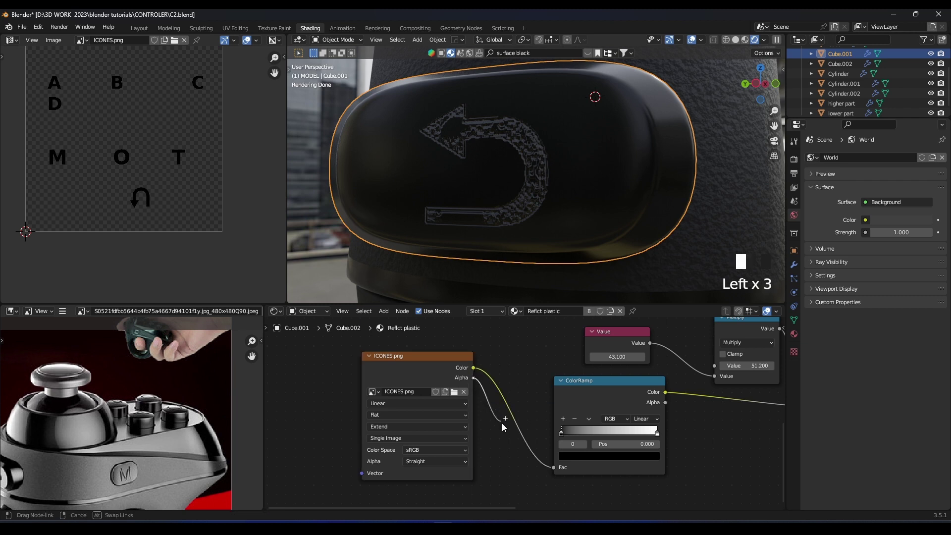
Connect the ICONES.png Alpha output to the ColorRamp Fac input and check the engraved arrow on the trigger button
left_click_drag(565, 474, 564, 470)
scroll(552, 171, "up", 2)
scroll(558, 169, "down", 1)
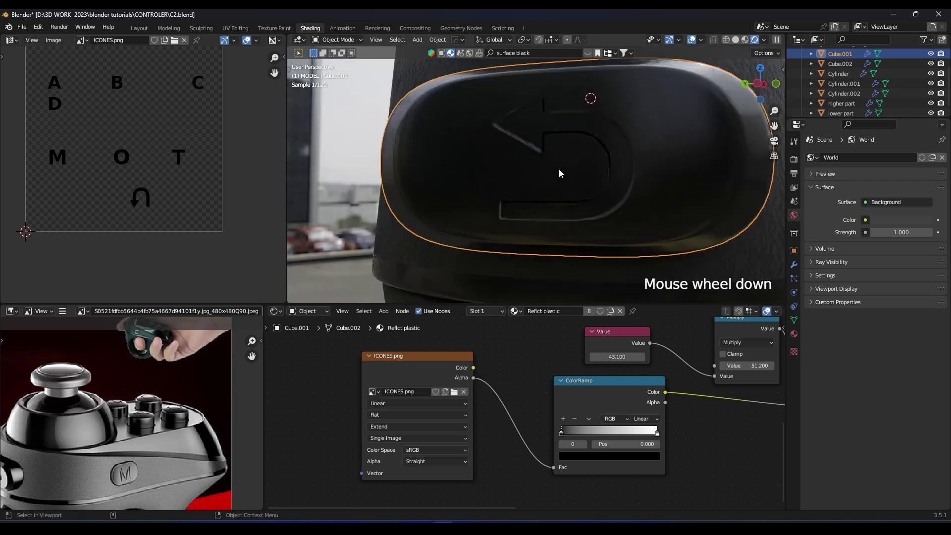
scroll(569, 174, "down", 1, "shift")
scroll(525, 169, "up", 2)
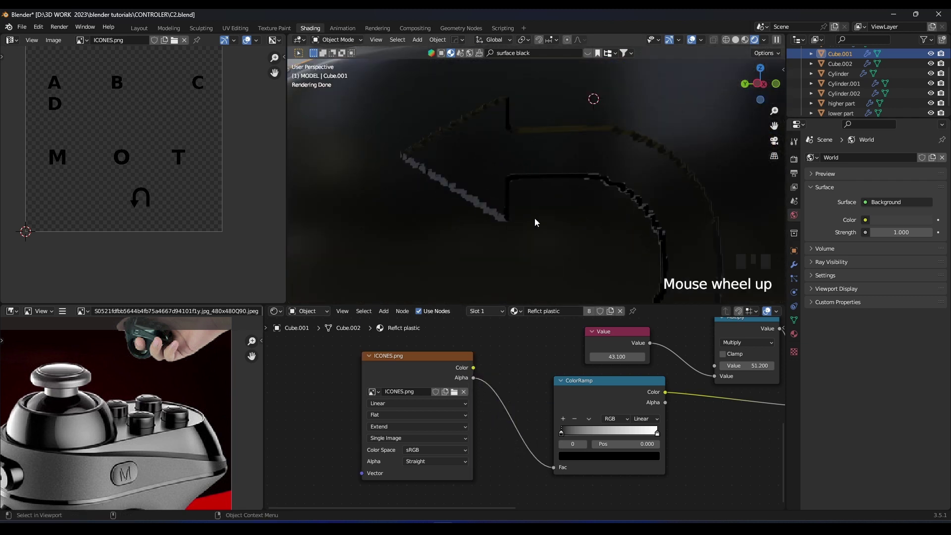
scroll(154, 164, "up", 4)
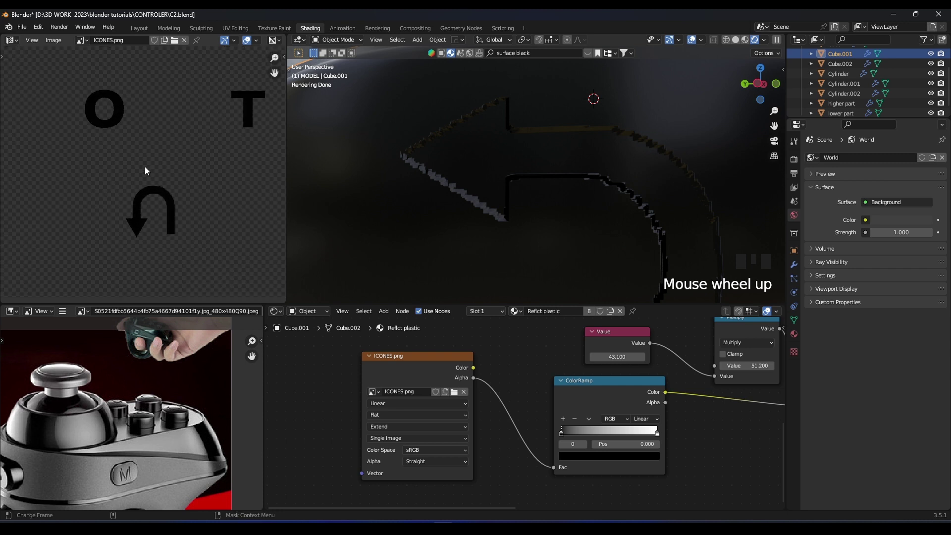
Examine the icon image and compare its arrow with the engraving on the trigger button
scroll(99, 195, "down", 4)
middle_click_drag(205, 152, 195, 221)
scroll(185, 222, "down", 1)
scroll(185, 222, "up", 2)
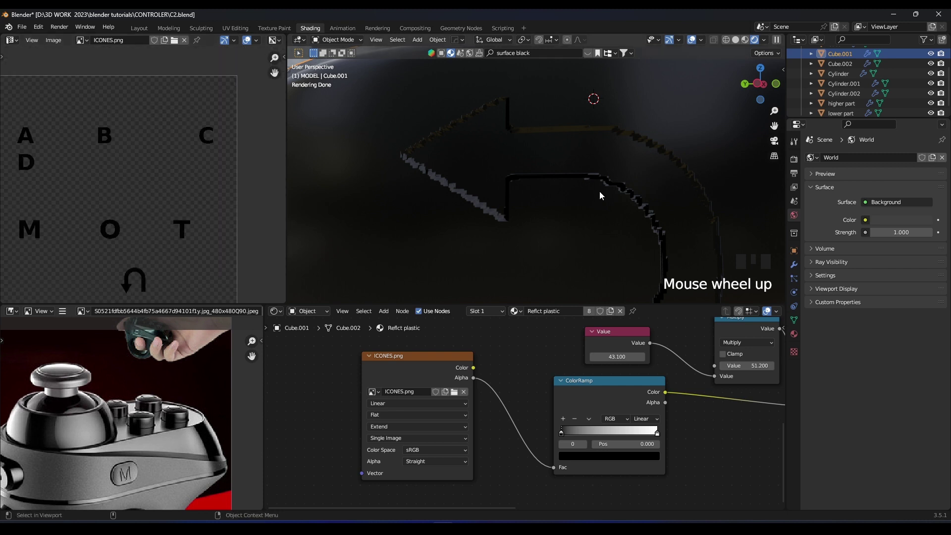
scroll(585, 170, "down", 3)
scroll(583, 171, "up", 1)
middle_click_drag(559, 163, 512, 170)
scroll(555, 149, "down", 2)
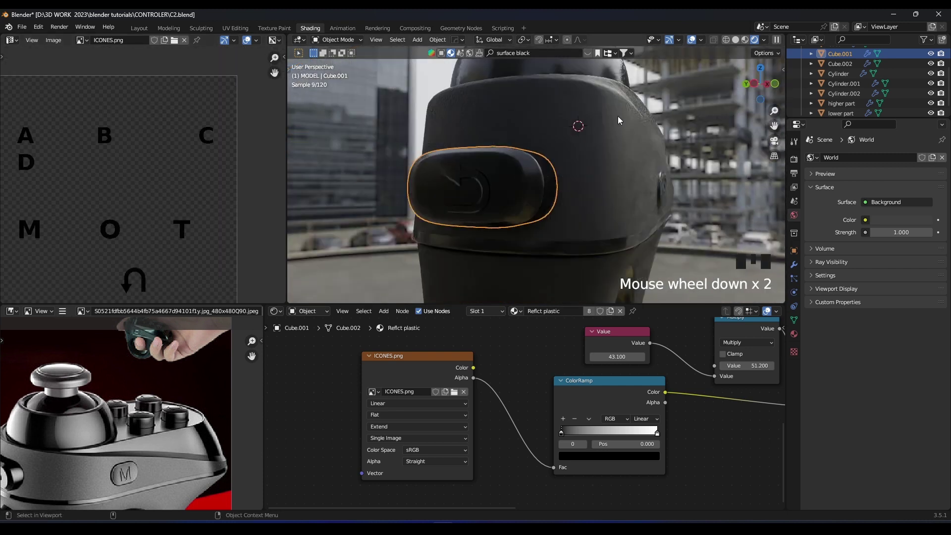
Edit the mesh of the four letter buttons and select all their top faces, grown outward to the rims
middle_click_drag(620, 120, 547, 130)
middle_click_drag(547, 134, 576, 210, "shift")
scroll(533, 215, "up", 3)
middle_click_drag(575, 210, 575, 235, "shift")
left_click(570, 164)
key("Tab")
left_click(594, 181)
double_click(586, 209)
middle_click_drag(575, 235, 595, 208, "shift")
left_click(584, 199)
left_click(504, 205, "shift")
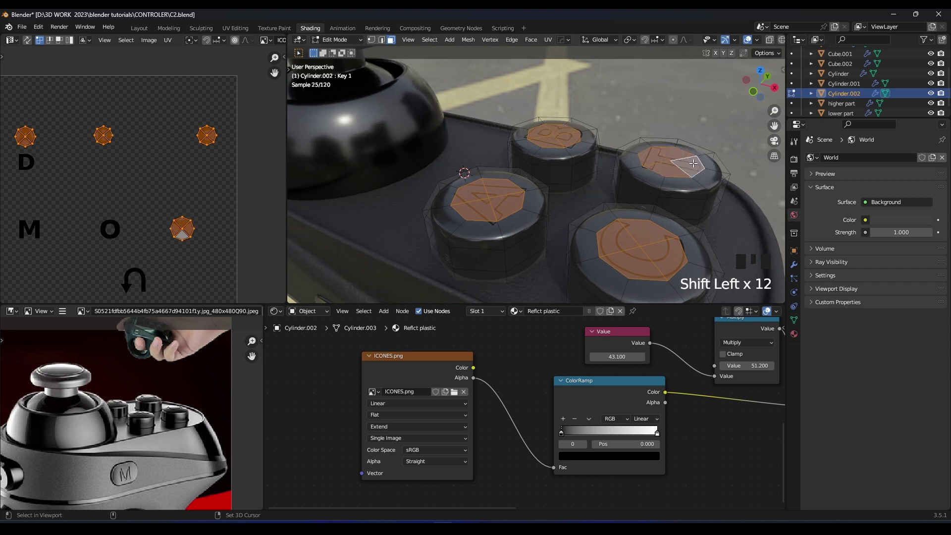
key("ctrl+KP_Add")
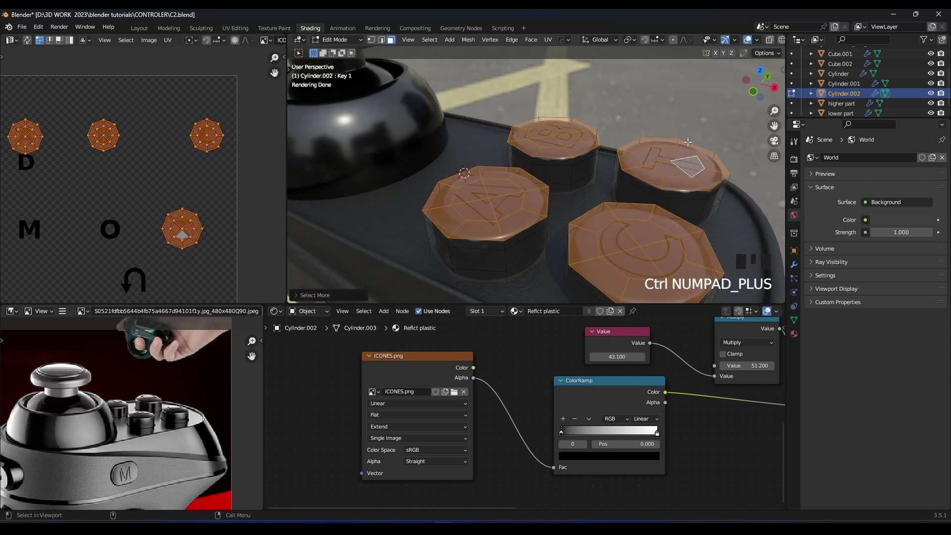
Invert the face selection and move the UVs of the buttons' remaining faces off the icon image, then leave Edit Mode
left_click(429, 42)
left_click(436, 73)
scroll(183, 163, "down", 4)
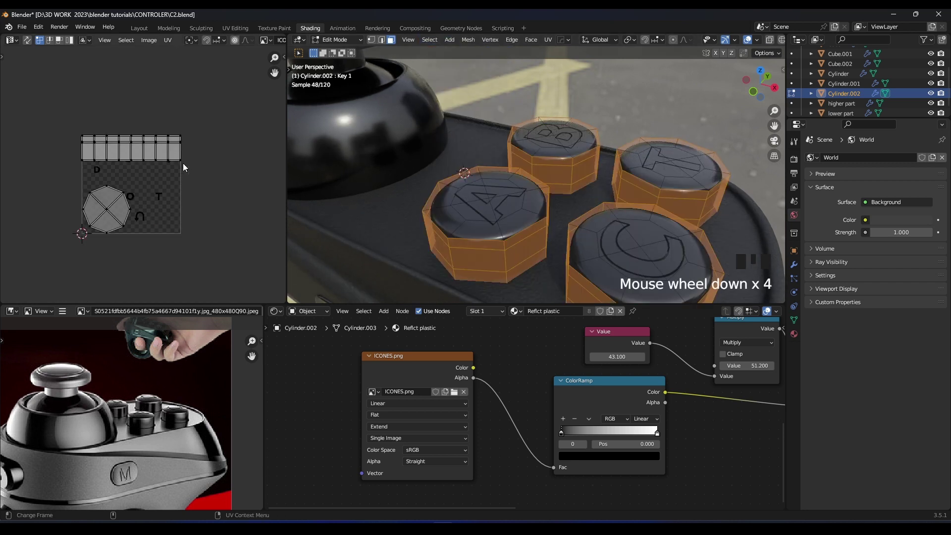
key("a")
key("g")
left_click(80, 124)
middle_click_drag(80, 123, 131, 124)
scroll(130, 125, "up", 1)
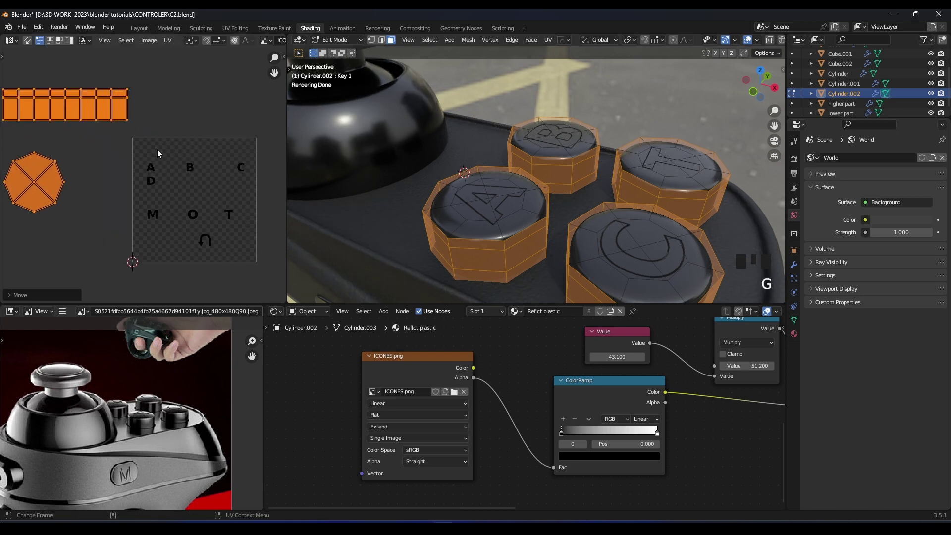
middle_click_drag(605, 203, 586, 167)
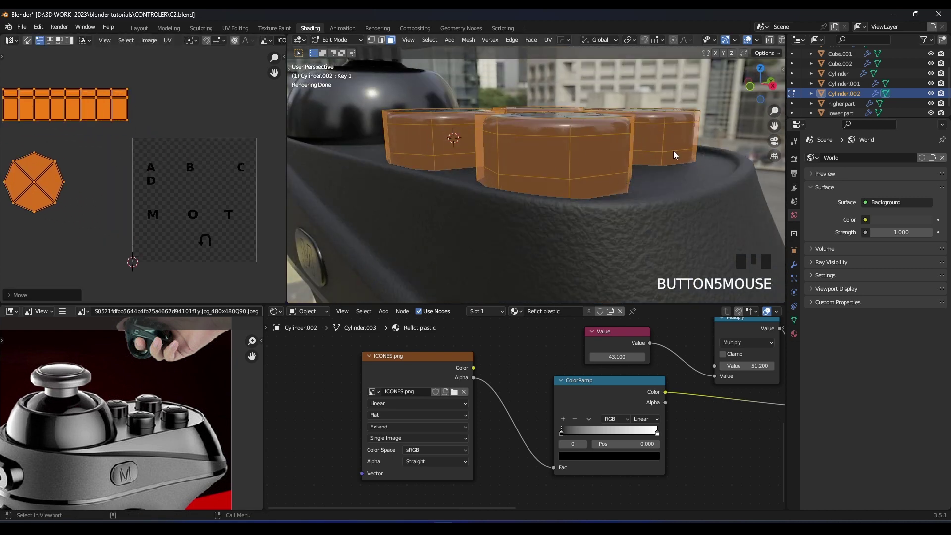
key("Tab")
Save the file and inspect the engraved letters on the four buttons
middle_click_drag(673, 150, 525, 173)
scroll(538, 163, "up", 3)
key("ctrl+s")
scroll(500, 162, "up", 2)
middle_click_drag(612, 156, 577, 154, "shift")
scroll(580, 183, "down", 3)
scroll(573, 163, "up", 2)
key("Tab")
left_click(479, 184)
key("Tab")
scroll(510, 203, "down", 1)
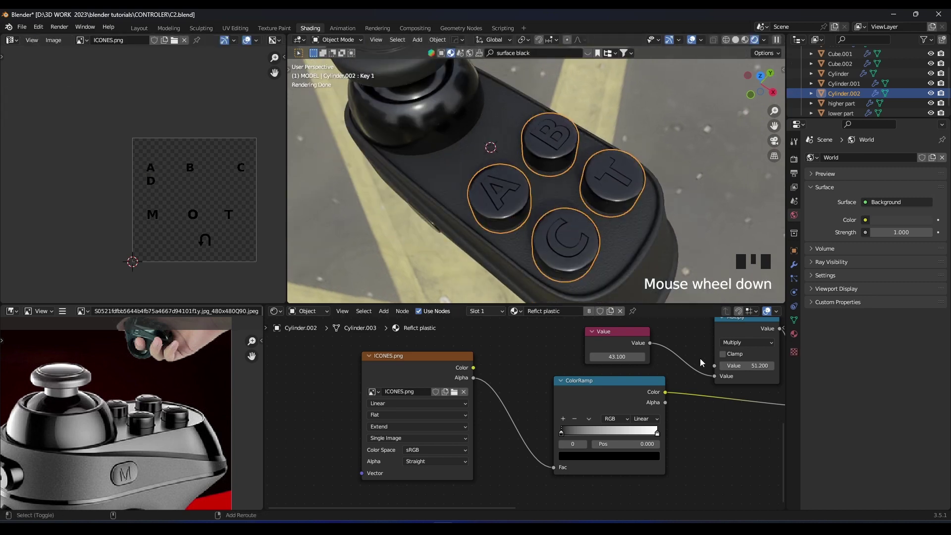
Try driving the Bump Height input from the ColorRamp Alpha output instead of its Color output
scroll(703, 361, "down", 3)
middle_click_drag(768, 357, 547, 405)
scroll(677, 380, "down", 2)
scroll(398, 435, "up", 2)
middle_click_drag(347, 450, 441, 422)
scroll(441, 422, "up", 5)
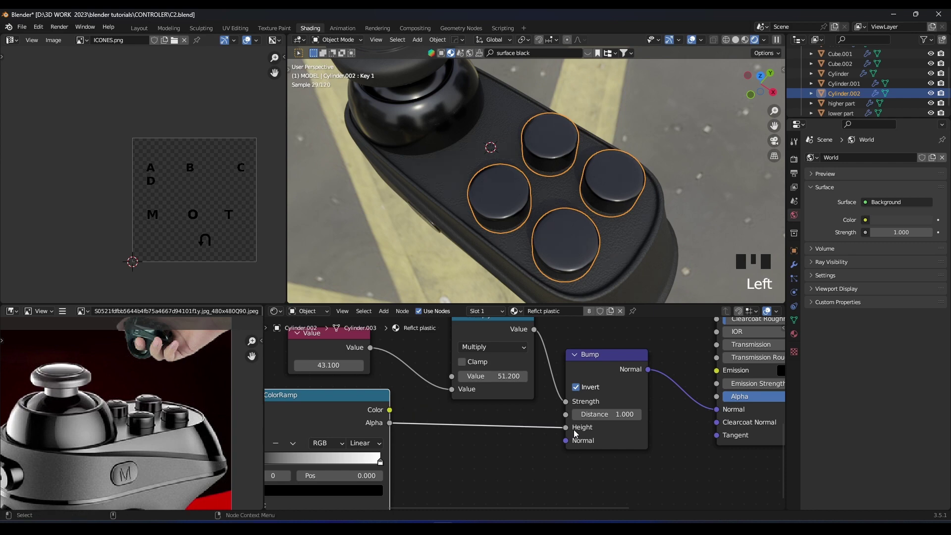
scroll(572, 428, "down", 2)
scroll(509, 419, "up", 2)
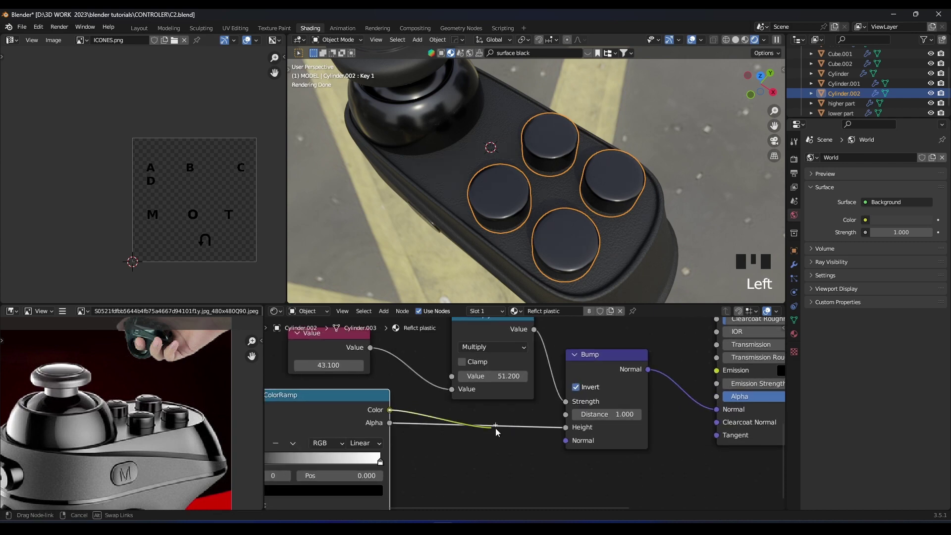
Check the engravings on the trigger and letter buttons from several angles, and save the file
scroll(619, 203, "down", 3)
middle_click_drag(549, 203, 613, 132)
scroll(605, 148, "up", 3)
scroll(613, 132, "down", 1)
scroll(688, 384, "down", 2)
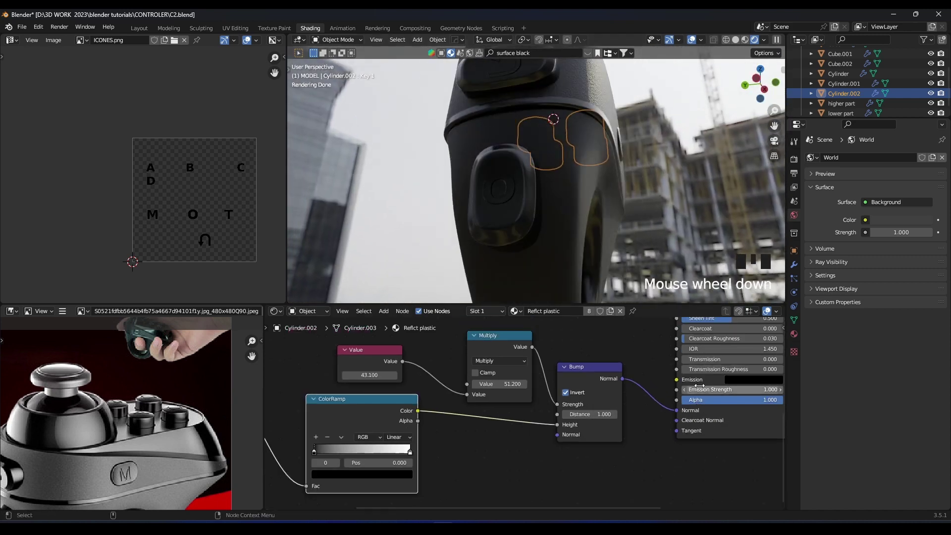
middle_click_drag(688, 385, 544, 419)
middle_click_drag(525, 223, 574, 239)
scroll(602, 179, "up", 2)
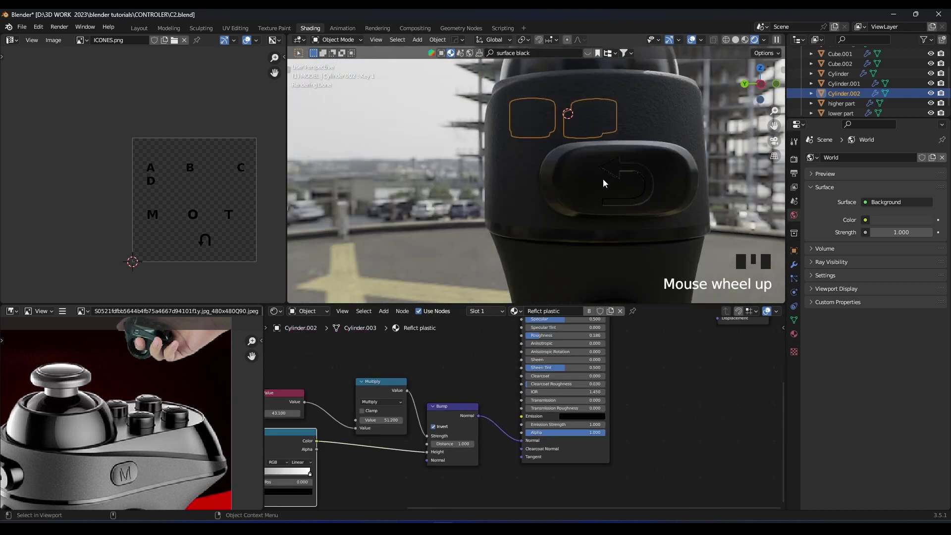
middle_click_drag(602, 178, 657, 159)
scroll(657, 158, "down", 3)
scroll(572, 194, "up", 4)
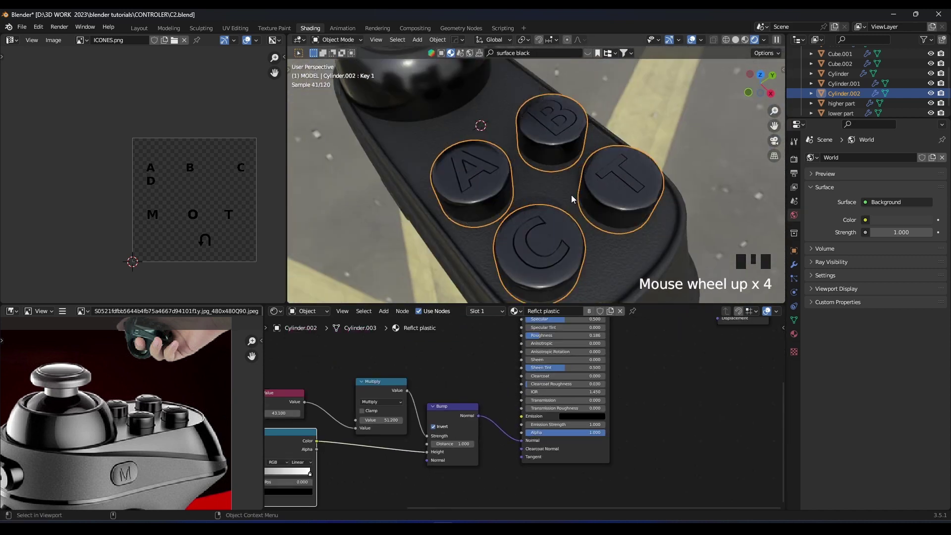
middle_click_drag(571, 195, 522, 141)
key("ctrl+s")
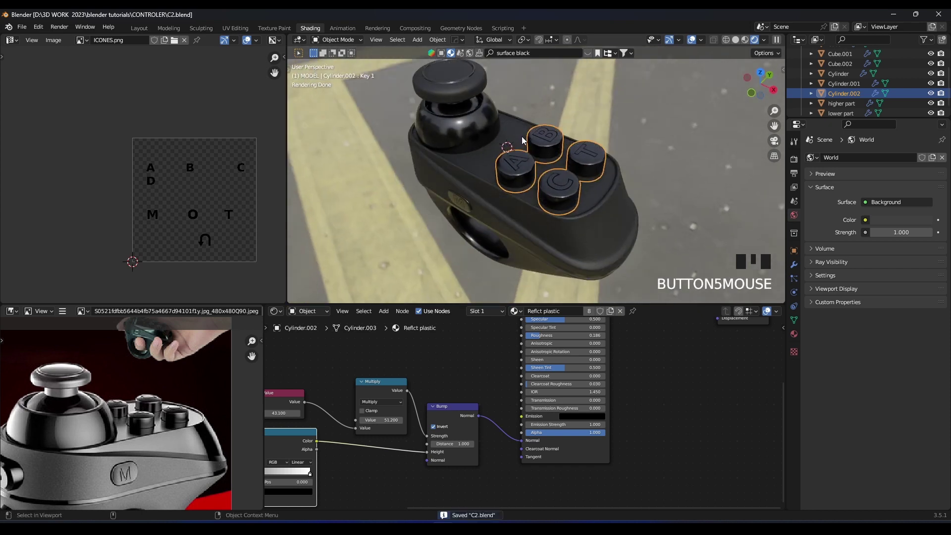
Switch to the Animation workspace and remove all existing shape keys from the letter buttons
left_click(346, 28)
middle_click_drag(555, 186, 768, 233)
left_click(578, 166)
scroll(486, 236, "up", 2)
scroll(523, 209, "up", 4)
left_click(574, 213)
key("g")
right_click(552, 174)
left_click(938, 258)
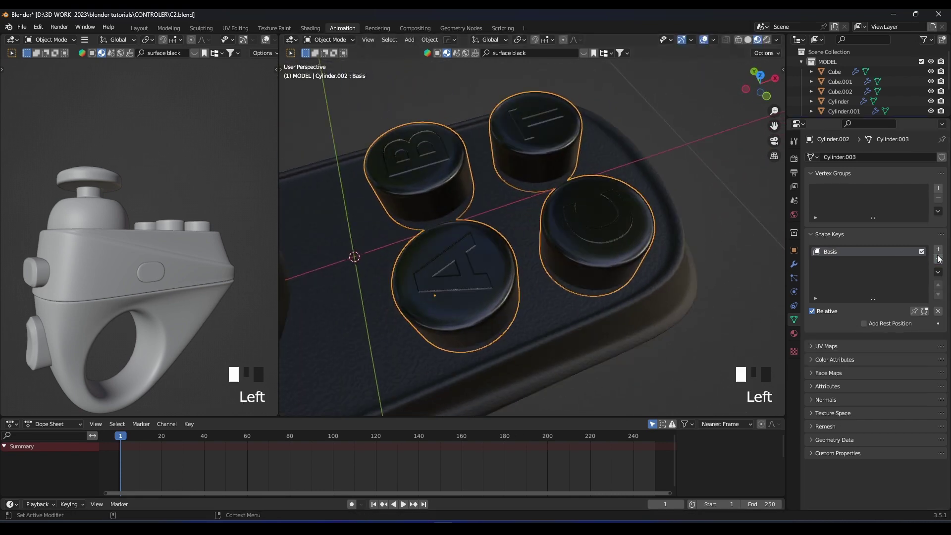
left_click(938, 259)
left_click(938, 258)
Add a Basis shape key and a second key named LETTER A to the letter buttons
scroll(531, 164, "down", 3)
key("Tab")
middle_click_drag(531, 160, 354, 331)
scroll(558, 166, "up", 4)
key("Tab")
middle_click_drag(604, 210, 592, 246)
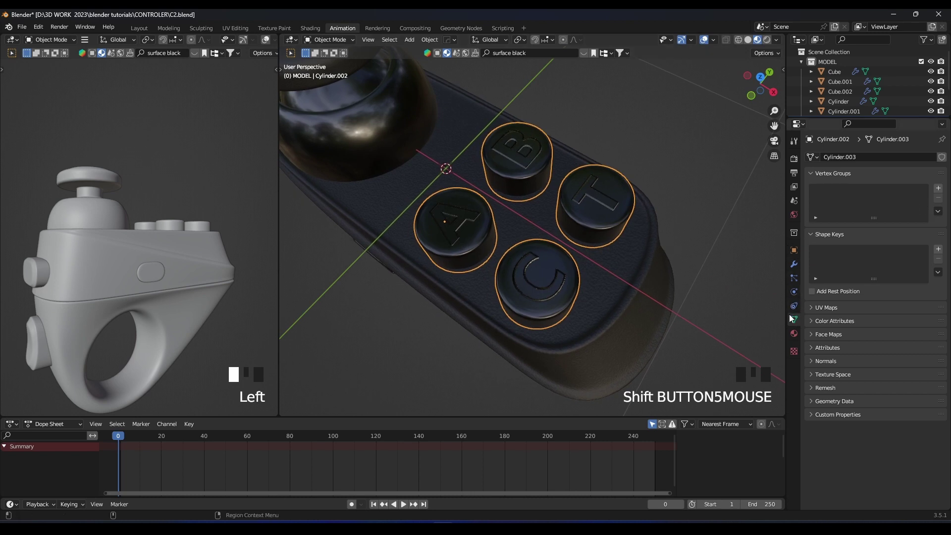
left_click(938, 250)
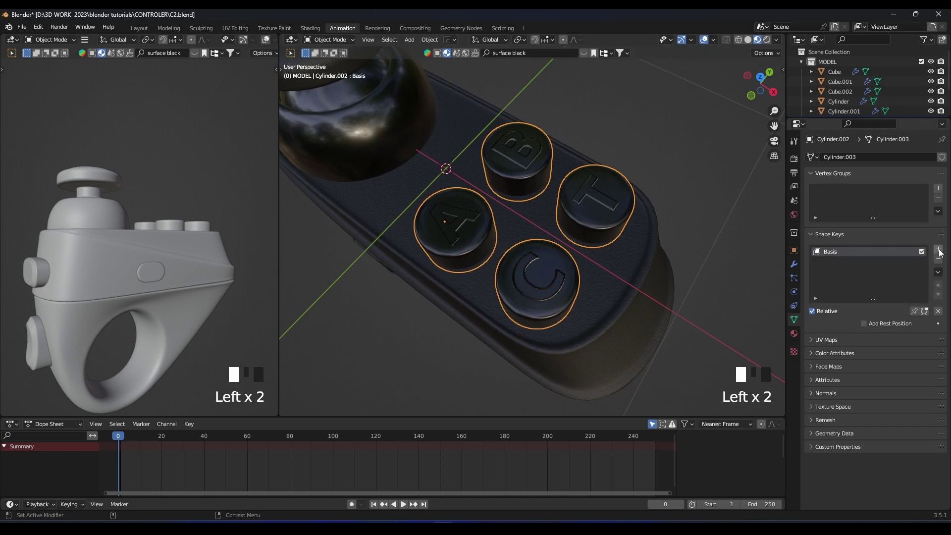
left_click(938, 250)
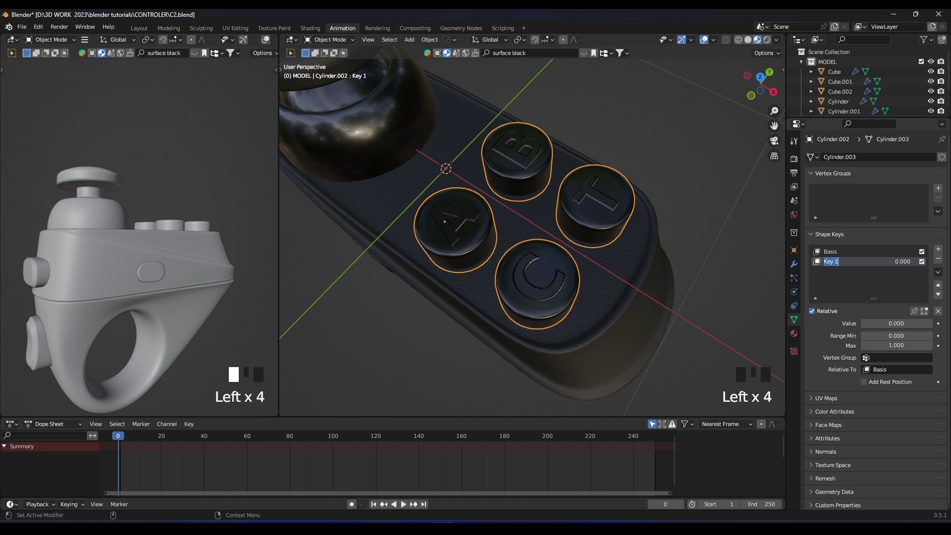
scroll(488, 258, "up", 1)
middle_click_drag(484, 256, 510, 247)
middle_click_drag(510, 248, 521, 244, "shift")
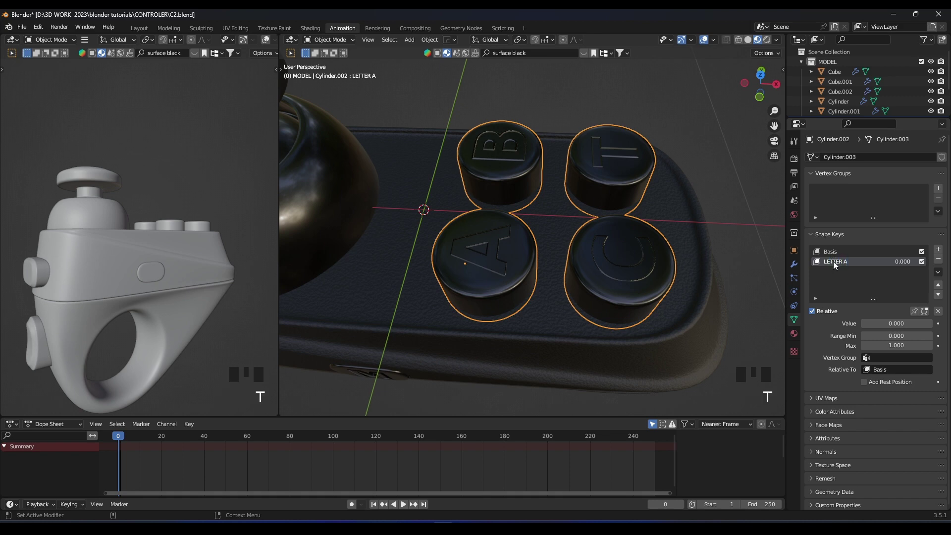
Select the whole top of the A button, including its rim faces, for the LETTER A shape key
middle_click_drag(537, 272, 503, 272)
scroll(502, 272, "up", 1)
scroll(410, 257, "up", 1)
middle_click_drag(409, 257, 478, 261, "shift")
mouse_move(477, 261)
middle_mouse_down()
mouse_move(489, 261)
mouse_move(484, 224)
mouse_move(540, 204)
middle_mouse_up()
key("Tab")
left_click(485, 223)
left_click(521, 199, "shift")
left_click(522, 199, "shift")
left_click(522, 199, "shift")
left_click(534, 221, "shift")
key("ctrl+KP_Add")
key("ctrl+KP_Add")
key("ctrl+KP_Add")
Lower the selected A button top about 0.06 m along Z, and test the LETTER A shape key's value
key("z")
left_click(625, 202)
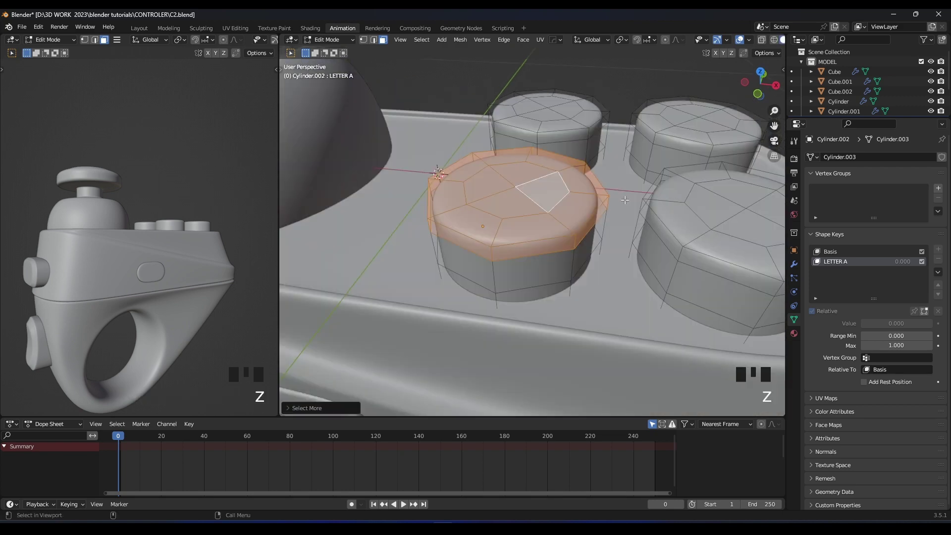
mouse_move(625, 201)
middle_mouse_down()
mouse_move(622, 179)
mouse_move(620, 213)
mouse_move(616, 205)
middle_mouse_up()
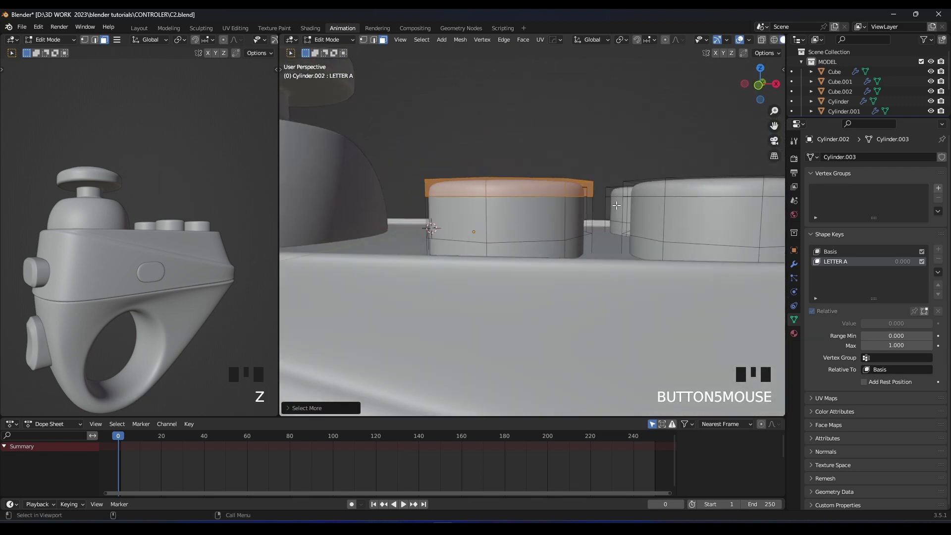
key("g")
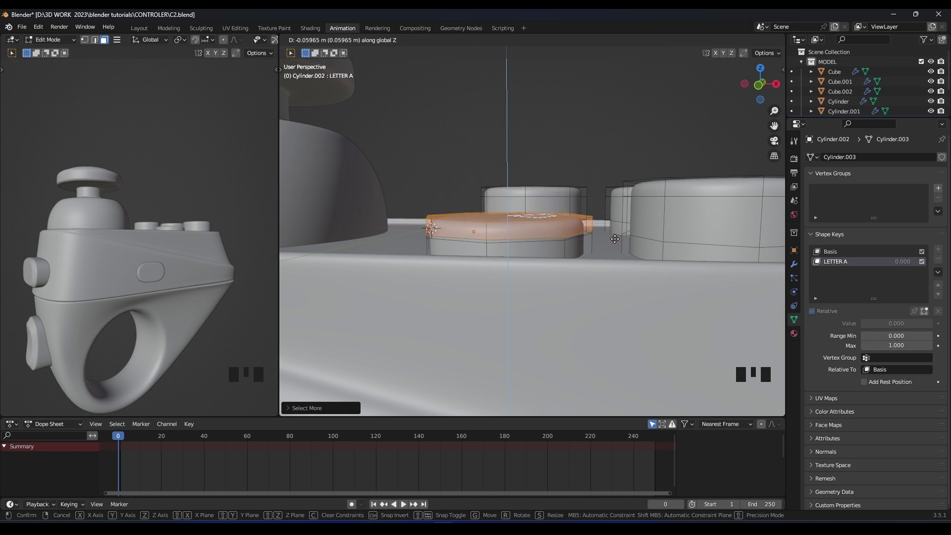
left_click(614, 239)
middle_click_drag(615, 239, 609, 278)
key("Tab")
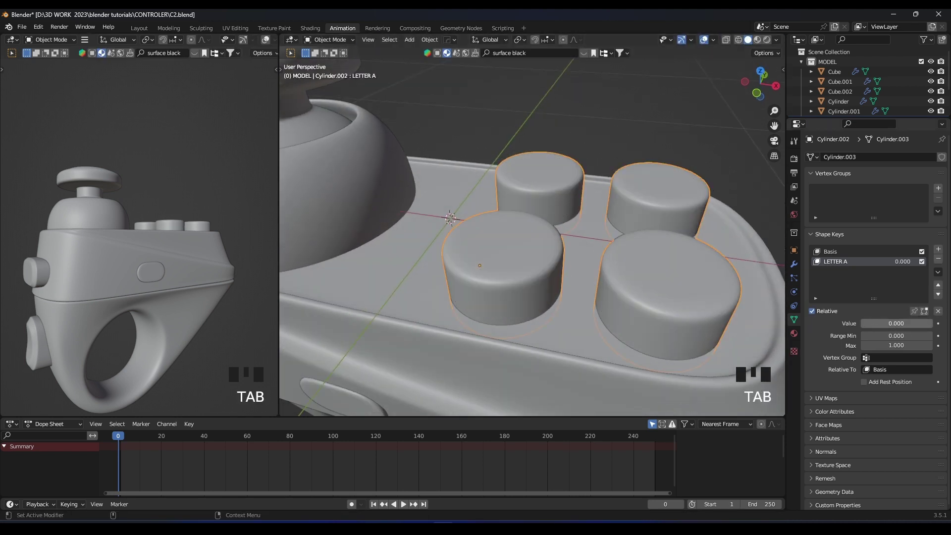
mouse_move(869, 324)
left_mouse_down()
mouse_move(932, 323)
mouse_move(864, 323)
left_mouse_up()
scroll(598, 247, "down", 2, "shift")
scroll(615, 263, "down", 1)
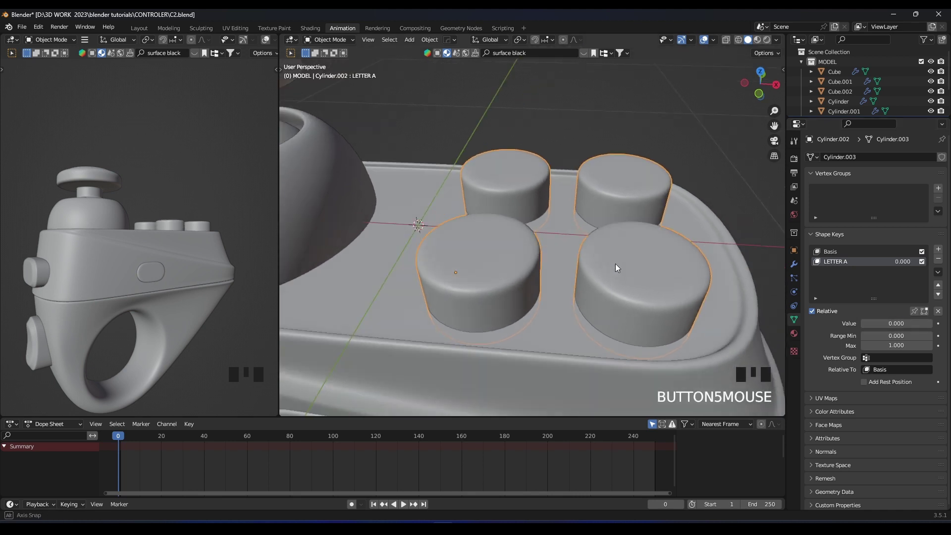
Add another shape key to the letter buttons and name it LETTER B
middle_click_drag(615, 263, 638, 275)
middle_click_drag(639, 275, 596, 249, "shift")
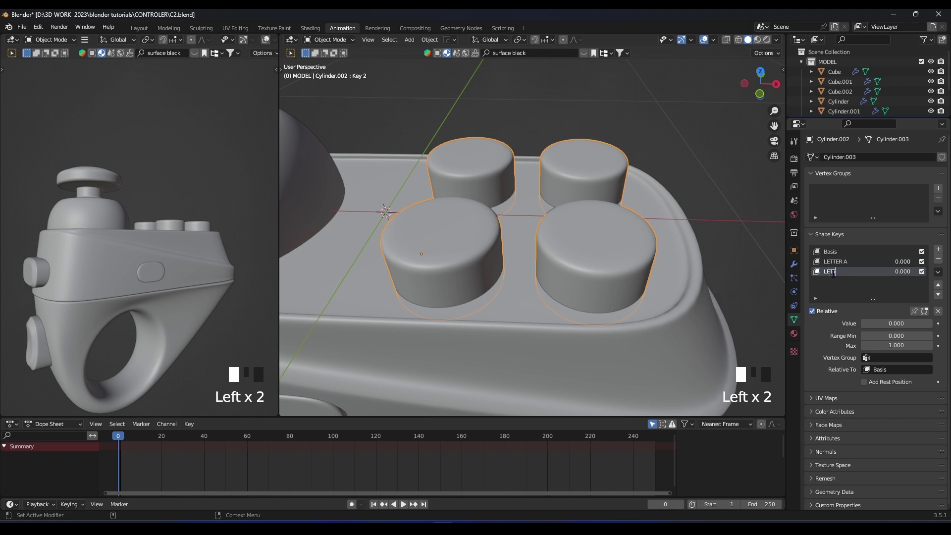
middle_click_drag(570, 218, 572, 253)
Select the whole top of the B button, including its rim faces, for the LETTER B shape key
key("Tab")
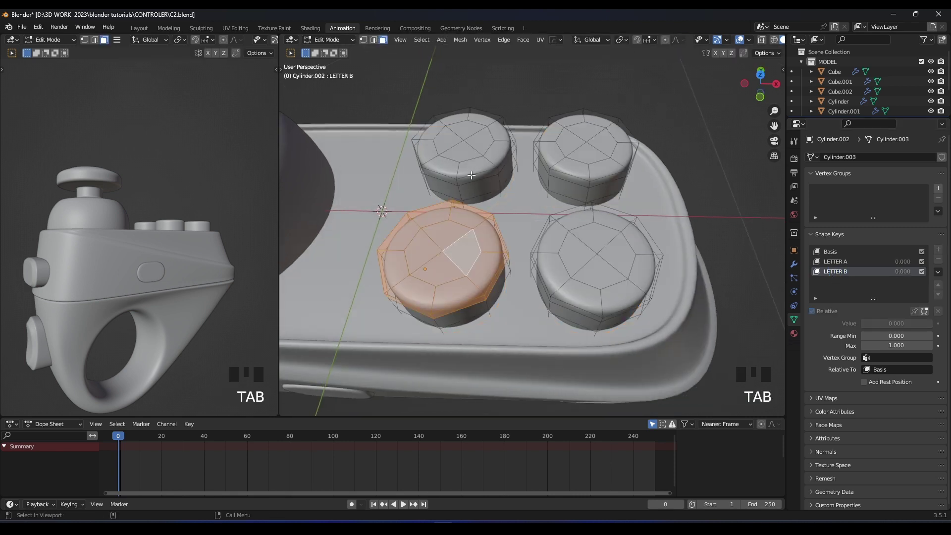
middle_click_drag(535, 178, 538, 215, "shift")
left_click(481, 172)
left_click(479, 168)
key("z")
left_click(477, 224)
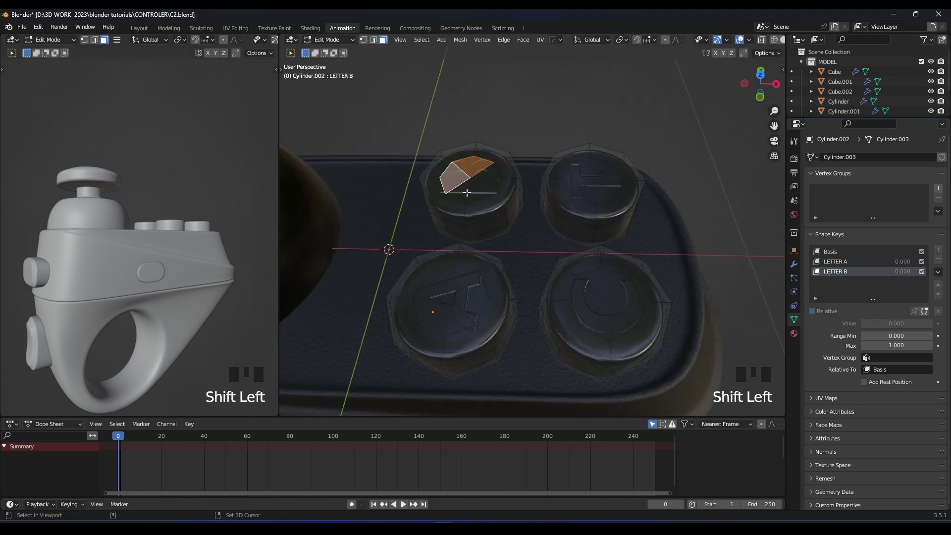
key("z")
left_click(571, 180)
key("ctrl+KP_Add")
Lower the selected B button top along Z toward the controller body, and test the LETTER B shape key's value
key("KP_1")
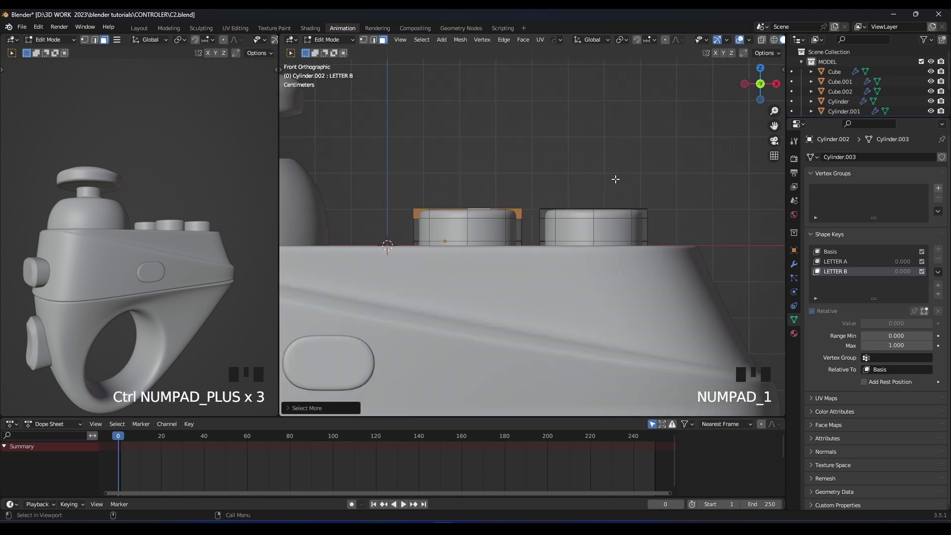
scroll(614, 179, "up", 4)
scroll(596, 210, "down", 2, "shift")
key("z")
key("g")
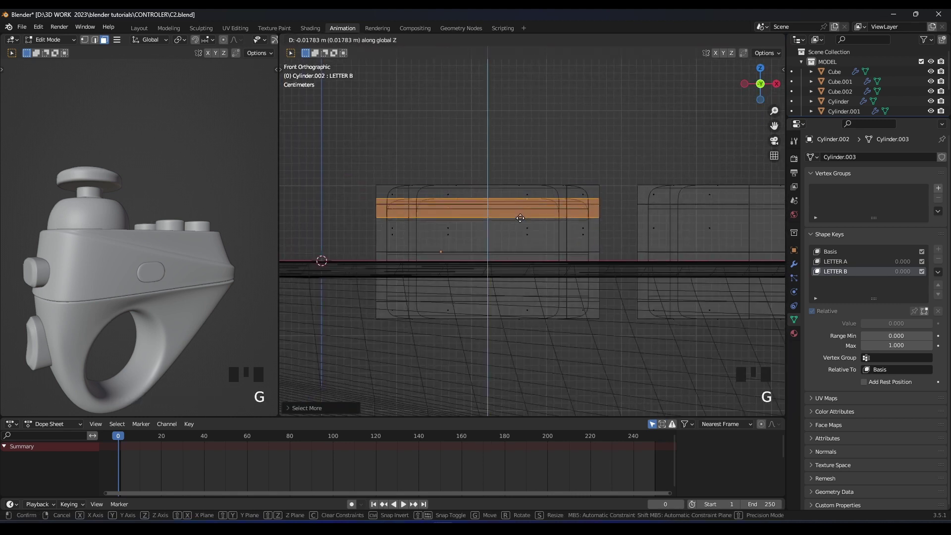
left_click(521, 248)
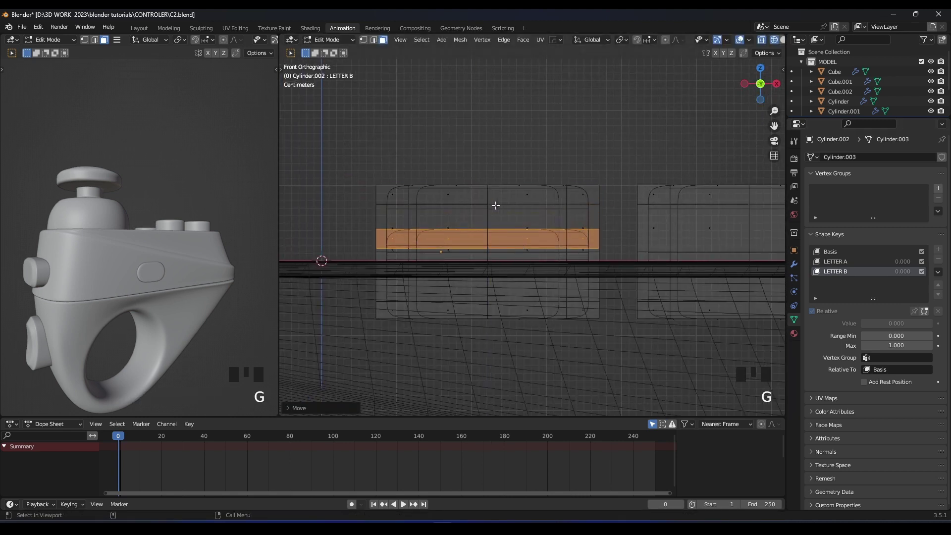
middle_click_drag(496, 205, 460, 248)
key("z")
middle_click_drag(628, 236, 550, 237)
key("Tab")
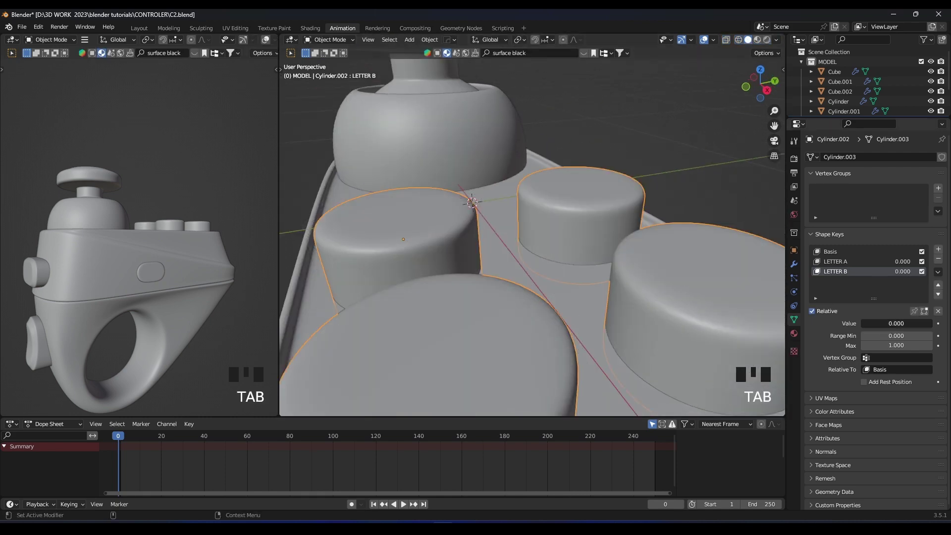
mouse_move(865, 324)
left_mouse_down()
mouse_move(916, 324)
mouse_move(851, 325)
left_mouse_up()
middle_click_drag(610, 240, 677, 242)
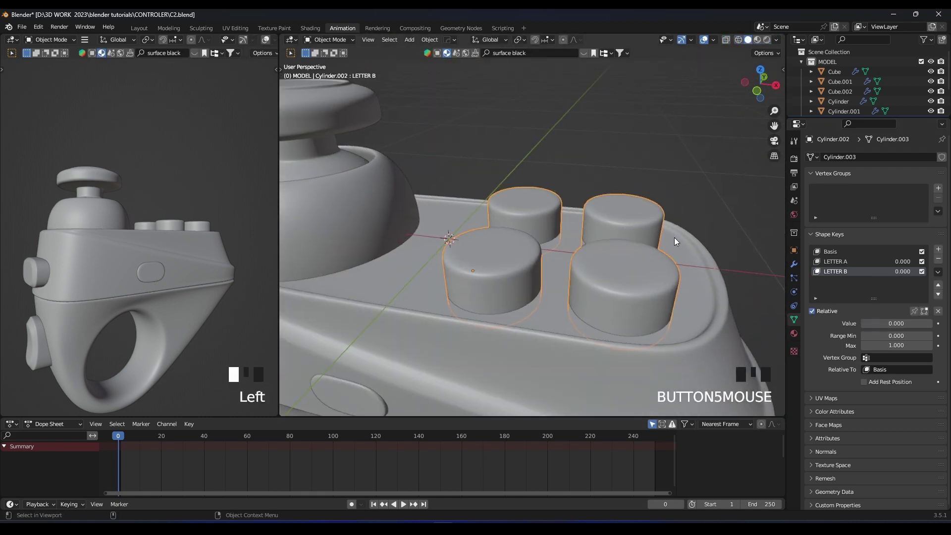
Add another shape key named LETTER C to the letter buttons and select the whole top of the C button, including its rim faces
left_click(940, 250)
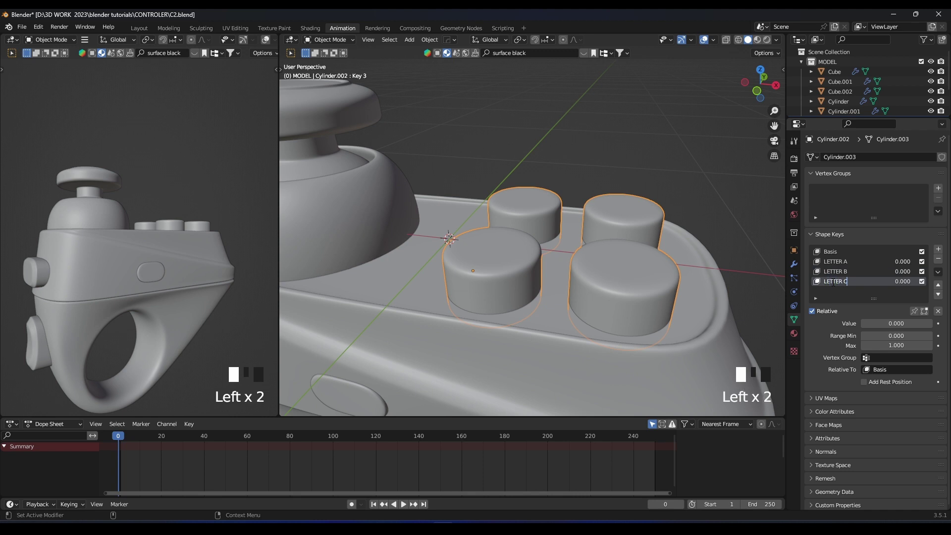
key("z")
middle_click_drag(696, 246, 537, 268, "shift")
key("Tab")
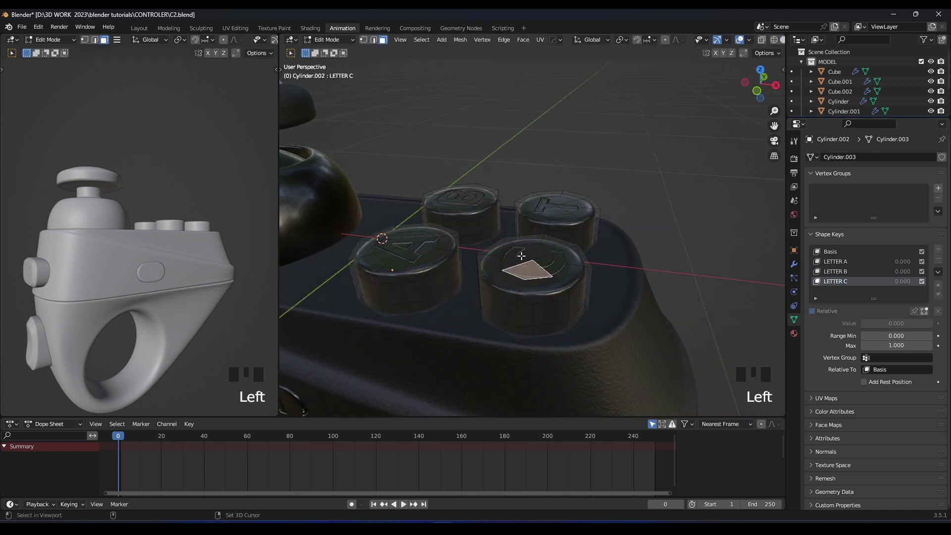
key("ctrl+KP_Add")
key("ctrl+KP_Add")
key("ctrl+KP_Add")
Lower the selected C button top along Z toward the controller body, and test the LETTER C shape key's value
scroll(548, 263, "up", 1)
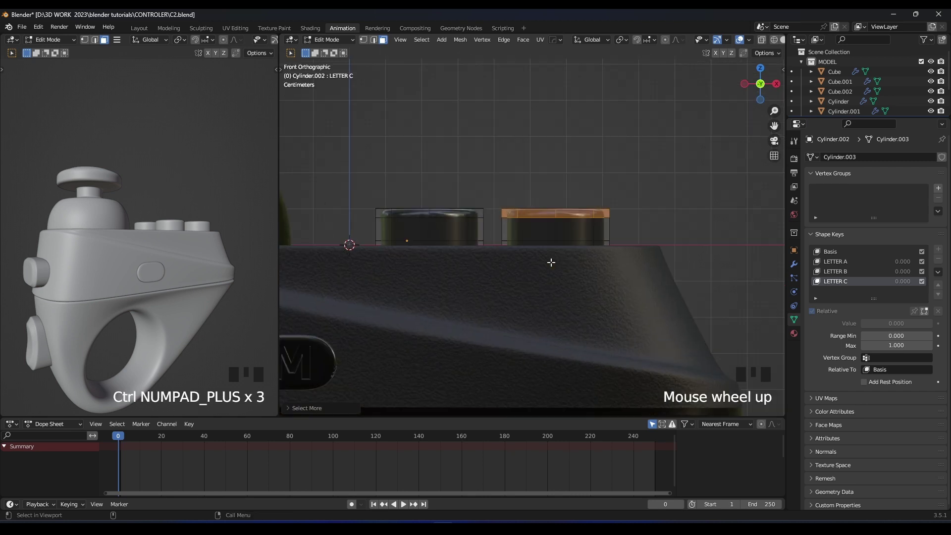
key("z")
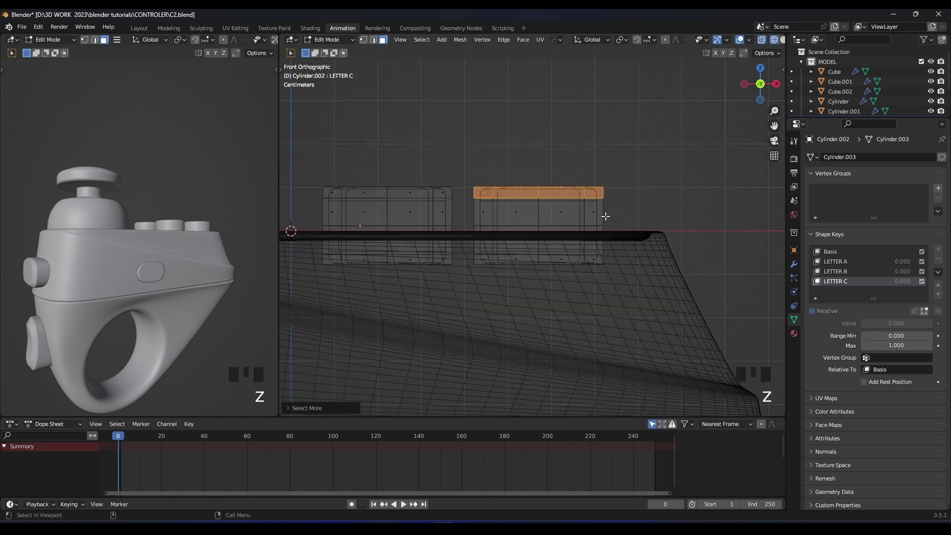
key("g")
left_click(604, 240)
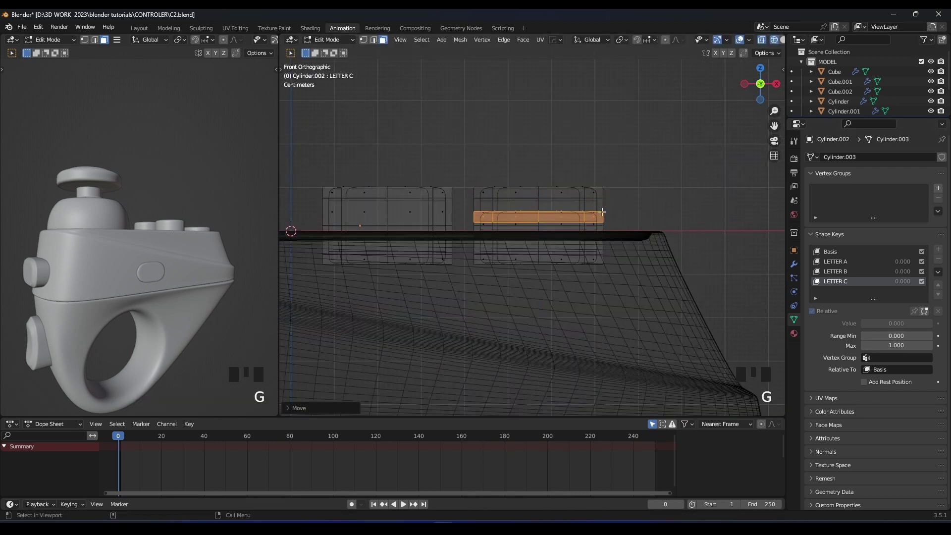
key("Tab")
middle_click_drag(604, 240, 569, 237)
scroll(630, 257, "down", 2)
key("z")
key("z")
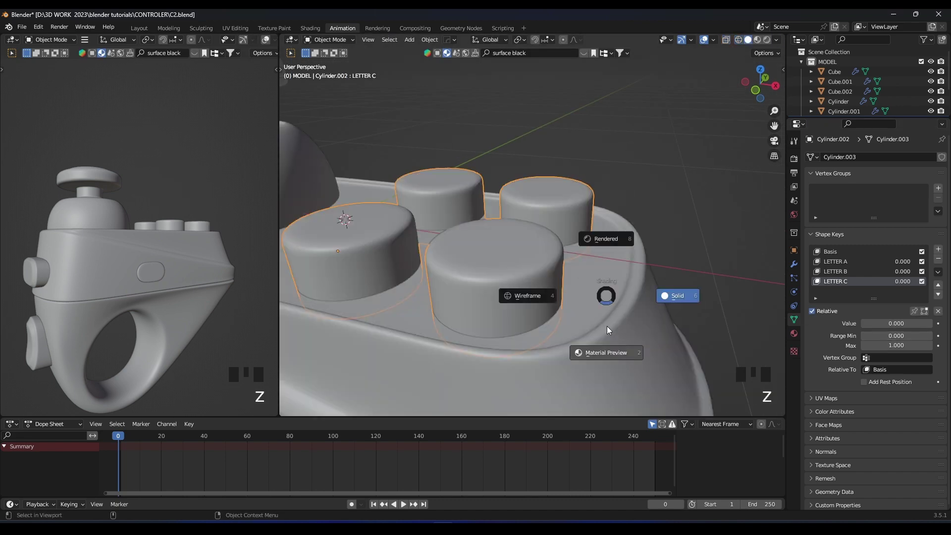
left_click(606, 347)
mouse_move(870, 324)
left_mouse_down()
mouse_move(937, 325)
mouse_move(861, 324)
left_mouse_up()
Add a shape key named LETTER T and select the whole top of the T button, including its rim faces
middle_click_drag(610, 224, 529, 264)
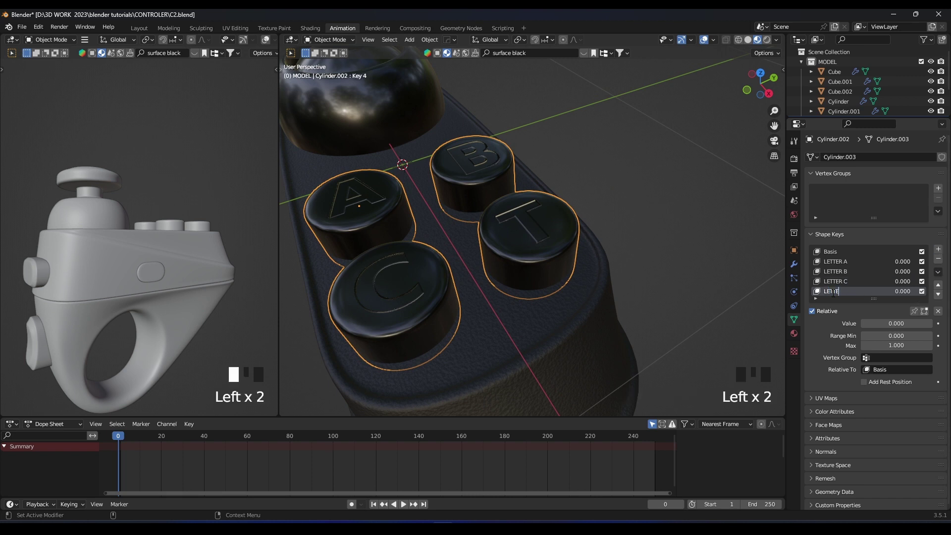
key("Tab")
scroll(597, 261, "up", 1)
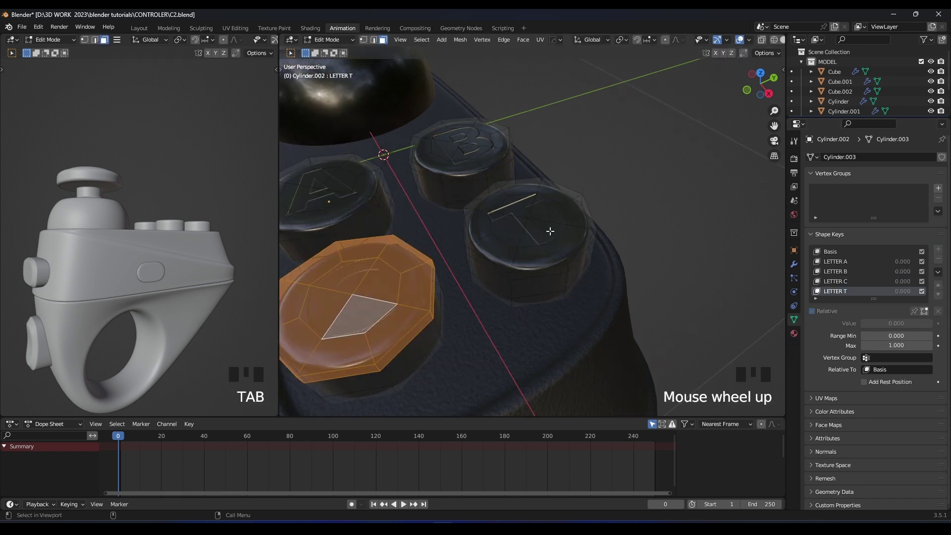
left_click(547, 232)
left_click(511, 229, "shift")
left_click(517, 209, "shift")
left_click(543, 210, "shift")
key("z")
left_click(657, 220)
key("ctrl+KP_Add")
key("ctrl+KP_Add")
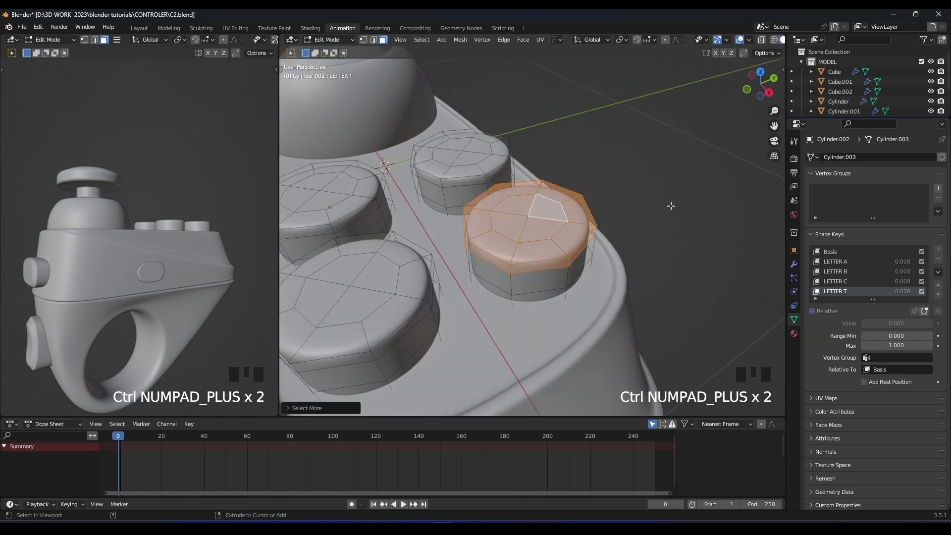
Lower the selected T button top along Z toward the controller body for the LETTER T shape key
middle_click_drag(671, 206, 642, 165)
key("KP_1")
key("z")
left_click(556, 160)
scroll(544, 164, "up", 4)
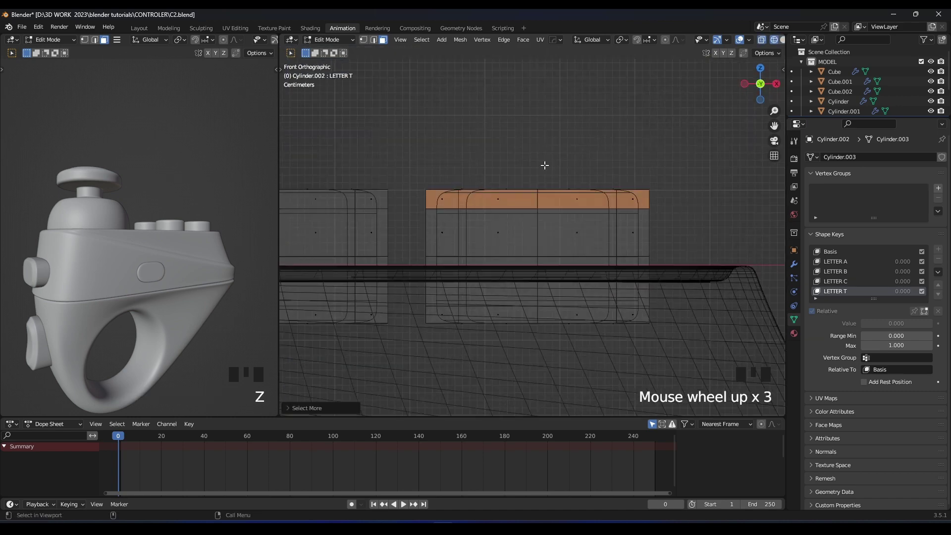
key("g")
key("z")
left_click(569, 221)
key("z")
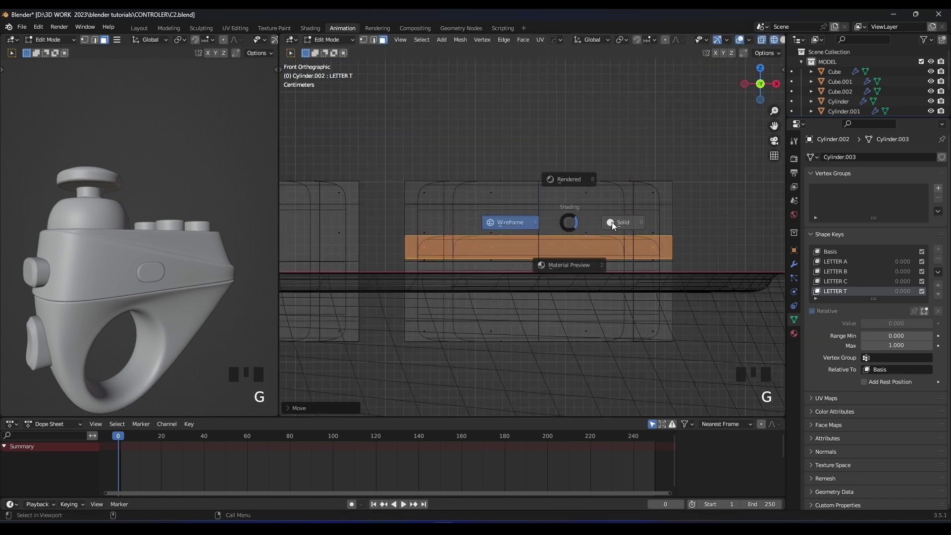
left_click(614, 222)
scroll(584, 225, "down", 4)
mouse_move(585, 226)
middle_mouse_down()
mouse_move(545, 258)
mouse_move(536, 224)
mouse_move(572, 195)
middle_mouse_up()
key("Tab")
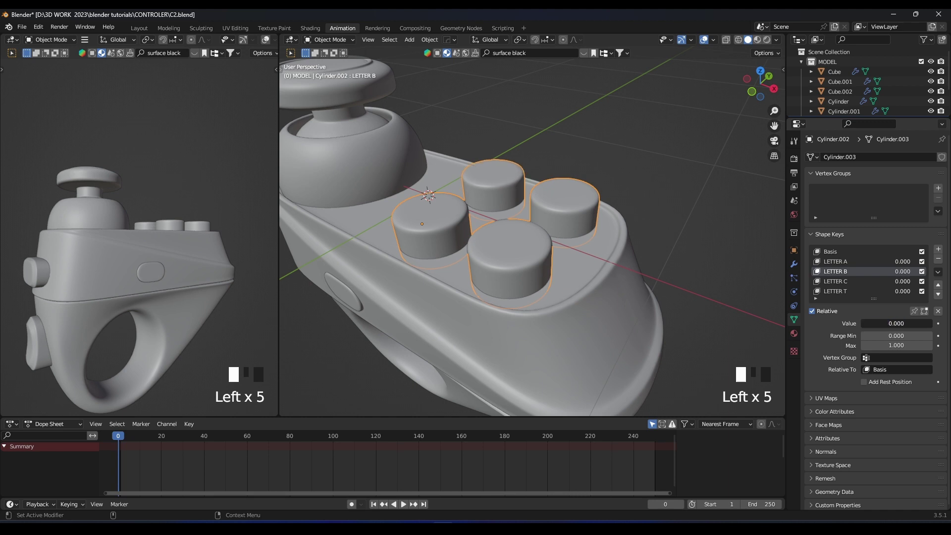
Save the file with the finished letter button shape keys
scroll(601, 212, "down", 5)
mouse_move(601, 212)
middle_mouse_down()
mouse_move(603, 249)
mouse_move(603, 228)
middle_mouse_up()
middle_click_drag(602, 227, 545, 232, "shift")
key("ctrl+s")
scroll(602, 210, "up", 1)
middle_click_drag(545, 232, 543, 217, "shift")
Examine the controller's remaining front and side buttons as separate objects, and try moving the side button
left_click(463, 218)
middle_click_drag(463, 235, 460, 206)
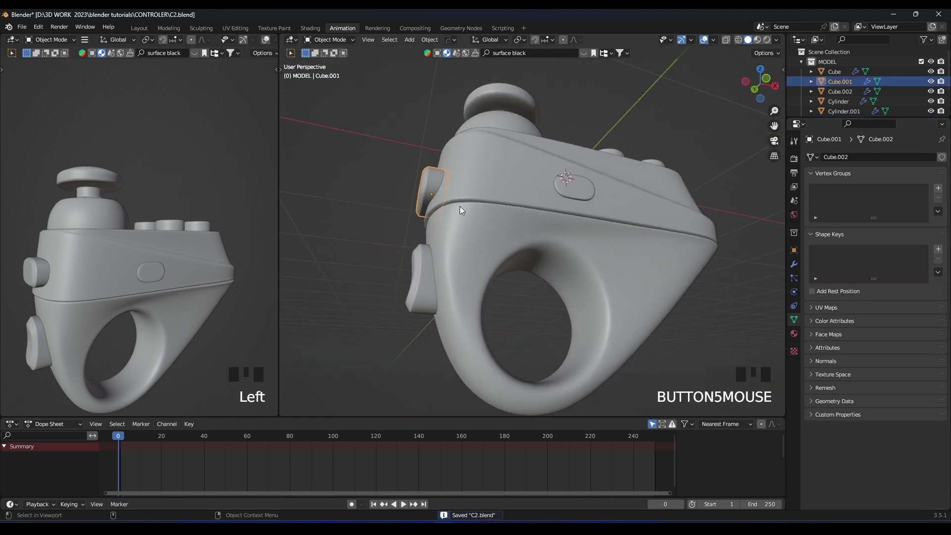
left_click(423, 278)
left_click(554, 216)
mouse_move(555, 217)
middle_mouse_down()
mouse_move(528, 223)
mouse_move(559, 231)
mouse_move(588, 201)
mouse_move(631, 212)
mouse_move(562, 200)
middle_mouse_up()
scroll(115, 262, "up", 2)
key("g")
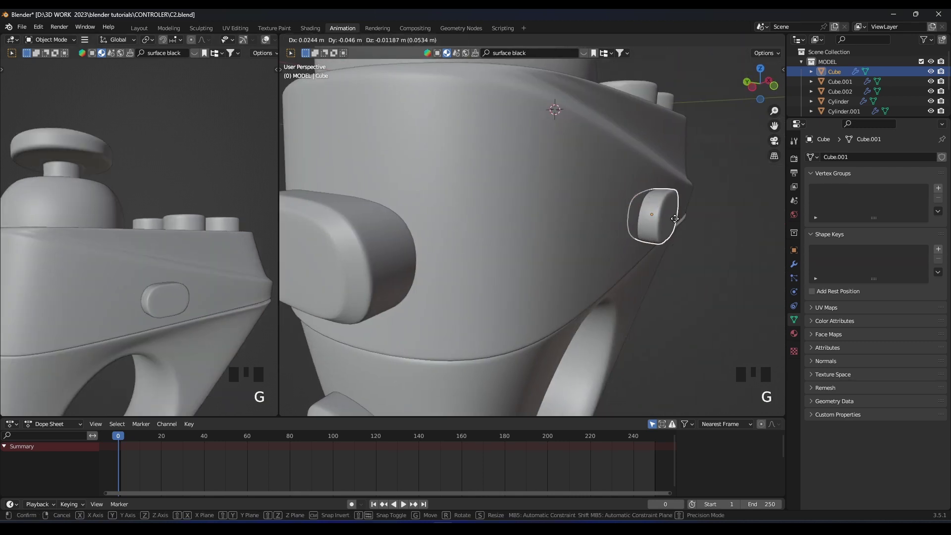
right_click(665, 217)
middle_click_drag(665, 217, 678, 180)
scroll(617, 194, "up", 2)
Add a Basis shape key and a second one named arrow to the upper front button
left_click(429, 217)
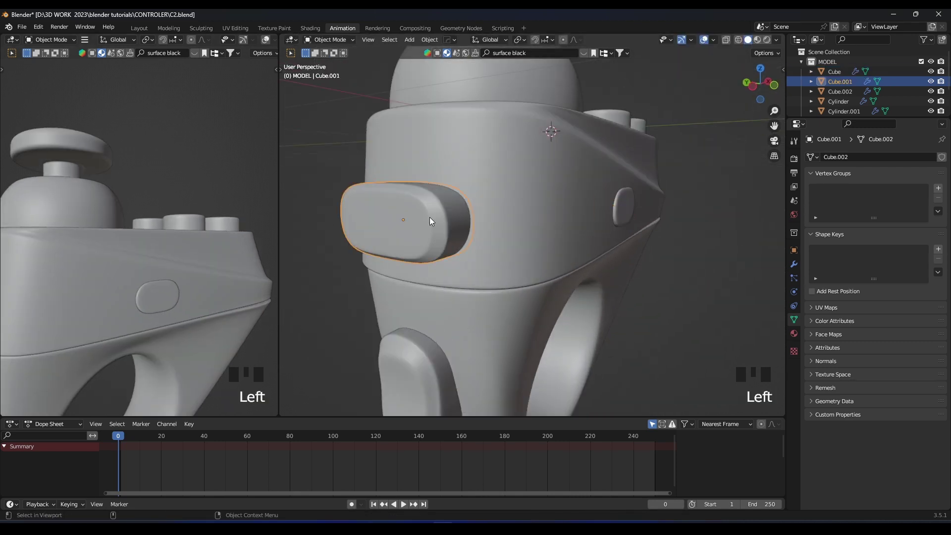
middle_click_drag(430, 217, 482, 200, "shift")
key("KP_1")
key("KP_Decimal")
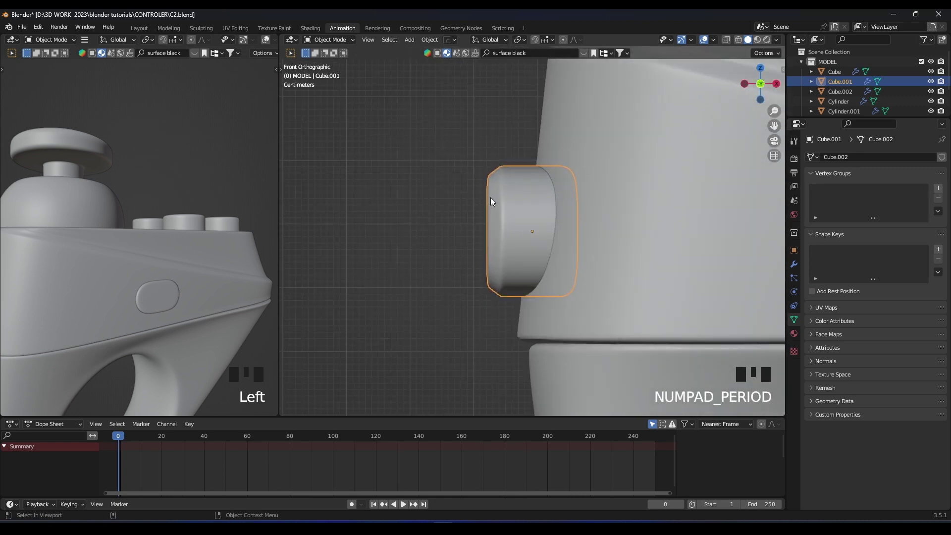
scroll(491, 197, "up", 2)
left_click(938, 249)
left_click(938, 249)
key("z")
middle_click_drag(515, 248, 643, 286)
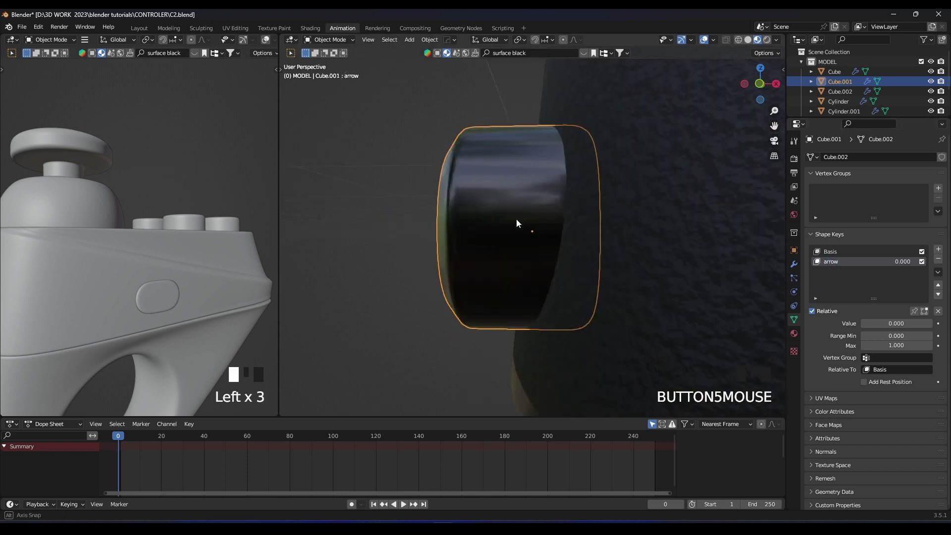
Select the protruding outer section of the upper front button for the arrow shape key
key("Tab")
scroll(522, 226, "down", 2)
key("KP_1")
key("z")
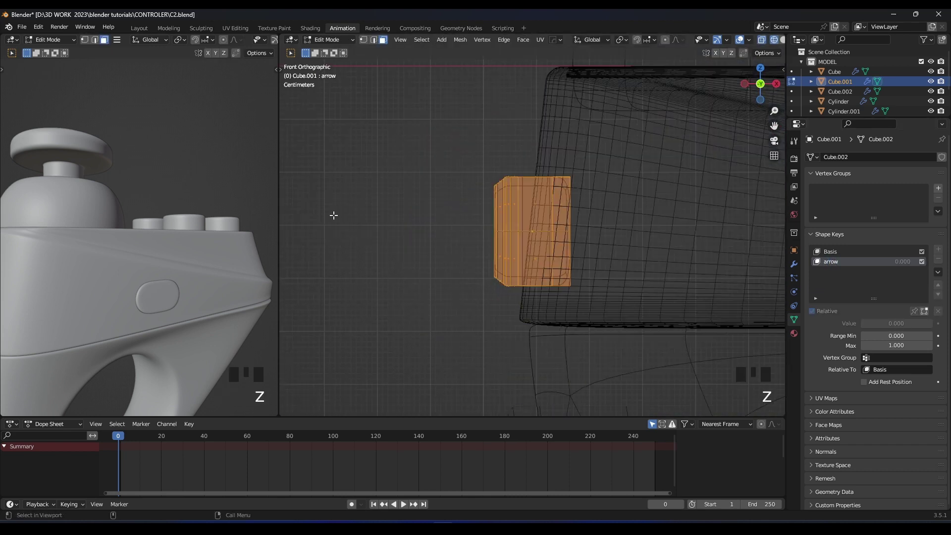
scroll(334, 214, "up", 2)
key("z")
left_click_drag(527, 127, 413, 344)
key("z")
key("g")
key("x")
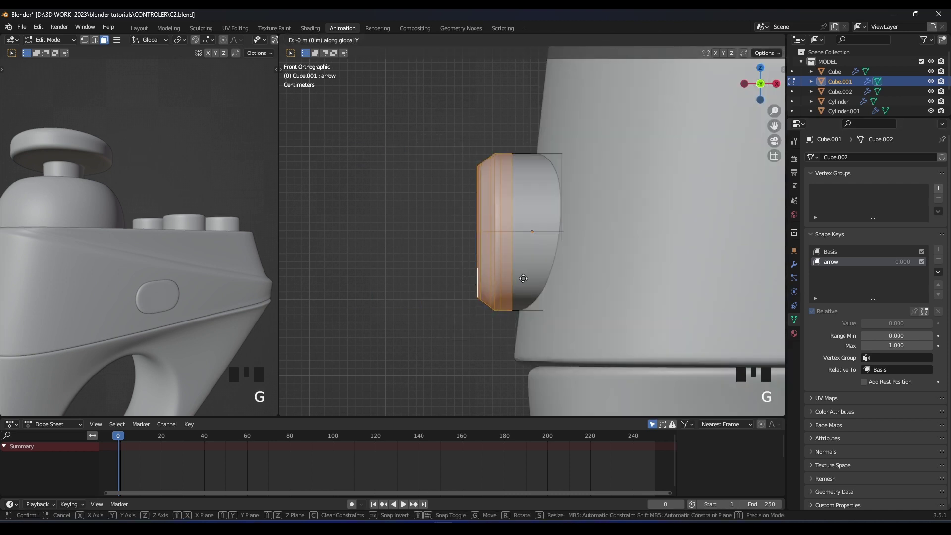
right_click(573, 261)
Move the selected outer section about 0.03 m along X into the controller, and test the arrow shape key's value
key("g")
key("x")
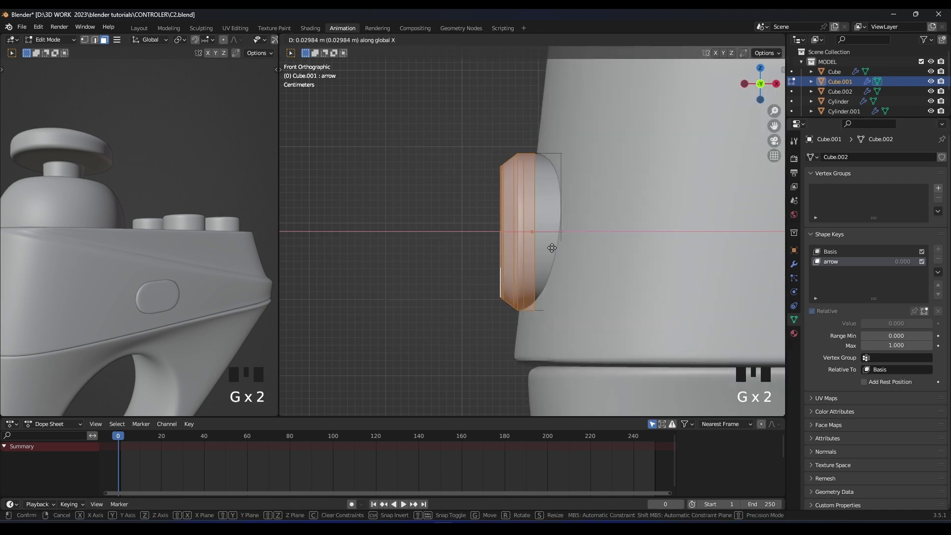
left_click(551, 248)
key("Tab")
middle_click_drag(501, 258, 653, 299)
scroll(653, 299, "down", 2)
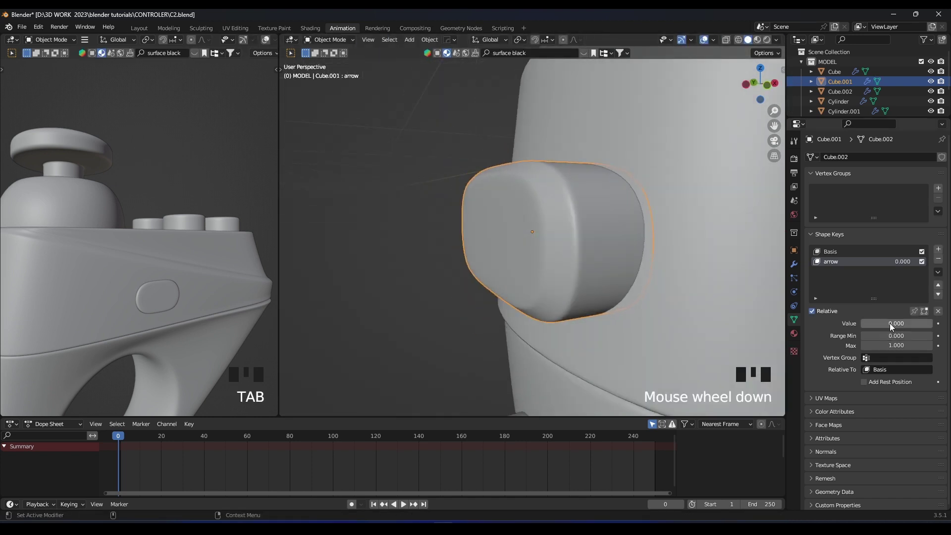
mouse_move(891, 327)
left_mouse_down()
mouse_move(948, 327)
mouse_move(884, 327)
left_mouse_up()
Add a Basis shape key and a second one named LETTER O to the lower front button
scroll(525, 304, "down", 5)
middle_click_drag(521, 294, 515, 258, "shift")
middle_click_drag(515, 258, 510, 201)
left_click(466, 227)
key("KP_1")
scroll(466, 228, "up", 2)
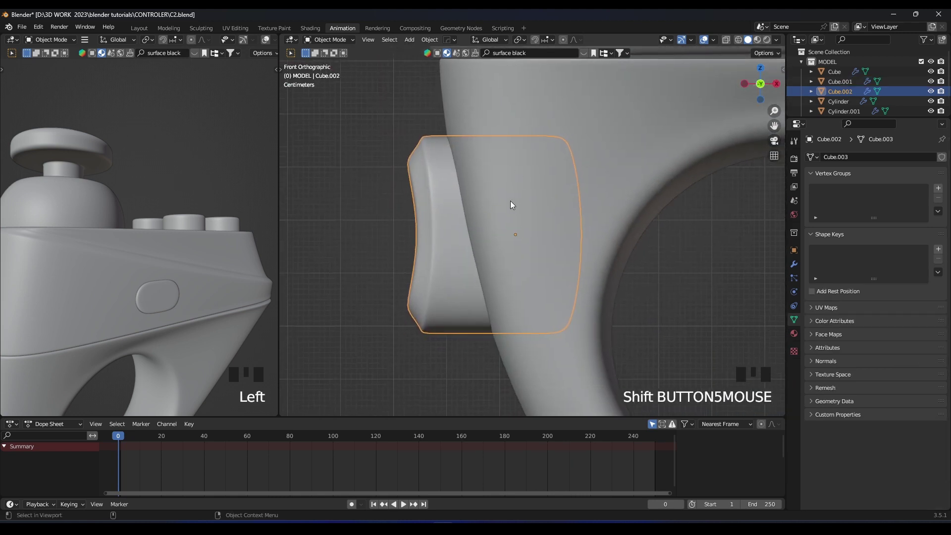
key("Tab")
key("Tab")
left_click(937, 249)
left_click(938, 249)
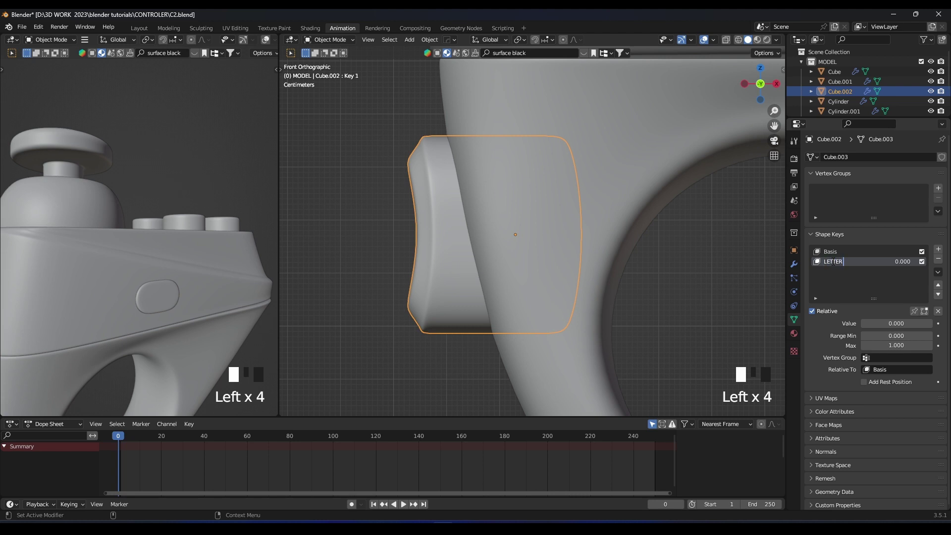
Add a vertical loop cut around the middle of the lower front button and flatten it into a straight line
key("Tab")
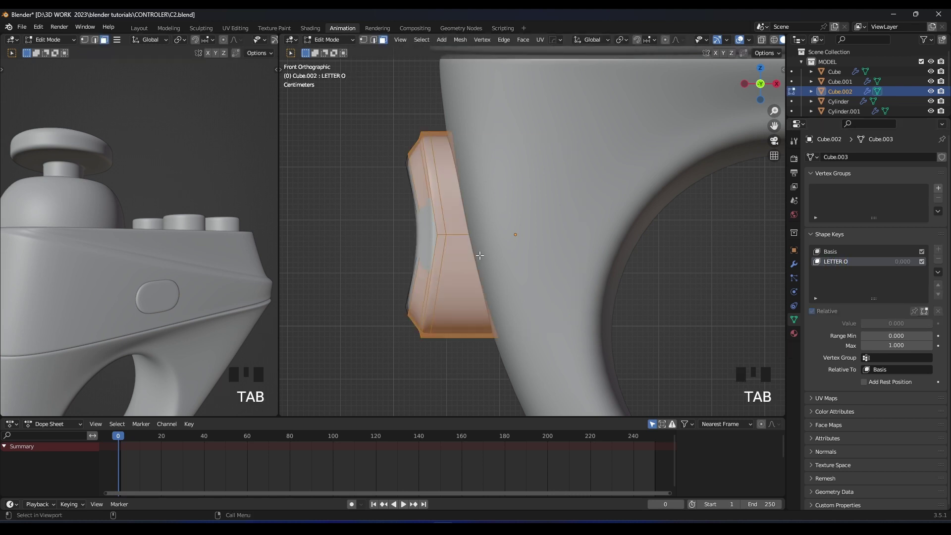
key("z")
key("ctrl+r")
left_click(523, 150)
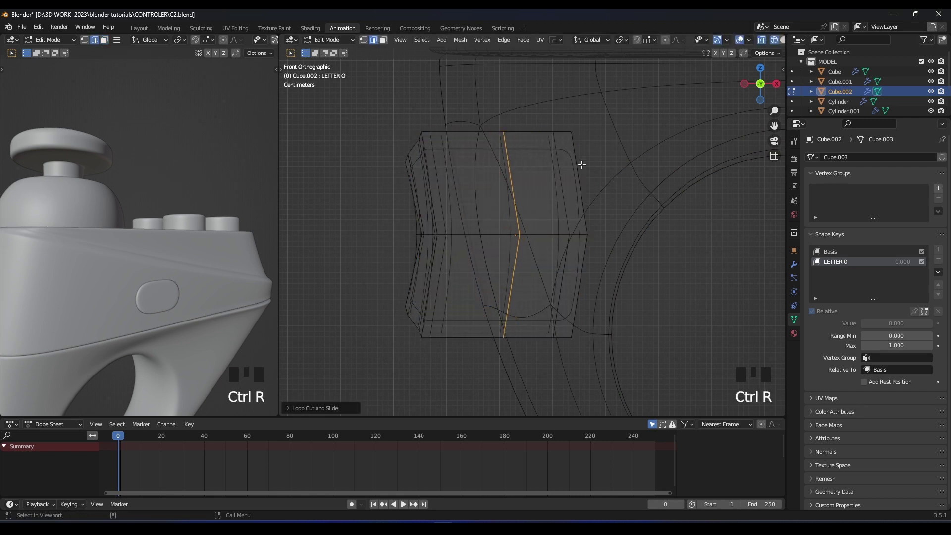
key("s")
left_click(615, 173)
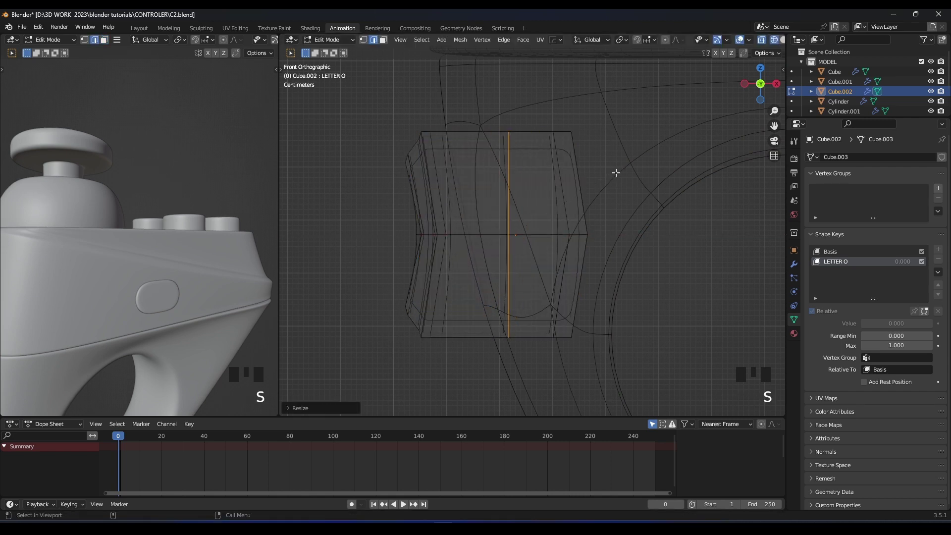
Slide the new edge loop slightly deeper into the controller body along the lower front button
middle_click_drag(615, 173, 618, 172, "shift")
key("g")
key("g")
left_click(488, 210)
key("Tab")
key("Tab")
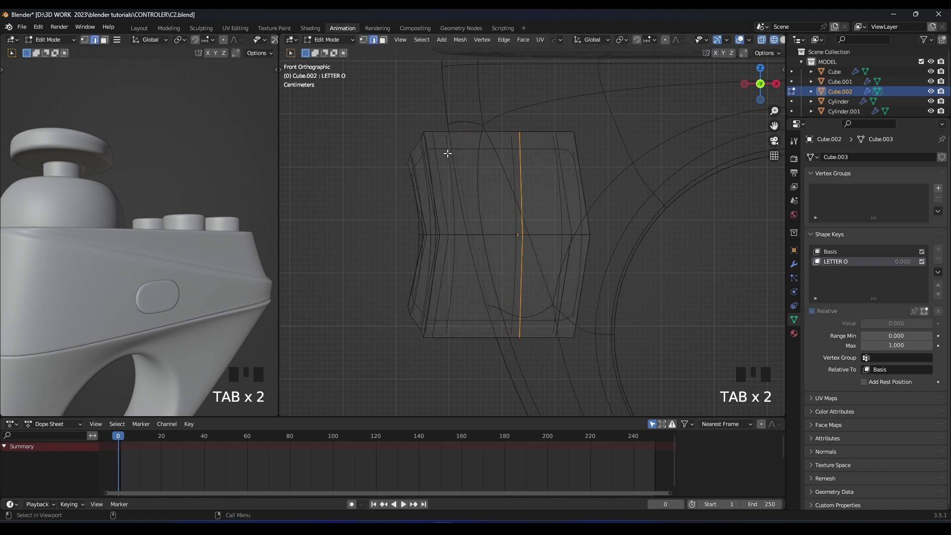
Select the outer section of the lower front button and move it about 0.04 m along X toward the controller body
left_click_drag(449, 107, 382, 352)
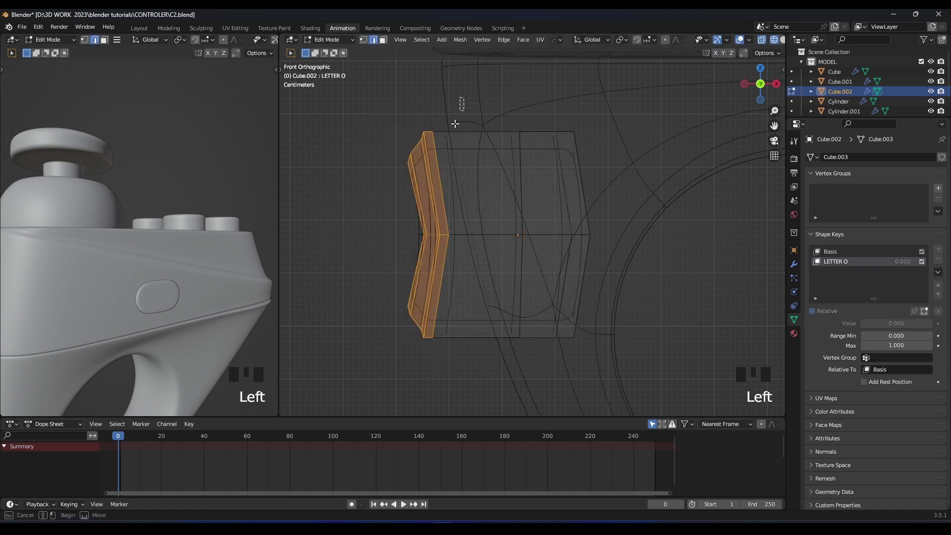
left_click_drag(461, 99, 346, 396)
key("z")
key("g")
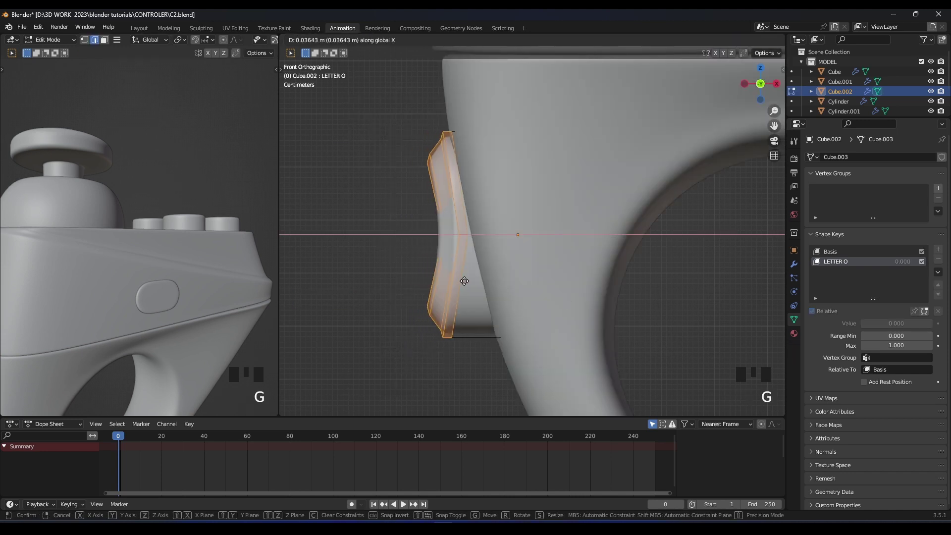
left_click(467, 280)
key("r")
key("x")
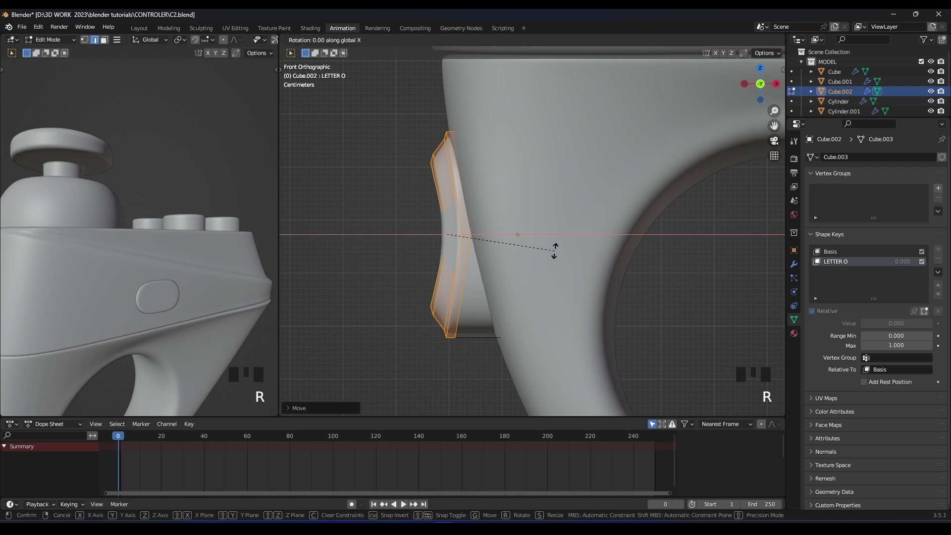
key("Escape")
Tilt and nudge the selected outer section to follow the controller body's slope, and test the LETTER O shape key's value
key("Tab")
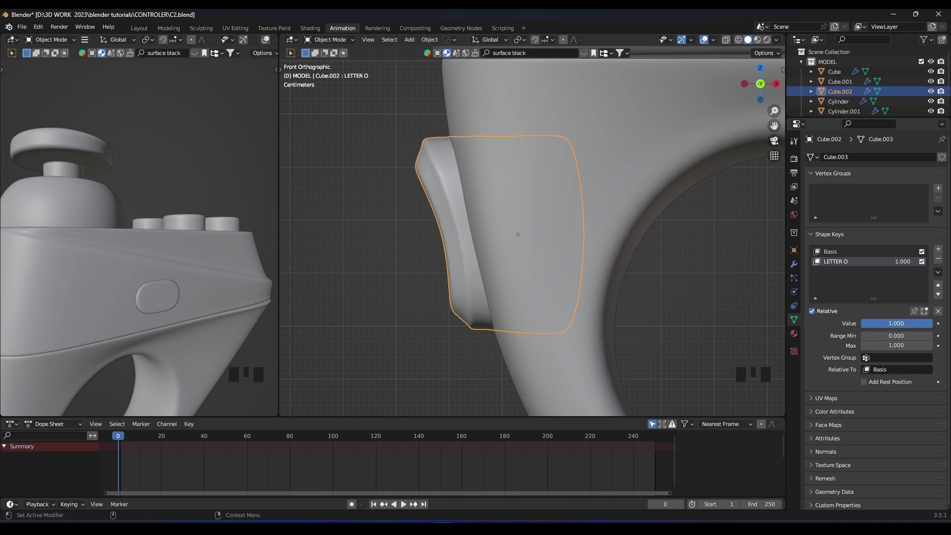
key("Tab")
key("g")
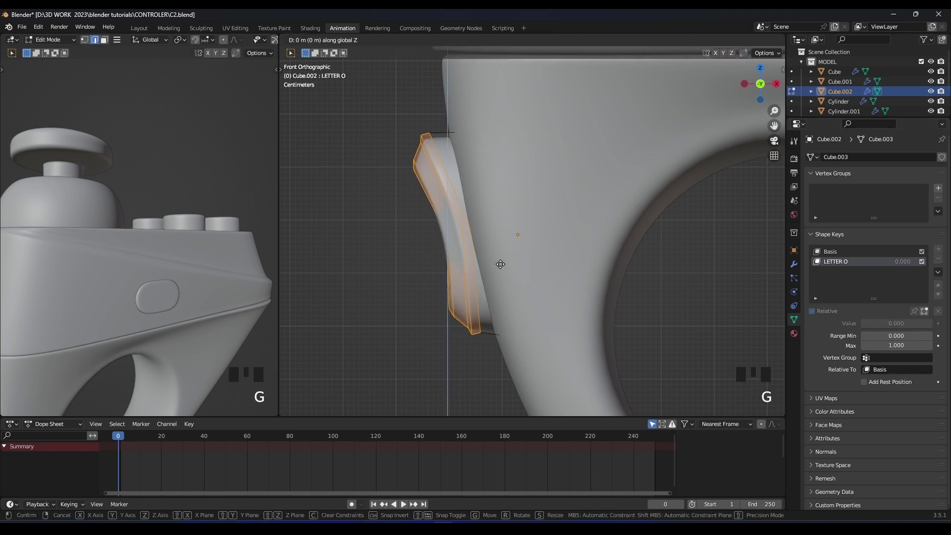
left_click(501, 266)
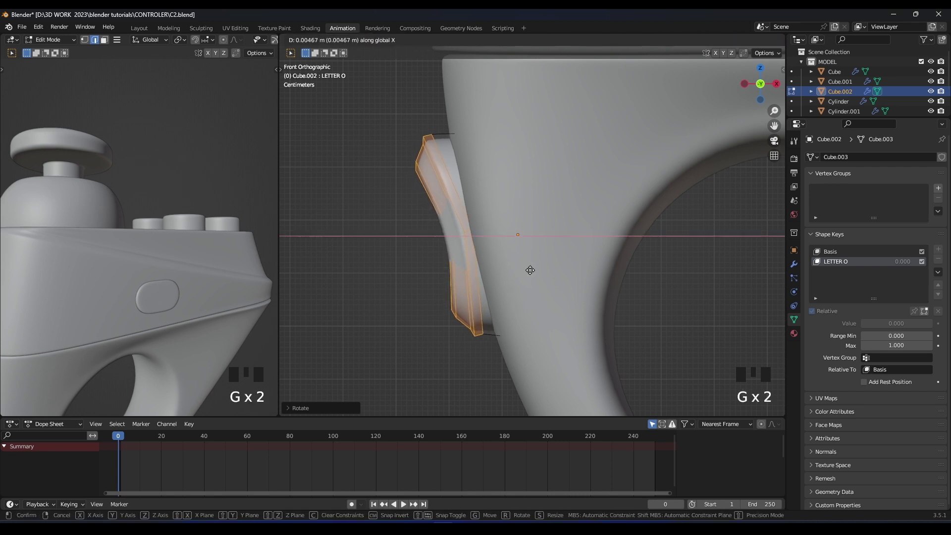
key("Tab")
left_click_drag(882, 323, 862, 327)
Show the whole controller with its materials in the viewport and save the file
scroll(525, 269, "down", 4)
middle_click_drag(515, 268, 622, 266)
scroll(619, 266, "down", 4)
middle_click_drag(564, 296, 509, 328)
key("z")
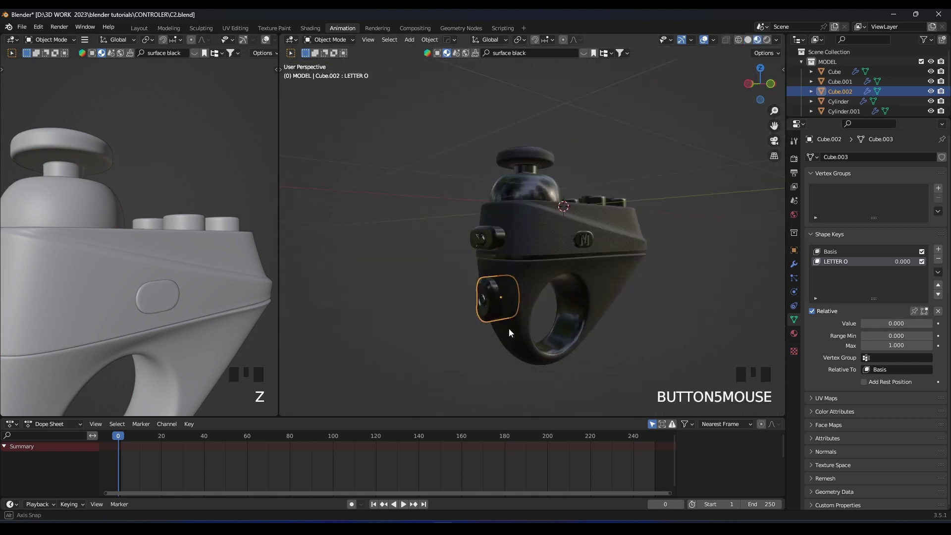
scroll(550, 267, "up", 3)
middle_click_drag(551, 266, 512, 280)
mouse_move(512, 281)
middle_mouse_down()
mouse_move(536, 277)
mouse_move(528, 284)
middle_mouse_up()
middle_click_drag(528, 283, 500, 251)
key("ctrl+s")
Select the thumbstick on top of the controller and try moving it freely
left_click(509, 227)
key("g")
right_click(530, 211)
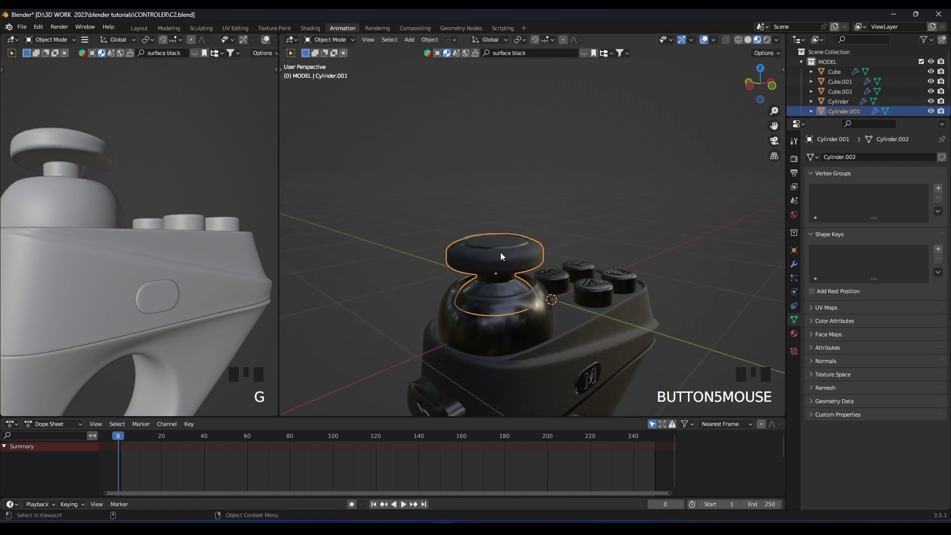
Save the file and snap the 3D cursor to the selected thumbstick's origin
middle_click_drag(542, 277, 537, 229, "shift")
key("ctrl+s")
scroll(542, 188, "up", 2)
scroll(543, 188, "up", 2)
middle_click_drag(542, 188, 533, 210, "shift")
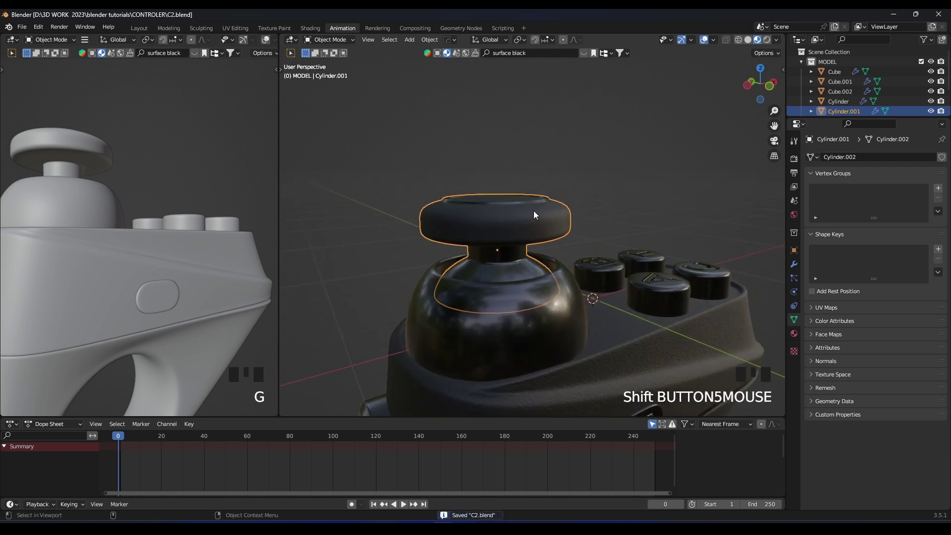
scroll(525, 213, "down", 1)
key("shift+a")
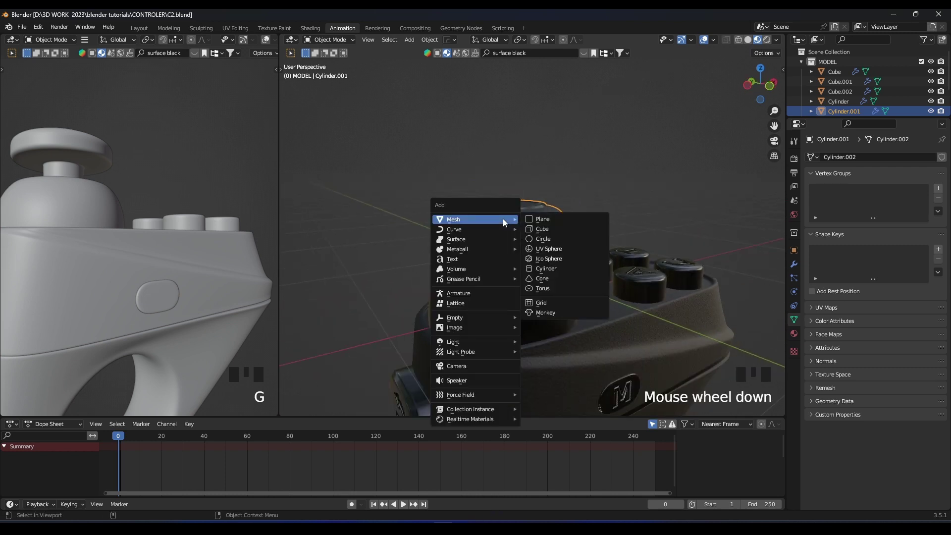
mouse_move(501, 317)
key("shift+s")
left_click(483, 230)
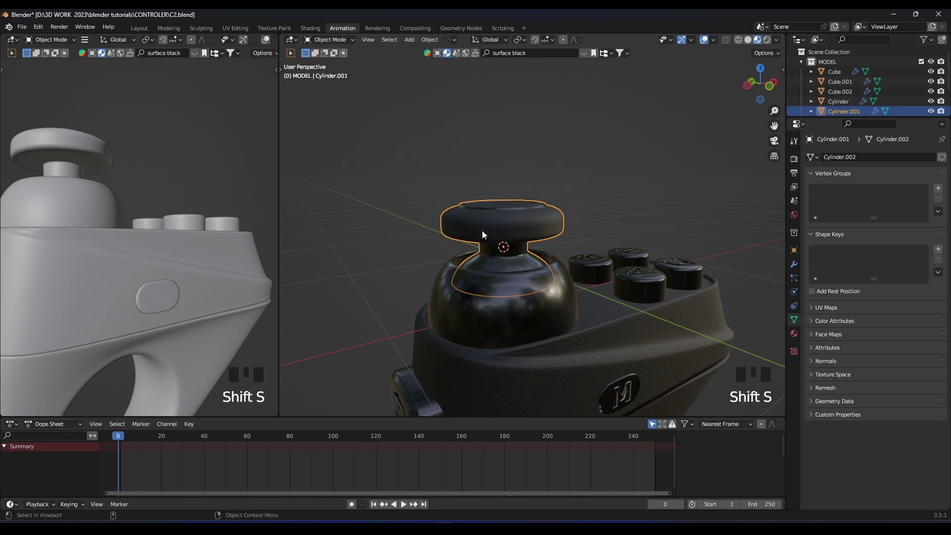
Add a plain axes empty at the 3D cursor and move it up above the thumbstick
key("shift+a")
mouse_move(453, 329)
left_click(517, 328)
key("g")
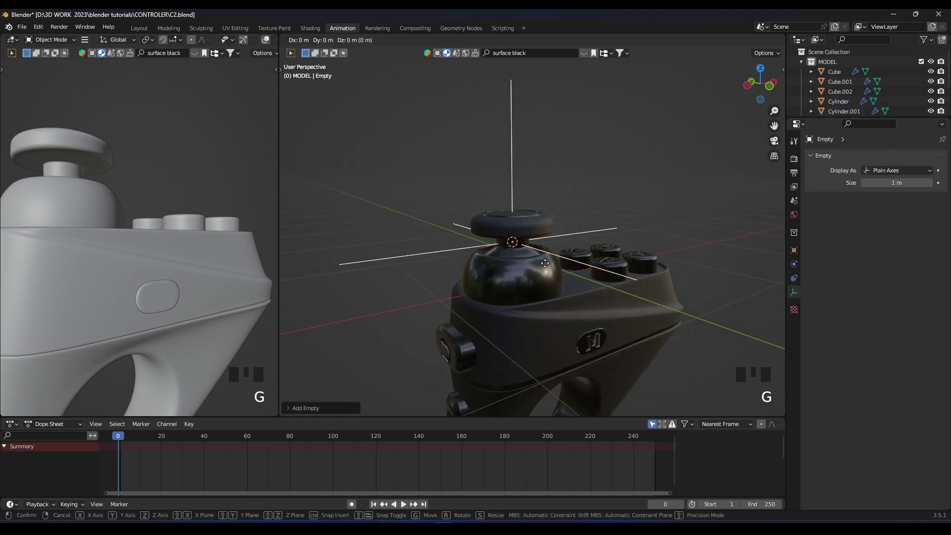
left_click(537, 141)
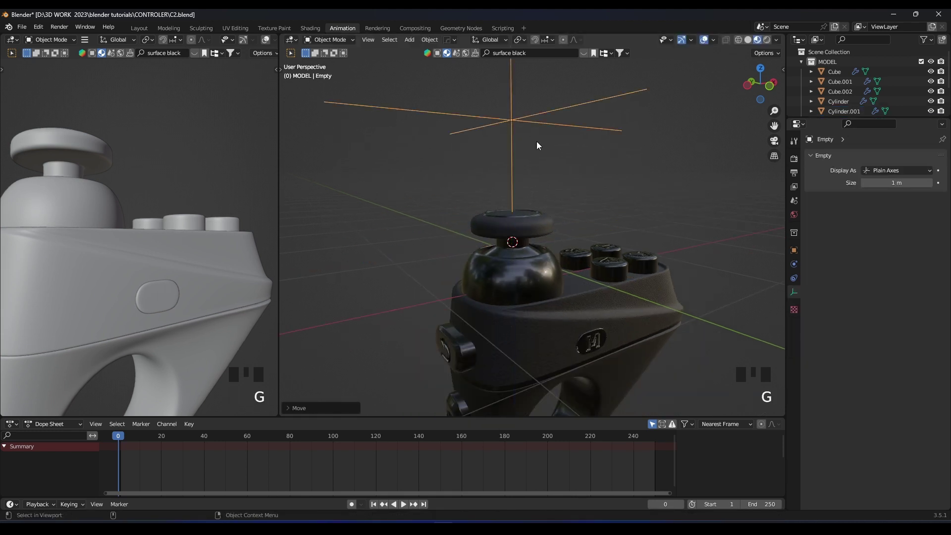
Select the open edge loop at the base of the thumbstick's mesh, using a wireframe front view
scroll(537, 209, "up", 1)
left_click(538, 210)
key("KP_1")
key("KP_Decimal")
scroll(538, 210, "down", 4)
middle_click_drag(538, 210, 522, 169, "shift")
key("Tab")
scroll(525, 170, "up", 1)
key("z")
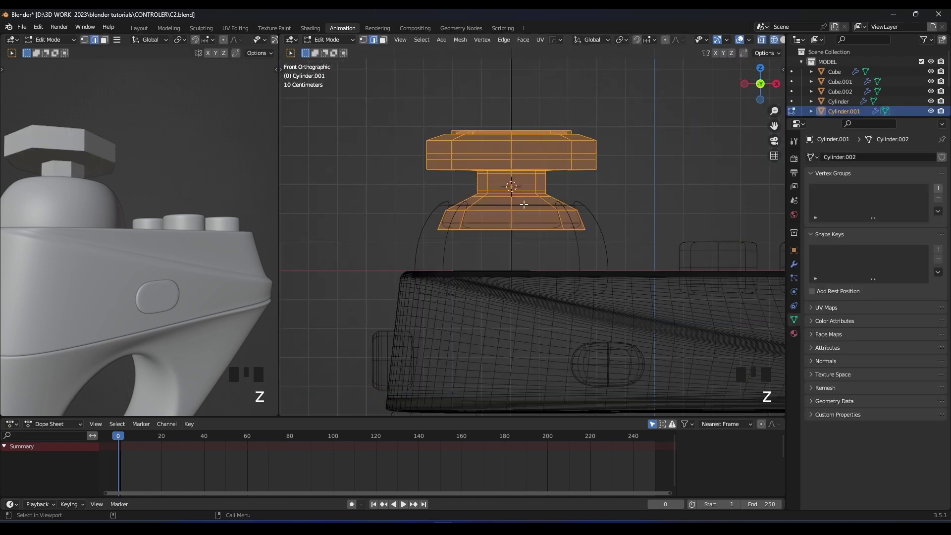
left_click(513, 228)
middle_click_drag(514, 227, 560, 223)
key("Tab")
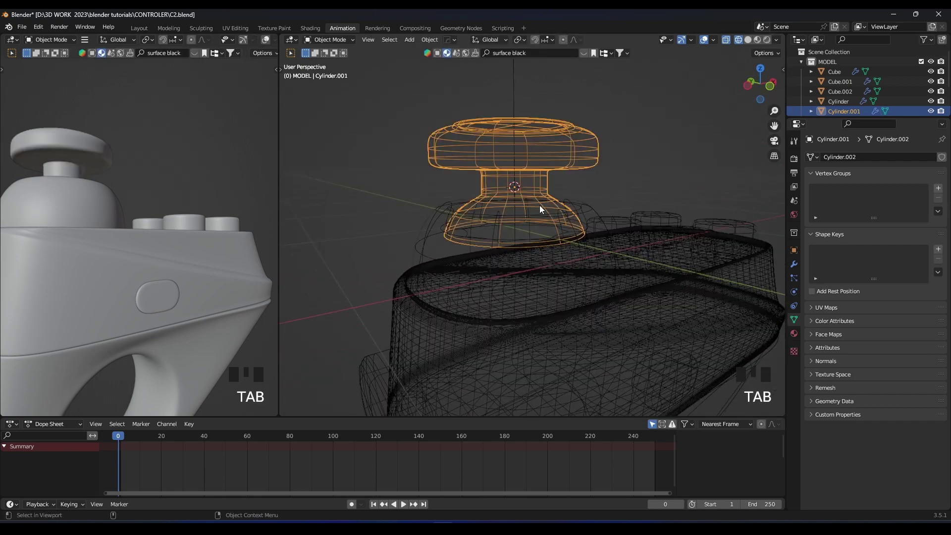
Isolate the thumbstick in local view and extrude its bottom edge loop inward, scaled to about 0.24
key("slash")
key("z")
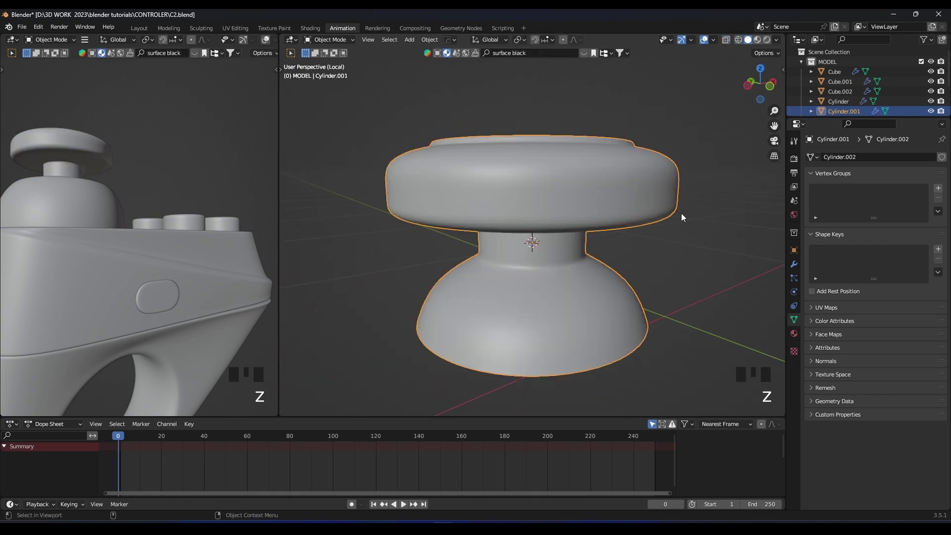
mouse_move(681, 213)
middle_mouse_down()
mouse_move(674, 115)
mouse_move(666, 163)
middle_mouse_up()
key("Tab")
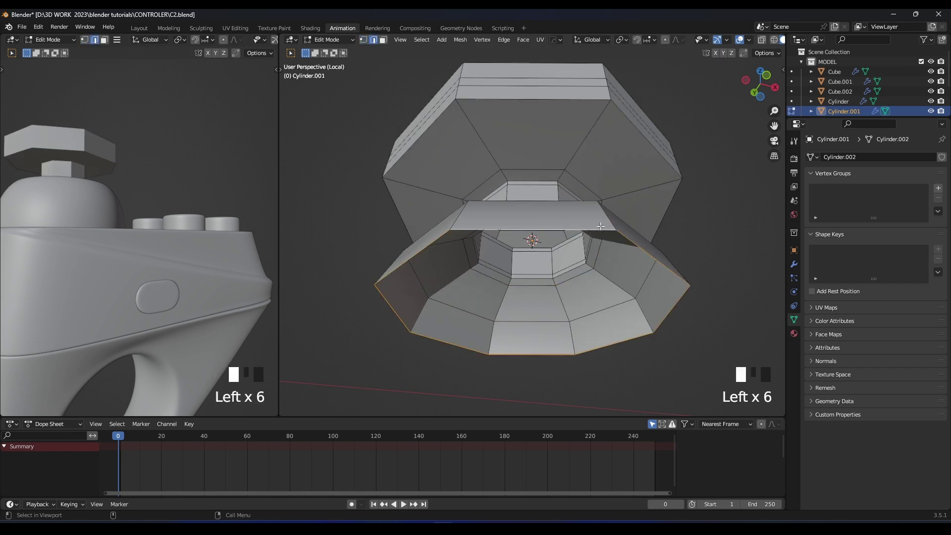
middle_click_drag(688, 221, 695, 252)
key("e")
key("s")
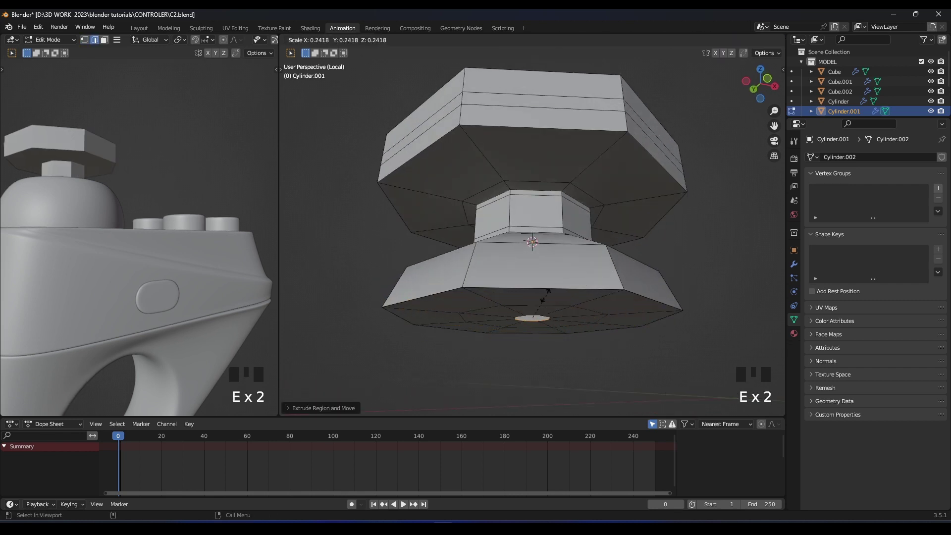
left_click(546, 296)
Merge the extruded inner ring of vertices into one point to close the thumbstick's base
middle_click_drag(546, 298, 515, 199)
scroll(533, 251, "up", 4)
key("1")
right_click(512, 273)
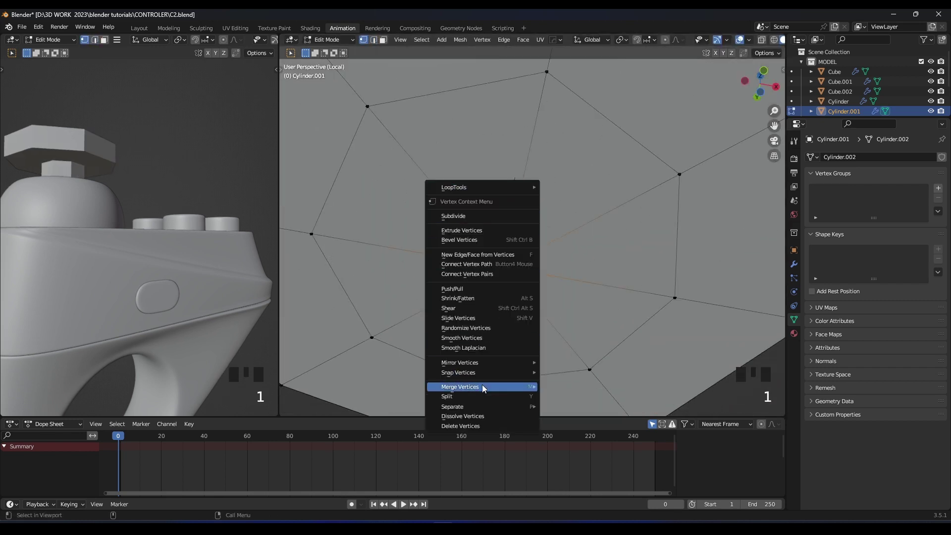
mouse_move(483, 386)
left_click(561, 388)
Snap the 3D cursor to the merged base vertex and set the thumbstick's origin to the 3D cursor
scroll(551, 265, "down", 2)
middle_click_drag(552, 265, 521, 266)
scroll(526, 259, "down", 3)
key("shift+s")
left_click(535, 302)
key("Tab")
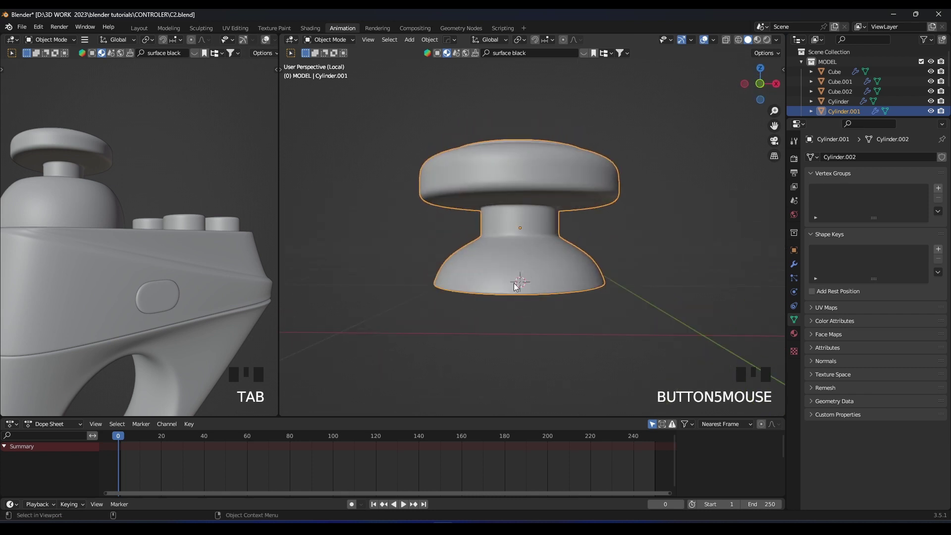
right_click(527, 272)
mouse_move(473, 303)
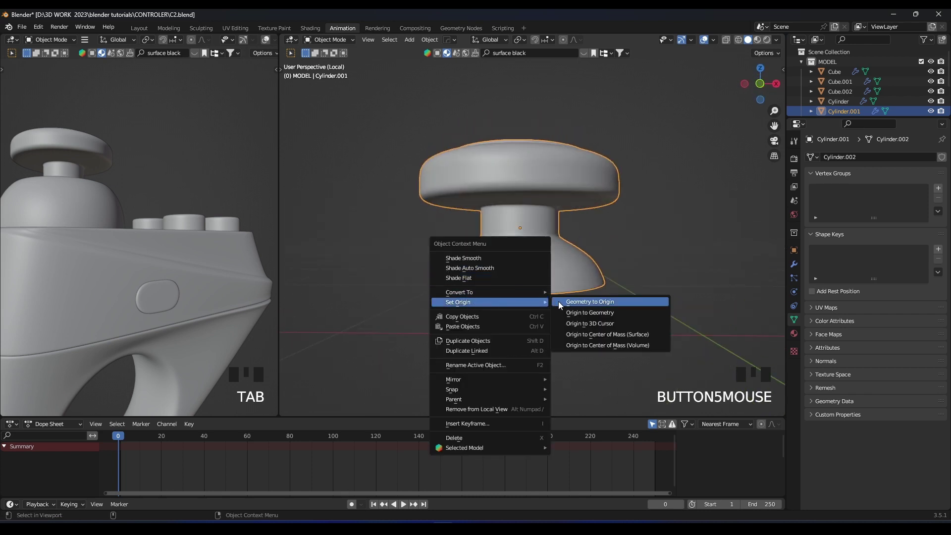
left_click(583, 322)
Try rotating the thumbstick freely and about the X axis to test its new pivot
key("r")
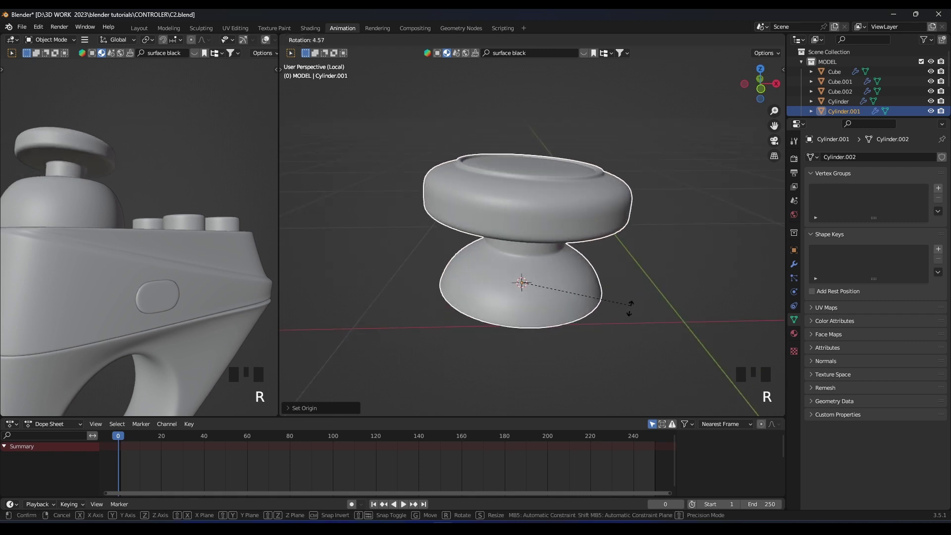
right_click(594, 277)
middle_click_drag(593, 275, 646, 263)
key("r")
key("x")
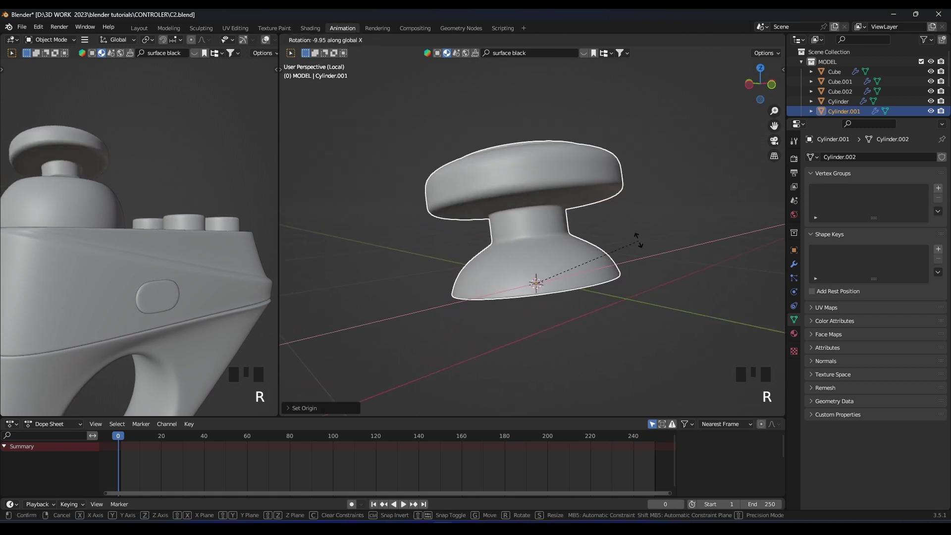
right_click(629, 240)
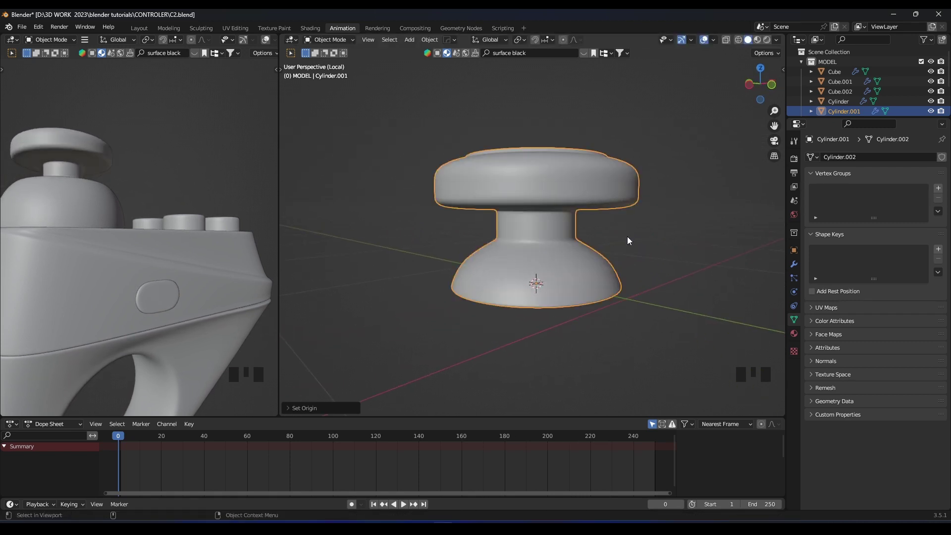
scroll(625, 237, "down", 2)
middle_click_drag(621, 232, 563, 252)
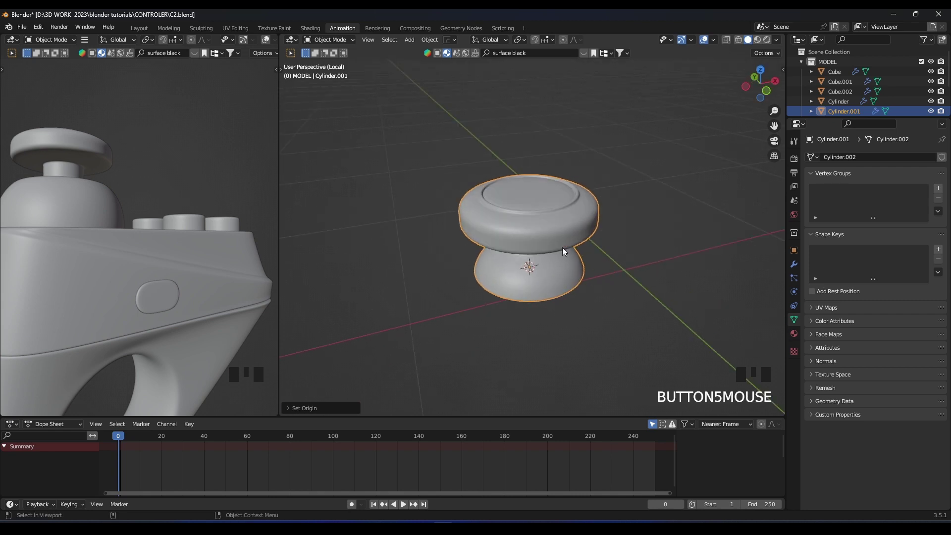
Leave local view and add a Track To constraint to the thumbstick
key("slash")
scroll(532, 178, "down", 6)
scroll(535, 235, "up", 3)
scroll(535, 232, "up", 2)
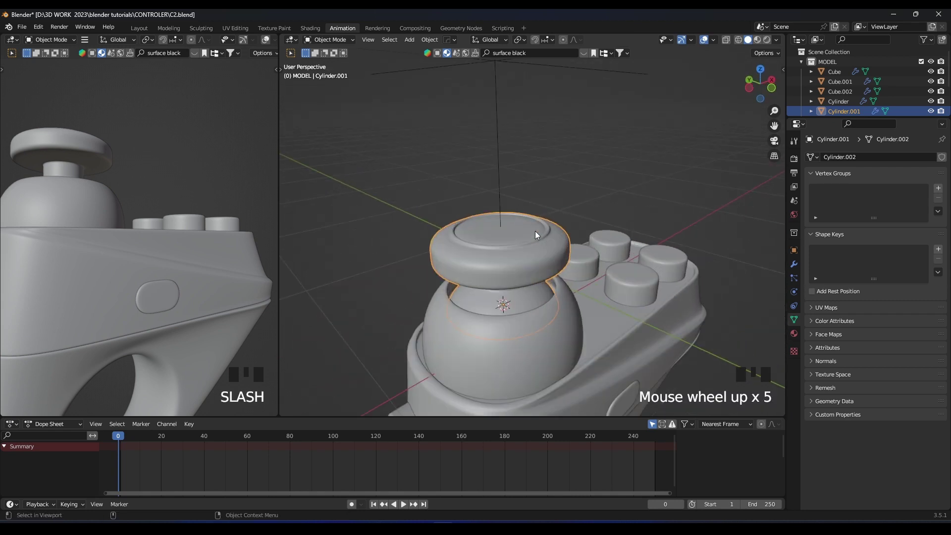
left_click(794, 305)
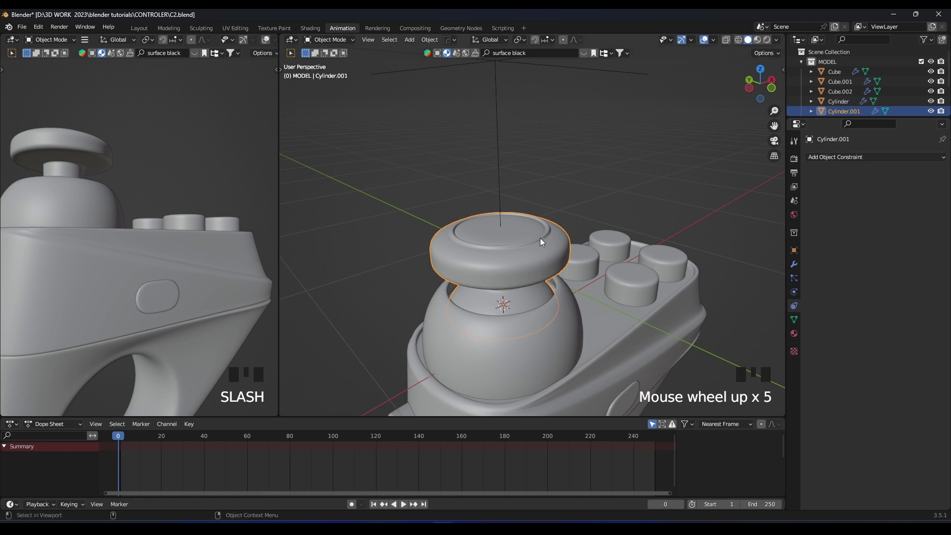
left_click(816, 158)
left_click(862, 228)
scroll(581, 170, "down", 3)
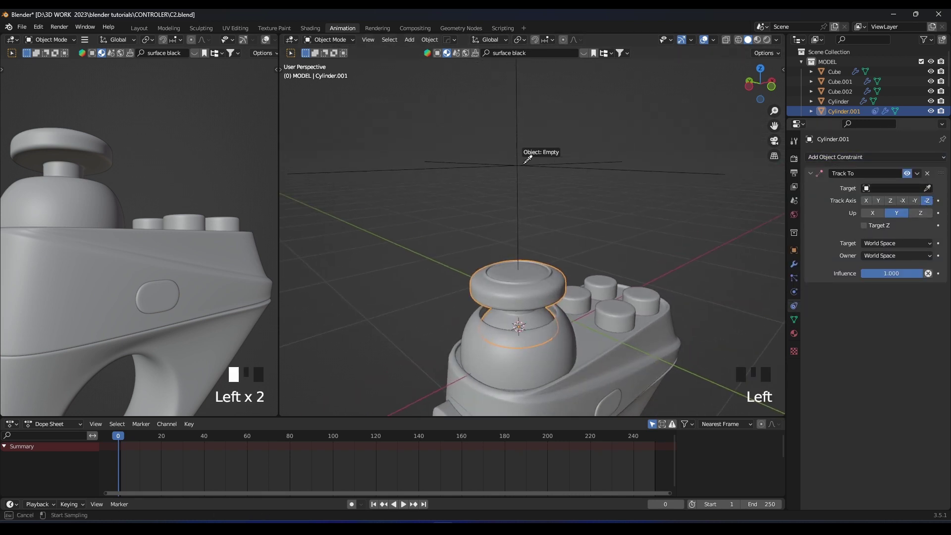
Try the empty as the Track To target, test it by moving the empty, and undo the target assignment
left_click(525, 162)
key("g")
key("Escape")
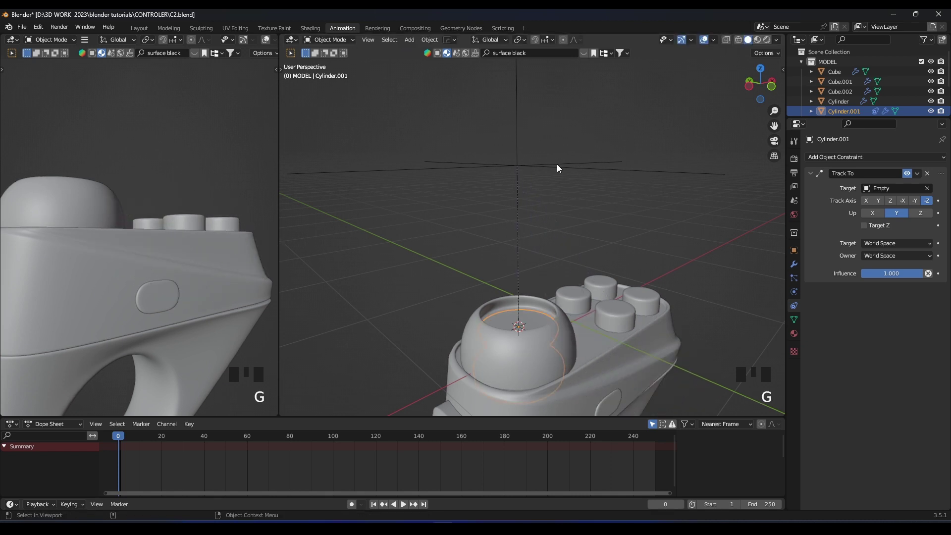
left_click(554, 167)
key("g")
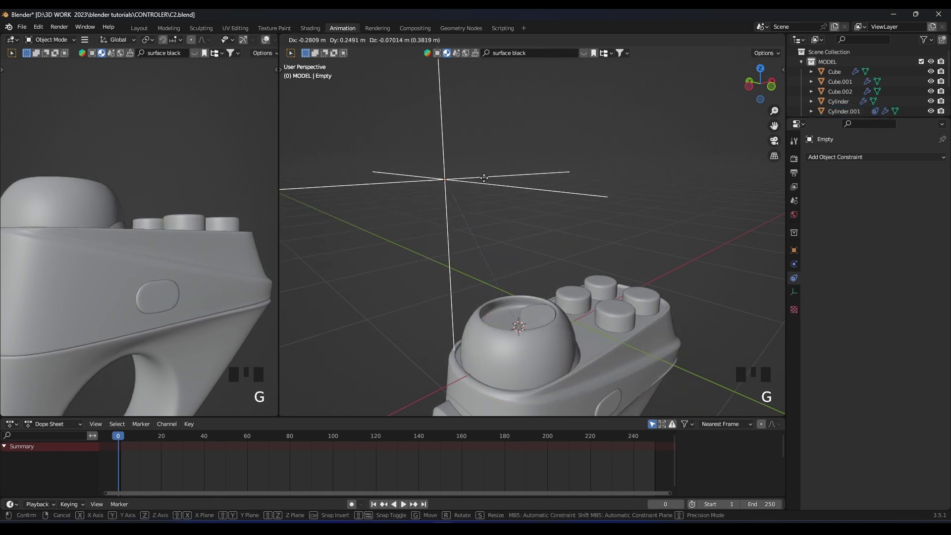
key("Escape")
key("ctrl+z")
key("ctrl+z")
Apply the thumbstick's scale and rotation
left_click(524, 287)
scroll(522, 263, "down", 2, "shift")
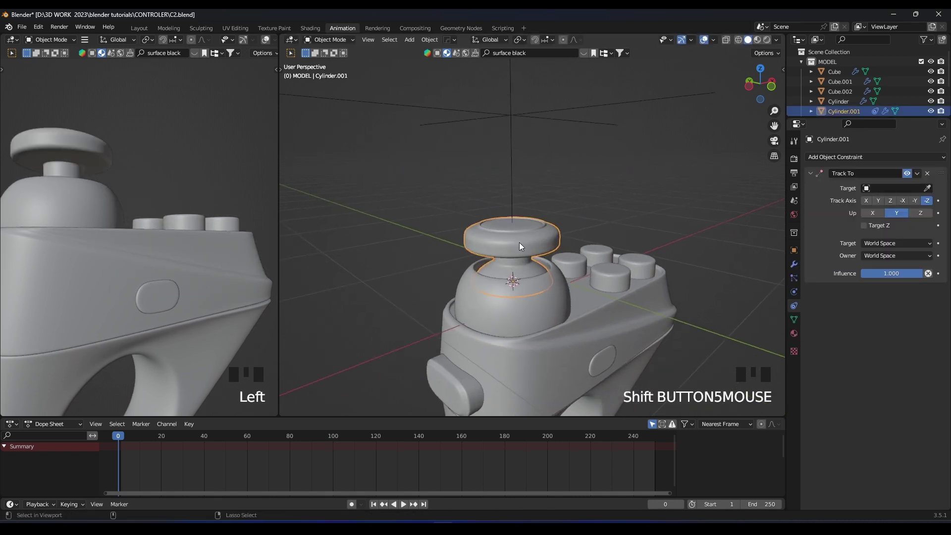
key("ctrl+a")
left_click(461, 243)
key("ctrl+a")
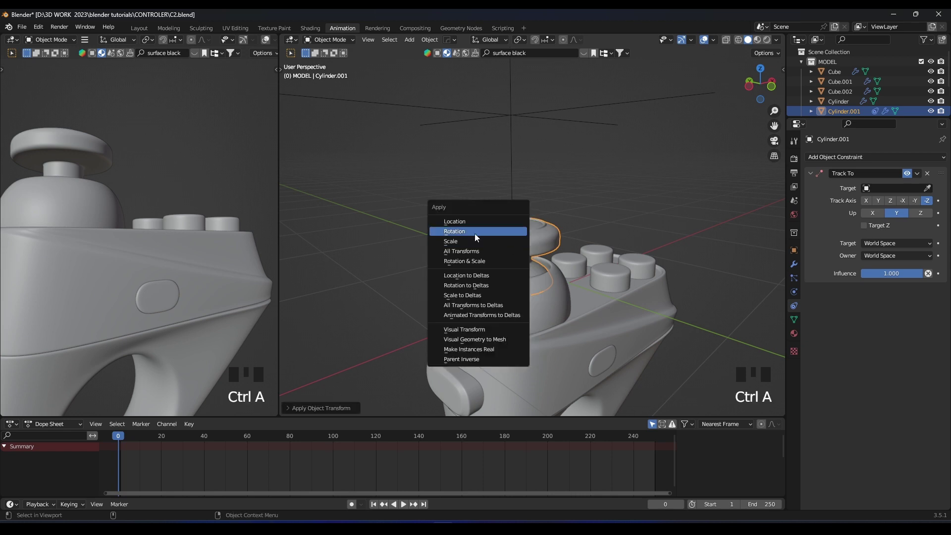
left_click(474, 232)
scroll(546, 241, "down", 2, "shift")
middle_click_drag(545, 242, 546, 234)
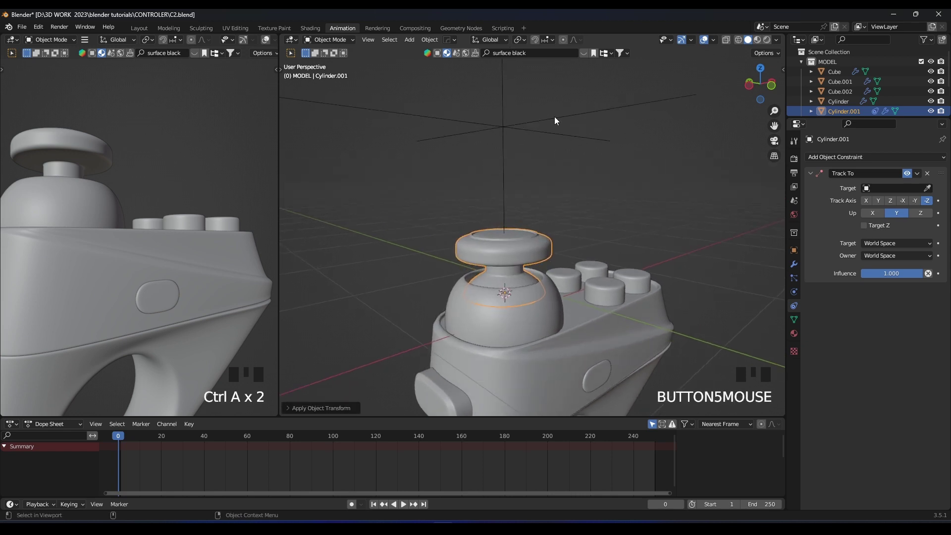
Set the empty as the Track To constraint's target and change the track axis to Z
left_click(555, 118)
left_click(518, 232)
left_click(551, 113)
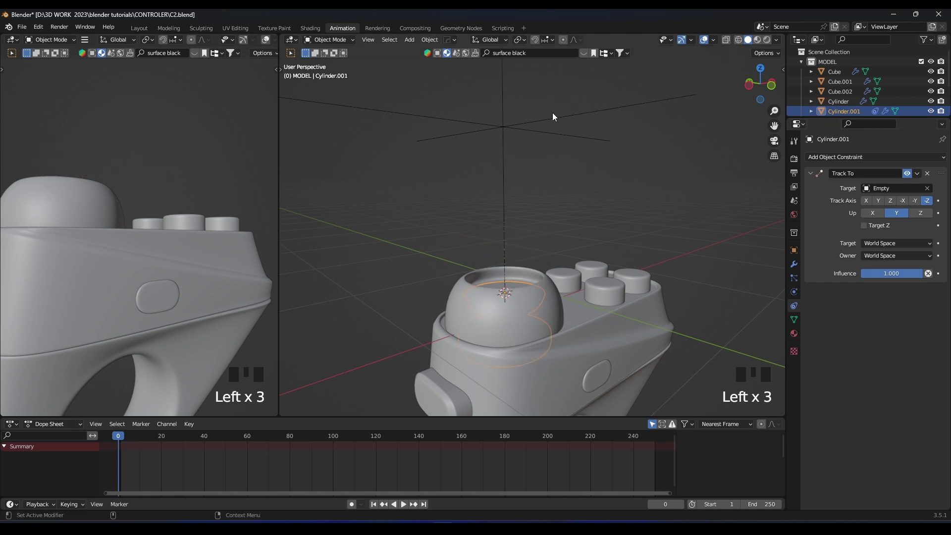
middle_click_drag(551, 112, 545, 151)
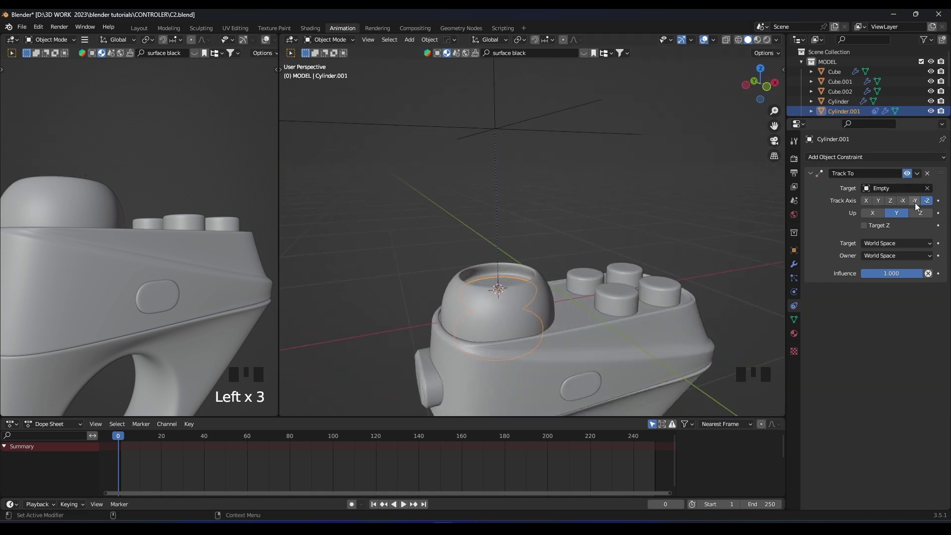
left_click(891, 201)
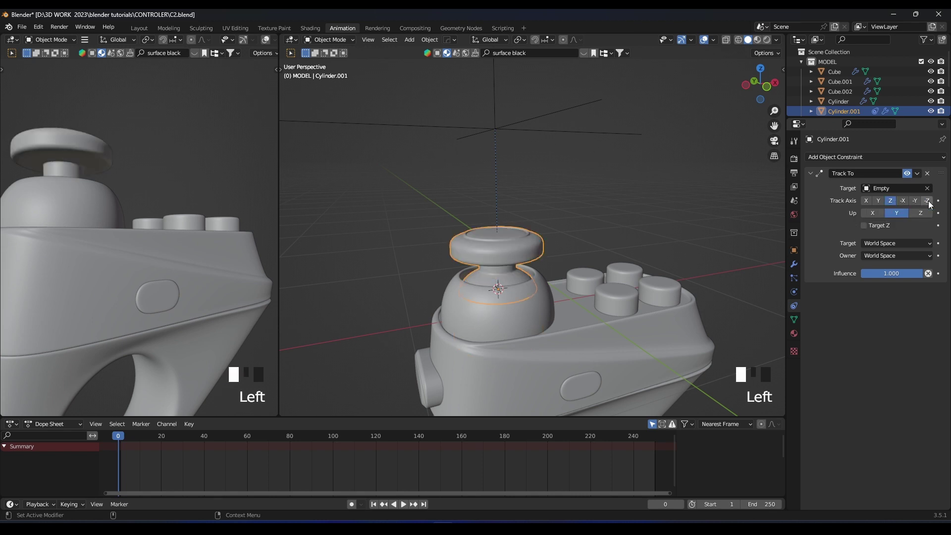
left_click(926, 200)
left_click(890, 200)
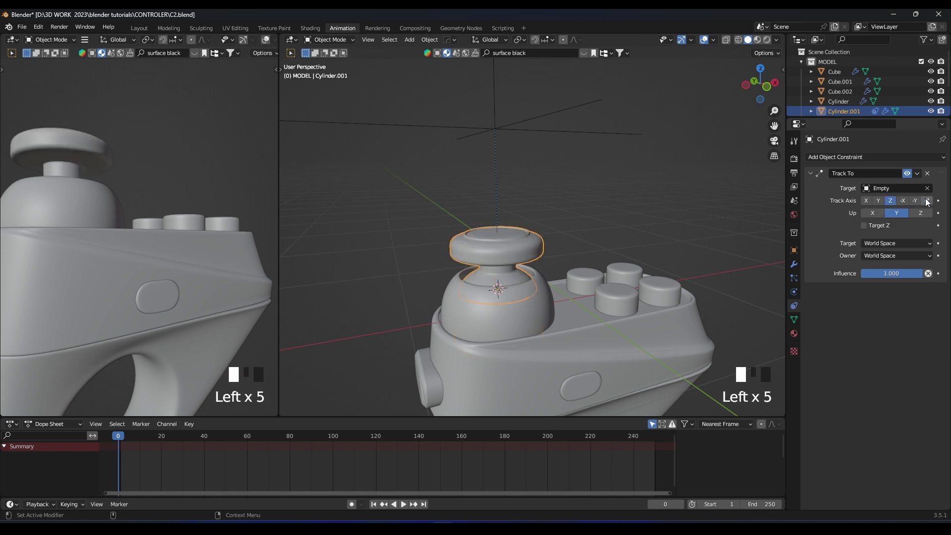
left_click(893, 199)
left_click(893, 199)
left_click(893, 199)
Test the thumbstick's tracking by moving the empty around and cancelling each move
middle_click_drag(669, 193, 535, 158)
left_click(522, 153)
key("g")
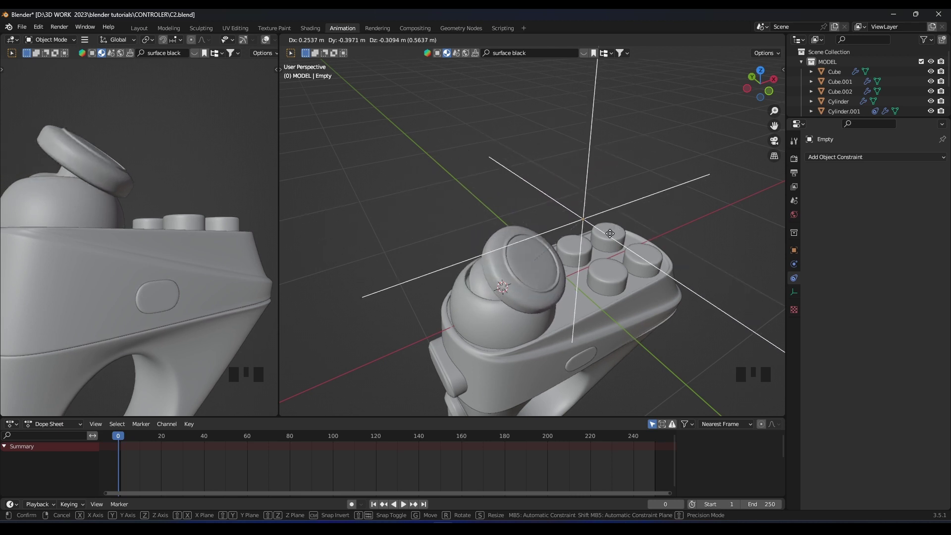
right_click(543, 237)
middle_click_drag(543, 237, 577, 210)
scroll(520, 194, "up", 2)
key("g")
right_click(592, 231)
Show the materials in the viewport, test the thumbstick's tracking again with the empty, and save the file
key("z")
left_click(599, 265)
scroll(582, 203, "down", 2)
key("g")
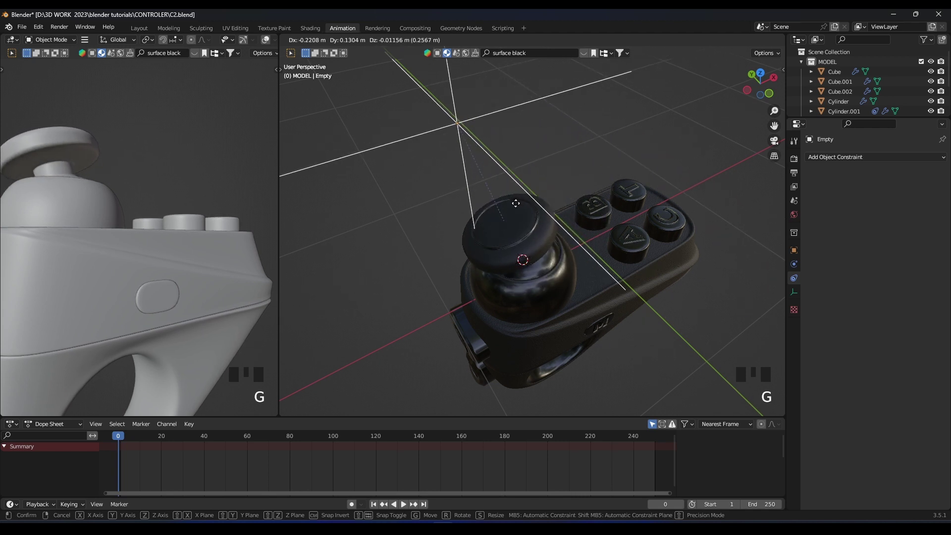
left_click(582, 214)
scroll(582, 211, "down", 3)
key("ctrl+s")
middle_click_drag(521, 203, 537, 174)
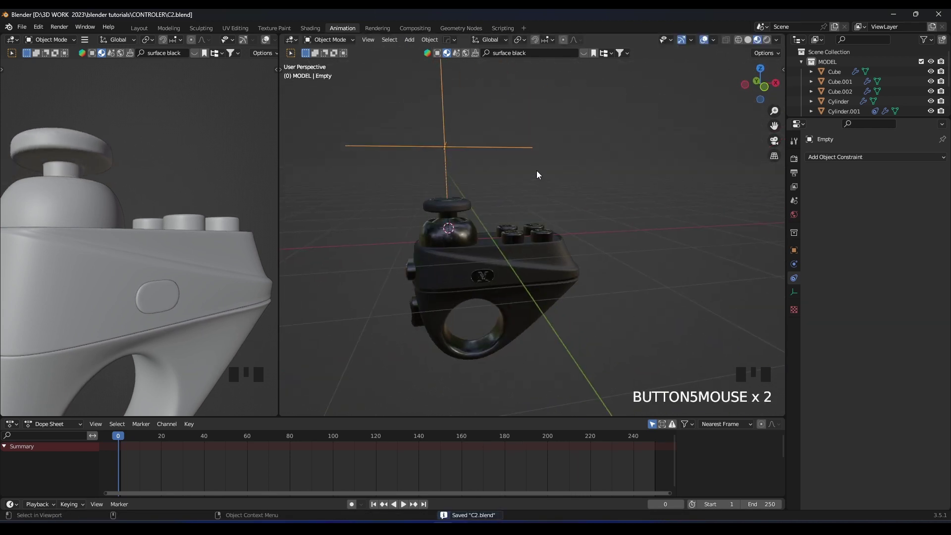
Add a UV sphere in front view, shade it smooth and scale it to about 0.29
key("KP_1")
key("shift+a")
mouse_move(525, 77)
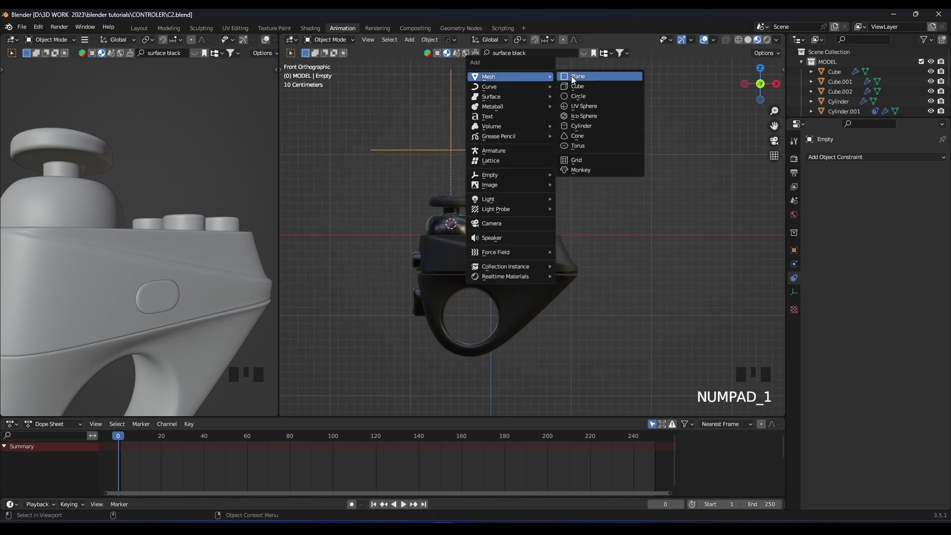
left_click(582, 106)
right_click(459, 194)
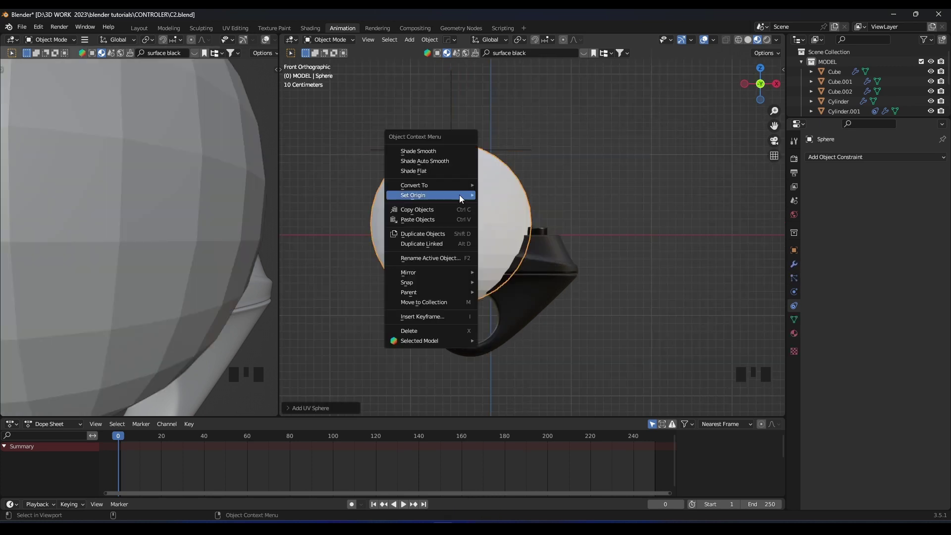
left_click(428, 152)
key("s")
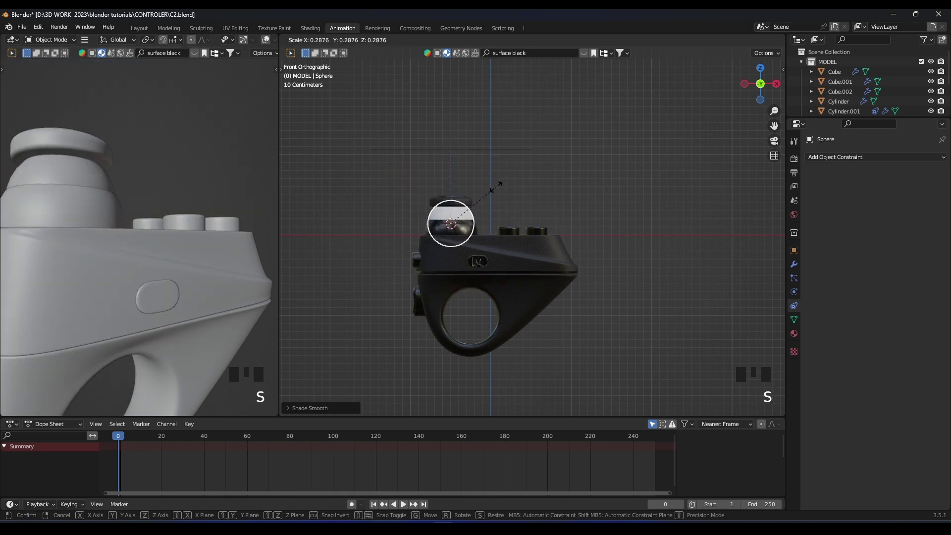
left_click(497, 187)
Move the sphere along X past the button end of the controller and raise it along Z
key("g")
key("x")
left_click(649, 187)
key("g")
key("z")
left_click(650, 172)
Add a Subdivision modifier to the sphere, scale the sphere down and save the file
left_click(843, 163)
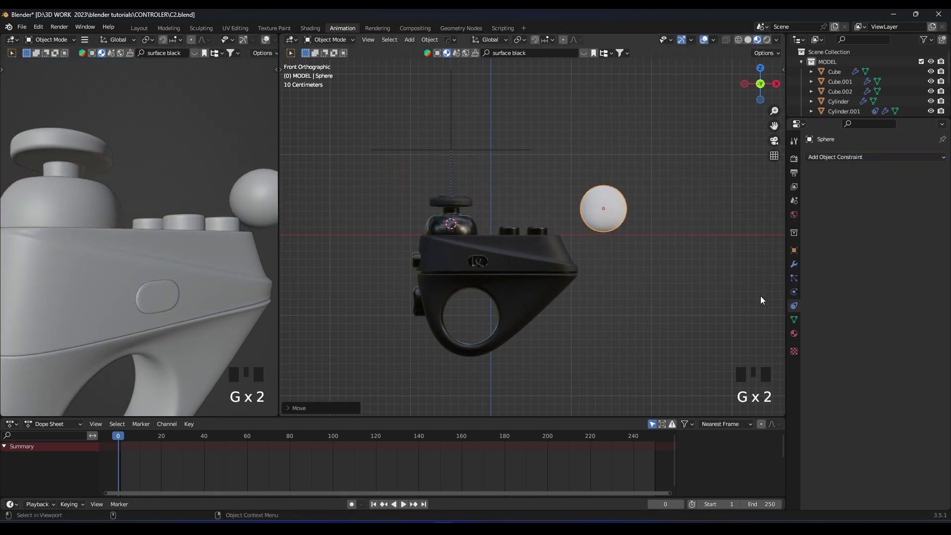
left_click(822, 157)
left_click(761, 337)
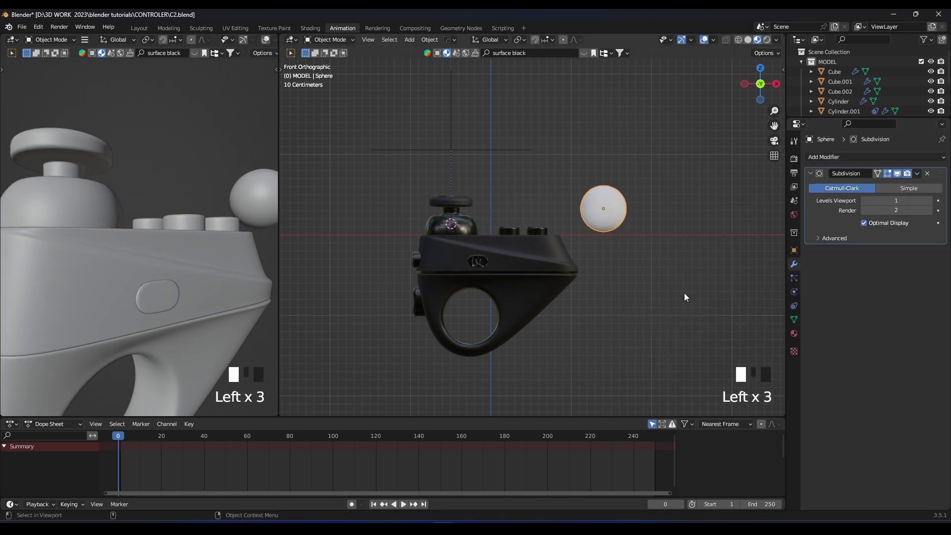
scroll(590, 284, "up", 3)
middle_click_drag(590, 285, 646, 205)
key("s")
left_click(576, 270)
scroll(576, 271, "up", 2)
key("ctrl+s")
scroll(619, 230, "up", 3)
key("g")
right_click(579, 236)
Give the sphere a new material with an orange emission color and an emission strength of 33.1
left_click(794, 334)
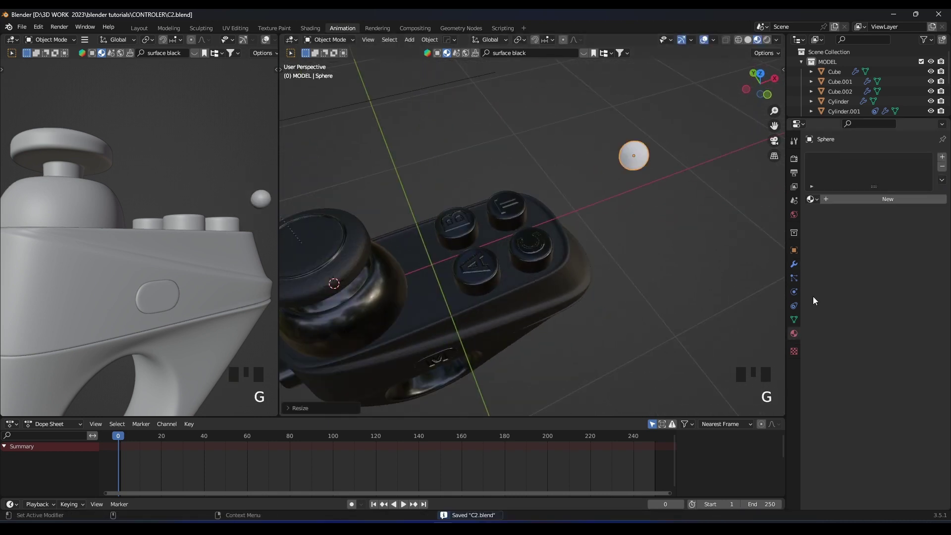
left_click(840, 199)
scroll(886, 347, "down", 3)
left_click(900, 422)
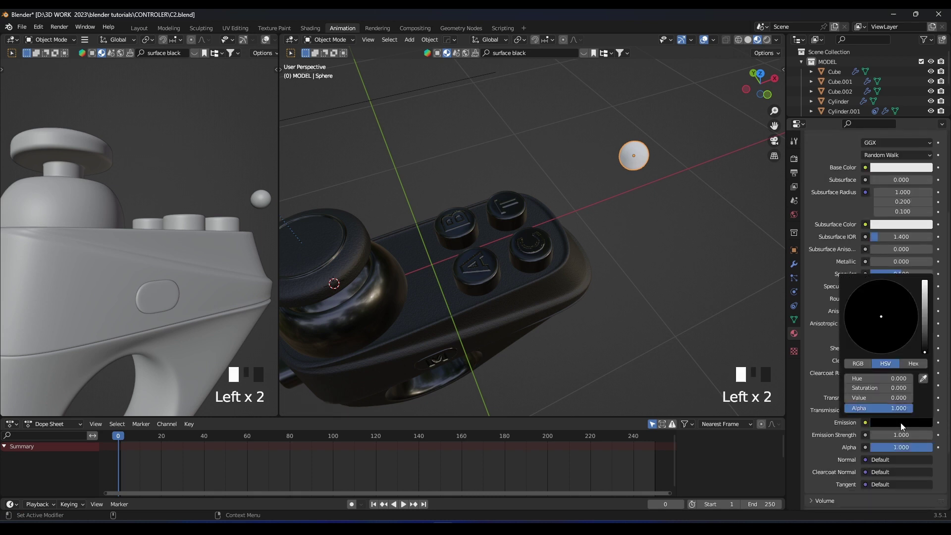
left_click_drag(925, 343, 925, 278)
left_click_drag(898, 435, 909, 435)
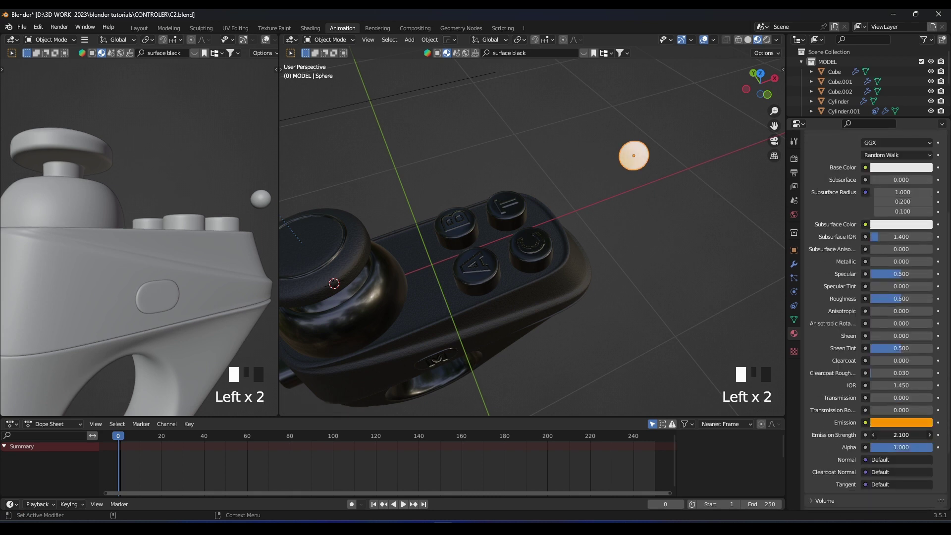
Show the rendered preview in the viewport and set the sphere's base color to red-orange
left_click(621, 244)
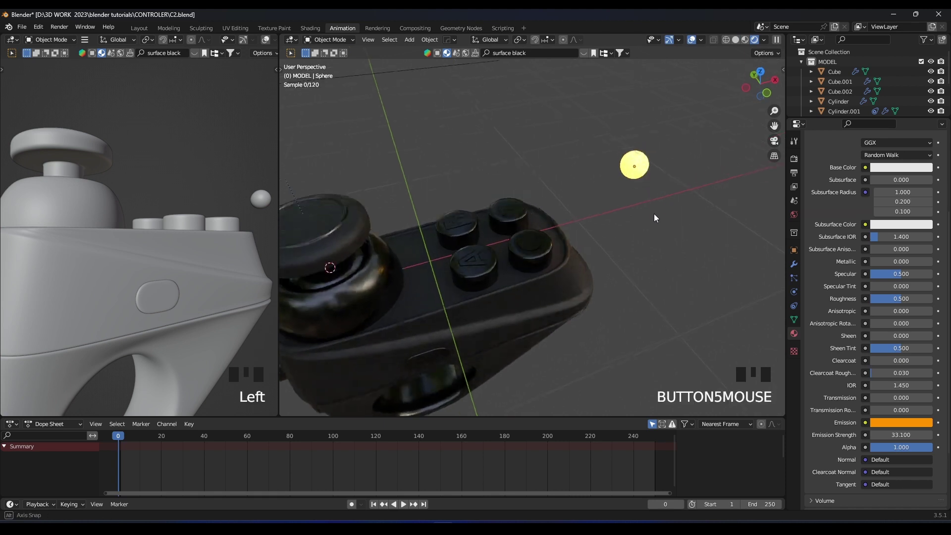
scroll(901, 421, "up", 4)
left_click(877, 248)
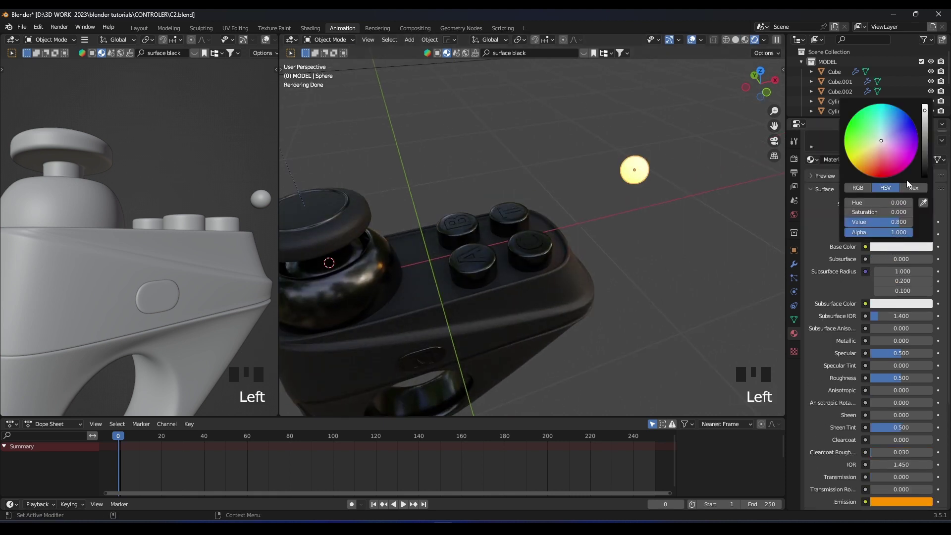
middle_click_drag(642, 195, 650, 165)
middle_click_drag(650, 165, 655, 170, "shift")
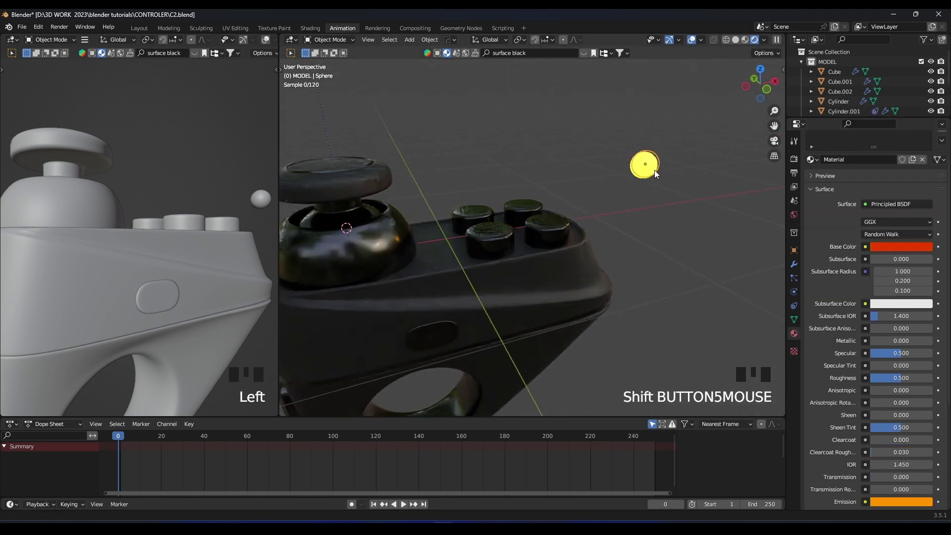
Scale the glowing sphere down further
key("s")
left_click(680, 169)
key("s")
key("s")
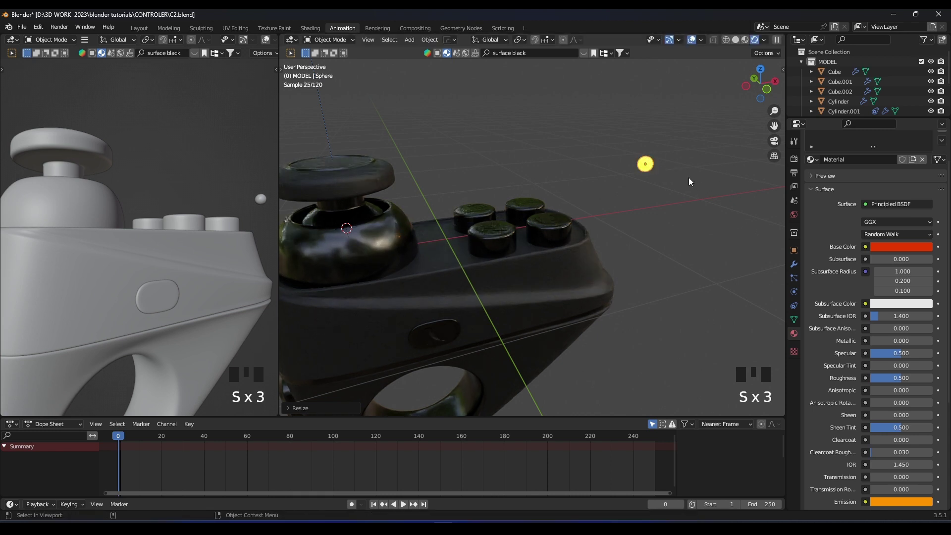
Try moving the glowing sphere near the controller, freely and along Y, and cancel each move
key("g")
left_click(678, 200)
middle_click_drag(679, 200, 626, 265)
key("g")
key("y")
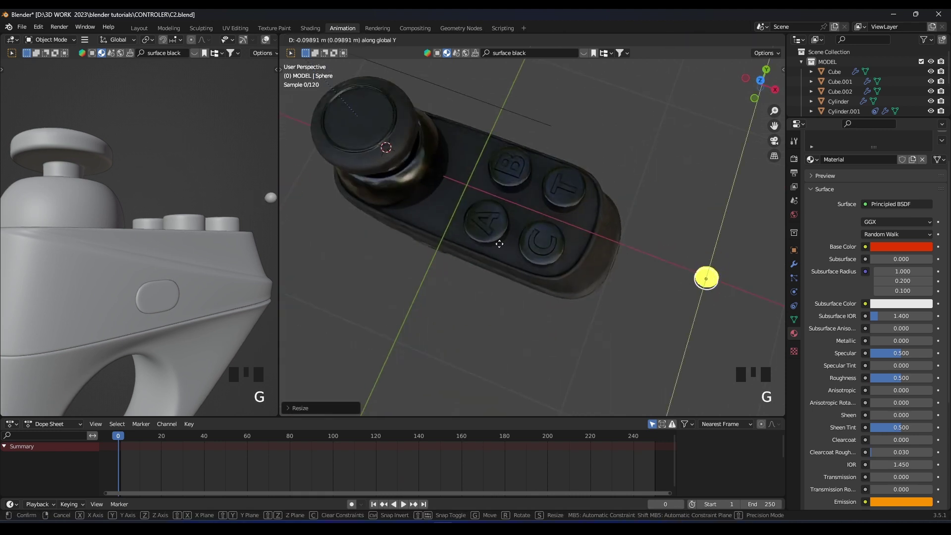
left_click(500, 247)
middle_click_drag(535, 270, 596, 219)
Switch the viewport to solid shading and test moving the sphere around the controller, cancelling each move
key("z")
key("g")
left_click(718, 277)
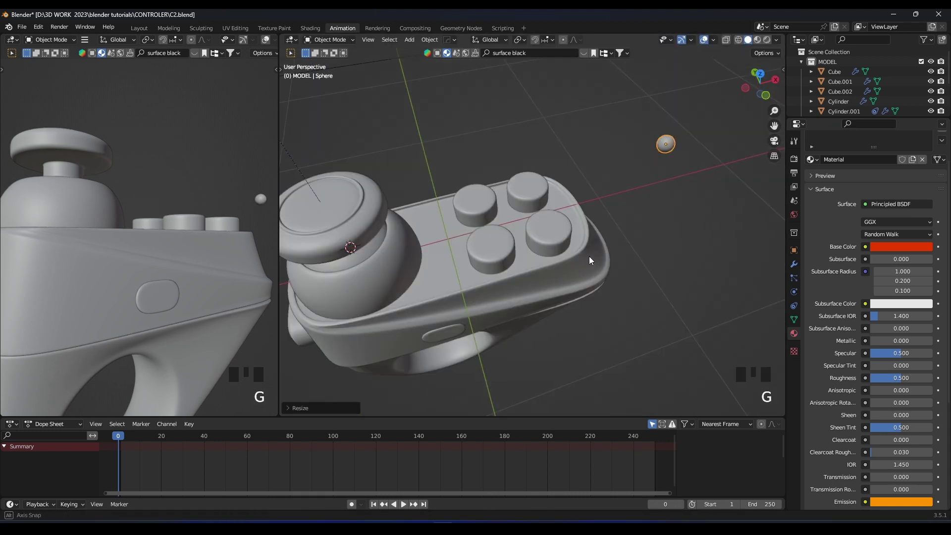
middle_click_drag(718, 278, 535, 260)
key("g")
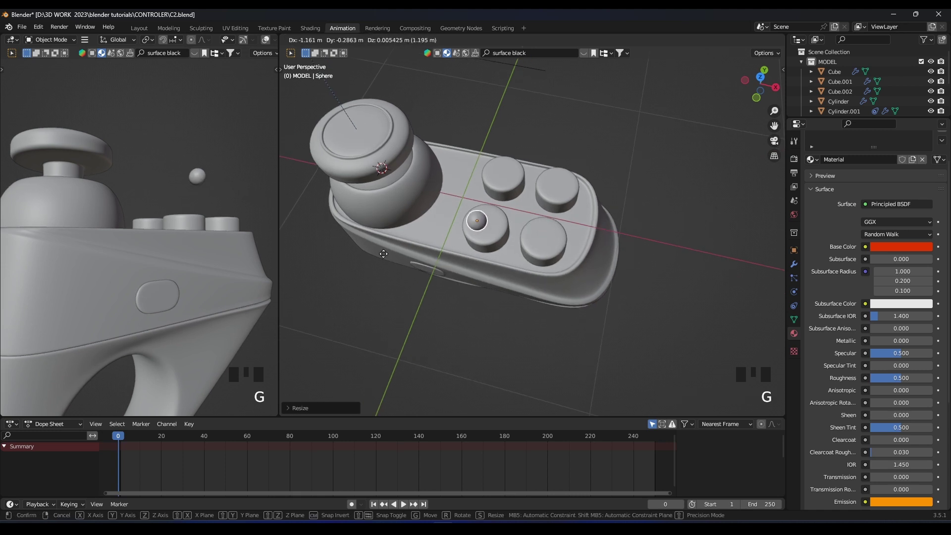
right_click(709, 165)
scroll(727, 164, "down", 2)
key("g")
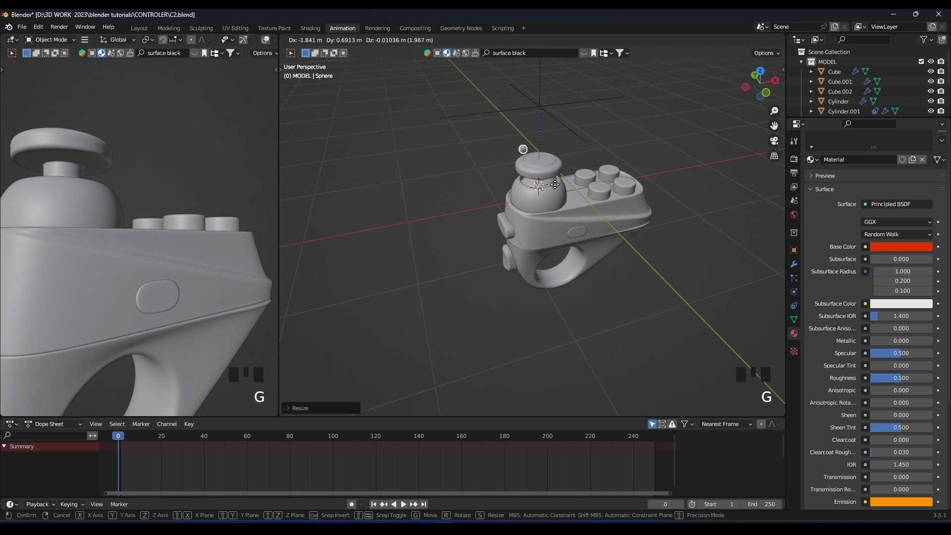
middle_click_drag(660, 168, 690, 215, "shift")
Save the file and move the sphere higher above the button end of the controller
key("ctrl+s")
scroll(649, 168, "up", 2)
scroll(626, 207, "down", 2)
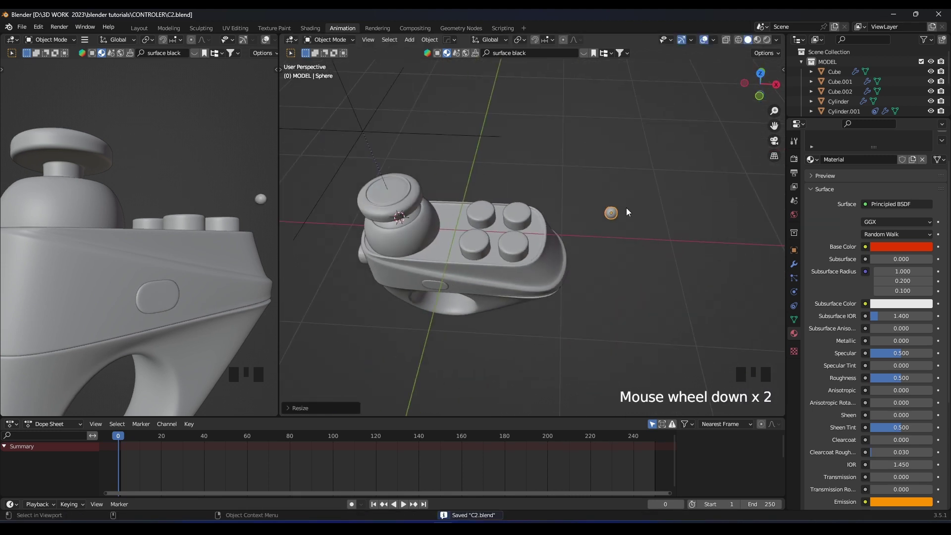
scroll(632, 200, "up", 2)
middle_click_drag(632, 200, 631, 128, "shift")
scroll(675, 174, "down", 2)
key("g")
left_click(598, 121)
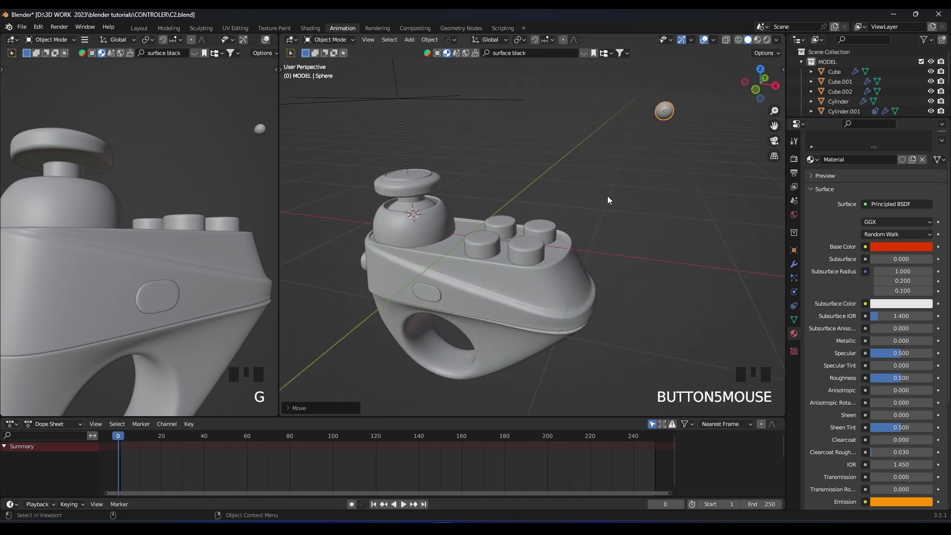
scroll(499, 223, "down", 2)
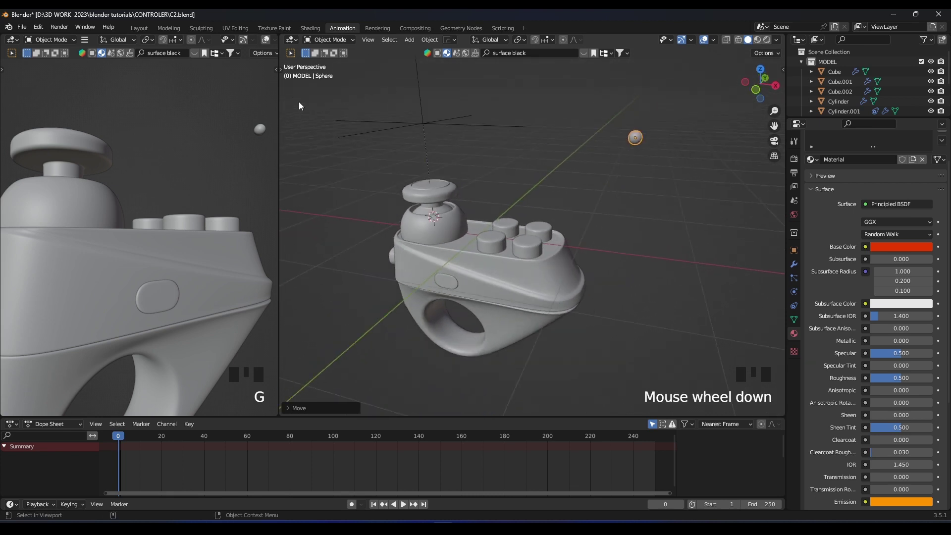
Try out the Annotate tools in the viewport, undo the last change and return to the Select Box tool
left_click(278, 69)
left_click(293, 180)
middle_click_drag(625, 134, 622, 130)
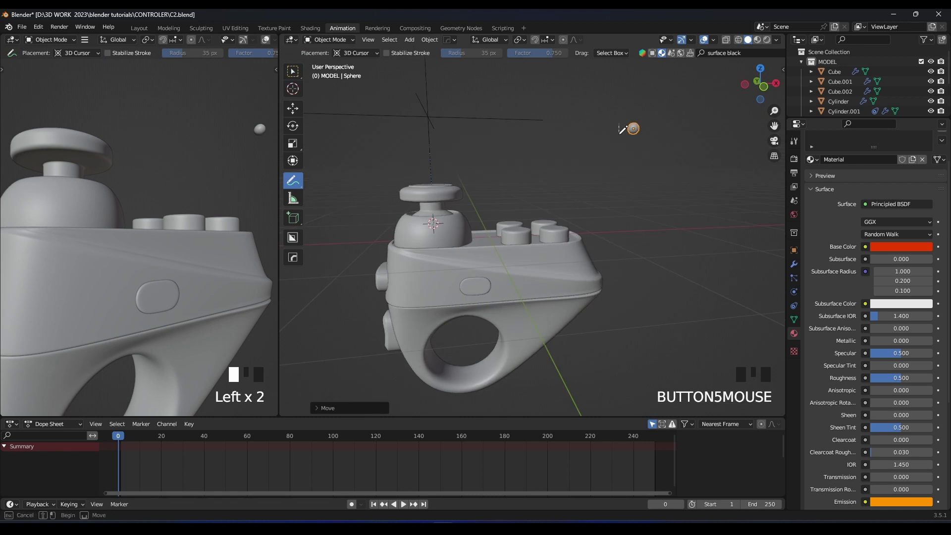
left_click(293, 182)
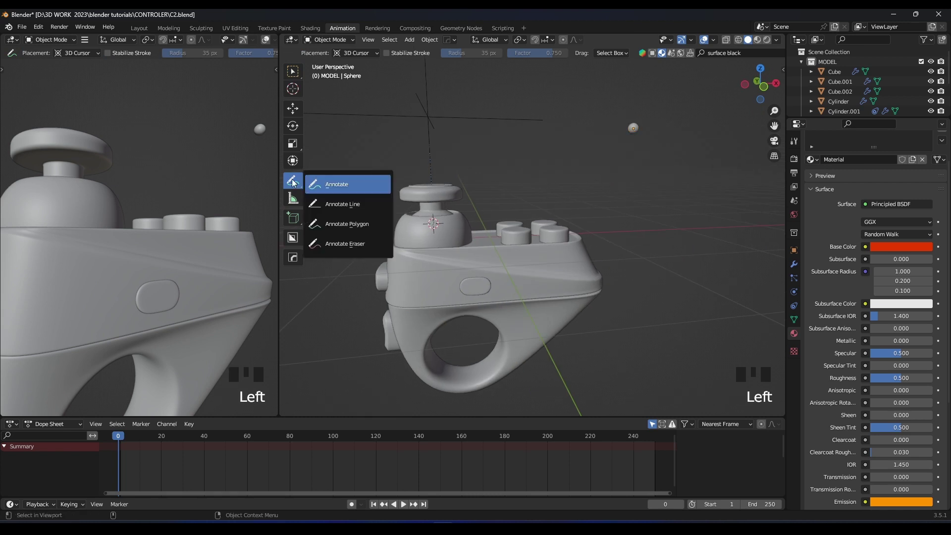
left_click(322, 185)
key("ctrl+z")
middle_click_drag(600, 187, 291, 80)
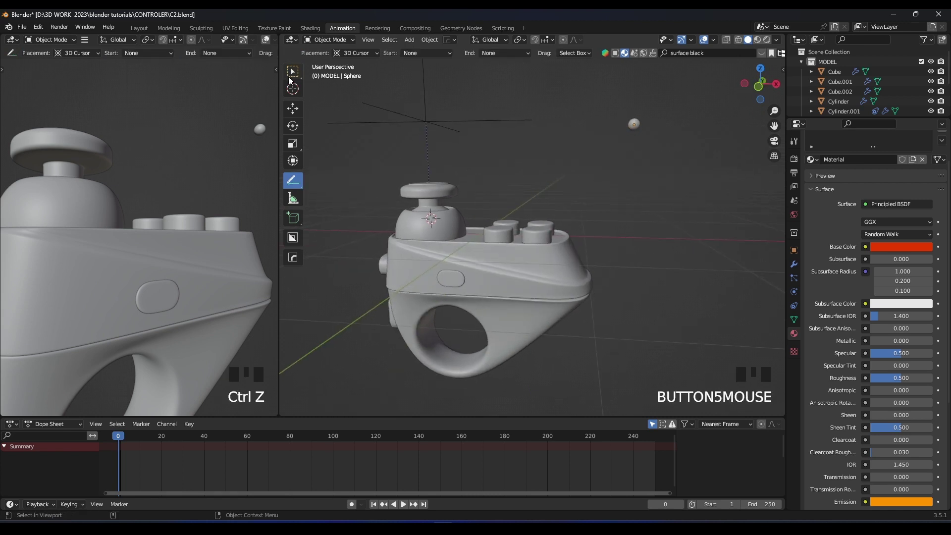
left_click(294, 181)
left_click(293, 70)
mouse_move(299, 79)
middle_mouse_down()
mouse_move(636, 156)
mouse_move(576, 186)
mouse_move(565, 145)
middle_mouse_up()
Save the file and add a plane at the thumbstick
key("ctrl+s")
scroll(591, 172, "up", 2)
key("KP_1")
mouse_move(600, 217)
middle_mouse_down("shift")
mouse_move(671, 199)
mouse_move(587, 203)
mouse_move(608, 226)
middle_mouse_up("shift")
key("shift+a")
mouse_move(589, 179)
left_click(645, 180)
scroll(589, 204, "down", 4)
Delete two neighbouring vertices of the plane to leave a single edge
key("1")
key("Tab")
left_click(619, 257)
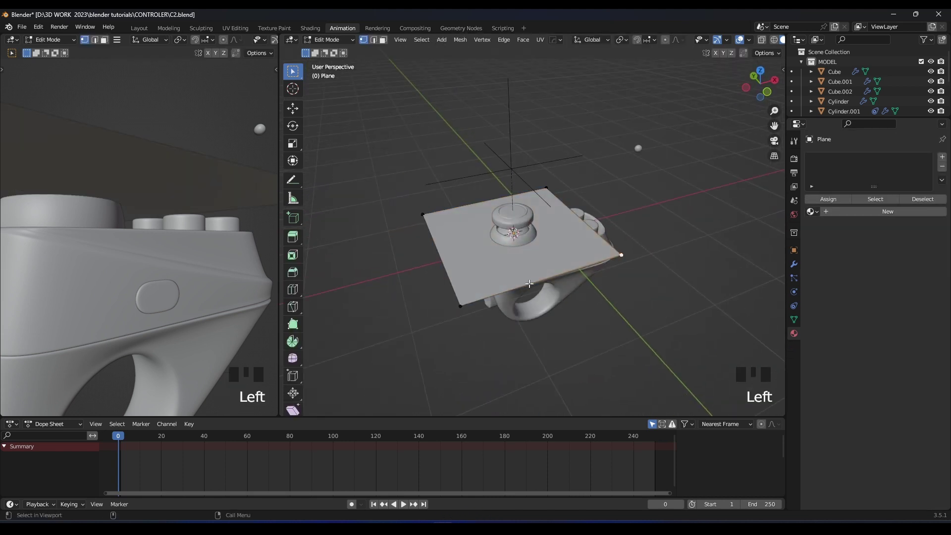
left_click(455, 298, "shift")
key("x")
left_click(462, 294)
key("Tab")
Move the edge sideways to the controller and set its origin to its geometry
middle_click_drag(521, 205, 568, 205)
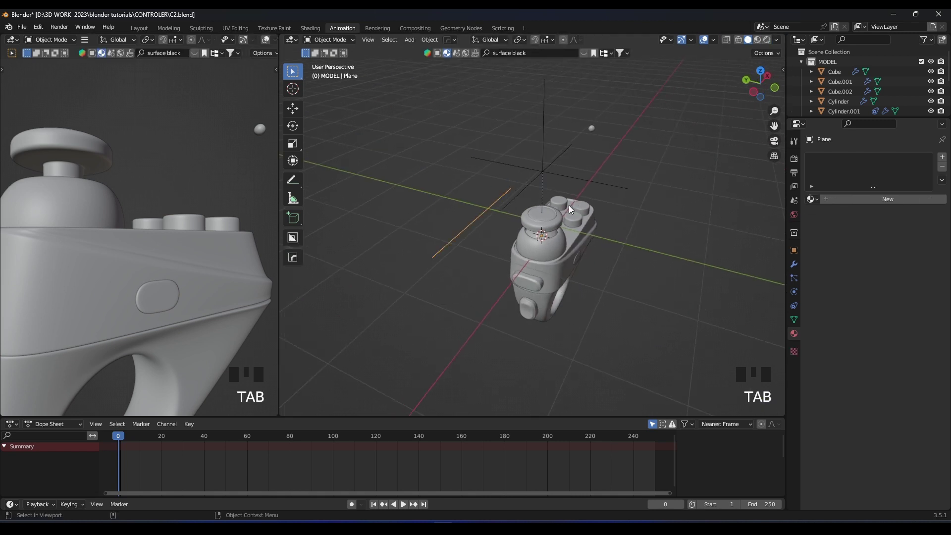
key("g")
key("x")
left_click(647, 219)
right_click(547, 226)
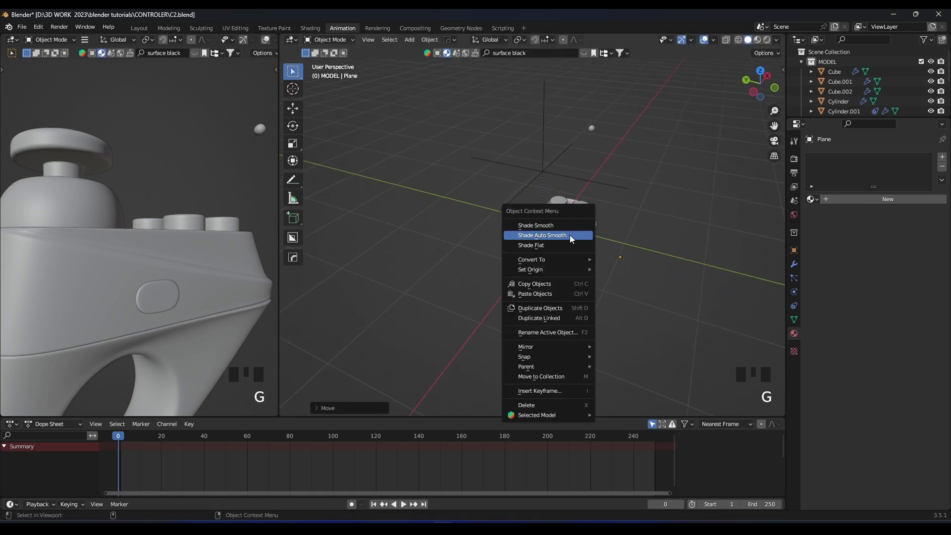
mouse_move(538, 268)
left_click(632, 281)
Reposition the edge toward the button end of the controller and move its outer vertex along X
key("g")
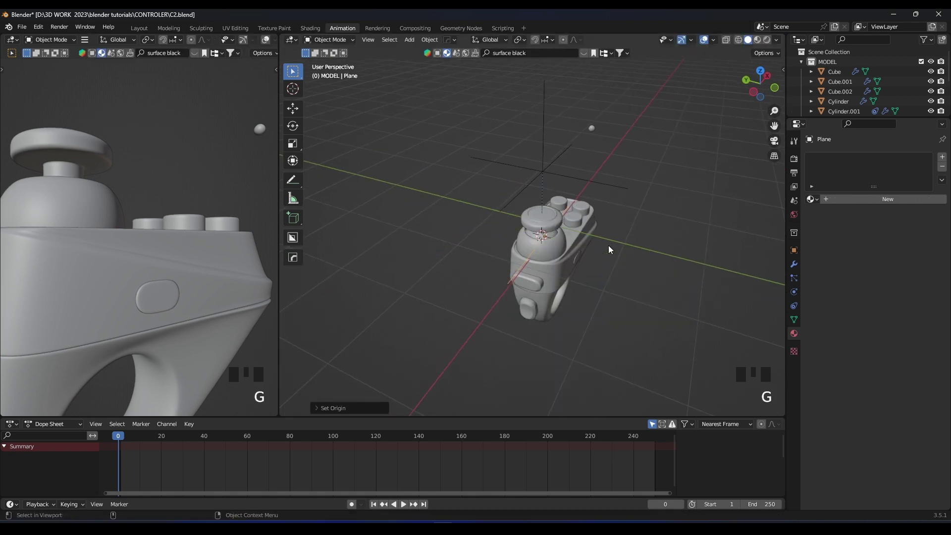
left_click(611, 222)
middle_click_drag(611, 222, 550, 240)
scroll(489, 242, "up", 4)
middle_click_drag(489, 242, 549, 253, "shift")
key("Tab")
left_click(588, 248)
scroll(592, 244, "down", 4)
key("g")
key("x")
left_click(601, 233)
Extrude the outer vertex straight up along Z and raise its top further
key("e")
key("z")
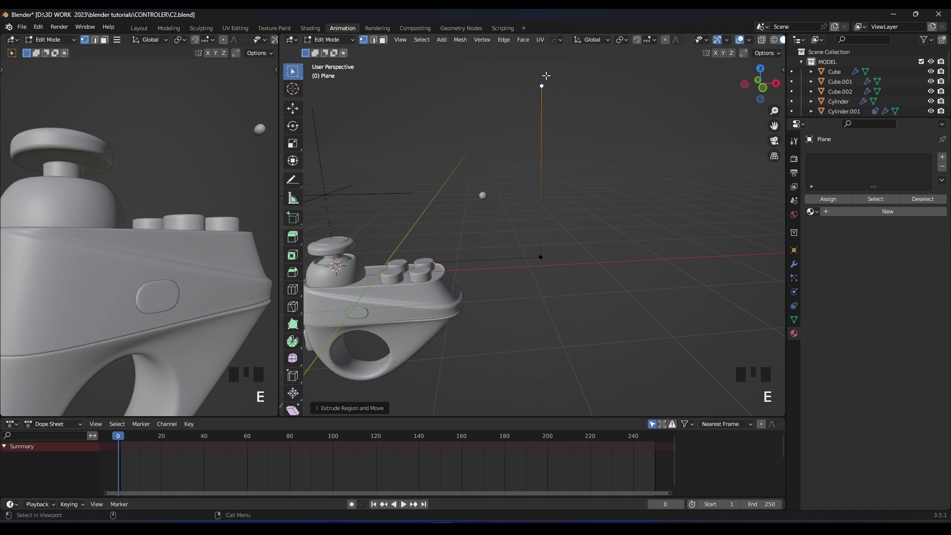
middle_click_drag(571, 99, 600, 109)
key("g")
key("z")
left_click(584, 73)
middle_click_drag(576, 154, 576, 125, "shift")
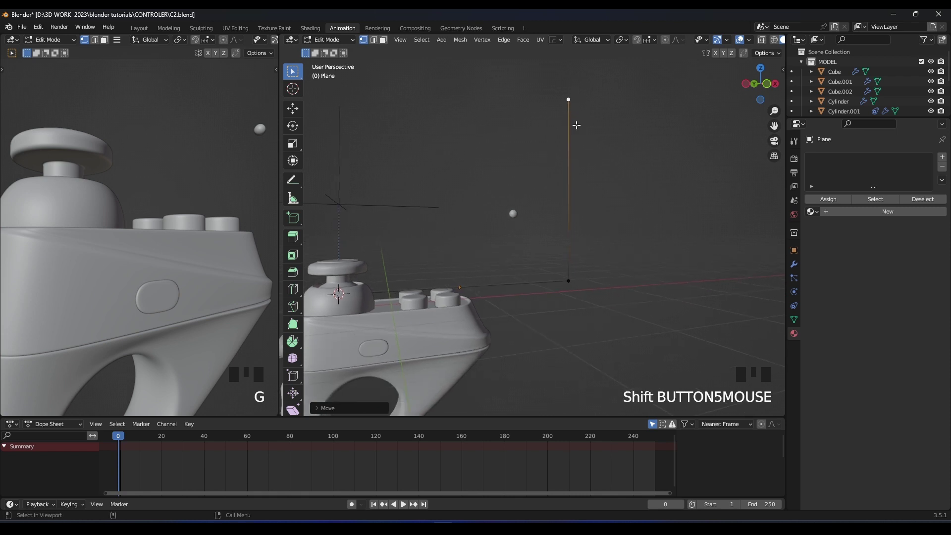
Bevel the path's corner vertex with several segments into a smooth bend
middle_click_drag(552, 268, 609, 266)
key("ctrl+b")
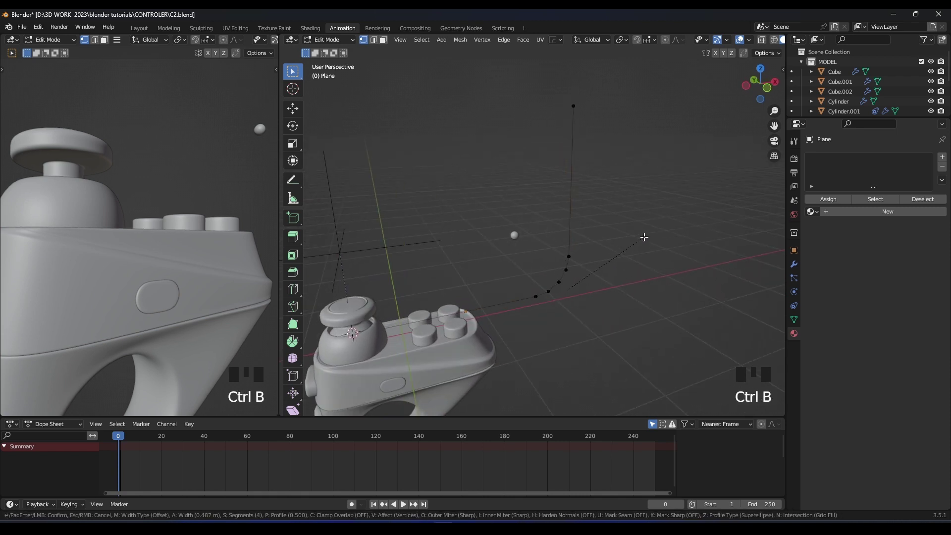
left_click(645, 231)
scroll(569, 258, "down", 3)
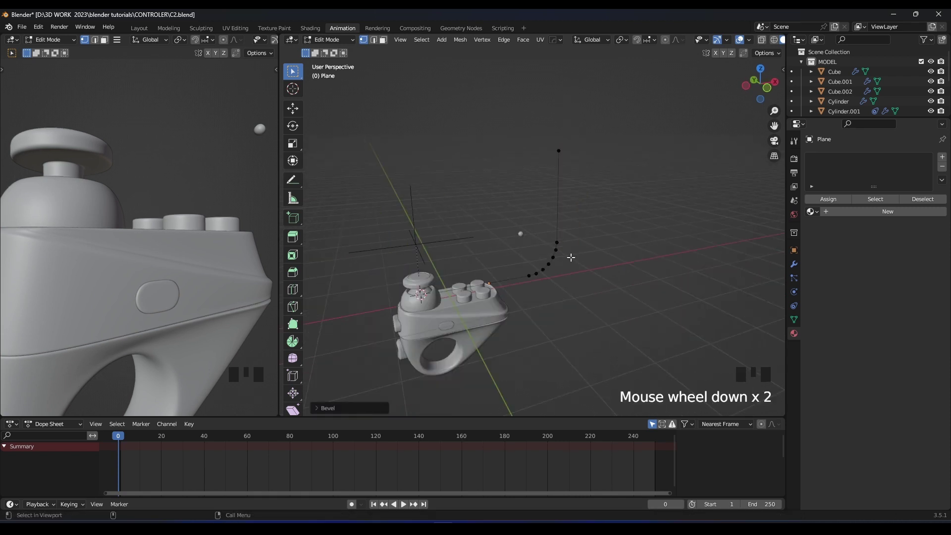
In top view, move the path's inner end vertex out past the controller and adjust it along Y
left_click(443, 287)
left_click(440, 288)
middle_click_drag(438, 291, 467, 309)
key("KP_7")
key("KP_Decimal")
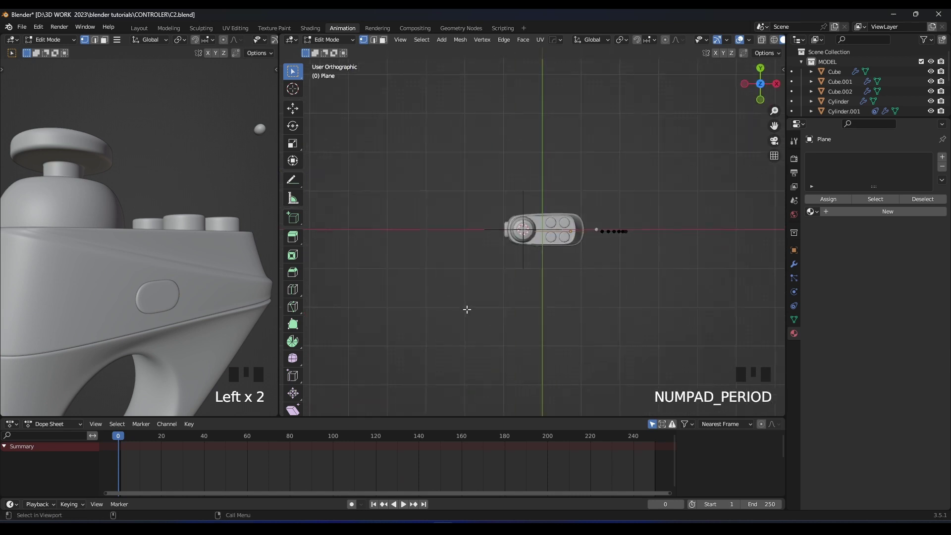
scroll(467, 309, "up", 5)
key("g")
left_click(653, 235)
scroll(533, 231, "up", 3)
middle_click_drag(624, 231, 521, 168, "shift")
key("g")
key("y")
left_click(535, 232)
Raise the whole path slightly along Z in front view so it sits above the buttons
middle_click_drag(521, 167, 531, 130, "shift")
scroll(545, 138, "up", 2)
mouse_move(530, 130)
middle_mouse_down("shift")
mouse_move(546, 113)
mouse_move(538, 120)
middle_mouse_up("shift")
scroll(545, 113, "down", 3)
key("Tab")
key("KP_1")
scroll(538, 122, "up", 2)
scroll(538, 121, "up", 2)
key("g")
key("z")
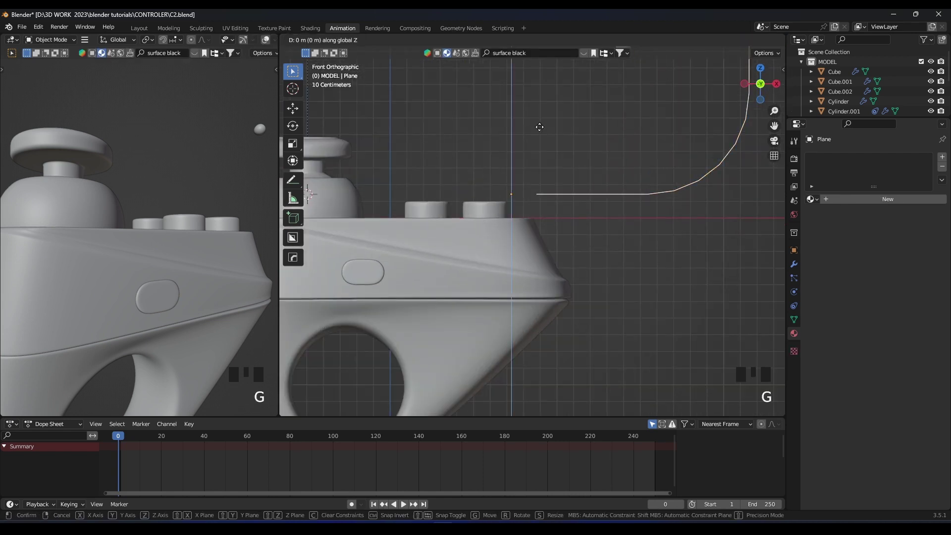
left_click(539, 120)
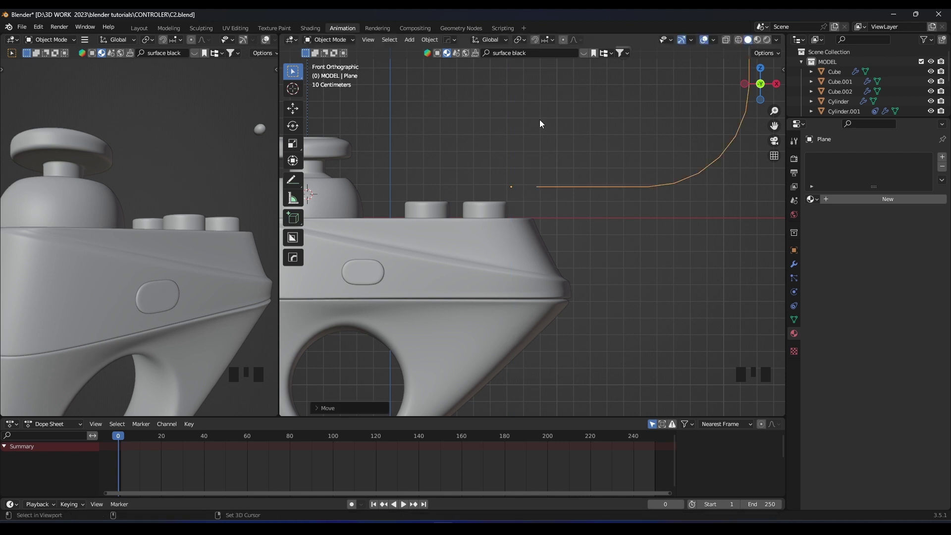
Extrude the path's inner end vertex toward the controller, above the nearest button
scroll(527, 193, "up", 2)
key("Tab")
middle_click_drag(527, 234, 574, 236, "shift")
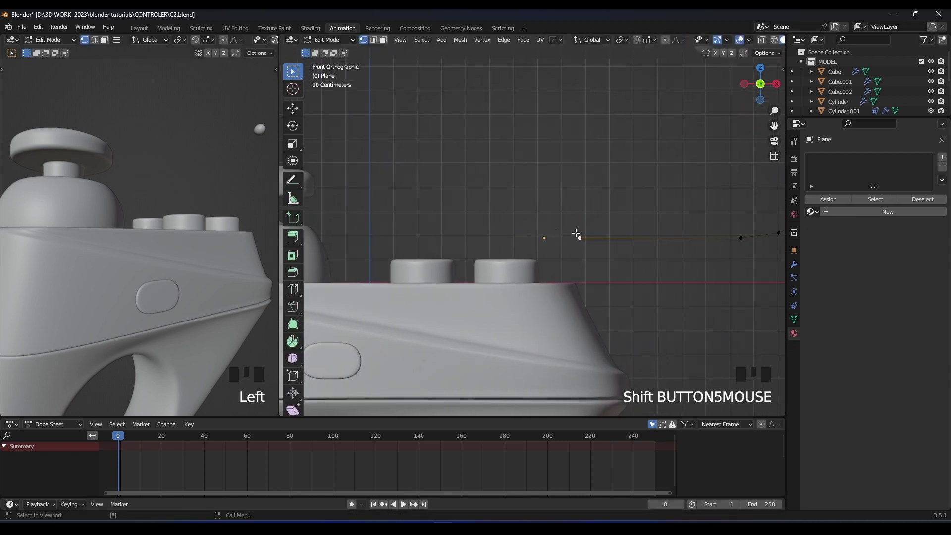
key("e")
left_click(513, 233)
middle_click_drag(517, 235, 594, 293)
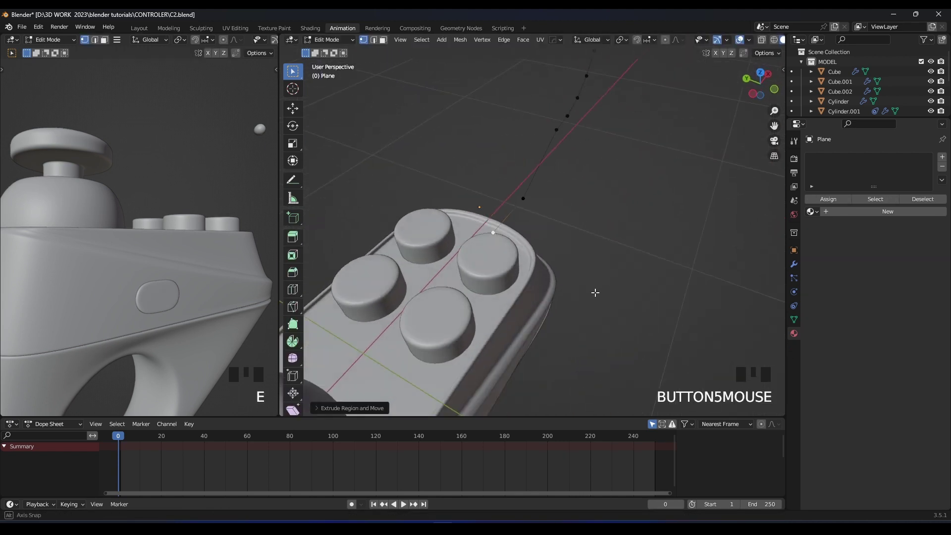
Extrude the path's end vertex from button to button so the path passes above all four top buttons
middle_click_drag(522, 251, 586, 225, "shift")
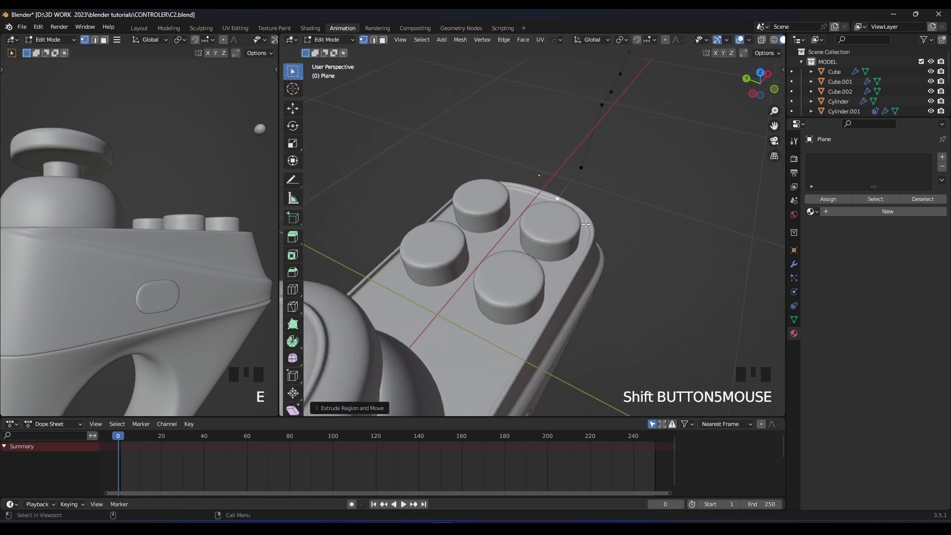
left_click(534, 289)
middle_click_drag(534, 289, 569, 286)
left_click(451, 300)
middle_click_drag(451, 300, 641, 172)
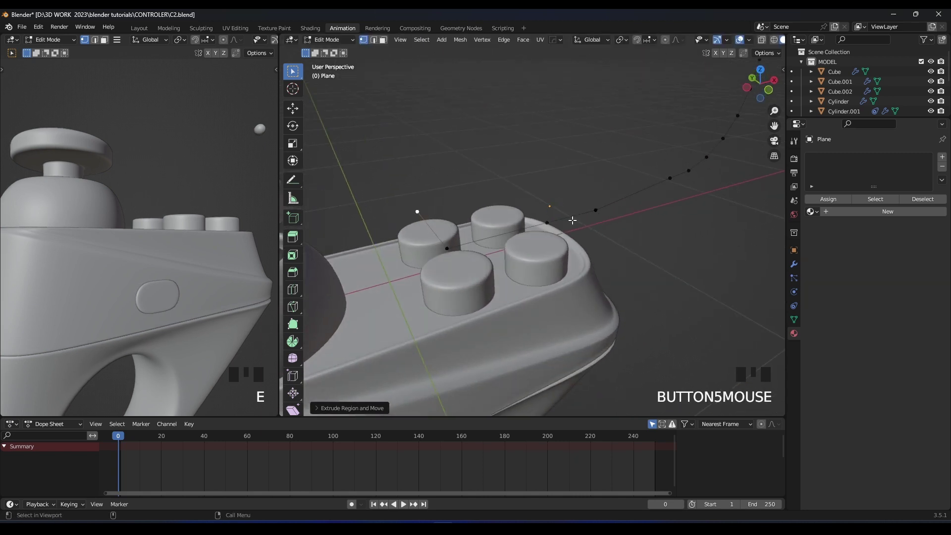
middle_click_drag(436, 297, 585, 304)
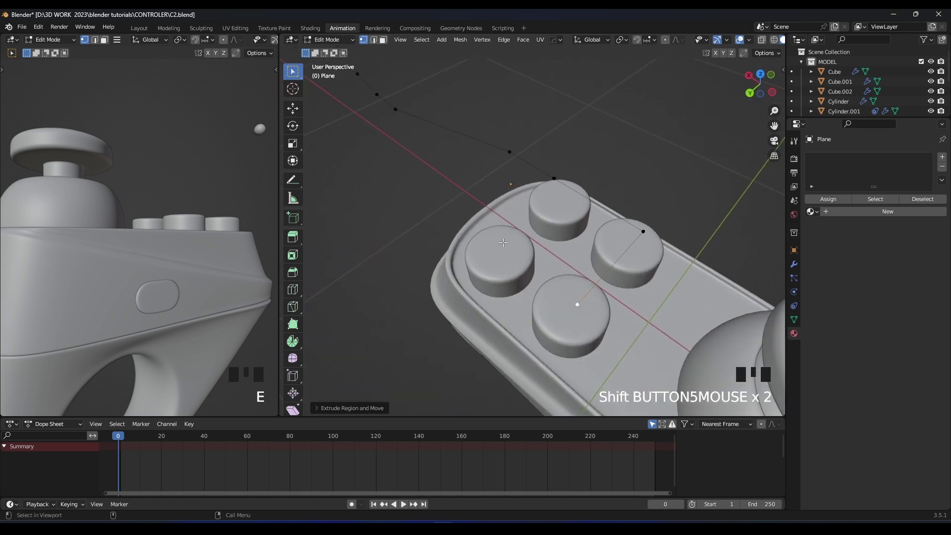
middle_click_drag(504, 247, 602, 237)
key("e")
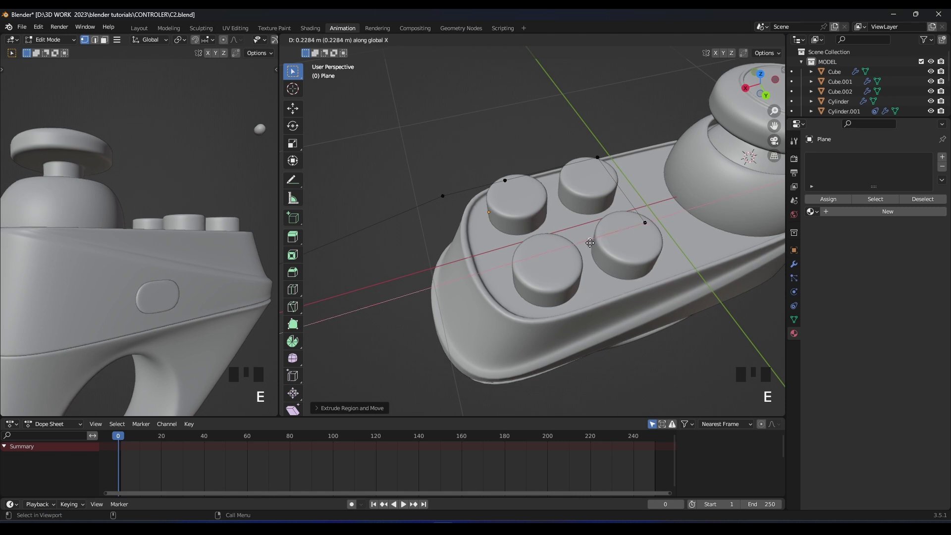
left_click(546, 254)
Extrude the path's end vertex straight up along Z from above the last button
middle_click_drag(546, 254, 614, 200)
middle_click_drag(614, 201, 605, 223, "shift")
key("e")
key("z")
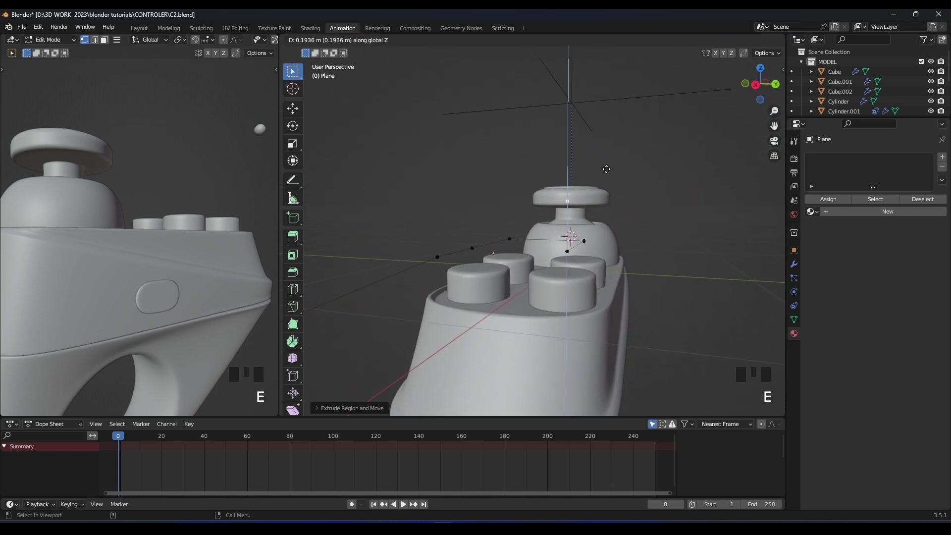
left_click(605, 135)
Extrude the raised end vertex along X, past the thumbstick to the back of the controller
middle_click_drag(605, 135, 713, 226)
middle_click_drag(714, 225, 689, 211, "shift")
key("e")
key("x")
left_click(407, 199)
Extrude the end vertex across behind the thumbstick to its opposite side to start a loop around it
middle_click_drag(407, 199, 621, 191, "shift")
scroll(622, 192, "down", 2)
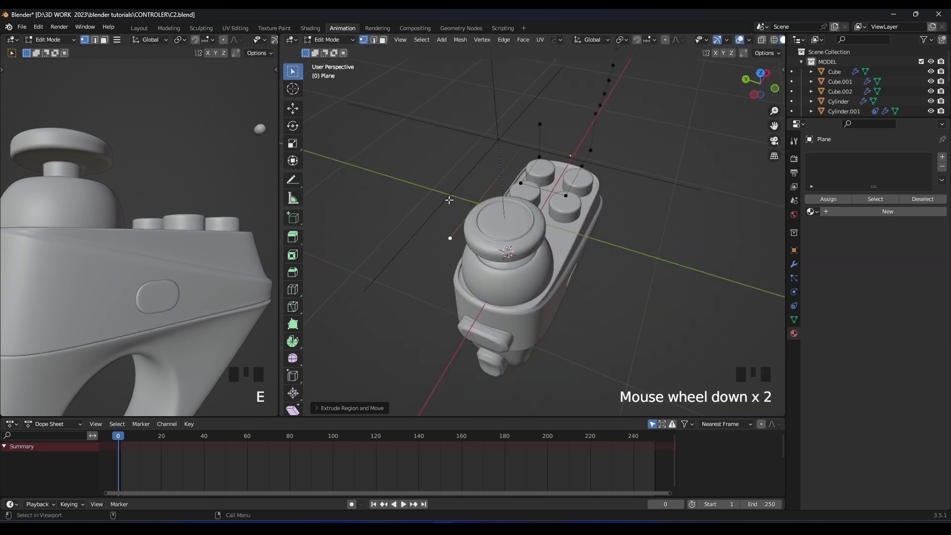
middle_click_drag(449, 200, 525, 258)
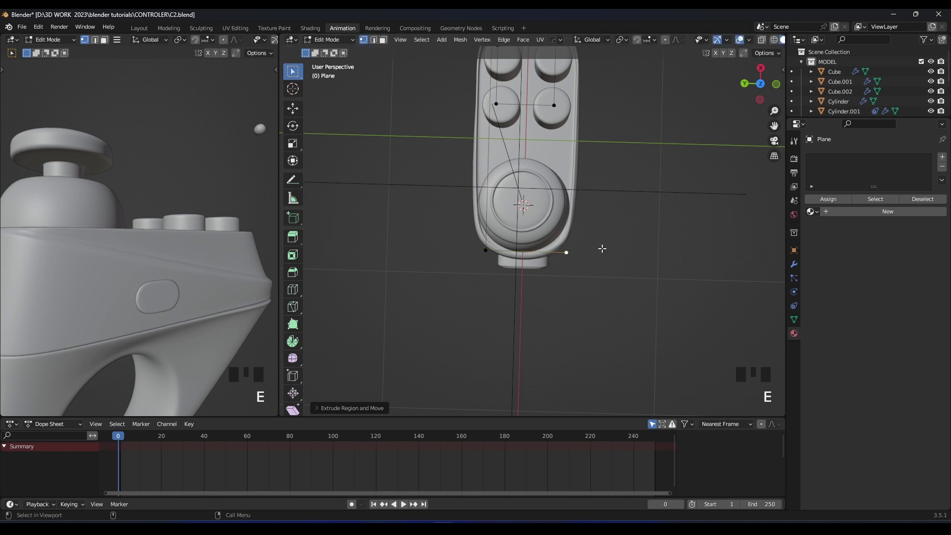
middle_click_drag(602, 248, 485, 234)
left_click(585, 235)
Extrude the path around the front of the thumbstick and raise the end vertex slightly along Z
middle_click_drag(585, 235, 498, 117)
key("e")
left_click(658, 151)
key("g")
key("z")
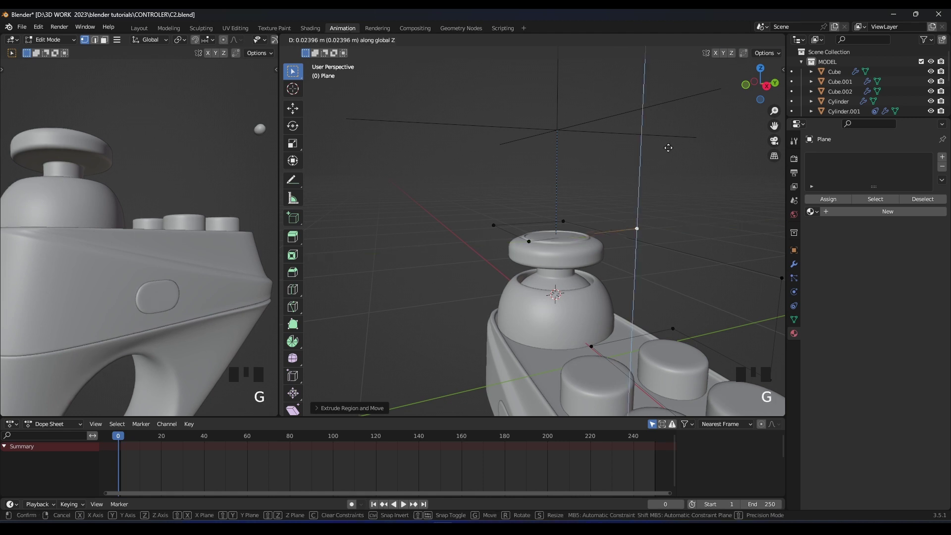
left_click(668, 145)
Extrude the end vertex back along X beside the thumbstick and adjust its height along Z
middle_click_drag(571, 165, 631, 187)
key("e")
key("x")
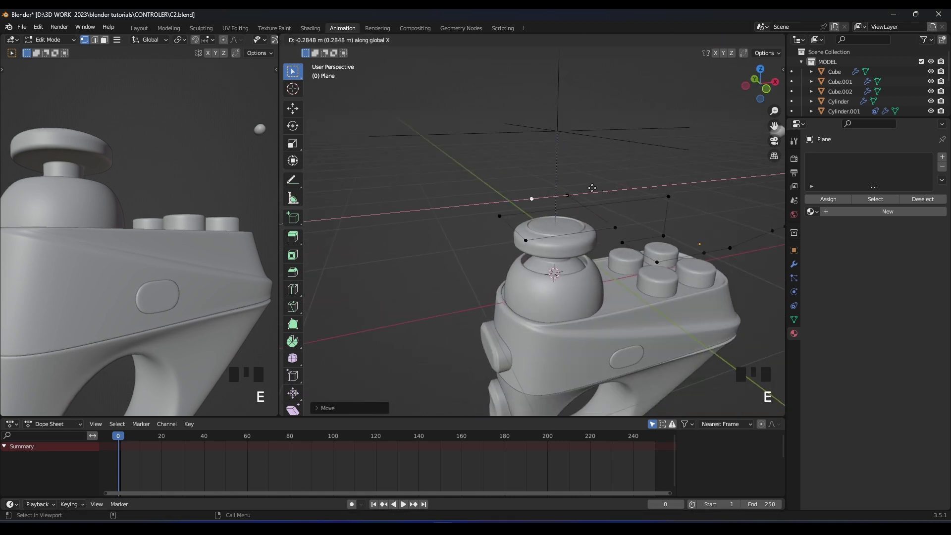
middle_click_drag(530, 195, 570, 185)
key("g")
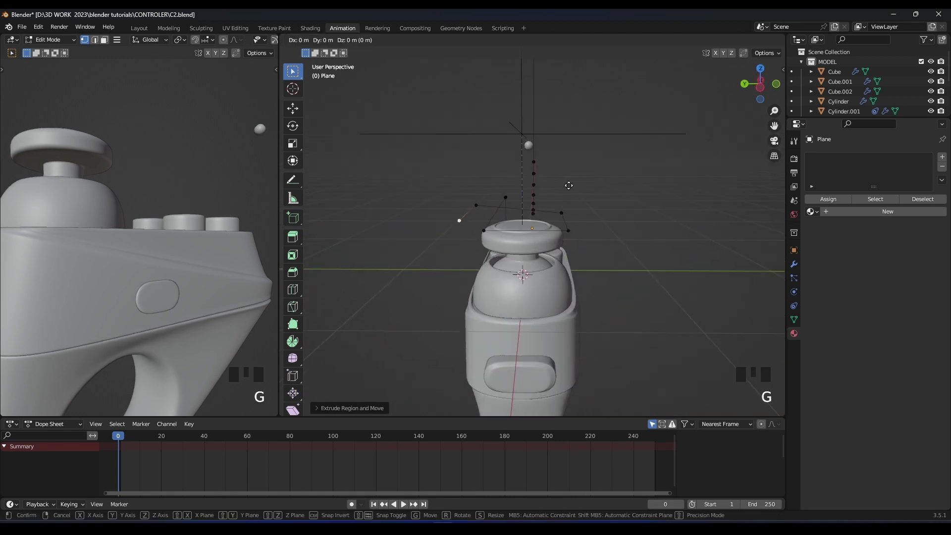
key("z")
left_click(556, 184)
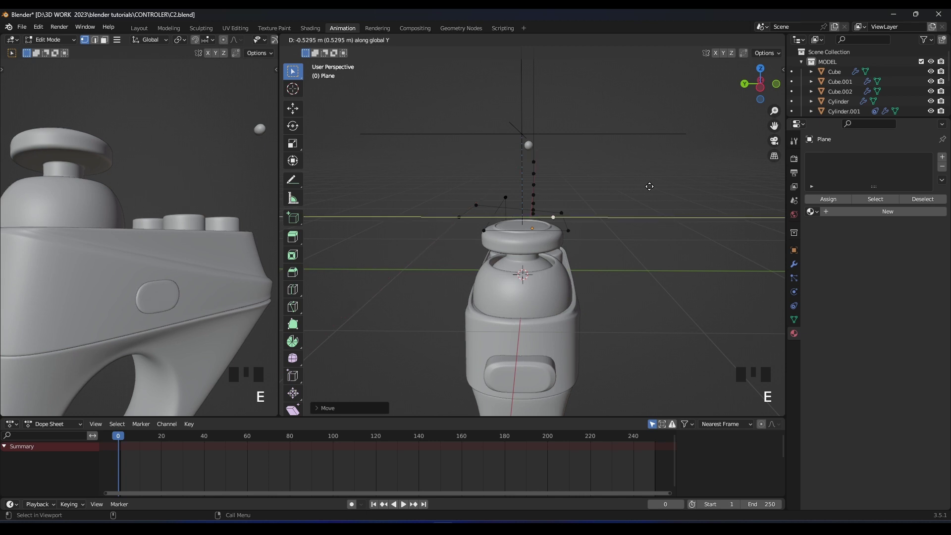
Extrude the end vertex along Y across the back of the thumbstick and adjust its X position
middle_click_drag(668, 158, 652, 182)
key("g")
key("x")
left_click(654, 186)
Complete the second loop around the thumbstick with further extrusions along X and Y, ending centred behind the controller
key("e")
key("x")
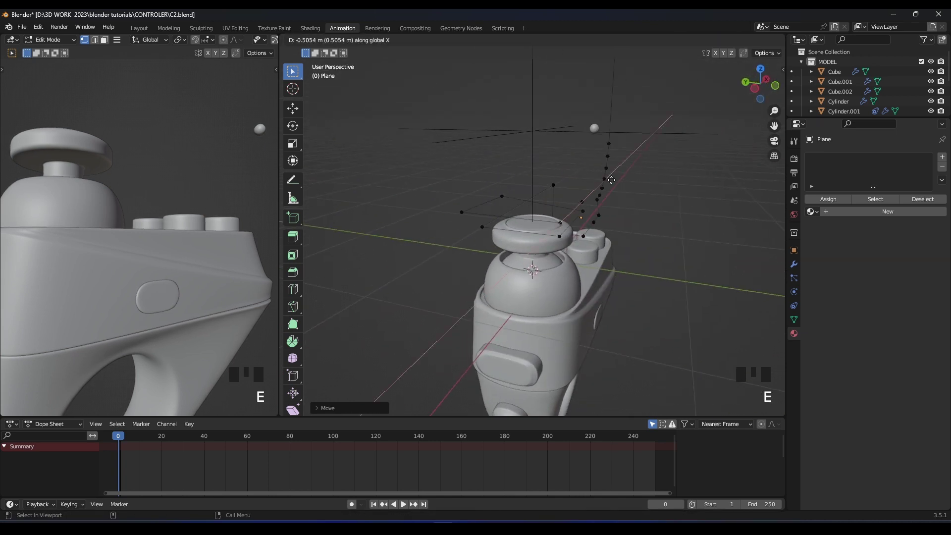
key("e")
key("y")
middle_click_drag(553, 177, 590, 136)
left_click(472, 217)
key("e")
left_click(553, 196)
Extrude the end vertex about 0.86 m down along Z to the upper trigger button
key("e")
key("z")
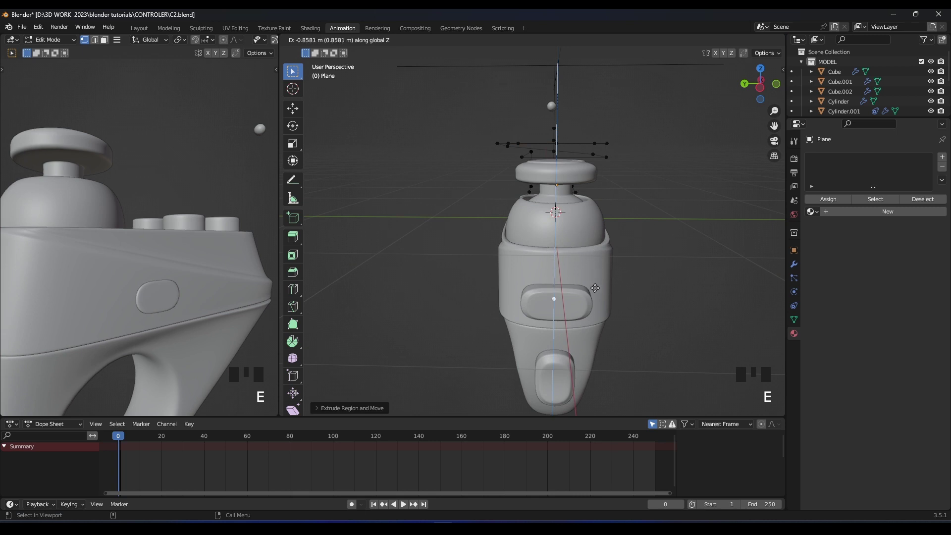
left_click(595, 287)
Reposition the vertices of the vertical drop beside the upper trigger button, including along Y, and save the file
middle_click_drag(595, 288, 530, 123)
left_click(492, 134, "shift")
key("g")
left_click(489, 175)
key("g")
key("y")
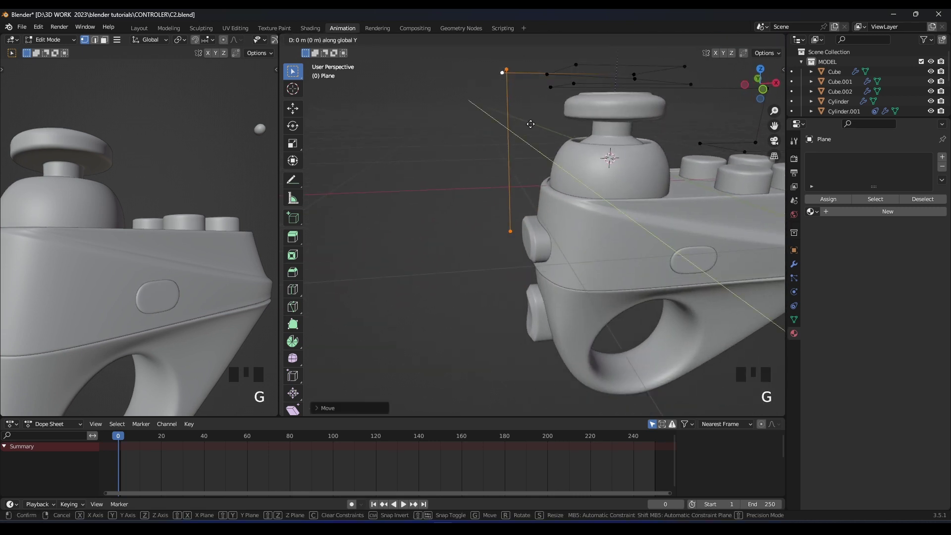
left_click(533, 124)
scroll(525, 134, "down", 2)
key("ctrl+s")
Extrude the path's end vertex down to the lower trigger button
scroll(517, 149, "down", 4, "shift")
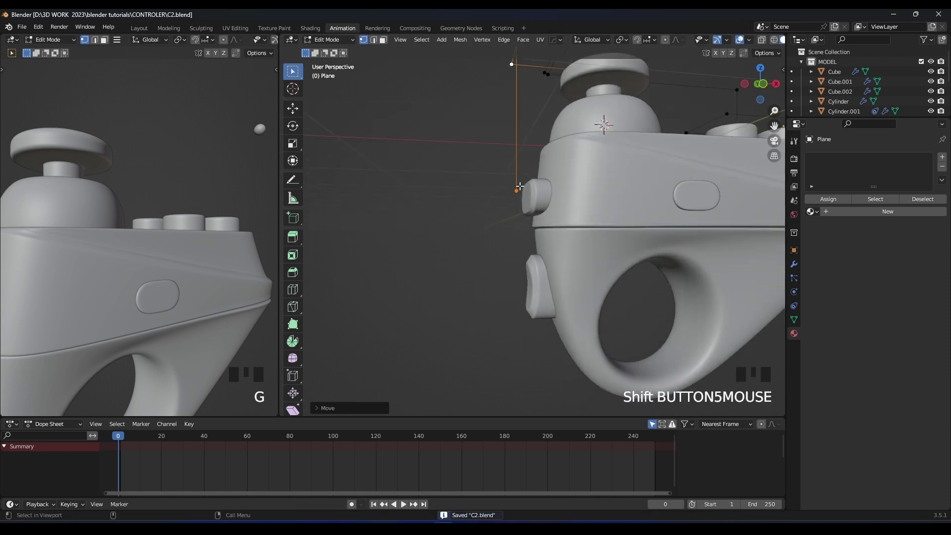
key("e")
left_click(531, 268)
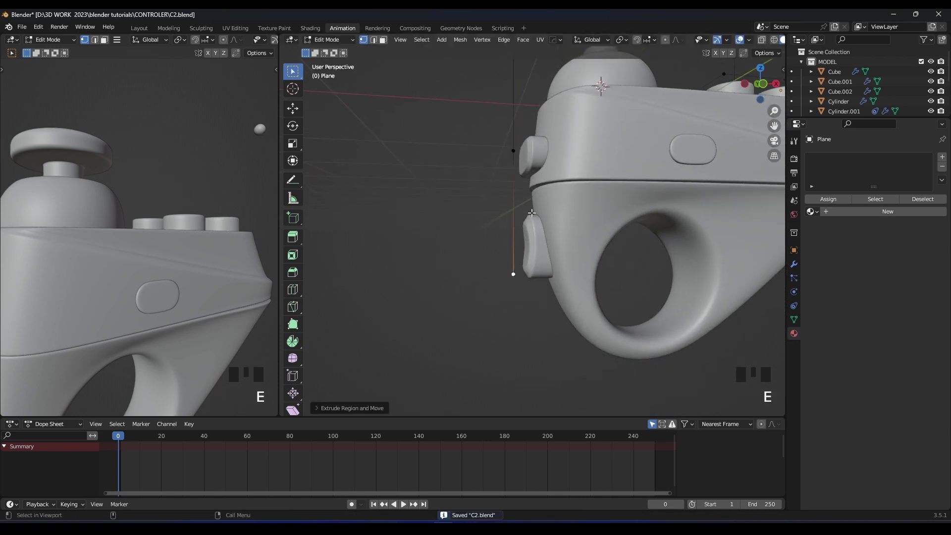
Extrude the end vertex several times away from the lower trigger into an upward-curving tail, and leave Edit Mode
scroll(528, 257, "down", 3)
middle_click_drag(528, 257, 522, 254)
key("e")
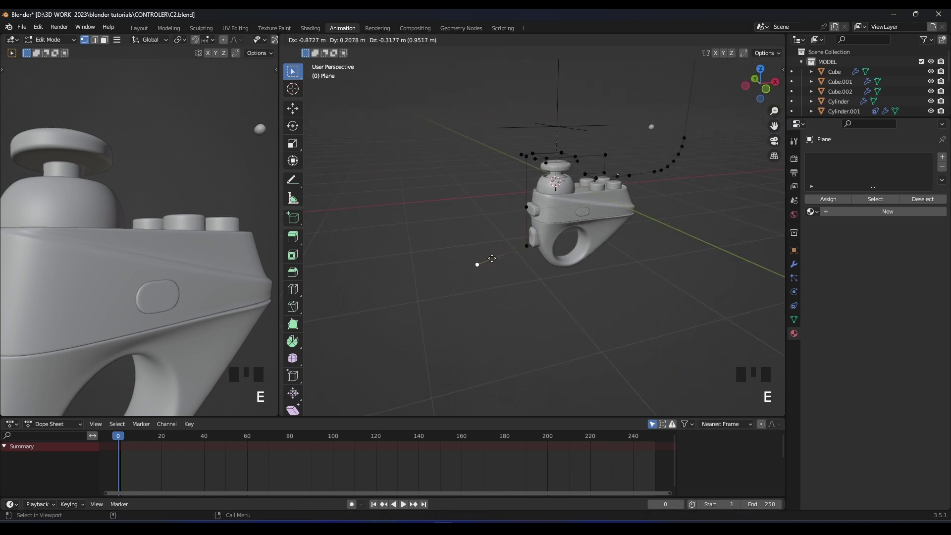
left_click(444, 164)
scroll(444, 164, "down", 3)
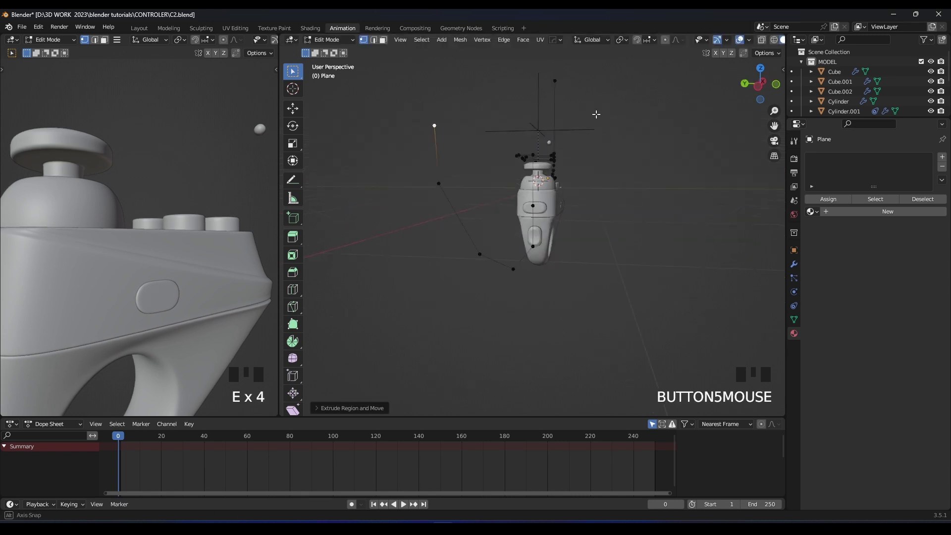
scroll(495, 198, "down", 2, "shift")
key("Tab")
scroll(532, 207, "down", 1)
scroll(590, 165, "up", 2)
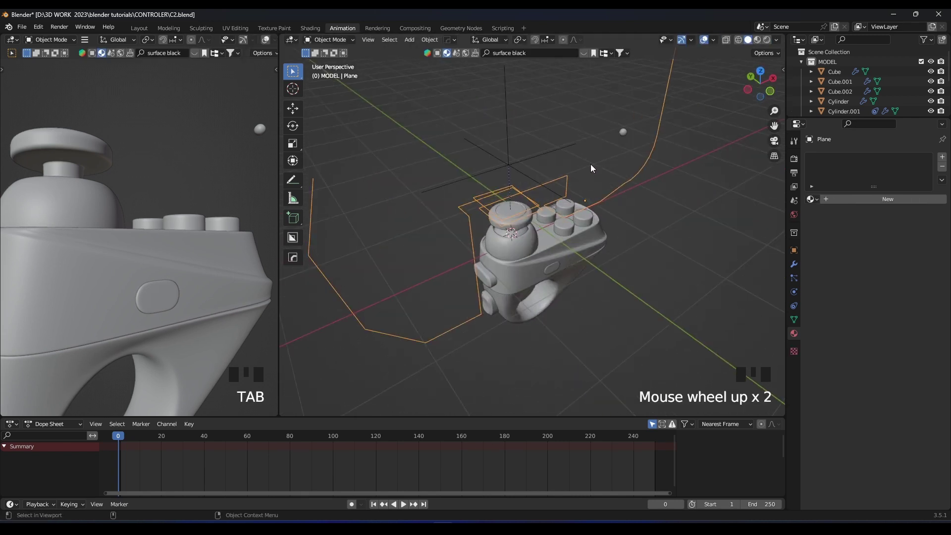
Bevel the path's corner vertices above the buttons and at the vertical rise with 4 segments
scroll(504, 209, "down", 1, "shift")
scroll(590, 159, "down", 2)
scroll(536, 195, "down", 1)
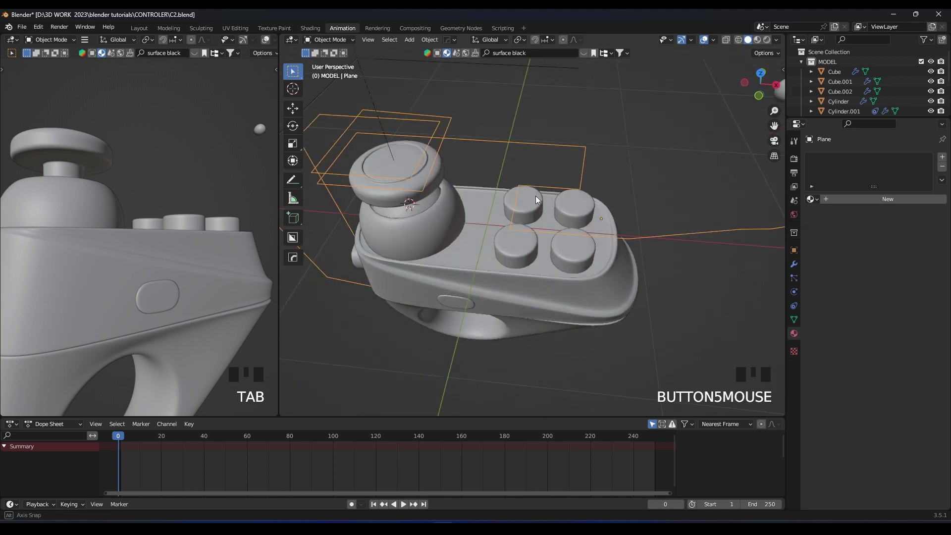
key("Tab")
scroll(536, 195, "up", 2)
scroll(495, 208, "down", 1, "shift")
left_click(467, 213)
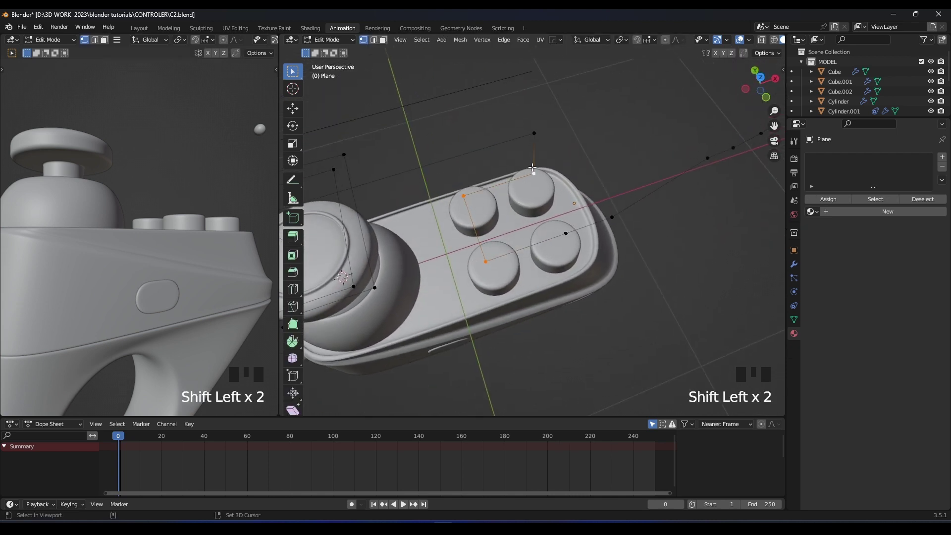
left_click(534, 133, "shift")
middle_click_drag(534, 133, 537, 119)
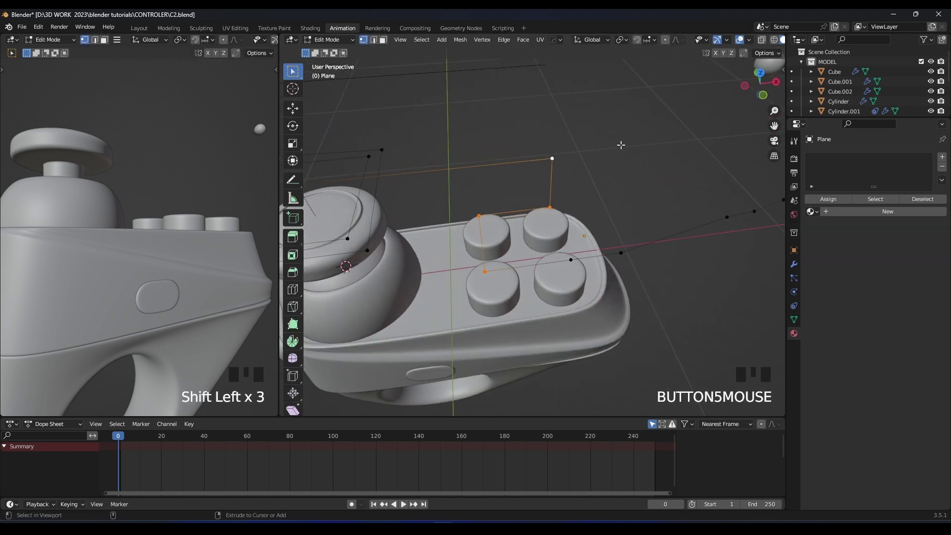
key("ctrl+b")
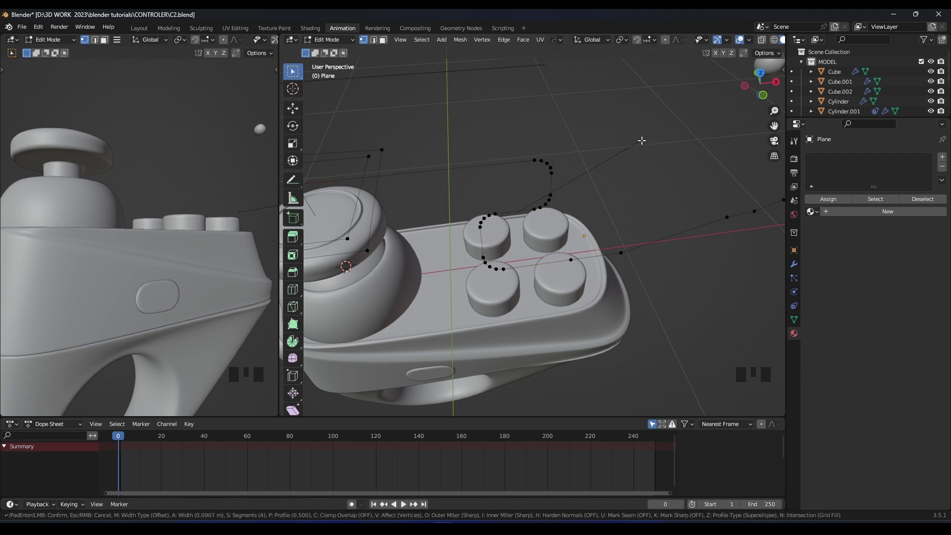
left_click(646, 139)
Bevel all corner vertices of the loops around the thumbstick with 4 segments
scroll(574, 193, "down", 3)
scroll(533, 230, "down", 2, "shift")
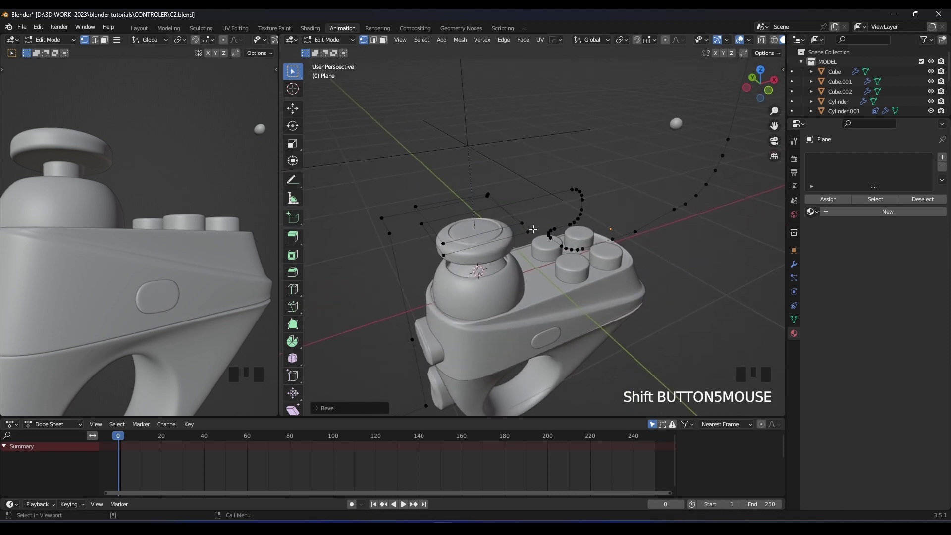
left_click(421, 227, "shift")
middle_click_drag(460, 211, 510, 188)
left_click(478, 208, "shift")
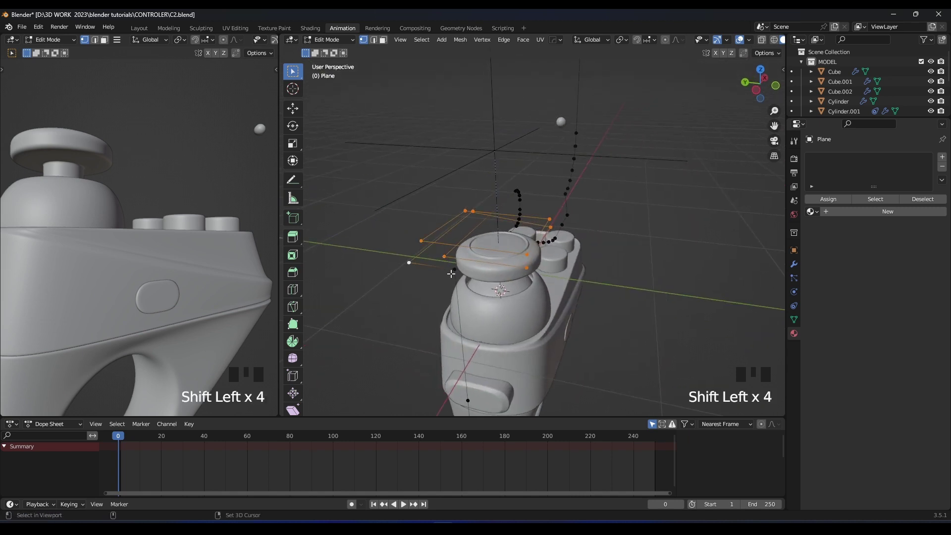
middle_click_drag(482, 310, 465, 281, "shift")
left_click(437, 241, "shift")
middle_click_drag(441, 245, 530, 252)
scroll(446, 270, "up", 1)
middle_click_drag(554, 258, 570, 203, "shift")
key("ctrl+b")
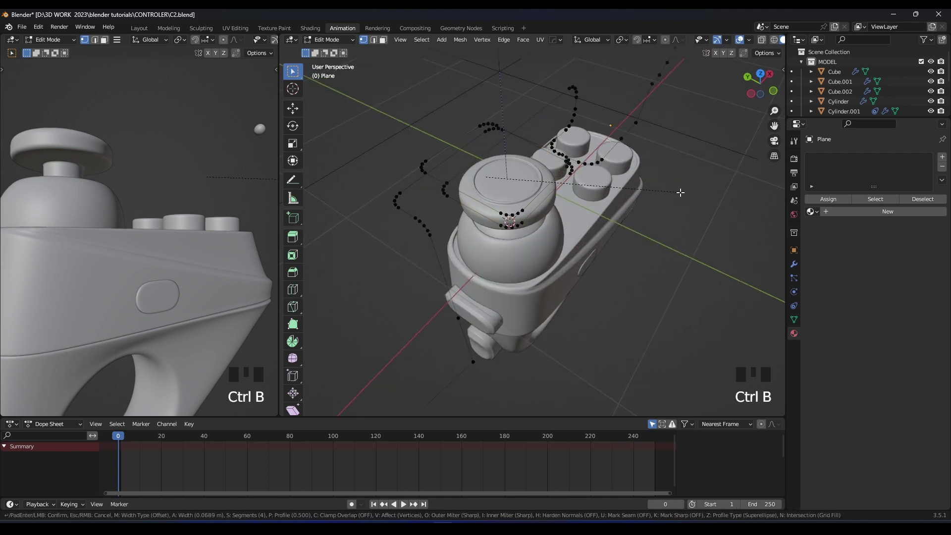
left_click(695, 192)
Bevel the corner vertices where the path leaves the lower trigger, return to Object Mode and save the file
middle_click_drag(694, 191, 599, 130)
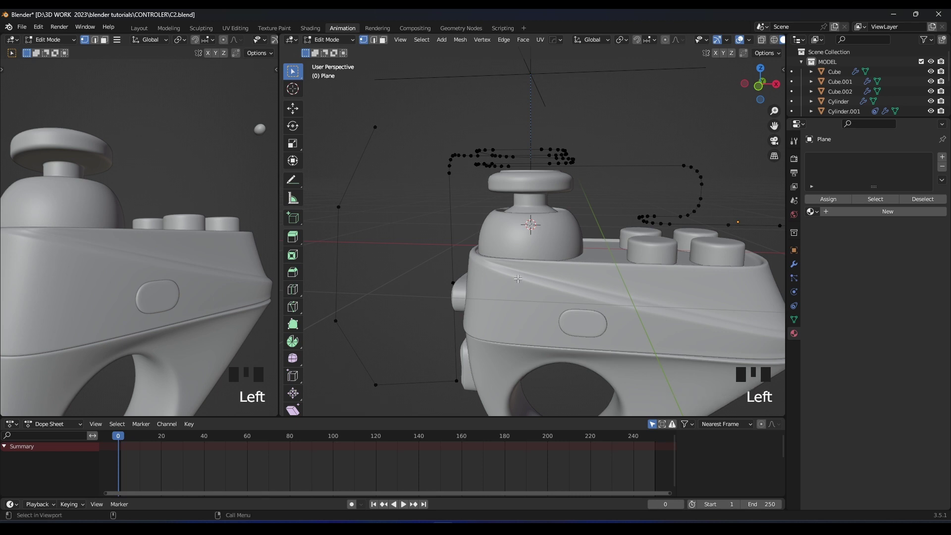
middle_click_drag(518, 278, 568, 205, "shift")
left_click(361, 252, "shift")
scroll(361, 252, "down", 1)
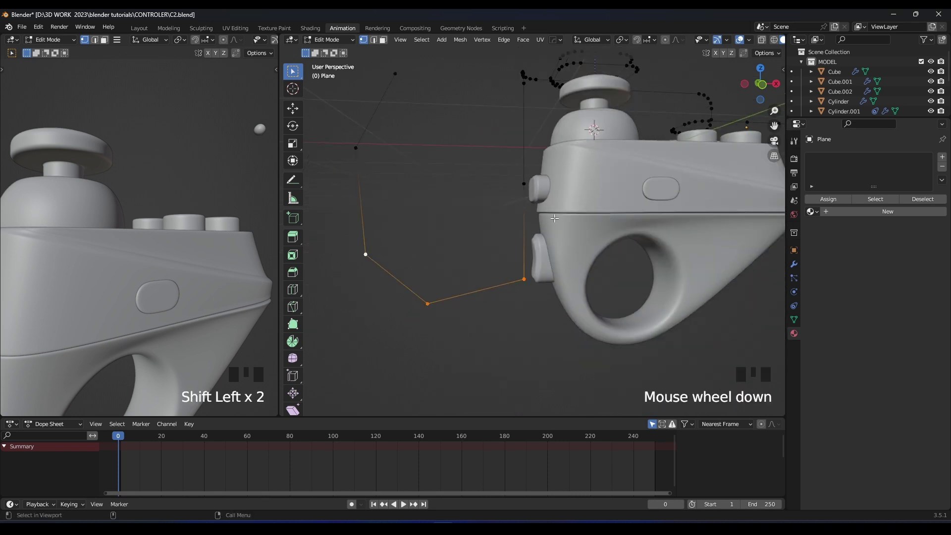
key("ctrl+b")
scroll(655, 206, "down", 3)
key("Tab")
middle_click_drag(655, 206, 554, 269)
key("ctrl+s")
Duplicate the path in place and move the copy along Y, clear of the controller
scroll(564, 186, "down", 2)
middle_click_drag(565, 188, 578, 217)
key("shift+d")
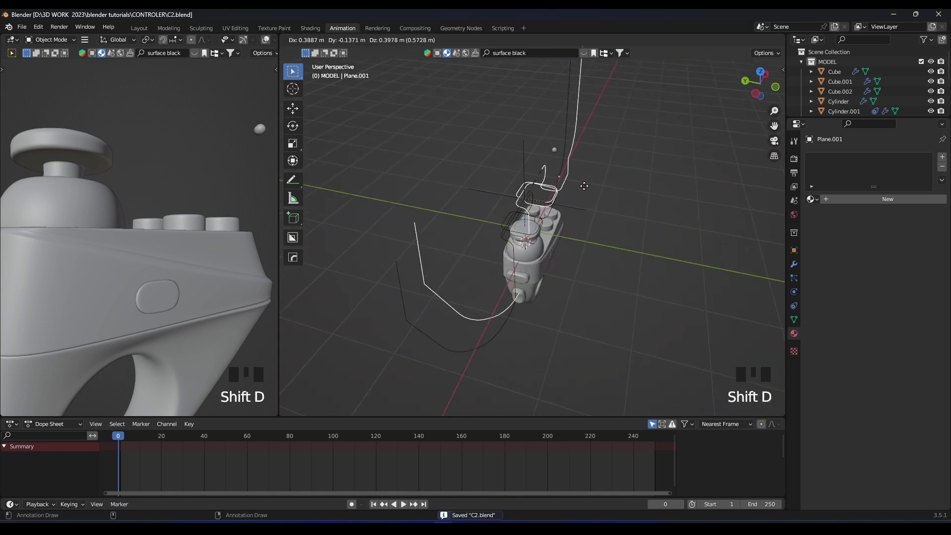
right_click(614, 185)
key("g")
key("y")
left_click(769, 195)
Rename the duplicated path "backup curve" and hide it in both viewport and render
middle_click_drag(675, 194, 652, 189, "shift")
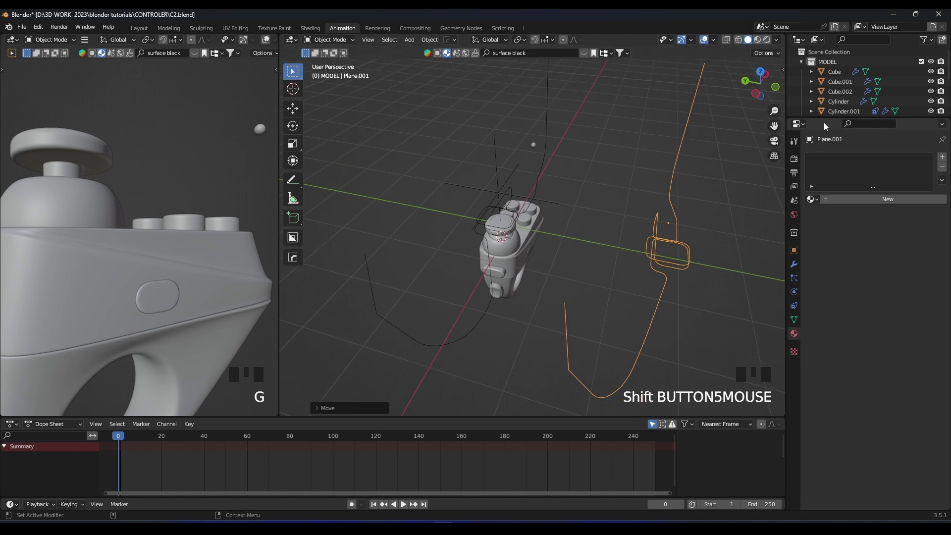
left_click_drag(825, 117, 833, 237)
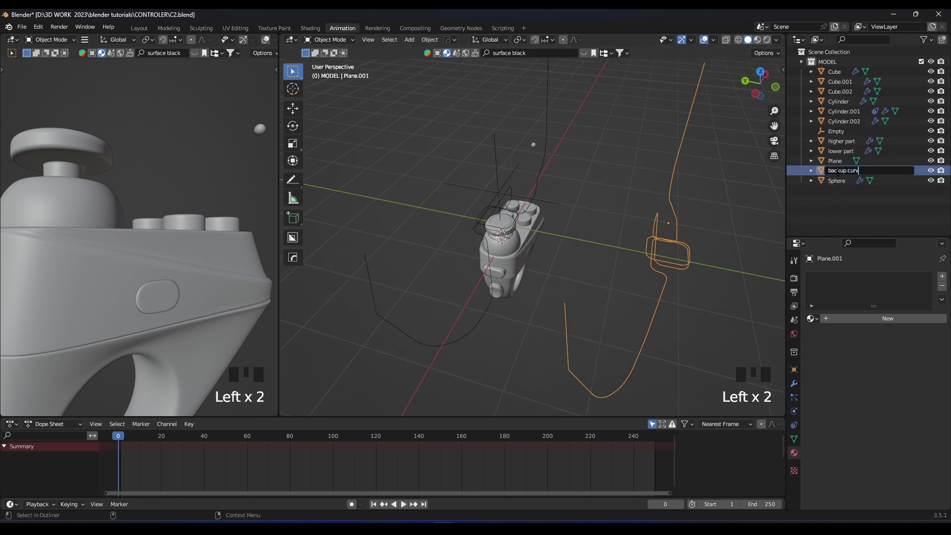
double_click(837, 171)
type("backup curve")
key("Return")
middle_click_drag(593, 147, 644, 139)
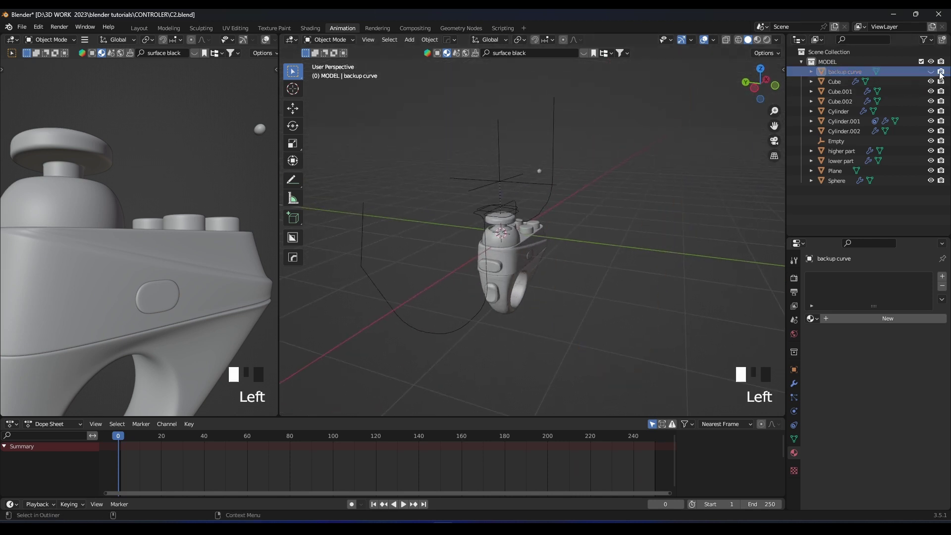
left_click(940, 72)
Select the original path mesh and convert it to a curve
scroll(605, 161, "up", 3)
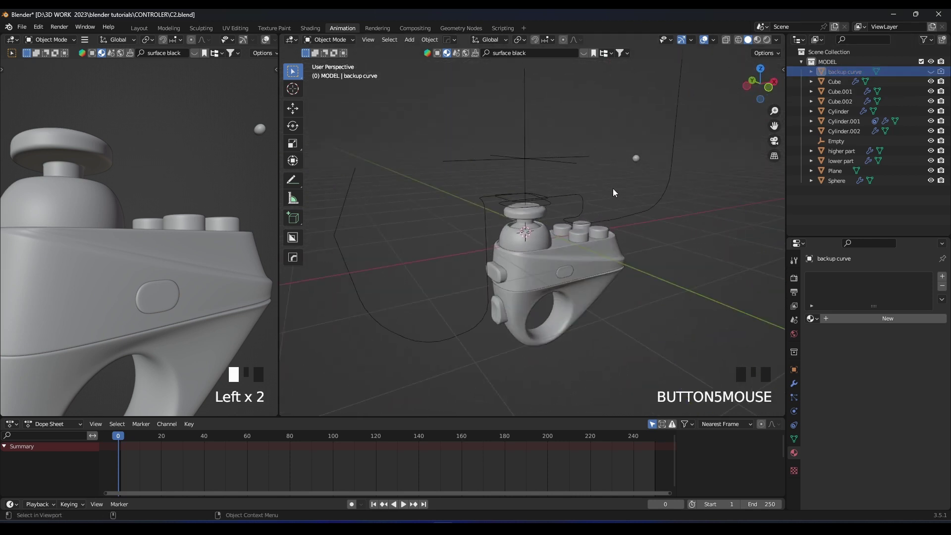
left_click(619, 213)
middle_click_drag(619, 213, 569, 199)
right_click(545, 195)
left_click(602, 185)
Apply Curve Simplify to the converted path curve in Edit Mode
scroll(596, 191, "up", 2)
middle_click_drag(569, 200, 586, 179, "shift")
key("Tab")
right_click(585, 178)
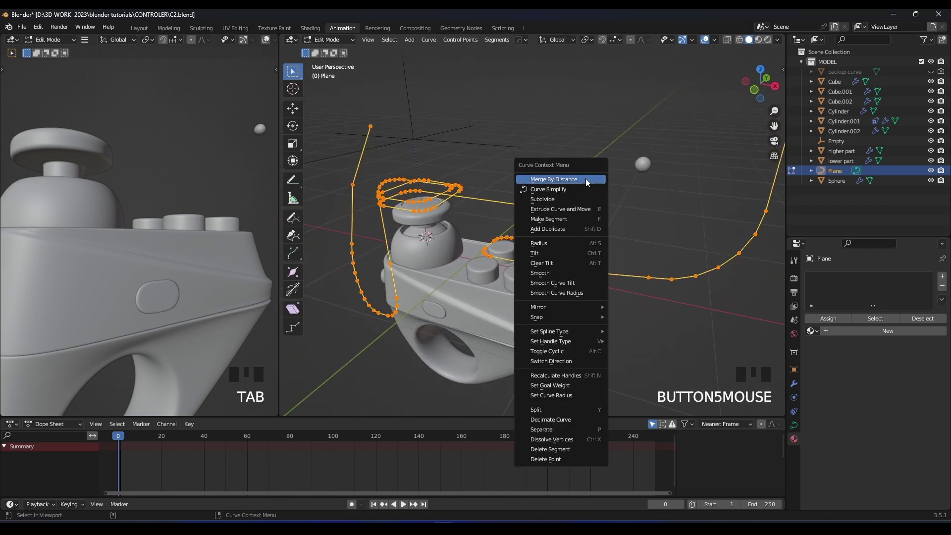
left_click(563, 190)
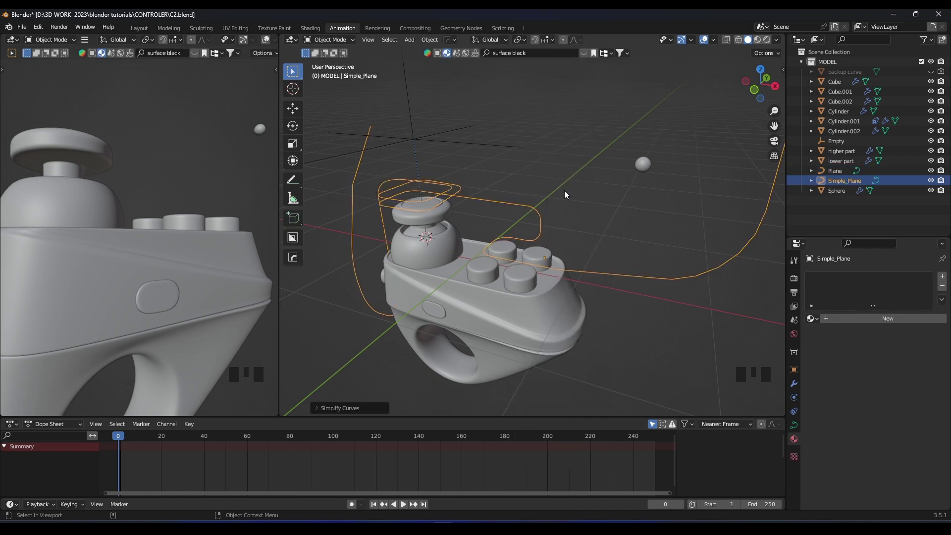
Undo the curve simplification and try to subdivide the converted path curve
key("ctrl+z")
right_click(529, 197)
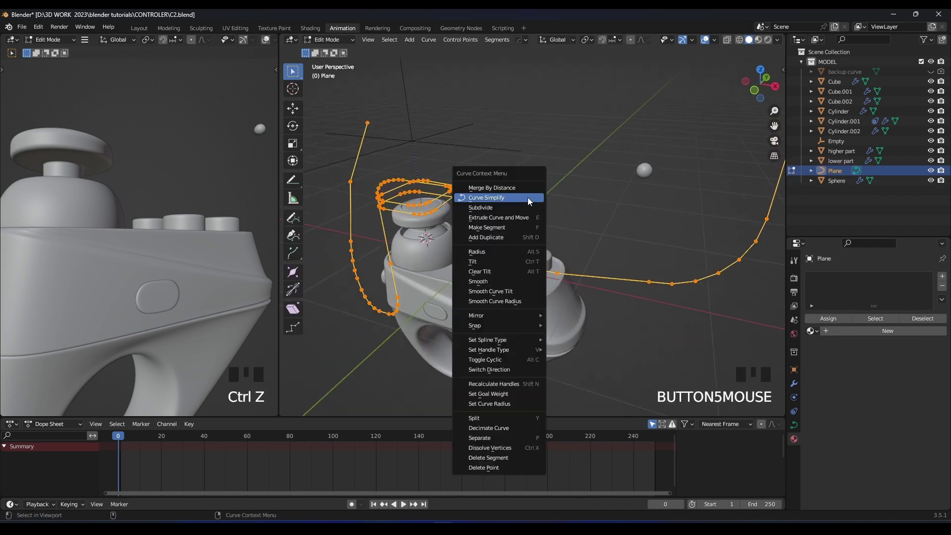
left_click(500, 206)
middle_click_drag(499, 204, 619, 196)
Undo the path's conversion to a curve and the hiding and renaming of its backup copy
key("ctrl+z")
key("ctrl+z")
key("ctrl+z")
key("Tab")
key("ctrl+z")
key("ctrl+z")
key("ctrl+z")
key("ctrl+z")
Examine the original path mesh and its vertices in Edit Mode
left_click(553, 220)
key("Tab")
key("Tab")
scroll(643, 205, "down", 2)
scroll(642, 205, "down", 3)
scroll(651, 203, "up", 4)
key("Tab")
scroll(540, 195, "up", 5)
scroll(600, 194, "down", 3)
middle_click_drag(619, 196, 656, 211, "shift")
Add a Subdivision Surface modifier to the original path mesh
left_click(794, 384)
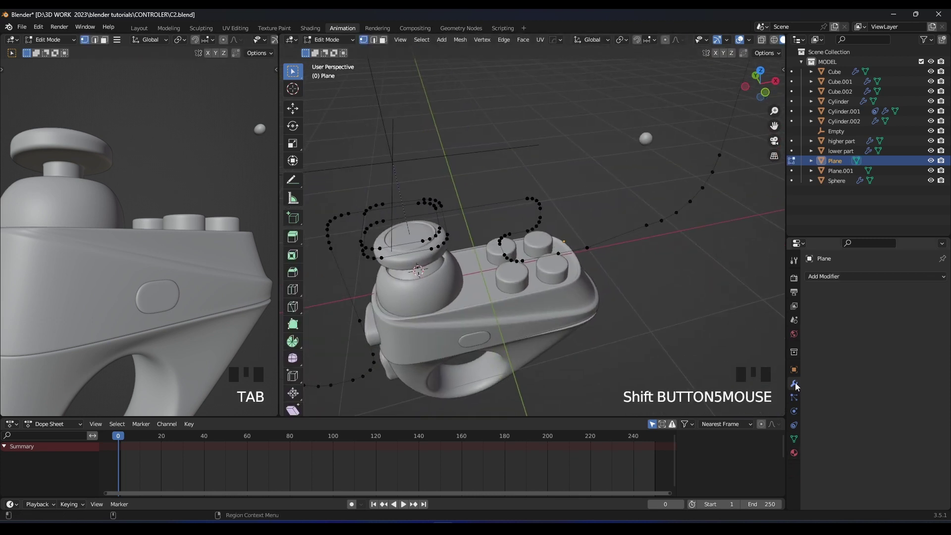
left_click(826, 278)
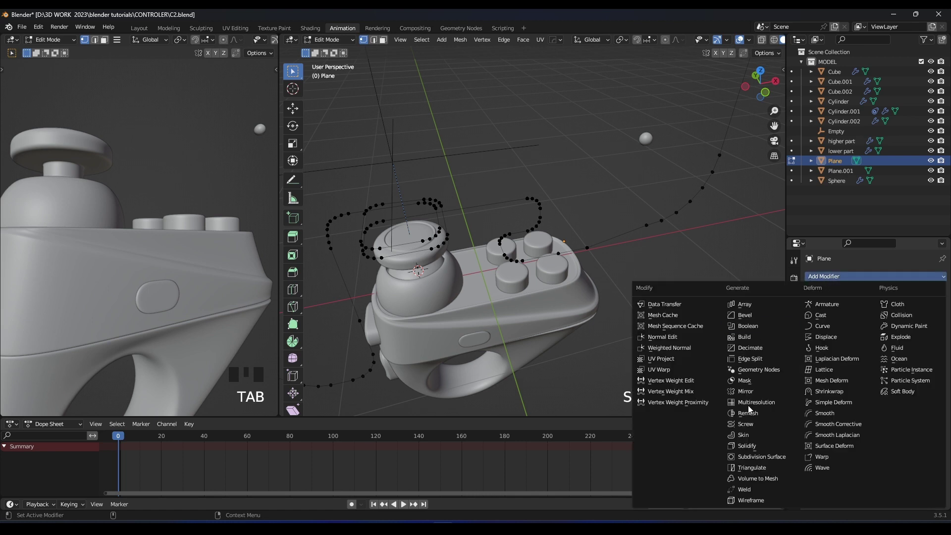
left_click(762, 456)
key("Tab")
key("Tab")
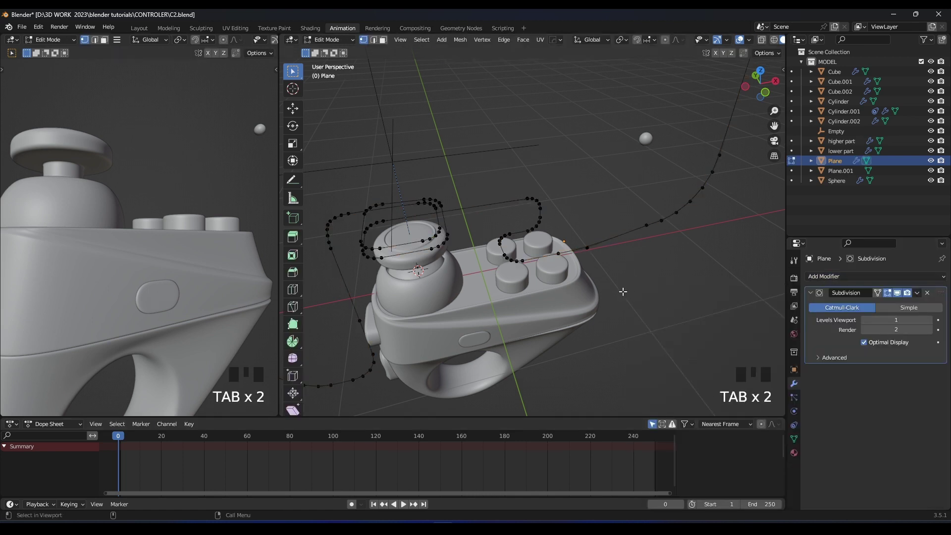
middle_click_drag(609, 292, 760, 279, "shift")
scroll(693, 280, "down", 2)
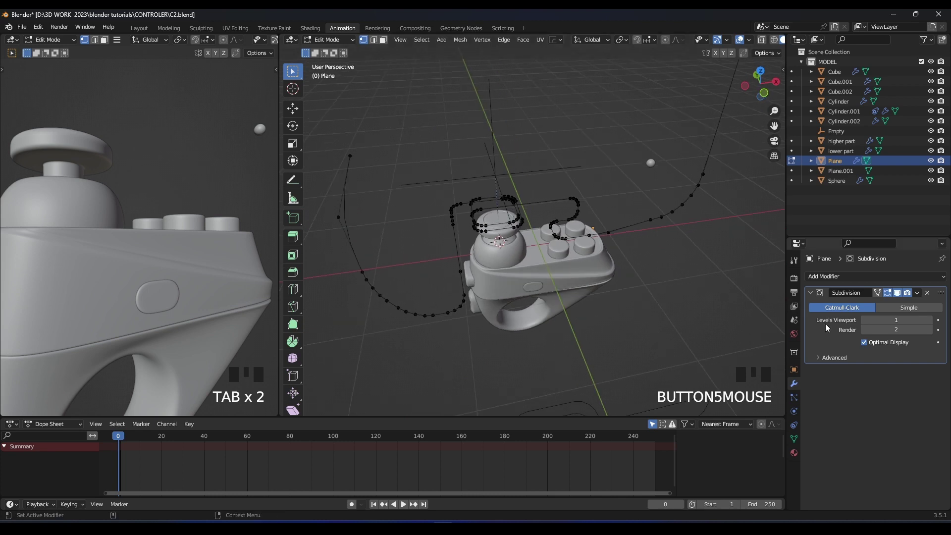
Try applying the Subdivision modifier to the path mesh, and undo it
key("Tab")
key("ctrl+a")
key("Tab")
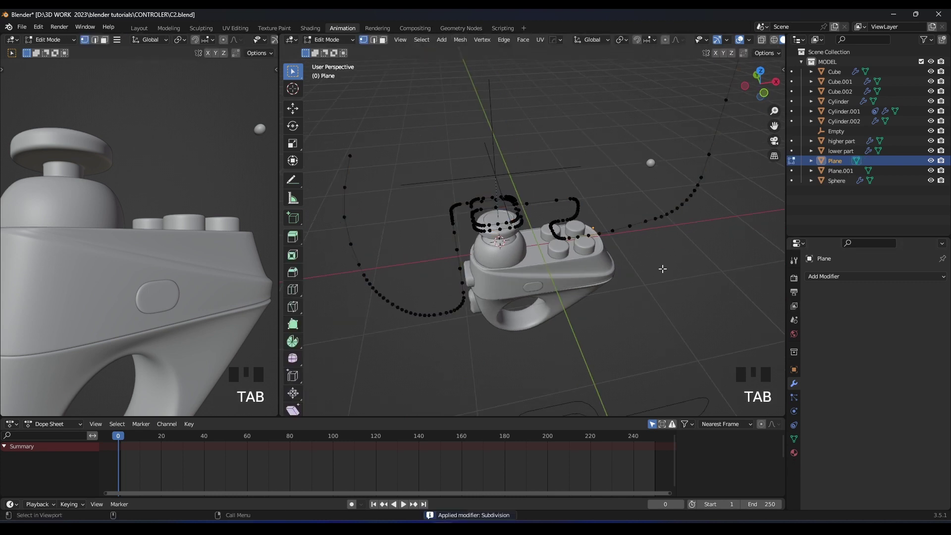
middle_click_drag(662, 268, 598, 184)
key("ctrl+z")
key("ctrl+z")
key("ctrl+z")
key("ctrl+z")
key("ctrl+z")
Hide the subdivided path Plane in both viewport and render
key("Tab")
scroll(581, 244, "up", 2)
scroll(558, 257, "down", 2)
scroll(601, 206, "up", 2)
key("Tab")
scroll(640, 201, "up", 2)
left_click(615, 212)
left_click(615, 200)
key("KP_1")
scroll(575, 182, "up", 2)
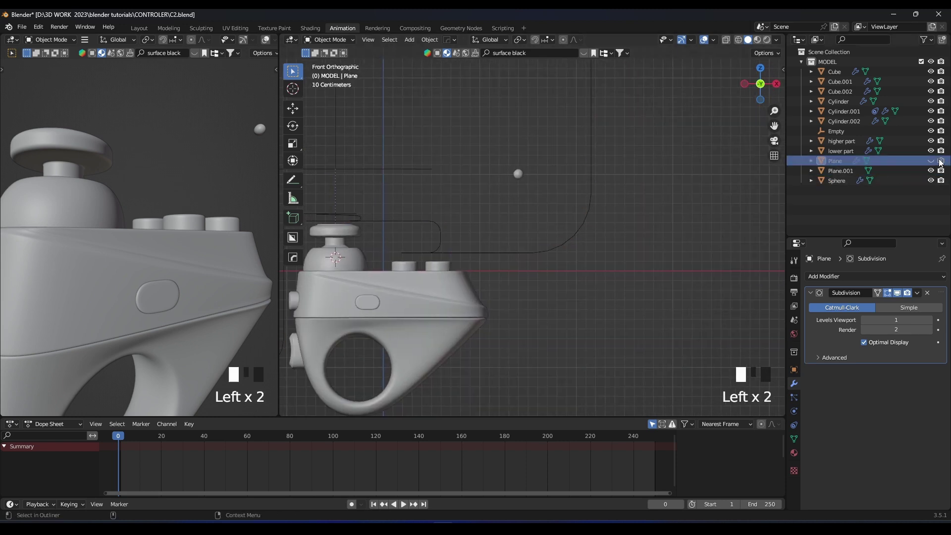
Hide Plane.001 in the viewport and show the Plane path again
left_click(591, 177)
key("g")
right_click(614, 176)
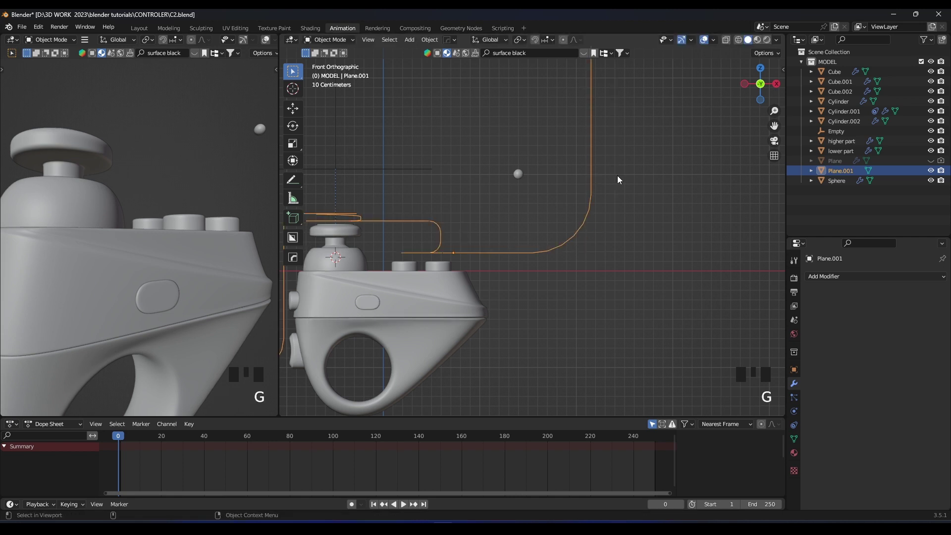
left_click(931, 170)
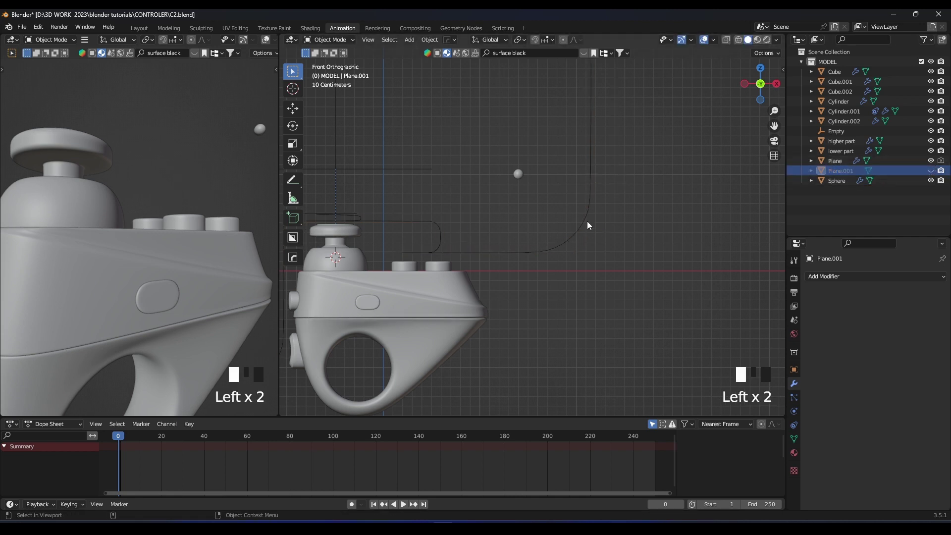
Check which of the two paths is Plane by selecting it and test-moving it beside the controller
left_click(588, 221)
middle_click_drag(470, 202, 548, 215)
scroll(548, 215, "down", 1)
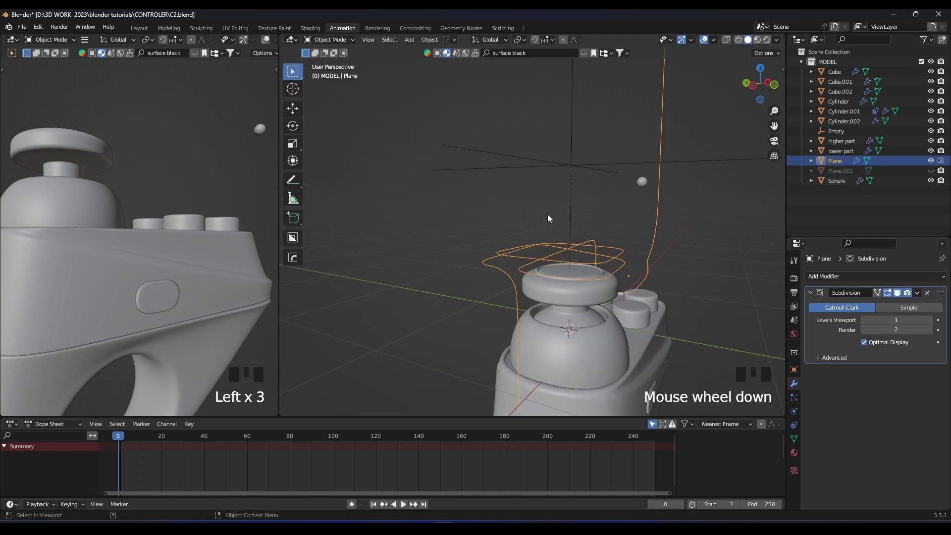
key("g")
right_click(544, 175)
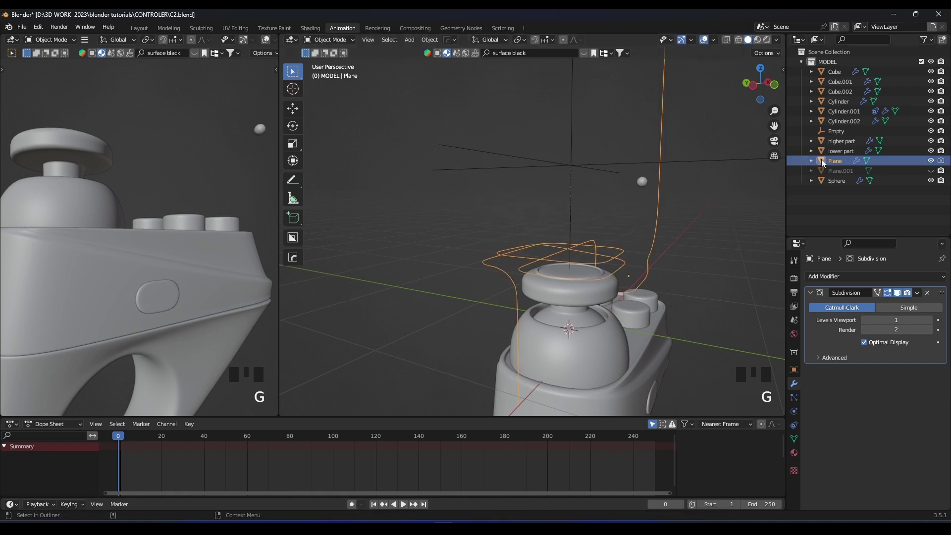
left_click(932, 172)
left_click(932, 172)
left_click(941, 172)
scroll(651, 262, "down", 6)
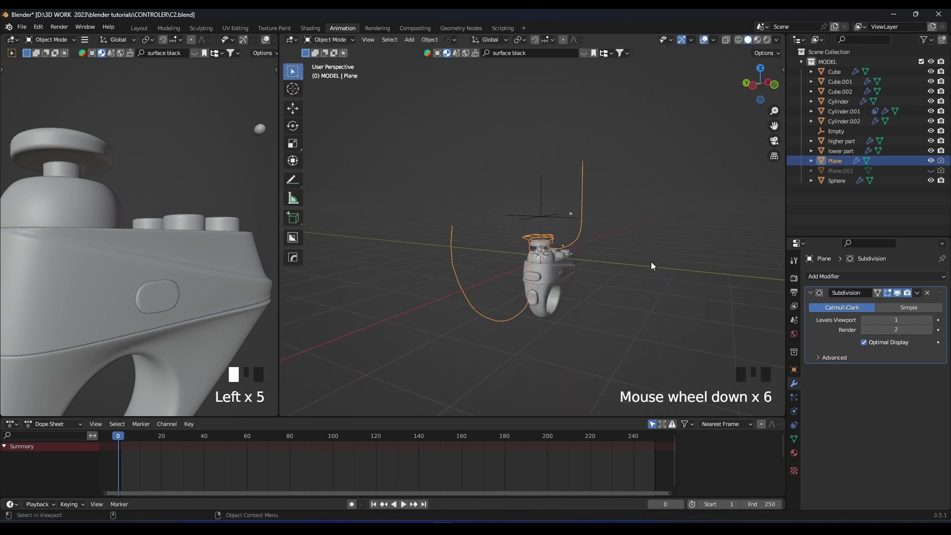
scroll(664, 265, "up", 1)
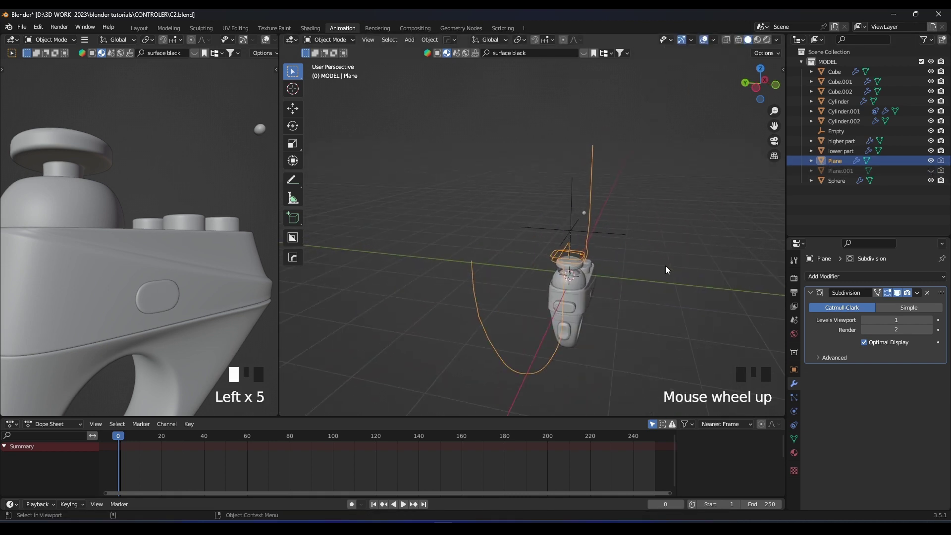
Show the offset path copy Plane.001 again and rename it "cuver back"
left_click(932, 171)
left_click(725, 261)
key("g")
left_click(726, 266)
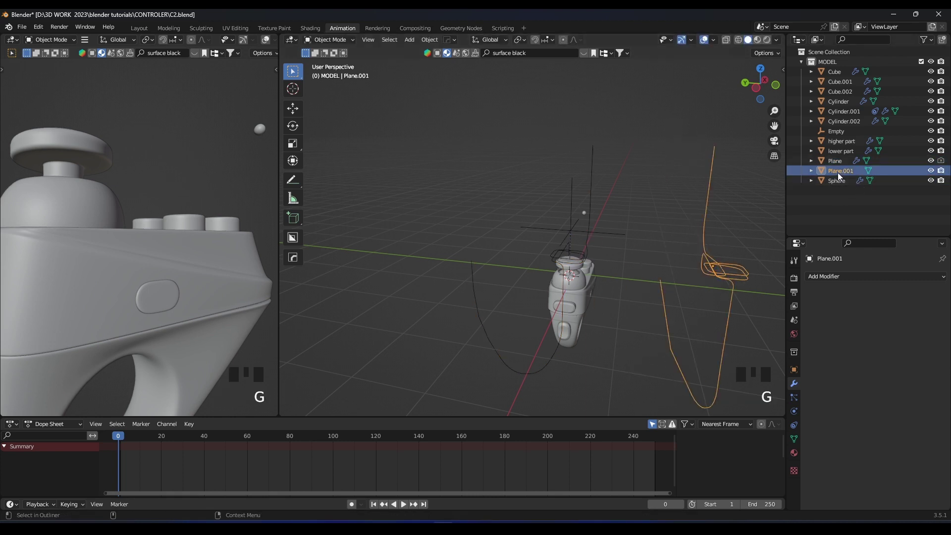
double_click(840, 170)
type("cuver ba")
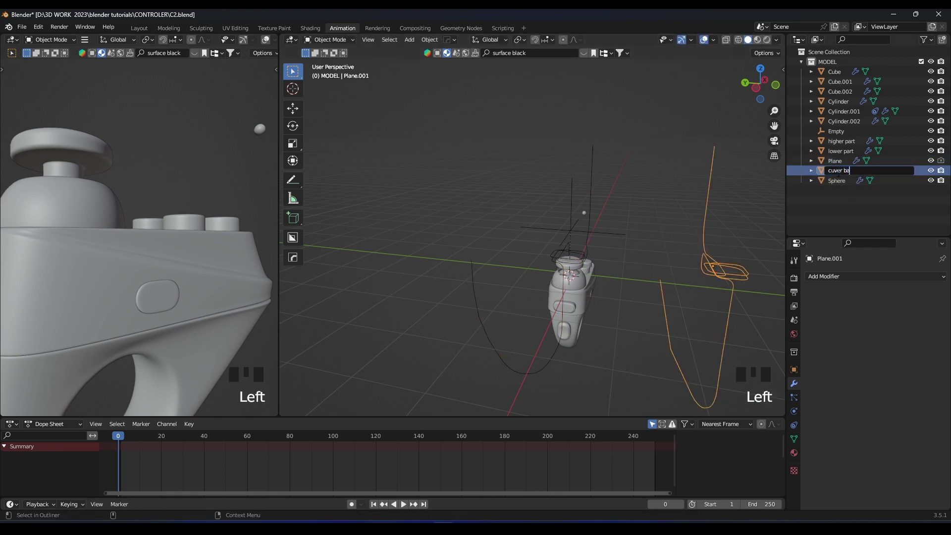
type("ck")
key("Return")
Hide the "cuver back" path copy in both viewport and render
middle_click_drag(590, 279, 491, 259, "shift")
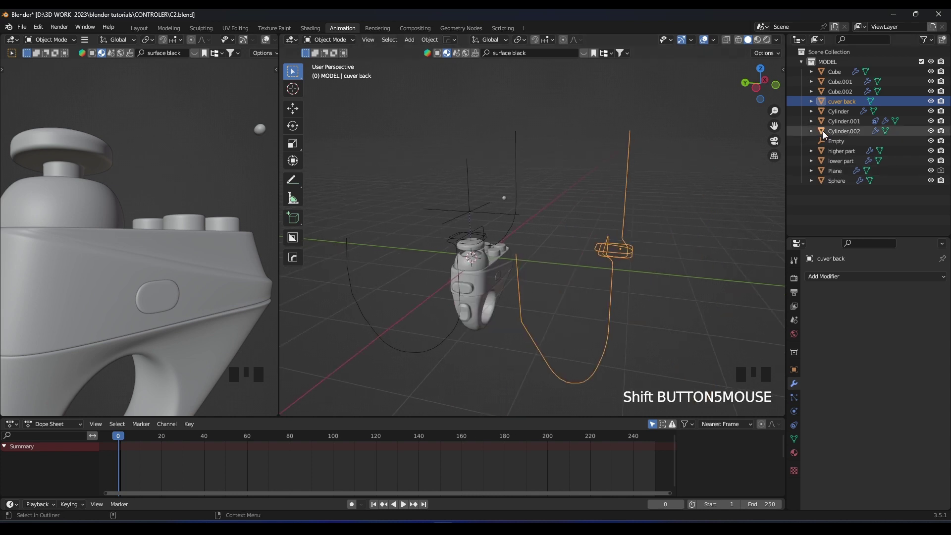
scroll(631, 296, "up", 1)
middle_click_drag(631, 296, 589, 256, "shift")
key("g")
right_click(716, 180)
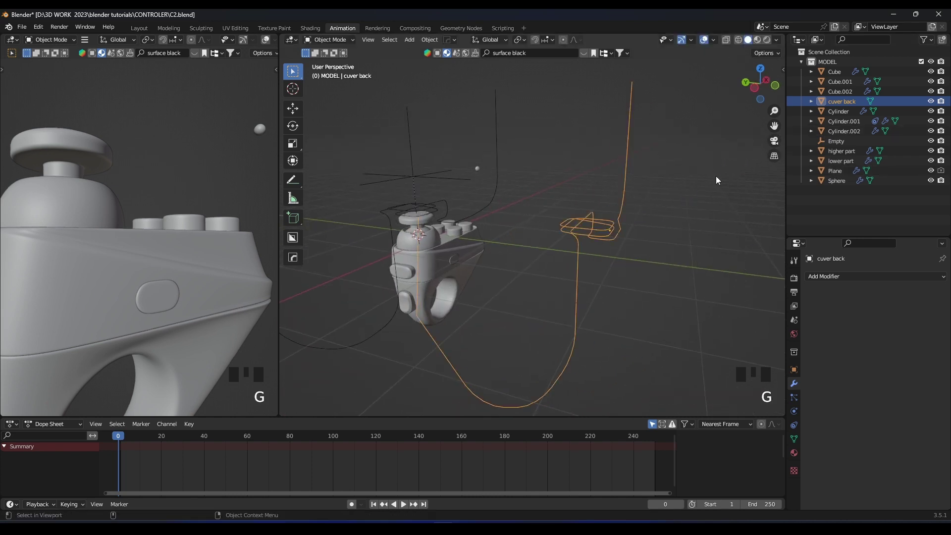
left_click(931, 101)
Remove the Subdivision modifier from the path around the controller
middle_click_drag(515, 228, 558, 238, "shift")
scroll(506, 248, "up", 2)
left_click(506, 248)
key("g")
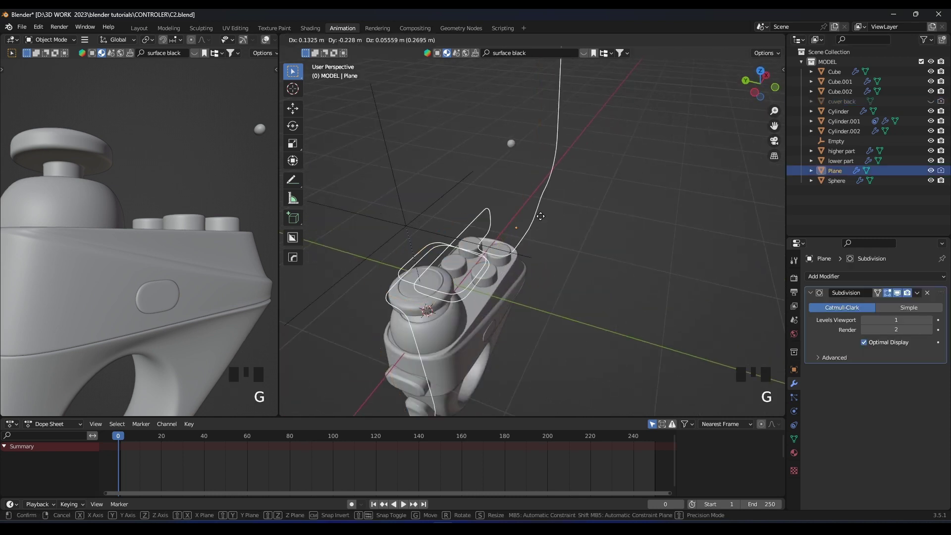
right_click(545, 216)
left_click(927, 293)
Rename the path around the controller from Plane to "CURVE"
scroll(521, 276, "down", 3, "shift")
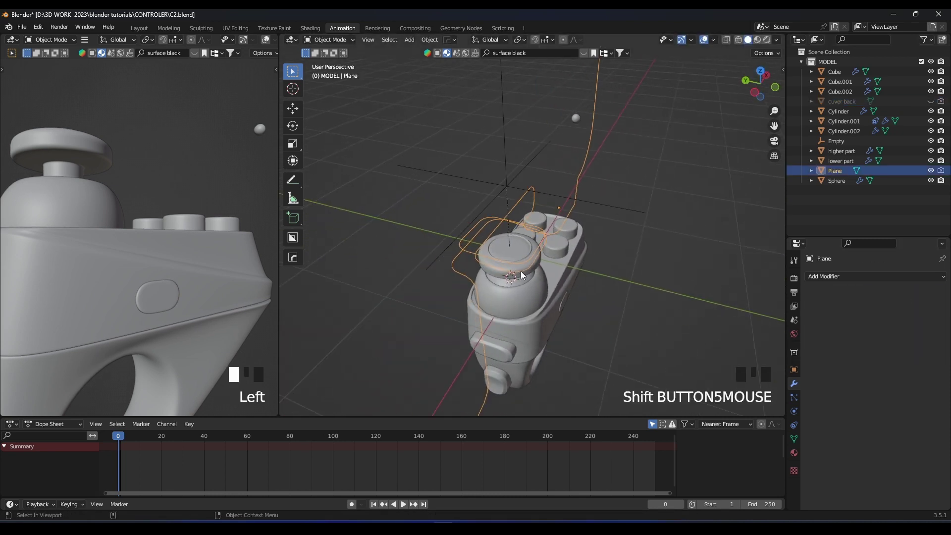
scroll(521, 275, "down", 1, "shift")
double_click(835, 170)
type("CURV")
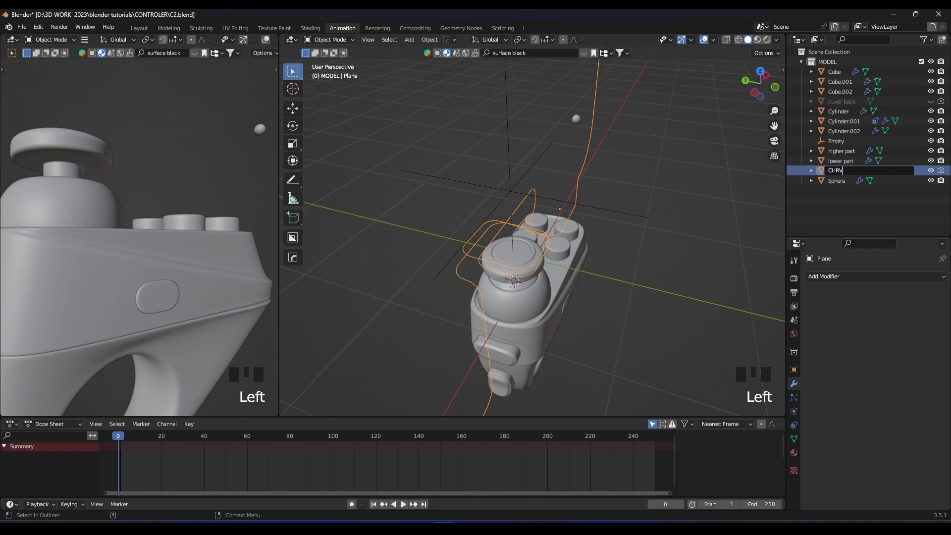
type("E")
key("Return")
Convert the CURVE path mesh to a curve object
right_click(450, 250)
mouse_move(432, 246)
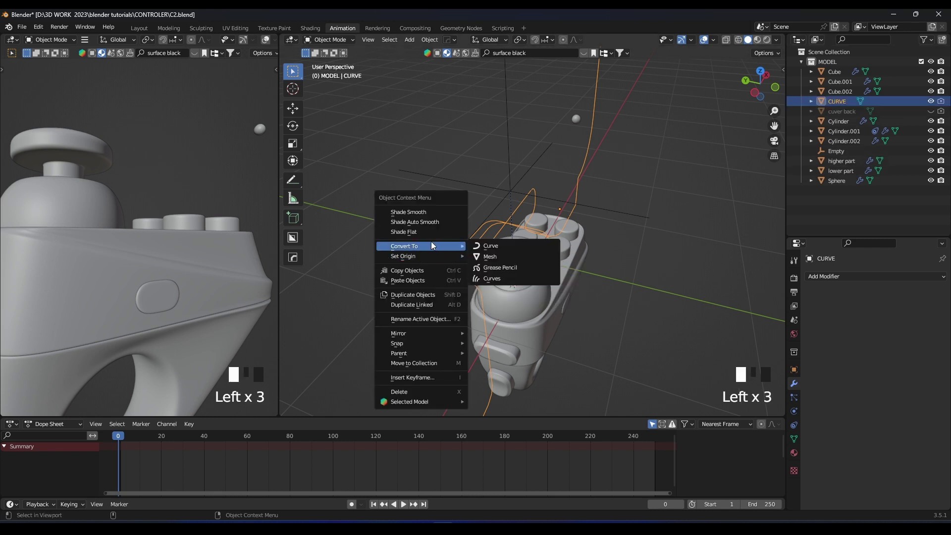
left_click(493, 249)
middle_click_drag(570, 247, 521, 301)
key("g")
right_click(518, 214)
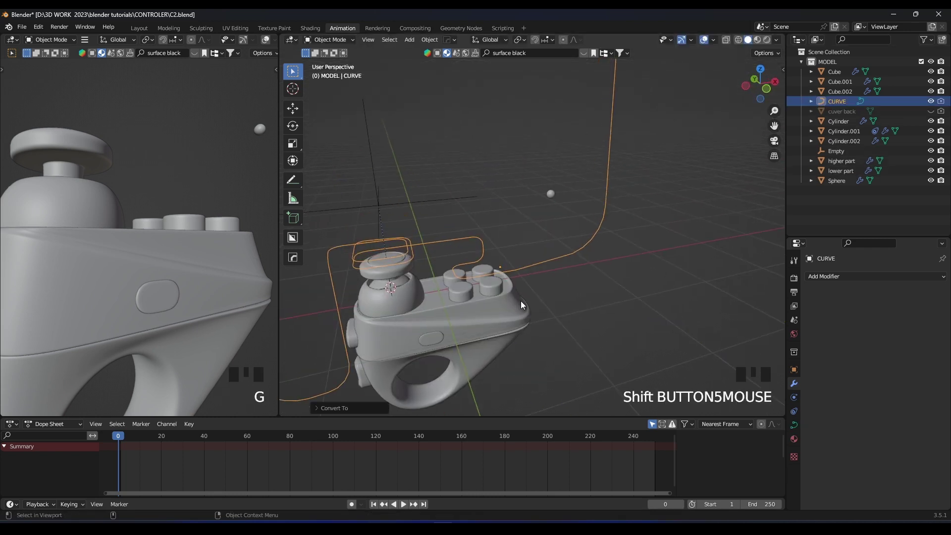
Select the sphere and save the file
scroll(521, 277, "down", 3)
left_click(533, 198)
key("KP_1")
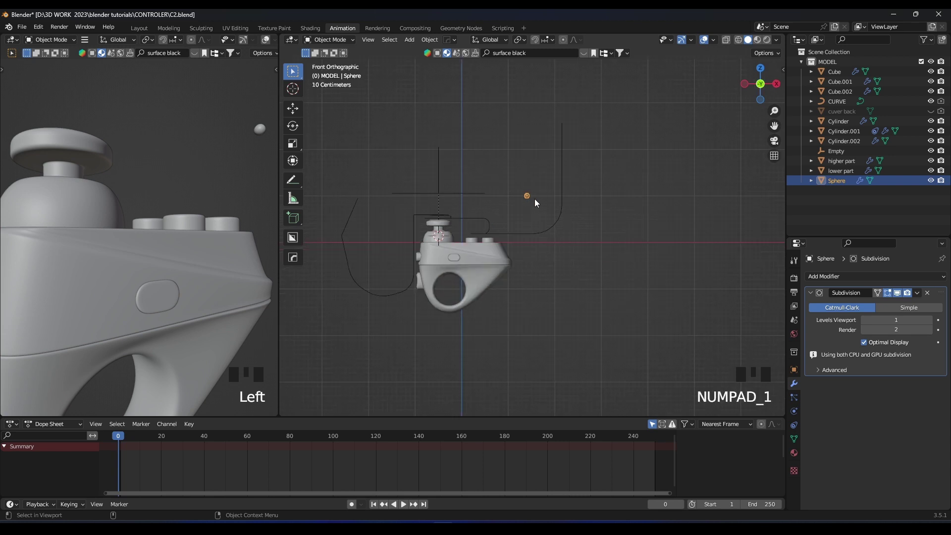
scroll(534, 198, "up", 2)
middle_click_drag(534, 198, 560, 216, "shift")
key("ctrl+s")
Move all controller parts and the Empty into a new collection named CONTROLLER and hide it in the viewport
left_click(559, 219)
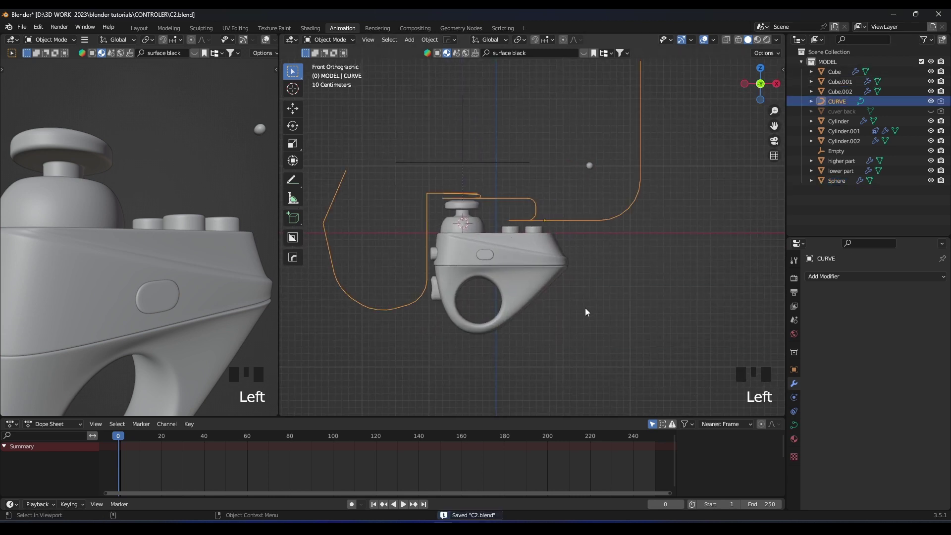
left_click_drag(555, 333, 434, 230)
left_click(468, 209, "shift")
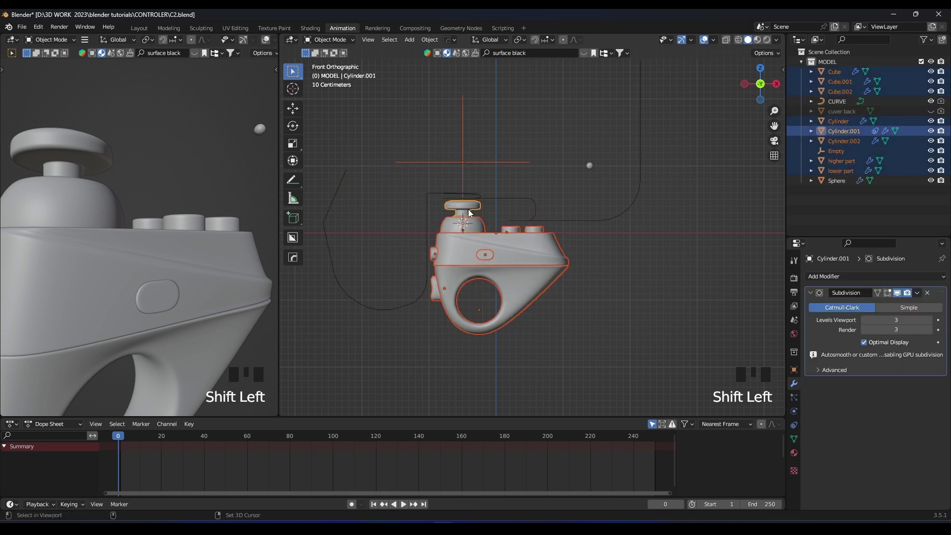
key("m")
left_click(566, 277)
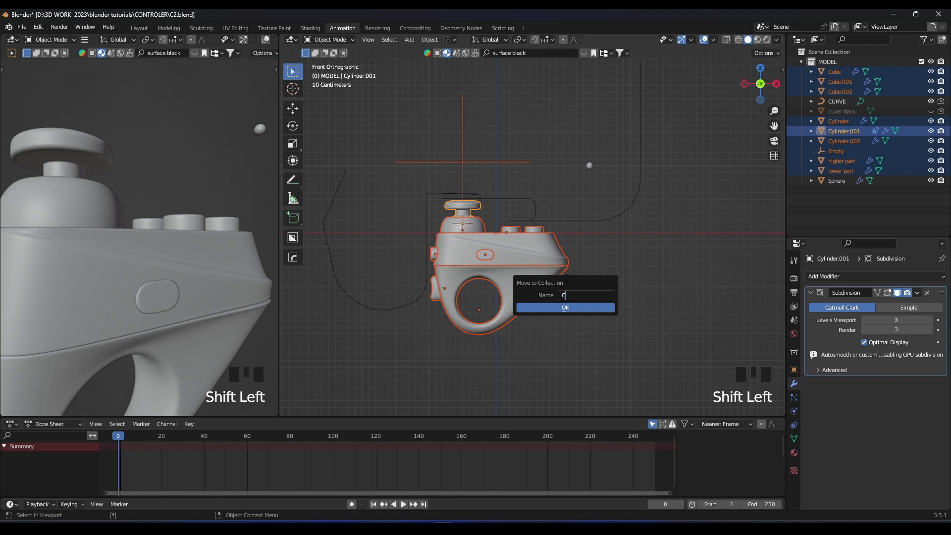
key("Return")
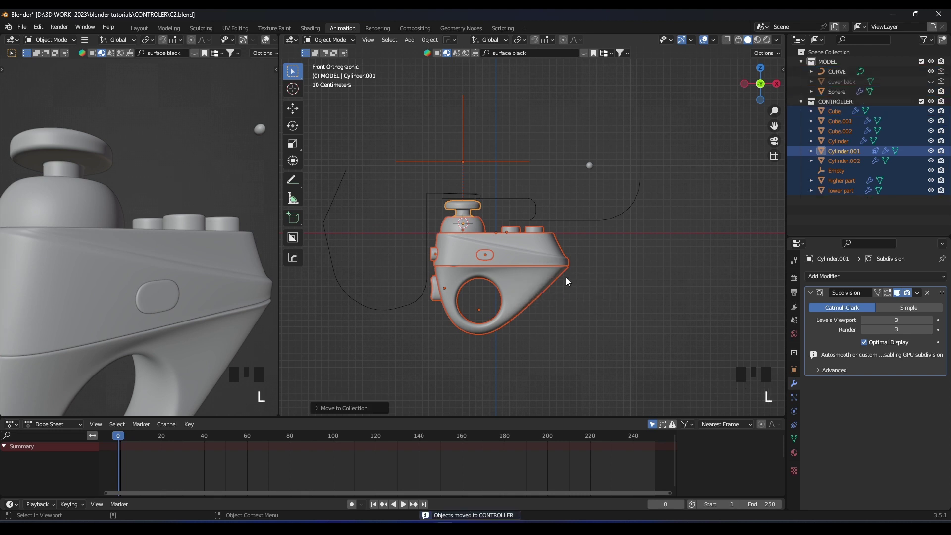
left_click(931, 102)
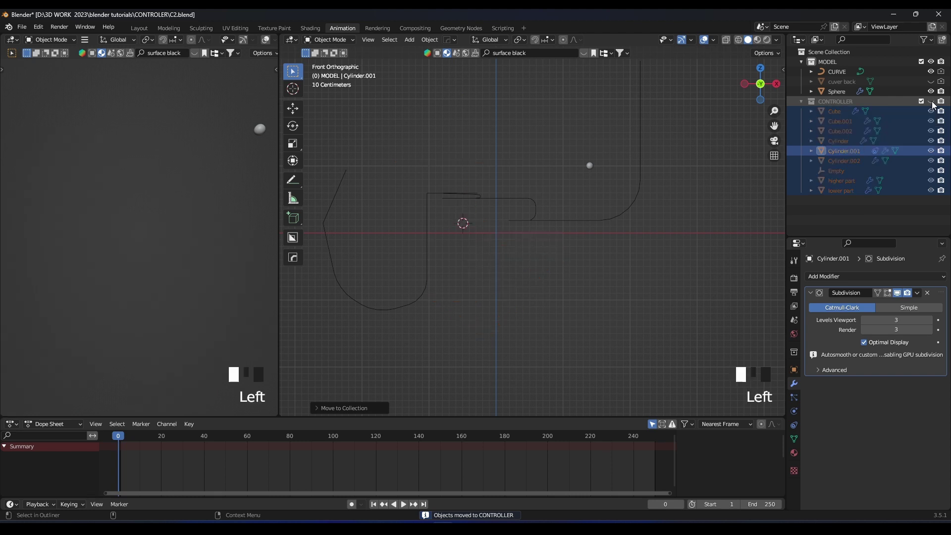
Snap the 3D cursor to the world origin
scroll(600, 195, "down", 3, "shift")
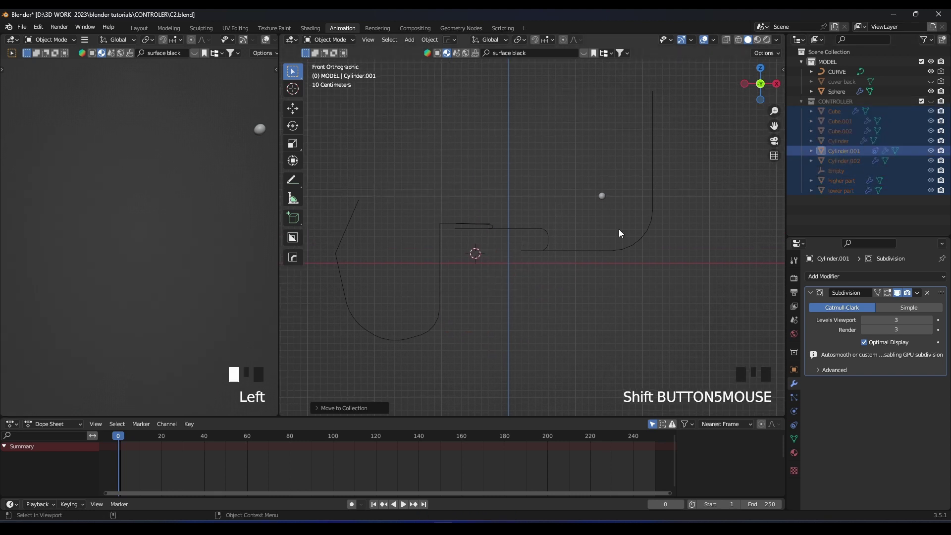
left_click(560, 252)
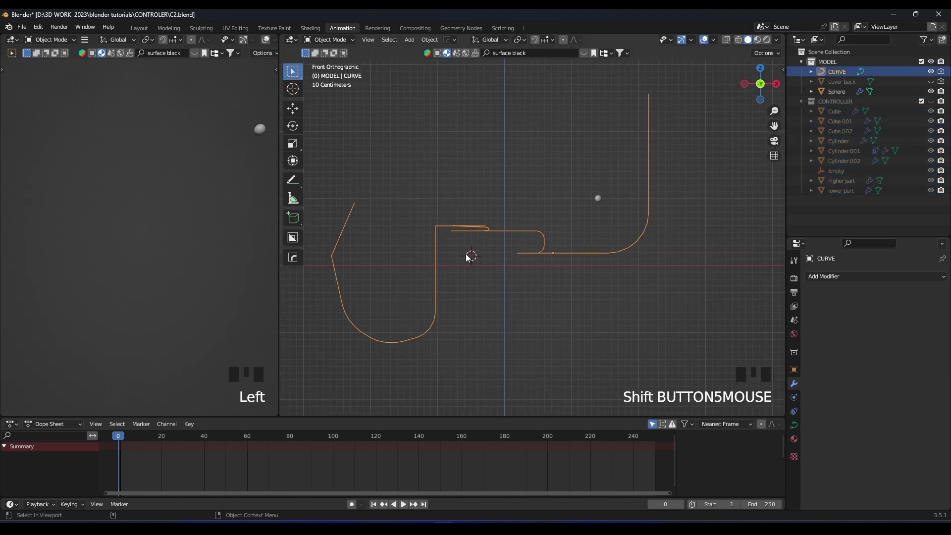
key("shift+s")
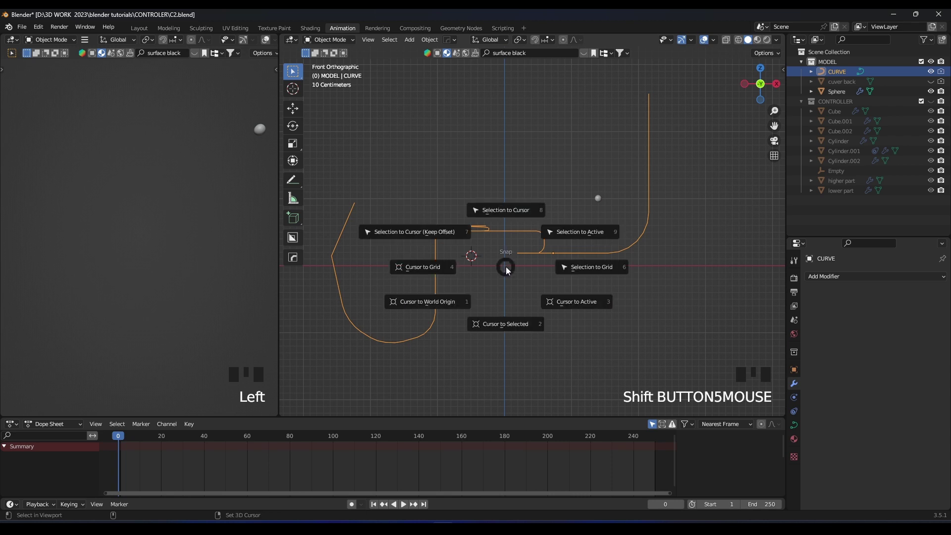
left_click(441, 303)
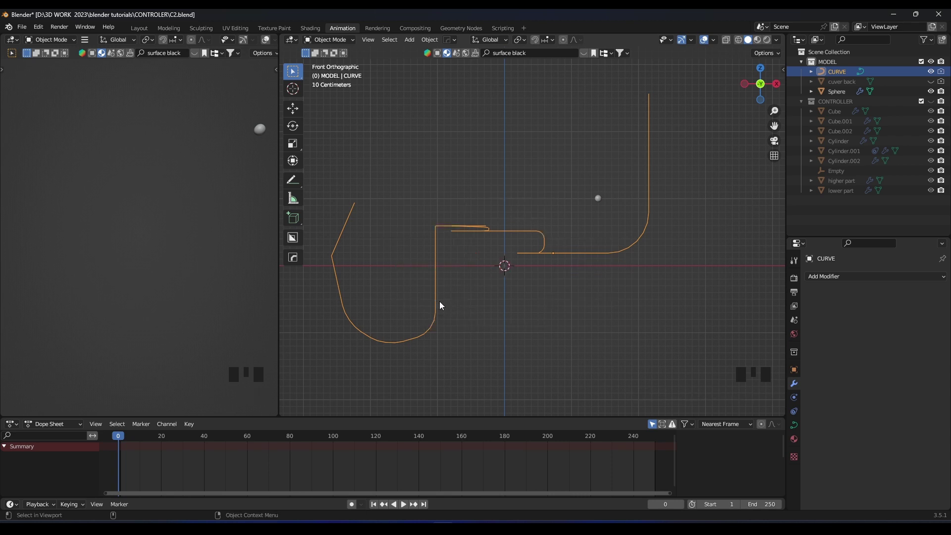
Set the CURVE object's origin to the 3D cursor
left_click(542, 253)
right_click(544, 253)
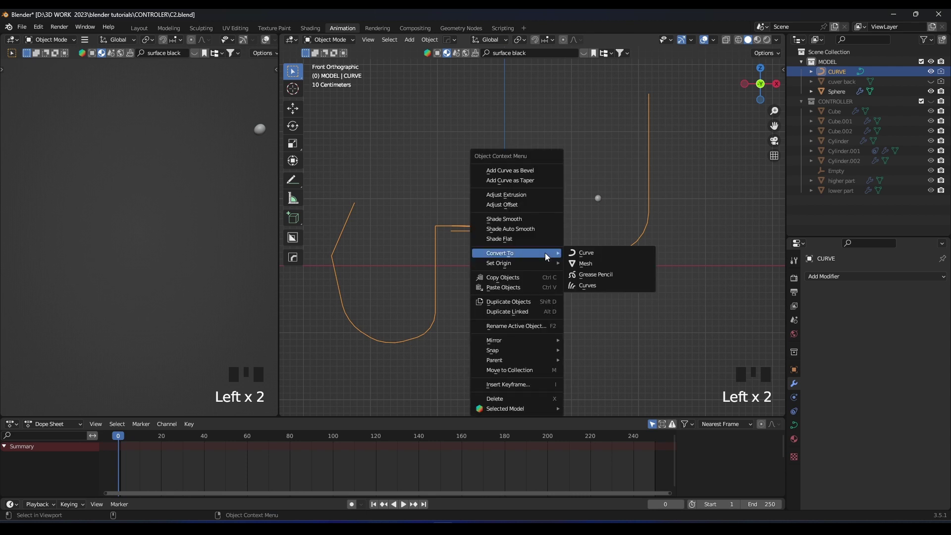
mouse_move(506, 265)
left_click(588, 282)
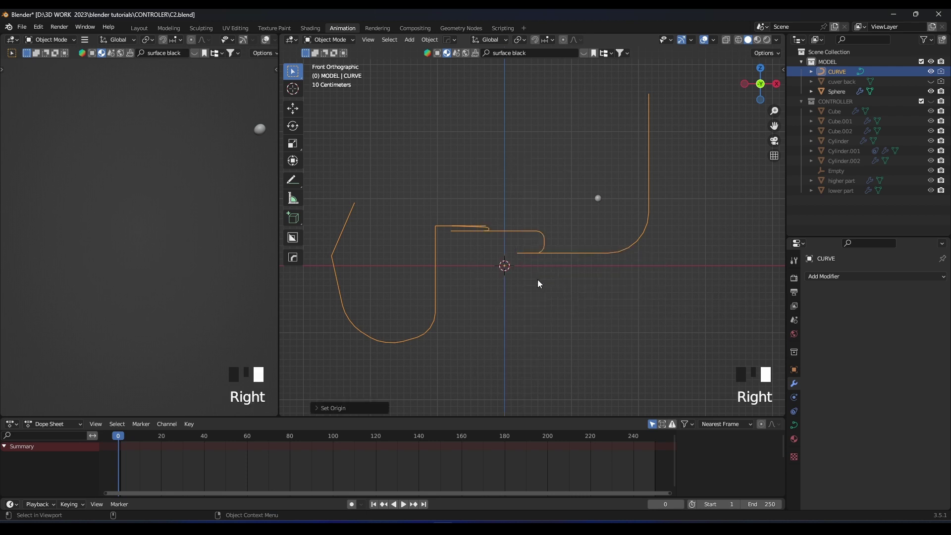
Snap the sphere to the 3D cursor at the world origin and save the file
left_click(599, 199)
key("shift+s")
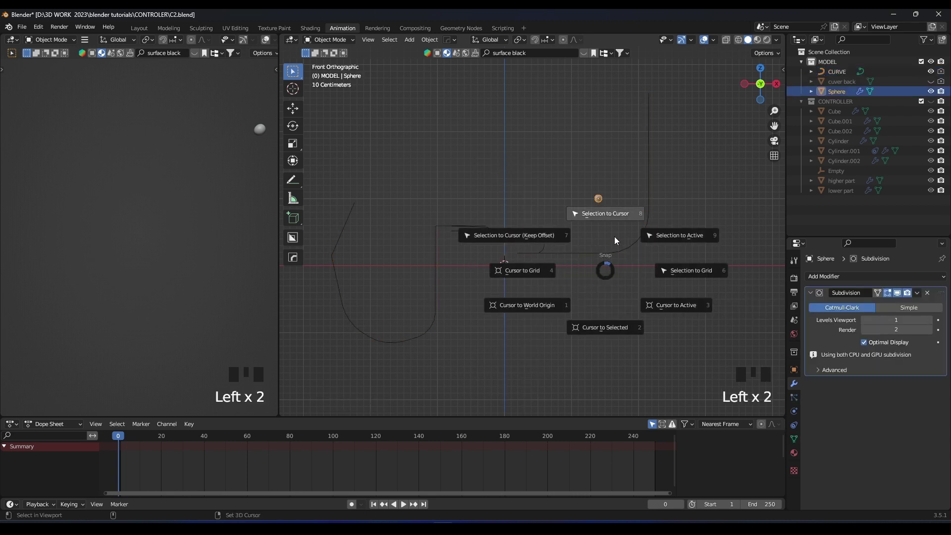
left_click(614, 236)
middle_click_drag(560, 233, 549, 250)
middle_click_drag(515, 249, 547, 228, "shift")
scroll(571, 260, "up", 2)
key("ctrl+s")
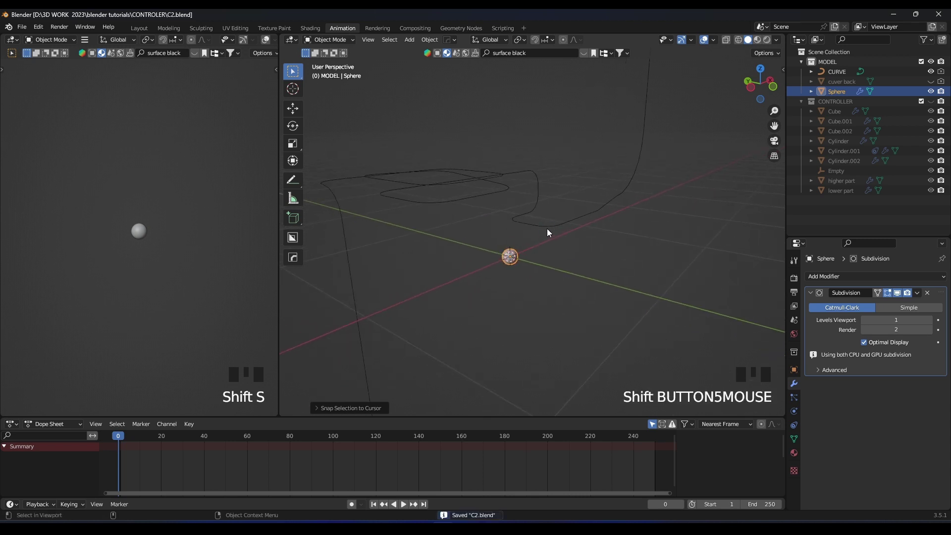
Apply the Subdivision modifier on the sphere and save the file
left_click(546, 227)
left_click(510, 256)
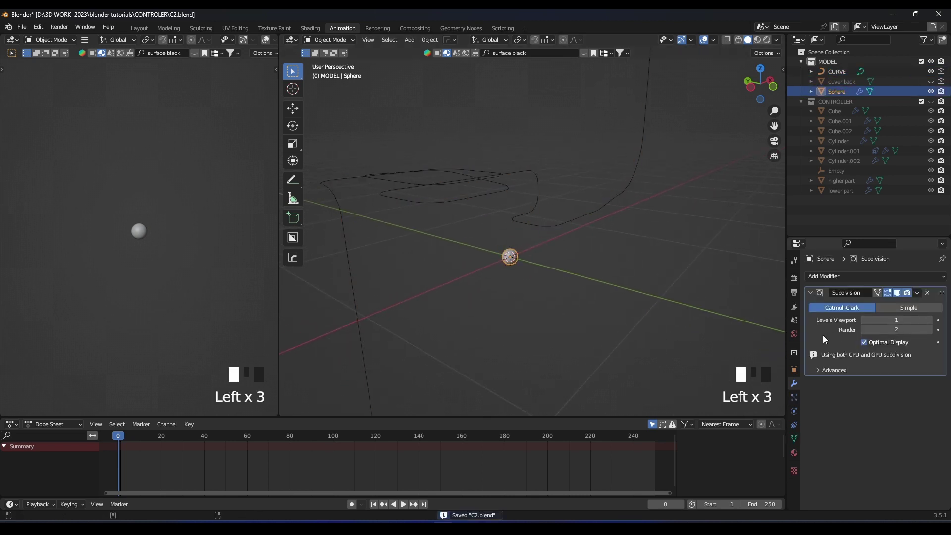
key("ctrl+a")
middle_click_drag(597, 278, 499, 205)
scroll(545, 291, "down", 2)
key("ctrl+s")
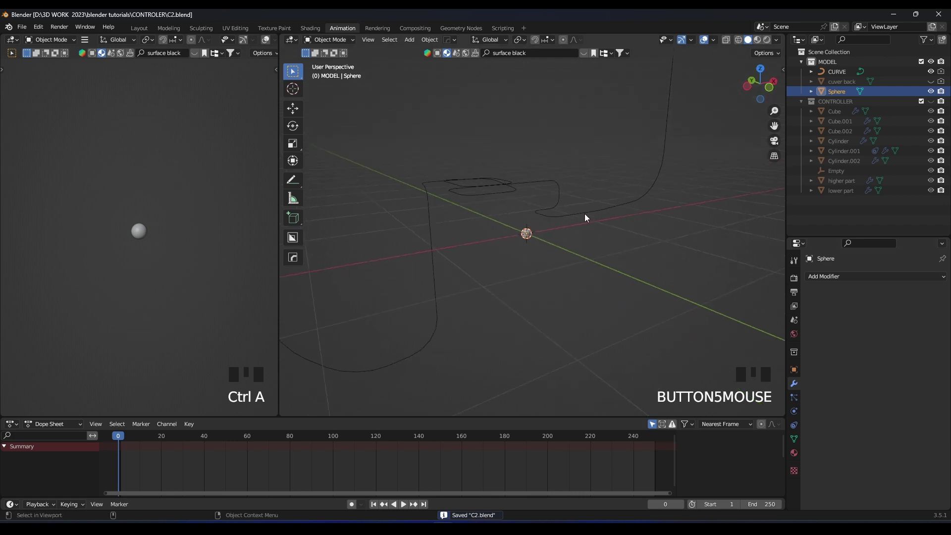
Try a Follow Path constraint on the sphere with CURVE as target and Follow Curve enabled, and remove the constraint
middle_click_drag(557, 225, 539, 250)
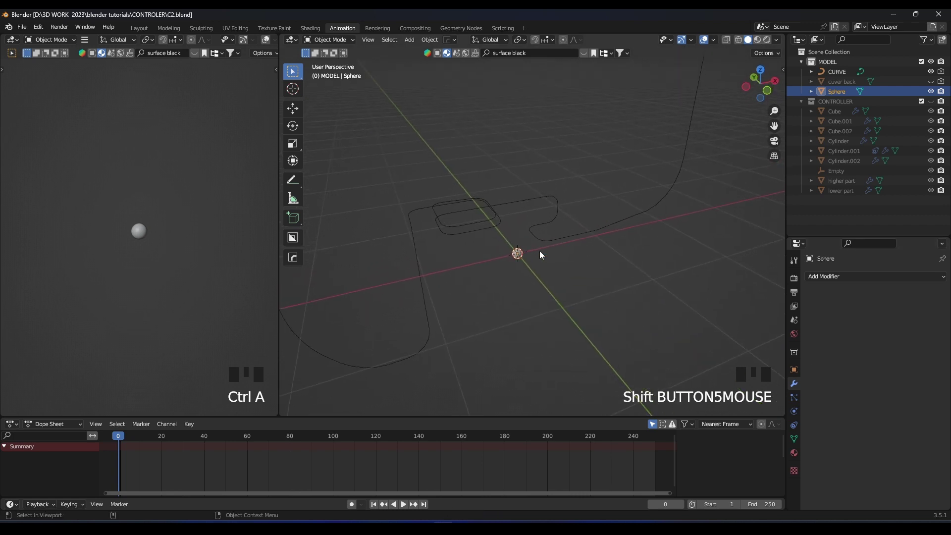
left_click(797, 424)
left_click(856, 277)
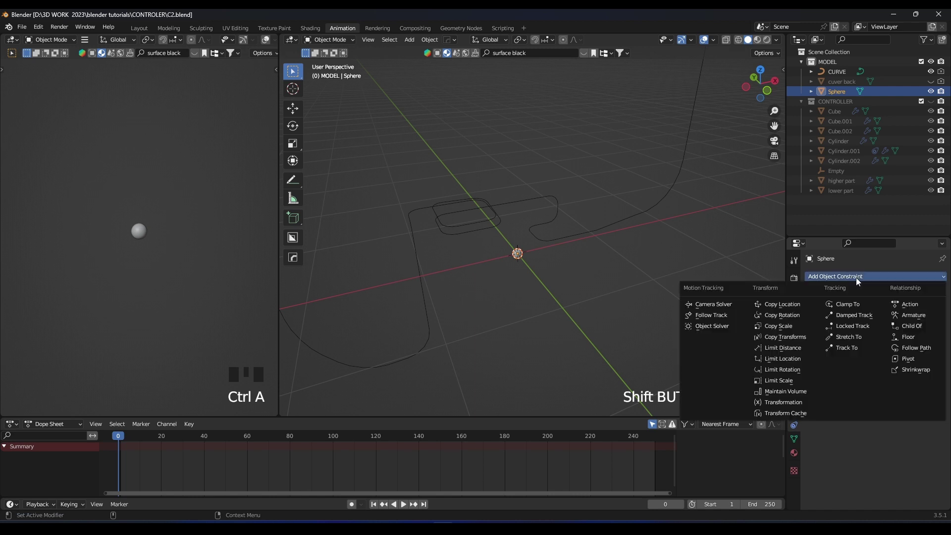
left_click(915, 349)
middle_click_drag(539, 265, 552, 281, "shift")
left_click(927, 308)
left_click(482, 229)
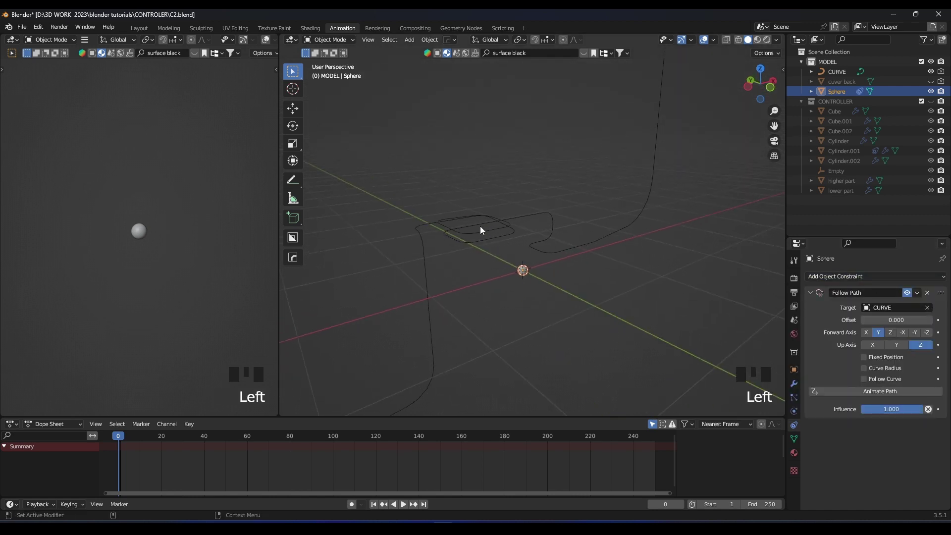
left_click(874, 380)
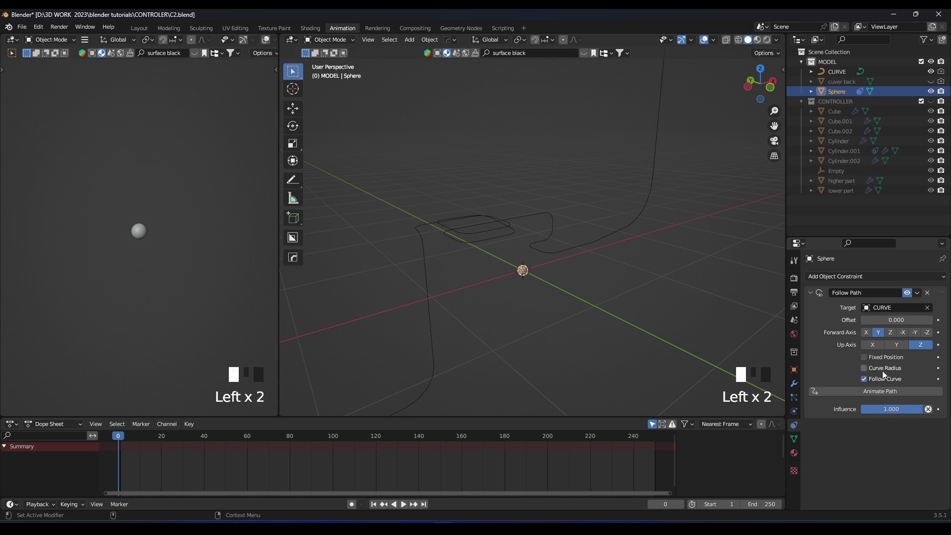
left_click(892, 319)
left_click(927, 293)
Set CURVE as the parent object of the sphere in its object relations
middle_click_drag(520, 290, 533, 255)
middle_click_drag(534, 254, 529, 256, "shift")
left_click(540, 258)
left_click(524, 274)
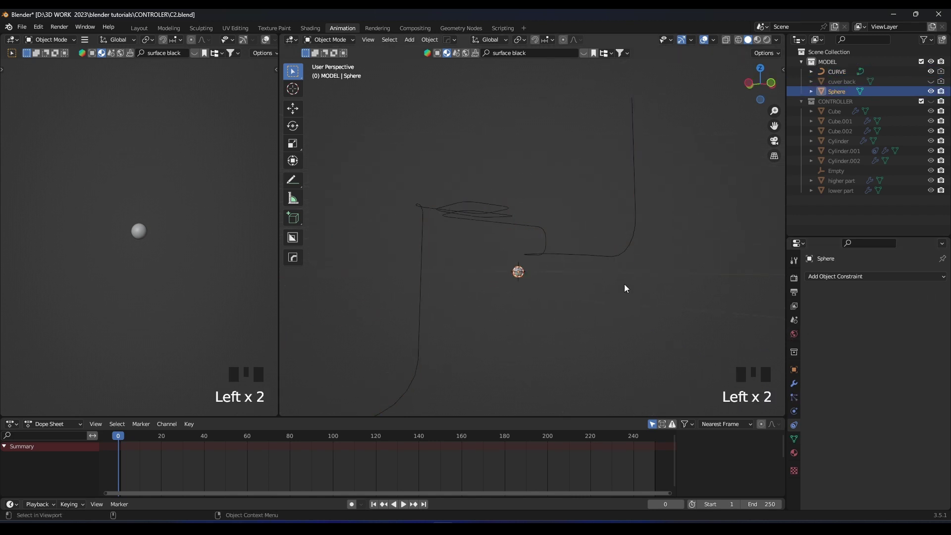
middle_click_drag(625, 284, 646, 289)
left_click(794, 371)
left_click(824, 433)
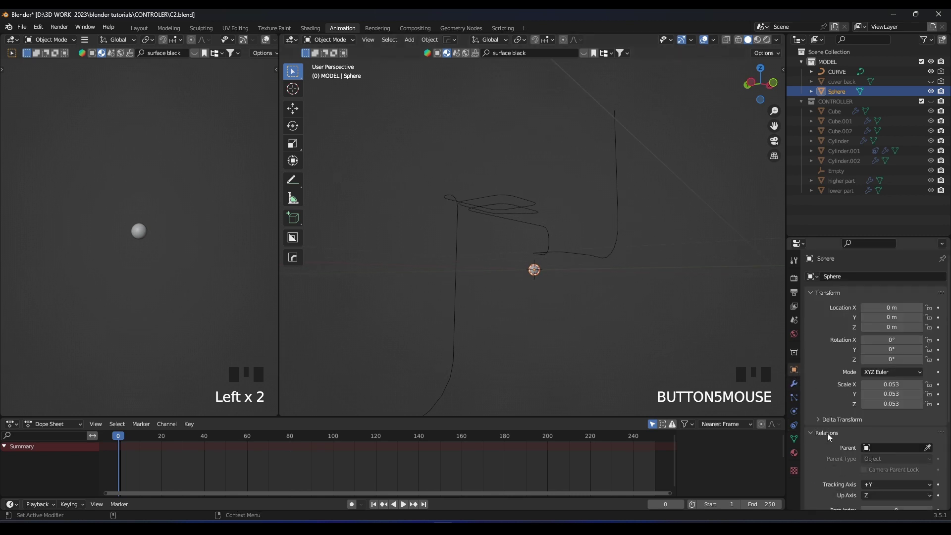
left_click(929, 449)
left_click(542, 255)
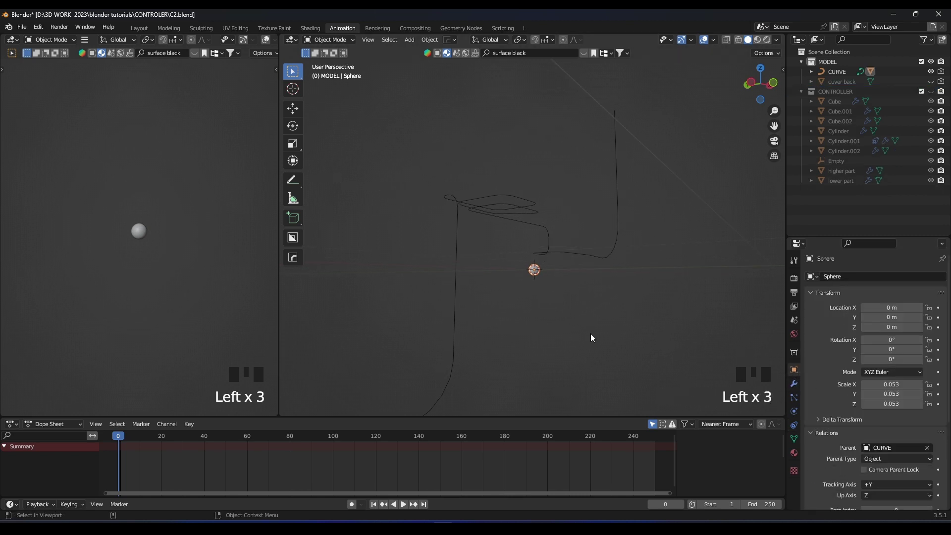
Enable the Follow option in the Path Animation settings of CURVE
left_click(560, 258)
left_click(794, 423)
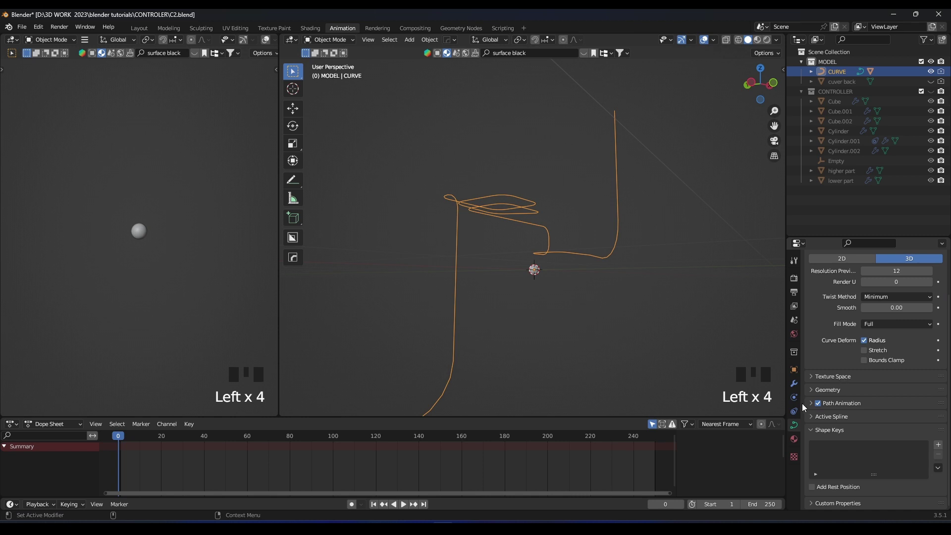
left_click(835, 403)
left_click(867, 414)
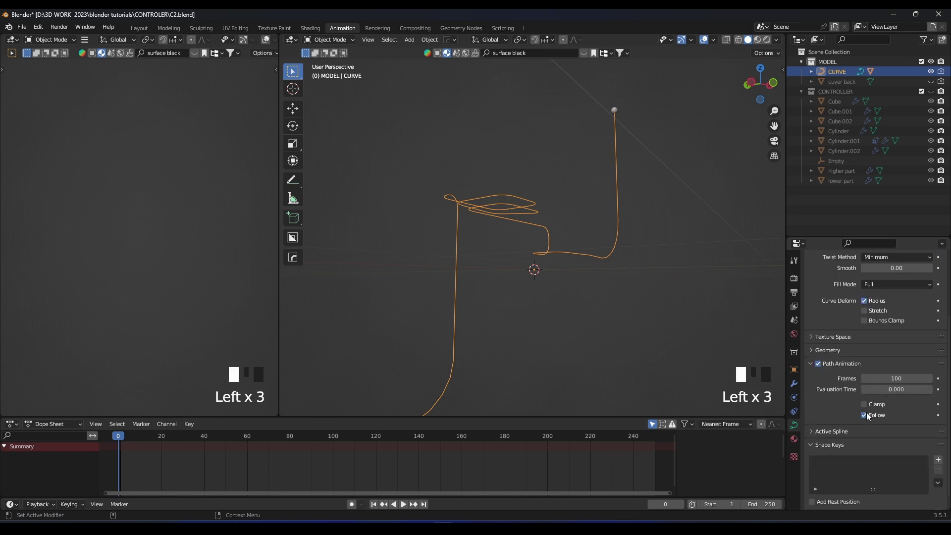
left_click(866, 413)
left_click(866, 413)
left_click(866, 413)
Test the sphere's travel along CURVE by raising the Evaluation Time to 22.5 and returning it to 0
left_click_drag(886, 390, 931, 390)
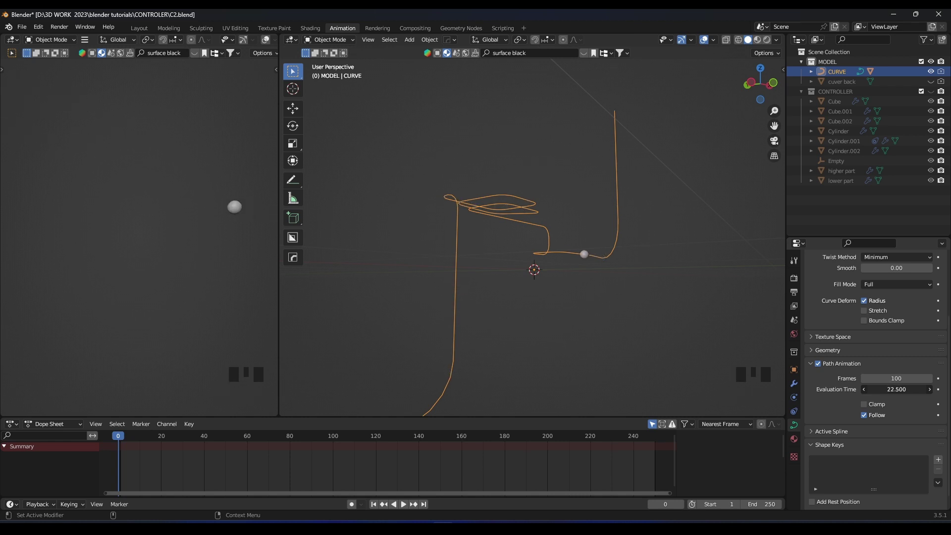
left_click_drag(896, 390, 835, 396)
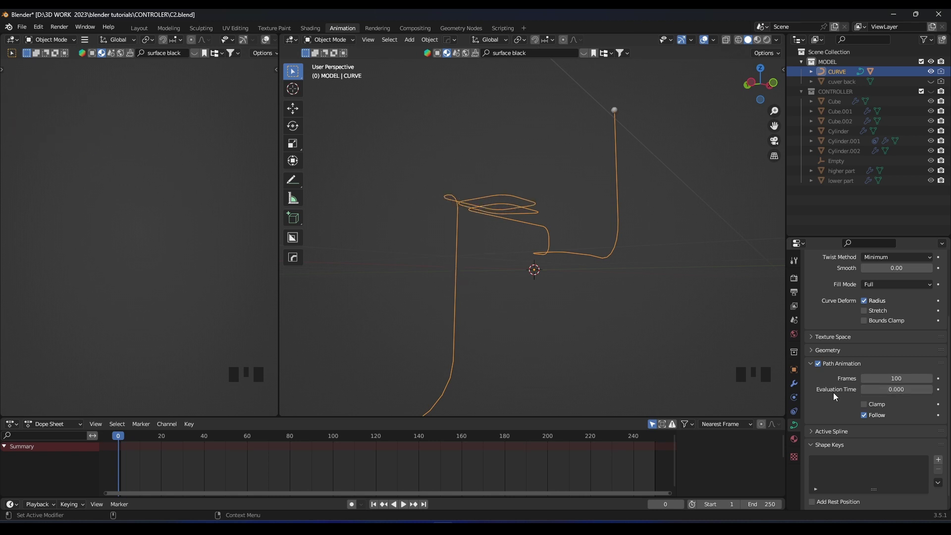
middle_click_drag(609, 292, 560, 297)
scroll(563, 333, "down", 4)
scroll(566, 334, "up", 1)
middle_click_drag(559, 297, 433, 314, "shift")
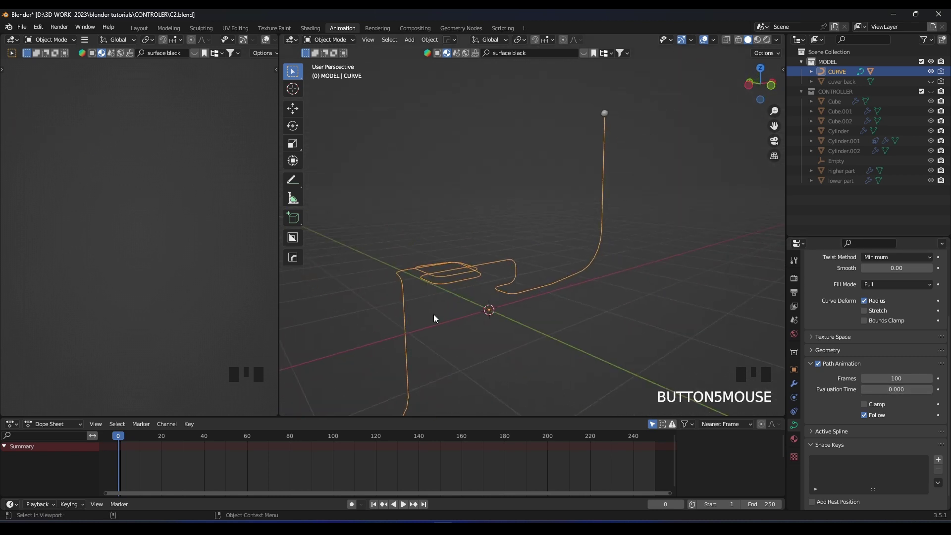
Show the CONTROLLER collection in the viewport again and turn on auto keying
left_click(932, 94)
scroll(530, 259, "up", 2)
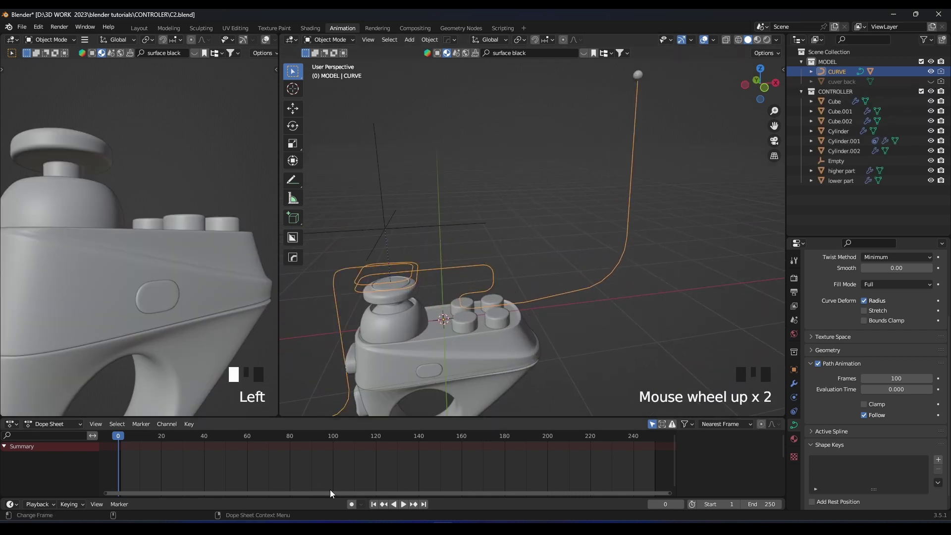
scroll(620, 272, "down", 1)
scroll(620, 272, "down", 1, "shift")
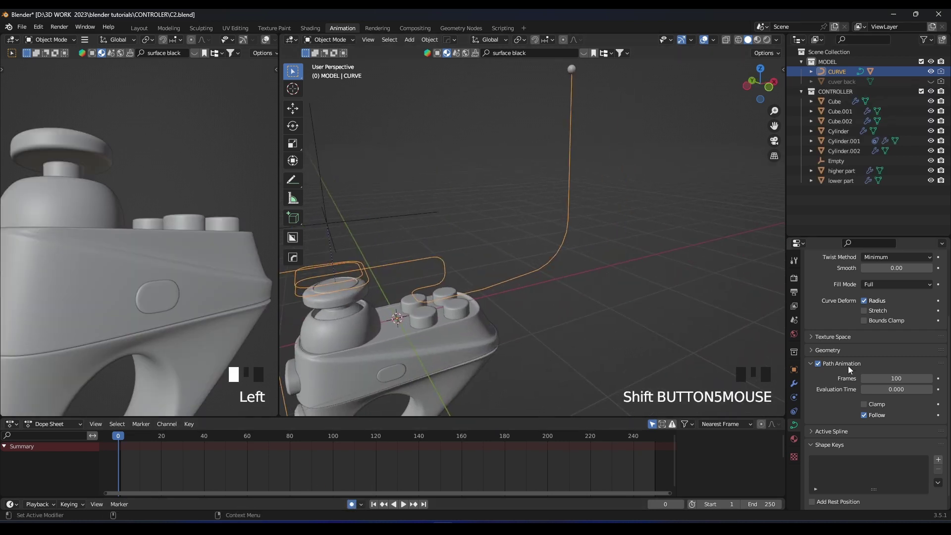
Keyframe the Evaluation Time of CURVE at 0 on frame 0
mouse_move(896, 388)
left_mouse_down()
mouse_move(912, 389)
mouse_move(884, 389)
mouse_move(916, 389)
mouse_move(884, 389)
mouse_move(901, 389)
left_mouse_up()
right_click(896, 389)
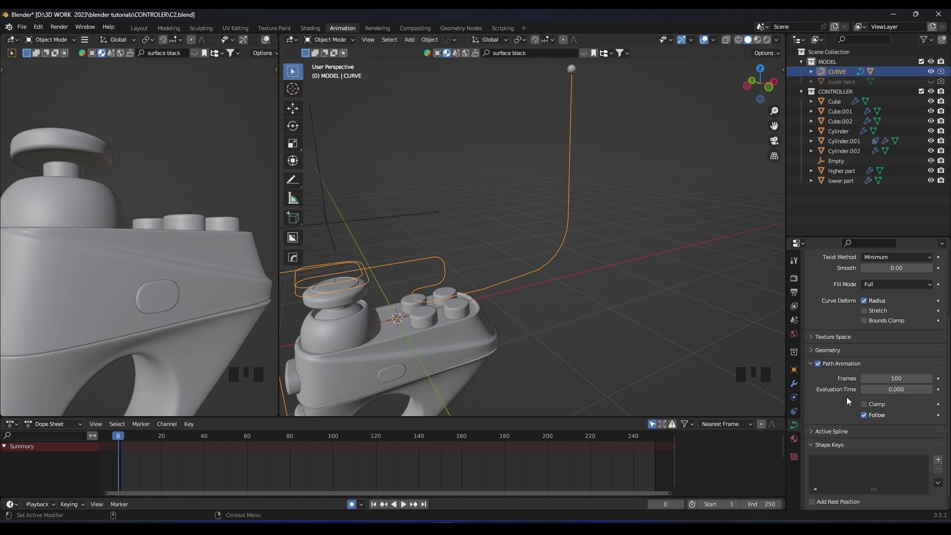
left_click(938, 389)
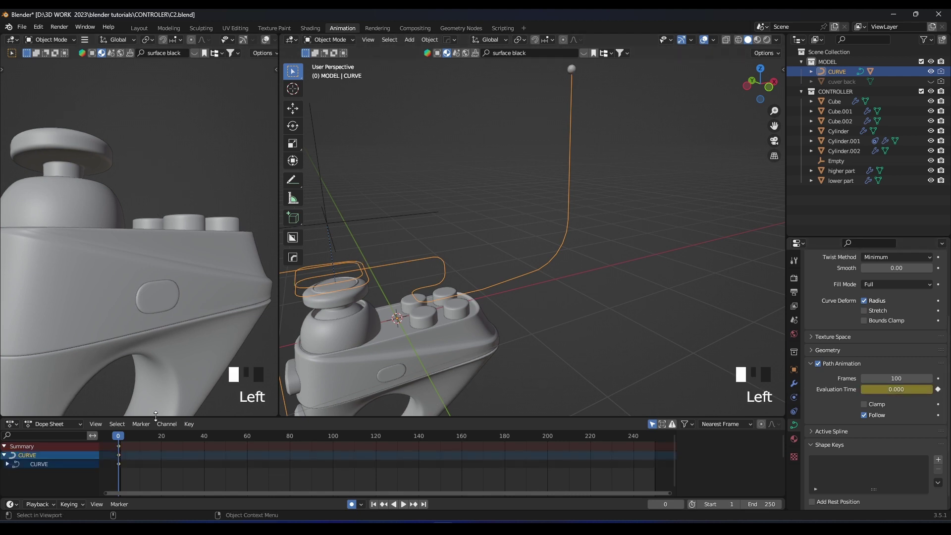
Keyframe the Evaluation Time of CURVE at 23.6 on frame 40 and at 25.7 on frame 60
left_click_drag(118, 435, 202, 436)
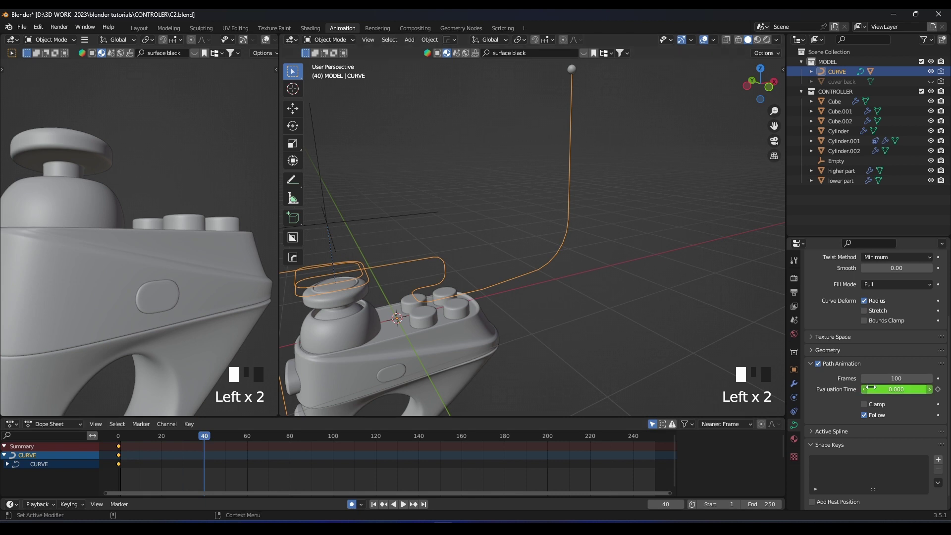
left_click_drag(897, 389, 898, 389)
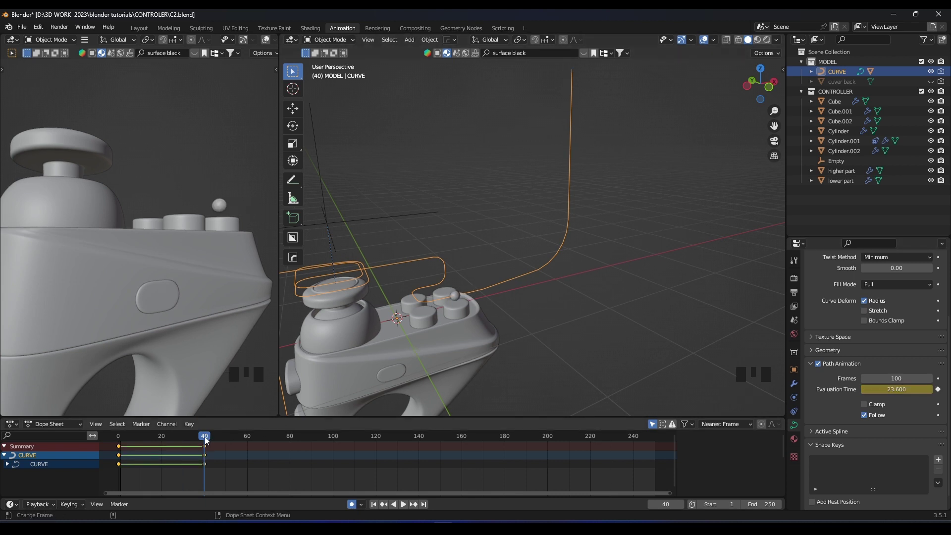
left_click_drag(206, 440, 247, 440)
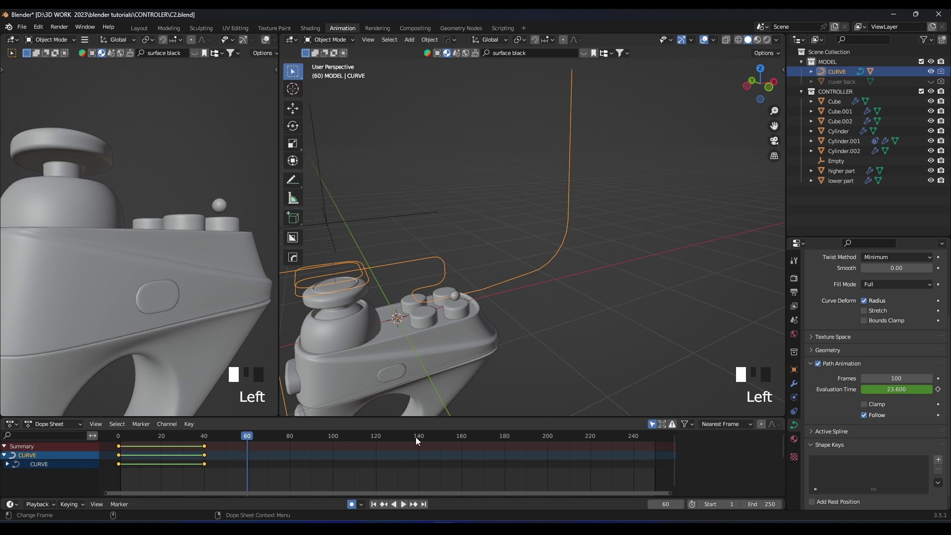
left_click_drag(897, 389, 898, 388)
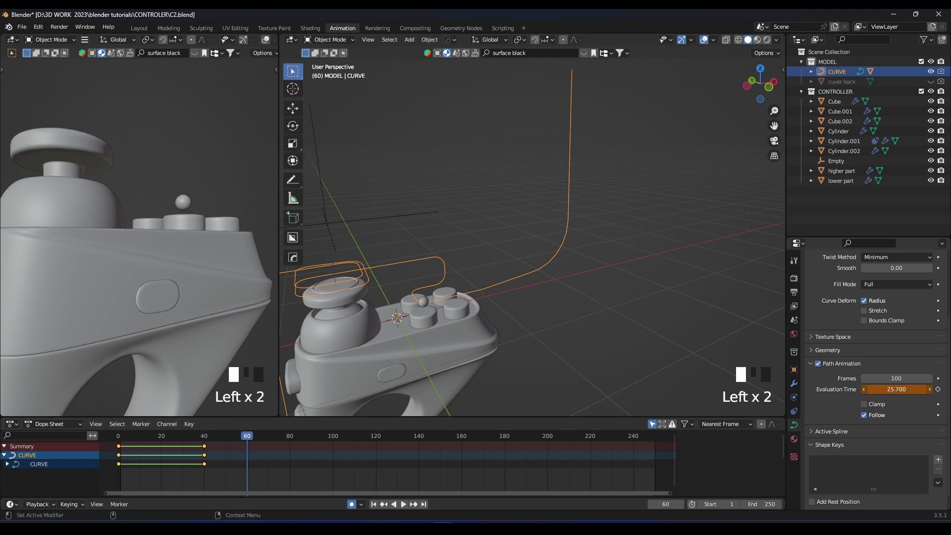
left_click(938, 389)
Keyframe the Evaluation Time of CURVE at 27.6 on frame 80 and at 29.9 on frame 100
left_click(289, 437)
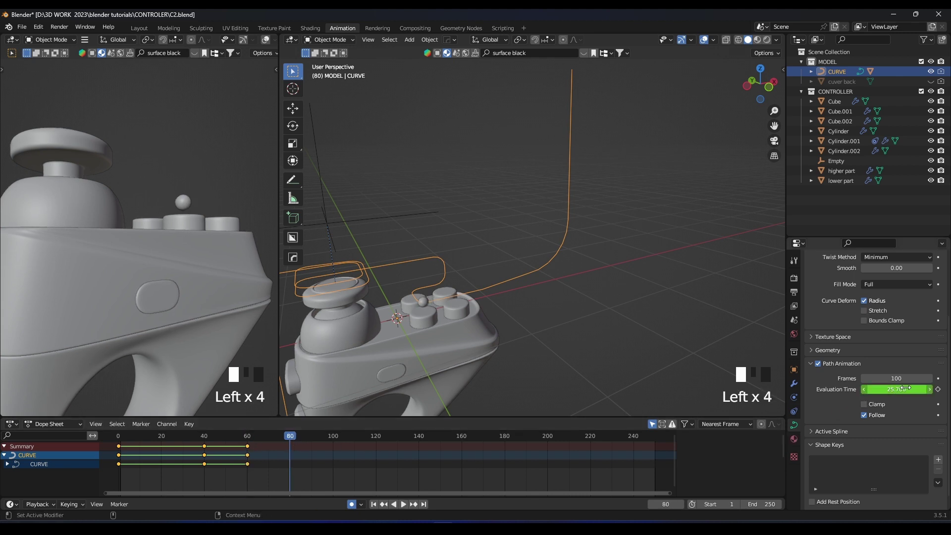
left_click_drag(896, 388, 900, 388)
left_click(938, 389)
scroll(450, 341, "up", 2)
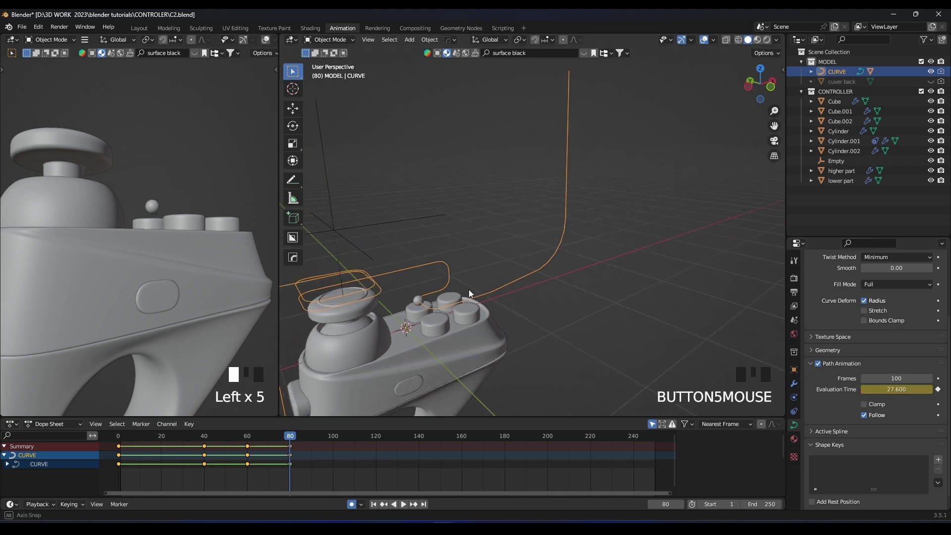
left_click(331, 436)
scroll(495, 298, "down", 1)
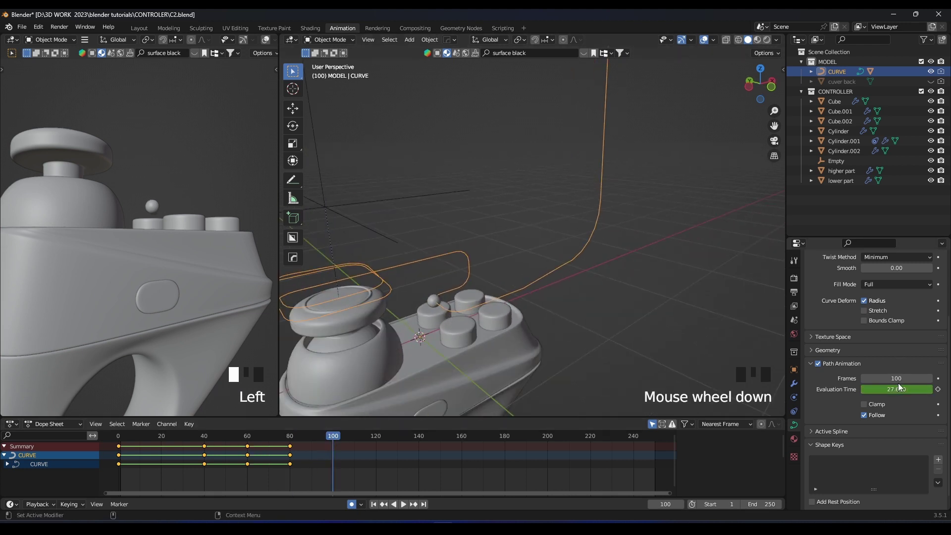
left_click_drag(896, 389, 901, 389)
left_click(937, 389)
Move the control points of CURVE's vertical bend about 0.1 m along X to center it over the button, and save the file
middle_click_drag(644, 347, 557, 327)
key("KP_1")
key("KP_3")
key("KP_Decimal")
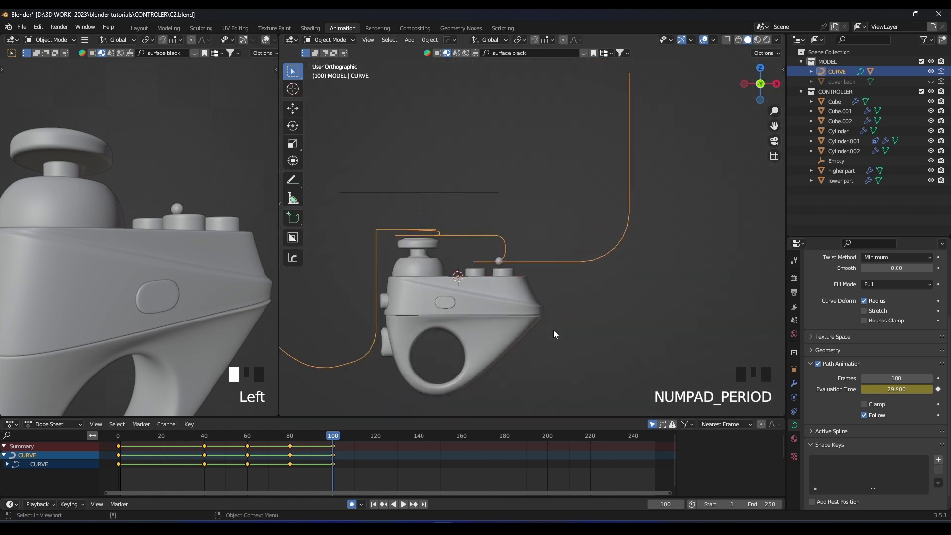
scroll(657, 262, "up", 6)
scroll(521, 223, "up", 3)
key("Tab")
scroll(536, 249, "down", 1)
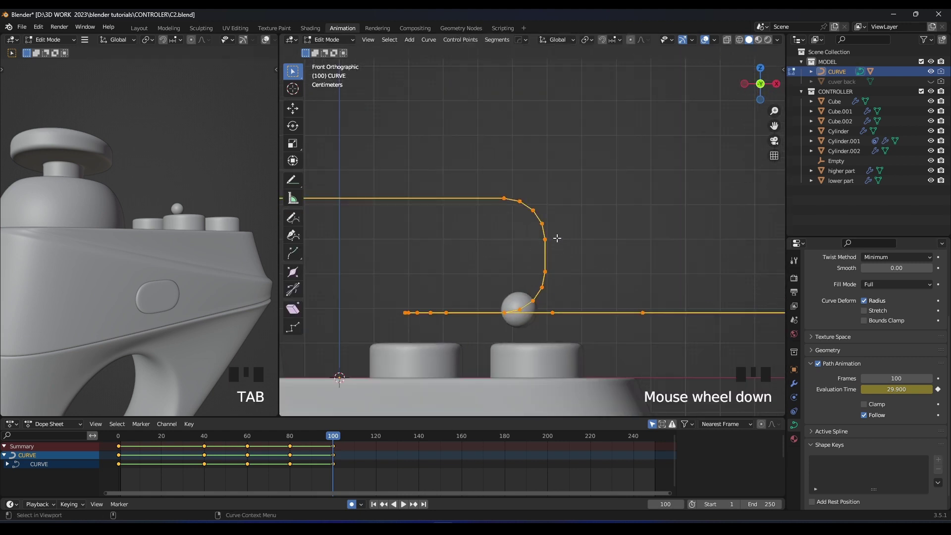
left_click(513, 198)
middle_click_drag(550, 282, 525, 321)
left_click(505, 354, "ctrl")
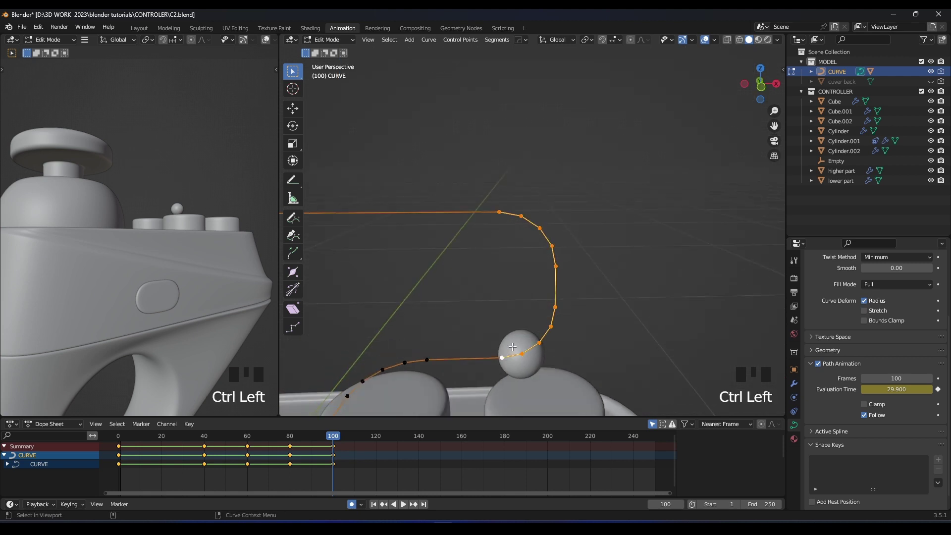
key("KP_1")
key("g")
key("x")
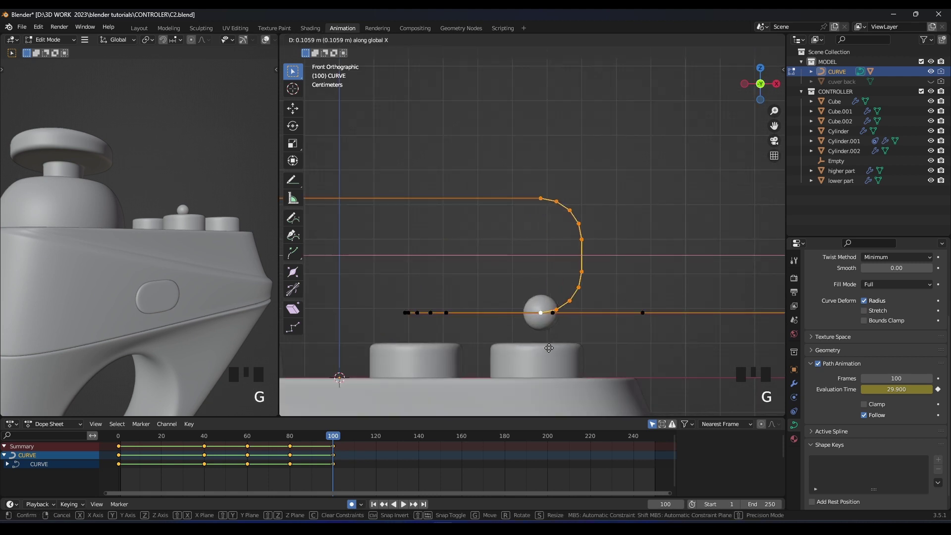
left_click(541, 347)
key("Tab")
scroll(607, 299, "down", 3)
middle_click_drag(542, 266, 574, 239)
key("ctrl+s")
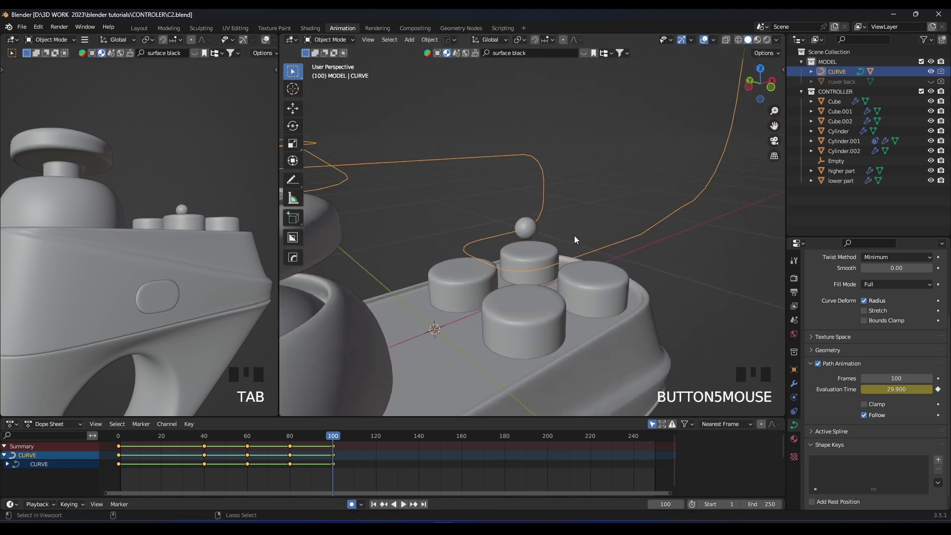
Play the animation from frame 0 and revisit the area of frame 40 to check the sphere's movement over the buttons
left_click_drag(332, 438, 118, 438)
scroll(651, 189, "down", 5)
key("space")
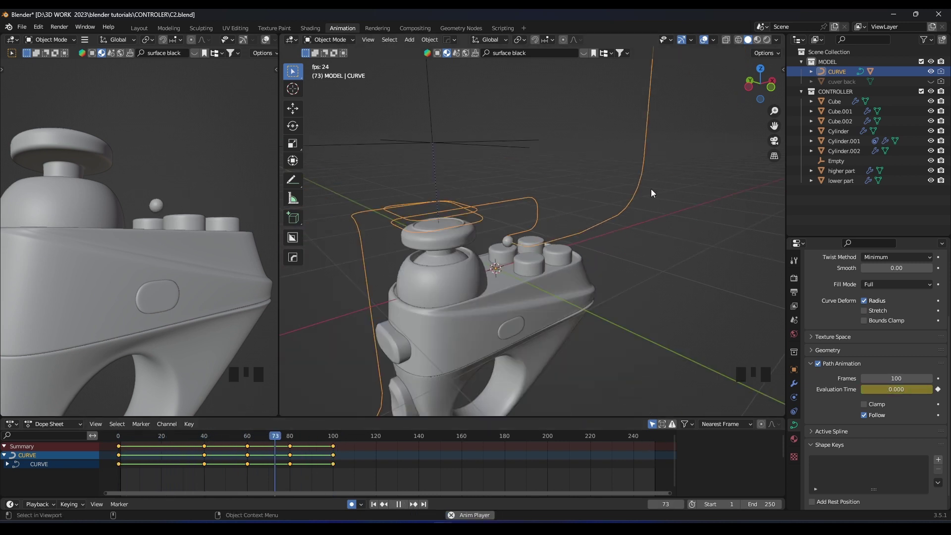
key("space")
scroll(539, 280, "up", 4)
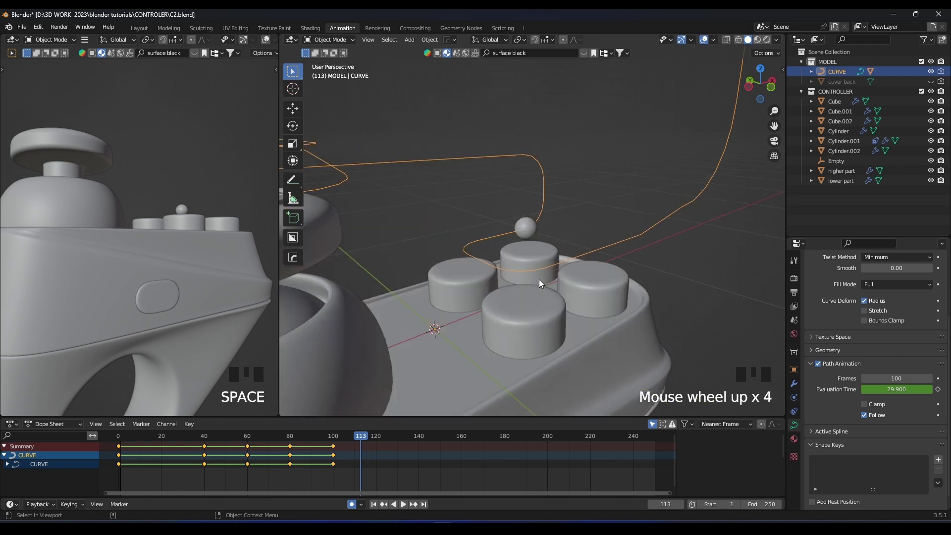
left_click(204, 434)
left_click(204, 434)
left_click(204, 434)
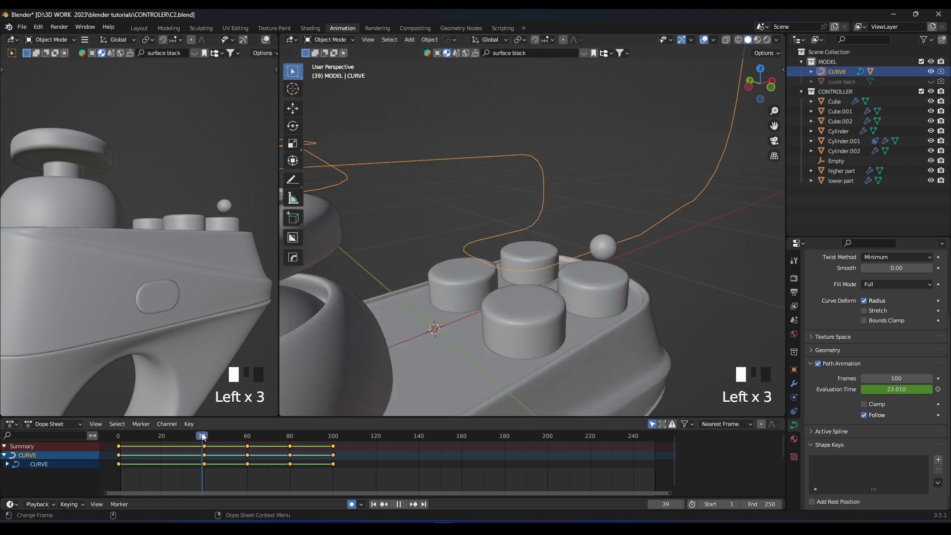
Set CURVE's Evaluation Time keyframe at frame 40 to 23.3 to position the sphere over the first button
middle_click_drag(601, 256, 549, 251)
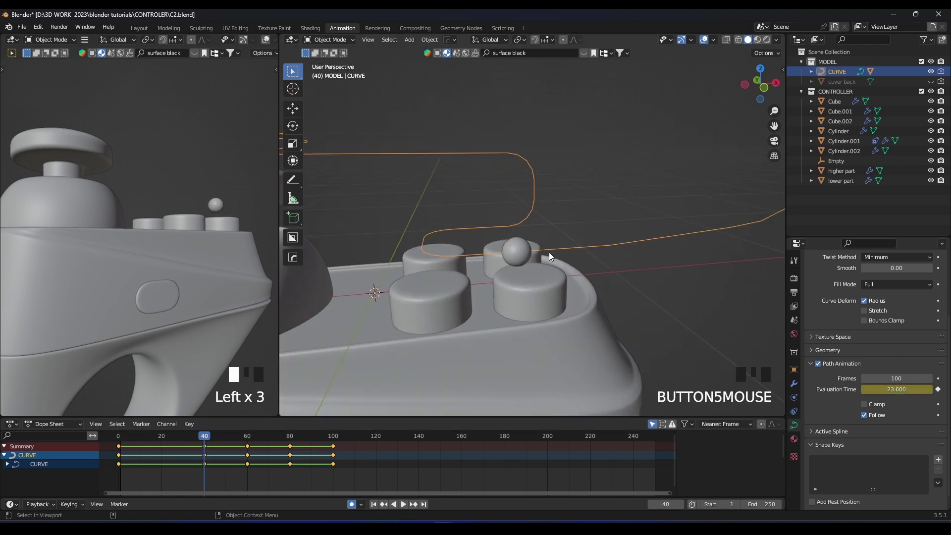
left_click_drag(897, 390, 895, 390)
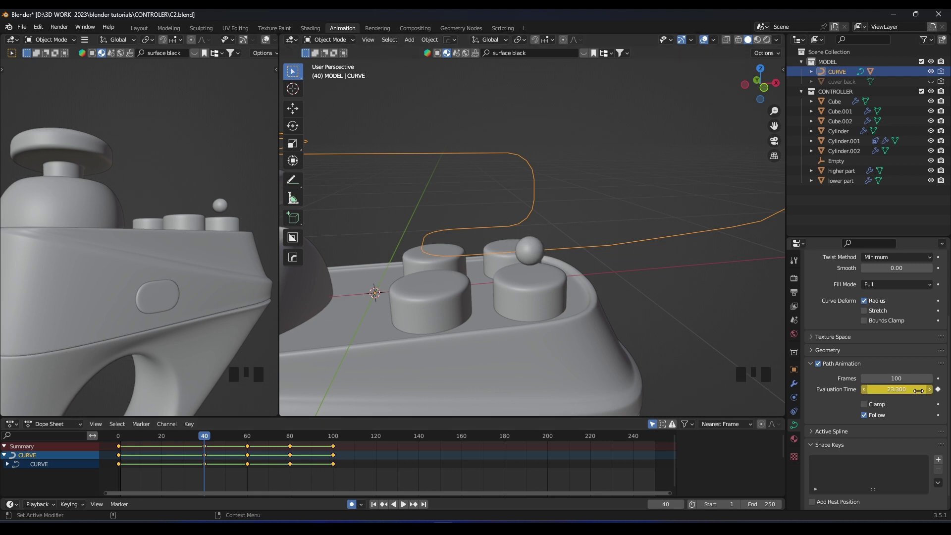
left_click(534, 244)
left_click(524, 253)
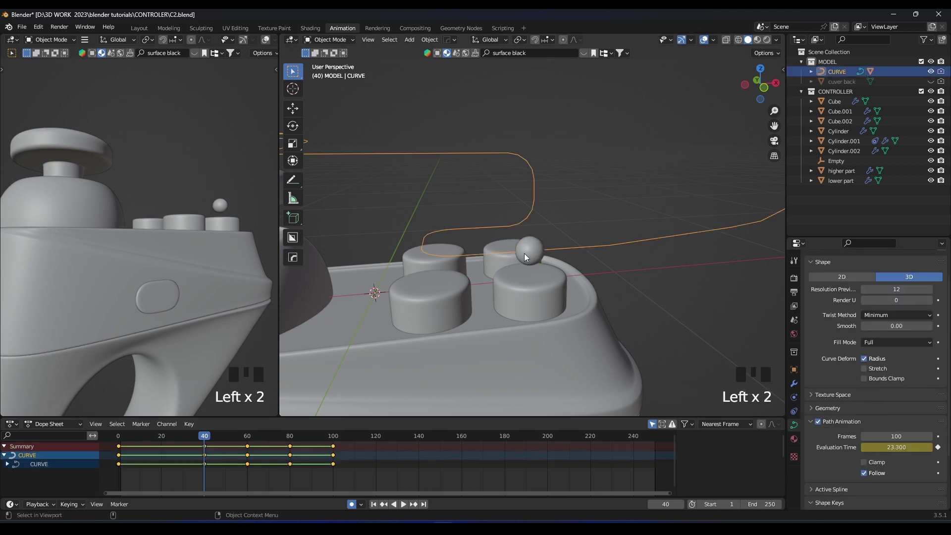
left_click(541, 248)
left_click(534, 249)
left_click(519, 255)
left_click(524, 253)
Enlarge the Dope Sheet area and duplicate CURVE's frame 40 keyframe to frame 45
scroll(335, 455, "up", 3)
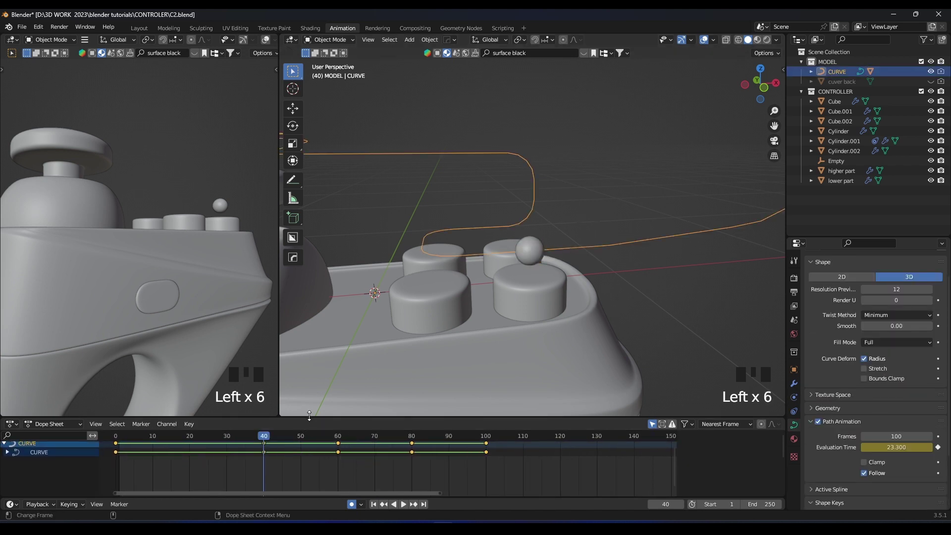
left_click_drag(309, 416, 309, 358)
left_click(272, 395)
key("shift+d")
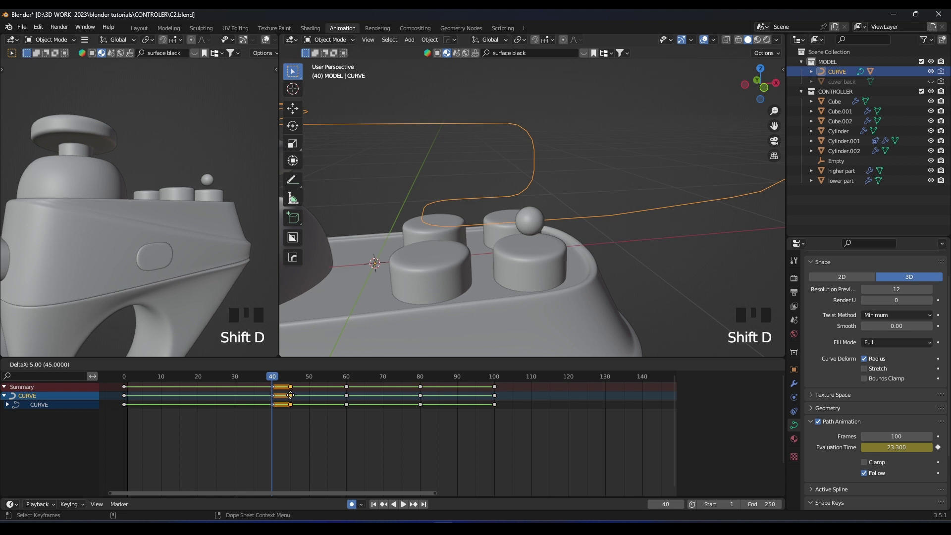
left_click(290, 394)
left_click(310, 388)
Set CURVE's Evaluation Time keyframe at frame 60 to 25.4 and duplicate it to frame 65
left_click(348, 377)
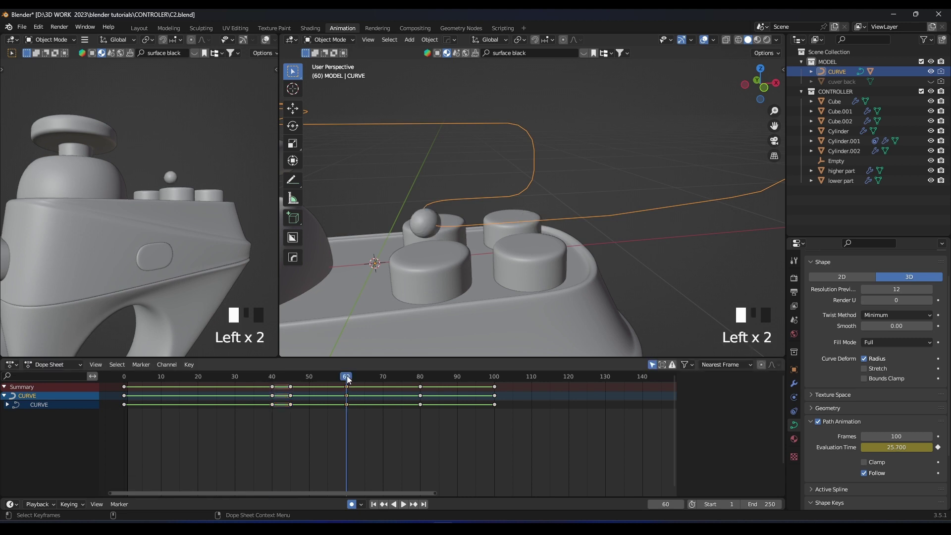
left_click(347, 377)
middle_click_drag(452, 269, 491, 272)
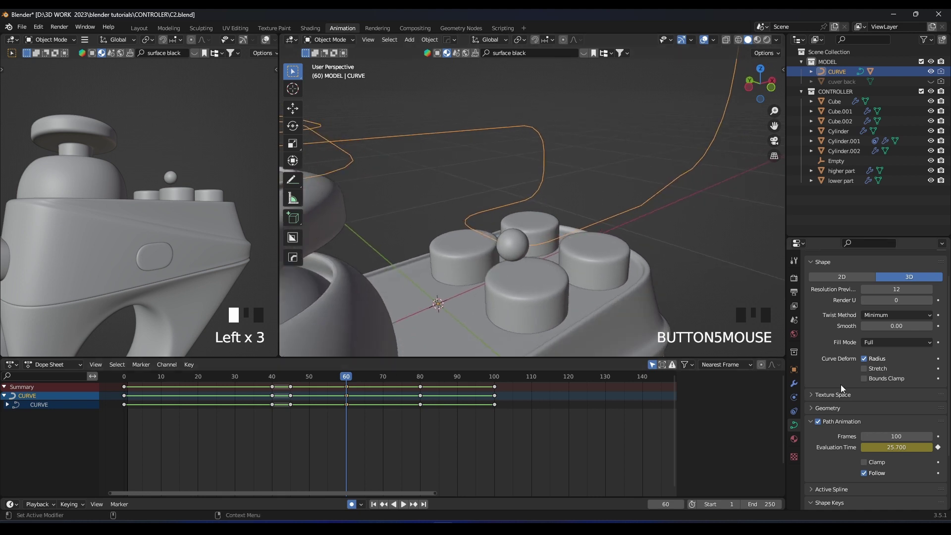
left_click_drag(916, 448, 902, 448)
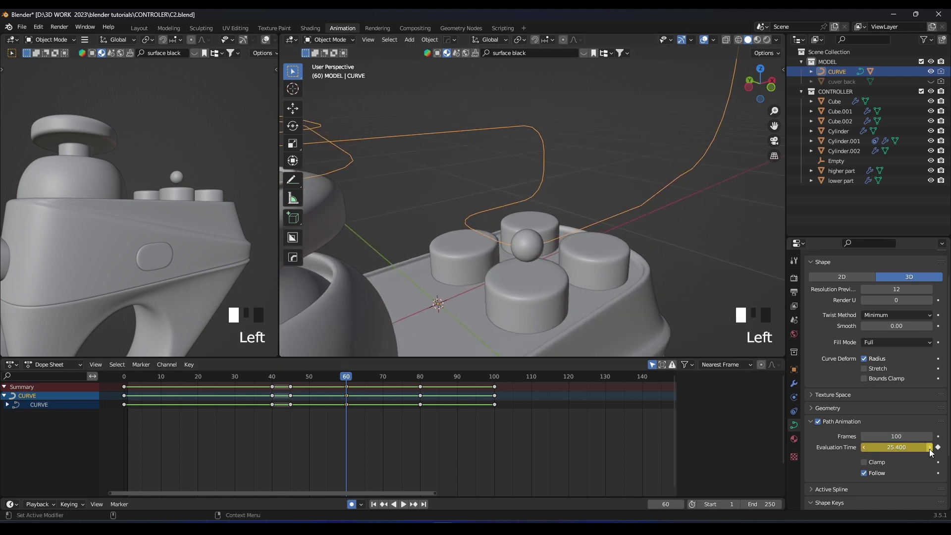
left_click(349, 403)
key("shift+d")
left_click(367, 399)
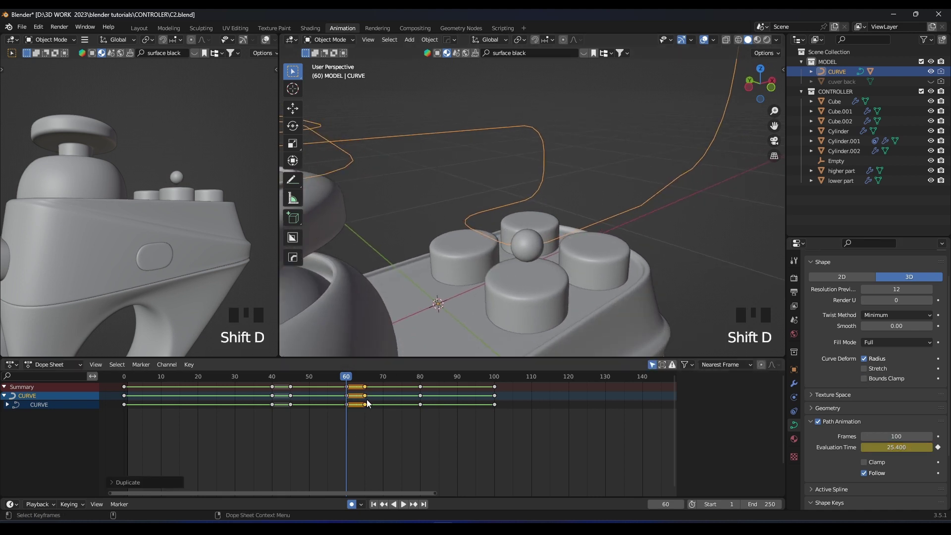
key("space")
Set CURVE's Evaluation Time keyframe at frame 80 to 27.3 and duplicate it to frame 85
left_click(418, 377)
left_click(420, 376)
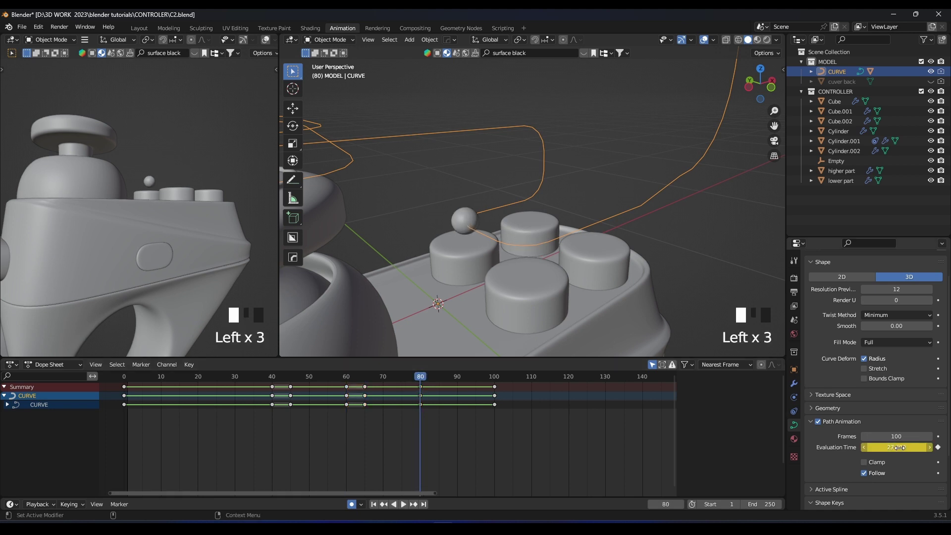
left_click_drag(915, 449, 900, 448)
key("shift+d")
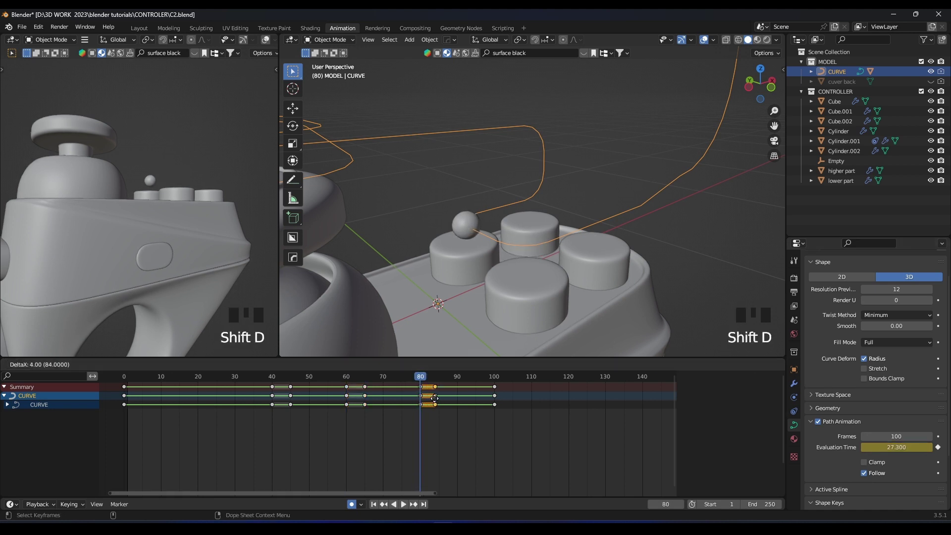
left_click(439, 398)
Check the sphere over the last button at frame 100 and duplicate that keyframe of CURVE to frame 105
left_click(494, 377)
middle_click_drag(535, 276, 535, 332)
left_click_drag(917, 447, 916, 446)
left_click(494, 395)
key("shift+d")
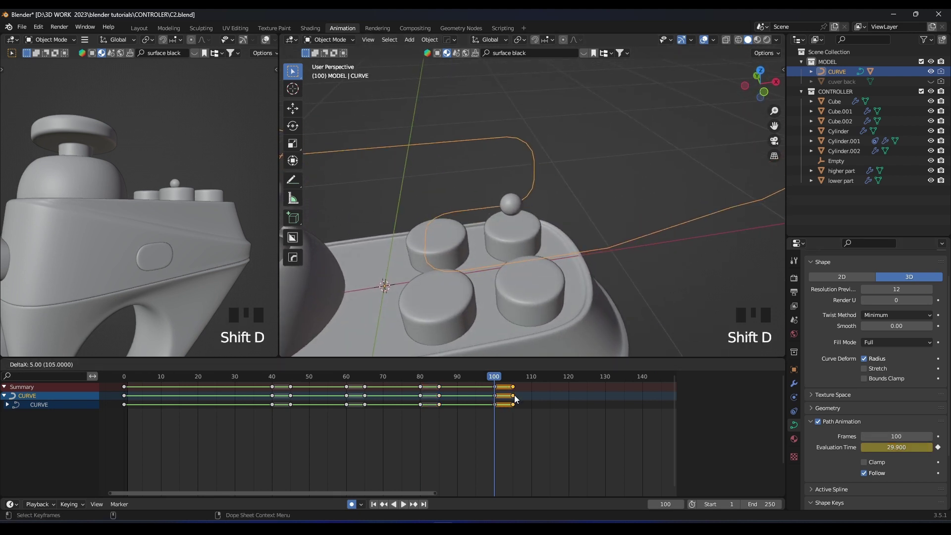
left_click(514, 395)
Save the file and play the animation from frame 0 to check the sphere's pauses over the buttons
left_click(124, 377)
scroll(418, 251, "down", 4)
mouse_move(623, 194)
middle_mouse_down()
mouse_move(652, 173)
mouse_move(622, 196)
middle_mouse_up()
scroll(651, 174, "down", 2)
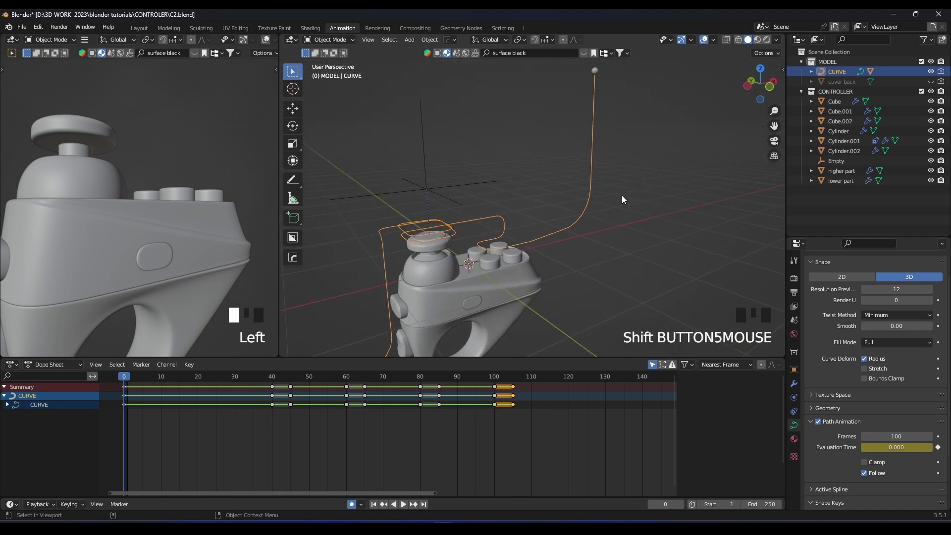
key("ctrl+s")
key("space")
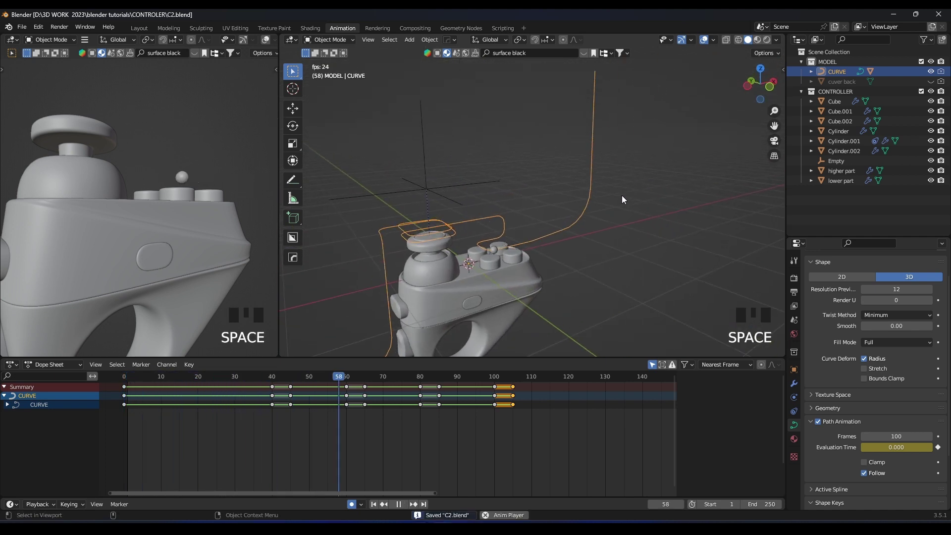
key("space")
scroll(503, 239, "up", 3)
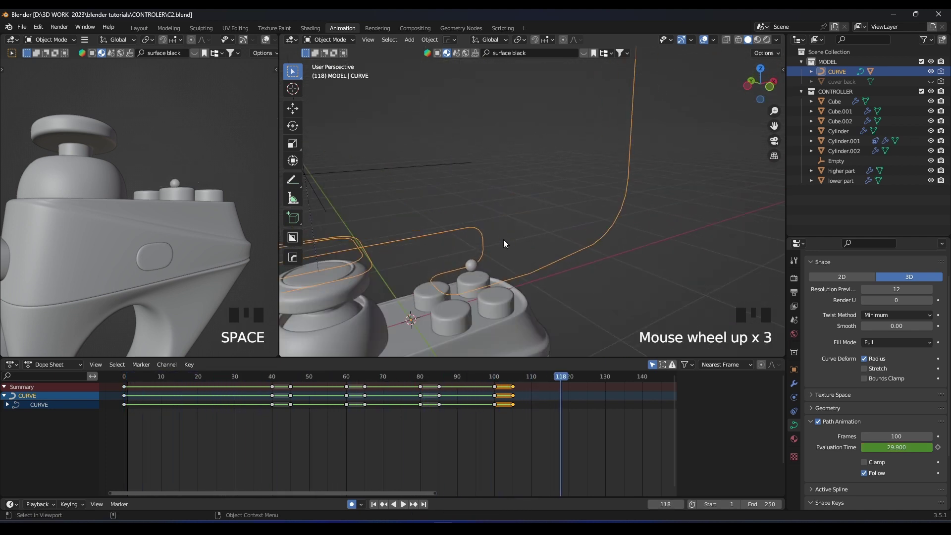
scroll(503, 239, "up", 1)
mouse_move(473, 273)
middle_mouse_down("shift")
mouse_move(500, 254)
mouse_move(478, 254)
middle_mouse_up("shift")
scroll(500, 253, "down", 2)
key("ctrl+s")
Keyframe CURVE's Evaluation Time at 37.9 on frame 130 and duplicate the keyframe to frame 135
scroll(558, 403, "down", 7)
scroll(558, 403, "up", 3)
middle_click_drag(542, 404, 399, 413)
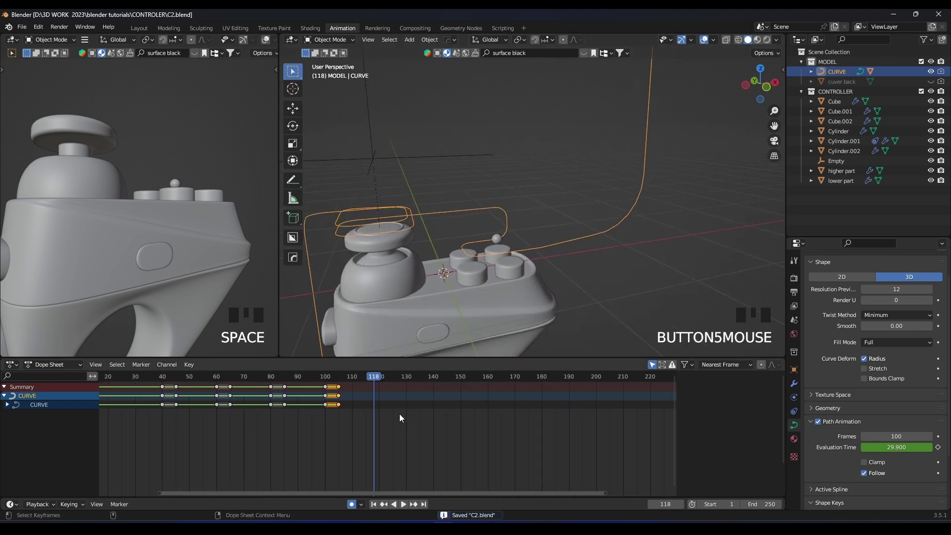
left_click_drag(376, 378, 406, 376)
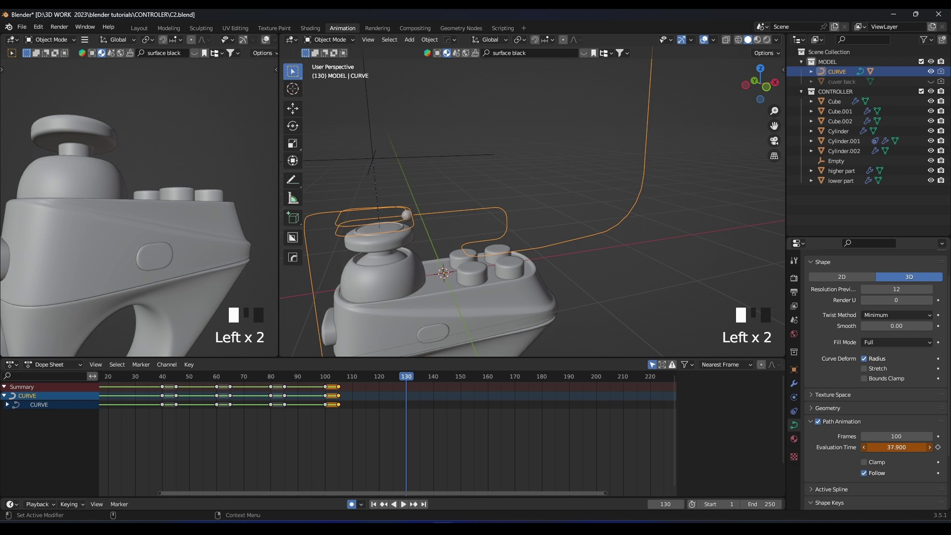
left_click_drag(897, 447, 897, 447)
scroll(444, 435, "up", 6)
left_click(418, 391)
key("shift+d")
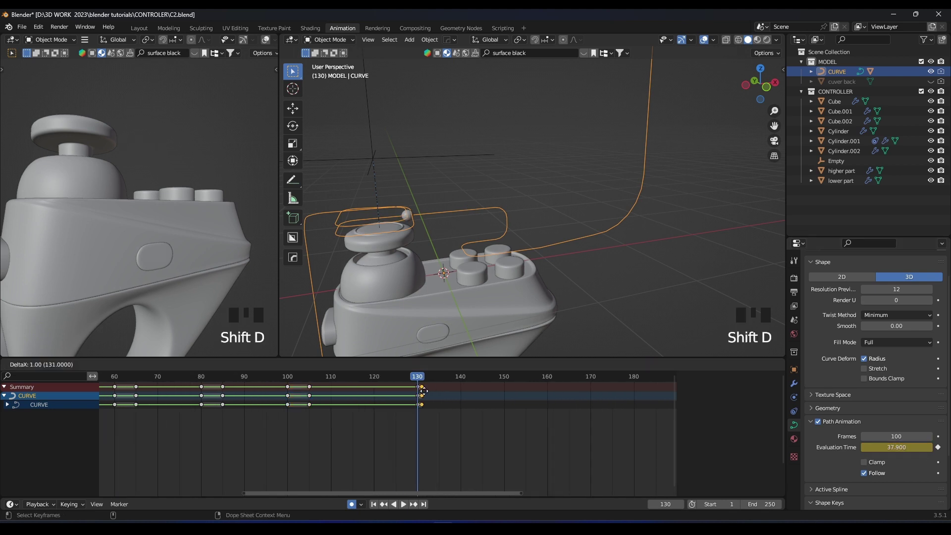
left_click(445, 391)
Keyframe CURVE's Evaluation Time at 49.4 on frame 160 so the sphere circles the joystick
left_click_drag(460, 376, 549, 379)
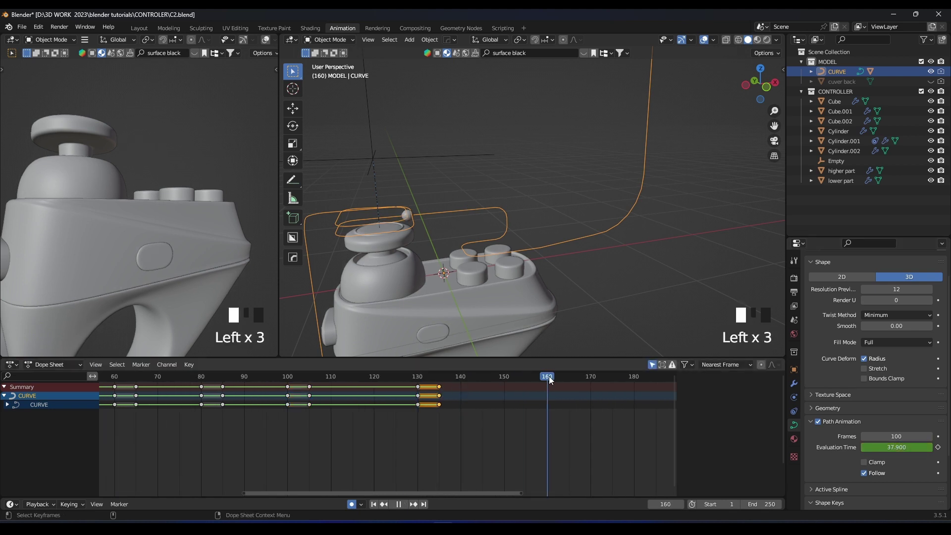
scroll(460, 248, "down", 1)
middle_click_drag(552, 297, 571, 307)
left_click_drag(897, 447, 899, 447)
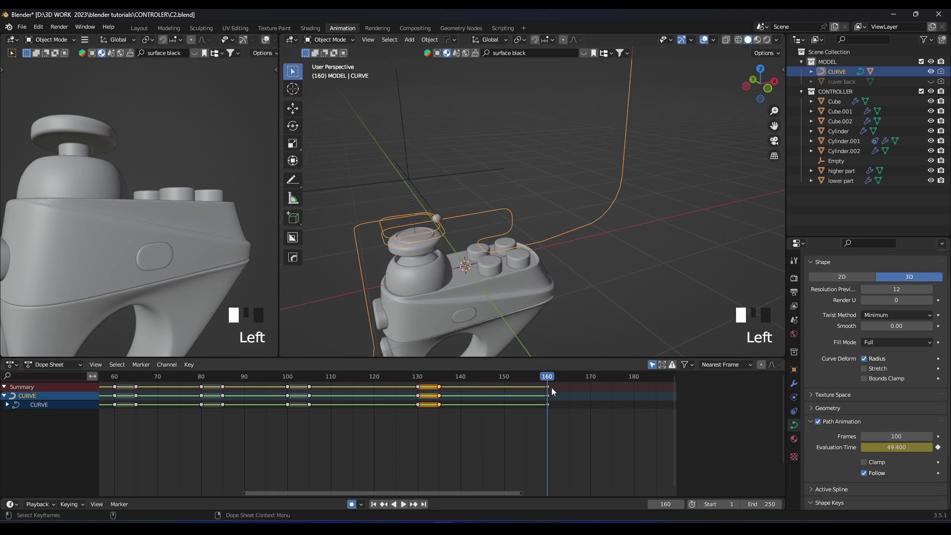
Play the animation from just before frame 130 to check the sphere's loop around the joystick
left_click(404, 376)
key("space")
left_click(404, 373)
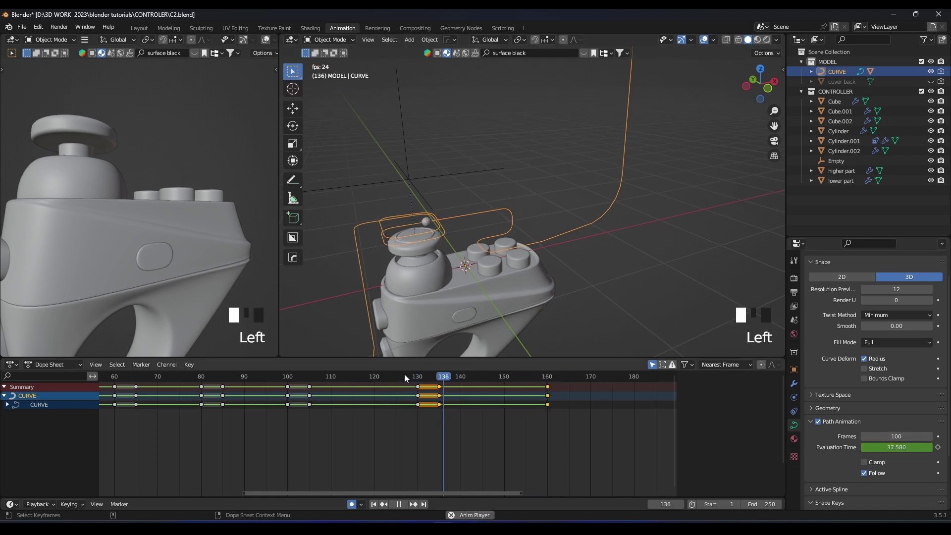
left_click(404, 374)
key("space")
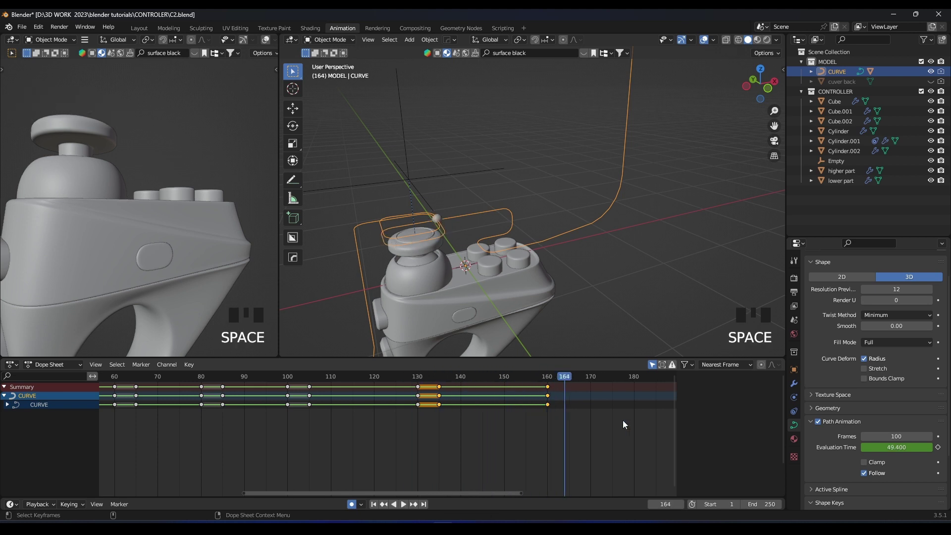
Keyframe CURVE's Evaluation Time at 63.4 on frame 180 and preview the motion
middle_click_drag(622, 420, 511, 396)
left_click(454, 378)
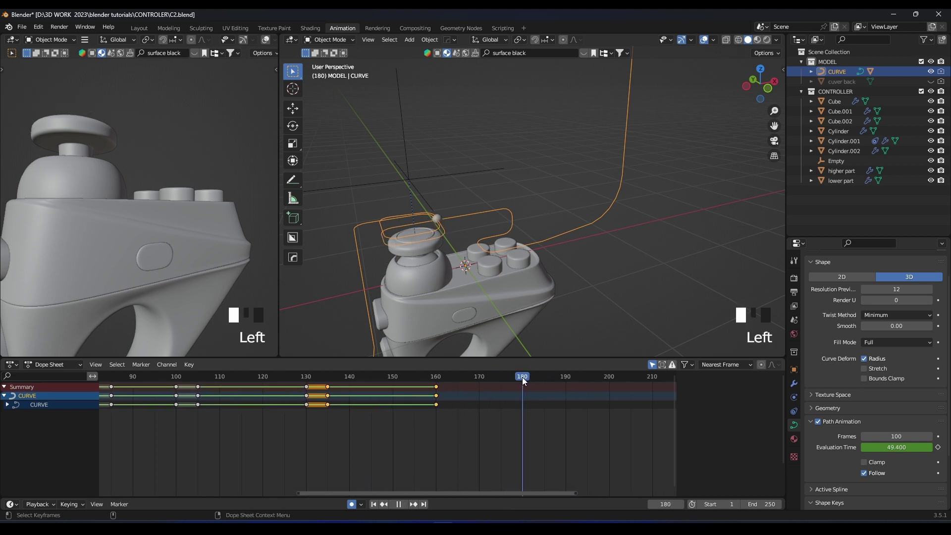
left_click_drag(871, 444, 895, 447)
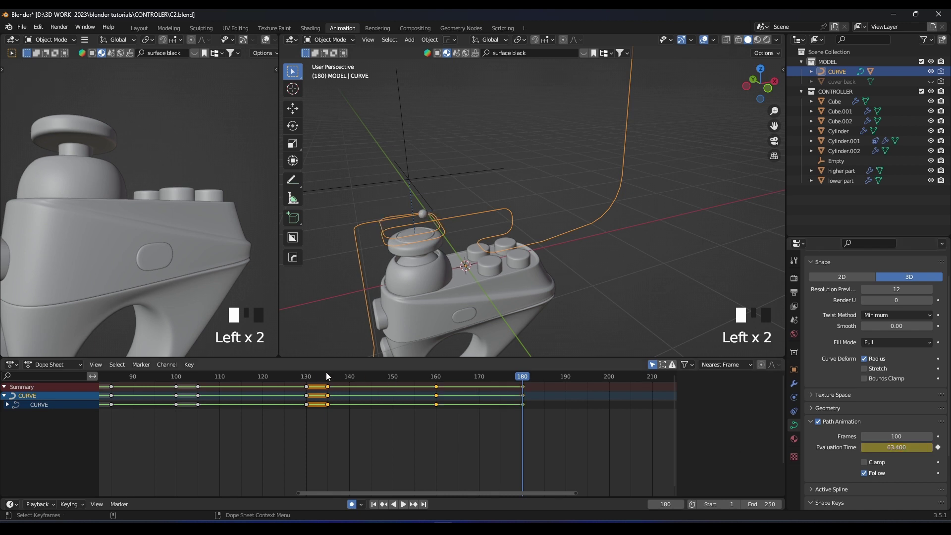
key("space")
key("space")
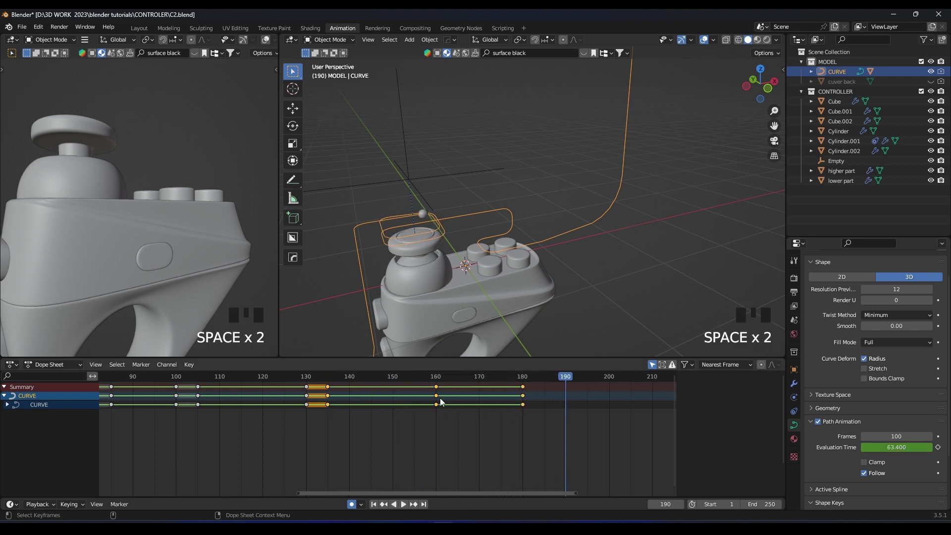
Duplicate CURVE's frame 160 keyframe to frame 163
left_click(437, 394)
scroll(438, 394, "up", 4)
left_click(455, 394)
key("shift+d")
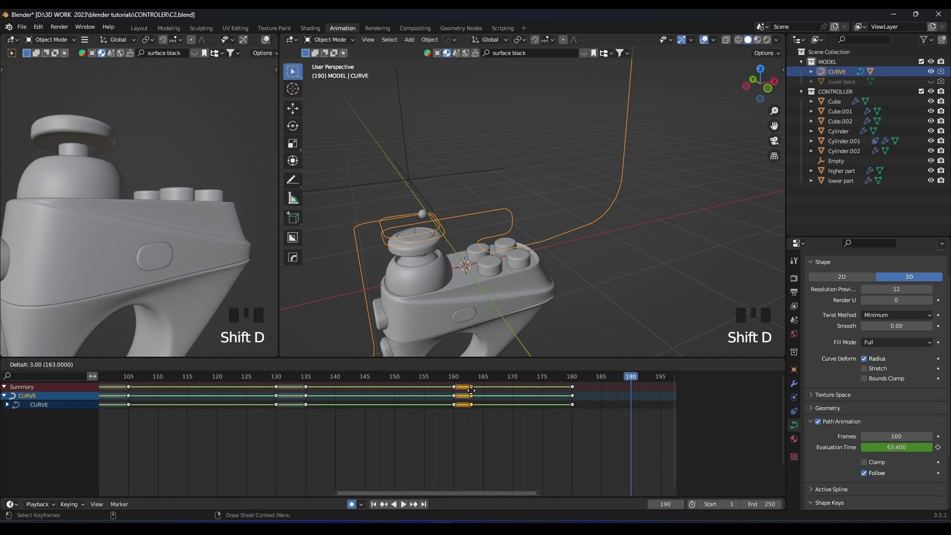
left_click(471, 390)
Play the animation from around frame 140 to check the sphere's pause at frame 160
left_click(445, 375)
key("space")
left_click(330, 379)
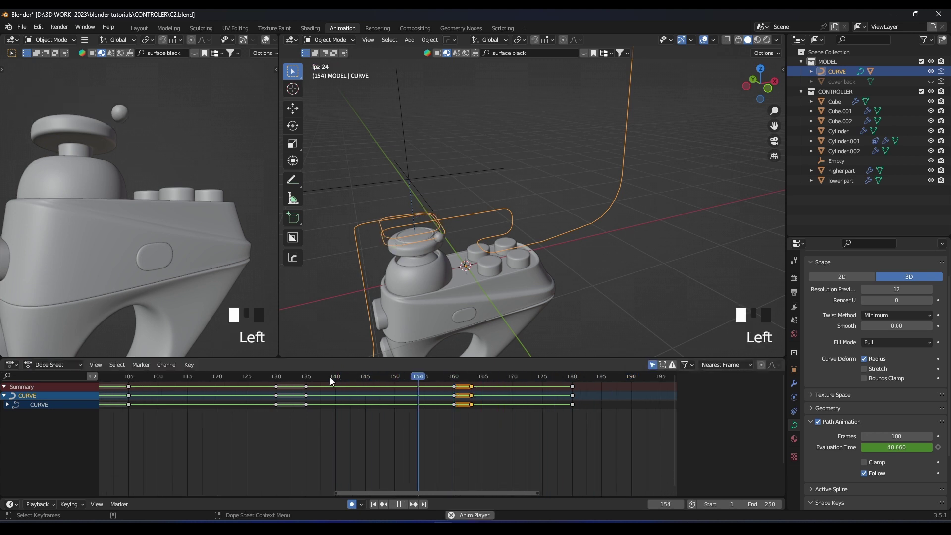
key("space")
key("KP_0")
Duplicate CURVE's frame 180 keyframe to frame 185 and move the frame 163 keyframe to frame 165
scroll(349, 407, "down", 4)
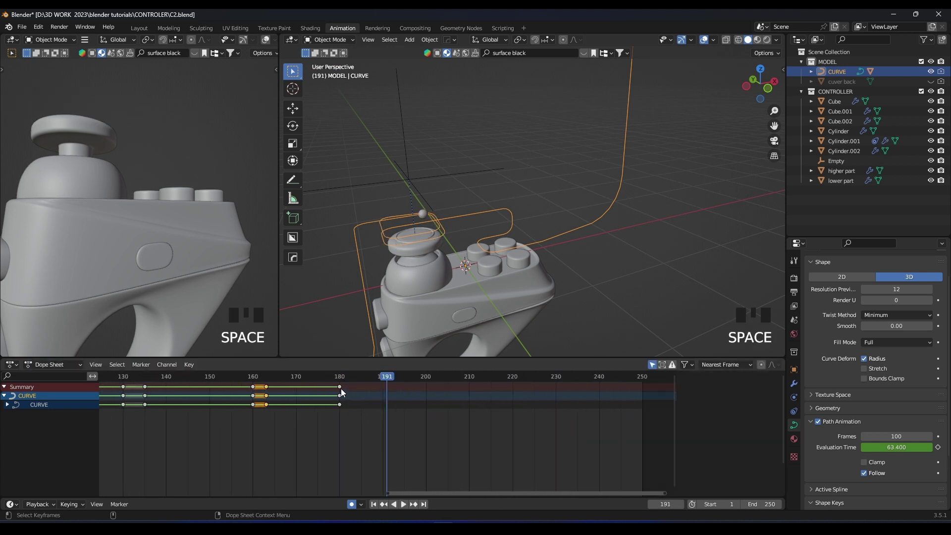
left_click(341, 391)
key("shift+d")
left_click(362, 389)
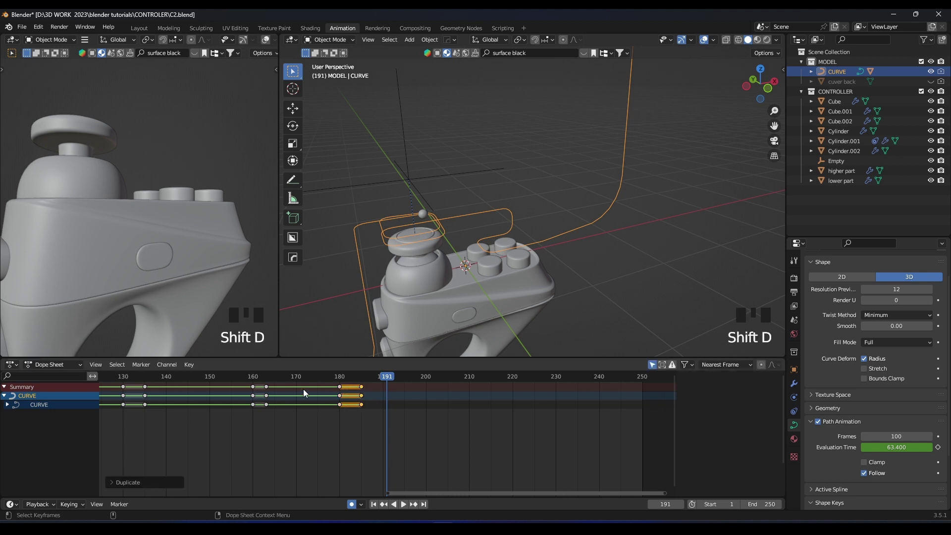
left_click(266, 391)
key("g")
left_click(275, 390)
Save the file and keyframe CURVE's Evaluation Time at 74.2 on frame 220, bringing the sphere to the side button
left_click(367, 377)
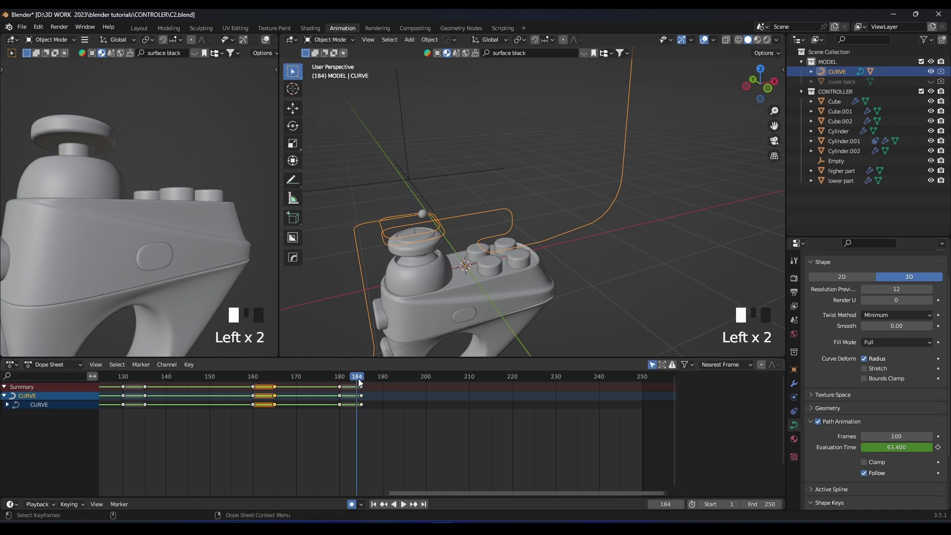
left_click(367, 378)
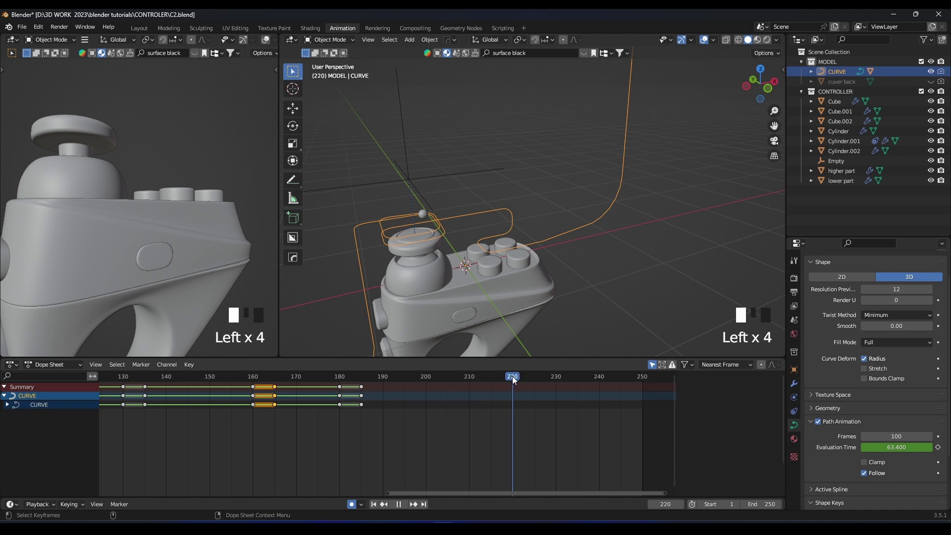
scroll(440, 257, "down", 2)
middle_click_drag(441, 257, 464, 237)
key("ctrl+s")
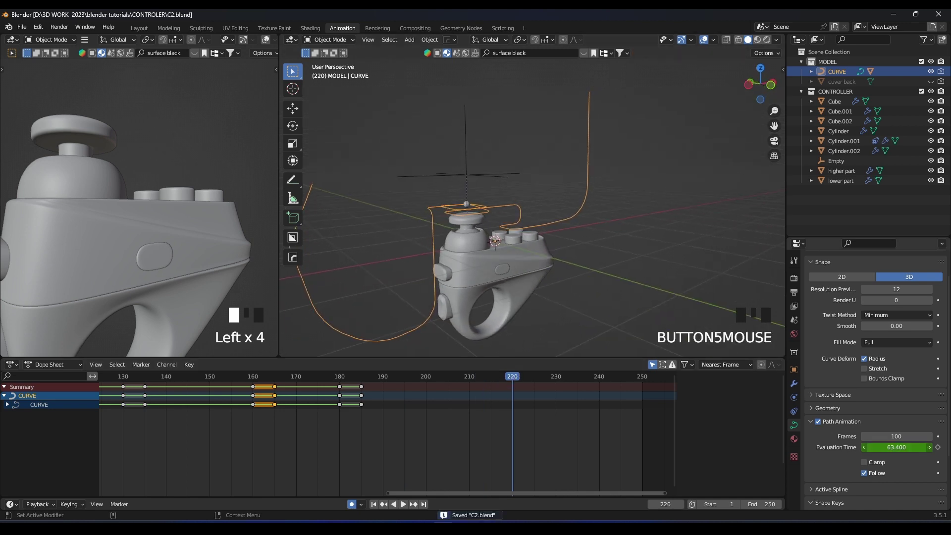
left_click_drag(897, 447, 931, 447)
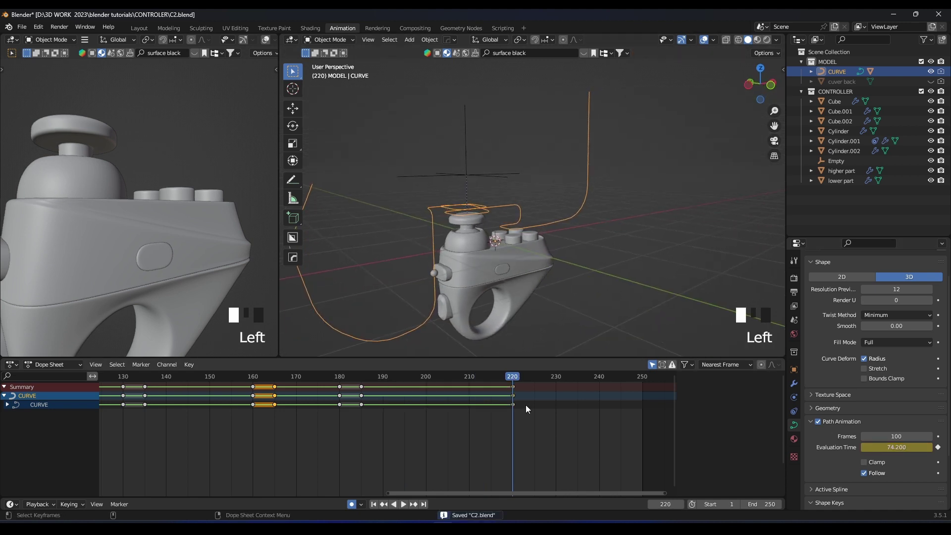
Duplicate CURVE's frame 220 keyframe to frame 225
scroll(525, 405, "up", 5)
middle_click_drag(478, 412, 427, 415)
scroll(427, 415, "up", 3)
left_click(474, 390)
key("shift+d")
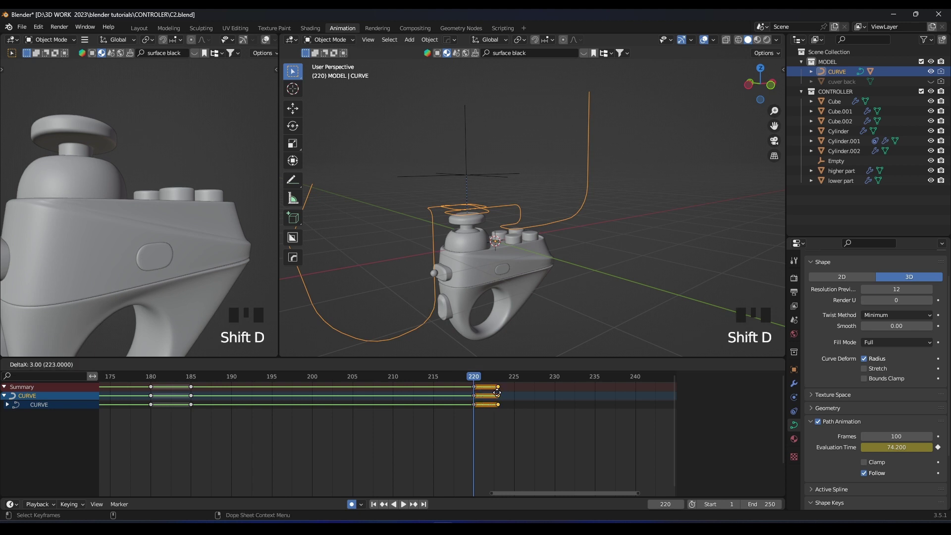
left_click(498, 393)
scroll(475, 401, "down", 4)
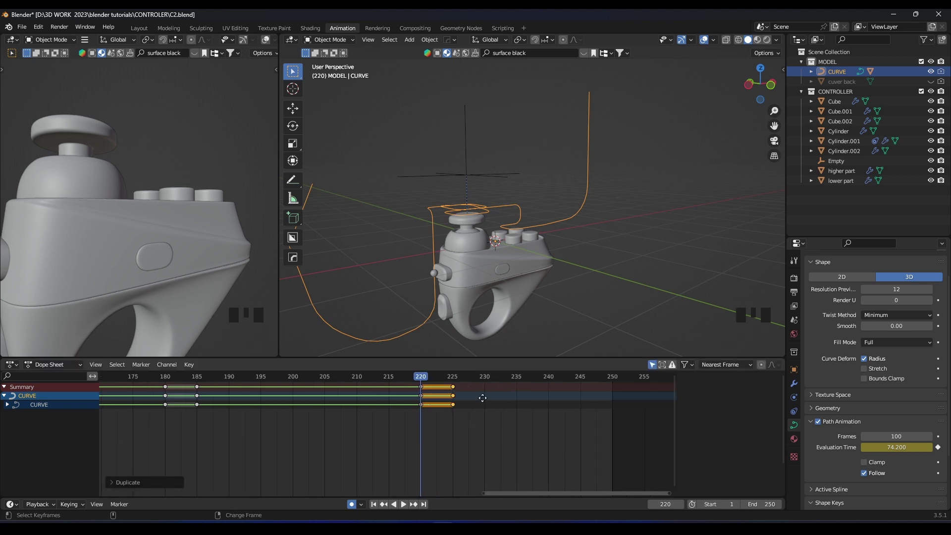
Save the file and play the animation from around frame 170 to check the sphere's approach to the side button
key("ctrl+s")
left_click_drag(377, 380, 156, 375)
key("space")
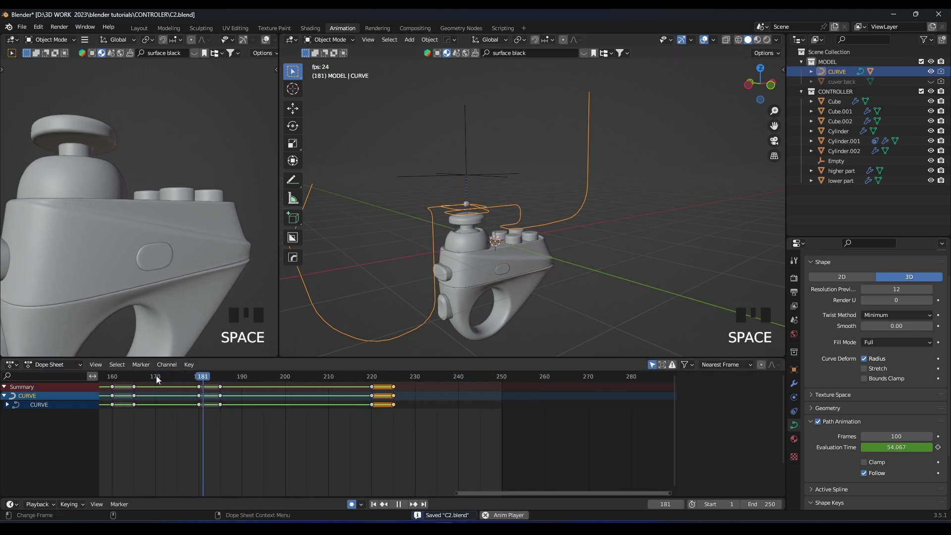
key("space")
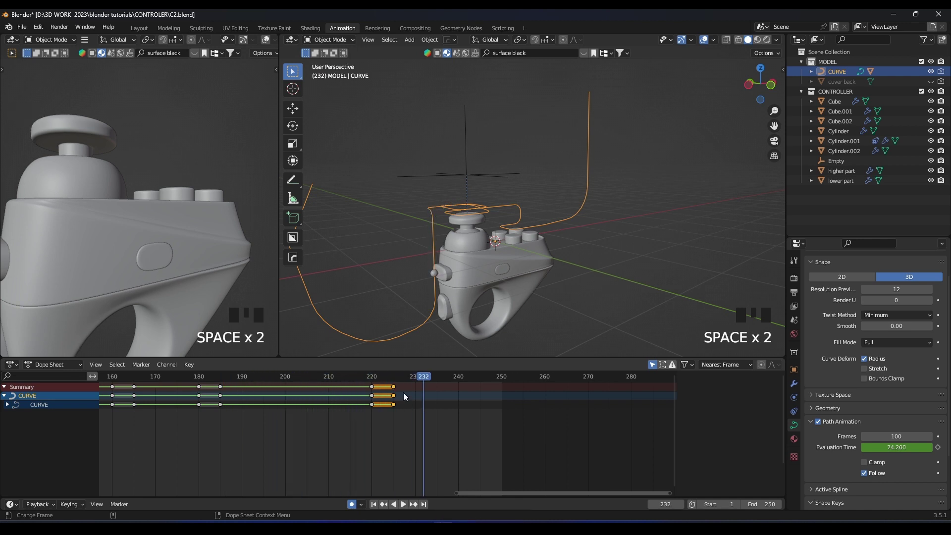
Move CURVE's keyframe pair at frames 220 and 225 to frames 210 and 215
left_click_drag(414, 424, 358, 380)
key("g")
left_click(327, 389)
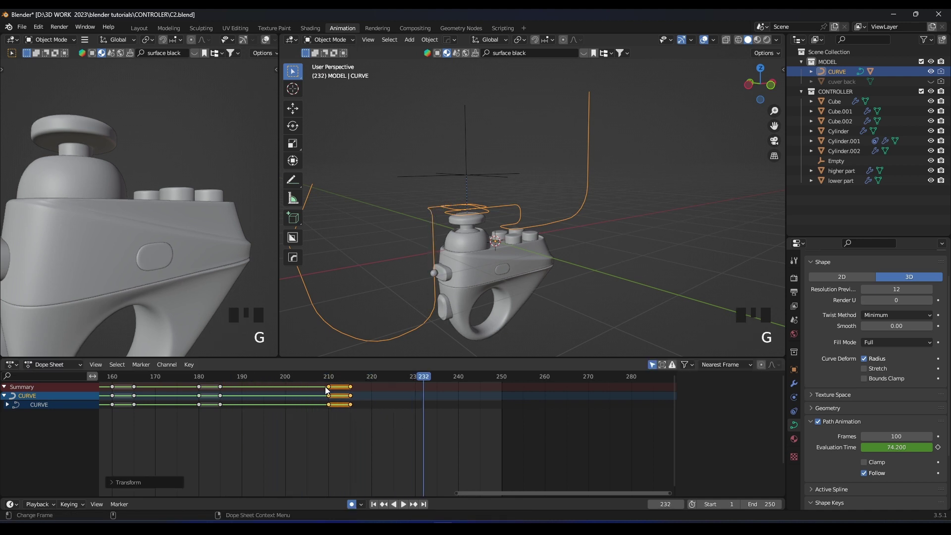
Play the animation twice from around frame 185 to check the sphere's timing down to the side button
left_click(225, 379)
key("space")
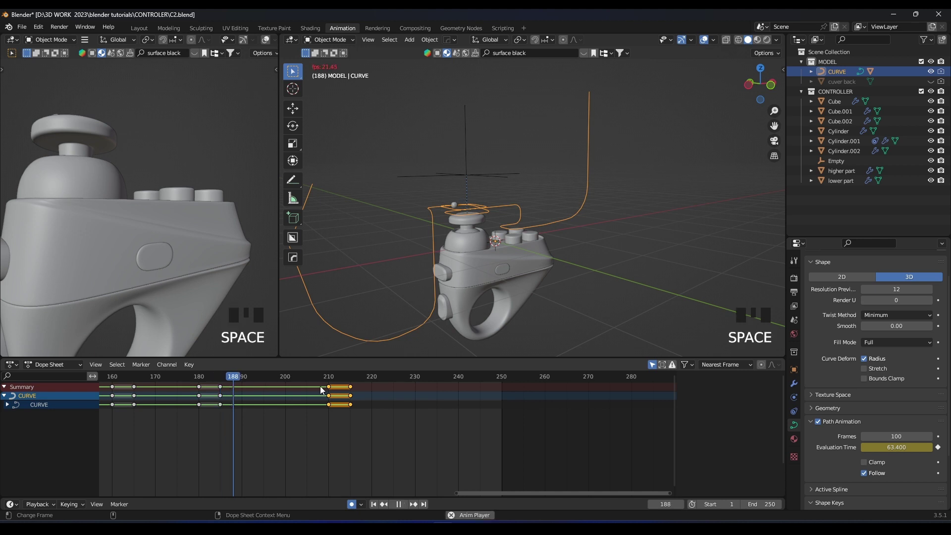
key("space")
left_click(216, 375)
key("space")
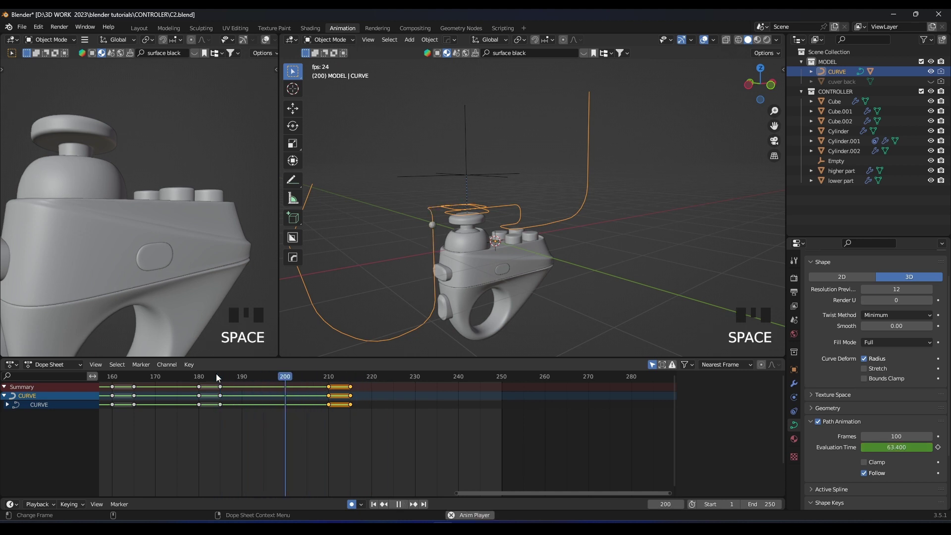
key("space")
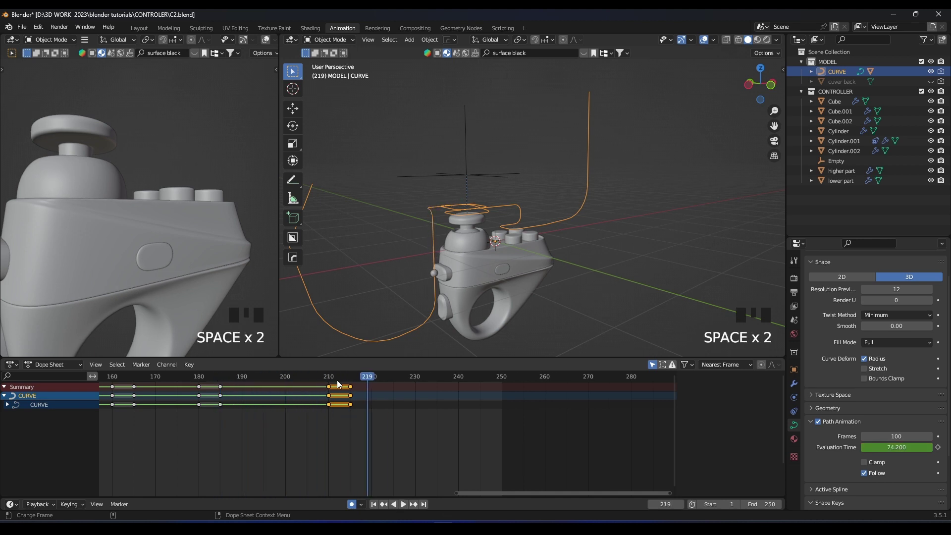
Save the file and keyframe CURVE's Evaluation Time at 77.3 on frame 240, bringing the sphere to the lower side button
scroll(337, 380, "down", 1)
key("ctrl+s")
middle_click_drag(437, 301, 444, 276)
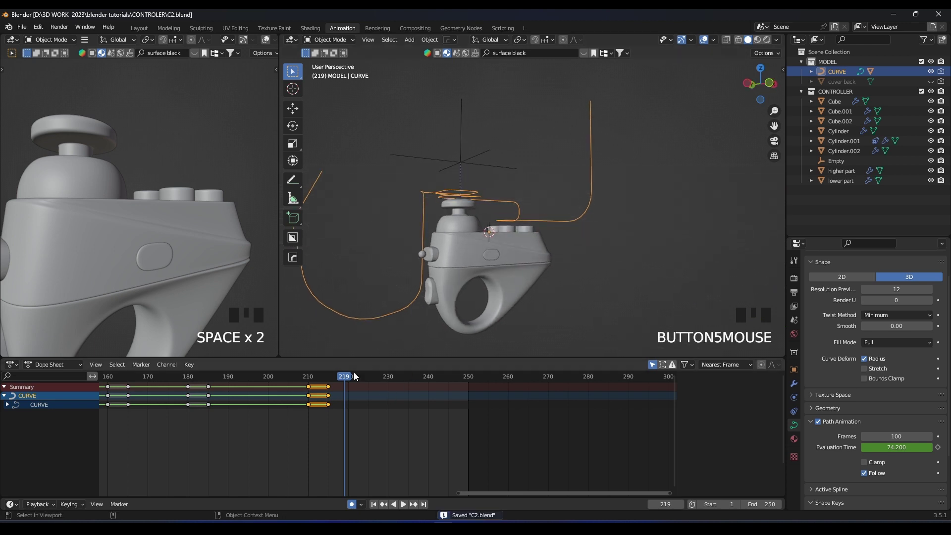
left_click_drag(363, 375, 428, 373)
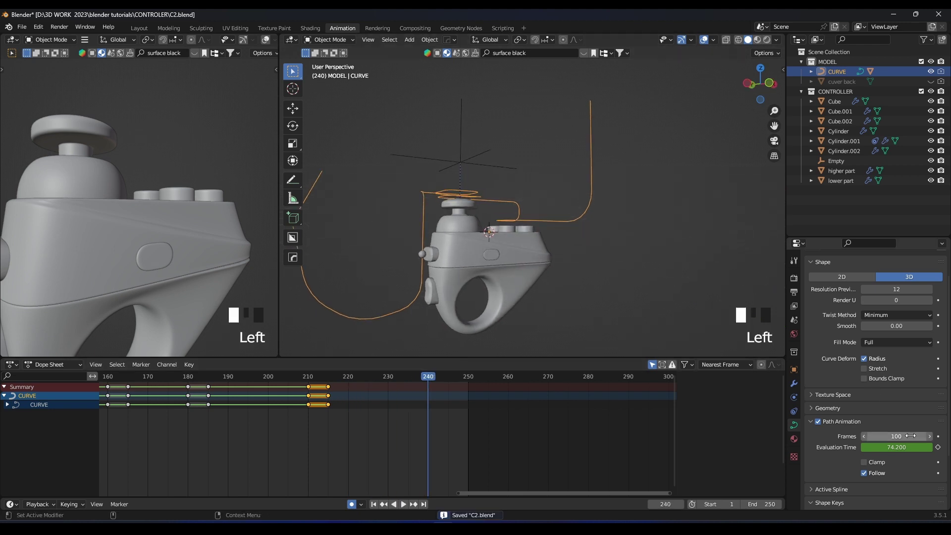
left_click_drag(896, 447, 898, 447)
Duplicate CURVE's frame 240 keyframe to frame 245
left_click(428, 398)
key("shift+d")
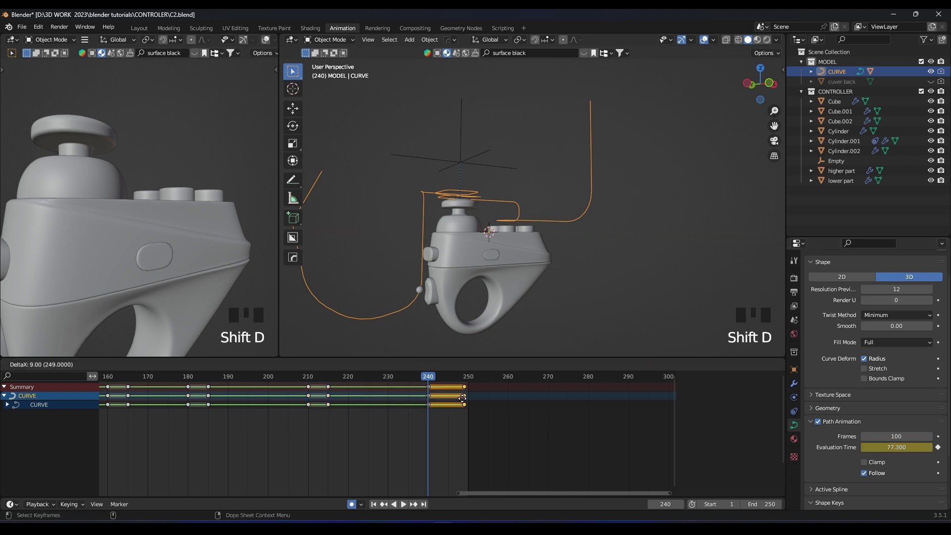
left_click(449, 397)
Save the file and set the scene's end frame to 300
middle_click_drag(471, 397, 437, 397)
key("ctrl+s")
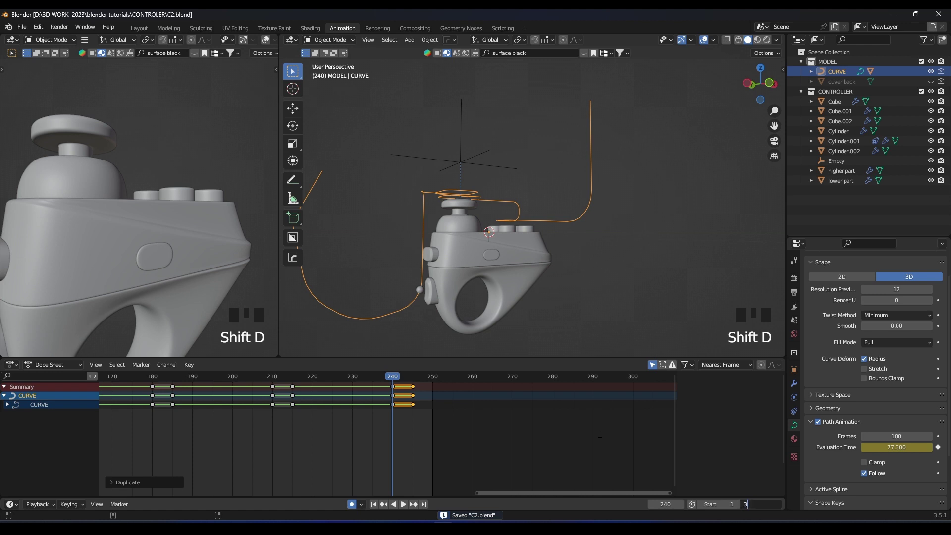
type("00")
key("Return")
scroll(539, 399, "down", 2)
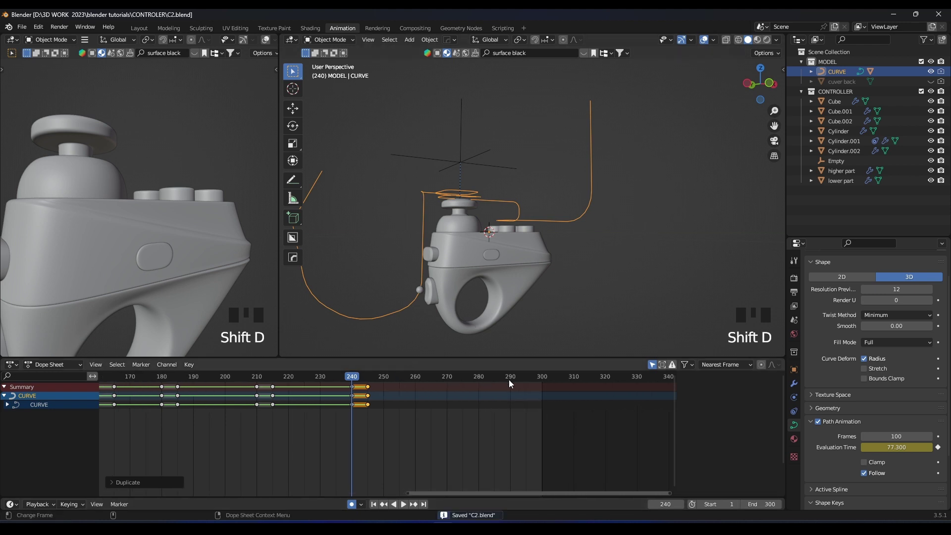
Keyframe CURVE's Evaluation Time at 92.1 on frame 300 and save the file
left_click(540, 377)
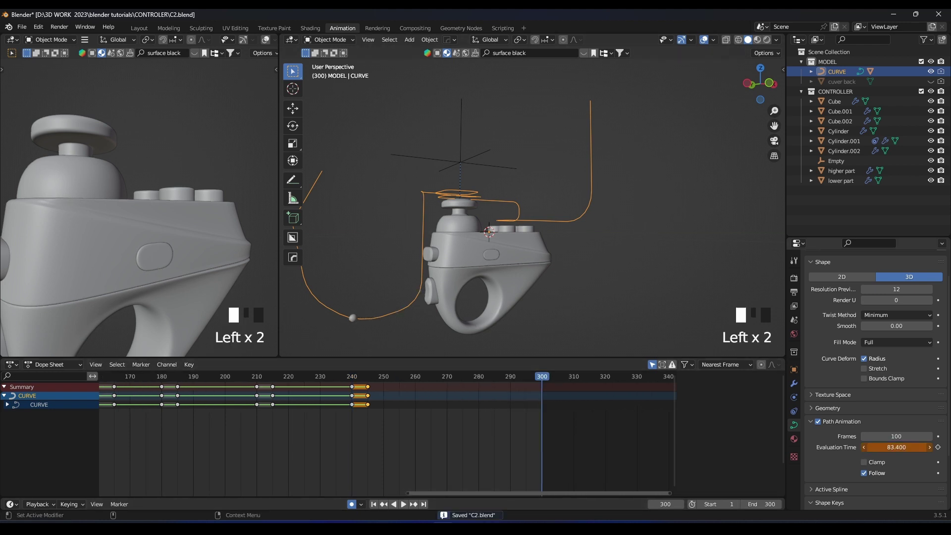
left_click_drag(874, 445, 886, 444)
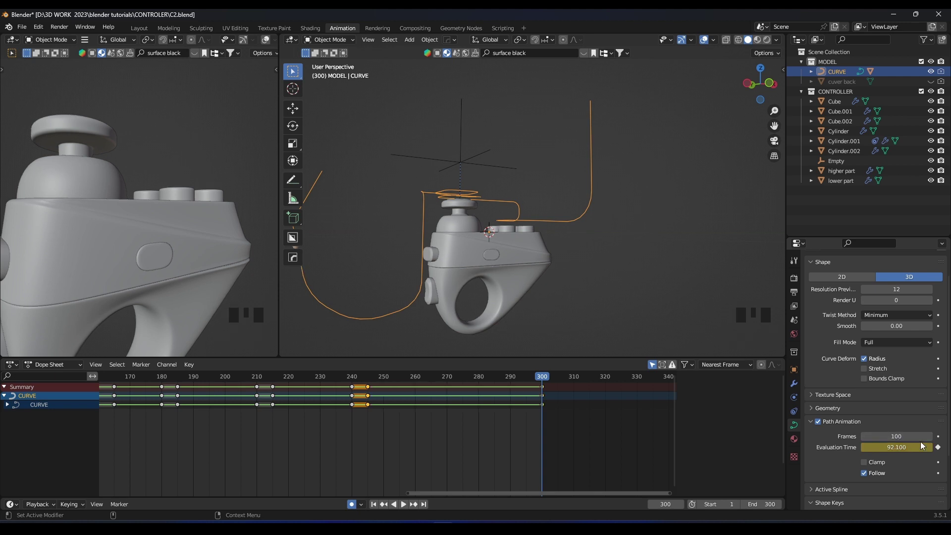
scroll(468, 431, "down", 6)
middle_click_drag(383, 424, 445, 425)
scroll(445, 424, "down", 4)
key("ctrl+s")
Play the animation from frame 0 to review the sphere's movement around the controller
left_click(202, 377)
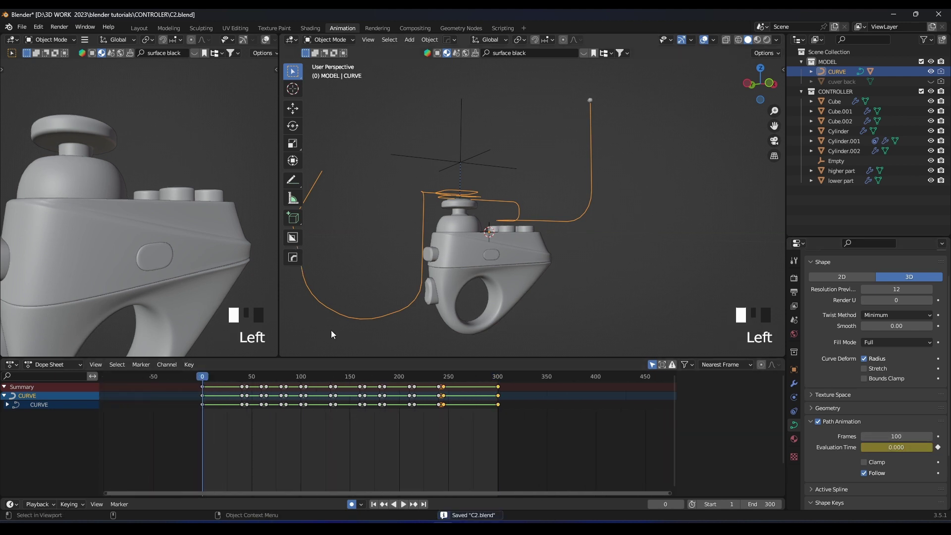
middle_click_drag(476, 198, 556, 221)
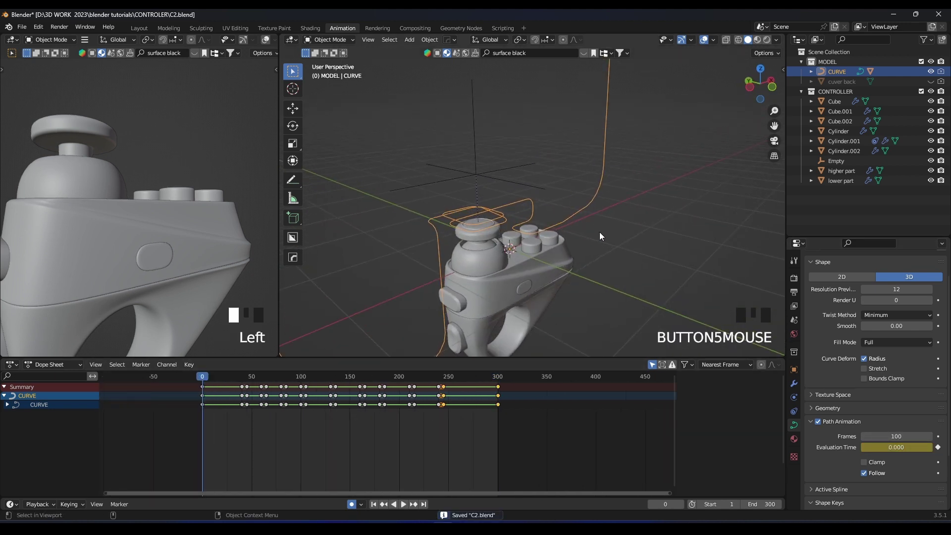
key("space")
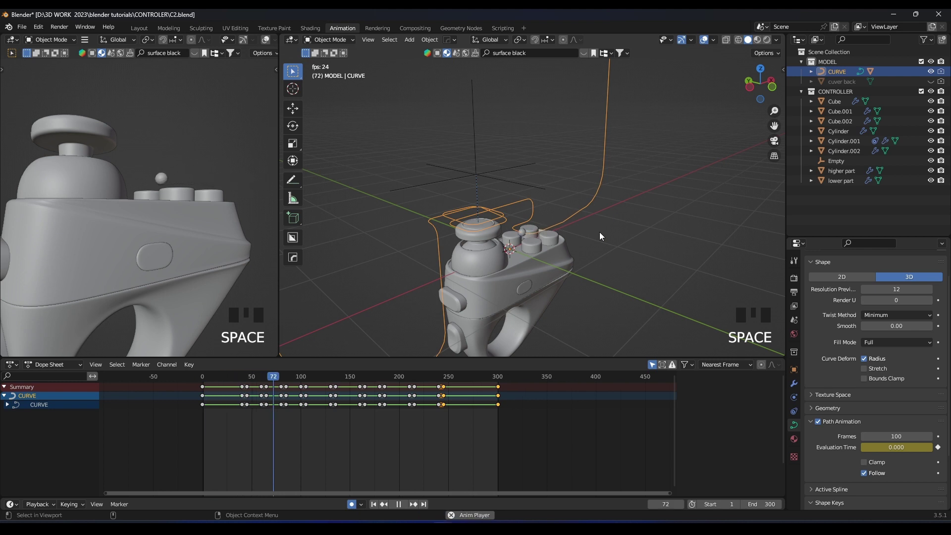
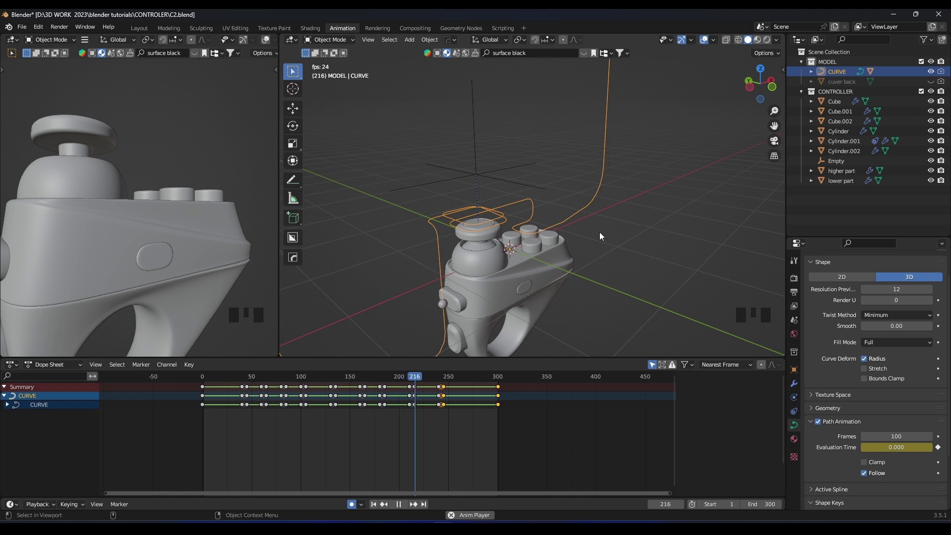
key("space")
scroll(485, 313, "up", 3)
scroll(541, 213, "down", 2, "shift")
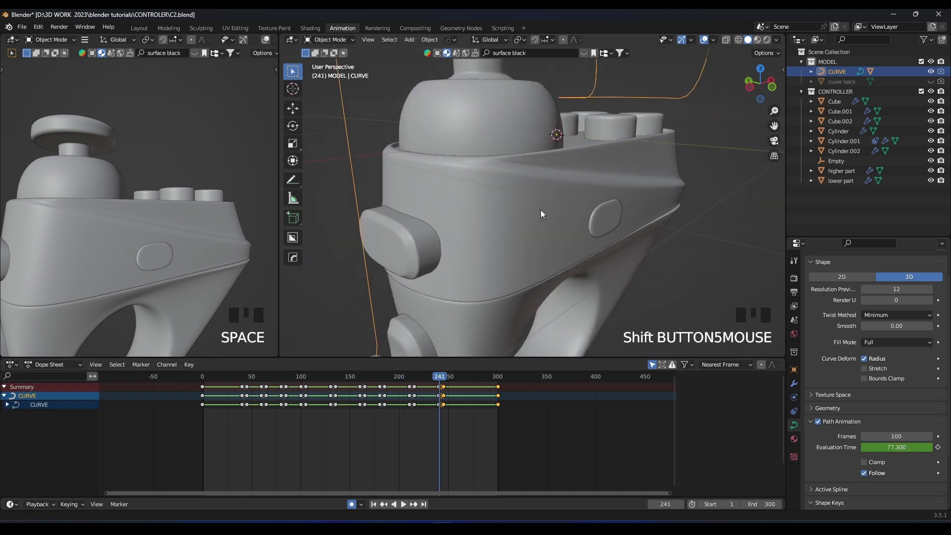
Play the animation from around frame 200 and examine the sphere's travel between the two side buttons close up
left_click(400, 374)
key("space")
key("space")
scroll(469, 186, "down", 3, "shift")
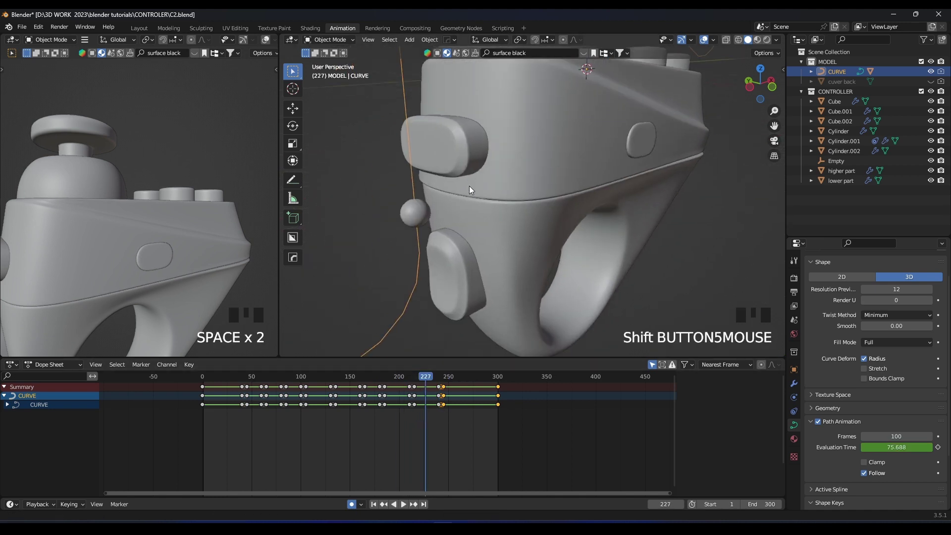
middle_click_drag(469, 186, 472, 171, "shift")
scroll(456, 436, "up", 9)
middle_click_drag(515, 436, 419, 426)
scroll(436, 430, "up", 4)
scroll(474, 437, "up", 9)
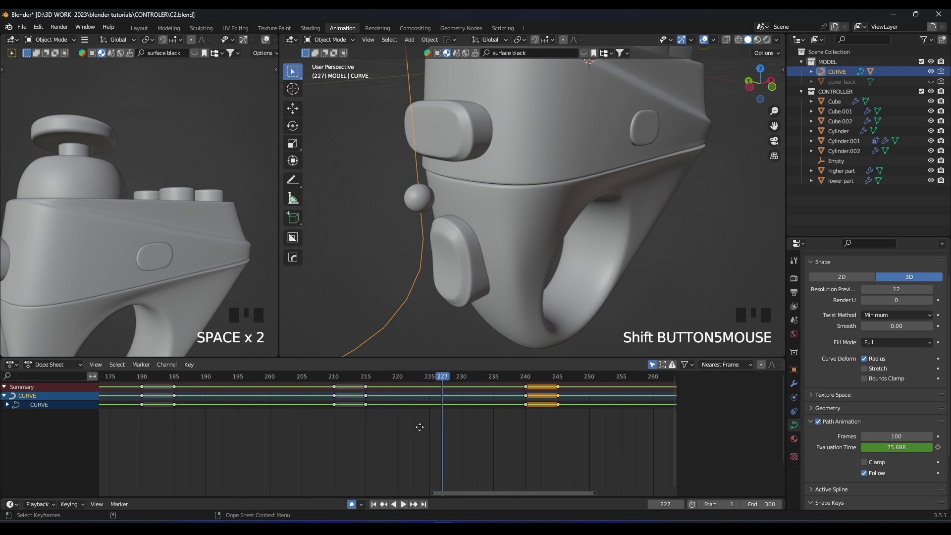
Save the file and move CURVE's keyframe pair at frames 240 and 245 to frames 230 and 235
key("ctrl+s")
left_click_drag(600, 441, 472, 371)
key("g")
key("g")
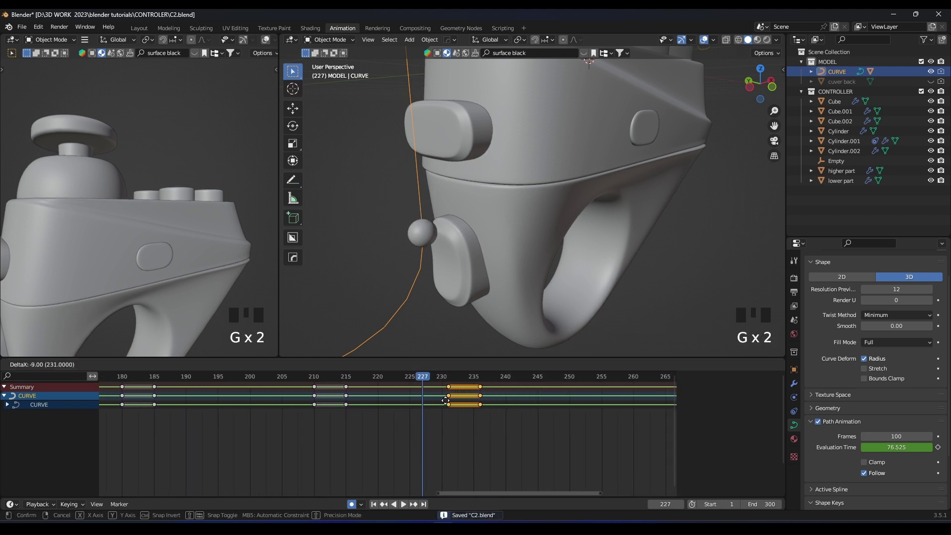
left_click(440, 400)
Play the animation from around frame 212 and inspect the sphere's pause at the lower side button near frame 233
left_click(325, 378)
key("space")
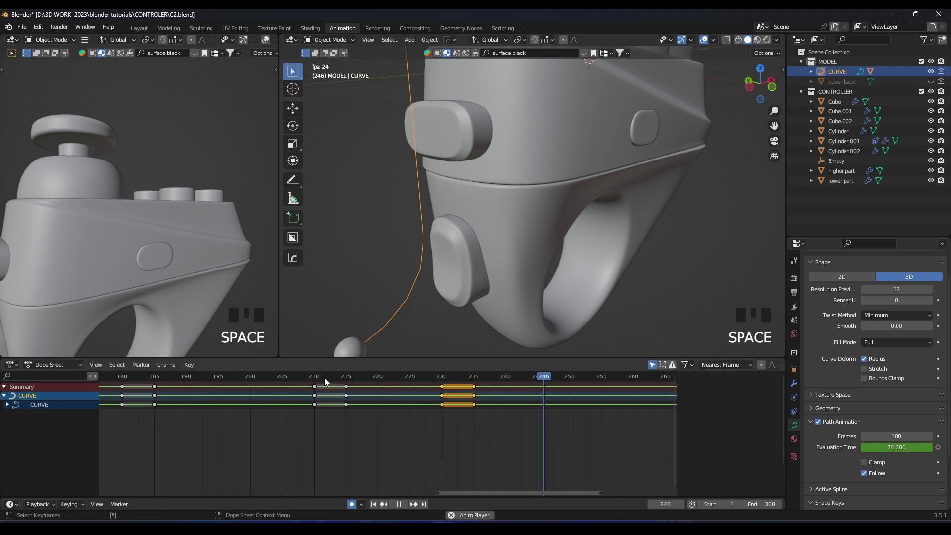
key("space")
left_click(426, 374)
key("space")
key("space")
left_click(461, 379)
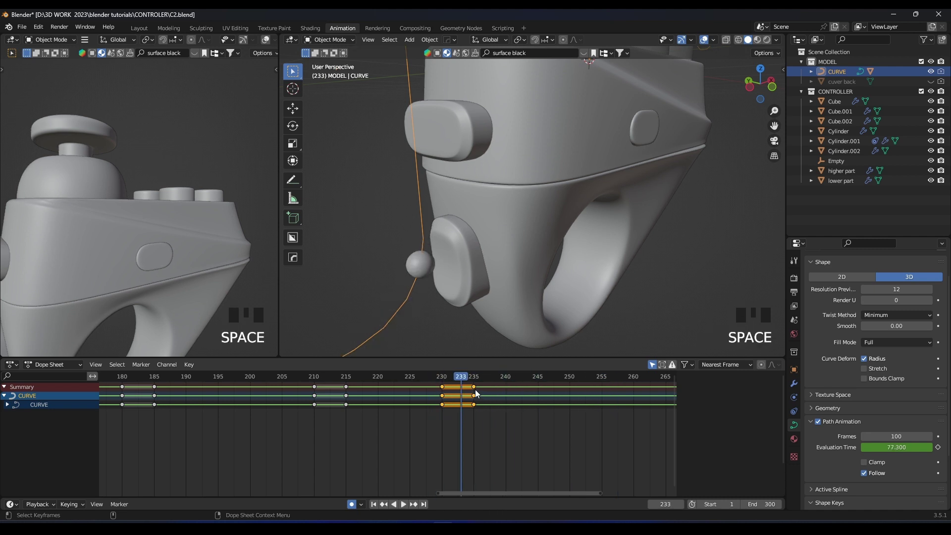
Move CURVE's frame 235 keyframe to frame 250 to lengthen the pause at the lower side button
double_click(474, 392)
key("g")
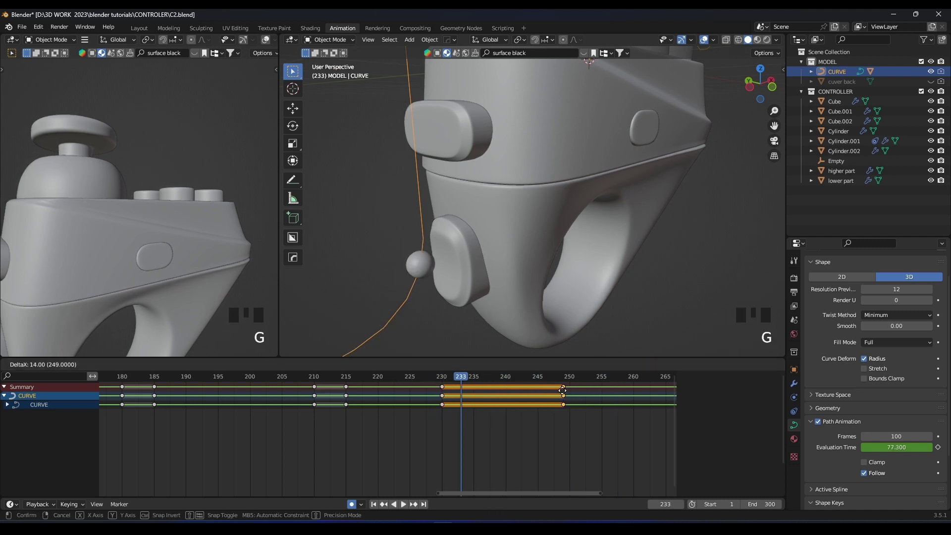
left_click(563, 391)
Play the animation from around frame 221 to check the longer pause, and save the file
scroll(410, 376, "down", 4)
left_click(387, 377)
key("space")
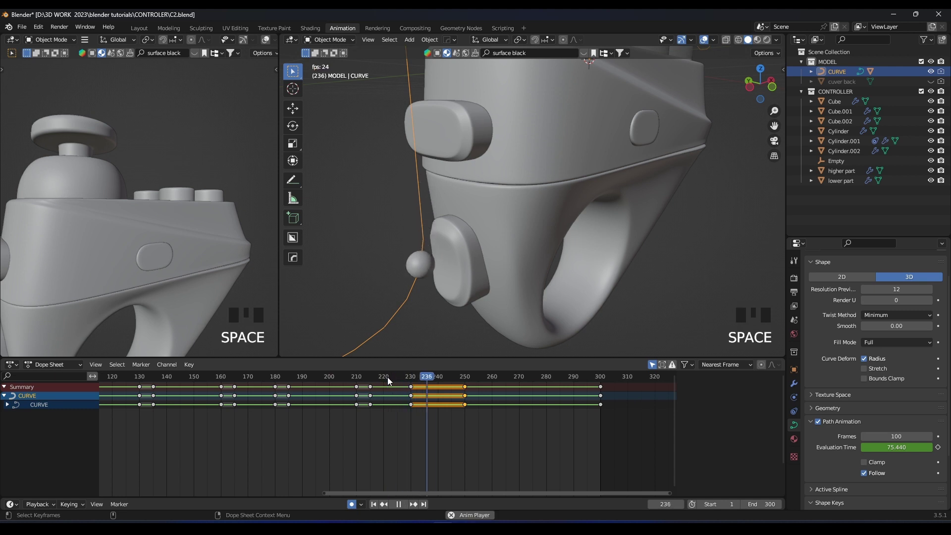
key("space")
scroll(505, 409, "down", 5)
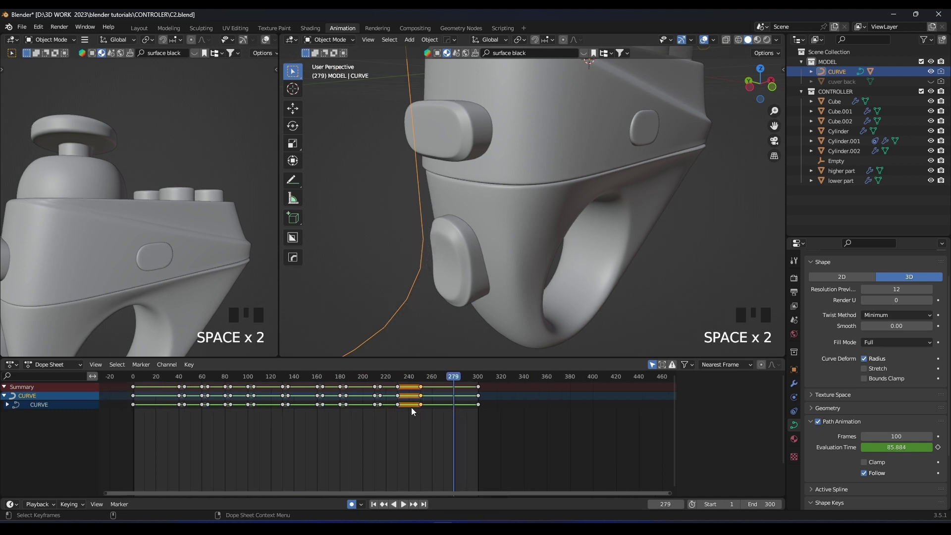
scroll(413, 405, "down", 3)
key("ctrl+s")
Show the smaller viewport in Material Preview shading and select the four top buttons (Cylinder.002)
scroll(584, 212, "down", 7)
scroll(546, 269, "up", 4)
scroll(494, 210, "down", 1, "shift")
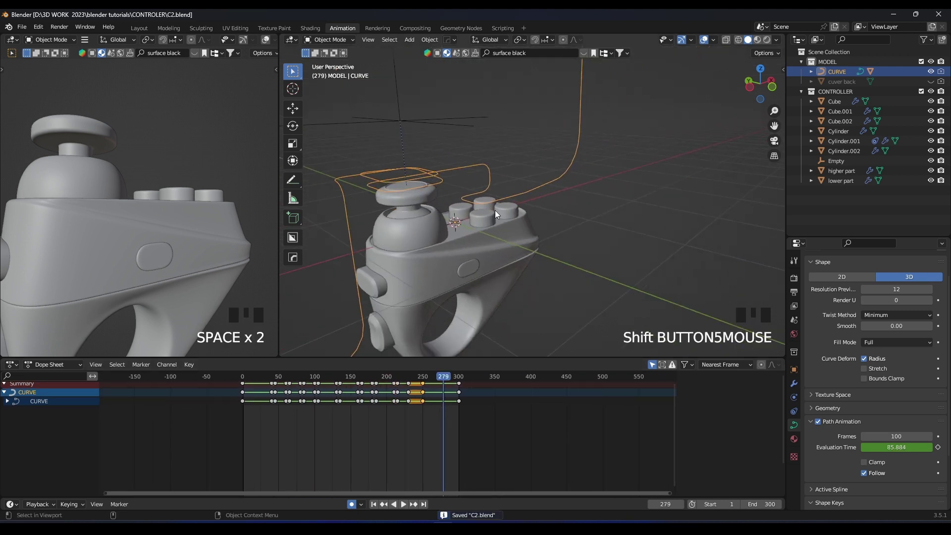
scroll(492, 209, "up", 3)
middle_click_drag(520, 173, 533, 192)
middle_click_drag(533, 192, 569, 161)
scroll(153, 174, "down", 3)
key("z")
scroll(159, 204, "up", 2)
scroll(570, 203, "up", 3)
left_click(584, 179)
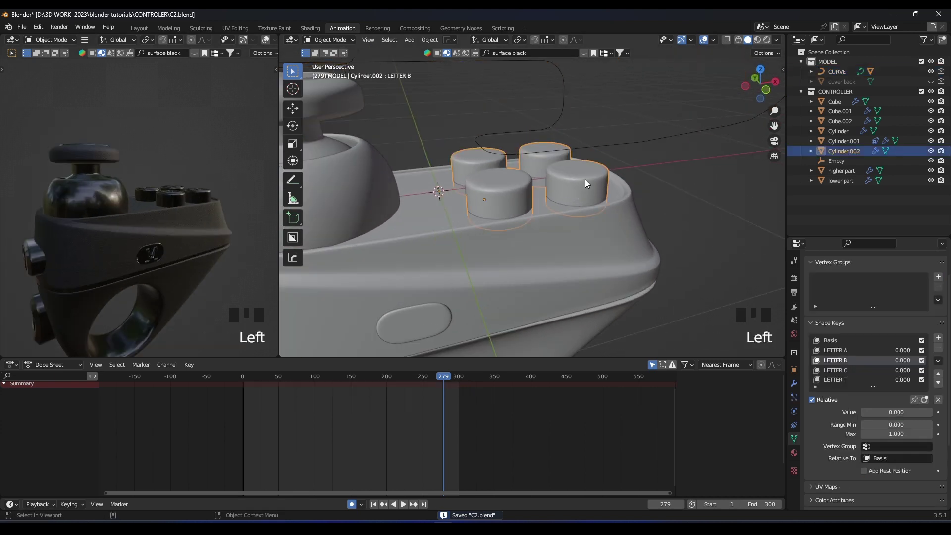
Scrub the timeline to frame 46 and switch the main viewport to Material Preview shading
scroll(565, 213, "down", 1, "shift")
left_click(239, 375)
left_click_drag(239, 376, 276, 380)
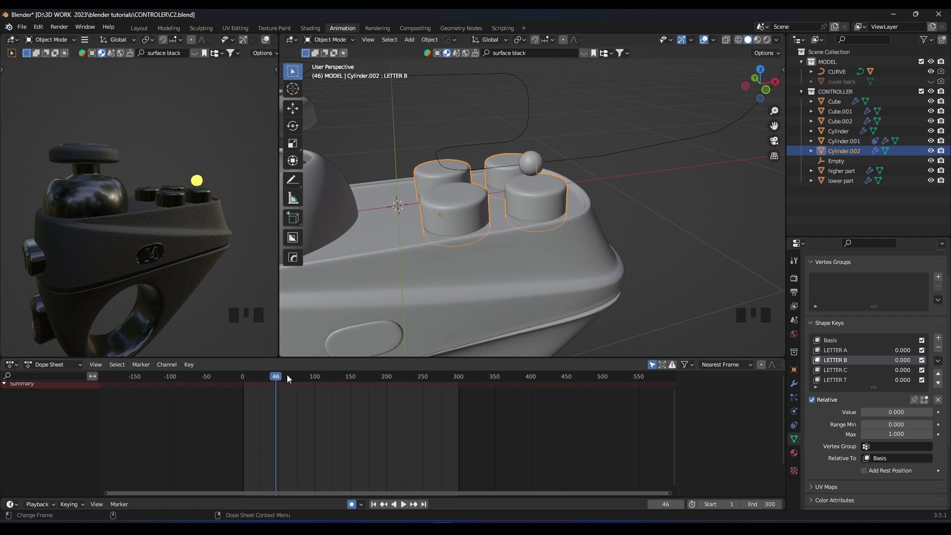
scroll(568, 209, "up", 1)
key("z")
key("z")
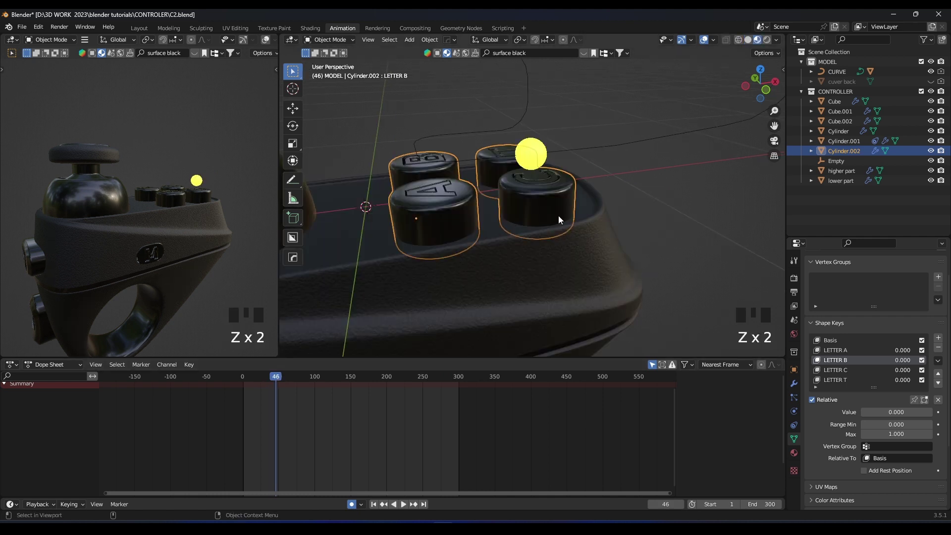
Check CURVE's pause keyframes, and keyframe Cylinder.002's LETTER C shape key at value 0 on frame 40
scroll(570, 223, "up", 2)
middle_click_drag(588, 232, 581, 239)
left_click(847, 369)
left_click(896, 412)
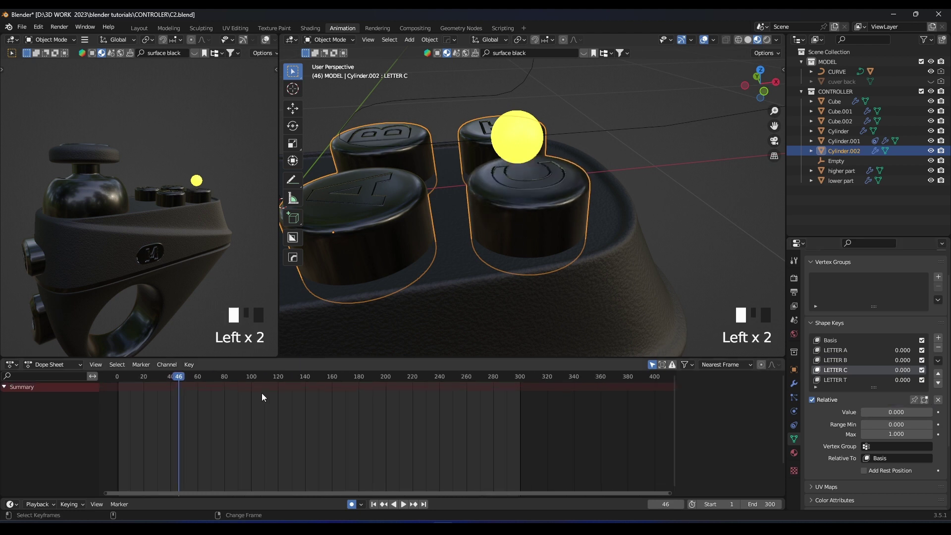
left_click(579, 130)
scroll(341, 412, "up", 13)
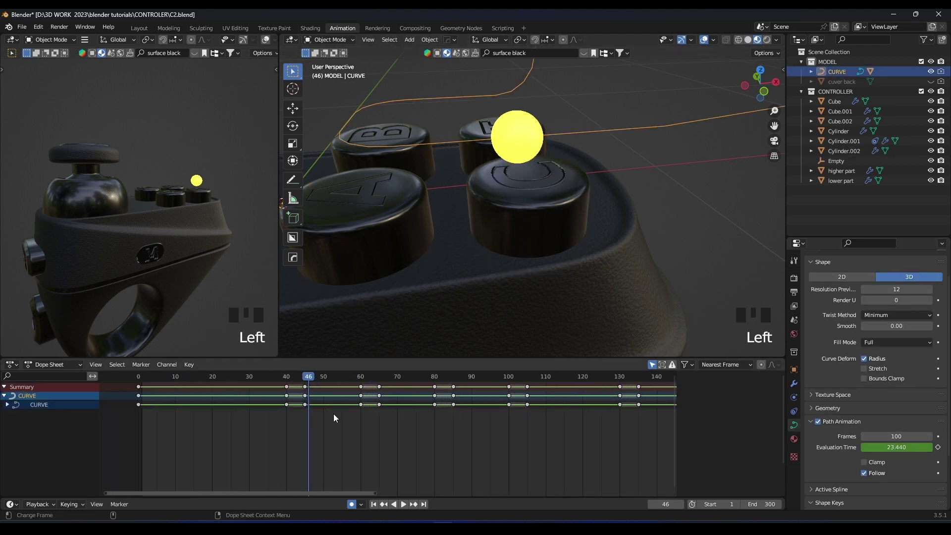
middle_click_drag(317, 412, 377, 406)
scroll(377, 403, "up", 8)
left_click_drag(334, 378, 328, 376)
left_click(549, 192)
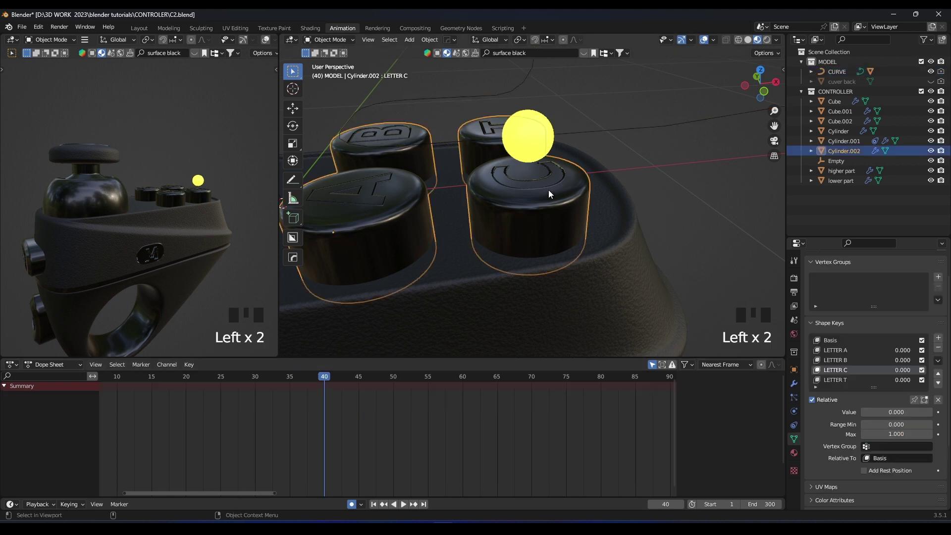
left_click(938, 412)
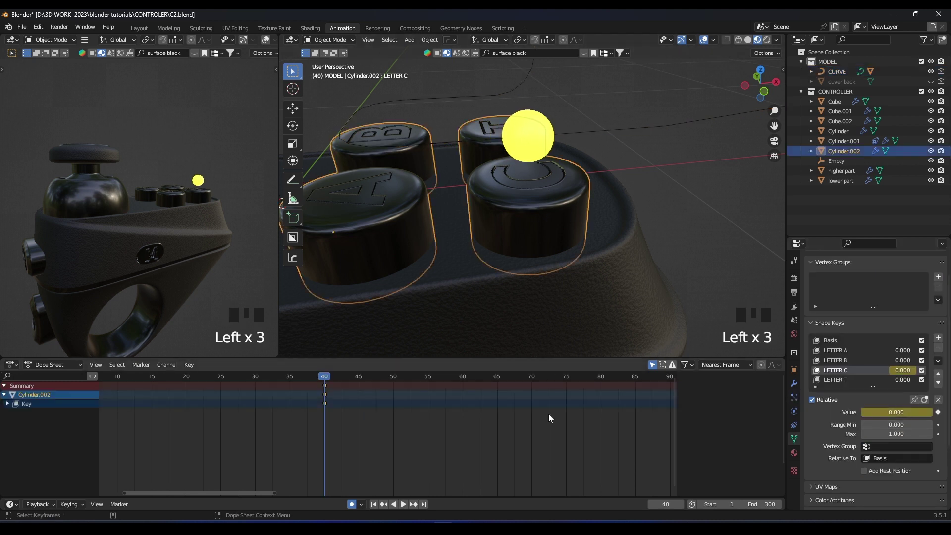
Keyframe the LETTER C shape key at value 1 on frame 45 so the C button is pushed down
left_click_drag(328, 380, 359, 377)
left_click(860, 412)
type("1")
key("Return")
left_click(938, 412)
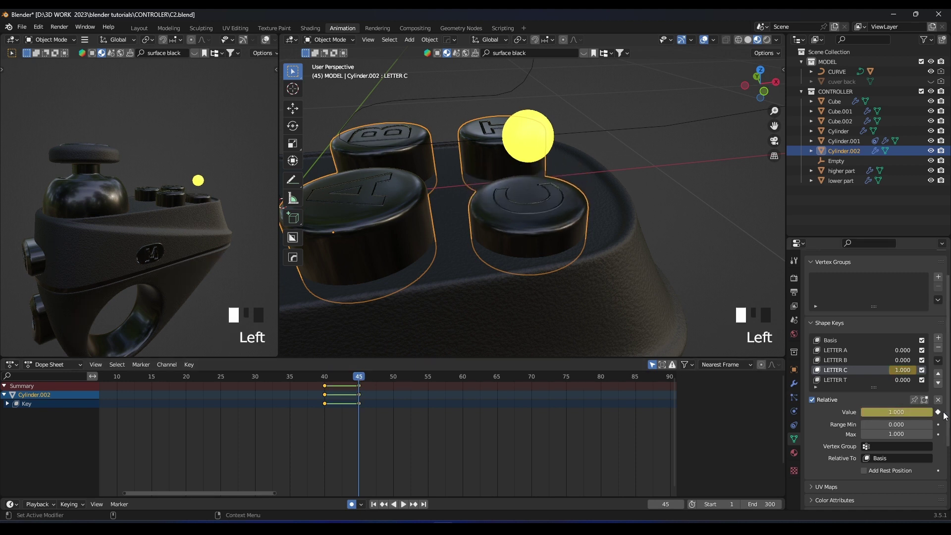
Duplicate the LETTER C keyframe from frame 40 to frame 50 and scrub through the press from frame 40 to 47
left_click(438, 412)
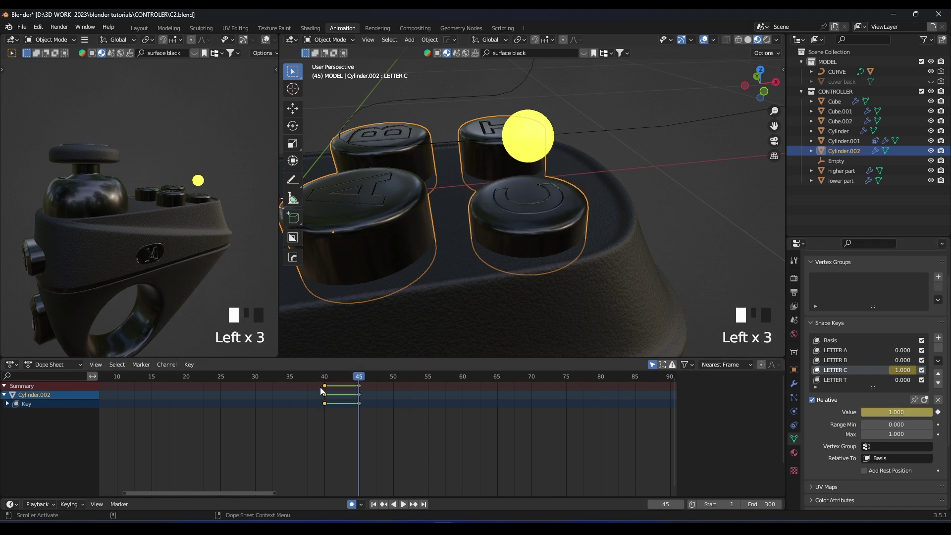
key("shift+d")
left_click(390, 392)
left_click(328, 380)
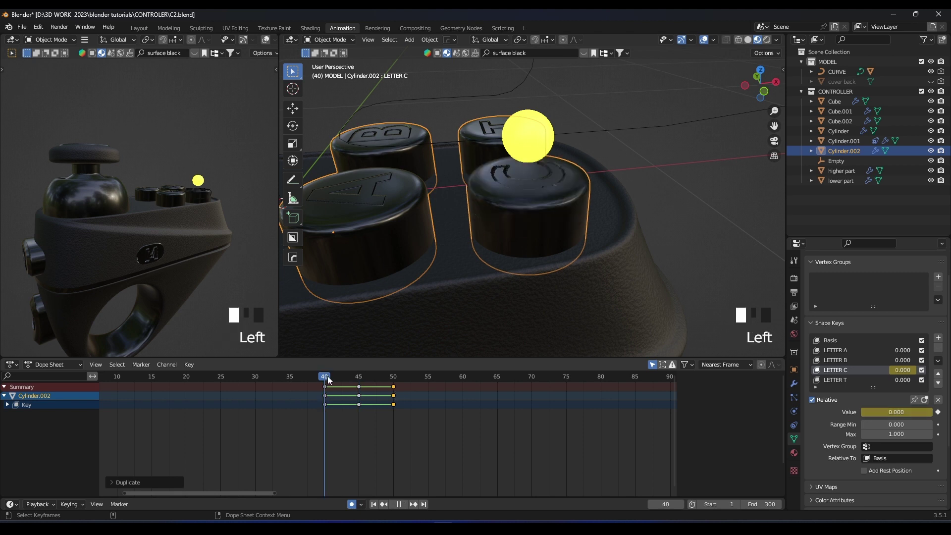
left_click_drag(328, 380, 373, 379)
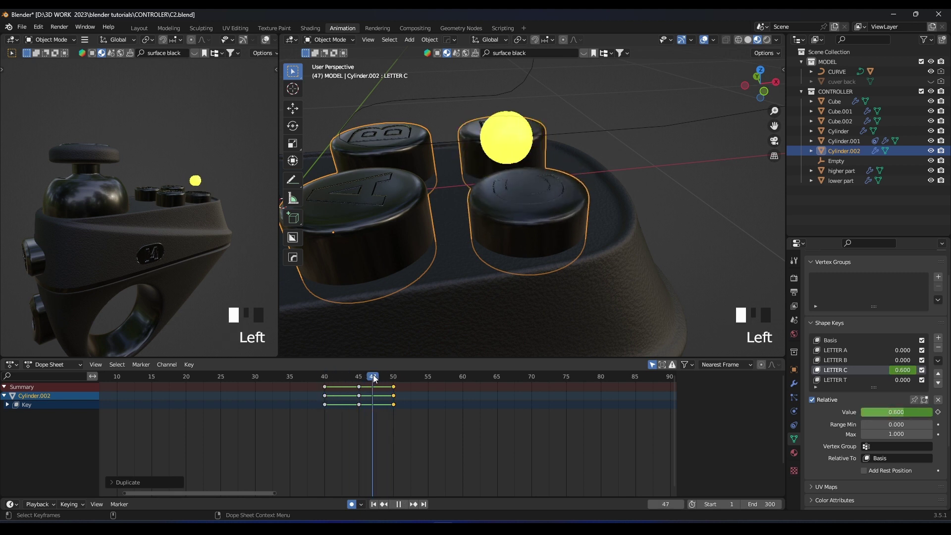
Play back the sphere's arrival over the four top buttons several times to check the timing of the C button's press
scroll(514, 157, "down", 2)
middle_click_drag(516, 161, 545, 177)
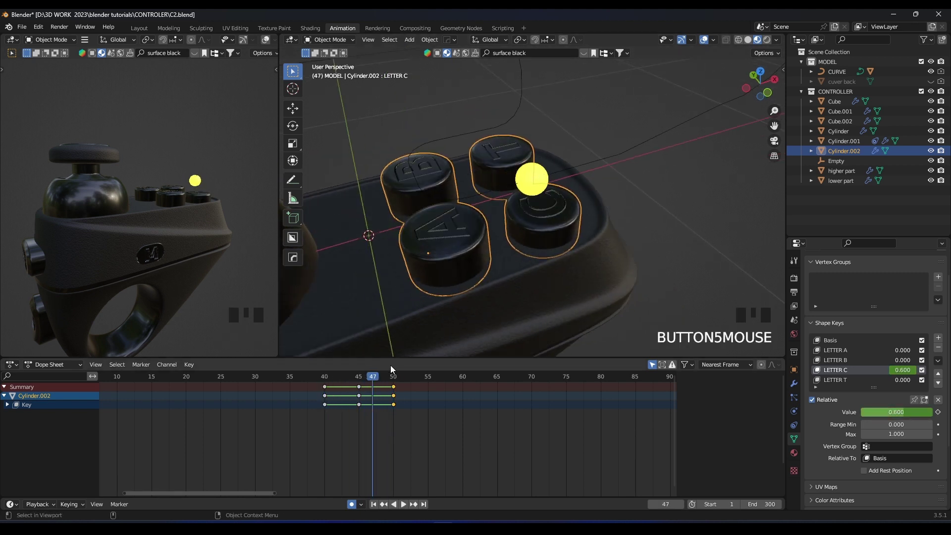
mouse_move(390, 370)
left_mouse_down()
mouse_move(402, 375)
mouse_move(248, 369)
left_mouse_up()
scroll(529, 188, "down", 4)
scroll(590, 183, "up", 3)
key("z")
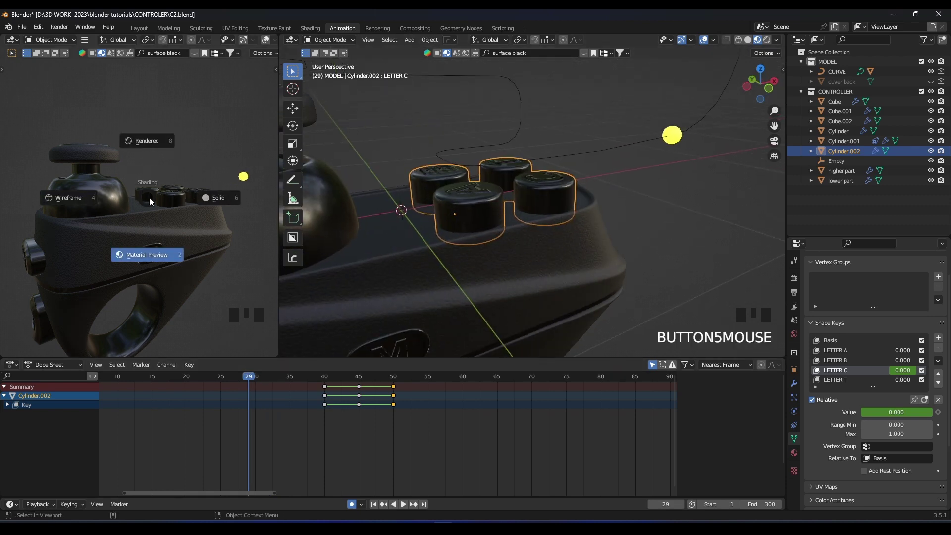
key("space")
key("space")
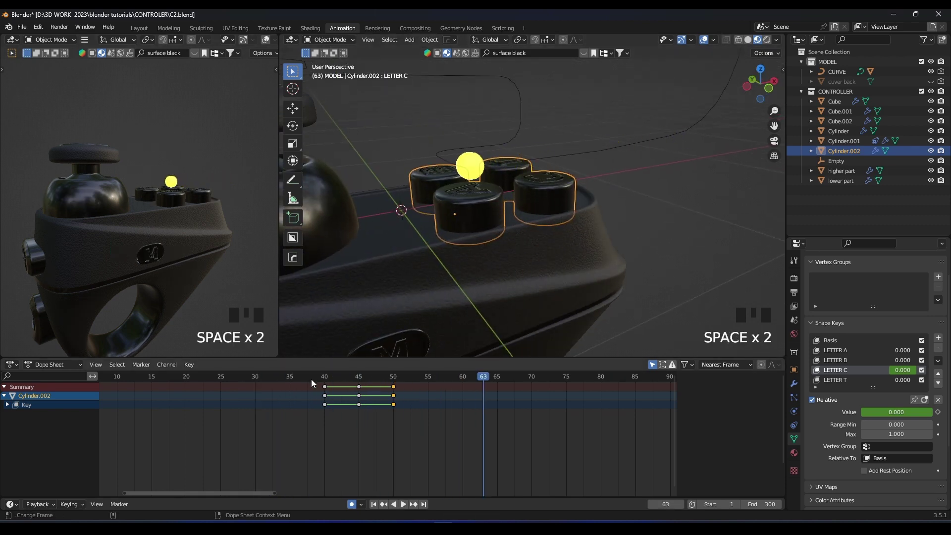
key("space")
key("Left")
key("Left")
key("Left")
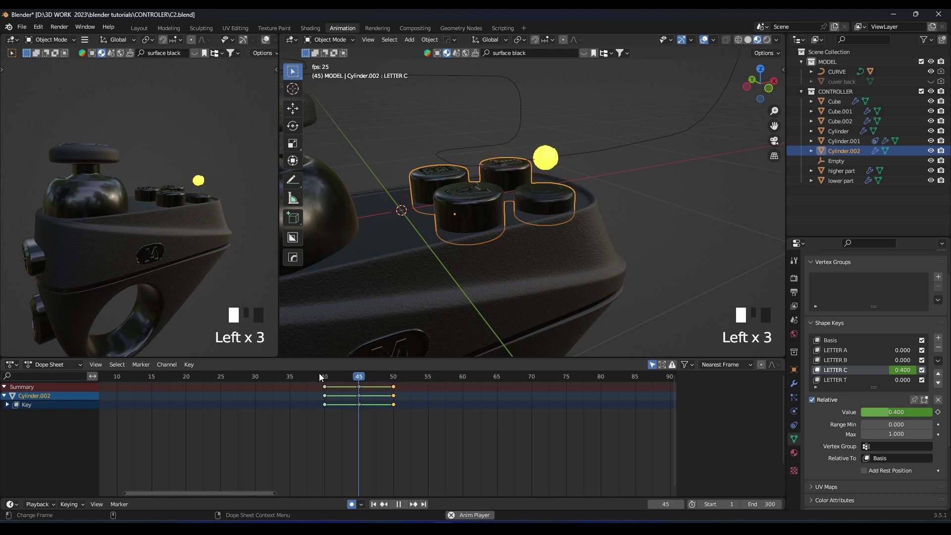
key("Left")
key("Left")
key("Left")
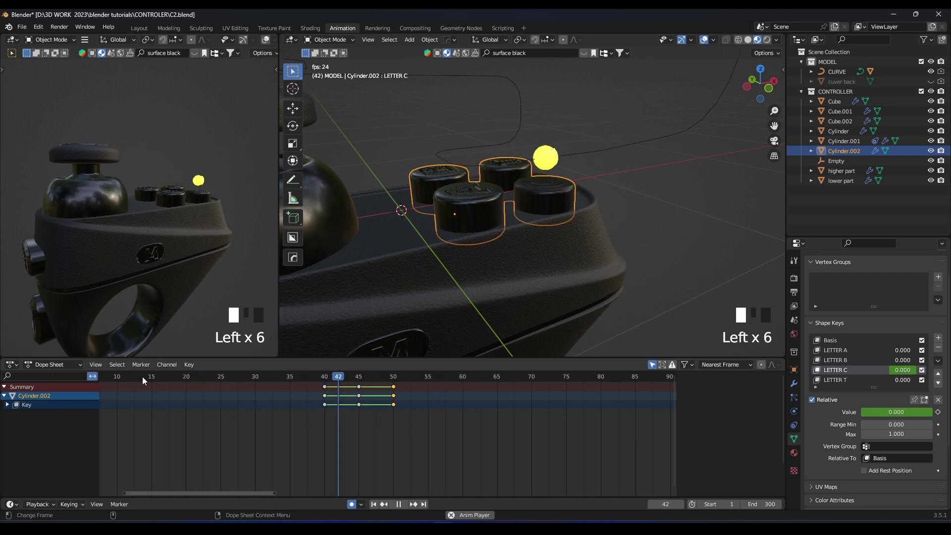
left_click(142, 377)
key("space")
Try starting the C button's press at frame 37, preview it, and return its first keyframe to frame 40
left_click(325, 387)
key("g")
left_click(304, 387)
left_click(294, 377)
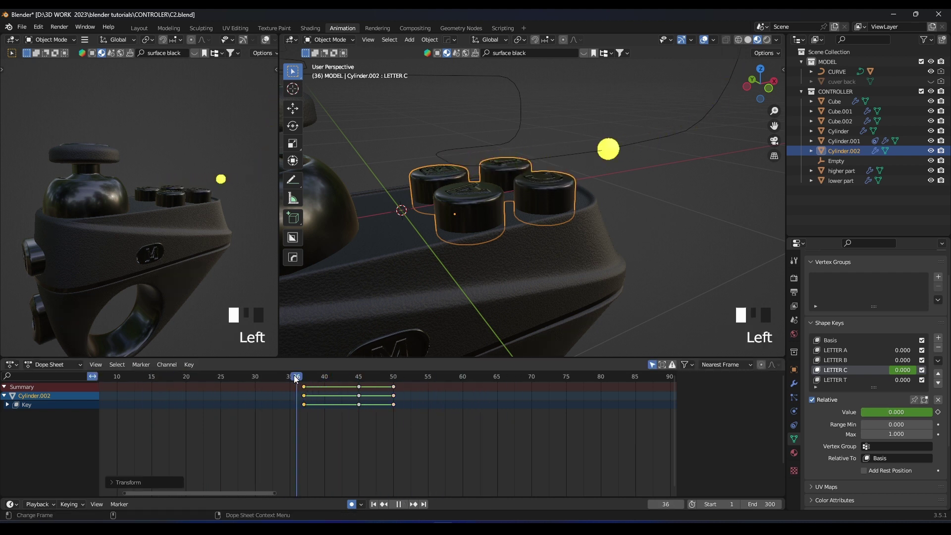
key("space")
left_click(334, 378)
left_click_drag(304, 386, 304, 387)
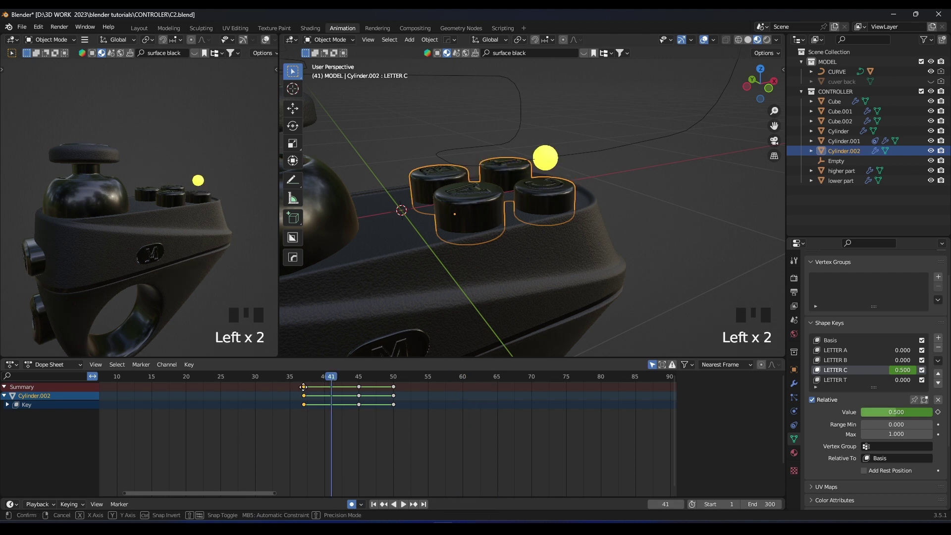
left_click(325, 388)
Move the pressed-down LETTER C keyframe from frame 45 to frame 42 and play back the faster press
left_click(358, 389)
key("g")
left_click(339, 391)
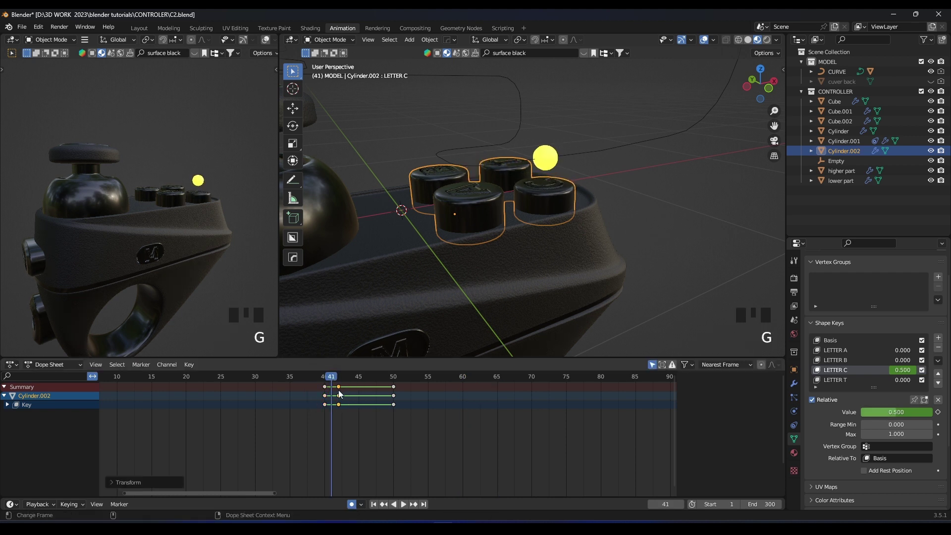
key("space")
key("Left")
key("Left")
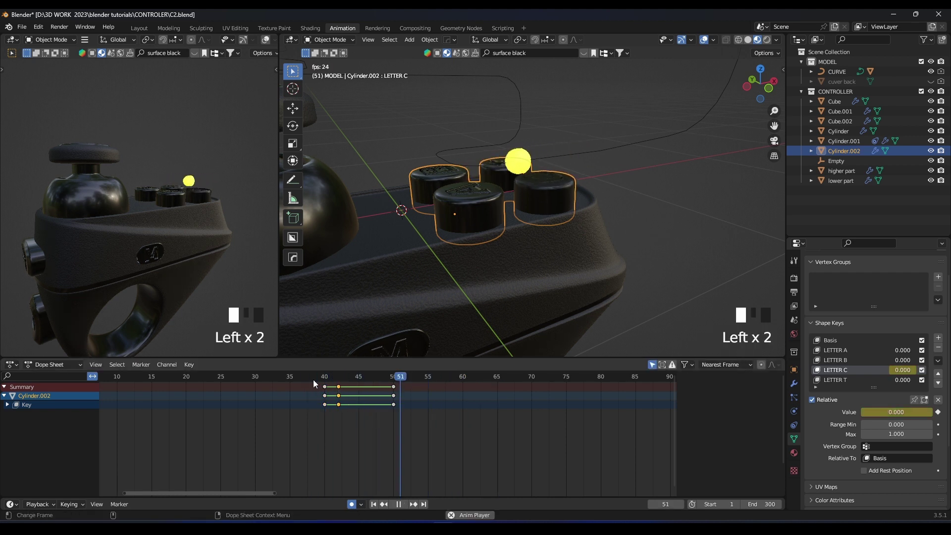
left_click(313, 379)
key("space")
Set the interpolation mode of all three LETTER C keyframes to Back
left_click_drag(411, 430, 320, 385)
right_click(325, 389)
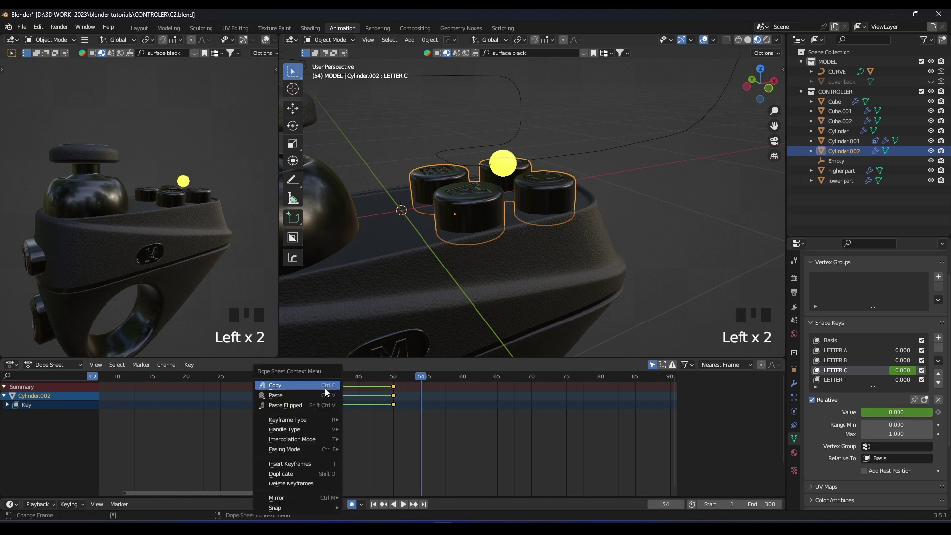
mouse_move(278, 439)
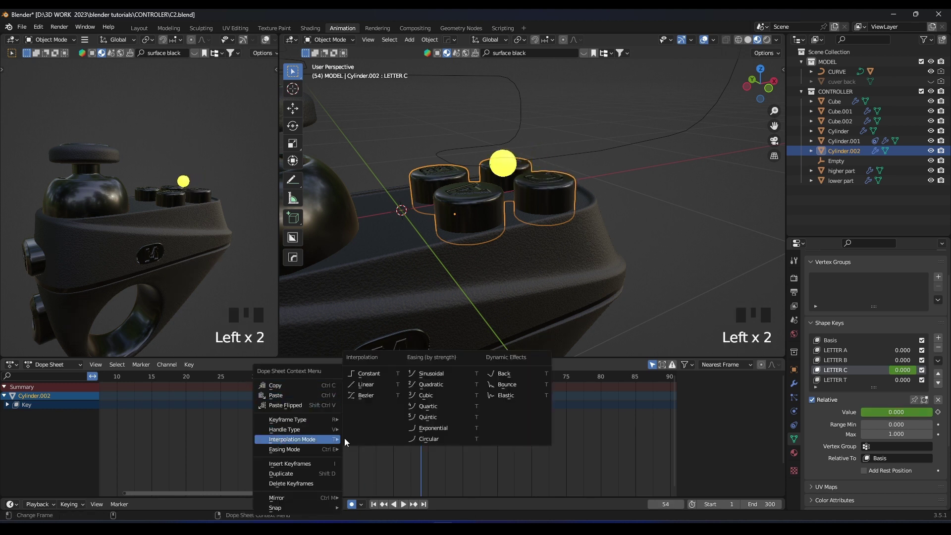
left_click(512, 373)
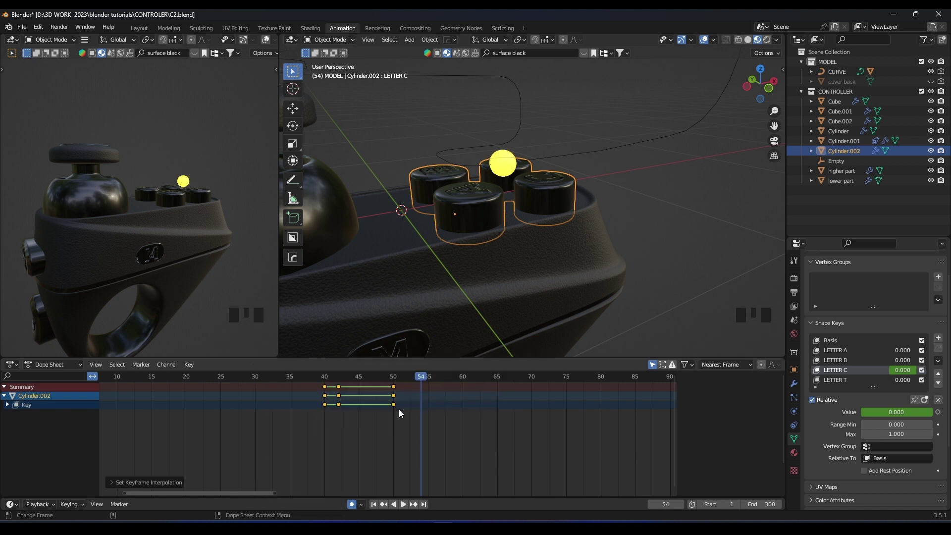
Replay the animation around frames 40 to 50 to check the C button's press with the Back interpolation
left_click(323, 377)
key("space")
left_click(311, 376)
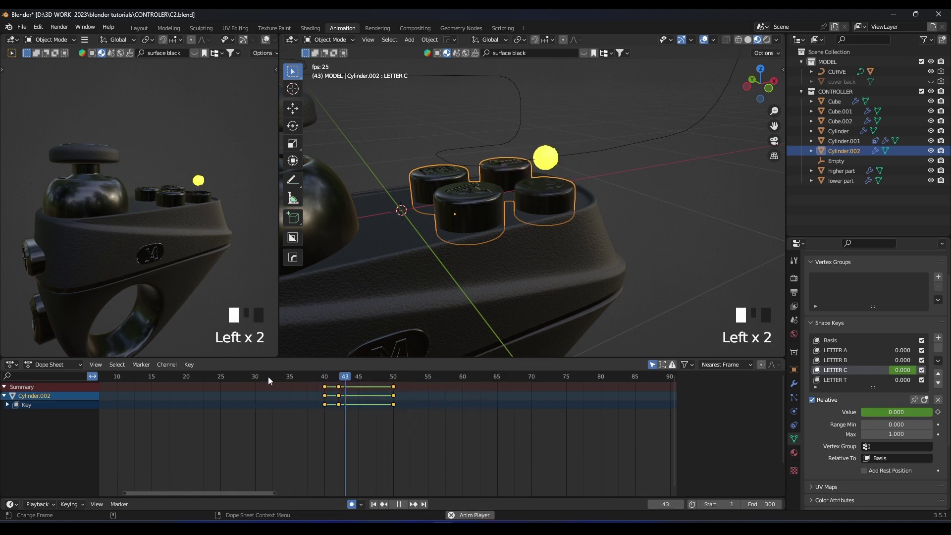
key("space")
scroll(124, 383, "down", 5)
left_click(148, 379)
key("space")
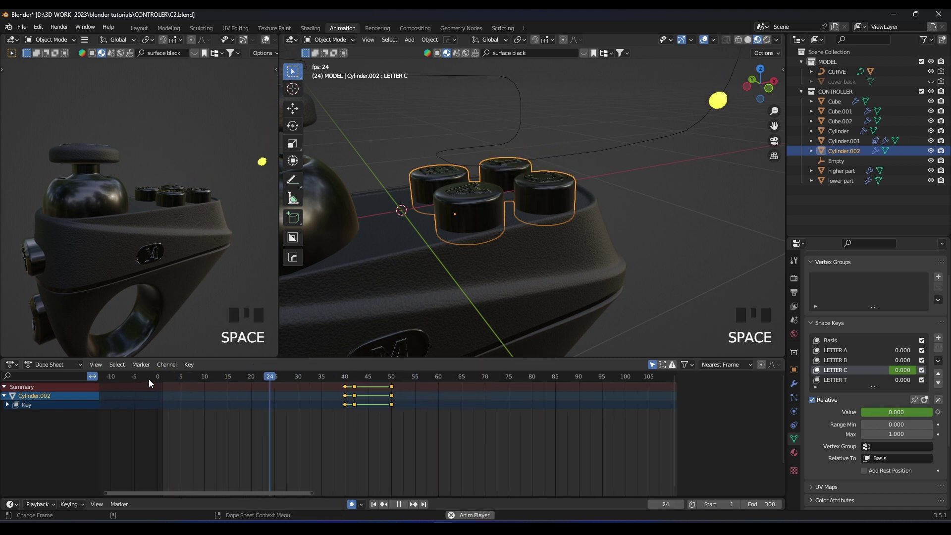
key("space")
key("space")
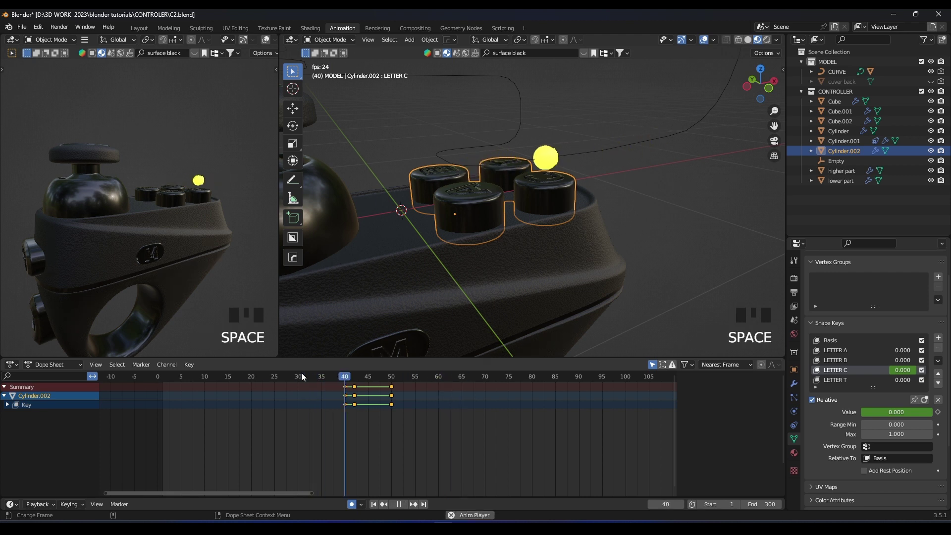
key("Left")
key("Left")
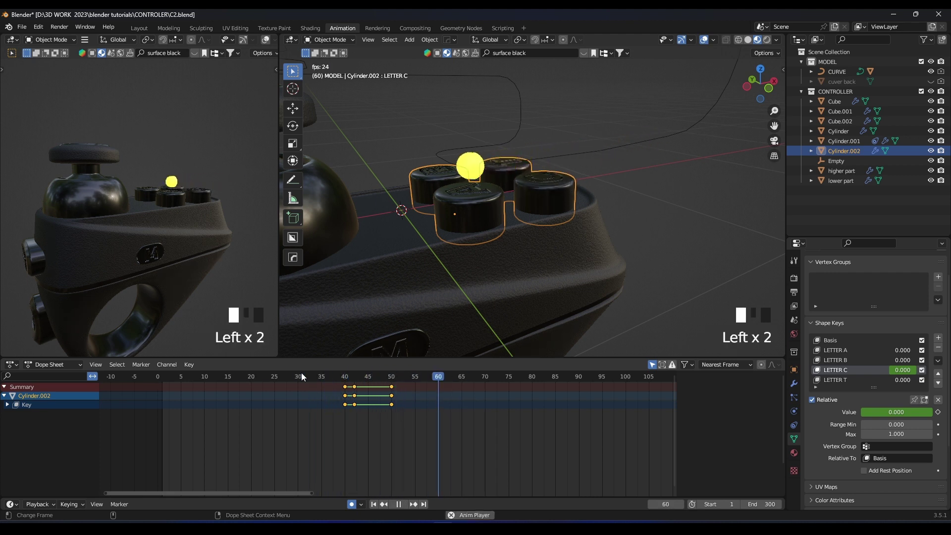
key("space")
scroll(347, 382, "up", 5)
scroll(369, 402, "up", 4)
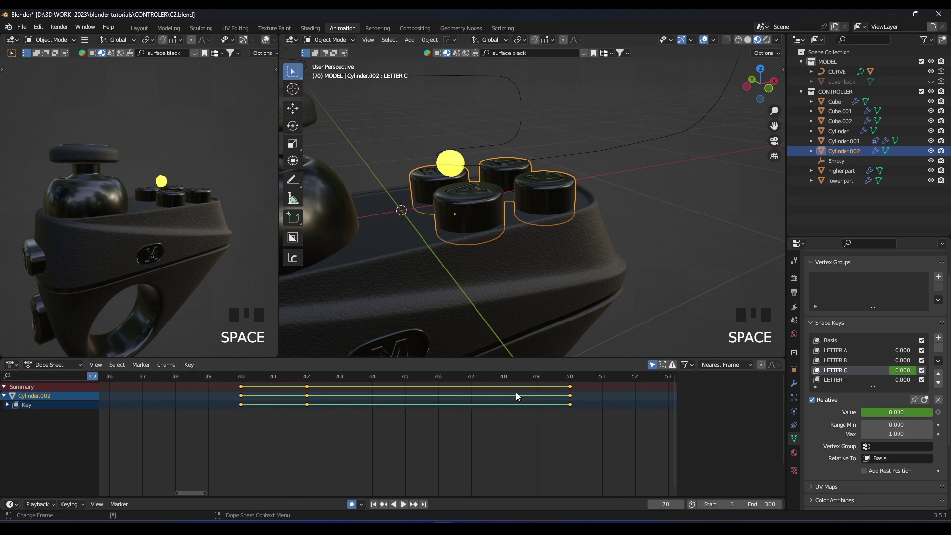
Save the file and scrub from frame 40 to 42 to review the LETTER C button press
key("ctrl+s")
left_click(243, 380)
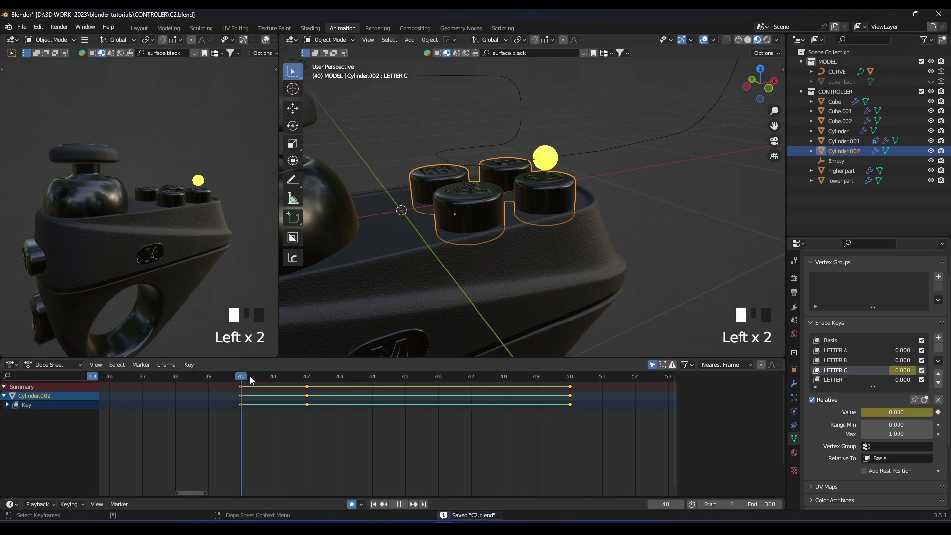
left_click_drag(250, 375, 312, 367)
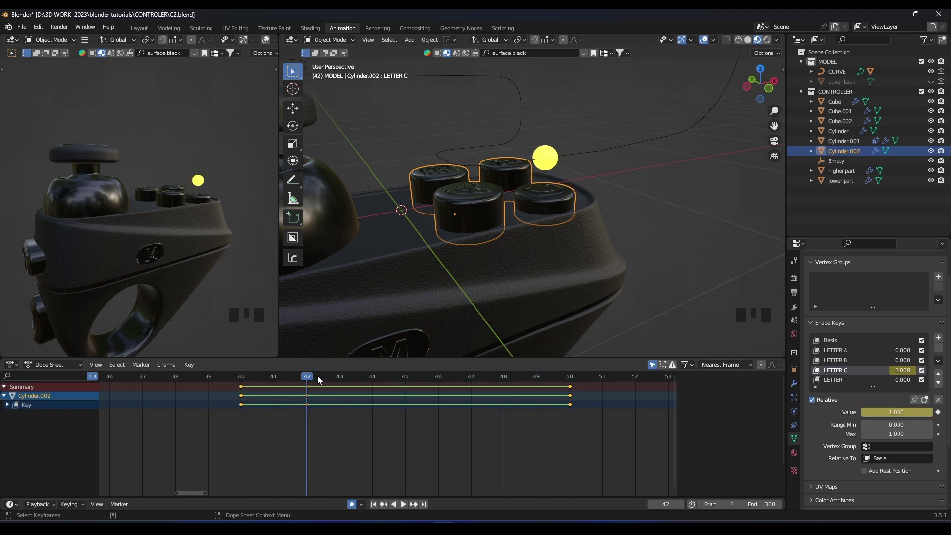
Select the LETTER A shape key and keyframe its value at 0.000 on frame 50
left_click(480, 209)
left_click(846, 350)
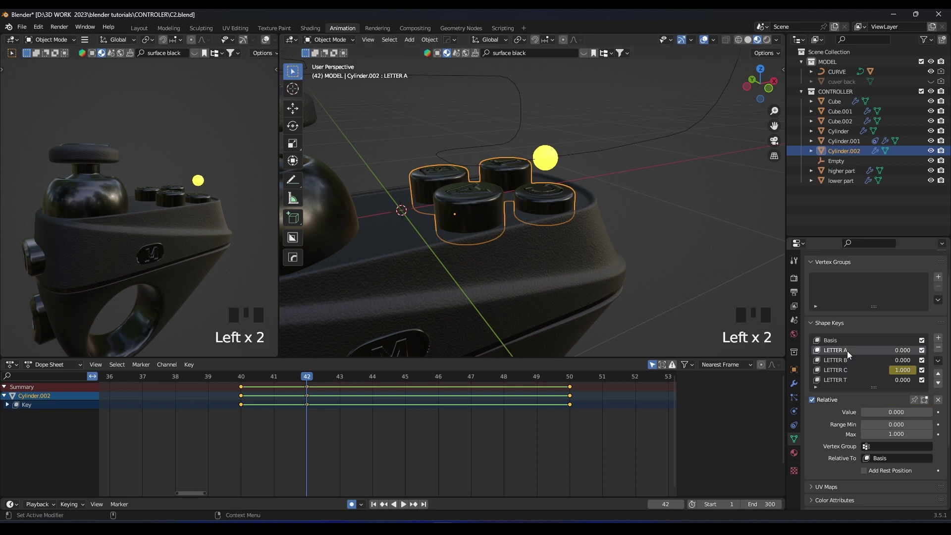
left_click_drag(308, 380, 569, 379)
middle_click_drag(577, 402, 322, 383)
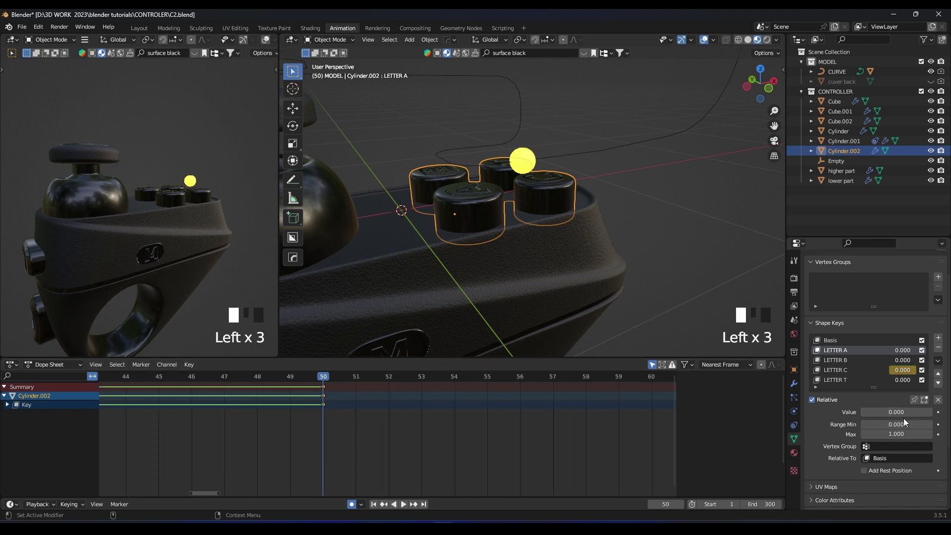
left_click(938, 413)
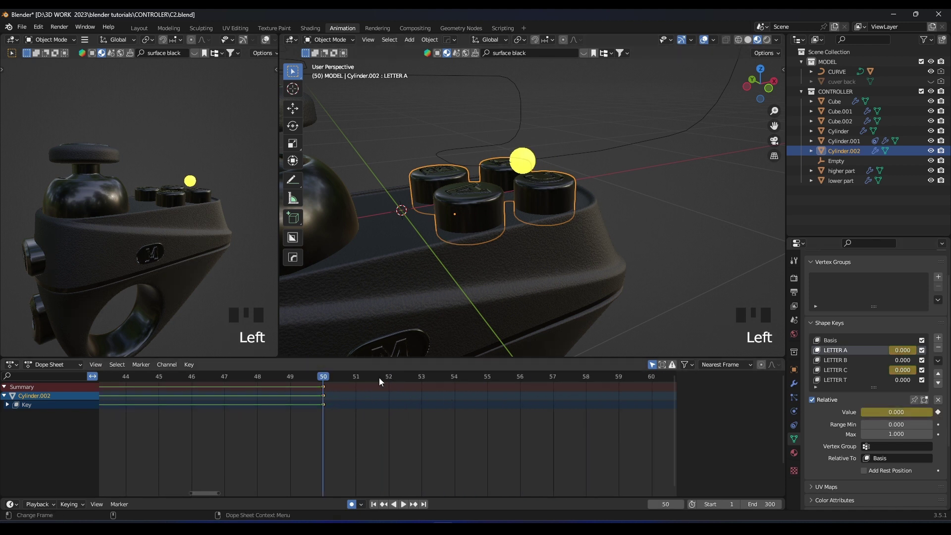
Set the LETTER A shape key to 1.000 and keyframe it on frame 52
left_click(356, 377)
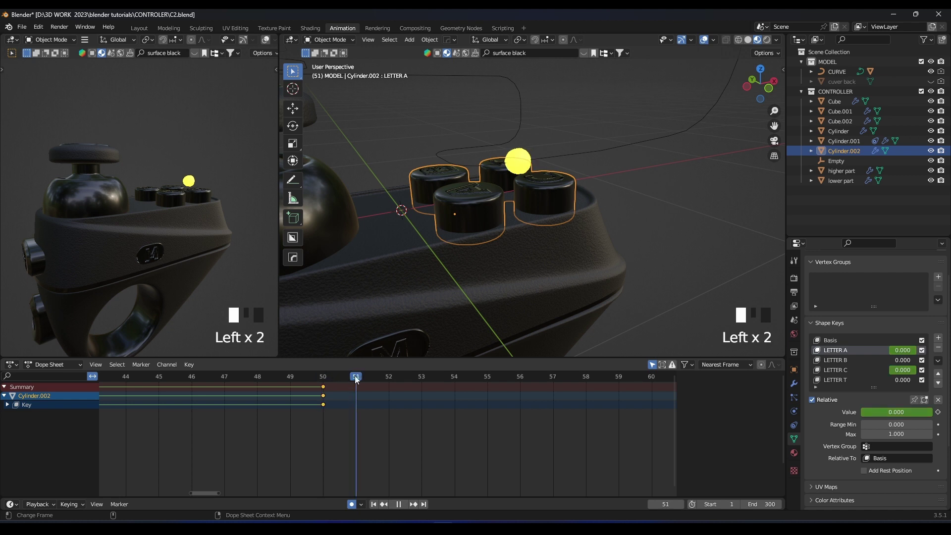
left_click_drag(867, 412, 921, 412)
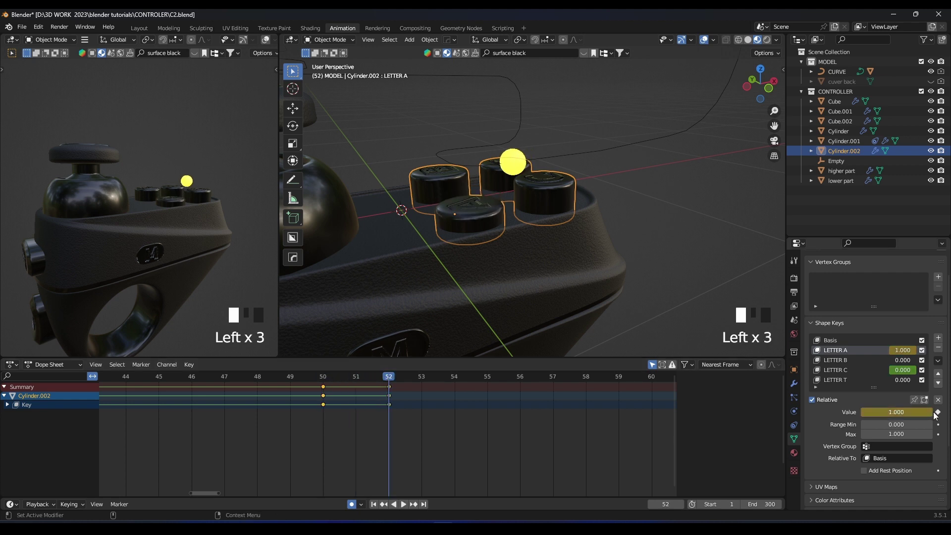
middle_click_drag(482, 415, 369, 415)
Expand the Key group to list the LETTER C and LETTER A channels, and save the file
left_click(7, 405)
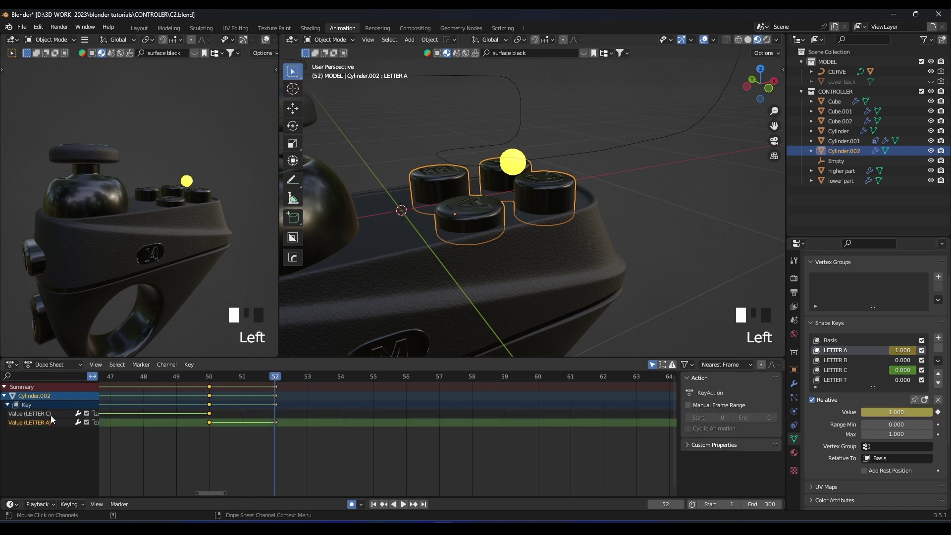
left_click(7, 405)
left_click(7, 404)
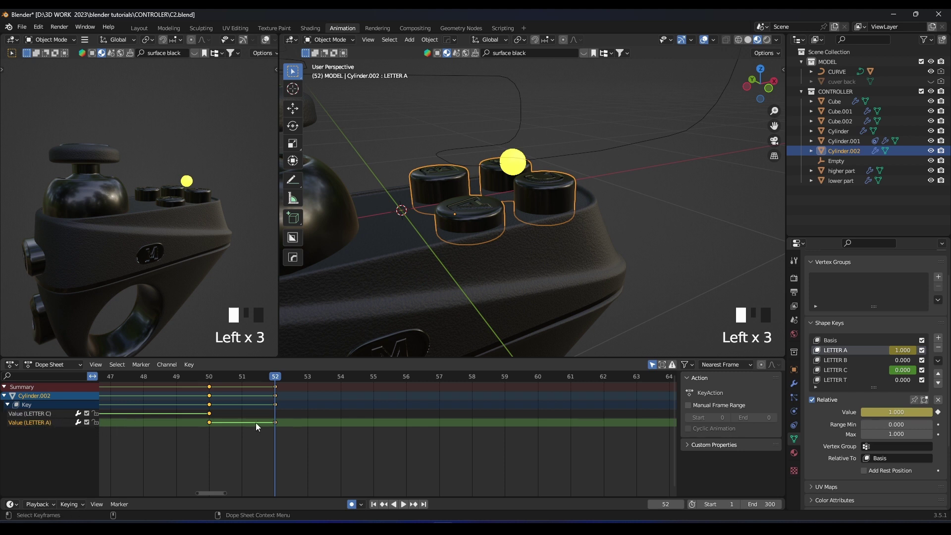
left_click(30, 413)
left_click(37, 421)
key("ctrl+s")
Set the LETTER A shape key back to 0.000 and keyframe it on frame 60
middle_click_drag(326, 420, 291, 402)
left_click_drag(242, 377, 503, 377)
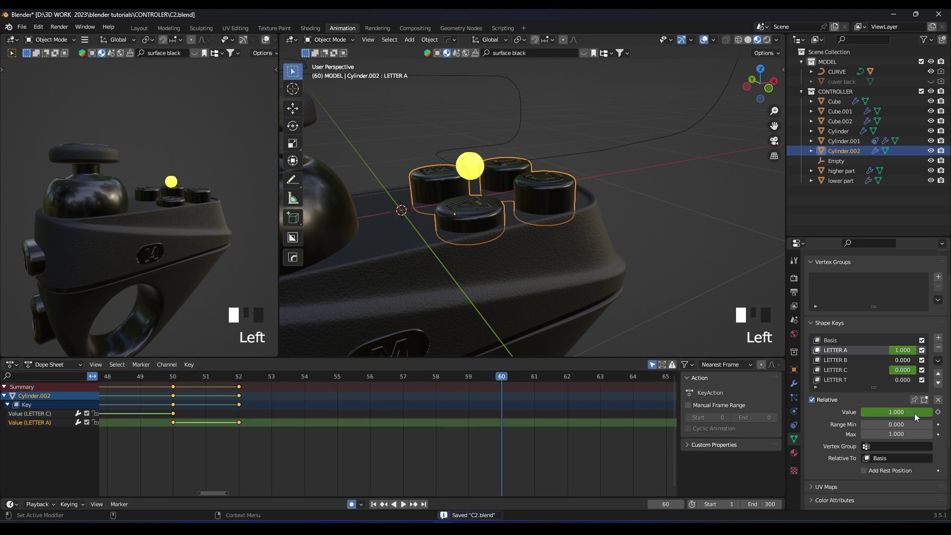
left_click_drag(915, 413, 861, 413)
left_click(937, 413)
left_click(938, 412)
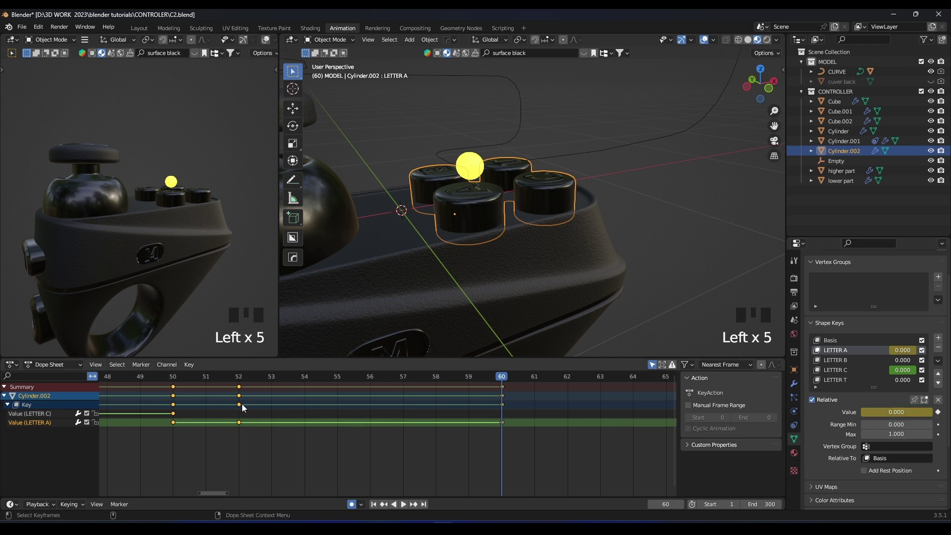
Select all keyframes from frame 40 to 60 and change their interpolation mode
scroll(257, 402, "down", 5)
left_click_drag(489, 471, 149, 380)
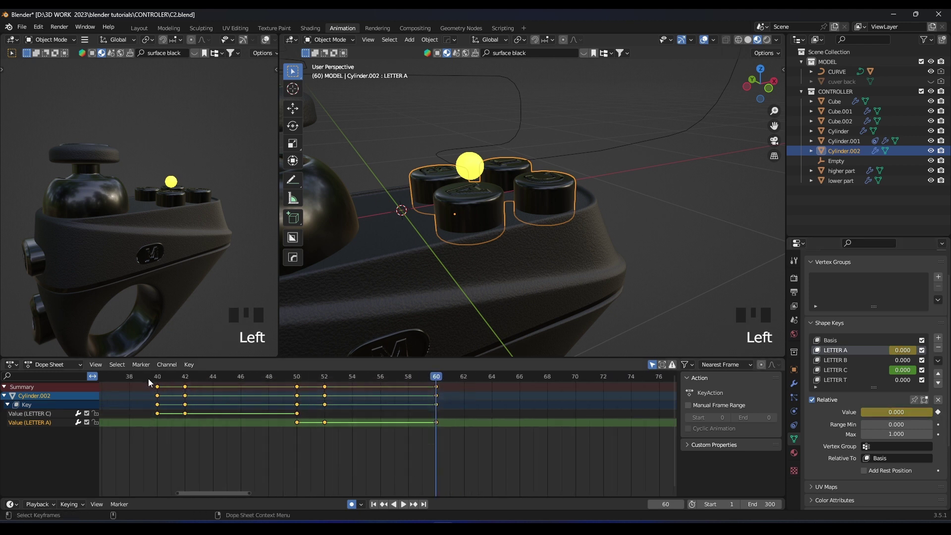
right_click(153, 394)
mouse_move(159, 396)
left_click(346, 410)
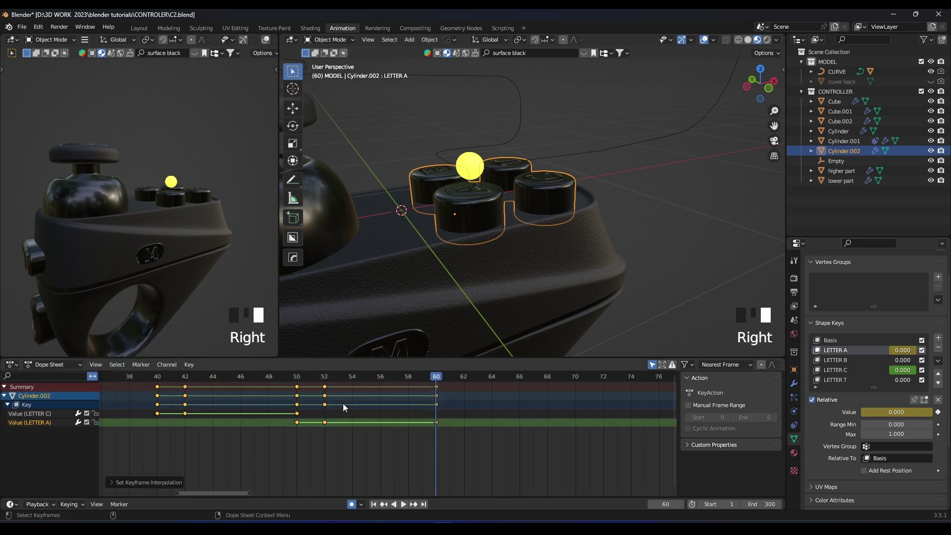
Play the animation from frames 40 and 50 to check the timing of both button presses
left_click(153, 374)
key("space")
key("space")
left_click(296, 376)
key("space")
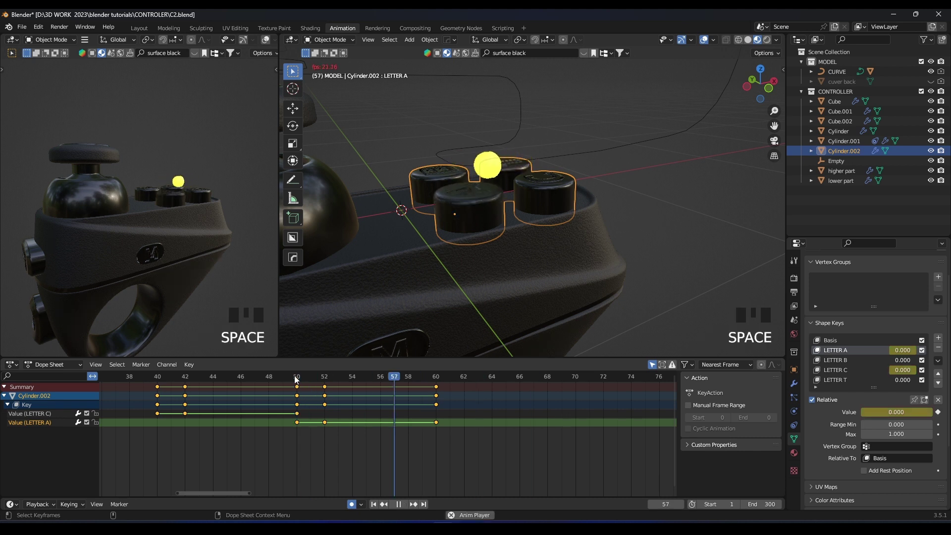
key("Left")
key("Left")
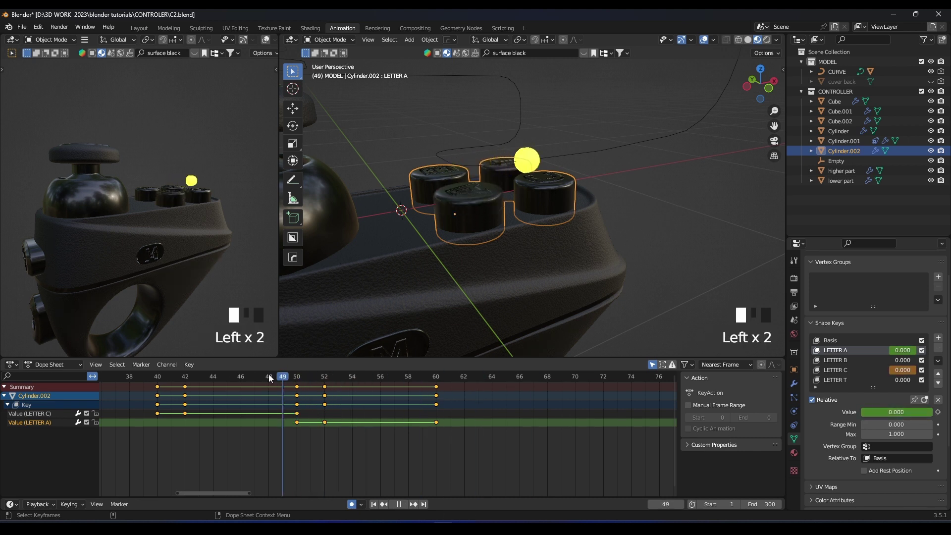
Move the three LETTER A keyframes to frames 60, 62 and 70
left_click_drag(465, 447, 286, 425)
key("g")
left_click(328, 420)
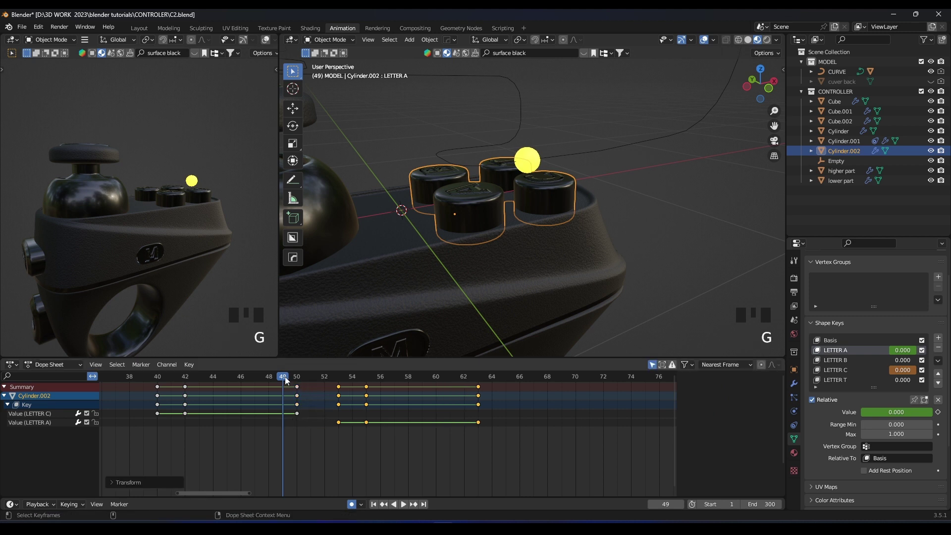
left_click_drag(284, 376, 436, 379)
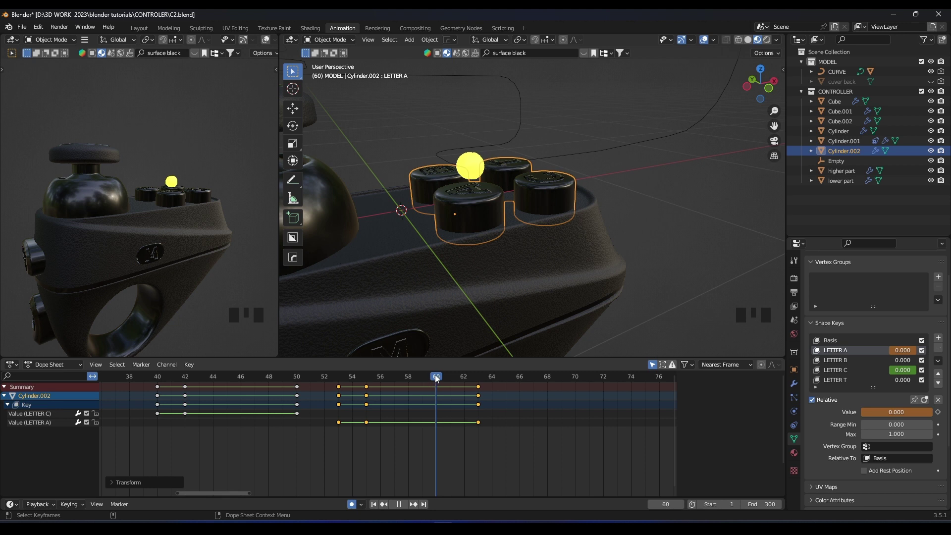
middle_click_drag(378, 400, 244, 427)
key("g")
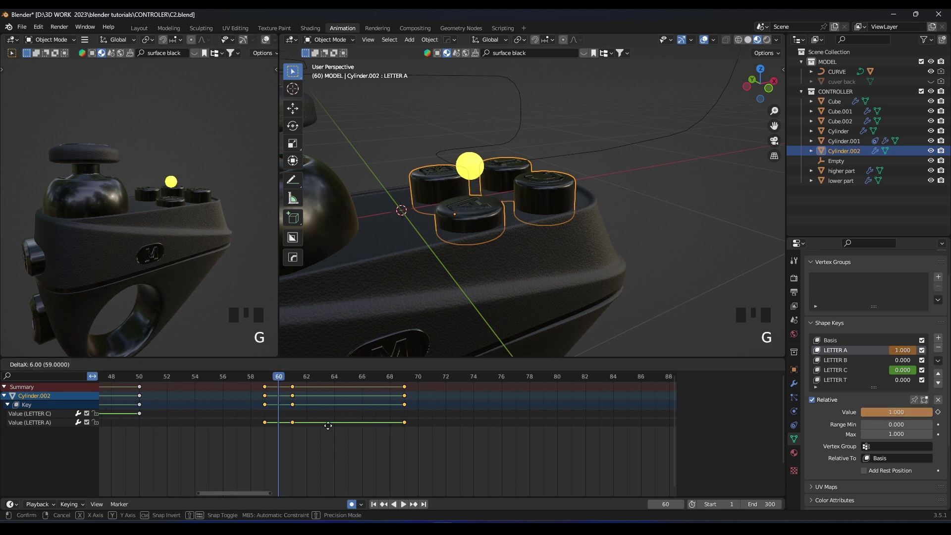
left_click(365, 425)
Play the animation through both button presses to check their timing, and save the file
key("space")
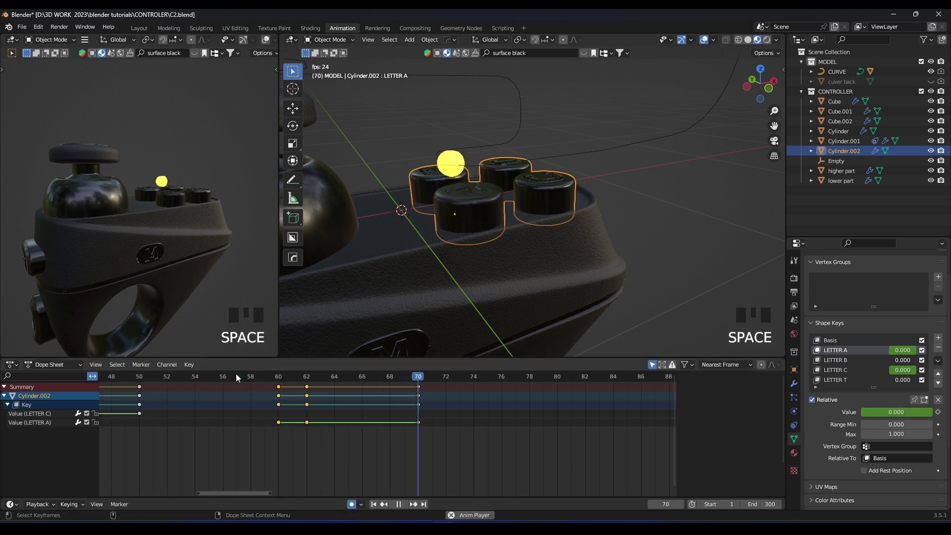
key("space")
key("ctrl+s")
scroll(260, 389, "down", 5)
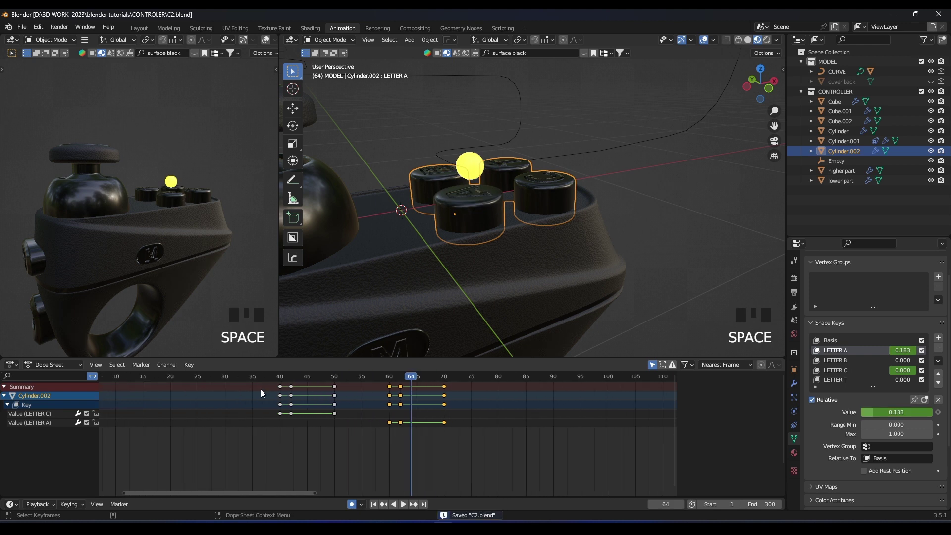
left_click(146, 377)
key("space")
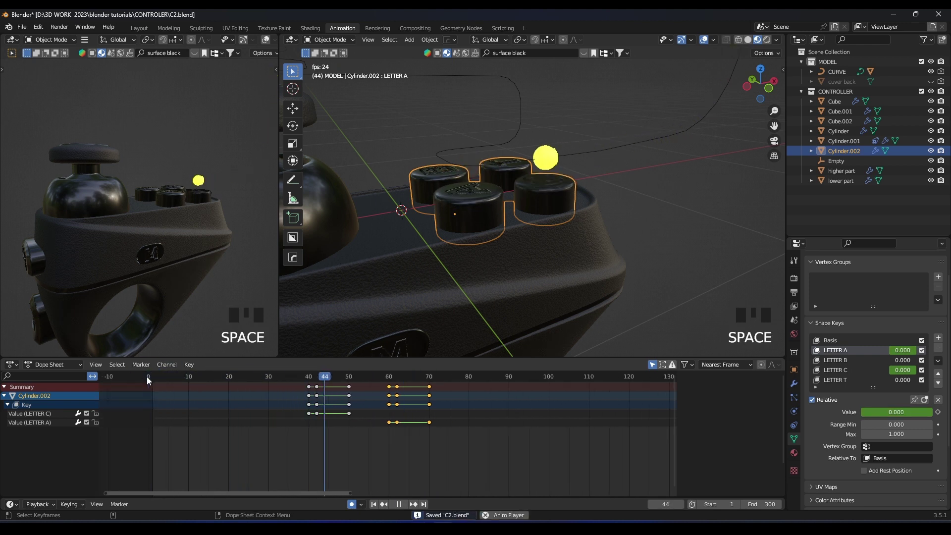
key("space")
middle_click_drag(433, 436, 317, 421)
key("ctrl+s")
Select the LETTER B shape key and keyframe its value at 0.000 on frame 80
scroll(320, 420, "up", 12)
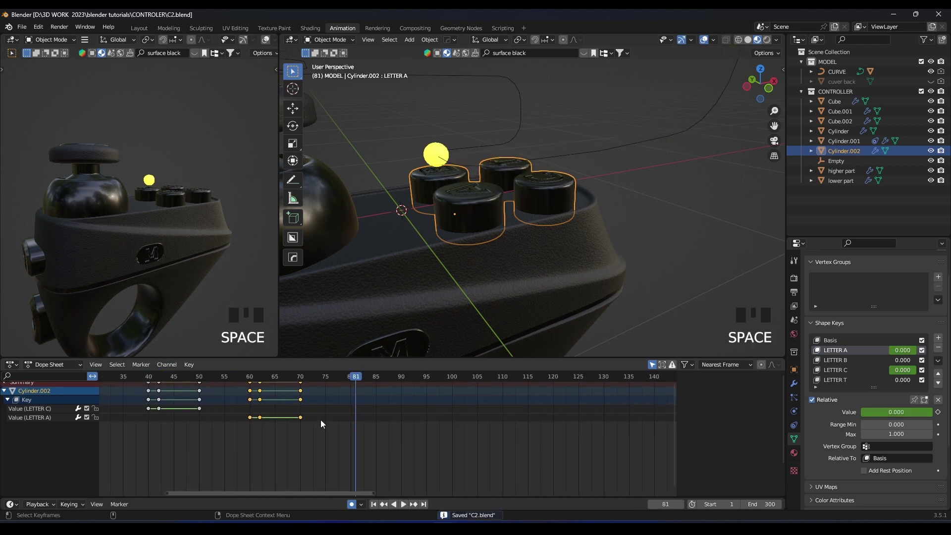
scroll(353, 382, "up", 3)
left_click(292, 376)
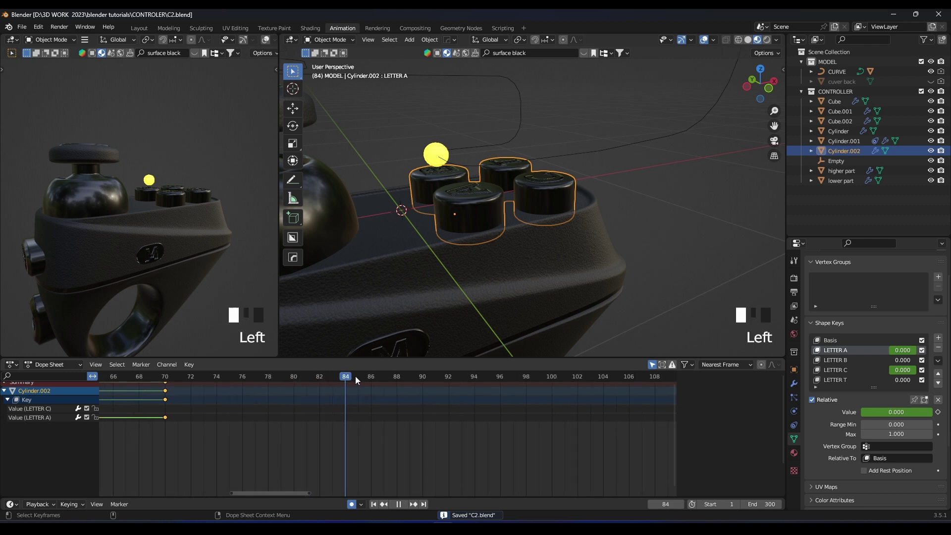
mouse_move(291, 376)
left_mouse_down()
mouse_move(266, 375)
mouse_move(290, 375)
left_mouse_up()
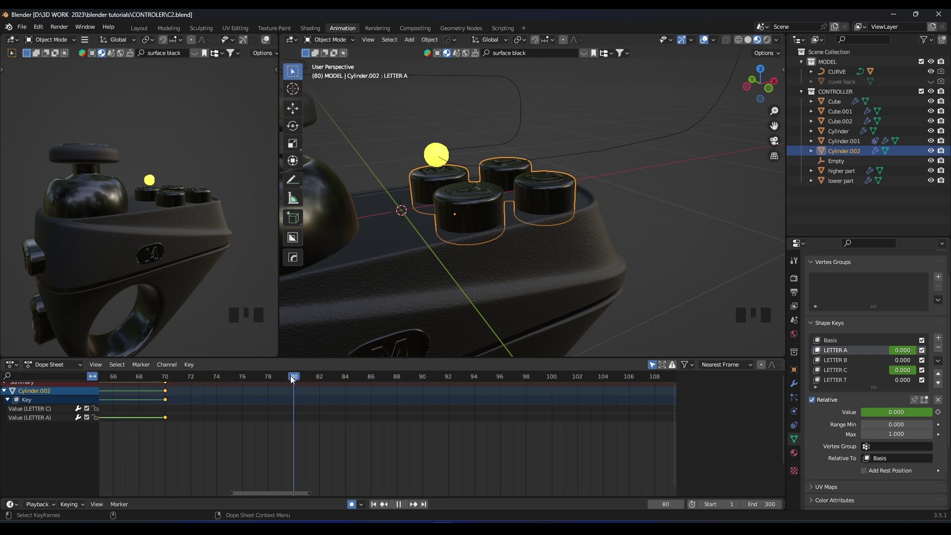
middle_click_drag(447, 203, 512, 209)
scroll(473, 153, "up", 7)
left_click(830, 360)
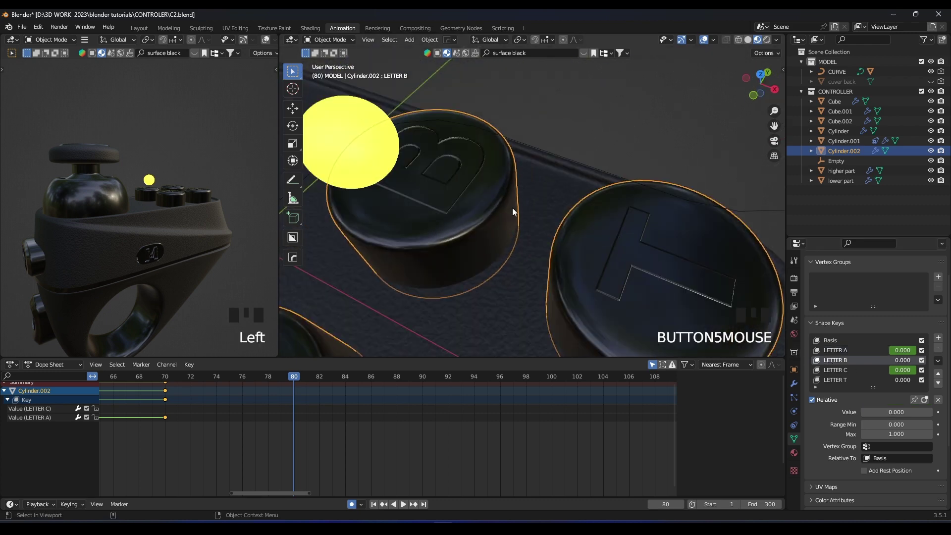
left_click(938, 412)
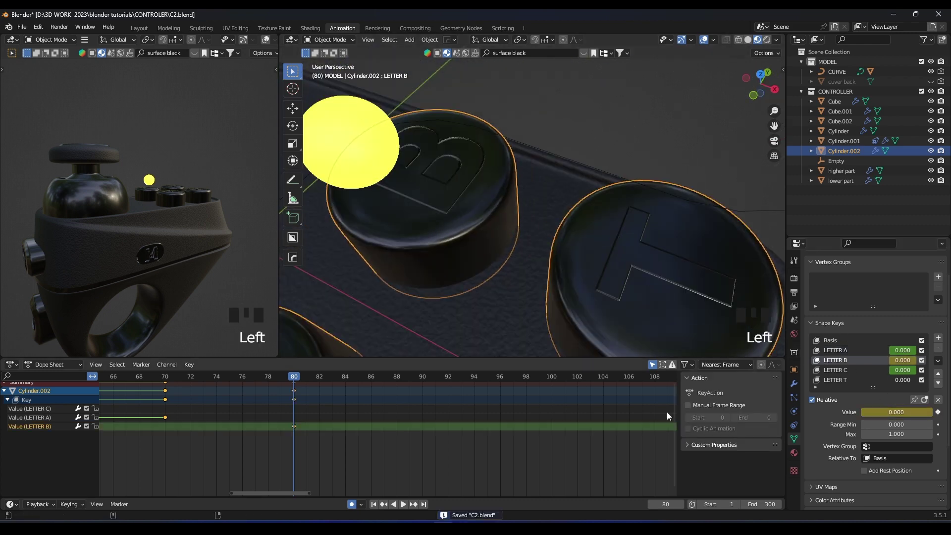
Keyframe the LETTER B shape key at 1.000 on frame 82, and scrub back to check the press
left_click_drag(307, 377, 315, 376)
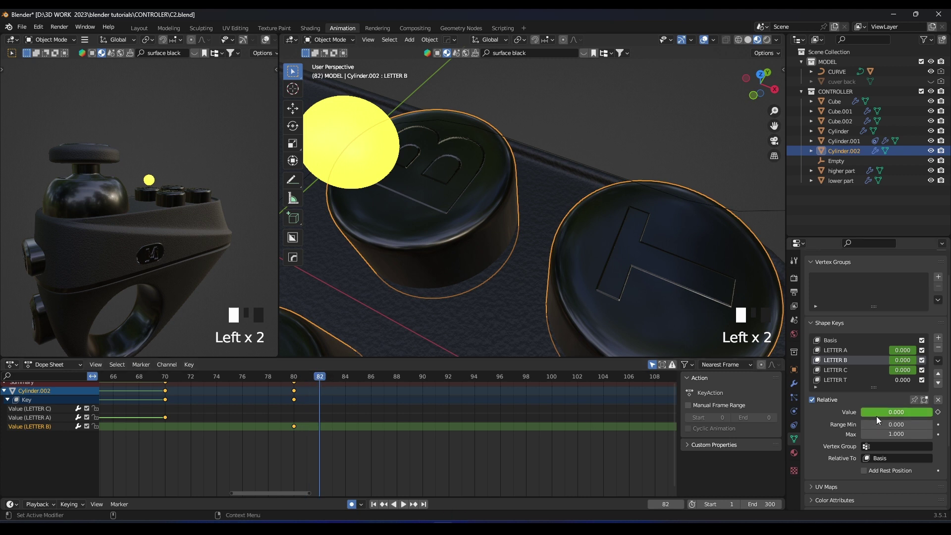
left_click_drag(876, 415, 947, 415)
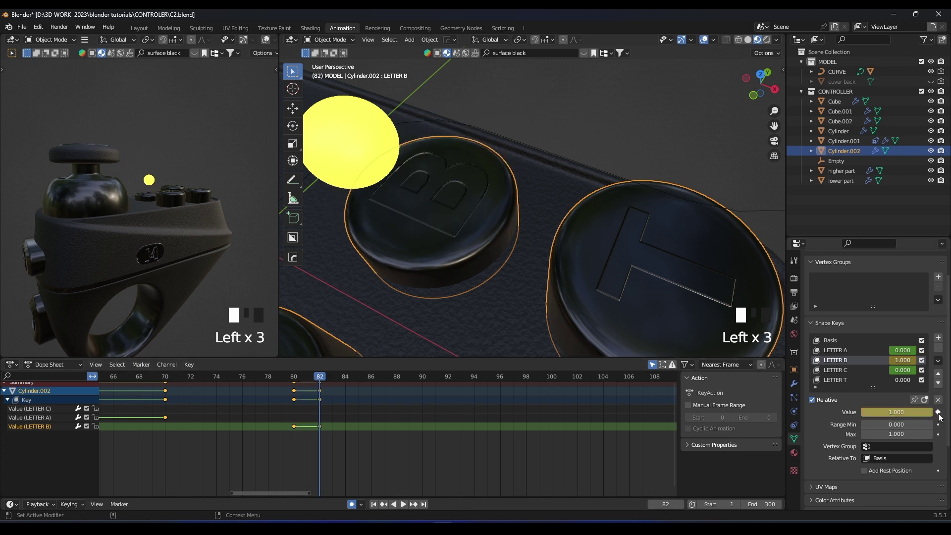
left_click_drag(357, 378, 307, 379)
scroll(315, 384, "up", 7)
middle_click_drag(325, 390, 336, 397)
scroll(367, 406, "down", 3)
scroll(374, 409, "down", 9)
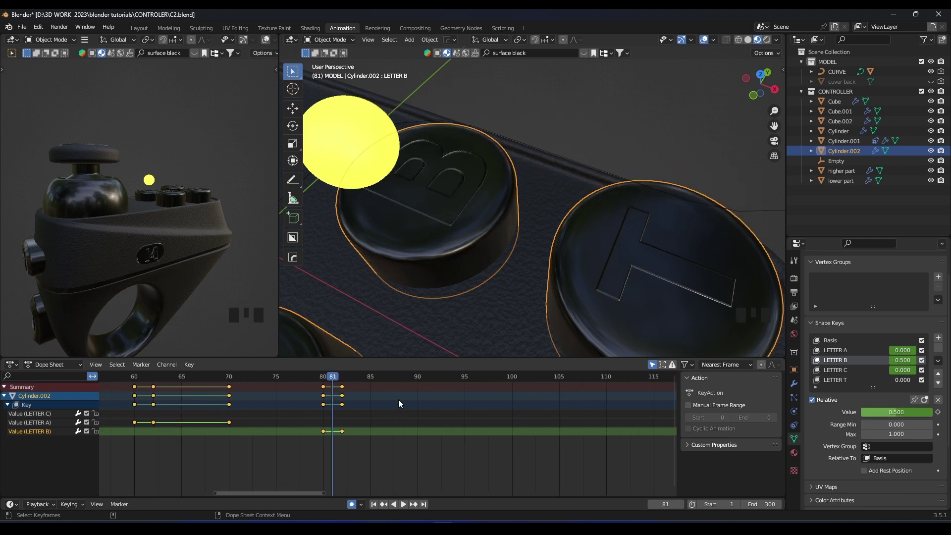
Set the LETTER B shape key back to 0.000 and keyframe it on frame 90
scroll(364, 406, "up", 6)
middle_click_drag(398, 399, 432, 404)
scroll(376, 405, "up", 5)
scroll(372, 408, "up", 2)
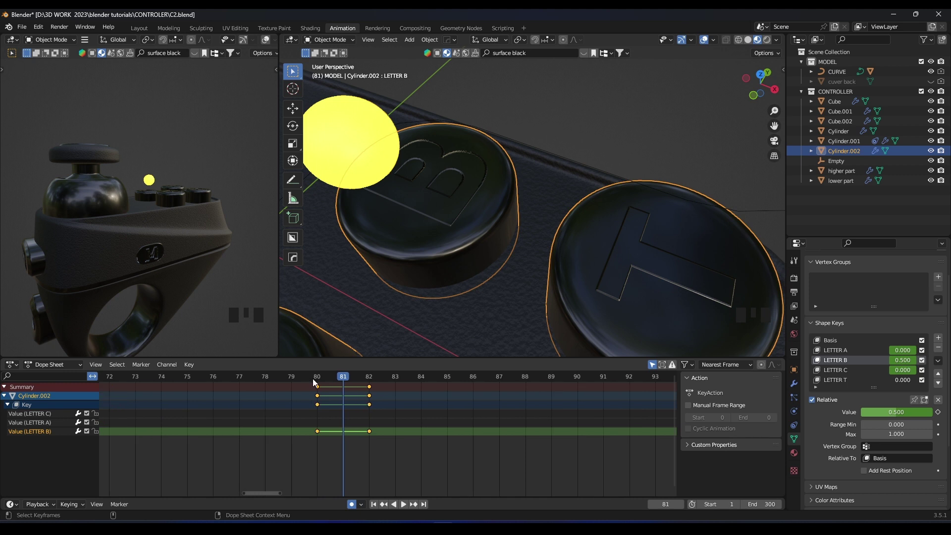
left_click(548, 378)
left_click_drag(549, 378, 570, 381)
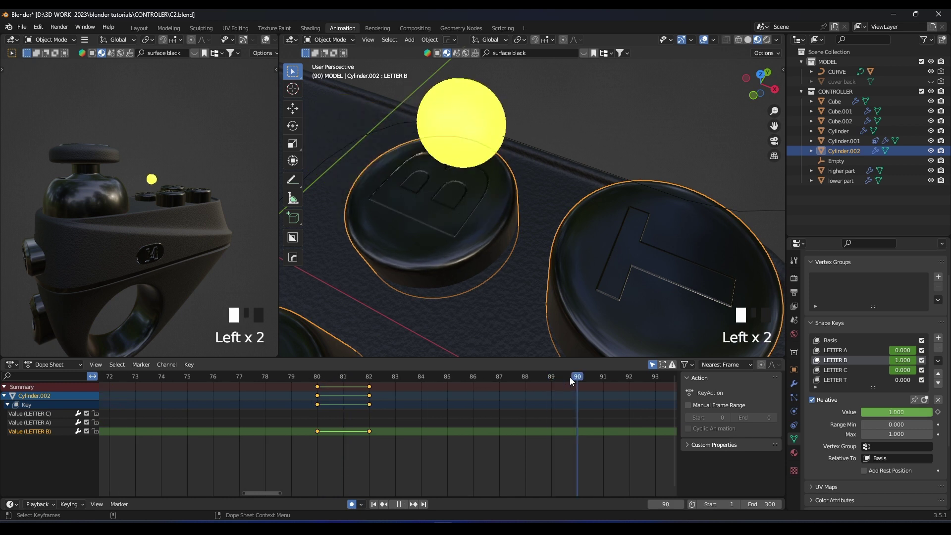
left_click_drag(907, 413, 863, 413)
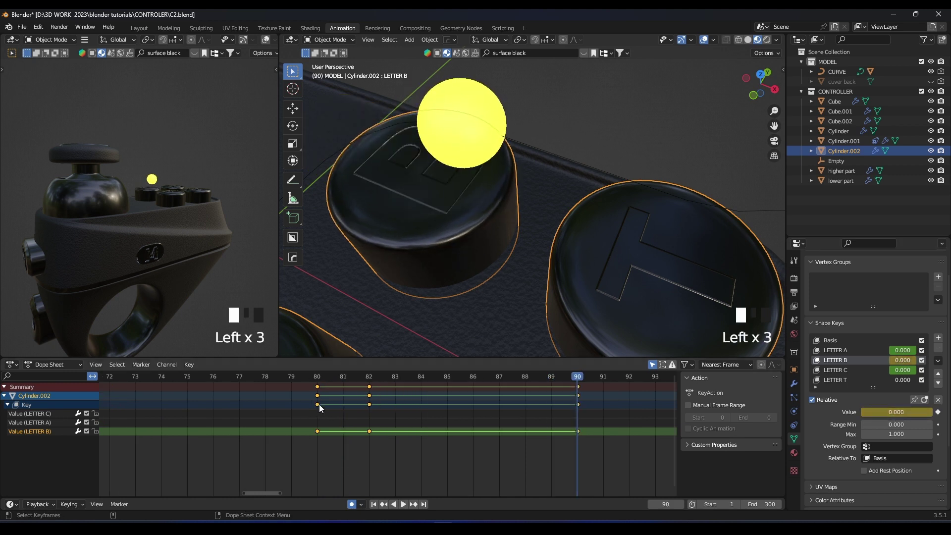
Go to frame 80, select all keyframes and change their interpolation mode
left_click(317, 377)
key("a")
right_click(396, 412)
mouse_move(396, 412)
left_click(557, 429)
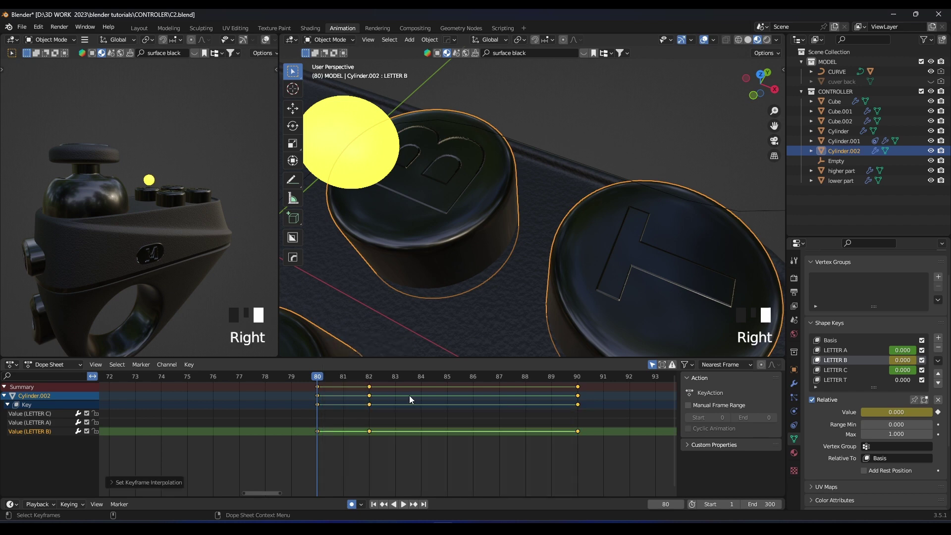
Play the LETTER B button press from around frame 79 to check its motion
scroll(409, 395, "down", 7)
scroll(407, 347, "down", 3)
key("space")
key("space")
left_click(332, 377)
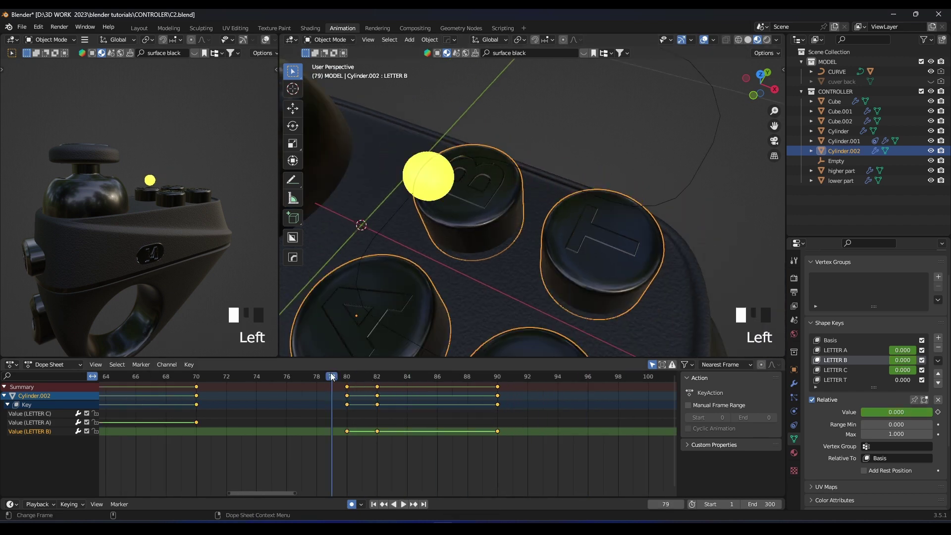
key("space")
key("space")
left_click(332, 376)
Show the whole controller top in the larger viewport and switch it to solid shading
scroll(510, 247, "down", 7)
middle_click_drag(510, 247, 601, 223)
scroll(602, 223, "up", 3)
key("z")
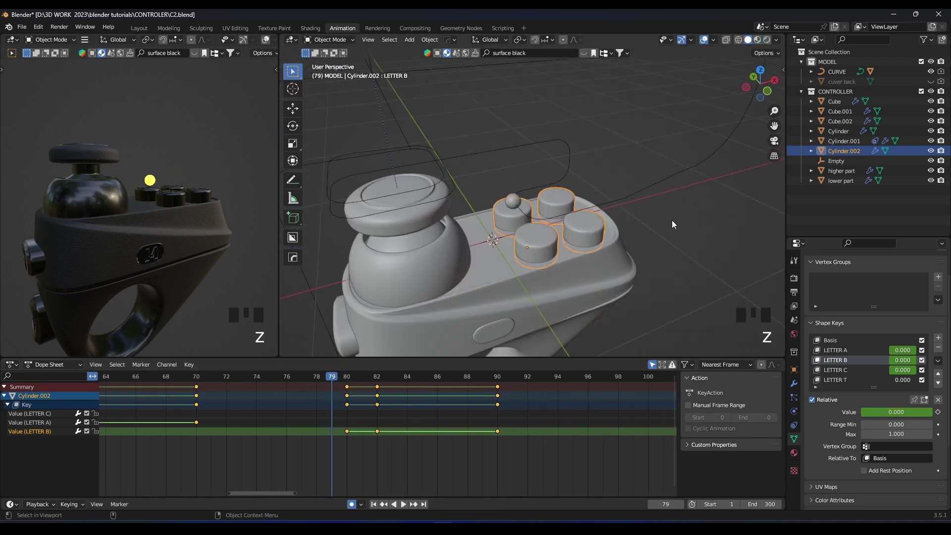
Save the file and play the LETTER B button press from around frame 77
scroll(625, 221, "up", 3)
key("ctrl+s")
left_click(296, 375)
key("space")
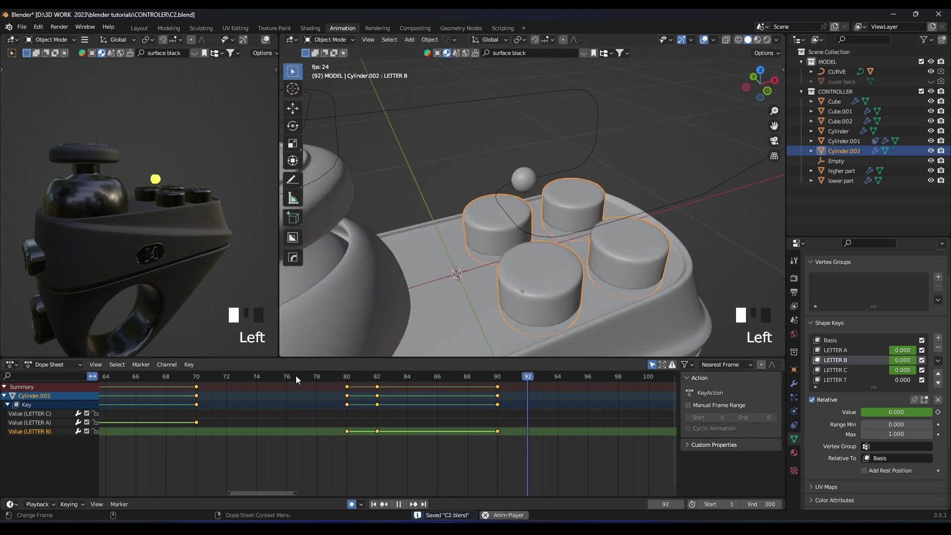
left_click(296, 375)
key("space")
Frame the letter buttons in the larger viewport and switch it to Material Preview shading
scroll(564, 250, "down", 2)
mouse_move(564, 250)
middle_mouse_down("shift")
mouse_move(441, 272)
mouse_move(463, 275)
mouse_move(429, 255)
middle_mouse_up("shift")
scroll(448, 270, "up", 2)
scroll(478, 297, "down", 5)
scroll(460, 213, "up", 3)
key("z")
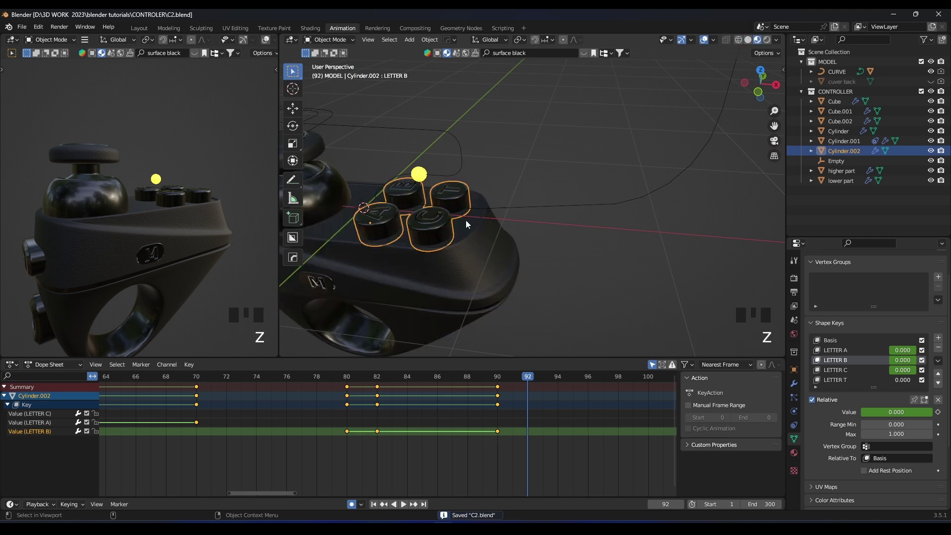
Go to frame 100, save the file, and keyframe the LETTER T shape key at 0.000
scroll(466, 222, "up", 2)
middle_click_drag(559, 421, 377, 418)
scroll(376, 418, "down", 2)
left_click(367, 377)
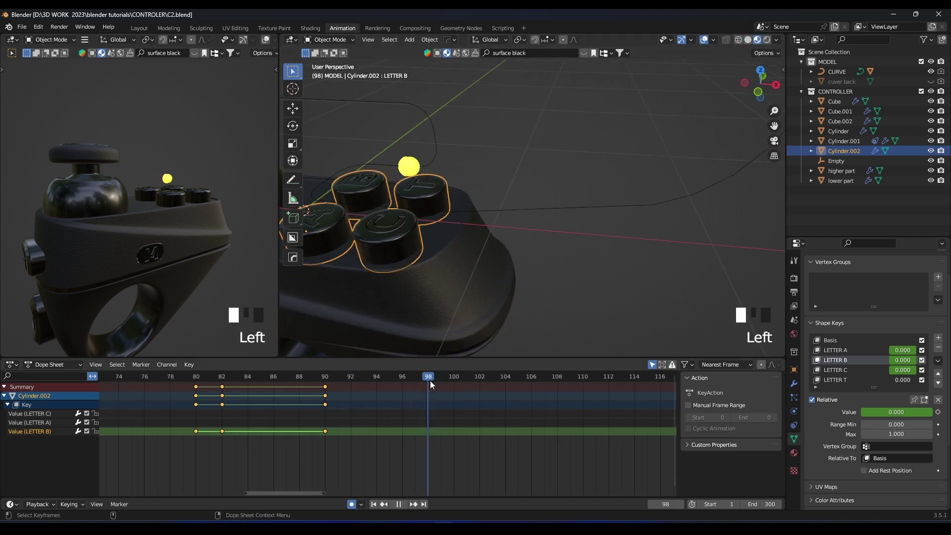
left_click_drag(457, 380, 458, 381)
scroll(474, 225, "up", 2)
middle_click_drag(475, 224, 539, 211)
key("ctrl+s")
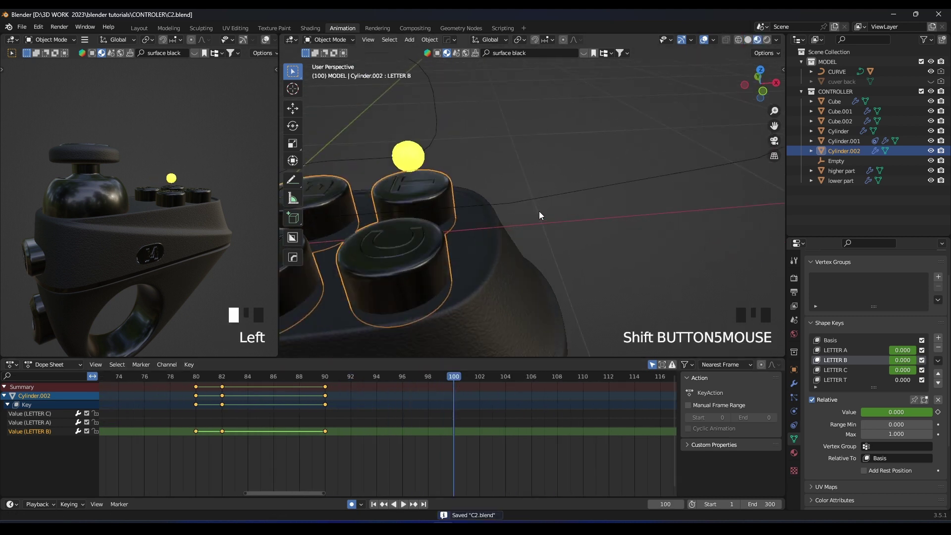
left_click(860, 379)
left_click(938, 412)
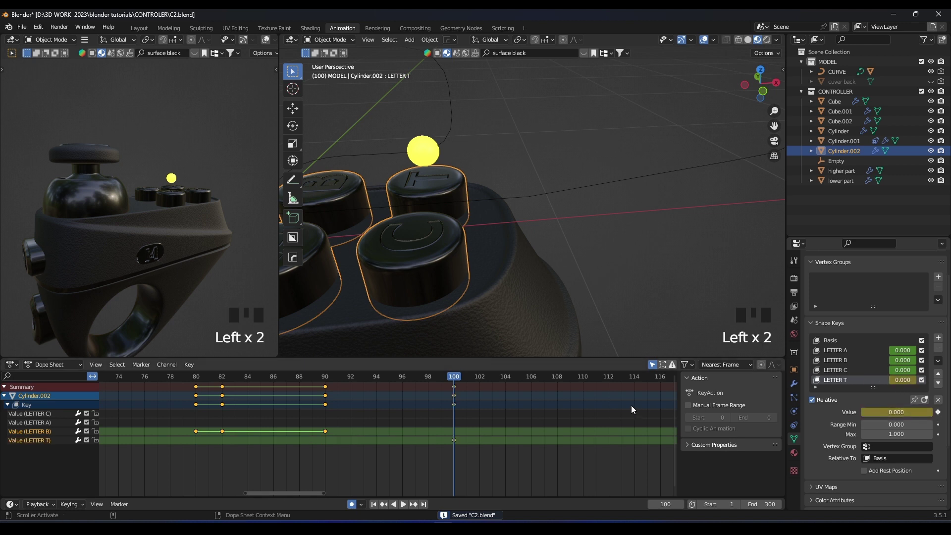
Keyframe the LETTER T shape key at 1.000 on frame 102 and at 0.000 on frame 110
middle_click_drag(470, 388, 403, 384)
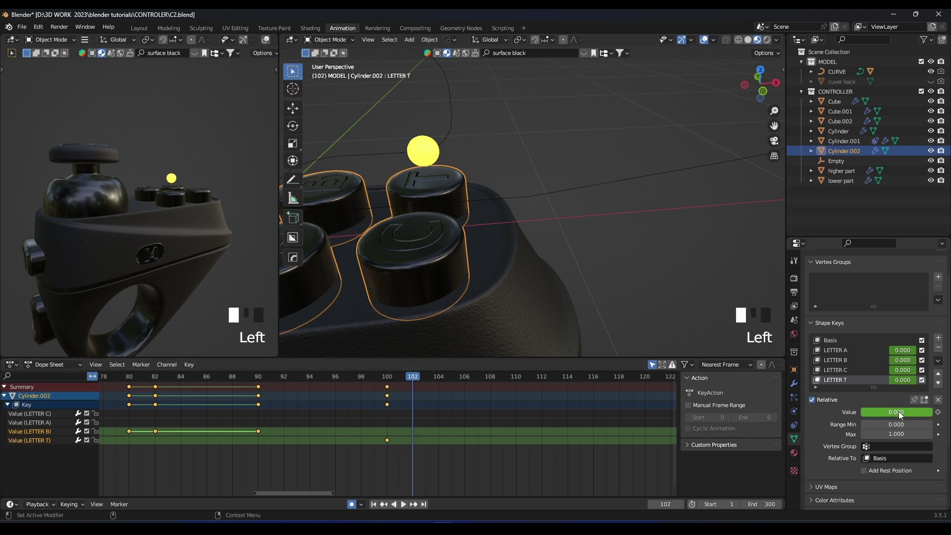
left_click_drag(900, 415, 931, 415)
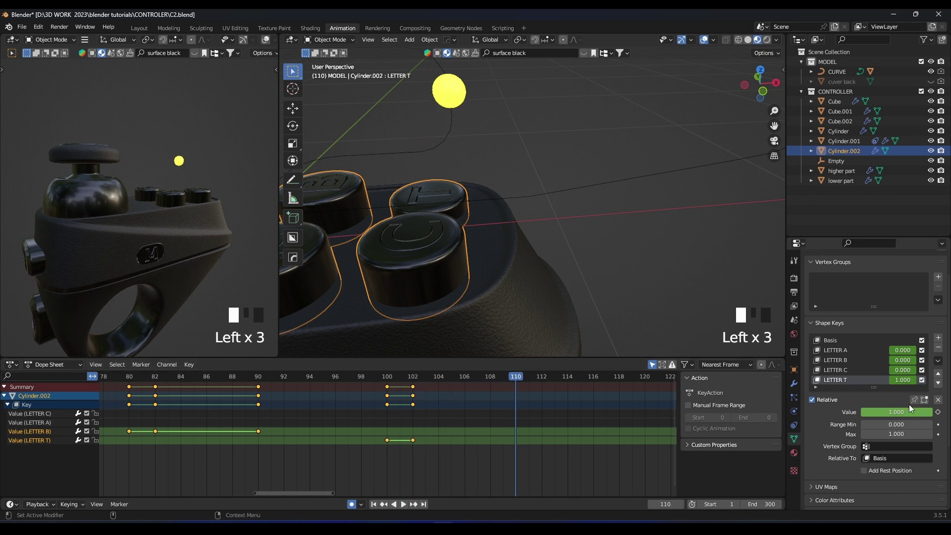
left_click_drag(909, 410, 876, 411)
scroll(421, 398, "down", 10)
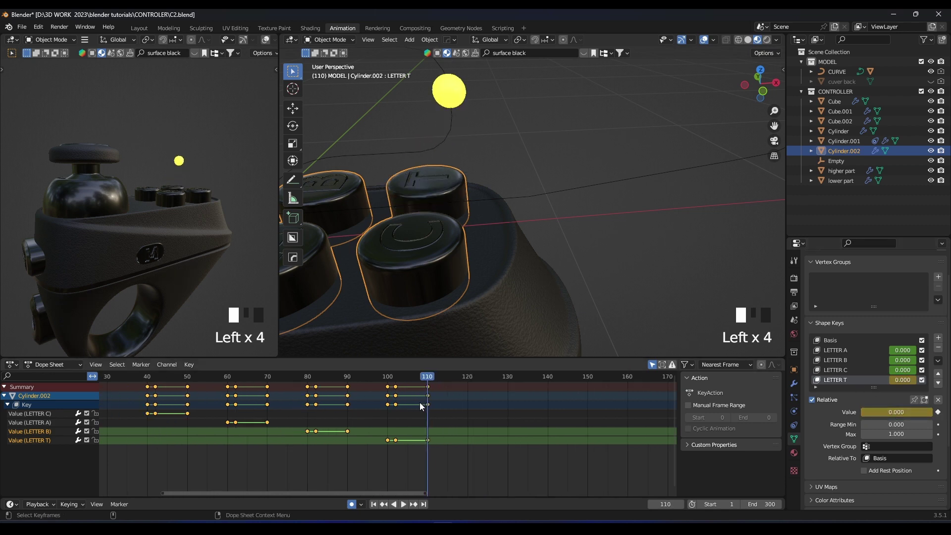
Save the file and change the interpolation mode of all shape key keyframes
key("ctrl+s")
scroll(489, 263, "down", 2)
right_click(382, 425)
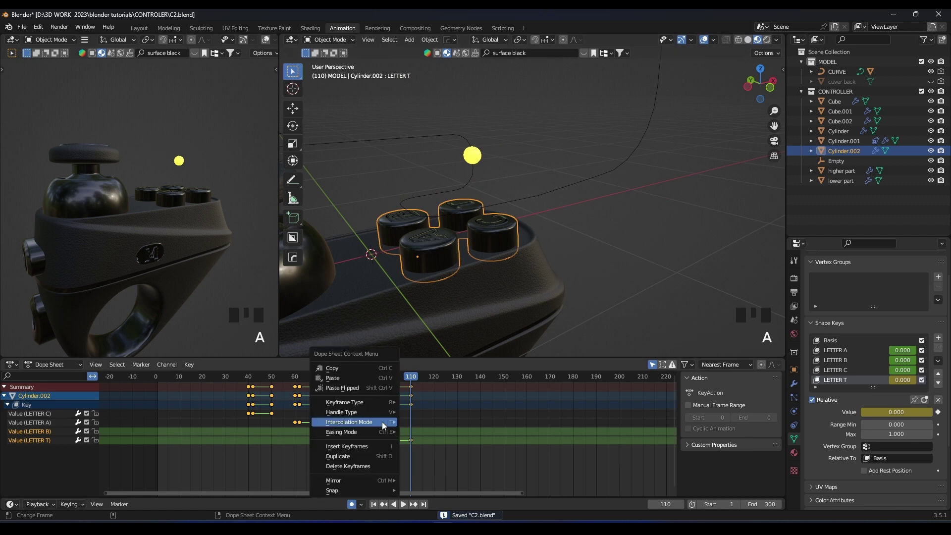
mouse_move(382, 423)
left_click(565, 378)
Save the file and play the whole letter button animation from frame 0
scroll(524, 240, "down", 2)
scroll(524, 240, "down", 2)
scroll(569, 221, "up", 3)
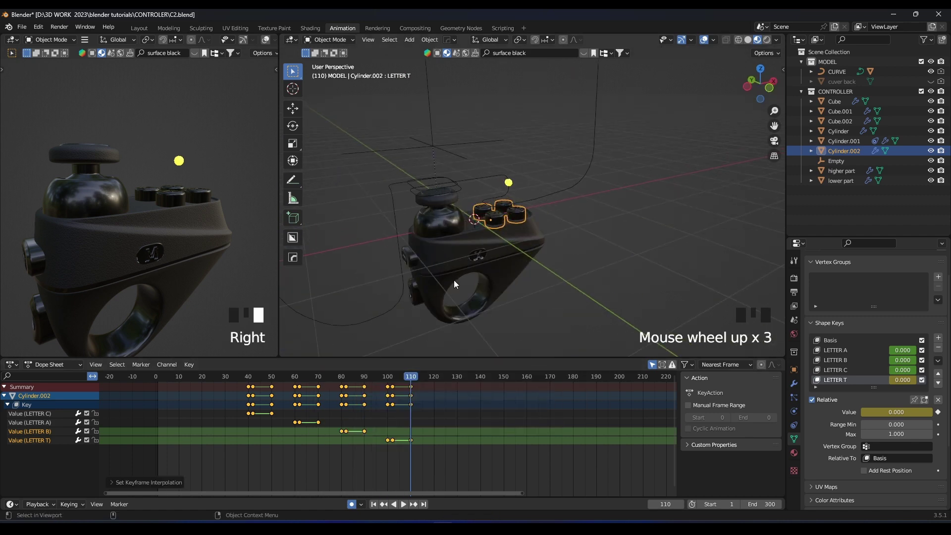
left_click(144, 378)
scroll(592, 210, "up", 2)
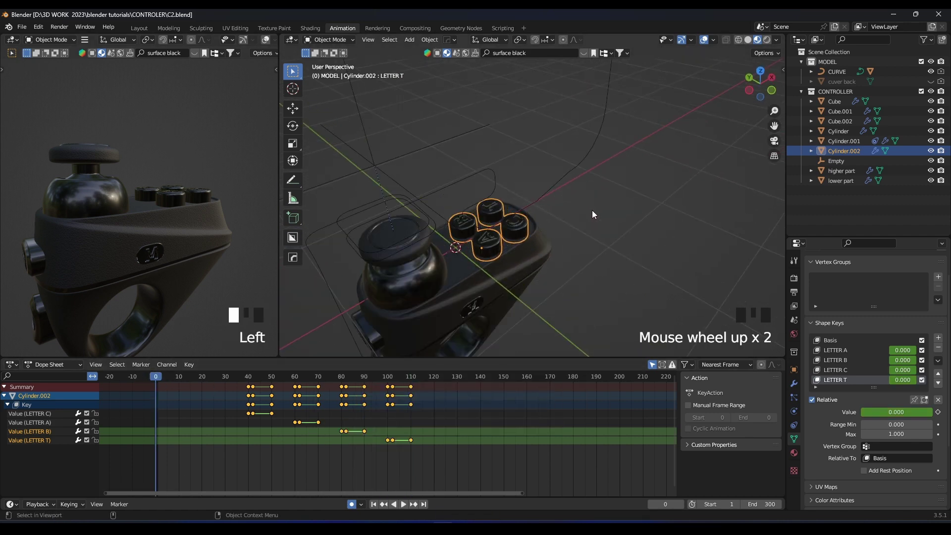
key("ctrl+s")
key("space")
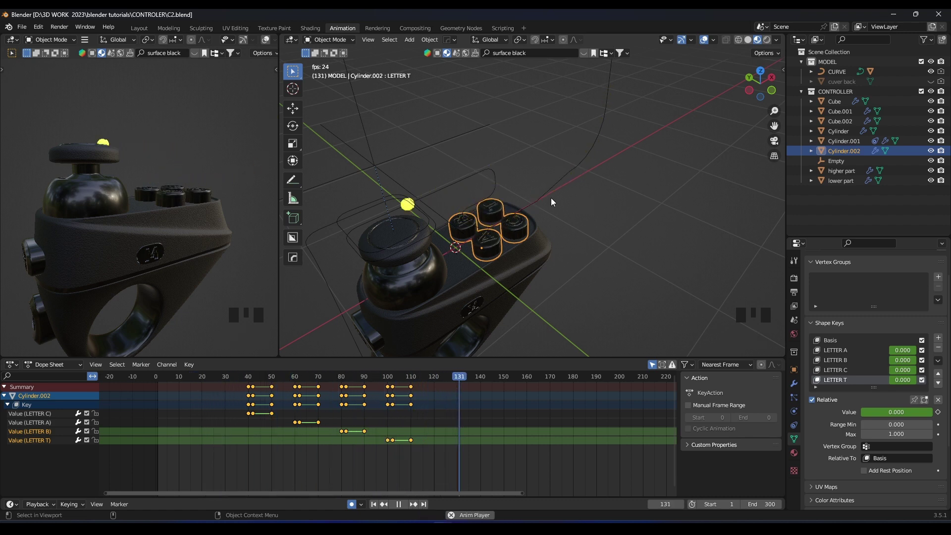
key("space")
Switch the larger viewport to solid shading, select the joystick cap and go to frame 130
middle_click_drag(551, 198, 503, 243)
key("z")
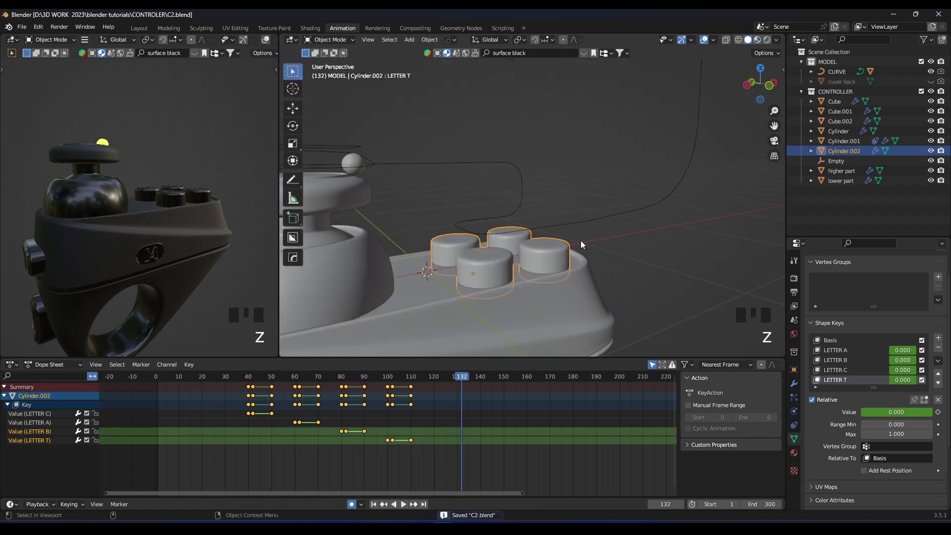
mouse_move(580, 239)
middle_mouse_down("shift")
mouse_move(516, 250)
mouse_move(456, 188)
middle_mouse_up("shift")
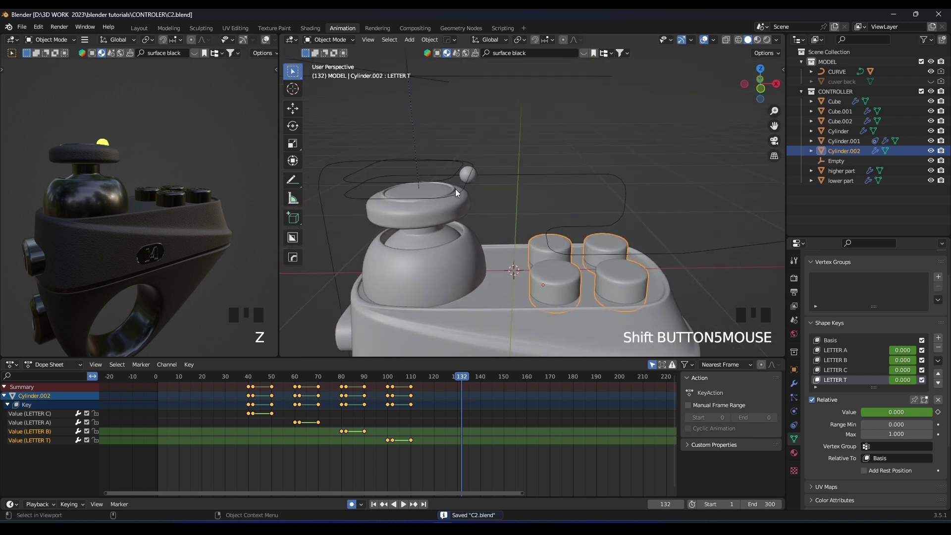
left_click(421, 212)
middle_click_drag(464, 150, 453, 312)
mouse_move(463, 379)
left_mouse_down()
mouse_move(454, 376)
mouse_move(477, 377)
mouse_move(465, 380)
left_mouse_up()
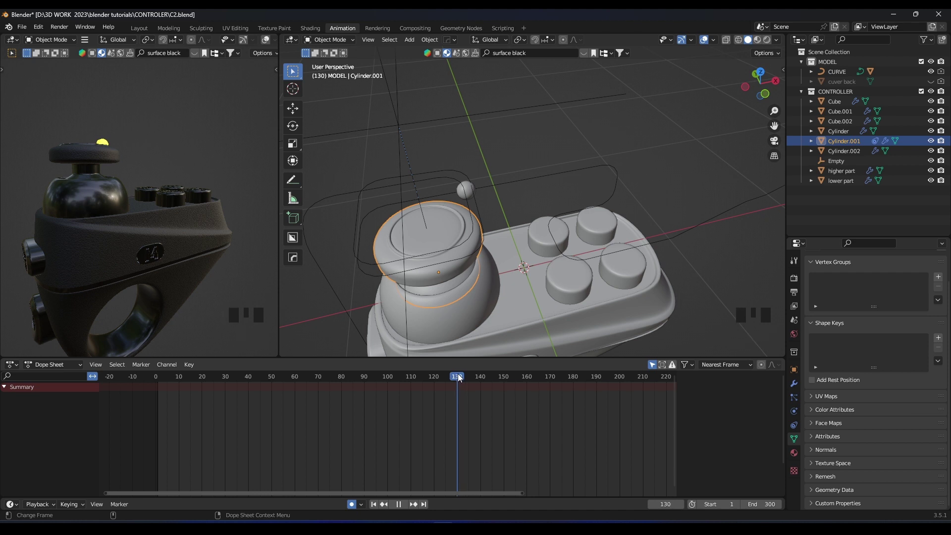
Select the Empty above the joystick, save the file, and auto-key the Empty's unchanged position on frame 130
scroll(458, 144, "down", 3)
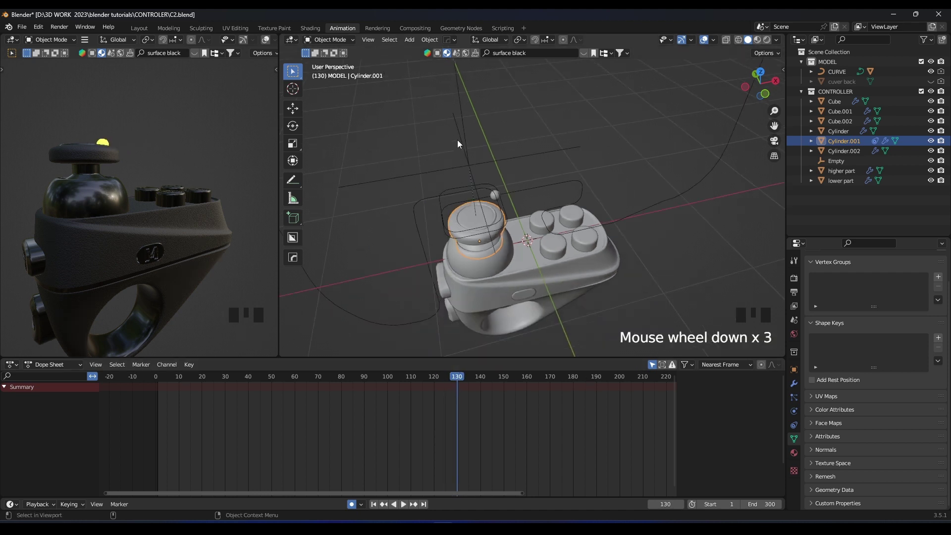
left_click(473, 161)
middle_click_drag(473, 161, 503, 168, "shift")
key("ctrl+s")
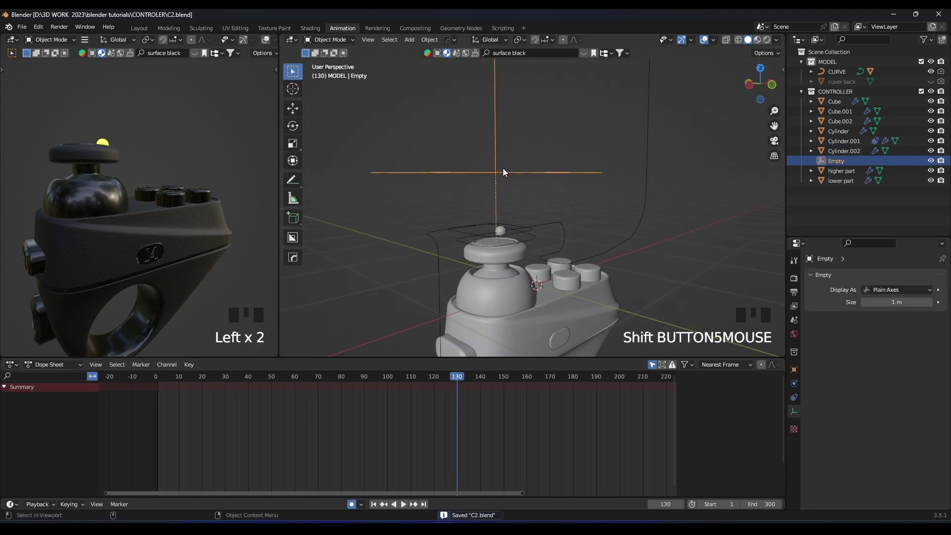
scroll(500, 187, "up", 2)
key("g")
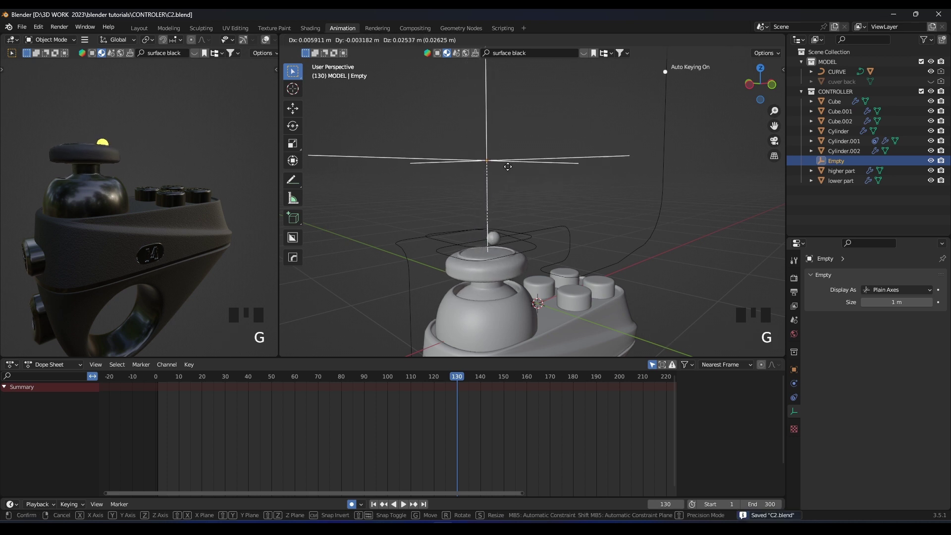
right_click(500, 168)
middle_click_drag(520, 172, 500, 210)
key("g")
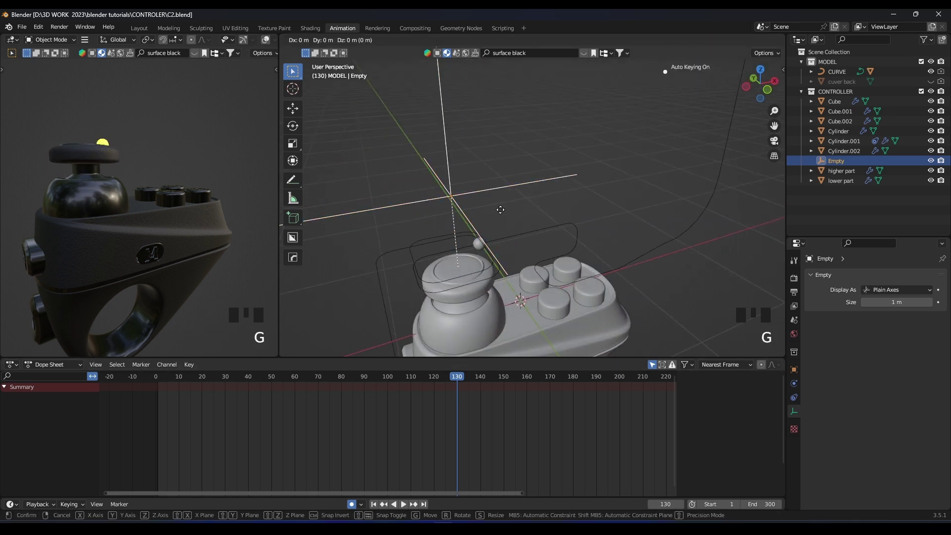
left_click(500, 210)
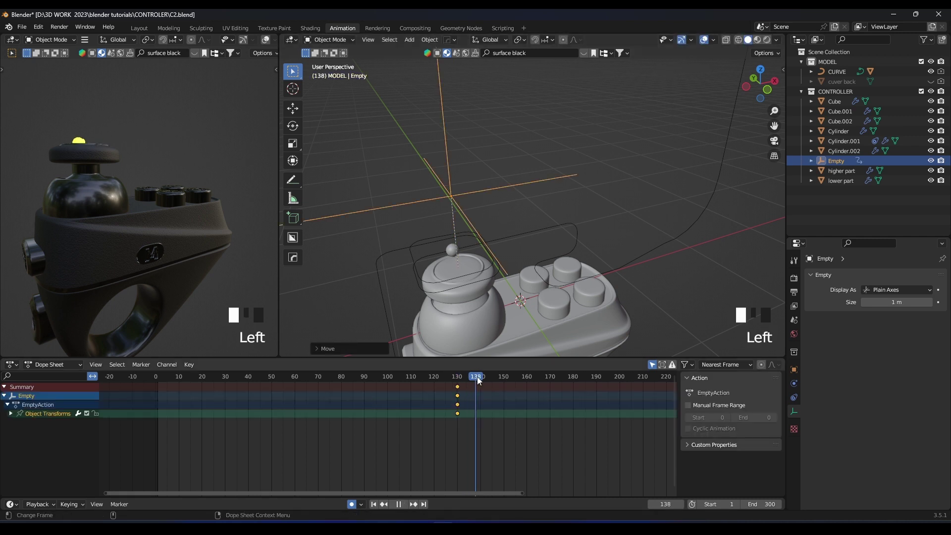
On frame 141, move the Empty horizontally so the joystick tilts away from the letter buttons
left_click_drag(477, 377, 480, 376)
middle_click_drag(510, 166, 537, 167)
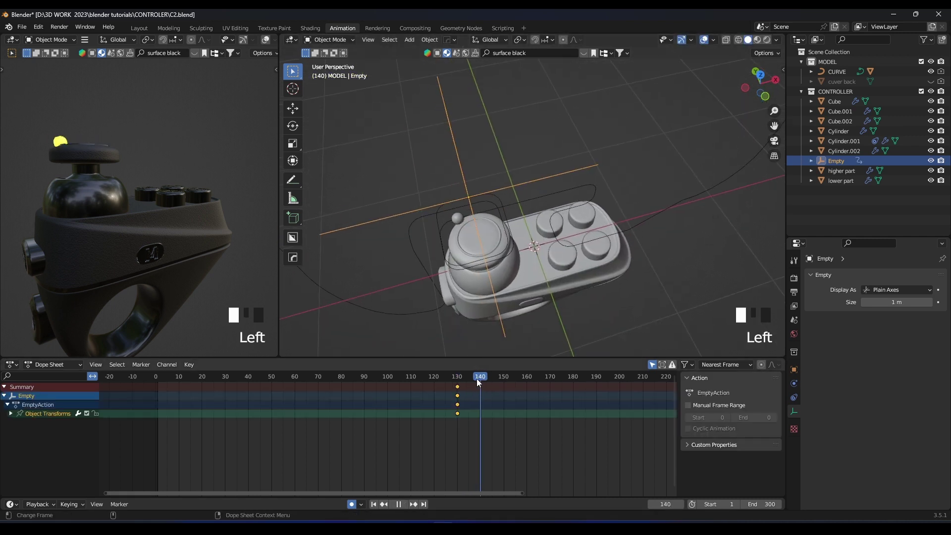
mouse_move(477, 379)
left_mouse_down()
mouse_move(462, 378)
mouse_move(482, 377)
left_mouse_up()
key("g")
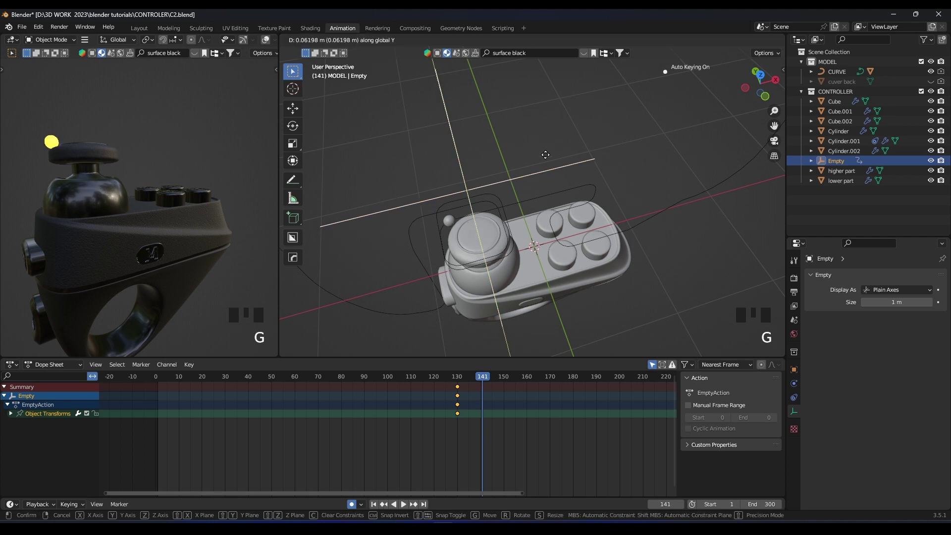
left_click(504, 196)
middle_click_drag(504, 196, 557, 149)
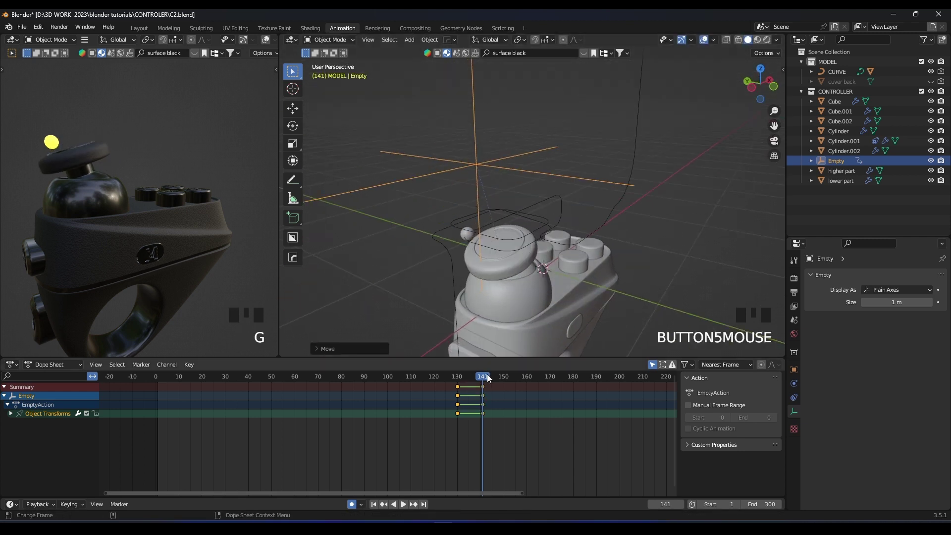
On frame 150, move the Empty along the Y axis to tilt the joystick toward the controller's logo side
left_click_drag(488, 378, 503, 375)
middle_click_drag(540, 232, 582, 234)
key("g")
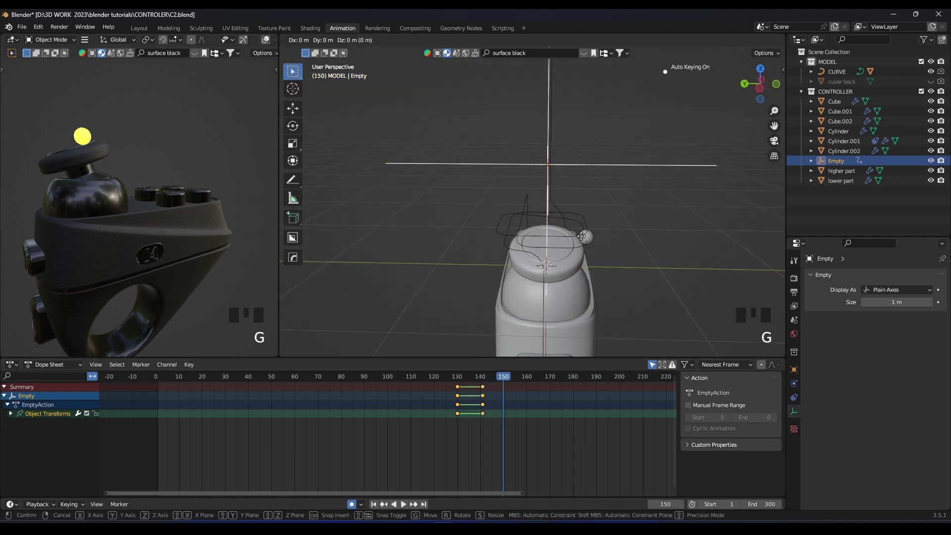
key("y")
left_click(646, 236)
On frame 156, move the Empty along the X axis to tilt the joystick toward the letter buttons
middle_click_drag(531, 421, 396, 421)
left_click_drag(370, 376, 375, 376)
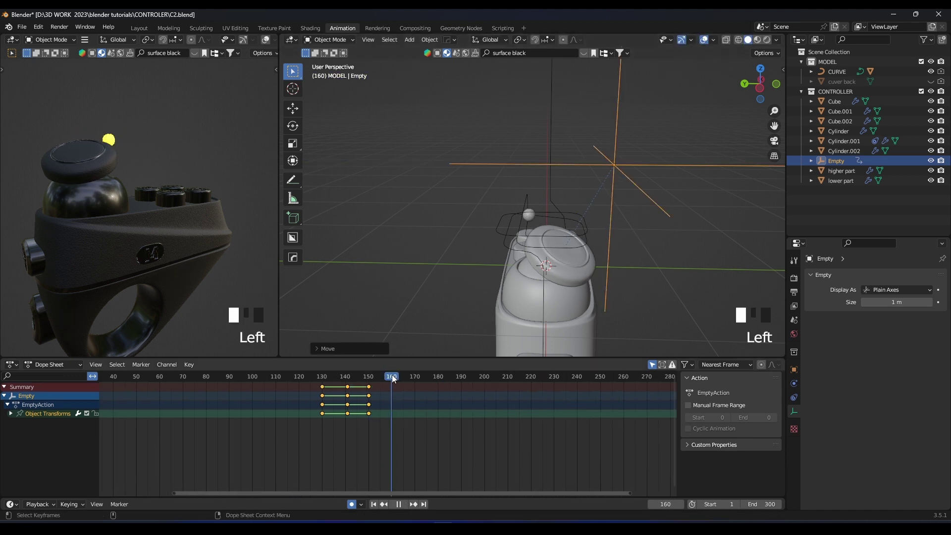
middle_click_drag(527, 213, 448, 244)
key("g")
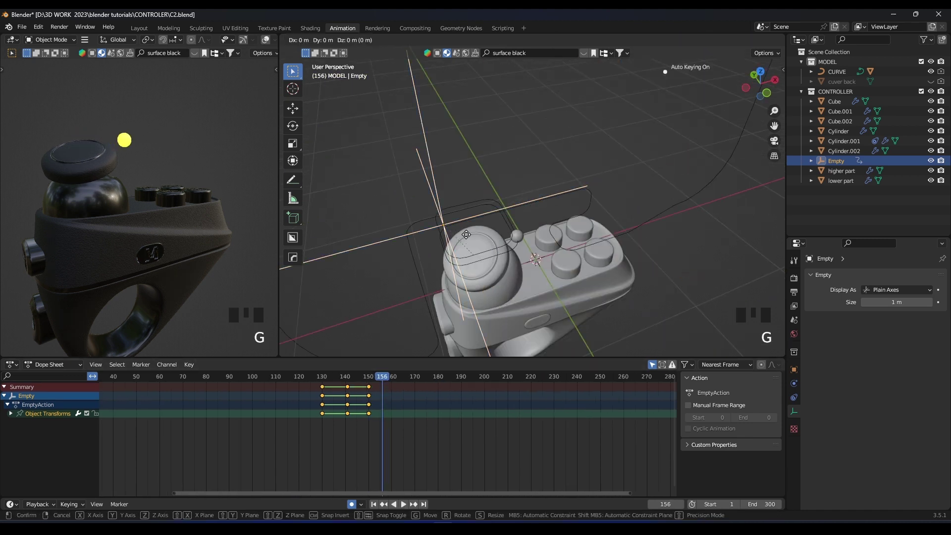
key("x")
left_click(537, 224)
On frame 166, move the Empty sideways to tilt the joystick away from the controller's logo side
left_click_drag(394, 377, 401, 379)
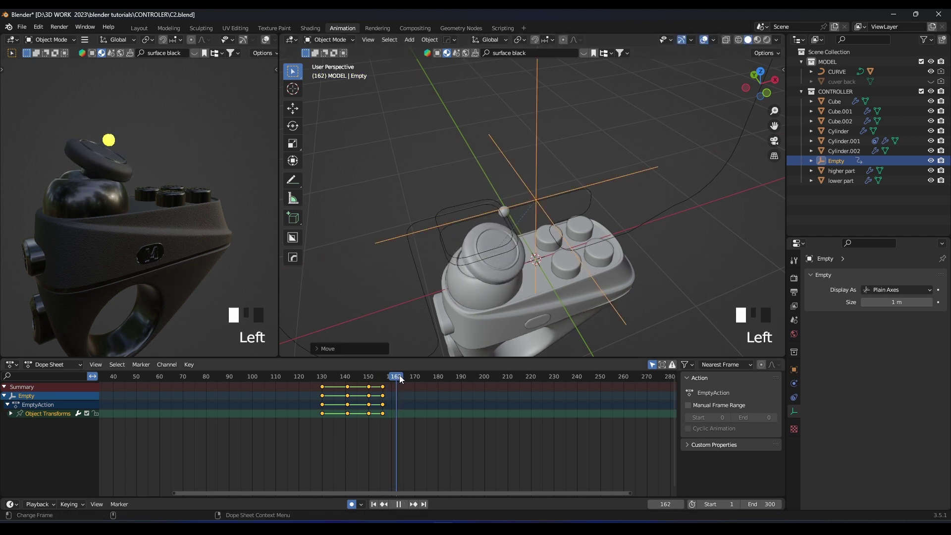
middle_click_drag(569, 223, 604, 197)
key("g")
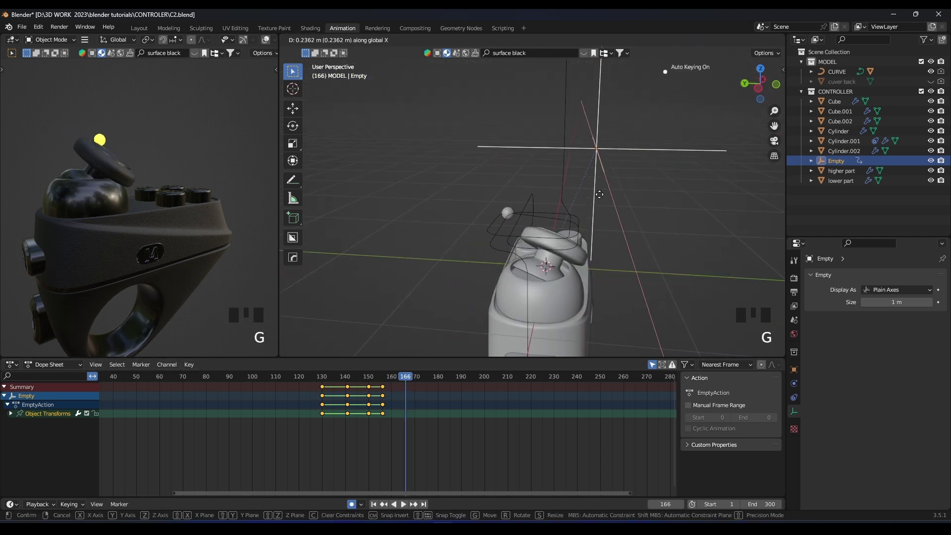
left_click(529, 187)
middle_click_drag(528, 186, 414, 337)
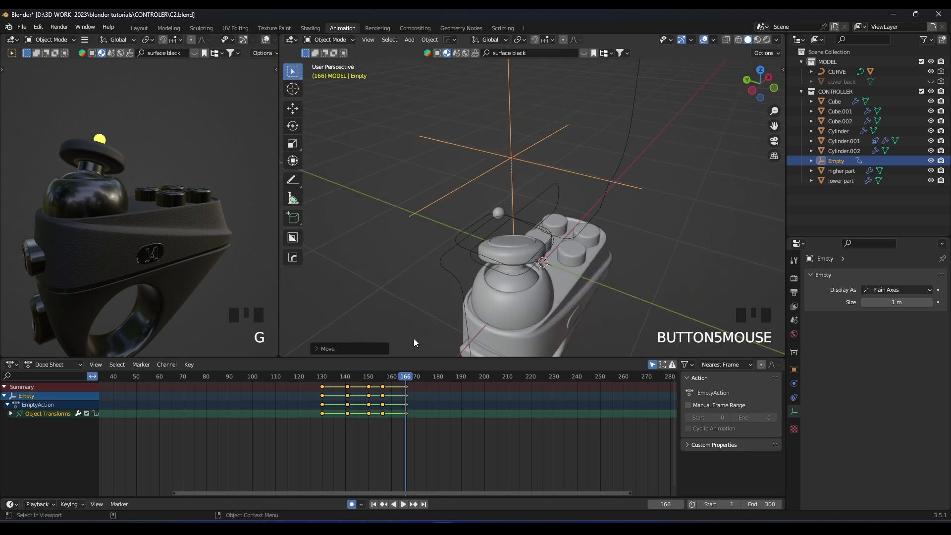
Play the joystick tilt animation from around frame 122 to check it against the moving ball
left_click(305, 376)
key("space")
key("space")
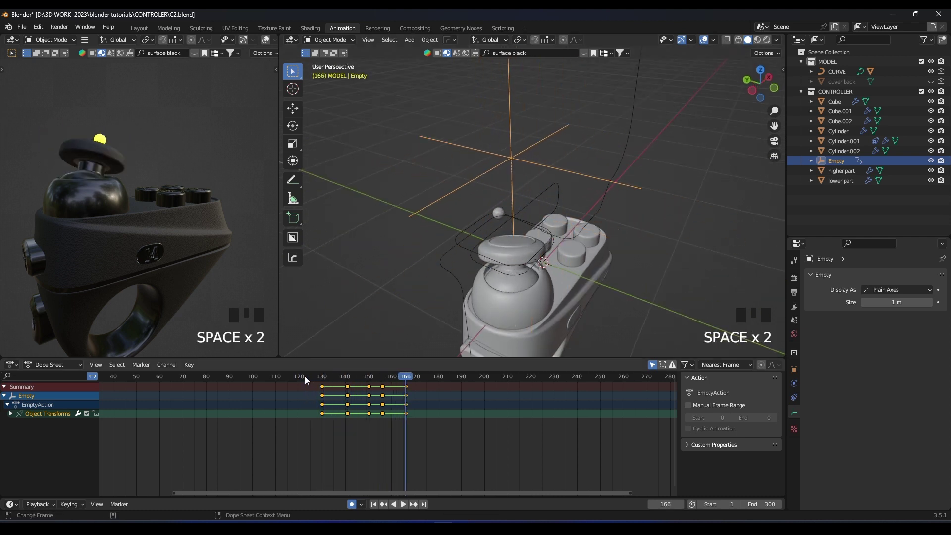
left_click(305, 376)
key("space")
Go to frame 130 and shift all of the Empty's keyframes about 4 frames forward
key("Left")
key("Left")
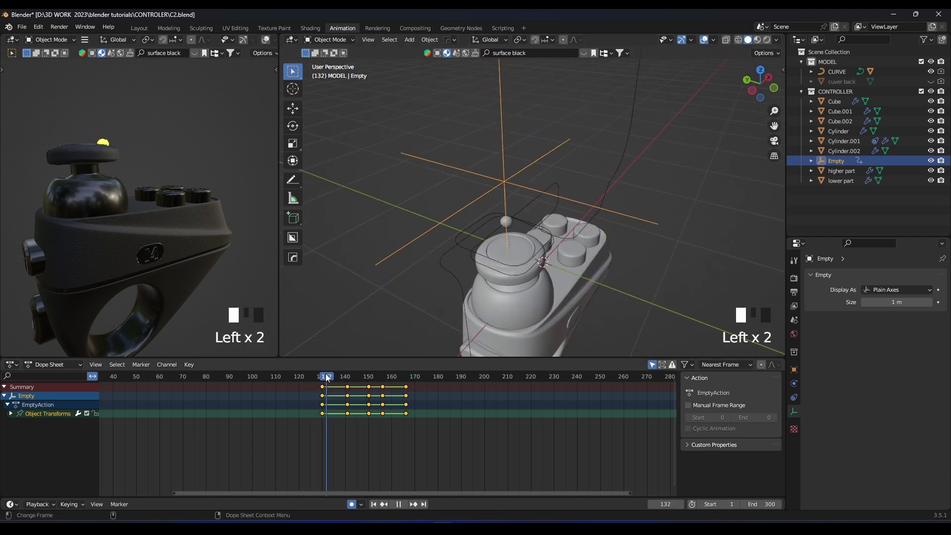
key("g")
left_click(358, 392)
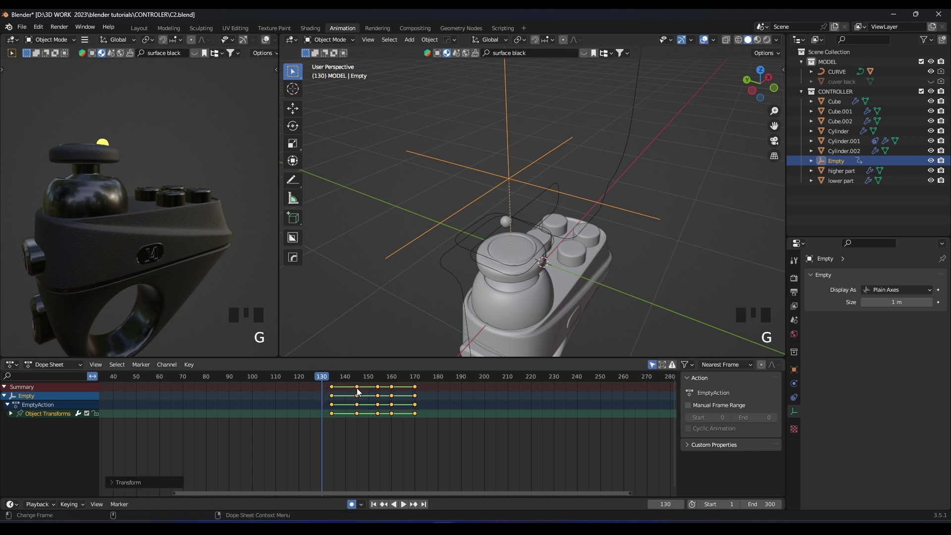
Play the joystick motion and scrub around frame 134 to compare its timing with the ball
key("space")
key("space")
left_click(332, 378)
left_click_drag(333, 377, 328, 374)
Go to frame 136 and shift all of the Empty's keyframes 6 frames forward, starting them on frame 140
middle_click_drag(483, 265, 505, 216)
scroll(504, 217, "up", 4)
middle_click_drag(505, 233, 461, 223, "shift")
left_click_drag(333, 374, 337, 377)
key("g")
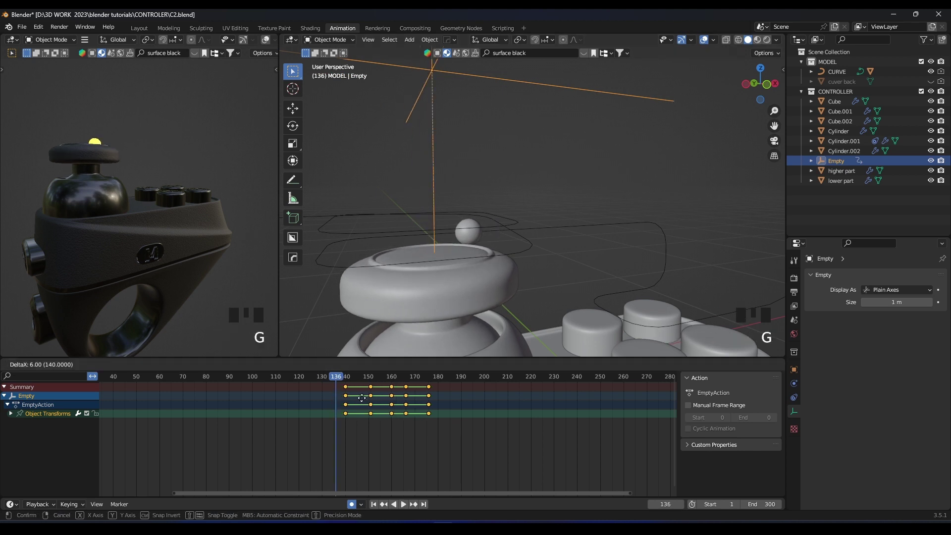
left_click(361, 400)
Replay the joystick motion and return to frame 136 to check its timing against the ball
key("space")
key("space")
left_click(344, 377)
key("space")
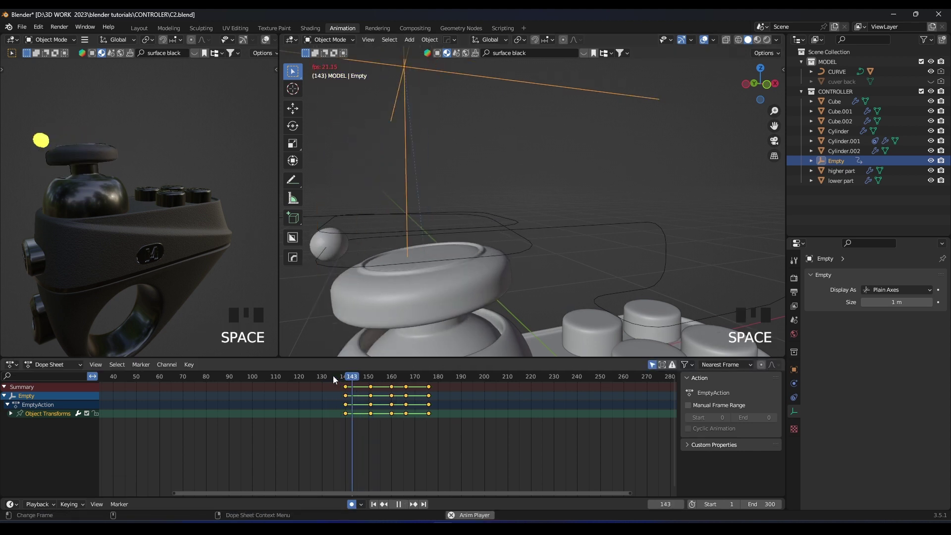
key("space")
left_click(335, 376)
scroll(359, 385, "up", 4)
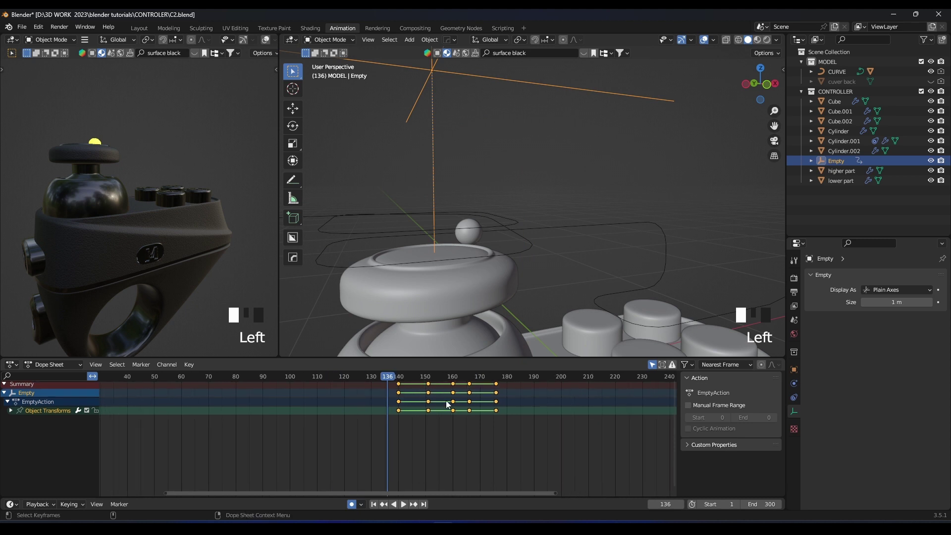
Scrub the joystick motion to frame 148 and move the Empty's second keyframe there
key("space")
left_click_drag(345, 377, 388, 377)
left_click(399, 396)
key("g")
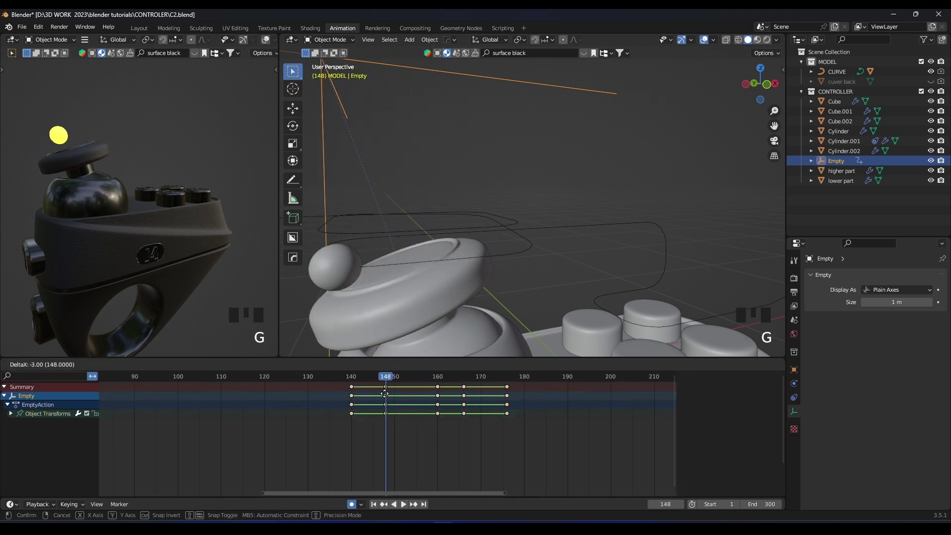
left_click(385, 397)
Play the joystick motion and move the Empty's third keyframe to frame 155
key("space")
key("space")
left_click(438, 396)
key("g")
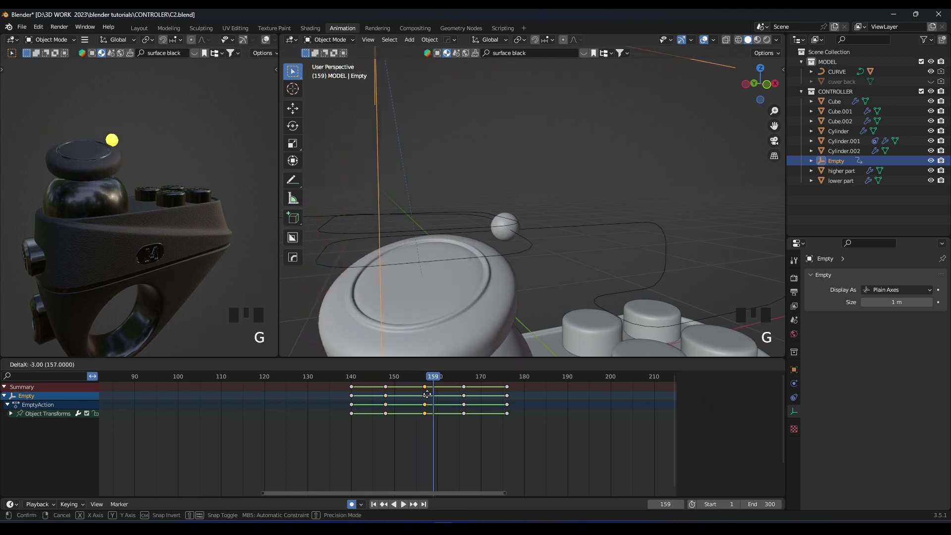
left_click(418, 393)
Replay the joystick motion and move the Empty's fourth keyframe to frame 160
left_click(376, 379)
key("space")
key("space")
key("g")
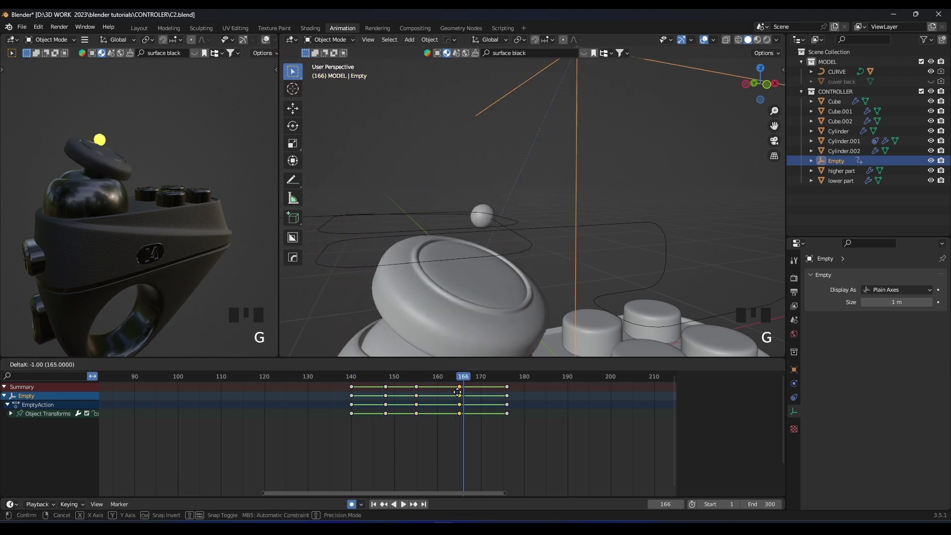
left_click(451, 395)
Replay the joystick motion from frame 140 and compare its tilt with the ball from another angle
left_click(350, 379)
key("space")
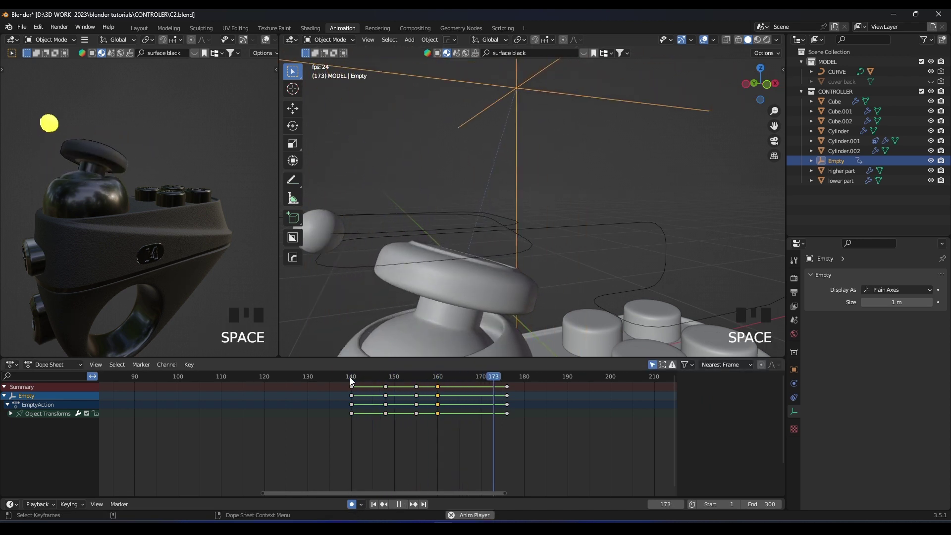
key("Left")
key("space")
key("space")
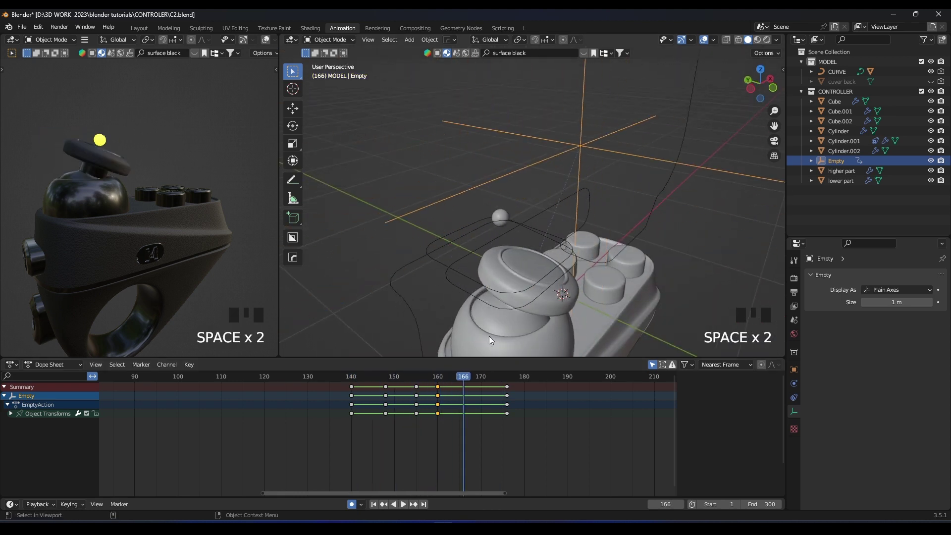
left_click(349, 379)
key("space")
key("space")
Select all of the Empty's keyframes and change their interpolation mode
left_click_drag(532, 442, 363, 394)
right_click(363, 394)
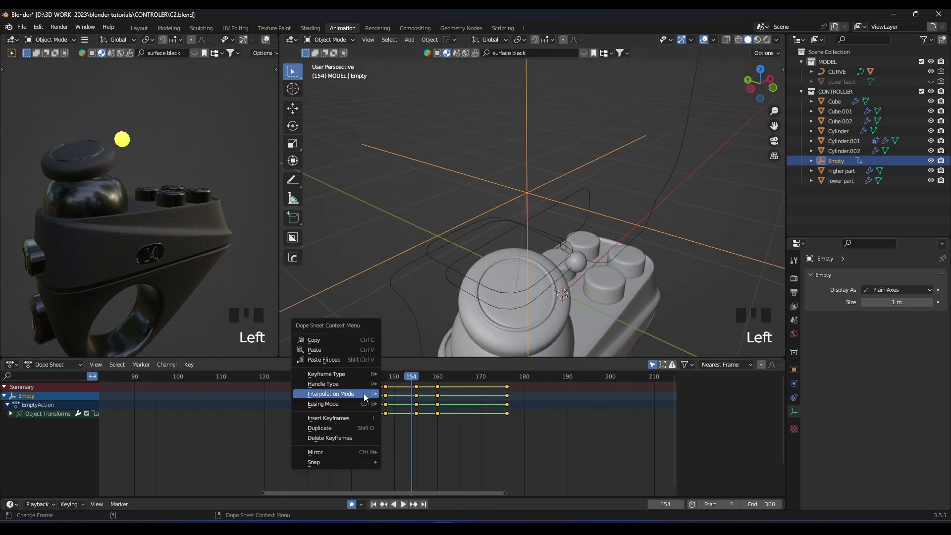
mouse_move(363, 394)
left_click(395, 419)
Replay the joystick motion several times from frame 140 to check the changed interpolation against the ball
left_click(352, 378)
key("space")
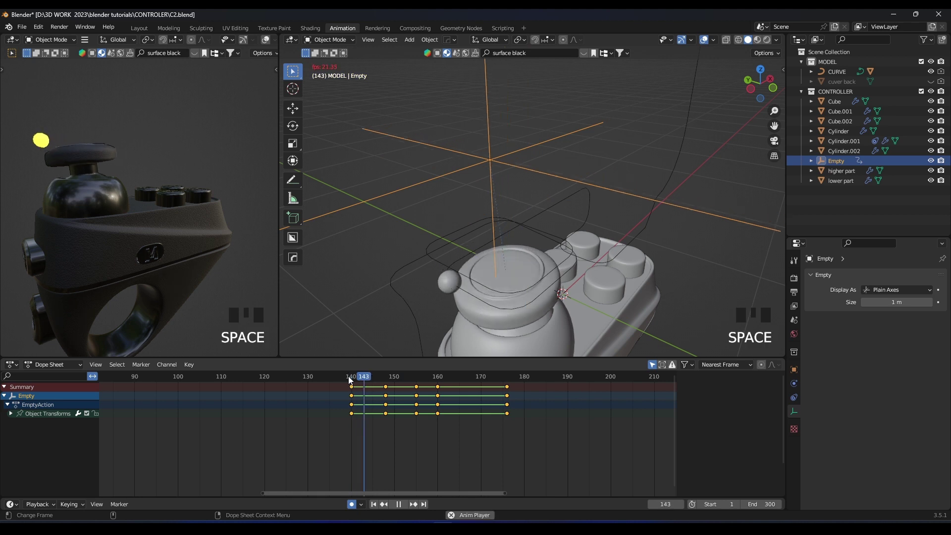
left_click(350, 380)
key("space")
left_click(350, 380)
key("space")
key("space")
left_click(350, 380)
key("space")
key("space")
Scrub the first tilt, bring the Empty's second keyframe forward to frame 145, and save the file along the way
left_click(357, 378)
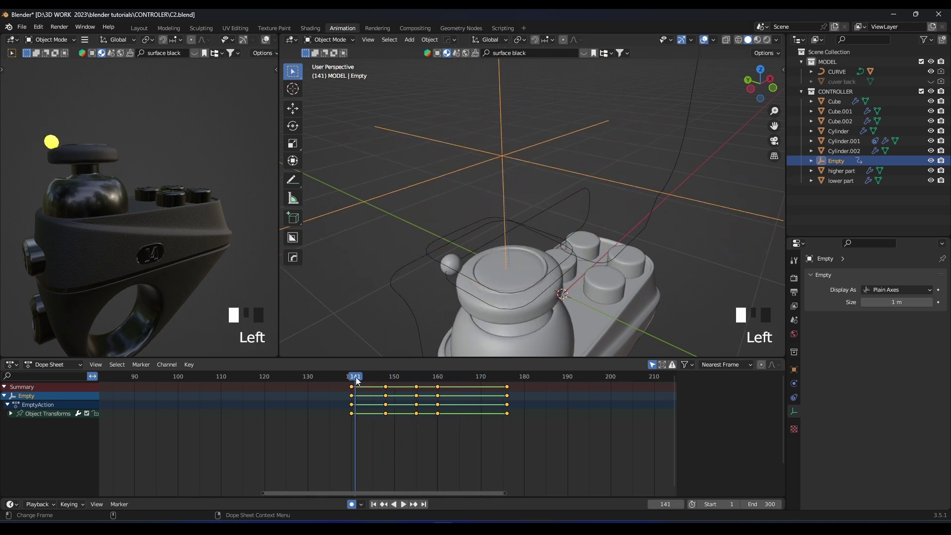
left_click(357, 378)
left_click_drag(357, 378, 378, 377)
left_click(386, 387)
key("g")
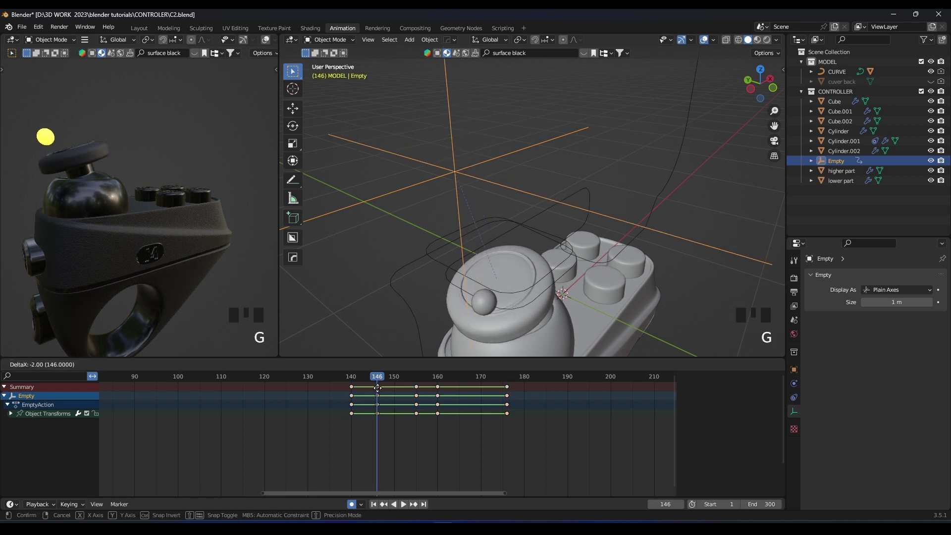
left_click(376, 386)
key("space")
left_click(350, 378)
key("ctrl+s")
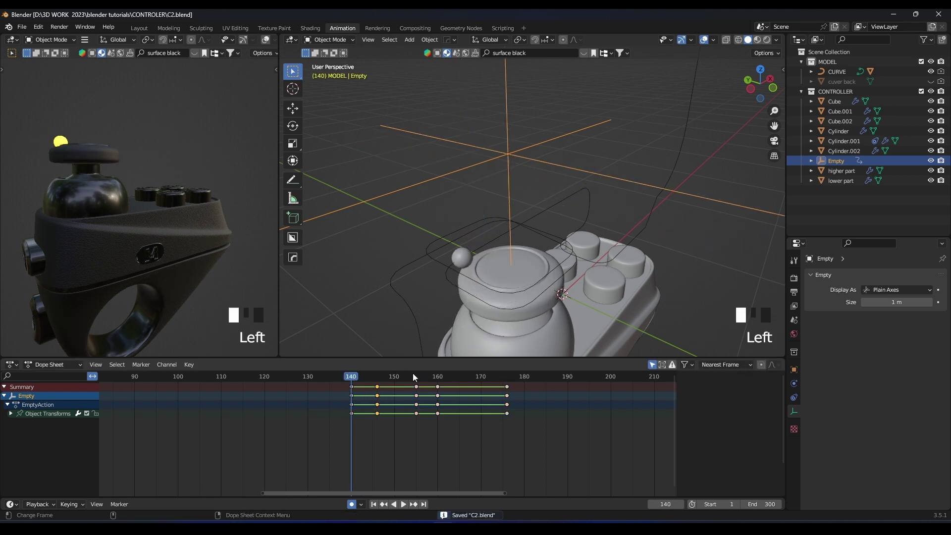
key("g")
left_click(373, 392)
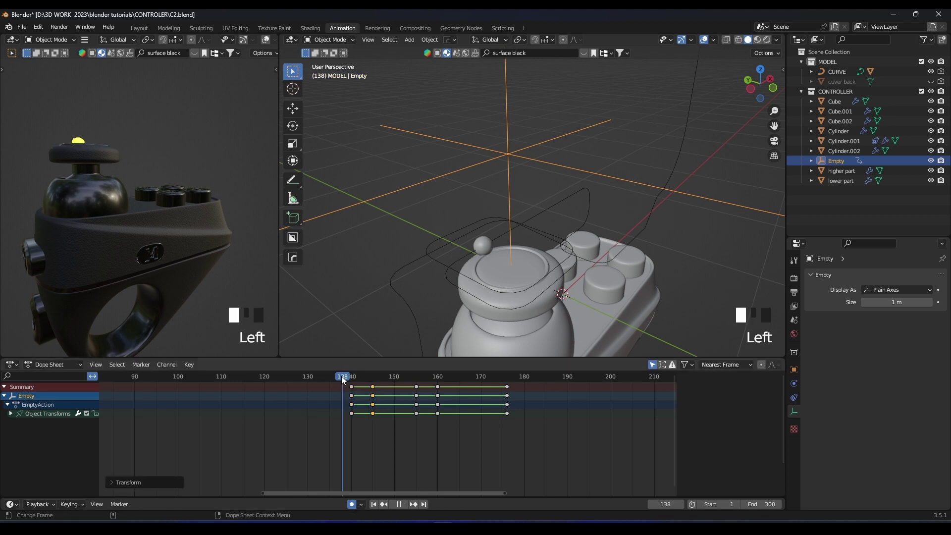
Replay the first joystick tilt from just before frame 140 to check its timing against the ball
key("space")
key("space")
left_click(346, 378)
key("space")
key("space")
left_click(347, 378)
key("space")
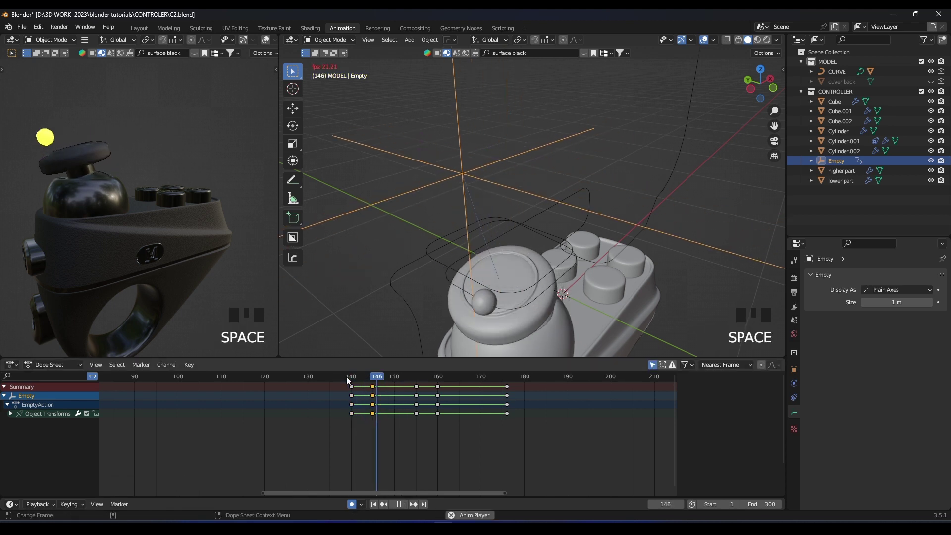
left_click(347, 377)
key("space")
Scrub to frame 146 and move the Empty's third keyframe to frame 150
mouse_move(370, 378)
left_mouse_down()
mouse_move(351, 378)
mouse_move(376, 380)
left_mouse_up()
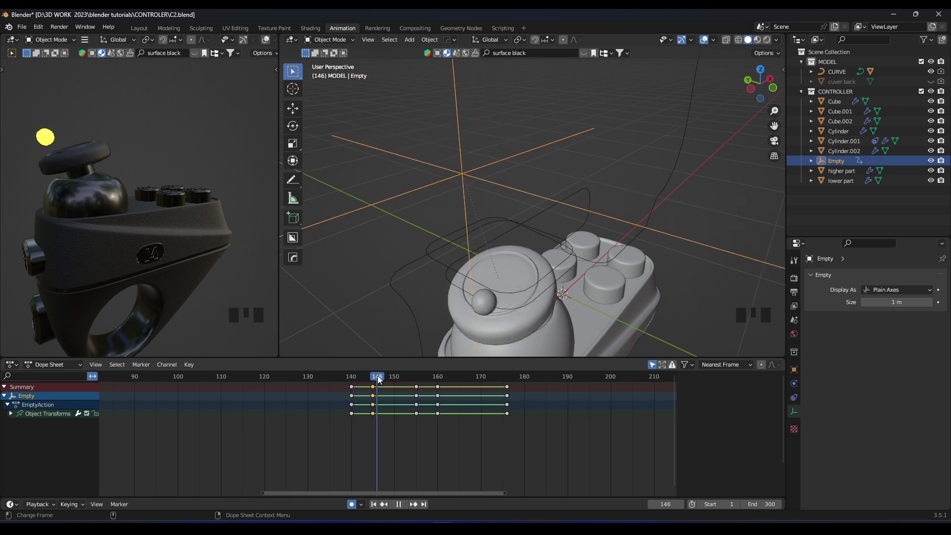
left_click(415, 395)
key("g")
left_click(394, 395)
Play the motion from frame 138 and move the Empty's fourth keyframe to frame 155
left_click(344, 376)
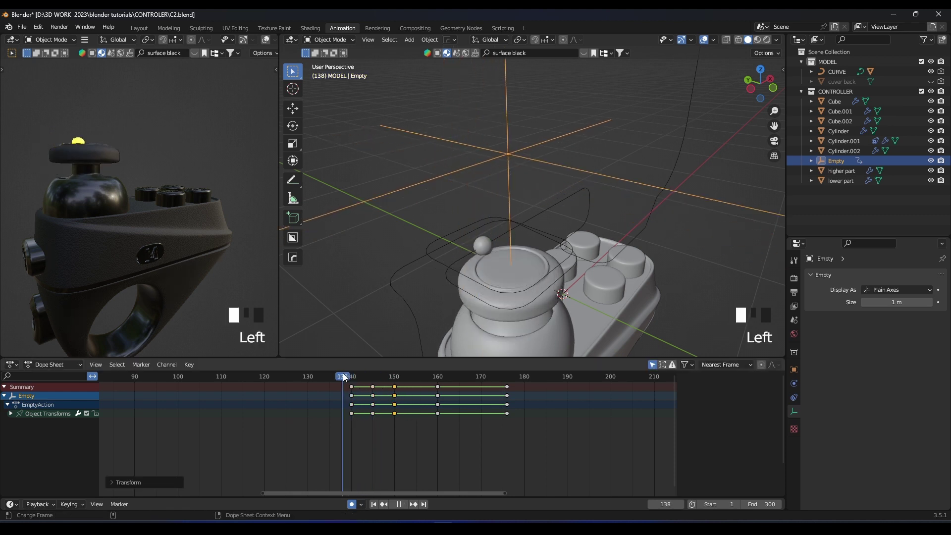
key("space")
key("space")
left_click(437, 395)
key("g")
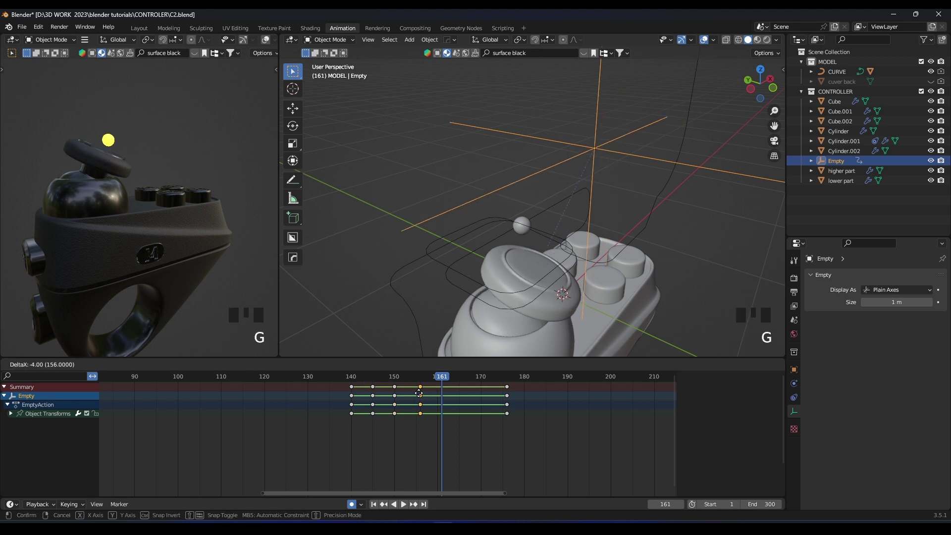
left_click(412, 379)
Move the Empty's last keyframe to frame 160 and save the file
mouse_move(356, 376)
left_mouse_down()
mouse_move(439, 377)
mouse_move(343, 377)
left_mouse_up()
left_click(506, 396)
key("g")
left_click(437, 392)
scroll(484, 233, "down", 4)
middle_click_drag(484, 233, 513, 221)
scroll(514, 222, "up", 2)
key("ctrl+s")
Replay the whole joystick motion repeatedly and compare the tilt with the ball's path in both views
key("space")
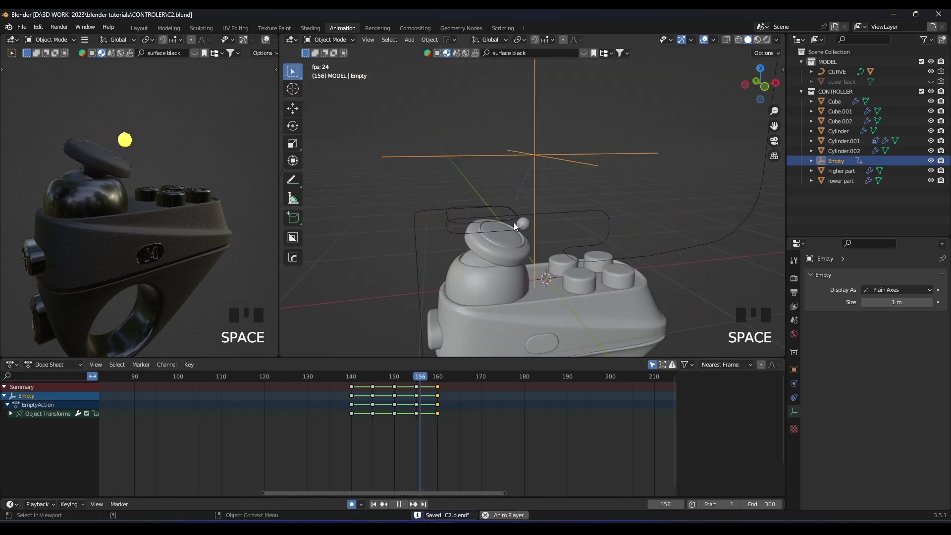
key("space")
left_click(342, 377)
key("space")
key("space")
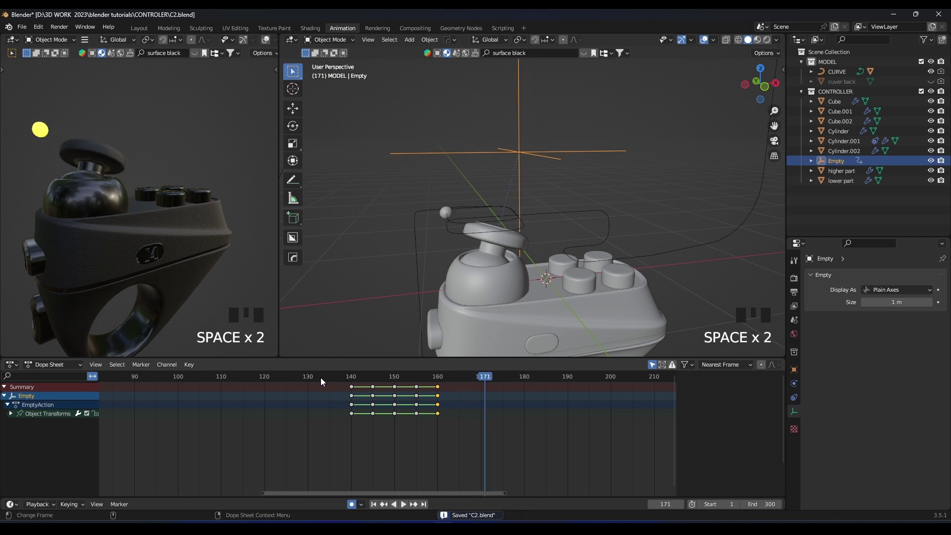
left_click(320, 378)
key("space")
key("space")
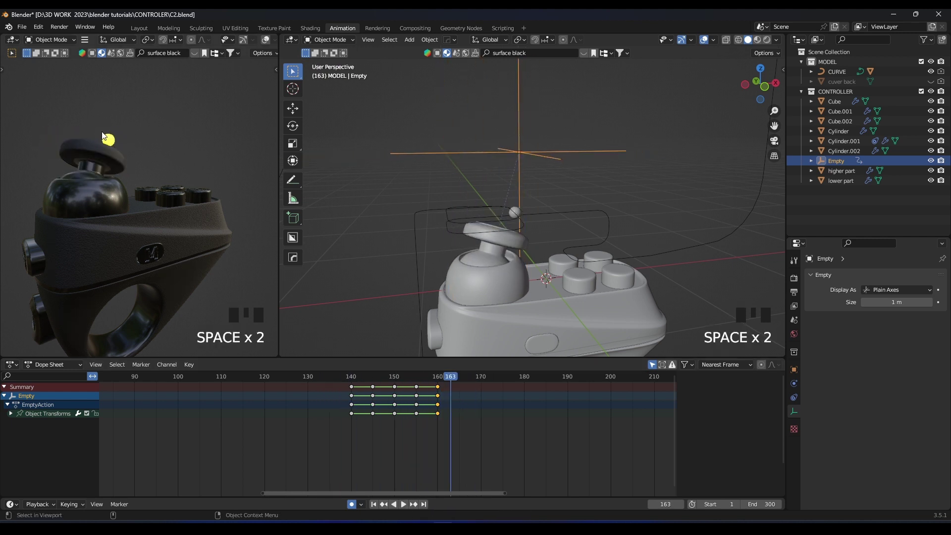
left_click(346, 376)
key("space")
key("space")
left_click(349, 376)
key("space")
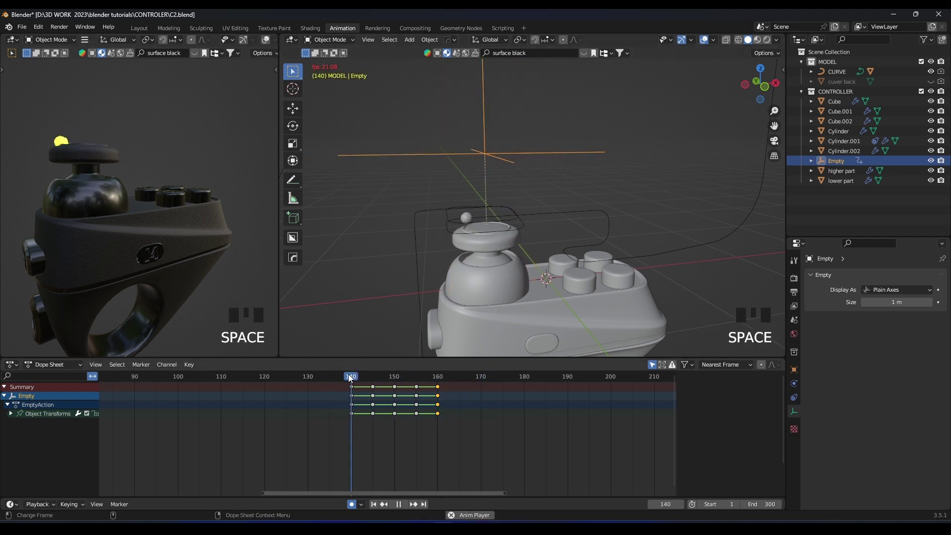
key("space")
key("space")
Go to frame 165 and move the Empty along X and Y until the joystick stands upright, auto-keying its position
left_click(464, 377)
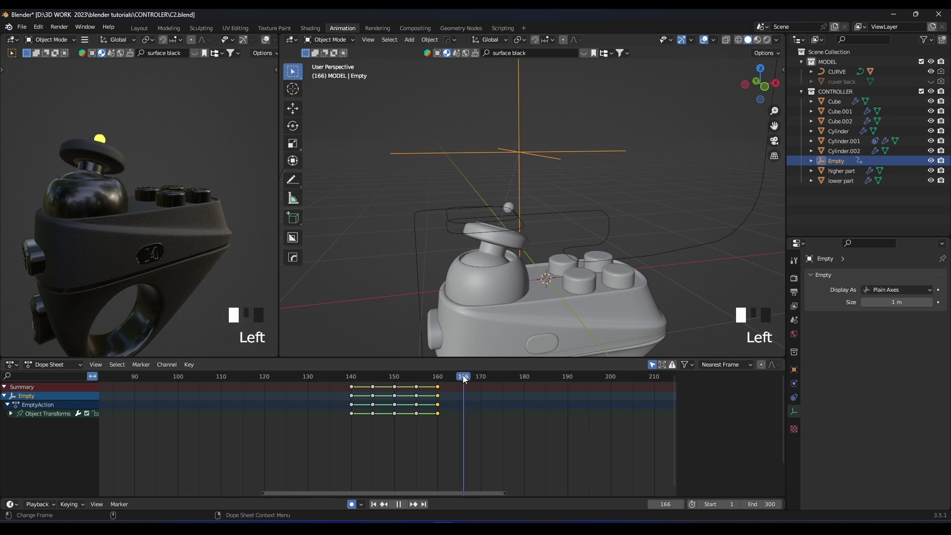
key("r")
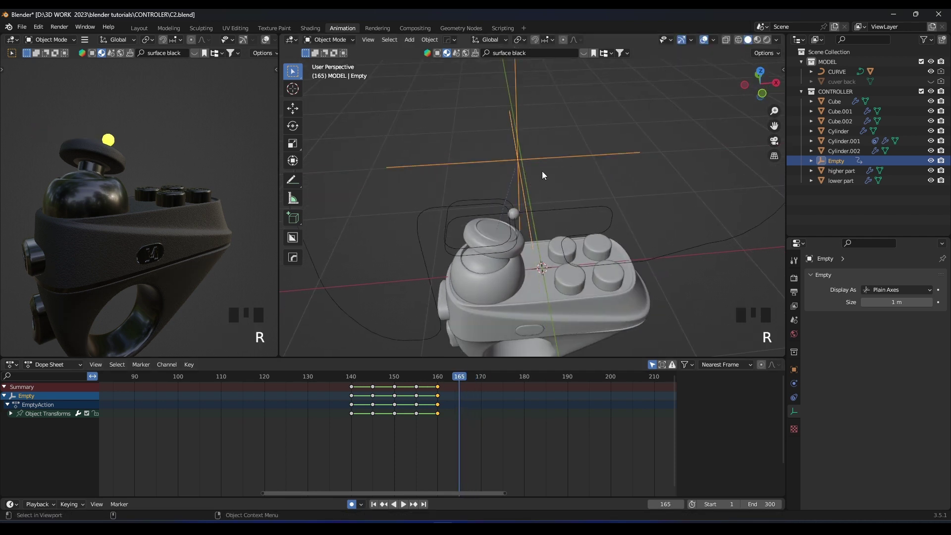
key("g")
key("x")
left_click(512, 212)
middle_click_drag(512, 212, 566, 219)
key("g")
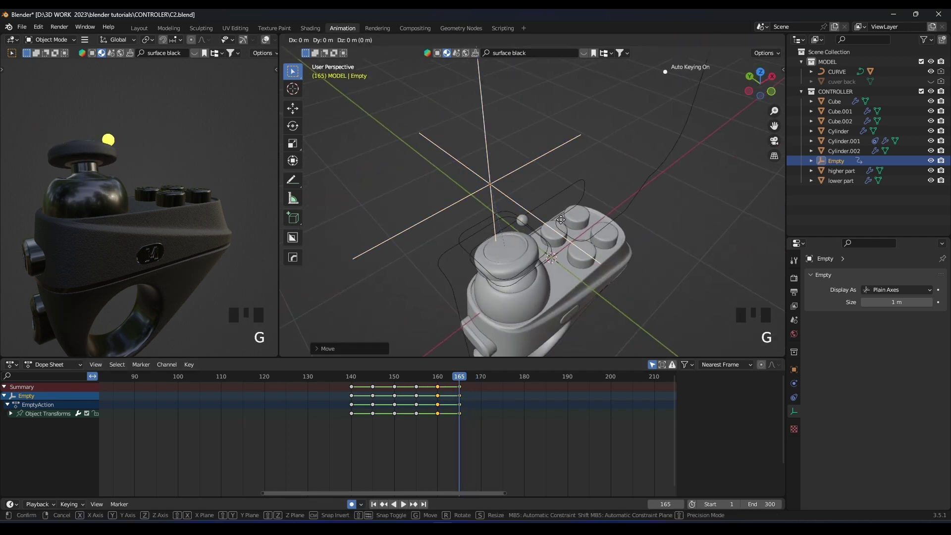
key("y")
left_click(576, 261)
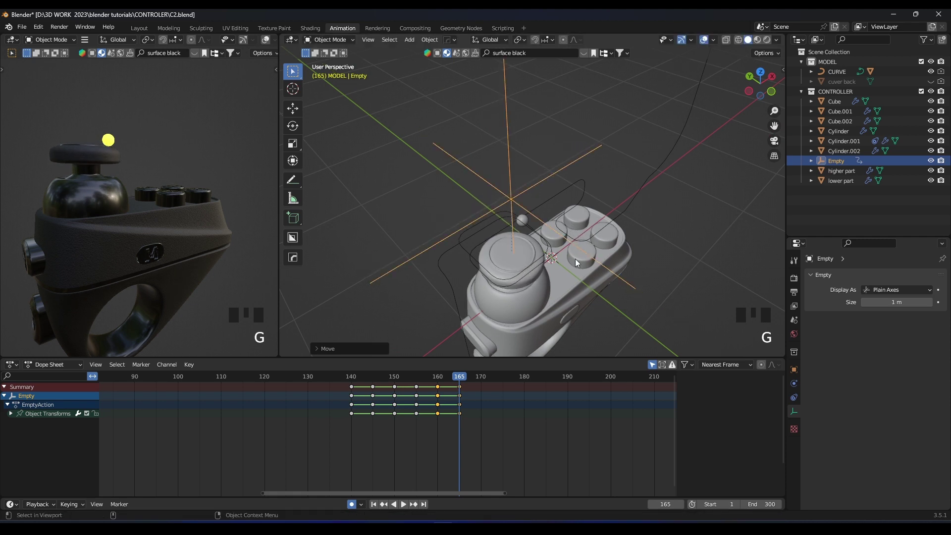
Change the interpolation mode of the Empty's keyframes at frames 160 and 165, and play back the result
left_click_drag(456, 376, 355, 377)
left_click(491, 429)
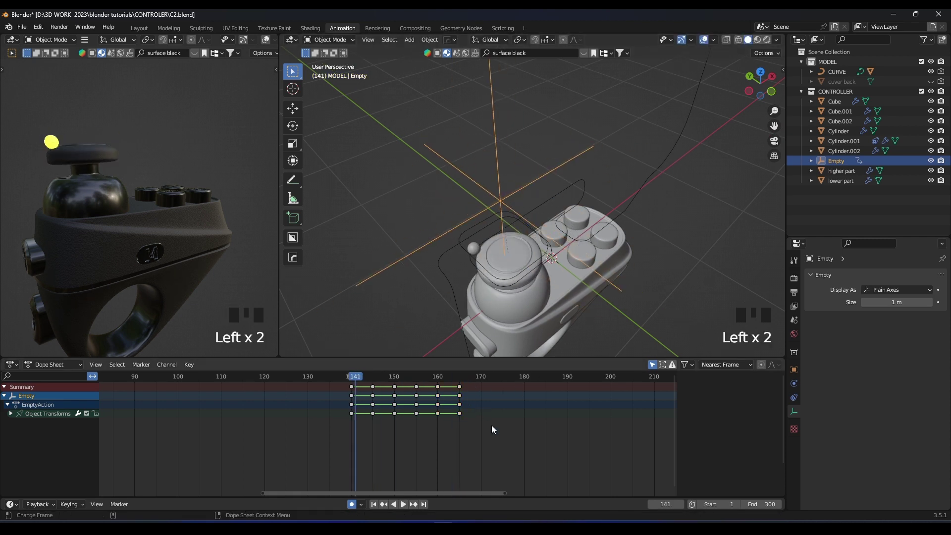
right_click(439, 390)
mouse_move(442, 390)
left_click(625, 408)
key("space")
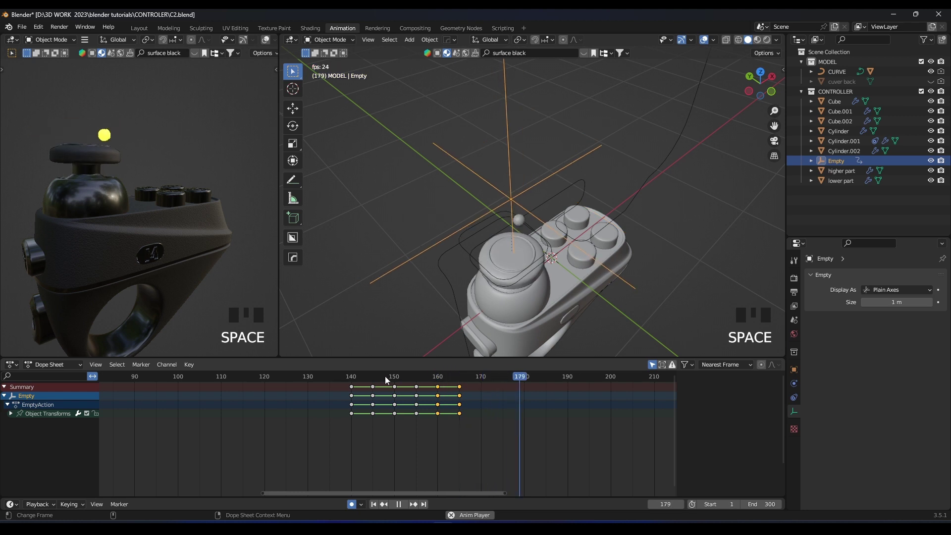
key("space")
Select the upper trigger button Cube.001 and keyframe its arrow shape key at 0 on frame 210 and 1 on frame 212
scroll(513, 238, "down", 3)
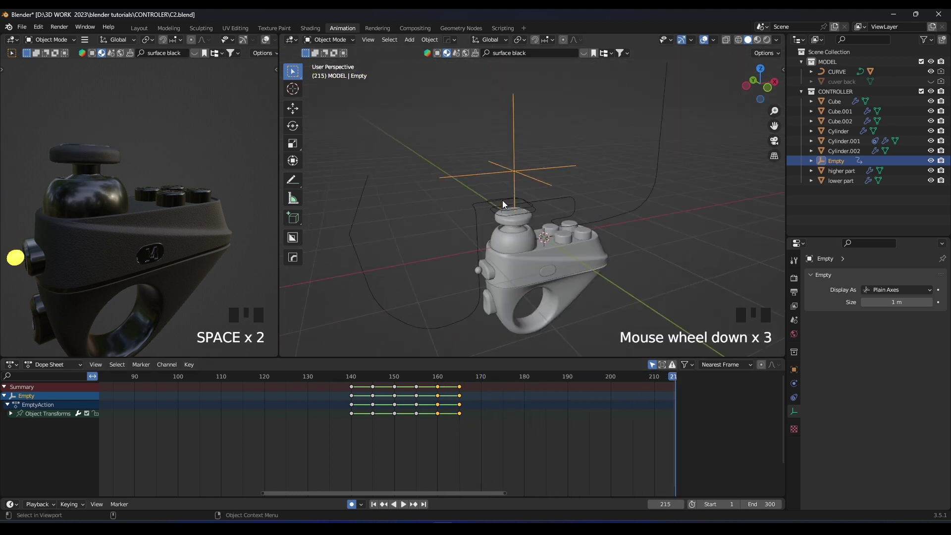
scroll(462, 274, "up", 3)
middle_click_drag(462, 275, 467, 149, "shift")
left_click(475, 157)
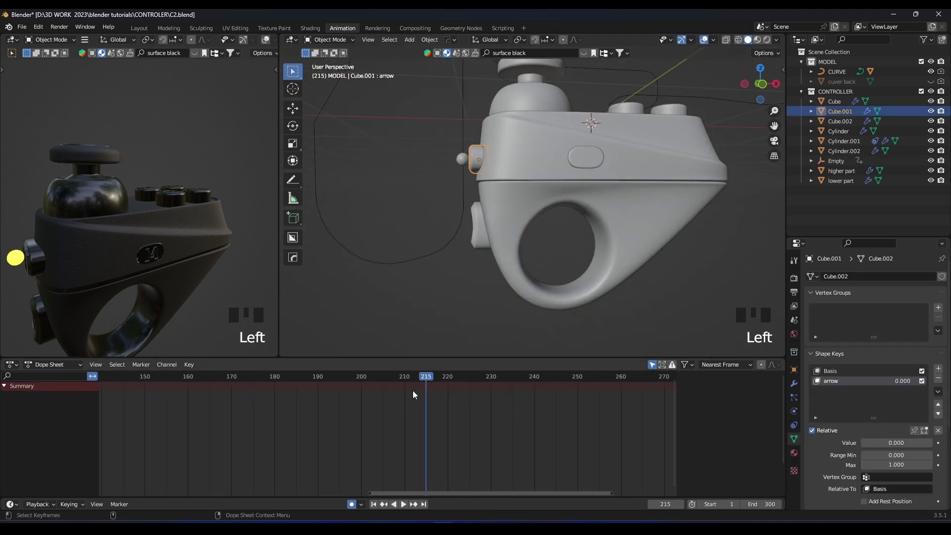
scroll(418, 392, "up", 1)
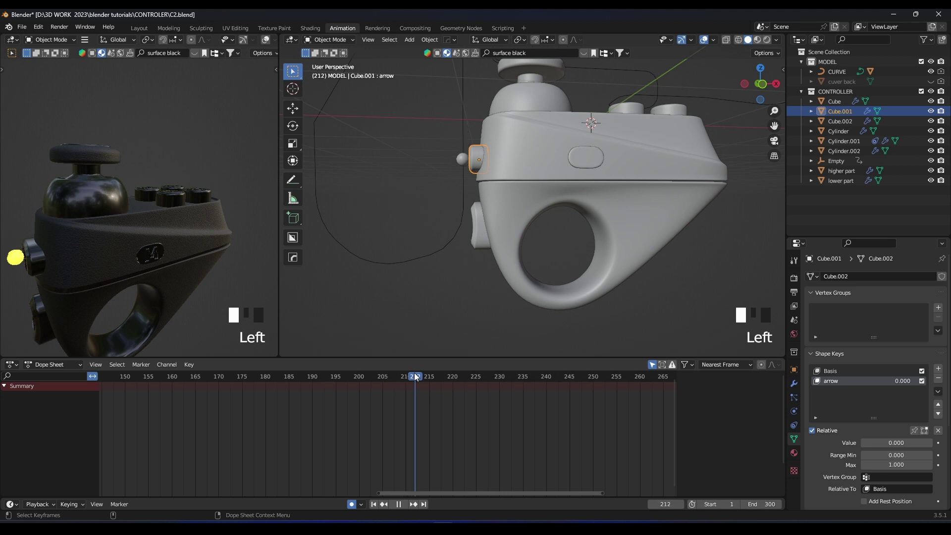
left_click(938, 443)
left_click_drag(409, 380, 416, 380)
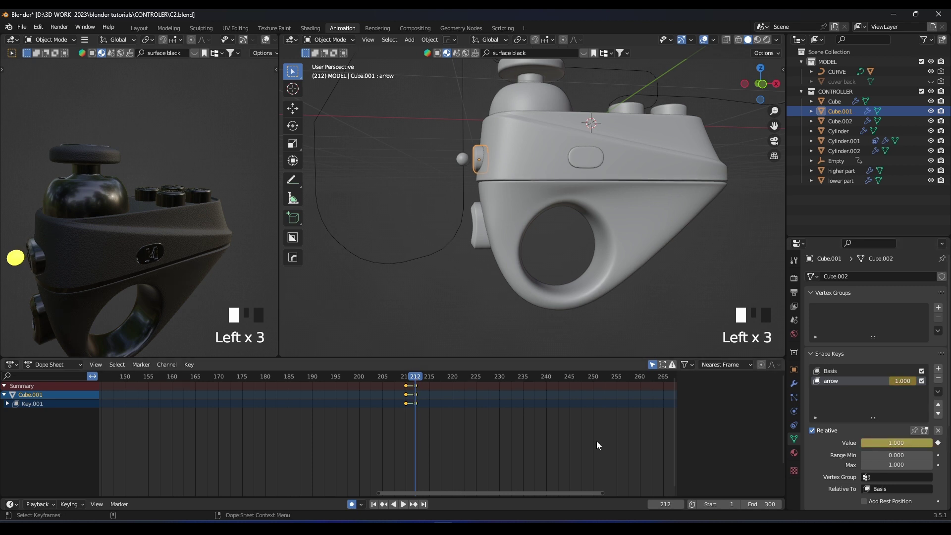
Keyframe Cube.001's arrow shape key at 0 on frame 220 and play back the button press
mouse_move(441, 377)
left_mouse_down()
mouse_move(450, 377)
mouse_move(444, 379)
left_mouse_up()
scroll(439, 388, "up", 5)
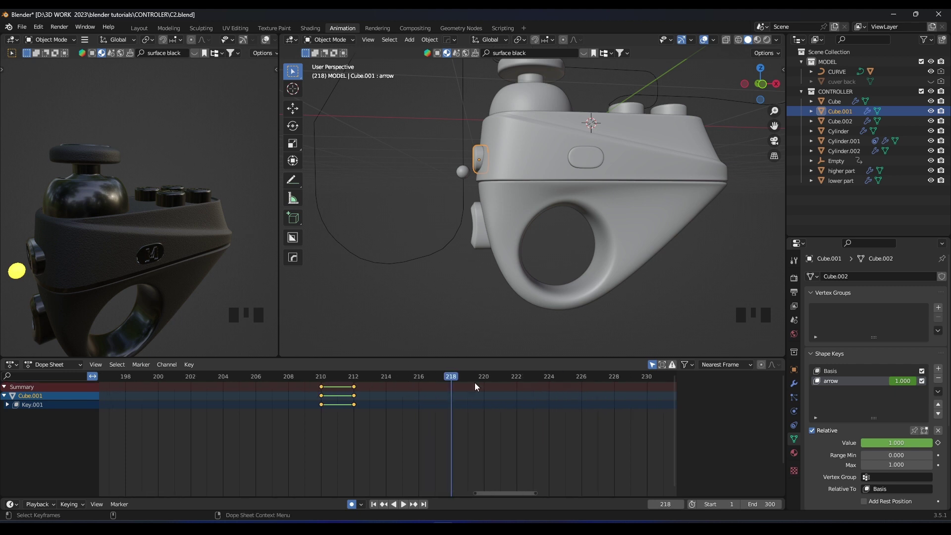
left_click(937, 443)
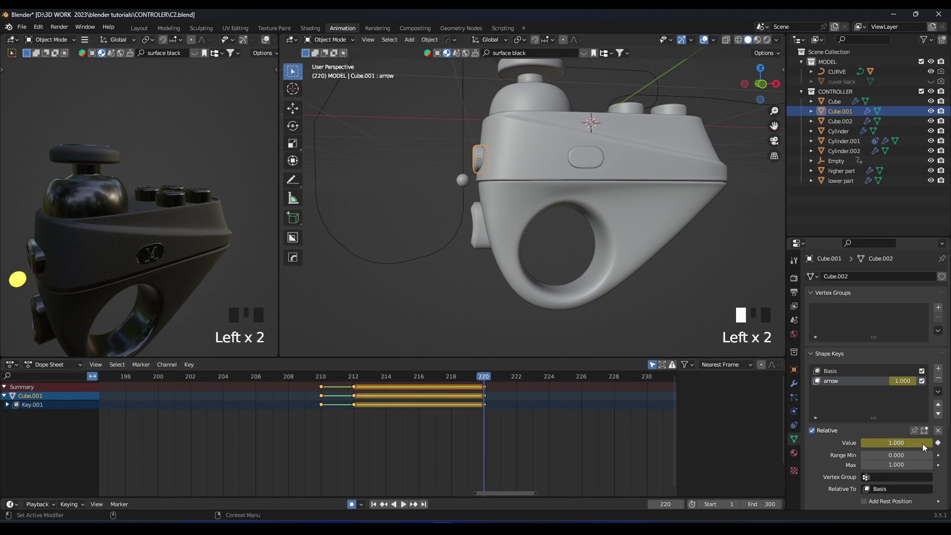
left_click_drag(922, 443, 861, 442)
left_click(938, 442)
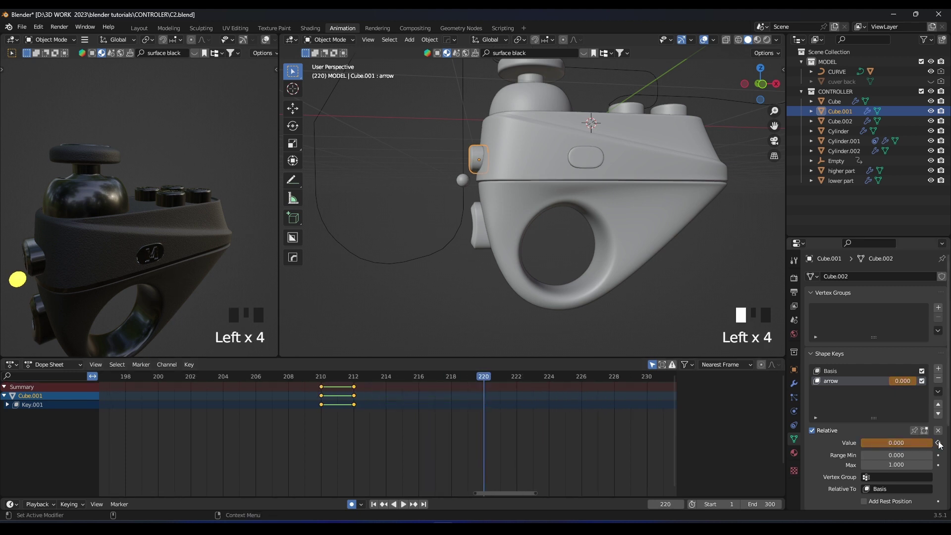
key("space")
left_click(307, 376)
left_click(307, 376)
key("space")
Select the lower trigger button Cube.002 and keyframe its LETTER O shape key at 0 on frame 230 and 1 on frame 232
scroll(478, 242, "down", 2)
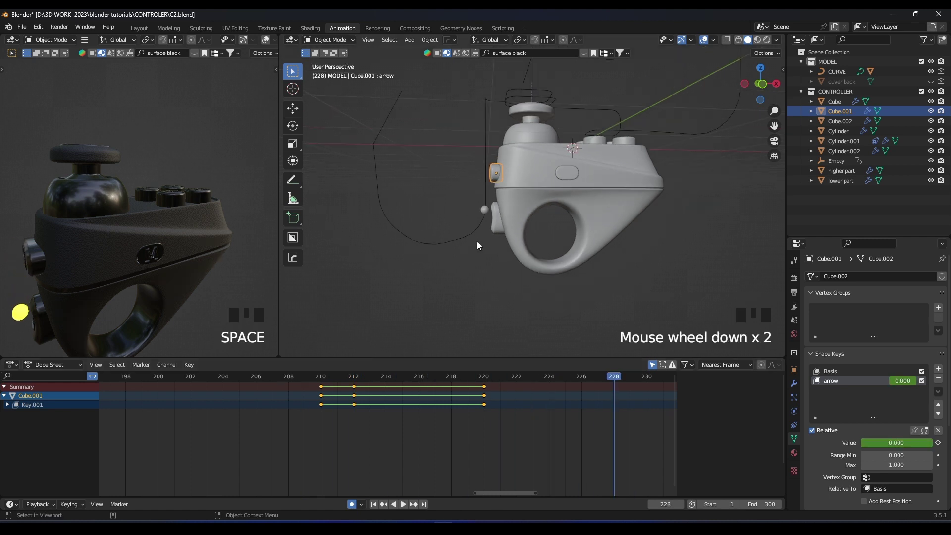
left_click(495, 228)
scroll(495, 232, "up", 2)
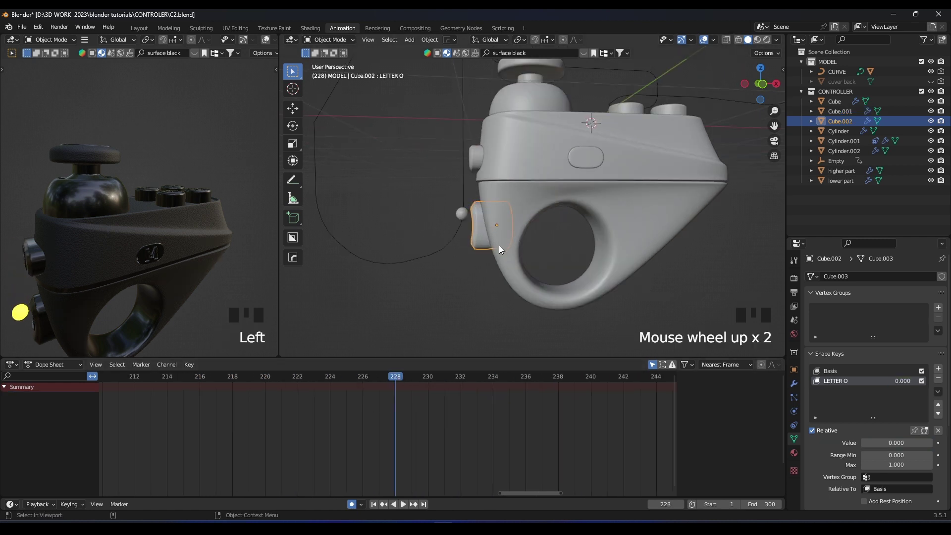
left_click_drag(440, 377, 427, 376)
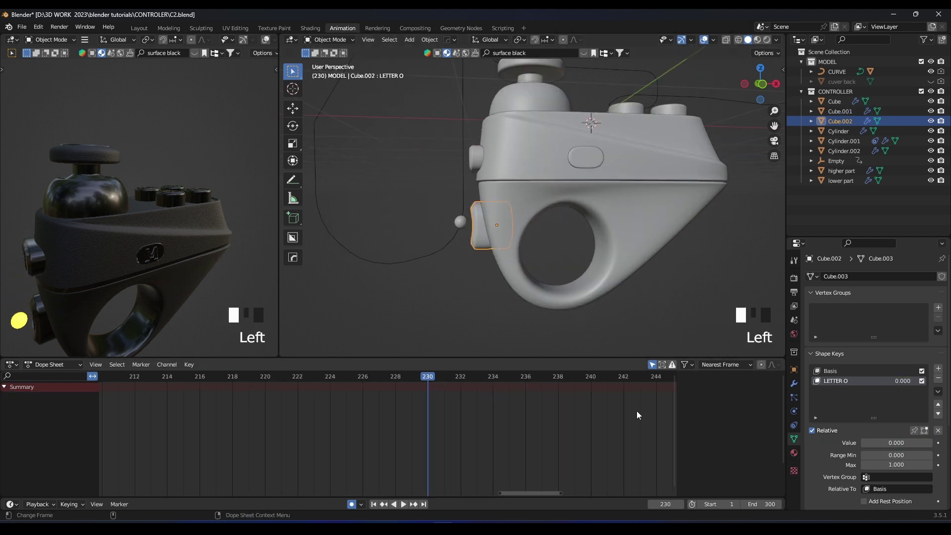
left_click(935, 444)
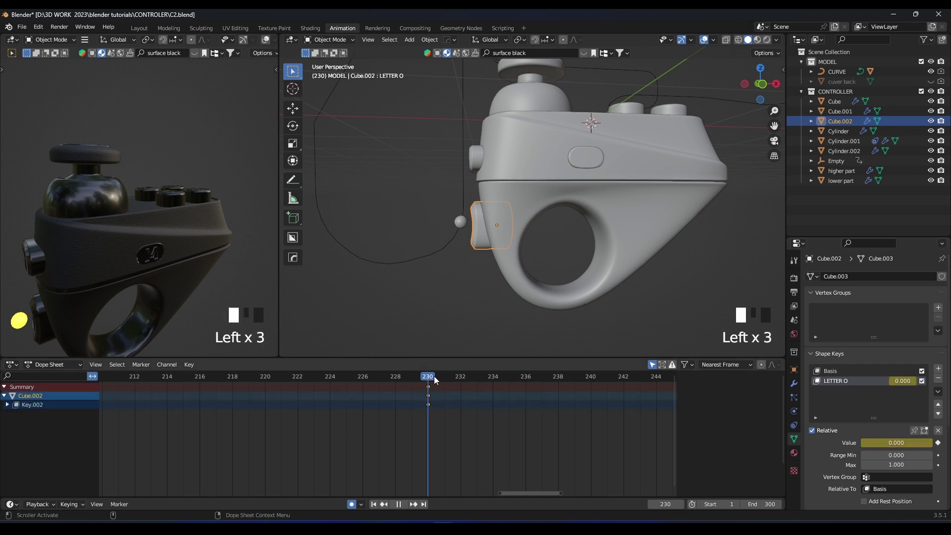
left_click_drag(434, 376, 460, 377)
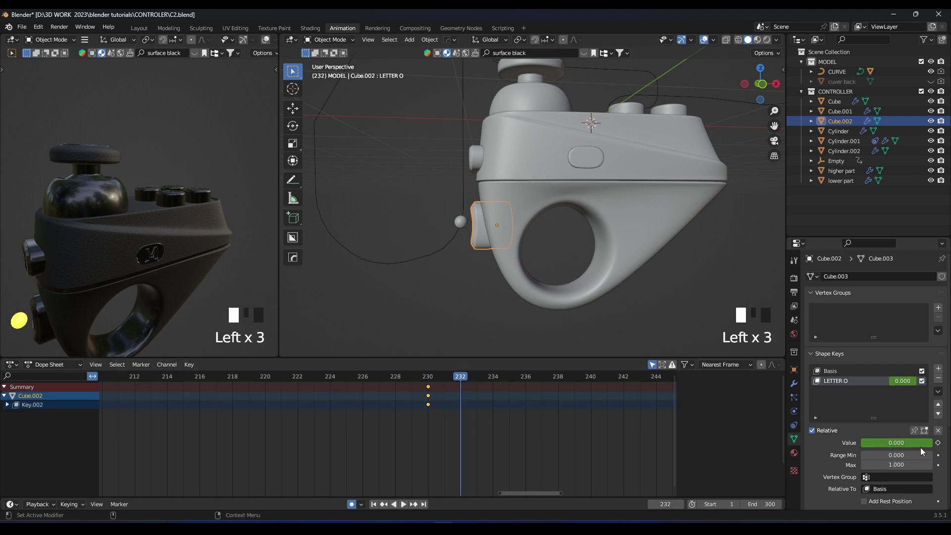
middle_click_drag(478, 421, 288, 413)
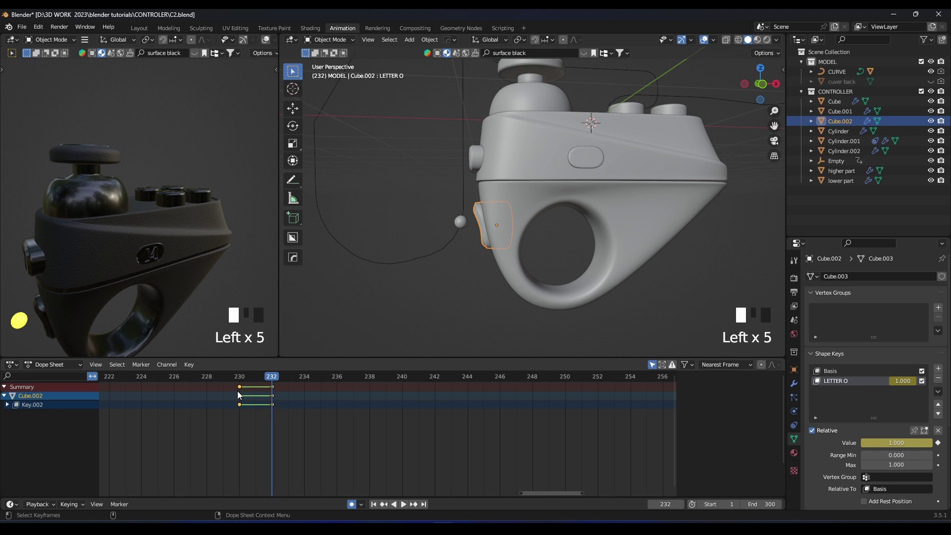
Duplicate Cube.002's frame 230 keyframe to frame 240 and play back the button press
key("shift+d")
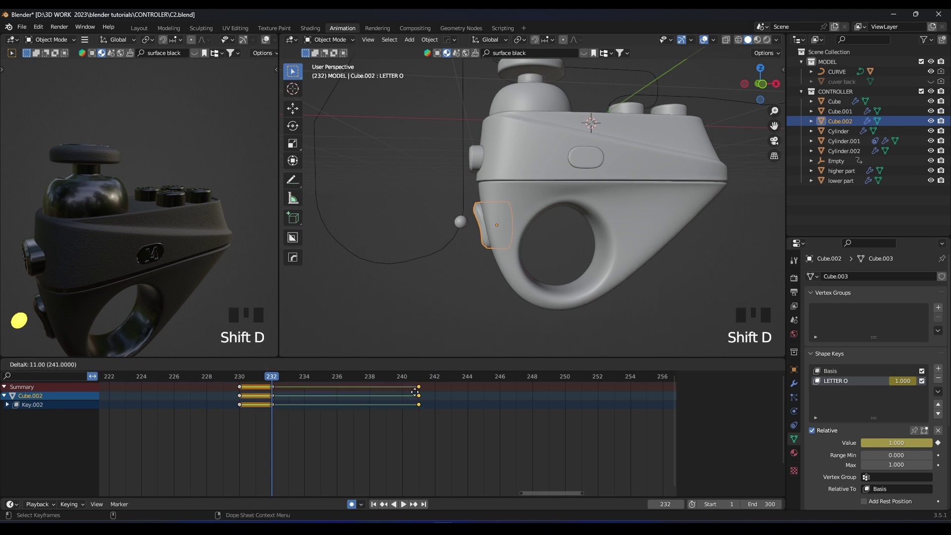
left_click(403, 392)
left_click(229, 374)
key("space")
left_click(229, 374)
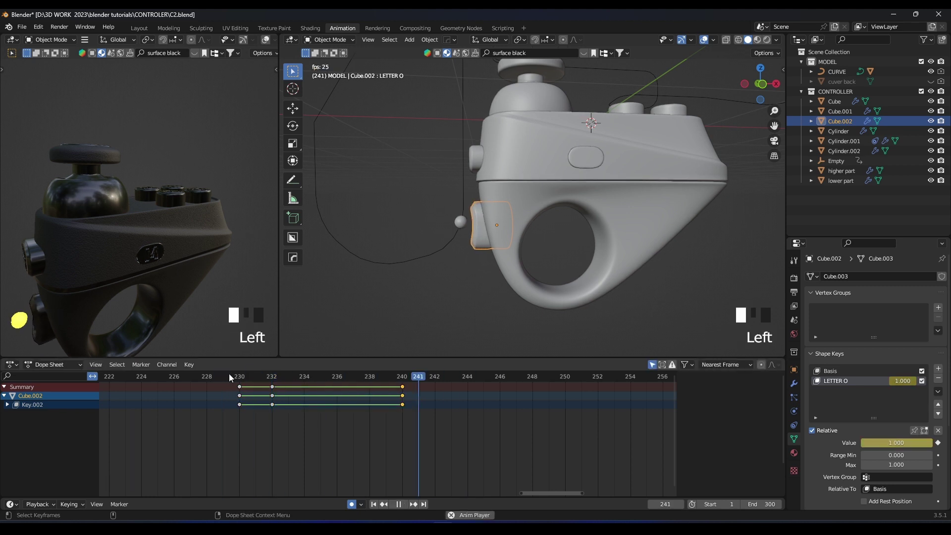
left_click(229, 374)
key("space")
Move Cube.002's last keyframe to frame 235 and duplicate the frame 232 keyframe to frame 236
key("g")
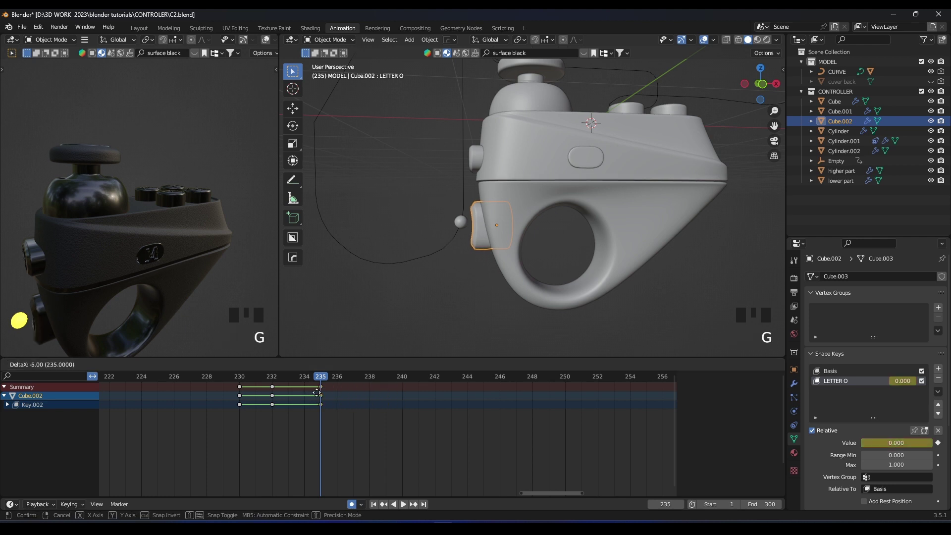
left_click(269, 396)
key("shift+d")
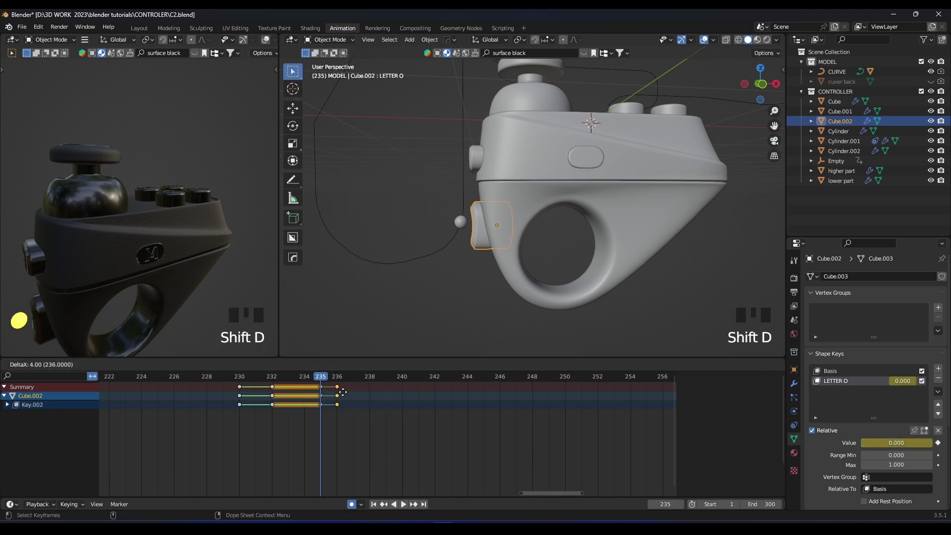
left_click(343, 394)
Duplicate Cube.002's frame 235 keyframe to frame 240 and play back the double press
left_click(321, 396)
key("shift+d")
left_click(403, 392)
left_click(227, 377)
key("space")
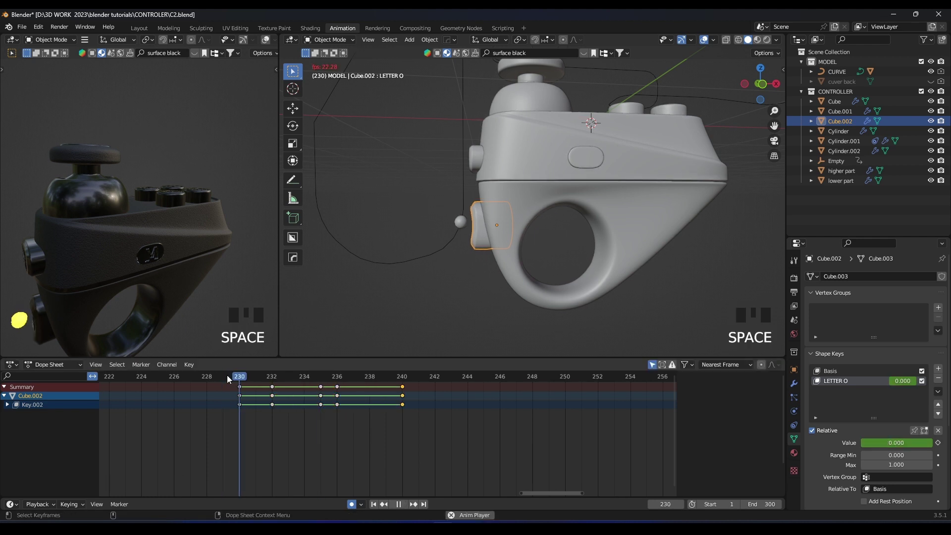
key("space")
Move Cube.002's last two keyframes 2 frames later, to frames 238 and 242
left_click_drag(436, 436, 334, 386)
left_click(369, 406)
left_click(370, 405)
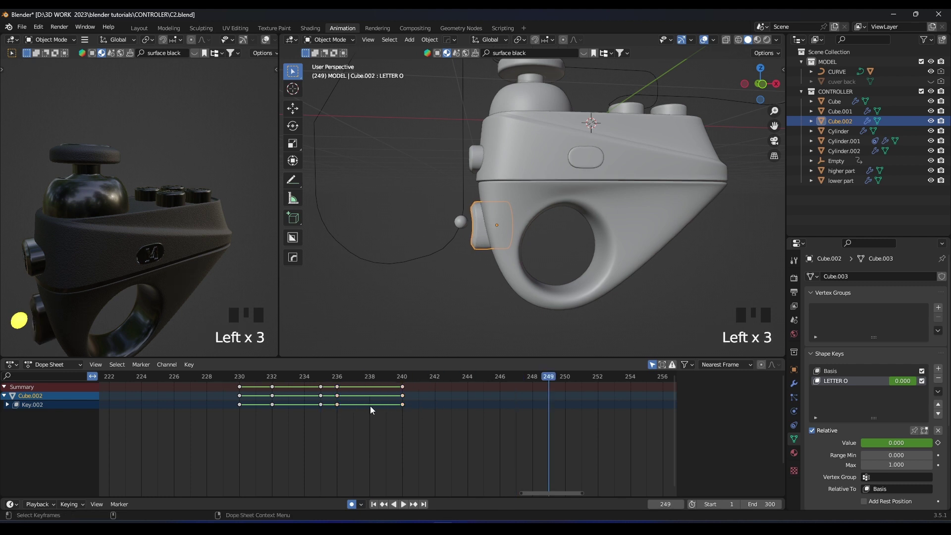
left_click(338, 394)
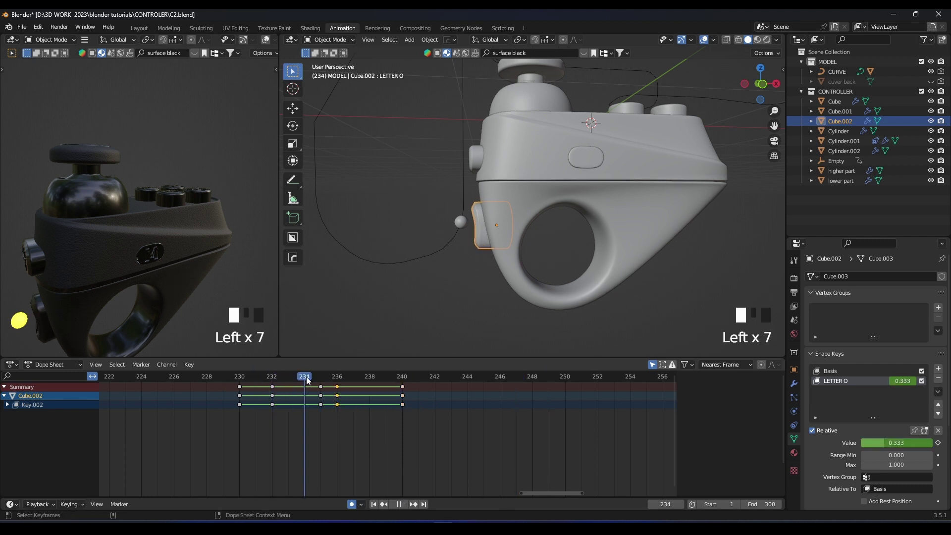
left_click_drag(455, 436, 333, 384)
key("g")
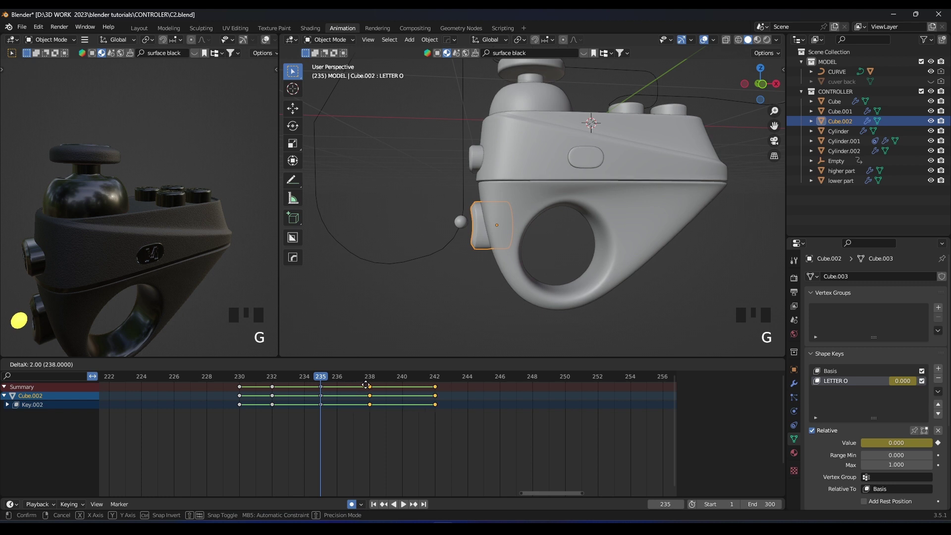
left_click(366, 384)
Duplicate Cube.002's frame 235 keyframe to frame 237 as a pause between the presses, and play back the result
left_click(323, 396)
key("shift+d")
left_click(341, 396)
key("g")
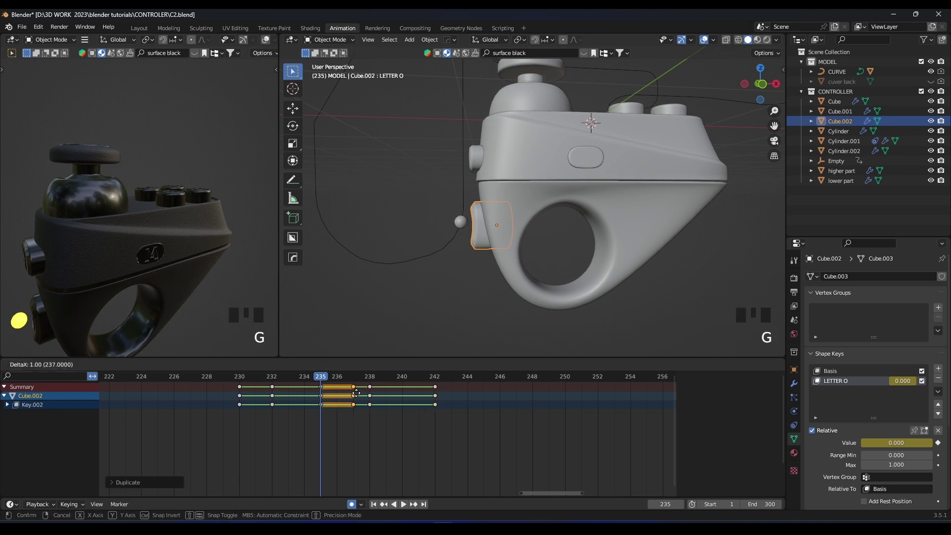
left_click(356, 393)
left_click(238, 379)
key("space")
key("space")
Shift Cube.002's last two keyframes to frames 240 and 244, and select all of the button's keyframes
left_click_drag(493, 429, 364, 385)
key("g")
left_click(391, 385)
left_click_drag(495, 434, 180, 348)
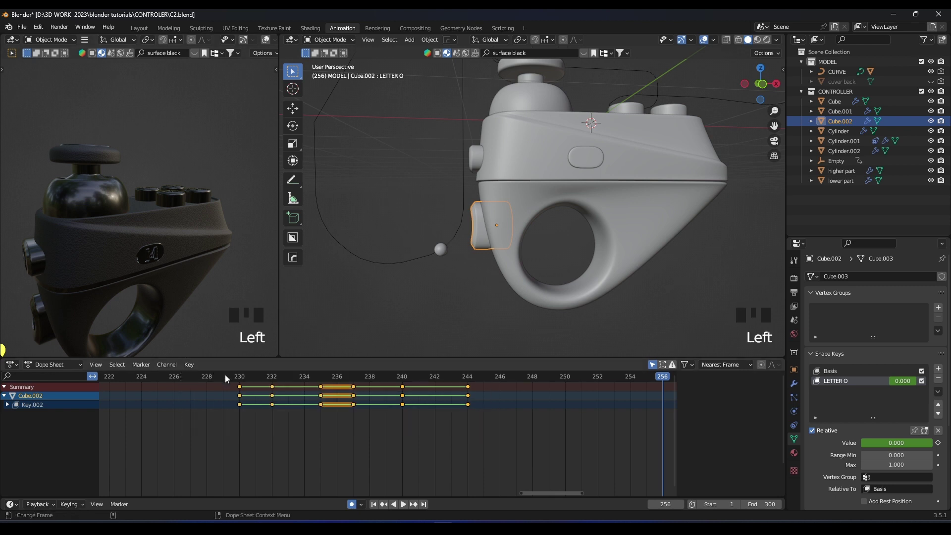
Play back the lower button's double press from before frame 230 and save the file
left_click(226, 375)
key("space")
key("space")
key("ctrl+s")
left_click(236, 379)
key("space")
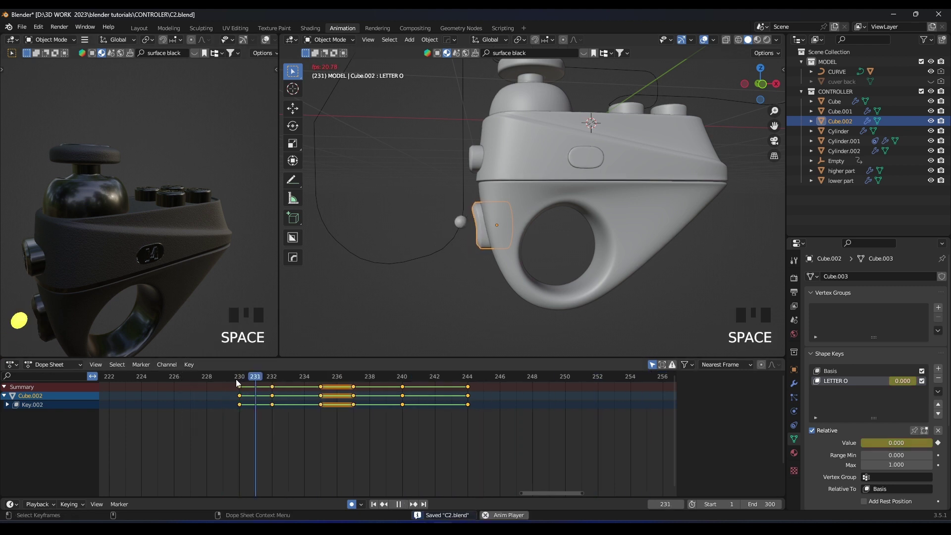
key("space")
scroll(418, 262, "down", 3)
key("space")
key("space")
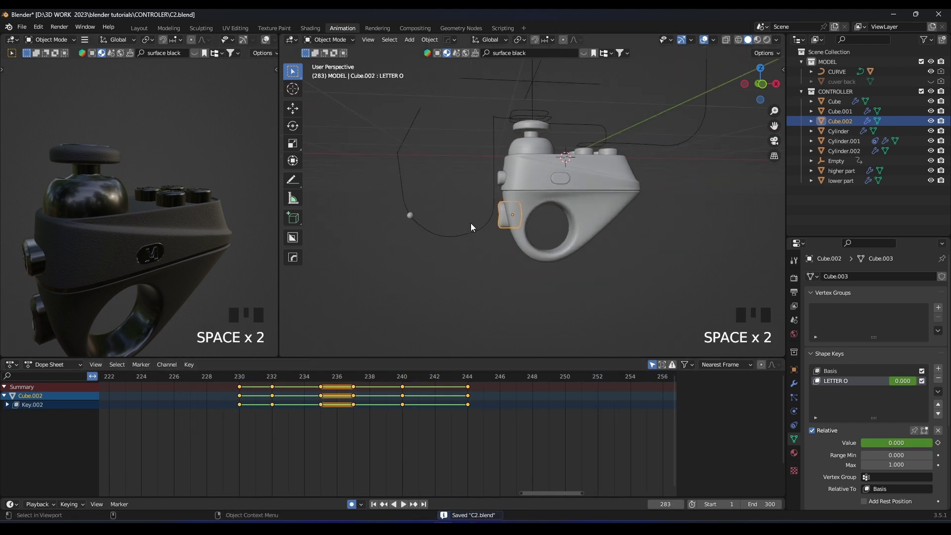
Play back the whole animation and examine how the joystick and buttons react to the ball from an angled view
middle_click_drag(471, 225, 518, 243)
middle_click_drag(517, 242, 552, 215, "shift")
scroll(551, 215, "up", 3)
scroll(197, 391, "down", 18)
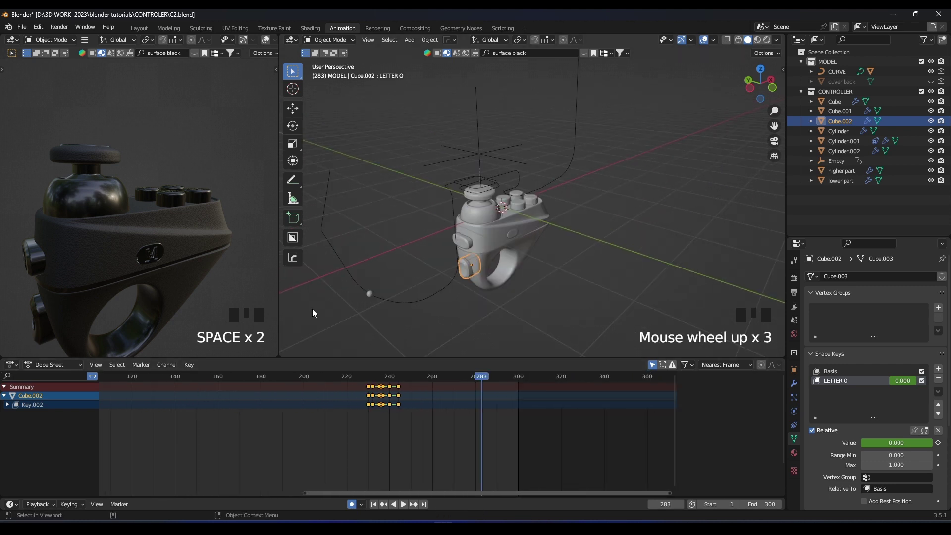
middle_click_drag(501, 180, 487, 215, "shift")
scroll(185, 210, "down", 4)
mouse_move(184, 210)
middle_mouse_down()
mouse_move(215, 209)
mouse_move(182, 201)
middle_mouse_up()
scroll(149, 430, "down", 13)
left_click(185, 377)
scroll(179, 203, "up", 2)
scroll(182, 201, "down", 1)
middle_click_drag(181, 201, 183, 203, "shift")
key("space")
scroll(206, 230, "down", 2)
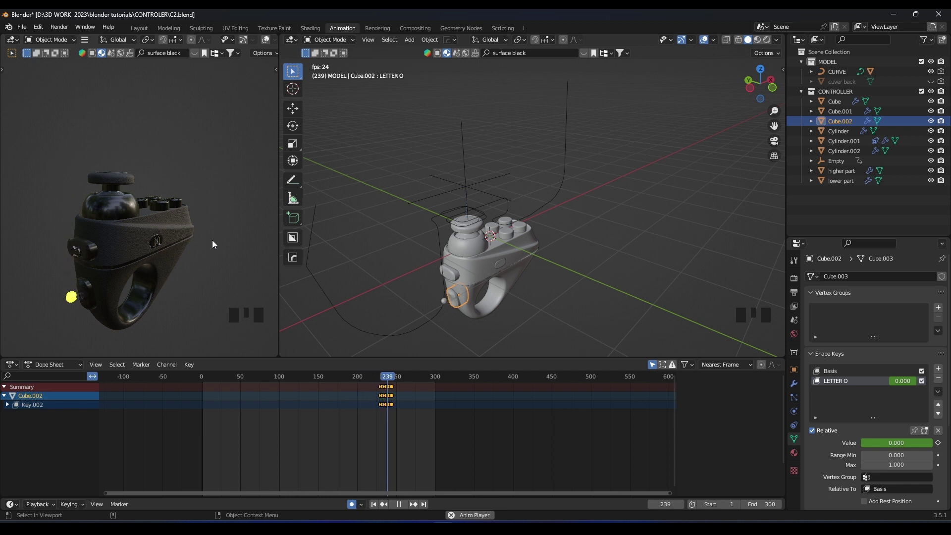
Save the file and play back the end of the animation with the rendered controller seen from the side
key("space")
scroll(182, 230, "up", 3)
key("ctrl+s")
scroll(183, 230, "up", 2)
middle_click_drag(183, 230, 168, 205)
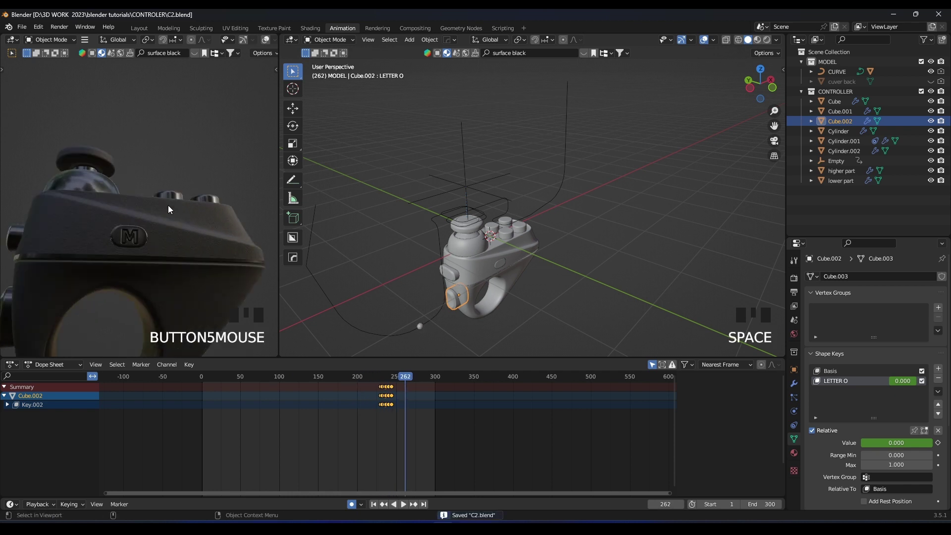
key("space")
key("space")
Select the Empty above the joystick and go to frame 176
scroll(414, 225, "up", 3)
mouse_move(413, 225)
middle_mouse_down("shift")
mouse_move(403, 232)
mouse_move(420, 222)
middle_mouse_up("shift")
scroll(420, 222, "up", 2)
left_click(420, 221)
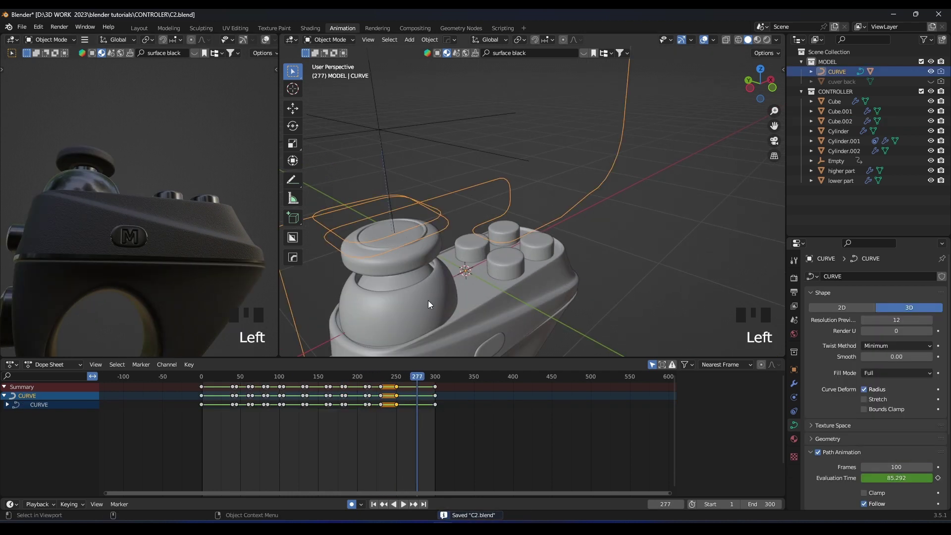
scroll(430, 388, "down", 3)
middle_click_drag(411, 270, 418, 260)
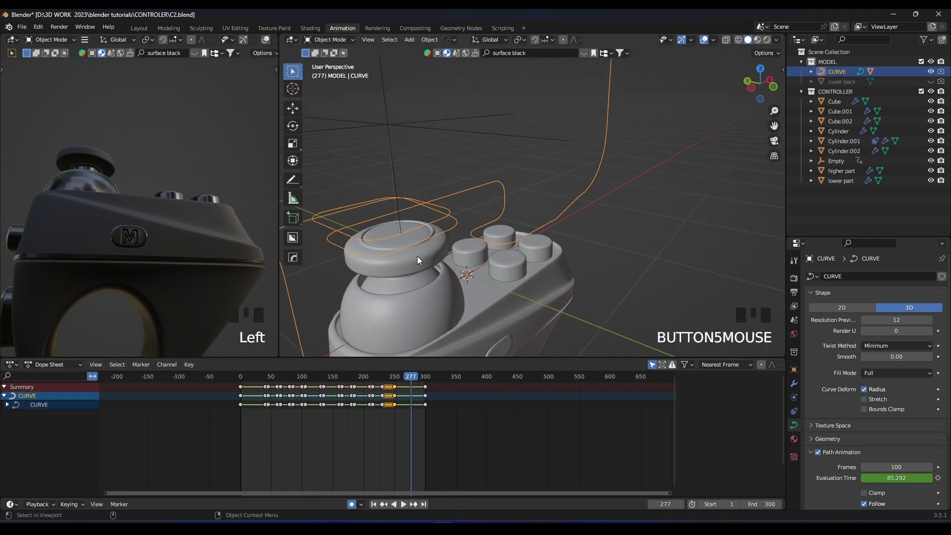
left_click(423, 130)
left_click_drag(339, 374, 348, 375)
scroll(478, 215, "up", 1)
middle_click_drag(478, 214, 552, 176, "shift")
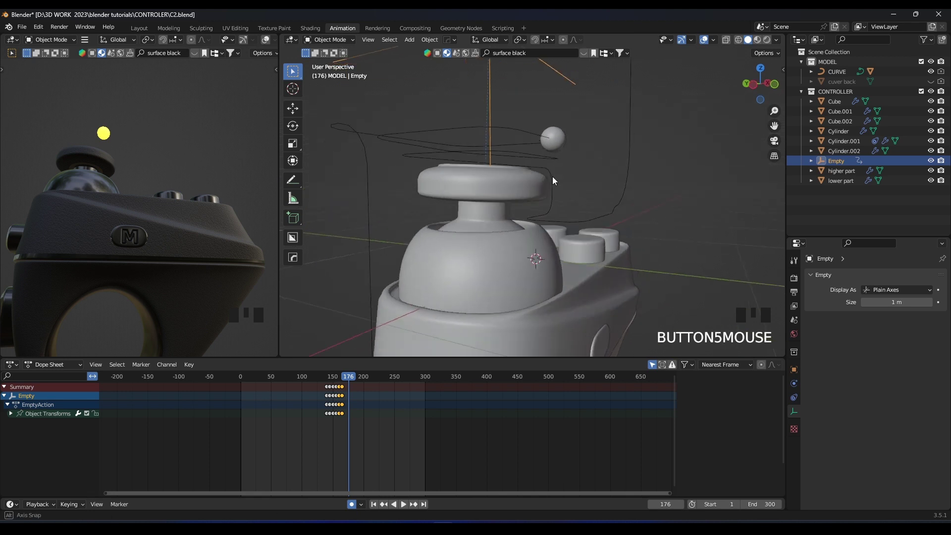
Move the Empty's keyframe at frame 165 to frame 200
scroll(469, 289, "up", 2)
scroll(330, 403, "up", 4)
scroll(381, 427, "up", 5)
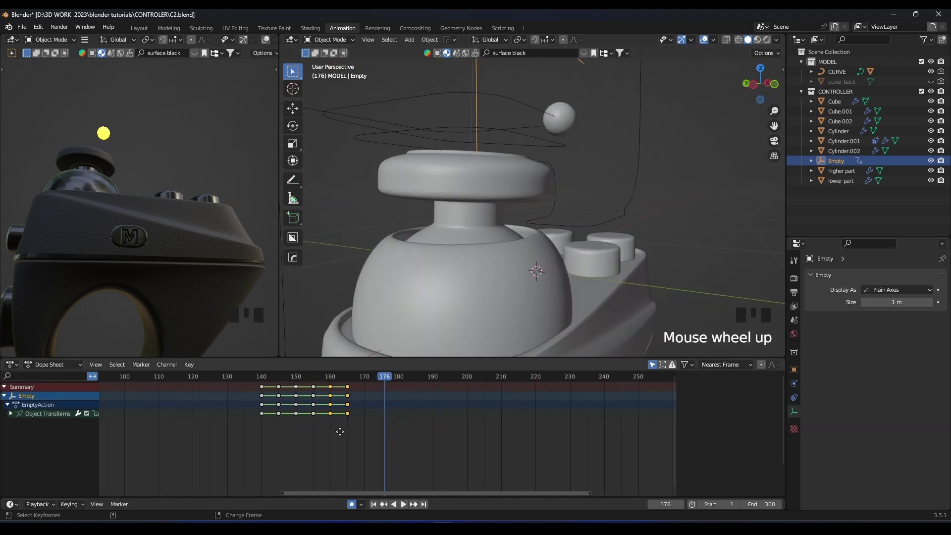
left_click(303, 377)
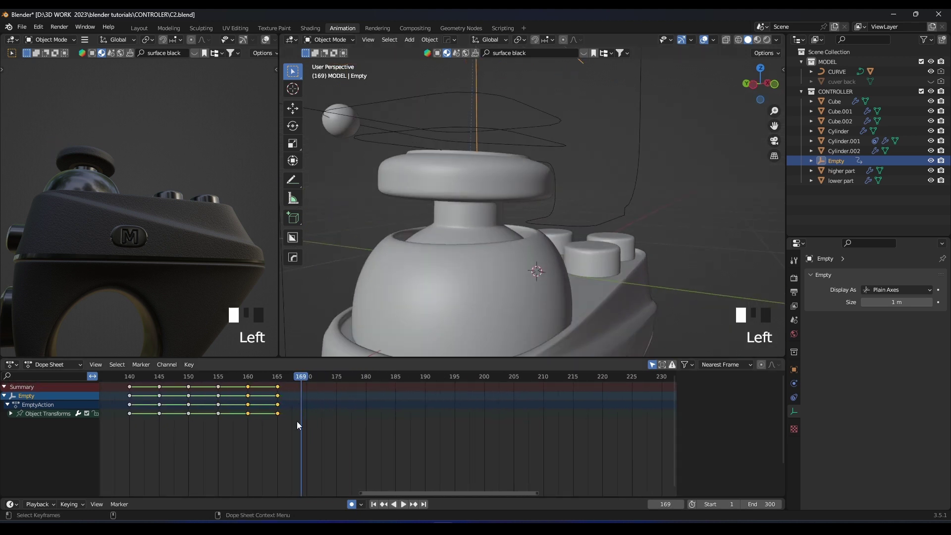
left_click_drag(320, 435, 180, 389)
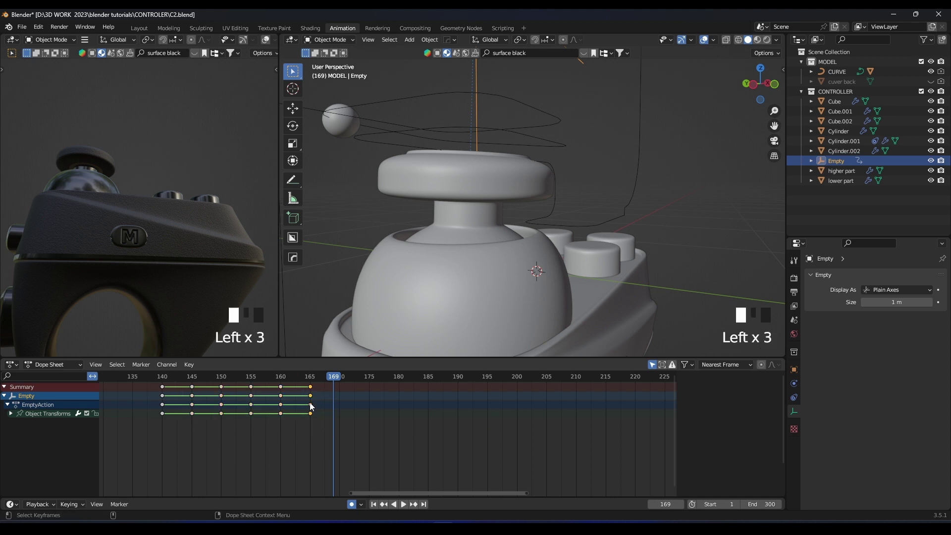
key("g")
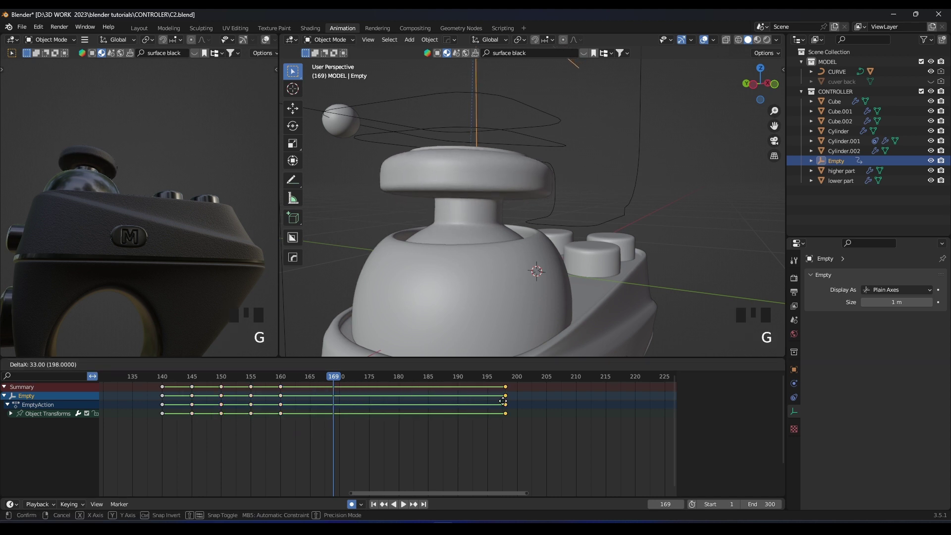
left_click(516, 399)
Duplicate the Empty's keyframes from frames 140–160 to frames 165–185 and play back the repeated joystick tilt
left_click_drag(329, 443, 144, 381)
key("shift+d")
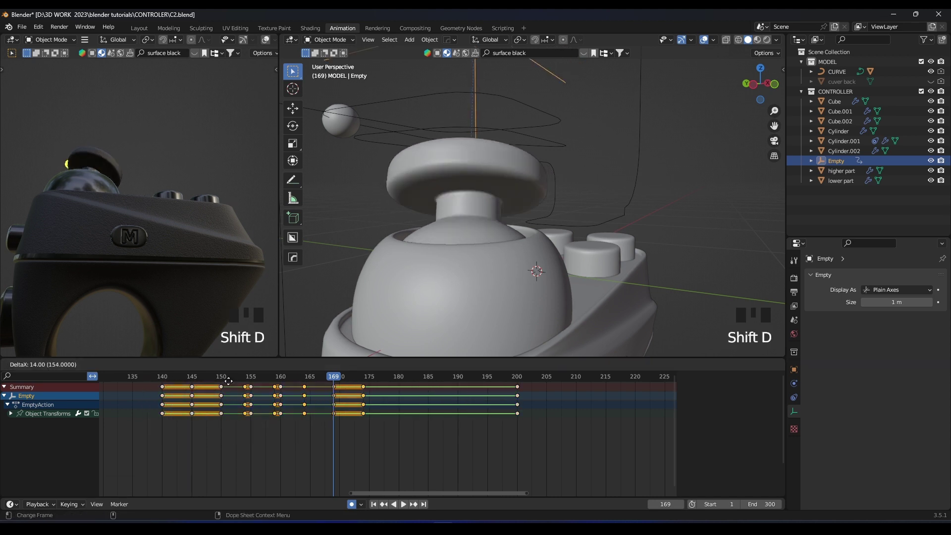
left_click(291, 381)
left_click(162, 379)
scroll(456, 166, "down", 3)
key("space")
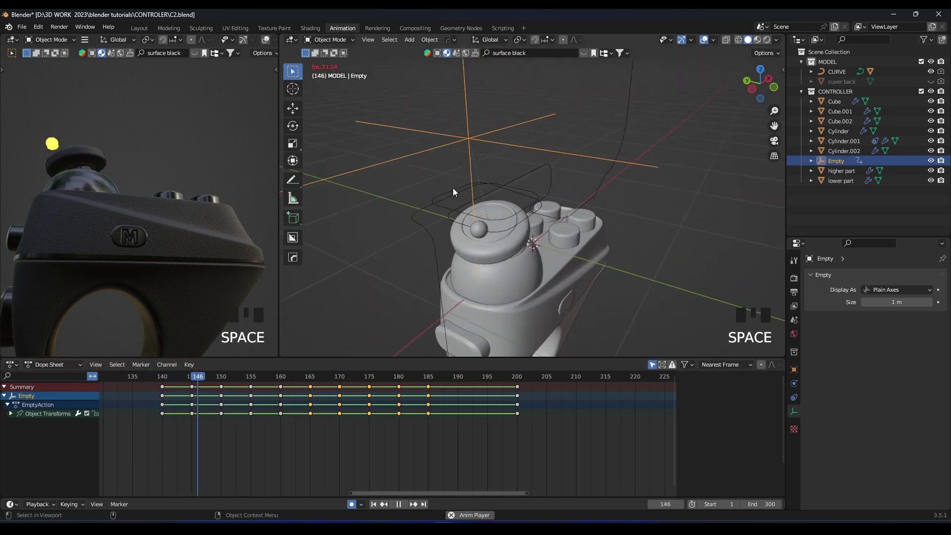
key("space")
Retime the Empty's keyframes at frames 175, 180 and 185 to frames 173, 177 and 180 to follow the ball
scroll(287, 375, "up", 2)
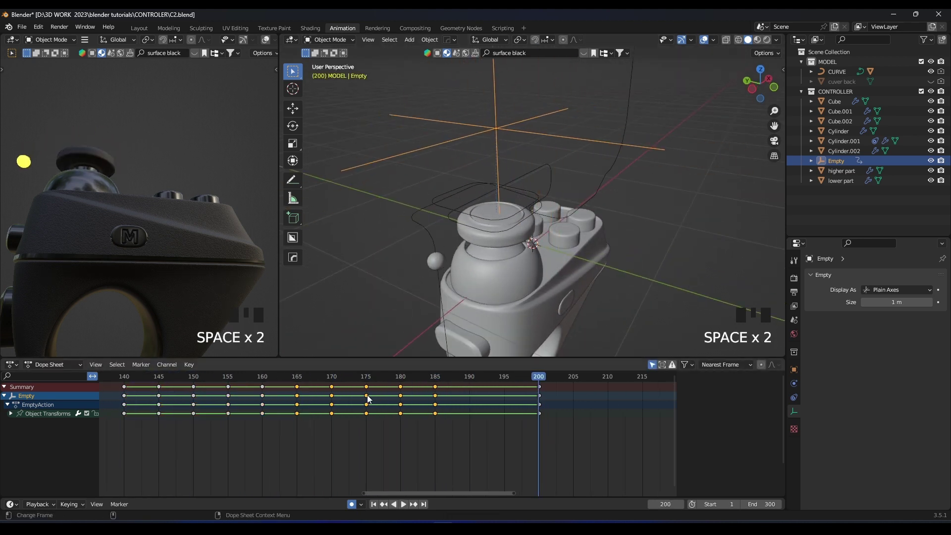
left_click_drag(287, 374, 361, 373)
middle_click_drag(490, 232, 448, 220)
key("g")
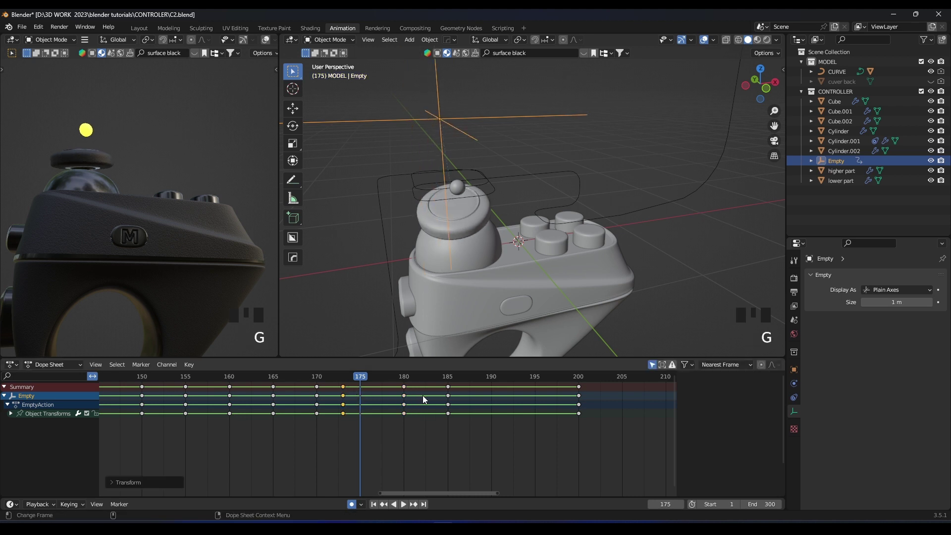
key("g")
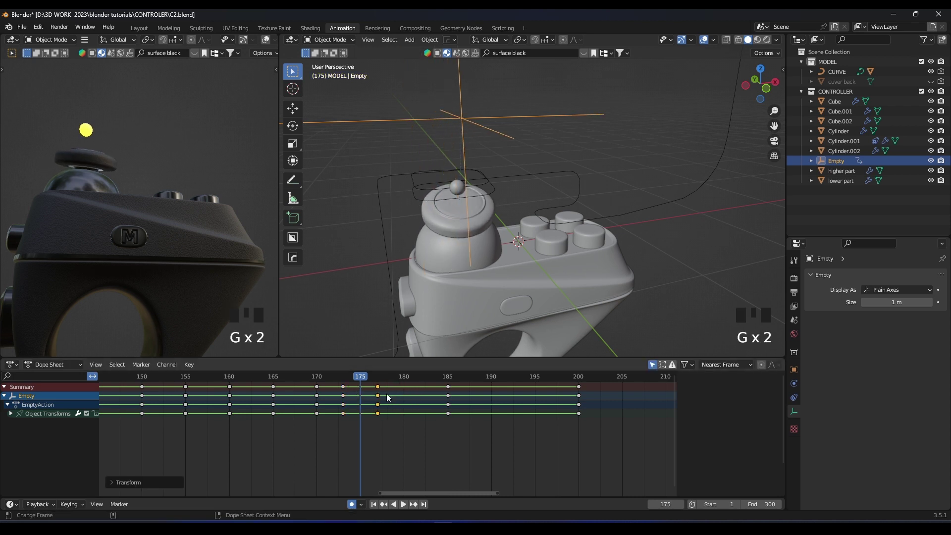
key("space")
left_click(448, 395)
key("g")
left_click(404, 396)
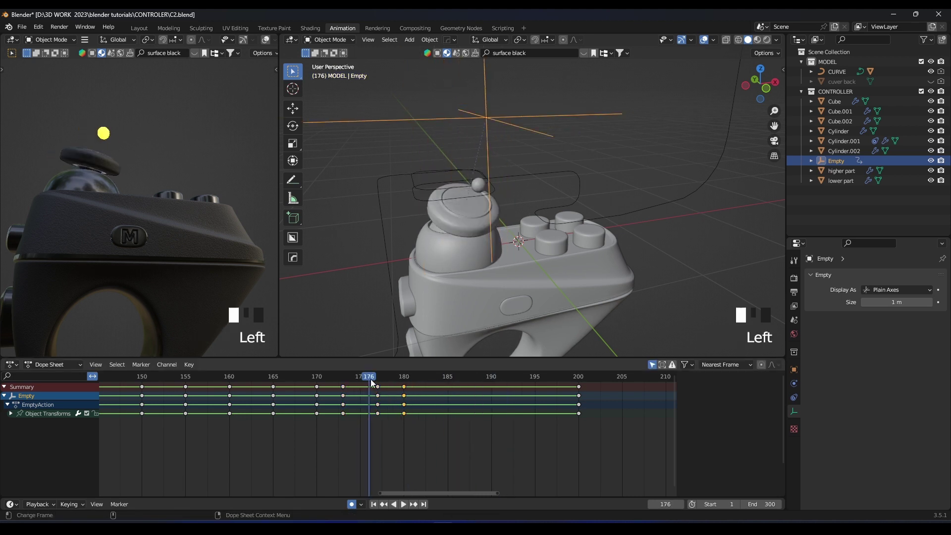
Move the Empty's keyframe at frame 200 to frame 190, play back the animation and save the file
key("space")
key("space")
left_click(579, 396)
key("g")
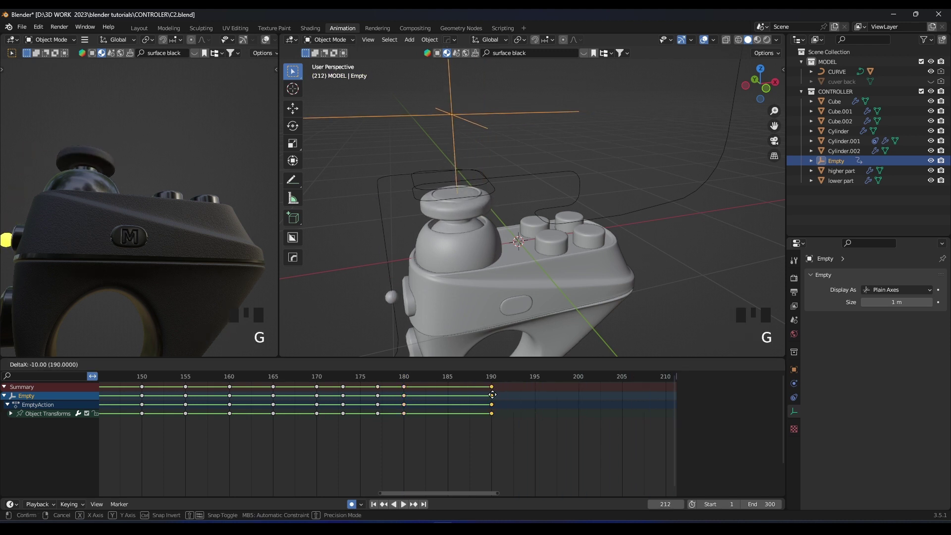
left_click(493, 395)
left_click(395, 375)
key("space")
key("space")
scroll(508, 416, "down", 4)
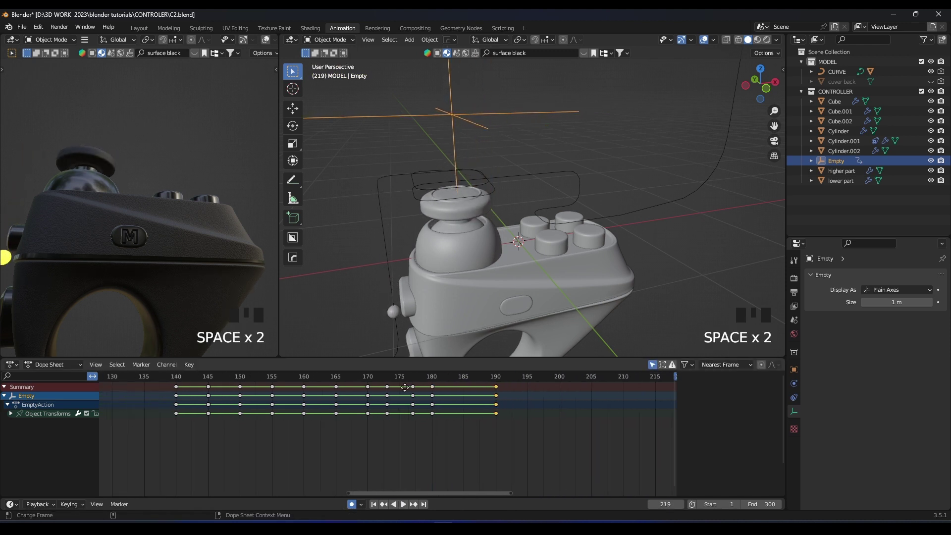
key("ctrl+s")
Replay the tilt, then at frame 185 keyframe the Empty moved about -0.19 m along the X axis
left_click(169, 377)
key("space")
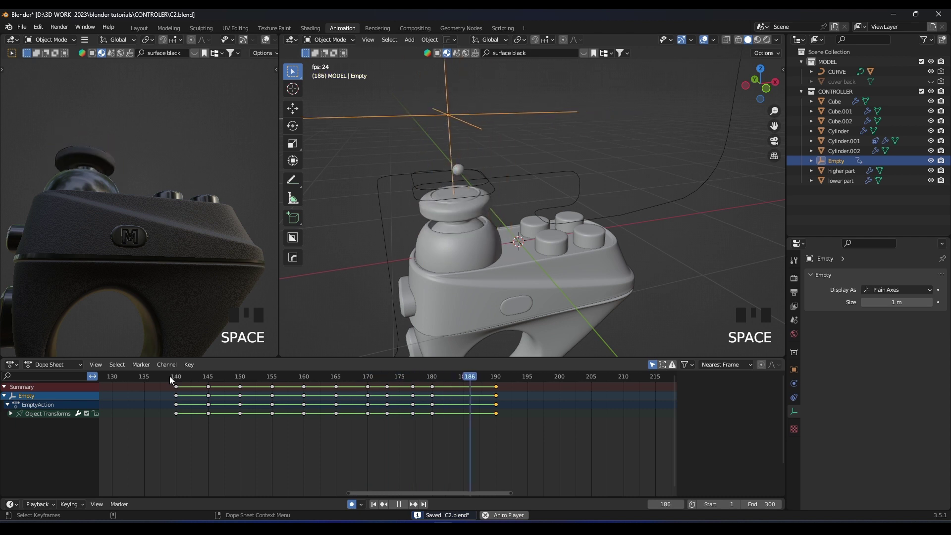
key("space")
left_click(458, 377)
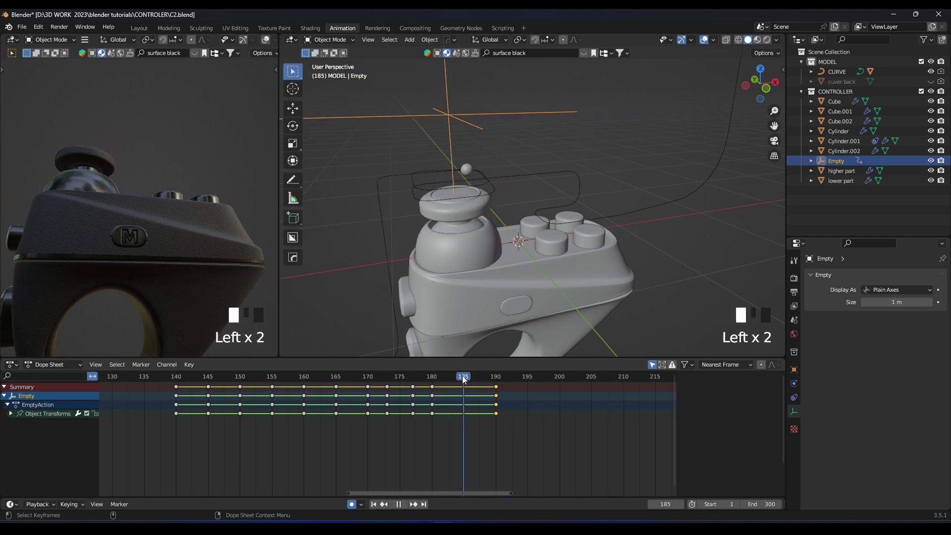
key("g")
key("x")
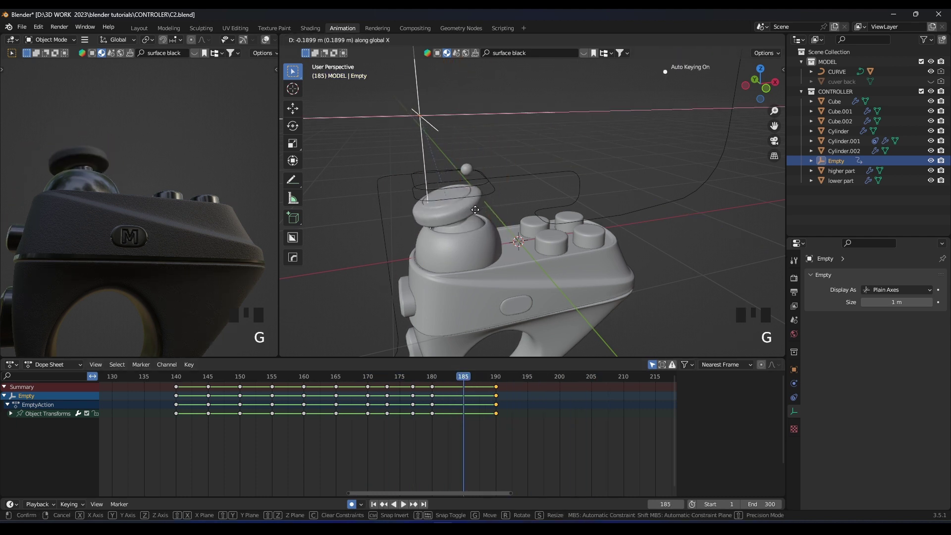
left_click(475, 209)
Shift the Empty's keyframes at frames 185 and 190 to frames 191 and 196 and play back the motion
left_click_drag(471, 377, 452, 449)
key("g")
left_click(490, 448)
key("space")
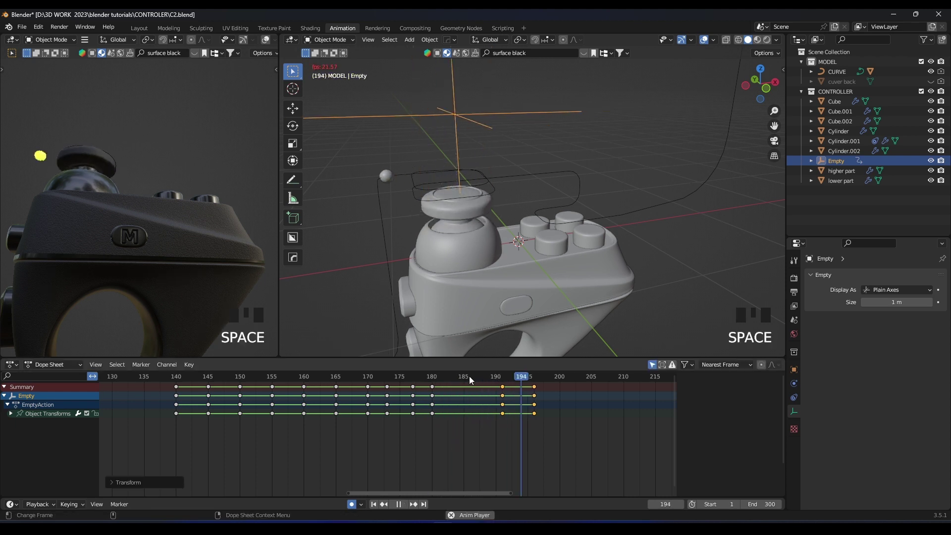
key("space")
Examine the interpolation options for the Empty's keyframes and play back the joystick tilt up to frame 180
left_click(432, 386)
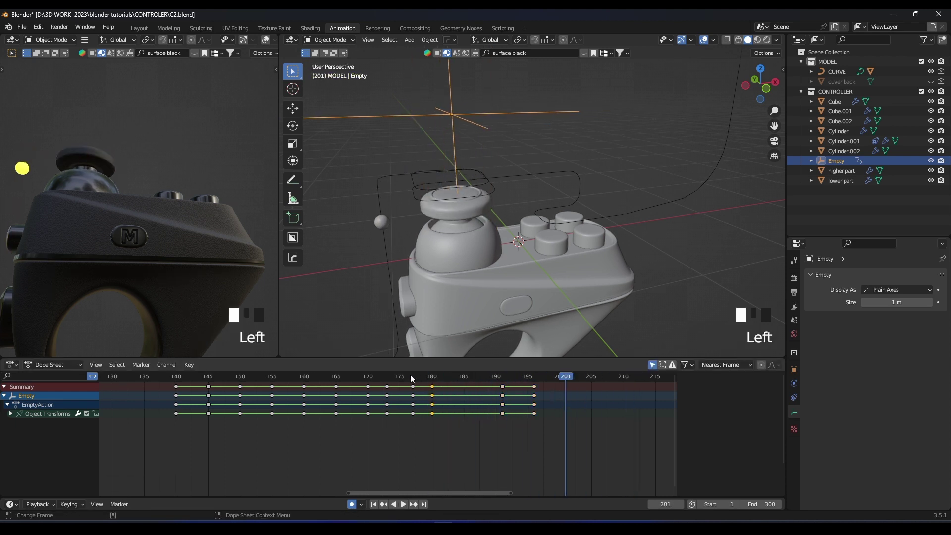
left_click(411, 376)
right_click(148, 387)
mouse_move(149, 386)
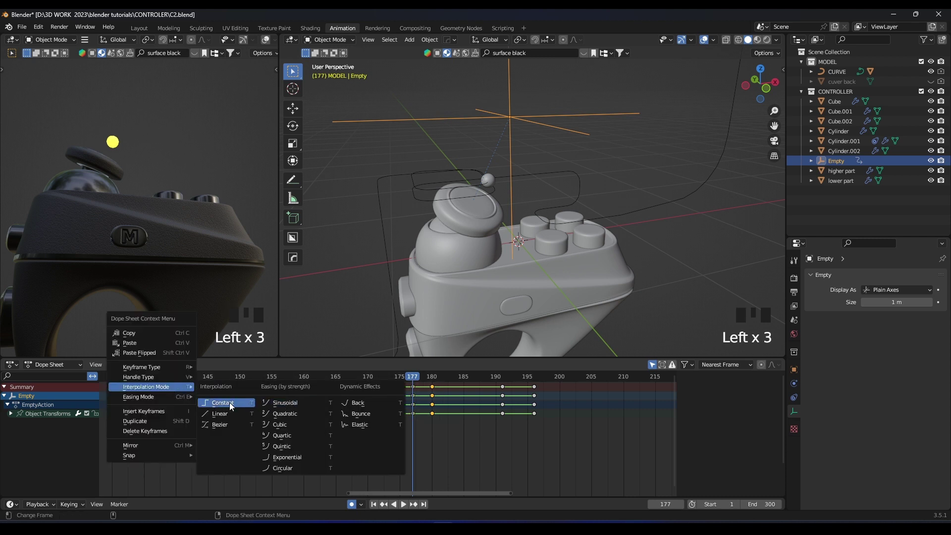
right_click(229, 402)
left_click(168, 379)
key("space")
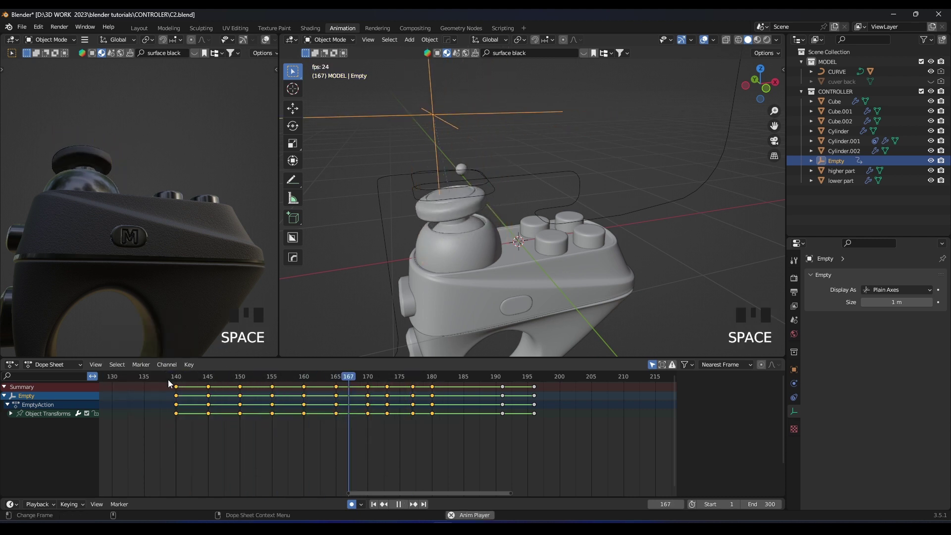
left_click(240, 376)
key("space")
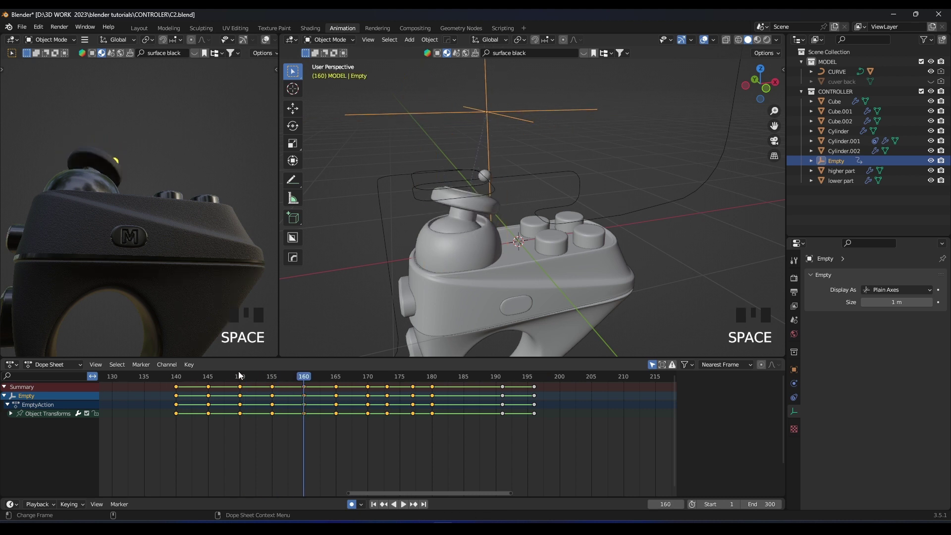
Move the Empty's keyframe at frame 165 to frame 168 and duplicate the frame 160 keyframe to frame 165 to hold the pose
left_click_drag(304, 380, 342, 376)
left_click(305, 396)
key("shift+d")
left_click(321, 393)
left_click(337, 392)
key("g")
left_click(353, 389)
left_click(322, 391)
key("g")
left_click(333, 389)
Duplicate the Empty's keyframe at frame 180 to frame 185 to hold the tilt
left_click_drag(622, 436, 444, 378)
left_click(355, 404)
left_click(431, 387)
key("shift+d")
left_click(450, 389)
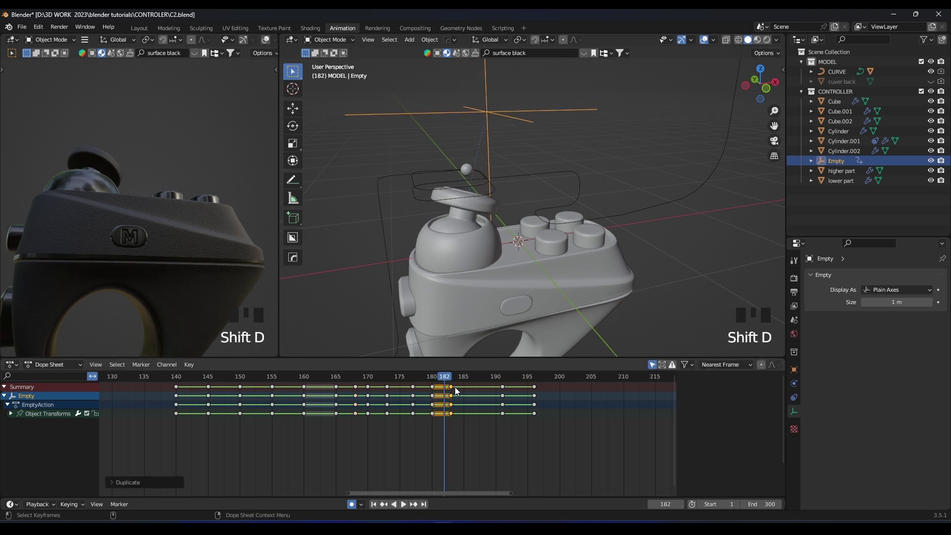
key("g")
left_click(468, 389)
Move the Empty's keyframes at frames 191 and 196 to frames 192 and 200
left_click_drag(455, 378, 523, 378)
key("g")
left_click(508, 397)
left_click(534, 396)
key("g")
left_click(559, 396)
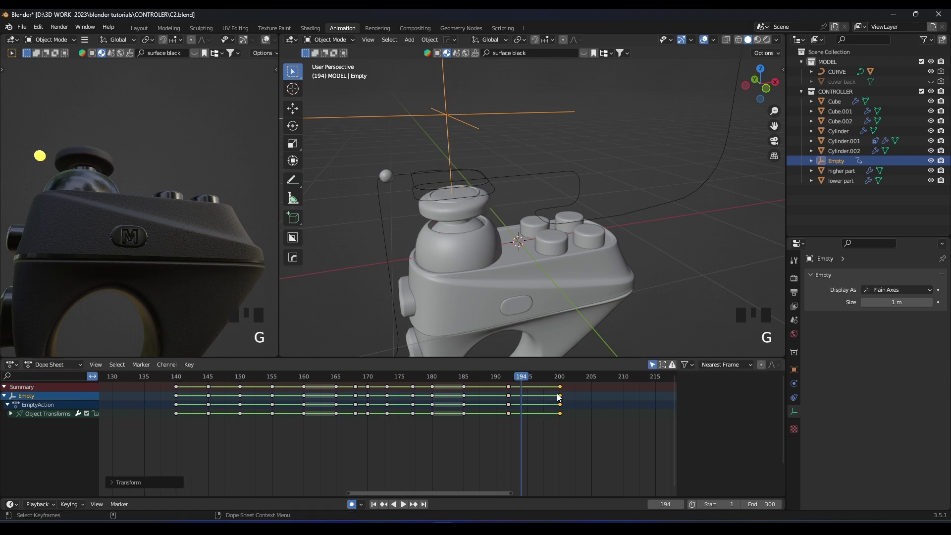
Duplicate the Empty's keyframe at frame 192 to frame 194, play back the hold and save the file
key("shift+d")
left_click(524, 394)
key("space")
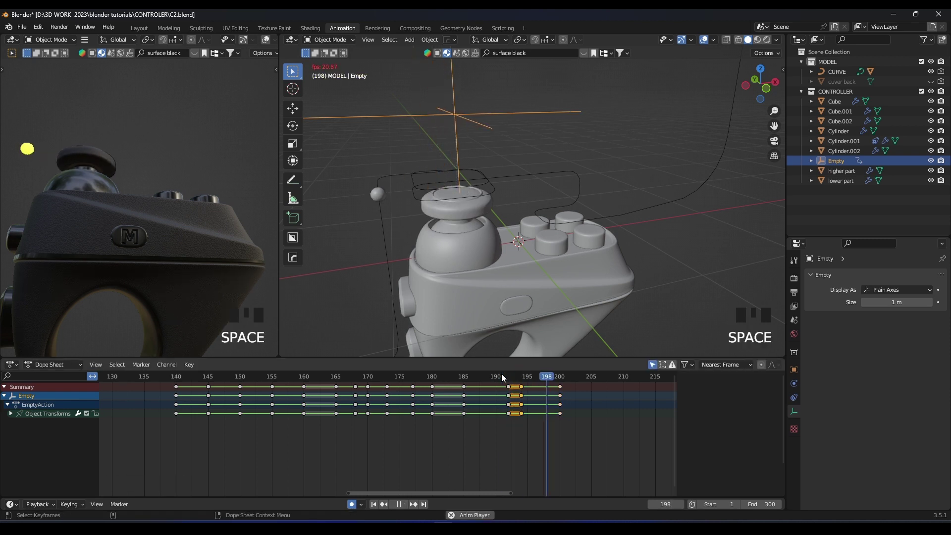
left_click(501, 374)
key("space")
middle_click_drag(421, 161, 442, 153)
left_click(494, 376)
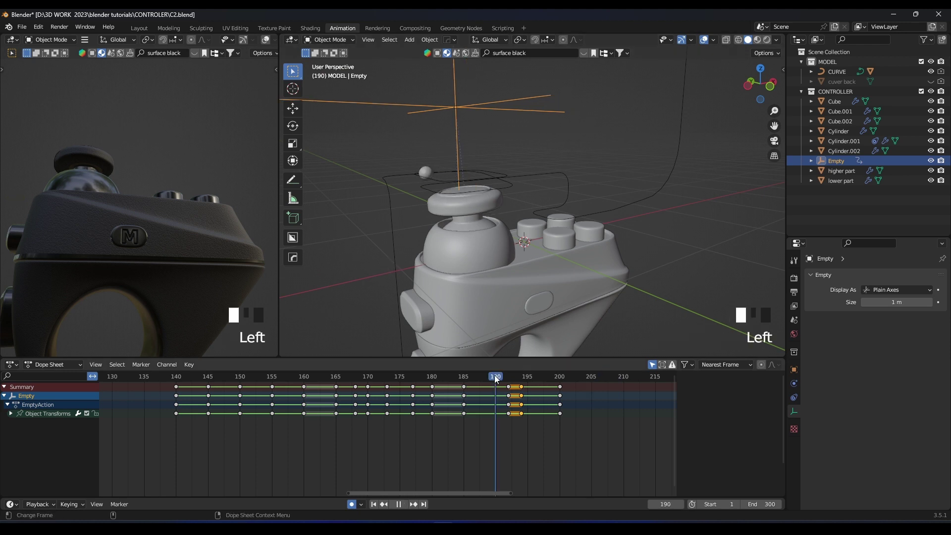
key("space")
key("space")
key("ctrl+s")
Play back the whole animation from the start to review the controller's motion, then save the file
scroll(186, 378, "down", 12)
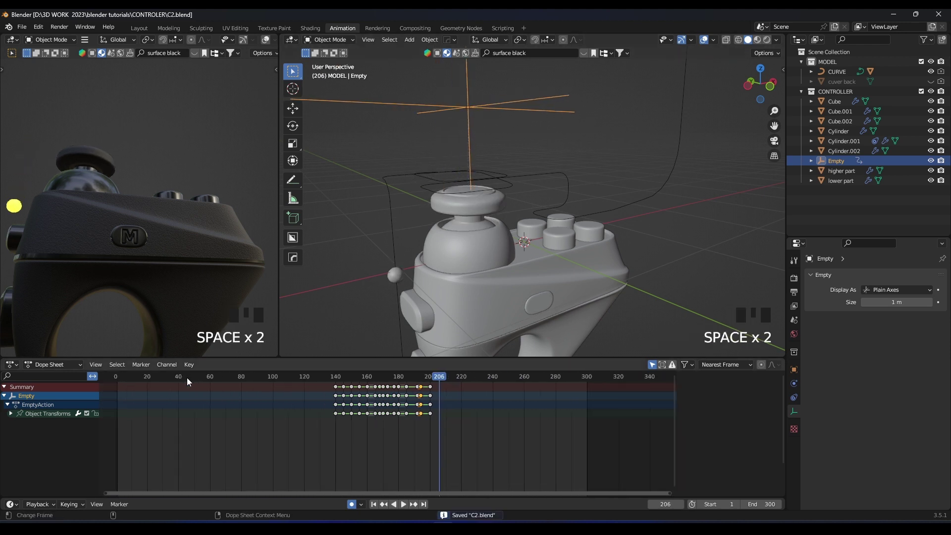
scroll(164, 211, "down", 14)
left_click(174, 378)
key("space")
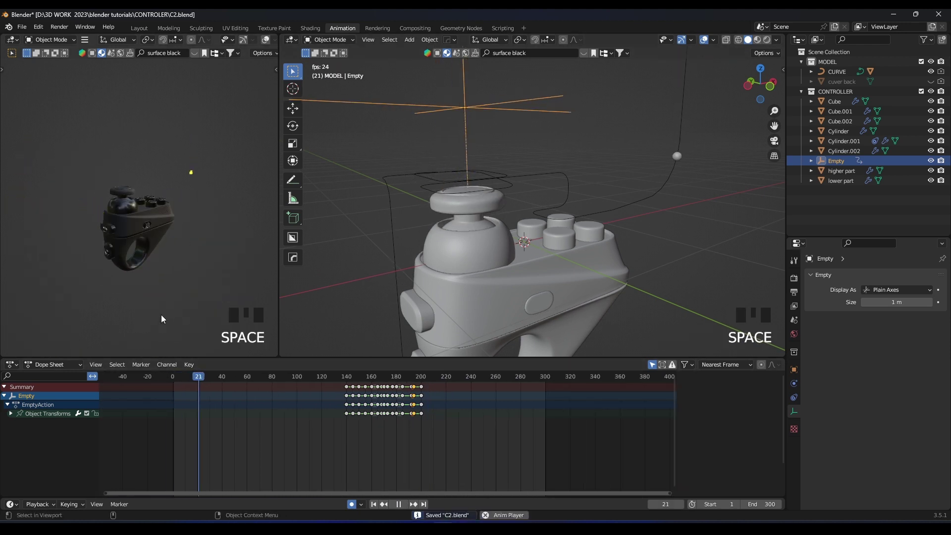
scroll(173, 237, "up", 4)
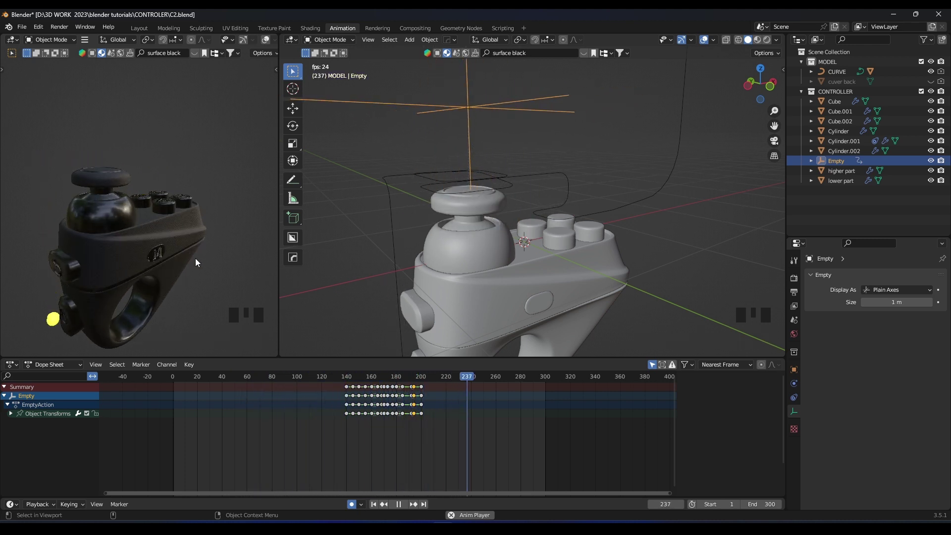
key("space")
key("ctrl+s")
Create a new collection named Camera in the Outliner and save the file
scroll(178, 260, "down", 3)
scroll(596, 209, "down", 8)
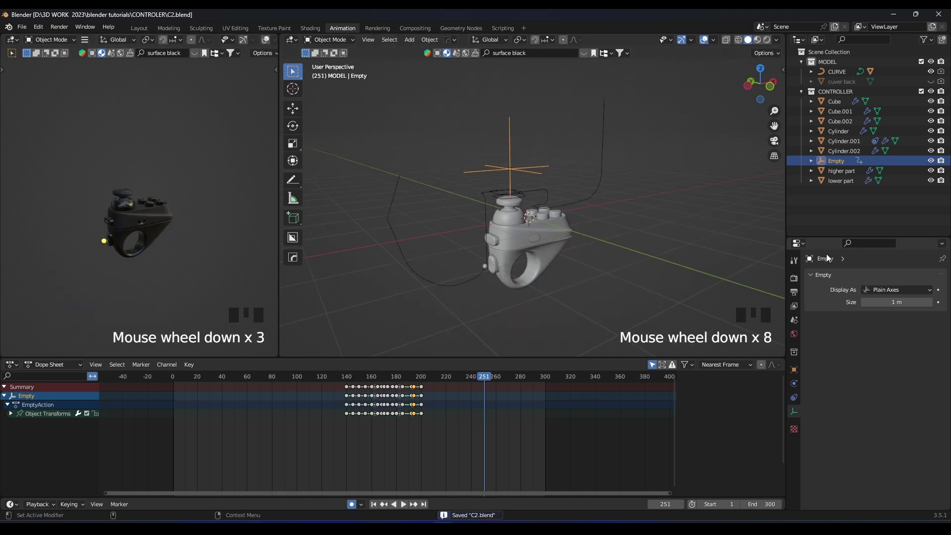
left_click_drag(837, 237, 847, 339)
right_click(835, 236)
left_click(836, 236)
double_click(834, 194)
type("C")
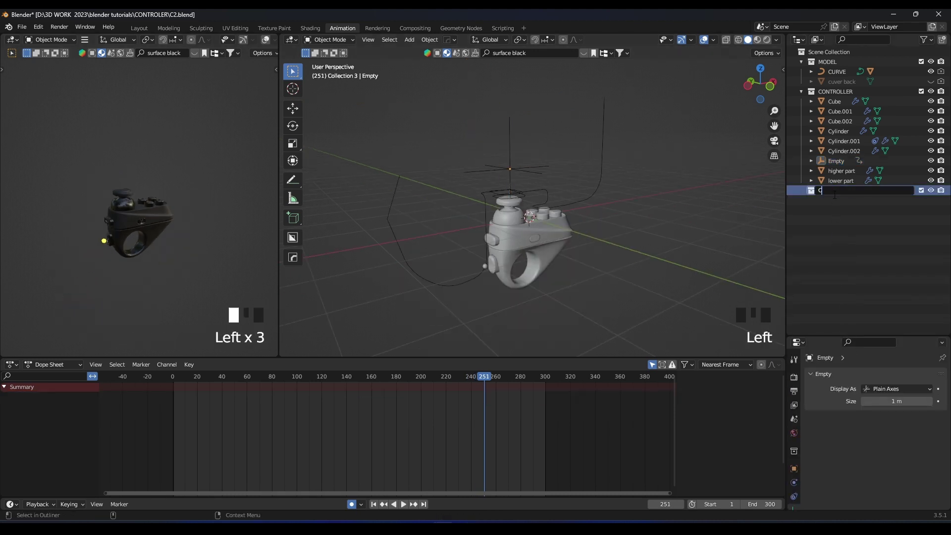
type("amera")
key("Return")
key("ctrl+s")
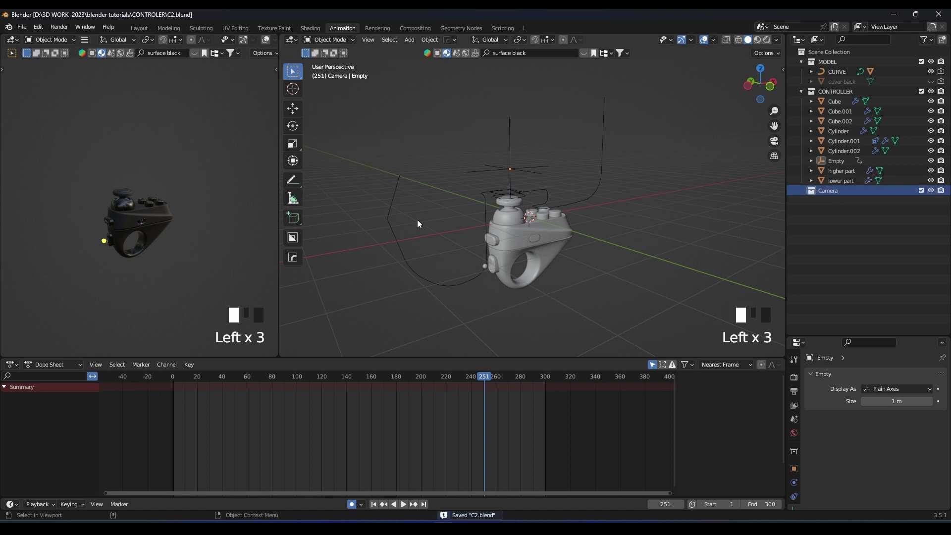
Switch to the front view and hide the CONTROLLER and MODEL collections in the viewport
key("KP_1")
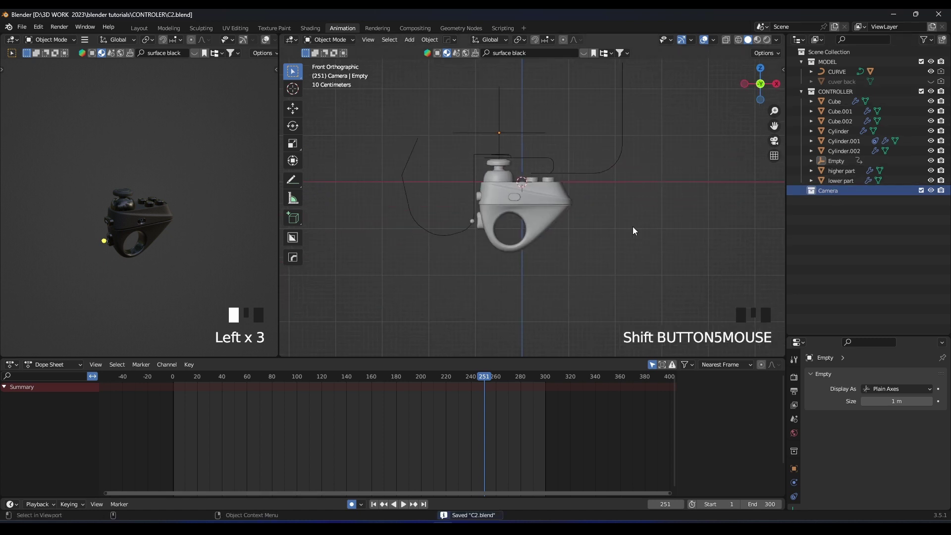
left_click(930, 91)
left_click(930, 61)
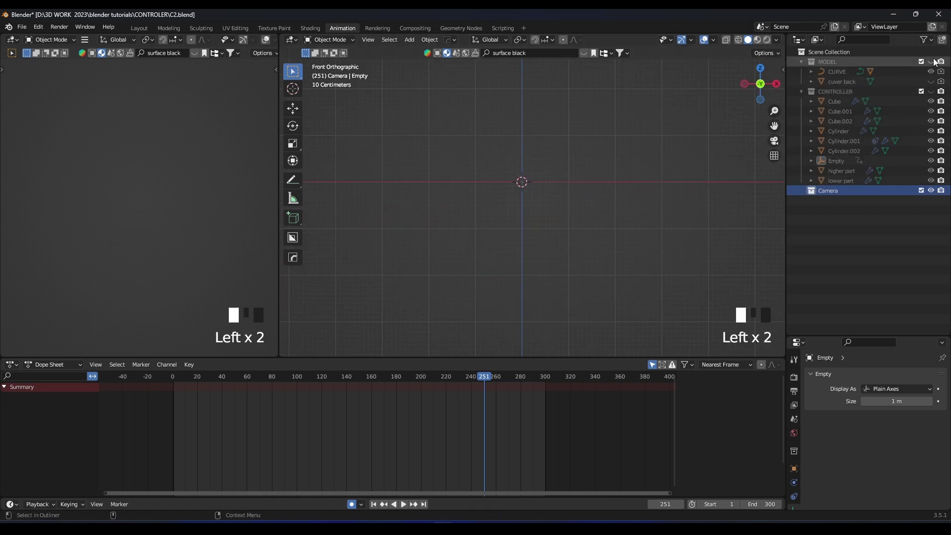
middle_click_drag(475, 166, 466, 186, "shift")
key("shift+a")
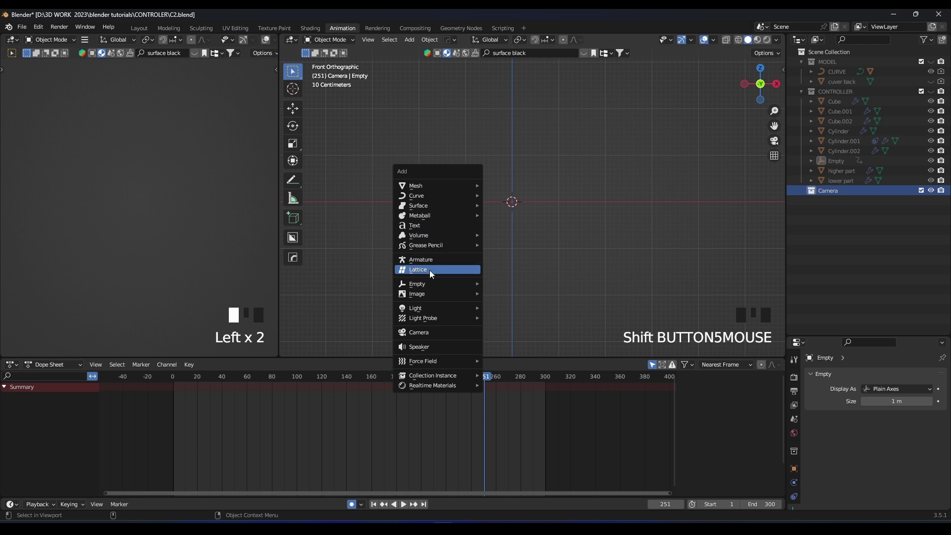
left_click(415, 347)
key("x")
Add a camera at the scene origin in the Camera collection
key("shift+a")
left_click(465, 233)
middle_click_drag(465, 234, 471, 236)
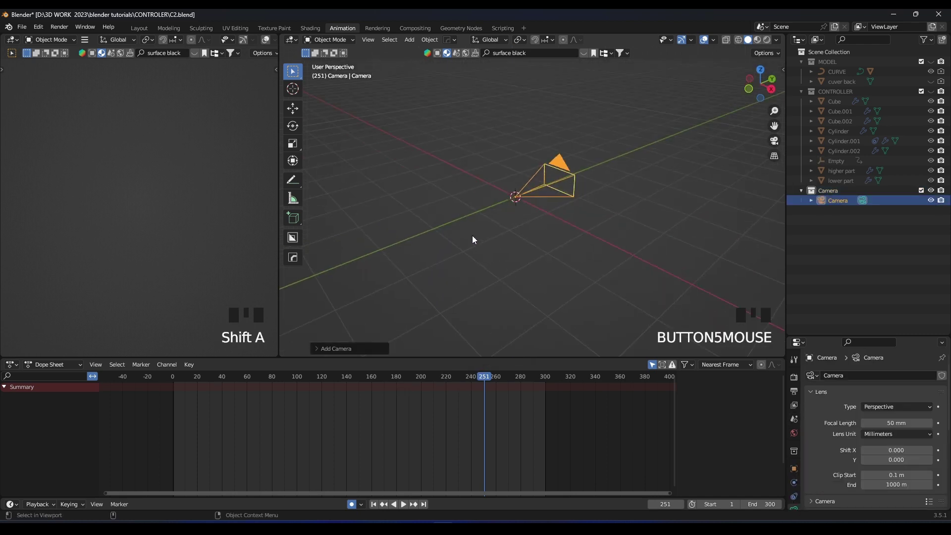
scroll(530, 209, "down", 3)
Add a plain axes empty at the camera's origin and scale it up
key("shift+a")
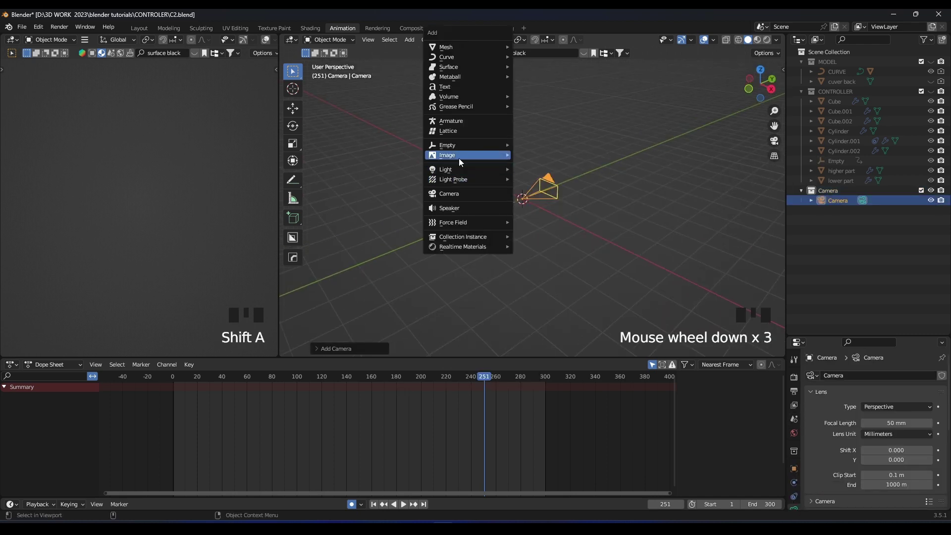
mouse_move(495, 144)
left_click(537, 147)
scroll(560, 179, "up", 3)
key("s")
left_click(616, 180)
scroll(577, 238, "up", 2)
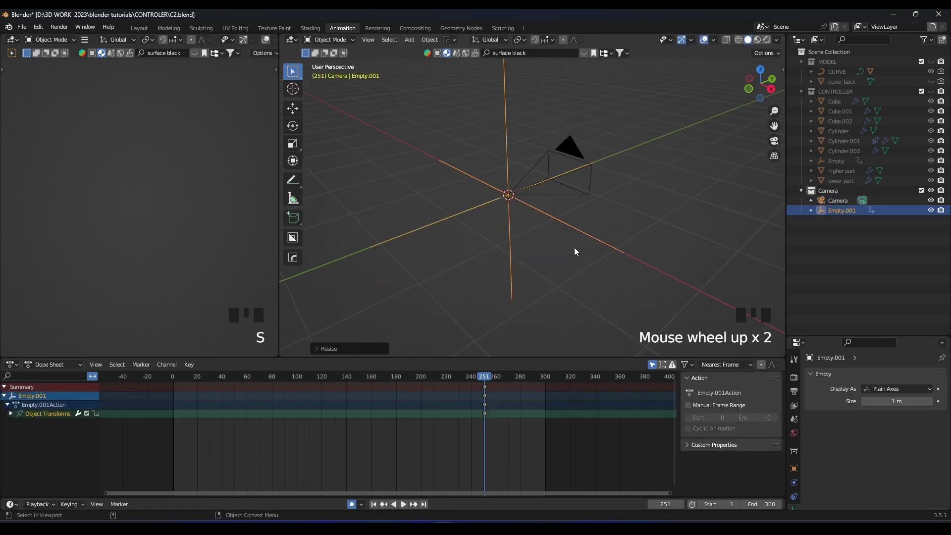
Delete the new empty's automatic keyframe and turn off auto keying
key("x")
left_click(513, 420)
scroll(563, 163, "up", 2)
left_click(353, 504)
Parent the camera to the new empty as an object
left_click(578, 137)
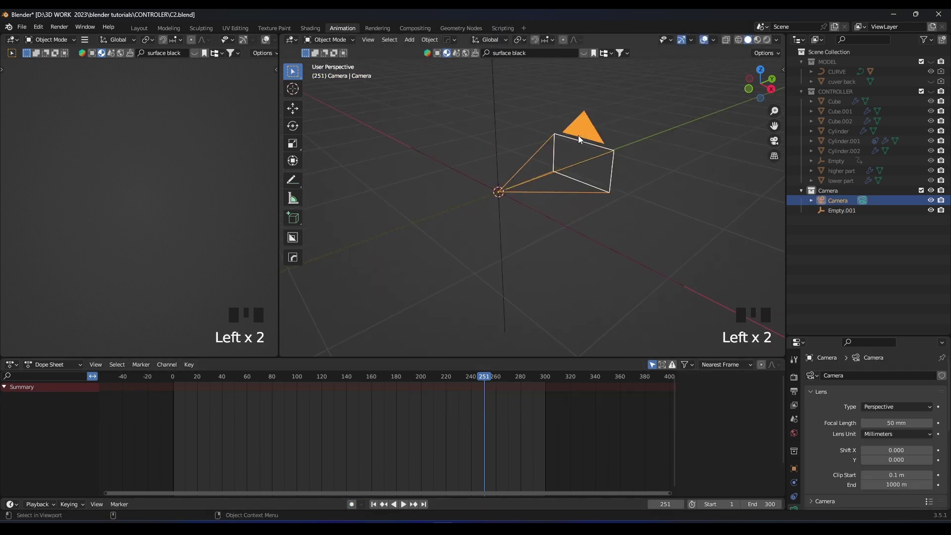
left_click(495, 148, "shift")
key("ctrl+p")
left_click(495, 149)
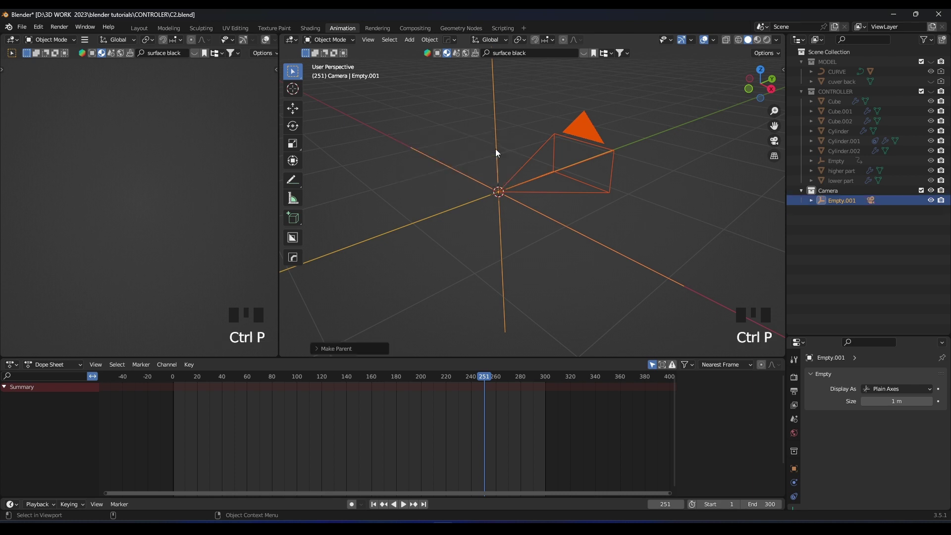
Move the camera's parent empty about -4.8 m along the Y axis and save the file
scroll(496, 149, "down", 5)
left_click(560, 189)
scroll(555, 206, "up", 3)
left_click(551, 214)
scroll(549, 215, "down", 3)
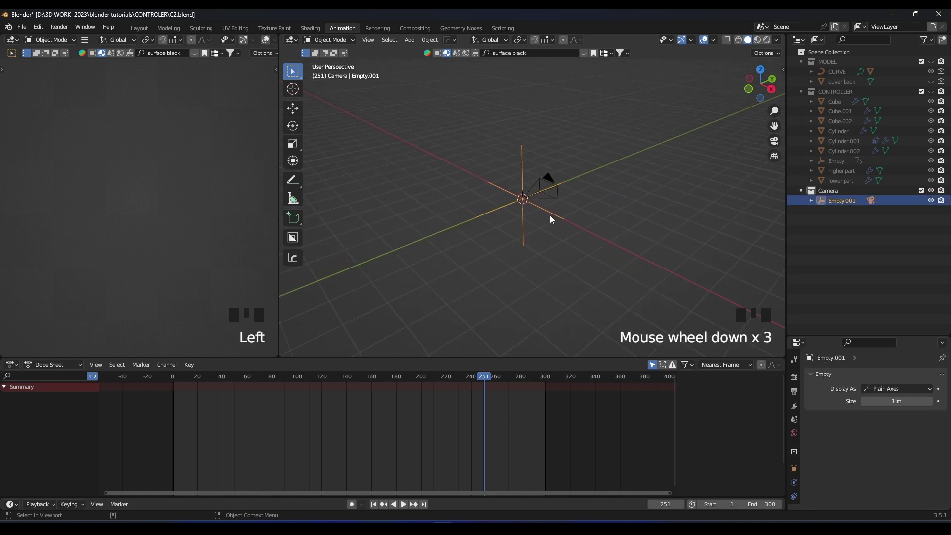
key("g")
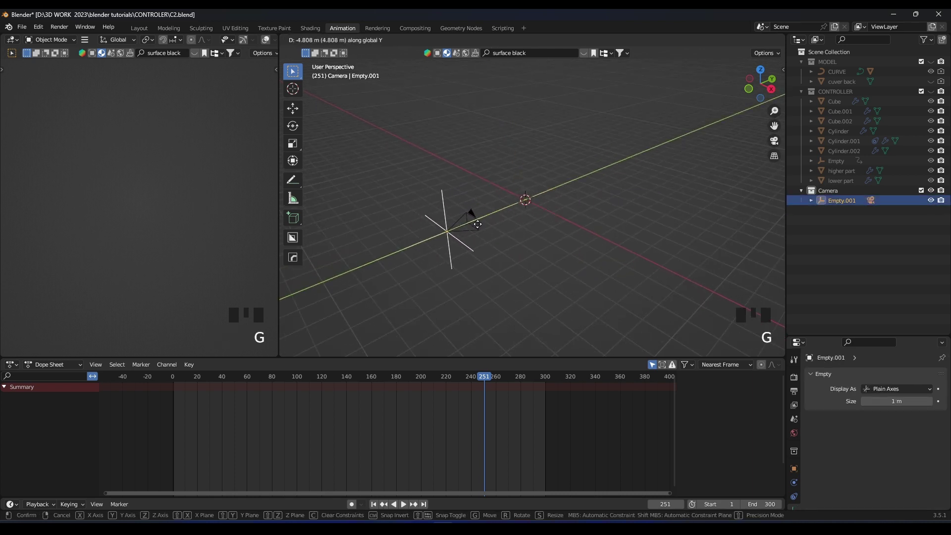
left_click(478, 224)
scroll(446, 239, "up", 3)
key("ctrl+s")
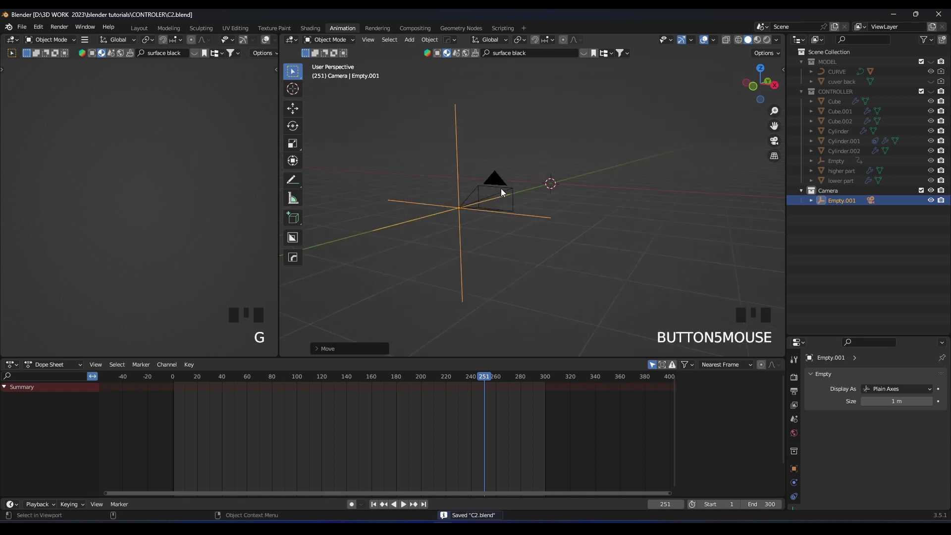
Show the MODEL and CONTROLLER collections again, keeping the cuver back object hidden
left_click(931, 81)
left_click(931, 61)
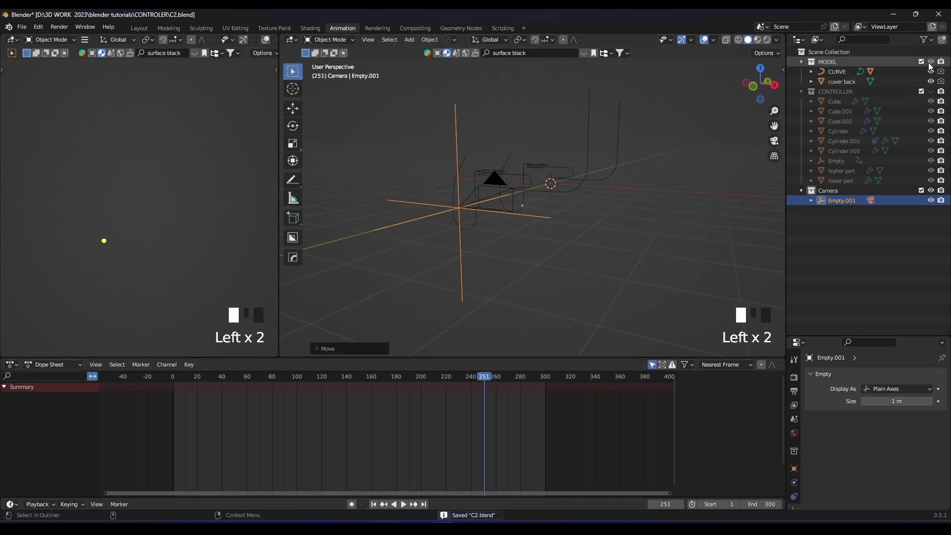
left_click(930, 91)
left_click(930, 81)
Show the controller through the new camera in the material preview viewport and select the camera
scroll(531, 201, "up", 1)
middle_click_drag(547, 178, 545, 198)
scroll(134, 232, "down", 2)
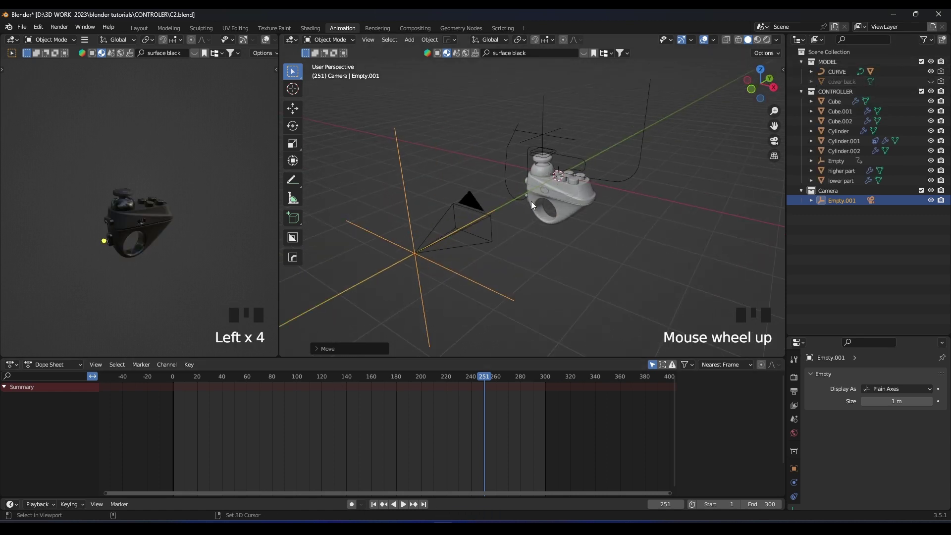
key("KP_0")
scroll(133, 228, "down", 3)
scroll(135, 228, "up", 1)
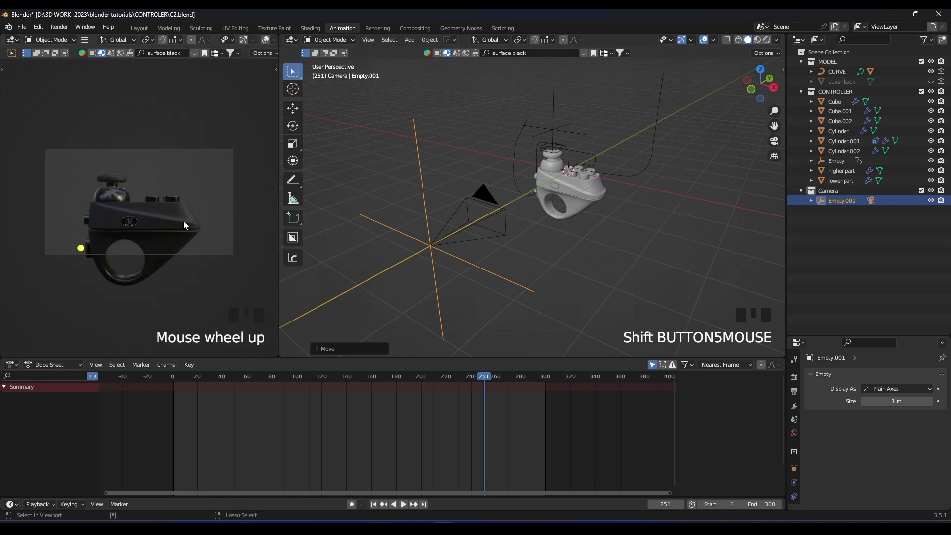
left_click(468, 206)
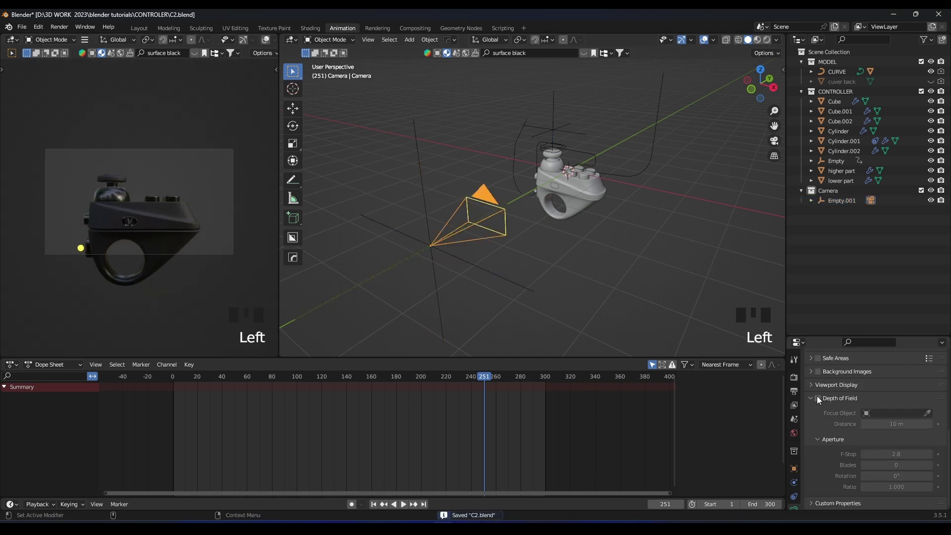
Set the camera's passepartout opacity to 1.000 in its viewport display settings and save the file
left_click(818, 385)
left_click_drag(903, 457, 939, 457)
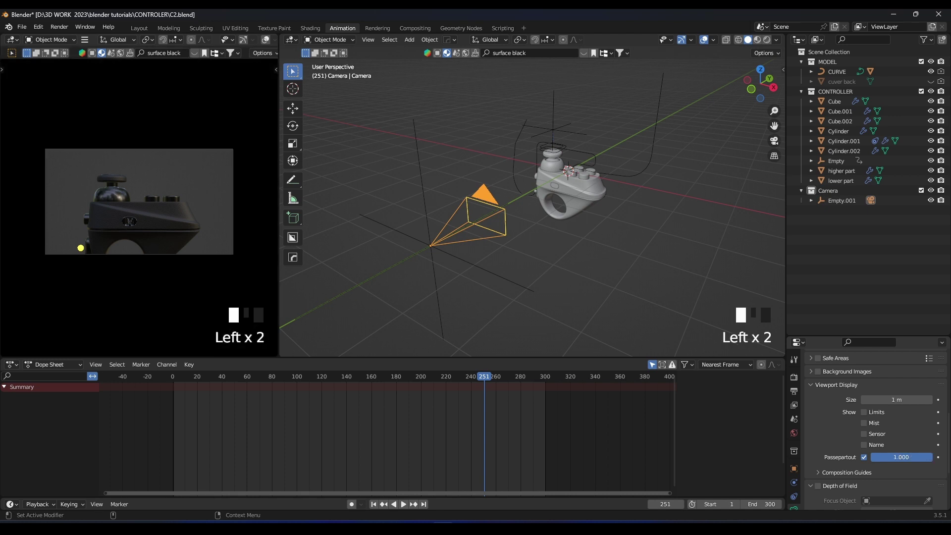
scroll(214, 246, "up", 1)
middle_click_drag(514, 228, 532, 238)
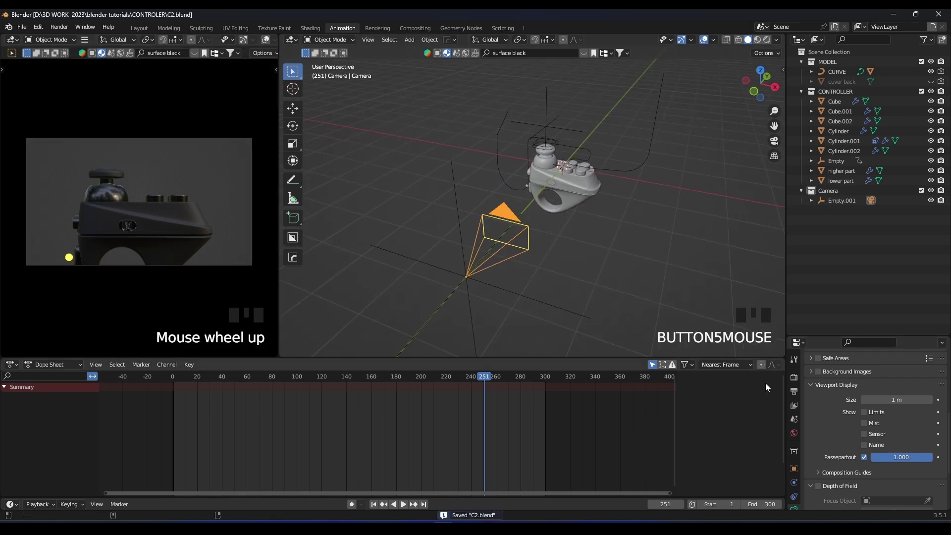
Enlarge the properties editor and open the camera's object constraint settings
scroll(844, 419, "up", 8)
left_click(793, 379)
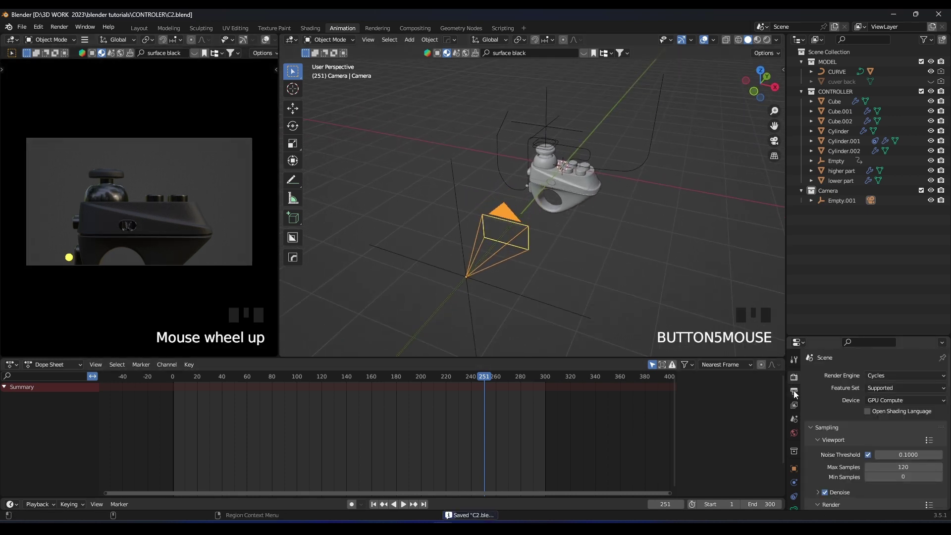
left_click(794, 392)
middle_click_drag(532, 261, 472, 231)
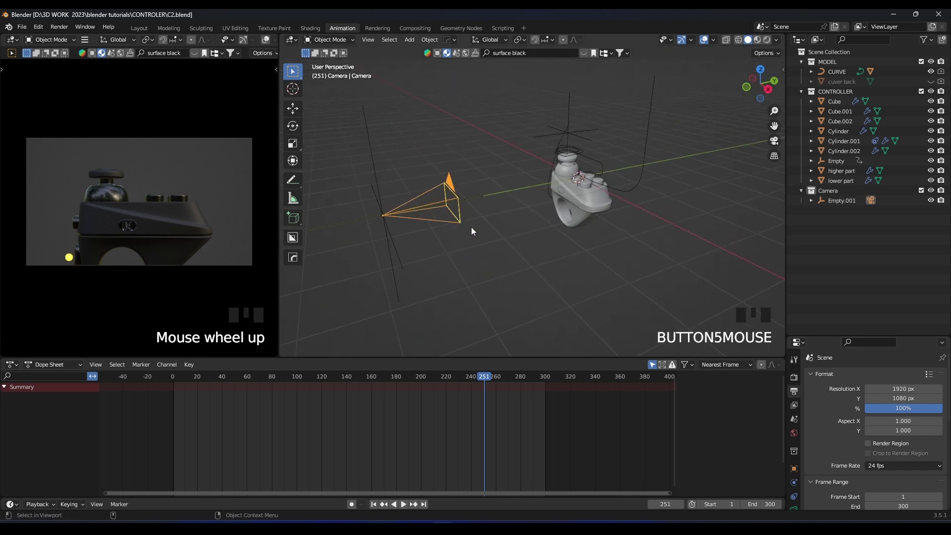
left_click_drag(822, 336, 815, 203)
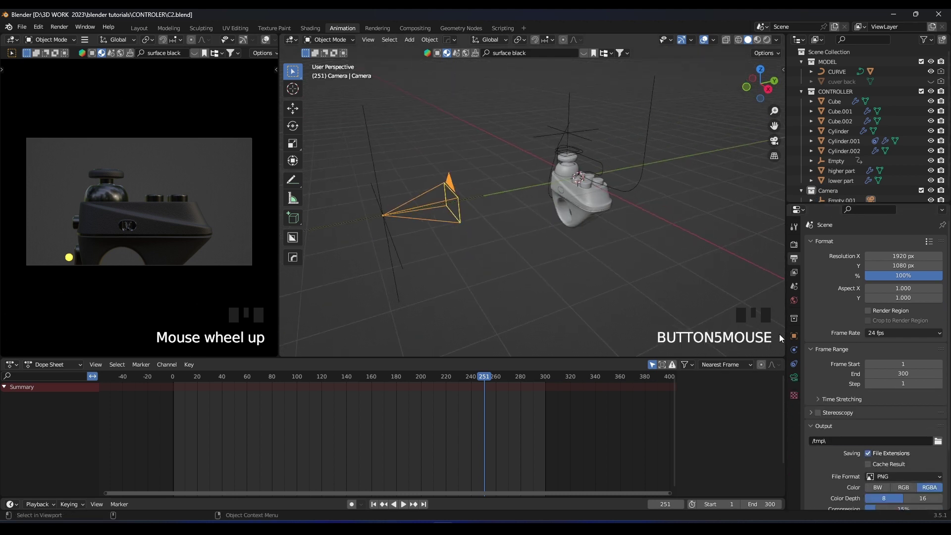
left_click(795, 365)
scroll(501, 232, "up", 4)
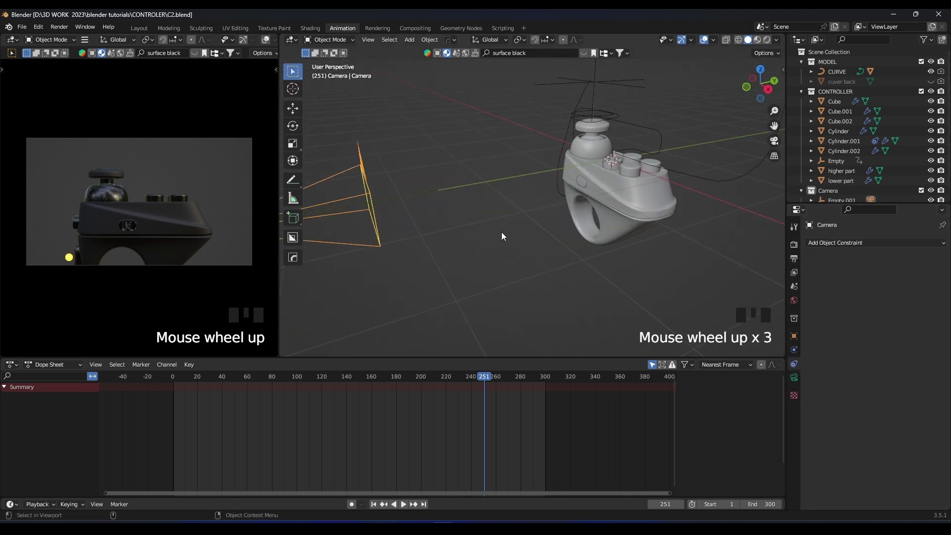
left_click(814, 242)
scroll(489, 219, "down", 1)
scroll(509, 195, "up", 2)
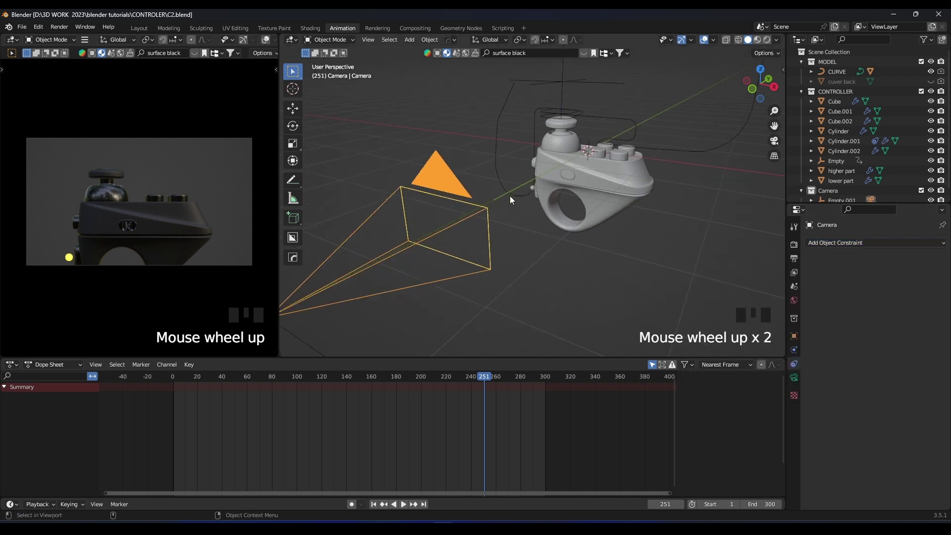
Return the animation to frame 0 and save the file
scroll(510, 196, "down", 2)
middle_click_drag(560, 173, 515, 210, "shift")
middle_click_drag(519, 209, 542, 150)
left_click(183, 377)
scroll(522, 215, "up", 1)
key("ctrl+s")
scroll(542, 150, "down", 1)
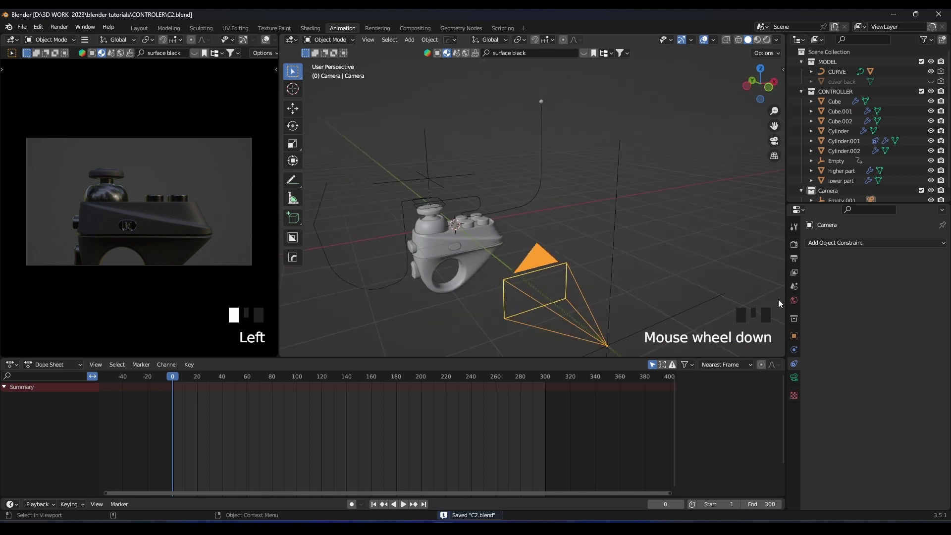
Add a Track To constraint to the camera with the yellow ball, Sphere, as its target
left_click(835, 243)
left_click(850, 313)
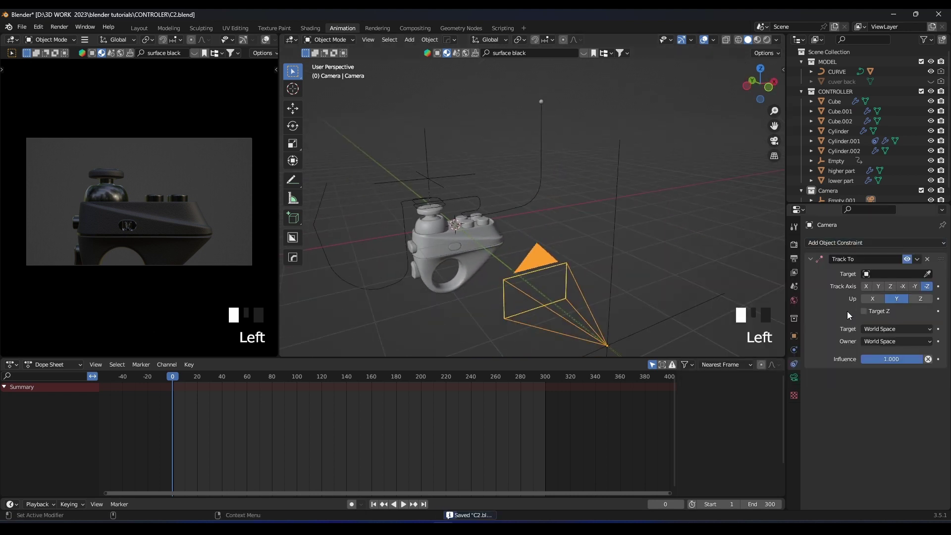
left_click(543, 97)
middle_click_drag(539, 100, 577, 183)
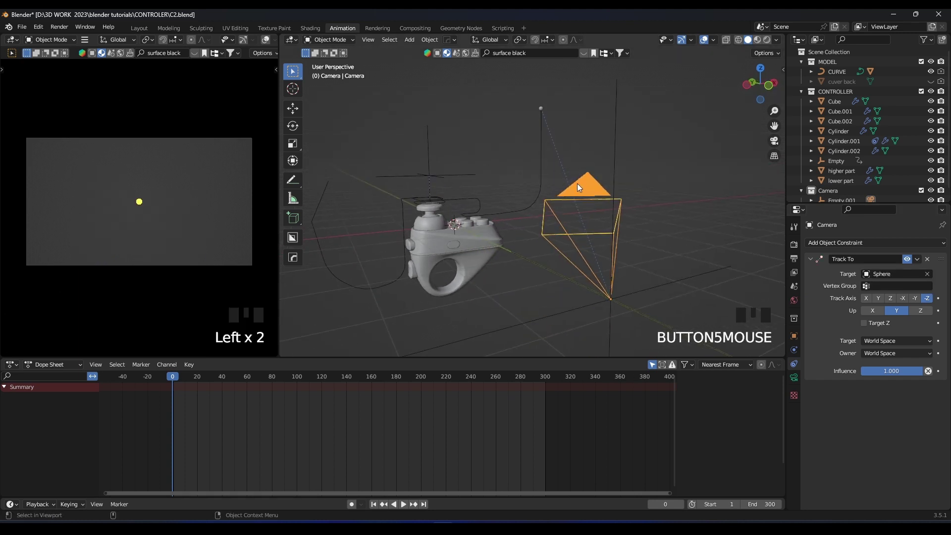
Play the animation to check how the camera tracks the ball and go back to frame 0
key("space")
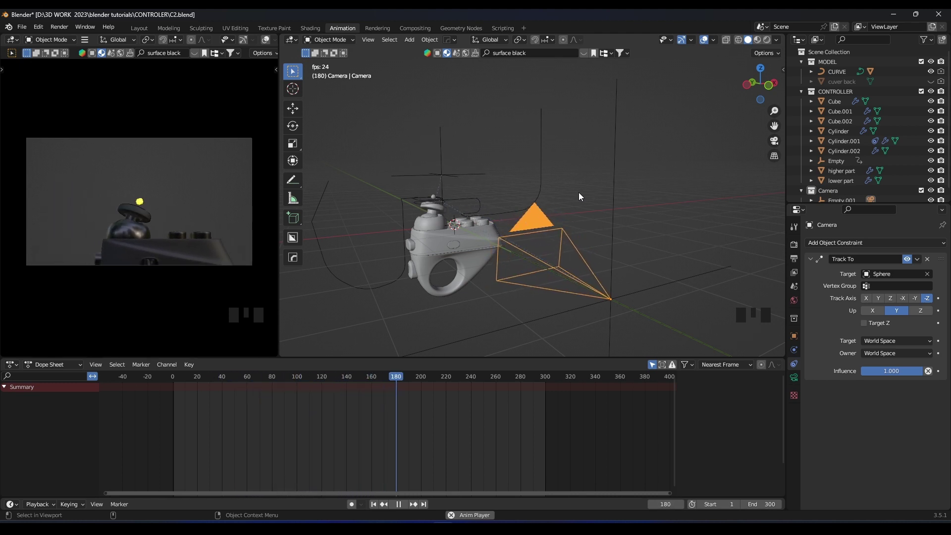
key("space")
left_click_drag(183, 386, 160, 380)
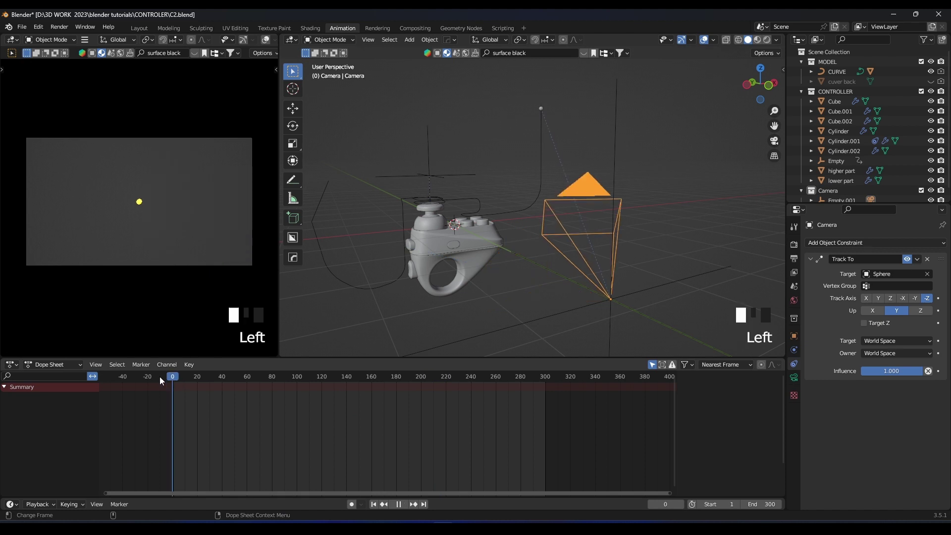
Set the camera's focal length to 85 mm, preview the framing in playback and go back to frame 0
left_click(793, 378)
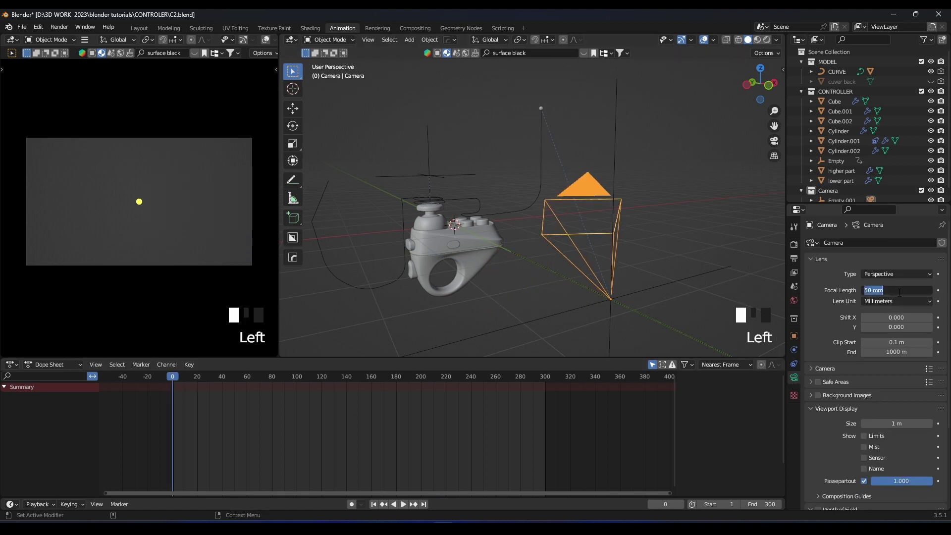
key("Return")
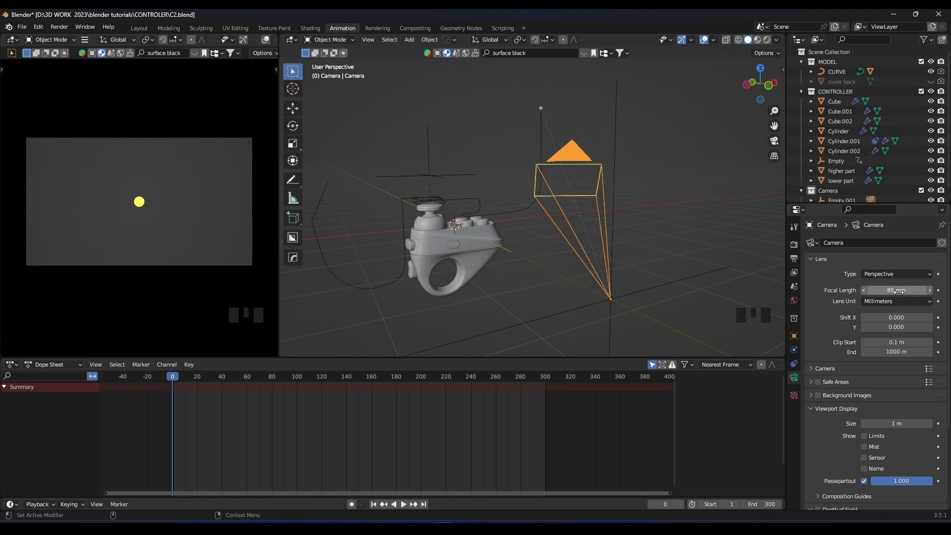
key("space")
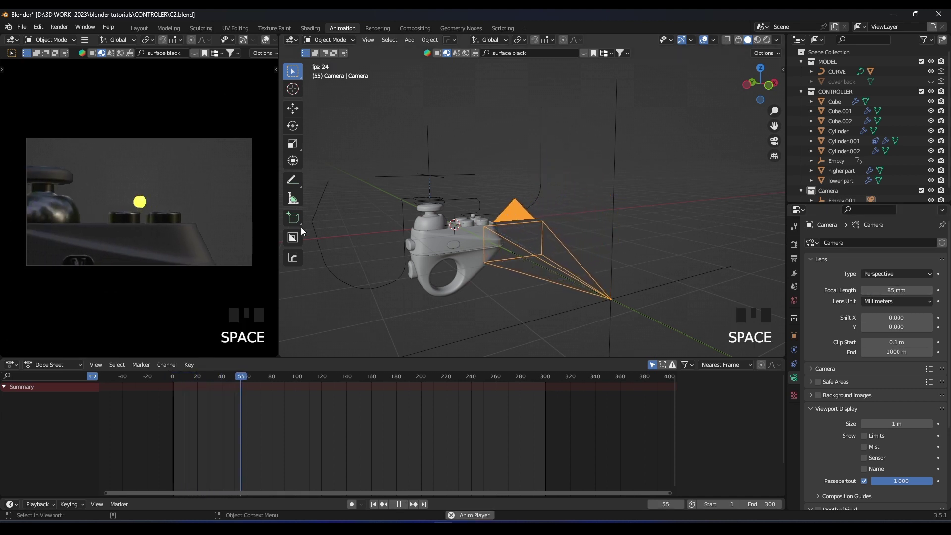
key("space")
left_click_drag(194, 380, 169, 370)
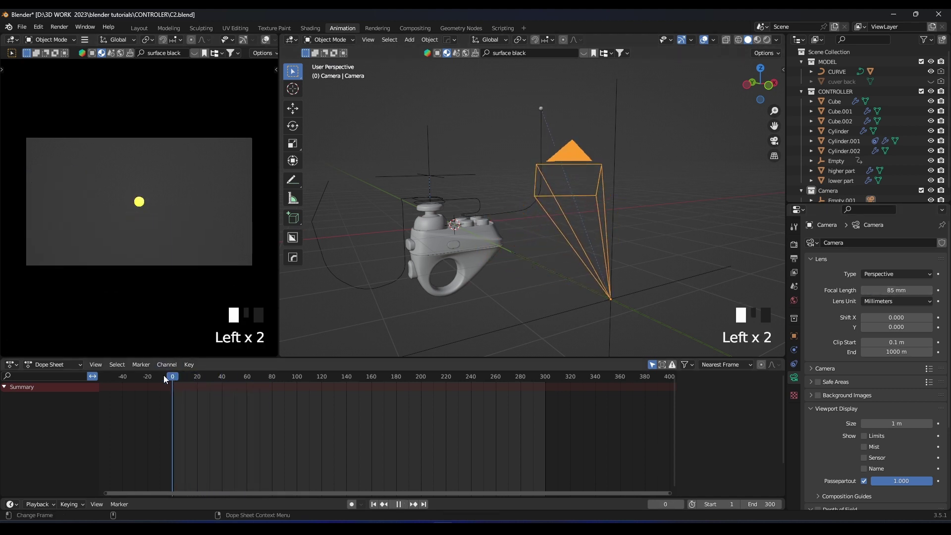
Raise the camera's parent empty about 2.5 m along the Z axis
scroll(599, 286, "down", 2)
left_click(595, 252)
key("g")
key("z")
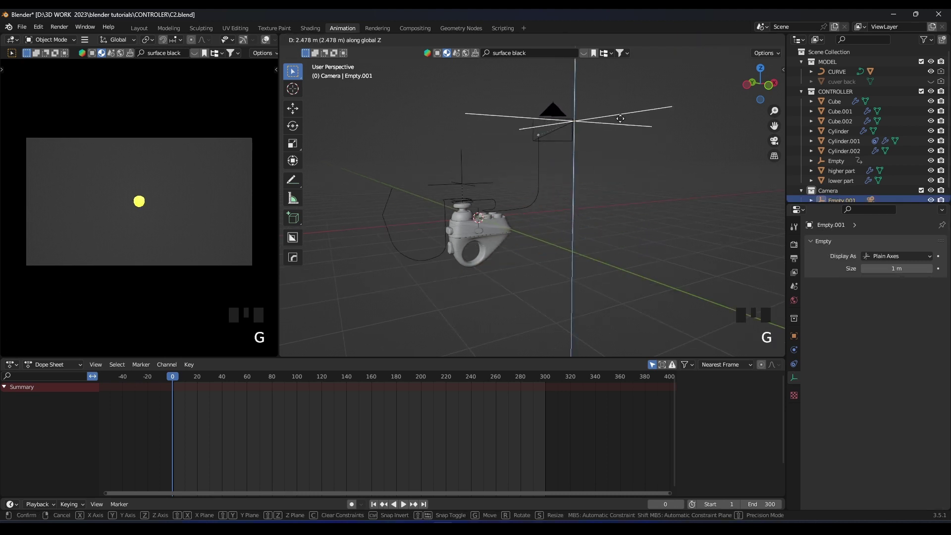
left_click(619, 104)
Play the animation to check the shot from the raised camera position and go back to frame 0
scroll(481, 172, "up", 1)
middle_click_drag(481, 172, 480, 231)
key("space")
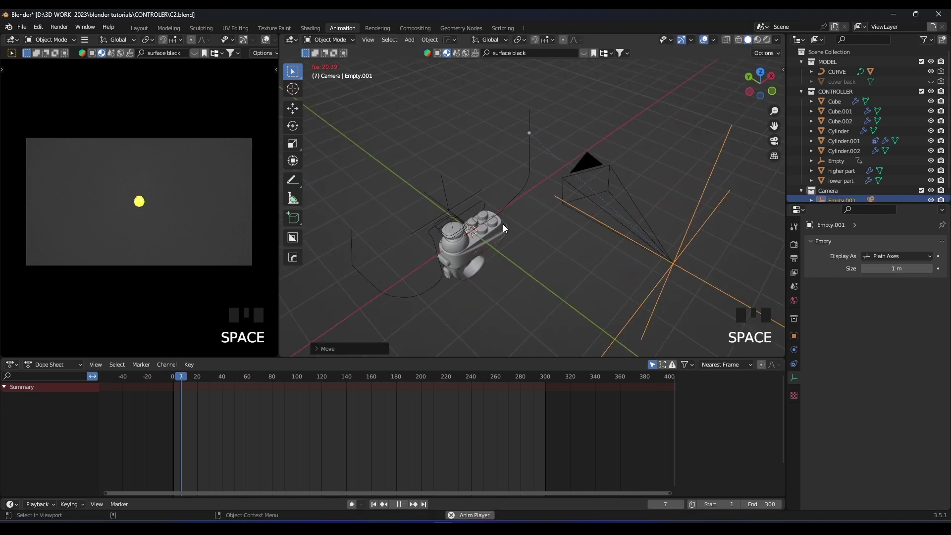
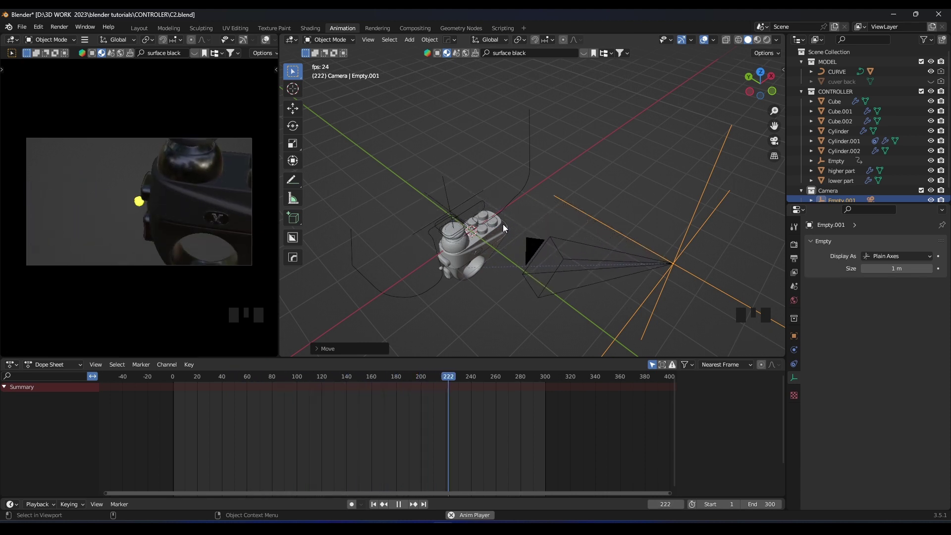
key("space")
middle_click_drag(426, 276, 441, 238)
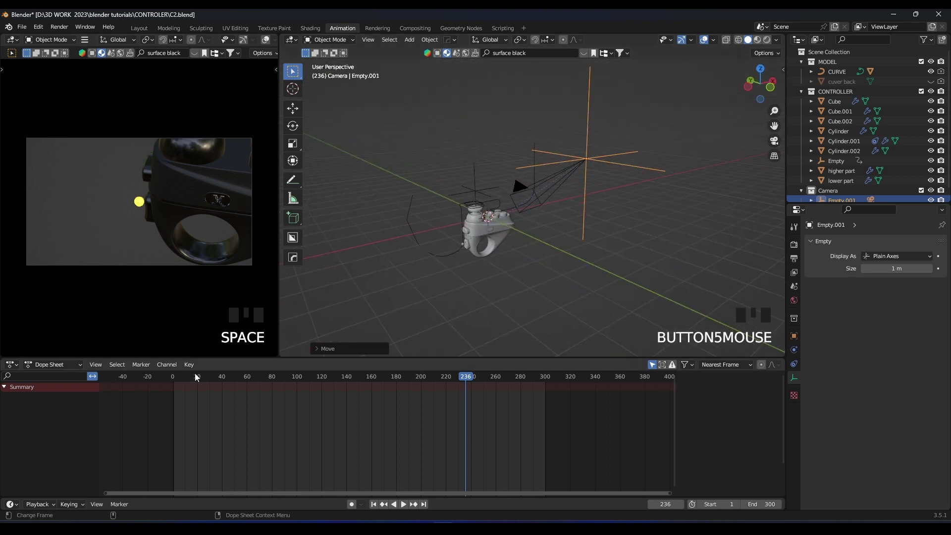
left_click(172, 377)
Snap the 3D cursor to the camera's parent empty and add a circle empty there
middle_click_drag(544, 144, 505, 171)
key("shift+s")
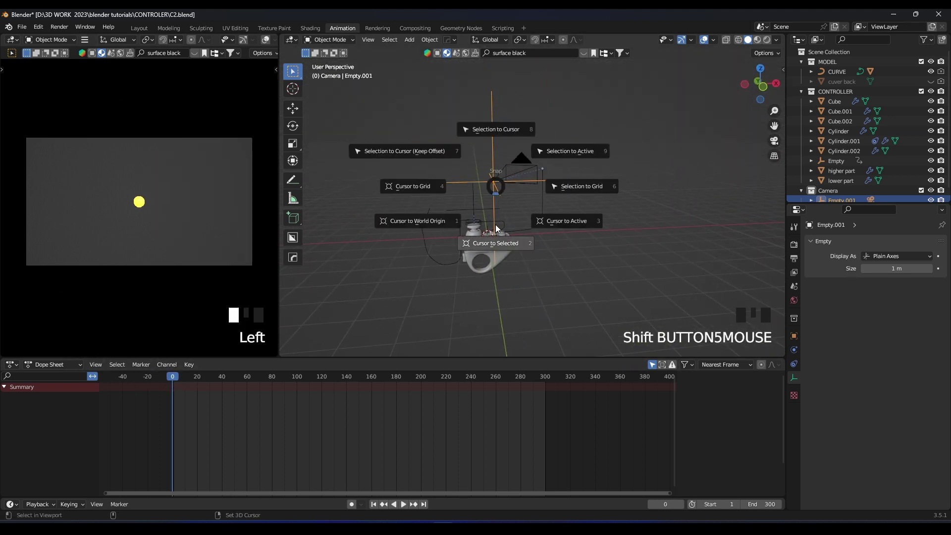
left_click(496, 224)
key("shift+a")
mouse_move(513, 200)
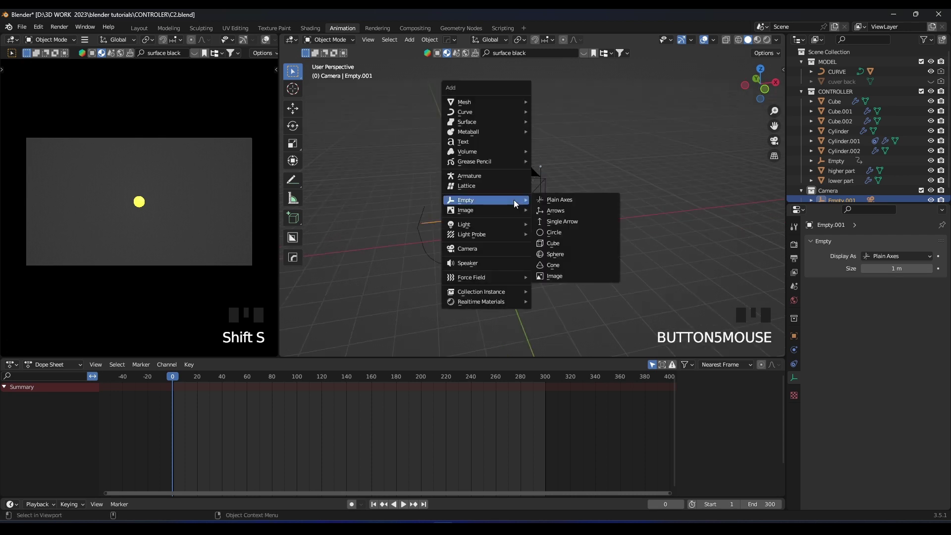
left_click(550, 232)
Rotate the circle empty 90° about the X axis and scale it up into a large ring wider than the controller
key("r")
key("x")
key("9")
key("0")
key("Return")
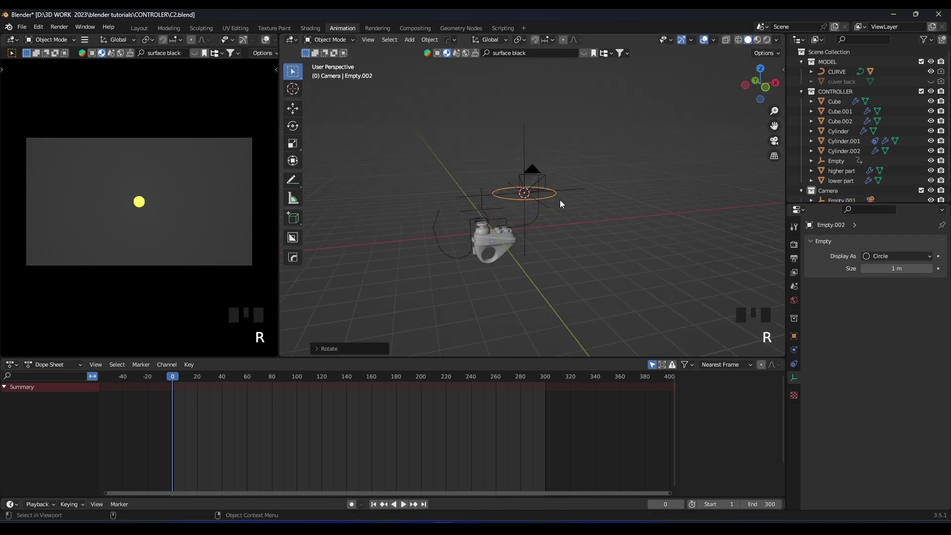
key("s")
key("s")
left_click(636, 188)
scroll(637, 188, "down", 1)
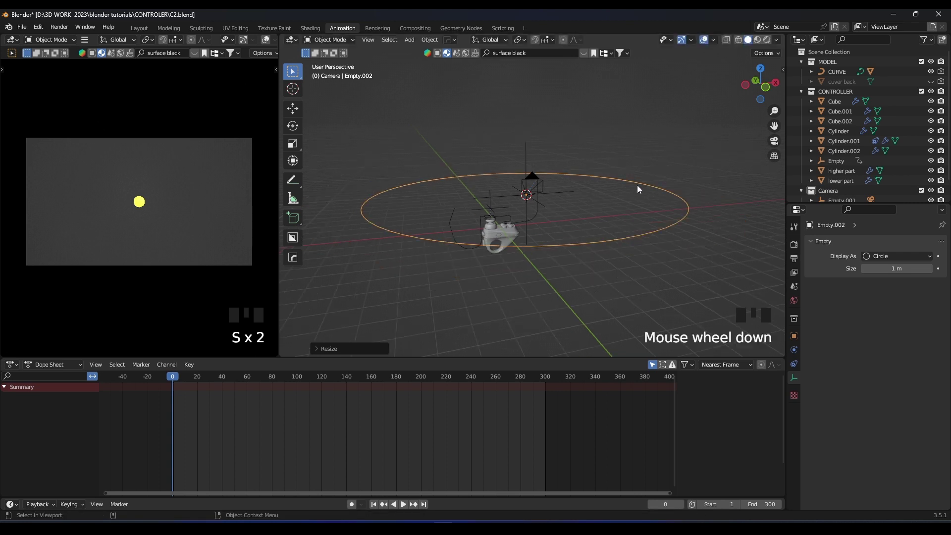
middle_click_drag(637, 188, 661, 213)
key("s")
left_click(640, 208)
Move the circle empty about 7.5 m along the Y axis so the camera's parent empty sits near its edge
middle_click_drag(552, 209, 604, 228)
key("g")
key("y")
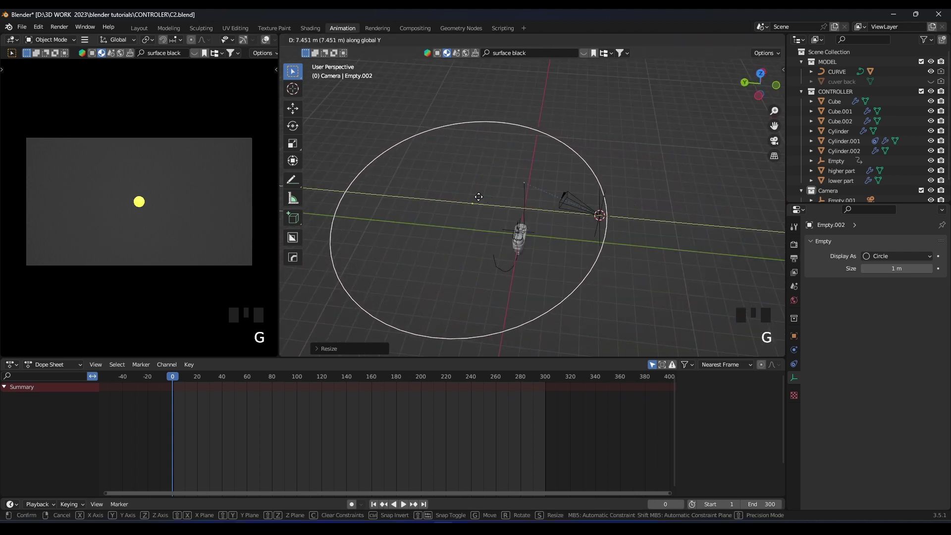
left_click(474, 190)
Parent the camera's plain-axes empty to the circle empty as an object
middle_click_drag(474, 186, 525, 204)
middle_click_drag(525, 203, 545, 189, "shift")
scroll(568, 219, "up", 5)
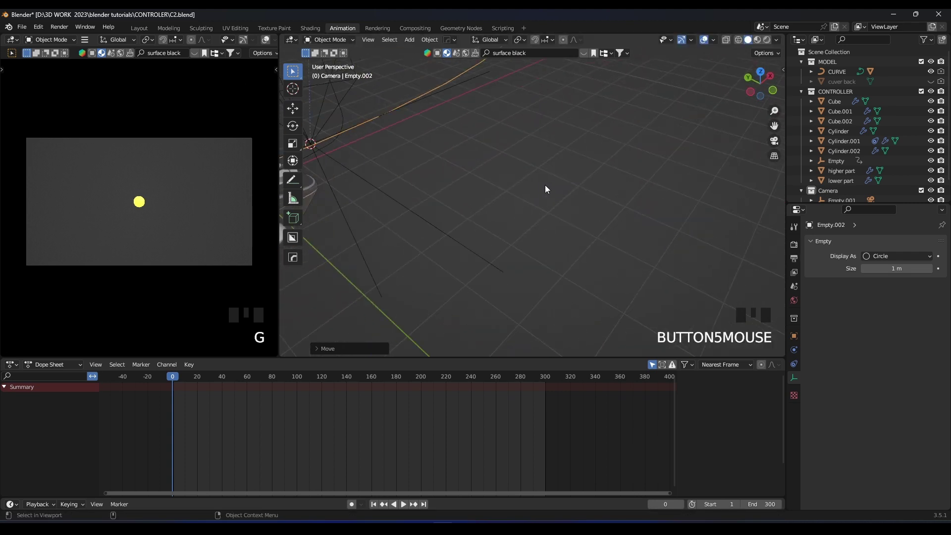
scroll(545, 185, "down", 3)
left_click(540, 208)
scroll(539, 214, "down", 3, "shift")
scroll(614, 167, "down", 2)
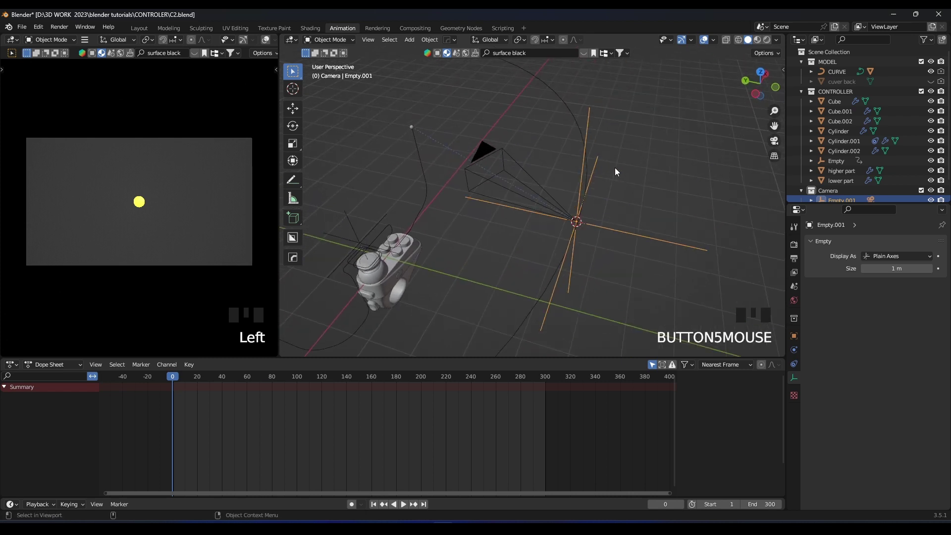
scroll(560, 98, "down", 3)
left_click(601, 219)
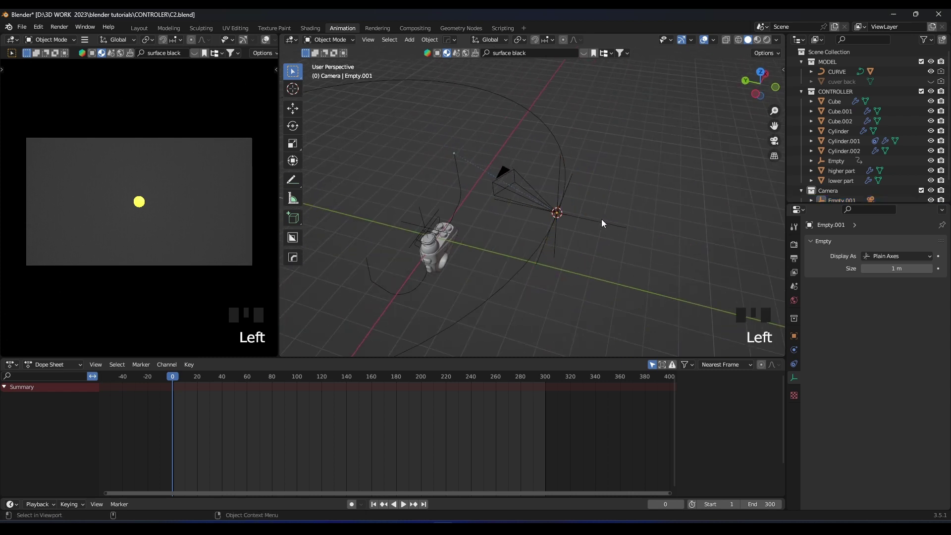
double_click(551, 125)
left_click(548, 126, "shift")
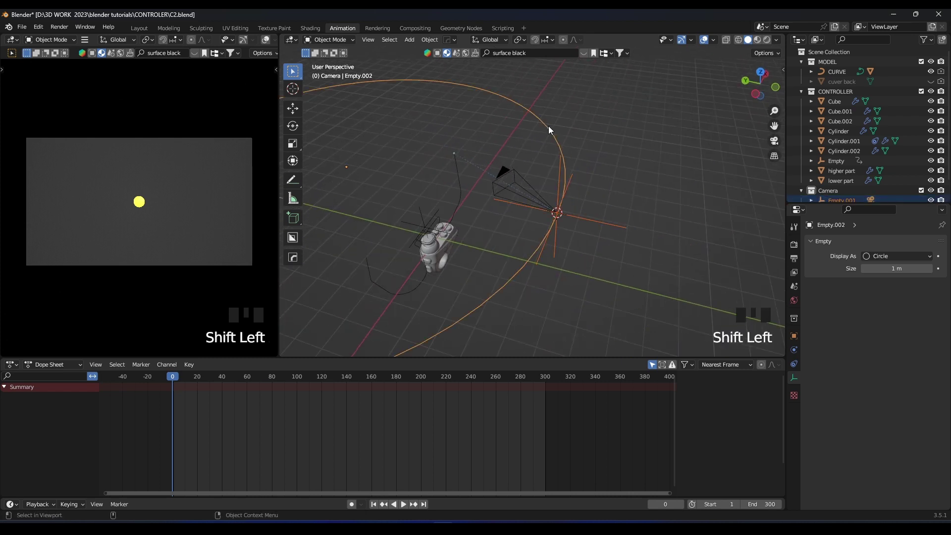
key("ctrl+p")
left_click(548, 126)
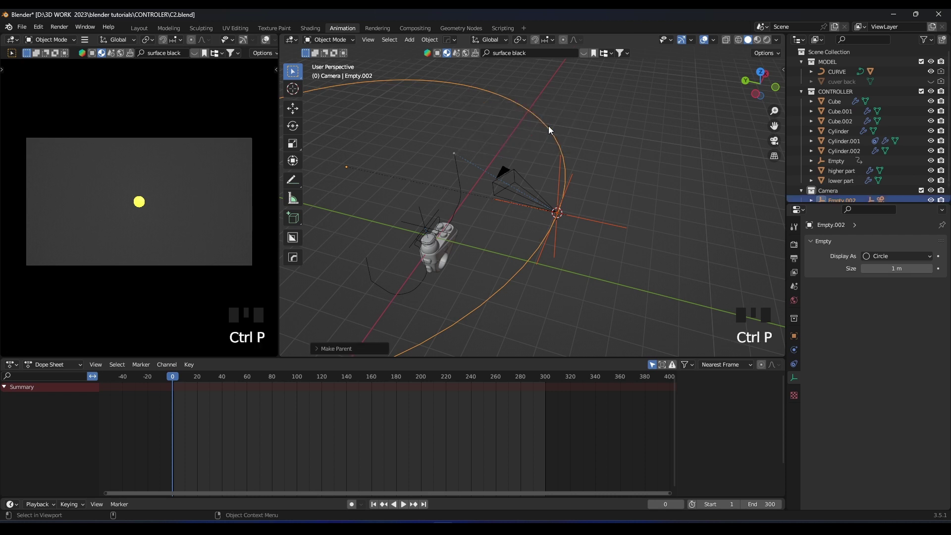
Try rotating the circle empty about the global Z axis to test the camera rig
scroll(545, 129, "down", 2)
key("r")
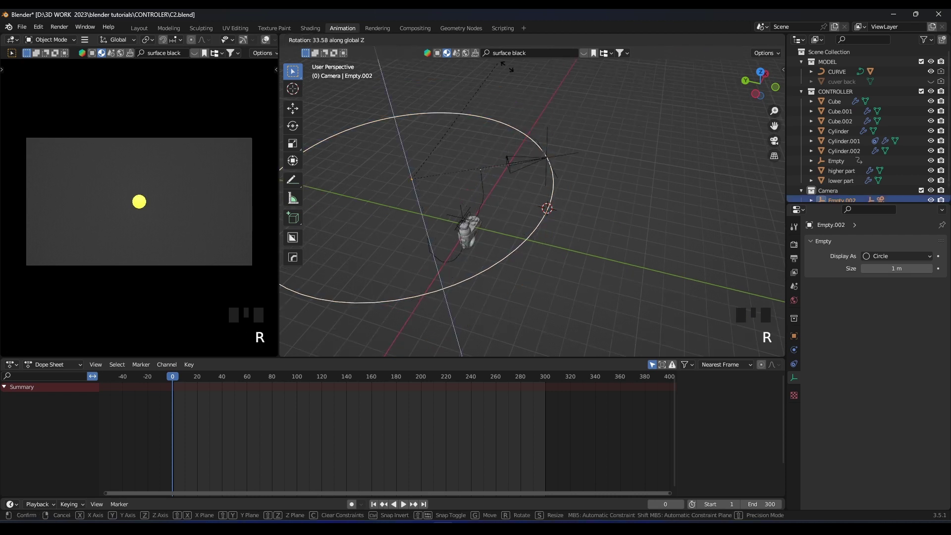
left_click(571, 101)
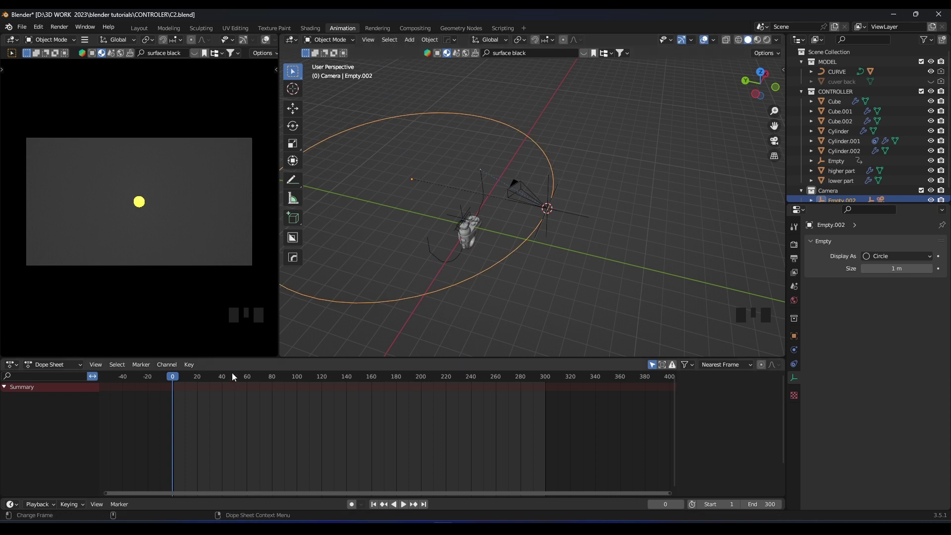
Play the animation from frame 0 to review the camera view with the circle rig, stopping at frame 127
key("space")
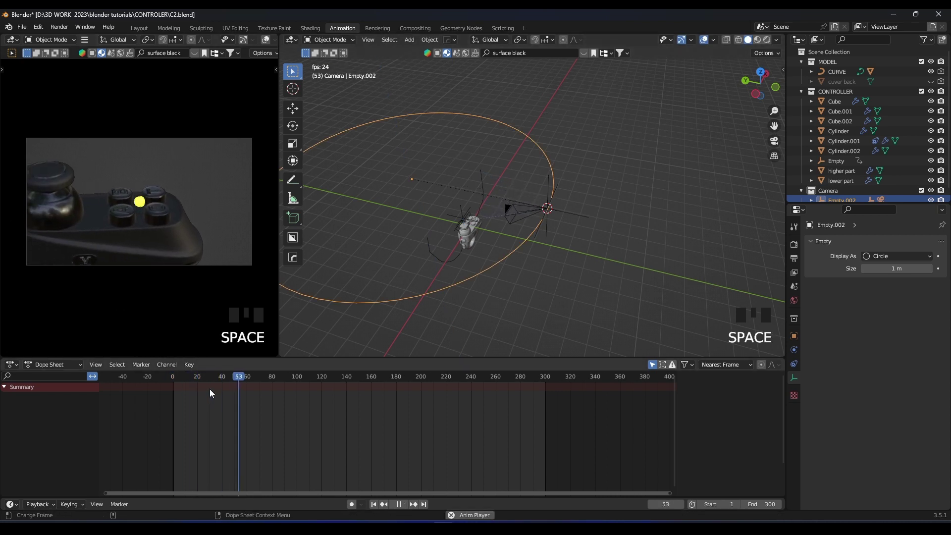
key("space")
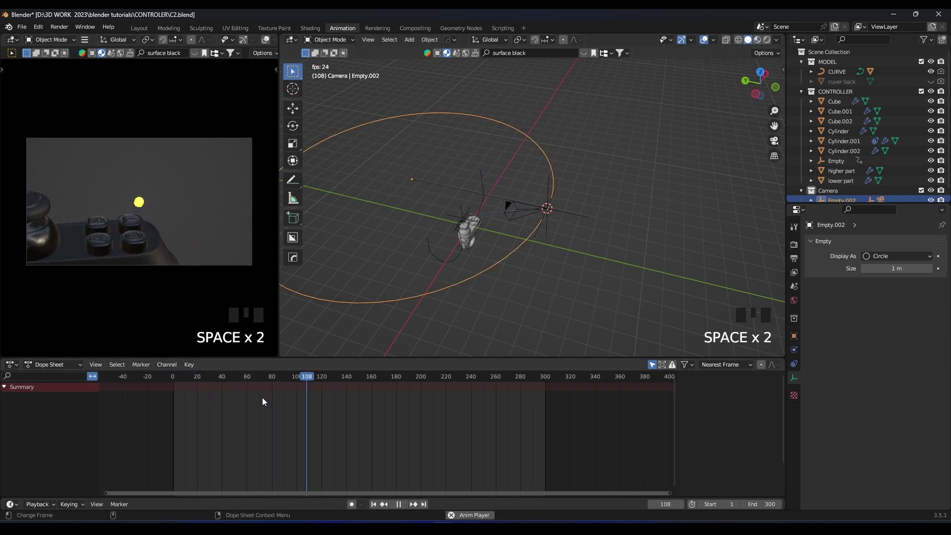
key("space")
Try moving the circle empty along the global Z axis and rotating it about Z to test the camera rig
key("g")
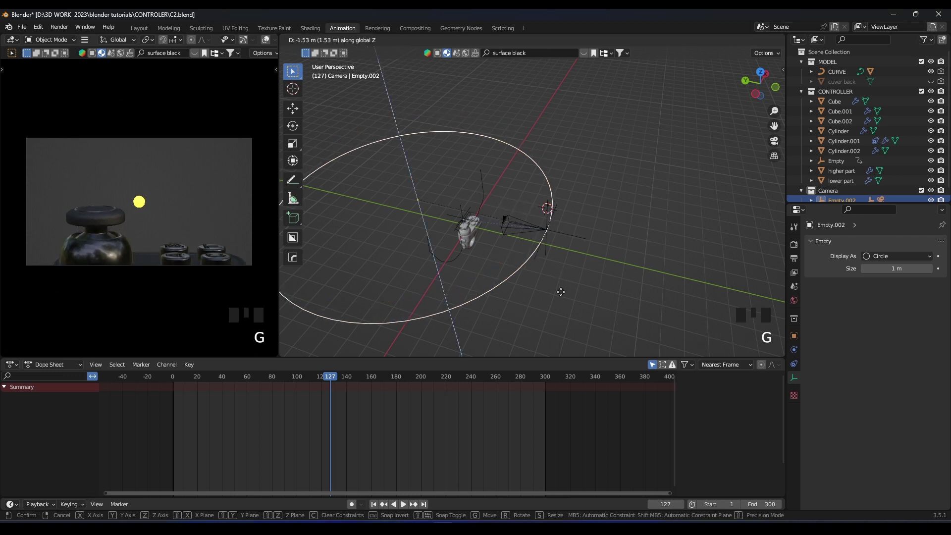
right_click(527, 281)
middle_click_drag(526, 282, 487, 282)
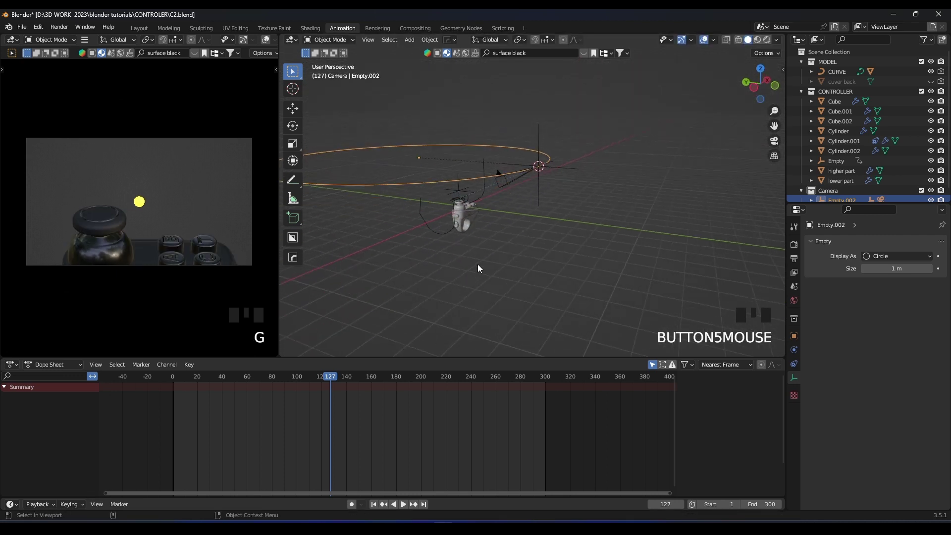
key("g")
key("z")
right_click(510, 196)
key("g")
key("z")
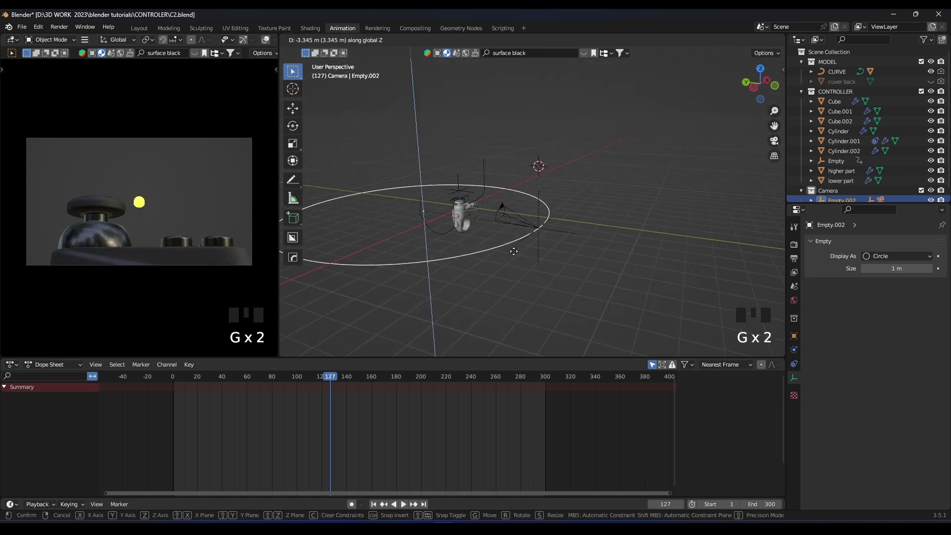
left_click(495, 198)
key("r")
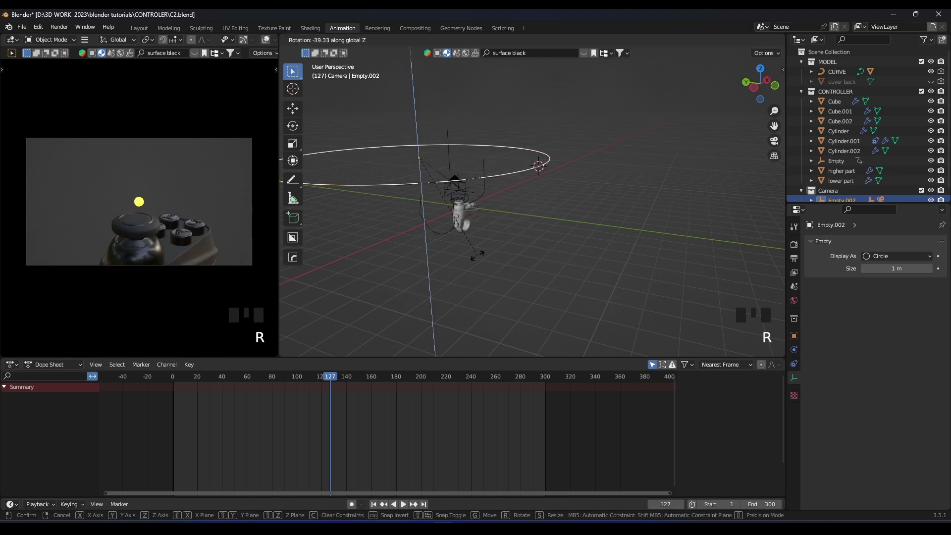
left_click(466, 238)
Scrub the timeline to frame 66, then select the camera and show its Track To constraint
scroll(465, 234, "up", 3)
middle_click_drag(465, 234, 445, 258, "shift")
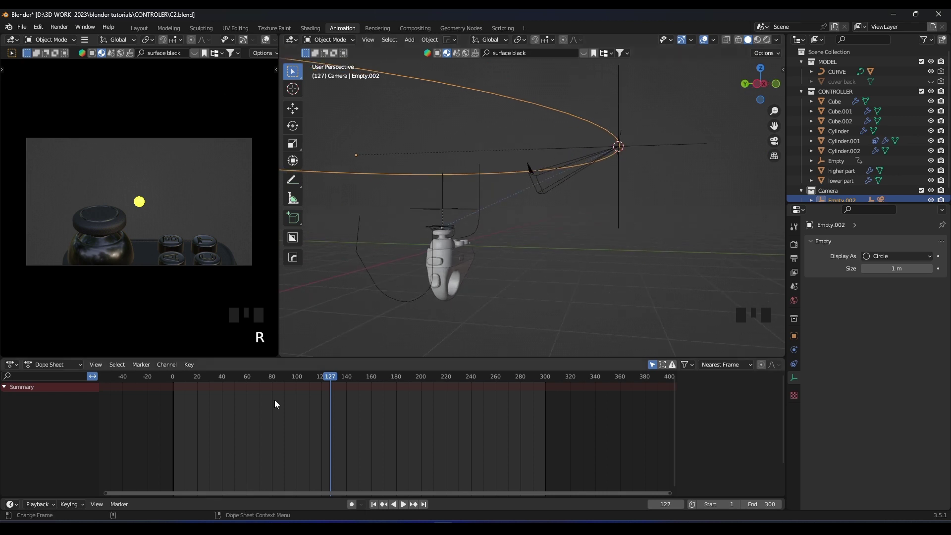
left_click_drag(171, 379, 254, 380)
scroll(346, 306, "up", 2)
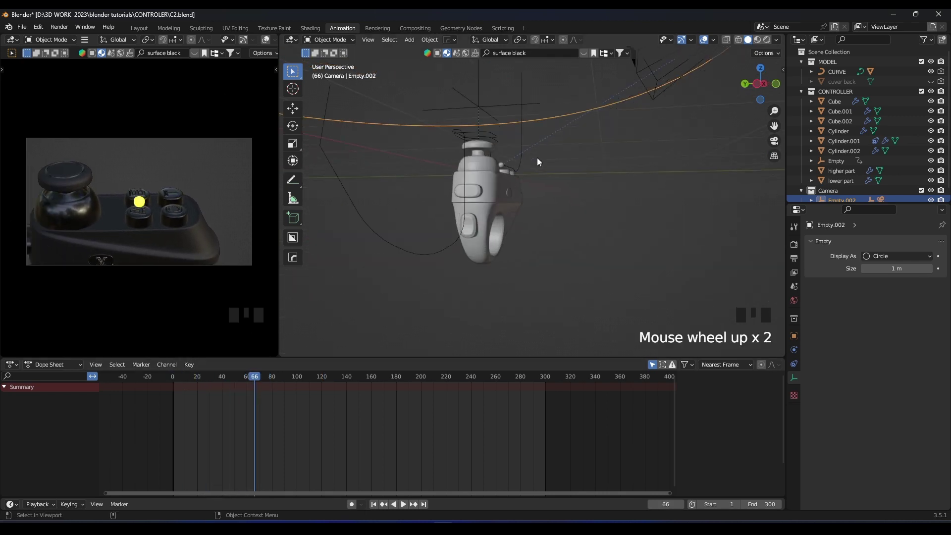
middle_click_drag(536, 159, 423, 231)
left_click(604, 187)
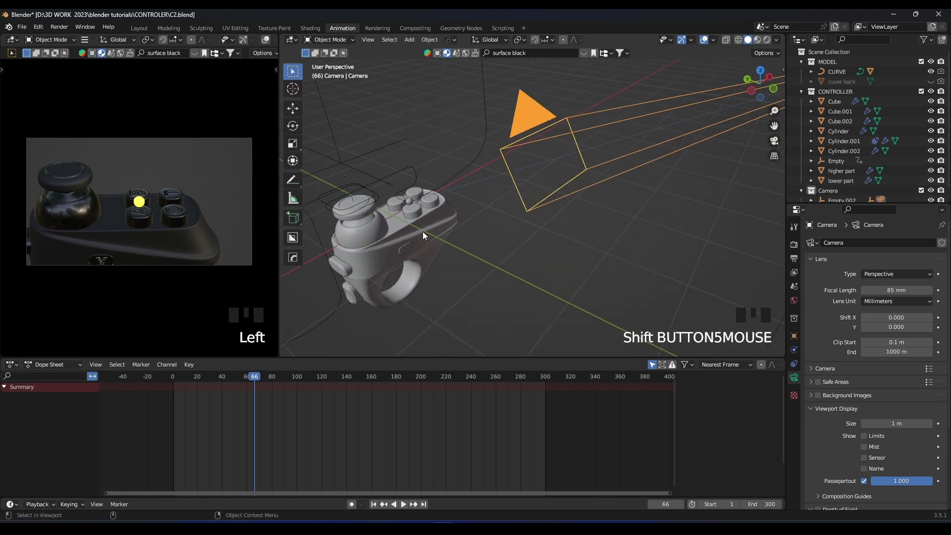
left_click(794, 364)
middle_click_drag(510, 283, 545, 270)
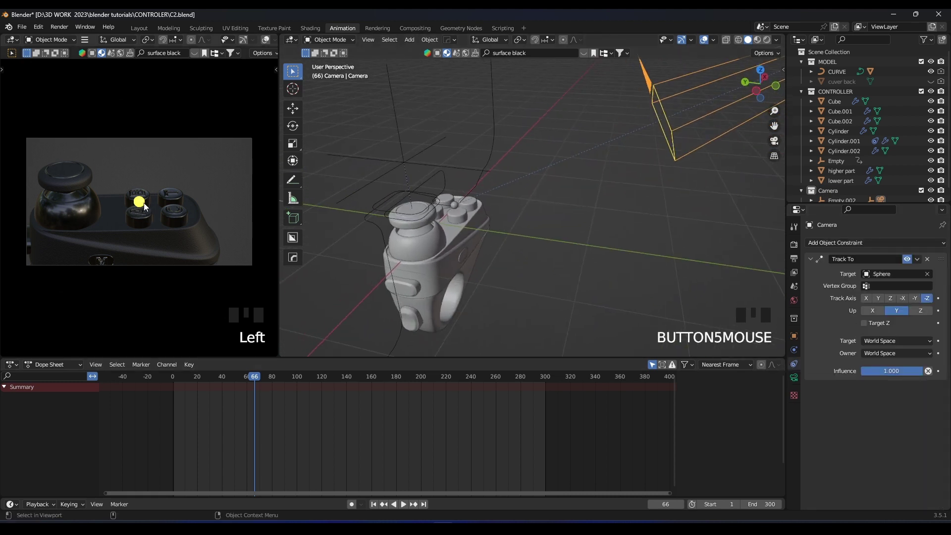
Scrub the timeline to frame 132 and examine the ball's framing in the camera view against the controller
left_click_drag(255, 381, 338, 375)
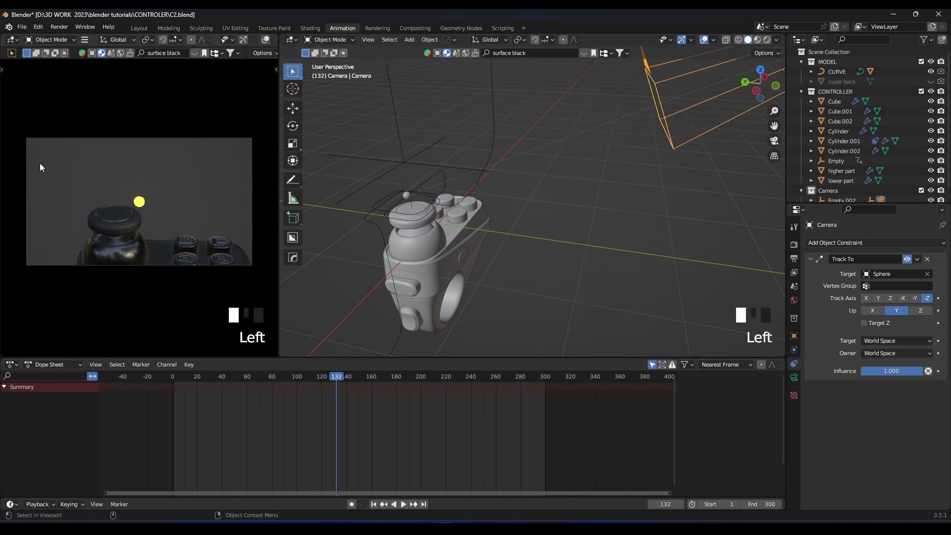
middle_click_drag(416, 280, 451, 227)
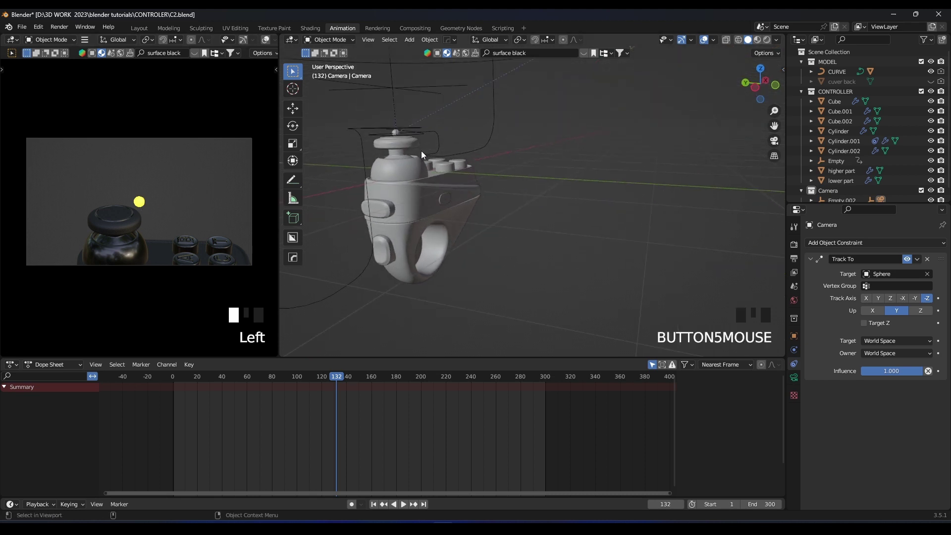
middle_click_drag(421, 151, 452, 153)
scroll(459, 162, "down", 2)
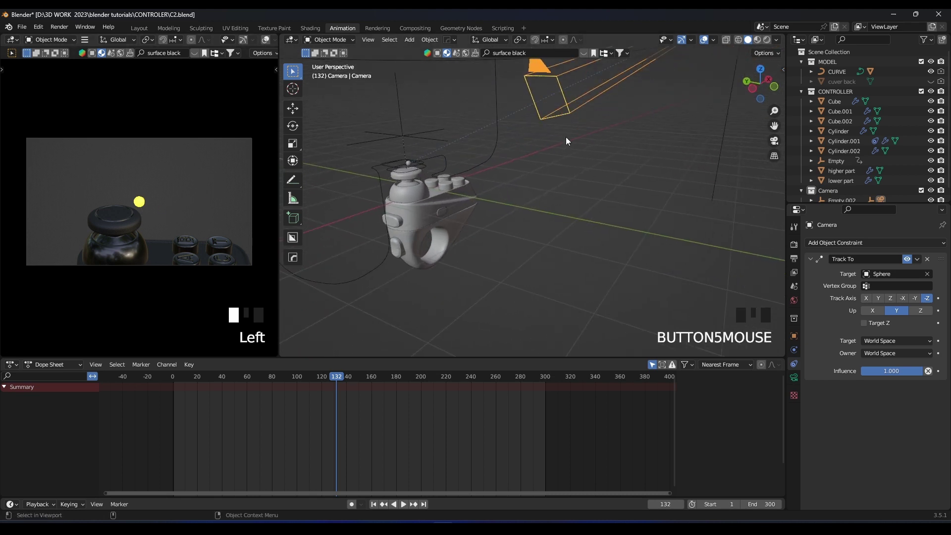
Try moving the camera itself while the scene is at frame 132
key("g")
right_click(596, 203)
middle_click_drag(596, 203, 311, 242)
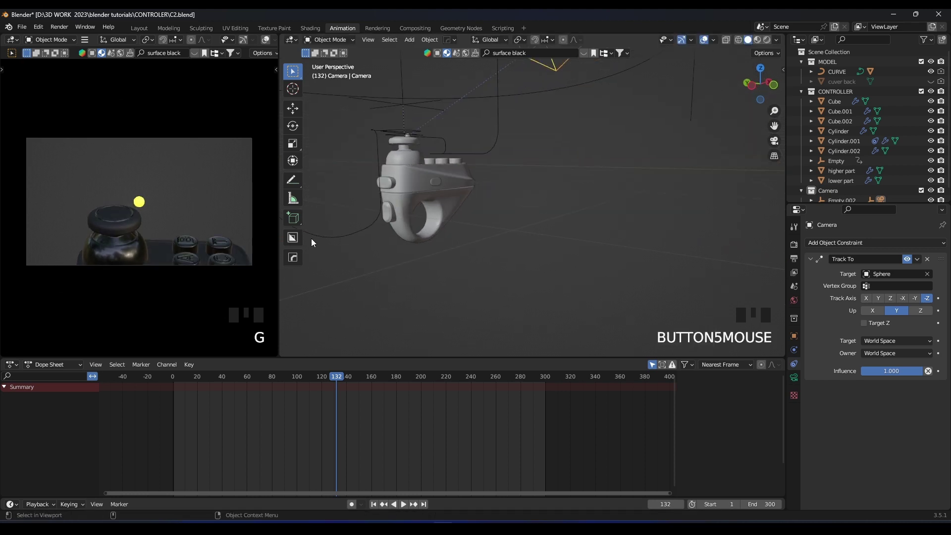
middle_click_drag(207, 248, 205, 270, "shift")
scroll(468, 183, "down", 2)
middle_click_drag(469, 183, 429, 173)
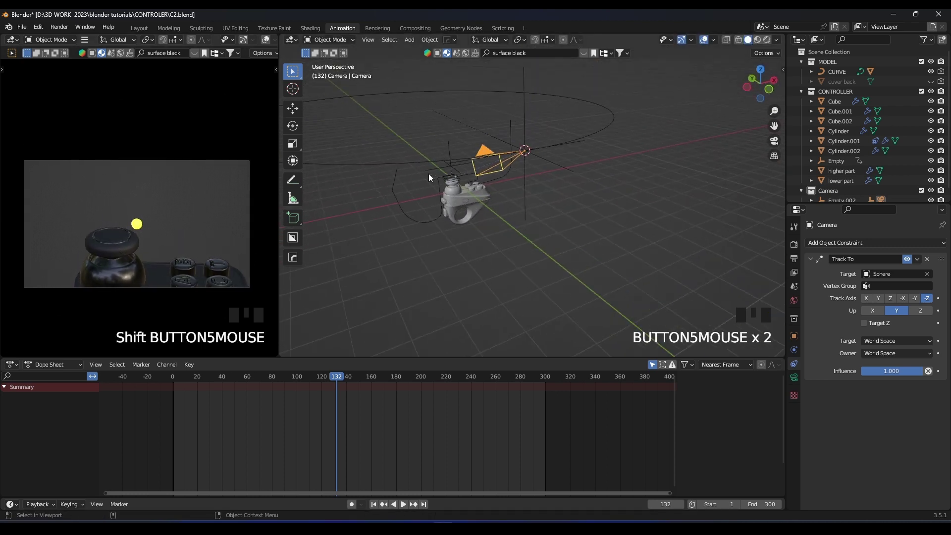
Try moving the circle empty and the camera's plain-axes empty along the global Z axis
left_click(398, 162)
key("g")
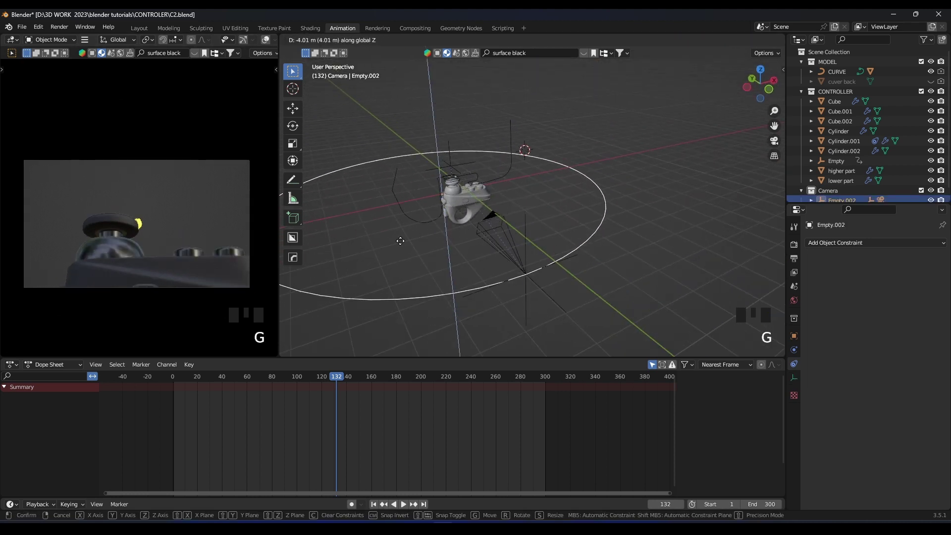
right_click(531, 184)
left_click(528, 184)
key("g")
key("z")
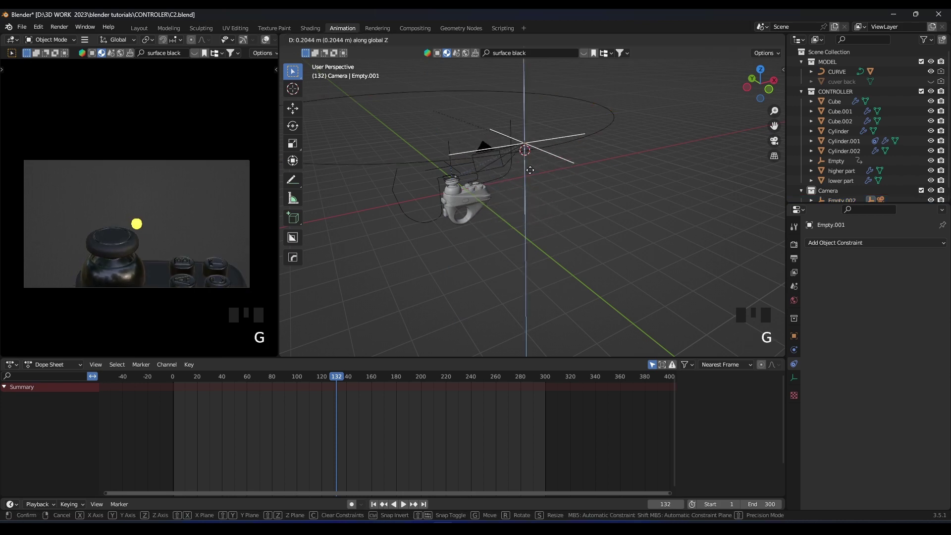
right_click(500, 198)
Add a UV sphere mesh to the scene
middle_click_drag(500, 198, 525, 198)
scroll(525, 196, "up", 3)
middle_click_drag(524, 195, 488, 154, "shift")
middle_click_drag(488, 153, 468, 162)
scroll(468, 161, "down", 2)
left_click(465, 182)
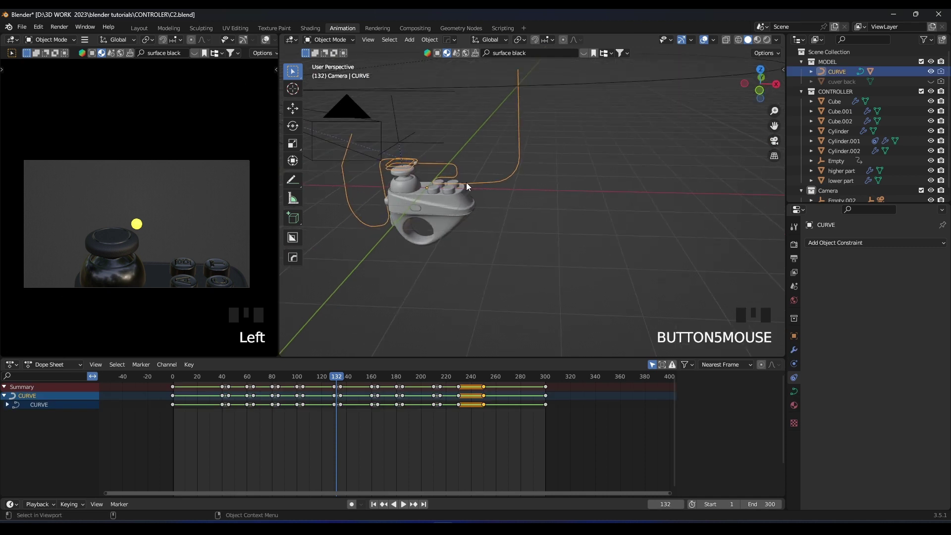
scroll(446, 228, "down", 2, "shift")
scroll(456, 257, "up", 2)
key("shift+a")
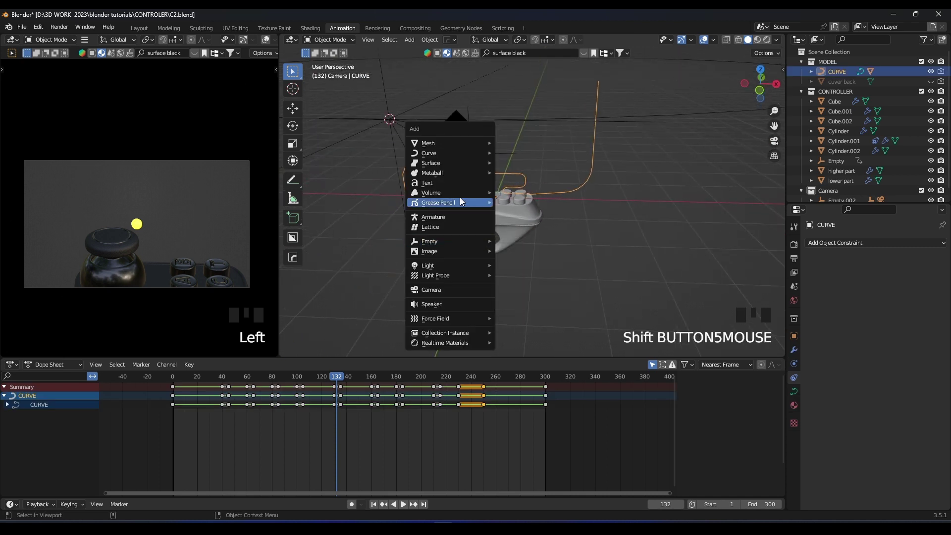
mouse_move(454, 143)
left_click(513, 173)
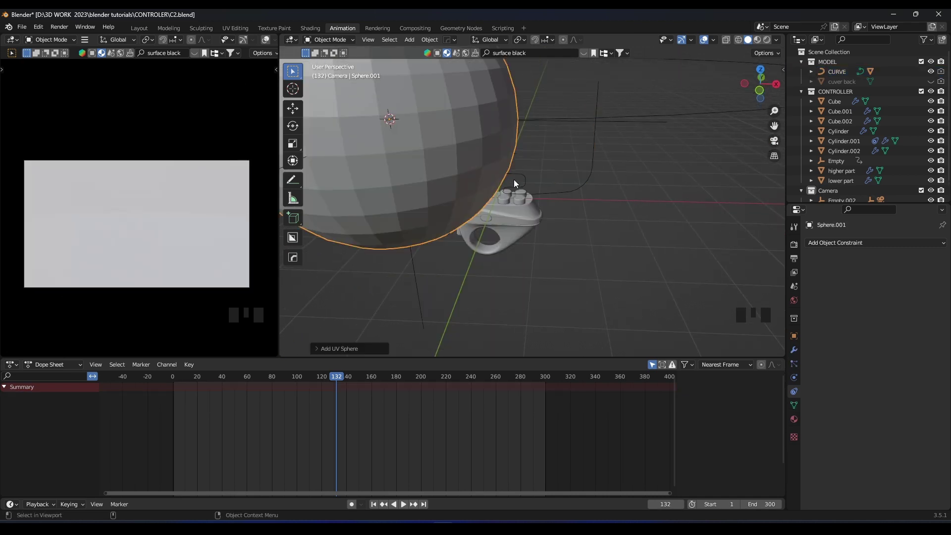
Reset the 3D cursor to the world origin and snap the new UV sphere to it
middle_click_drag(503, 182, 492, 161)
scroll(494, 171, "up", 4)
key("shift+s")
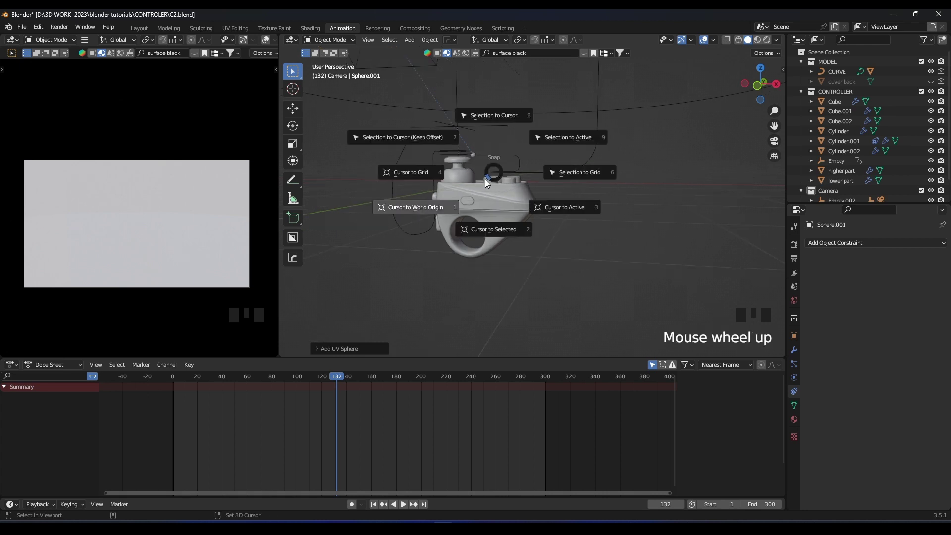
left_click(435, 210)
scroll(460, 201, "down", 2)
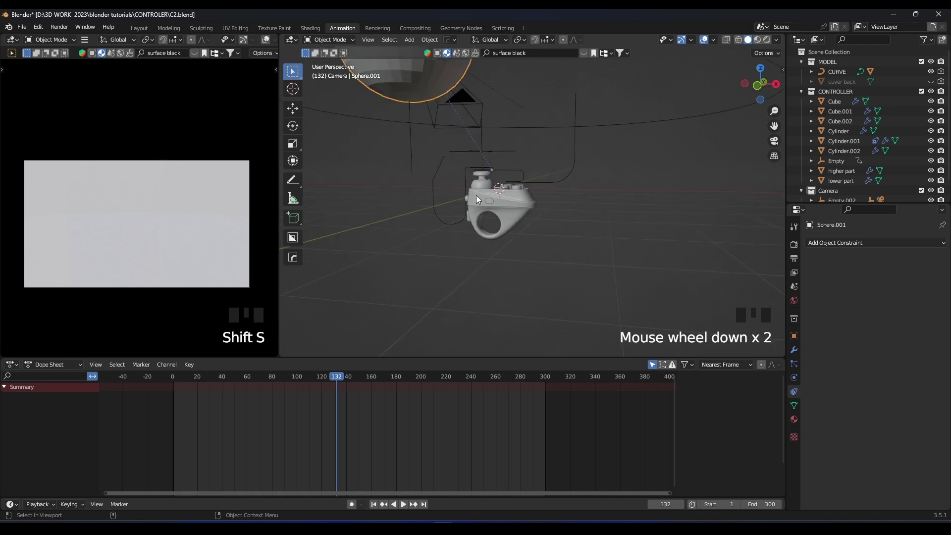
key("shift+s")
left_click(491, 149)
scroll(505, 152, "up", 3)
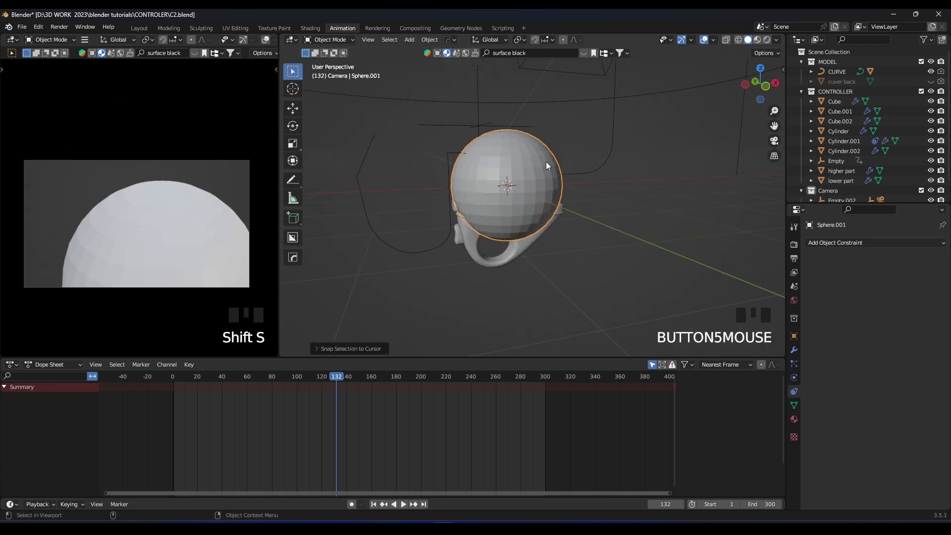
Scale the new sphere up uniformly to about 1.165 so it surrounds more of the controller
key("s")
left_click(562, 157)
scroll(691, 271, "down", 2, "shift")
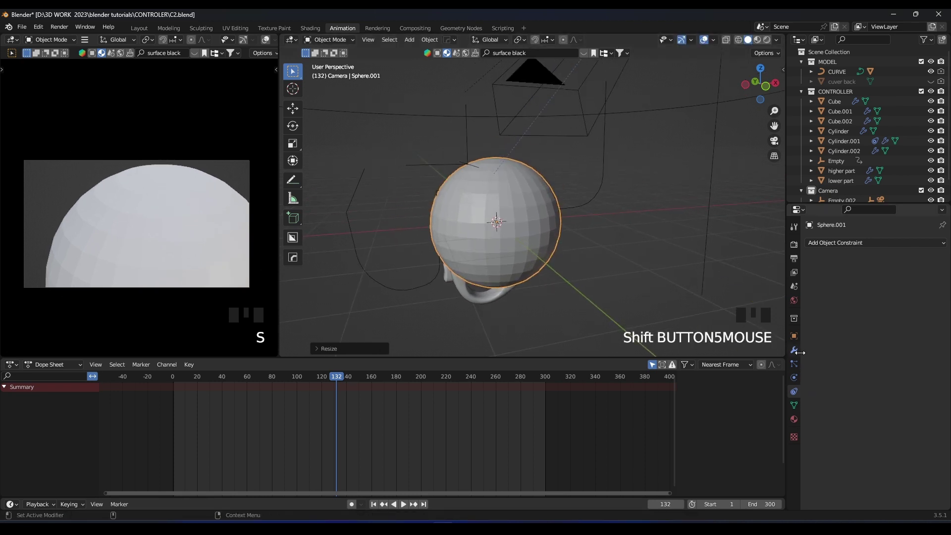
Set the large sphere's viewport display to Wire
left_click(794, 336)
scroll(815, 355, "down", 10)
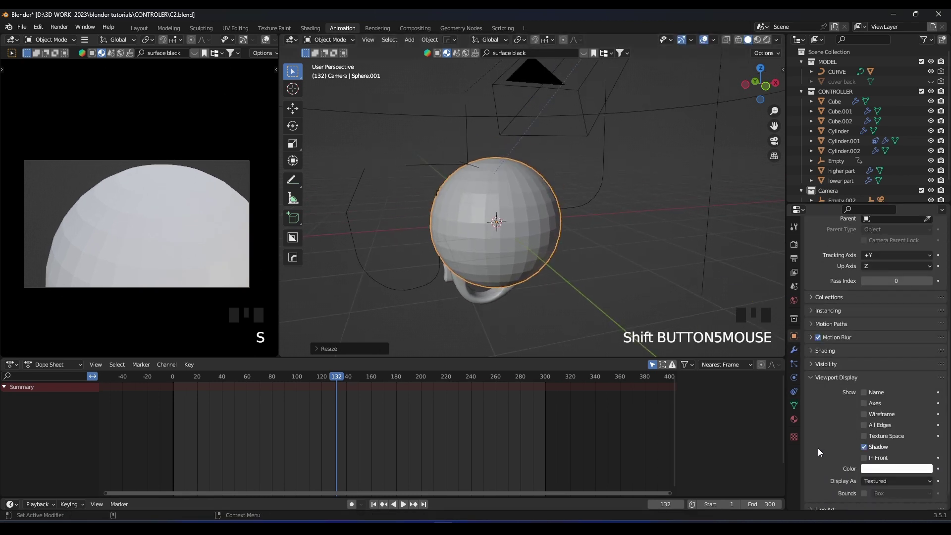
scroll(818, 448, "down", 1)
left_click(889, 461)
left_click(884, 438)
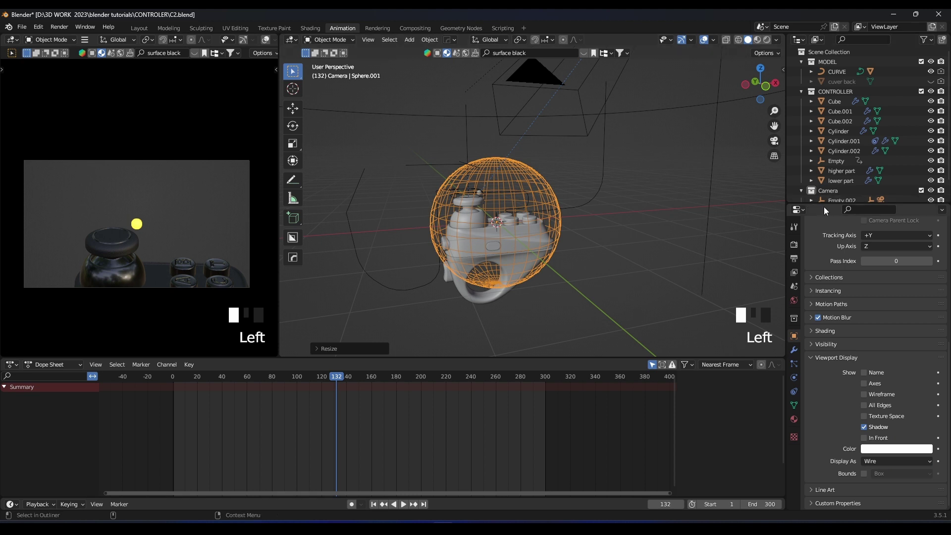
Enlarge the outliner and disable the wire sphere in renders
left_click_drag(824, 205, 837, 291)
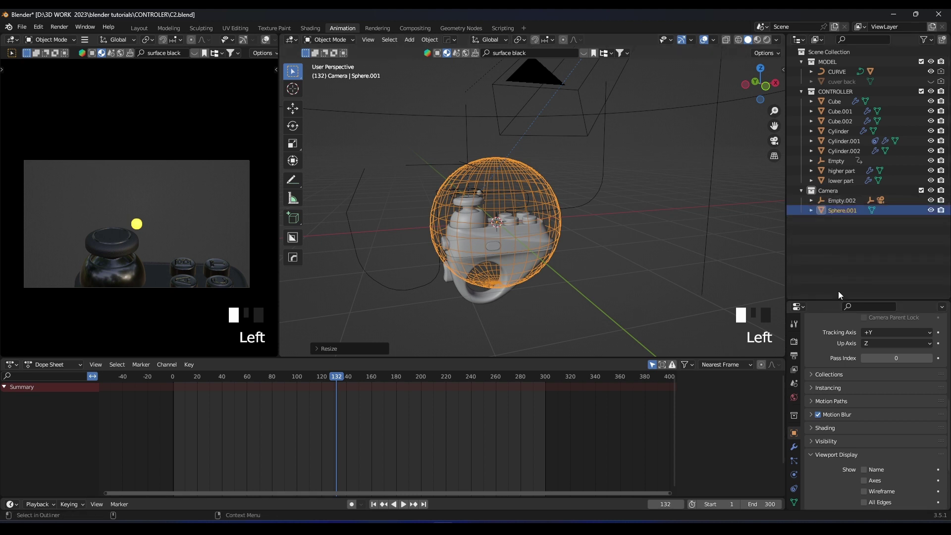
double_click(940, 211)
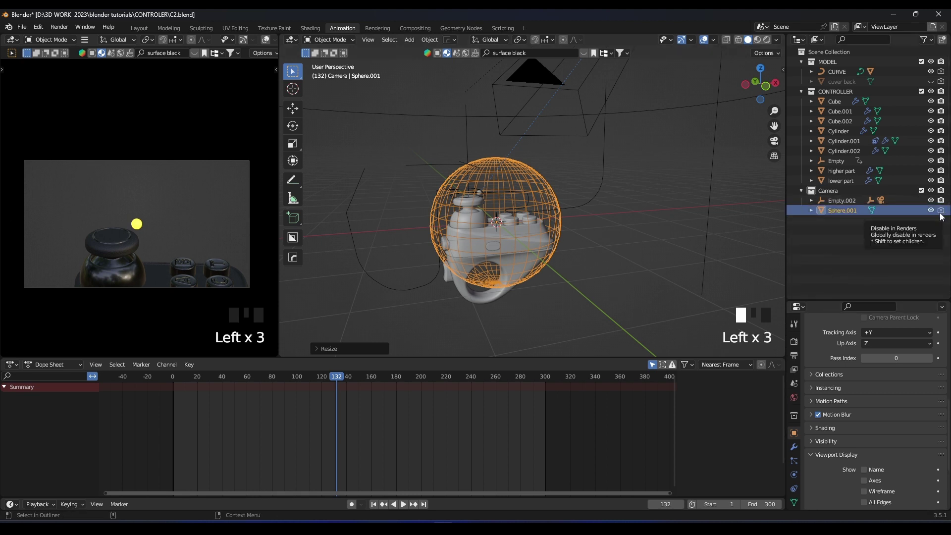
scroll(575, 226, "up", 1)
scroll(581, 187, "down", 1)
middle_click_drag(581, 185, 619, 223)
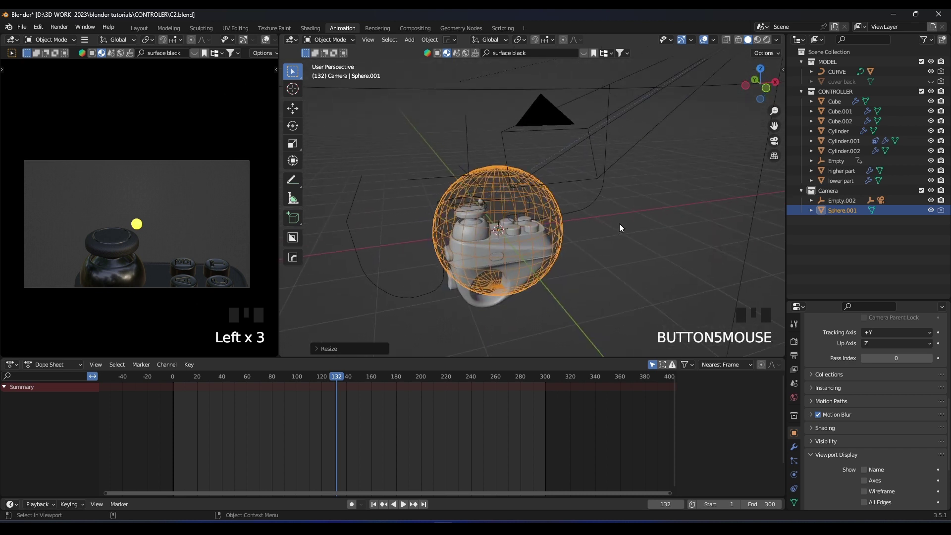
scroll(803, 442, "down", 2)
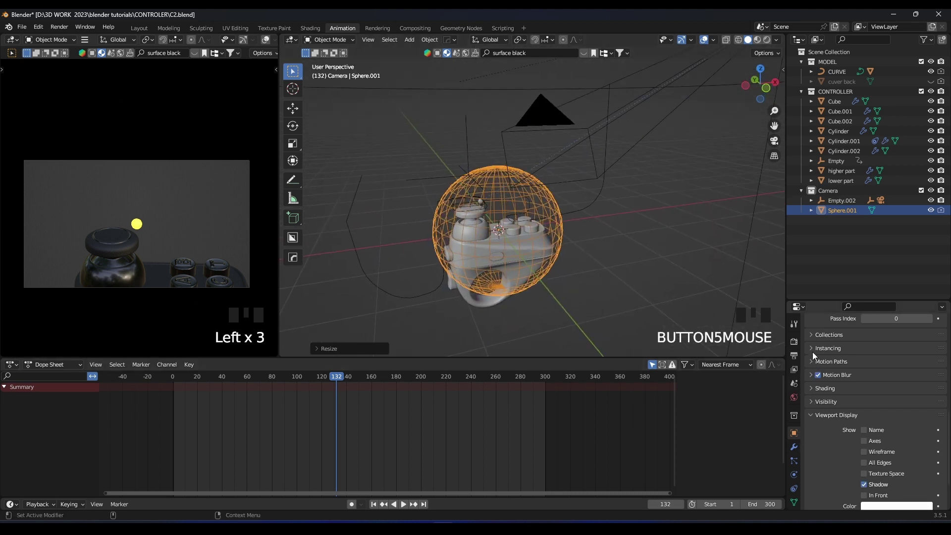
scroll(815, 376, "up", 3)
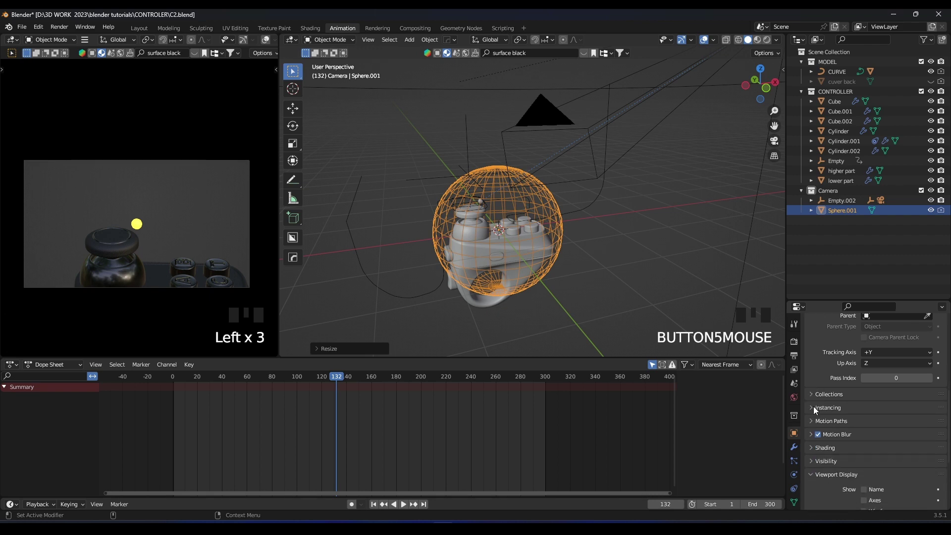
scroll(821, 433, "up", 1)
scroll(822, 432, "down", 1)
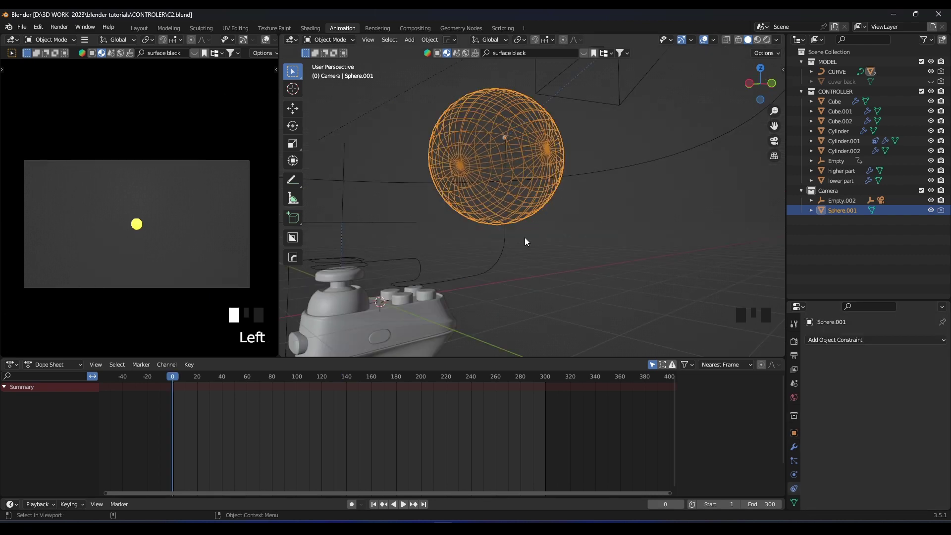
Duplicate the ball's path curve in place and move the copy slightly below the original
mouse_move(524, 237)
middle_mouse_down()
mouse_move(481, 257)
mouse_move(516, 218)
mouse_move(515, 240)
mouse_move(540, 234)
mouse_move(515, 230)
middle_mouse_up()
left_click(505, 240)
key("shift+d")
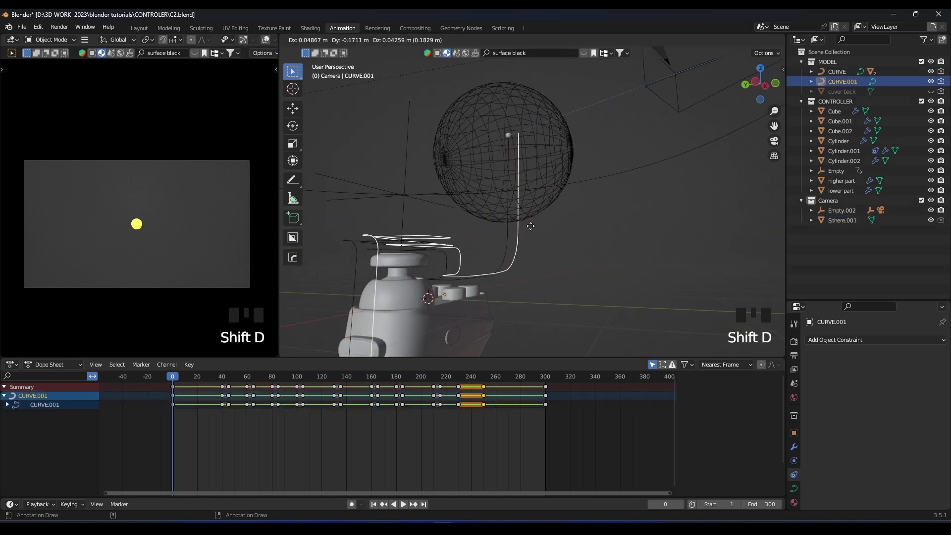
right_click(518, 222)
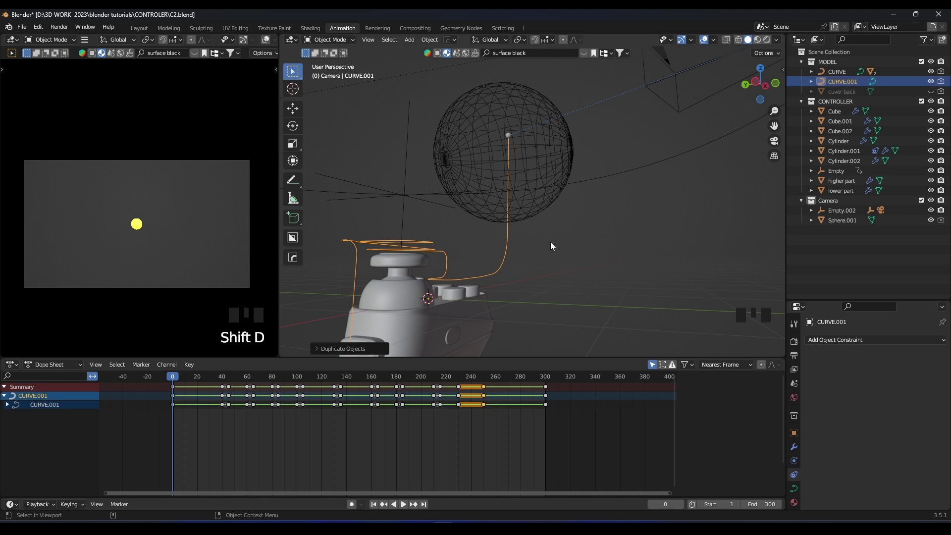
key("g")
left_click(551, 261)
middle_click_drag(551, 261, 471, 280)
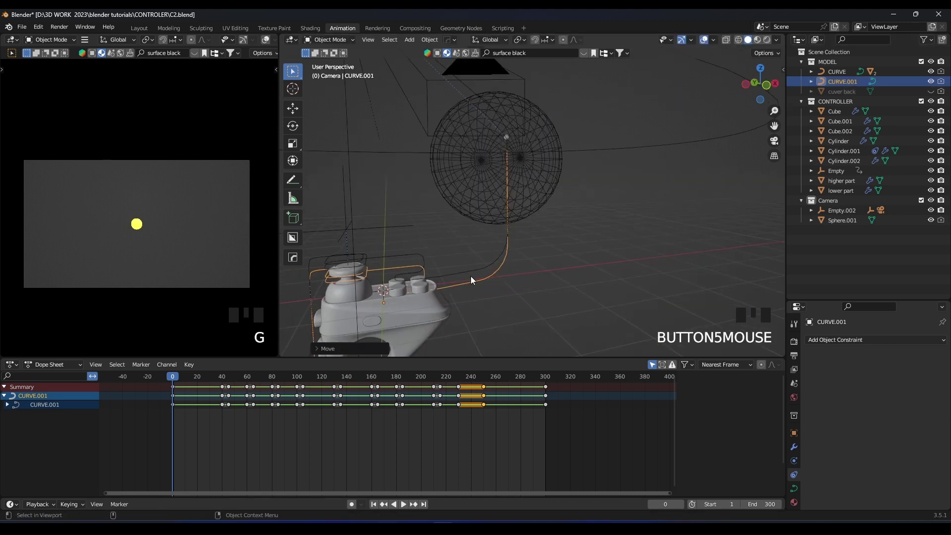
Change the wire sphere's parent to CURVE.001, the duplicated path curve, and play back the animation to check the framing
left_click(546, 186)
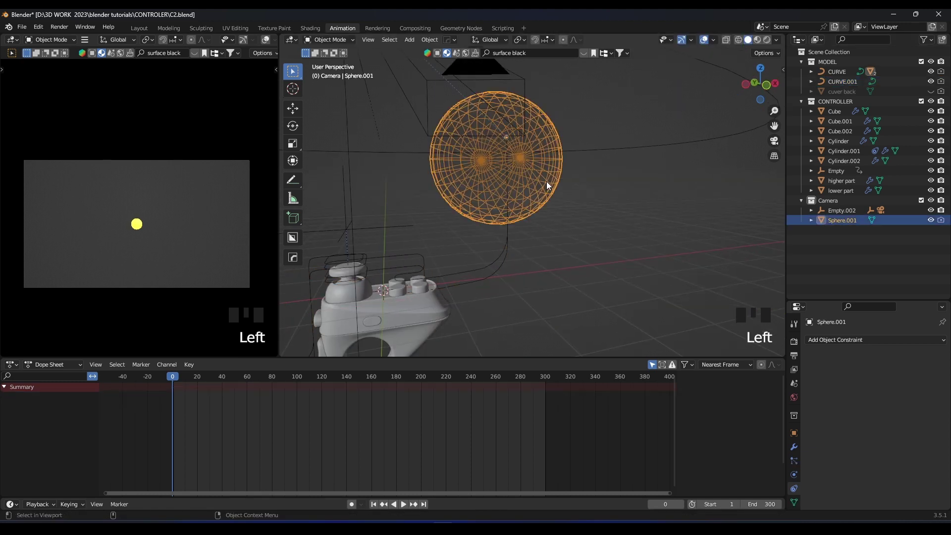
left_click(793, 434)
scroll(830, 425, "down", 5)
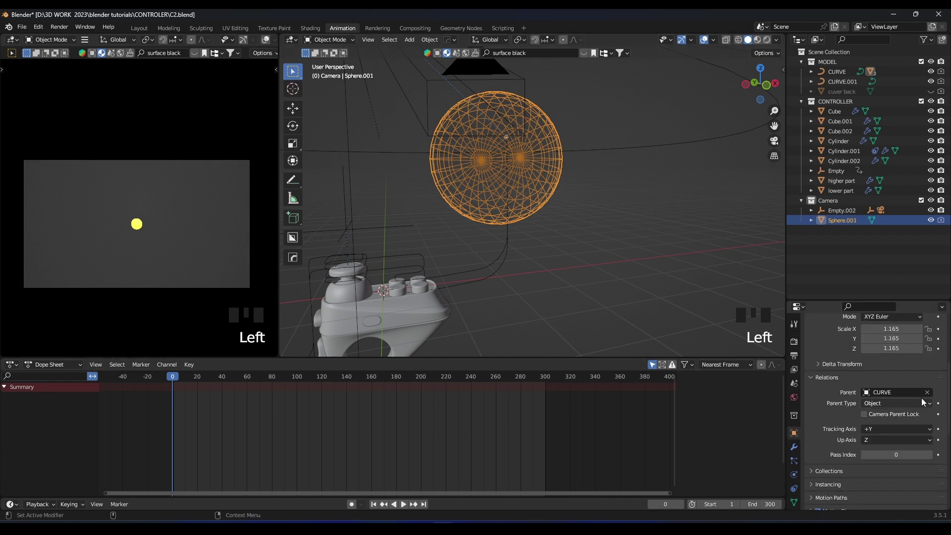
left_click(927, 393)
left_click(927, 392)
left_click(837, 81)
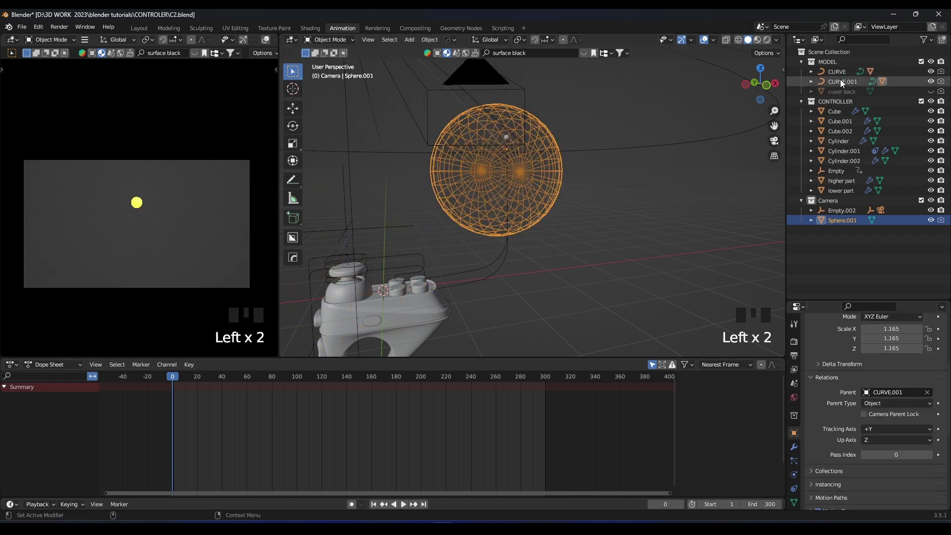
key("space")
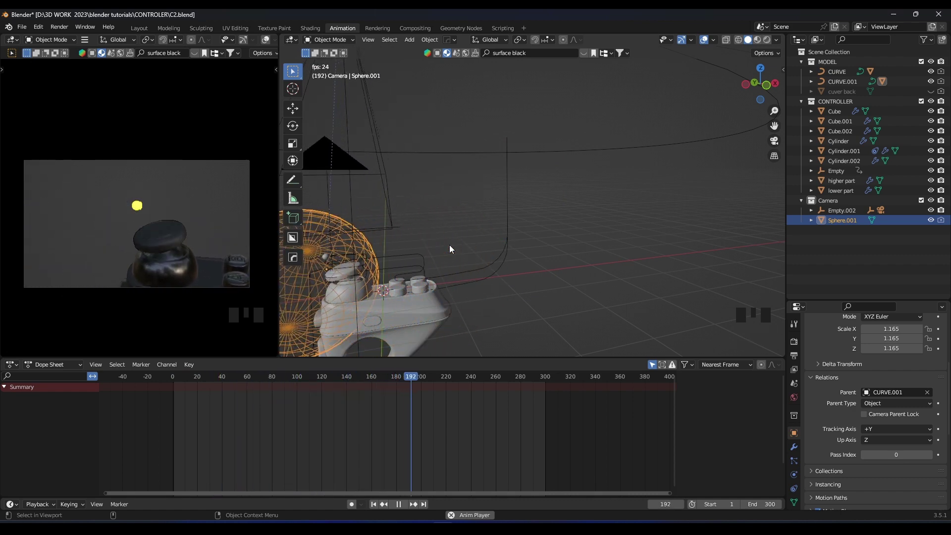
key("space")
Try to rotate the camera's circular empty about the global Z axis at frame 221
middle_click_drag(450, 245, 438, 251)
scroll(439, 251, "down", 2)
key("Tab")
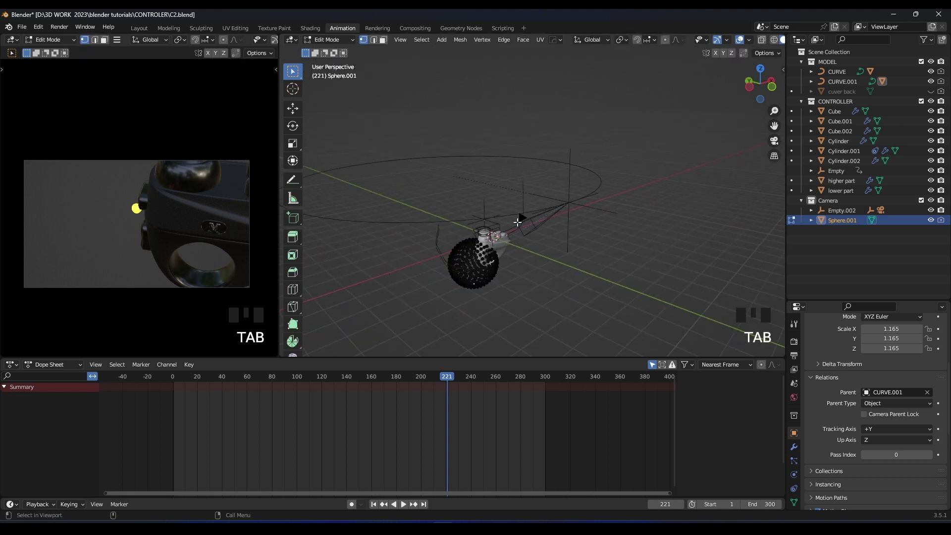
key("Tab")
left_click(509, 217)
key("r")
key("z")
left_click(530, 278)
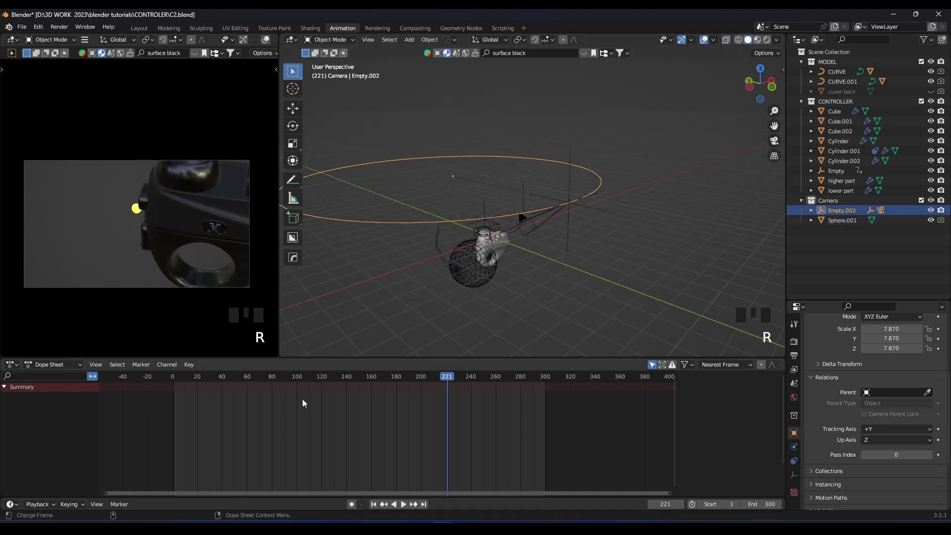
Turn on auto keying and key a rotation of the camera's circular empty about global Z at frame 0
left_click(169, 376)
key("r")
key("z")
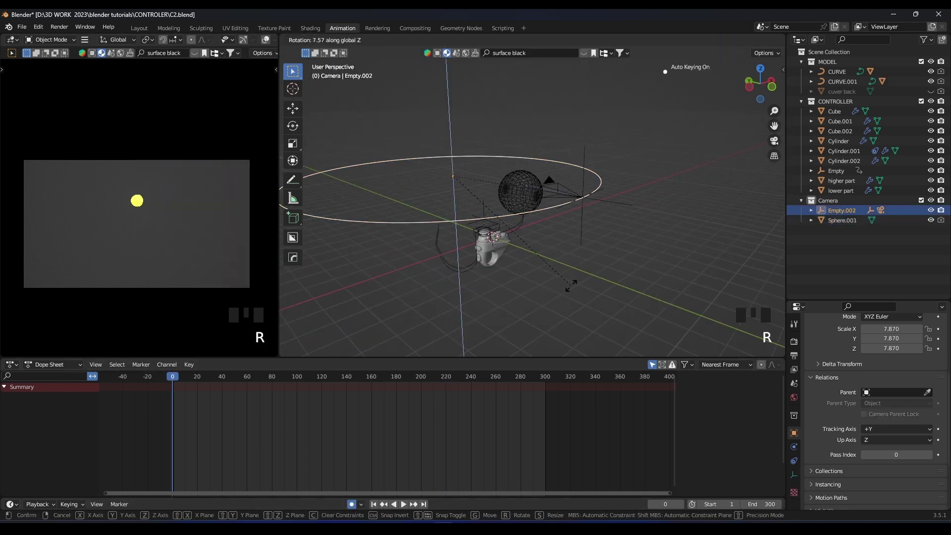
left_click(589, 260)
At frame 83, scale the camera's circular empty down uniformly to about 6.224 with auto keying
key("space")
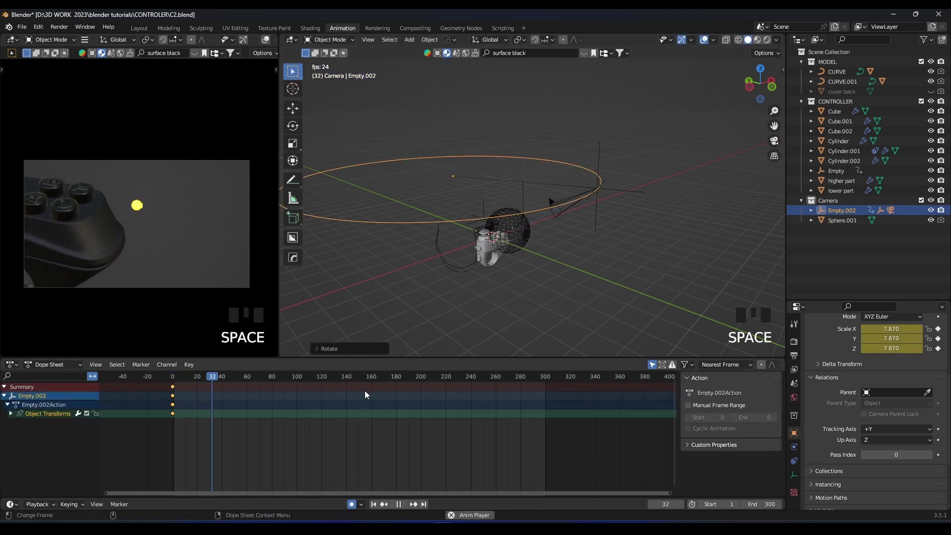
key("space")
key("s")
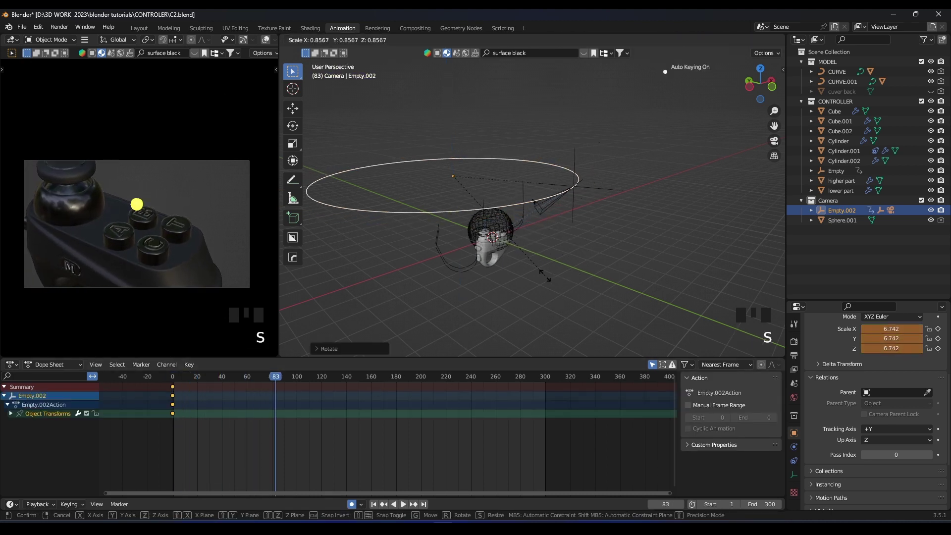
left_click(499, 283)
At frame 157, key a further rotation of the circular empty about the global Z axis
key("space")
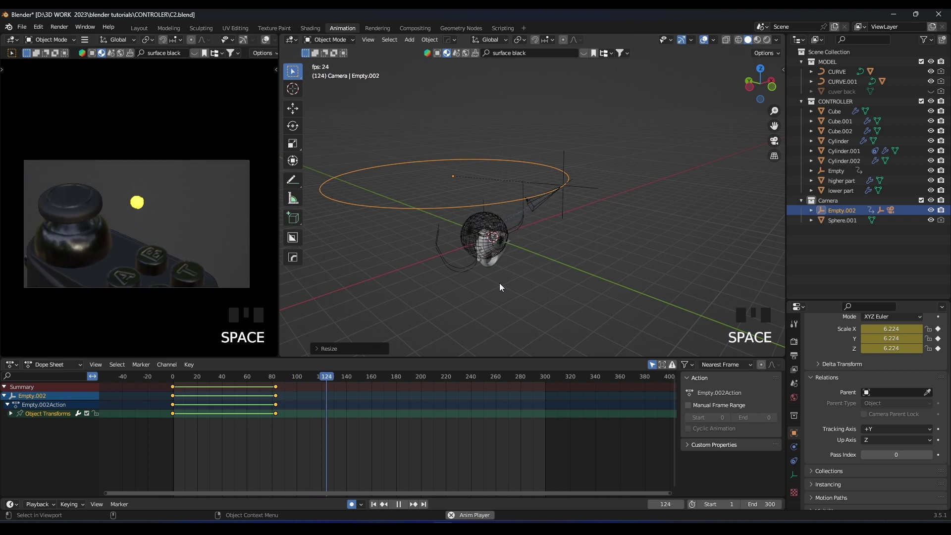
key("space")
key("r")
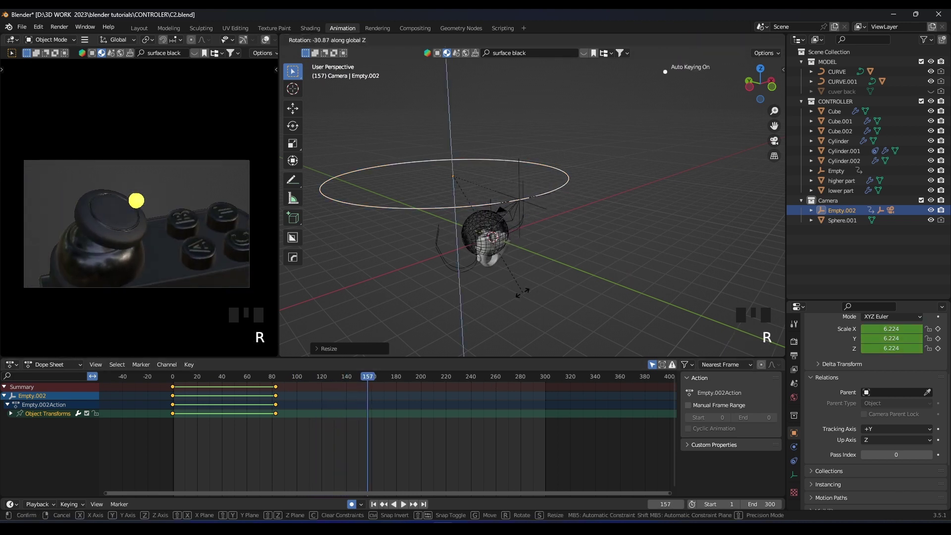
left_click(503, 292)
At frame 216, key a new pose for the circular empty: rotated, lowered along global Z and scaled to about 6.407
key("space")
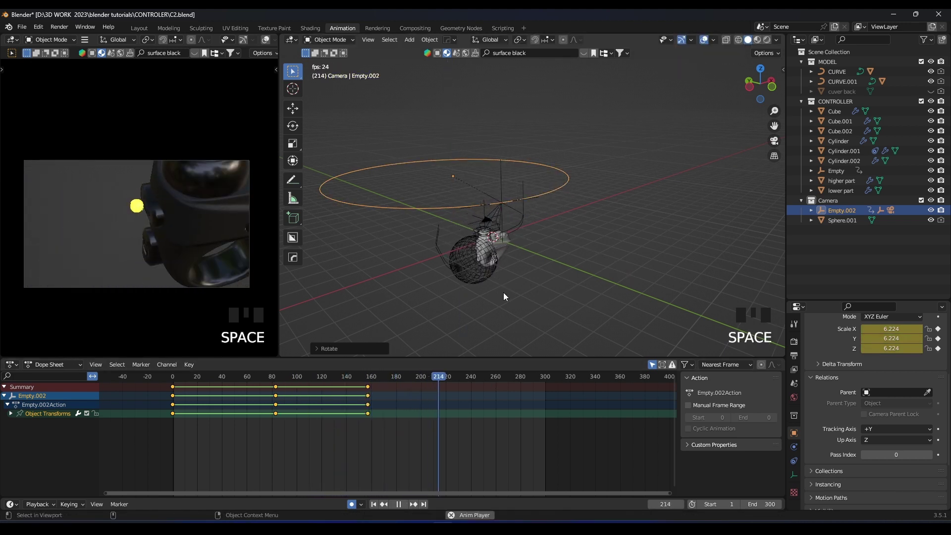
key("space")
key("r")
left_click(548, 263)
key("g")
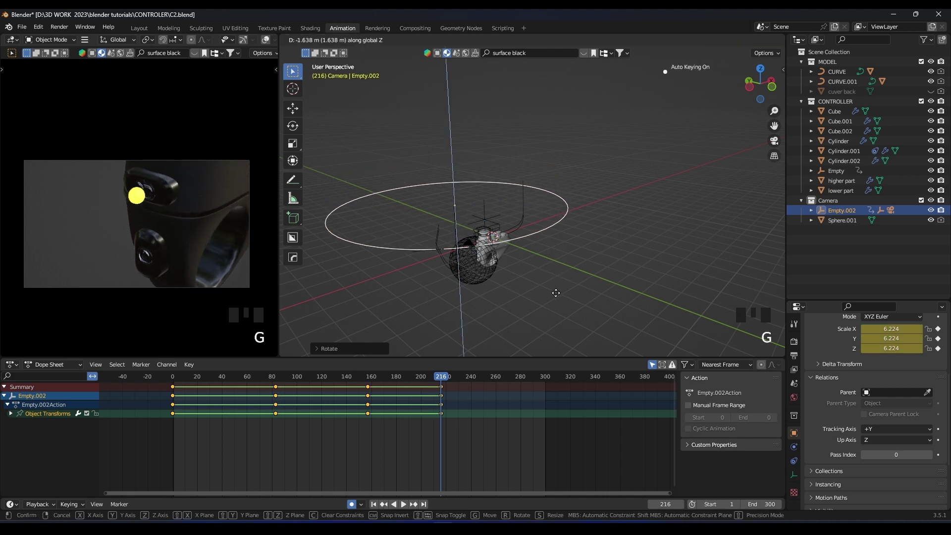
key("s")
left_click(568, 294)
Play back the keyed camera motion and replay the last part to examine the framing near the trigger buttons
key("space")
key("space")
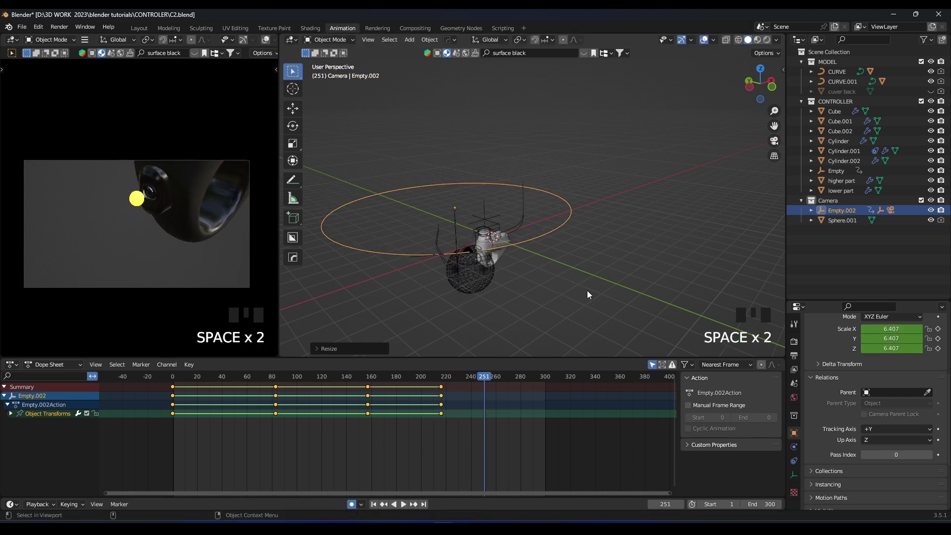
key("space")
key("space")
key("space")
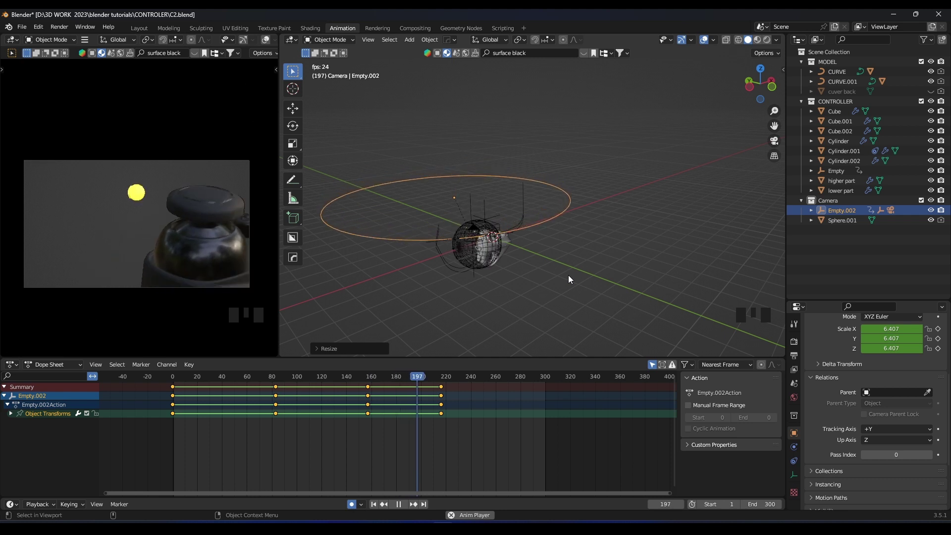
key("space")
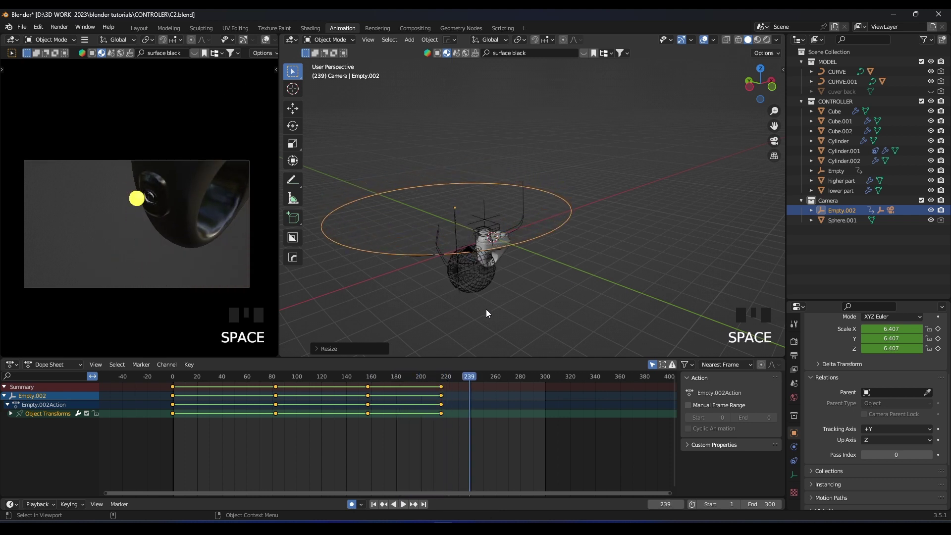
left_click(366, 379)
key("space")
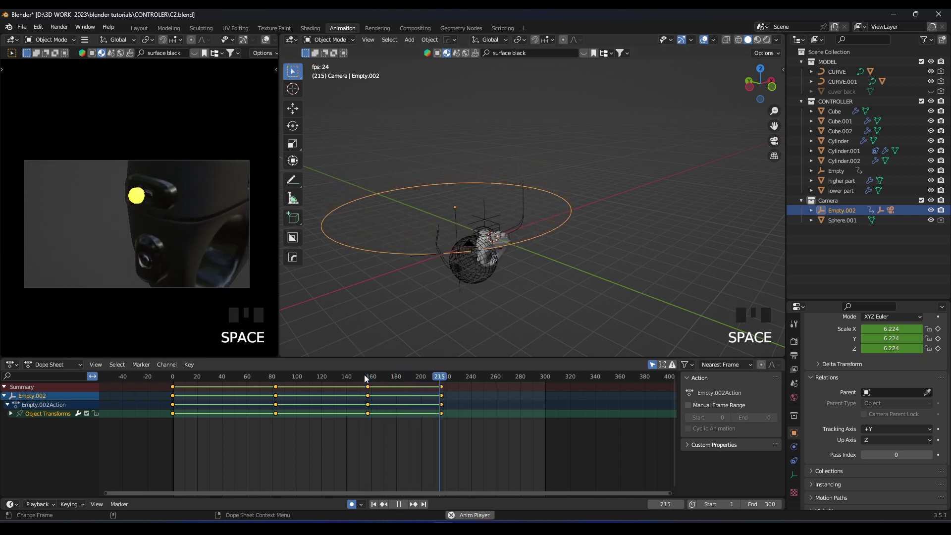
key("space")
Select the upper trigger button and examine the timing of its press keyframes
scroll(517, 256, "up", 3)
middle_click_drag(500, 255, 498, 209, "shift")
scroll(499, 238, "up", 3)
scroll(497, 210, "up", 1)
left_click(474, 253)
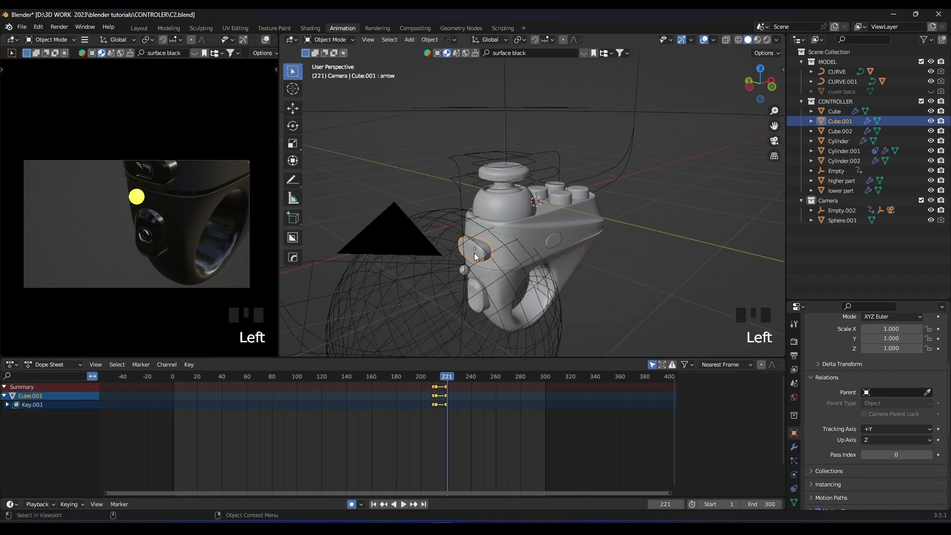
scroll(418, 409, "up", 8)
scroll(475, 392, "up", 3)
middle_click_drag(475, 391, 380, 388)
scroll(380, 388, "up", 3)
scroll(542, 226, "up", 5)
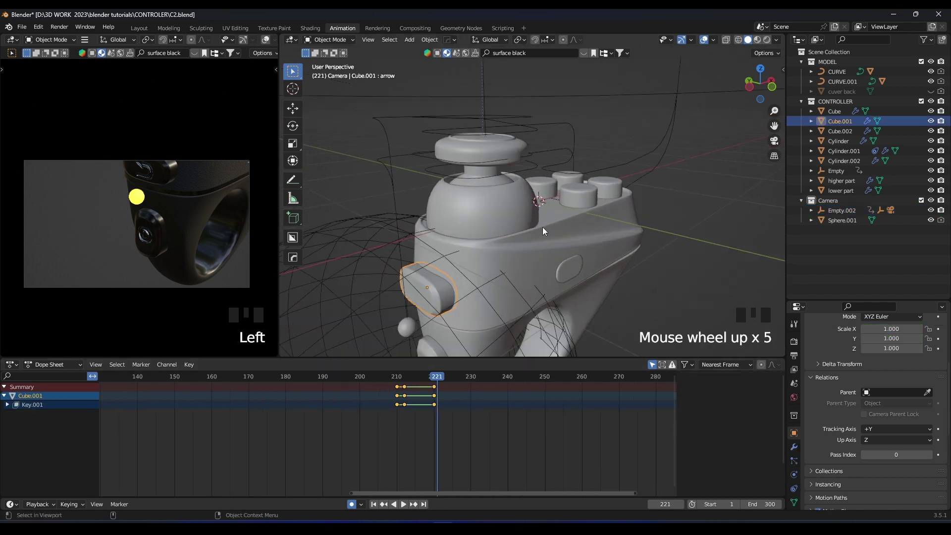
Move the keyframe at frame 215 of the ball's original path curve to frame 220
left_click(645, 156)
scroll(442, 395, "up", 4)
middle_click_drag(442, 396, 389, 408)
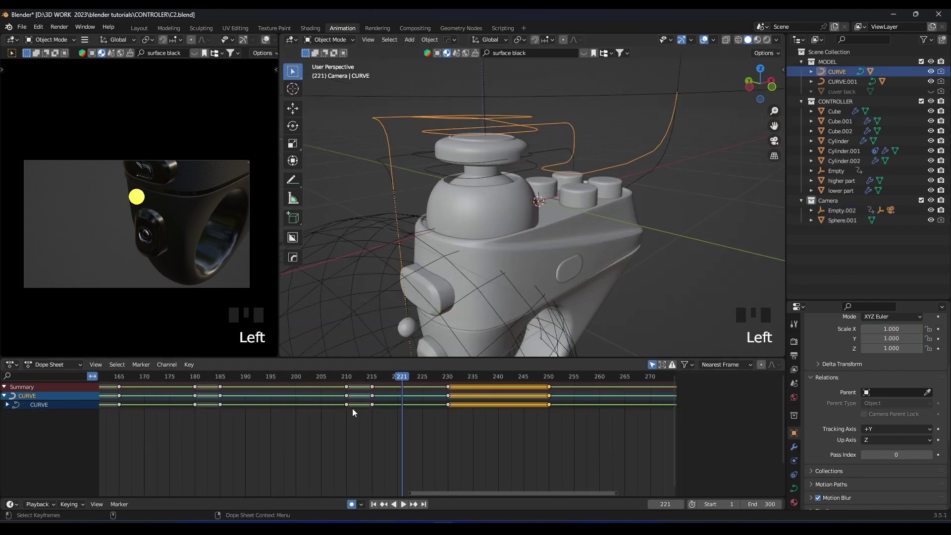
left_click_drag(348, 376, 367, 372)
left_click(372, 386)
key("g")
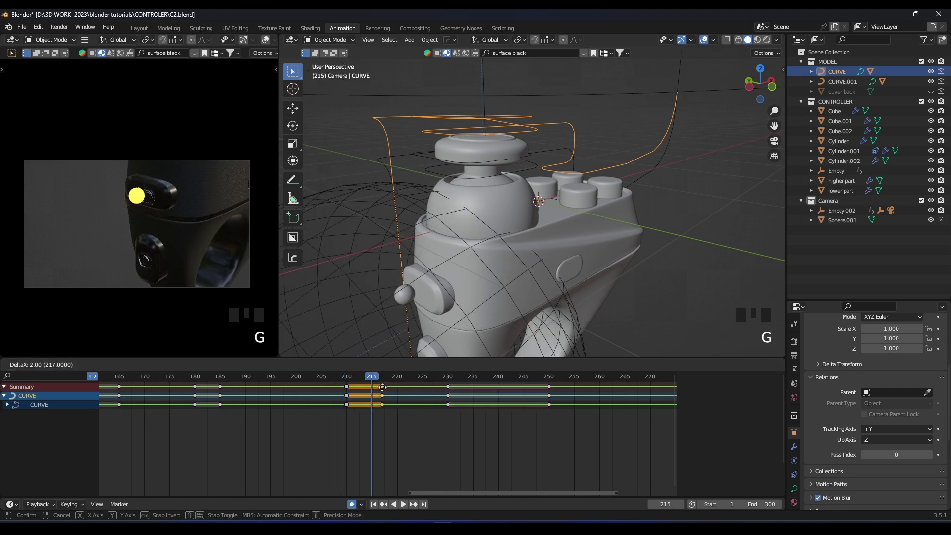
scroll(489, 416, "down", 7)
middle_click_drag(521, 427, 411, 443)
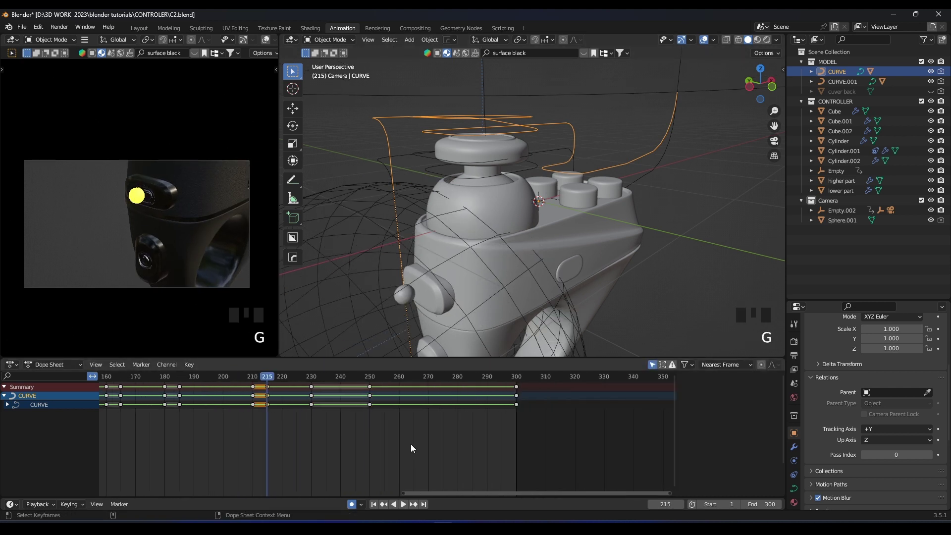
scroll(410, 443, "down", 1)
left_click_drag(402, 436, 257, 377)
left_click(276, 395)
key("g")
left_click(290, 392)
Replay the section from just before frame 210 to check the ball's timing against the trigger buttons
key("space")
left_click(257, 377)
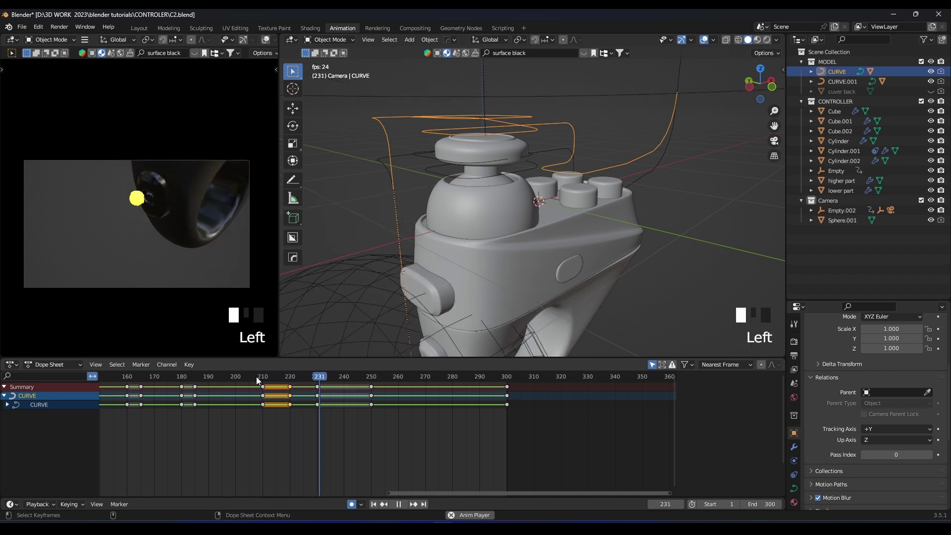
left_click(256, 376)
key("space")
Move the duplicated curve's keyframe at frame 215 to frame 220 as well and replay from frame 210
scroll(504, 230, "down", 2)
middle_click_drag(504, 231, 618, 199)
left_click(613, 187)
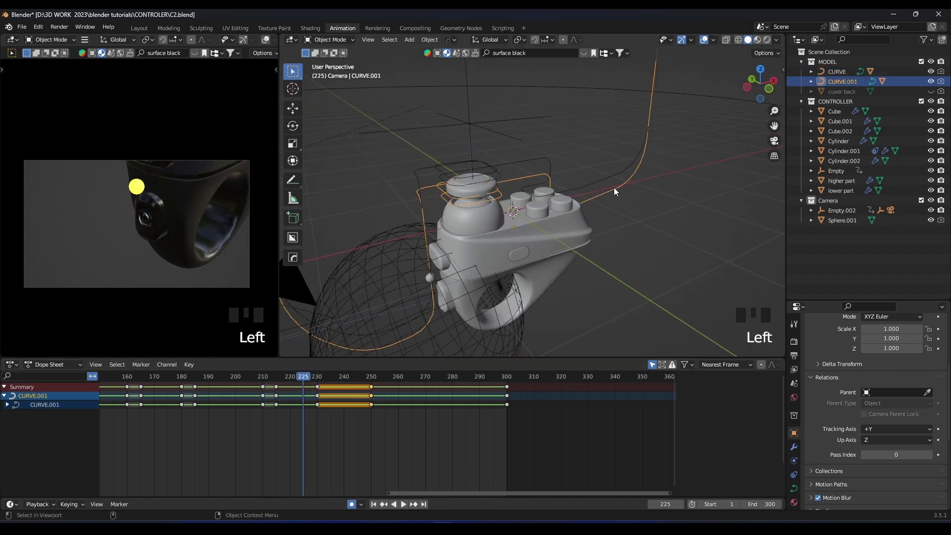
key("g")
left_click(292, 388)
left_click(261, 378)
key("space")
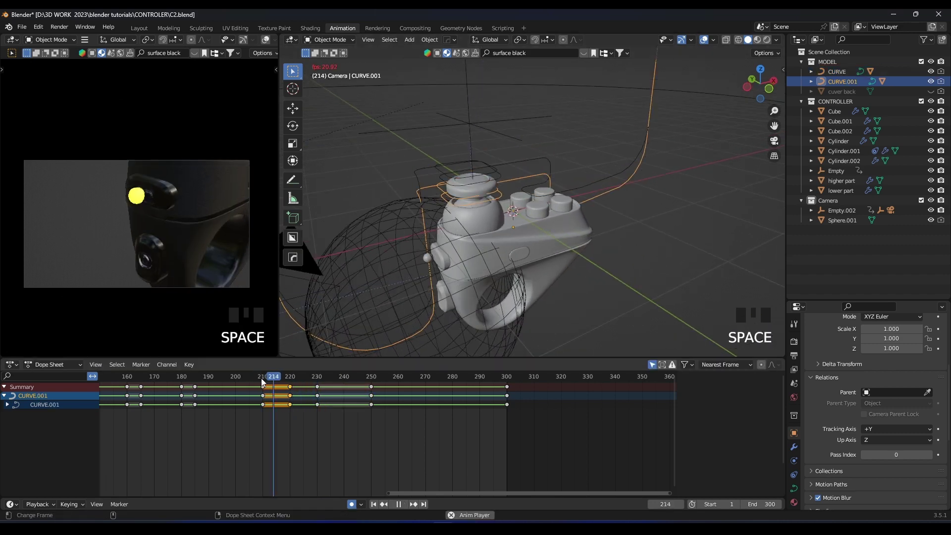
key("space")
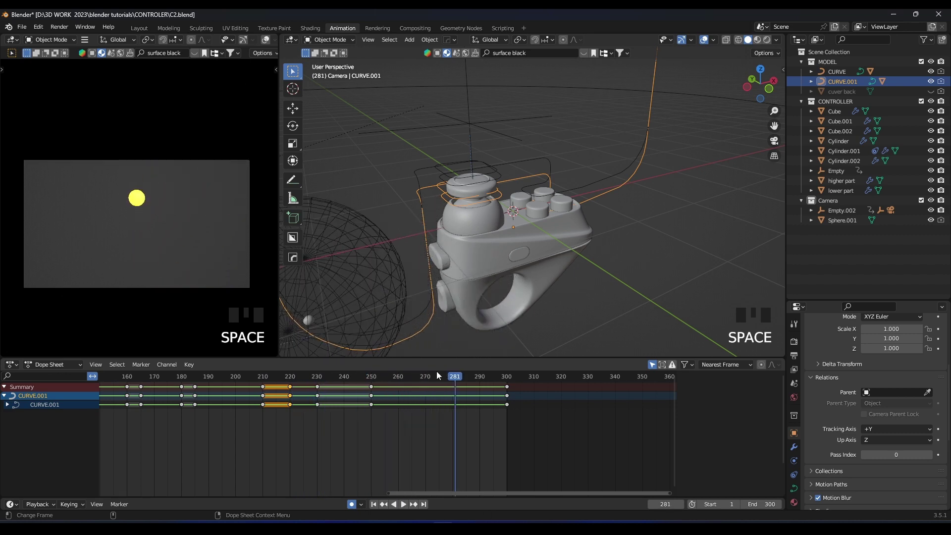
Save the file and play back the animation from the beginning
key("ctrl+s")
scroll(495, 311, "down", 3)
middle_click_drag(498, 311, 468, 306)
middle_click_drag(455, 311, 461, 323, "shift")
scroll(127, 393, "down", 15)
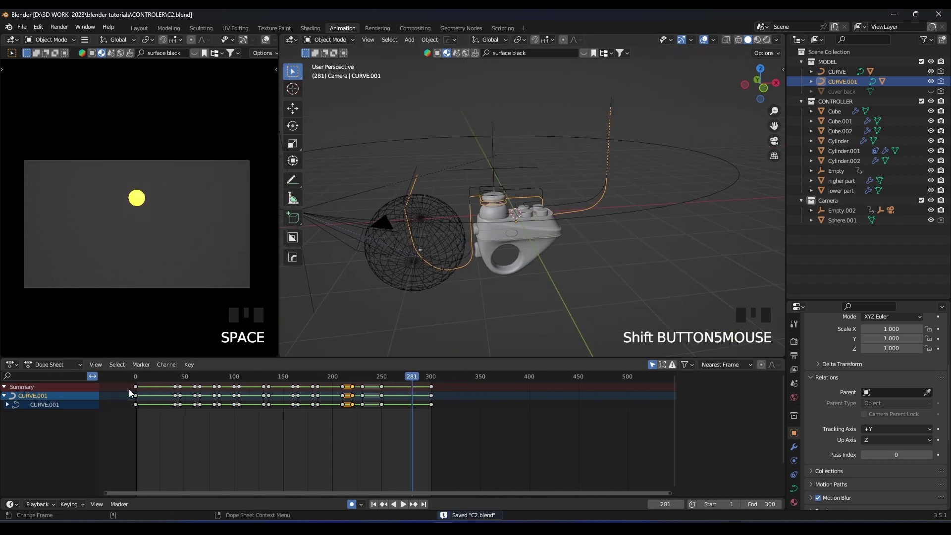
left_click(147, 379)
key("space")
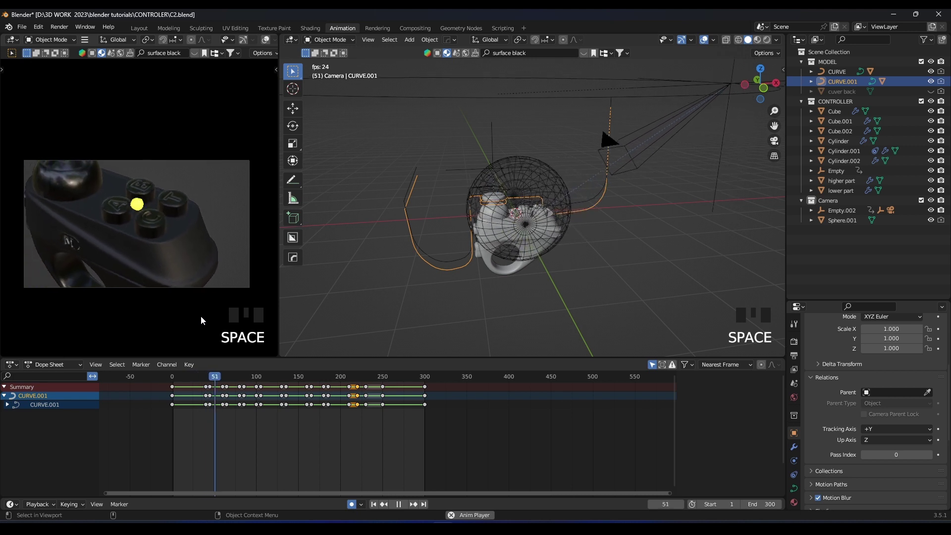
key("space")
key("s")
right_click(230, 291)
key("ctrl+z")
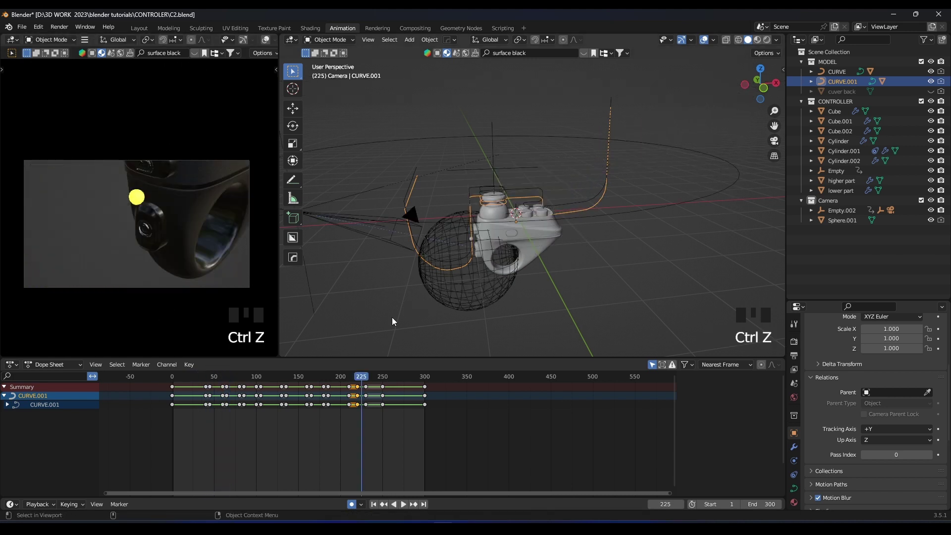
Return to frame 0, set the world background color to black and change the camera view's shading mode for a preview
left_click(172, 378)
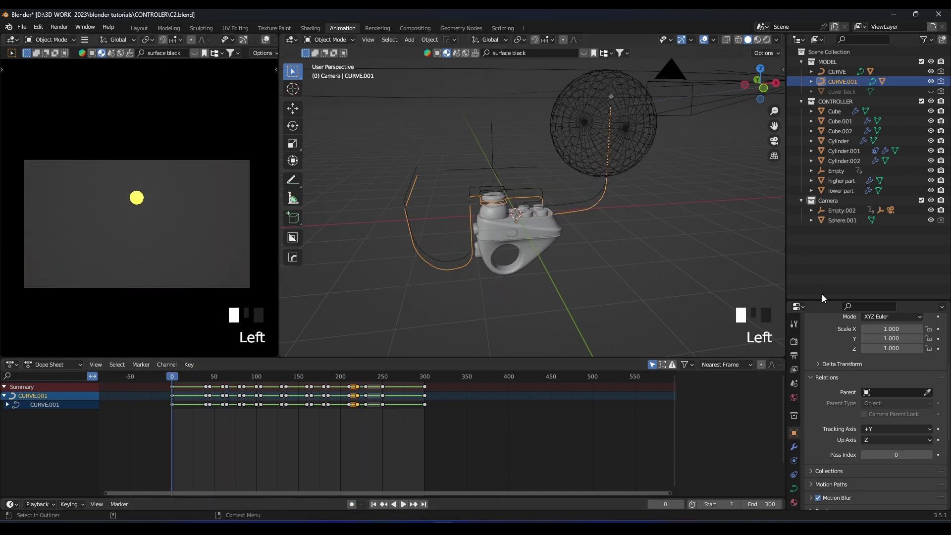
left_click(794, 376)
left_click(888, 401)
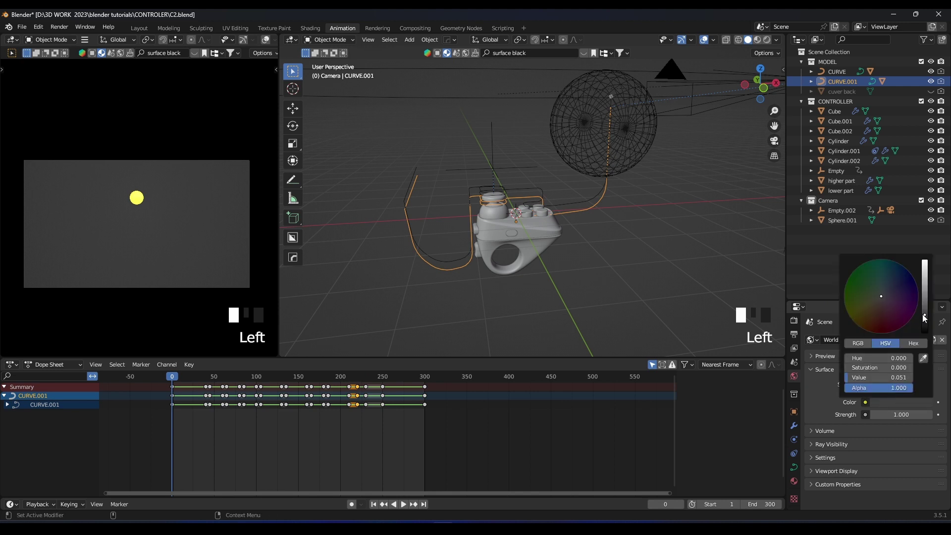
left_click_drag(923, 316, 924, 342)
key("z")
left_click(164, 266)
key("space")
key("space")
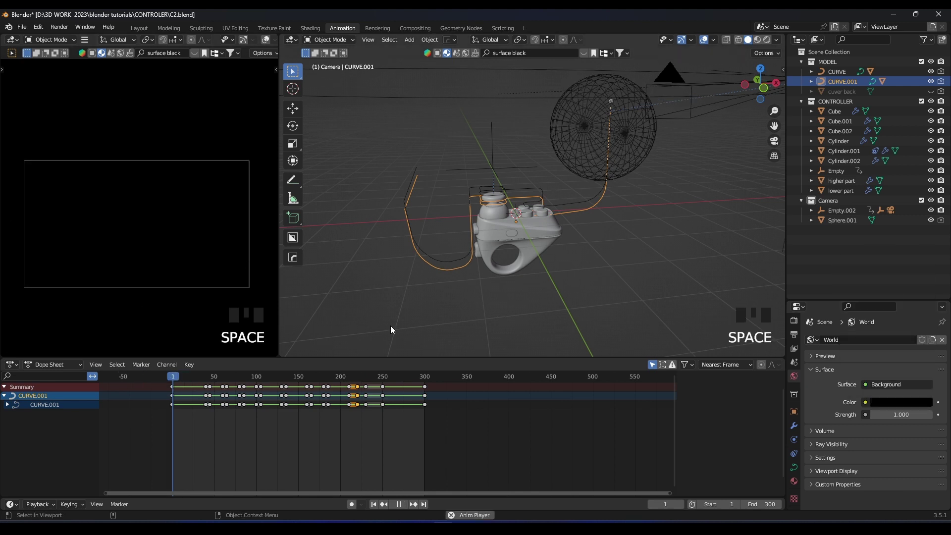
Select the small ball at frame 0 and set its material's Emission Strength to 33.1
middle_click_drag(522, 250, 481, 261, "shift")
scroll(497, 257, "up", 2)
left_click(466, 241)
left_click_drag(220, 373, 157, 376)
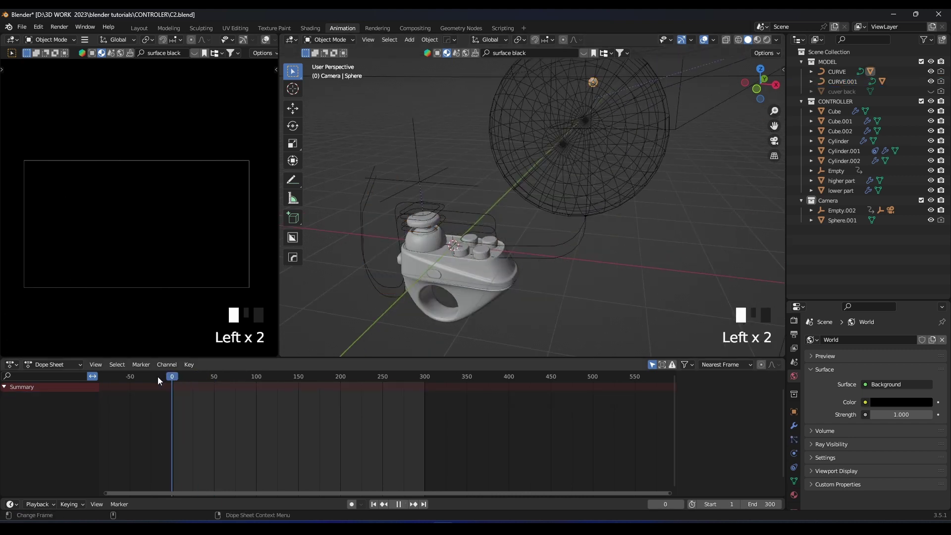
left_click(794, 493)
scroll(852, 421, "down", 10)
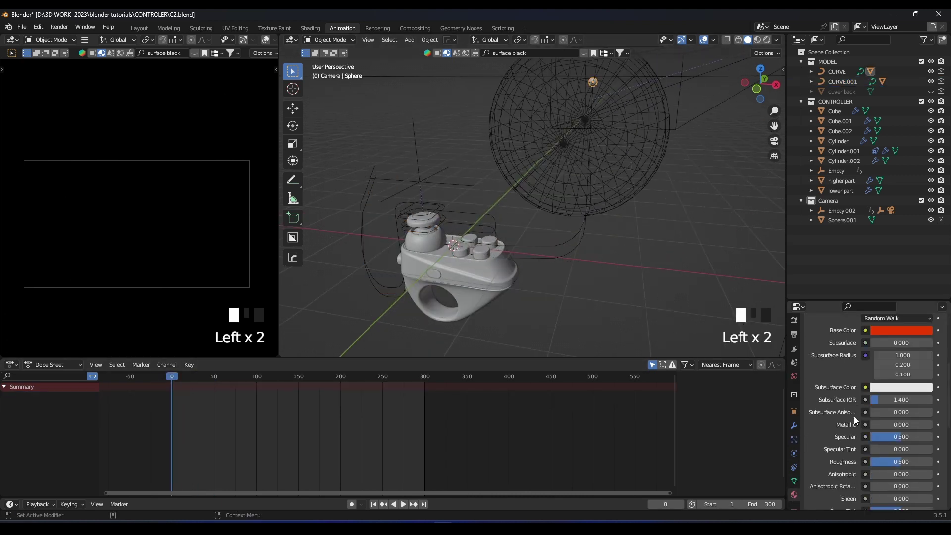
left_click_drag(900, 440, 896, 439)
middle_click_drag(579, 260, 604, 264)
key("z")
scroll(191, 248, "down", 3)
scroll(191, 248, "up", 3)
scroll(544, 297, "down", 1)
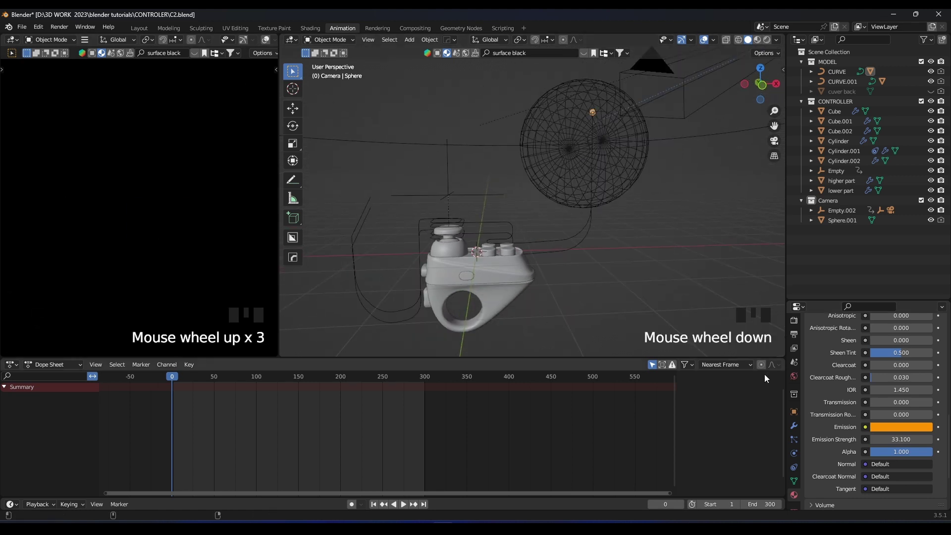
Try a white world background color, then return it to black
left_click(793, 375)
left_click(900, 401)
left_click_drag(902, 377, 921, 377)
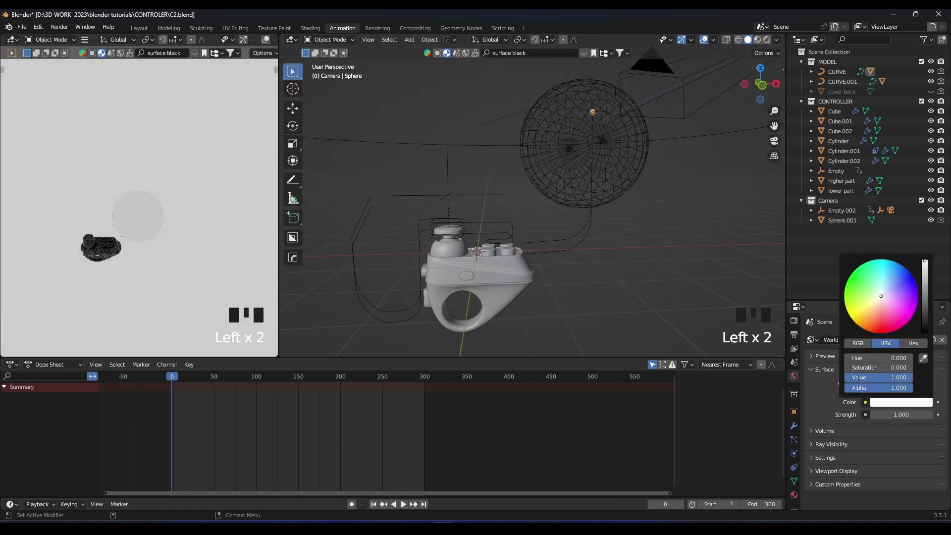
left_click_drag(925, 260, 925, 333)
Hide the large wire tracking sphere in the viewports, play the animation through the camera view and return to frame 0
left_click(643, 184)
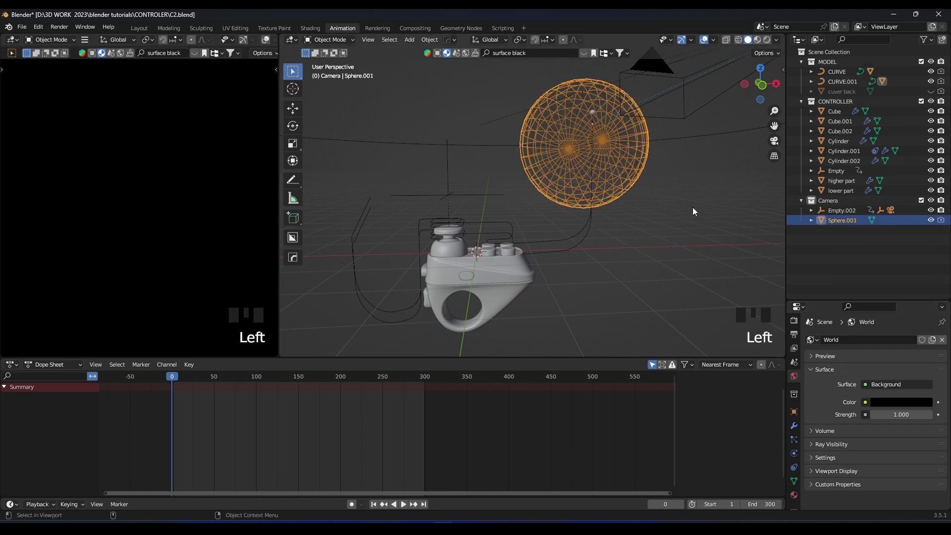
left_click(931, 220)
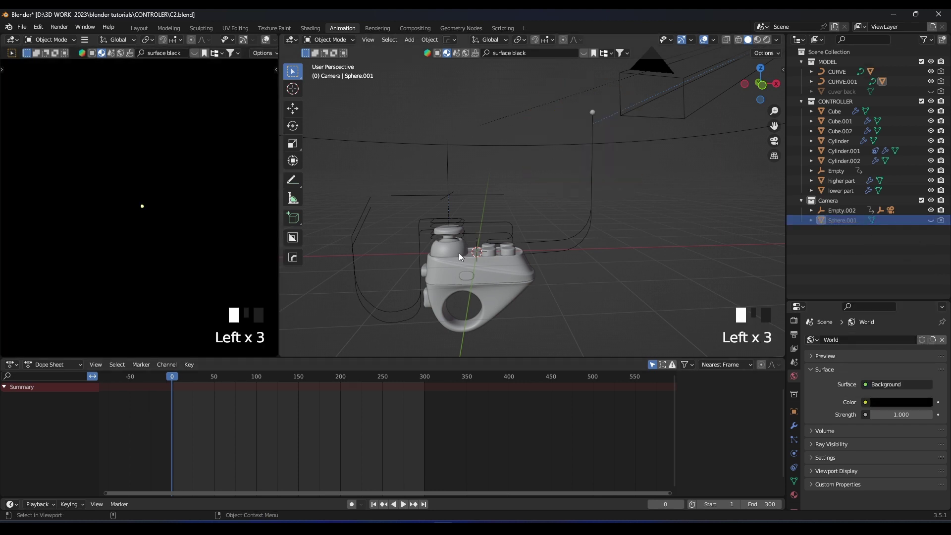
key("KP_0")
scroll(195, 240, "up", 1)
key("space")
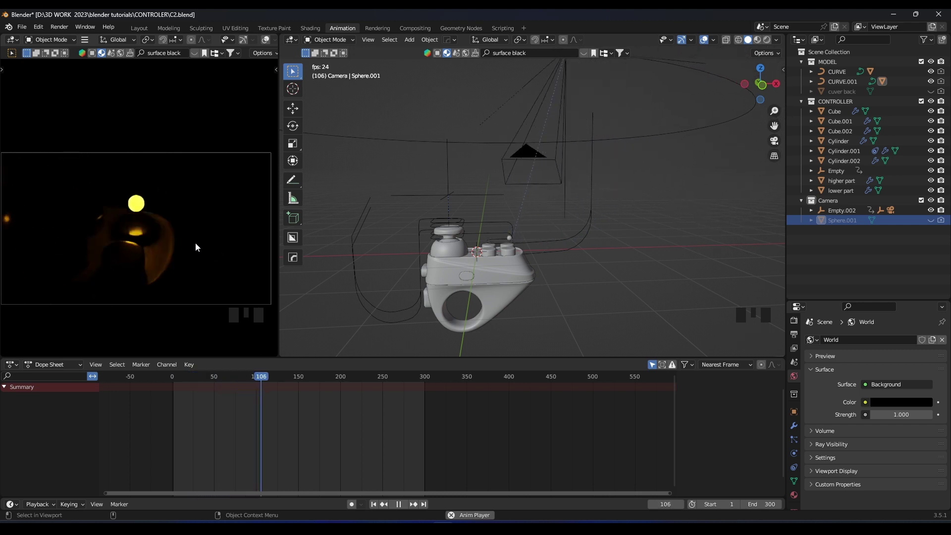
key("space")
scroll(179, 247, "up", 1)
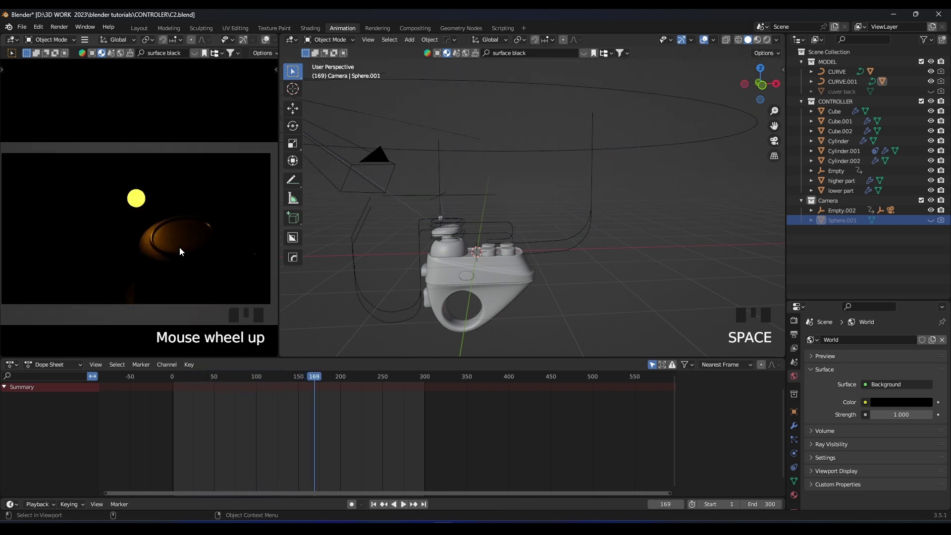
scroll(181, 251, "down", 2)
key("space")
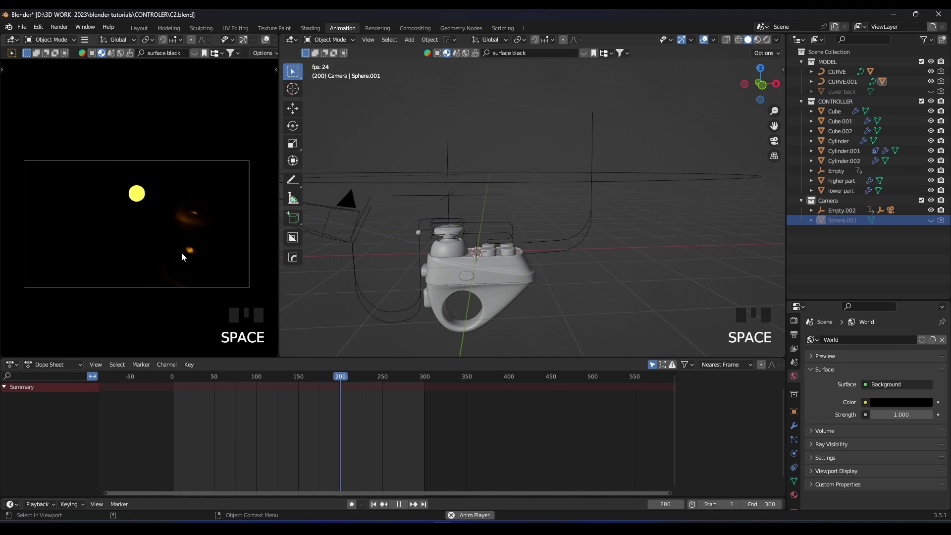
key("space")
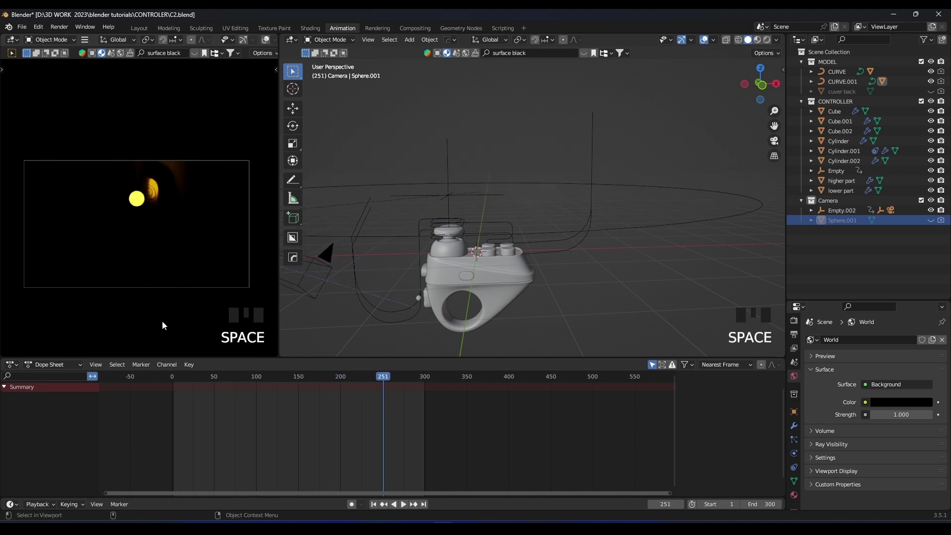
left_click(172, 382)
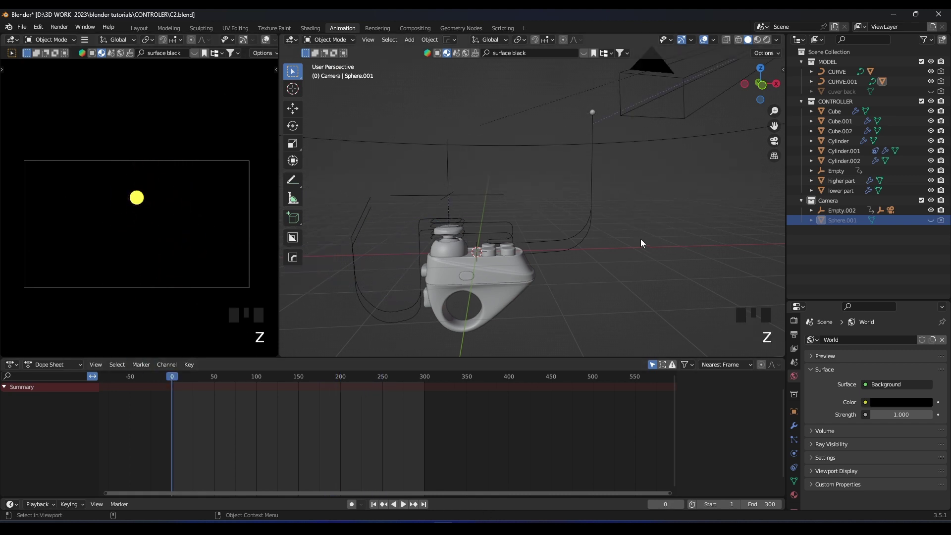
Create a new collection below the Camera collection and name it LIGHTS
scroll(641, 239, "down", 3)
left_click(877, 247)
right_click(857, 251)
left_click(858, 252)
double_click(848, 230)
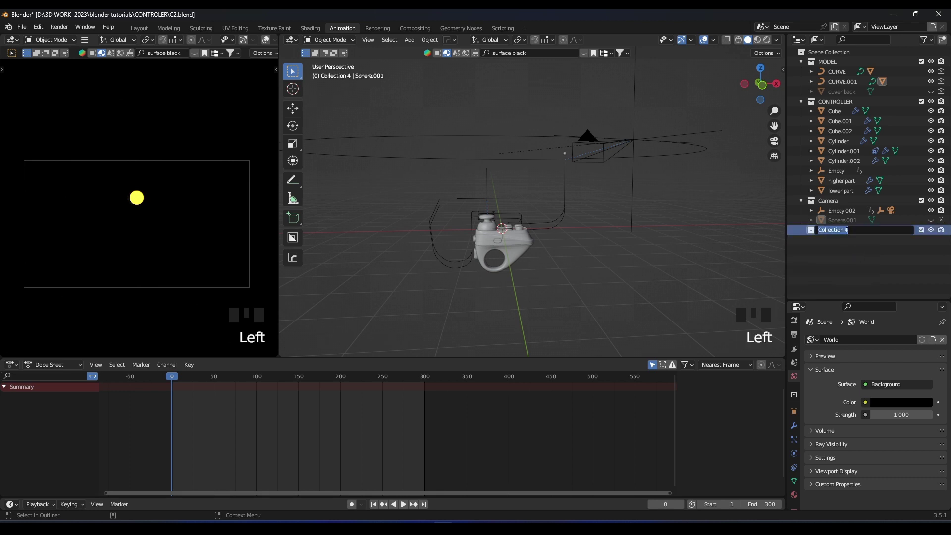
Add an area light to the LIGHTS collection and set its power to 3000 W
key("shift+a")
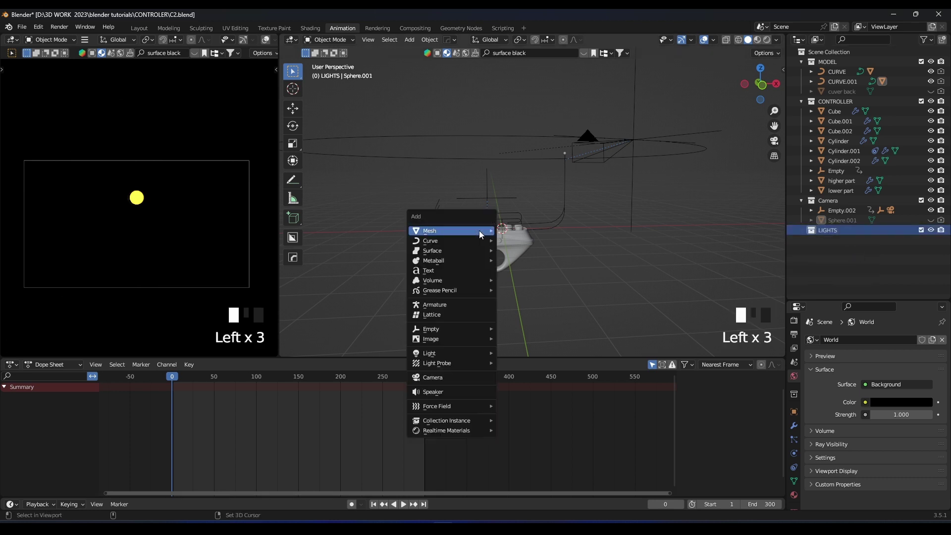
mouse_move(434, 355)
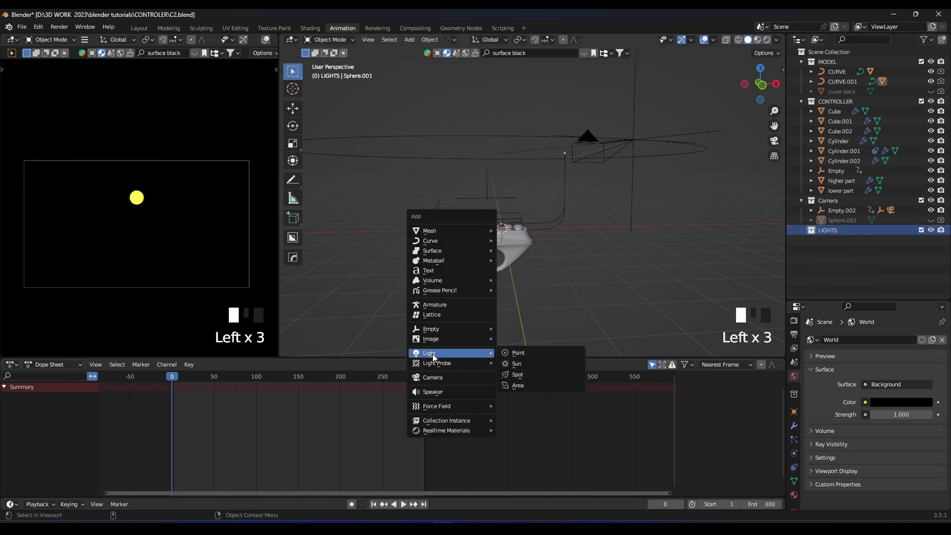
left_click(528, 386)
left_click(793, 475)
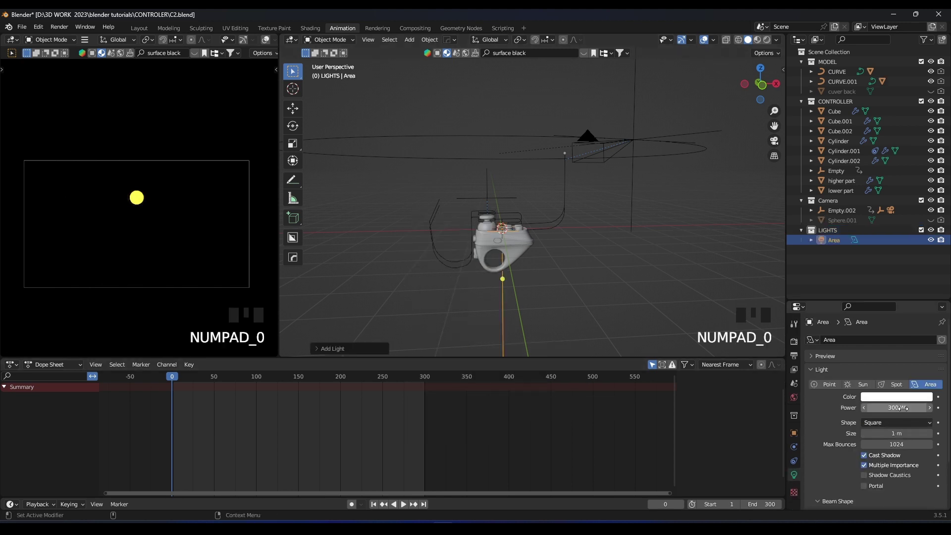
Enlarge the area light and raise it above the controller
key("s")
key("g")
left_click(642, 264)
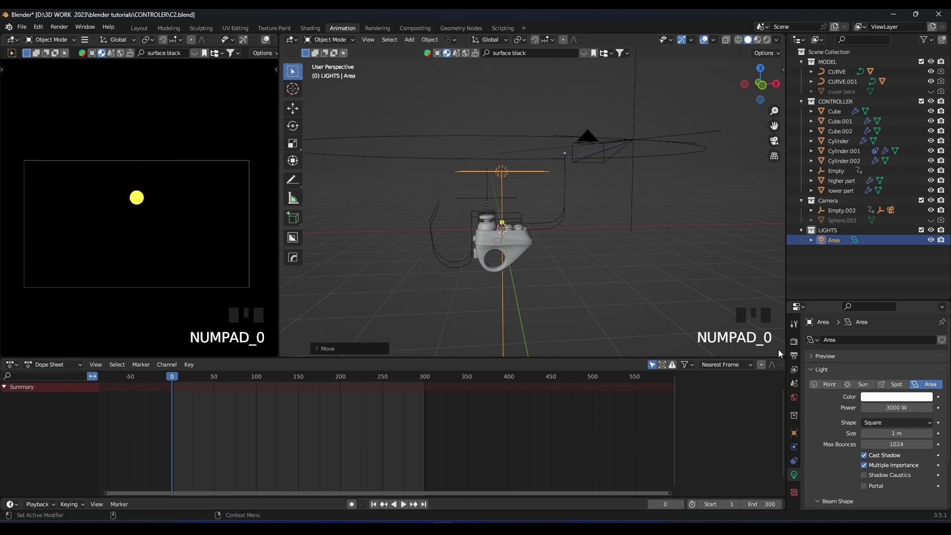
Preview the lit controller outside the camera view and move the area light behind the controller
middle_click_drag(474, 257, 534, 258)
key("z")
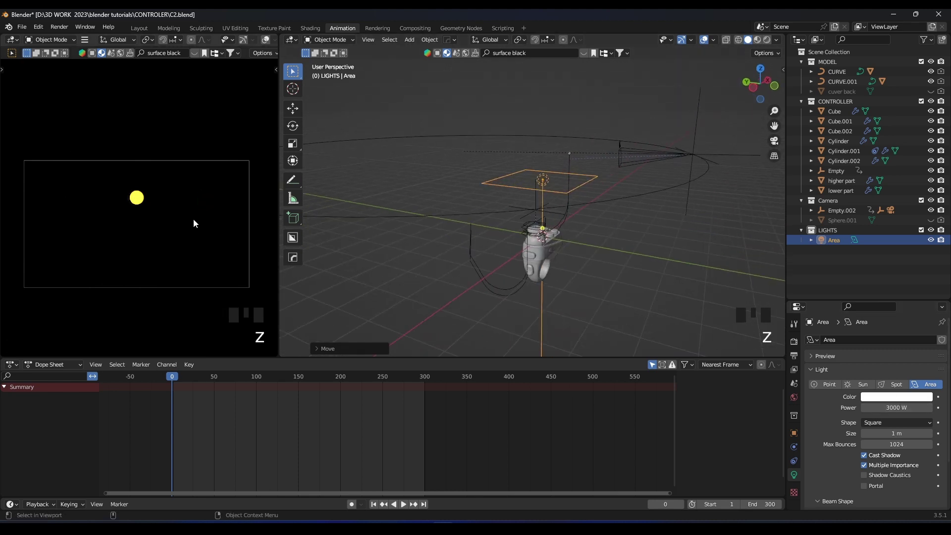
key("z")
key("z")
scroll(394, 212, "down", 2)
middle_click_drag(184, 194, 203, 213)
middle_click_drag(118, 240, 192, 198, "shift")
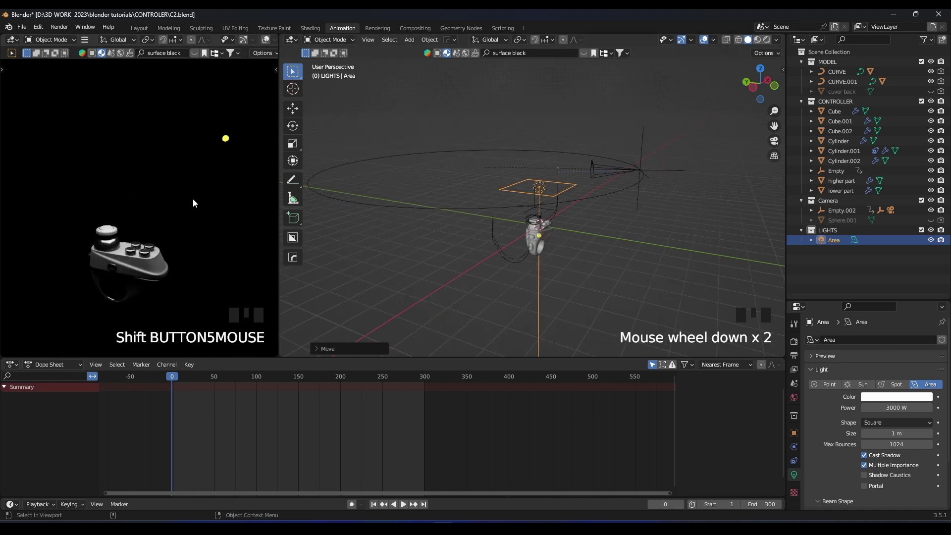
scroll(193, 198, "up", 2)
key("g")
left_click(559, 201)
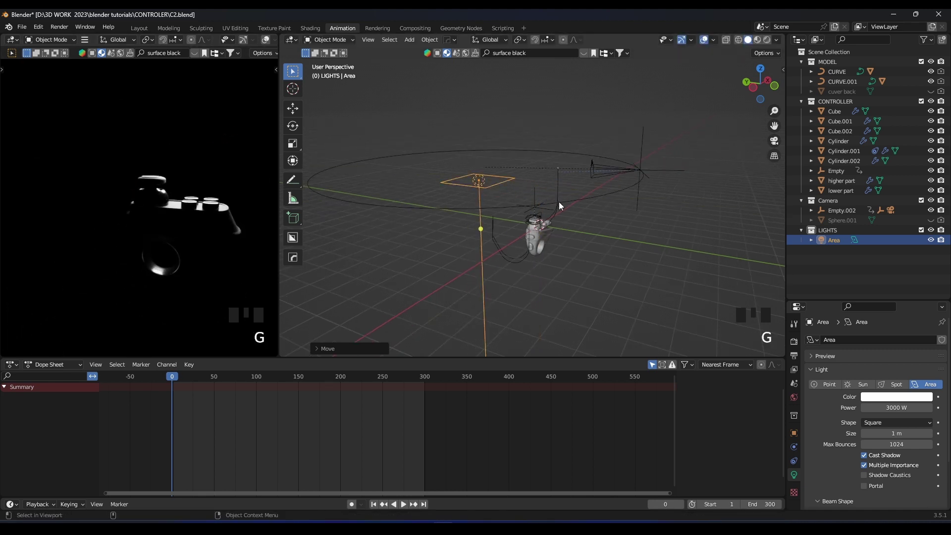
Rotate the area light upright about the X axis to face the controller and lower it along Z
key("r")
key("x")
left_click(504, 122)
key("g")
key("z")
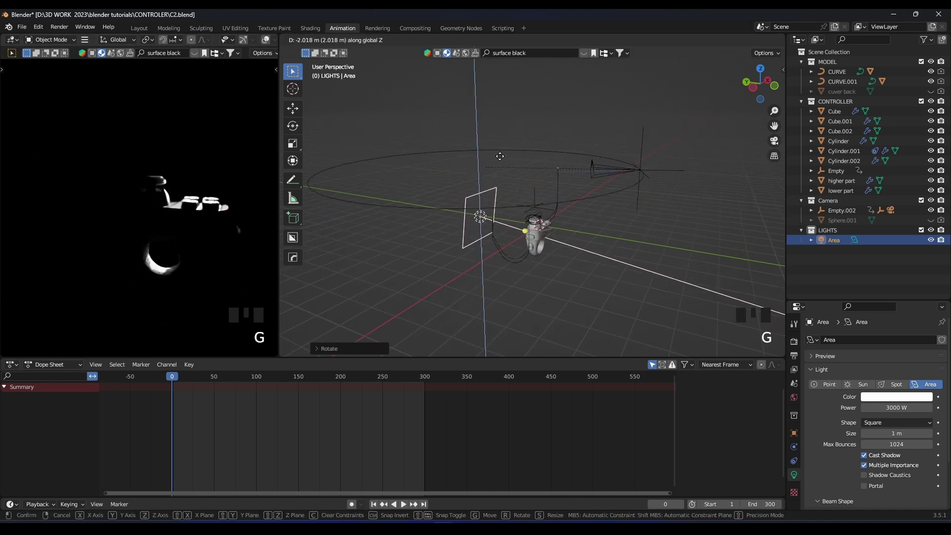
left_click(501, 157)
Look through the camera at frame 49, raise the area light and tilt it about X down toward the controller
key("KP_0")
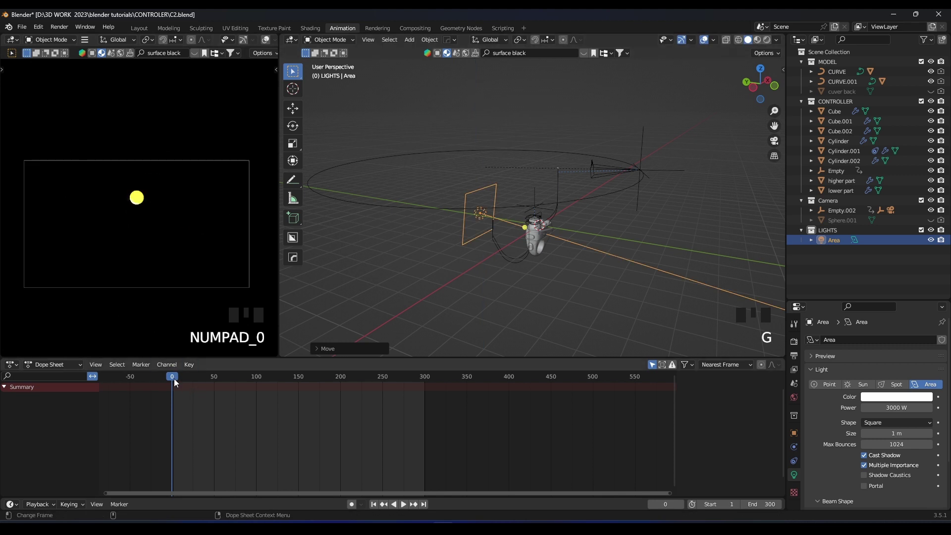
left_click_drag(203, 376, 213, 375)
scroll(191, 281, "up", 2)
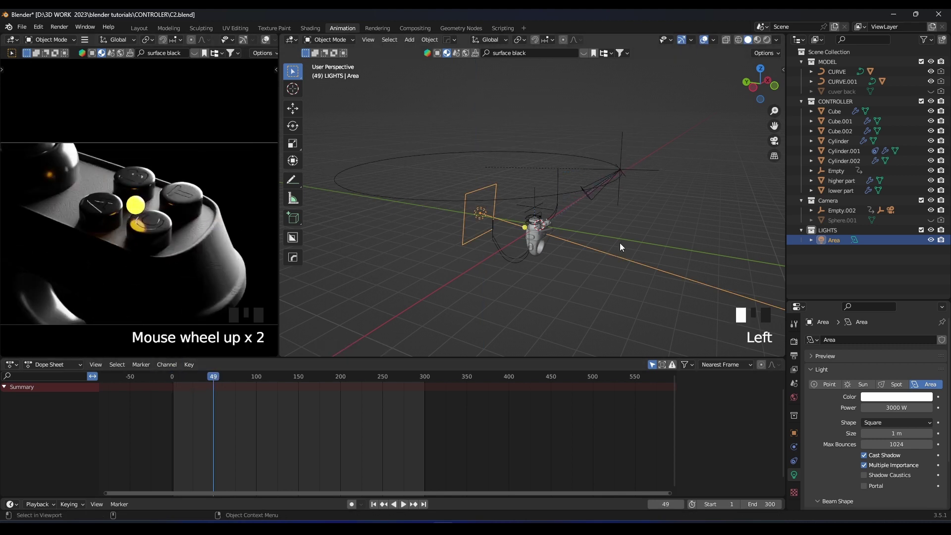
key("r")
left_click(605, 296)
key("g")
left_click(604, 262)
key("r")
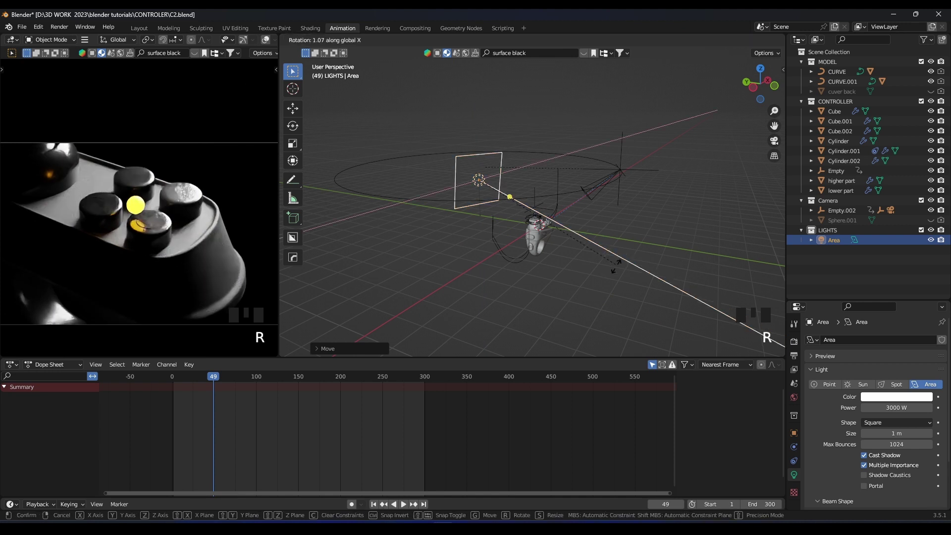
left_click(617, 313)
Enlarge the area light and change its shape to Disk
key("s")
left_click(655, 299)
key("s")
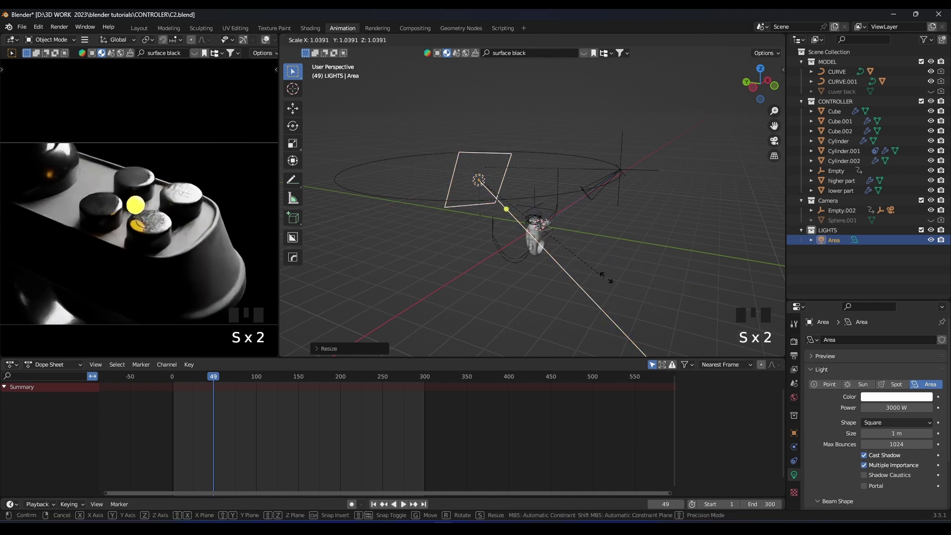
left_click(637, 289)
left_click(871, 455)
key("s")
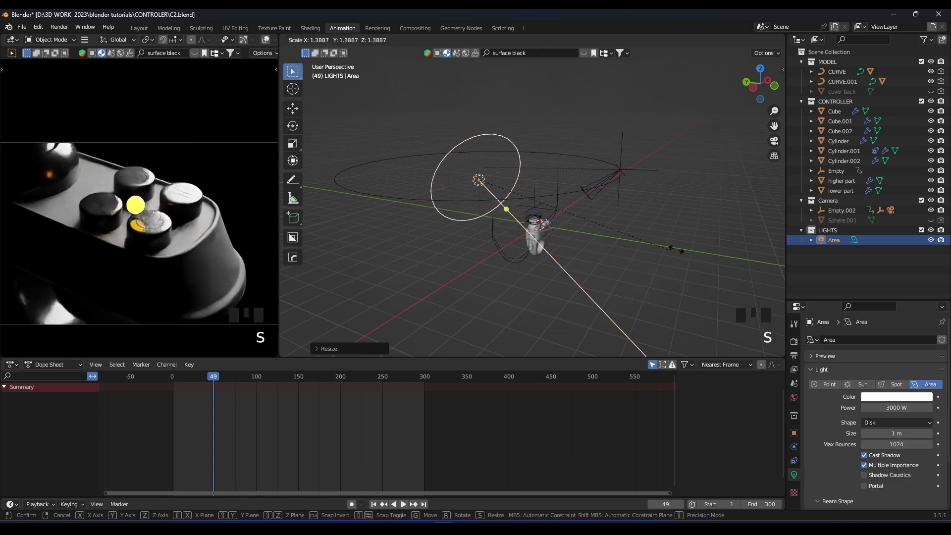
left_click(666, 242)
Turn the disk light to a new angle and shift it along the X axis
key("r")
left_click(638, 303)
key("g")
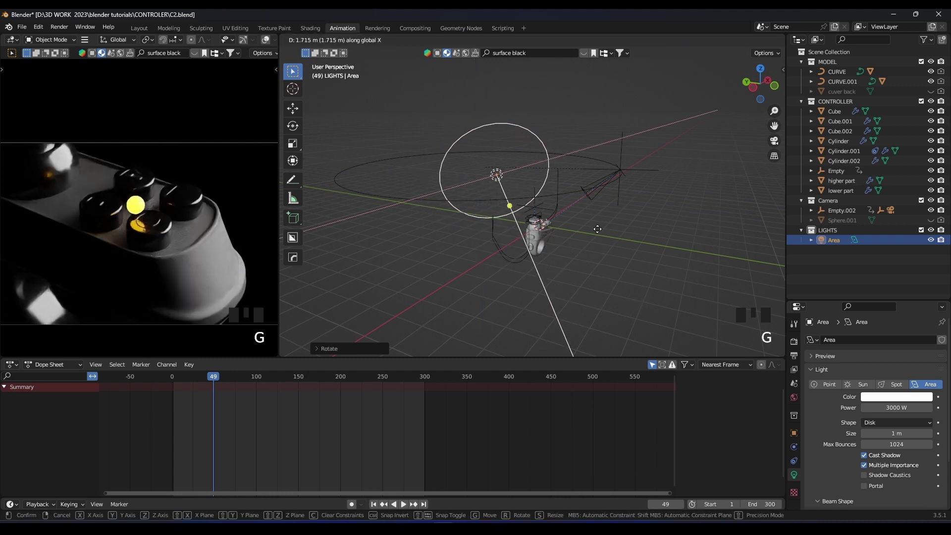
key("x")
key("Escape")
key("r")
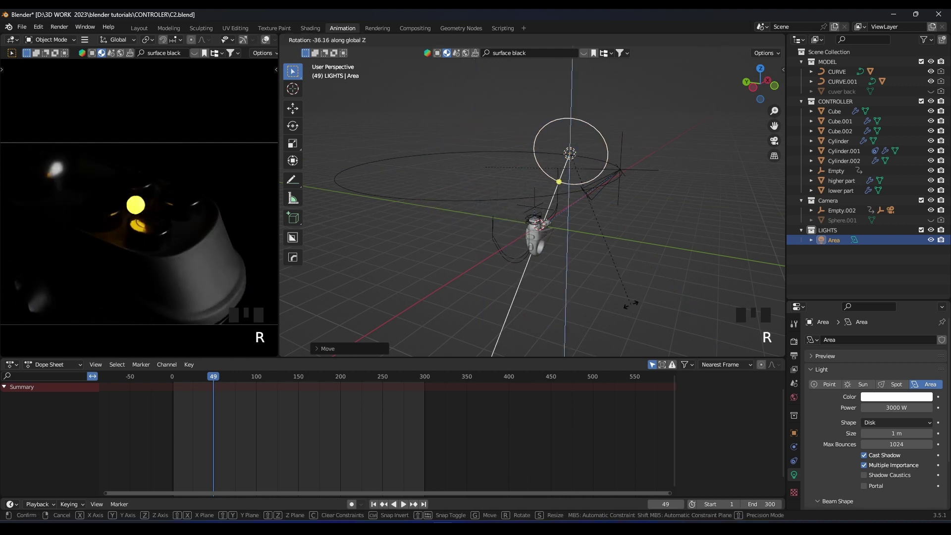
key("Escape")
key("g")
key("x")
left_click(597, 269)
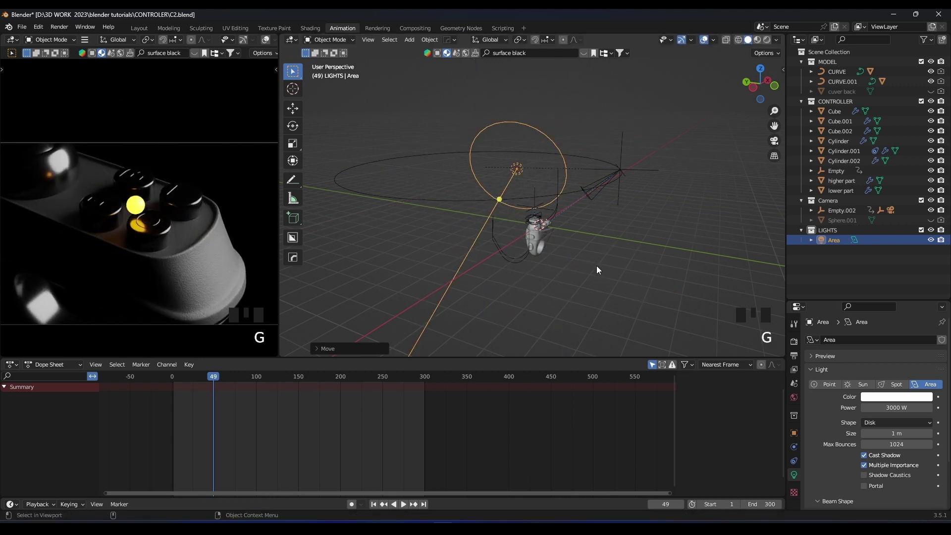
Play the animation, go to frame 40 and lower the disk light along the Z axis
key("space")
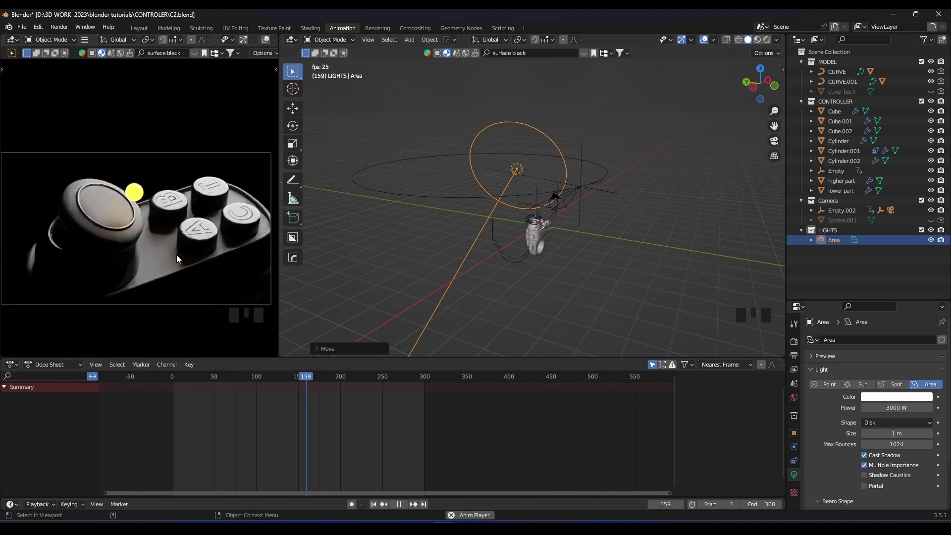
key("space")
mouse_move(209, 375)
left_mouse_down()
mouse_move(168, 376)
mouse_move(207, 379)
left_mouse_up()
key("g")
key("z")
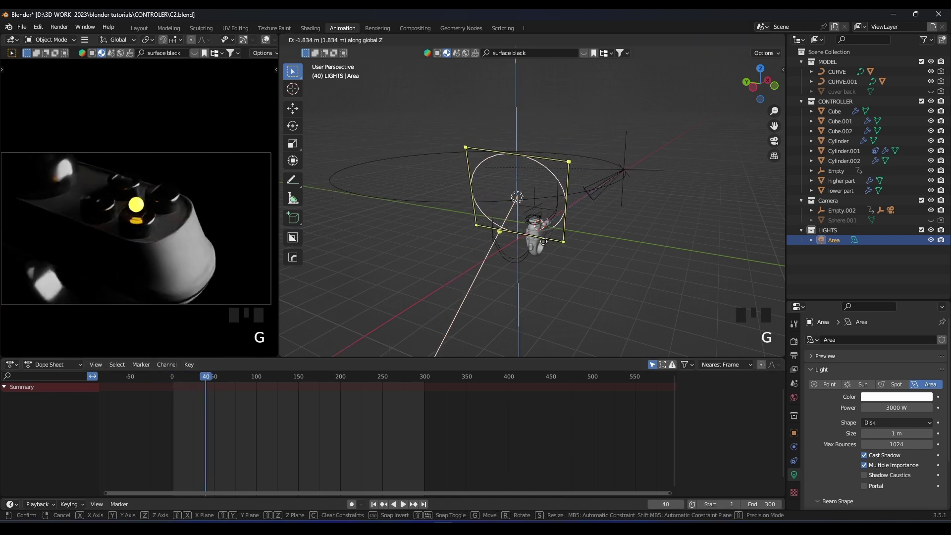
left_click(544, 250)
middle_click_drag(544, 250, 619, 261)
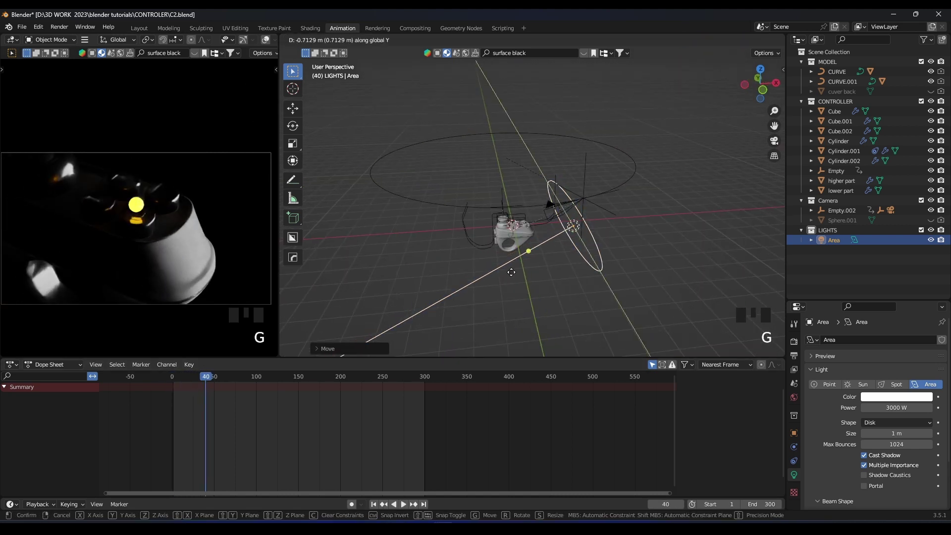
Try rotating the disk light about the X axis and undo the rotation
key("r")
key("x")
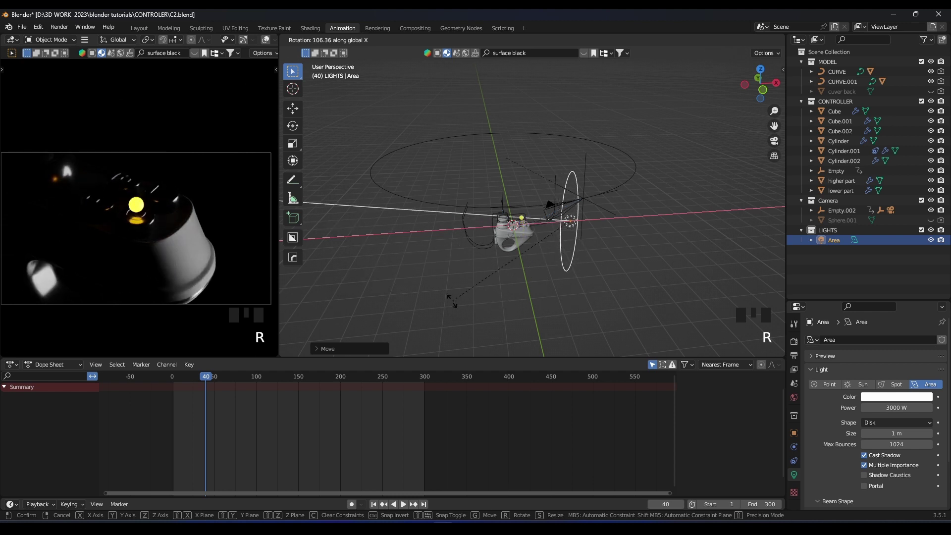
left_click(638, 255)
key("ctrl+z")
Turn the disk light about the Z axis and tilt it about the X axis toward the controller
key("r")
key("z")
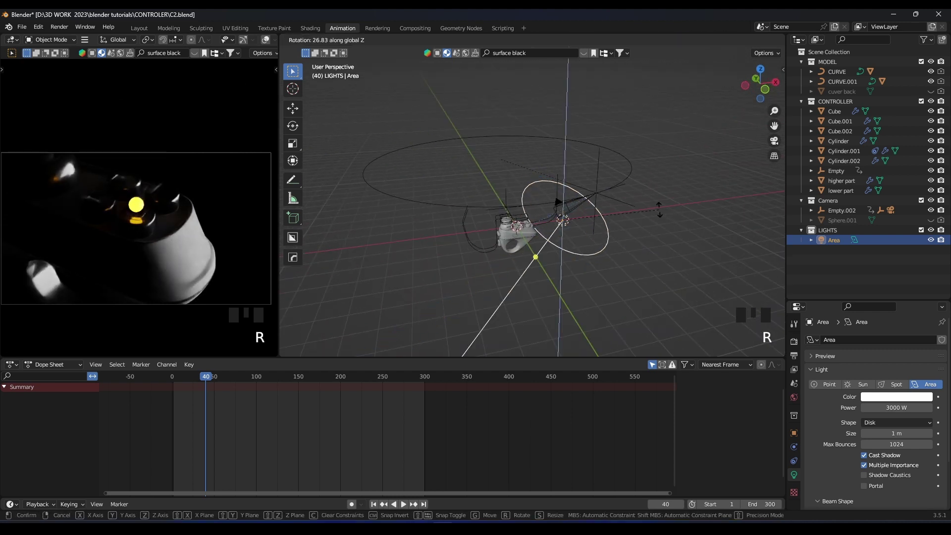
left_click(660, 218)
key("r")
key("x")
left_click(647, 265)
middle_click_drag(647, 265, 660, 208)
key("r")
key("x")
left_click(673, 266)
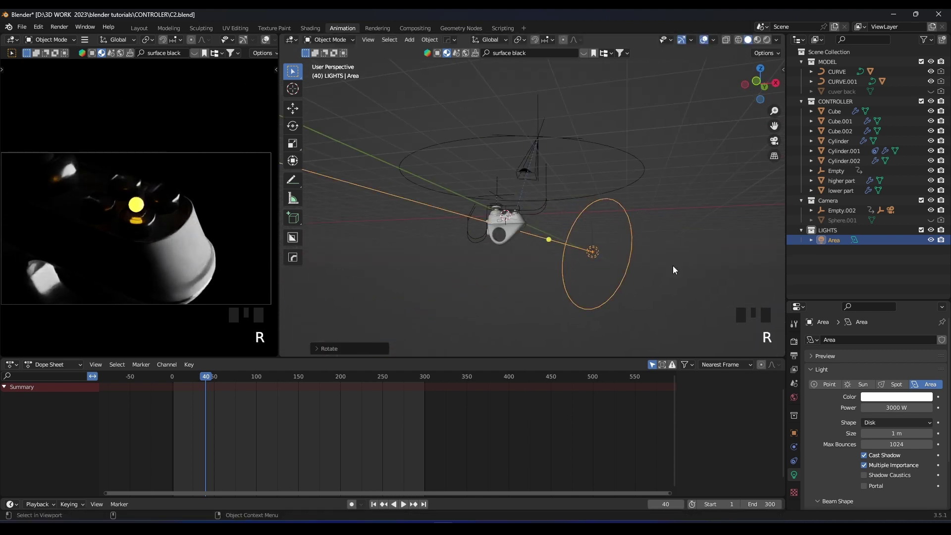
Refine the disk light's aim with one more Z-axis turn and X-axis tilt
middle_click_drag(673, 265, 617, 272)
key("r")
key("z")
left_click(664, 254)
key("r")
key("x")
left_click(667, 272)
Add a second area light and raise it about 2 m along Z above the controller
key("shift+a")
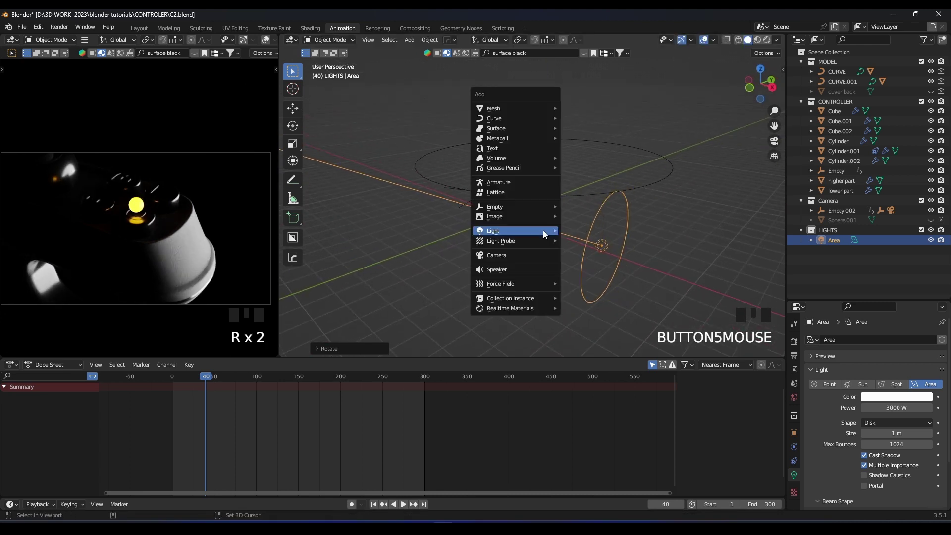
mouse_move(485, 231)
left_click(571, 254)
key("g")
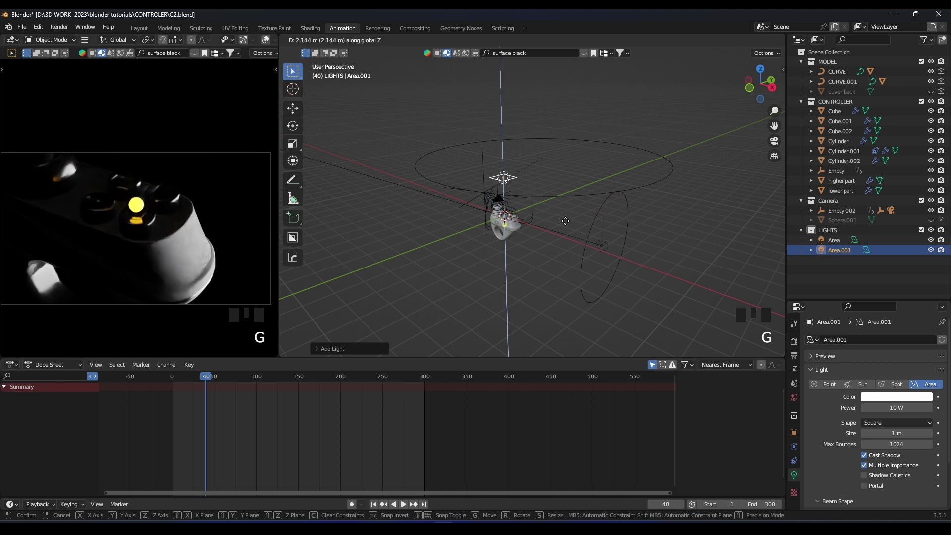
left_click(563, 227)
Enlarge the second area light, shift it about 2.5 m toward negative X, and set its power to 50 W
key("s")
key("s")
left_click(660, 213)
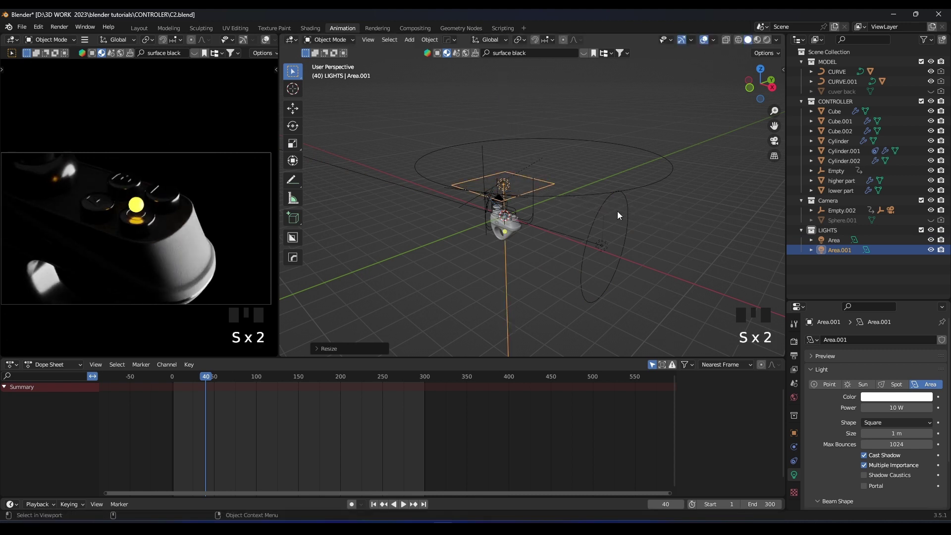
key("g")
key("x")
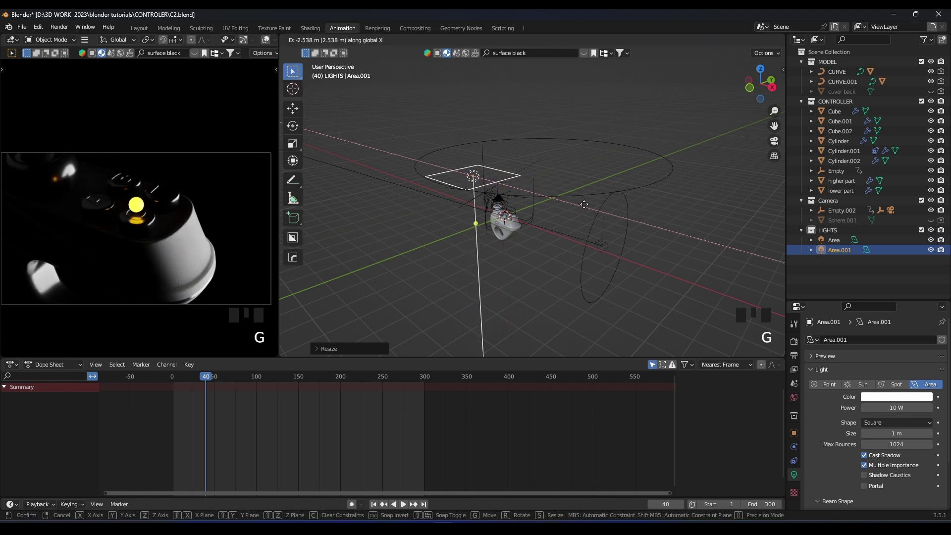
left_click(584, 205)
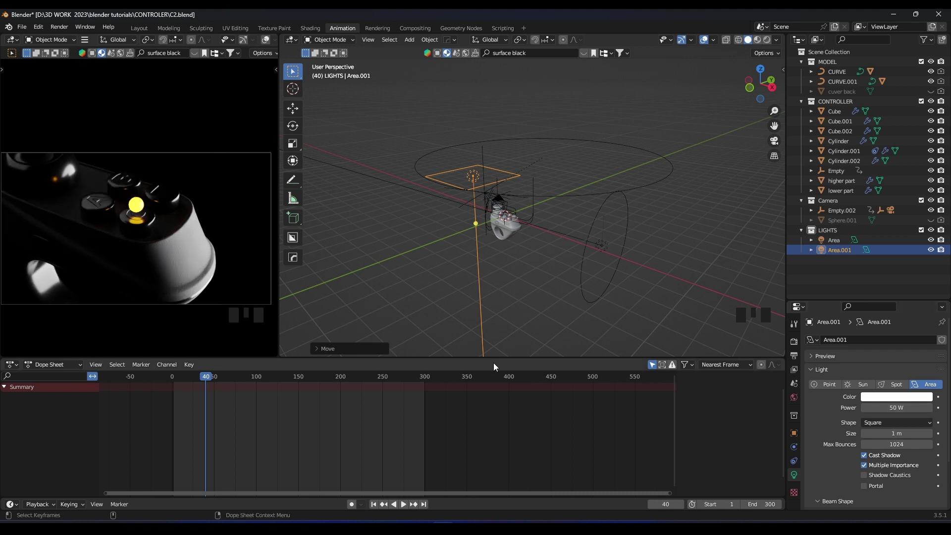
Save the file and play the animation briefly to check the lighting in the camera view
scroll(195, 219, "up", 2)
key("ctrl+s")
scroll(195, 219, "up", 2)
key("s")
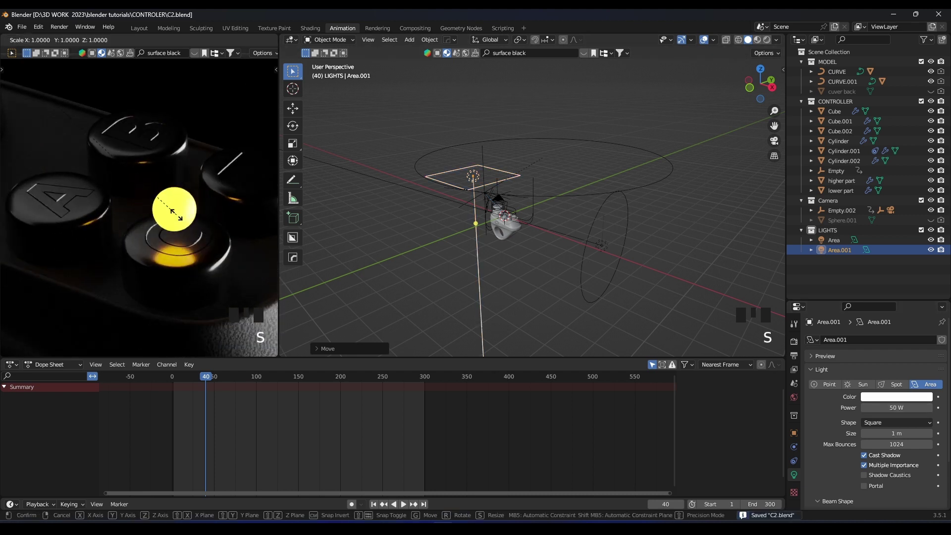
right_click(179, 198)
scroll(179, 198, "down", 3)
key("space")
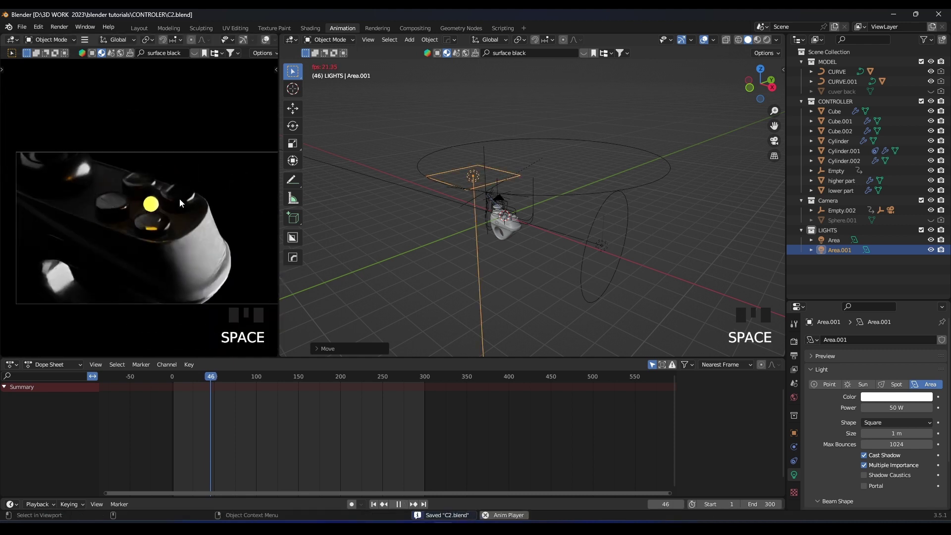
key("space")
Change the second area light's shape to Disk and play the animation to check it
left_click(895, 423)
left_click(874, 455)
key("space")
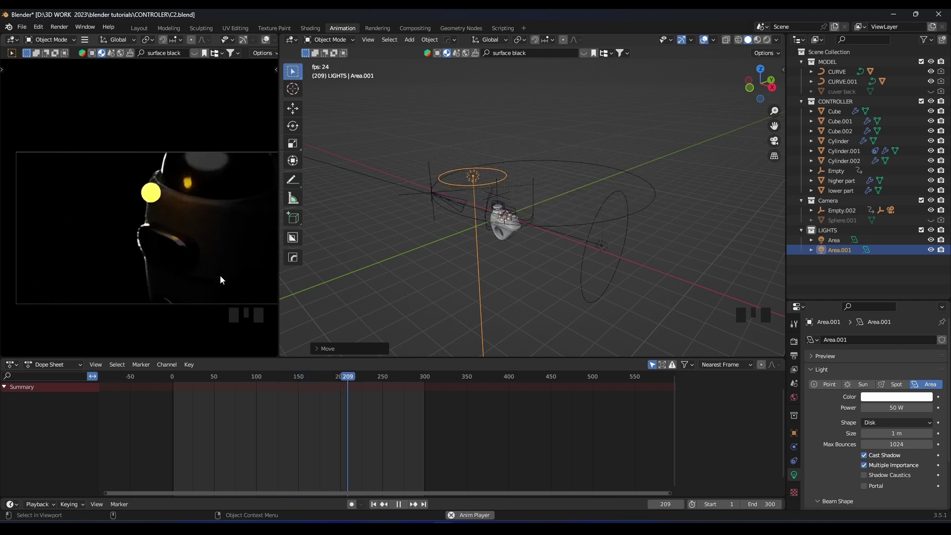
key("space")
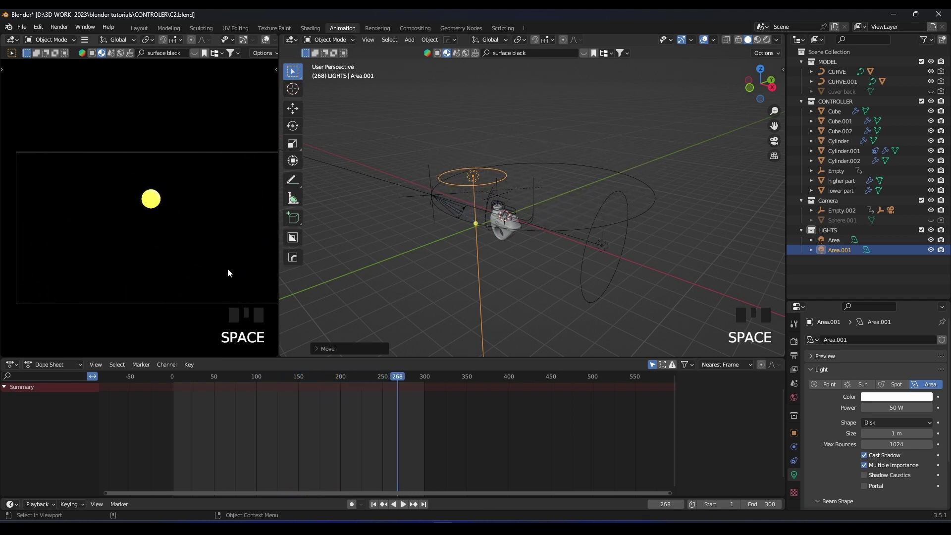
At frame 216, duplicate the overhead disk light, lower the copy along Z, and tilt it about -58° around Y toward the controller
left_click_drag(277, 376, 353, 377)
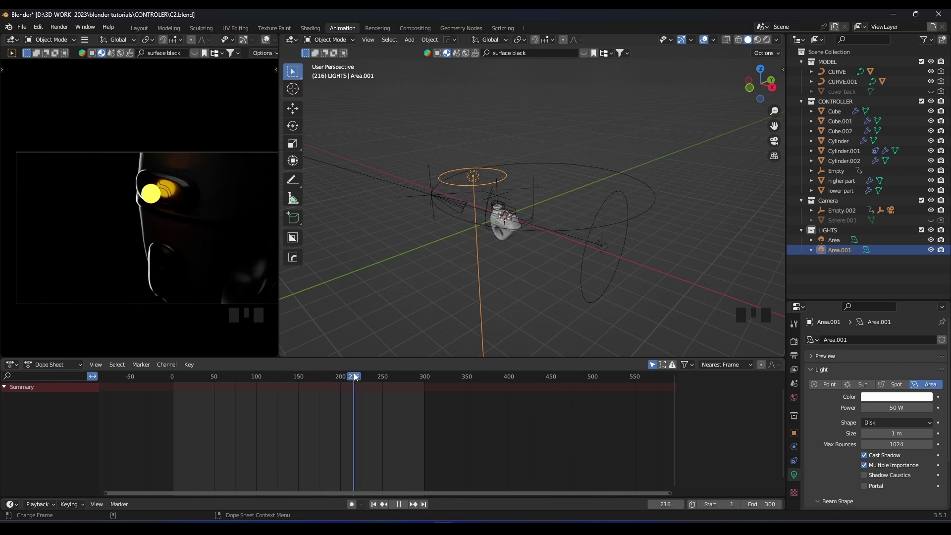
middle_click_drag(483, 265, 456, 244, "shift")
middle_click_drag(449, 170, 491, 158)
key("shift+d")
key("z")
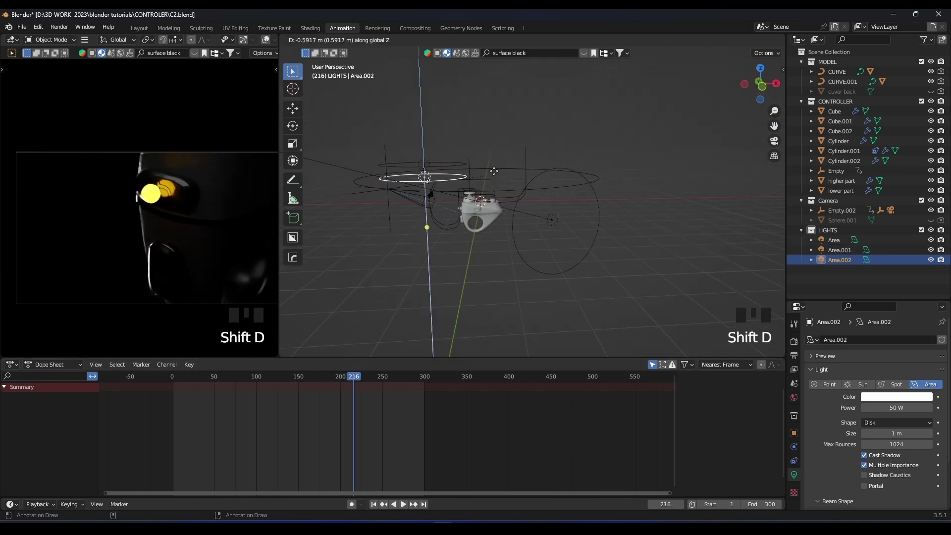
left_click(494, 195)
key("r")
key("y")
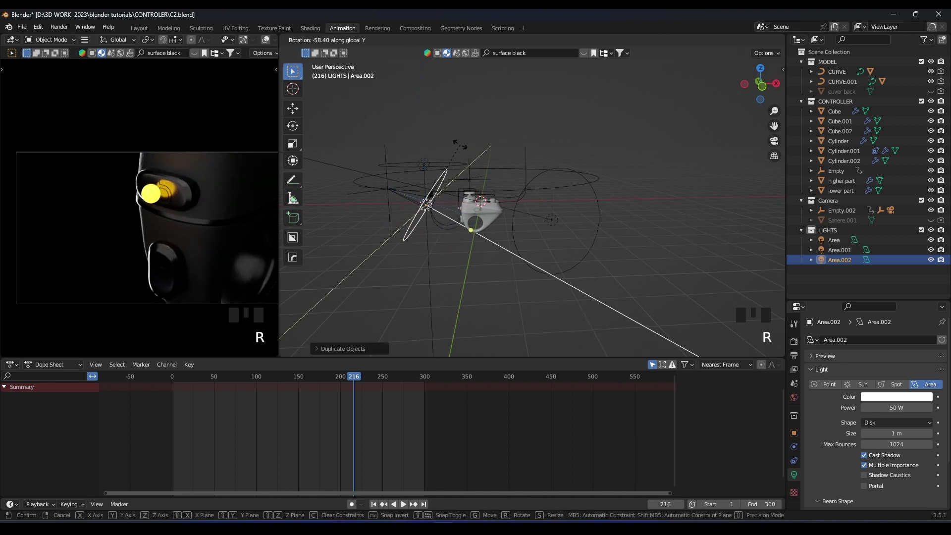
left_click(460, 146)
Move the tilted disk light farther from the controller along X and slightly down along Z
key("g")
key("y")
key("x")
left_click(441, 146)
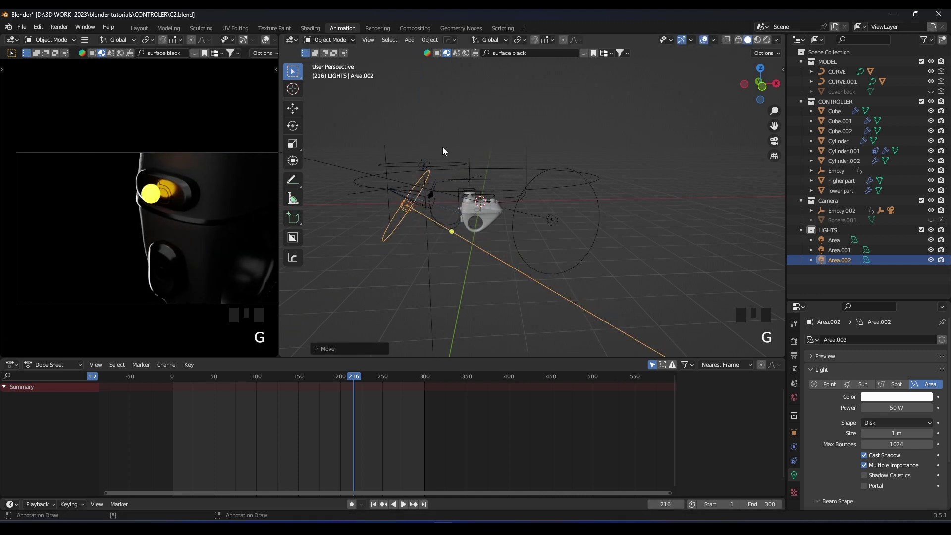
key("g")
key("z")
left_click(447, 153)
Play the animation in the camera view and examine how the three area lights illuminate the controller
scroll(188, 211, "up", 2)
key("space")
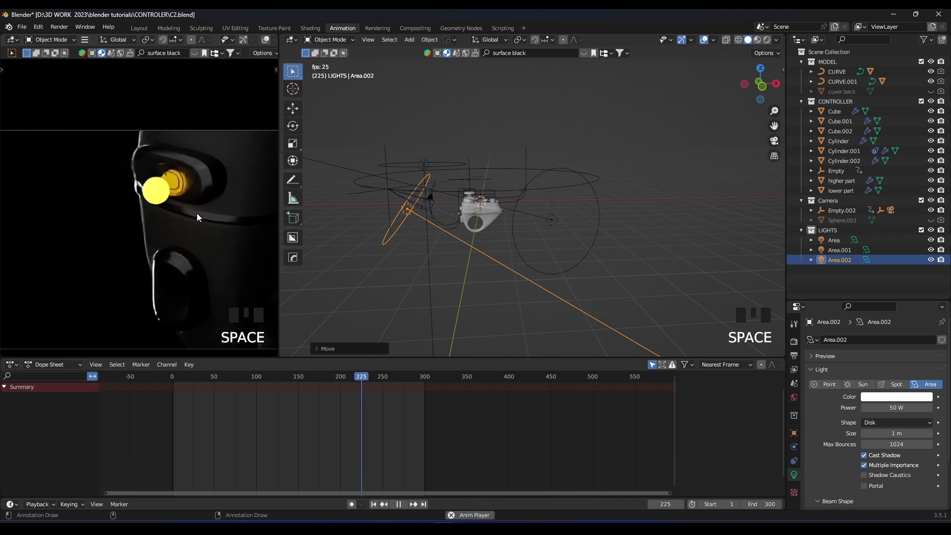
key("space")
scroll(197, 213, "down", 4)
key("space")
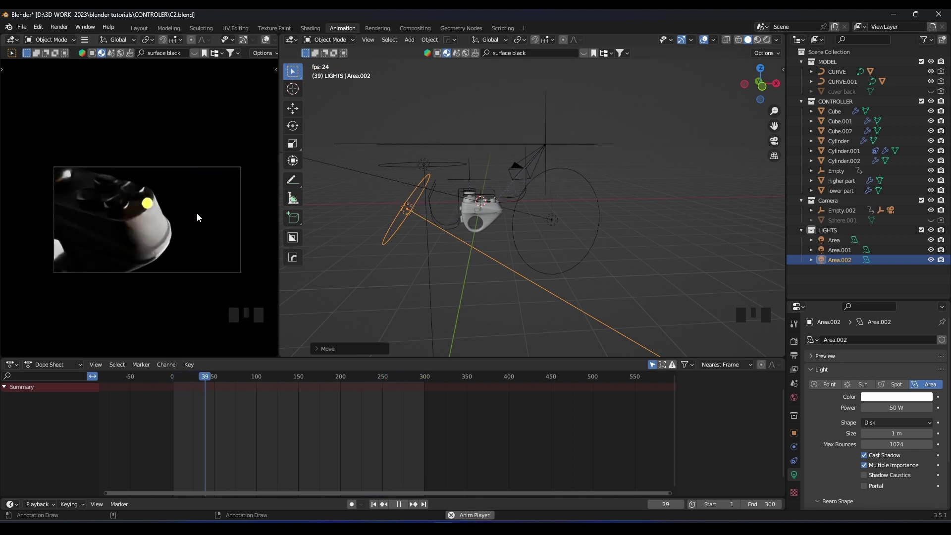
key("space")
scroll(197, 213, "up", 2)
key("space")
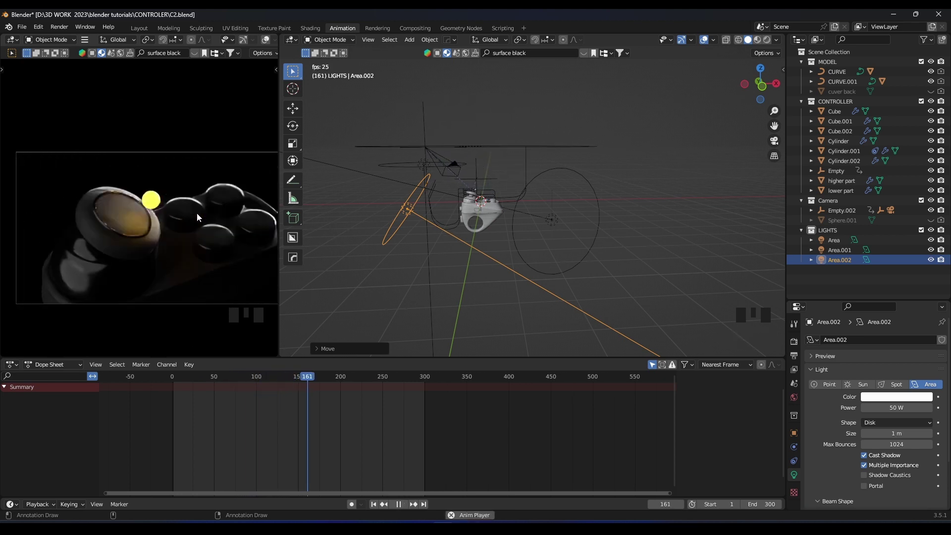
key("space")
Play the camera view in solid shading to inspect the end of the animation, and return it to rendered shading
key("z")
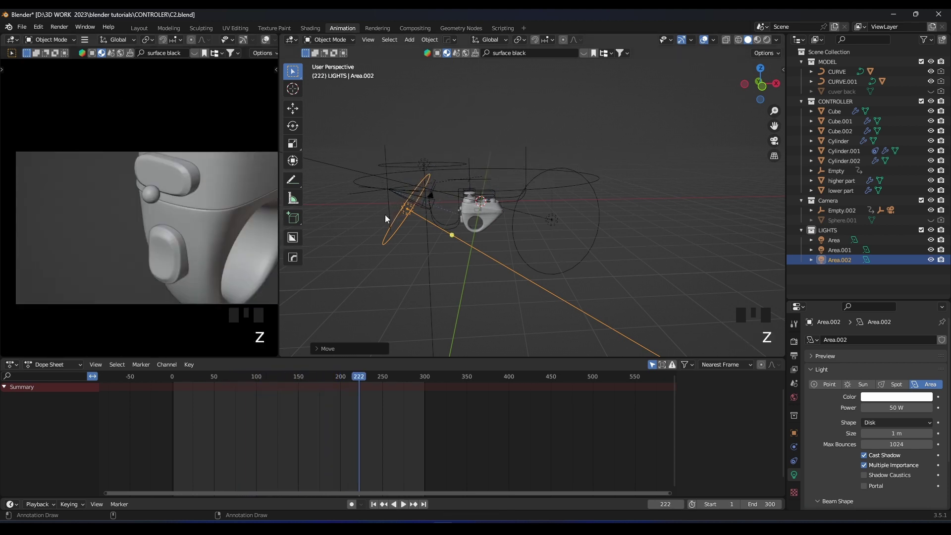
key("space")
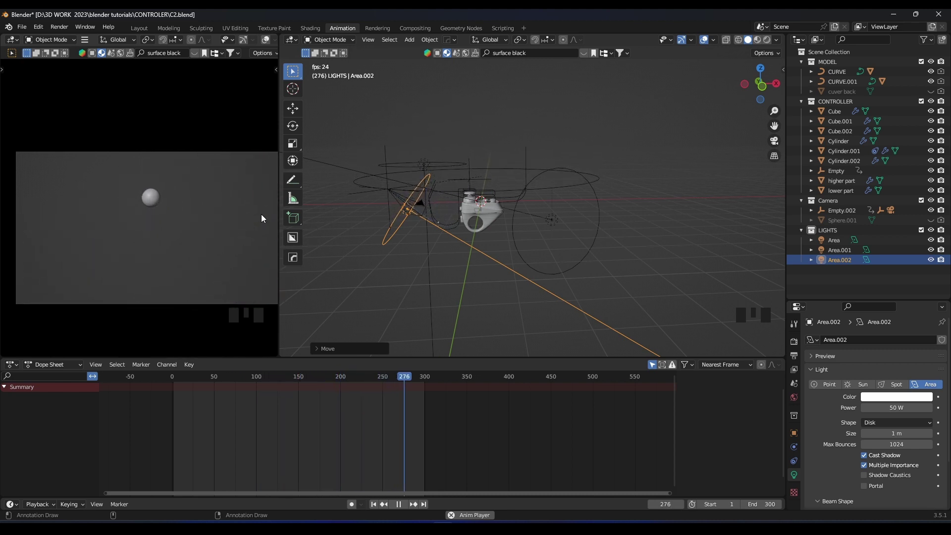
key("space")
key("z")
left_click(218, 198)
Select the glowing ball at frame 279 and open its material settings
scroll(420, 209, "up", 2)
scroll(485, 209, "down", 2, "shift")
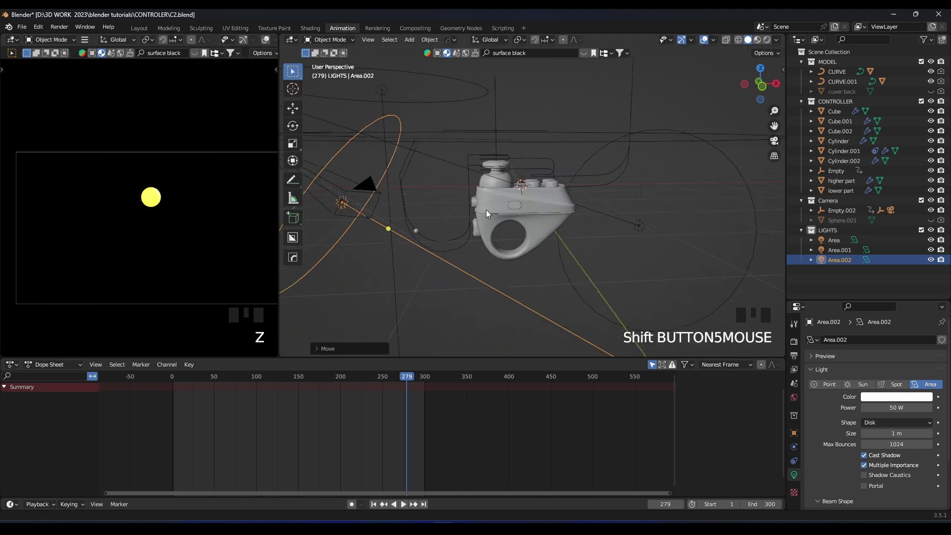
double_click(388, 226)
middle_click_drag(388, 227, 482, 225)
scroll(418, 219, "up", 4)
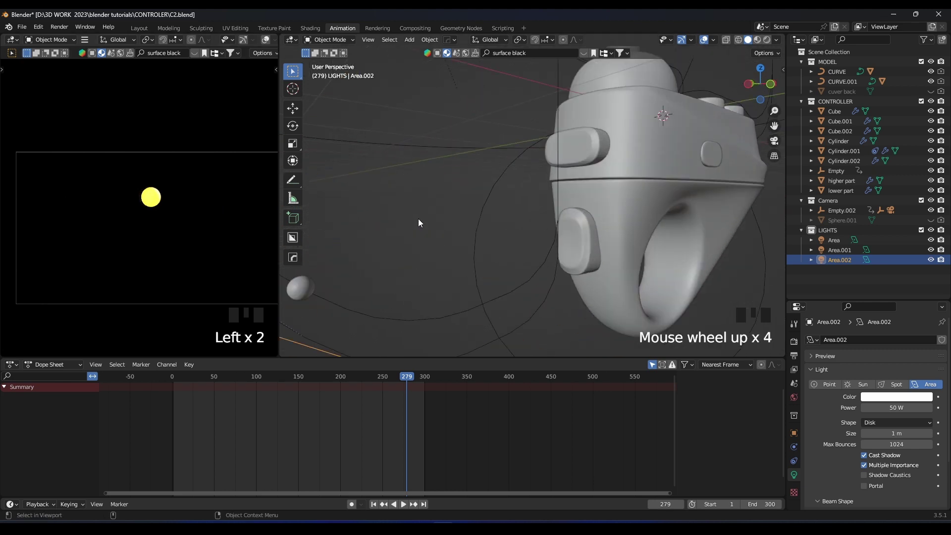
middle_click_drag(418, 219, 420, 254, "shift")
left_click(419, 257)
scroll(833, 427, "down", 3)
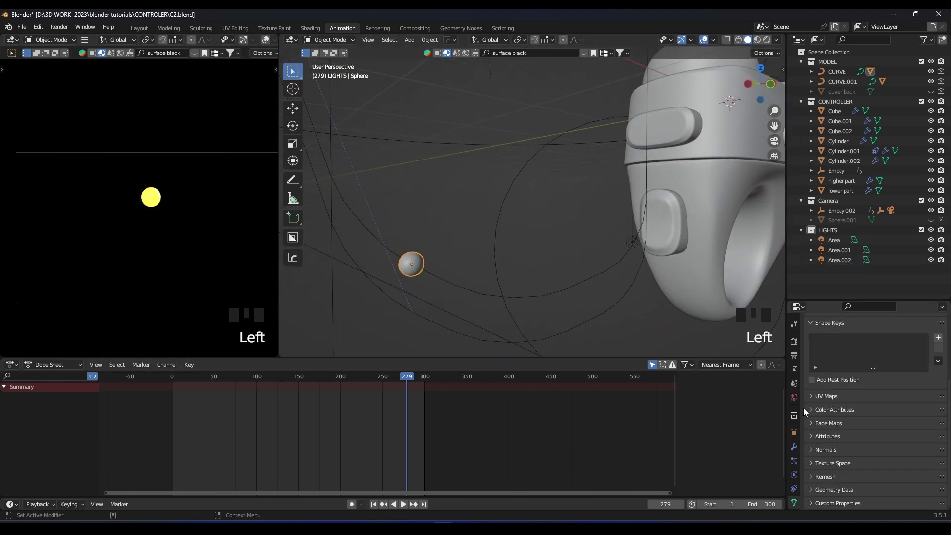
left_click(794, 481)
scroll(166, 217, "up", 2)
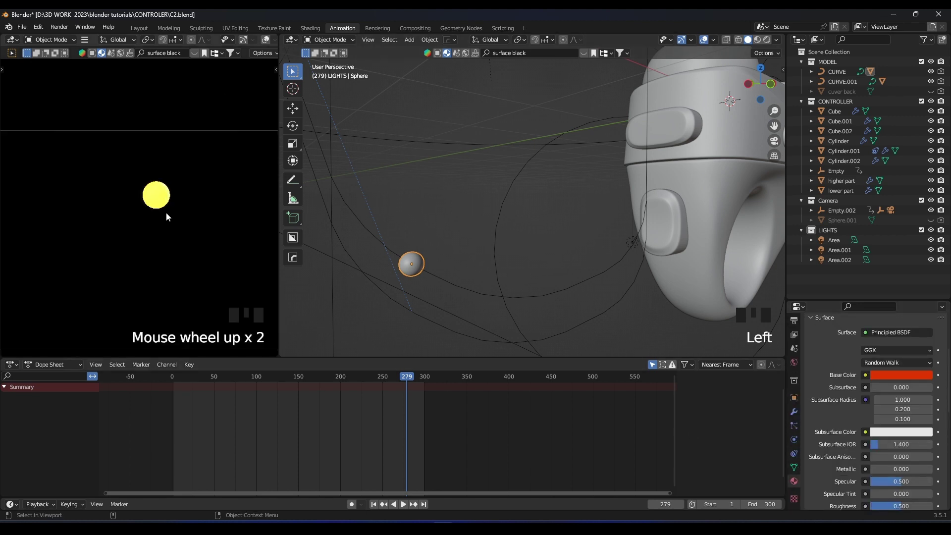
Set the ball material's Transmission to 0.614 and its Emission Strength to 0.2
scroll(866, 410, "down", 5)
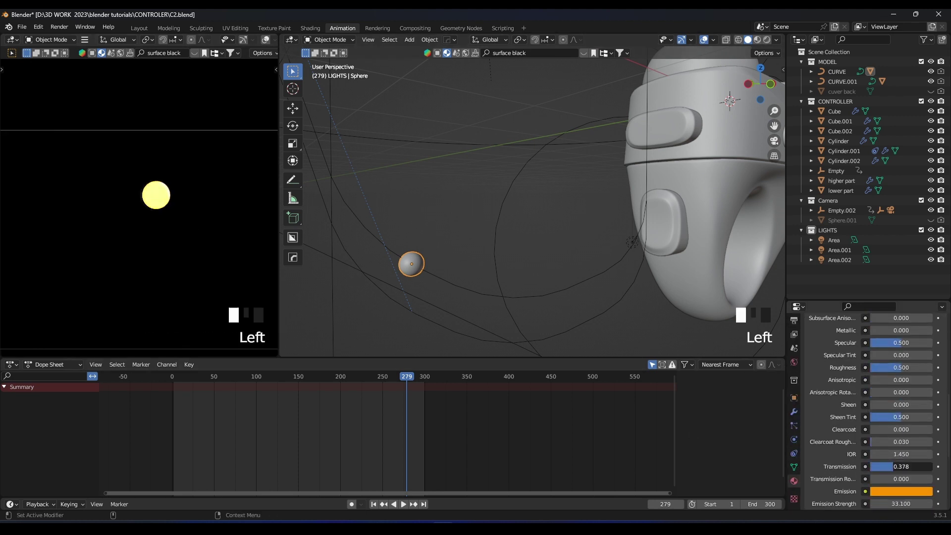
scroll(910, 490, "down", 2)
left_click_drag(907, 464, 862, 465)
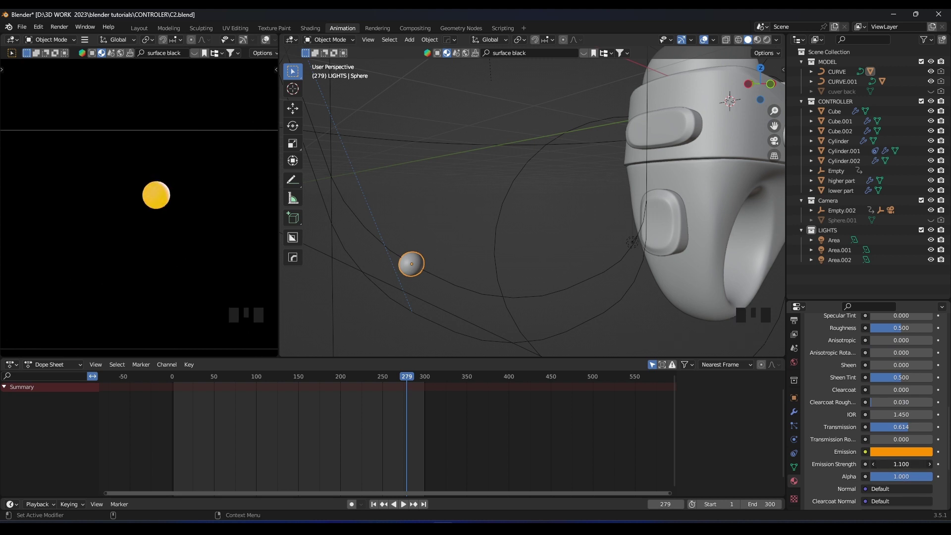
Lower the ball material's Roughness to 0.343 while checking a close-up of the ball in the camera view
middle_click_drag(180, 227, 182, 238, "shift")
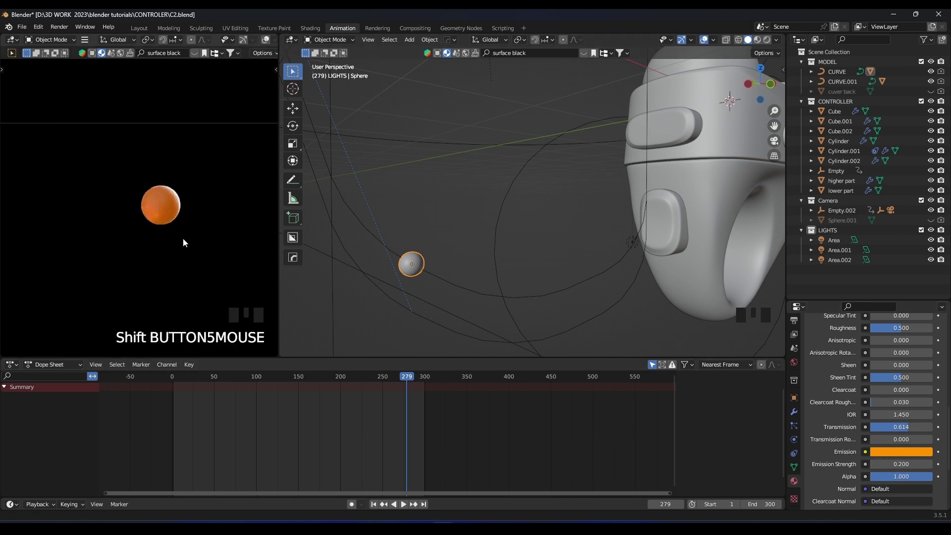
scroll(185, 243, "up", 5)
scroll(900, 420, "up", 4)
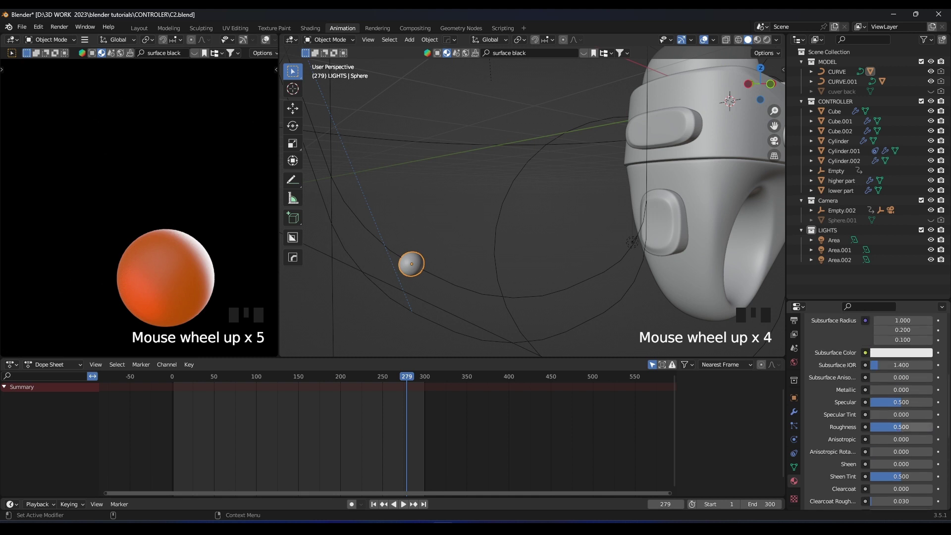
left_click_drag(901, 427, 872, 427)
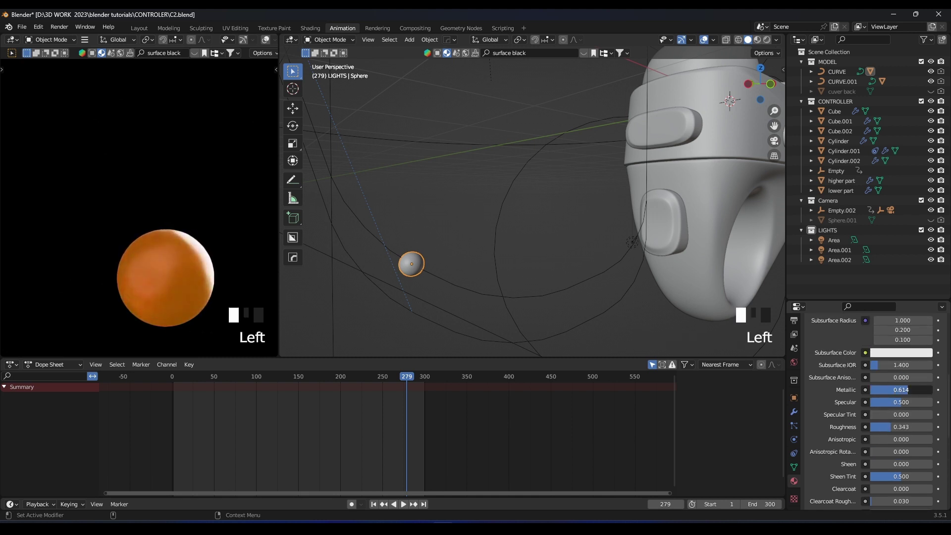
Set the sphere material's emission strength to 0.300 and raise its transmission to 1.000
scroll(901, 421, "down", 8)
left_click_drag(901, 404, 907, 405)
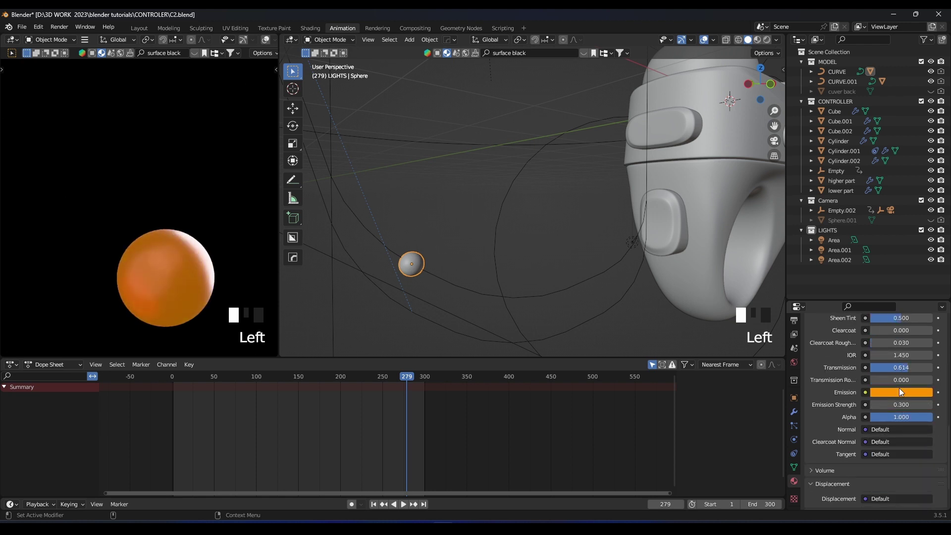
left_click_drag(916, 355, 897, 355)
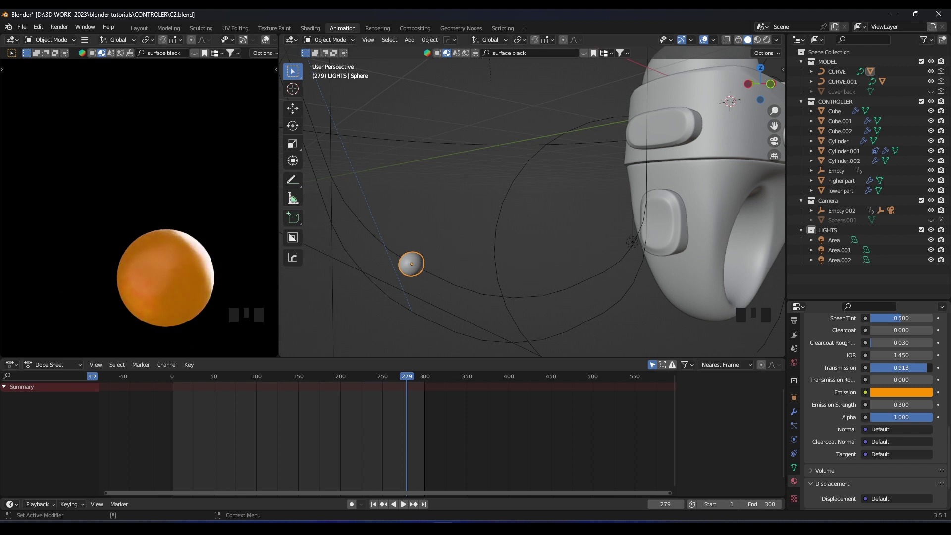
Play back the animation from the early frames and check how the glowing sphere looks around the controller
scroll(178, 306, "down", 7)
key("space")
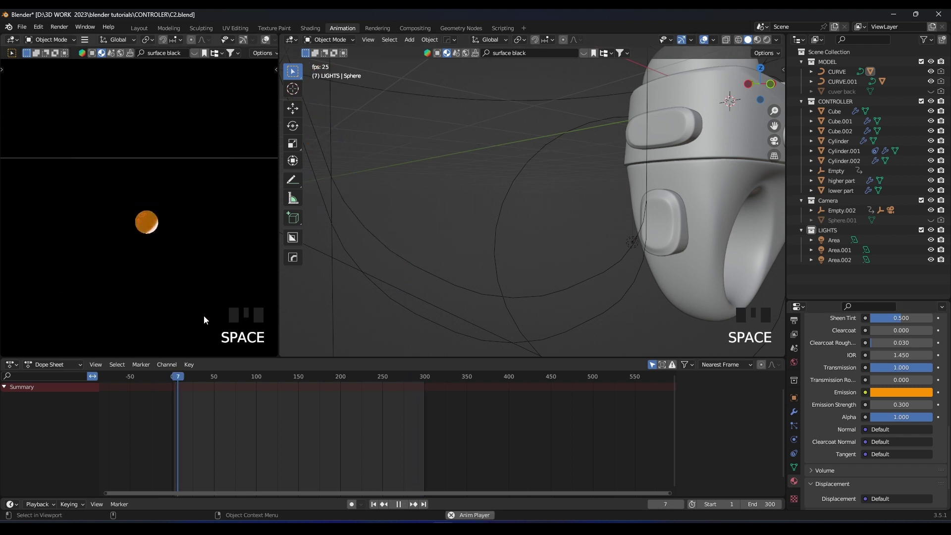
key("space")
scroll(218, 322, "down", 2)
key("space")
key("space")
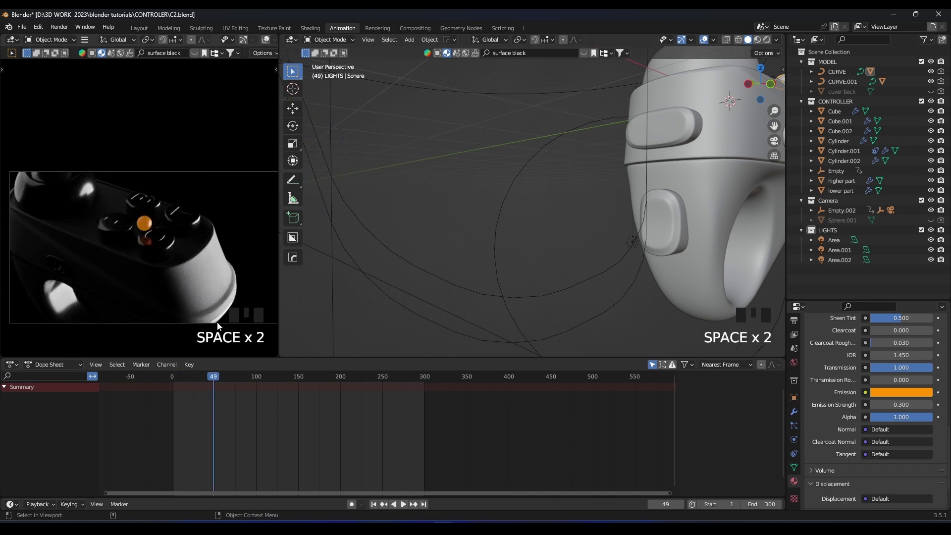
scroll(189, 305, "up", 3)
left_click(181, 375)
key("space")
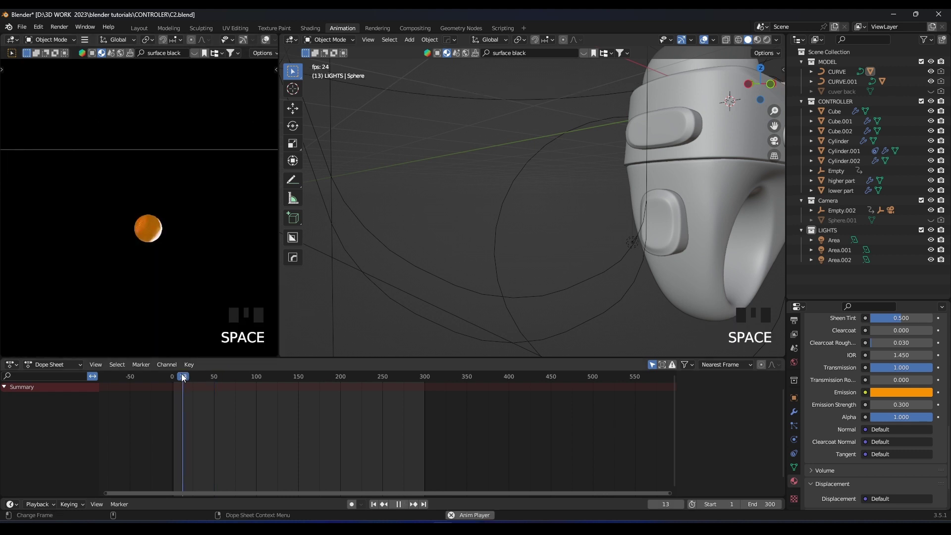
key("space")
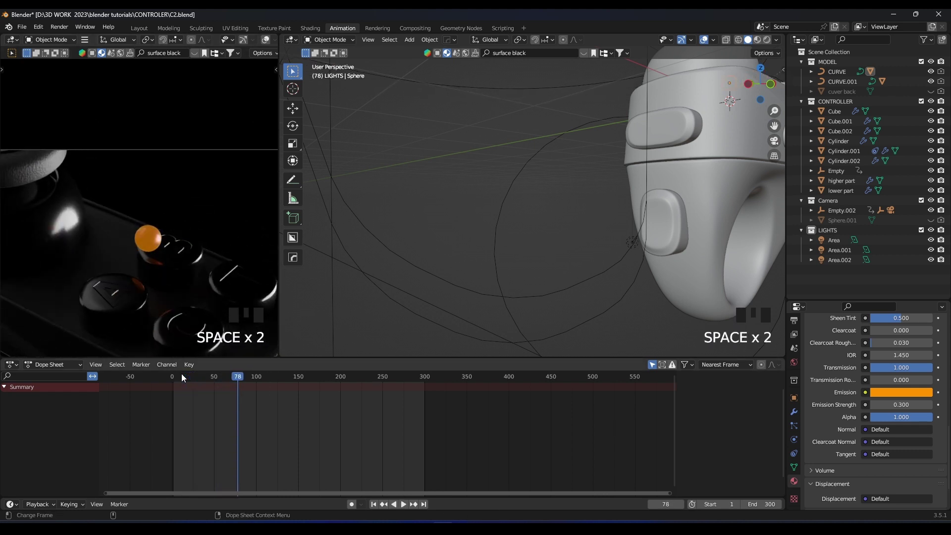
Raise the sphere material's emission strength to 3.100 and change its emission color to red
left_click_drag(901, 404, 921, 405)
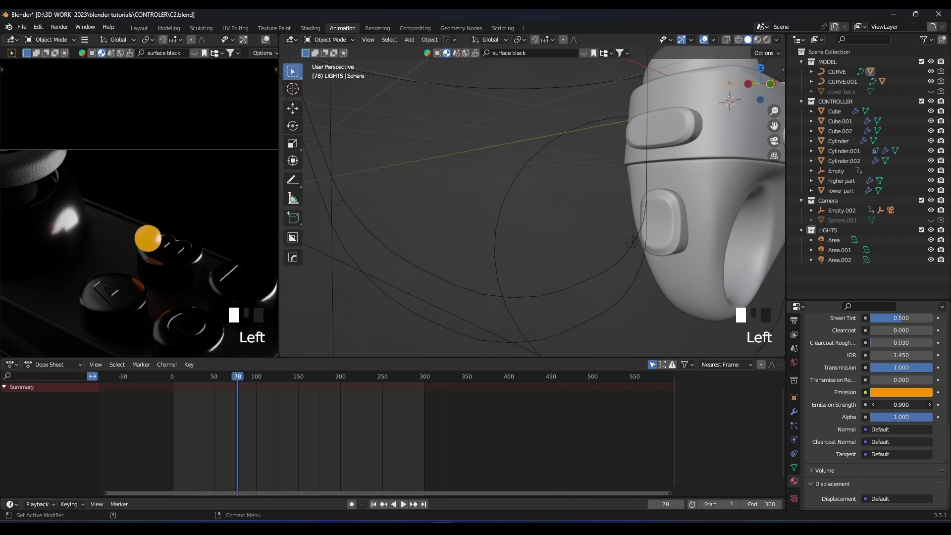
left_click(894, 392)
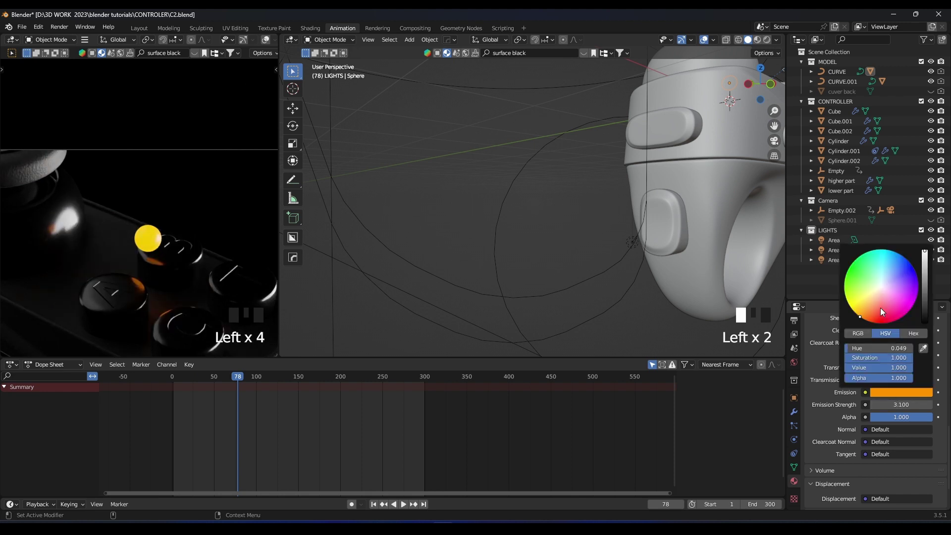
left_click_drag(881, 307, 871, 322)
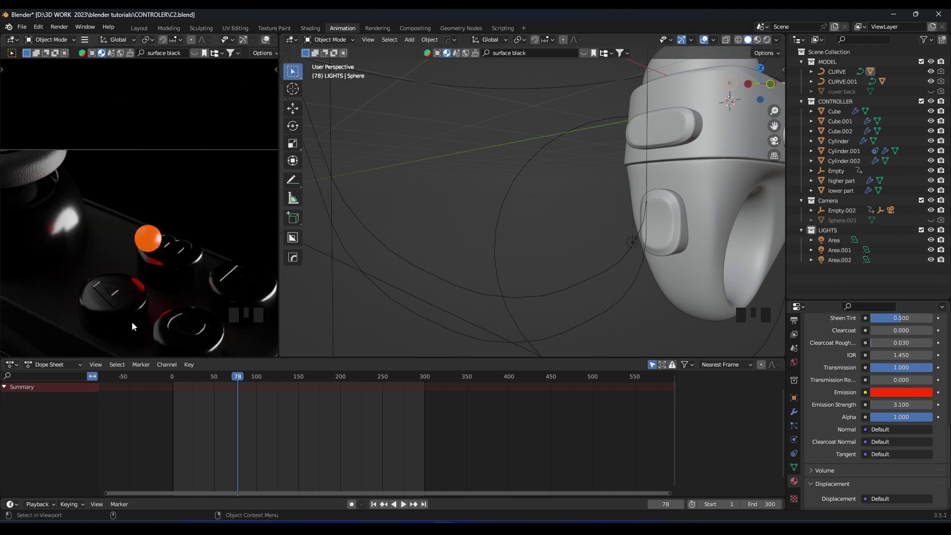
Play the animation through the camera and examine the sphere's red reflections on the controller
key("space")
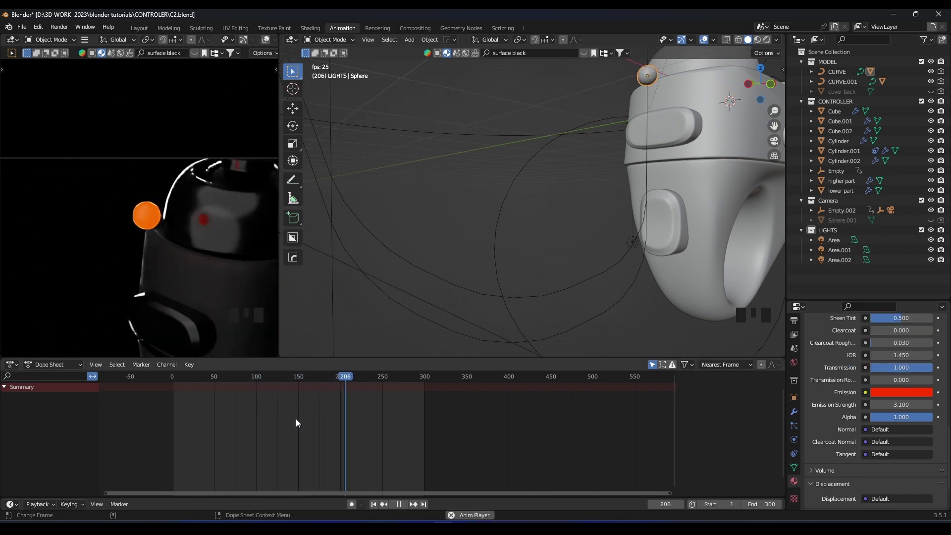
key("space")
scroll(295, 418, "down", 2)
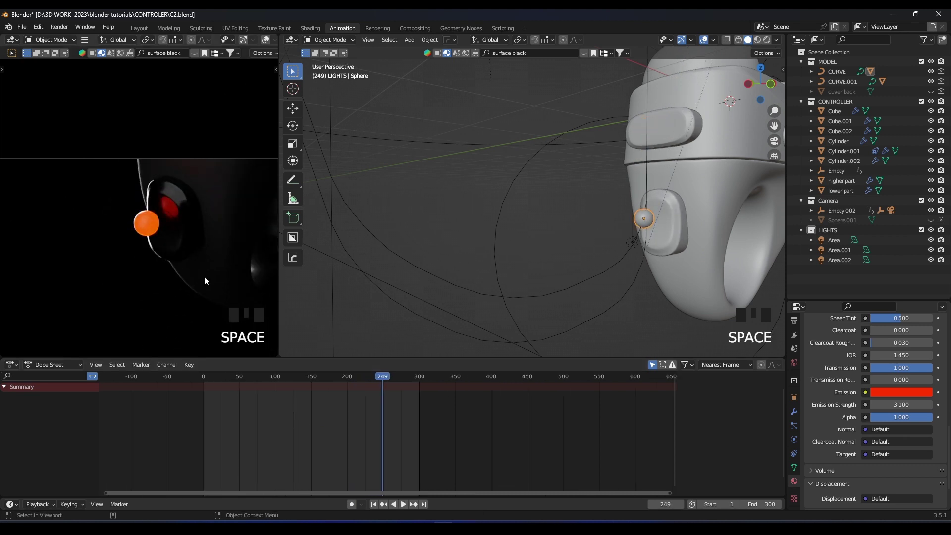
scroll(204, 275, "down", 3)
Save the file and move to frame 69 to inspect the sphere beside the controller's buttons
key("ctrl+s")
left_click(256, 378)
left_click(252, 378)
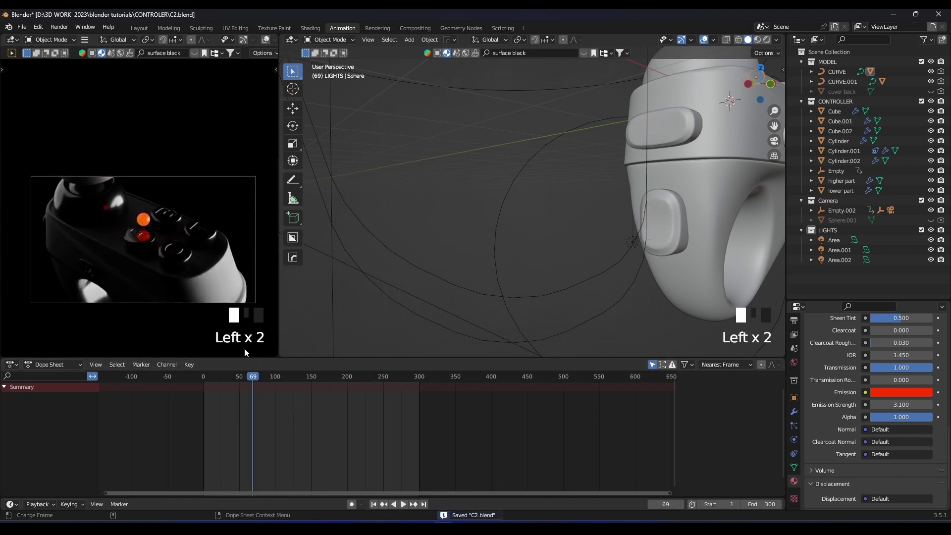
scroll(215, 267, "up", 3)
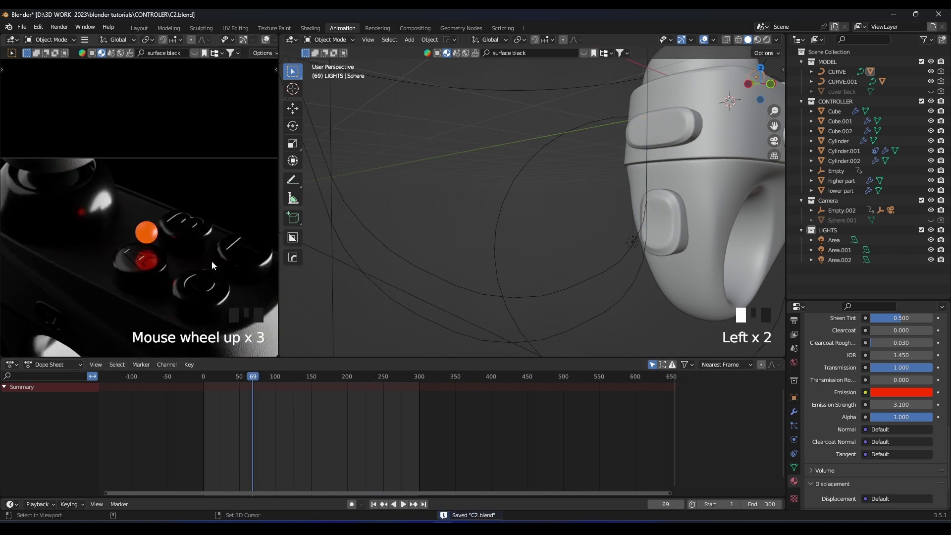
middle_click_drag(212, 260, 166, 236, "shift")
scroll(160, 231, "up", 2)
scroll(178, 233, "down", 2)
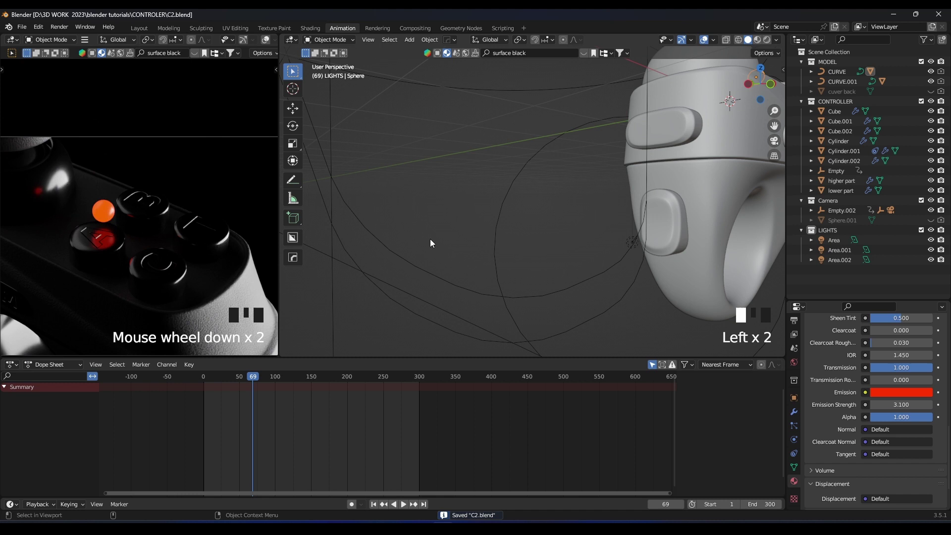
Assign an Environment Texture to the world background color and load photo_studio_01_1k.hdr from the HDR folder
scroll(430, 243, "down", 6)
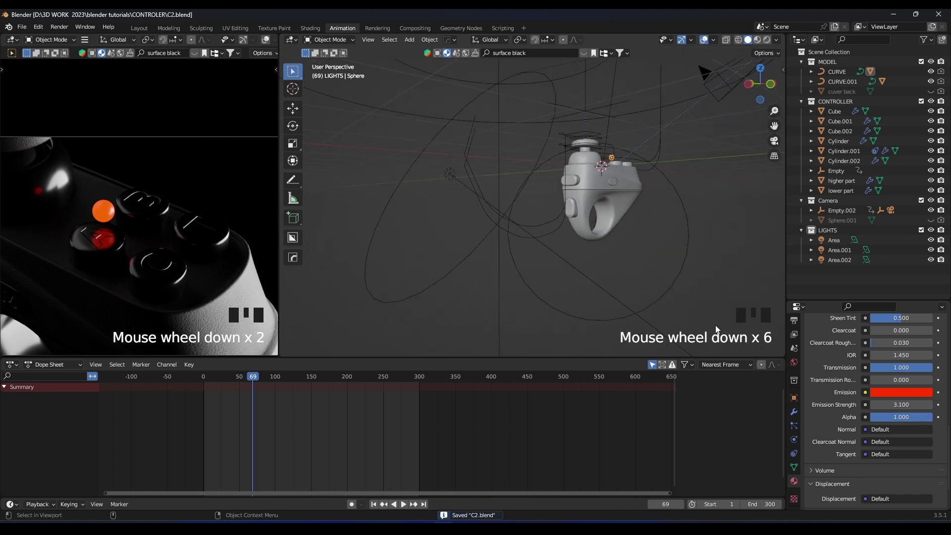
left_click(794, 363)
left_click(865, 405)
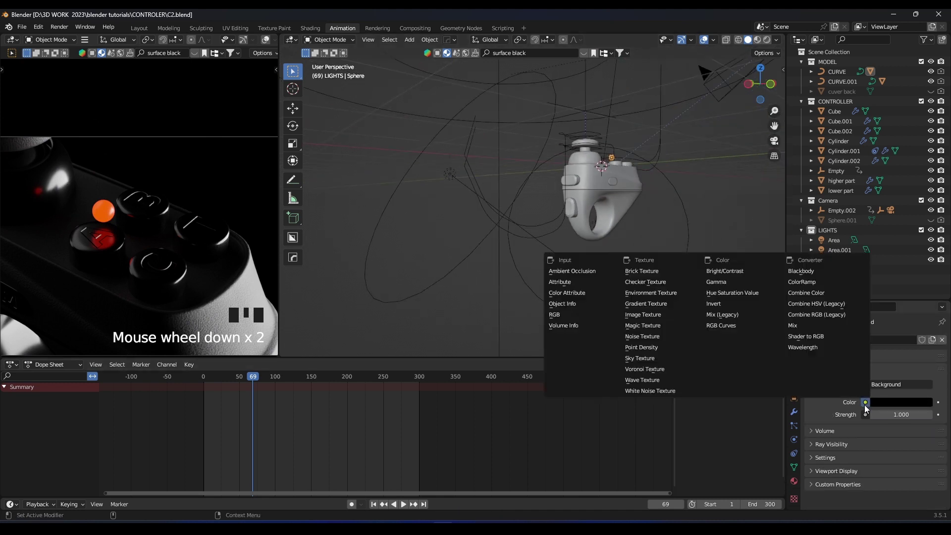
left_click(865, 406)
left_click(865, 404)
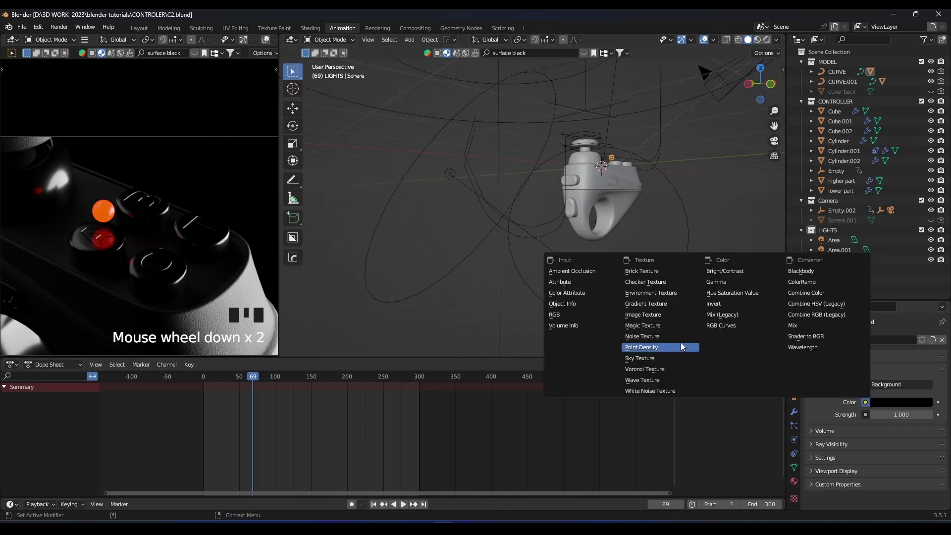
left_click(644, 294)
left_click(914, 414)
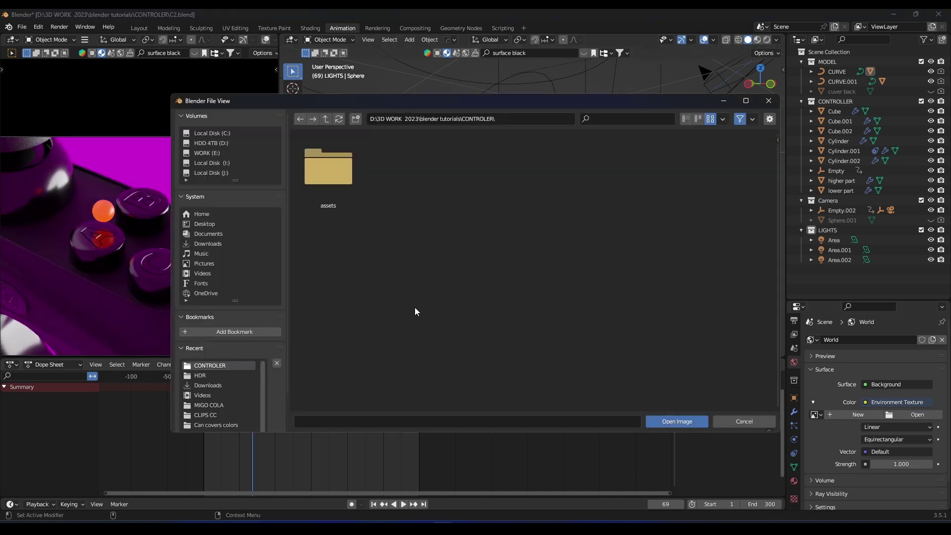
left_click(196, 376)
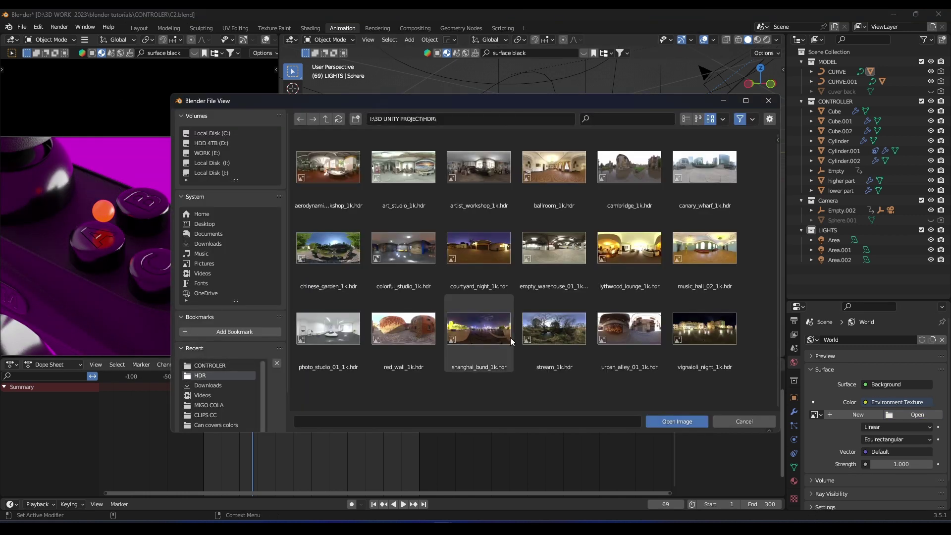
double_click(345, 328)
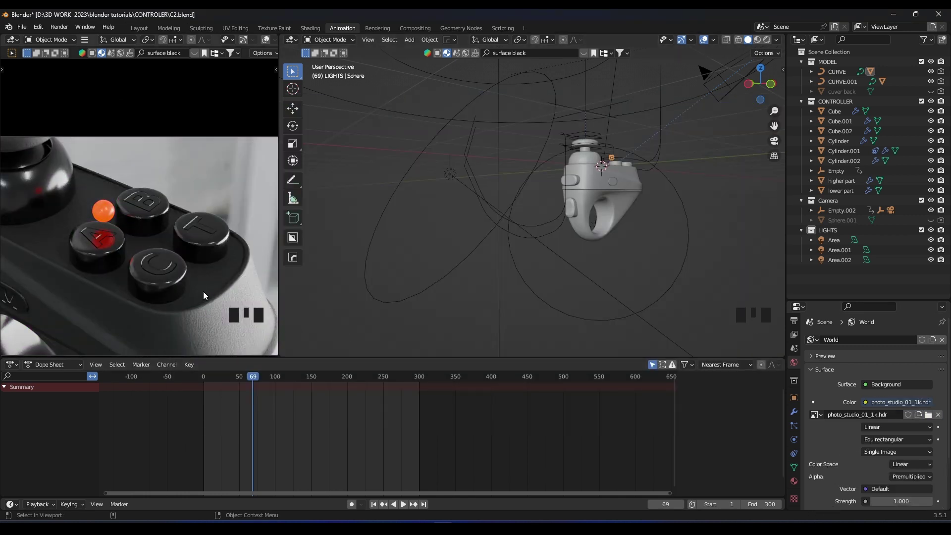
Set the world background strength to 0.500 and save the file
scroll(204, 292, "down", 1)
scroll(203, 292, "up", 1)
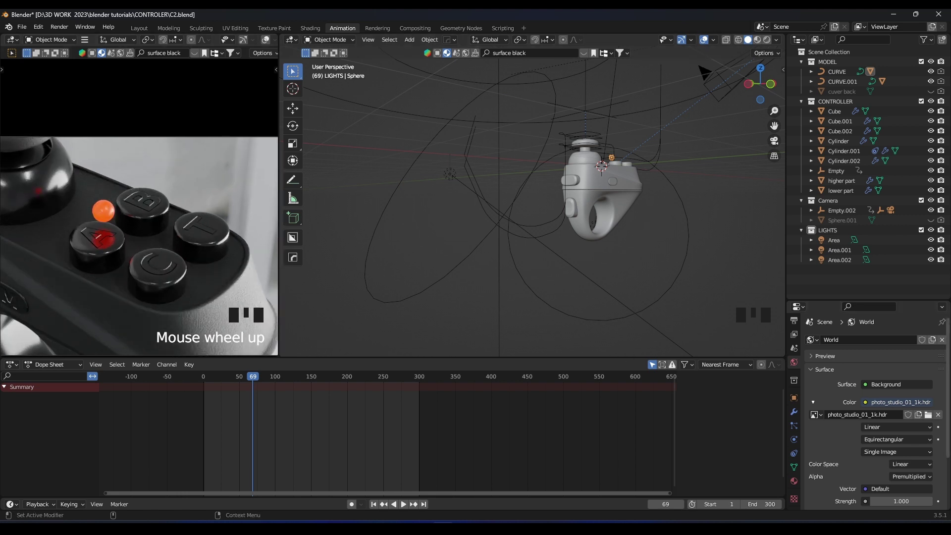
scroll(899, 451, "down", 3)
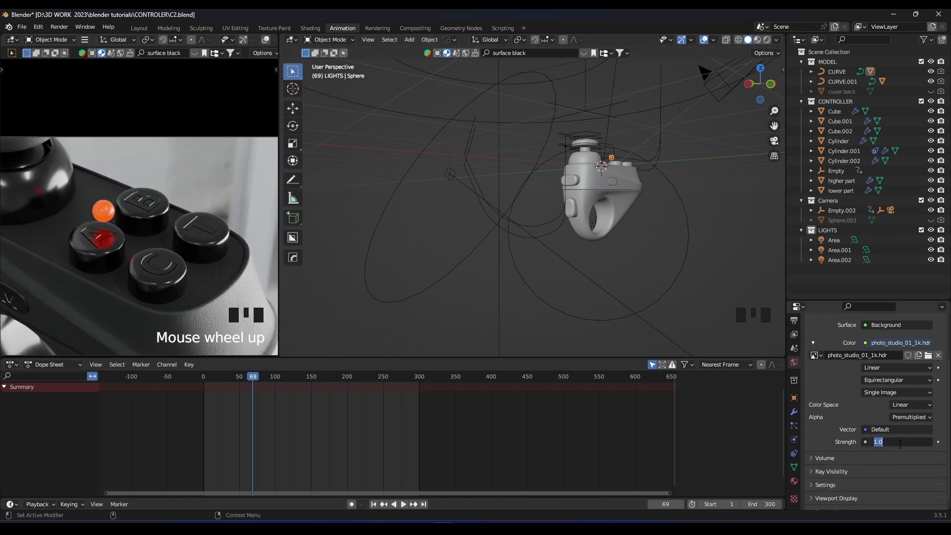
key("Return")
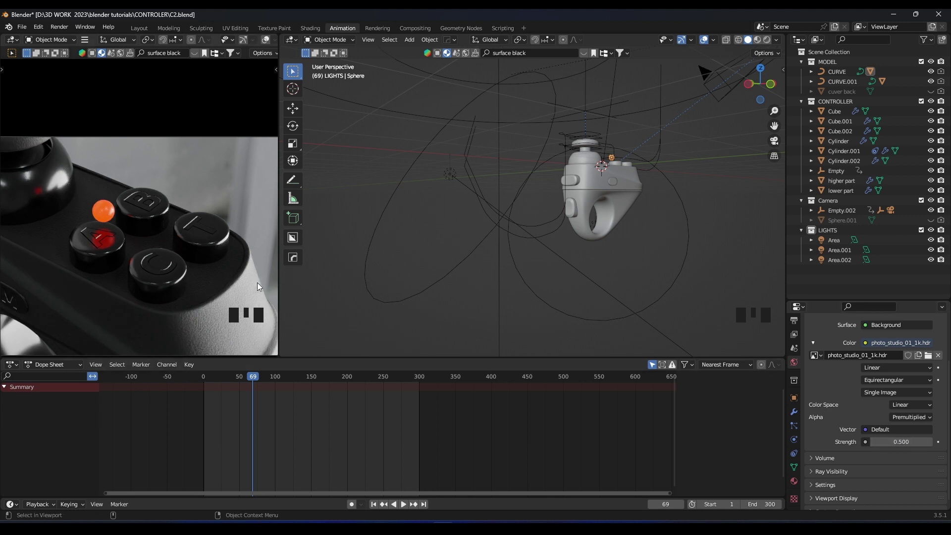
scroll(228, 268, "down", 3)
middle_click_drag(228, 269, 239, 276, "shift")
scroll(239, 275, "up", 2)
key("ctrl+s")
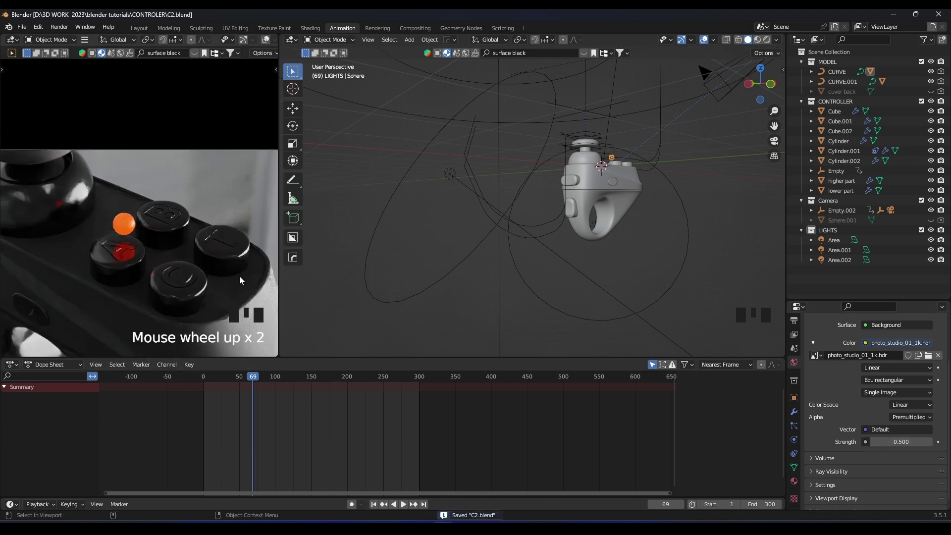
Set the world background strength to 1.000 and check the lighting in the camera view
key("Return")
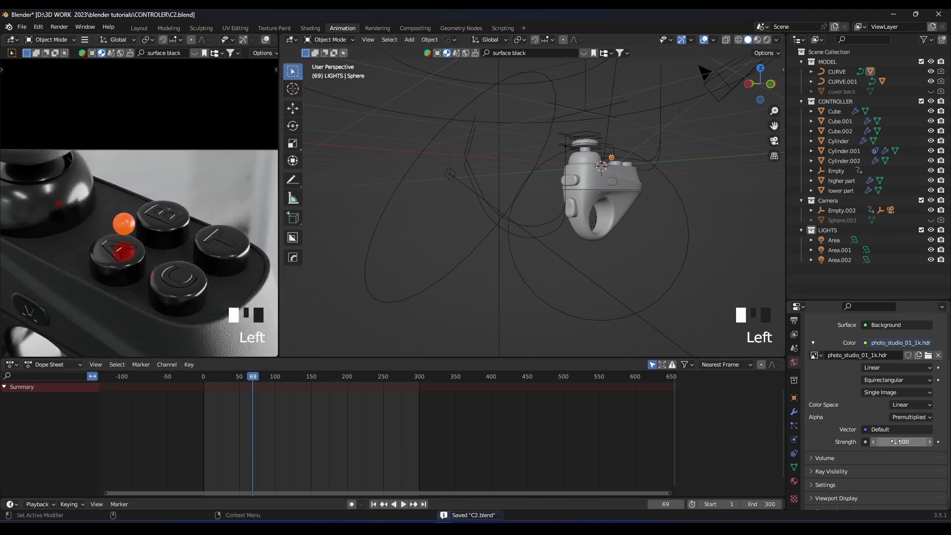
scroll(172, 296, "down", 2)
scroll(172, 295, "up", 1)
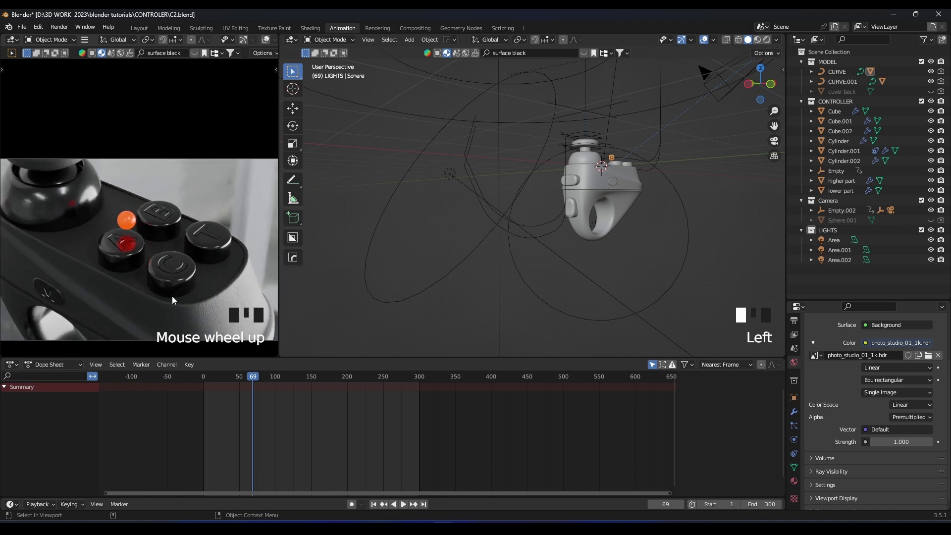
Enlarge the outliner area and create a new scene collection named "background"
scroll(544, 208, "down", 8)
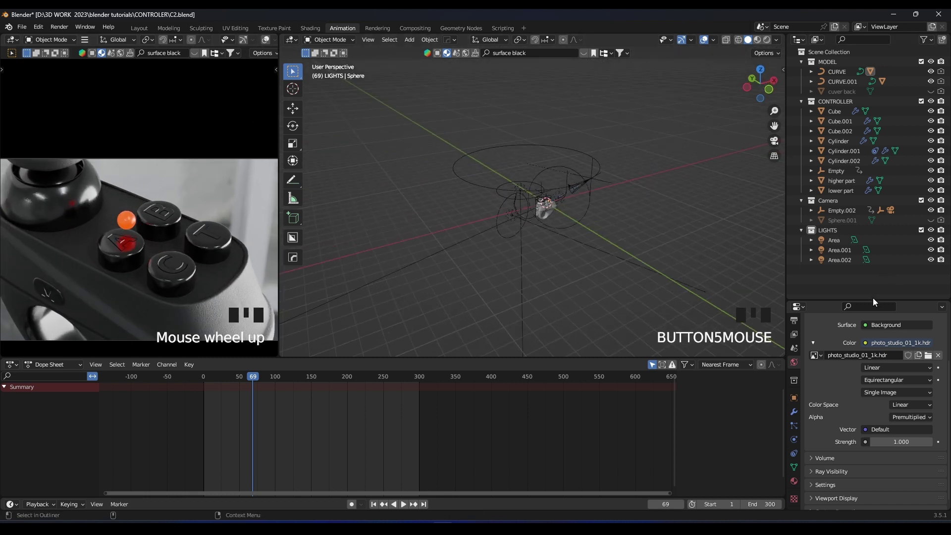
left_click_drag(875, 300, 864, 379)
left_click(848, 323)
right_click(849, 303)
left_click(849, 303)
double_click(845, 272)
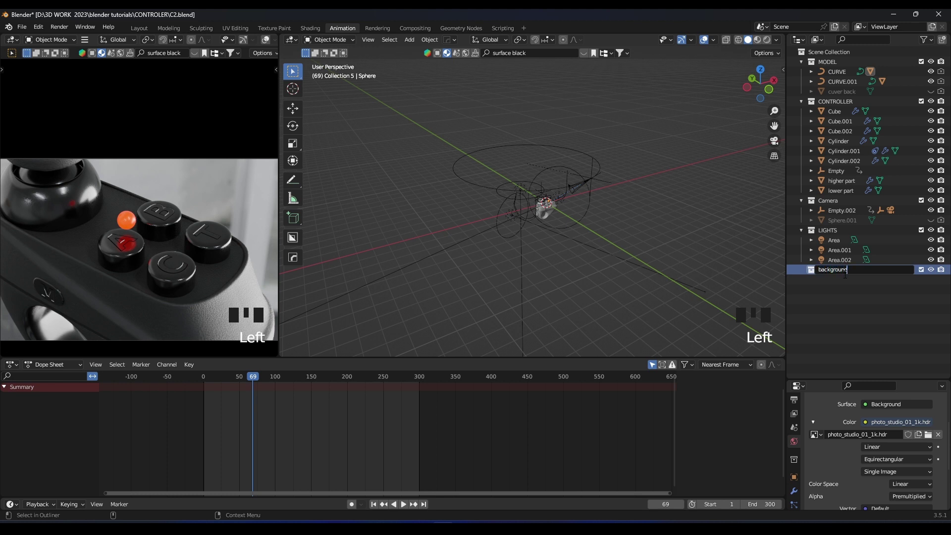
scroll(515, 124, "down", 3)
key("shift+a")
mouse_move(513, 75)
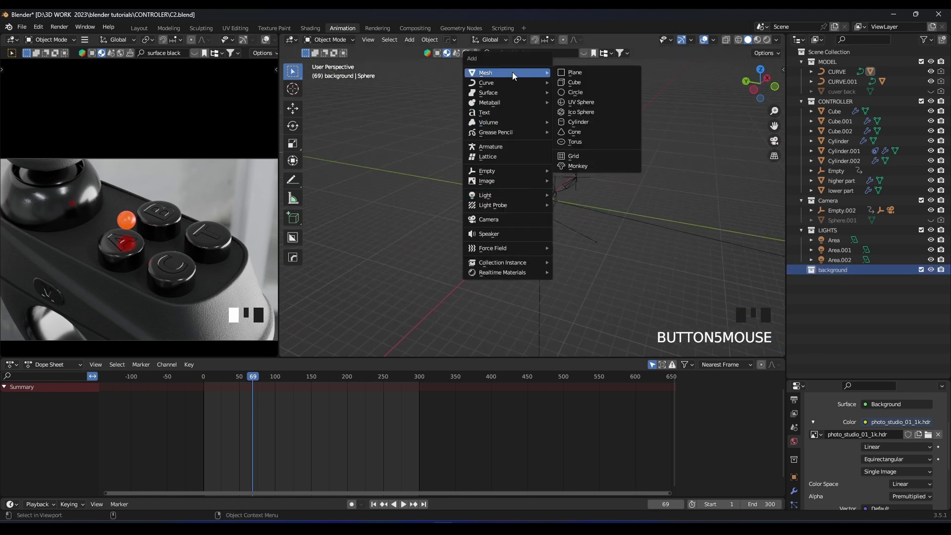
left_click(576, 123)
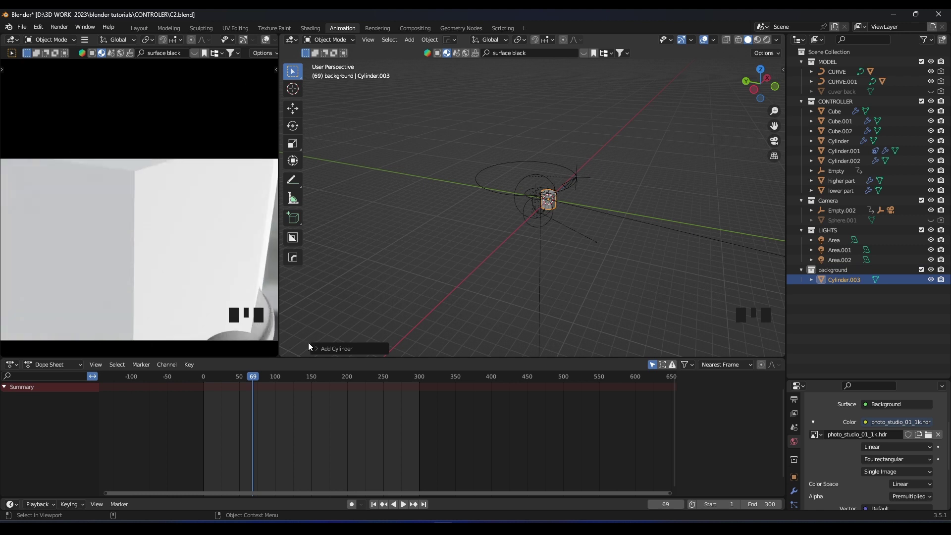
left_click(314, 340)
key("ctrl+z")
key("ctrl+z")
key("shift+a")
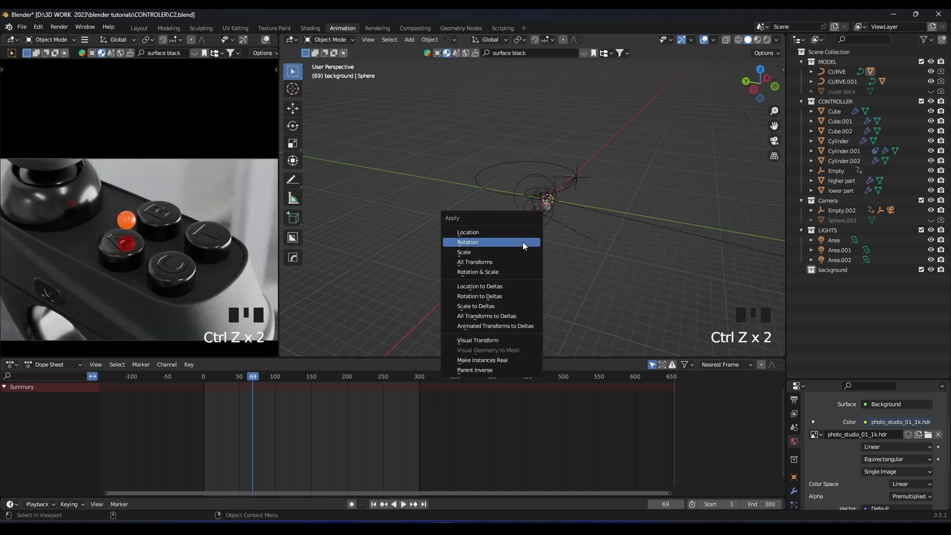
key("Escape")
Add a cylinder mesh with 100 vertices to the background collection
key("shift+a")
mouse_move(475, 215)
left_click(540, 265)
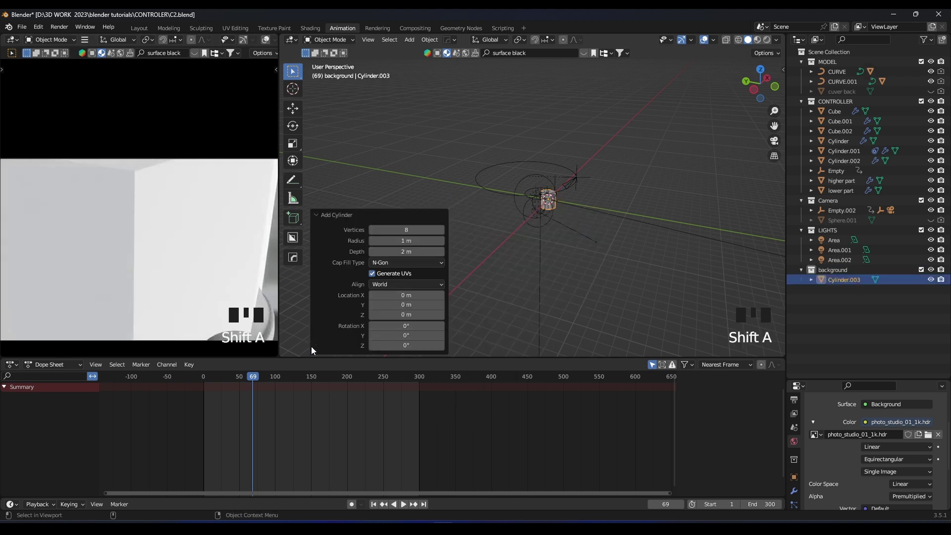
left_click(405, 229)
type("100")
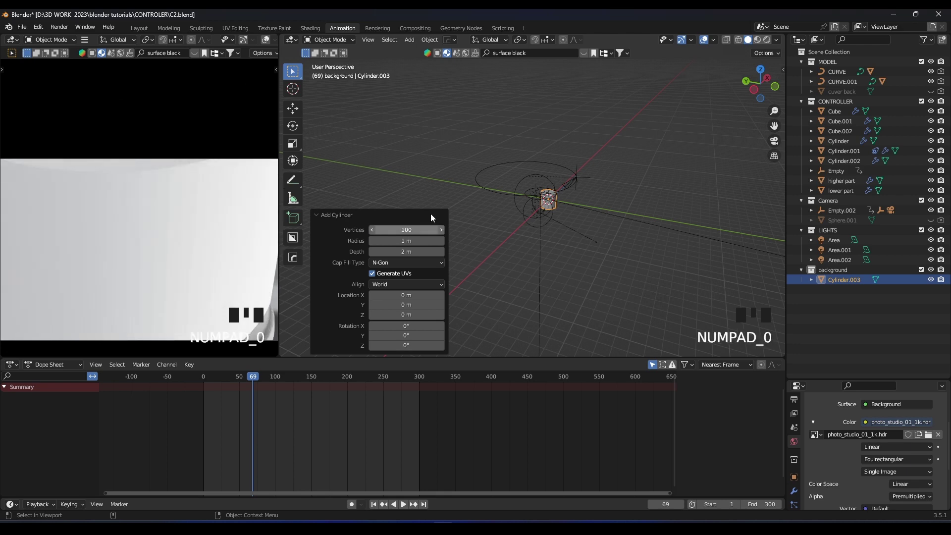
key("Return")
Scale the cylinder up in several passes until it surrounds the controller and its guide curves
key("s")
key("s")
key("s")
key("s")
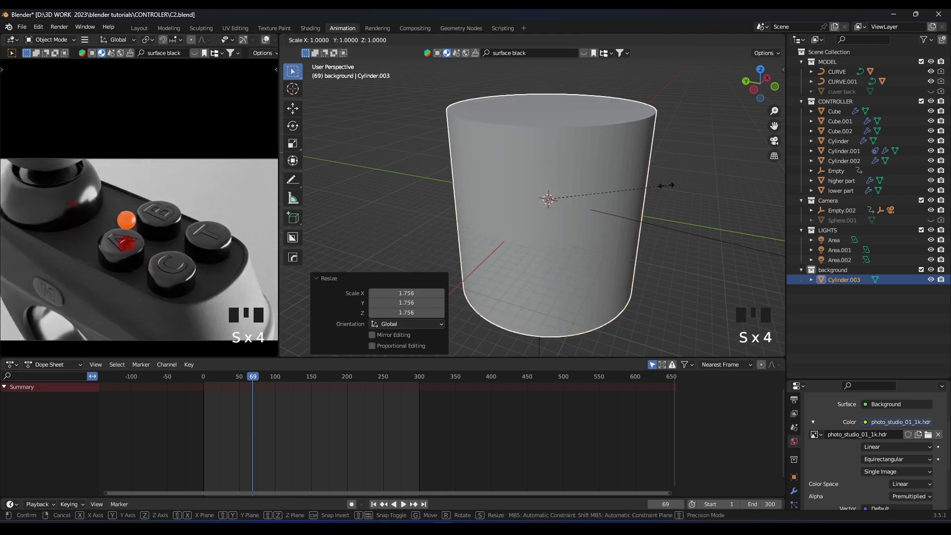
left_click(688, 183)
Delete the cylinder's top cap face in Edit Mode
key("Tab")
left_click(533, 126)
key("x")
left_click(517, 153)
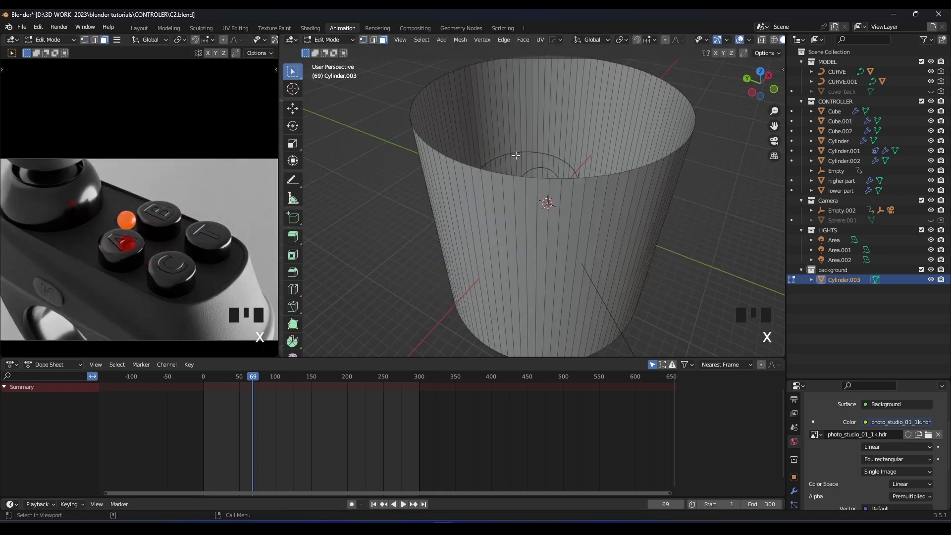
Delete the cylinder's bottom face and return to Object Mode
middle_click_drag(516, 155, 568, 192)
left_click(615, 227)
key("x")
left_click(591, 224)
key("Tab")
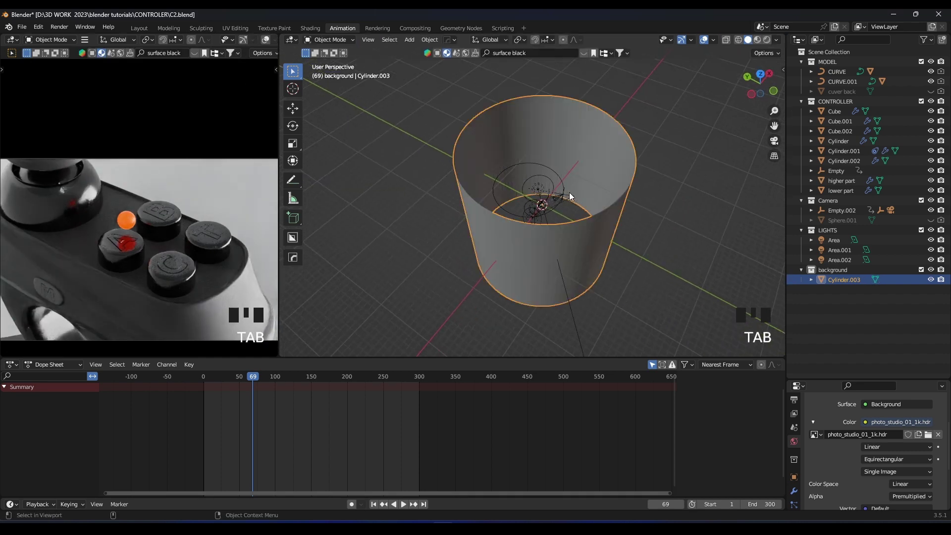
Apply smooth shading to the background cylinder
right_click(572, 192)
left_click(558, 147)
scroll(150, 218, "up", 1)
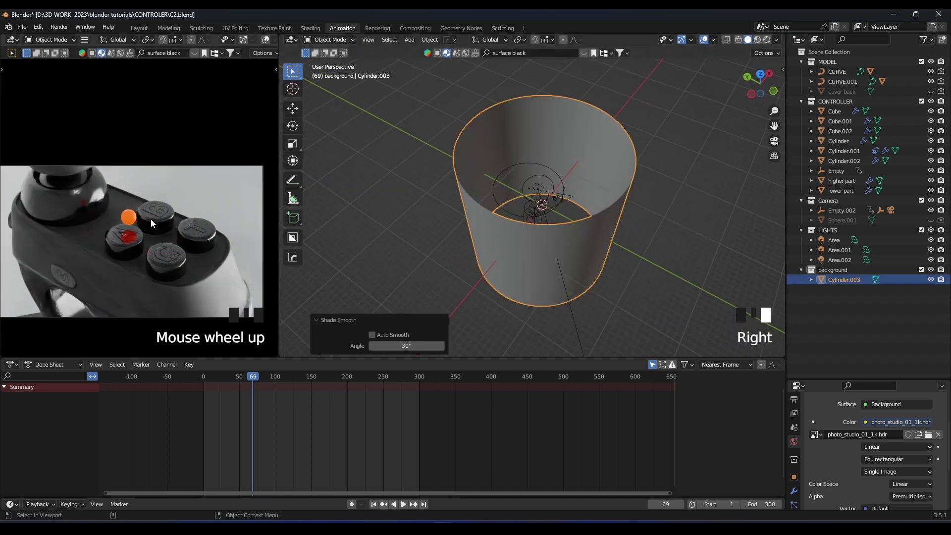
scroll(140, 242, "down", 1)
scroll(141, 240, "up", 1)
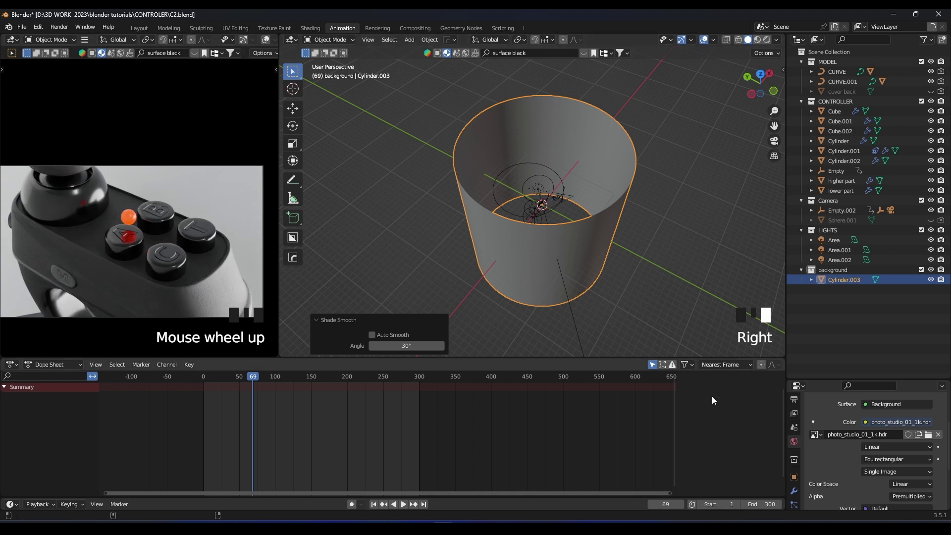
scroll(804, 398, "down", 3)
Enlarge the properties area and give the cylinder a new material with a black base color, value 0
left_click_drag(816, 379, 817, 266)
left_click(794, 481)
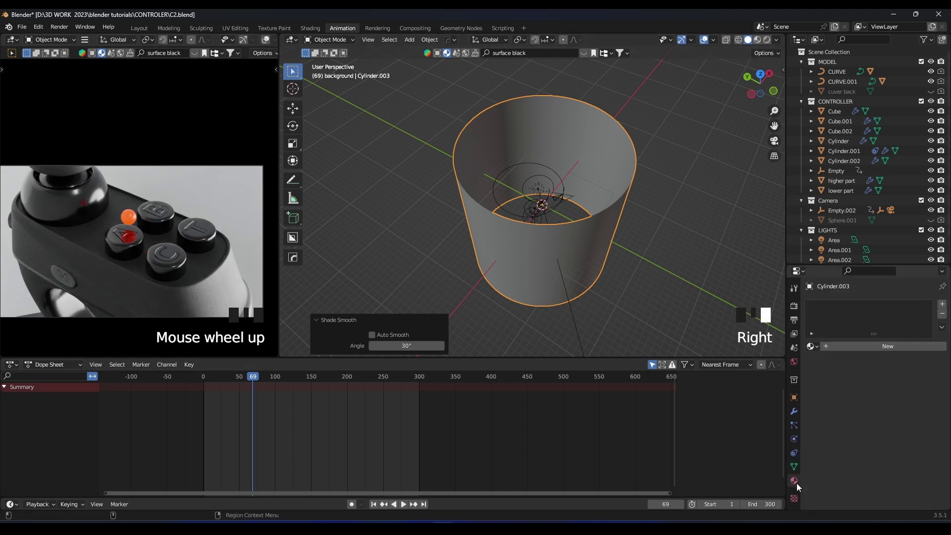
left_click(840, 346)
left_click(901, 433)
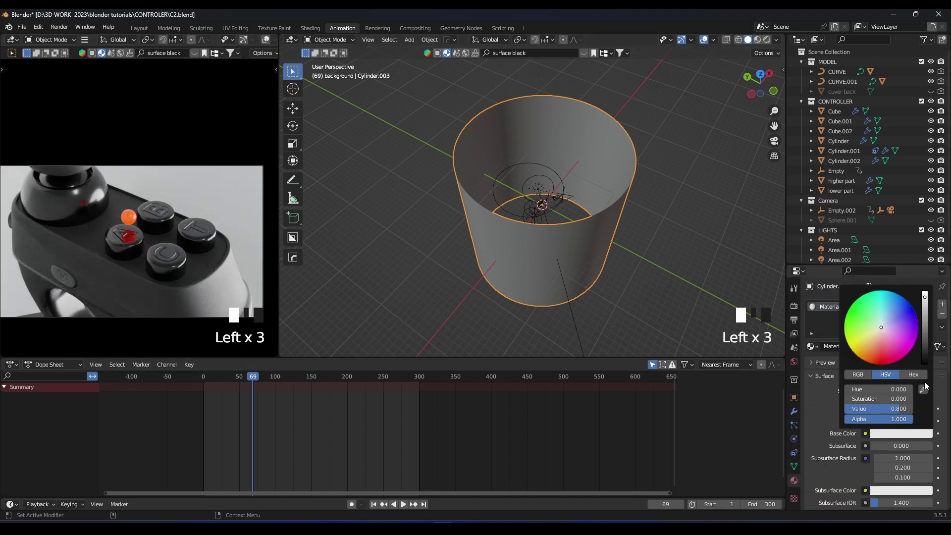
left_click(924, 363)
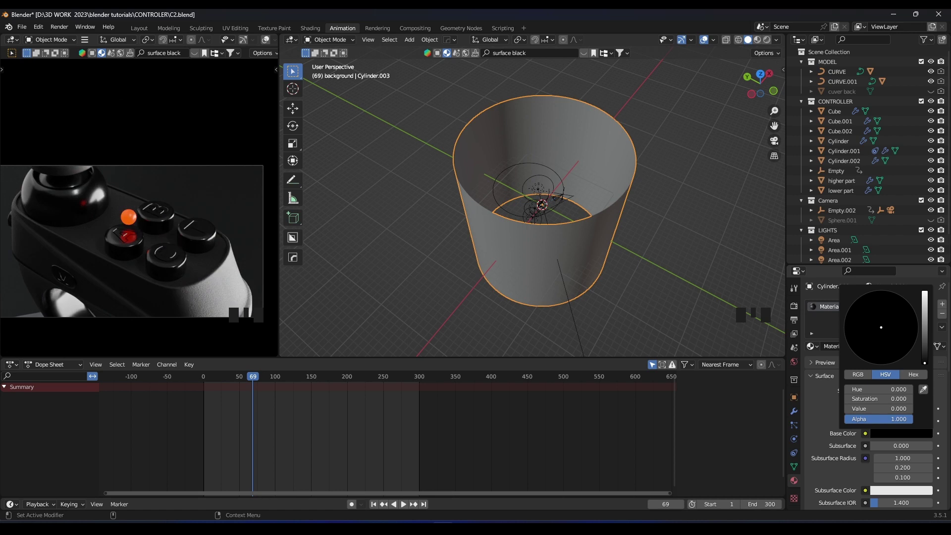
Fill the cylinder's open bottom edge loop with a face in Edit Mode
left_click(573, 254)
left_click(569, 273)
key("Tab")
key("2")
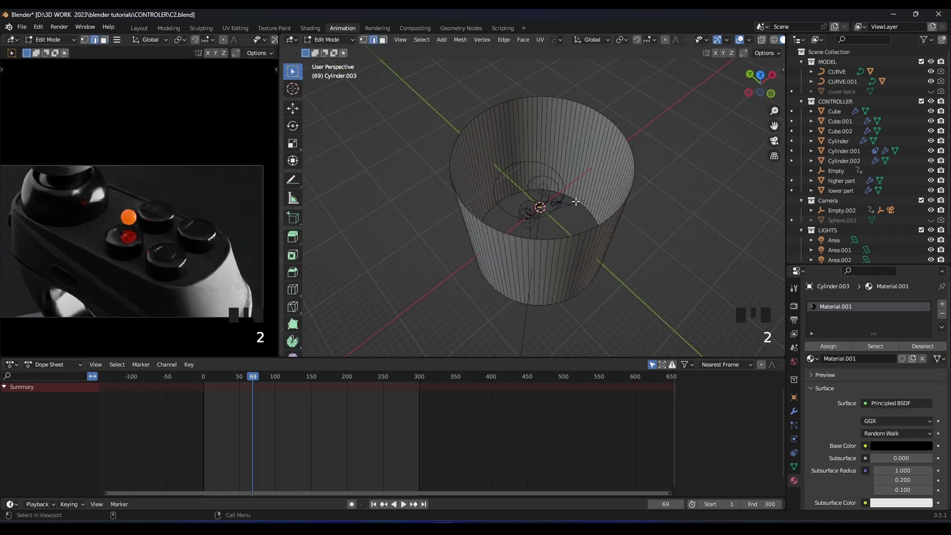
key("f")
Bevel the cylinder's bottom edge about 0.4 m wide with 10 segments, and shade the object smooth
key("ctrl+b")
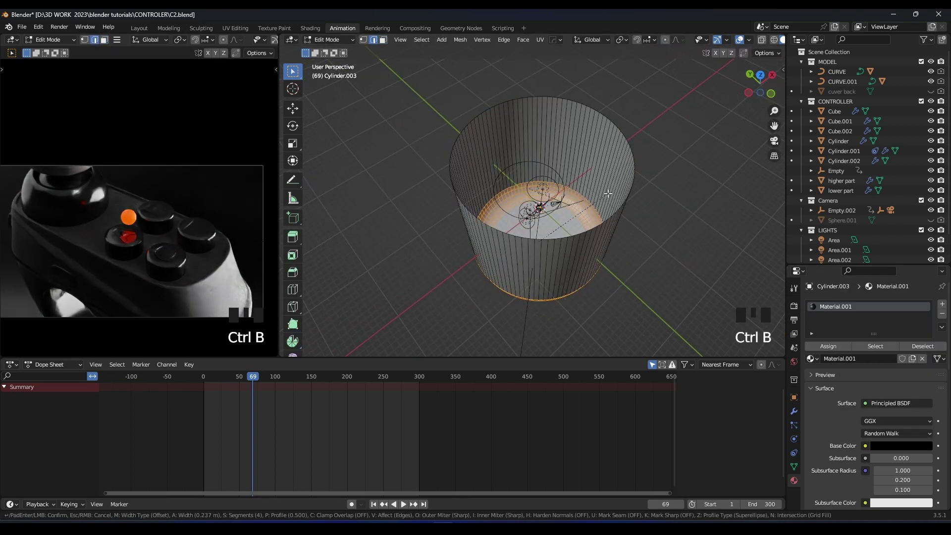
scroll(609, 186, "up", 6)
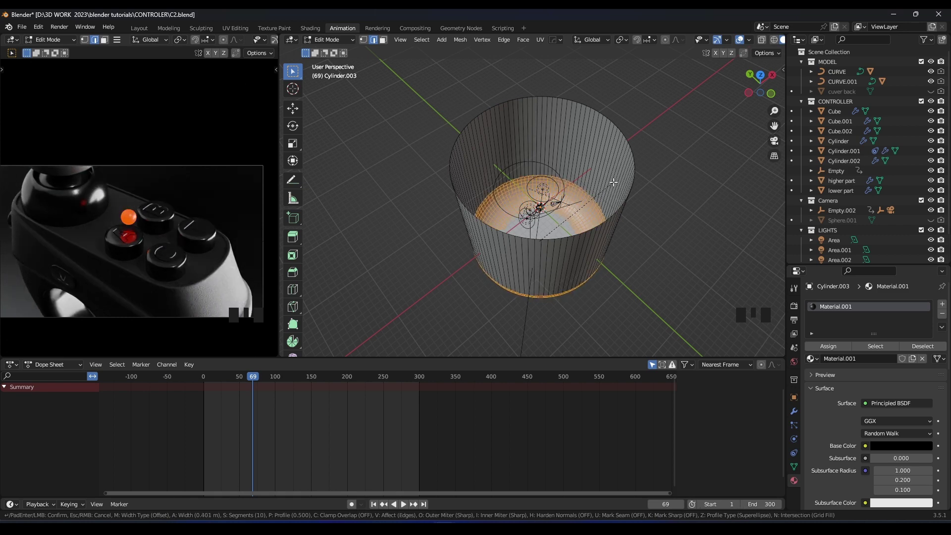
left_click(613, 182)
key("Tab")
right_click(614, 171)
left_click(614, 164)
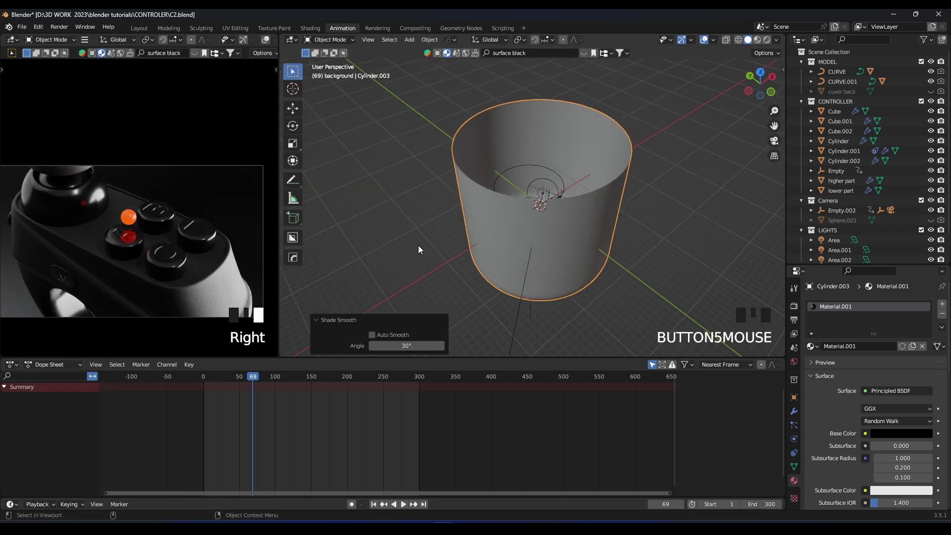
Widen the background cylinder by a factor of about 1.515 in X and Y, locking Z
scroll(142, 239, "up", 2)
key("space")
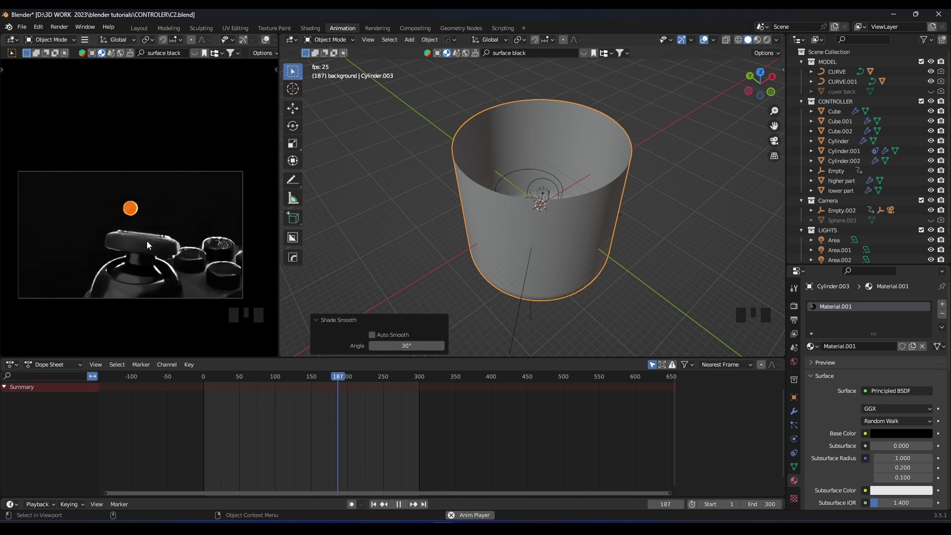
key("space")
key("s")
key("s")
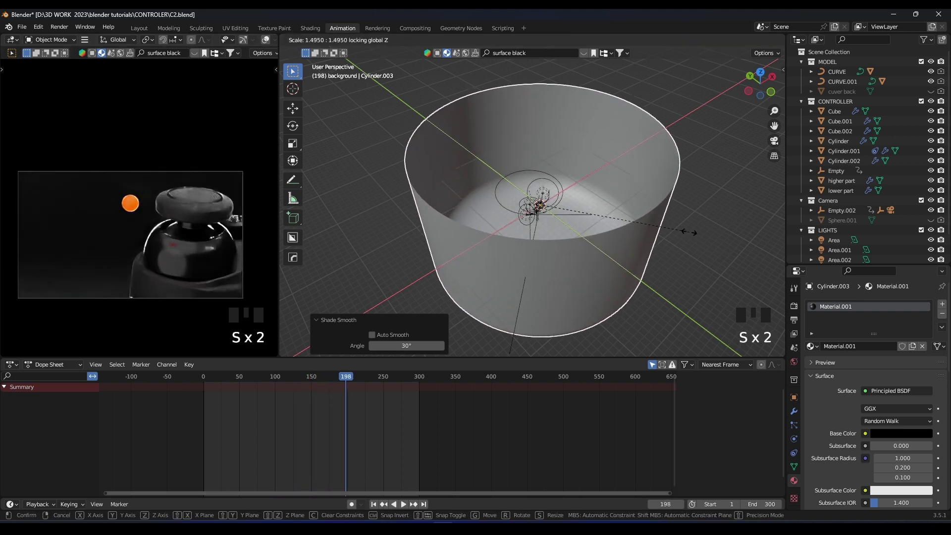
left_click(693, 232)
Check the joystick texture up close in the camera preview and save the file
scroll(110, 239, "up", 2)
scroll(110, 238, "up", 1, "shift")
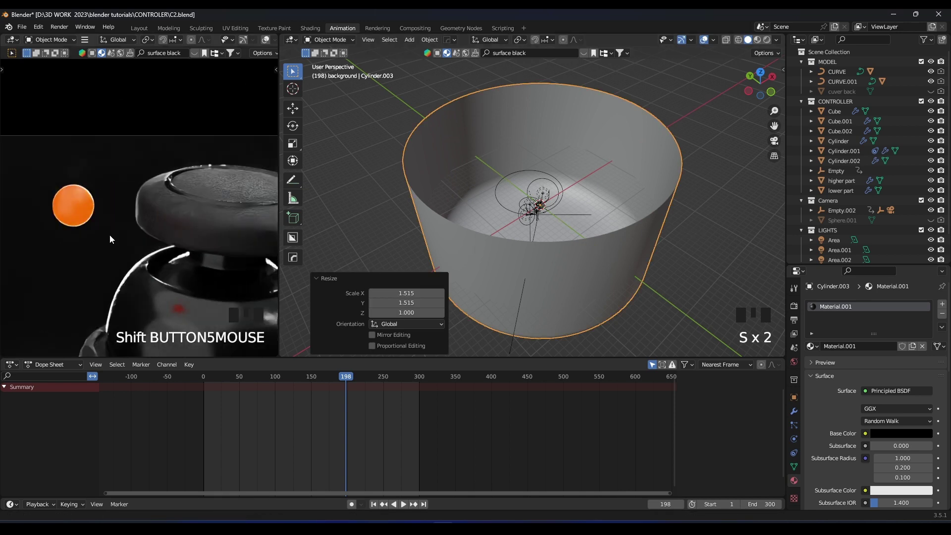
scroll(106, 237, "up", 4)
scroll(144, 234, "down", 8)
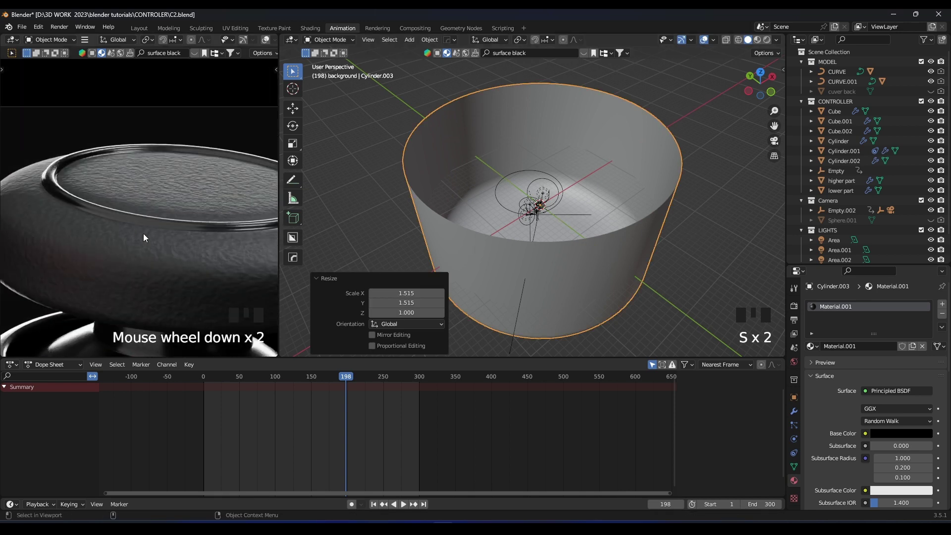
scroll(146, 238, "down", 2)
key("ctrl+s")
scroll(153, 224, "up", 1)
scroll(152, 224, "down", 1)
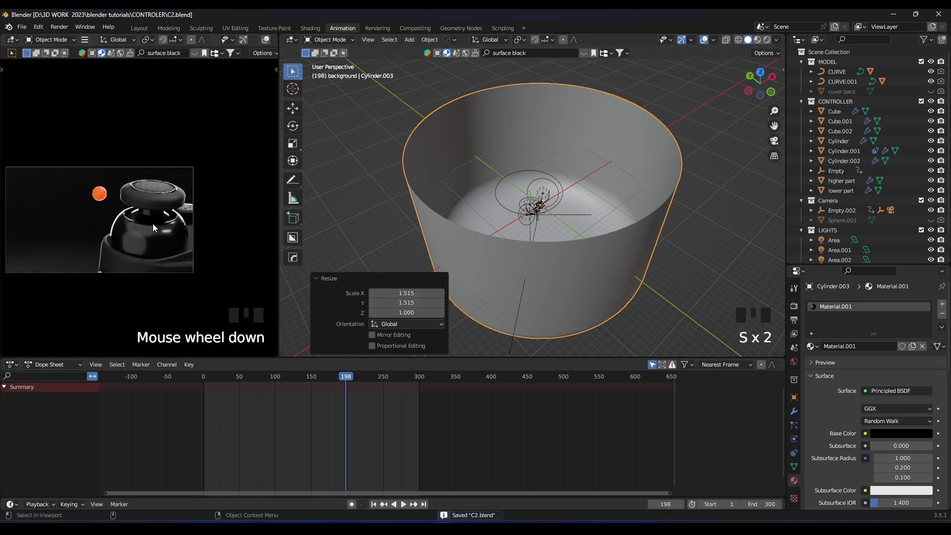
Play the animation and go to frame 91 to examine the controller against the dark background
key("space")
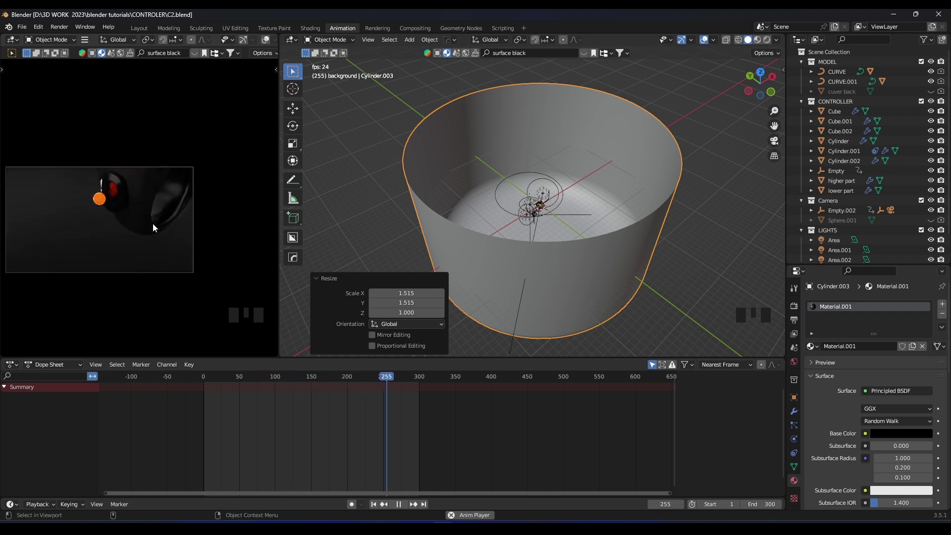
key("space")
left_click(265, 378)
left_click(264, 377)
left_click_drag(263, 377, 268, 377)
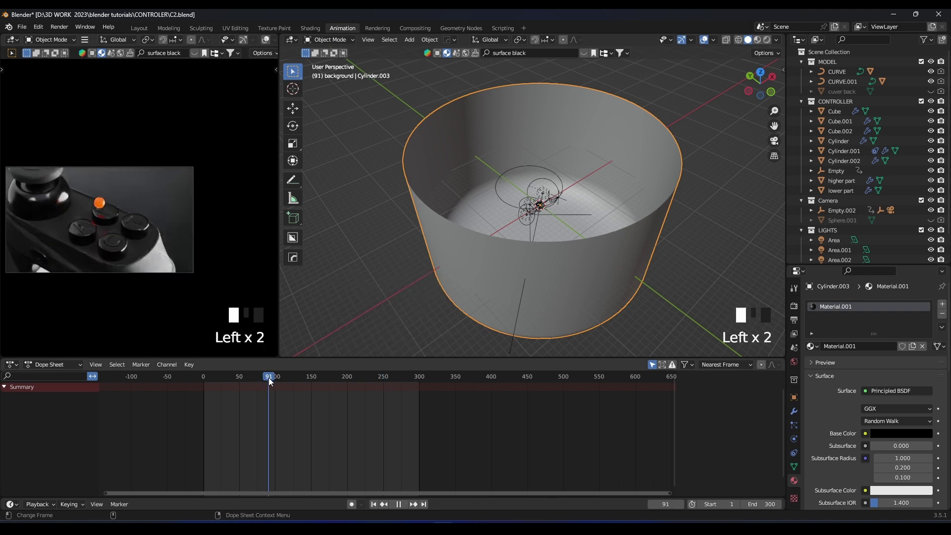
scroll(207, 266, "down", 5, "shift")
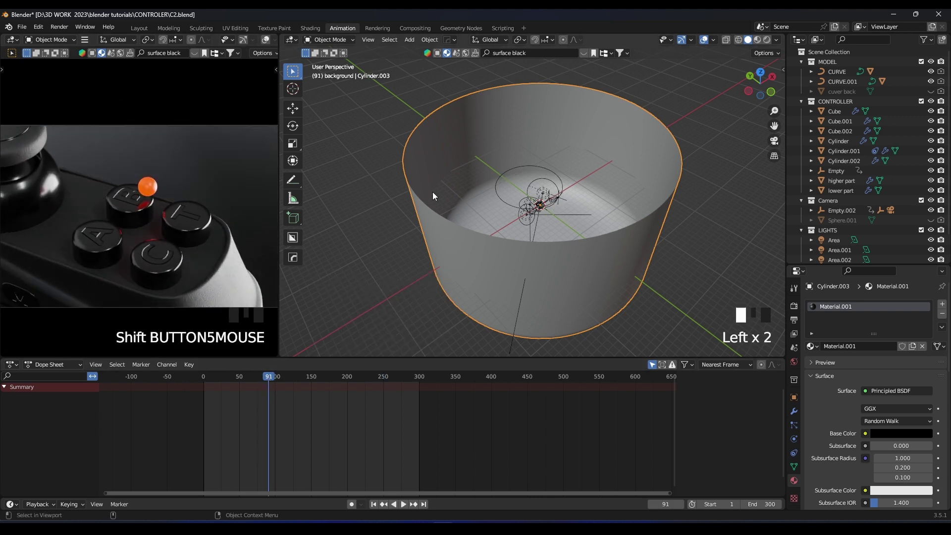
Set the background material's metallic to 0.291, roughness to 1.000 and specular to 0.902, and save the file
scroll(634, 183, "down", 2)
scroll(845, 411, "down", 6)
mouse_move(883, 411)
left_mouse_down()
mouse_move(933, 411)
mouse_move(888, 409)
left_mouse_up()
left_click_drag(892, 445, 933, 446)
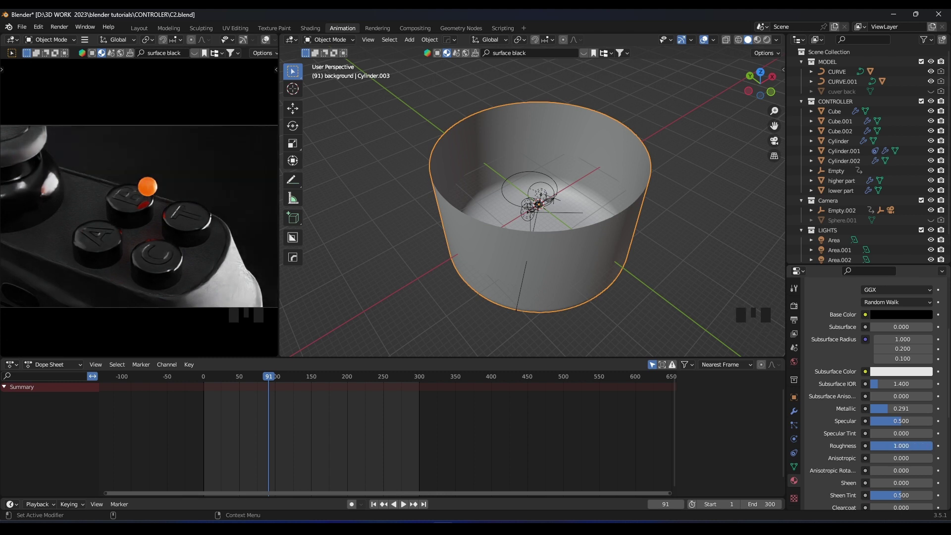
left_click_drag(885, 421, 926, 421)
scroll(150, 239, "down", 5)
middle_click_drag(151, 239, 164, 255, "shift")
scroll(165, 256, "up", 2)
key("ctrl+s")
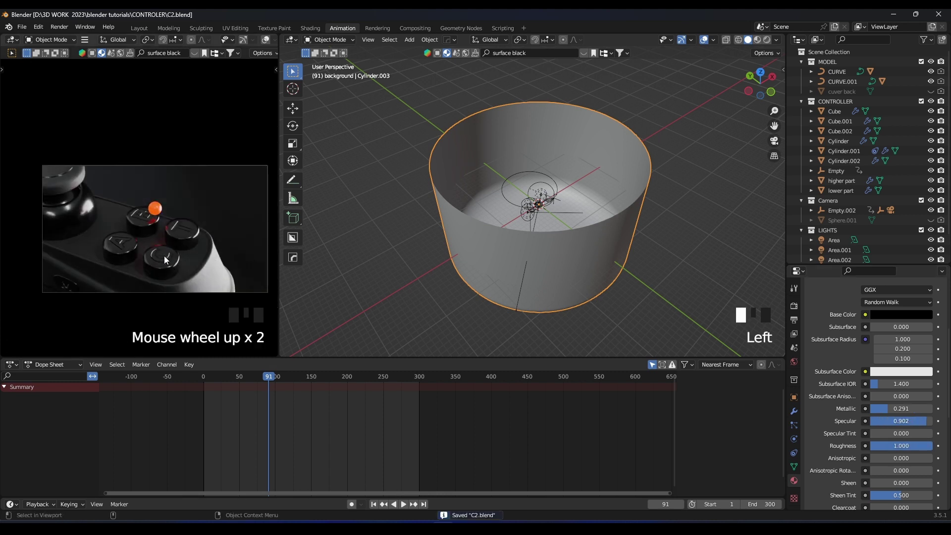
Duplicate the overhead area light with frame 119 showing, offsetting the copy about 3.95 m along Y and moving it along X
key("space")
key("space")
scroll(171, 250, "up", 1)
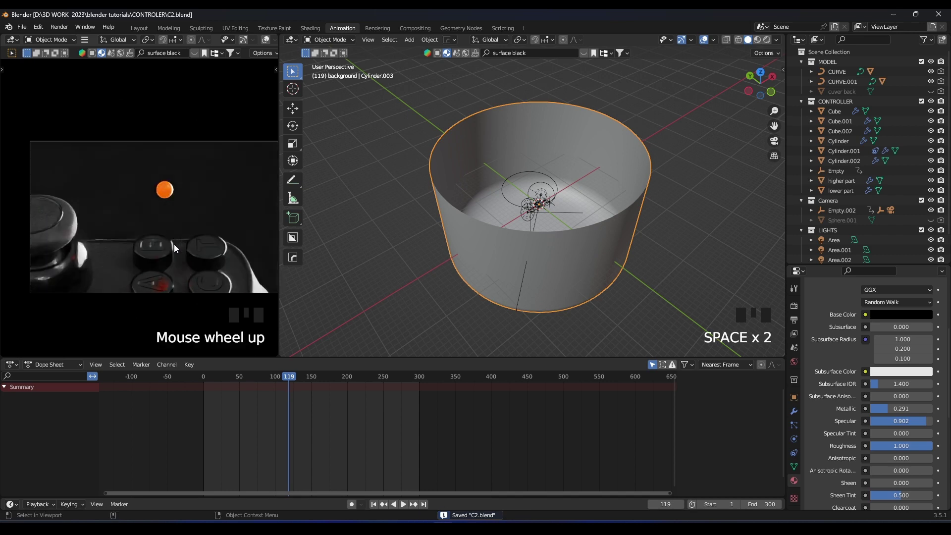
scroll(574, 177, "up", 4)
middle_click_drag(575, 178, 463, 200)
mouse_move(503, 225)
middle_mouse_down("shift")
mouse_move(475, 233)
mouse_move(500, 239)
middle_mouse_up("shift")
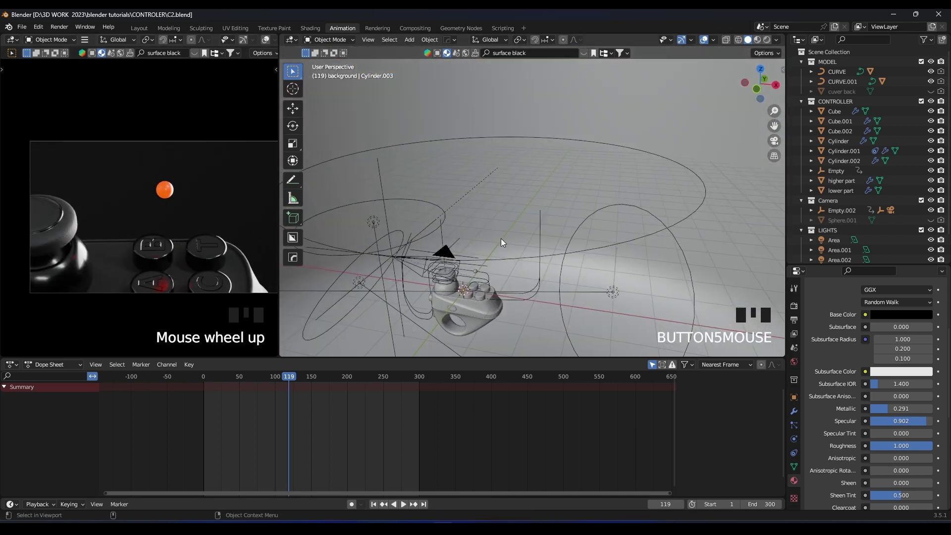
left_click(379, 220)
middle_click_drag(379, 221, 411, 212)
key("shift+d")
key("g")
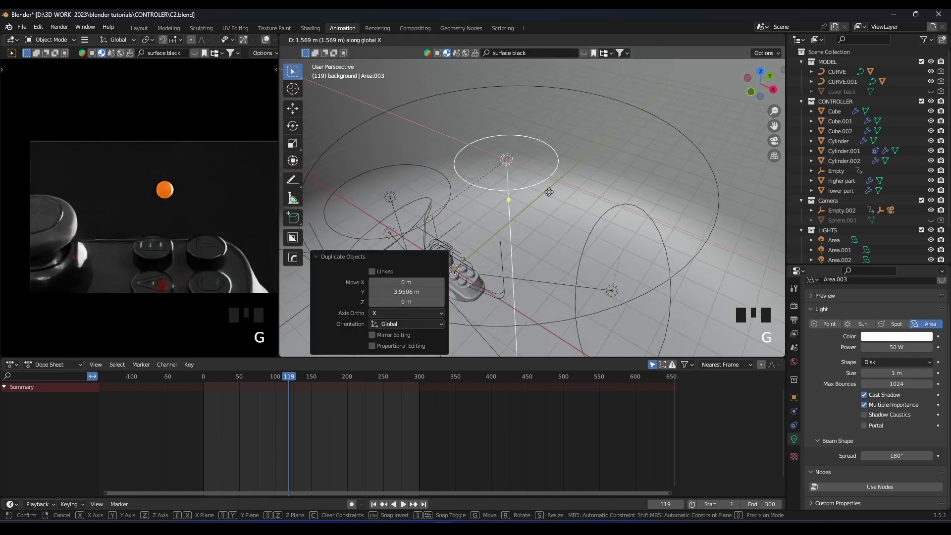
key("x")
left_click(608, 208)
Scale the duplicated light up 1.3 times and tilt it about the X axis to face the controller
key("s")
left_click(644, 213)
key("r")
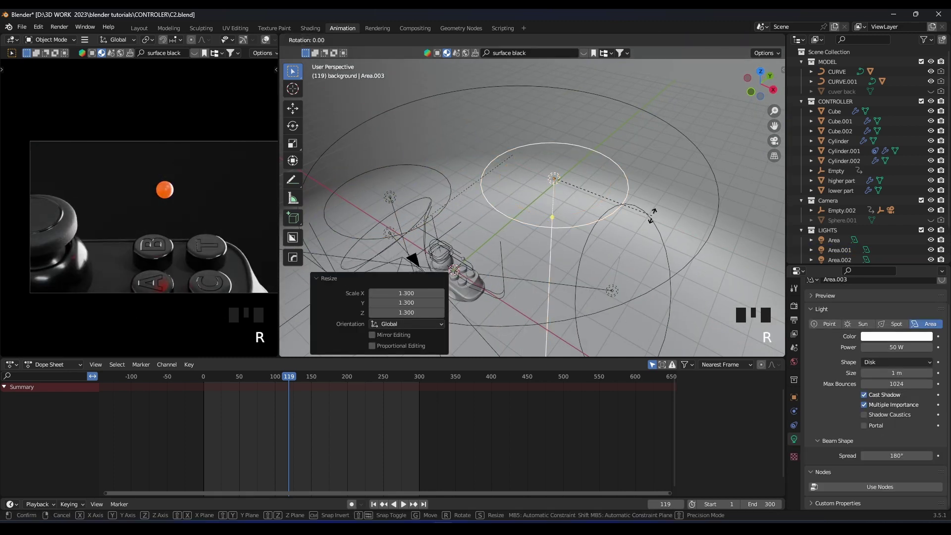
key("x")
left_click(580, 254)
key("r")
key("x")
left_click(620, 246)
Shrink the duplicated light by factors of about 0.631 and 0.782, and set its power to 200 W
key("s")
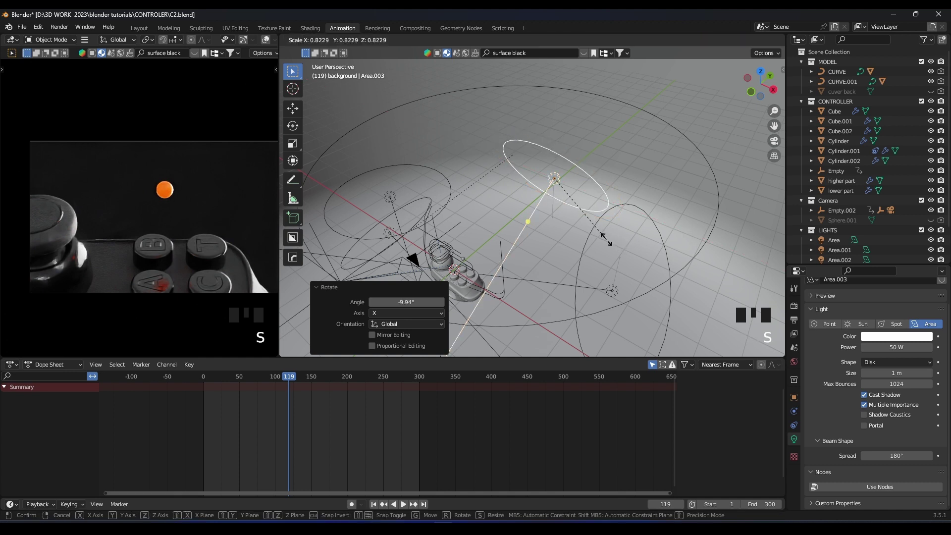
left_click(587, 229)
key("s")
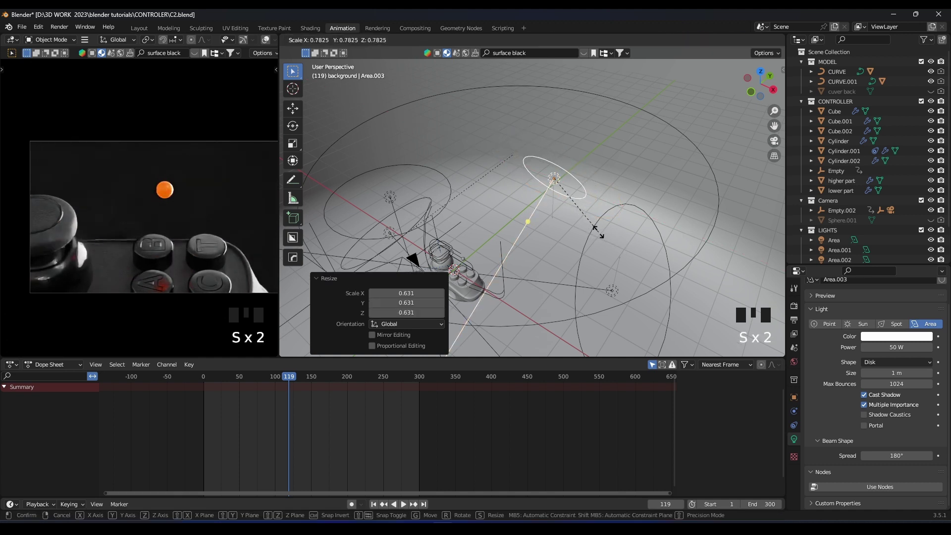
left_click(598, 233)
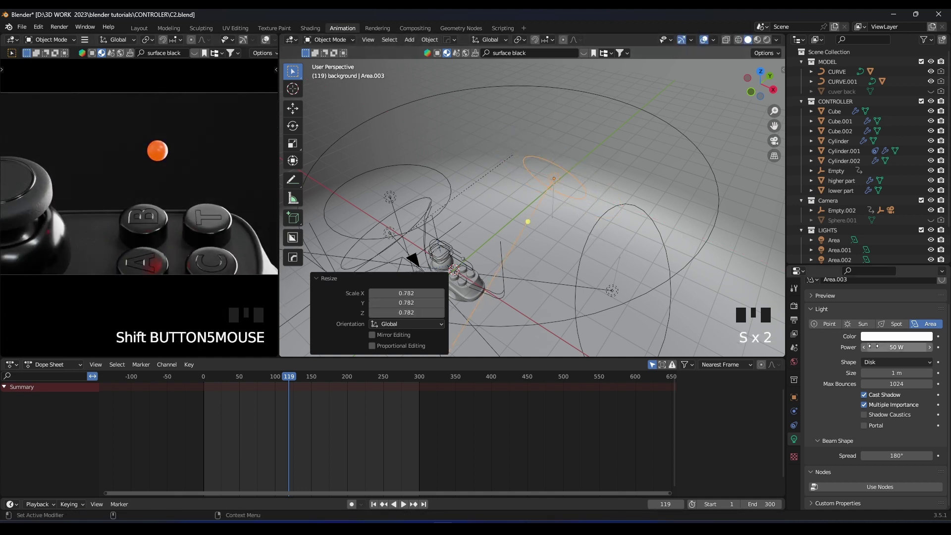
key("Return")
Reposition the duplicated light along Y and by about -0.97 m along X
key("g")
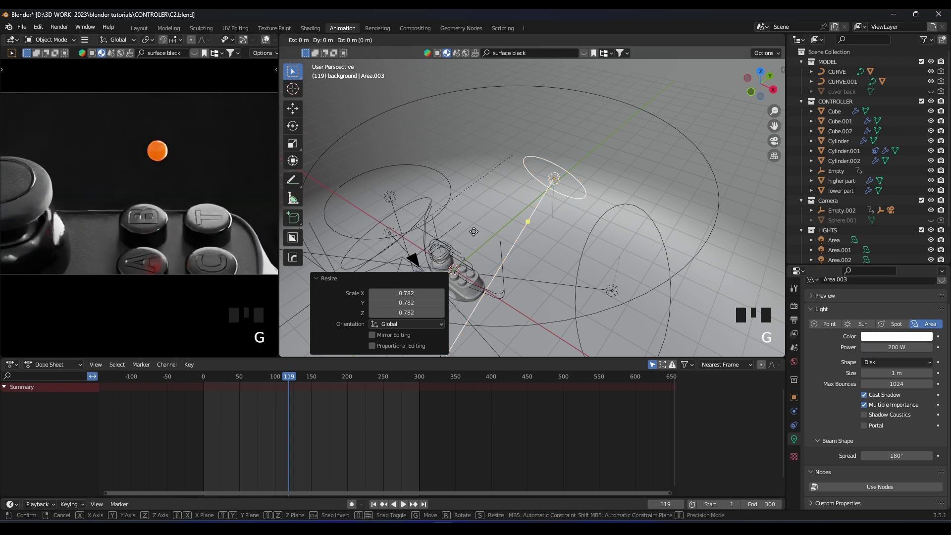
key("y")
left_click(497, 221)
key("g")
key("x")
left_click(531, 219)
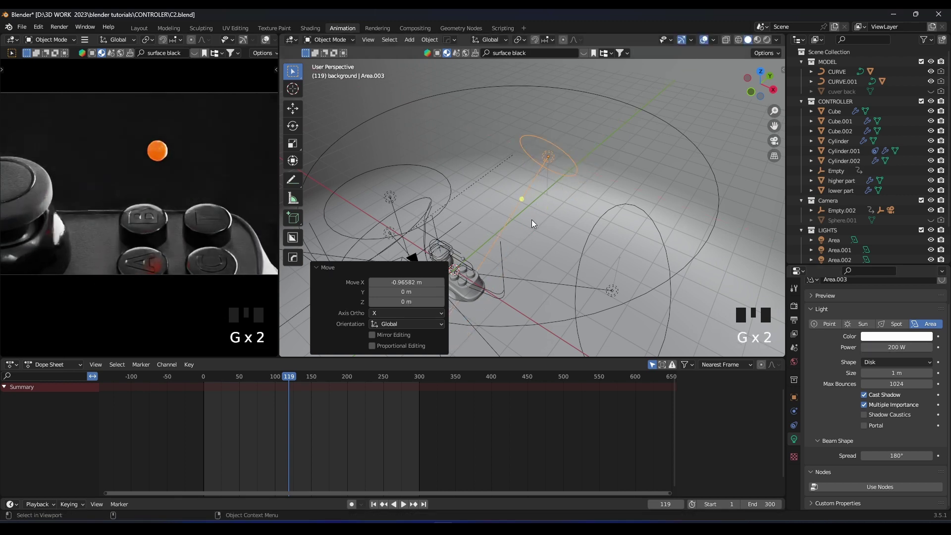
Stretch the duplicated light about 1.954 times along X and toggle its visibility off and on to compare its effect
key("s")
key("x")
left_click(650, 237)
scroll(171, 224, "up", 5)
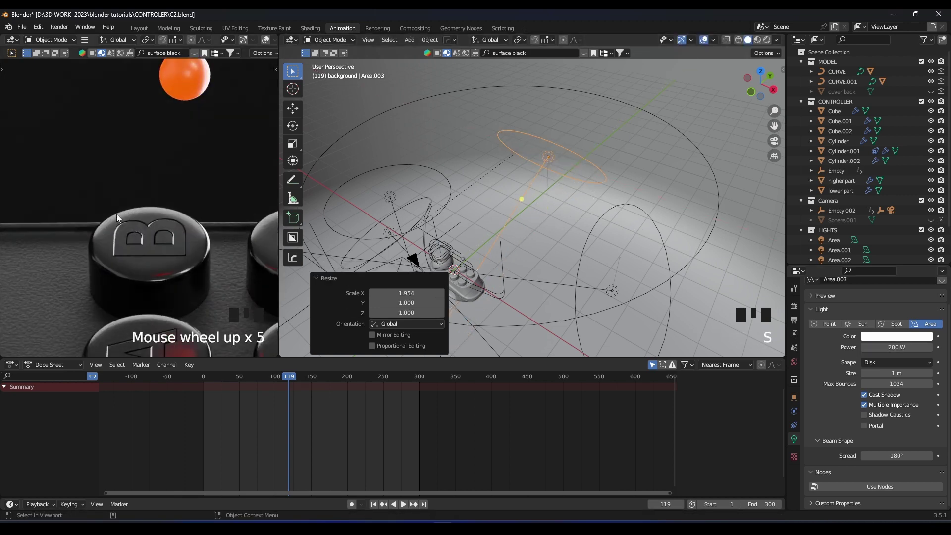
scroll(884, 195, "down", 3)
left_click(931, 233)
left_click(931, 233)
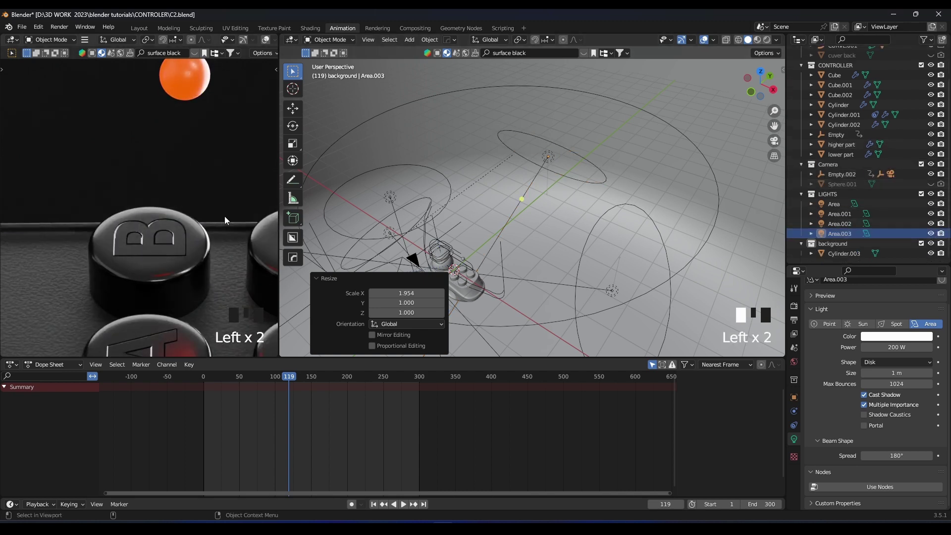
Play the animation from frame 0 in the camera preview to review the new lighting on the controller
scroll(156, 215, "down", 4)
middle_click_drag(156, 216, 172, 218, "shift")
scroll(172, 220, "up", 1)
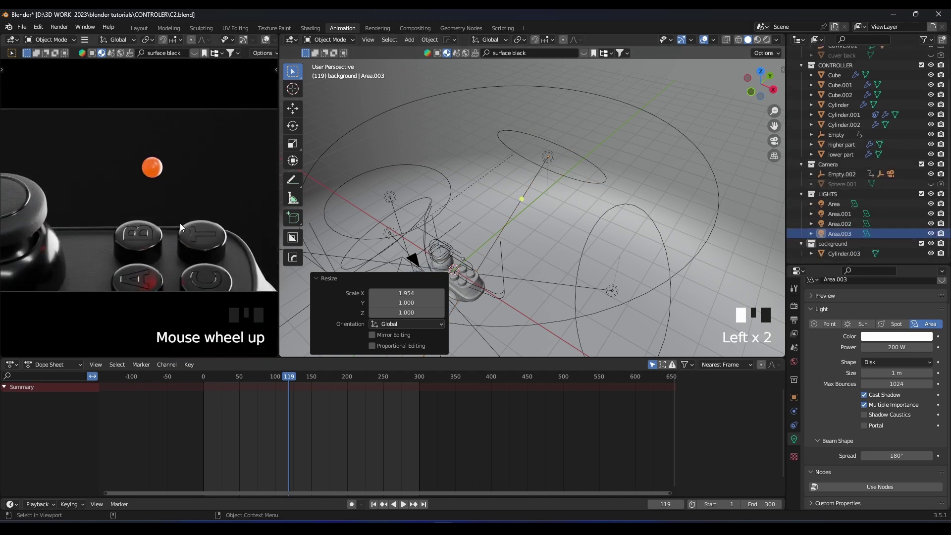
key("space")
left_click(208, 377)
scroll(194, 189, "down", 2)
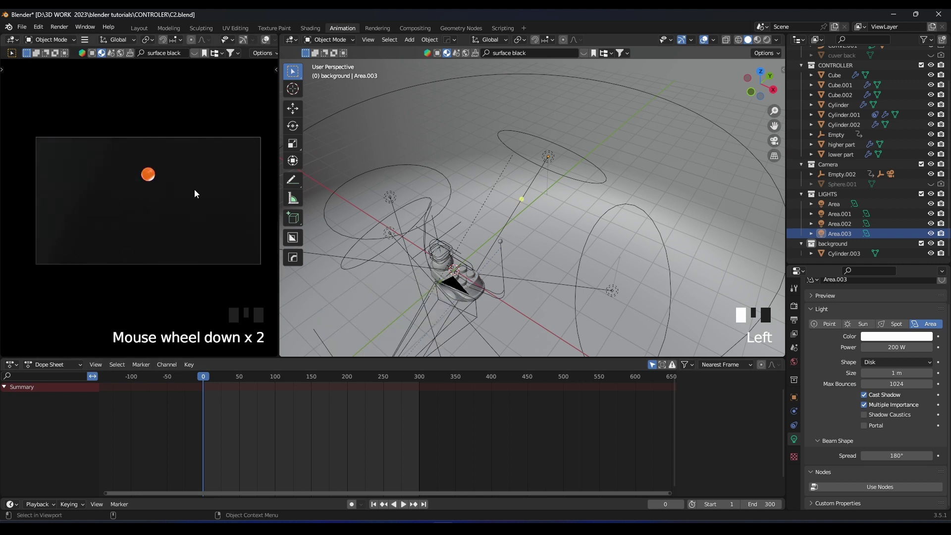
key("space")
key("space")
scroll(194, 189, "up", 1)
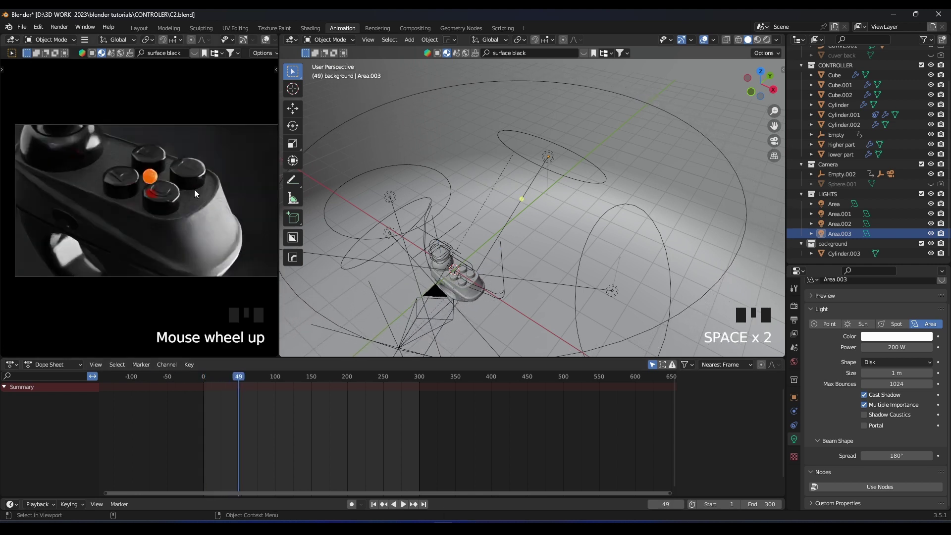
key("space")
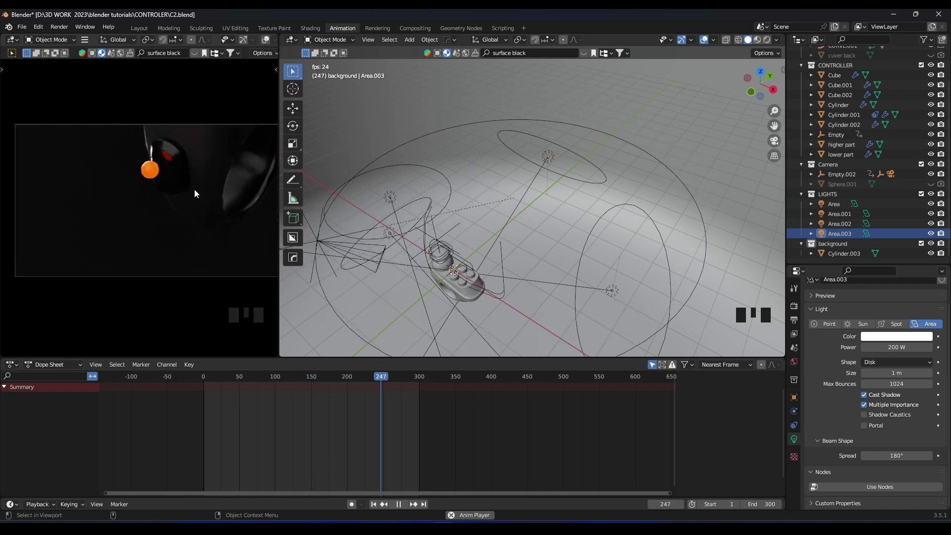
Stop playback, duplicate the 3000 W area light and move the copy about -5.4 m along X
key("space")
scroll(153, 228, "down", 4, "shift")
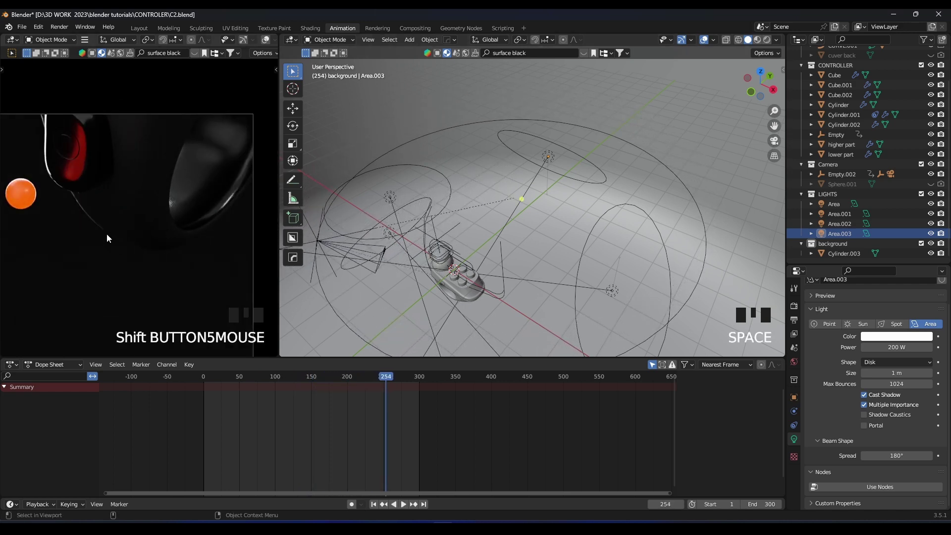
middle_click_drag(509, 263, 492, 165)
scroll(493, 165, "down", 2, "shift")
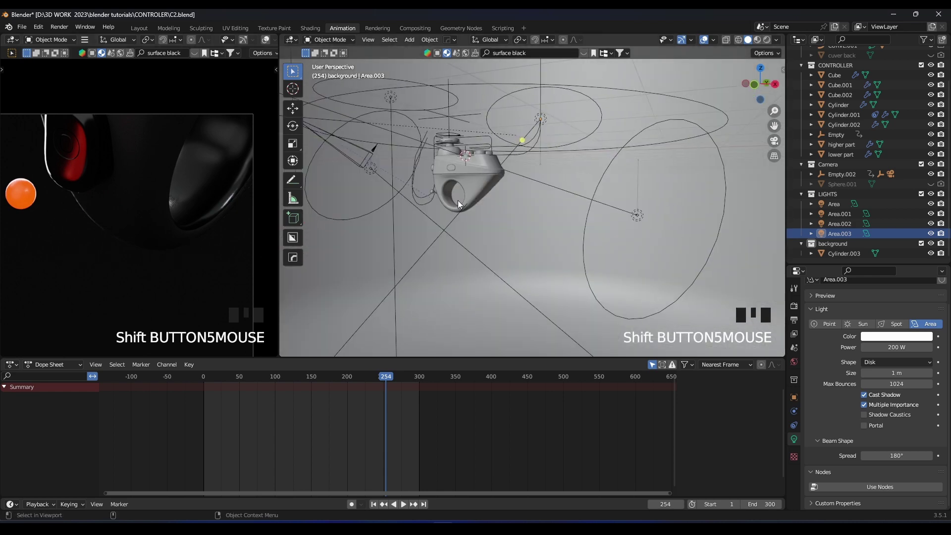
scroll(626, 215, "down", 2)
left_click(541, 242)
key("shift+d")
key("x")
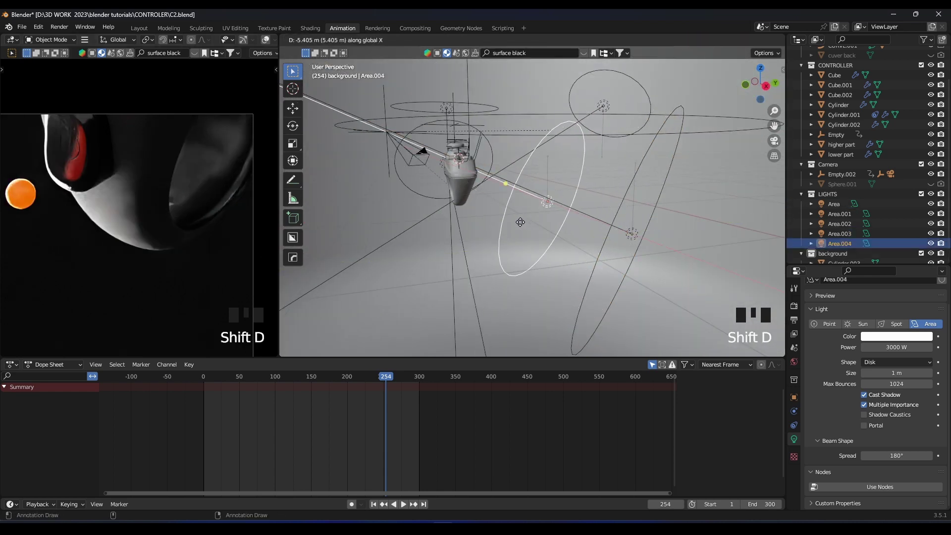
left_click(527, 227)
Rotate the duplicated light 38° about Z and tilt it about the X axis towards the controller
key("r")
key("z")
left_click(605, 225)
key("r")
key("x")
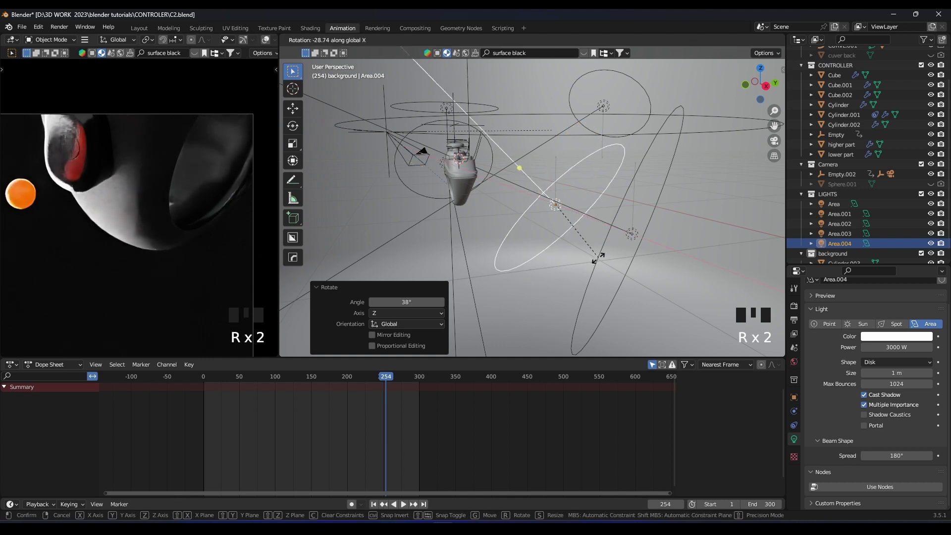
left_click(608, 240)
Move the duplicated light below the controller and scale it by a factor of about 0.533
key("g")
left_click(595, 254)
key("s")
left_click(557, 248)
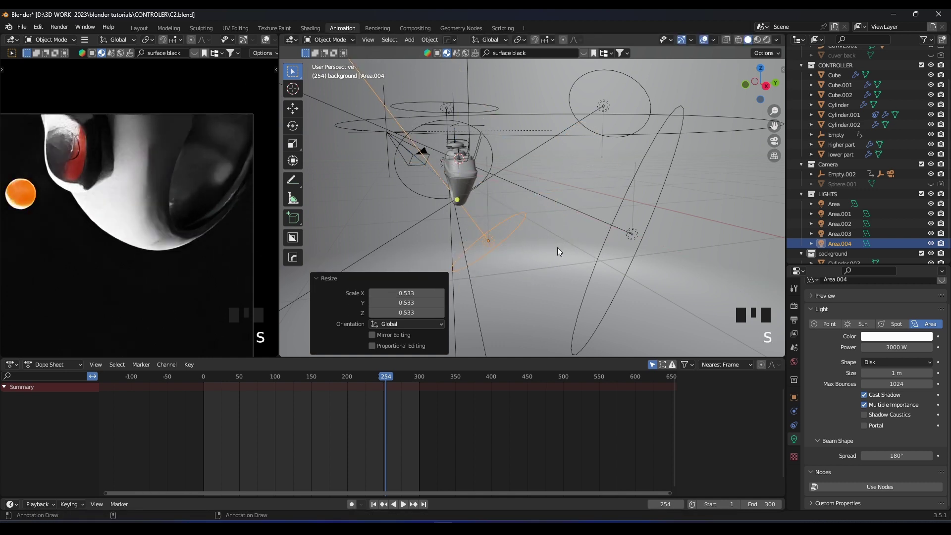
Move the duplicated light about 1.9 m along X and set its power to 300 W
scroll(513, 250, "down", 2)
middle_click_drag(513, 248, 504, 260)
key("g")
key("x")
left_click(513, 269)
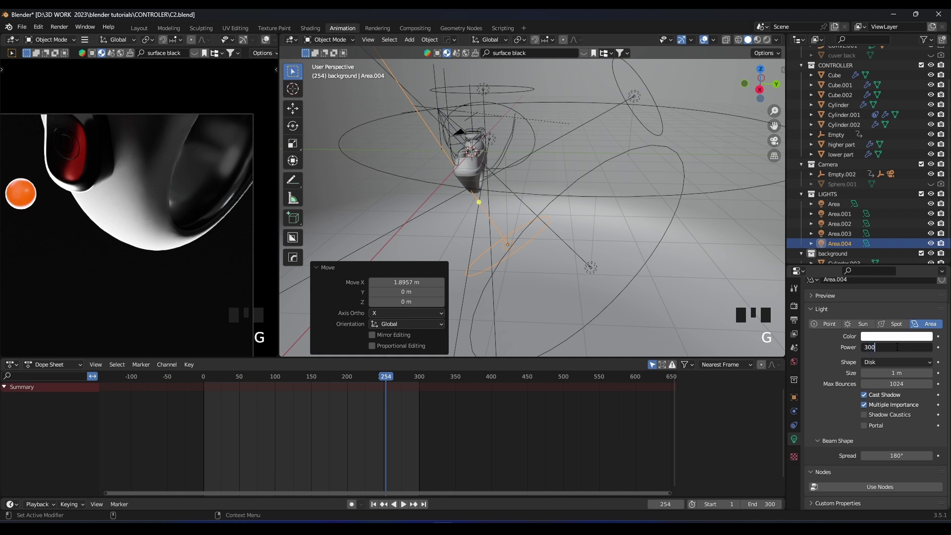
key("KP_0")
Play the animation in the camera preview, pausing at several frames to review the added light on the controller
scroll(185, 193, "down", 2)
key("space")
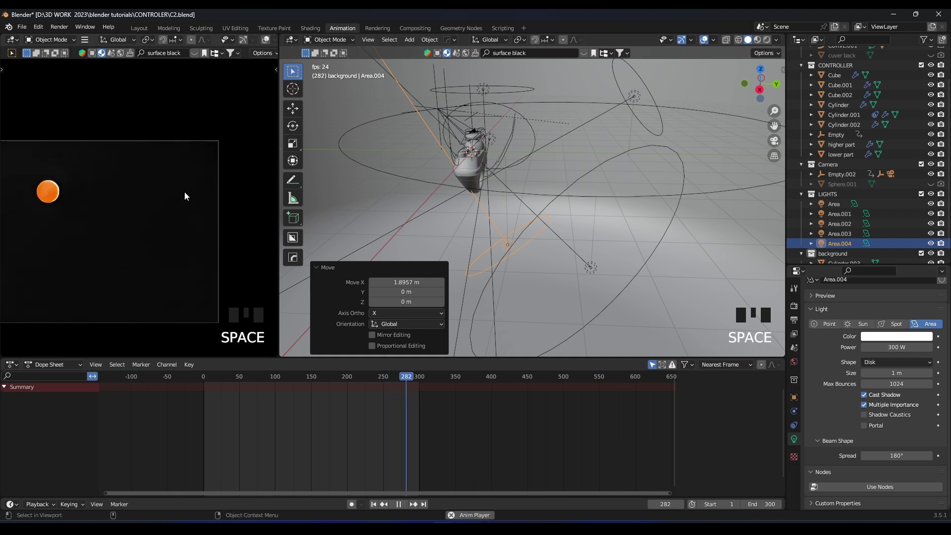
scroll(184, 195, "down", 2)
middle_click_drag(184, 195, 227, 194, "shift")
key("space")
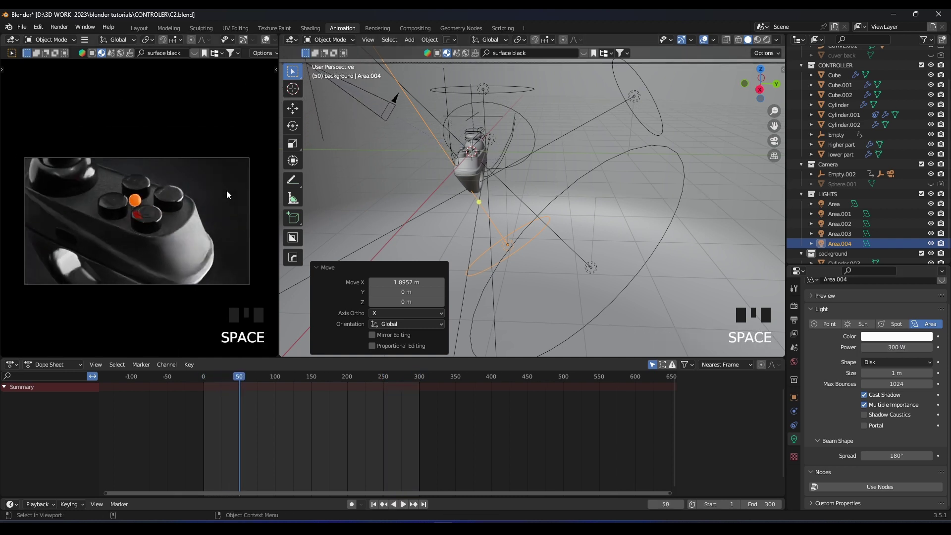
key("space")
key("space")
scroll(227, 194, "up", 1)
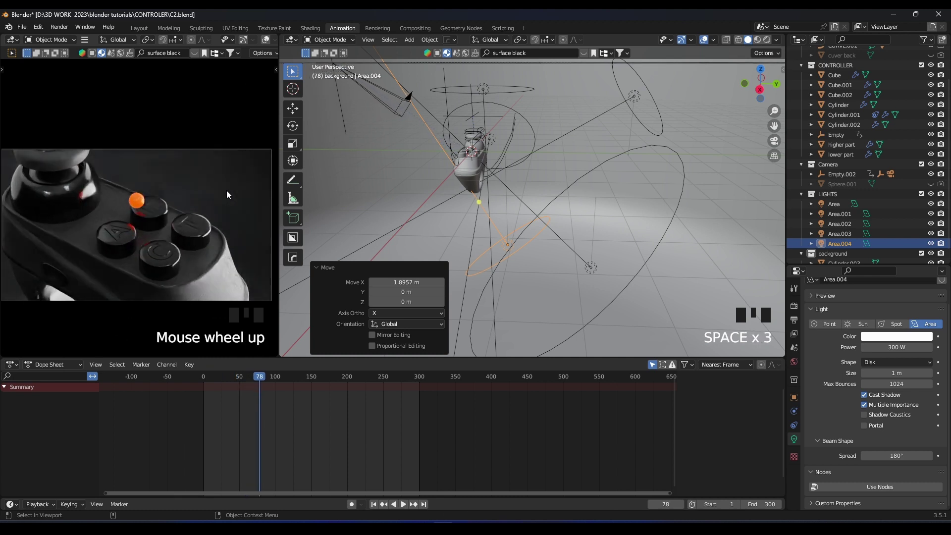
key("space")
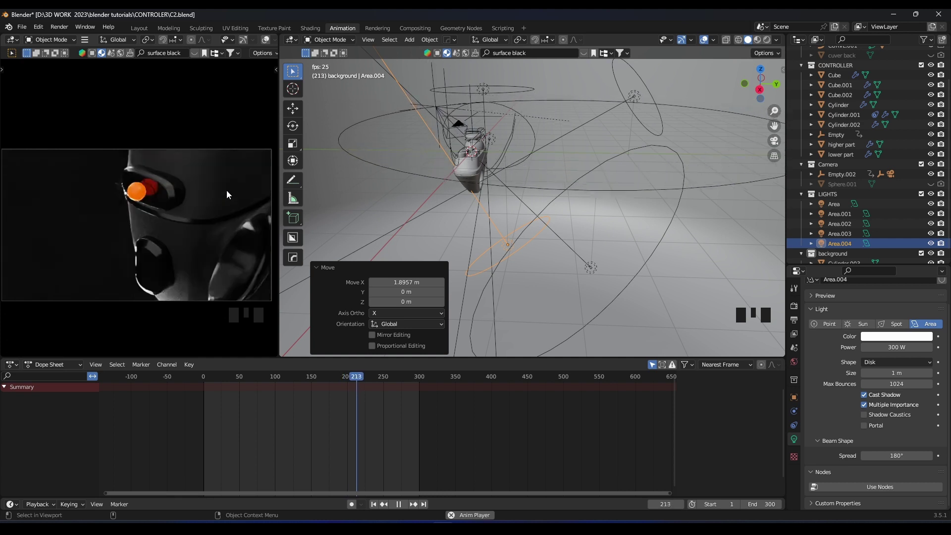
key("space")
scroll(224, 195, "down", 1, "shift")
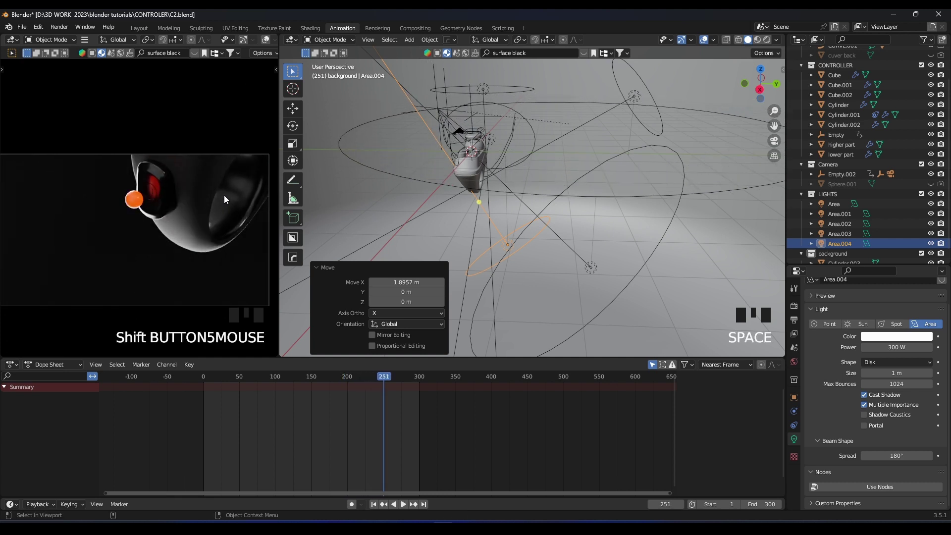
key("space")
key("space")
key("Left")
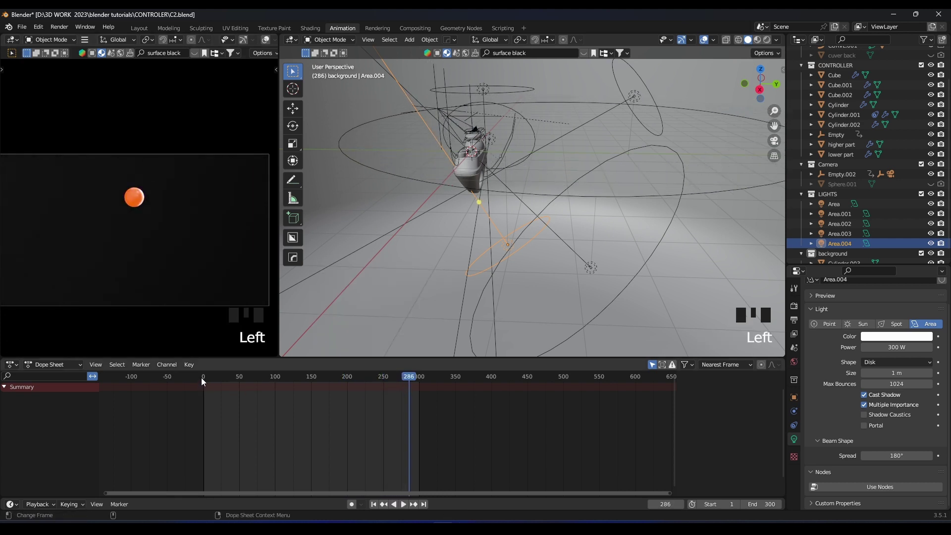
Go to frame 58, widen the camera preview area and save the file
left_click(201, 378)
left_click_drag(201, 378, 244, 376)
scroll(179, 254, "up", 2)
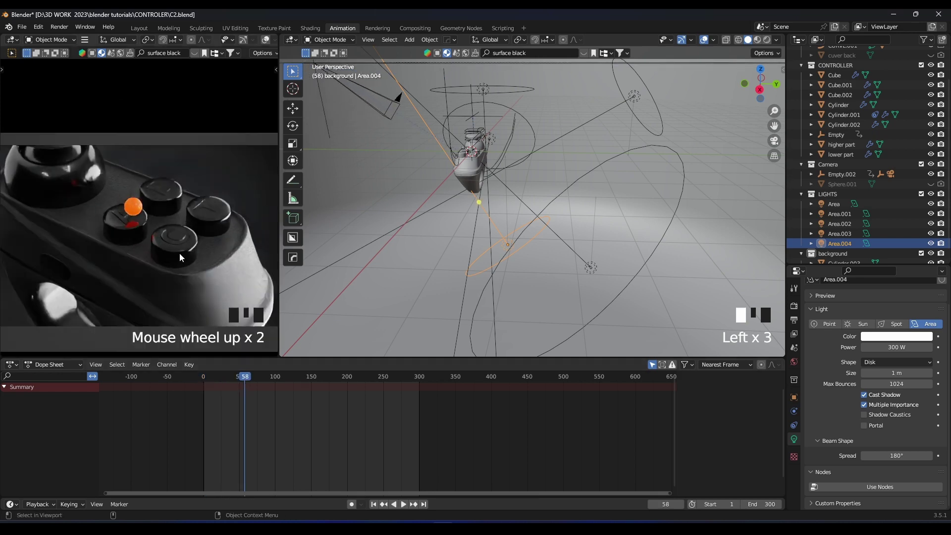
scroll(186, 248, "up", 1)
left_click_drag(277, 240, 364, 240)
scroll(242, 236, "down", 2)
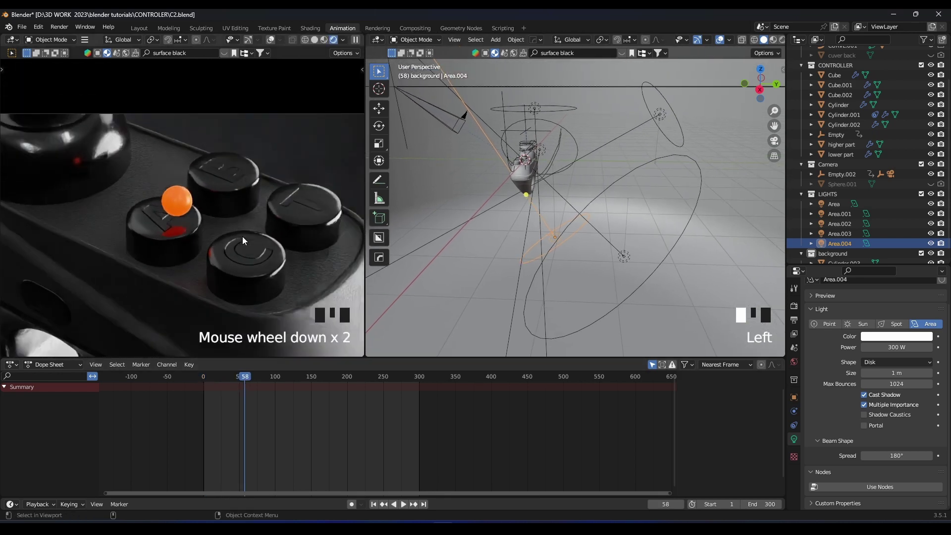
key("ctrl+s")
Enable depth of field on the camera, with the orange sphere as focus object and an F-Stop of 0.4
middle_click_drag(548, 228, 530, 236)
scroll(530, 235, "down", 5)
left_click(523, 150)
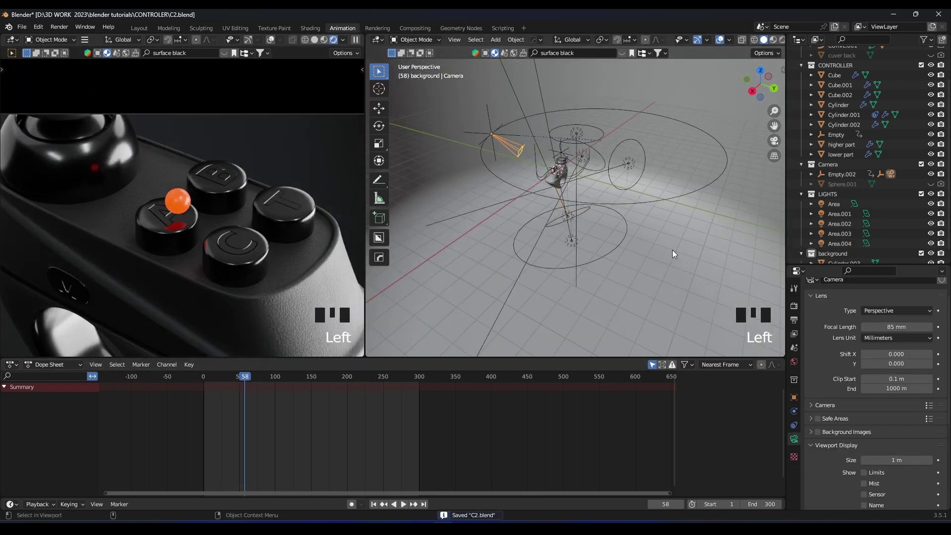
scroll(836, 375, "down", 7)
left_click(818, 398)
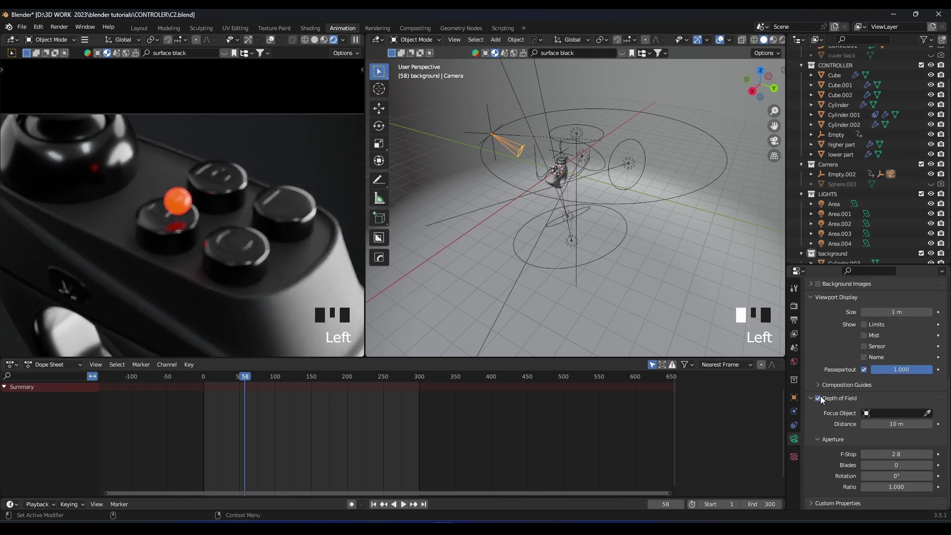
left_click(183, 199)
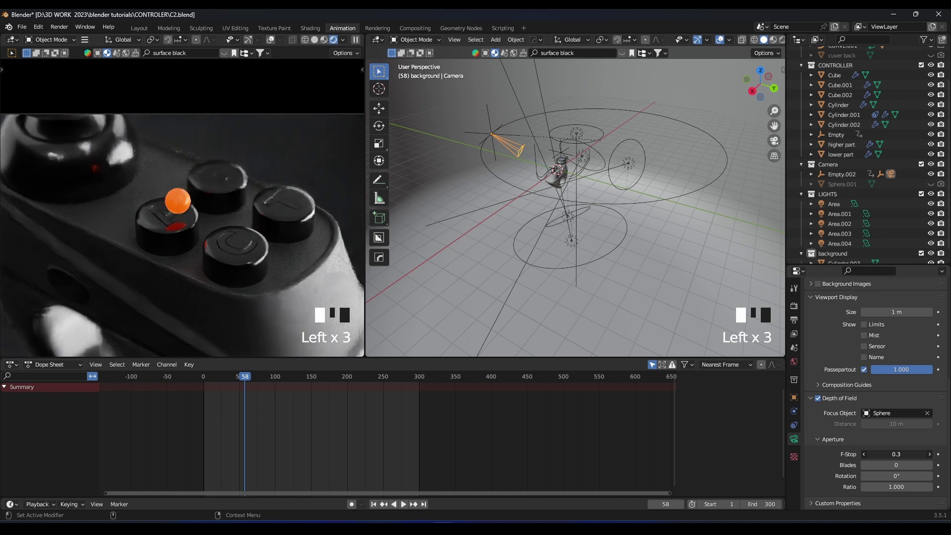
left_click_drag(891, 454, 888, 454)
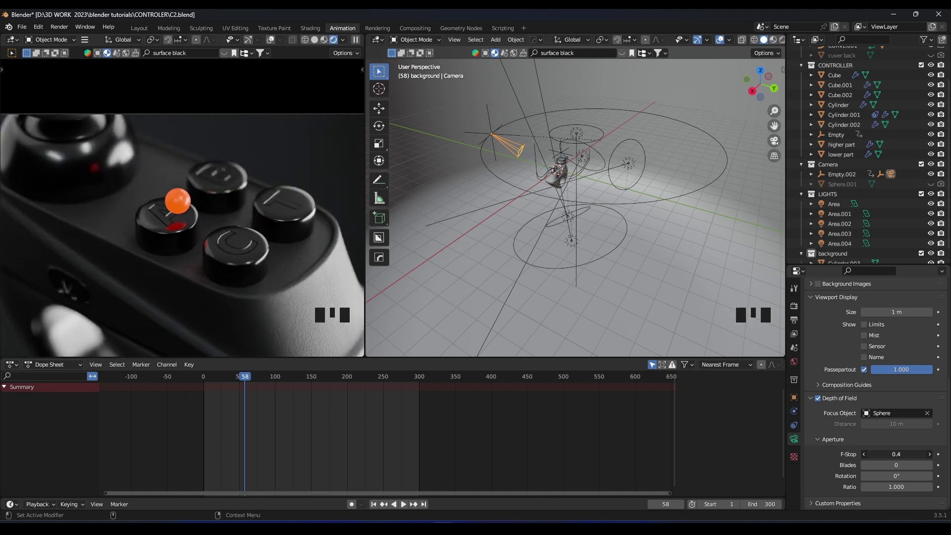
Play the animation in the camera preview to review the depth of field on the controller
scroll(194, 228, "up", 2)
key("space")
key("space")
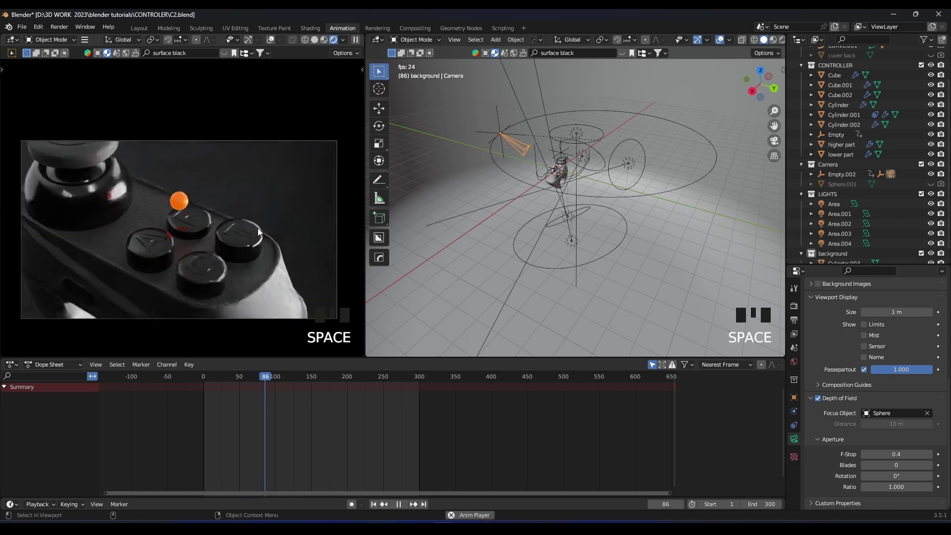
scroll(259, 228, "up", 2)
key("space")
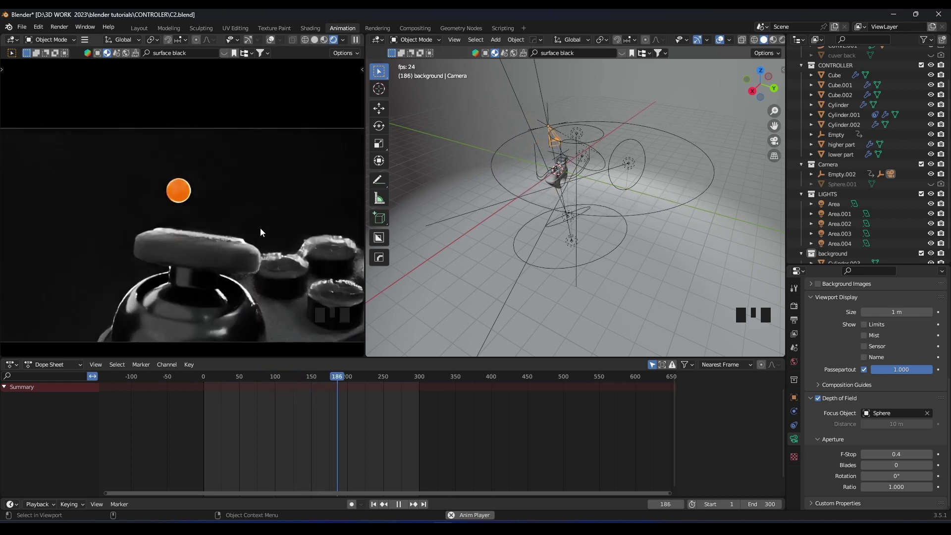
scroll(260, 228, "down", 2)
key("space")
scroll(236, 227, "up", 1)
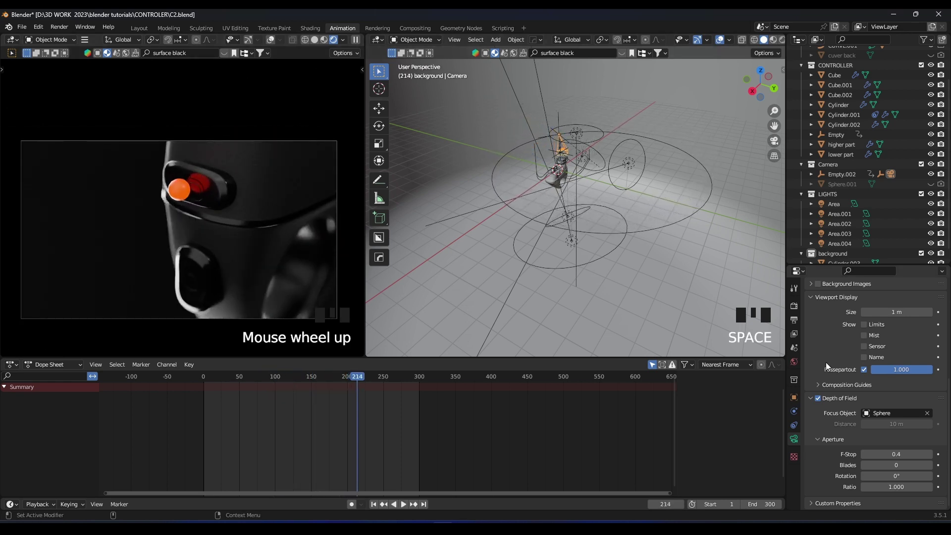
Set the output's horizontal resolution to 1080 px for a square format
left_click(794, 306)
scroll(878, 324, "up", 9)
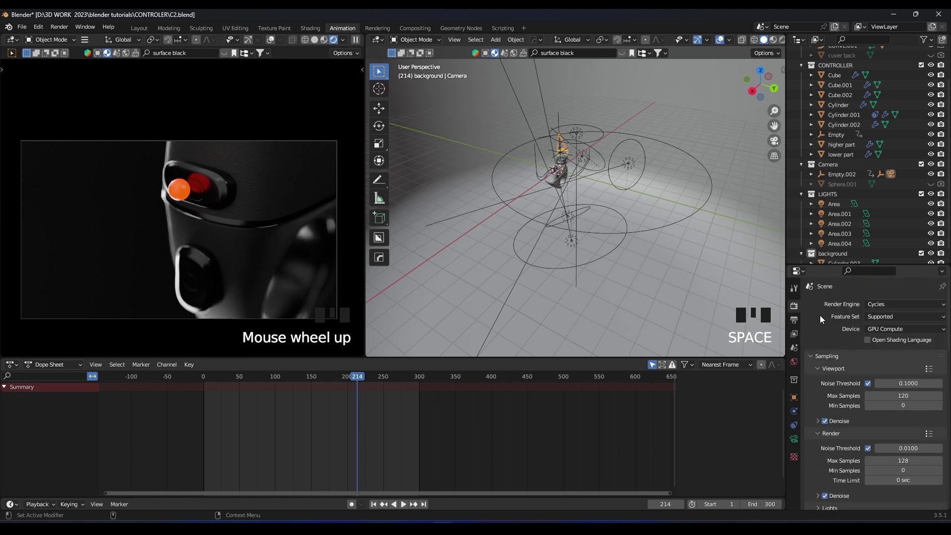
left_click(794, 320)
left_click_drag(902, 317, 864, 318)
right_click(906, 318)
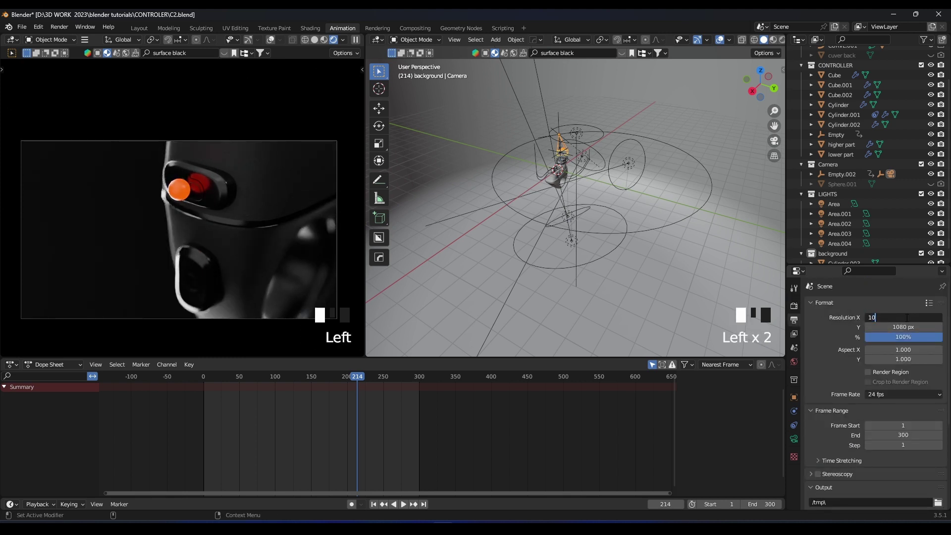
type("80")
key("Return")
Play the animation to check the square framing, inspect the controller and its paths, and save the file
scroll(319, 233, "down", 2)
key("space")
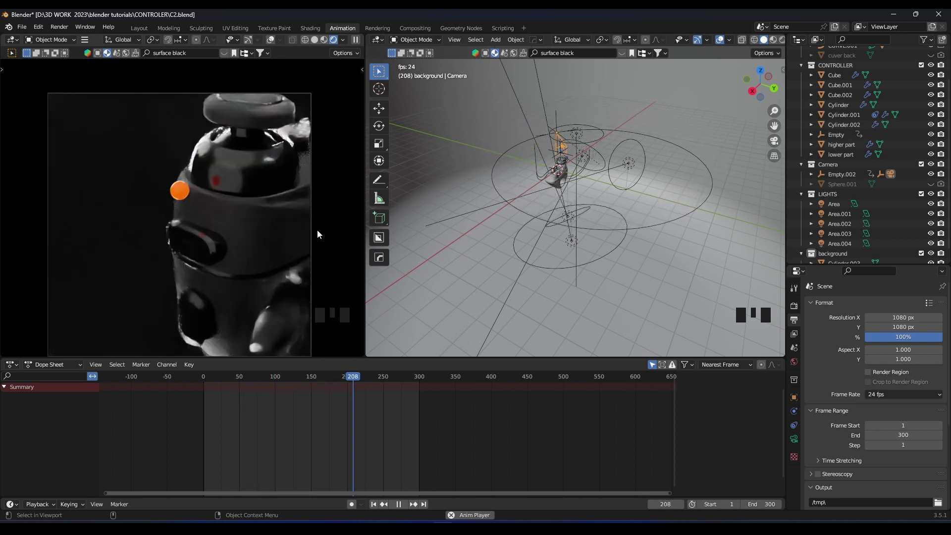
key("space")
scroll(305, 227, "down", 2)
scroll(305, 227, "up", 1)
scroll(537, 210, "up", 4)
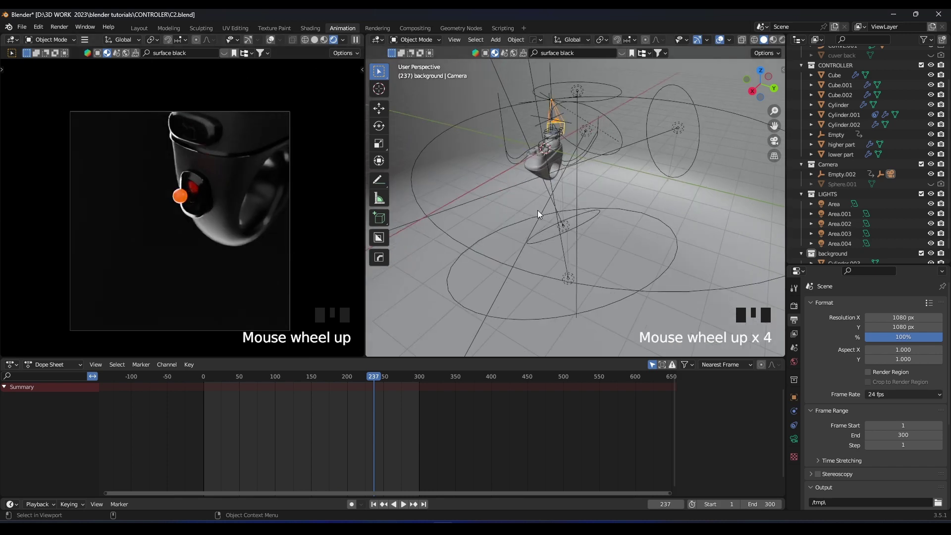
middle_click_drag(537, 210, 537, 236, "shift")
scroll(528, 188, "up", 3)
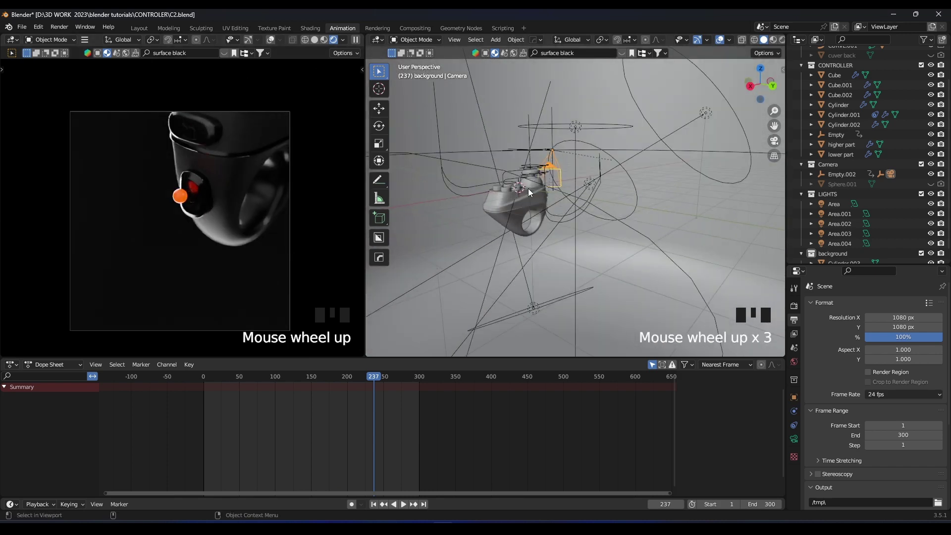
middle_click_drag(526, 189, 581, 230)
key("ctrl+s")
Raise the lower curved points of CURVE.001 about 0.276 m along Z and shift them about 0.27 m along X
scroll(578, 239, "up", 1)
left_click(584, 249)
scroll(566, 239, "up", 2)
key("Tab")
scroll(577, 233, "down", 1)
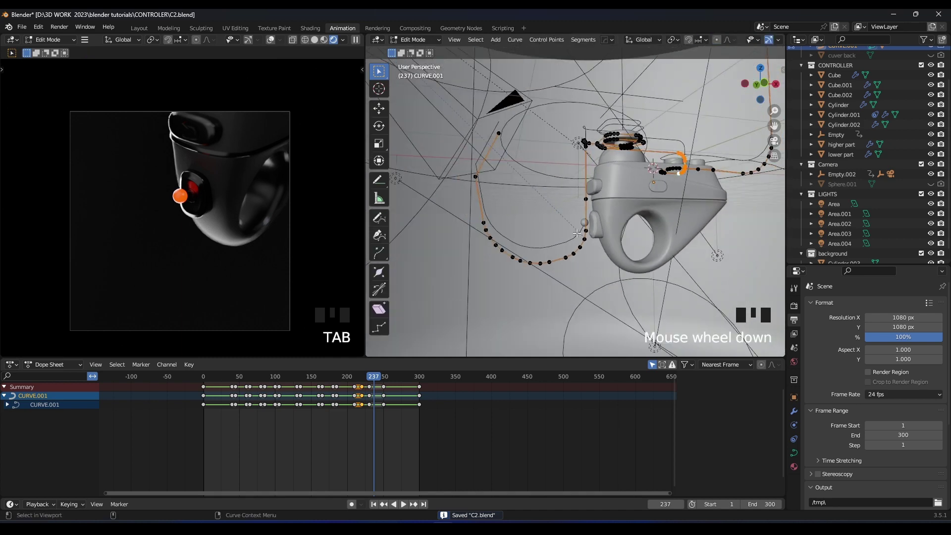
key("Escape")
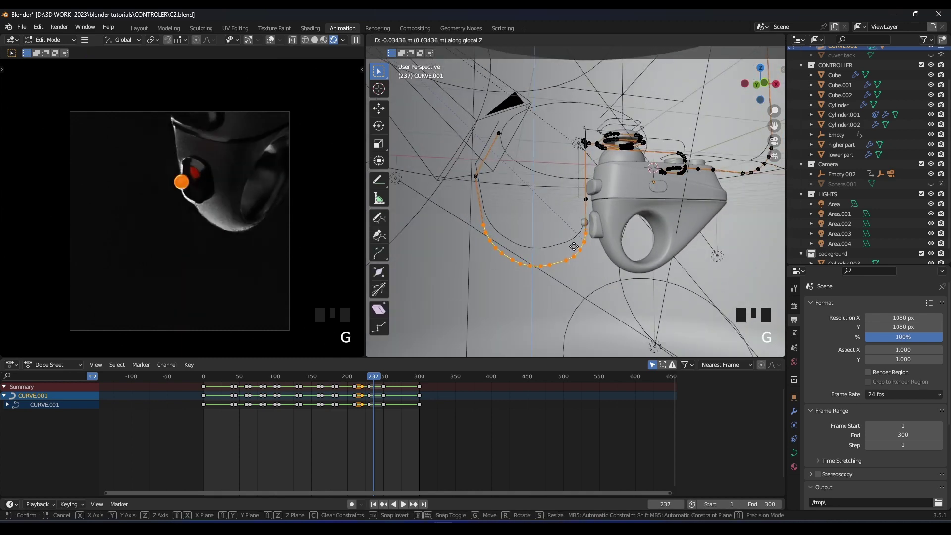
left_click_drag(605, 186, 573, 217)
key("g")
key("z")
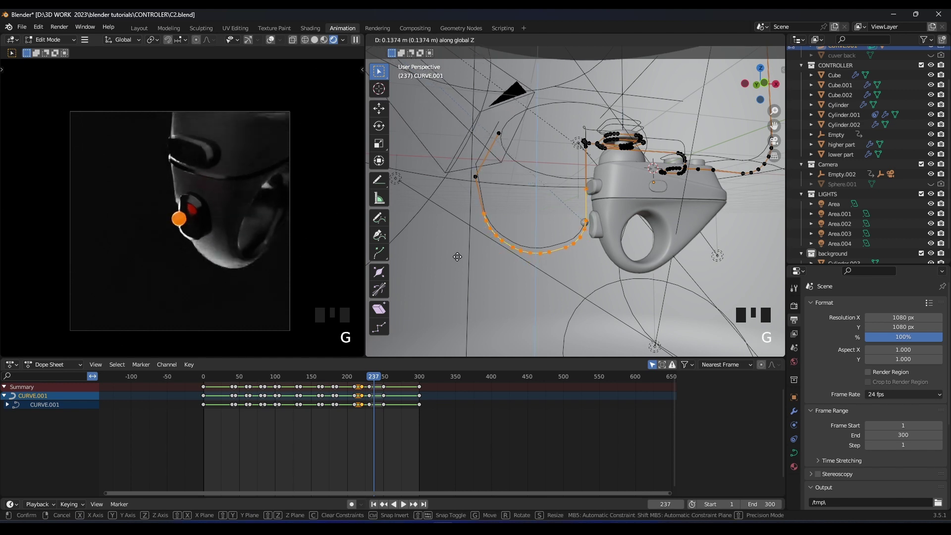
left_click(458, 248)
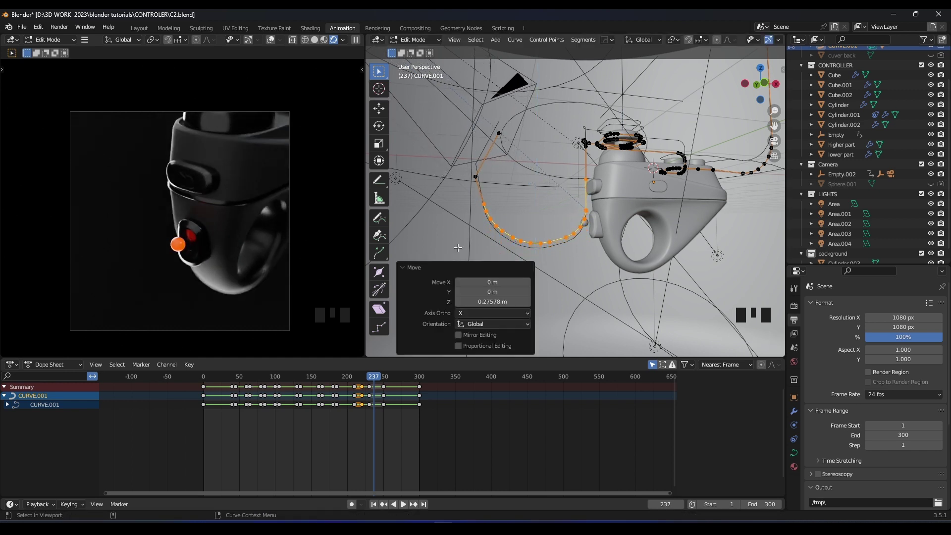
middle_click_drag(526, 234, 541, 240)
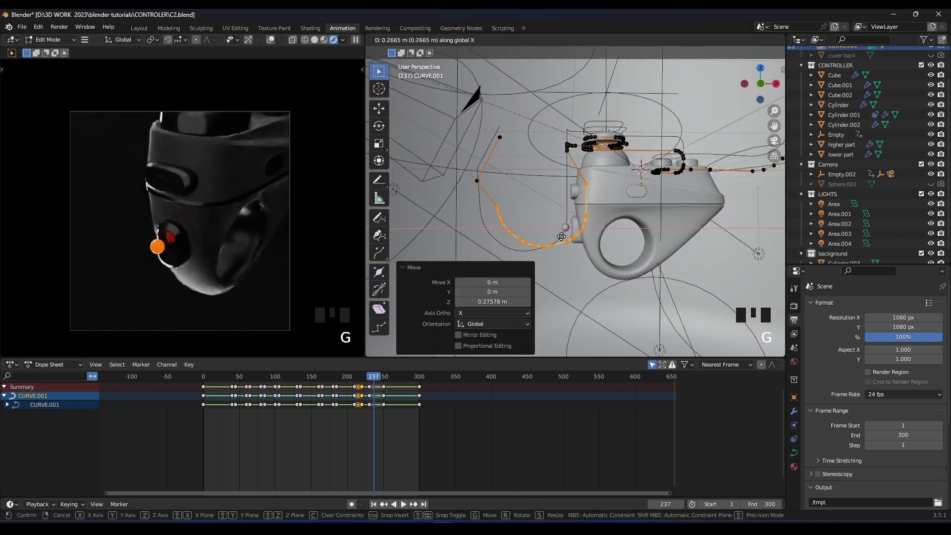
key("Tab")
Play the animation from frame 0, and replay it with the camera preview in Material Preview shading
left_click_drag(245, 382, 201, 378)
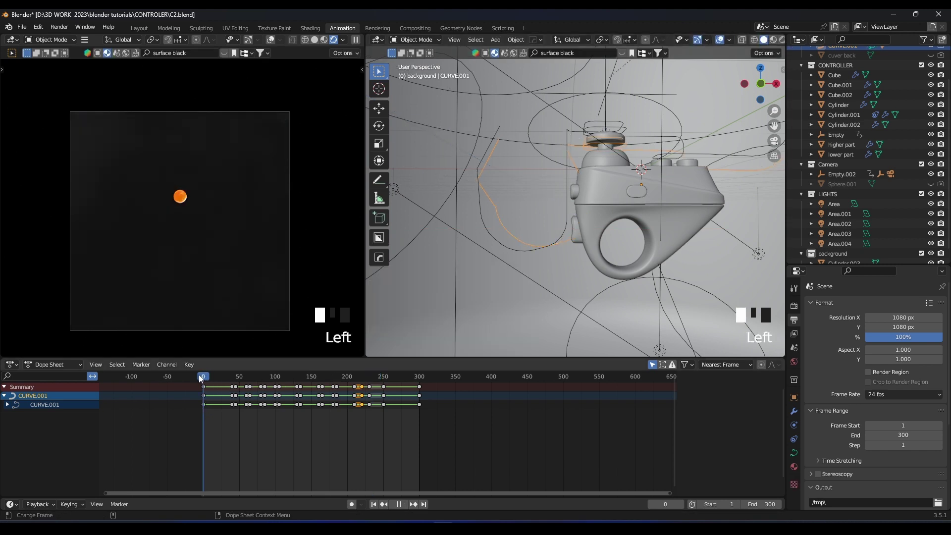
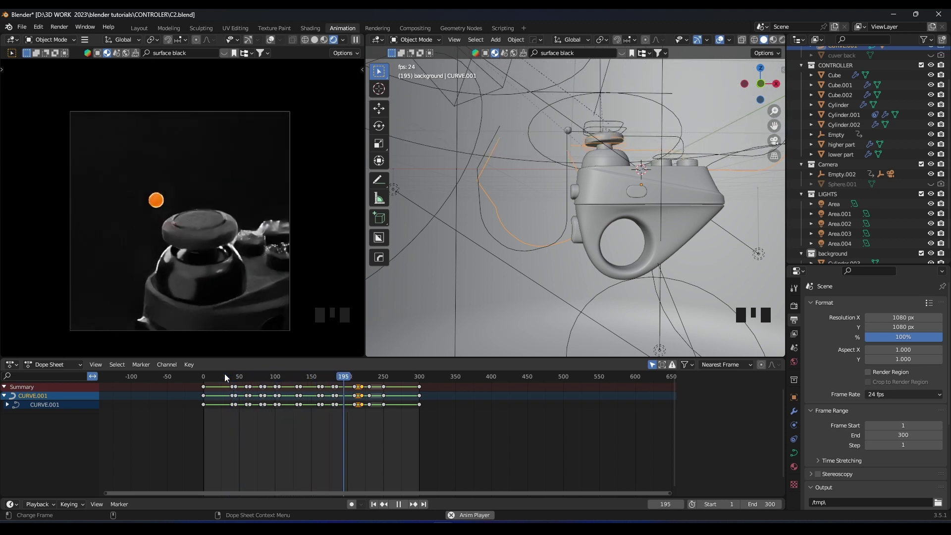
key("space")
key("z")
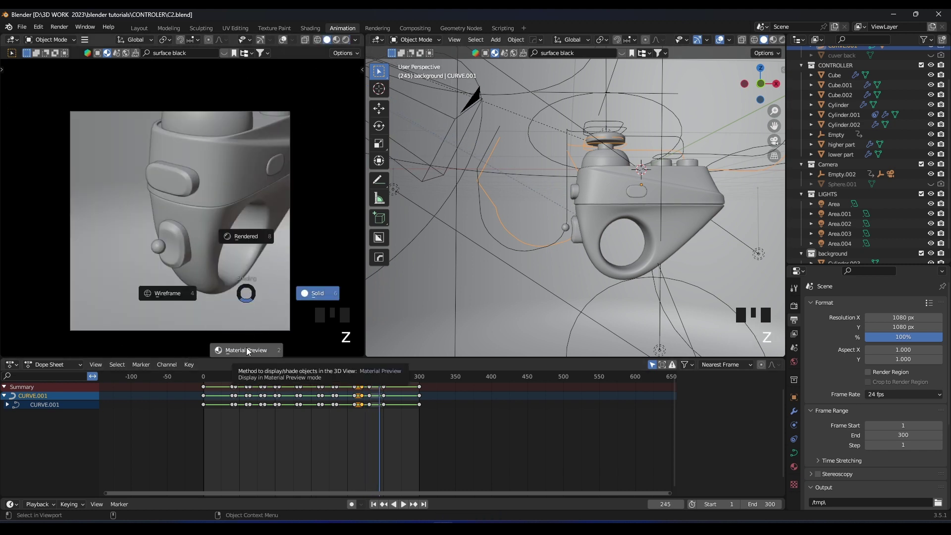
left_click(246, 350)
key("space")
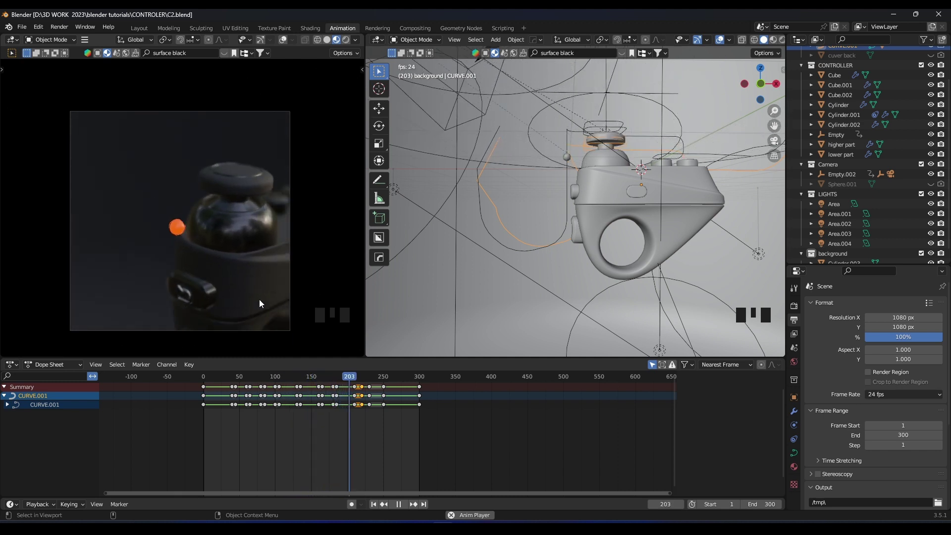
Move to frame 169 and open CURVE.001 for point editing
left_click_drag(300, 377, 325, 372)
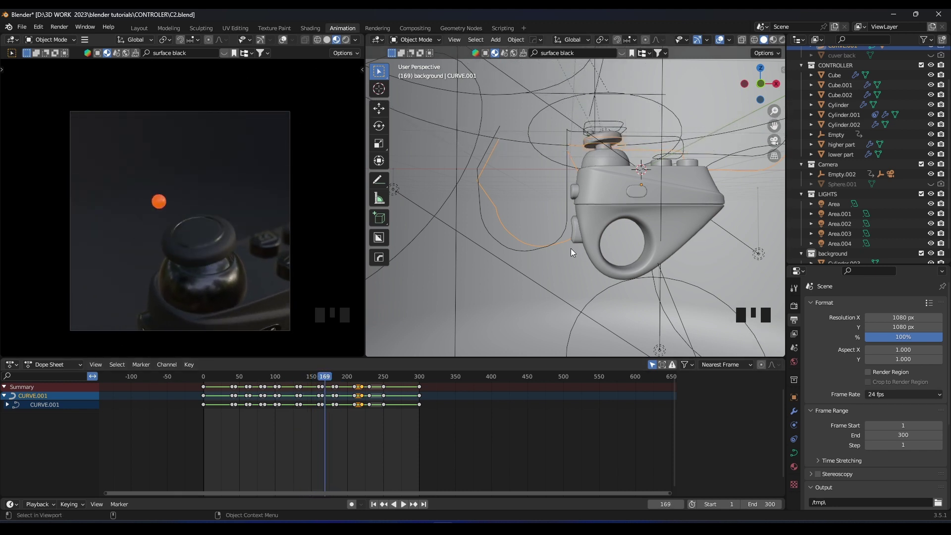
scroll(637, 233, "up", 5)
middle_click_drag(570, 248, 612, 204)
scroll(615, 217, "down", 1)
scroll(839, 89, "up", 3)
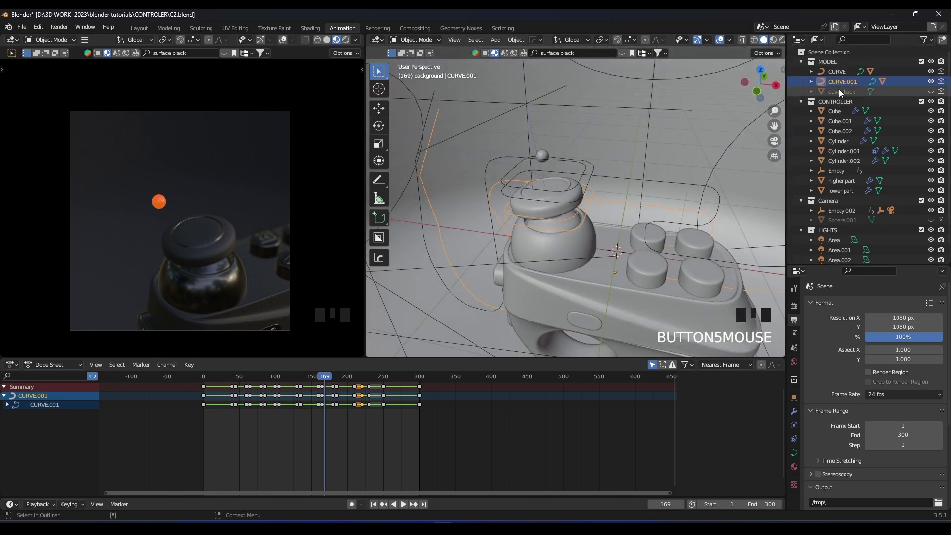
left_click(842, 82)
key("Tab")
scroll(584, 211, "up", 3)
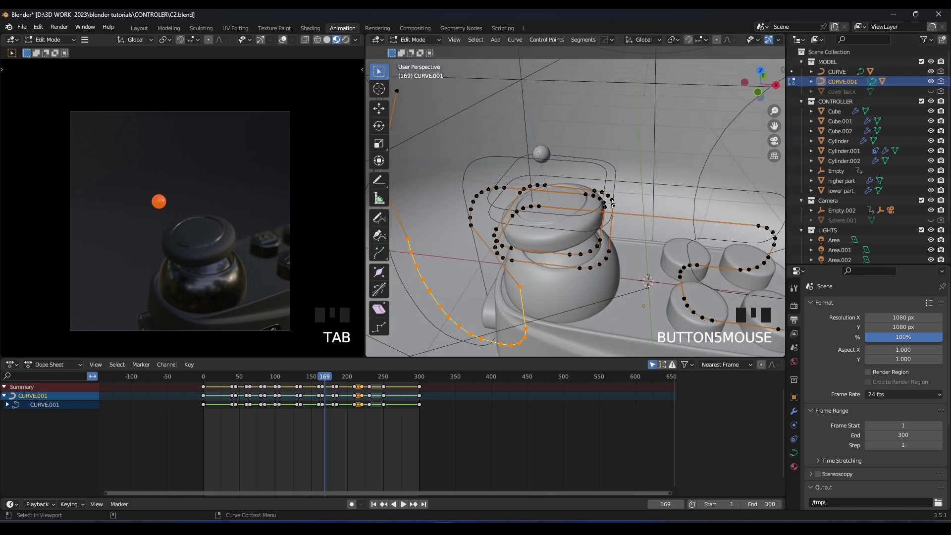
Select points on CURVE.001's loops around the thumbstick and isolate the curve in local view
middle_click_drag(619, 198, 576, 202)
key("ctrl+z")
scroll(600, 192, "up", 2)
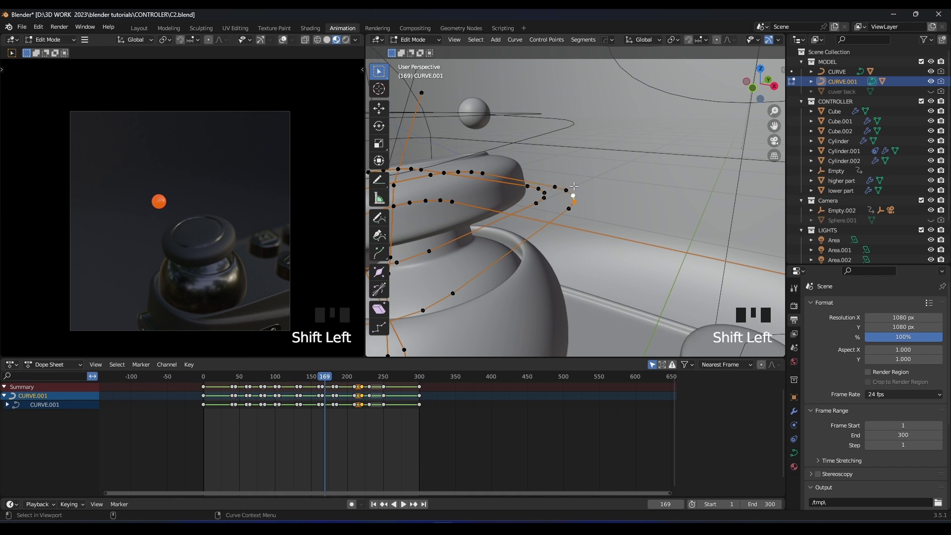
middle_click_drag(571, 203, 502, 257)
scroll(594, 199, "down", 2)
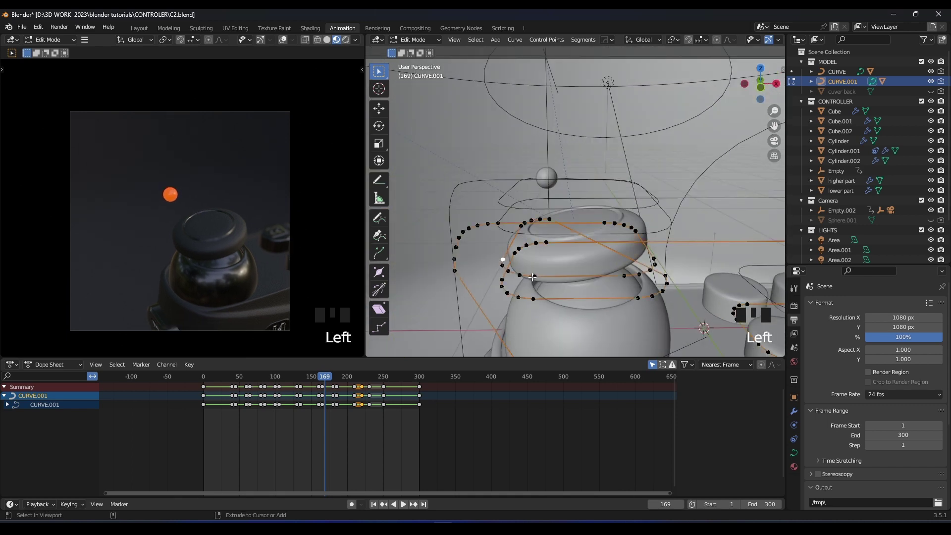
middle_click_drag(527, 222, 540, 224)
mouse_move(540, 224)
middle_mouse_down("shift")
mouse_move(511, 225)
mouse_move(549, 223)
middle_mouse_up("shift")
mouse_move(549, 223)
middle_mouse_down("shift")
mouse_move(516, 205)
mouse_move(478, 206)
mouse_move(501, 219)
middle_mouse_up("shift")
key("z")
key("slash")
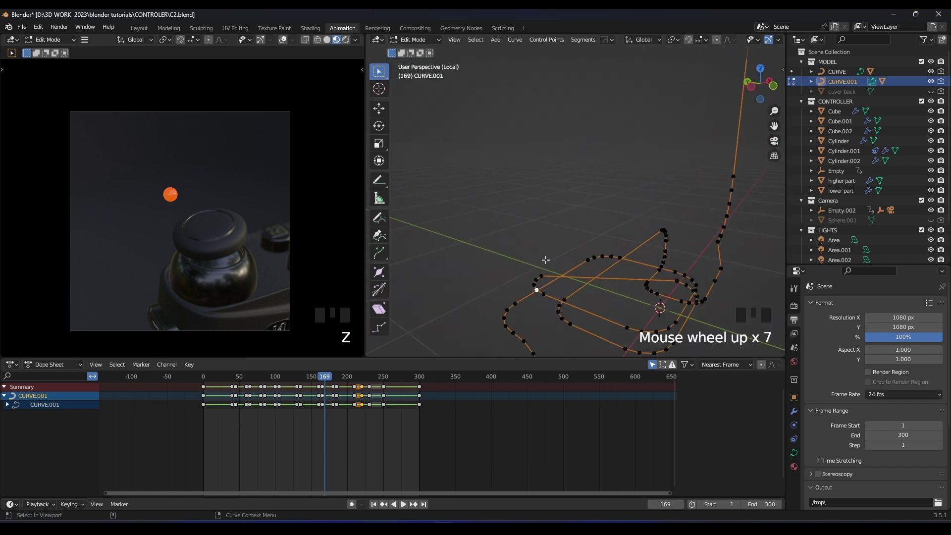
Dissolve the control points of the extra inner loop of CURVE.001, leaving a single loop around the thumbstick
middle_click_drag(545, 260, 541, 239)
mouse_move(541, 238)
middle_mouse_down("shift")
mouse_move(524, 199)
mouse_move(539, 238)
middle_mouse_up("shift")
left_click(526, 245)
key("ctrl+x")
middle_click_drag(513, 282, 538, 271)
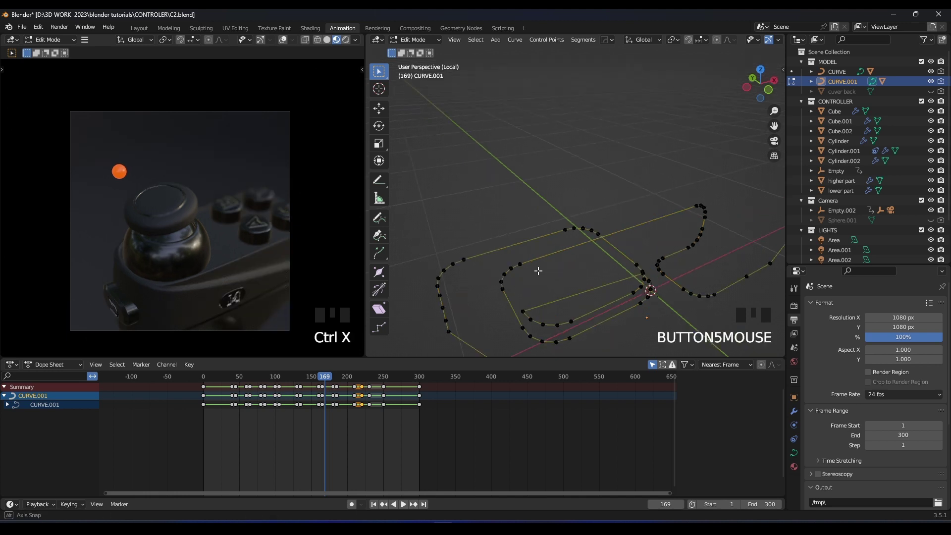
key("ctrl+x")
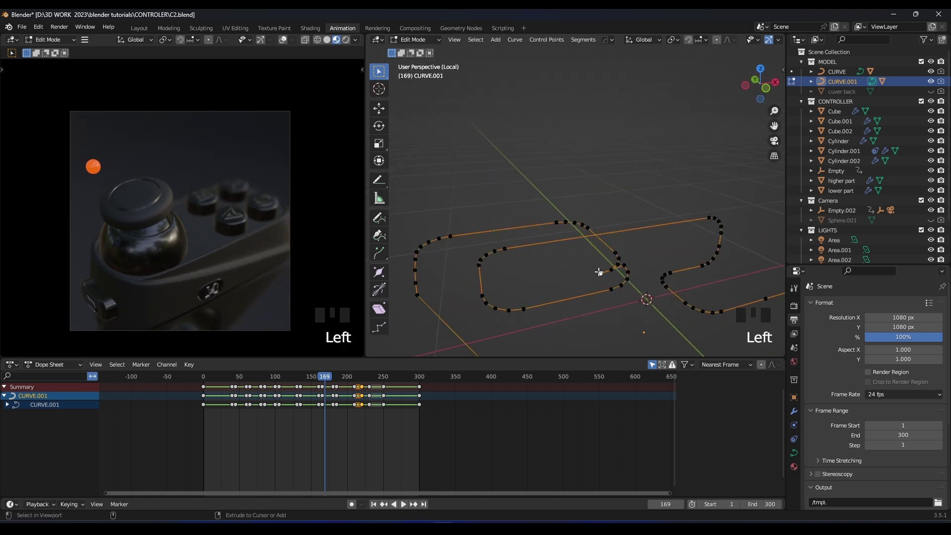
key("ctrl+x")
left_click(613, 268)
middle_click_drag(613, 267, 569, 251)
key("ctrl+x")
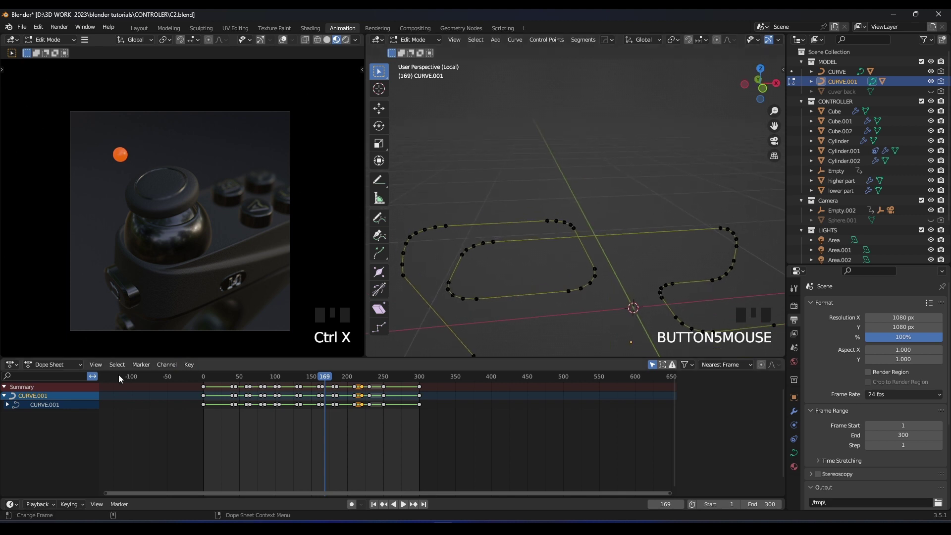
Play the animation to check the path, and dissolve the remaining inner loop's points in CURVE.001
left_click(200, 377)
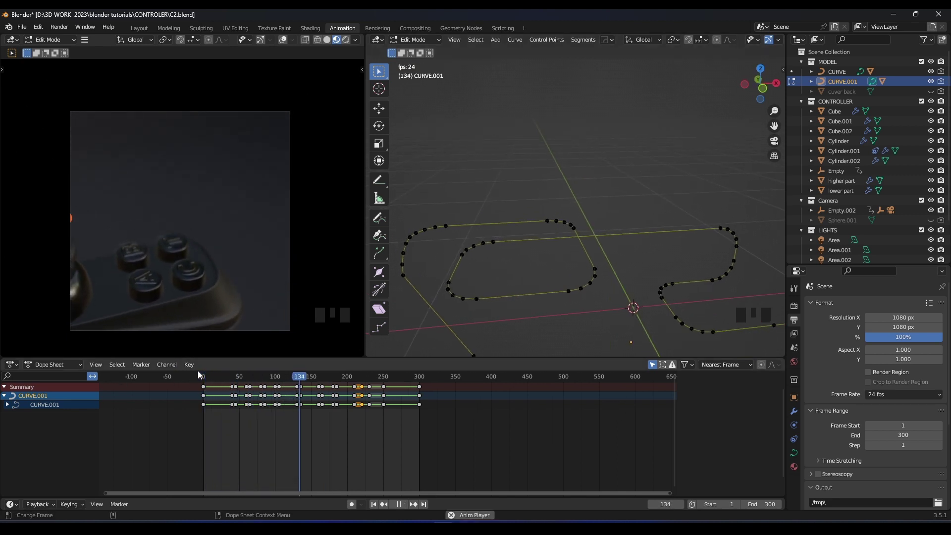
key("space")
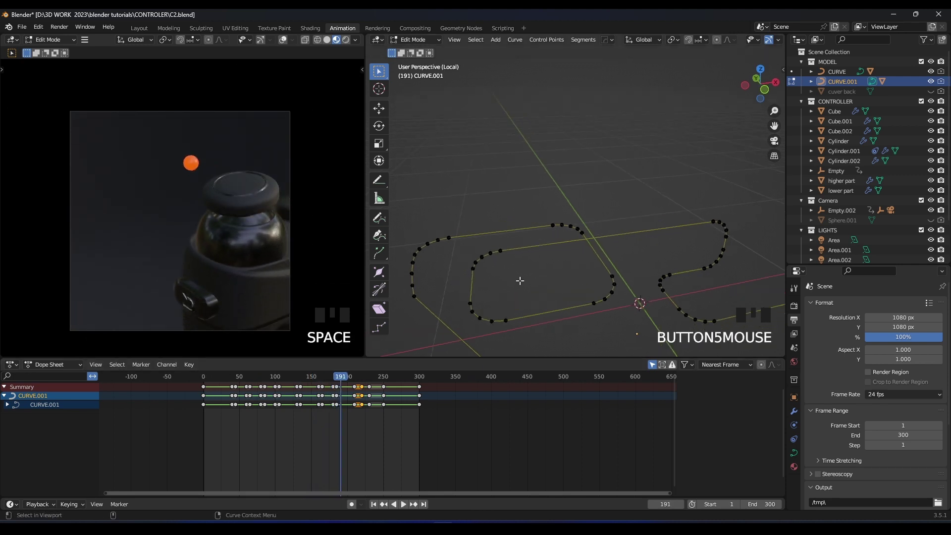
middle_click_drag(607, 301, 579, 289)
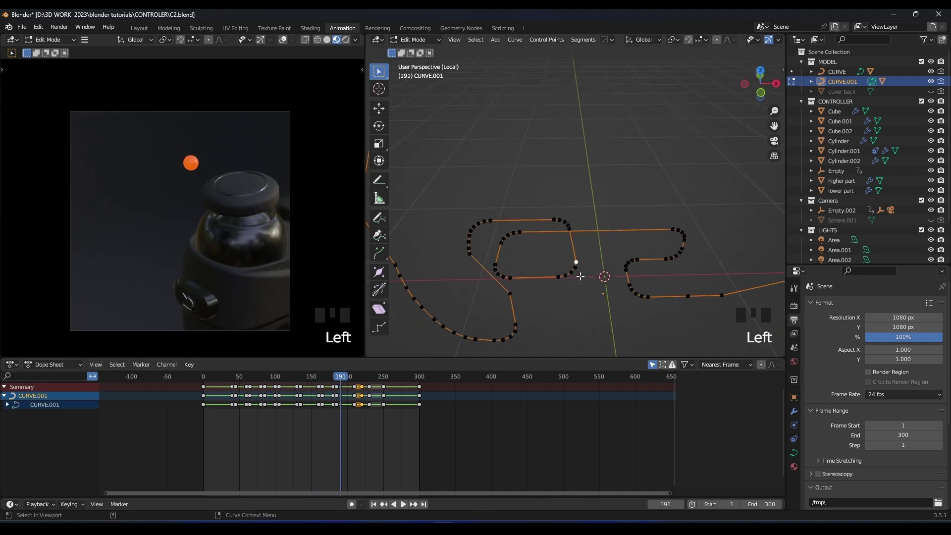
key("ctrl+x")
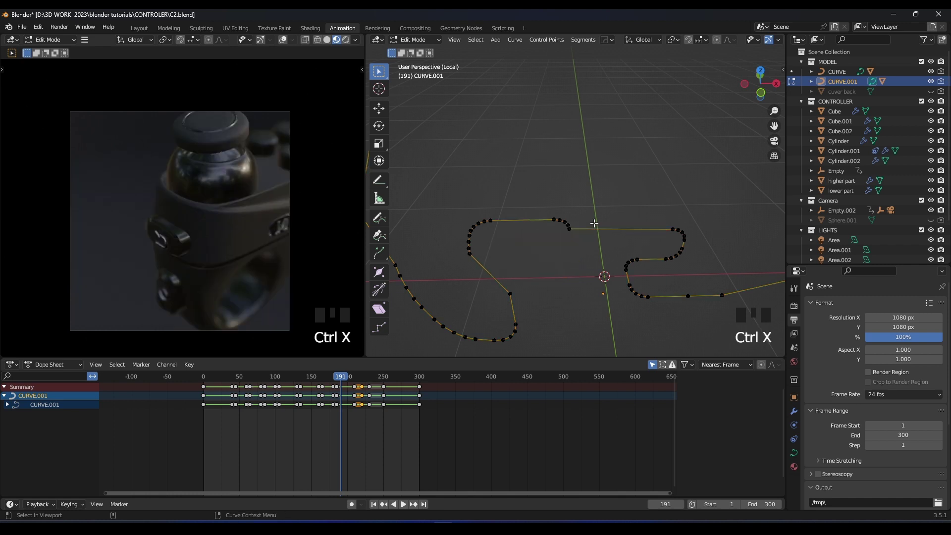
middle_click_drag(538, 258, 580, 266)
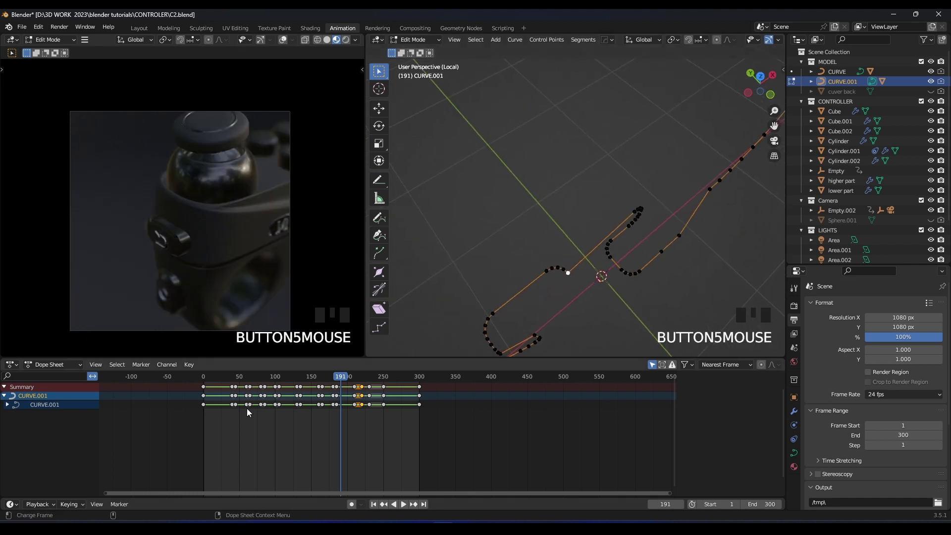
Play through the animation, return to frame 2 and inspect the simplified shape of CURVE.001
left_click(195, 379)
key("Tab")
key("Tab")
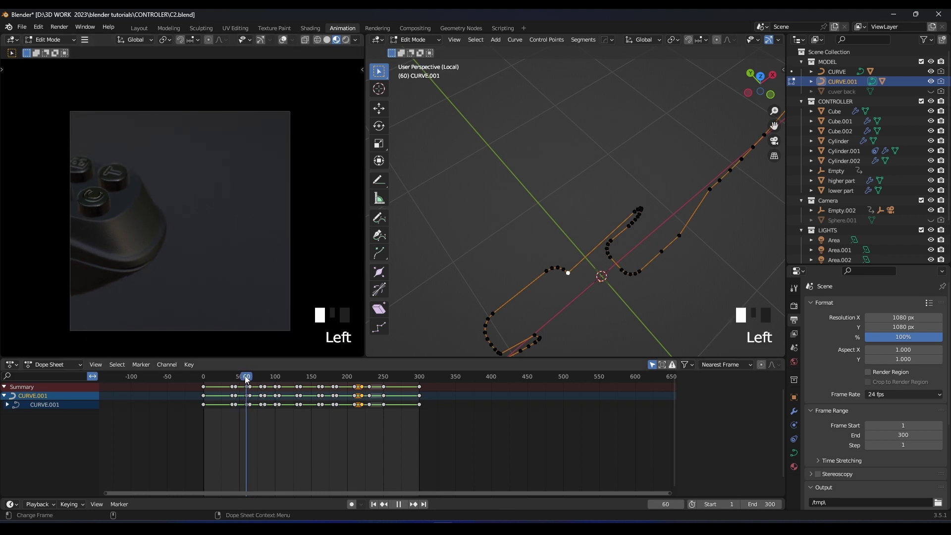
left_click_drag(246, 379, 200, 380)
middle_click_drag(691, 251, 643, 212)
scroll(643, 213, "down", 2)
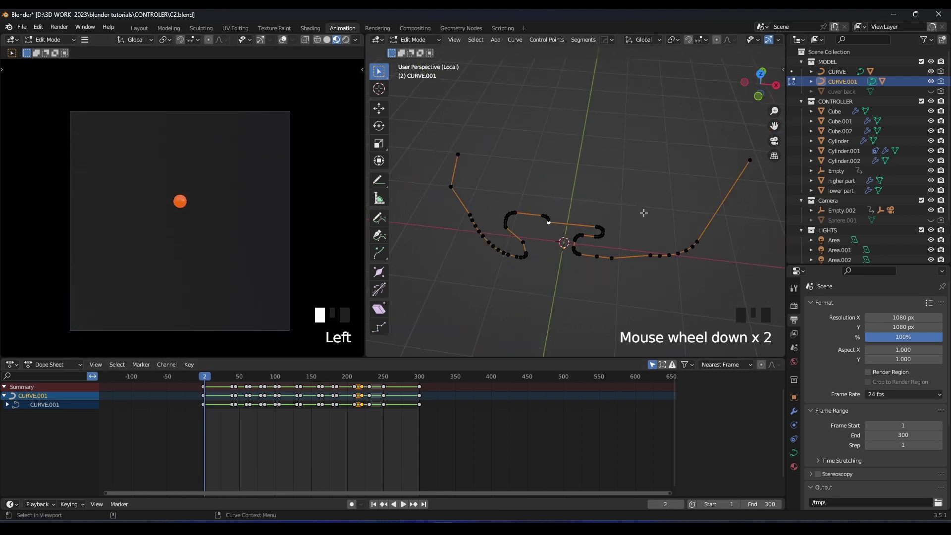
Delete all of CURVE.001's keyframes, leave point editing and show the curve's data properties
key("Tab")
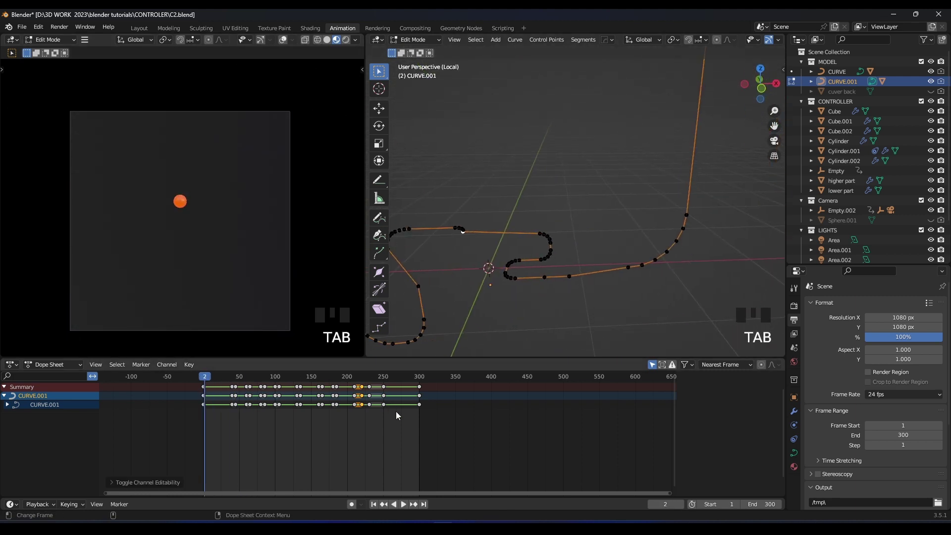
key("a")
key("x")
left_click(396, 411)
key("Tab")
left_click(794, 453)
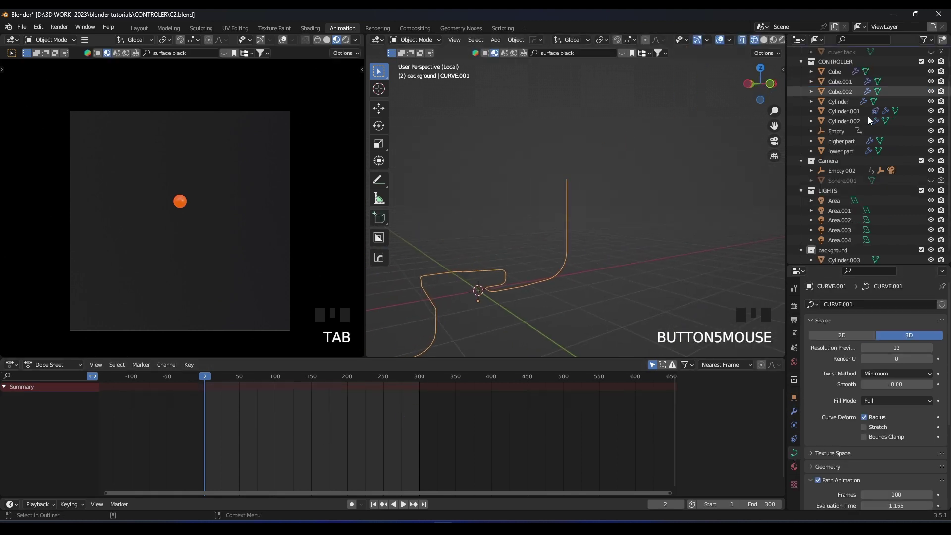
Unhide Sphere.001, leave local view and select that sphere beside the camera
scroll(868, 119, "down", 1)
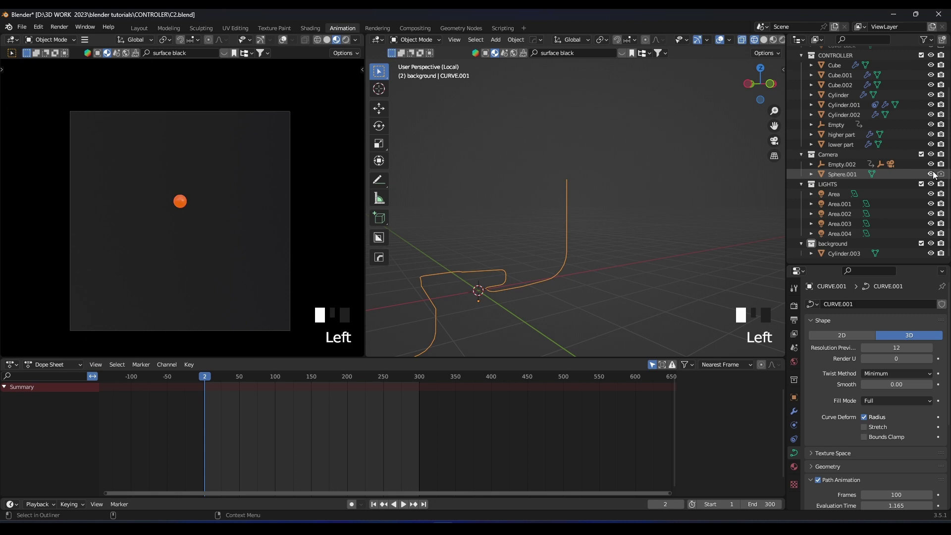
key("slash")
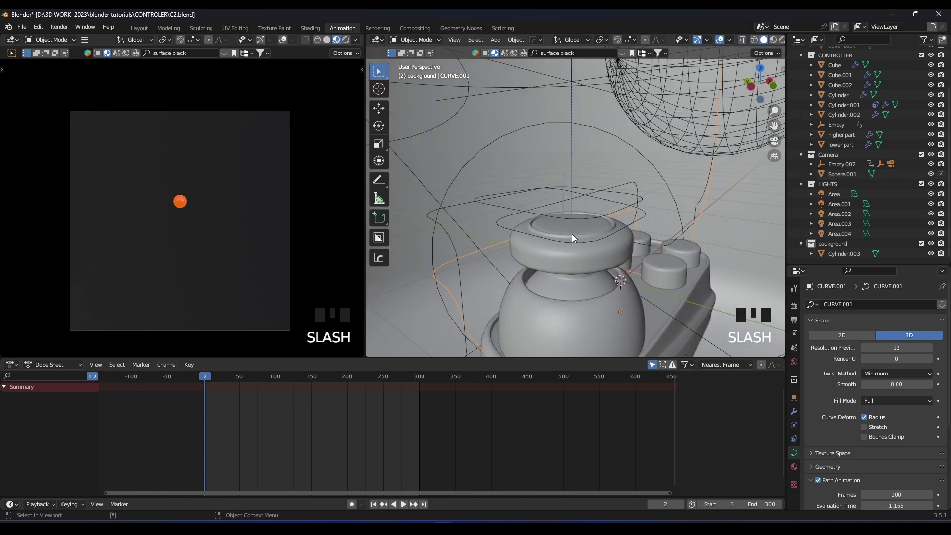
scroll(572, 234, "down", 8)
middle_click_drag(572, 234, 544, 221)
scroll(637, 158, "up", 3)
left_click(637, 159)
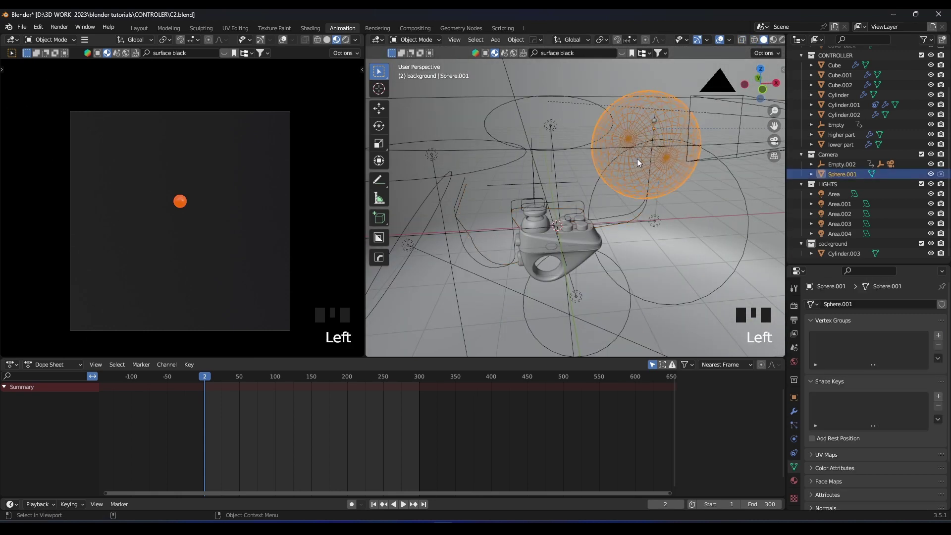
key("g")
key("g")
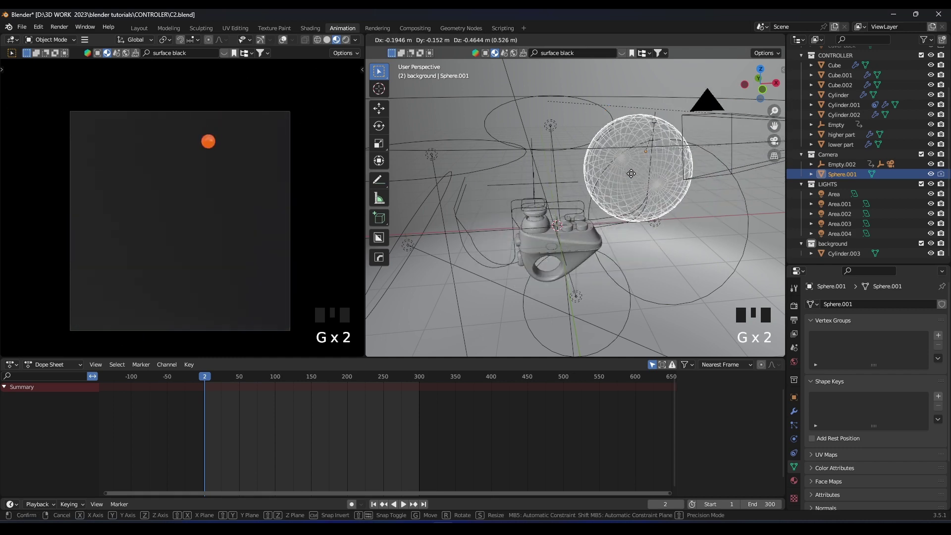
left_click(631, 165)
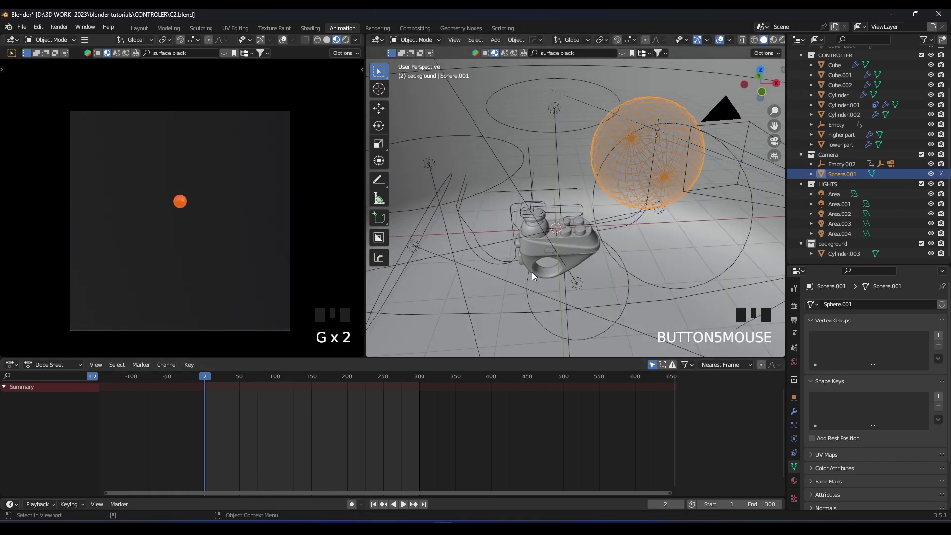
With auto keying on, key Sphere.001's location at frame 0 and lower it 1.6559 m along Z at frame 27
mouse_move(207, 378)
left_mouse_down()
mouse_move(225, 378)
mouse_move(193, 377)
left_mouse_up()
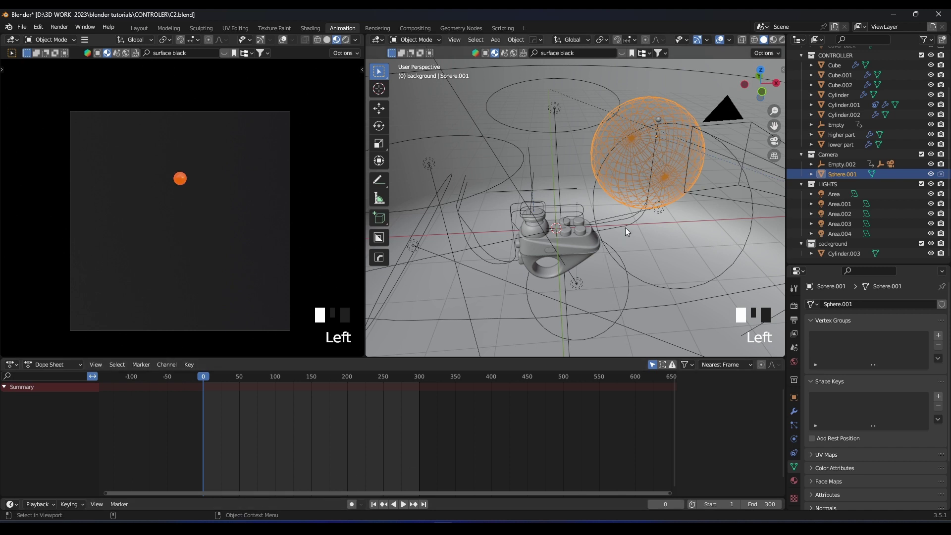
key("g")
left_click(602, 263)
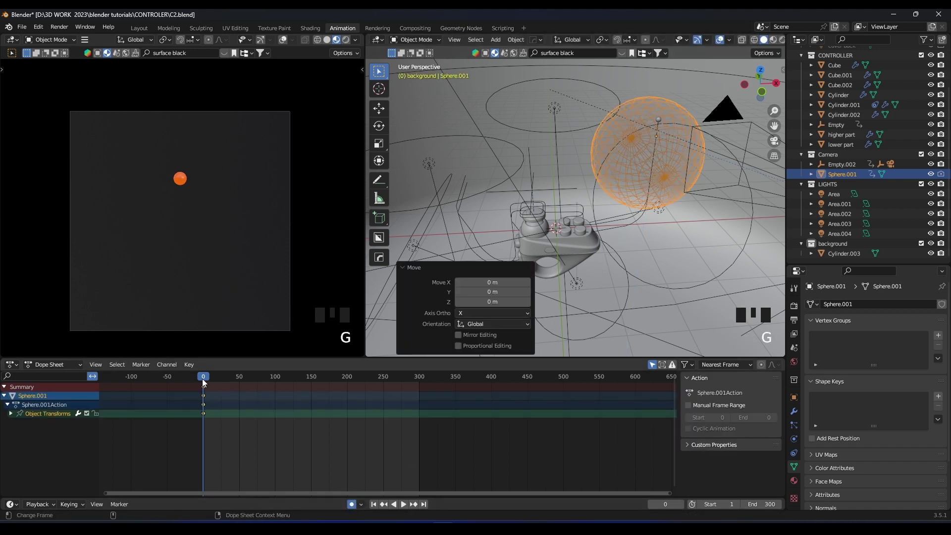
mouse_move(237, 378)
left_mouse_down()
mouse_move(249, 379)
mouse_move(223, 379)
left_mouse_up()
key("g")
key("z")
left_click(508, 288)
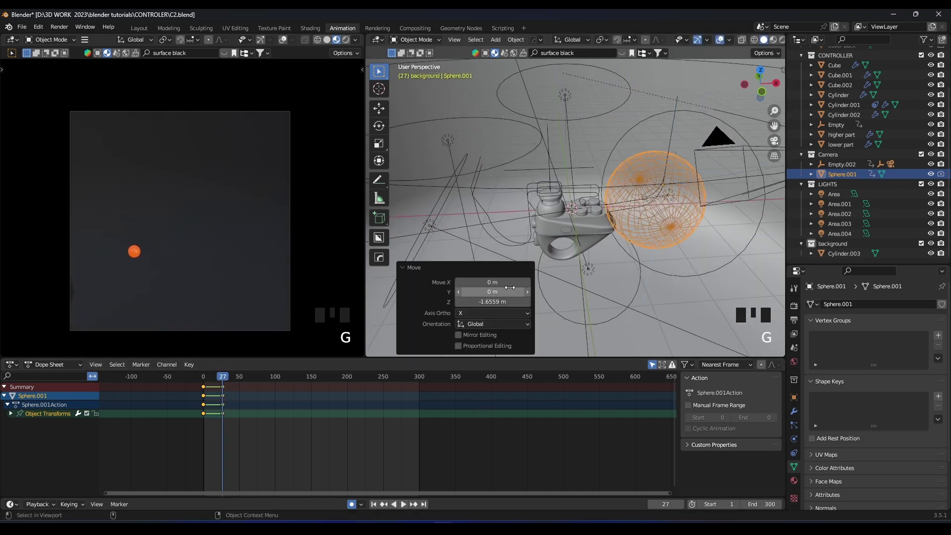
At frame 71, move Sphere.001 -1.6588 m along X, lower it along Z and shift it another -0.21657 m along X
middle_click_drag(440, 330, 463, 315, "shift")
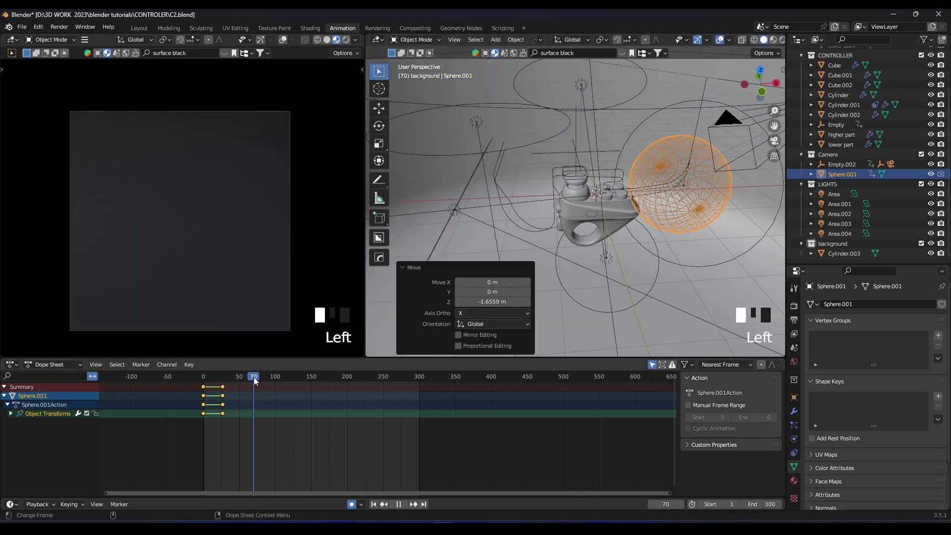
left_click_drag(254, 381, 255, 380)
key("g")
key("x")
left_click(452, 254)
key("g")
key("z")
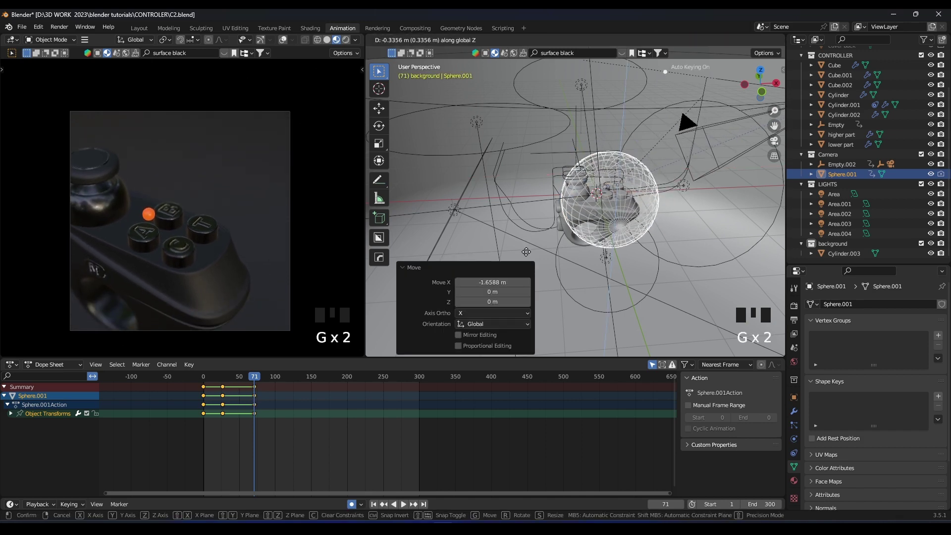
left_click(526, 259)
key("g")
key("x")
left_click(516, 259)
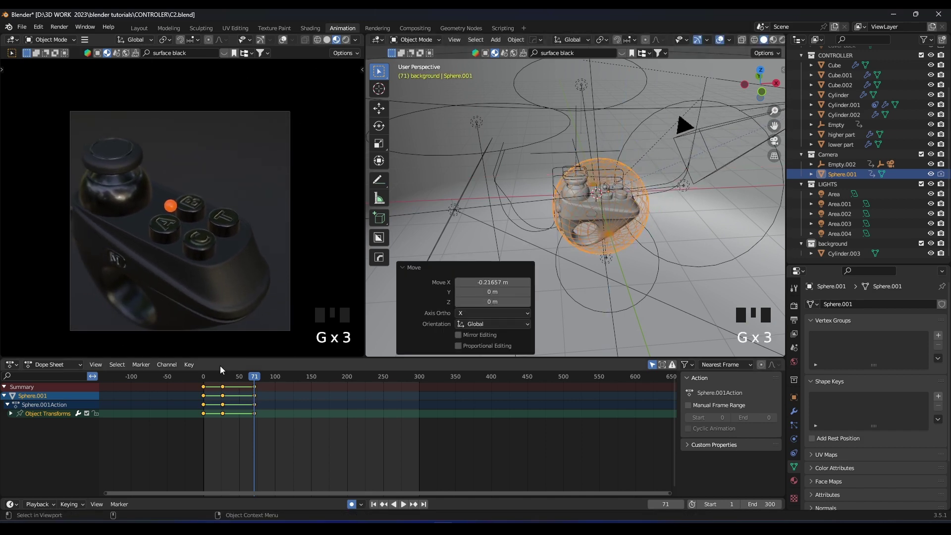
Play the sphere's motion, move its frame 71 keyframe back to just past frame 50, and replay it
key("space")
key("space")
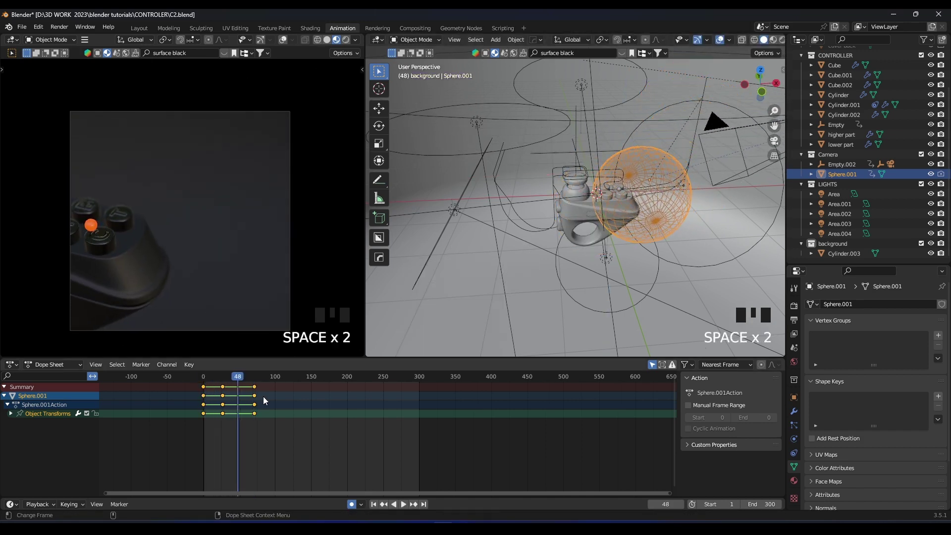
left_click(255, 395)
key("g")
left_click(241, 396)
key("space")
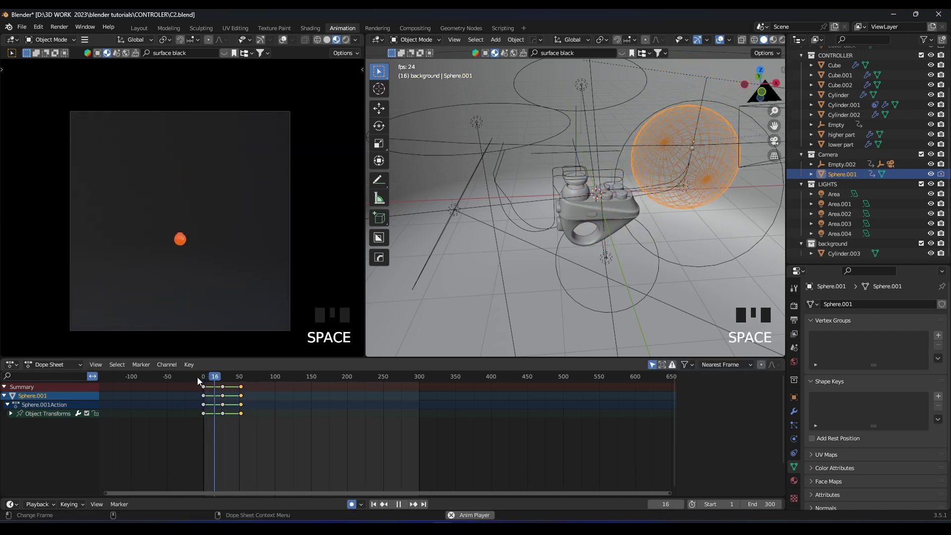
Delete Sphere.001's keyframe at frame 27 and replay the motion from the start
left_click(225, 388)
key("x")
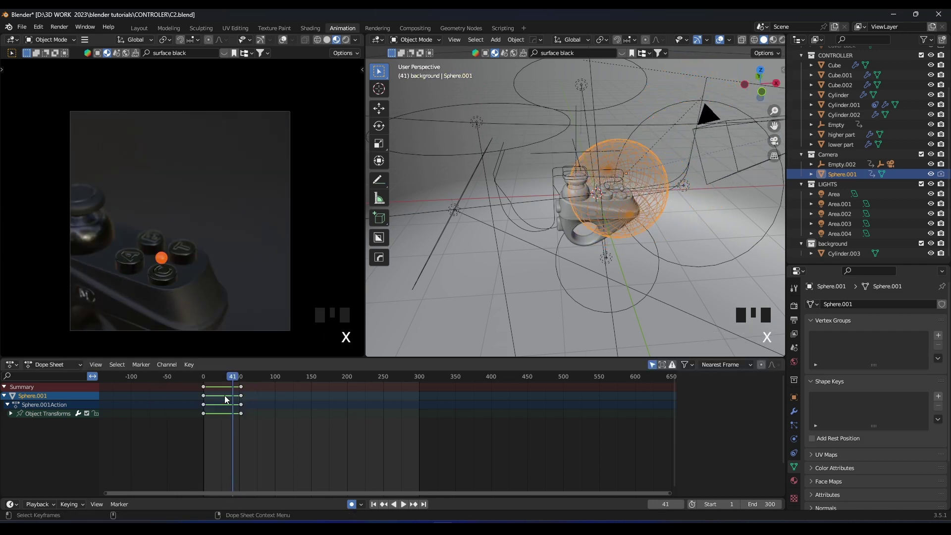
left_click(194, 373)
key("space")
key("space")
left_click(224, 377)
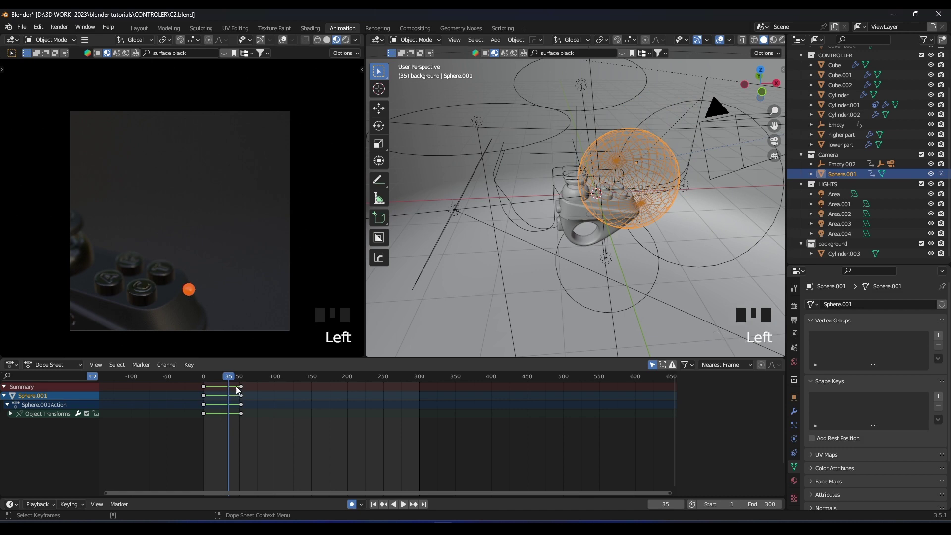
At frame 28, lower Sphere.001 0.49057 m along Z and shift it about 0.31 m along X
left_click(224, 377)
key("g")
left_click(585, 286)
key("g")
key("x")
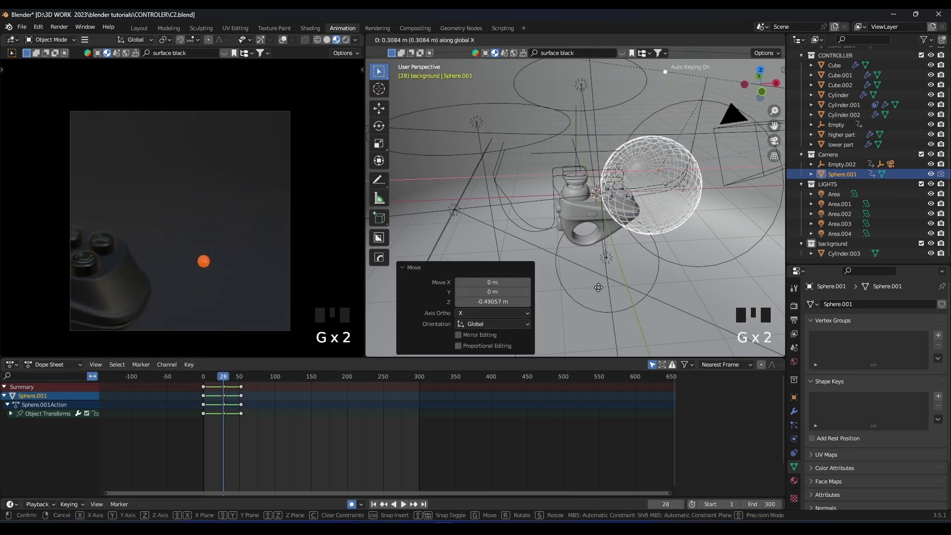
left_click(599, 286)
Fine-tune Sphere.001's frame 28 position along Z and X, and return to frame 0
key("g")
key("z")
left_click(599, 294)
key("g")
key("x")
left_click(601, 295)
left_click(199, 374)
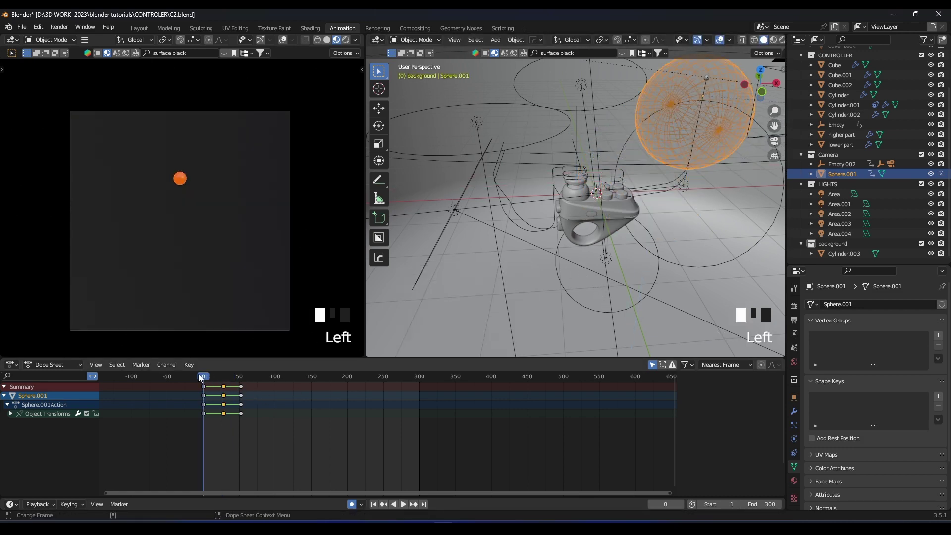
Play on to frame 129 and duplicate Sphere.001's last keyframe, placing the copy at about frame 113
key("space")
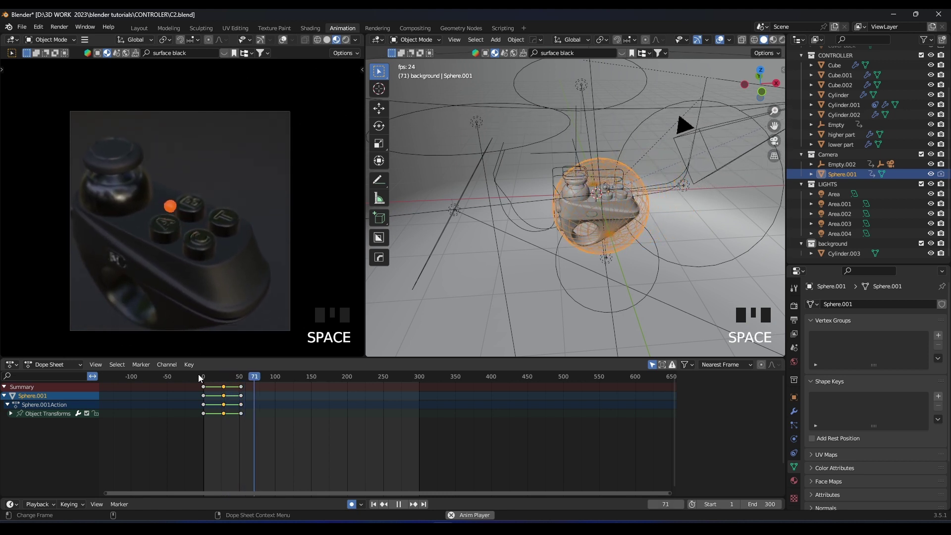
key("space")
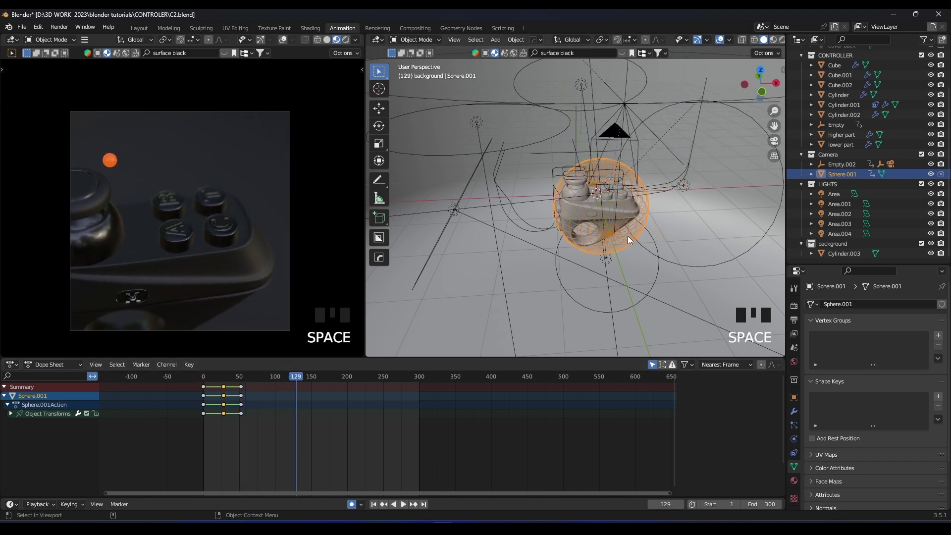
left_click(240, 388)
key("shift+d")
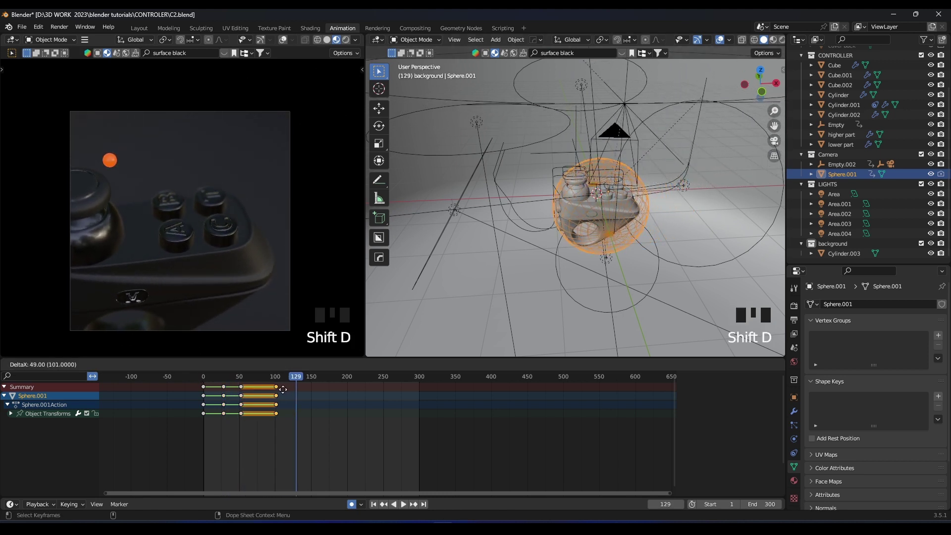
scroll(302, 391, "up", 4)
middle_click_drag(322, 390, 383, 383)
At frame 129, move Sphere.001 -0.72356 m along X with auto keying
key("g")
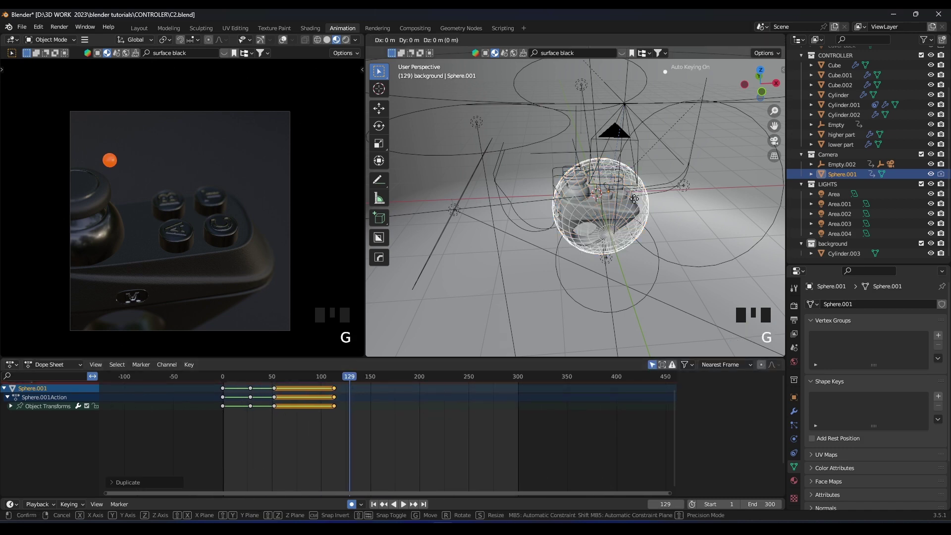
key("x")
left_click(604, 196)
Play on to frame 212 and duplicate Sphere.001's frame 129 keyframe, placing the copy at about frame 198
key("space")
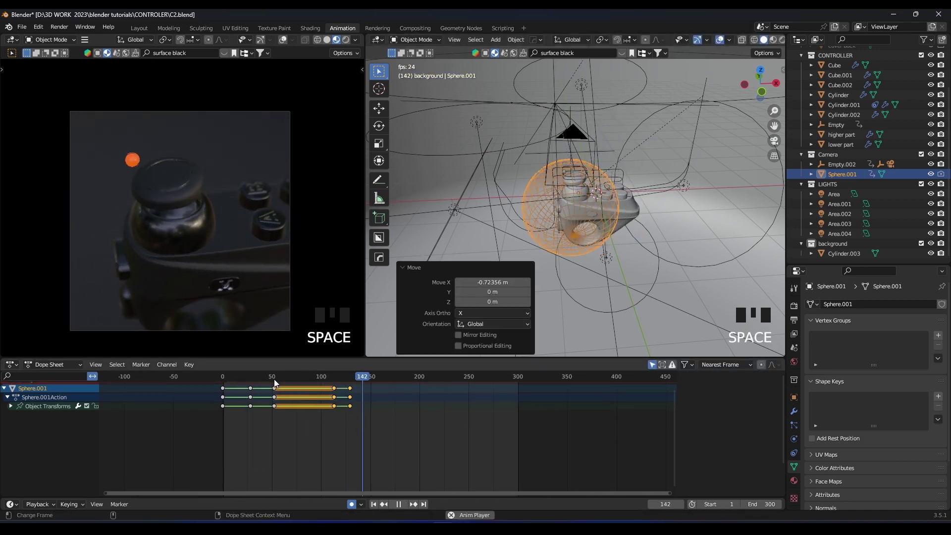
key("space")
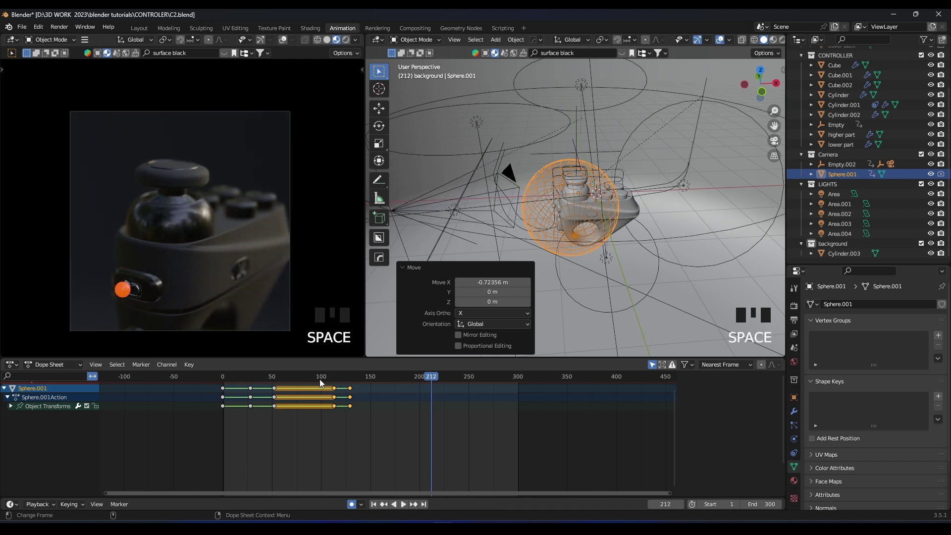
left_click(350, 397)
left_click(418, 395)
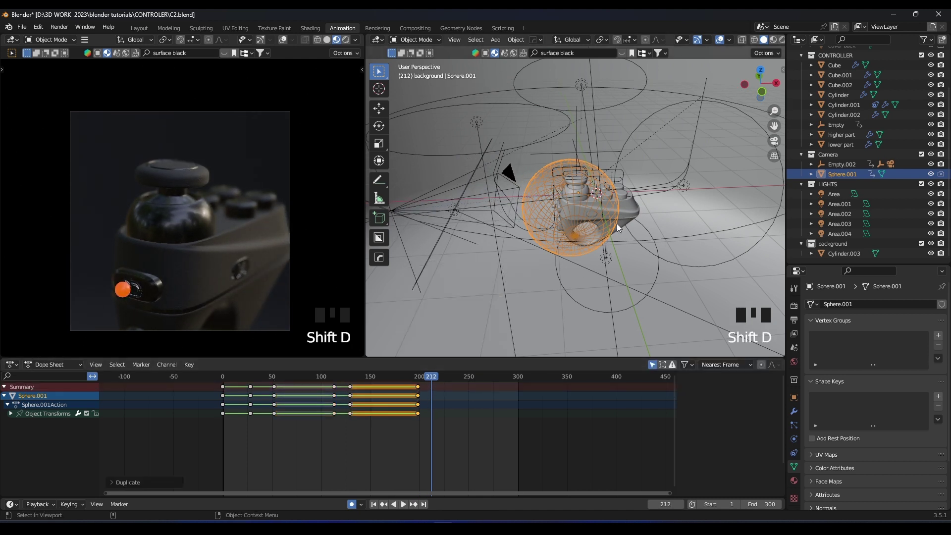
At frame 212, lower Sphere.001 0.45327 m along Z
key("g")
key("z")
left_click(617, 240)
Play on to about frame 235 and lower Sphere.001 another 0.33367 m along Z
key("space")
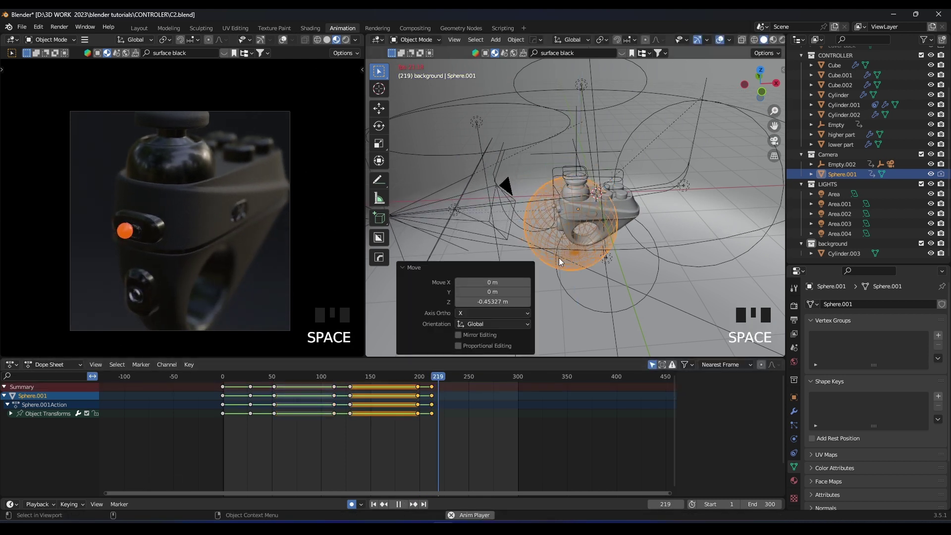
key("space")
key("g")
key("z")
left_click(594, 269)
At frame 283, move Sphere.001 about 2.2 m in negative X and fine-tune its position along Z and X
key("space")
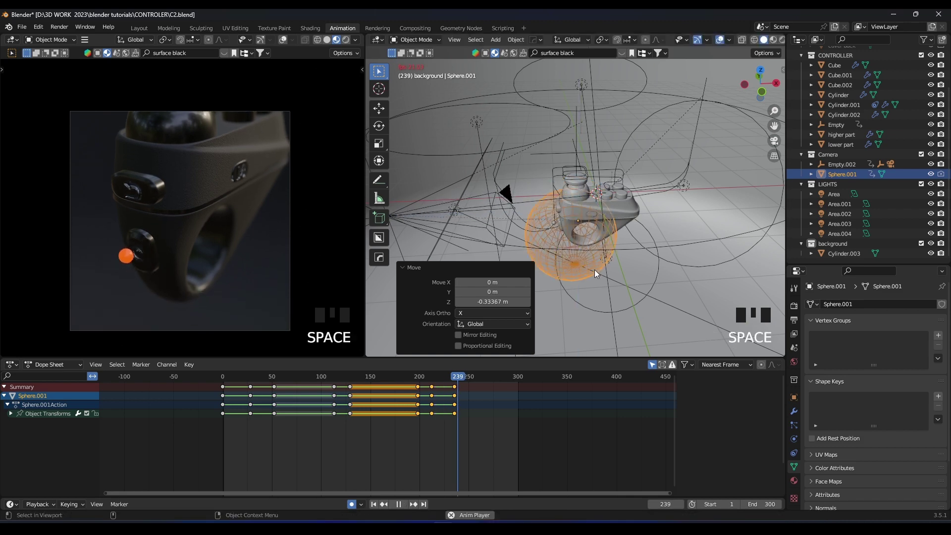
key("space")
scroll(585, 275, "down", 2)
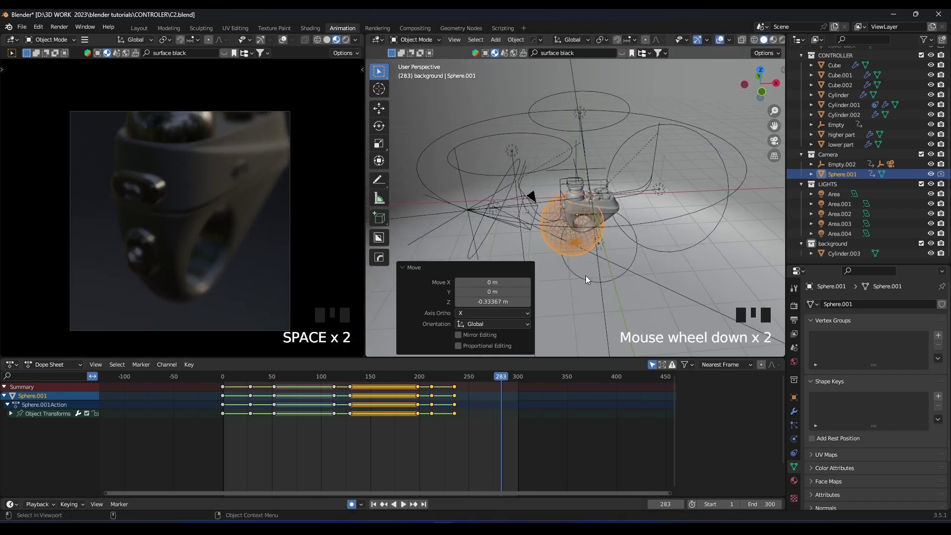
key("g")
key("x")
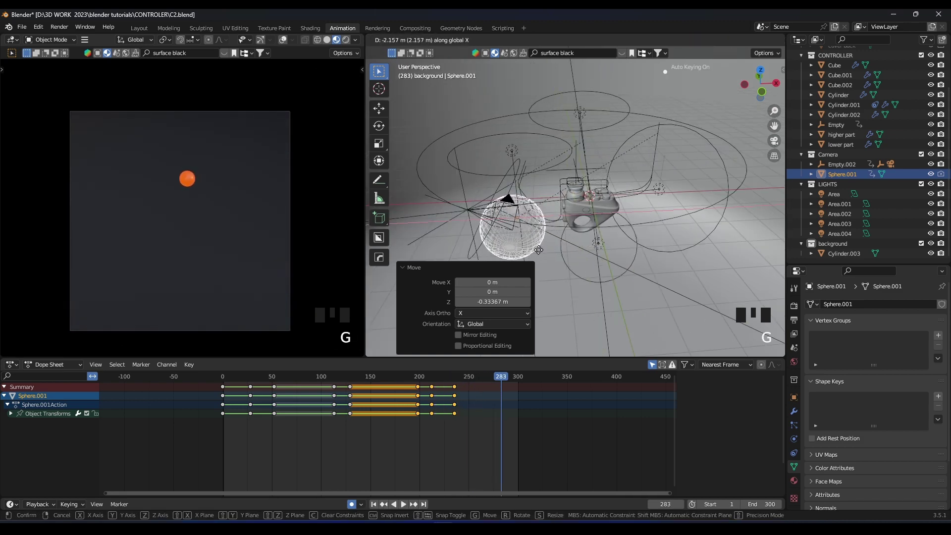
left_click(535, 249)
key("g")
key("z")
left_click(538, 247)
key("g")
key("x")
left_click(538, 246)
Replay the animation from earlier frames and scrub to frame 220 to check how the ball meets the side button
key("space")
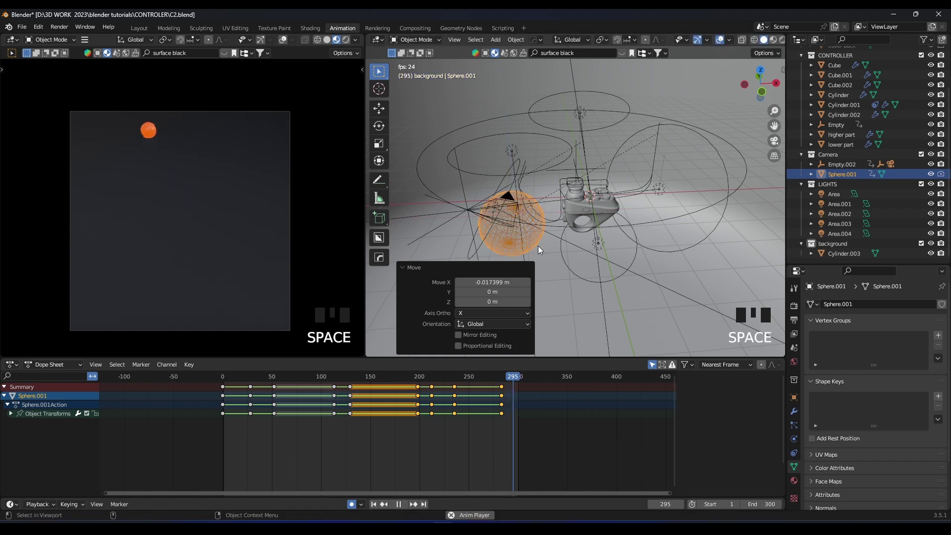
key("space")
key("space")
key("space")
key("space")
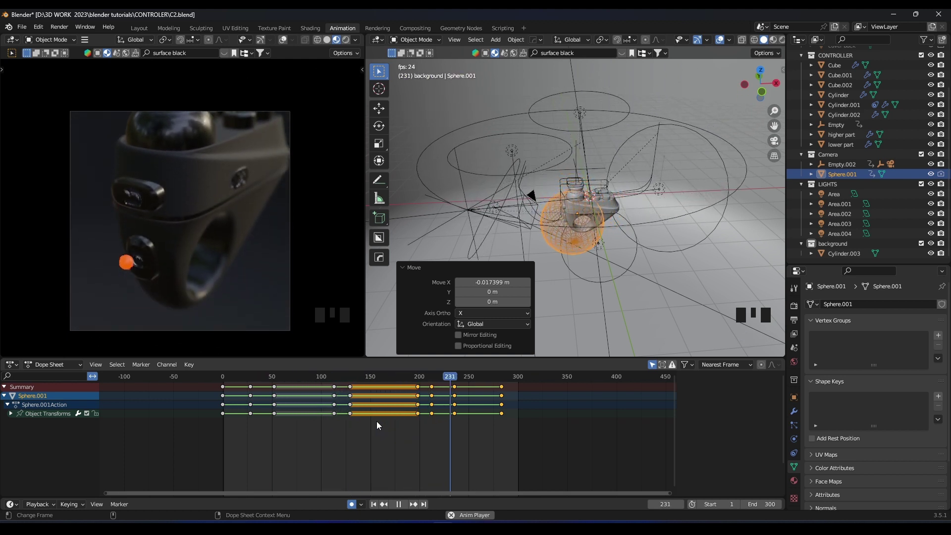
key("space")
left_click(382, 378)
key("space")
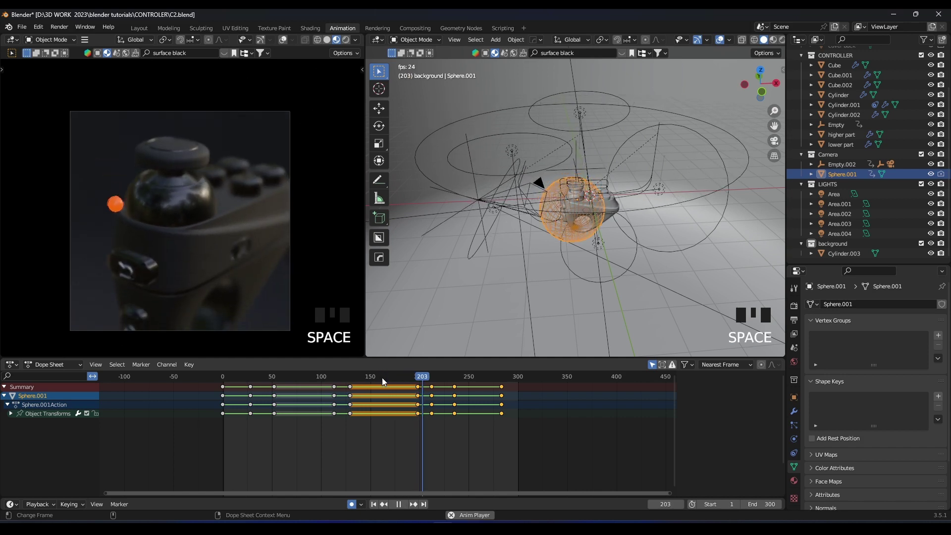
left_click(381, 378)
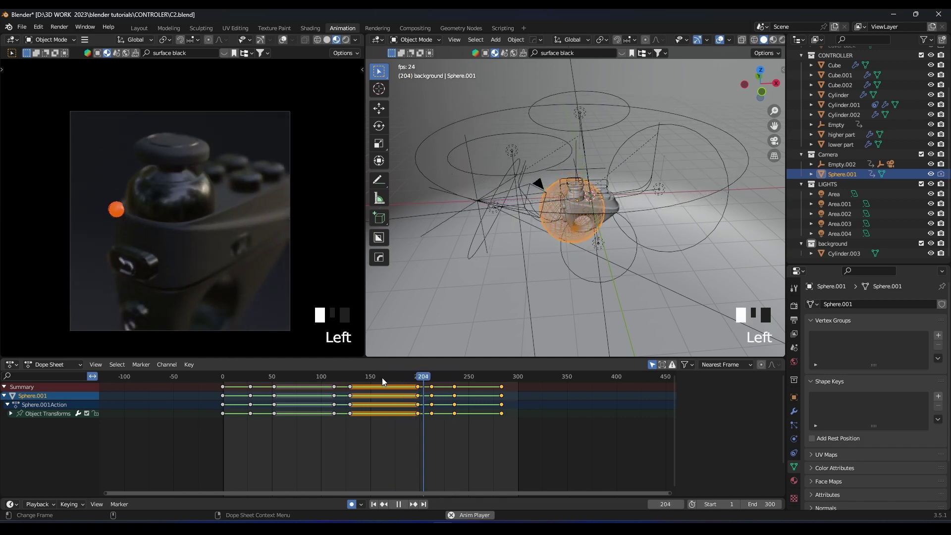
left_click(382, 377)
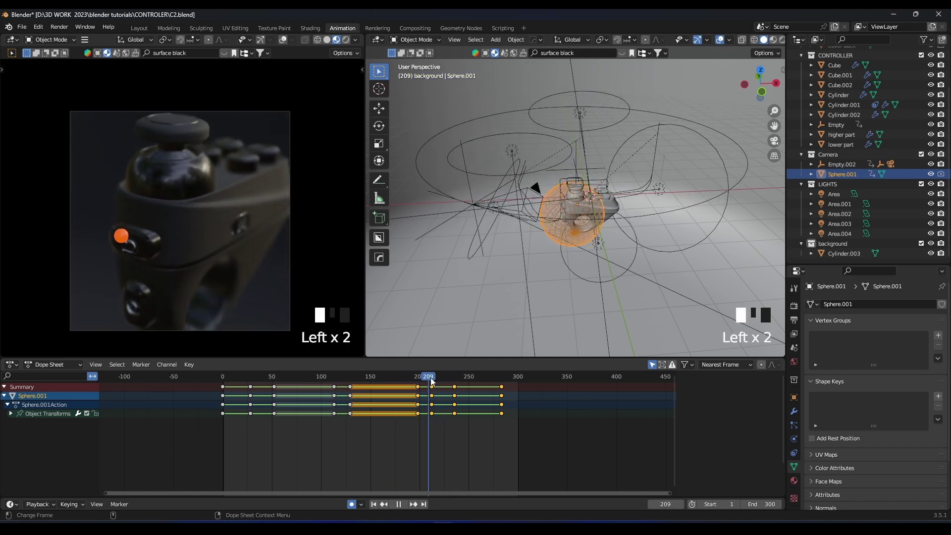
left_click_drag(444, 376, 438, 373)
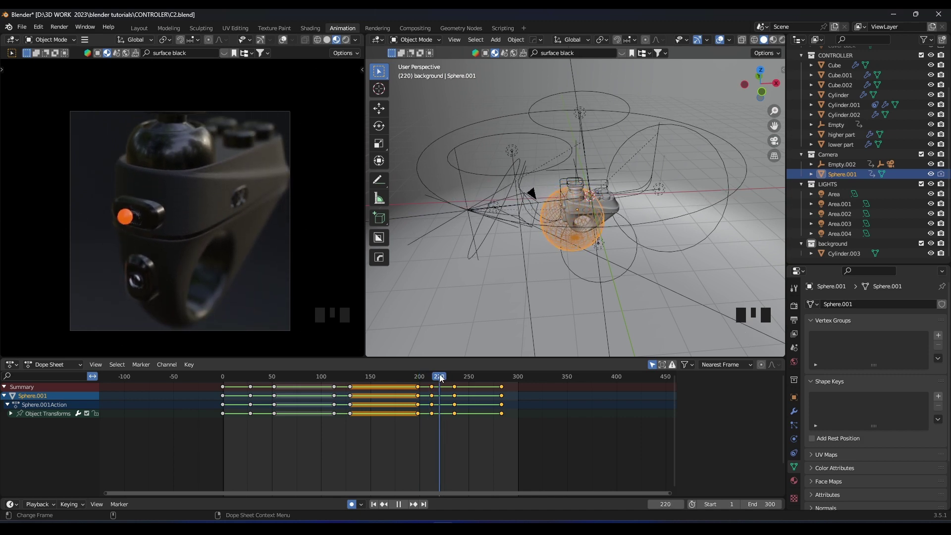
Select the ball's path CURVE and scrub through its keyframes up to frame 220 to compare them with the button press
key("space")
scroll(575, 236, "up", 10)
middle_click_drag(554, 224, 560, 216)
left_click(459, 173)
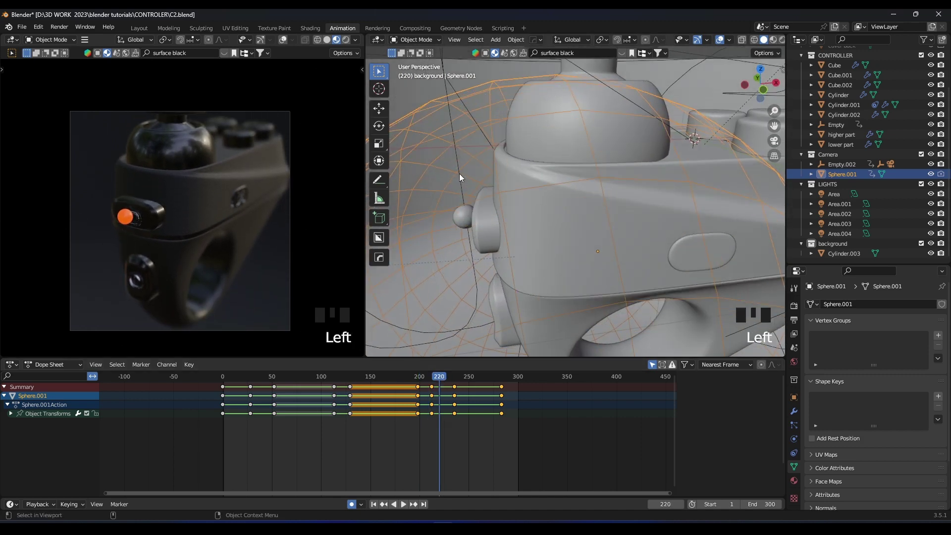
left_click(459, 173)
scroll(408, 459, "up", 9)
middle_click_drag(448, 454, 440, 427)
scroll(392, 428, "up", 11)
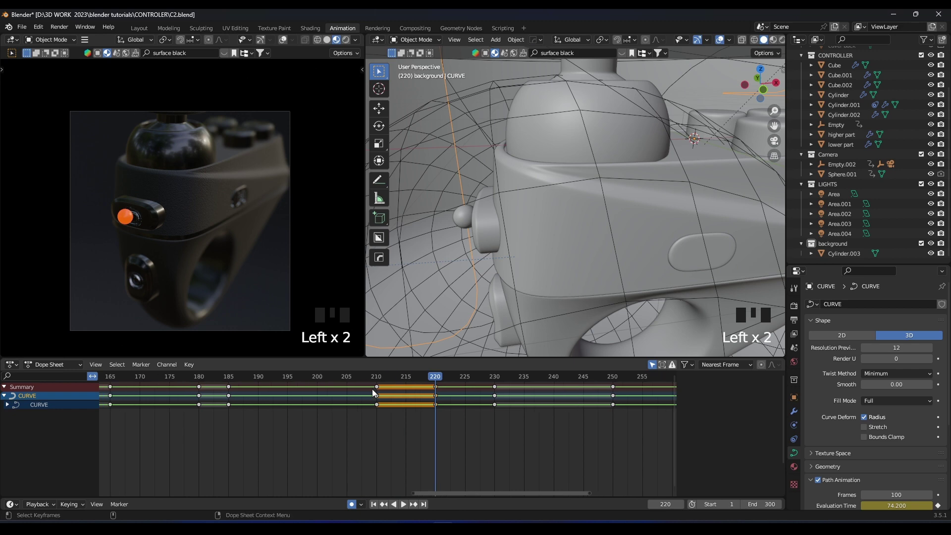
left_click_drag(361, 377, 435, 376)
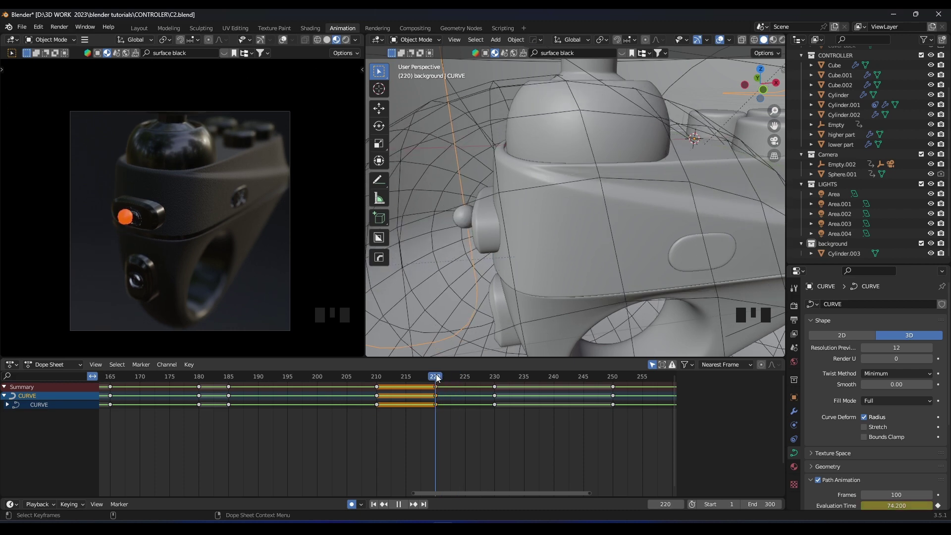
Select the upper side button Cube.001, shift its last two keyframes to frames 218 and 226, and replay the press
left_click(485, 242)
left_click_drag(354, 380, 353, 380)
key("g")
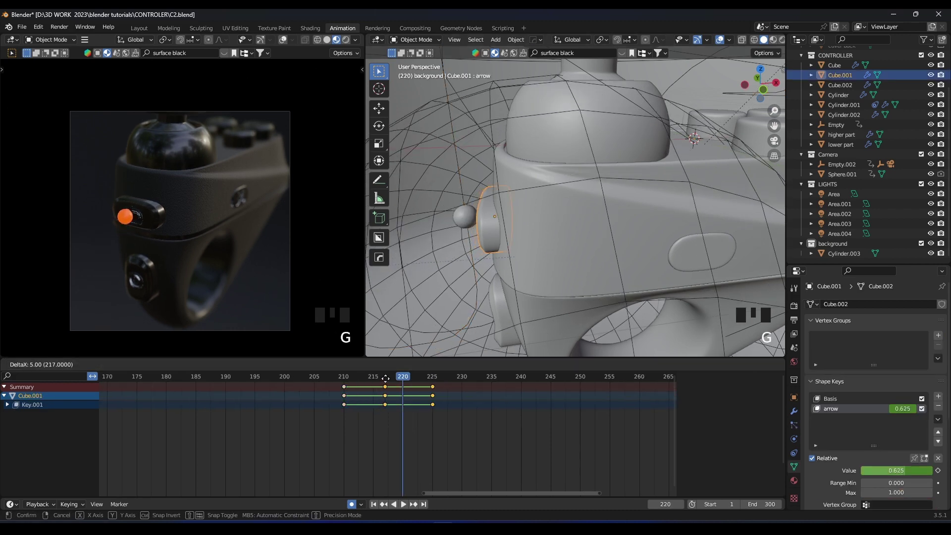
left_click(389, 380)
left_click(337, 378)
key("space")
left_click(335, 378)
key("space")
Move Cube.001's middle keyframe to frame 215 and its last keyframe to frame 220, and replay from frame 210
left_click(390, 389)
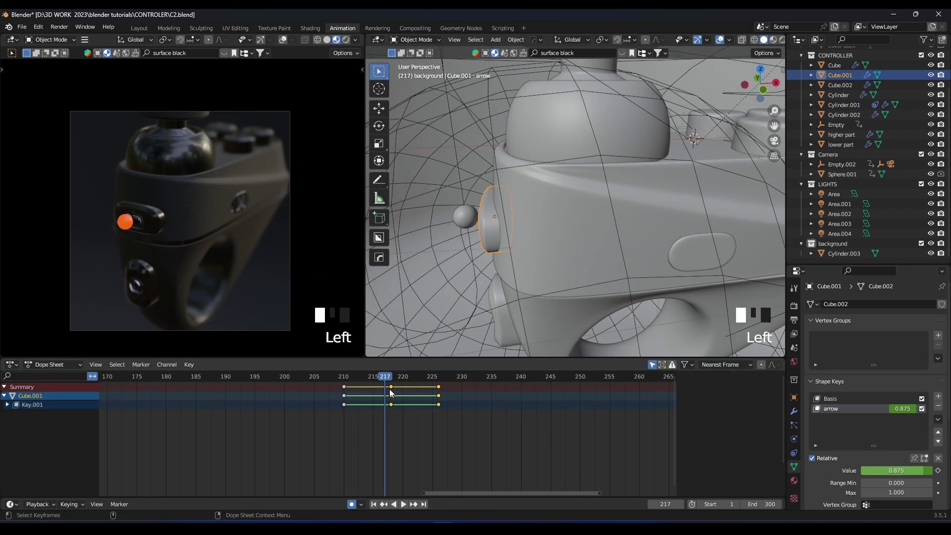
key("g")
left_click(373, 390)
left_click(439, 394)
key("g")
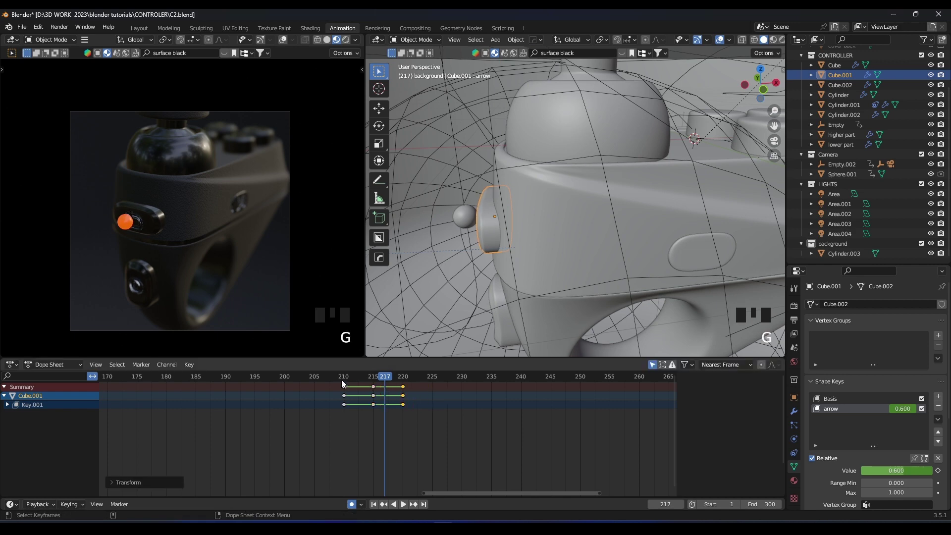
left_click(341, 380)
key("space")
key("space")
Change the interpolation mode of all three Cube.001 keyframes
left_click_drag(414, 419, 320, 381)
right_click(349, 390)
mouse_move(349, 390)
left_click(515, 405)
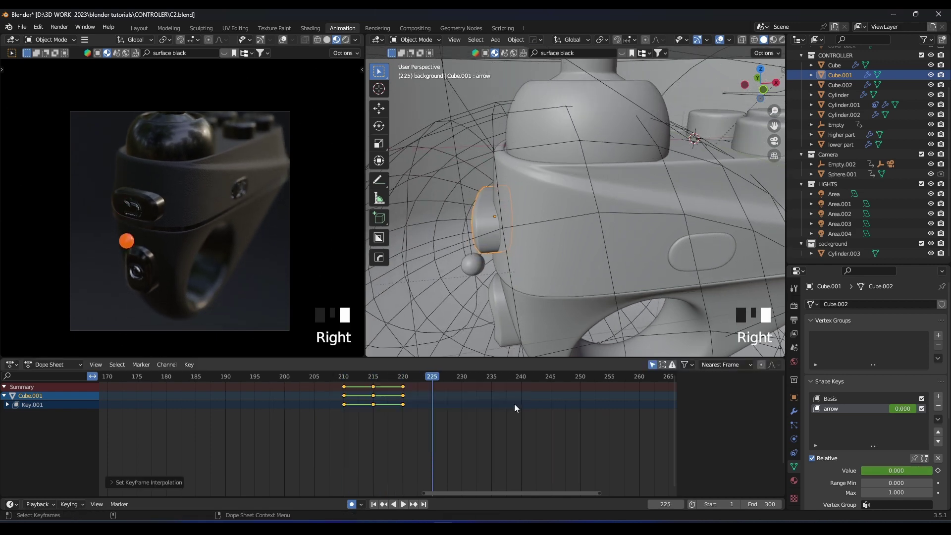
Replay the button press from about frame 207 and from about frame 185 to check its timing
left_click(324, 378)
key("space")
left_click(324, 379)
left_click(324, 379)
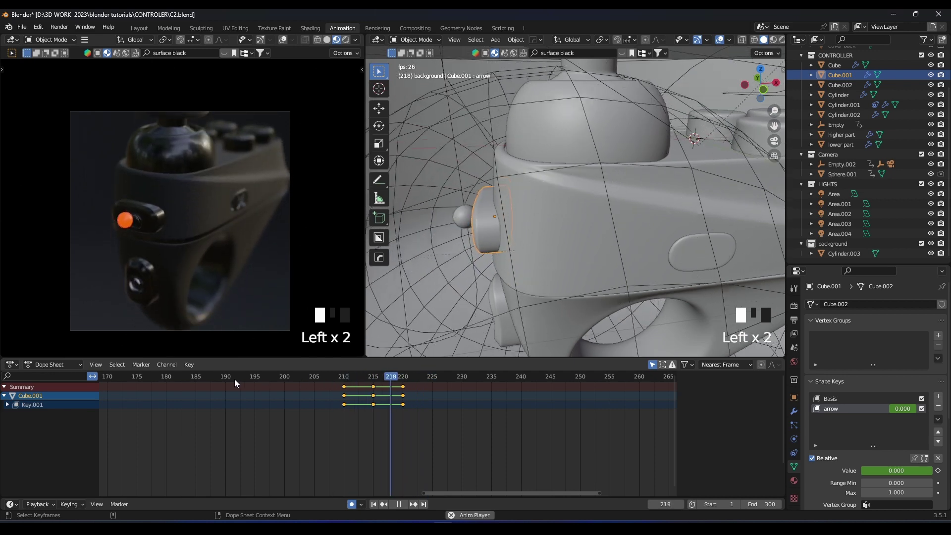
left_click(192, 378)
key("space")
left_click(192, 379)
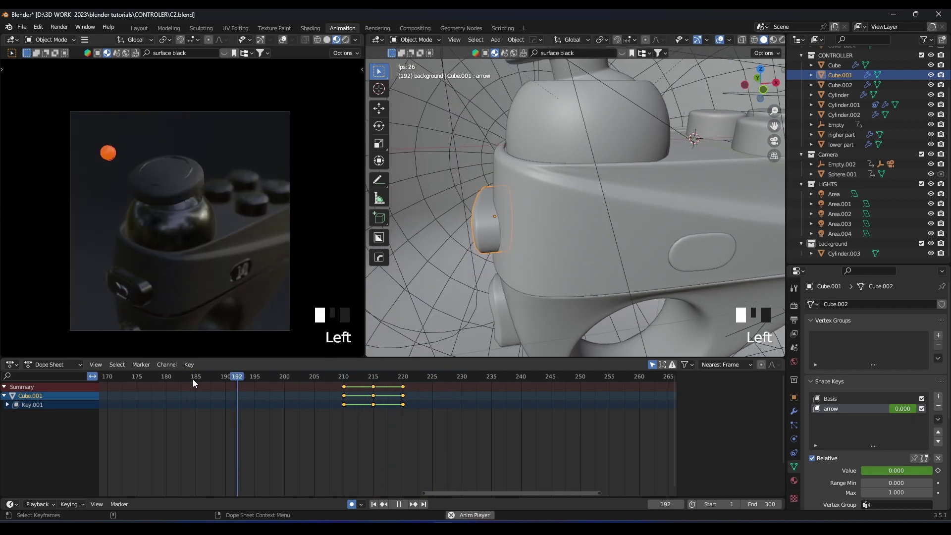
key("space")
Move the path CURVE's frame 220 keyframe to frame 225 and replay the ball's contact with the side button
left_click(465, 225)
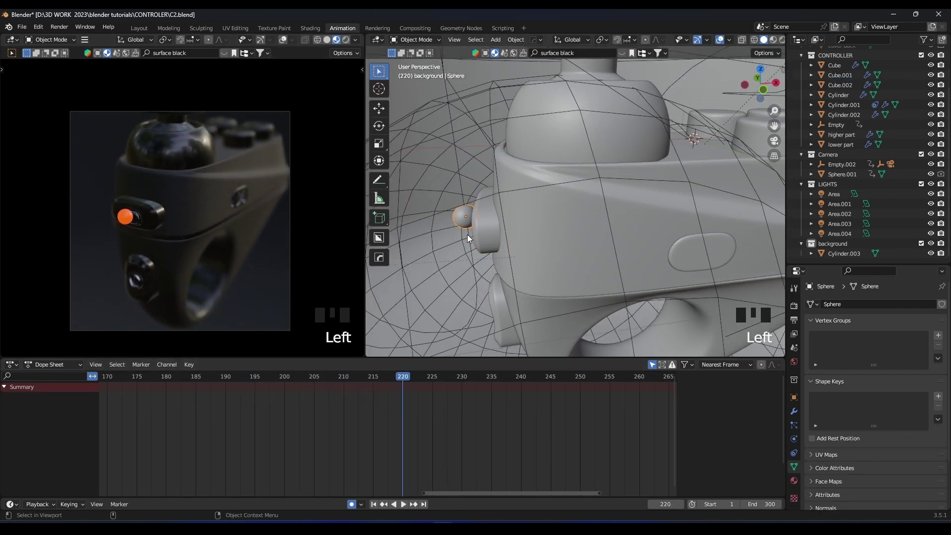
left_click(465, 225)
left_click(462, 395)
mouse_move(407, 377)
left_mouse_down()
mouse_move(425, 376)
mouse_move(404, 374)
left_mouse_up()
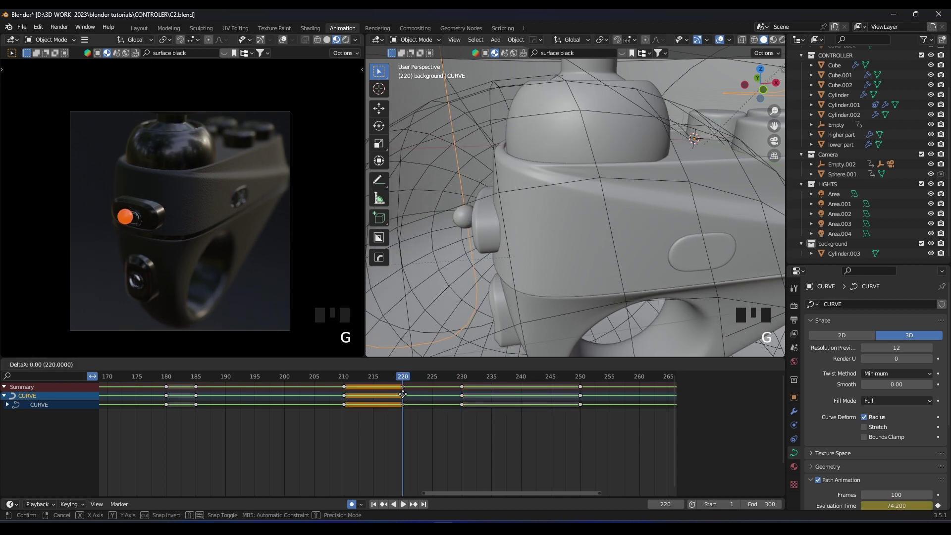
left_click(327, 377)
key("space")
key("space")
left_click(327, 378)
key("space")
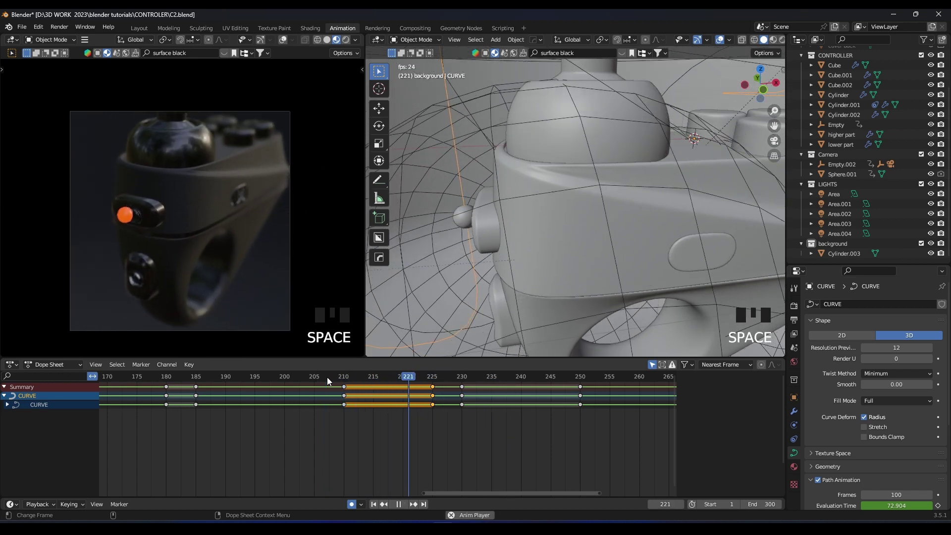
left_click(327, 376)
key("space")
key("space")
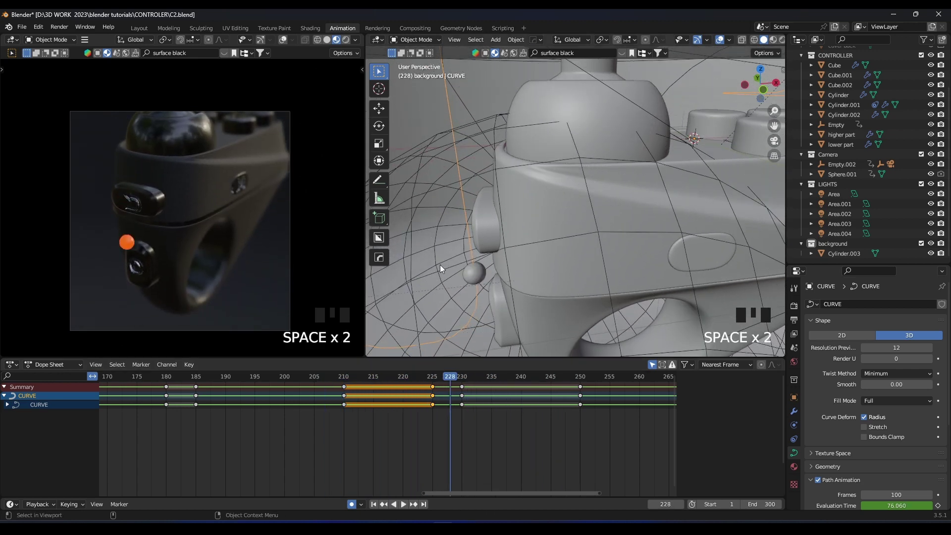
Move the last keyframe of the upper side button Cube.001 to frame 225 and replay the press
left_click_drag(444, 373, 431, 367)
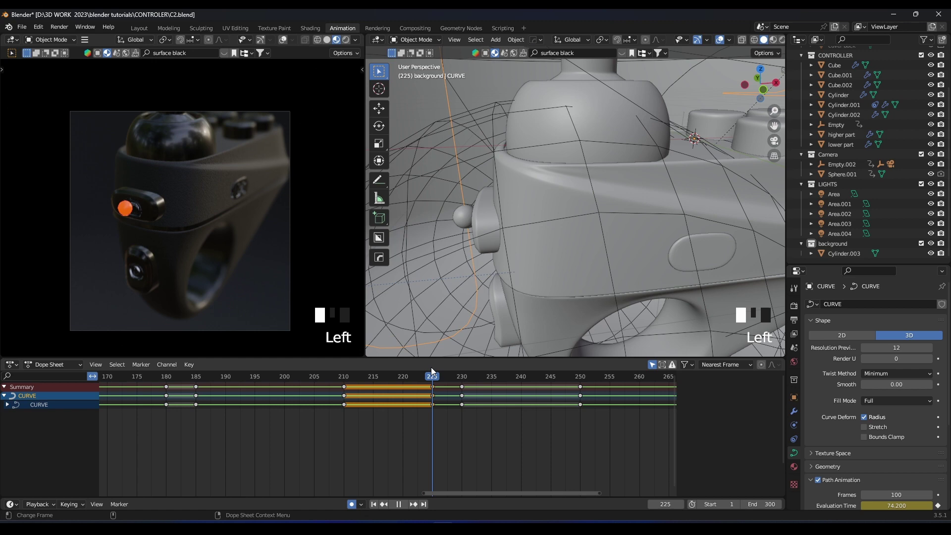
left_click(482, 232)
key("space")
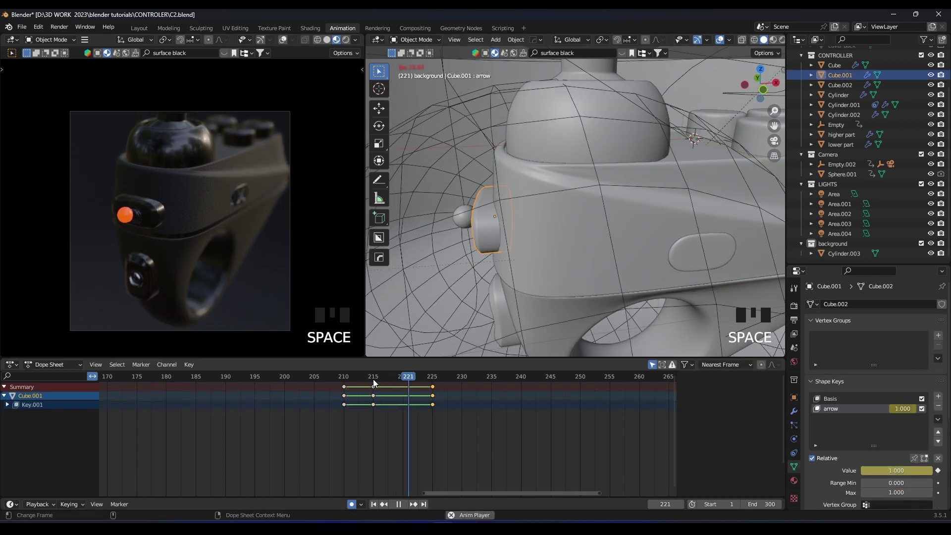
left_click(373, 379)
left_click(359, 380)
left_click(345, 381)
key("space")
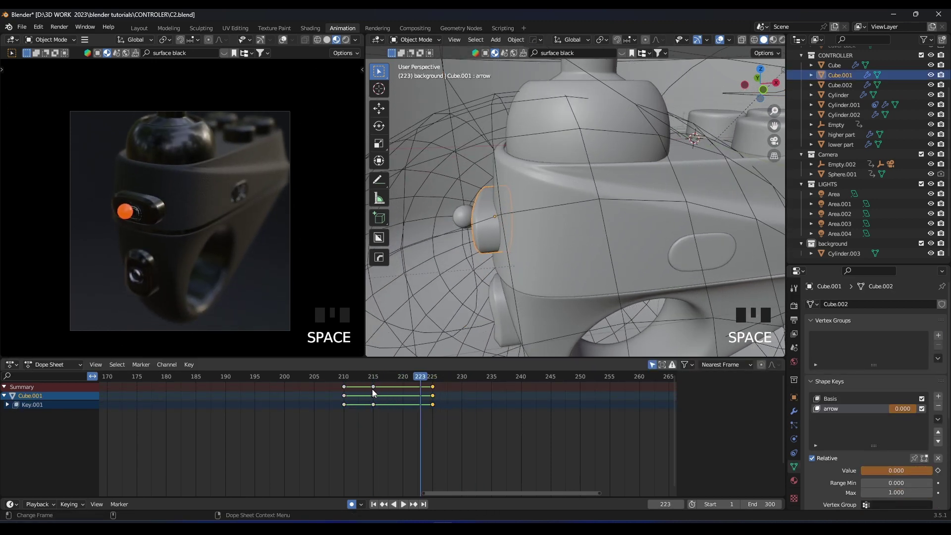
Try moving Cube.001's middle keyframe to frame 218 and replay from frame 210
key("g")
left_click(345, 380)
key("space")
left_click(345, 380)
key("space")
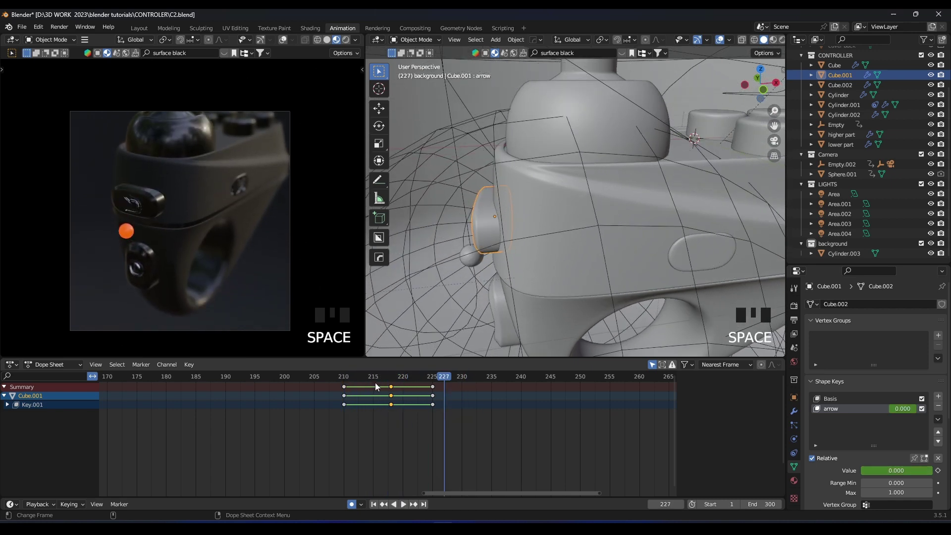
Move Cube.001's middle and last keyframes to frames 220 and 230, and replay the side button press
left_click_drag(375, 380, 375, 379)
key("g")
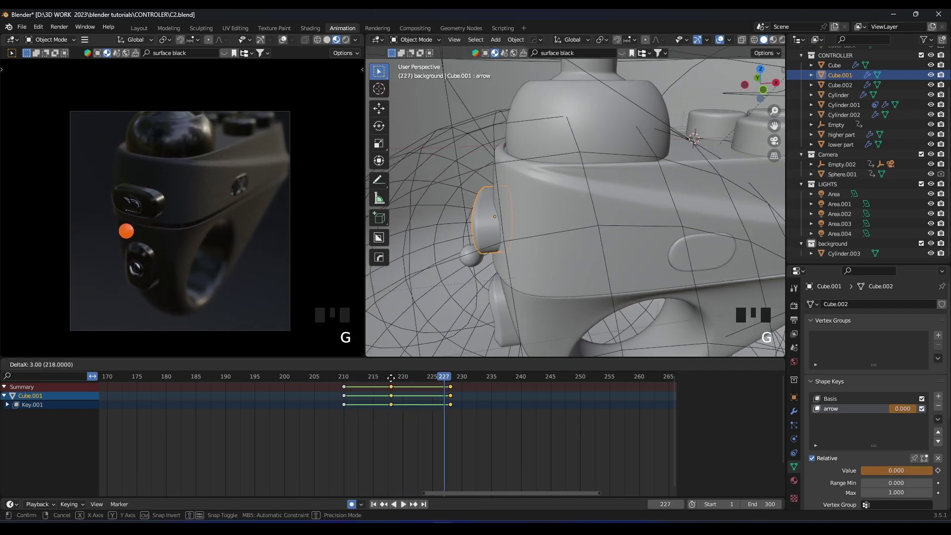
left_click(400, 379)
key("space")
left_click(321, 377)
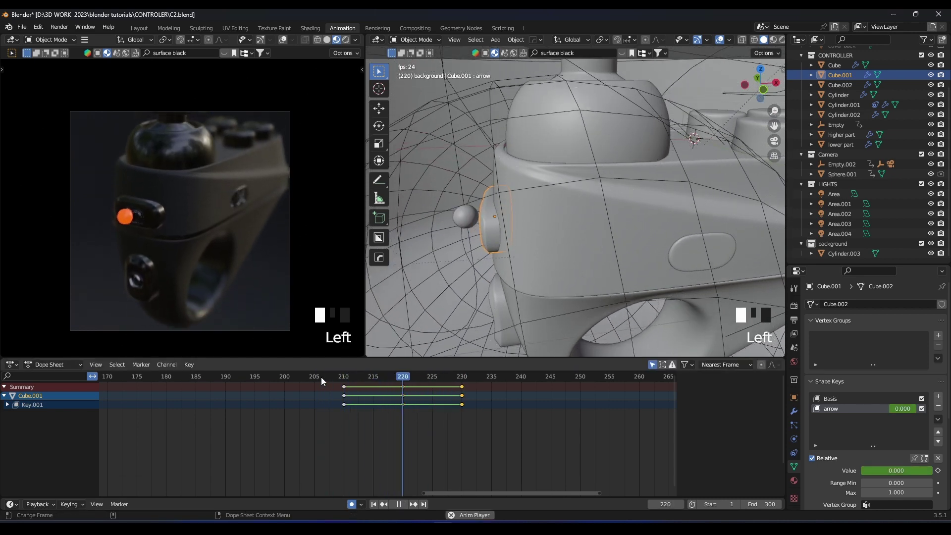
left_click(321, 376)
key("space")
Save the file and replay the upper side button press with the camera view in solid shading
scroll(290, 278, "down", 6)
scroll(290, 278, "up", 7)
key("ctrl+s")
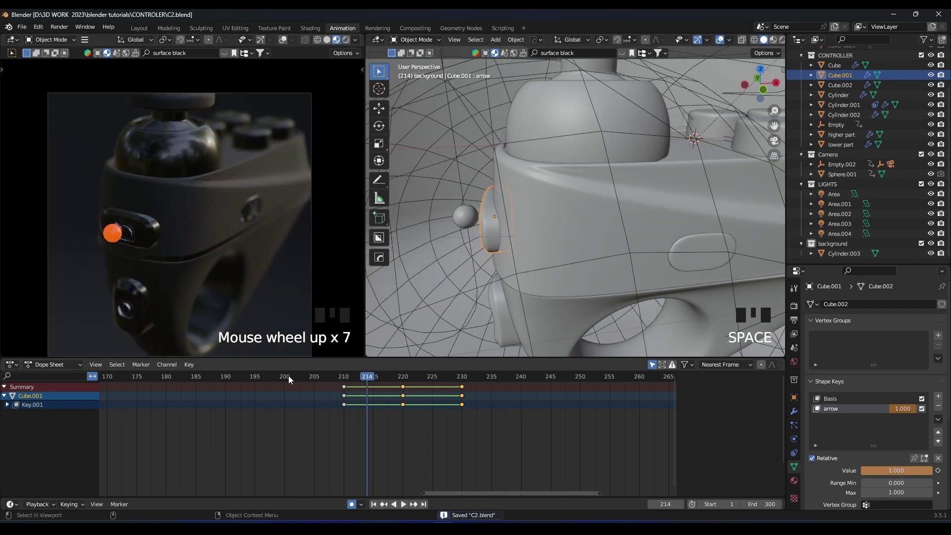
scroll(288, 377, "down", 9)
key("z")
key("space")
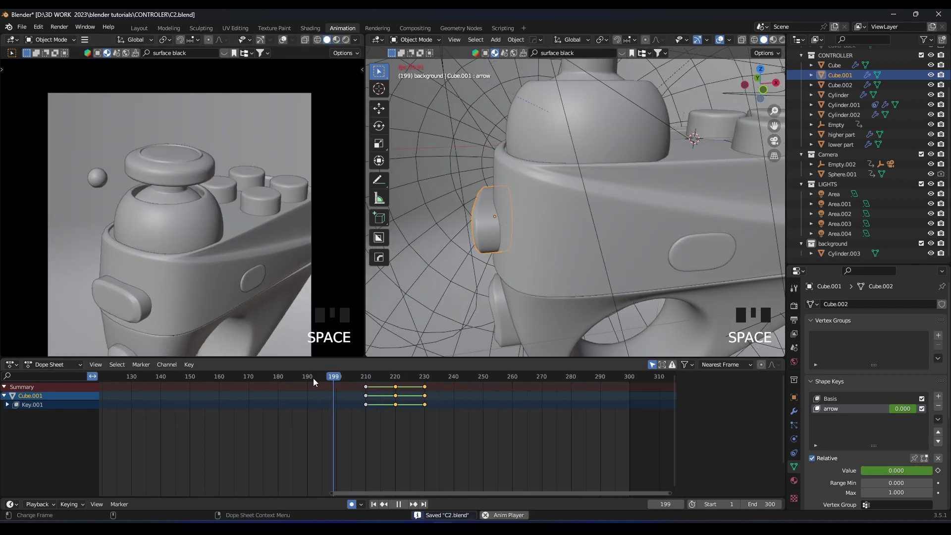
key("Left")
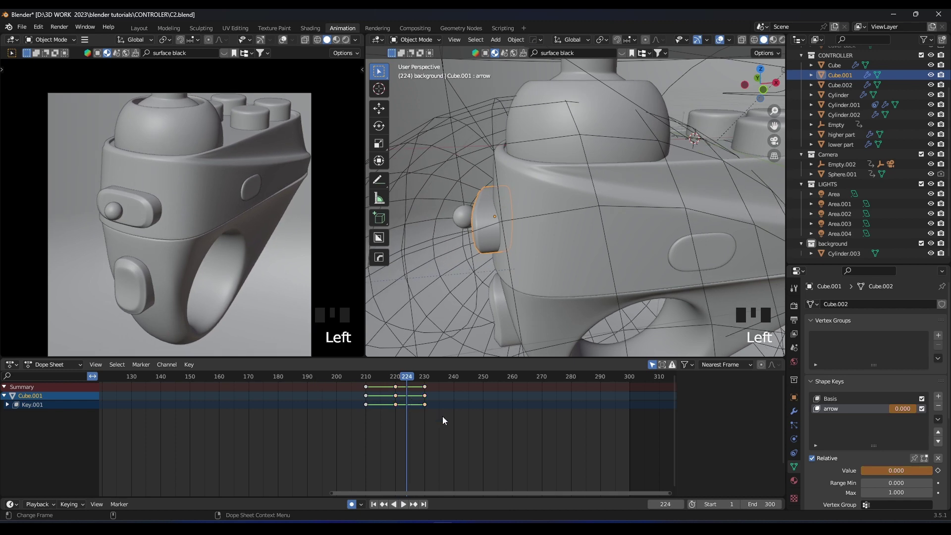
key("Left")
key("Left")
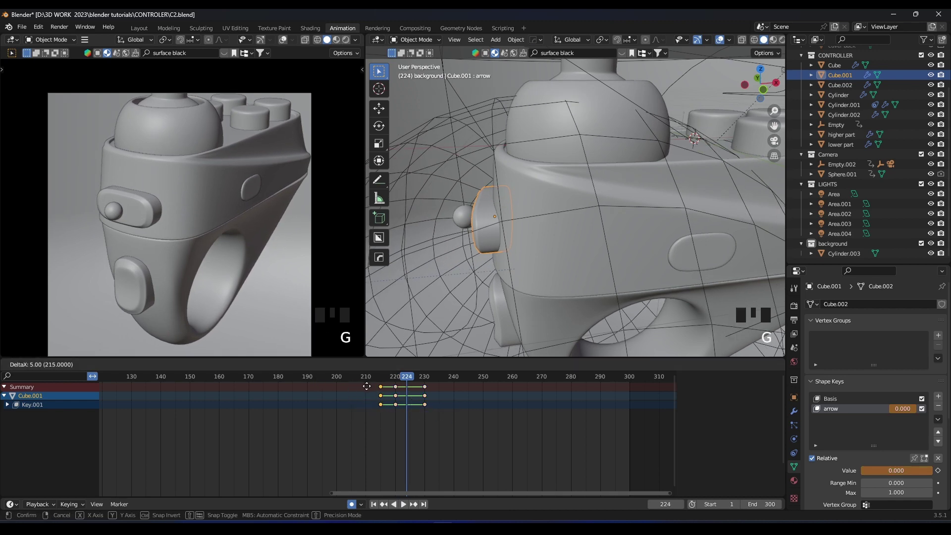
Move Cube.001's first keyframe to frame 215, shift all its keyframes to frames 221, 226 and 236, and replay
left_click_drag(442, 416, 375, 381)
key("g")
left_click(389, 377)
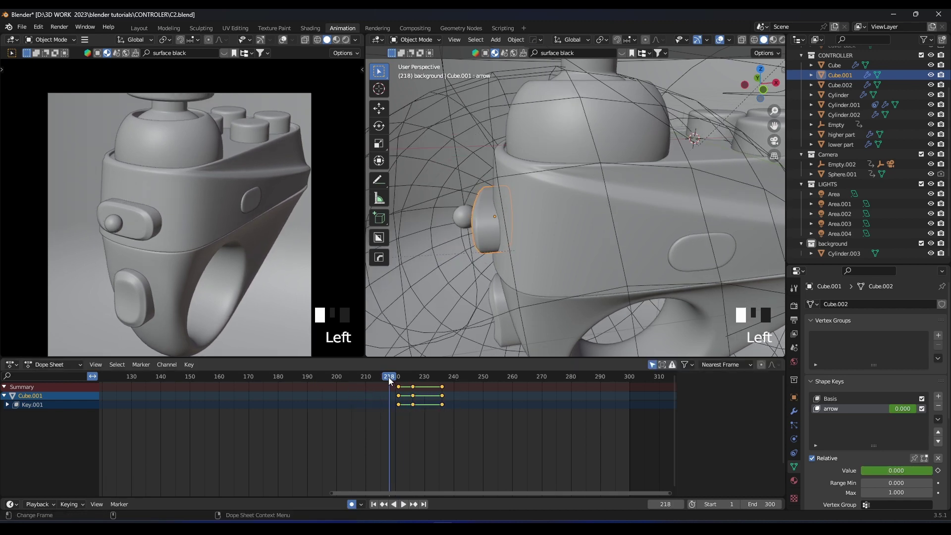
key("space")
left_click(388, 376)
left_click(298, 378)
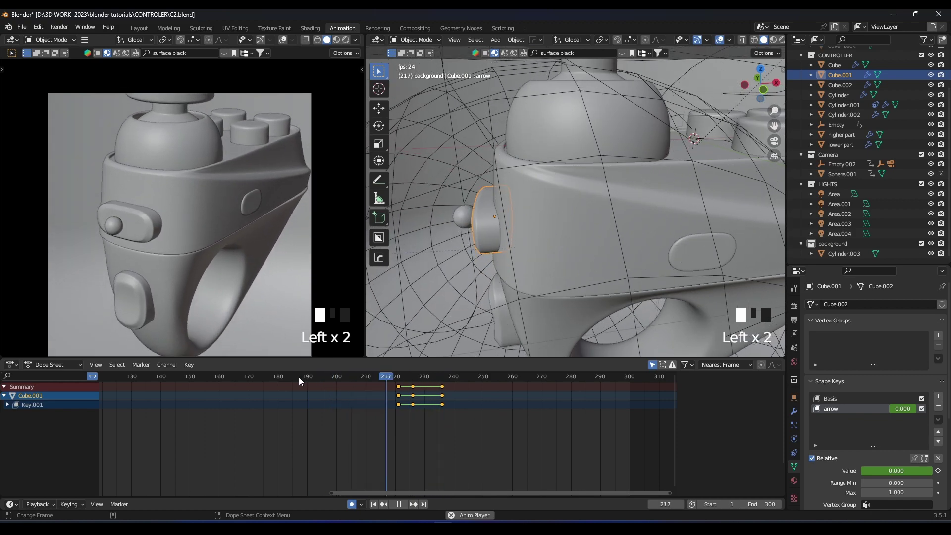
key("space")
Shift all Cube.001 keyframes back to frames 217, 222 and 232, and replay the ball's contact with the button
key("g")
left_click(370, 400)
left_click(349, 379)
key("space")
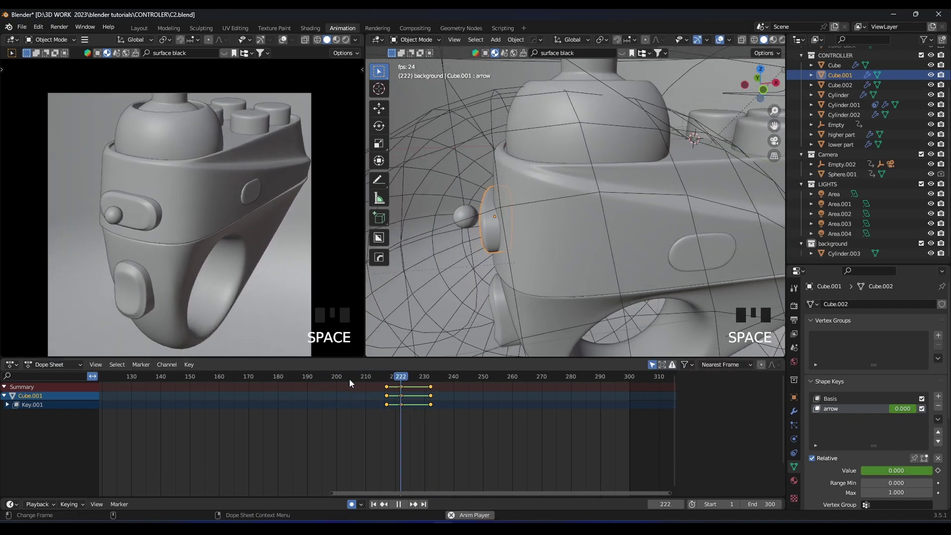
left_click(349, 379)
key("space")
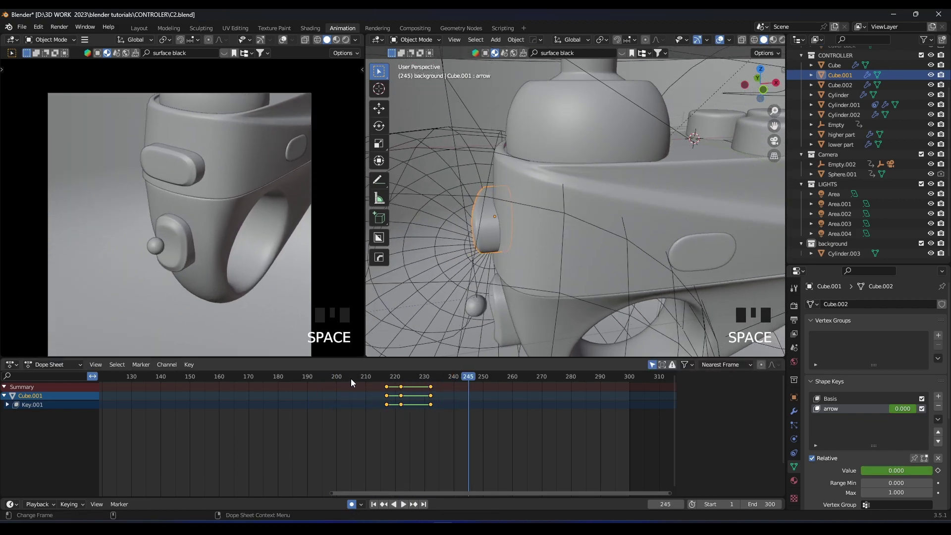
Shift the keyframes of the lower side button Cube.002 from frame 237 onward 3 frames later
left_click(497, 314)
scroll(498, 414, "up", 8)
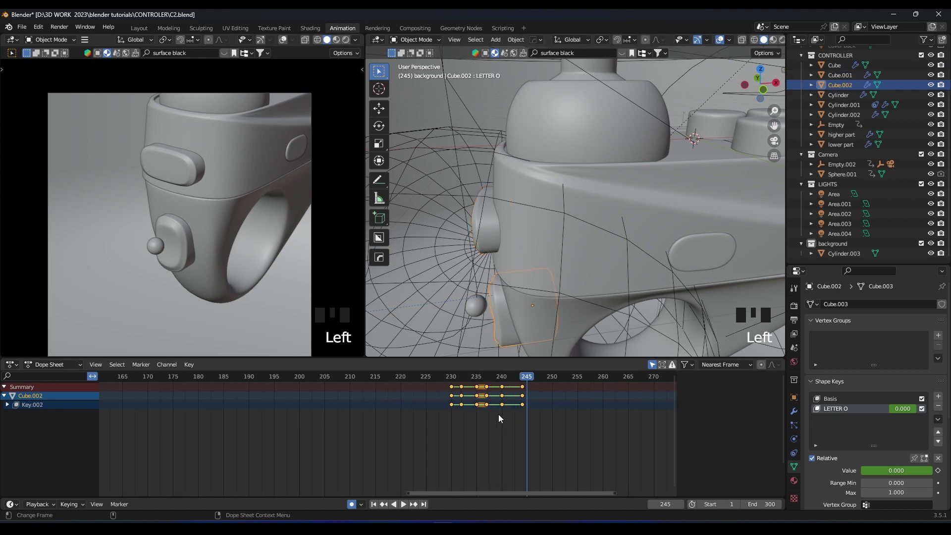
left_click_drag(504, 440, 284, 375)
key("g")
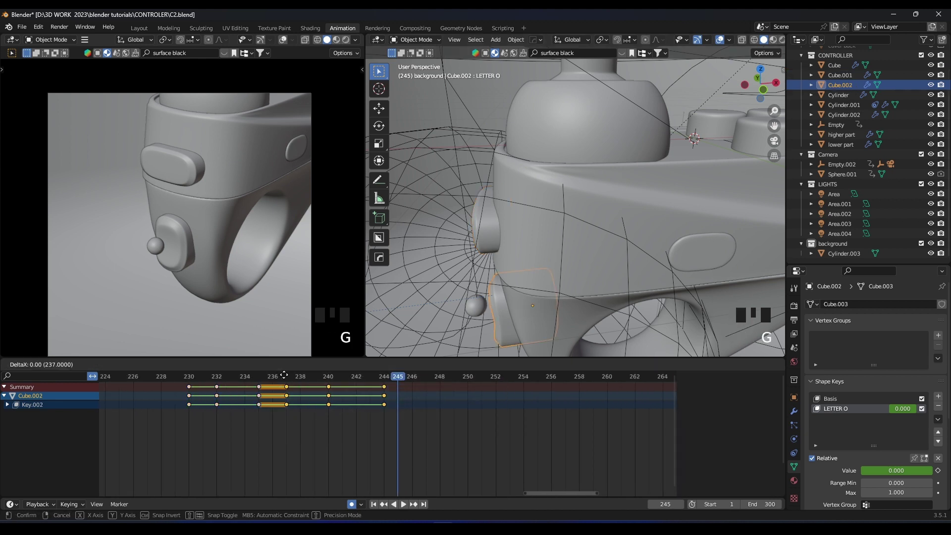
left_click(315, 376)
Move Cube.002's last keyframe to frame 250 and replay the lower side button press
left_click_drag(464, 424, 422, 389)
key("g")
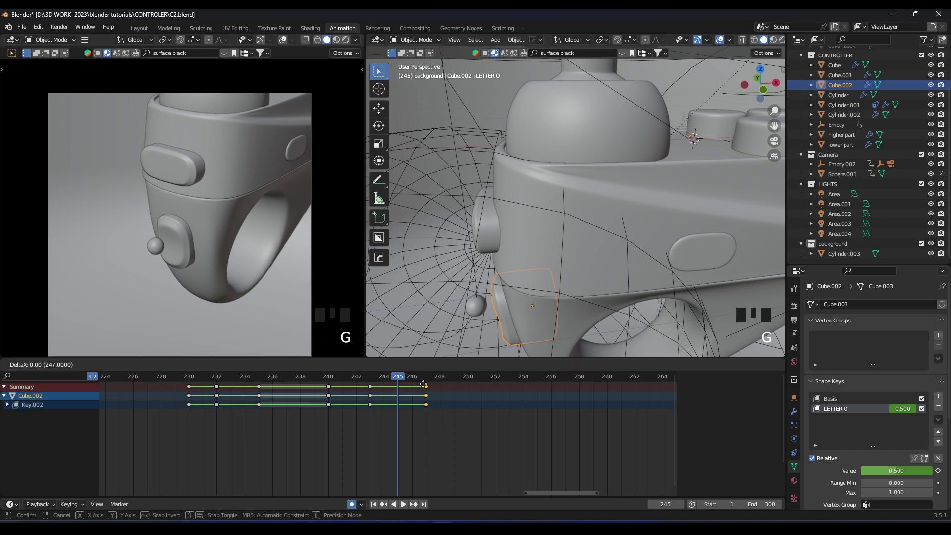
left_click(464, 386)
key("space")
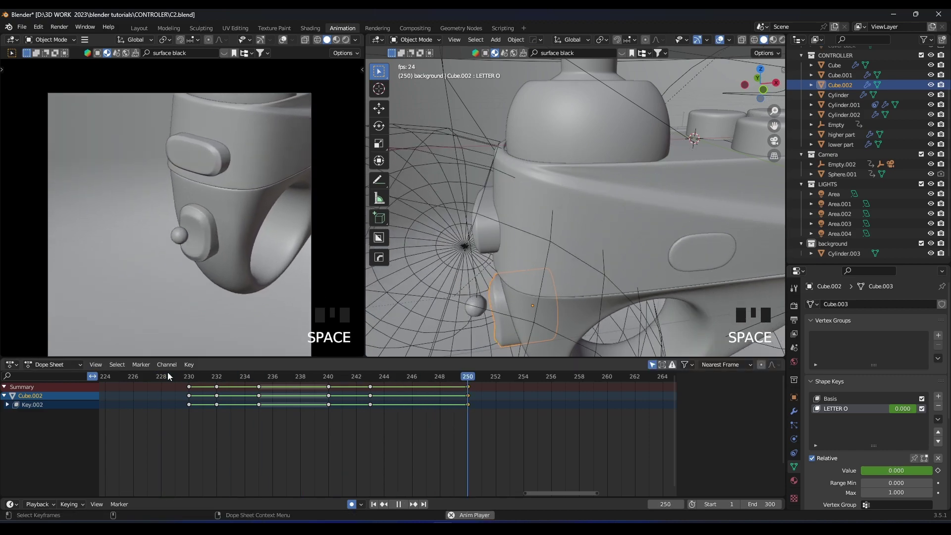
left_click(167, 372)
left_click(167, 372)
key("space")
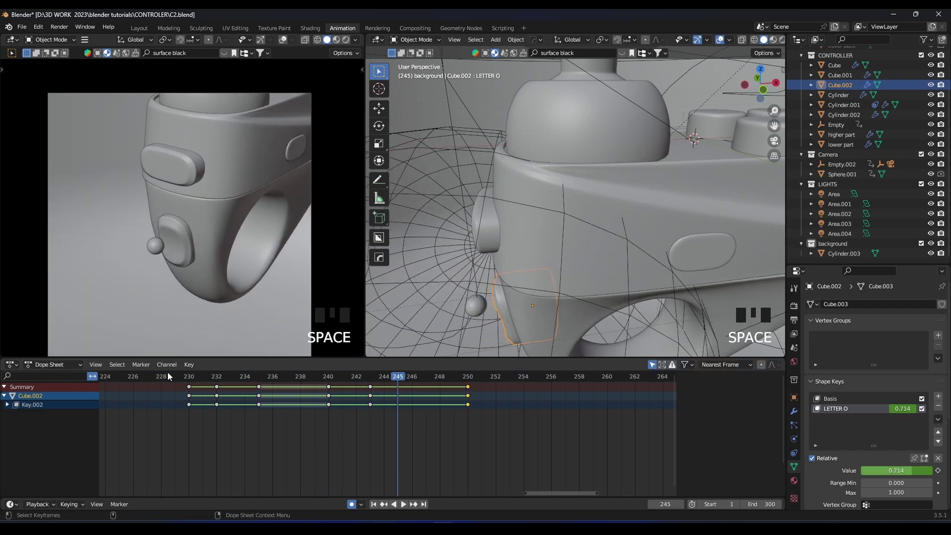
Duplicate Sphere.001's frame 235 keyframe to frame 243 and replay the camera movement
scroll(489, 245, "down", 4)
left_click(489, 244)
key("shift+d")
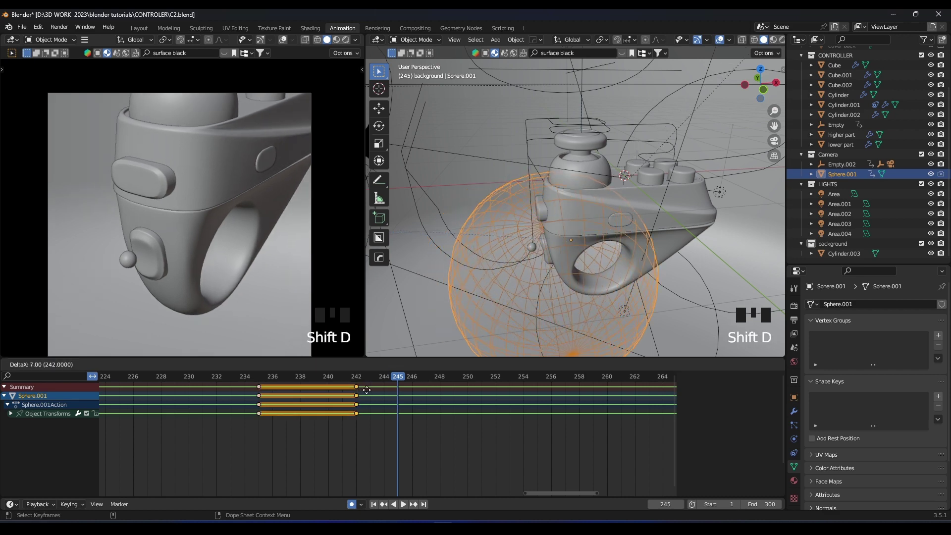
left_click(368, 390)
key("space")
key("space")
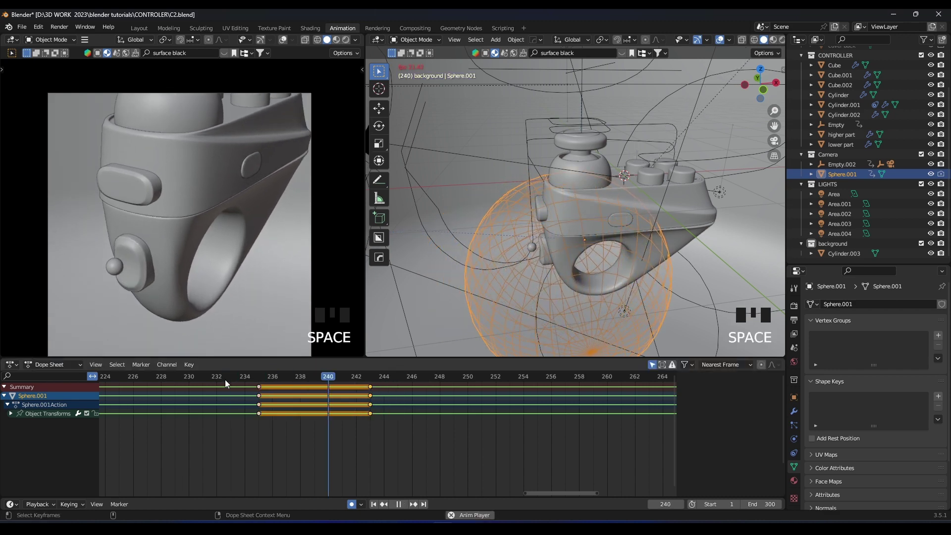
Move Sphere.001's duplicated keyframe to frame 252 and replay the lower side button section
key("g")
left_click(411, 392)
left_click_drag(311, 379, 494, 375)
key("g")
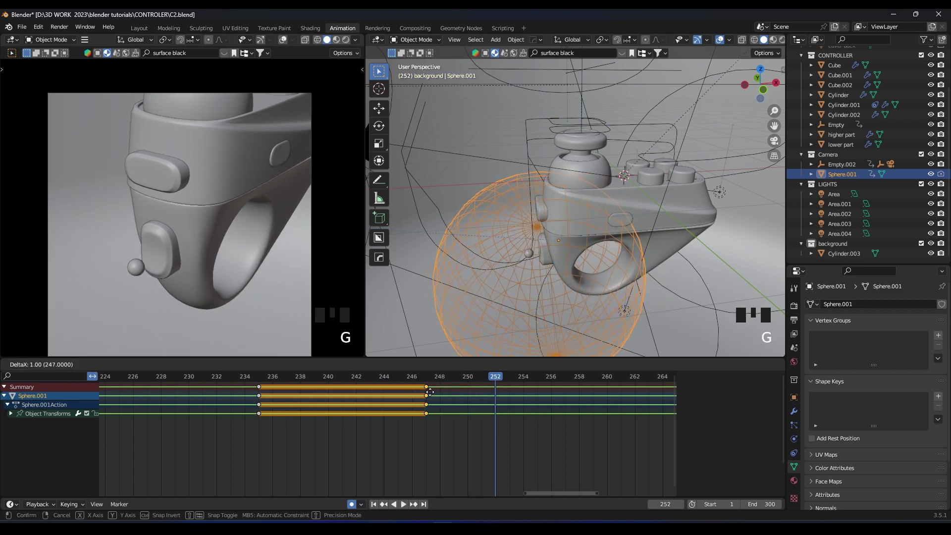
left_click(495, 394)
key("space")
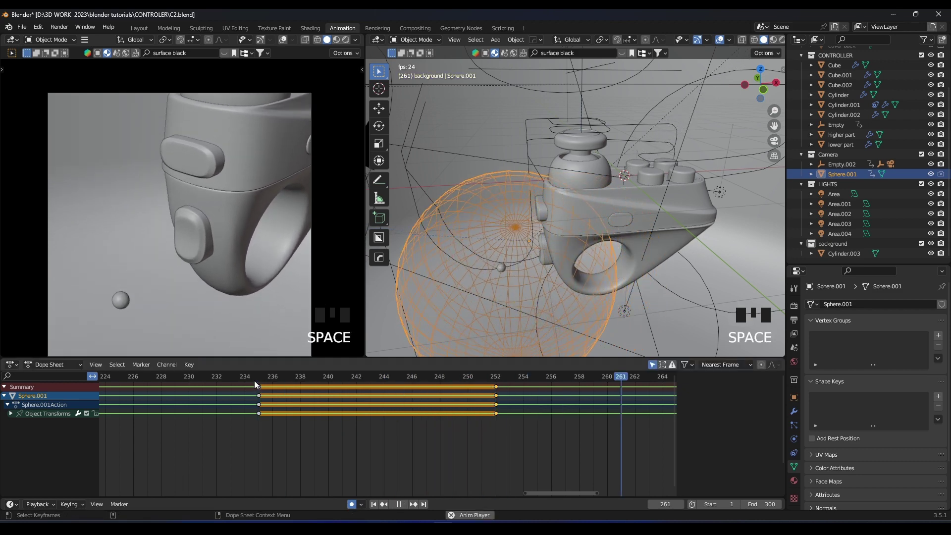
key("space")
Replay the animation in the solid-shaded camera view and save the file
scroll(159, 239, "down", 6)
key("ctrl+s")
scroll(158, 236, "up", 4)
key("space")
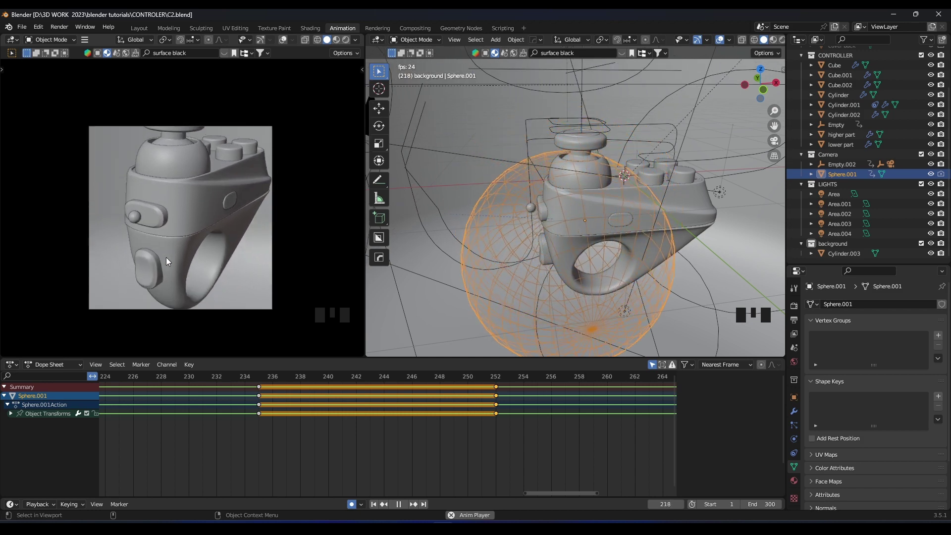
key("space")
key("ctrl+s")
Switch the camera view to rendered shading with Sphere.001 hidden in the viewport, and save the file
scroll(166, 257, "up", 2)
scroll(165, 257, "down", 2)
key("z")
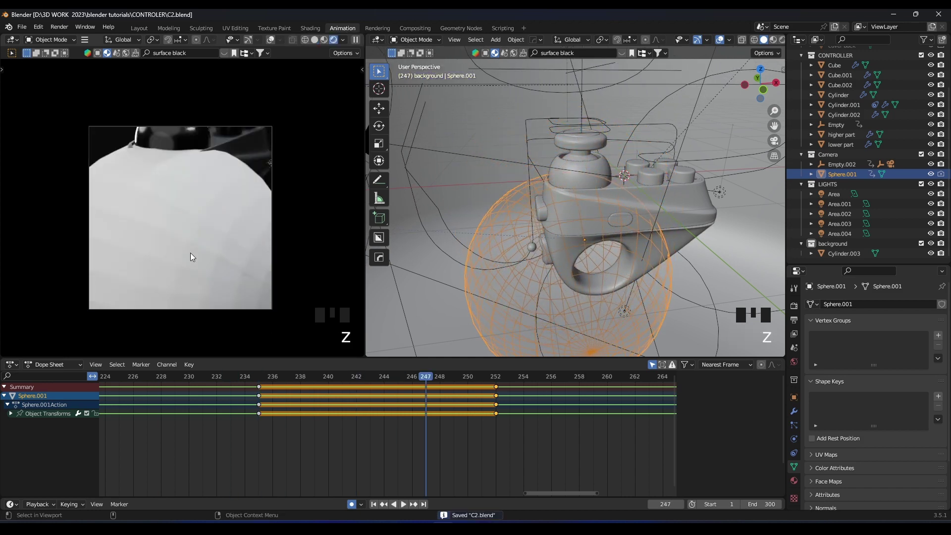
left_click(933, 174)
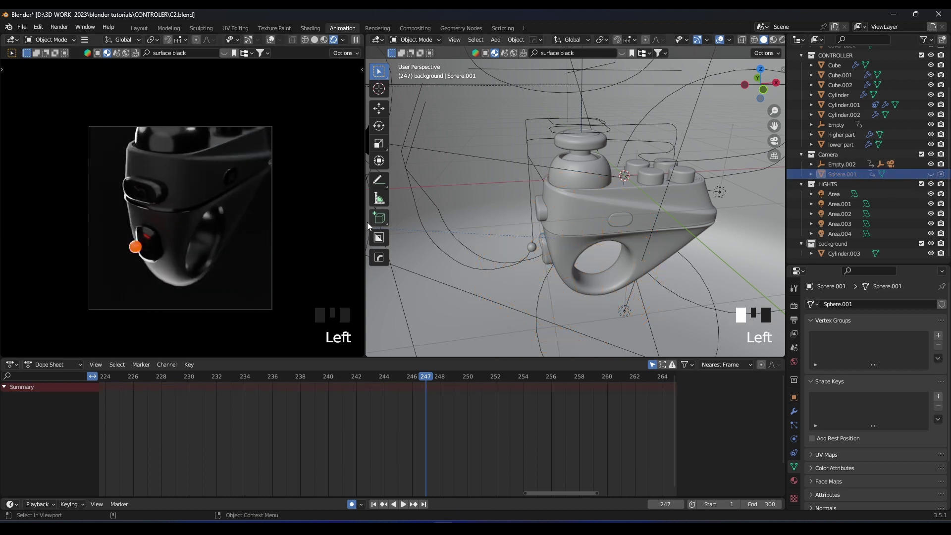
key("ctrl+s")
Play the animation in the rendered camera view and examine the ball on the top buttons at frame 77
scroll(169, 215, "up", 2)
scroll(168, 215, "down", 1)
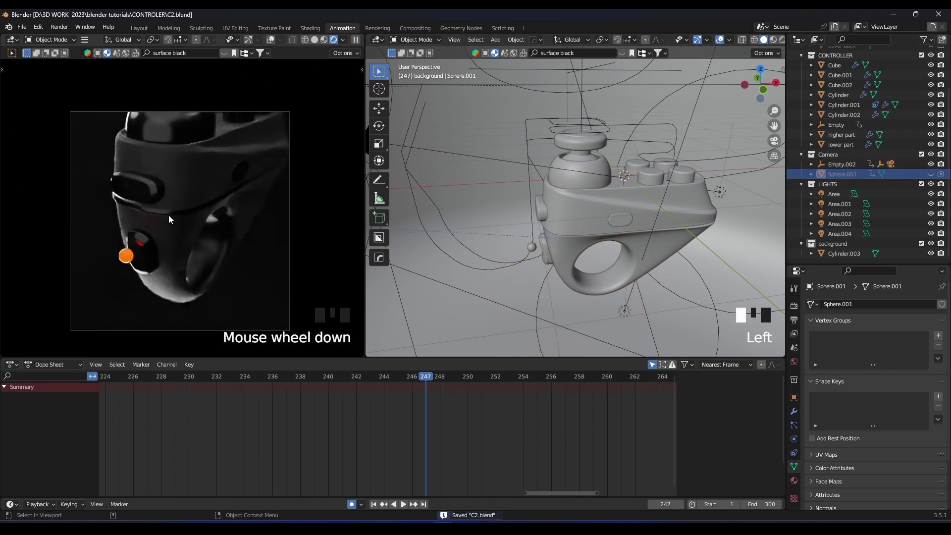
key("space")
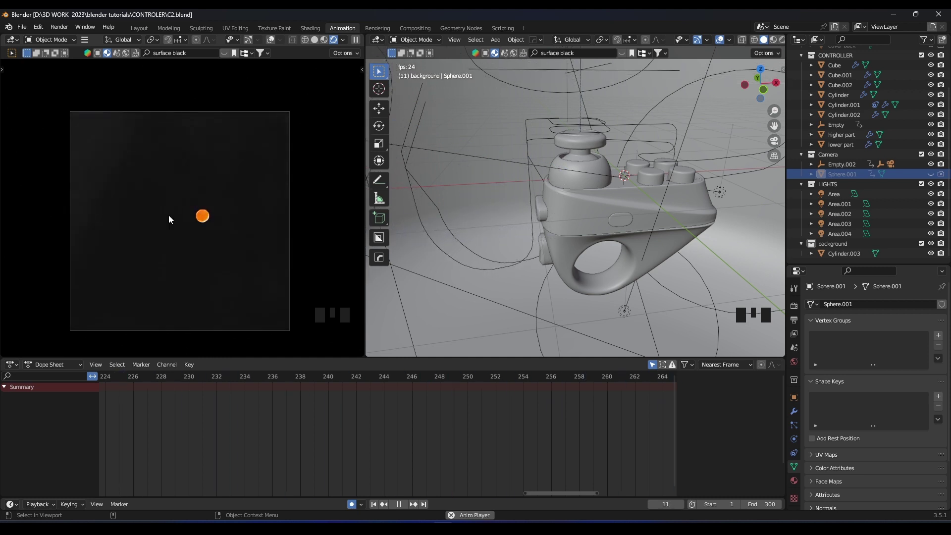
key("space")
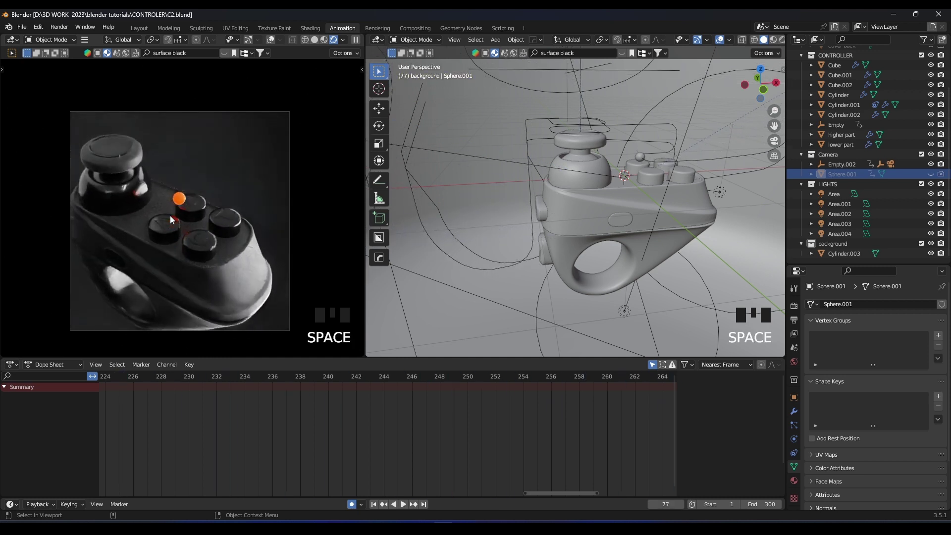
scroll(171, 215, "up", 2)
middle_click_drag(170, 215, 174, 212, "shift")
scroll(189, 408, "down", 4)
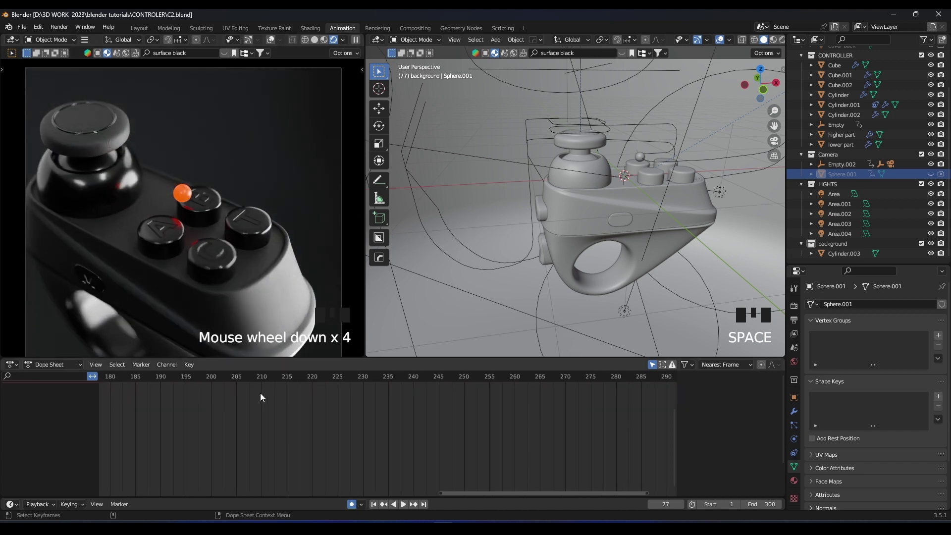
scroll(206, 236, "down", 3)
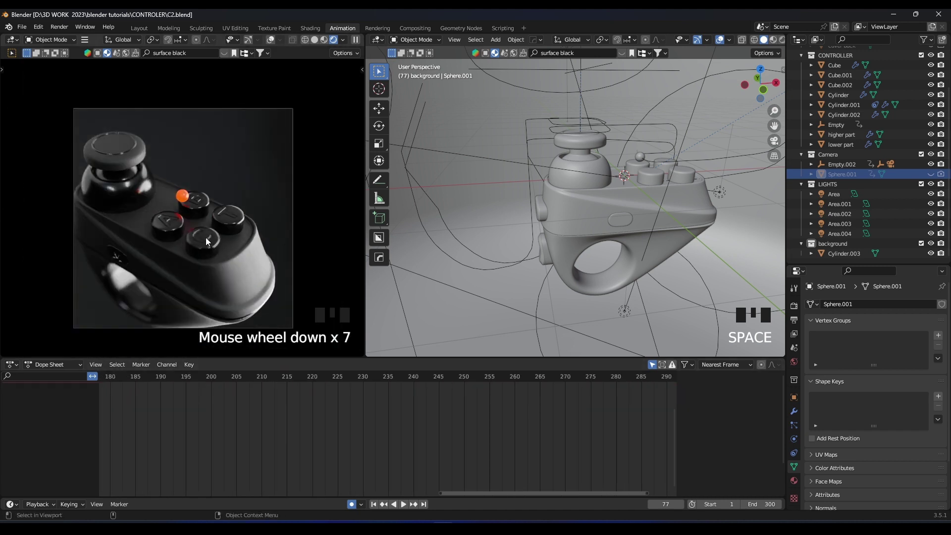
Select the top buttons Cylinder.002 to inspect their keyframes and replay their presses from the start
left_click(206, 237)
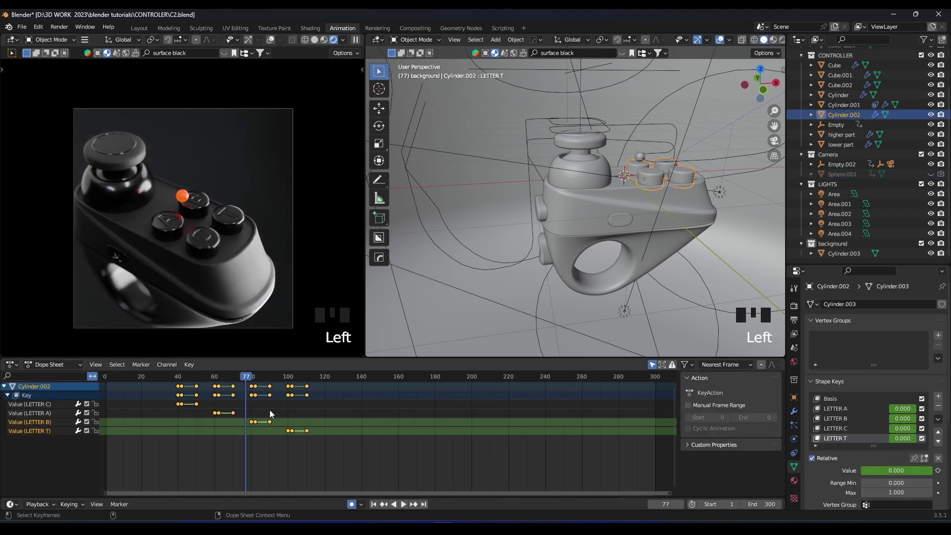
scroll(270, 409, "up", 5, "ctrl")
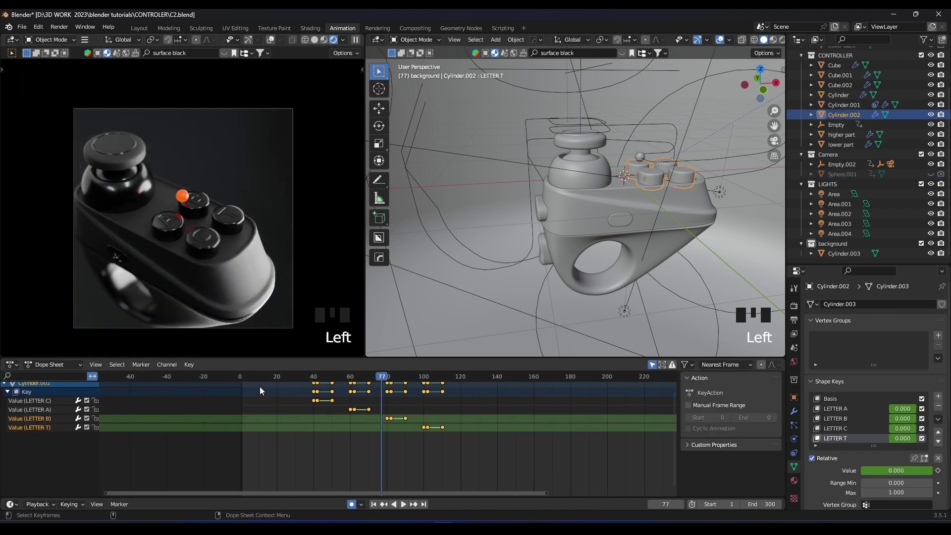
left_click(231, 377)
key("space")
key("space")
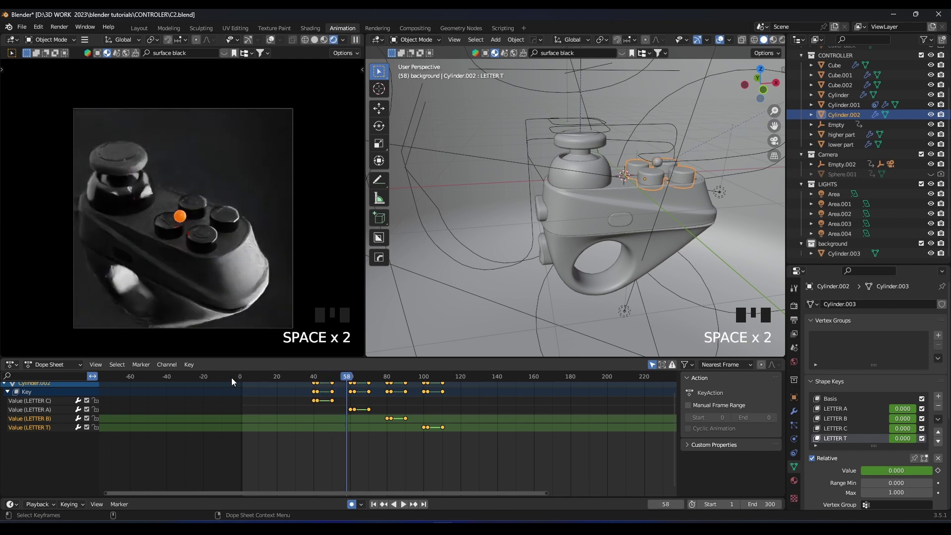
Select the ball's path CURVE and switch the camera view to solid shading
scroll(622, 189, "up", 2)
middle_click_drag(622, 189, 600, 177, "shift")
left_click(602, 183)
left_click(603, 183)
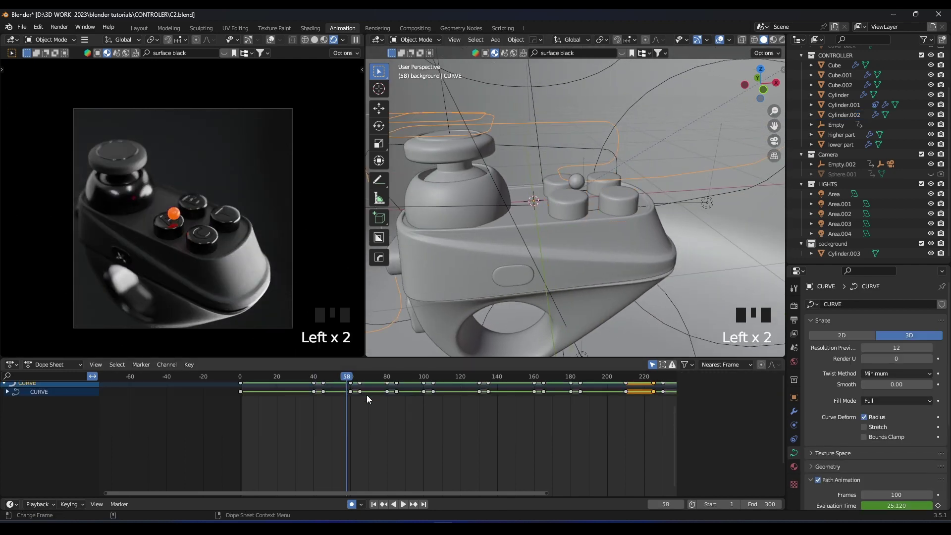
scroll(367, 395, "up", 5)
middle_click_drag(351, 406, 381, 444)
scroll(382, 444, "up", 4)
key("z")
left_click(349, 254)
scroll(327, 277, "up", 1)
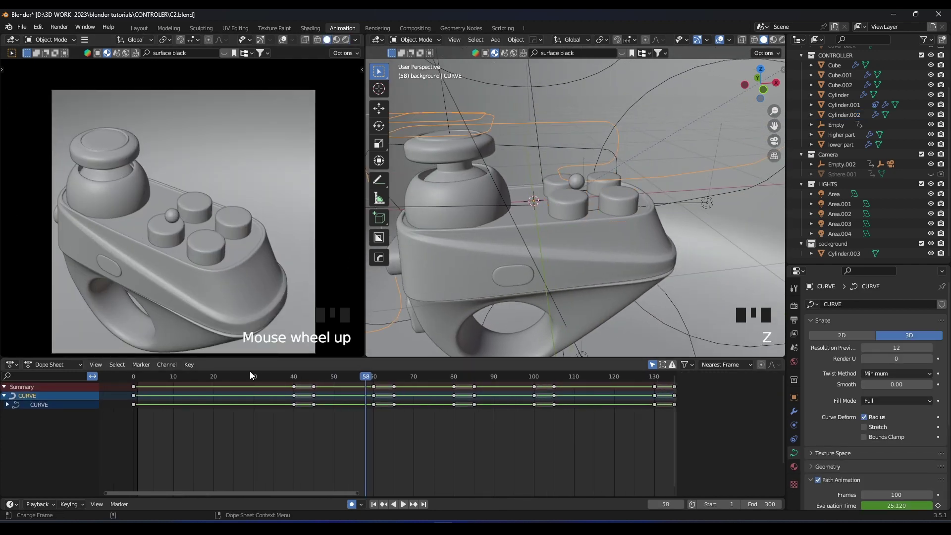
Move the path CURVE's frame 45 keyframe to frame 50 and replay the ball's contact with the first top button
key("space")
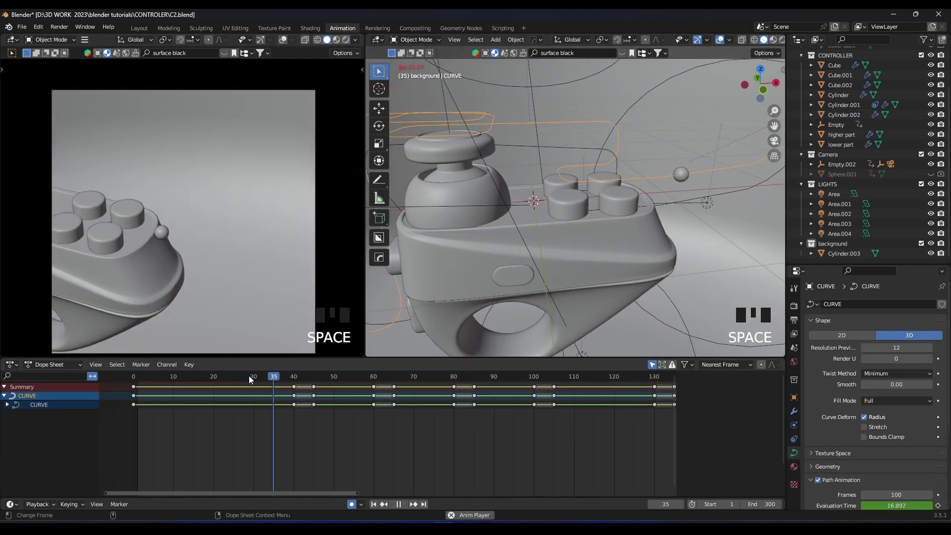
left_click_drag(248, 375, 289, 377)
left_click(289, 376)
left_click(313, 387)
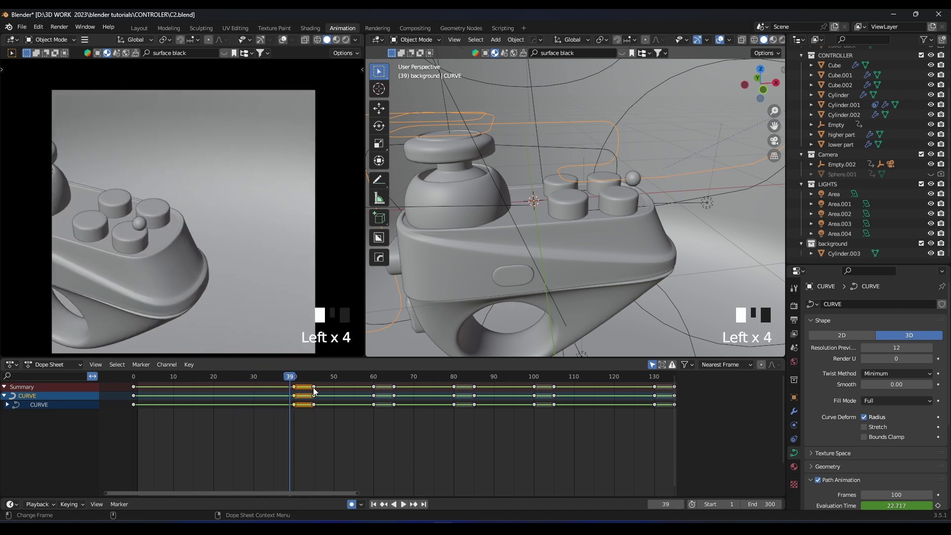
key("g")
key("space")
key("space")
key("space")
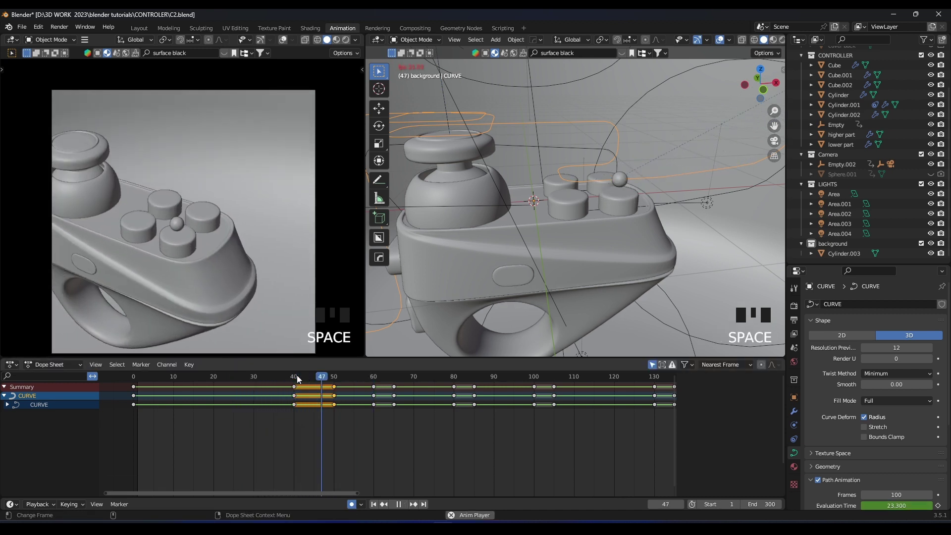
Move the LETTER C press keyframe of the top buttons Cylinder.002 from frame 42 to frame 45 and replay the press
key("Left")
left_click(608, 206)
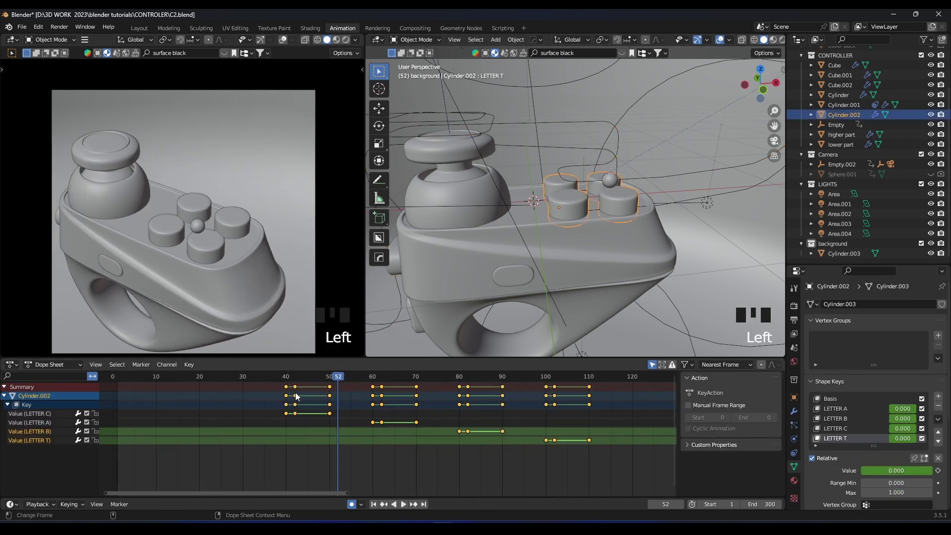
left_click(295, 388)
key("g")
left_click(308, 387)
left_click(277, 375)
key("space")
left_click(268, 376)
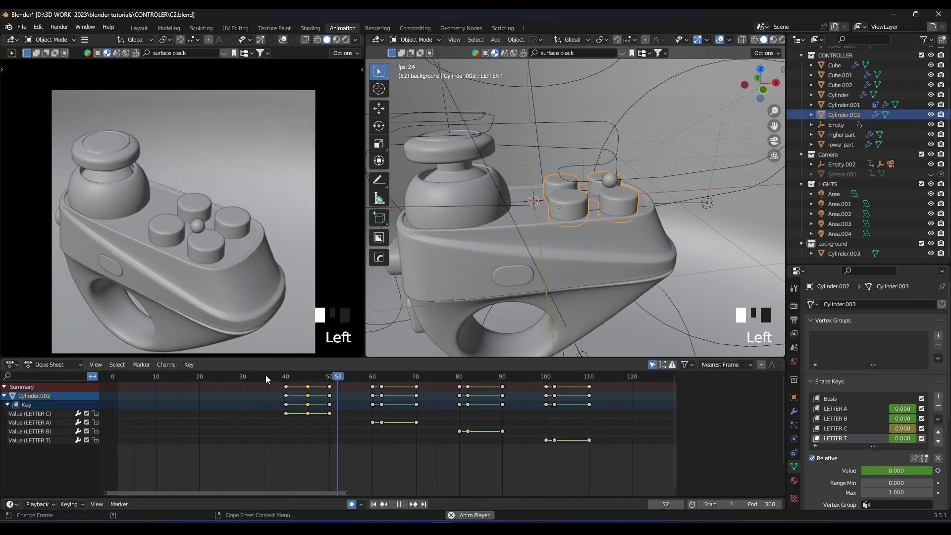
left_click(212, 375)
key("space")
key("Left")
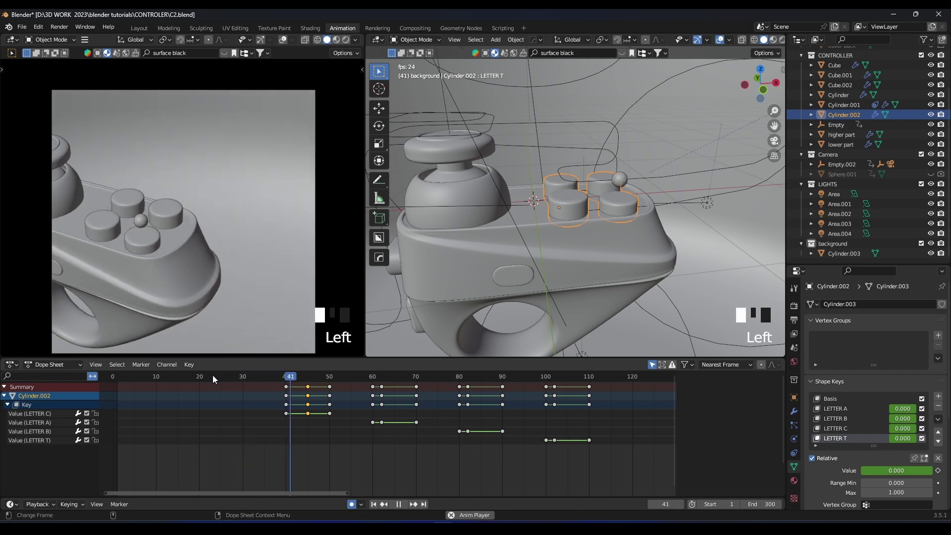
key("space")
Unhide the camera's Sphere.001 and move its frame 52 keyframe to frame 46
scroll(620, 177, "down", 8)
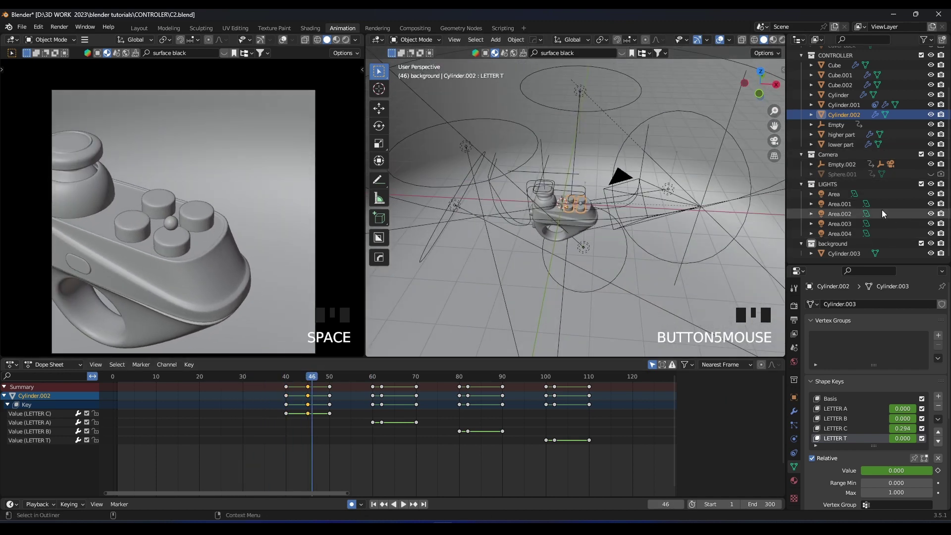
left_click(930, 173)
left_click(842, 174)
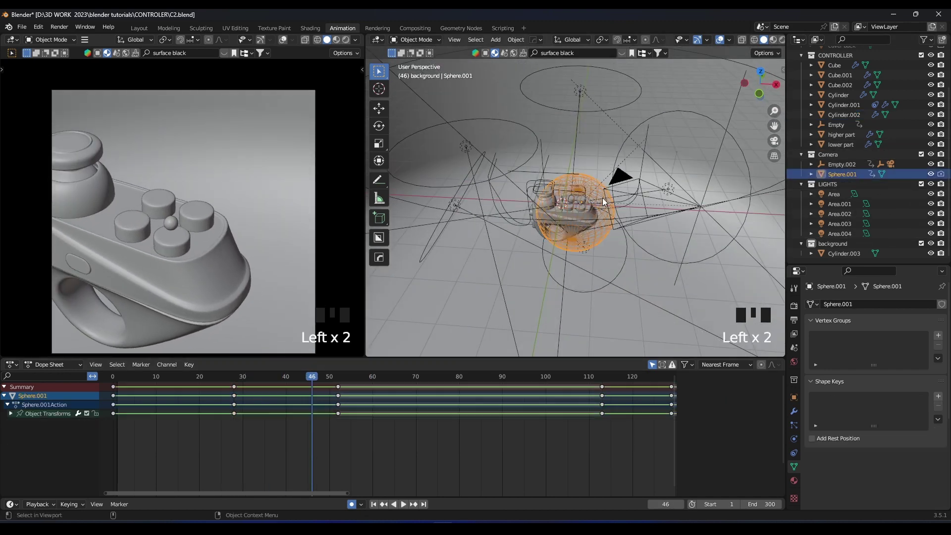
left_click_drag(337, 387, 336, 388)
key("g")
left_click(309, 388)
left_click(278, 379)
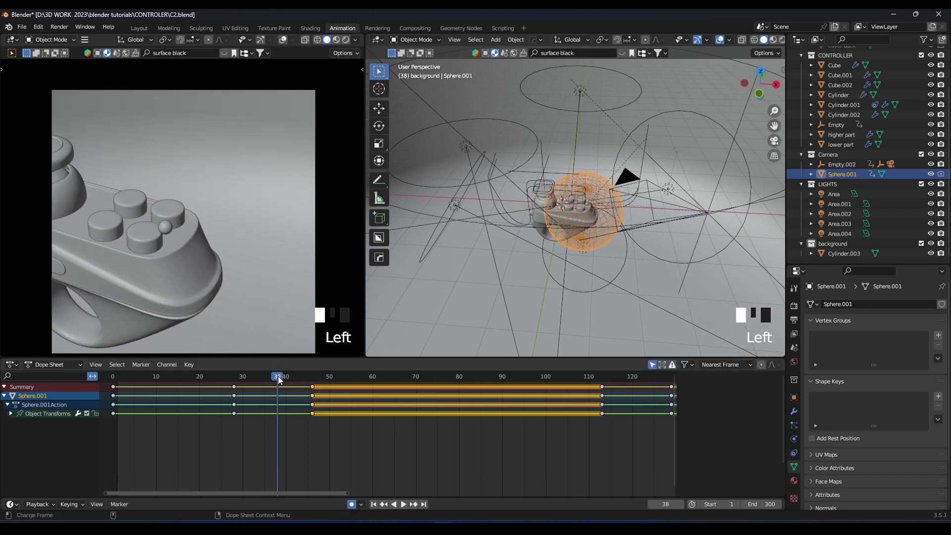
Replay the camera movement and shift Sphere.001's frame 46 keyframe to frame 40
key("space")
left_click(238, 380)
key("space")
left_click(231, 380)
key("space")
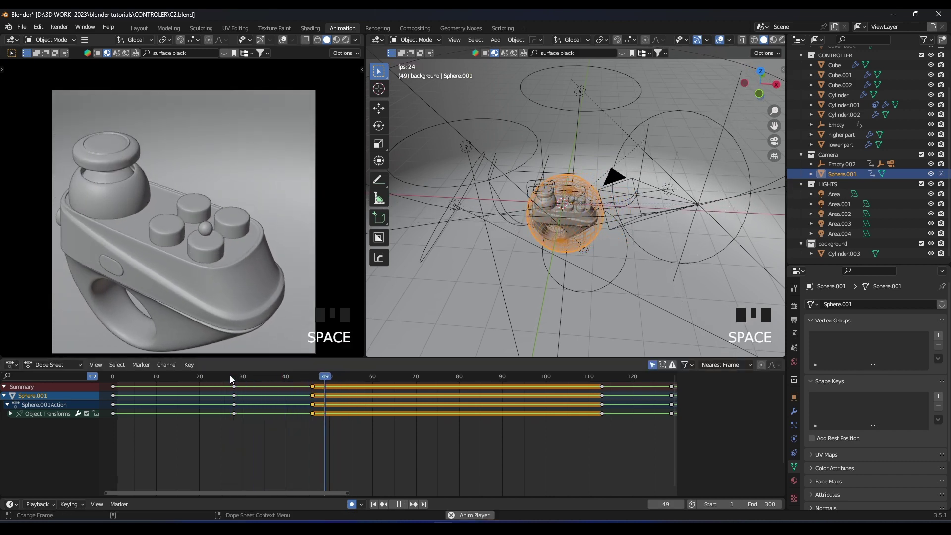
key("space")
left_click(230, 378)
key("space")
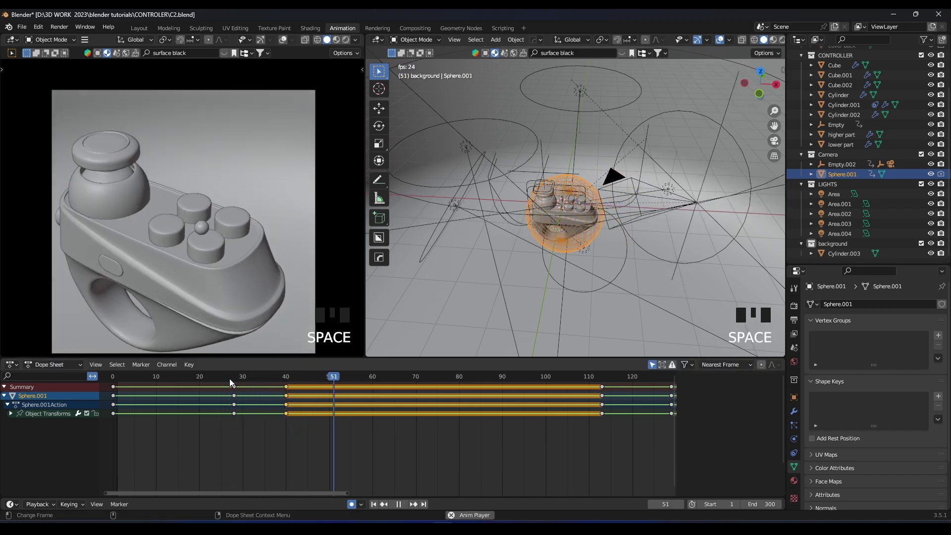
key("Left")
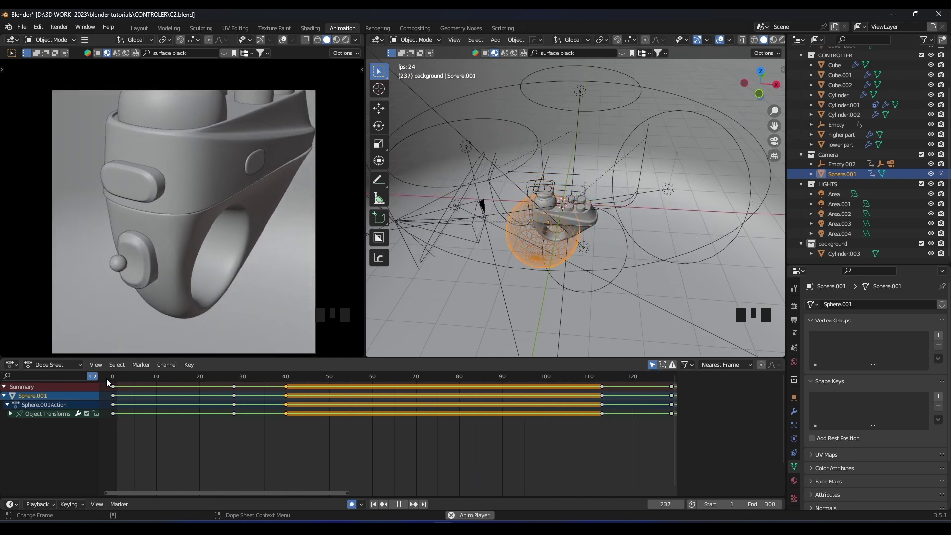
Select the lower side button Cube.002 and replay its presses against the ball from just before frame 230
key("space")
left_click(141, 260)
middle_click_drag(570, 256, 599, 201)
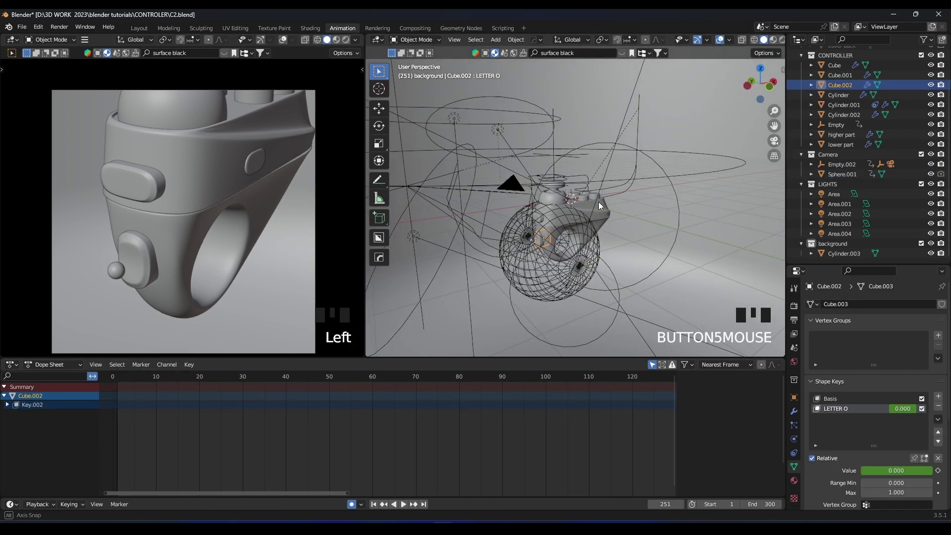
scroll(328, 412, "down", 12)
middle_click_drag(476, 410, 232, 412)
scroll(237, 412, "up", 5)
middle_click_drag(570, 410, 376, 419)
scroll(372, 420, "up", 14)
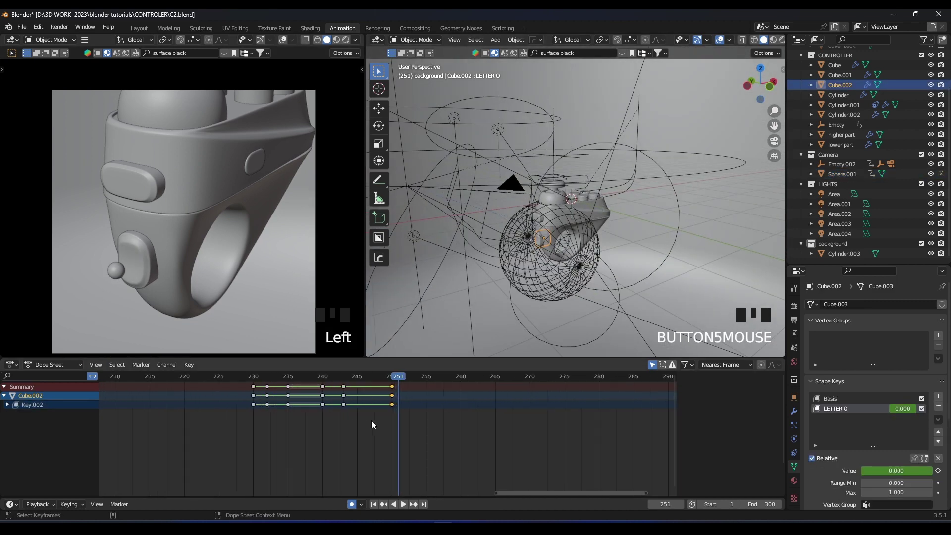
left_click_drag(240, 377, 206, 376)
key("space")
left_click(206, 374)
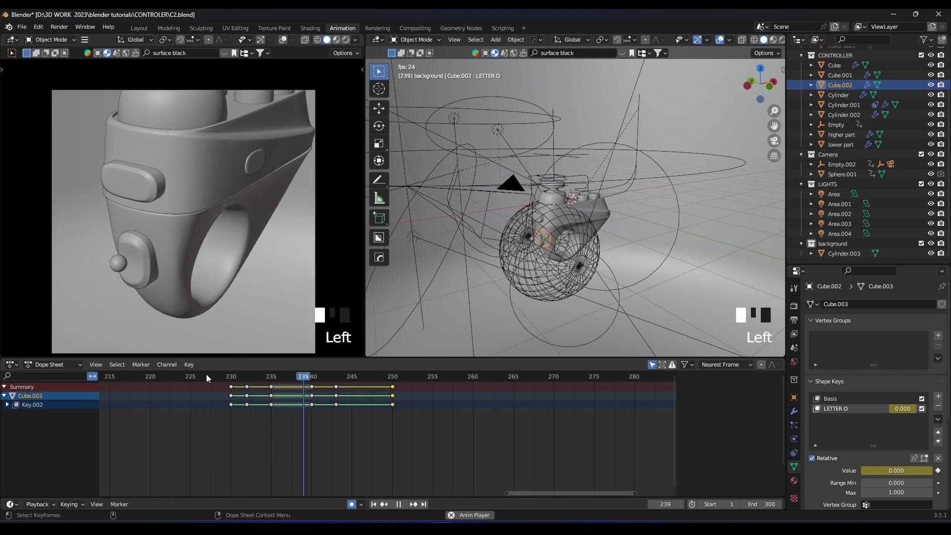
key("space")
left_click(174, 375)
key("space")
left_click(174, 375)
key("space")
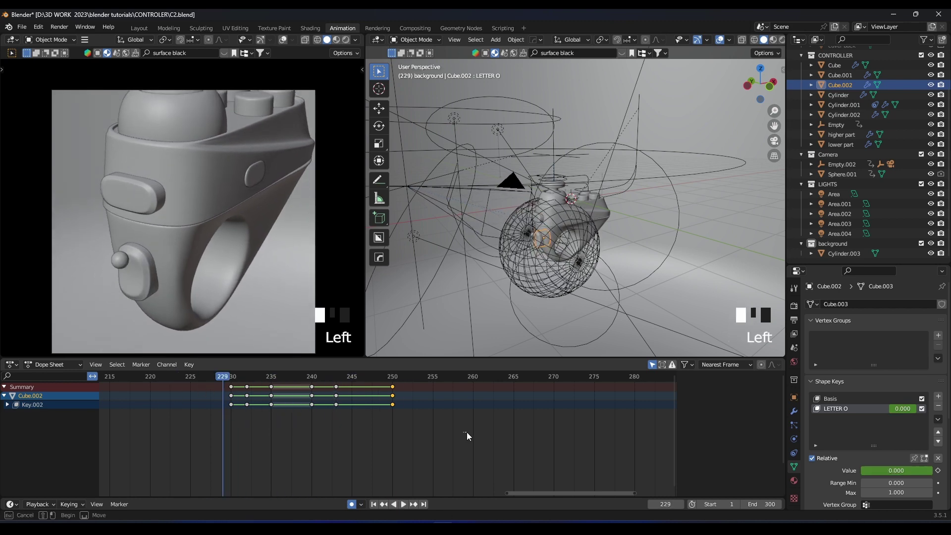
Shift all of Cube.002's keyframes 3 frames later so they start at frame 233, and replay the button presses
left_click_drag(466, 432, 221, 377)
left_click(241, 376)
key("space")
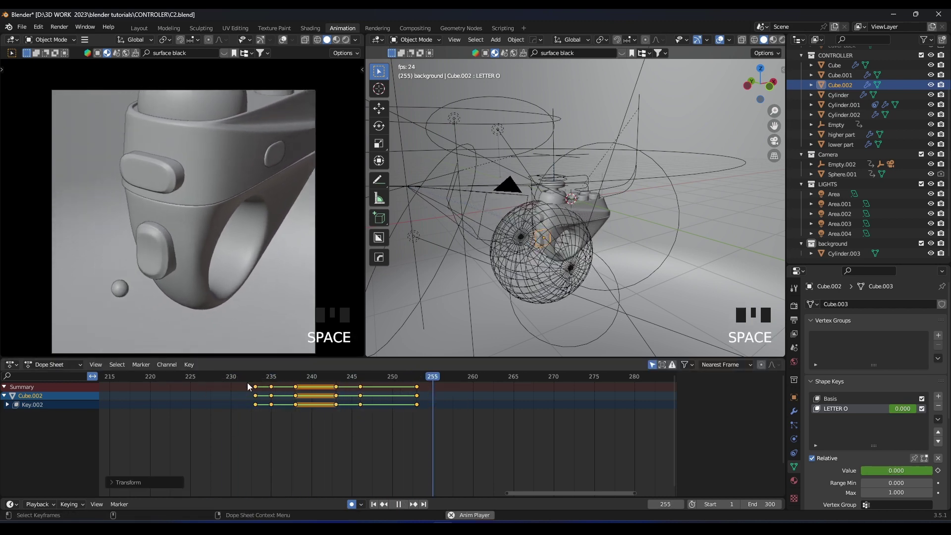
key("space")
left_click_drag(488, 438, 223, 380)
left_click(209, 377)
key("space")
left_click(209, 376)
key("space")
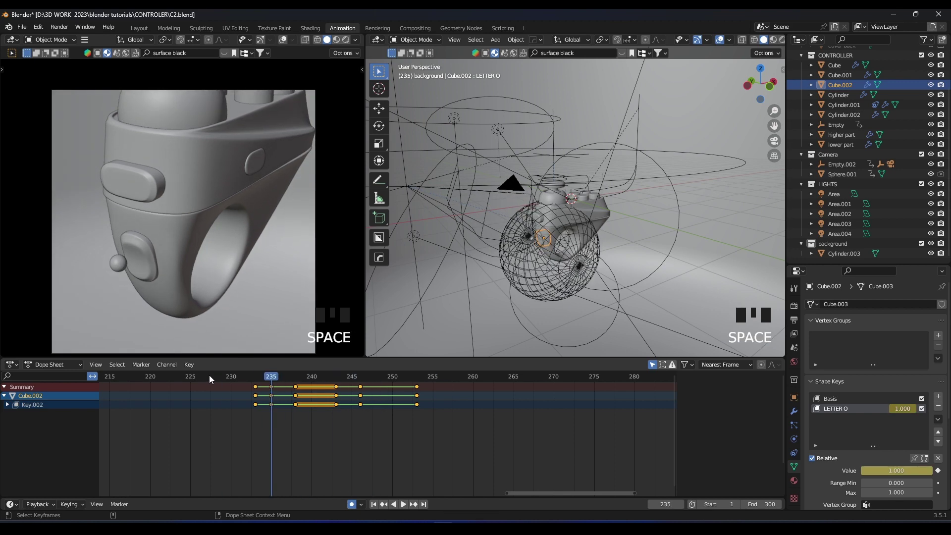
left_click(209, 377)
key("space")
key("space")
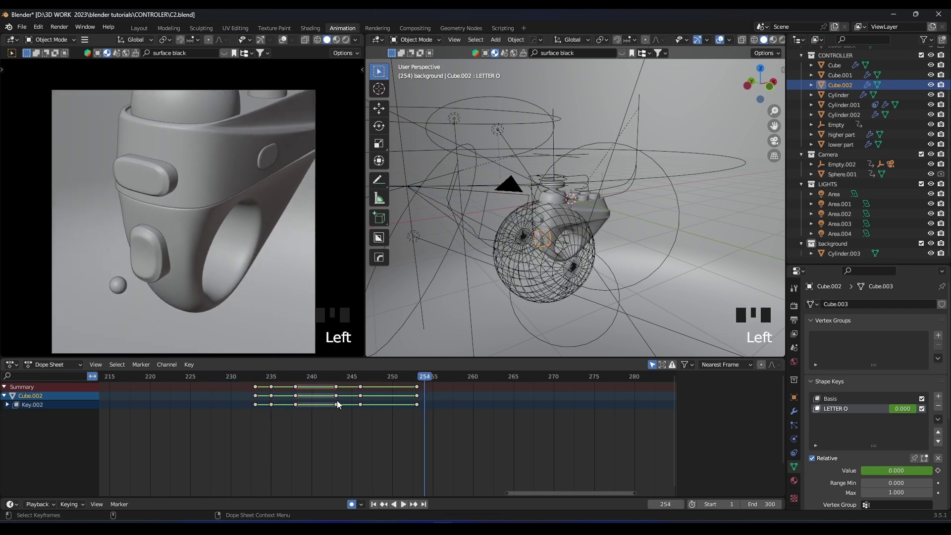
Move Cube.002's last two keyframes to frames 250 and 257, checking the timing in playback
left_click_drag(333, 385, 333, 385)
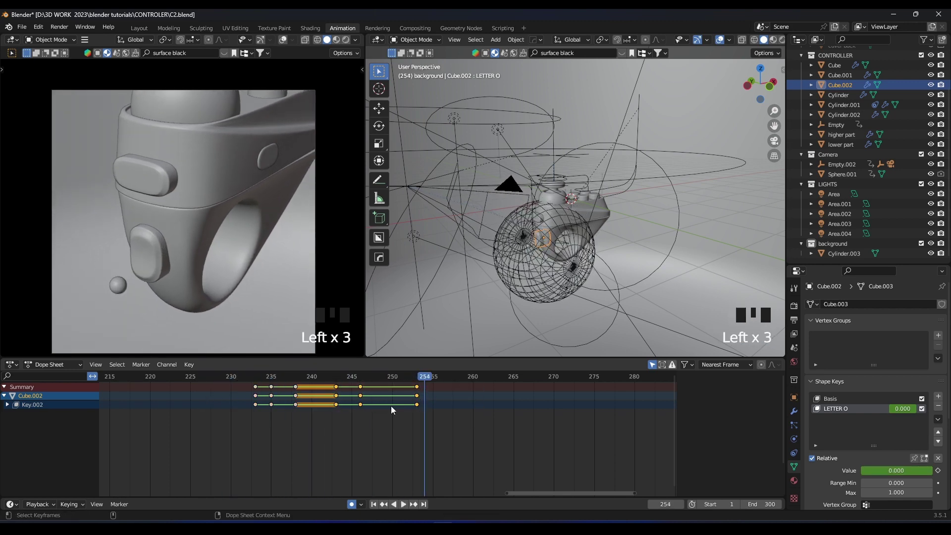
left_click_drag(424, 428, 287, 387)
left_click(462, 436)
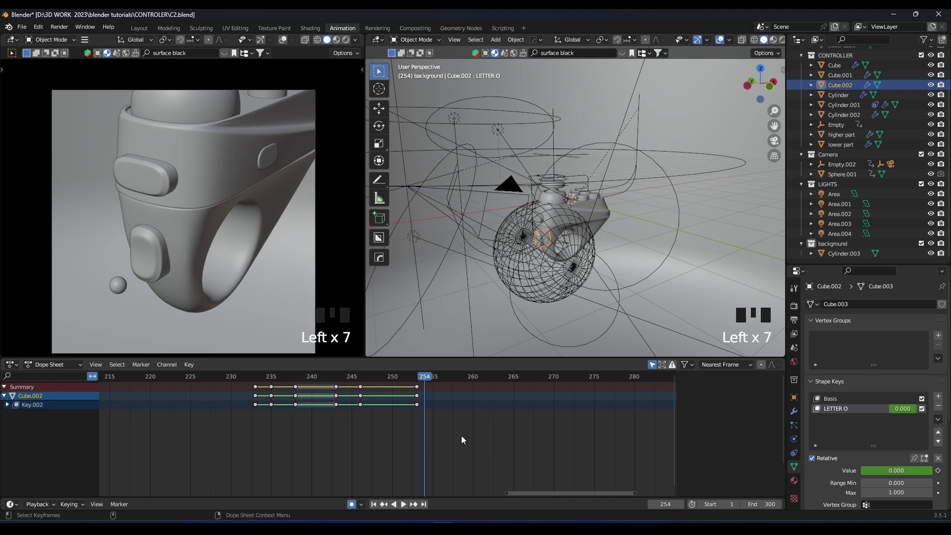
left_click_drag(359, 385, 359, 385)
key("g")
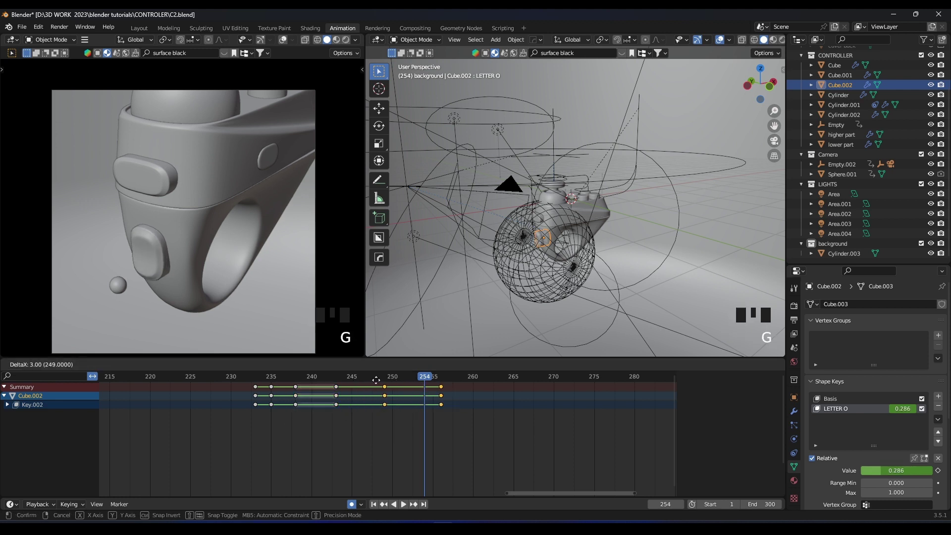
key("space")
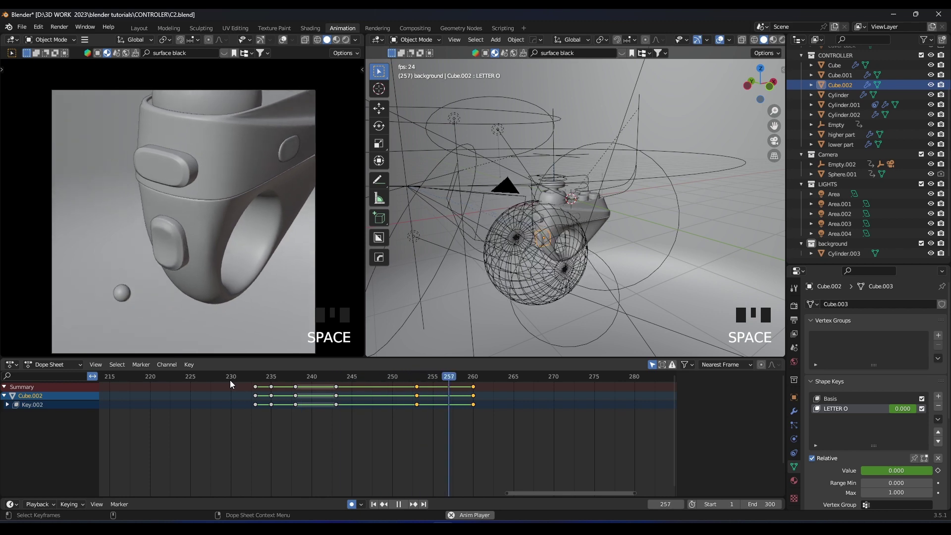
key("space")
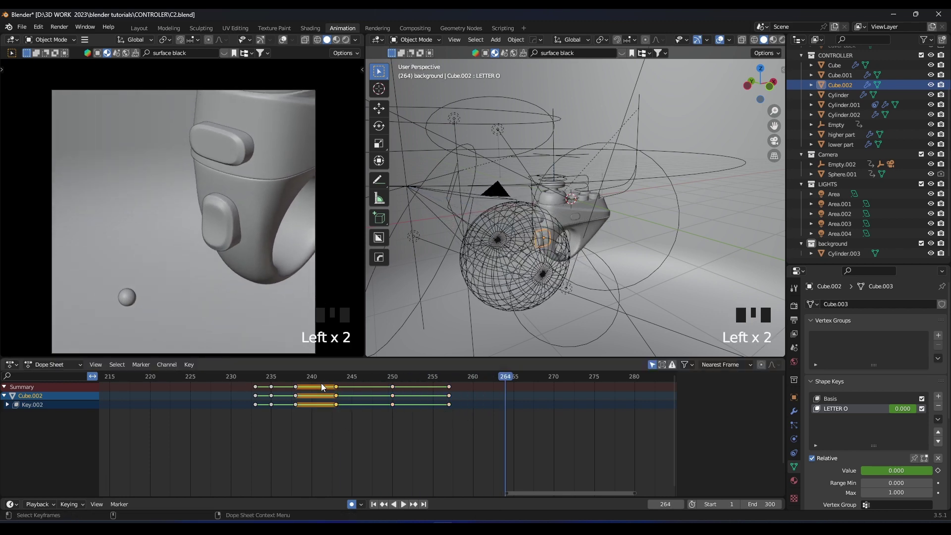
Move Cube.002's frame 243 keyframe to frame 245 and replay the lower side button's presses
left_click(248, 375)
left_click(248, 375)
key("space")
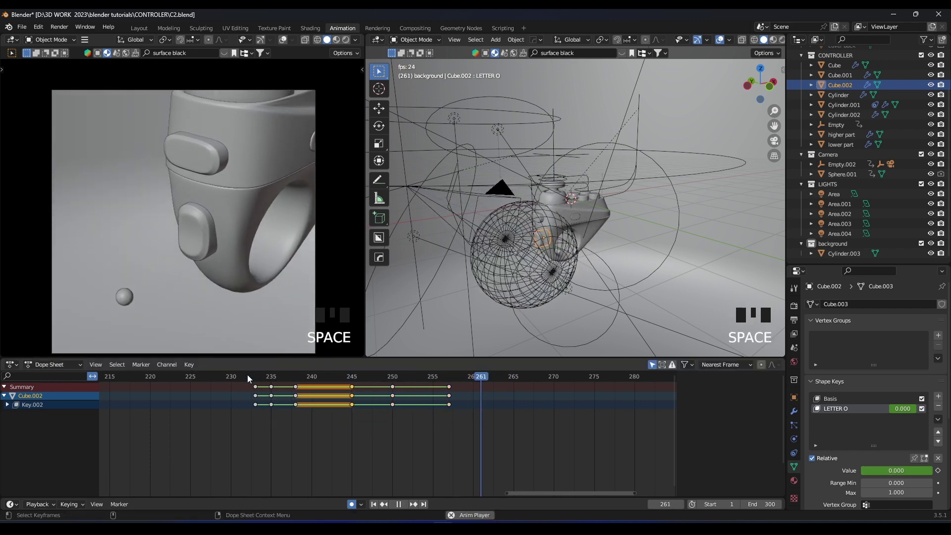
left_click(247, 375)
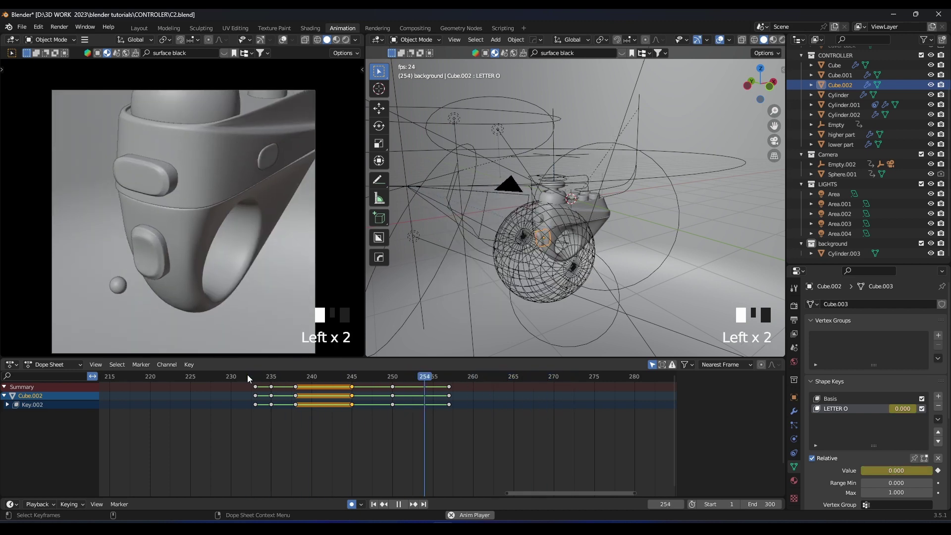
key("space")
Save the file and switch the camera view to rendered shading
scroll(257, 282, "down", 3)
key("ctrl+s")
scroll(213, 416, "down", 6)
scroll(202, 268, "down", 4)
scroll(201, 239, "up", 4)
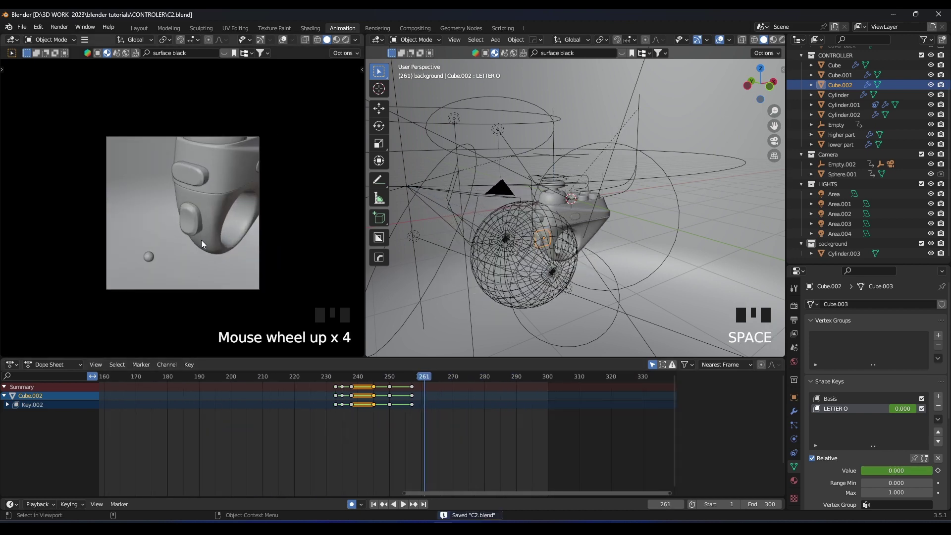
key("z")
left_click(217, 197)
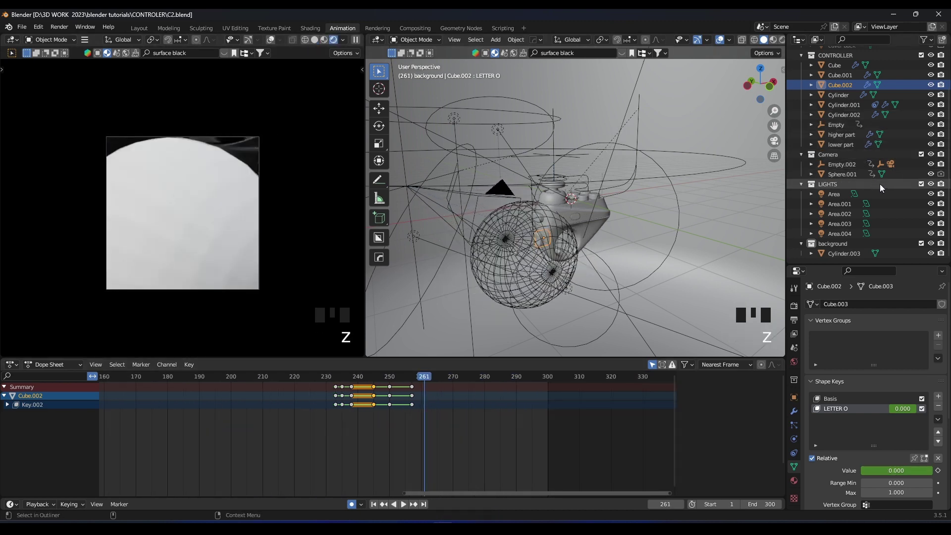
Hide Sphere.001 from the viewport and save the file
left_click(552, 228)
left_click(930, 174)
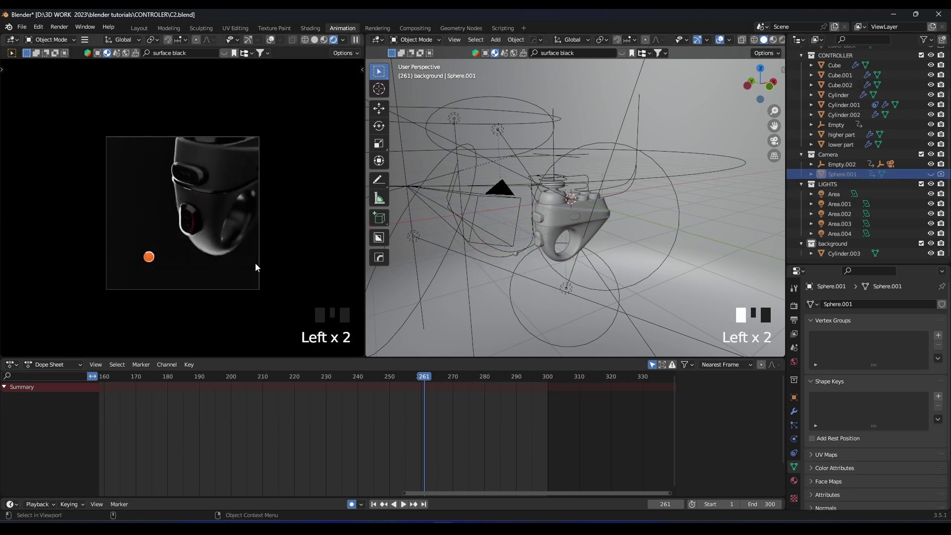
scroll(227, 250, "up", 2)
key("ctrl+s")
Play the rendered animation and examine the ball's contact with the lettered top buttons, pausing at frames 79 and 101
scroll(227, 251, "up", 2)
key("space")
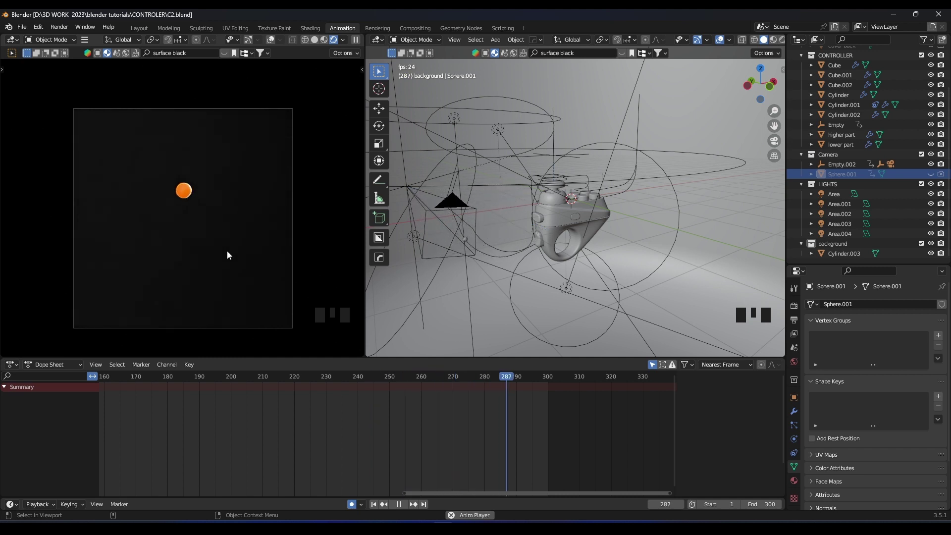
key("space")
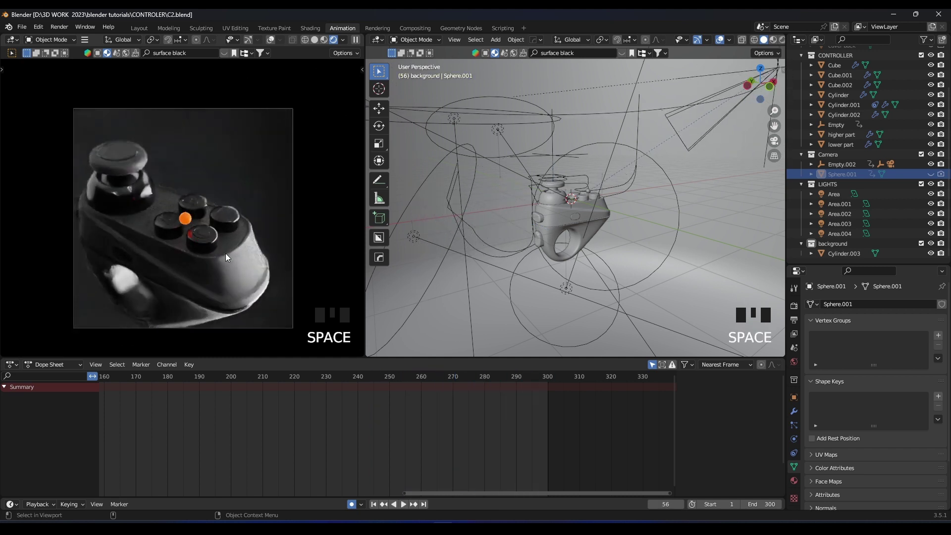
scroll(307, 255, "up", 4)
key("space")
key("space")
scroll(259, 255, "up", 2)
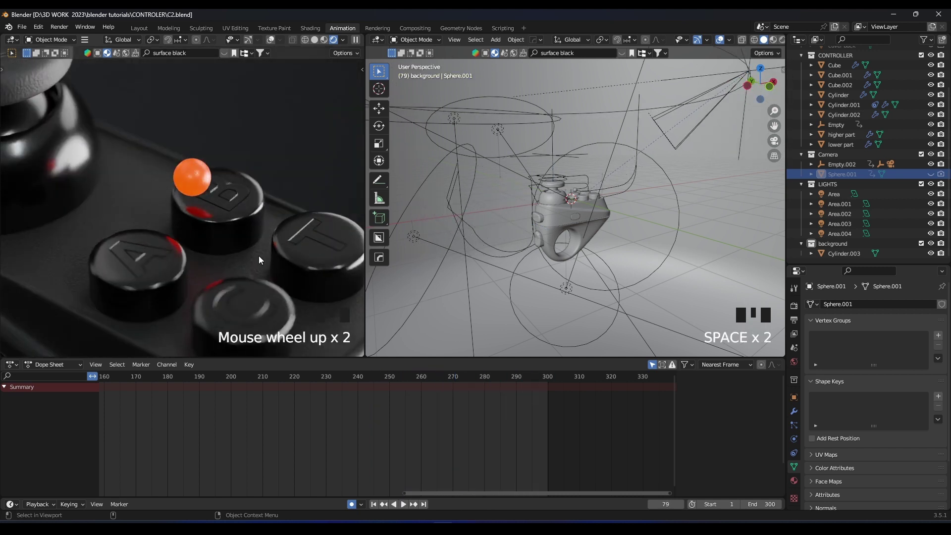
key("space")
key("space")
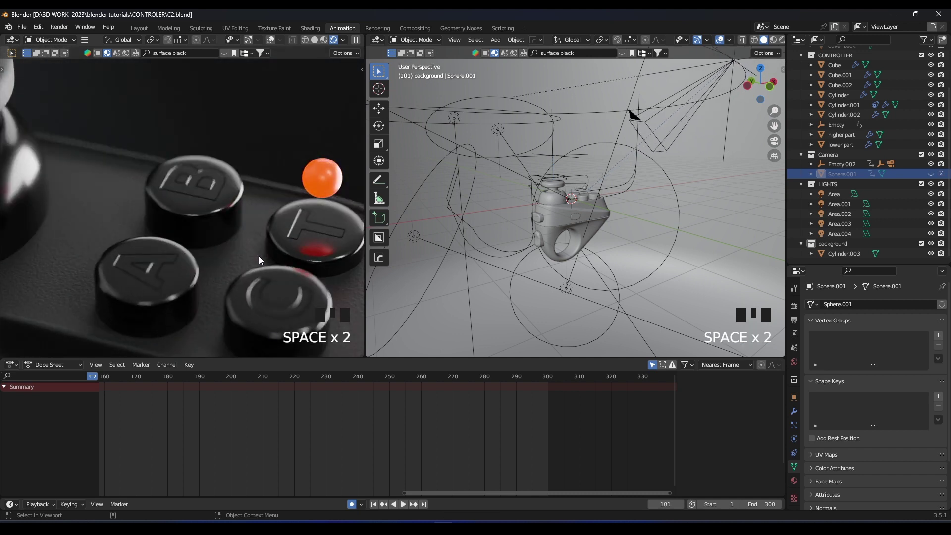
scroll(161, 255, "up", 1)
scroll(185, 254, "down", 4)
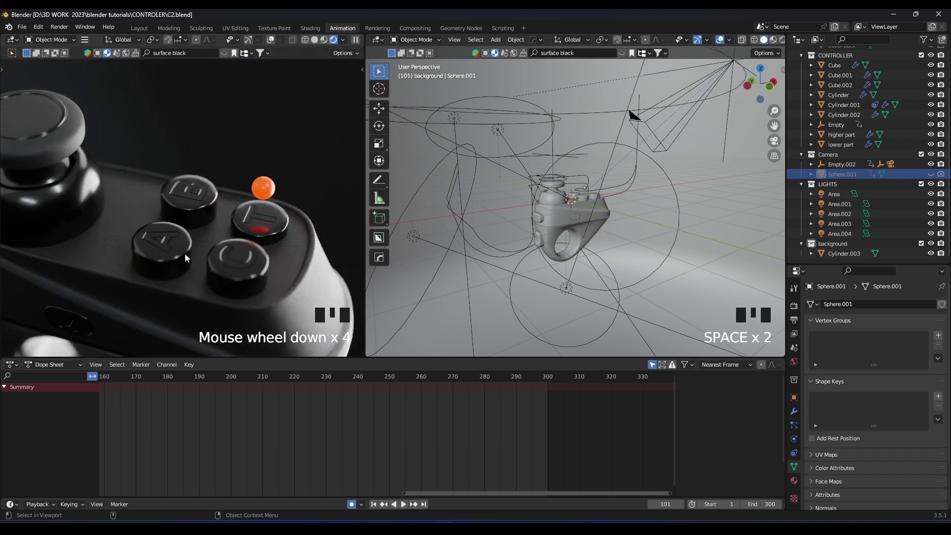
scroll(186, 253, "up", 2)
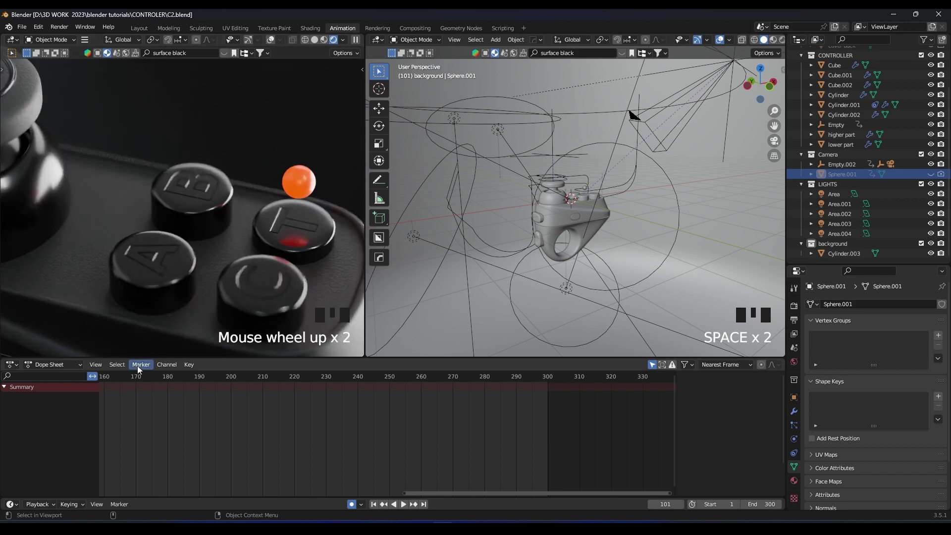
Scrub the rendered animation to frame 247 and examine the ball against the lower side button
left_click(113, 378)
left_click(113, 378)
left_click_drag(113, 378, 379, 378)
scroll(236, 243, "down", 3)
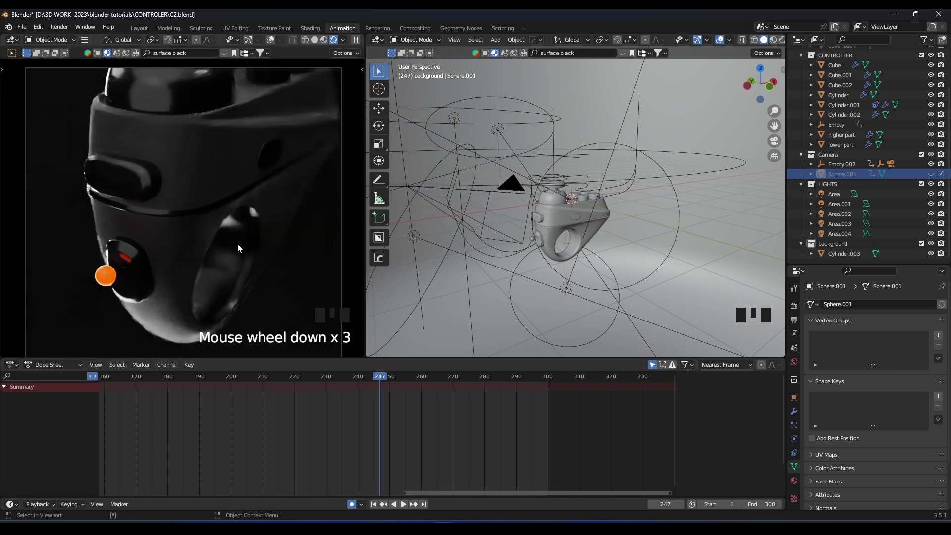
scroll(594, 213, "up", 4)
Save the file and open the top buttons Cylinder.002 in Edit Mode
middle_click_drag(638, 196, 567, 204)
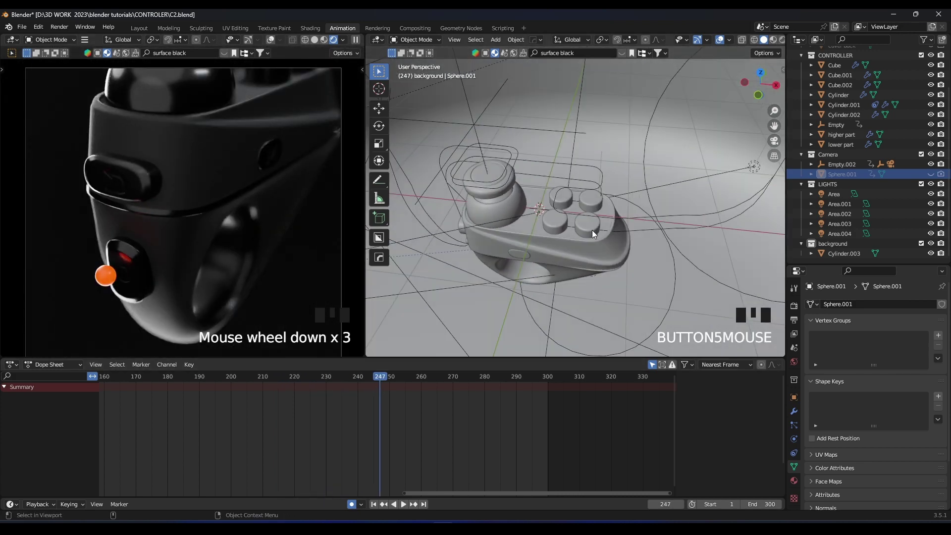
scroll(593, 230, "up", 3)
scroll(566, 204, "down", 3)
key("ctrl+s")
left_click(570, 219)
scroll(570, 219, "up", 1)
key("Tab")
scroll(571, 228, "up", 3)
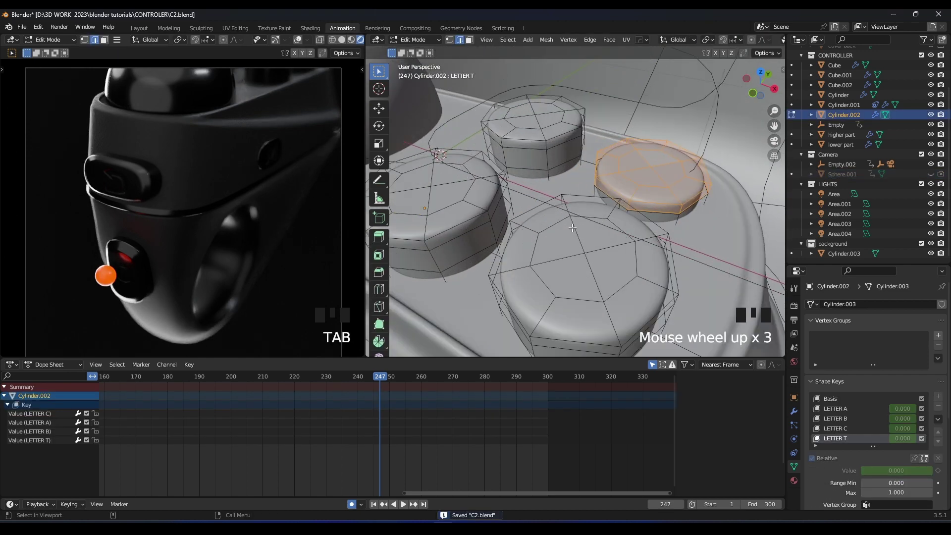
Scrub the timeline to frame 46 and bring the four lettered buttons with the ball into close view
scroll(201, 382, "down", 6)
left_click(214, 380)
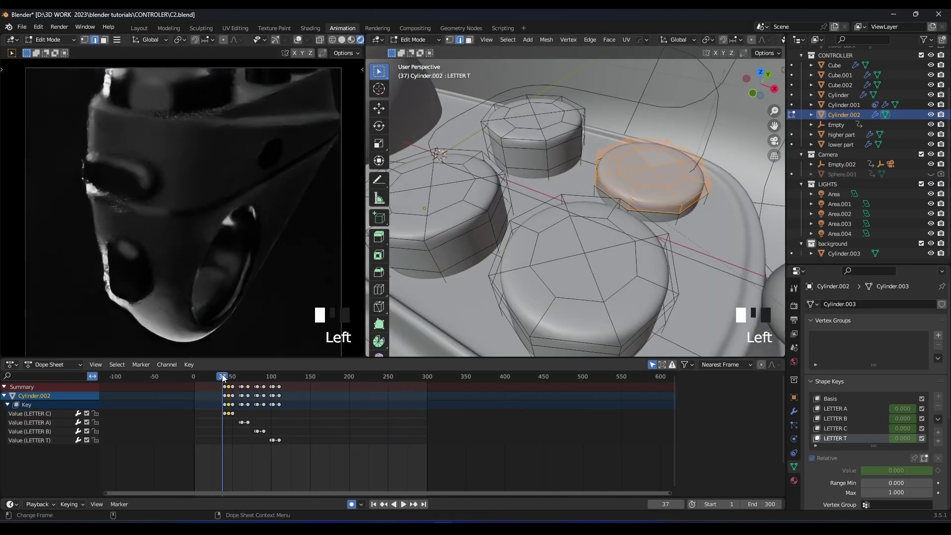
left_click(217, 379)
left_click_drag(216, 380, 230, 380)
scroll(232, 229, "up", 5)
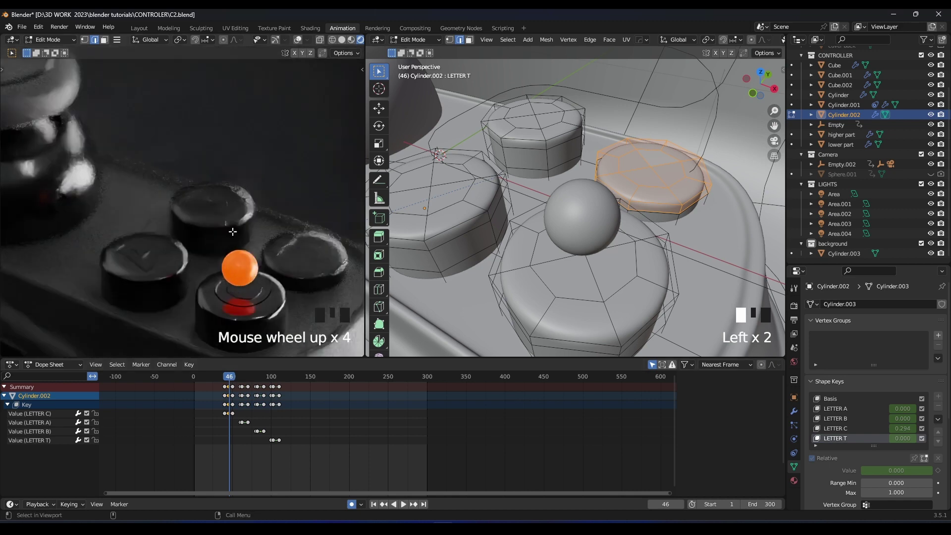
mouse_move(588, 268)
middle_mouse_down()
mouse_move(573, 254)
mouse_move(587, 268)
middle_mouse_up()
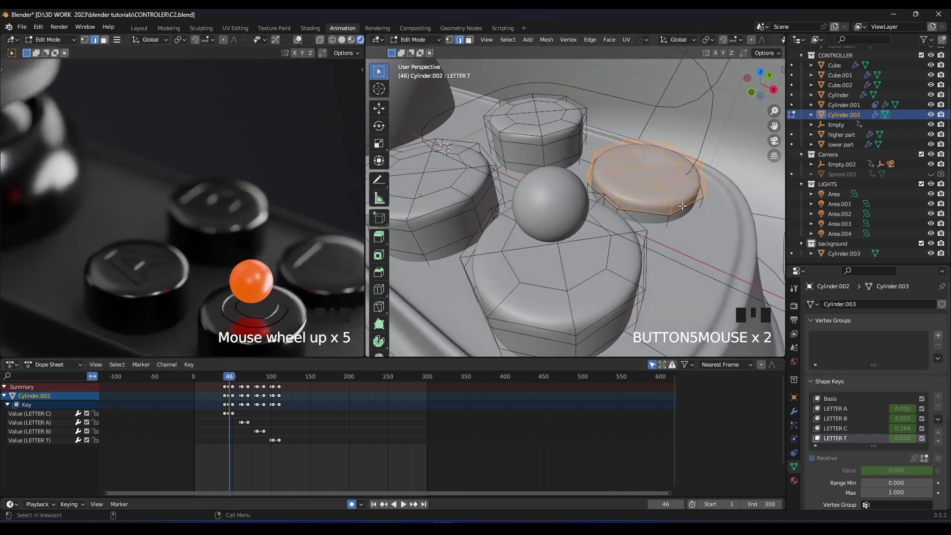
Add a single-cut edge loop around the top of each of the four lettered buttons
double_click(693, 184)
key("ctrl+r")
double_click(631, 232)
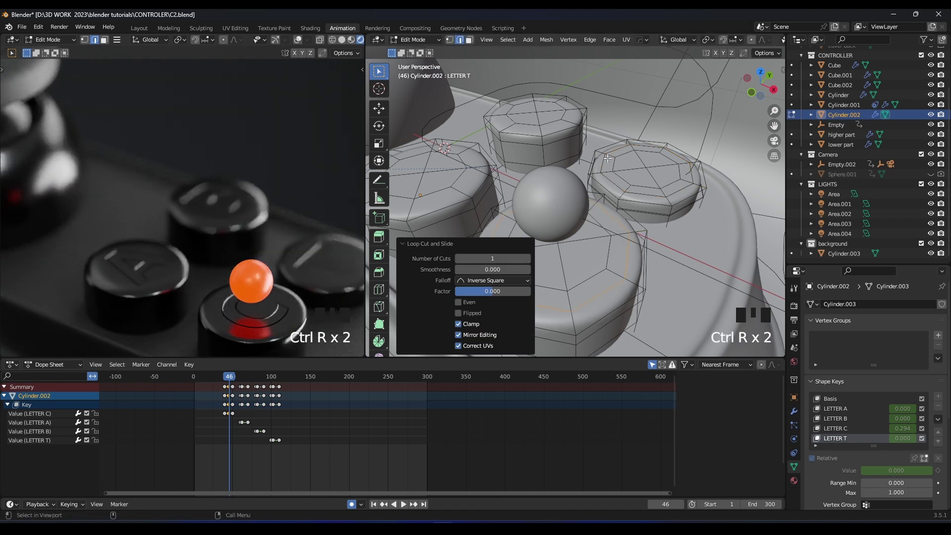
left_click(571, 115, "shift")
right_click(571, 113)
key("ctrl+r")
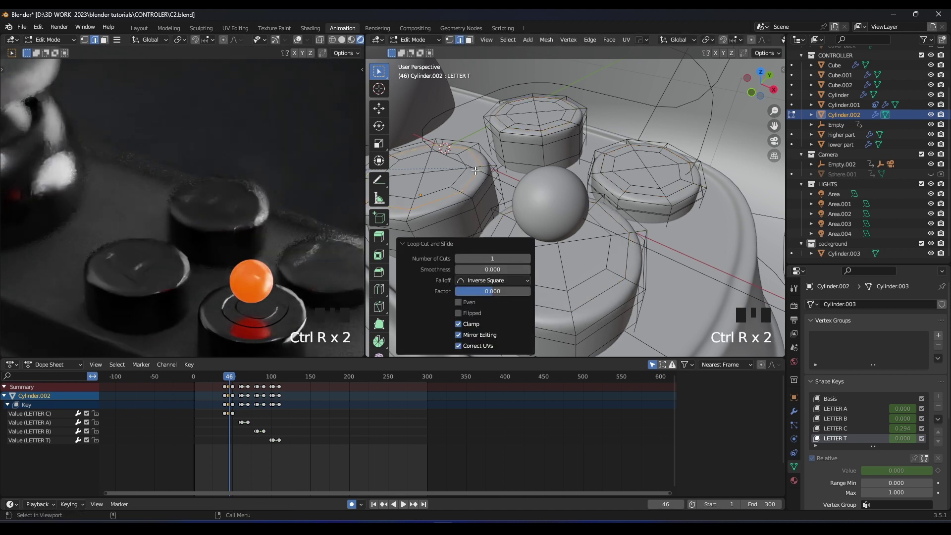
Select the four new loops, edge-slide them by a factor of 0.283 and bevel them 0.00336 m with one segment
left_click(573, 120, "shift")
left_click(623, 147, "shift")
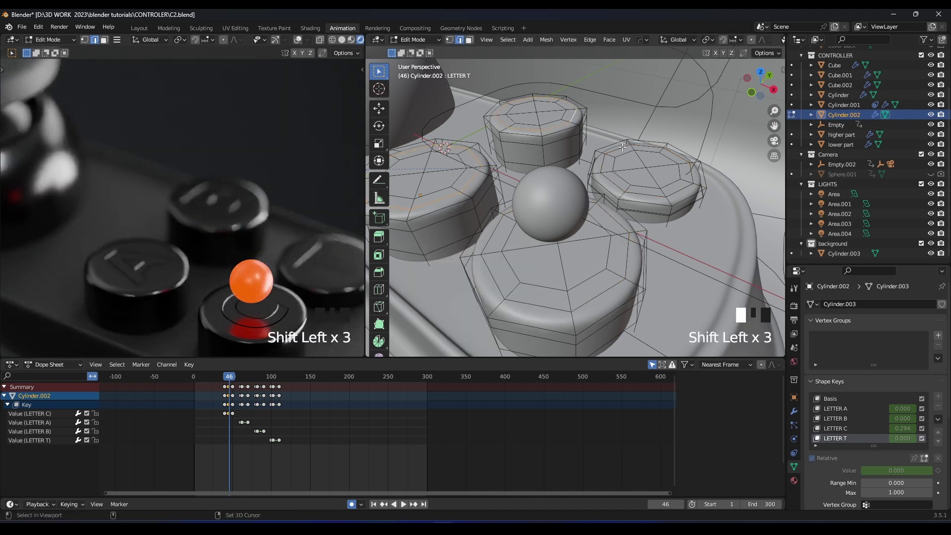
double_click(678, 192, "shift")
key("g")
key("g")
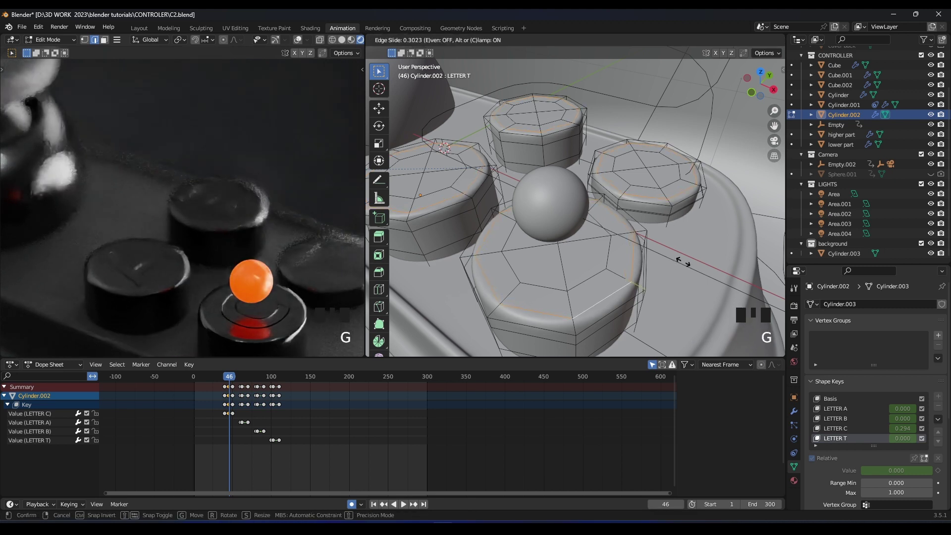
left_click(685, 254)
key("ctrl+b")
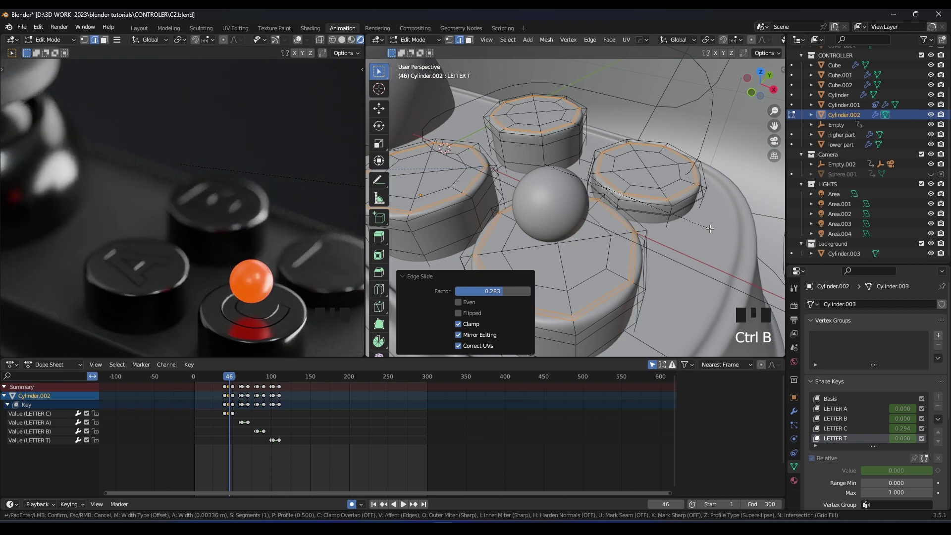
left_click(710, 229)
Add a material slot to Cylinder.002 with the orange Material and assign it to the beveled rings
scroll(812, 386, "down", 5)
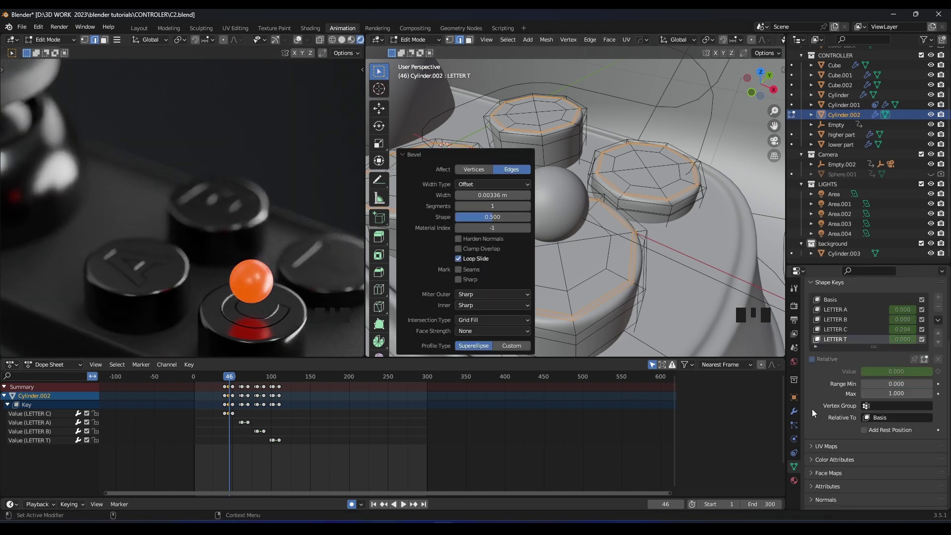
left_click(794, 480)
scroll(864, 331, "up", 4)
scroll(865, 328, "up", 1)
left_click(942, 304)
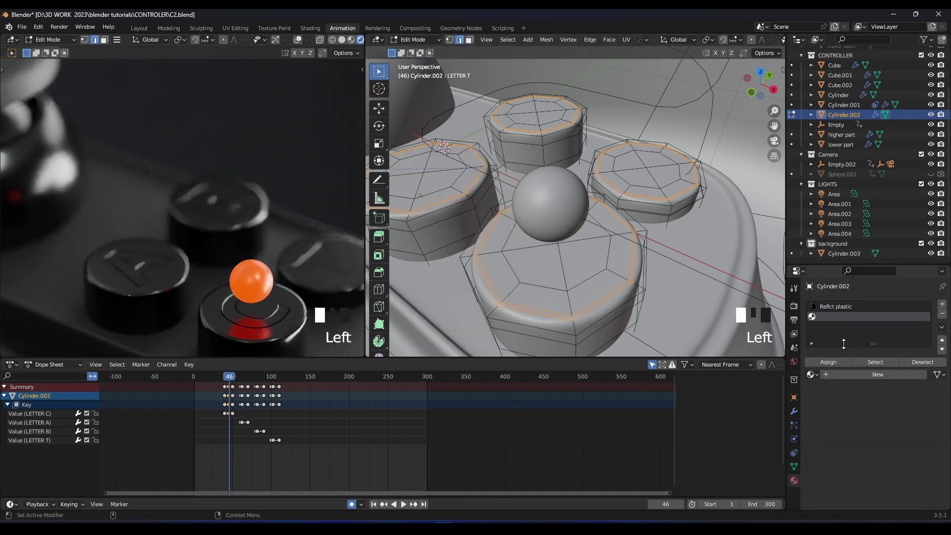
left_click(812, 374)
left_click(833, 408)
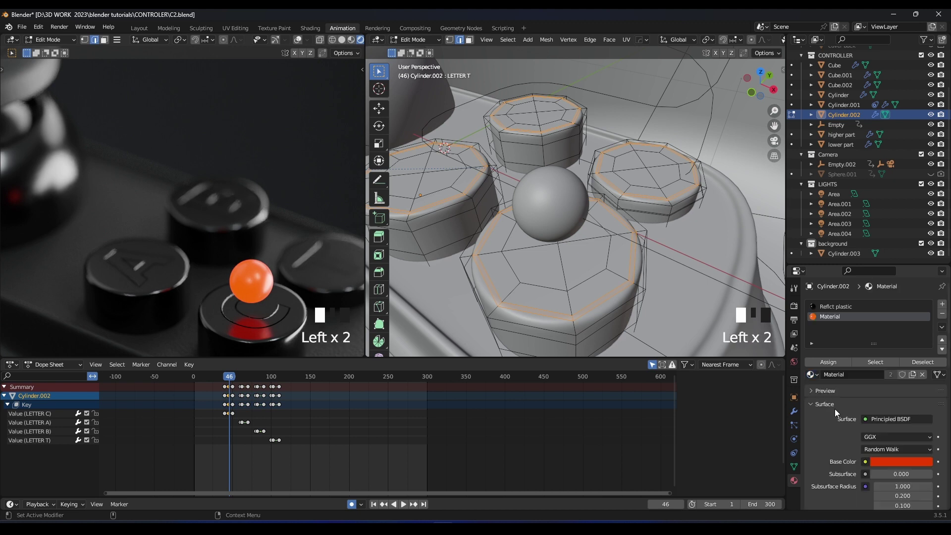
left_click(828, 363)
Make the ring material a single-user copy, name it emission and leave Edit Mode
scroll(317, 249, "down", 3)
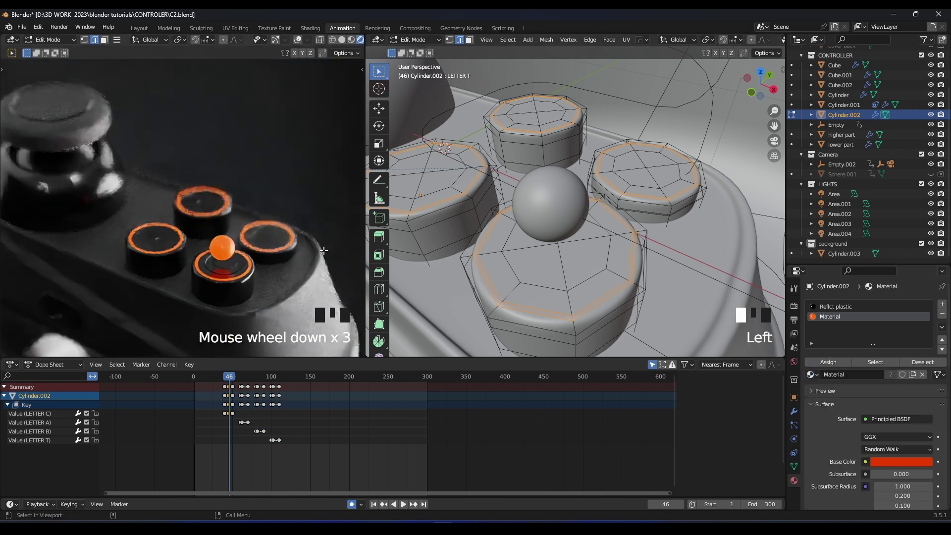
scroll(316, 249, "up", 3)
scroll(316, 249, "up", 1)
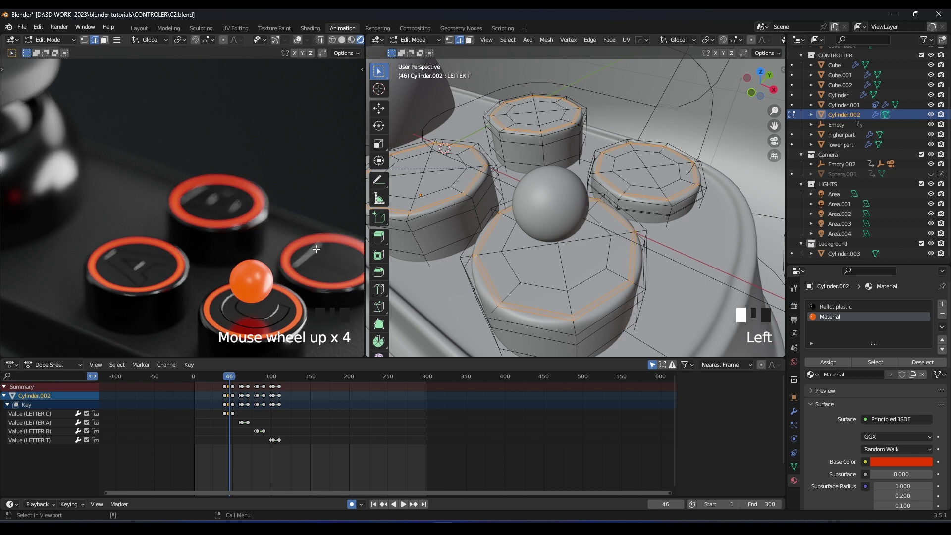
scroll(267, 226, "down", 1)
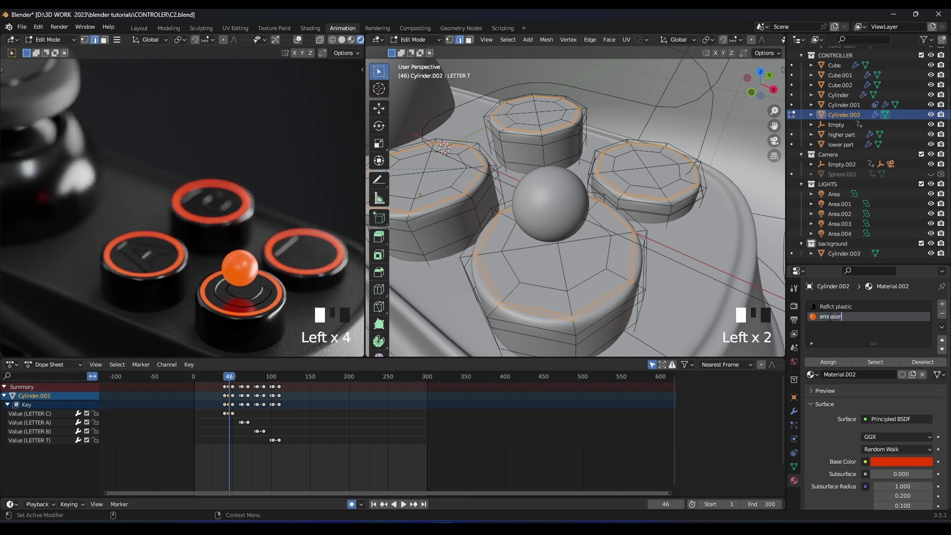
key("Tab")
Scrub the rendered animation around frame 44 and examine the ball and the glowing ring on the C button up close
middle_click_drag(269, 406, 301, 384)
left_click_drag(312, 358, 308, 329)
scroll(306, 400, "up", 3)
middle_click_drag(296, 389, 375, 411)
scroll(375, 410, "up", 2)
mouse_move(285, 346)
left_mouse_down()
mouse_move(258, 347)
mouse_move(283, 347)
left_mouse_up()
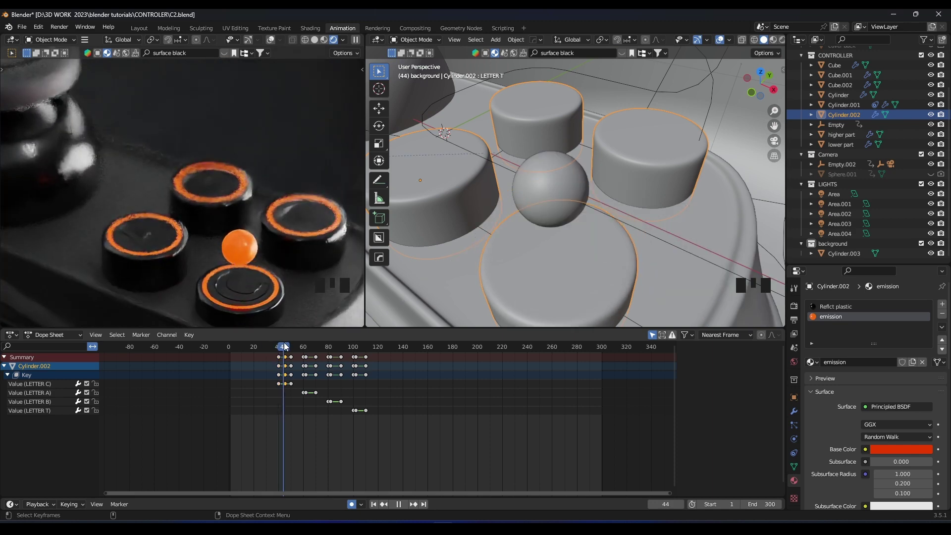
scroll(255, 266, "down", 3, "shift")
scroll(233, 223, "up", 2)
middle_click_drag(226, 236, 195, 204, "shift")
left_click_drag(286, 350, 284, 348)
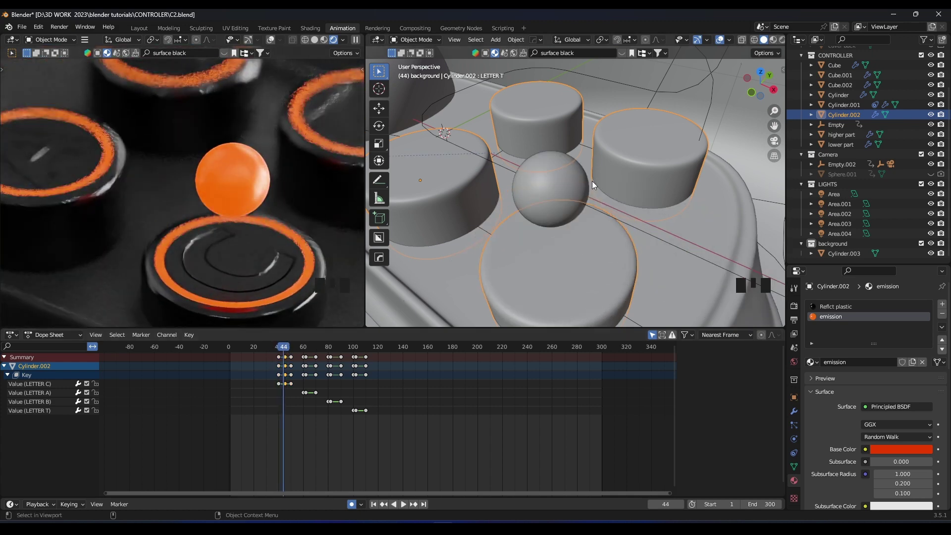
Select the ring faces of the C button in Edit Mode and rename the emission material to emission C
scroll(592, 180, "down", 2)
key("Tab")
middle_click_drag(631, 234, 594, 225)
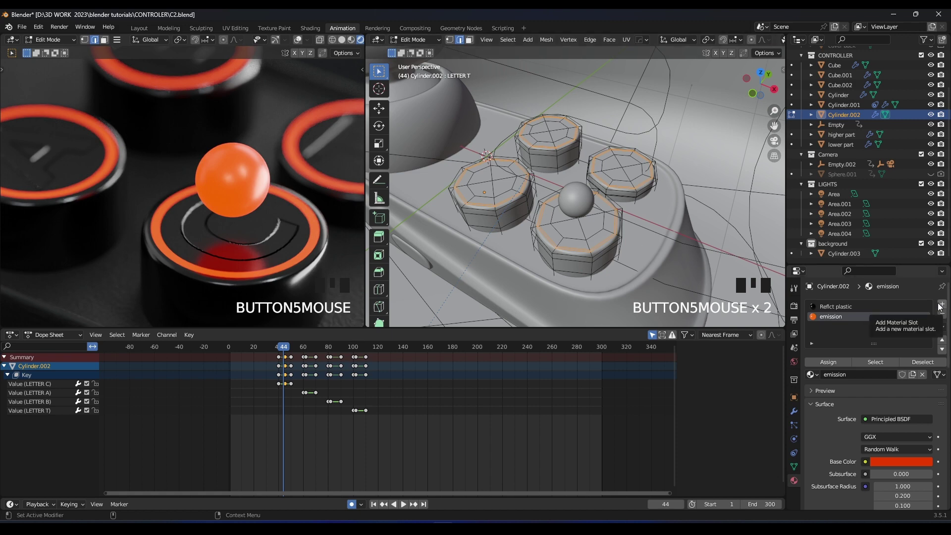
scroll(659, 273, "up", 2)
key("3")
double_click(661, 288)
double_click(655, 287)
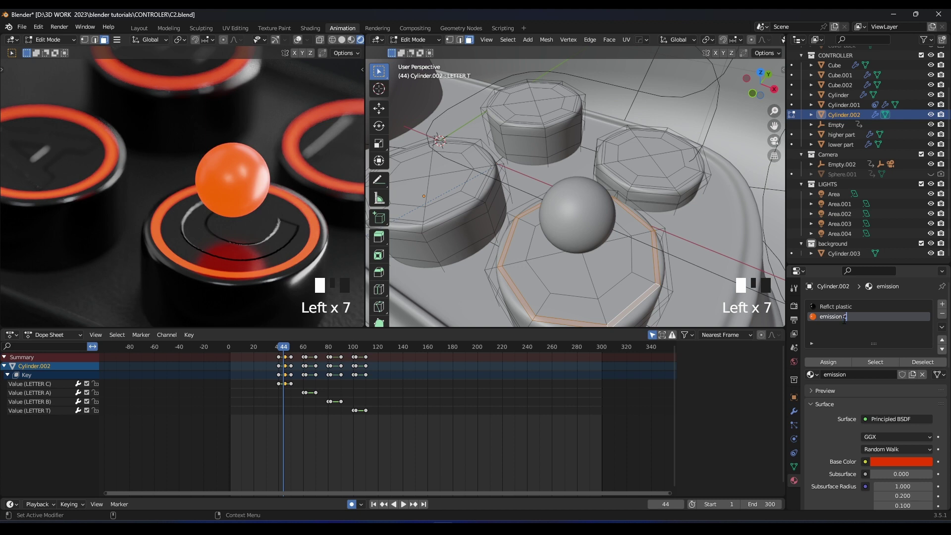
Select the A button's ring faces, assign them a new slot with the emission material and rename it emission A
middle_click_drag(433, 208, 511, 204, "shift")
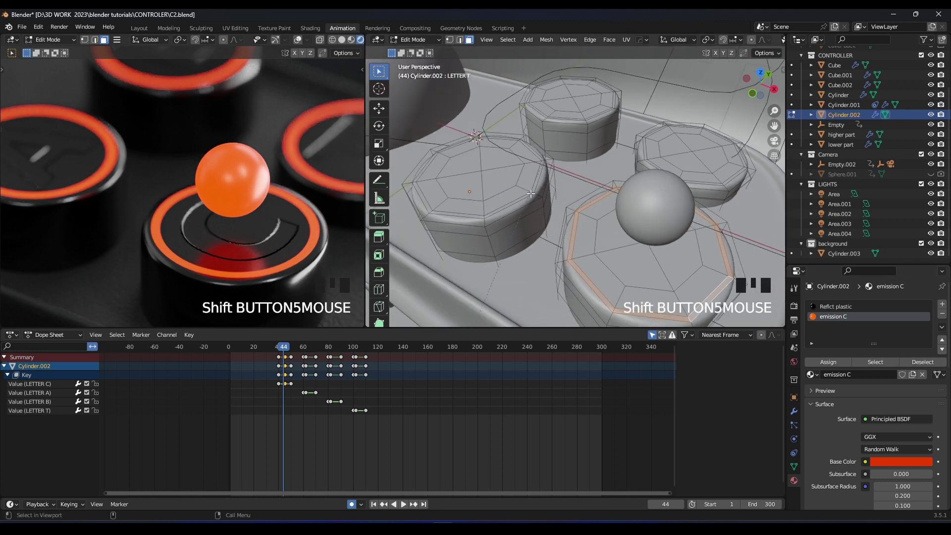
double_click(530, 193)
left_click(939, 307)
left_click_drag(812, 374, 830, 411)
left_click(845, 364)
double_click(842, 326)
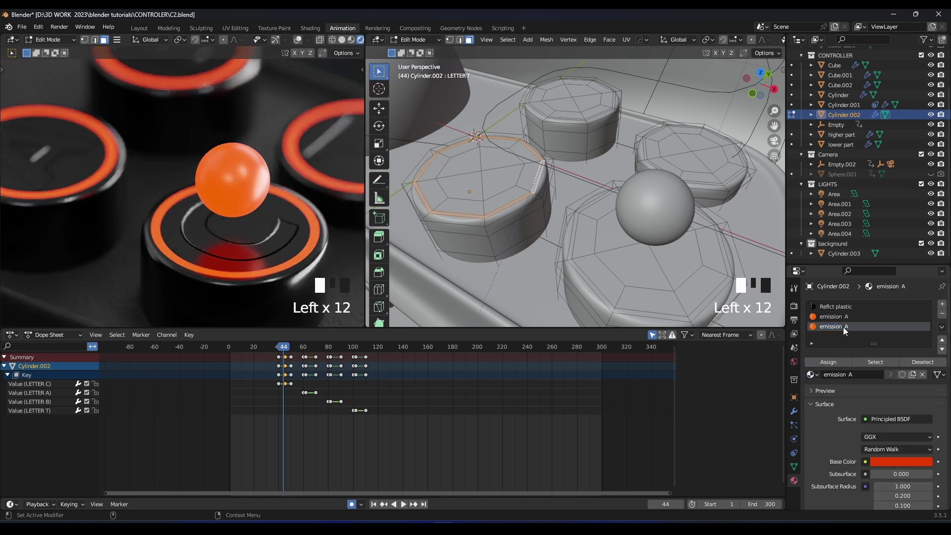
Select the B button's ring faces and assign them a new slot with a copied emission material named emission B
double_click(611, 107)
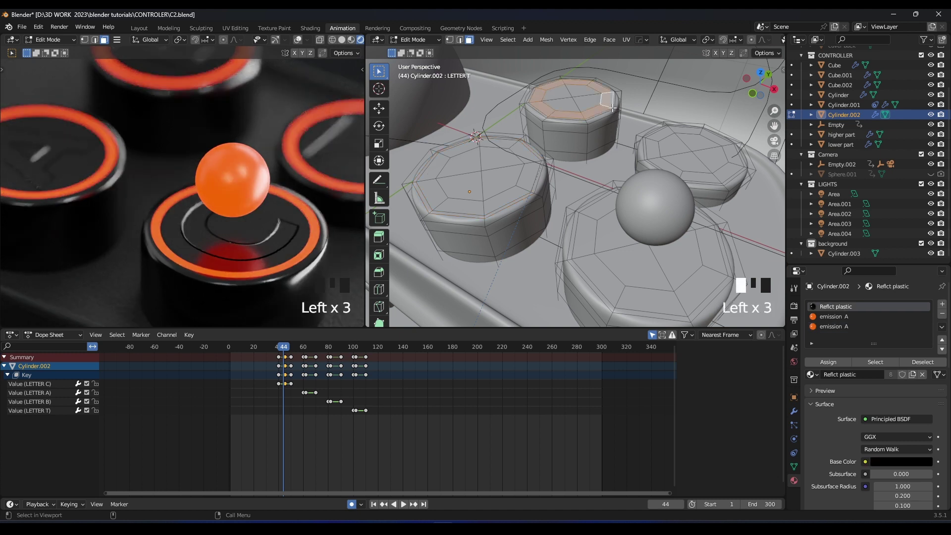
double_click(614, 101)
left_click(943, 306)
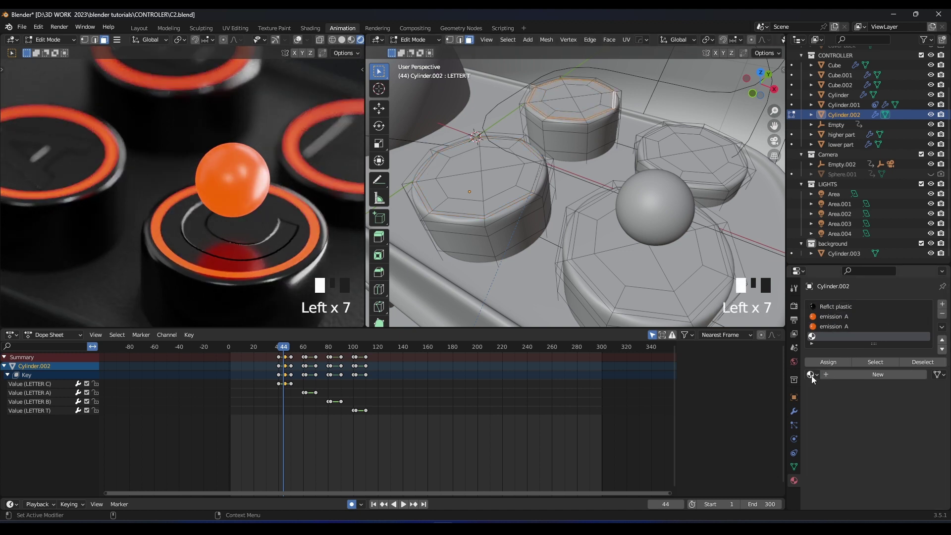
left_click(812, 374)
left_click(830, 408)
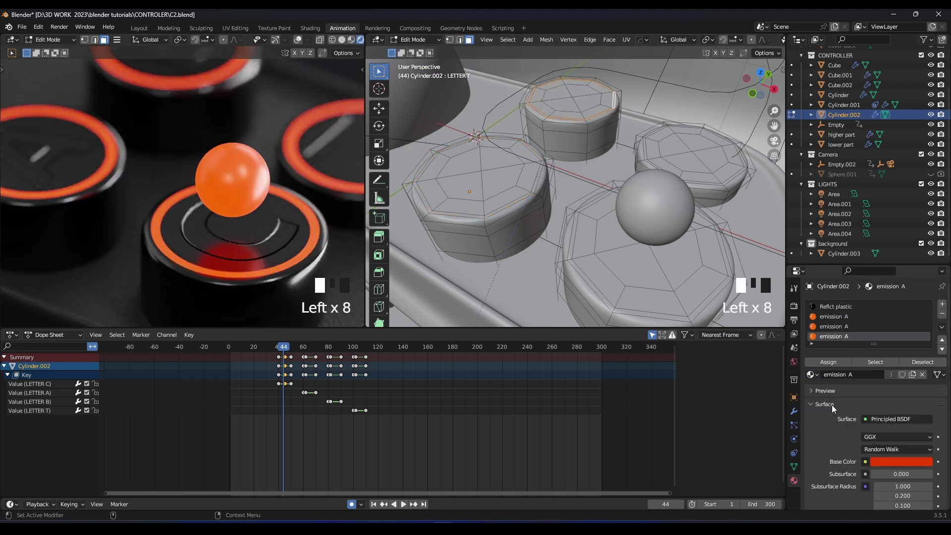
left_click(839, 364)
key("Return")
Select the T button's ring faces and assign them a new slot with a single-user emission material named emission T
left_click(724, 183)
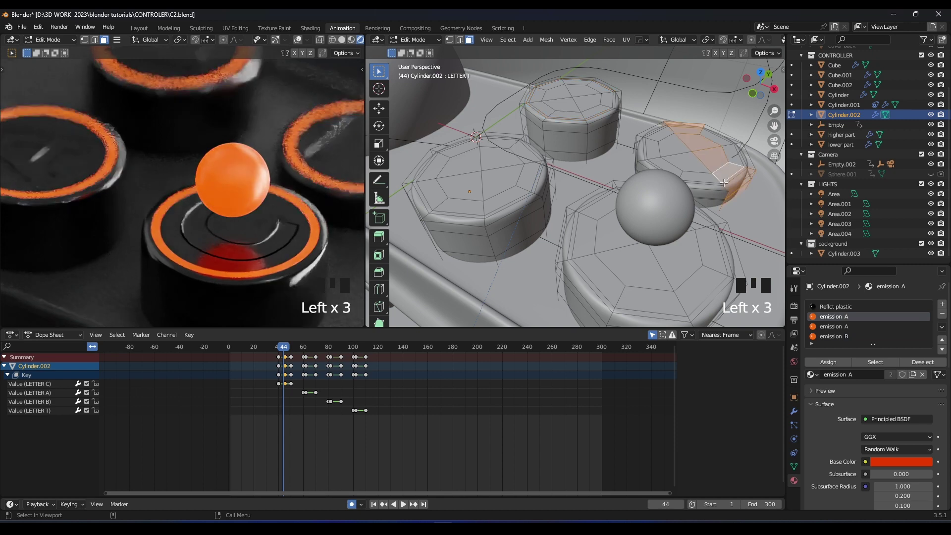
left_click(724, 182)
left_click(724, 182)
left_click(724, 182)
left_click(724, 183)
left_click(724, 183)
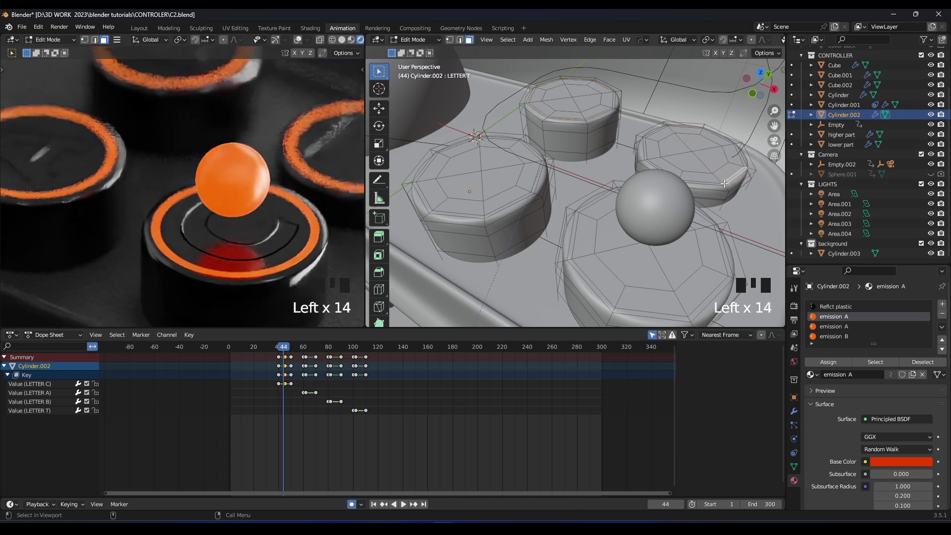
left_click(724, 182)
left_click(724, 183)
left_click(724, 183)
left_click(724, 182)
left_click(724, 183)
scroll(630, 196, "down", 3, "shift")
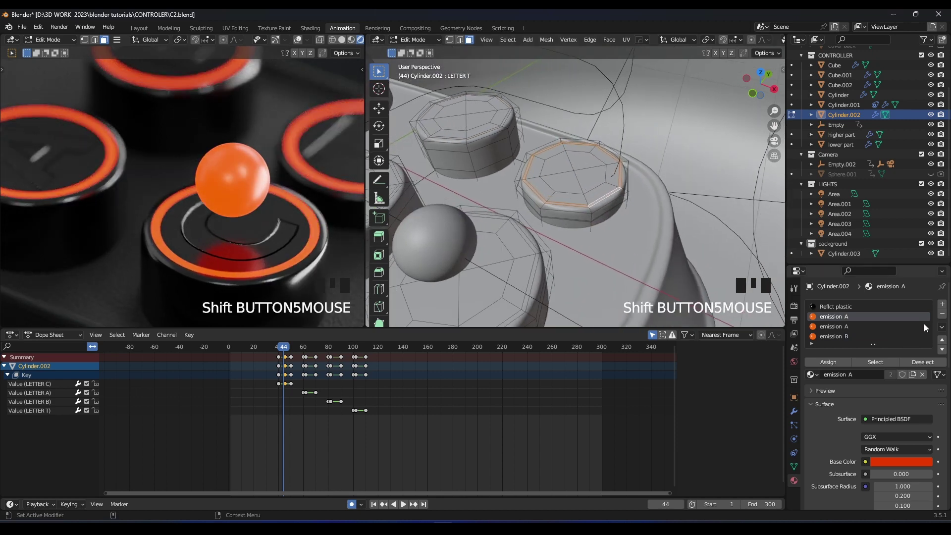
left_click(942, 304)
left_click(811, 378)
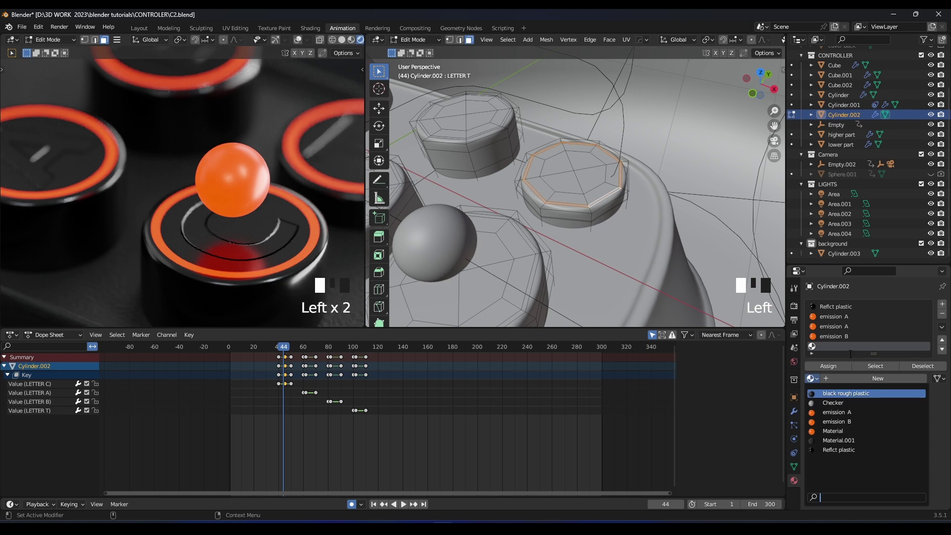
left_click(837, 412)
left_click(902, 378)
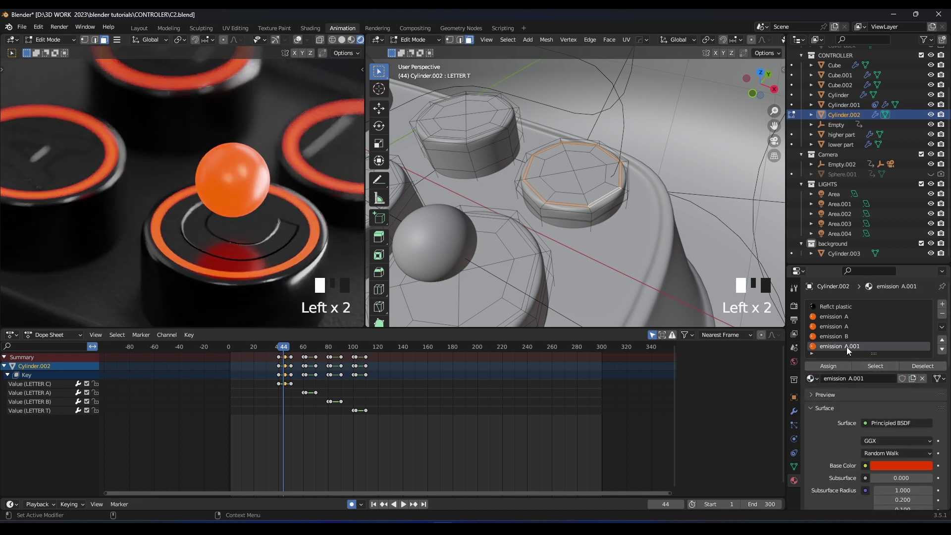
left_click(825, 369)
Try a bright green emission colour with hue 0.335 on the emission T material
scroll(286, 183, "down", 2)
left_click(901, 466)
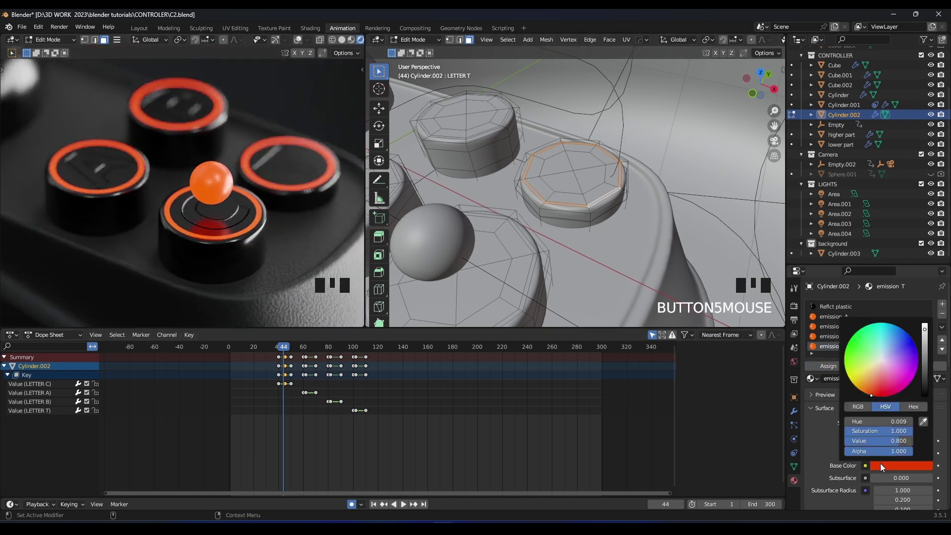
left_click(881, 323)
left_click(890, 393)
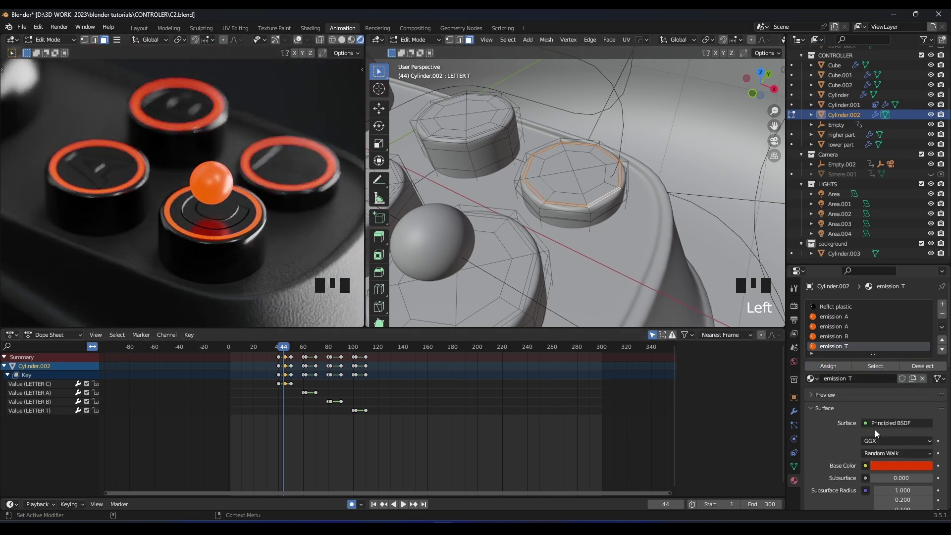
scroll(872, 396, "down", 5)
left_click(901, 463)
left_click(890, 321)
left_click(850, 335)
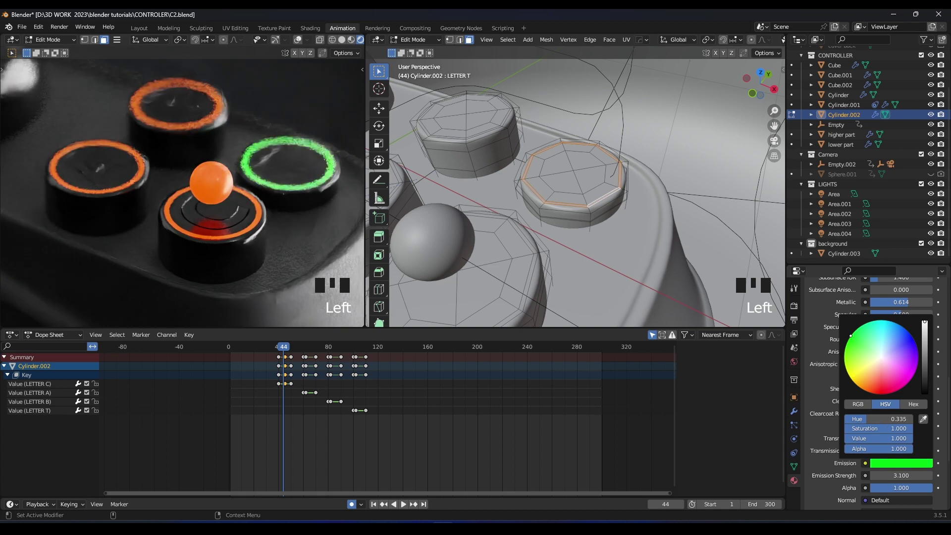
Leave Edit Mode on the buttons and move the animation to frame 40
scroll(615, 213, "down", 4)
middle_click_drag(614, 213, 495, 193)
scroll(550, 189, "up", 2)
key("Tab")
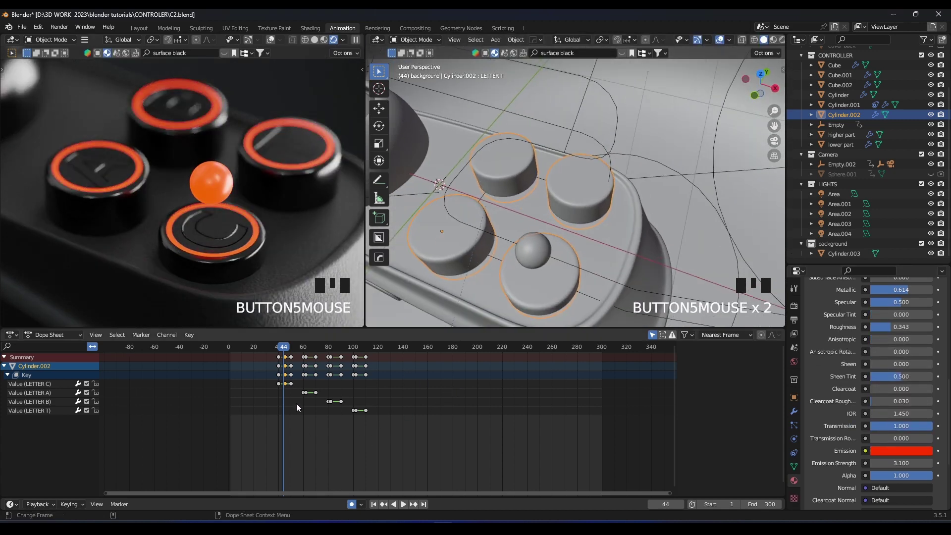
left_click_drag(283, 349, 278, 349)
middle_click_drag(666, 236, 675, 239)
scroll(858, 370, "up", 5)
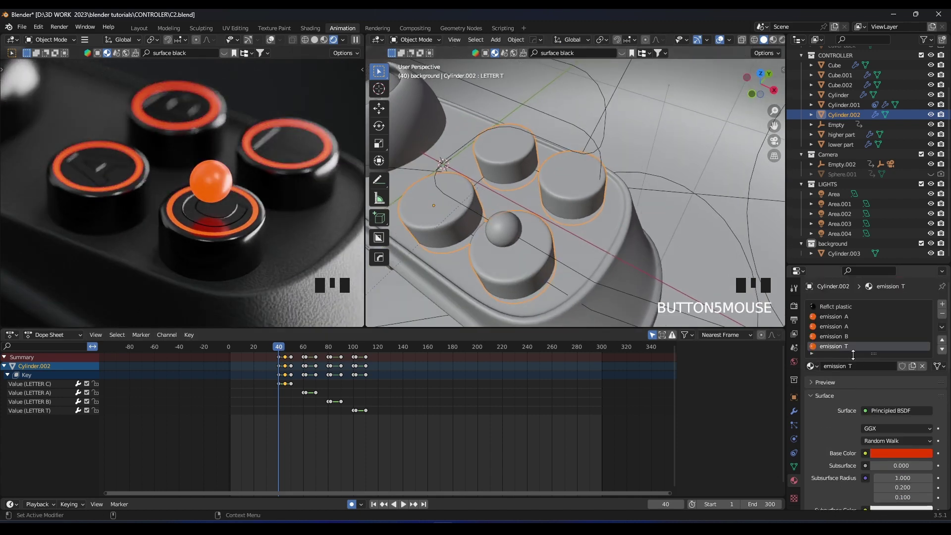
Set the emission A material's Emission Strength to 0 and darken its base colour to near black with value 0.016
left_click(845, 317)
left_click(845, 327)
left_click(844, 319)
scroll(867, 397, "down", 5)
scroll(867, 400, "down", 10)
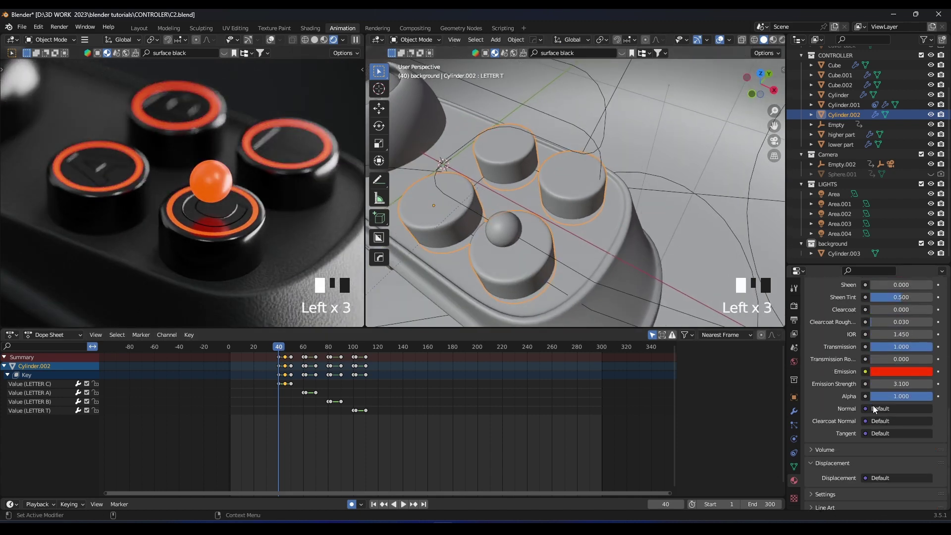
scroll(890, 358, "up", 10)
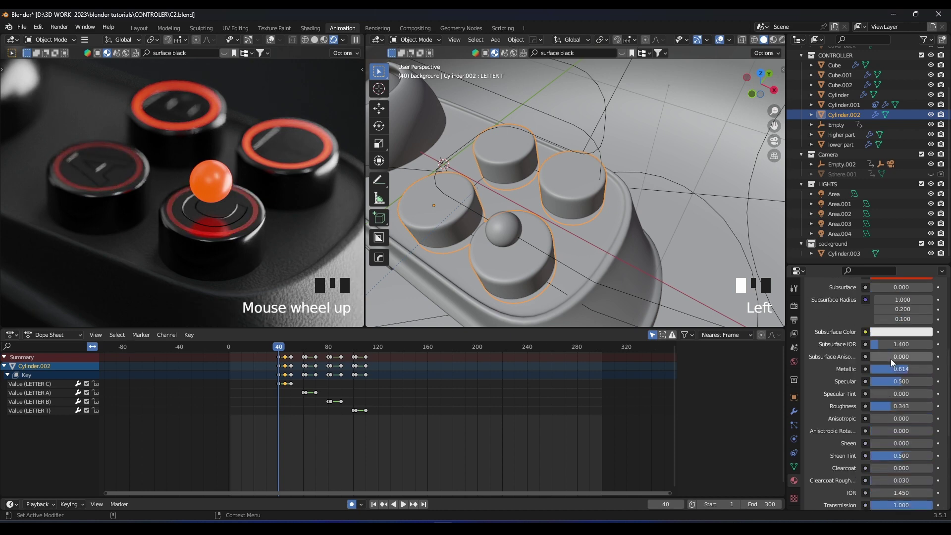
left_click(901, 391)
left_click(881, 289)
left_click(881, 287)
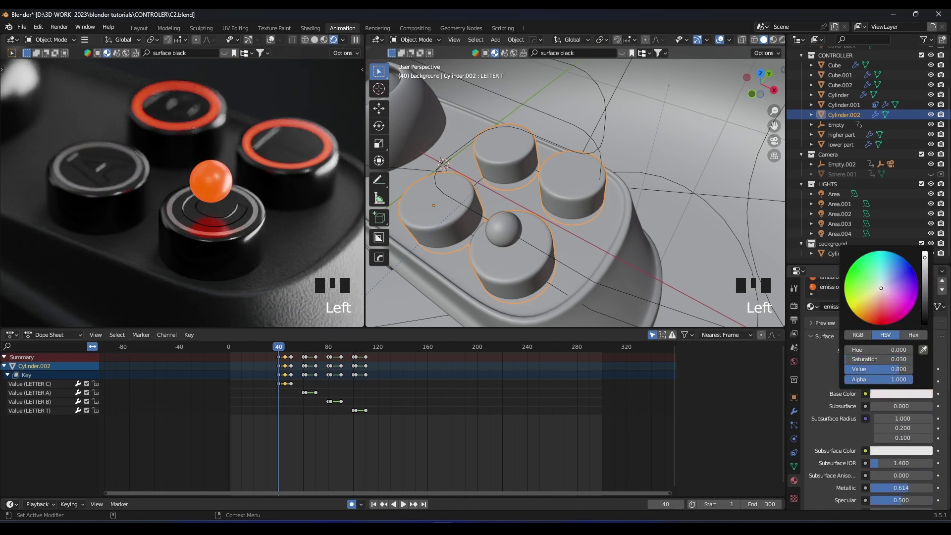
scroll(915, 283, "down", 15)
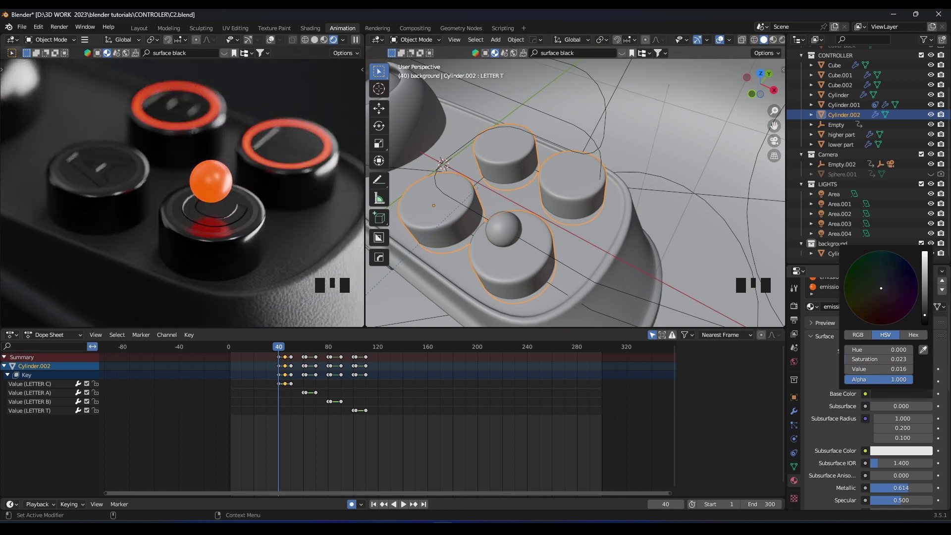
Select the C button's ring faces in Edit Mode and assign them to the first emission A slot
scroll(915, 284, "up", 1)
scroll(852, 337, "up", 3)
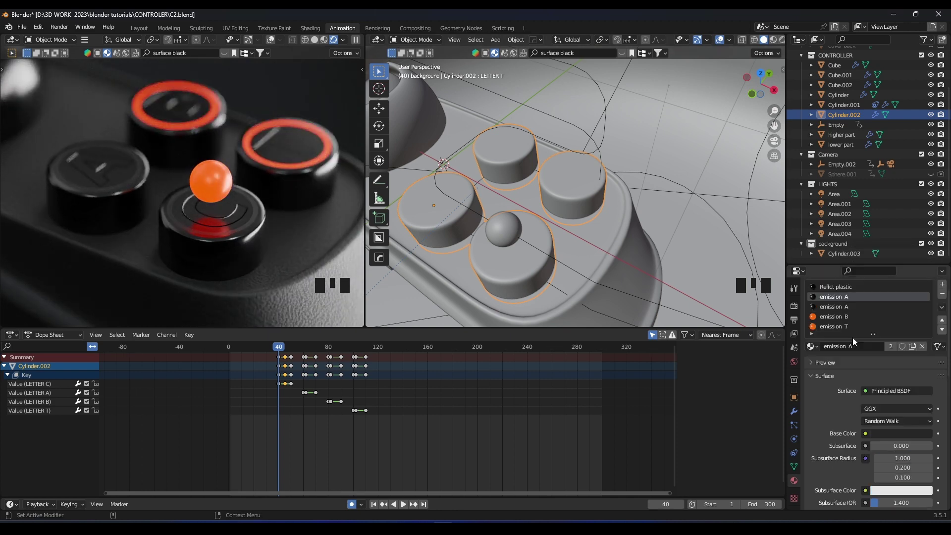
left_click(848, 337)
left_click(888, 451)
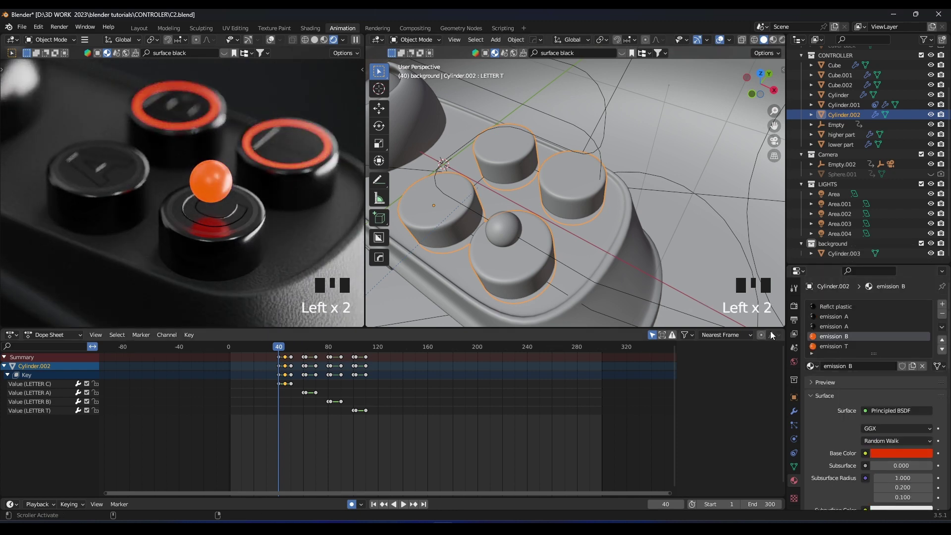
scroll(841, 316, "up", 2)
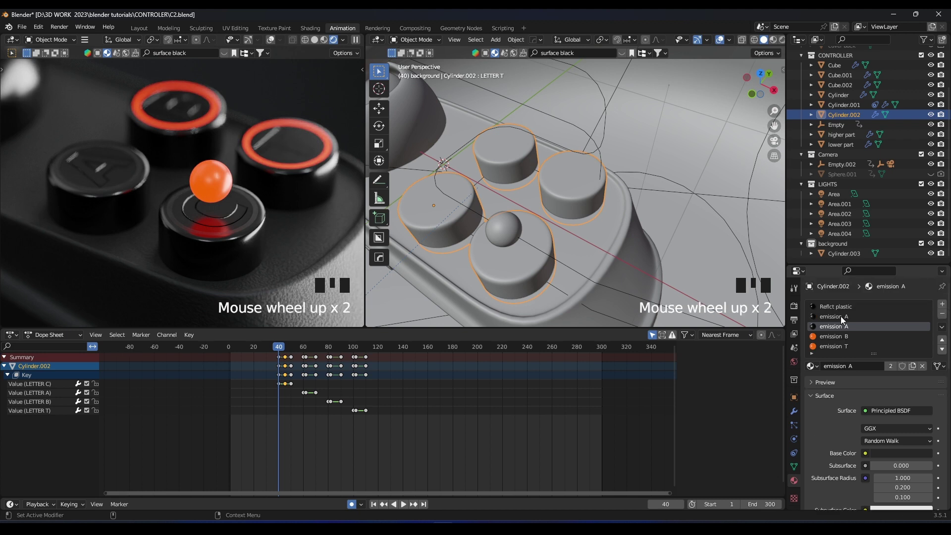
key("Tab")
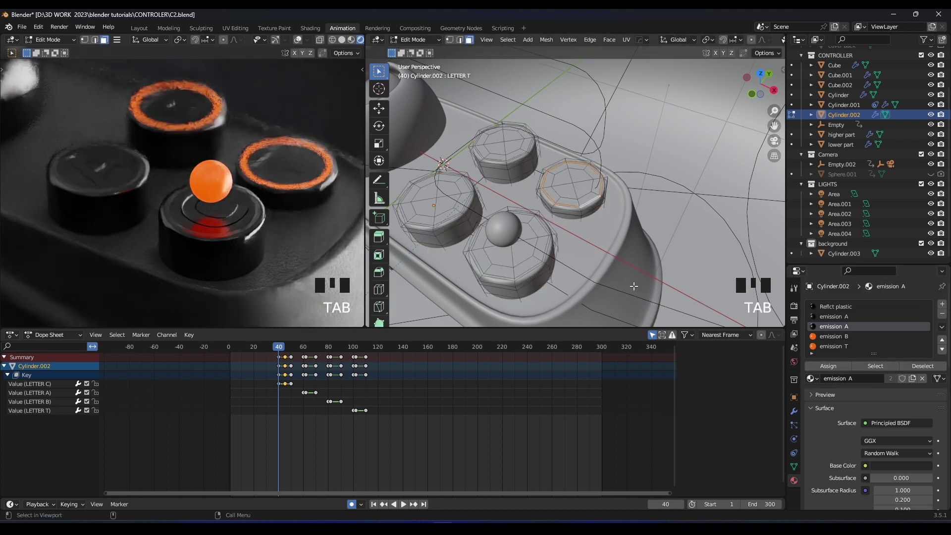
left_click(545, 259, "alt")
left_click(841, 316)
left_click(828, 366)
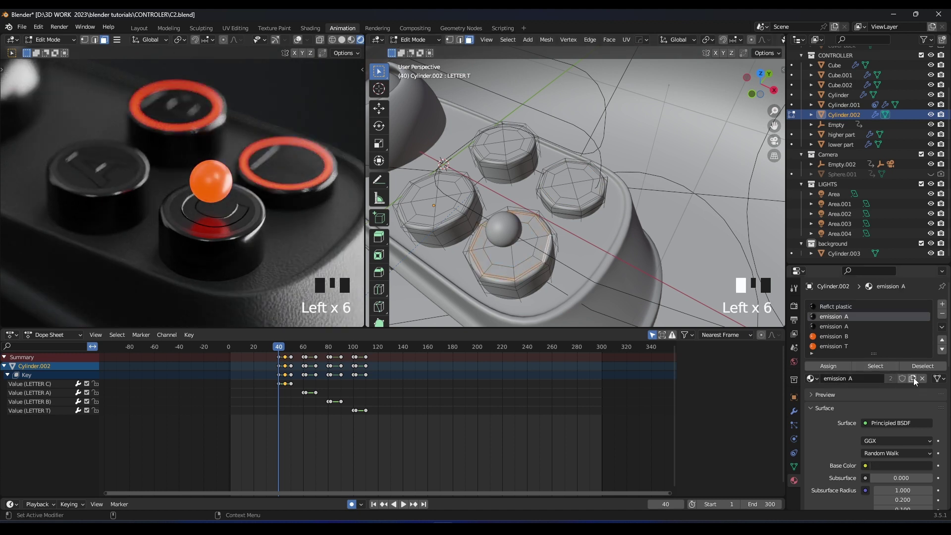
Make the C ring's material a single-user copy named emission C and save the file
left_click(840, 365)
double_click(848, 315)
left_click_drag(845, 315, 870, 314)
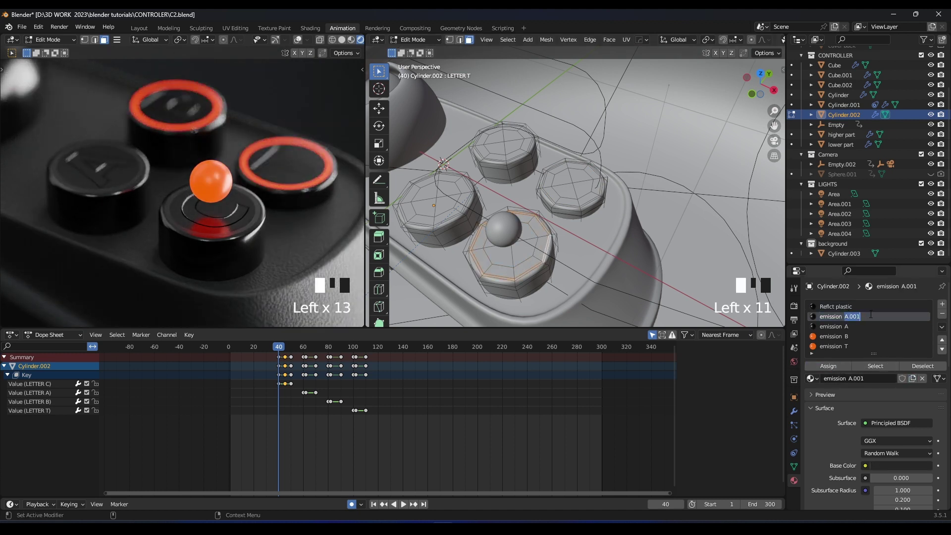
type("C")
key("Return")
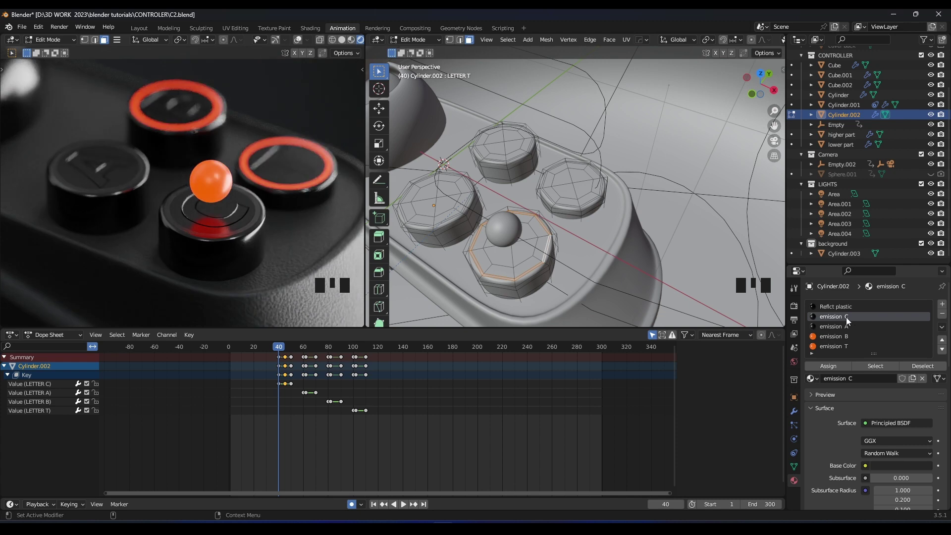
scroll(534, 242, "down", 3, "shift")
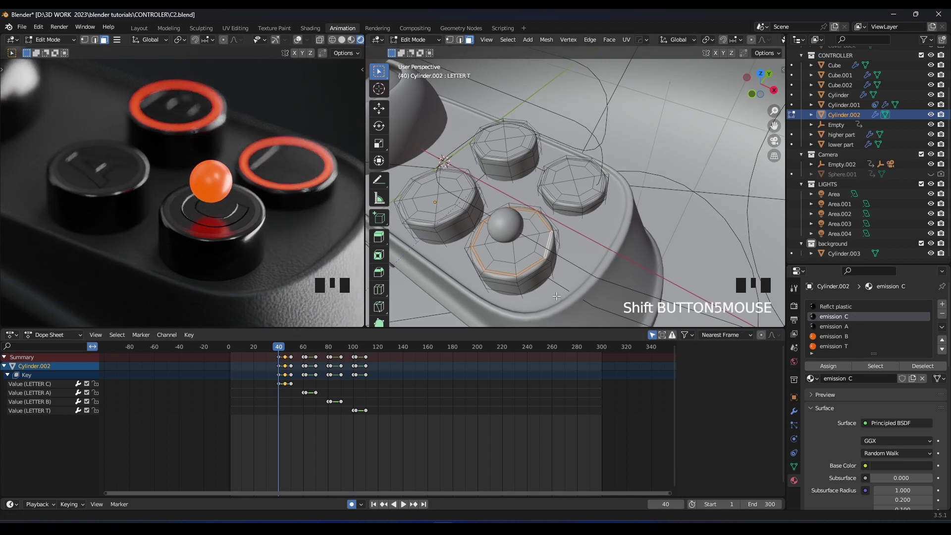
scroll(534, 242, "up", 2)
scroll(534, 243, "down", 2, "shift")
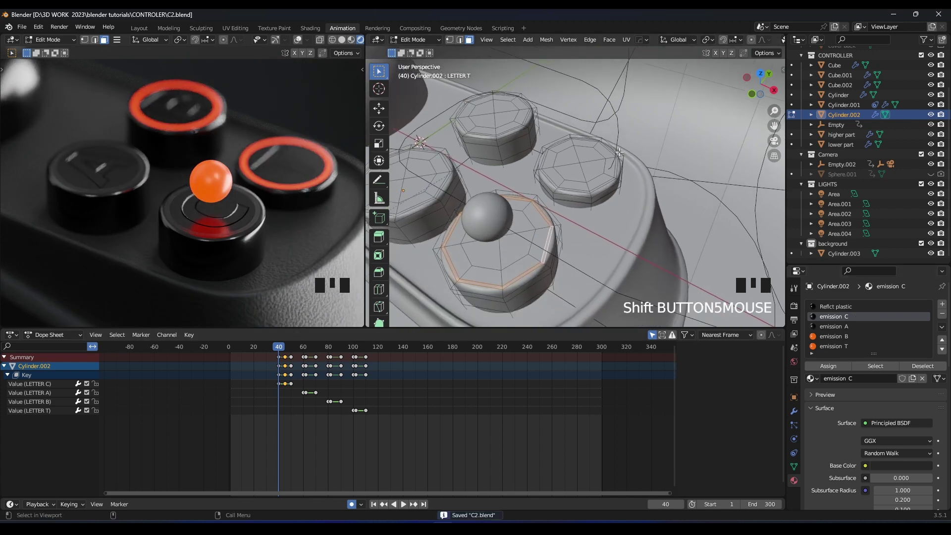
Set the emission T material's base colour to black and its Emission Strength to 0
double_click(615, 177)
left_click(902, 464)
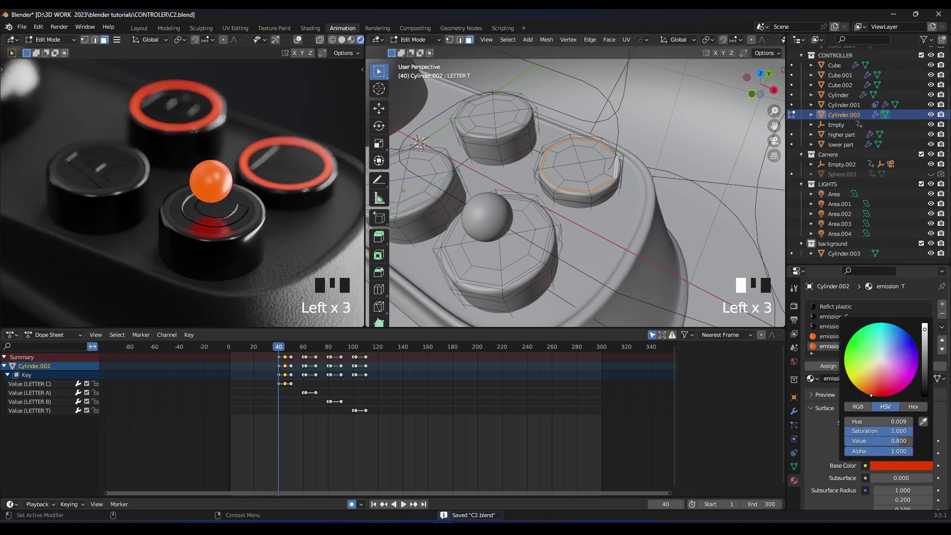
left_click(881, 361)
left_click_drag(925, 366, 924, 396)
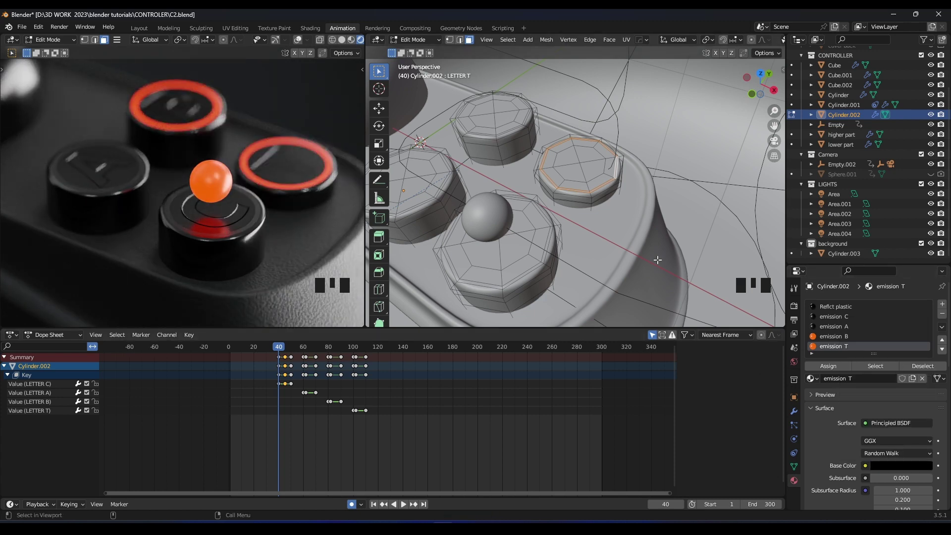
scroll(895, 385, "down", 12)
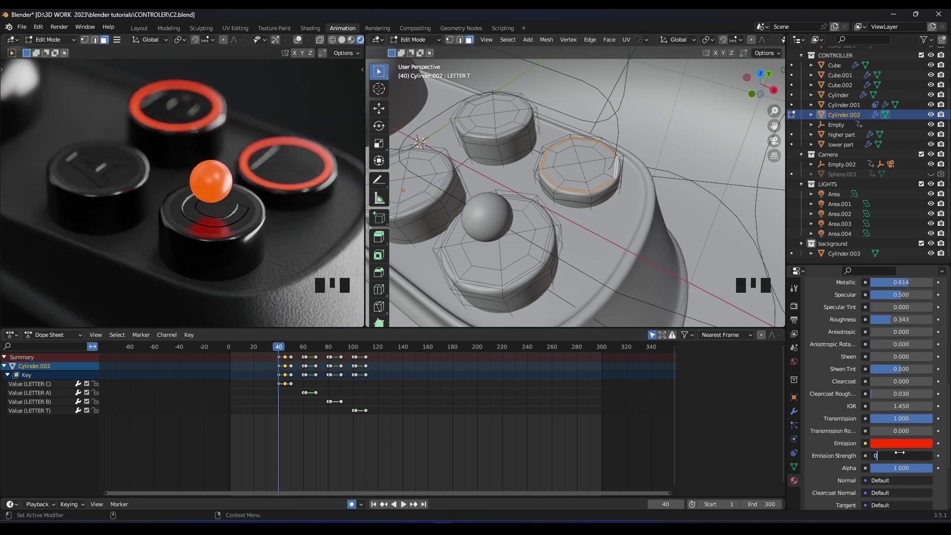
key("Return")
scroll(922, 393, "up", 8)
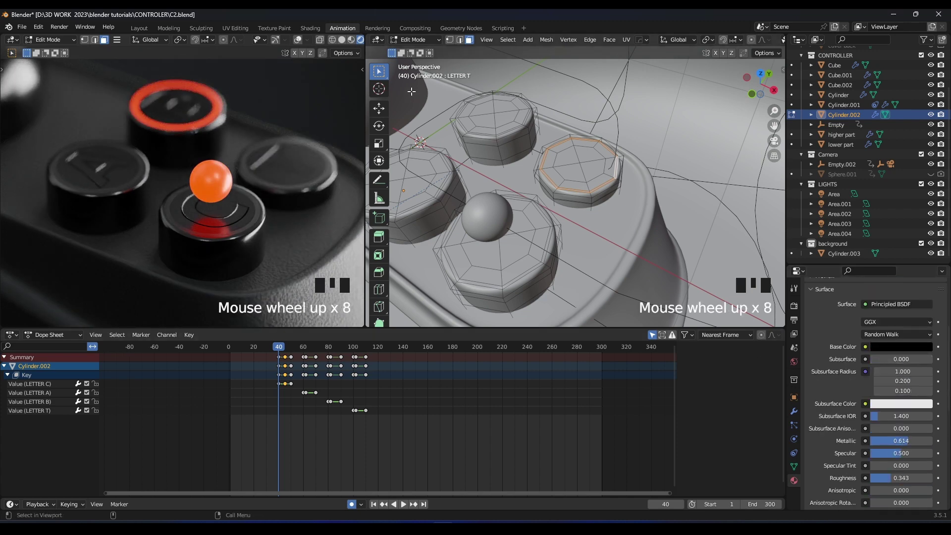
Set the emission B material's base colour to near black and its Emission Strength to 0
left_click(522, 123)
scroll(854, 346, "up", 6)
left_click(853, 338)
scroll(886, 435, "down", 4)
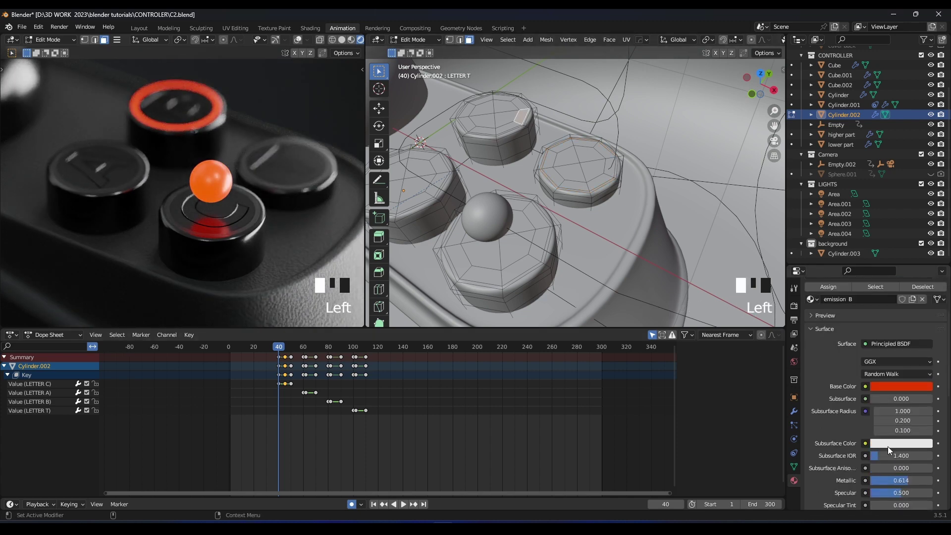
left_click(896, 387)
left_click_drag(924, 253, 925, 320)
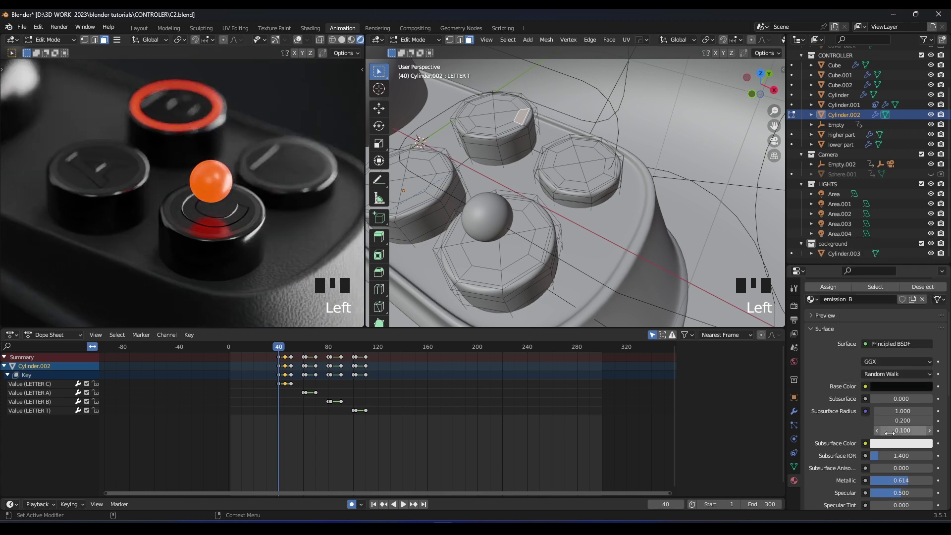
scroll(900, 438, "down", 13)
left_click(903, 397)
type("0")
key("Return")
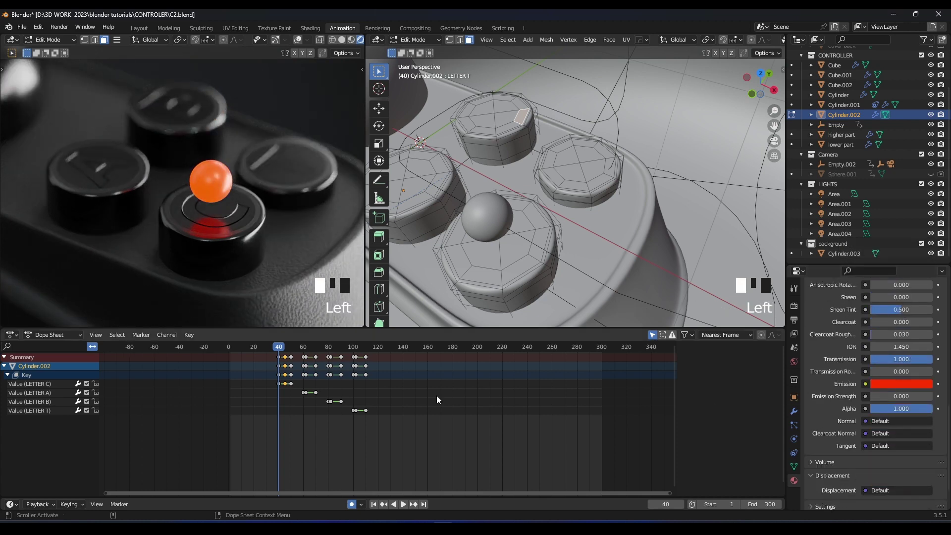
Keyframe the emission C material's Emission Strength of 0 at frame 39 and expand its channel in the Dope Sheet
middle_click_drag(433, 396, 485, 397)
mouse_move(334, 347)
left_mouse_down()
mouse_move(313, 347)
mouse_move(331, 347)
left_mouse_up()
scroll(864, 349, "up", 17)
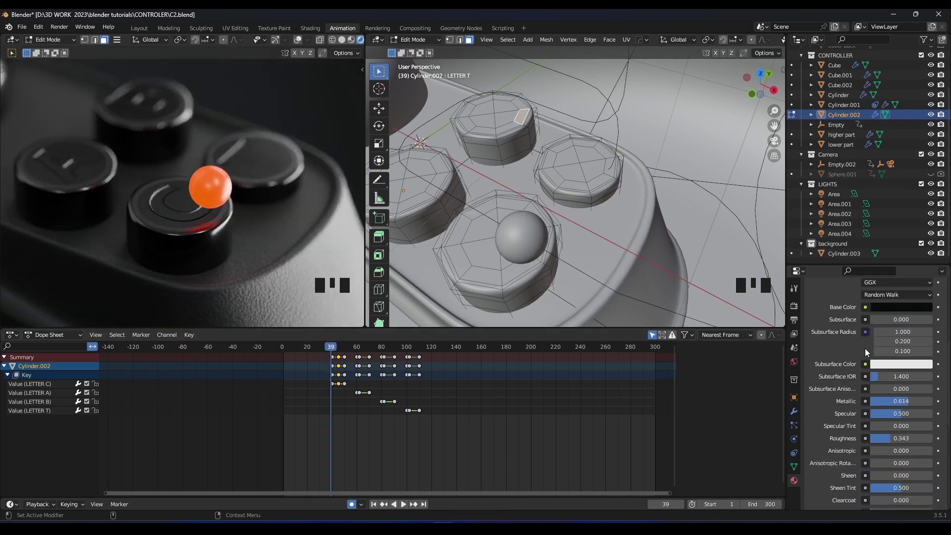
left_click(850, 317)
scroll(861, 418, "down", 11)
scroll(862, 421, "down", 5)
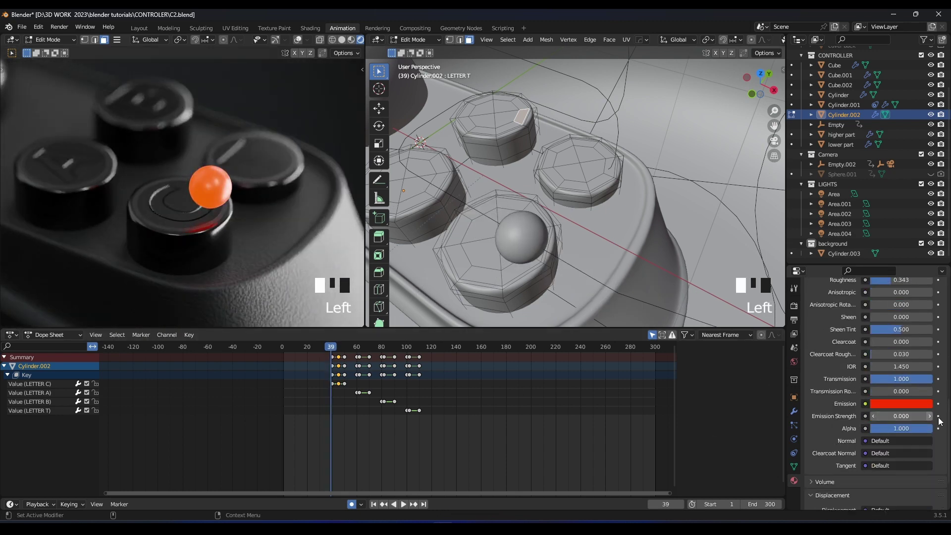
left_click(938, 416)
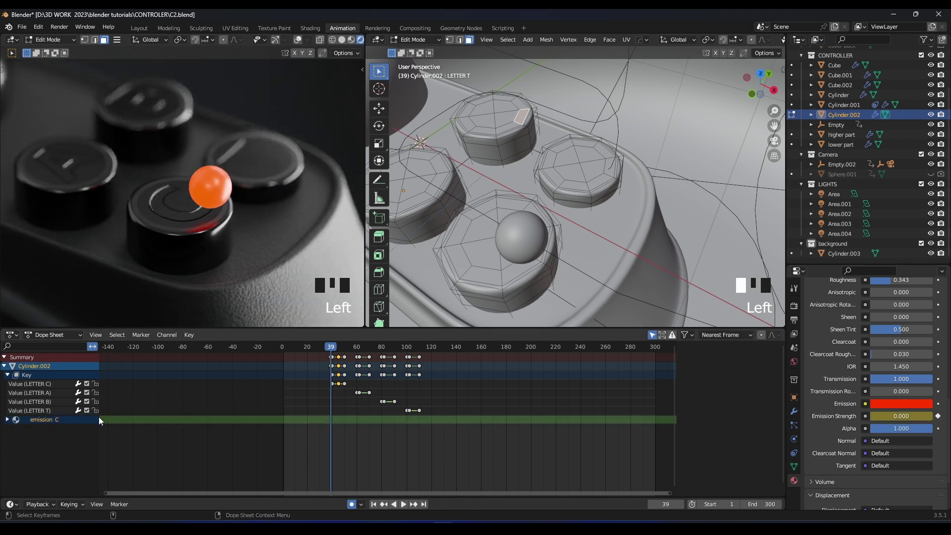
left_click(7, 420)
left_click(43, 428)
scroll(342, 432, "up", 11)
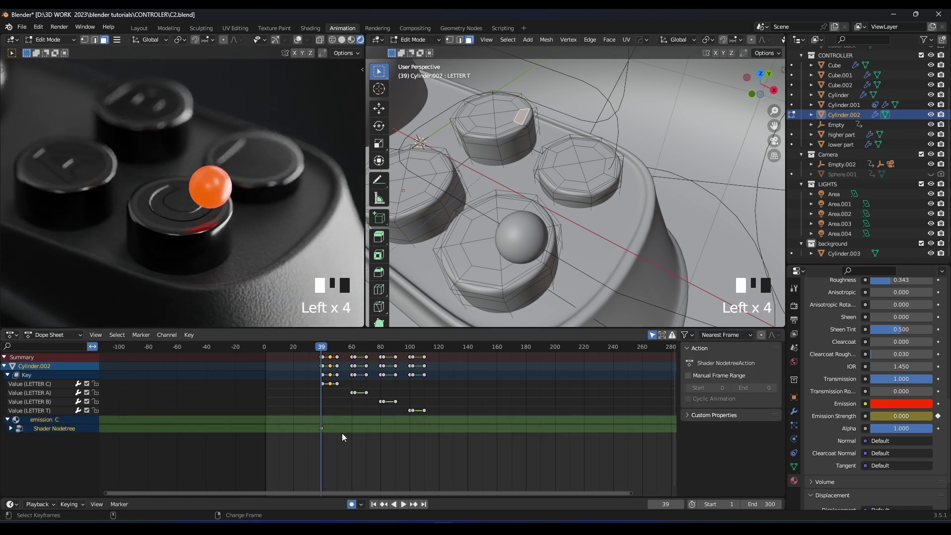
Leave Edit Mode, shift the C button's first press keyframe to frame 42, and play back the press
middle_click_drag(258, 433, 330, 427)
scroll(330, 427, "up", 5)
mouse_move(298, 350)
left_mouse_down()
mouse_move(352, 351)
mouse_move(291, 348)
mouse_move(304, 349)
left_mouse_up()
key("Tab")
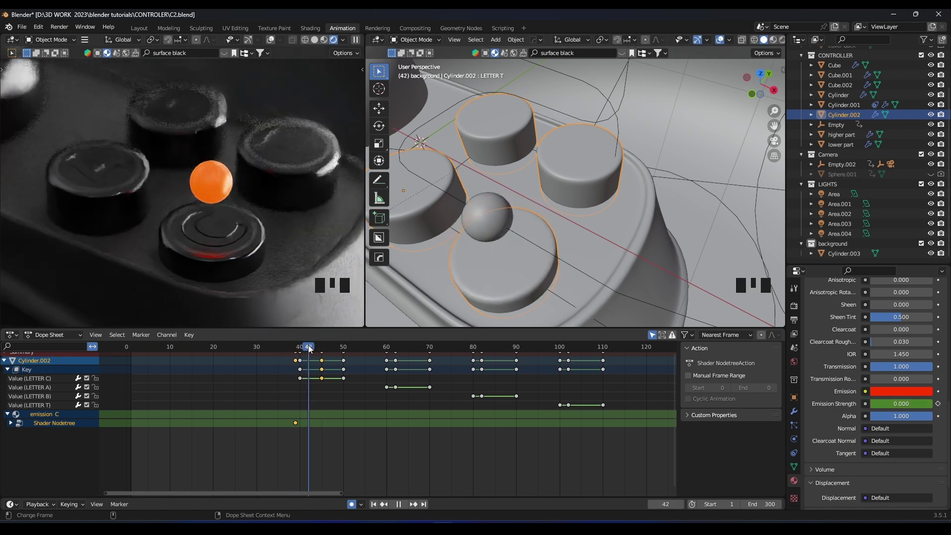
left_click(300, 370)
key("g")
left_click(310, 363)
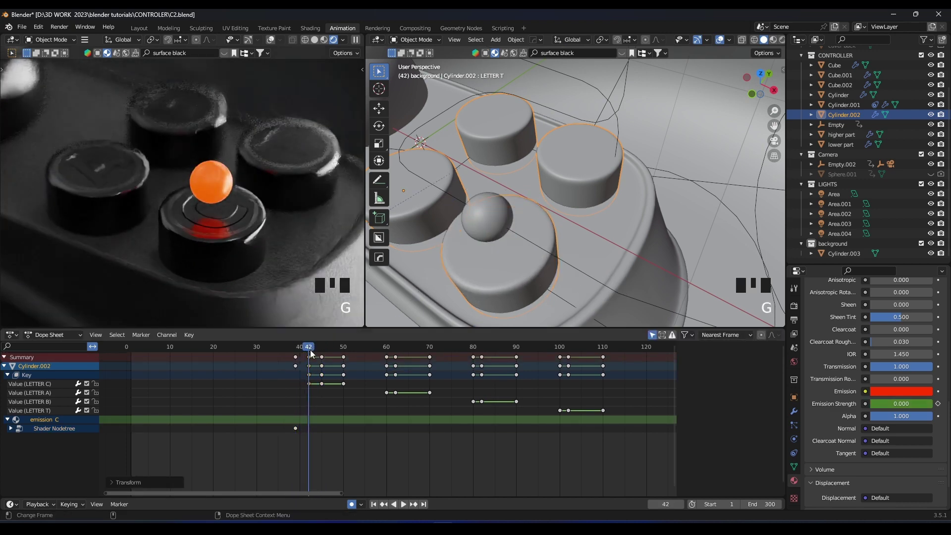
mouse_move(311, 348)
left_mouse_down()
mouse_move(327, 346)
mouse_move(289, 347)
mouse_move(328, 349)
left_mouse_up()
key("space")
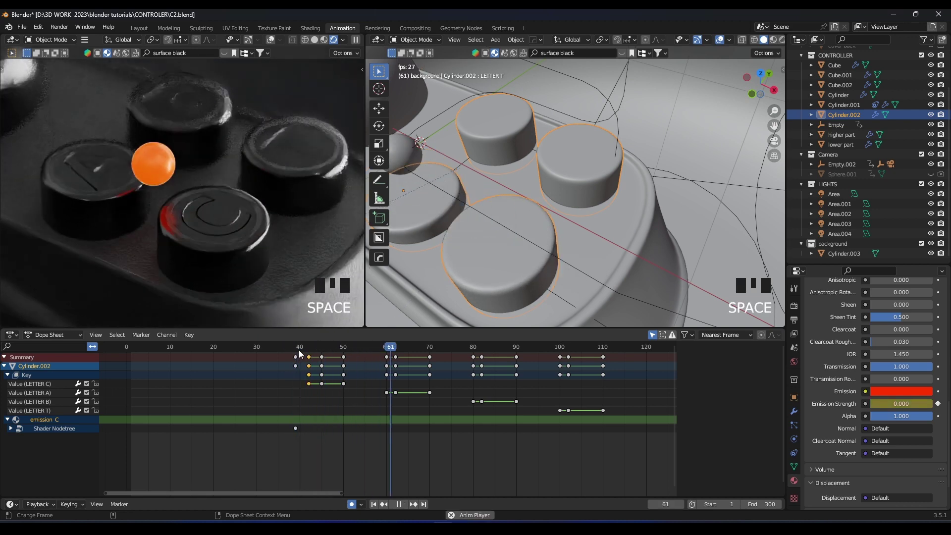
Move emission C's zero-strength keyframe to frame 42 and keyframe its Emission Strength at 3 on frame 45
left_click(302, 347)
left_click(320, 346)
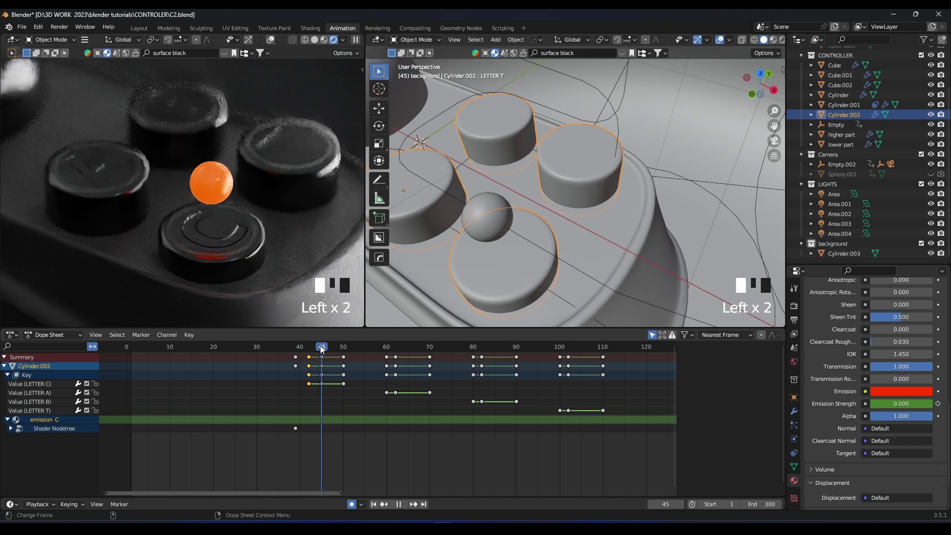
left_click(295, 428)
key("g")
left_click(308, 428)
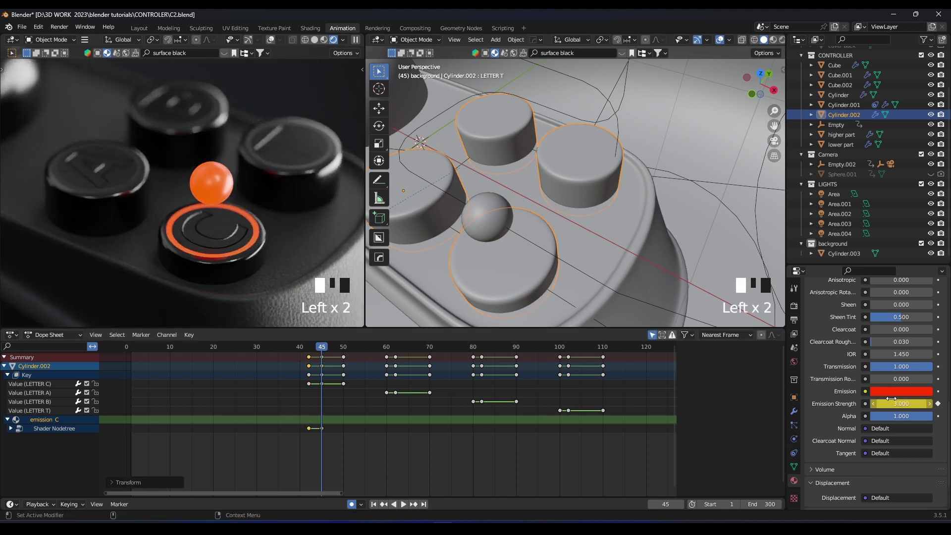
Keyframe the emission A material's Emission Strength of 0 at frame 60
scroll(292, 426, "up", 3)
left_click_drag(277, 352, 385, 349)
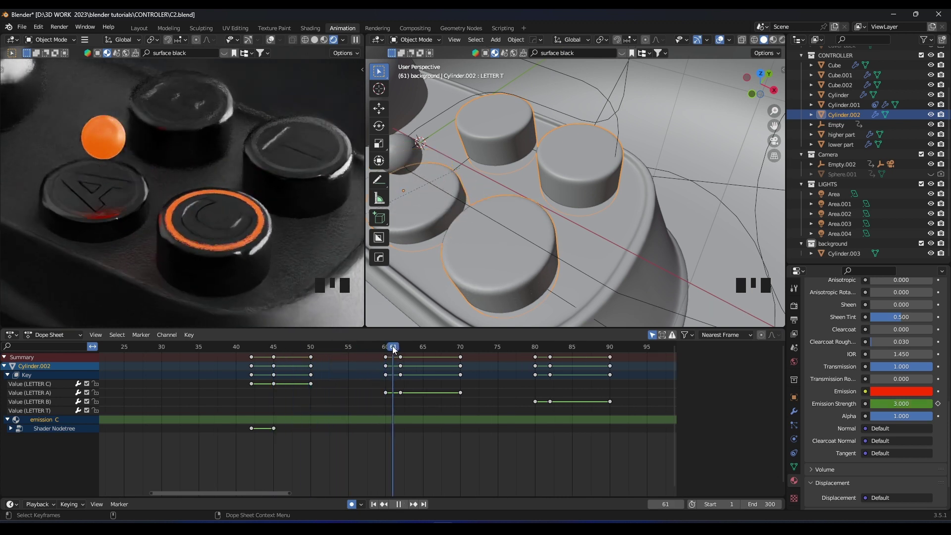
scroll(896, 398, "up", 10)
left_click(832, 326)
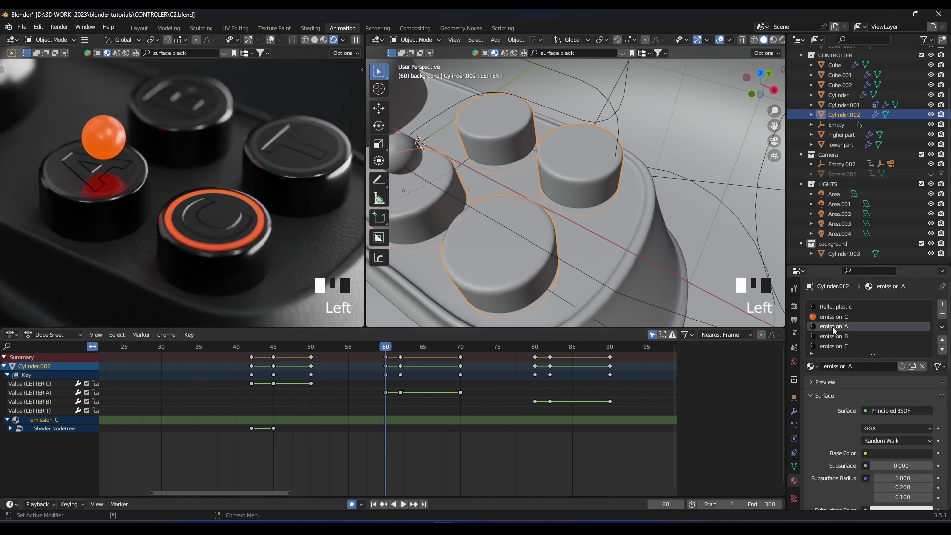
scroll(840, 402, "down", 15)
left_click(937, 364)
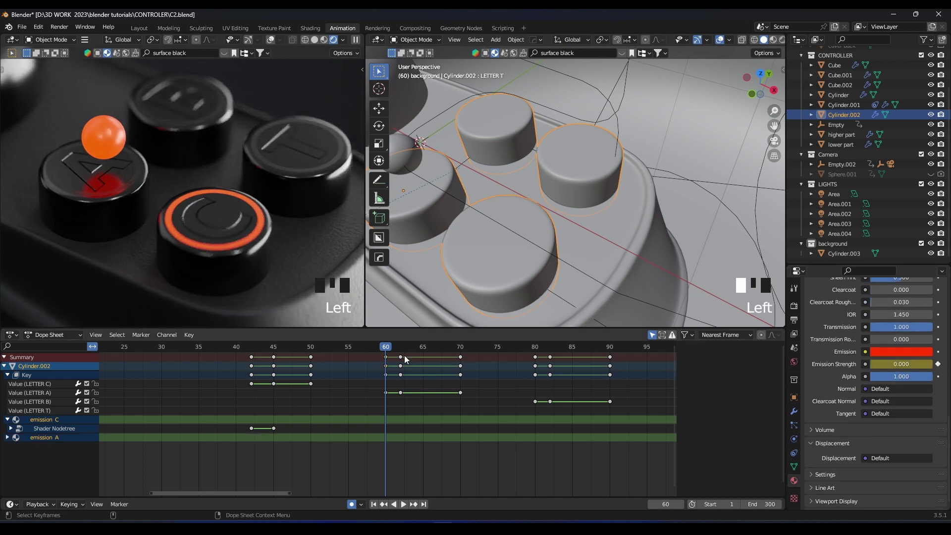
Keyframe the emission A material's Emission Strength at 3 on frame 61 and play back the animation
left_click_drag(382, 348, 395, 346)
left_click(901, 364)
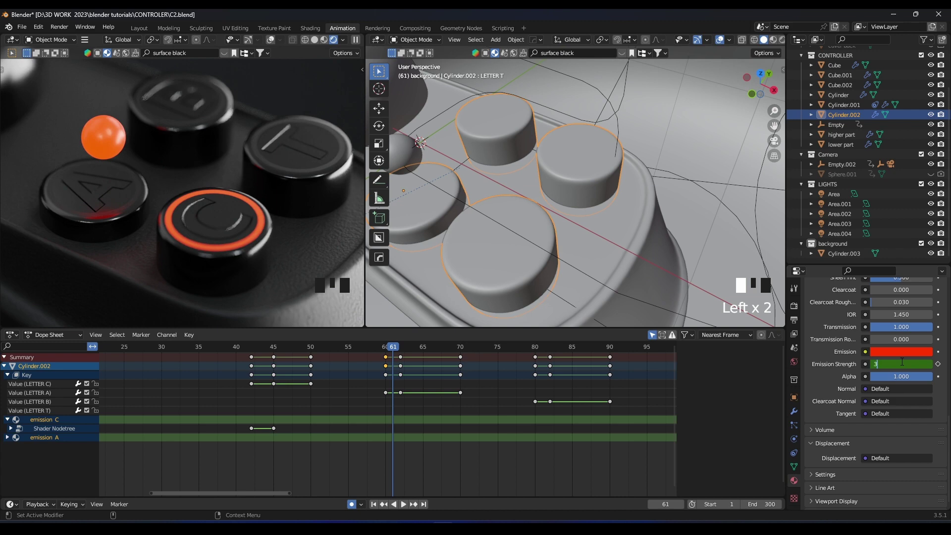
type("3")
left_click(937, 364)
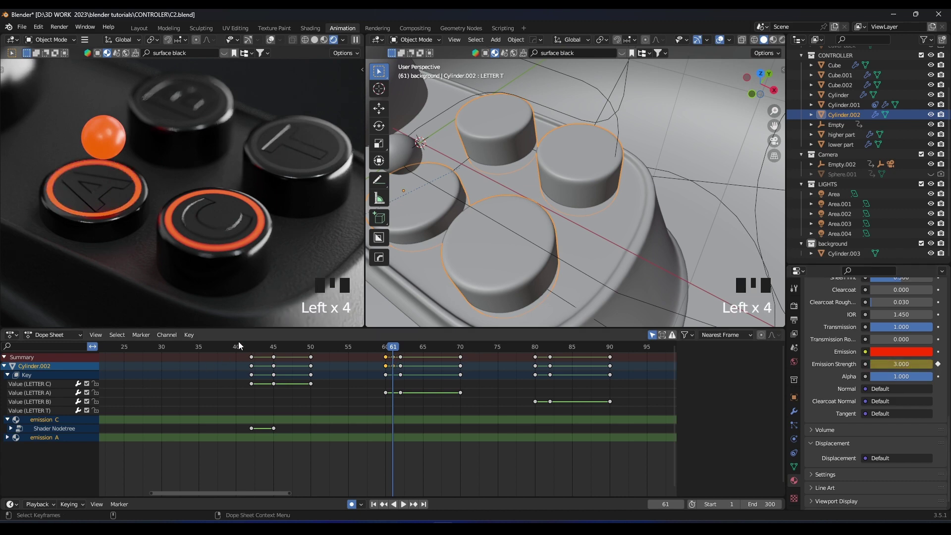
key("Left")
key("Left")
key("Left")
key("space")
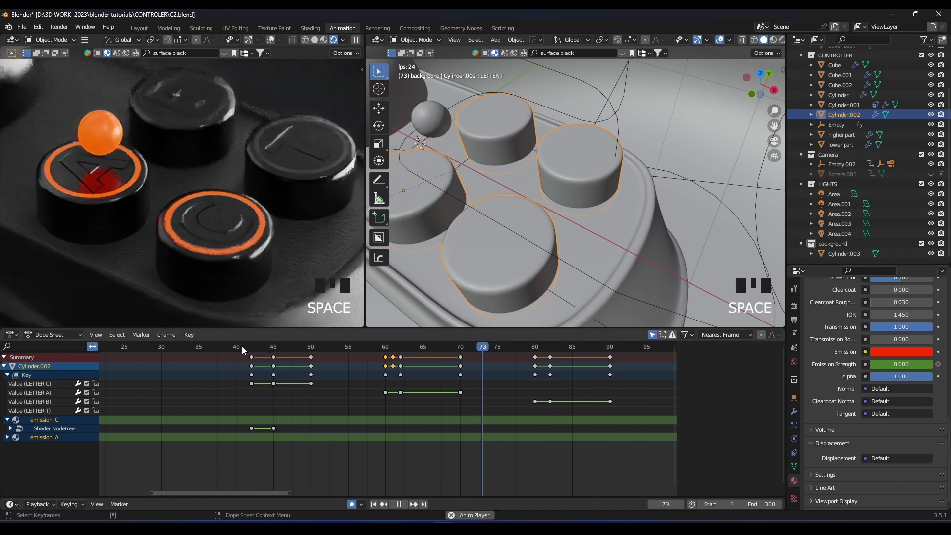
Stop playback, save the file, and keyframe the emission B material's Emission Strength of 0 at frame 80
key("space")
key("ctrl+s")
scroll(409, 374, "down", 3, "ctrl")
left_click(411, 348)
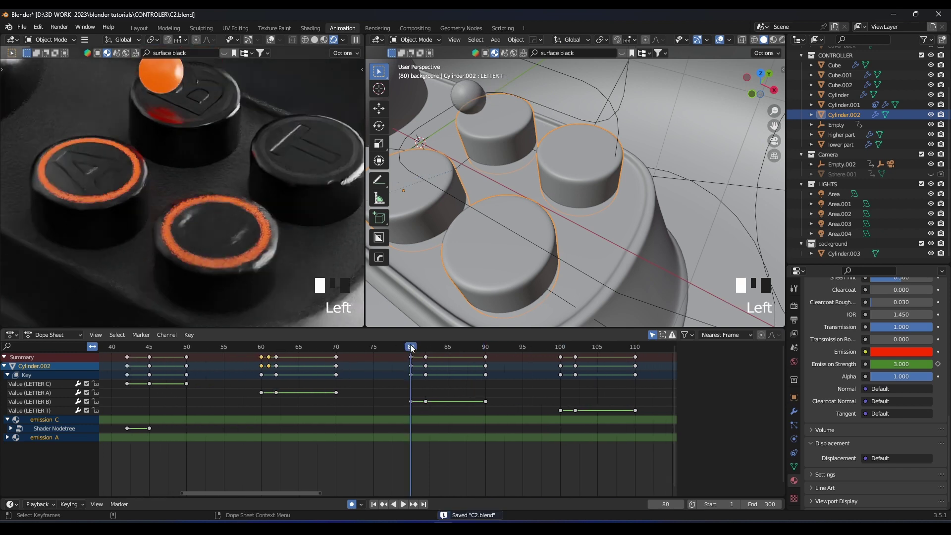
scroll(893, 381, "up", 18)
left_click(842, 338)
scroll(844, 425, "down", 11)
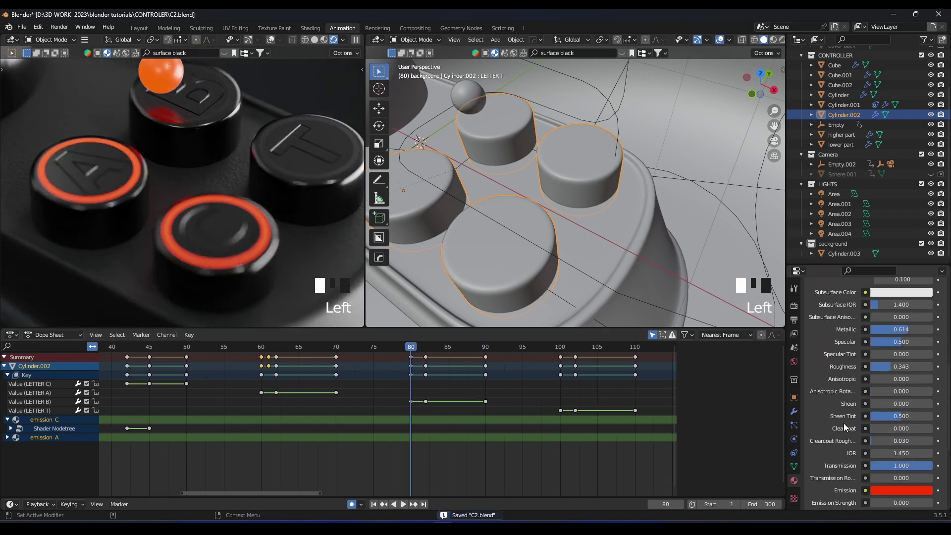
scroll(843, 423, "down", 6)
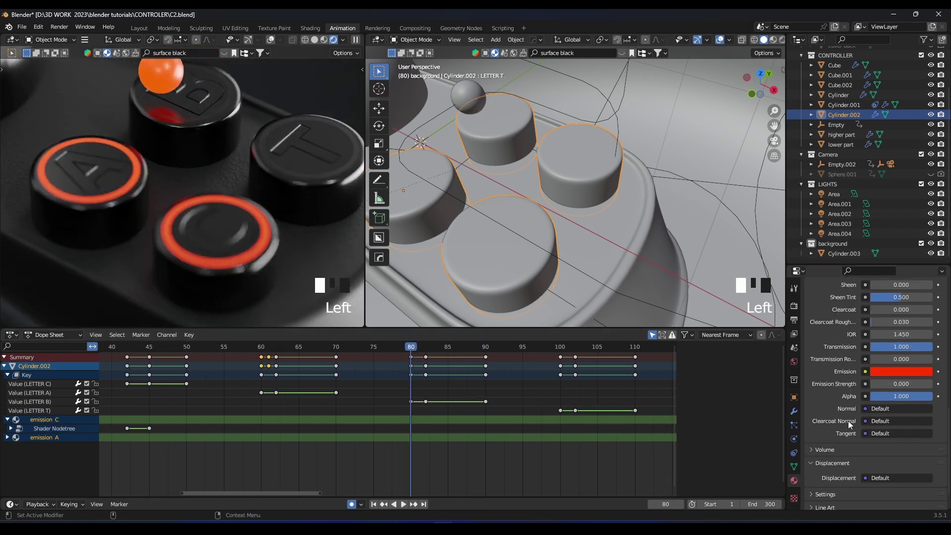
left_click(938, 383)
Keyframe the emission B material's Emission Strength at 3 on frame 82
left_click_drag(413, 347, 423, 349)
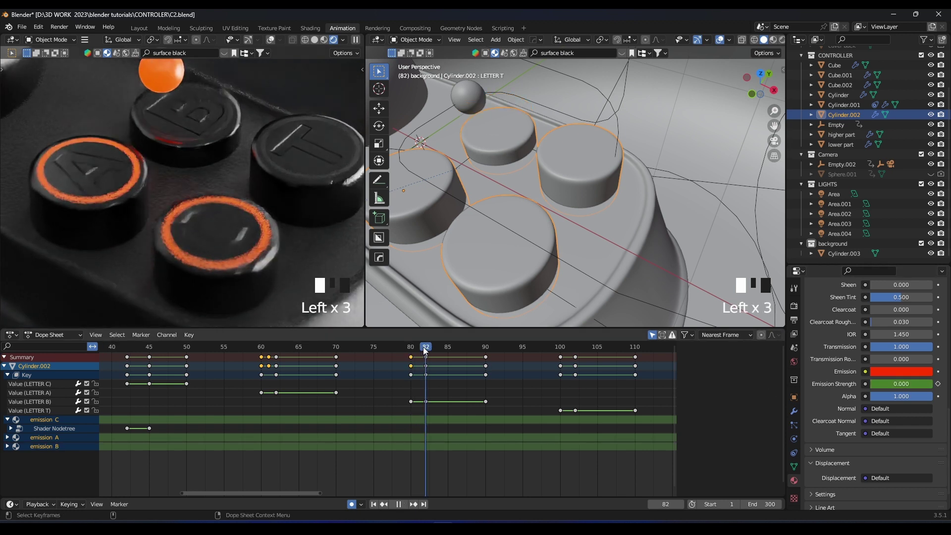
left_click(907, 381)
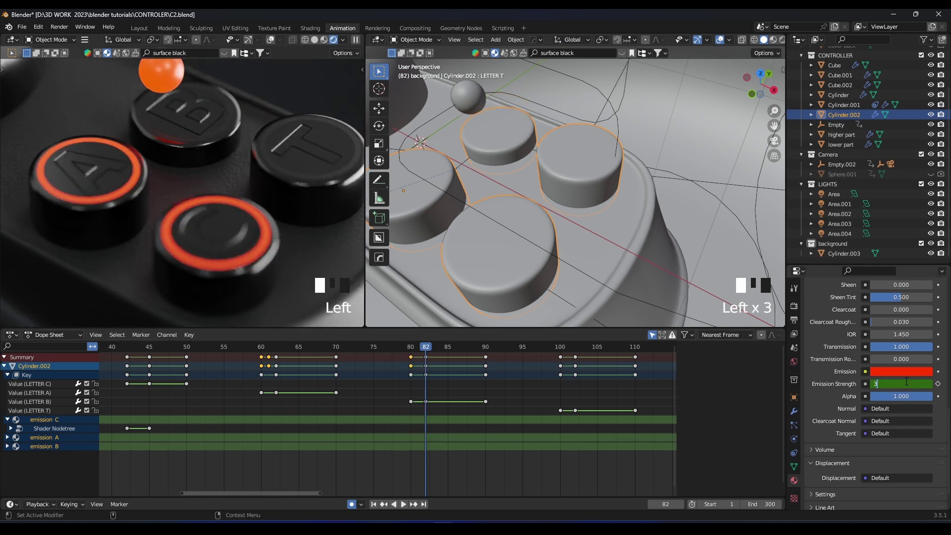
type("3")
key("Return")
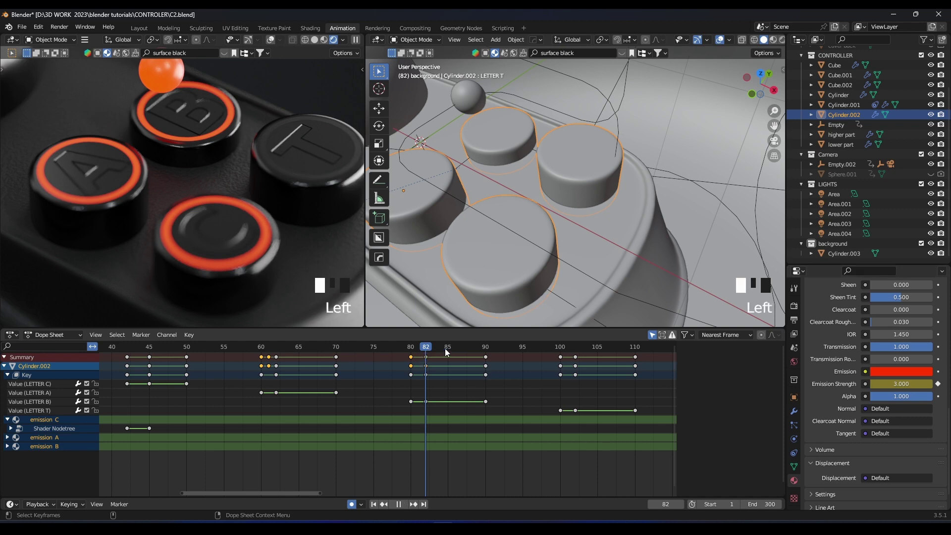
Keyframe the emission T material's Emission Strength of 0 at frame 100
left_click_drag(445, 348, 560, 349)
scroll(866, 349, "up", 11)
left_click(845, 347)
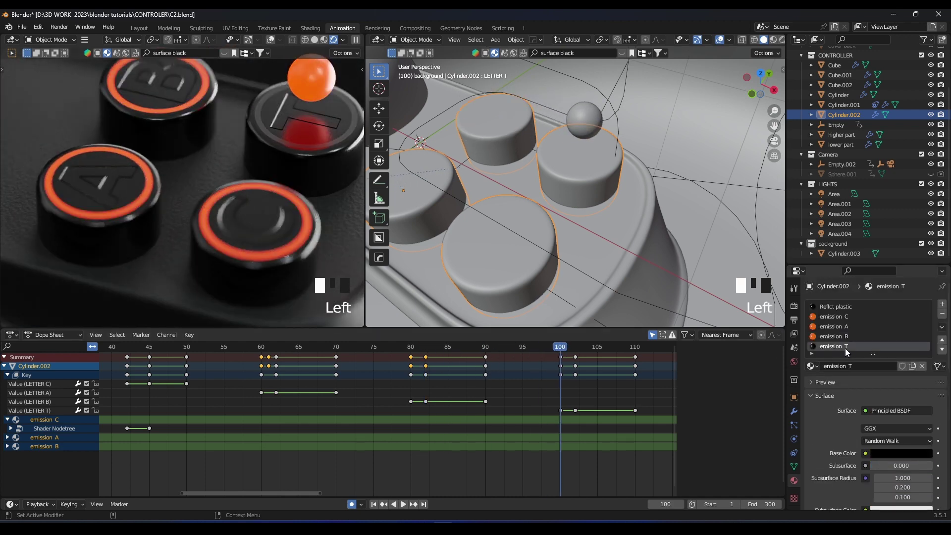
scroll(847, 401, "down", 11)
left_click(937, 353)
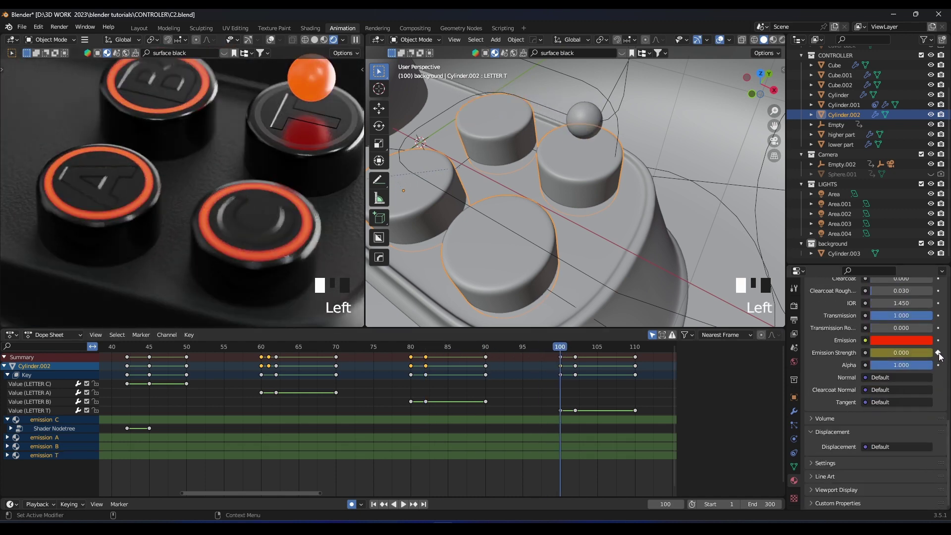
Keyframe the emission T material's Emission Strength at 3 on frame 102
left_click(574, 347)
left_click(909, 352)
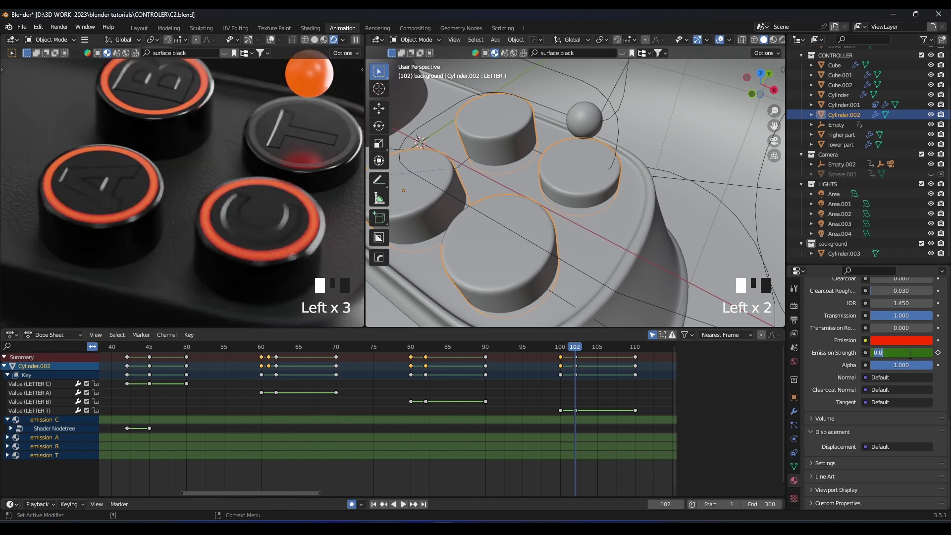
type("3")
key("Return")
Save the file, play the animation from its first frame through the camera, and stop at frame 224 where the ball reaches the arrow button
scroll(452, 406, "down", 7)
scroll(224, 141, "down", 12)
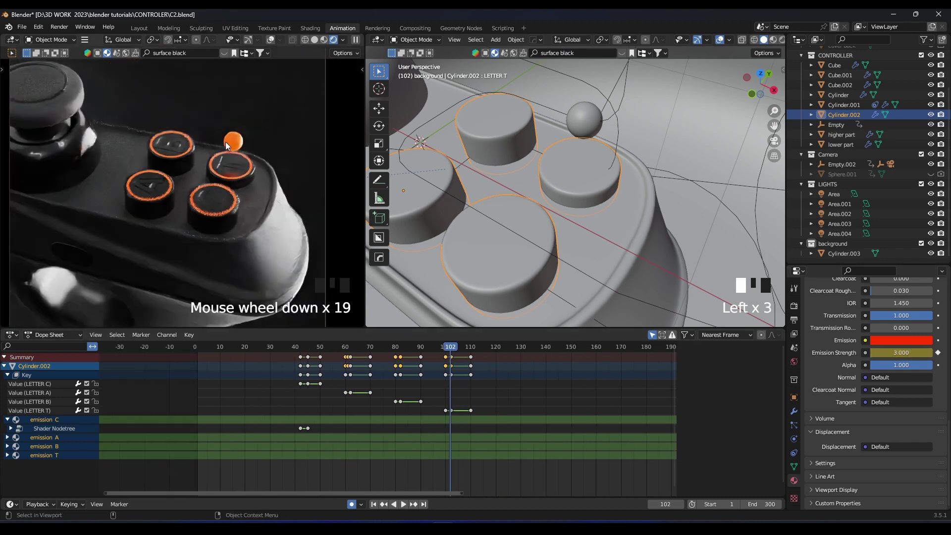
key("ctrl+s")
scroll(212, 171, "up", 8)
key("KP_0")
scroll(212, 171, "up", 3)
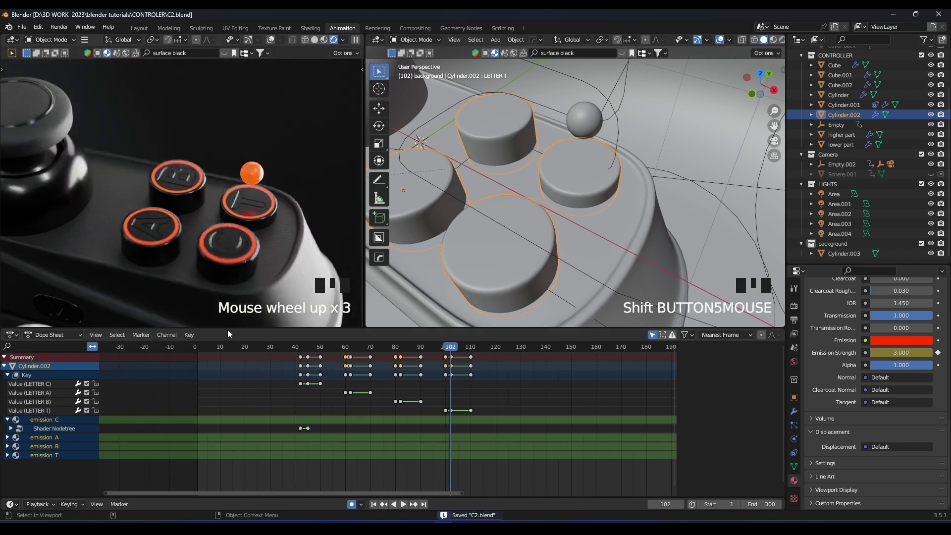
key("shift+Left")
key("space")
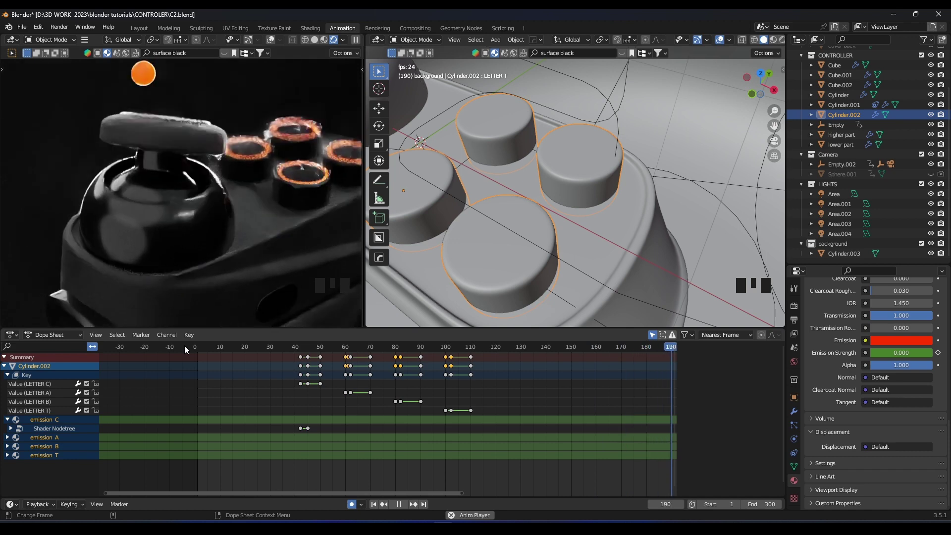
key("space")
Open the arrow button (Cube.001) on the side of the controller below the joystick in Edit Mode
middle_click_drag(465, 250, 557, 200)
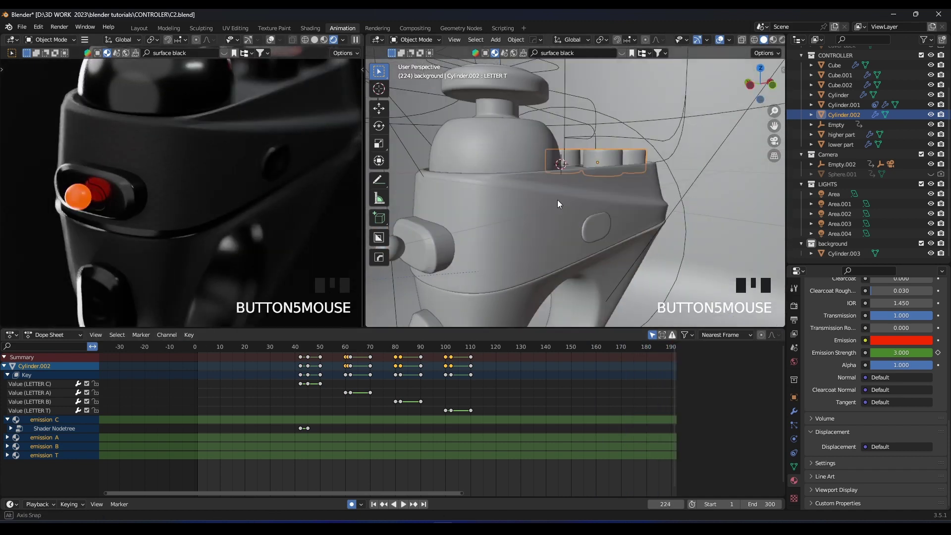
scroll(550, 202, "down", 1)
scroll(479, 215, "up", 3)
mouse_move(456, 226)
middle_mouse_down("shift")
mouse_move(480, 214)
mouse_move(446, 221)
mouse_move(473, 226)
middle_mouse_up("shift")
left_click(438, 228)
key("Tab")
scroll(447, 219, "up", 2)
Try a single unshifted loop cut around the arrow button near its front face, and undo it
left_click(510, 208)
right_click(510, 209)
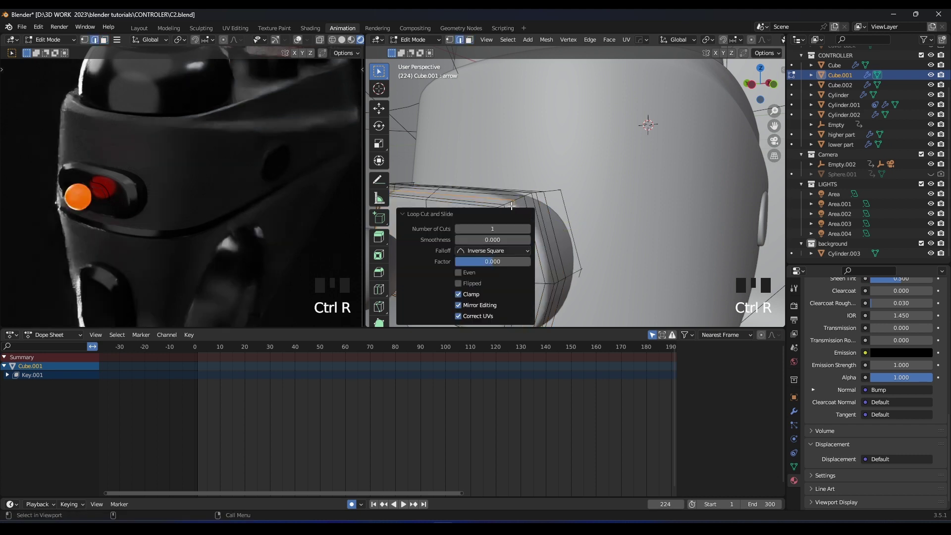
scroll(598, 208, "down", 2, "shift")
scroll(598, 208, "down", 1)
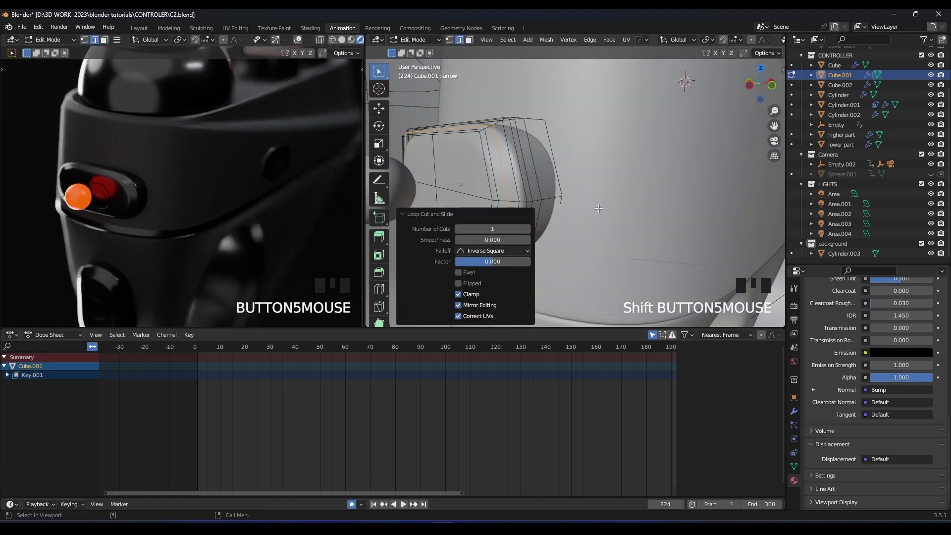
left_click(409, 218)
scroll(553, 184, "up", 2)
scroll(553, 184, "down", 2, "shift")
key("ctrl+z")
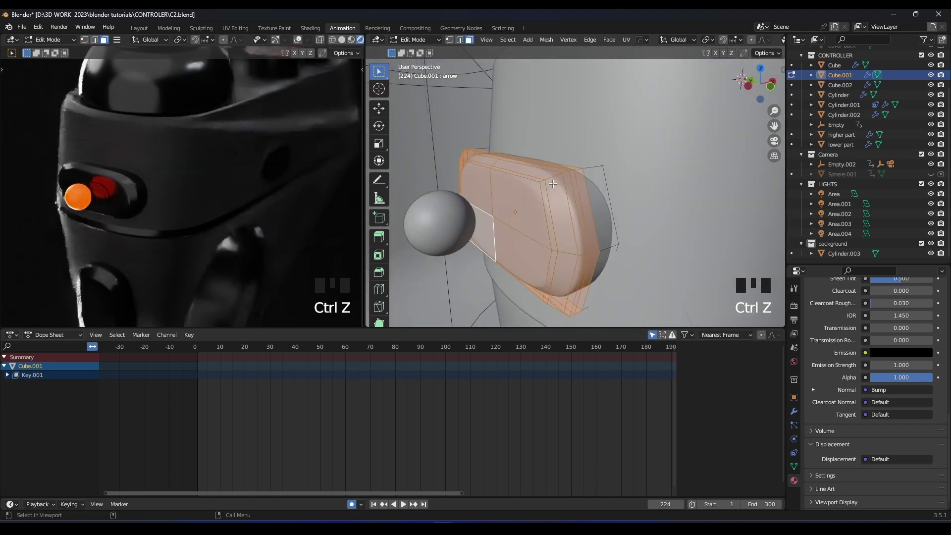
scroll(553, 184, "up", 3)
scroll(520, 188, "down", 3, "shift")
scroll(483, 189, "down", 1)
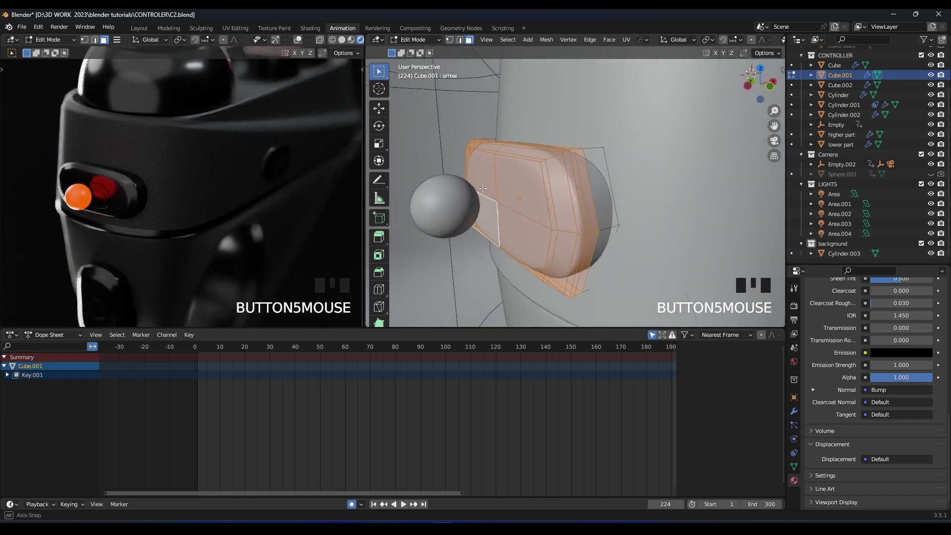
scroll(528, 175, "down", 1)
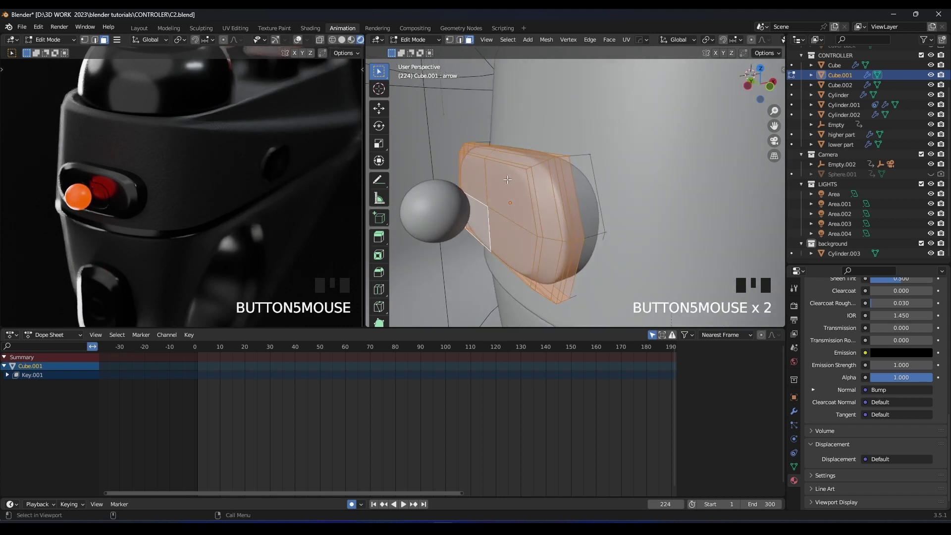
Extrude the four front faces of the arrow button and scale them slightly inward to form a thin border
left_click(508, 182)
left_click(513, 239, "shift")
left_click(479, 220, "shift")
left_click(475, 181, "shift")
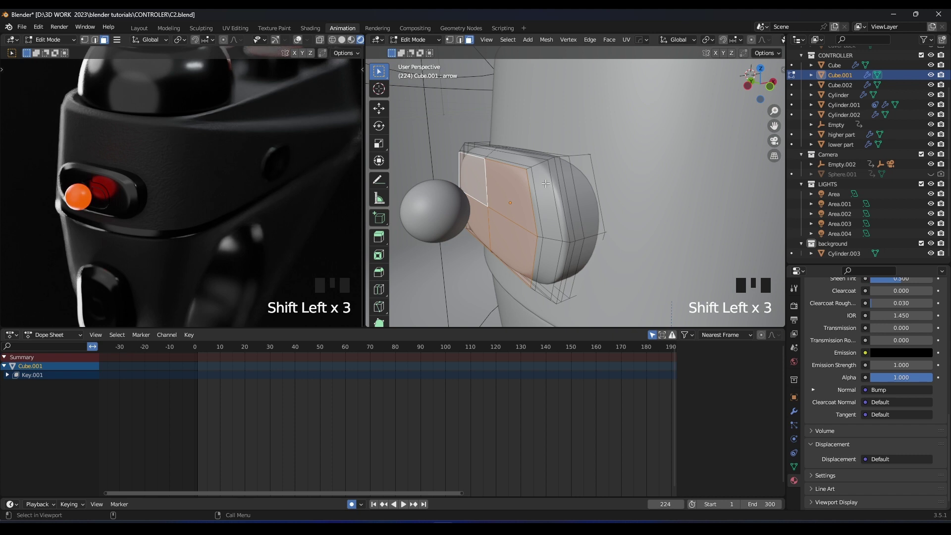
key("e")
left_click(538, 178)
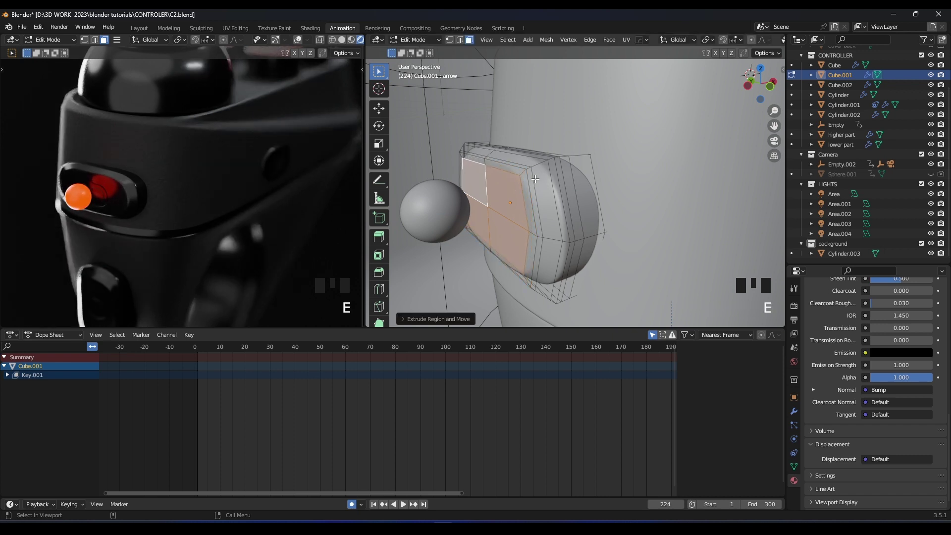
Select the loop of narrow border faces around the arrow button's front
left_click(517, 175)
left_click(517, 177)
key("3")
double_click(514, 172)
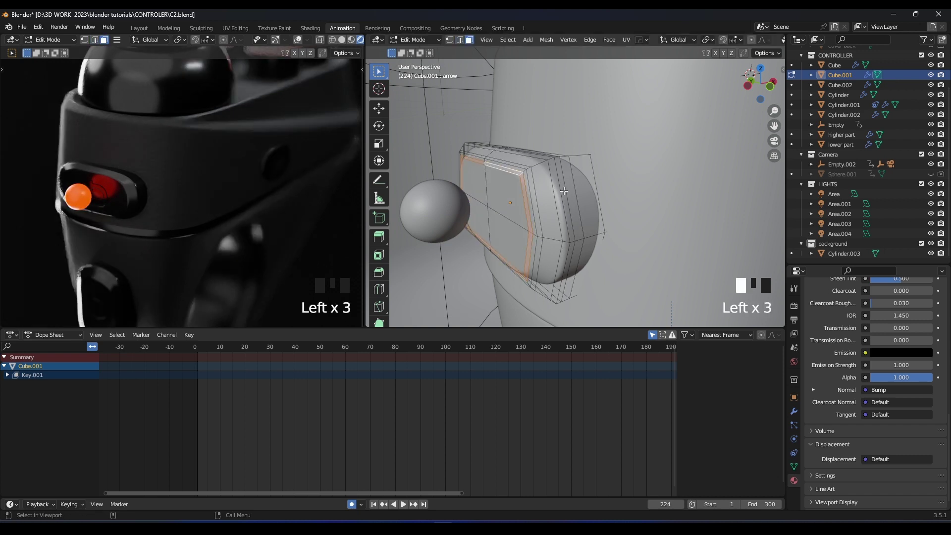
Add a material slot holding an independent copy of emission A, rename it emission ARROW, and save the file
middle_click_drag(515, 174, 575, 190)
scroll(835, 426, "up", 15)
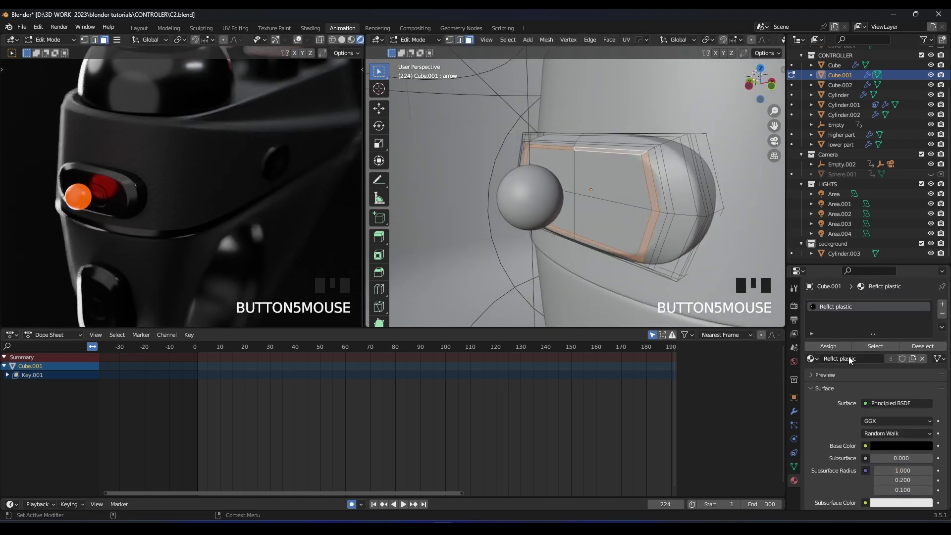
left_click(940, 306)
left_click(812, 374)
left_click(855, 392)
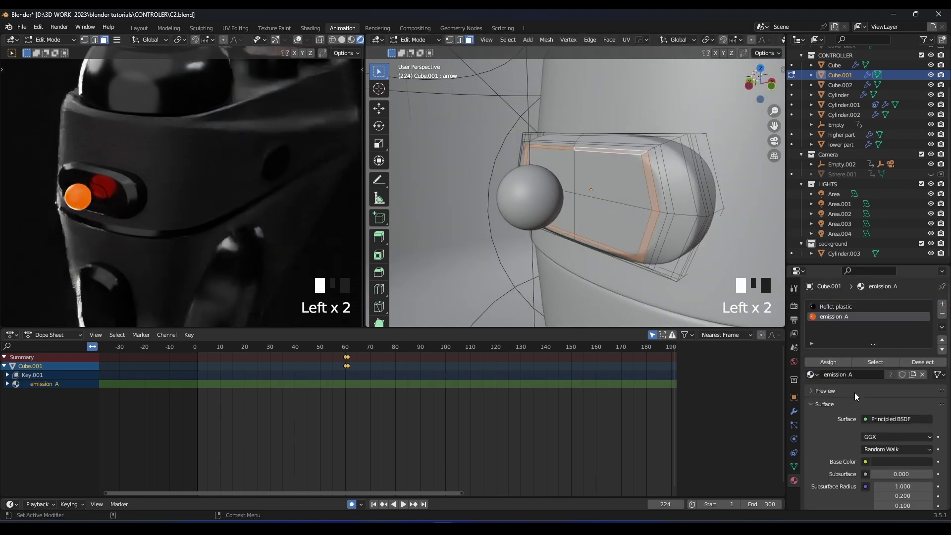
left_click(911, 374)
double_click(846, 316)
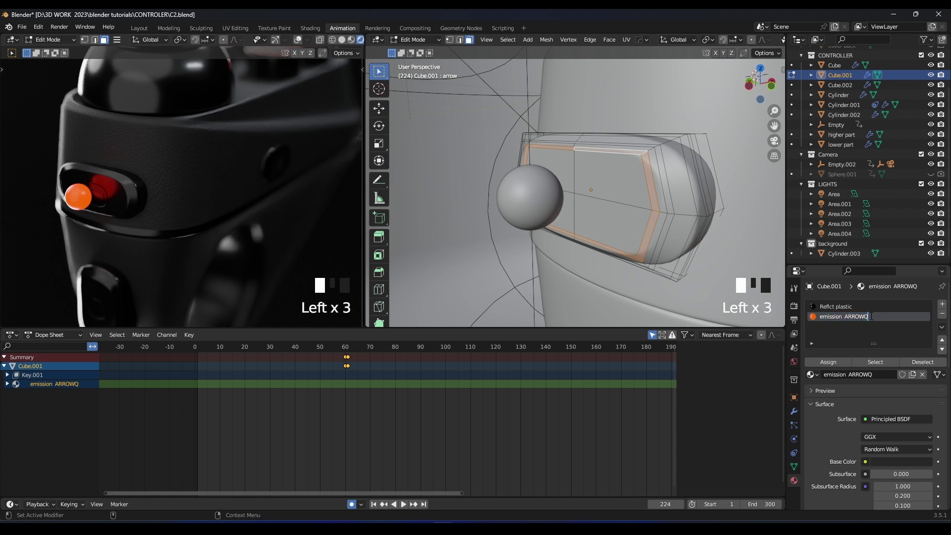
key("ctrl+s")
Delete the keyframes that emission ARROW inherited from the copied material
scroll(858, 389, "down", 16)
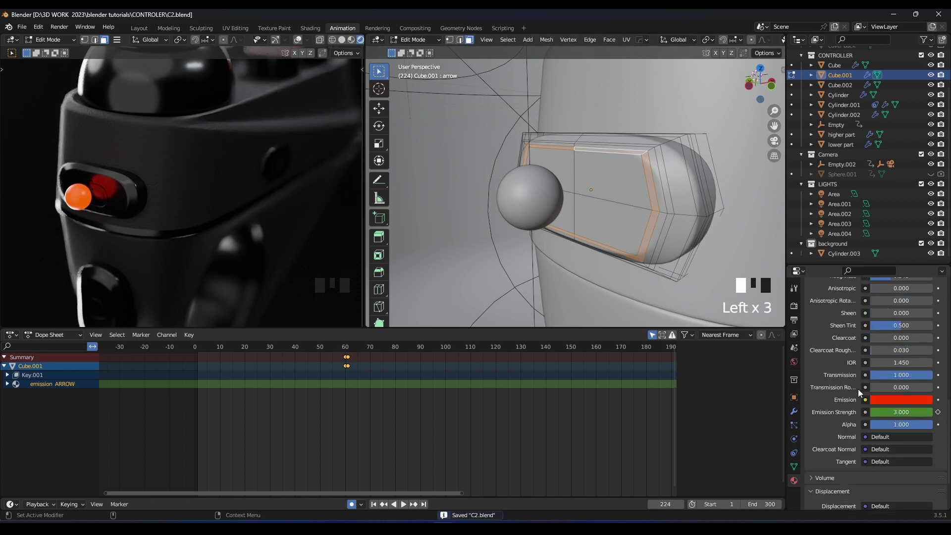
left_click(342, 357)
key("x")
left_click(358, 364)
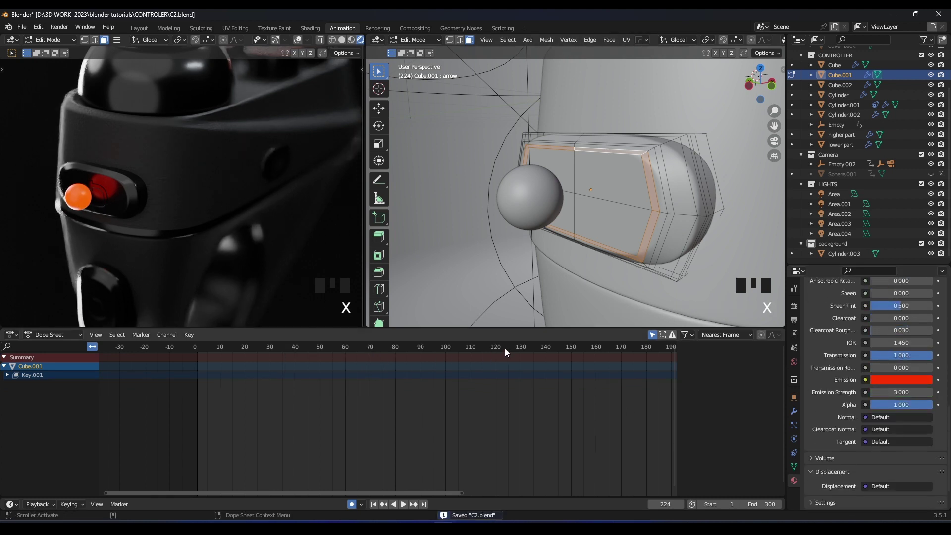
Keyframe the emission strength of emission ARROW at 0 on frame 217
left_click(505, 348)
left_click_drag(505, 348, 642, 347)
scroll(591, 367, "down", 4)
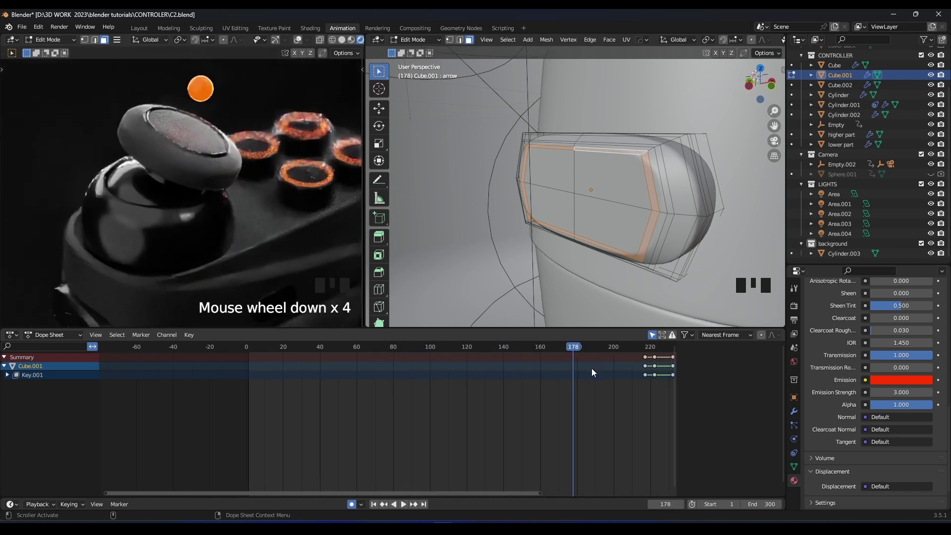
scroll(420, 343, "up", 3)
left_click_drag(420, 342, 519, 348)
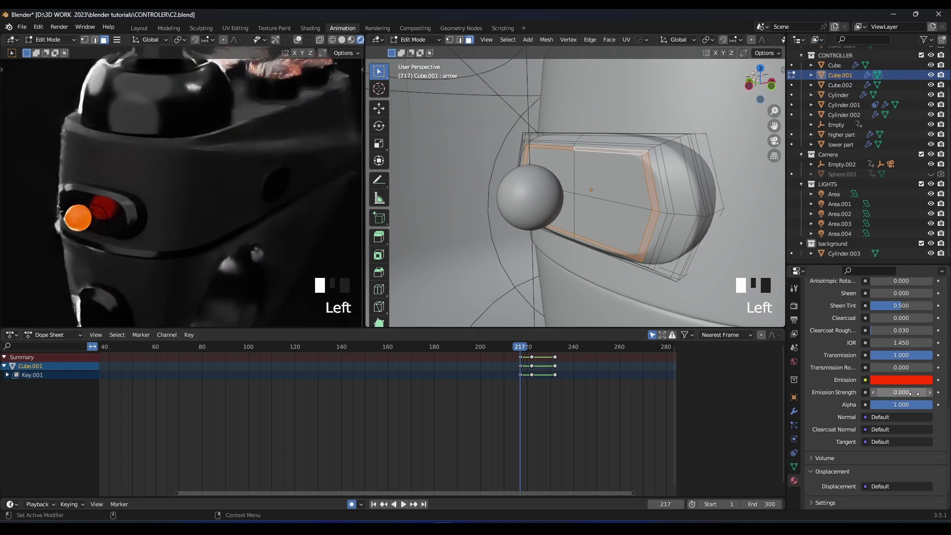
type("0")
left_click(929, 395)
Assign emission ARROW to the selected border faces of the arrow button
scroll(853, 318, "up", 15)
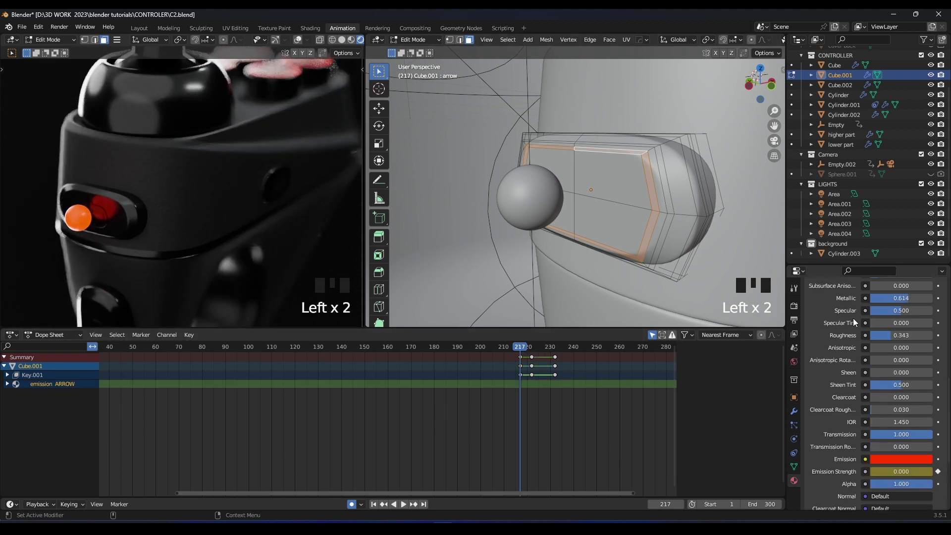
left_click(822, 362)
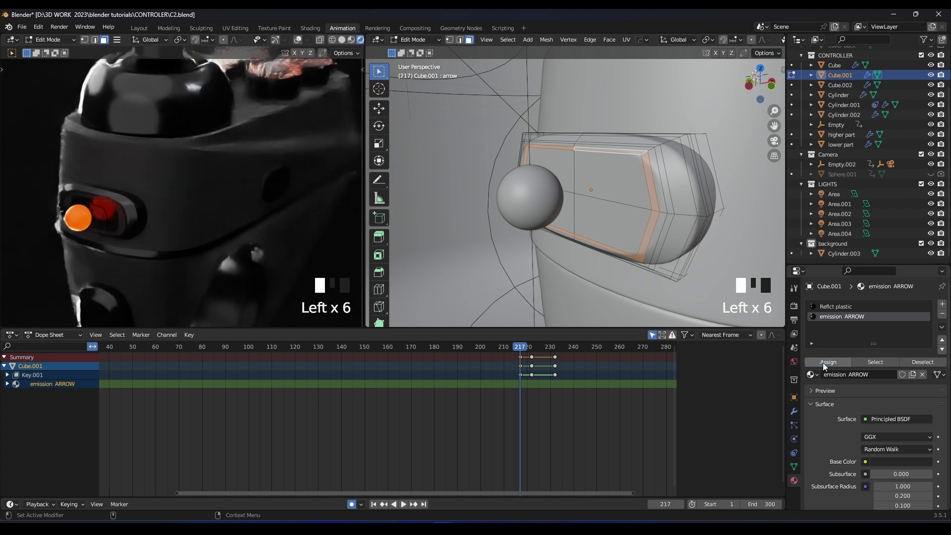
left_click(822, 363)
Keyframe the emission strength of emission ARROW at 3 on frame 222
scroll(821, 394, "down", 14)
left_click_drag(523, 351, 532, 350)
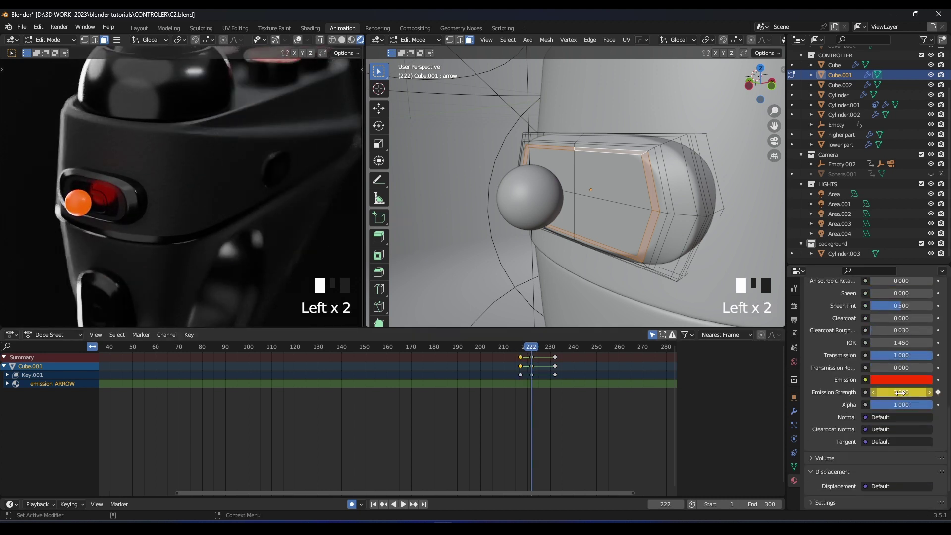
scroll(555, 172, "up", 2)
scroll(555, 173, "down", 2)
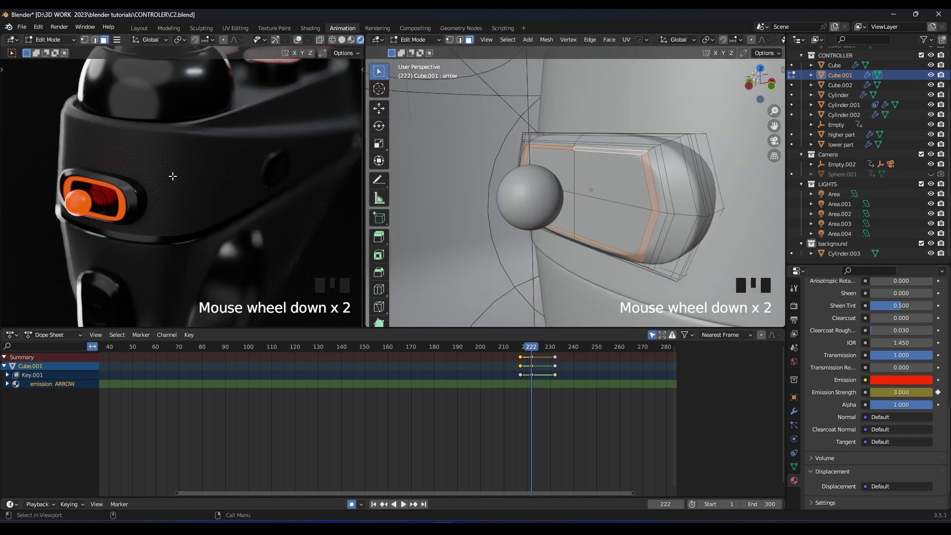
Select the face loop just outside the glowing border and assign emission ARROW to it
middle_click_drag(645, 174, 607, 168)
scroll(607, 169, "up", 1)
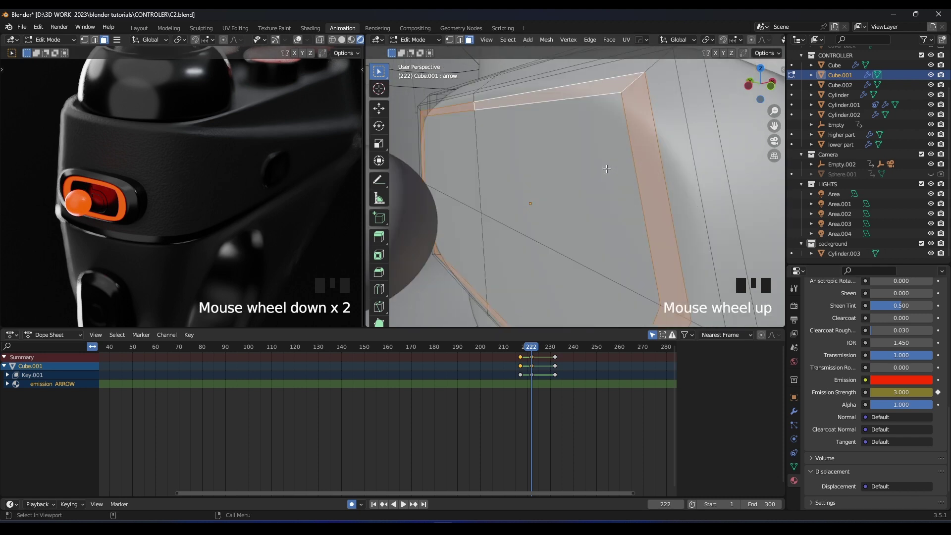
scroll(621, 155, "down", 2)
triple_click(594, 158)
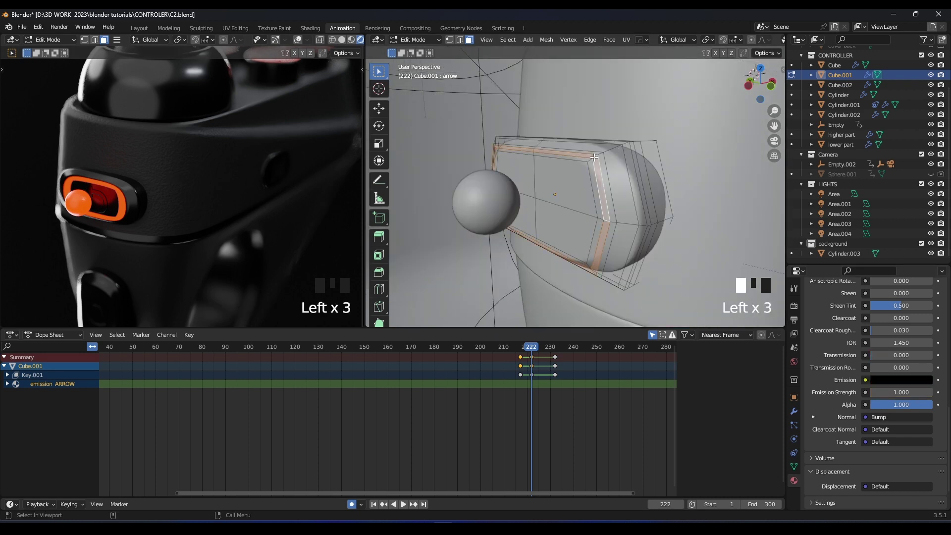
scroll(845, 338, "up", 4)
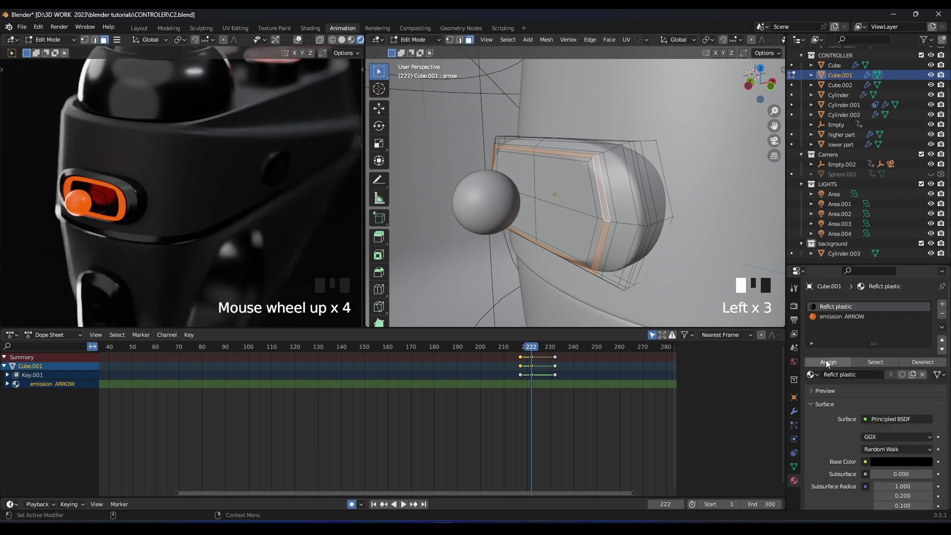
left_click(838, 319)
left_click(832, 363)
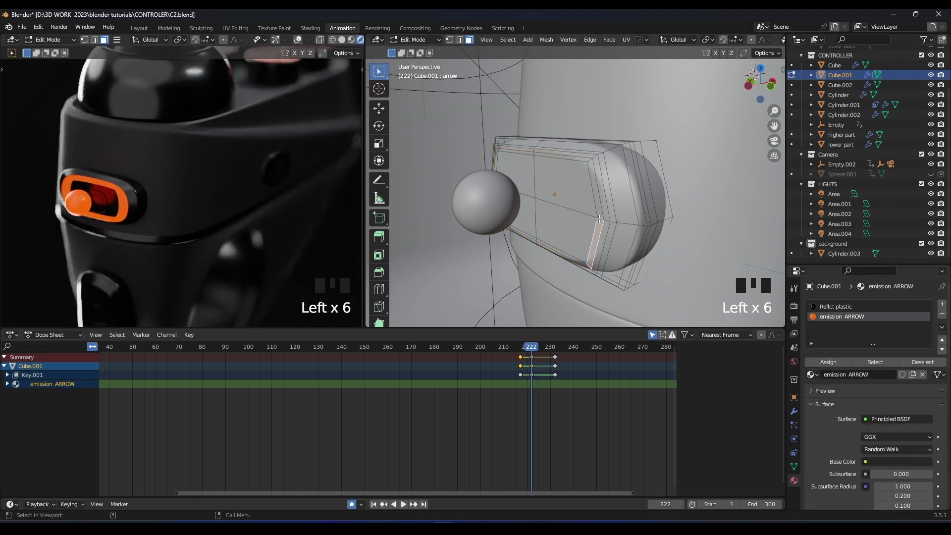
Reassign the inner border loop to the Reflct plastic material and return to Object Mode
double_click(599, 219)
left_click(836, 306)
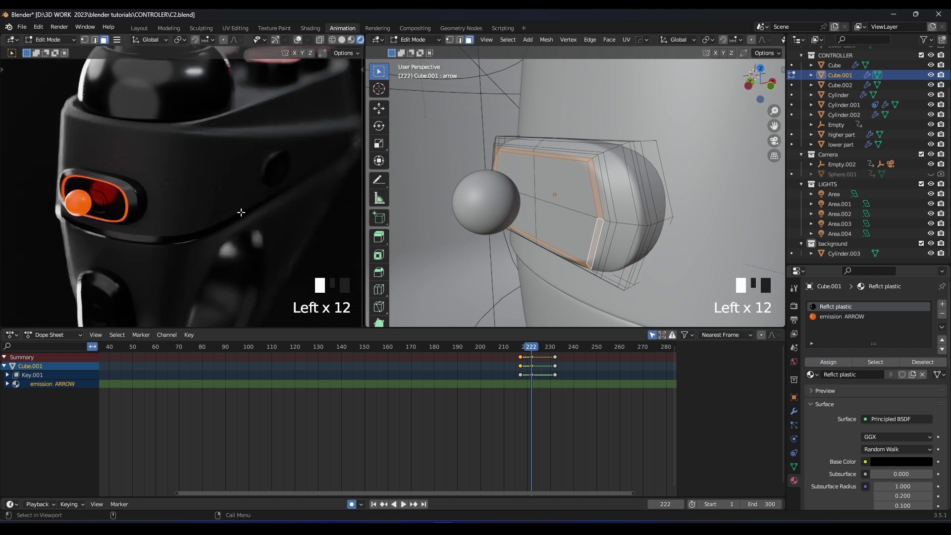
key("Tab")
Play back the animation around the arrow button press to check the timing of the glow
left_click_drag(520, 346, 502, 346)
key("space")
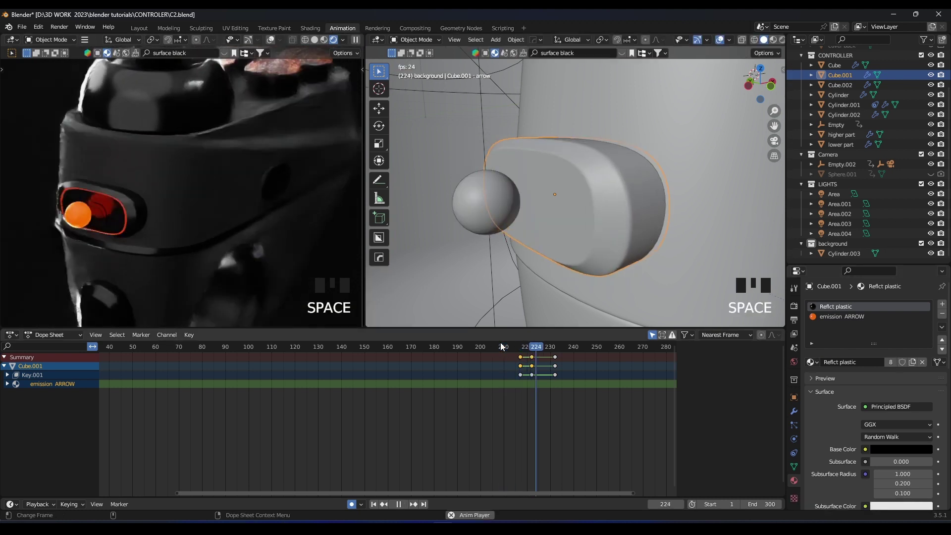
left_click(501, 347)
key("space")
key("Left")
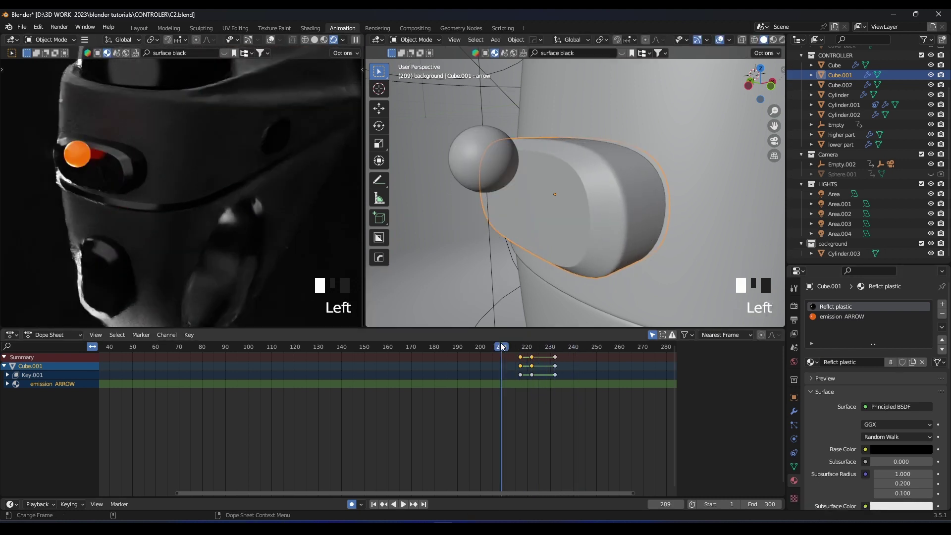
Shift both emission ARROW keyframes to frames 221 and 226, and play back the new timing
mouse_move(504, 347)
left_mouse_down()
mouse_move(534, 349)
mouse_move(523, 349)
left_mouse_up()
left_click(8, 384)
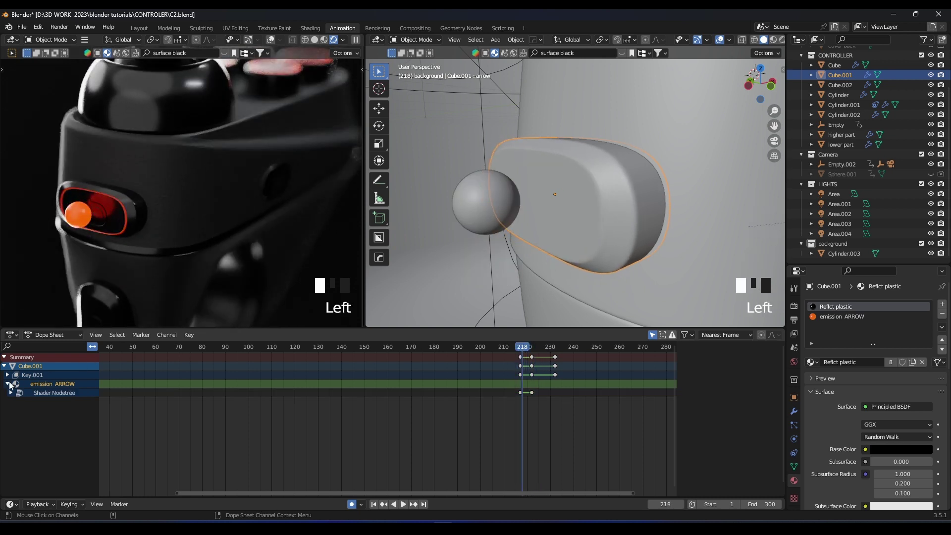
left_click(511, 388)
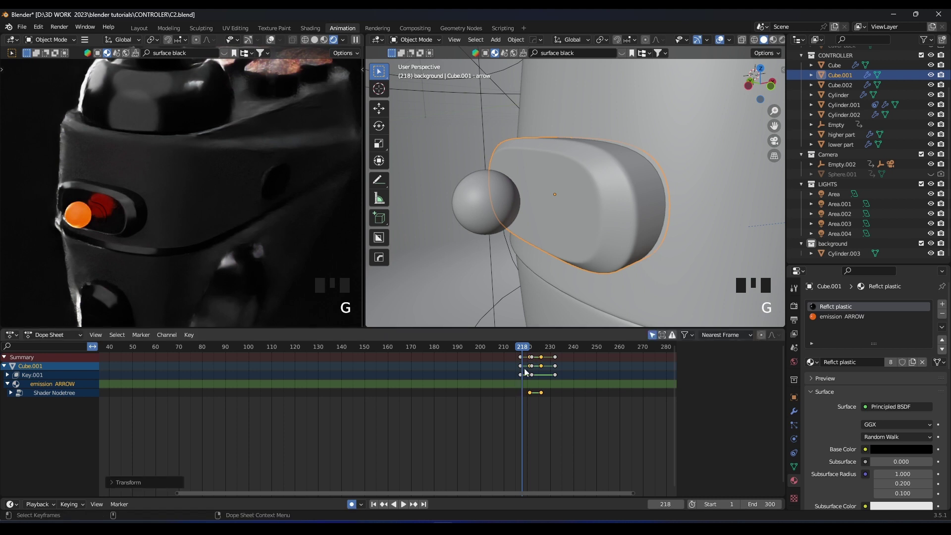
key("space")
key("space")
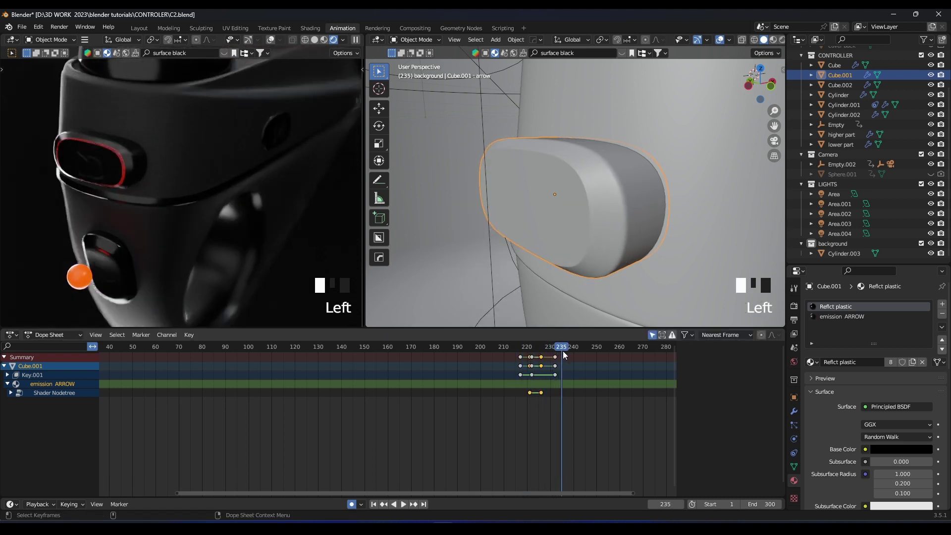
scroll(607, 370, "down", 2)
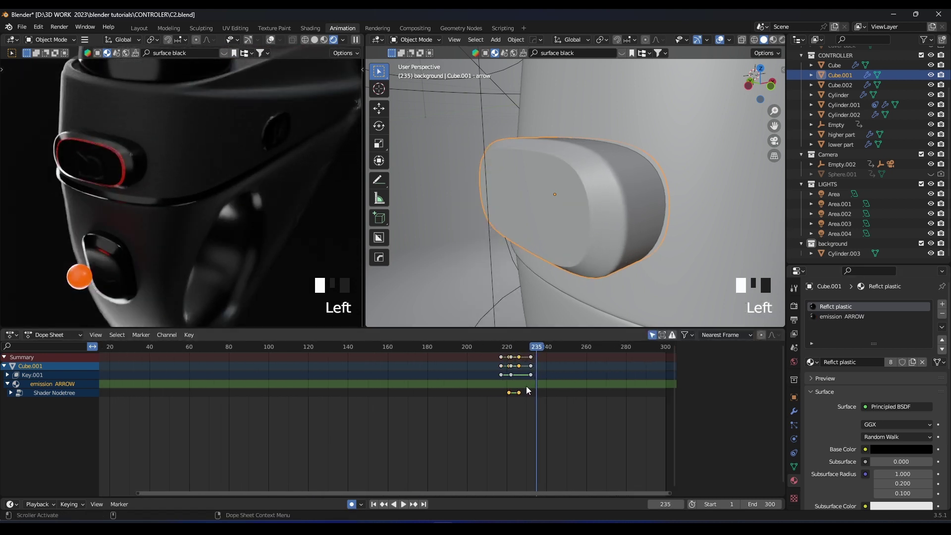
Examine the emission strength of emission ARROW at its second keyframe on frame 226
key("Left")
key("Left")
key("Left")
scroll(895, 402, "down", 13)
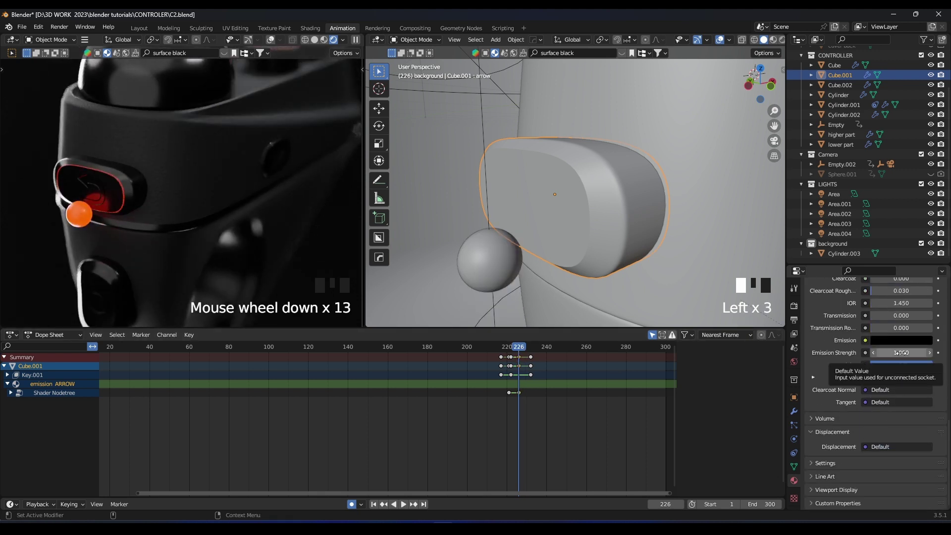
scroll(901, 353, "up", 19)
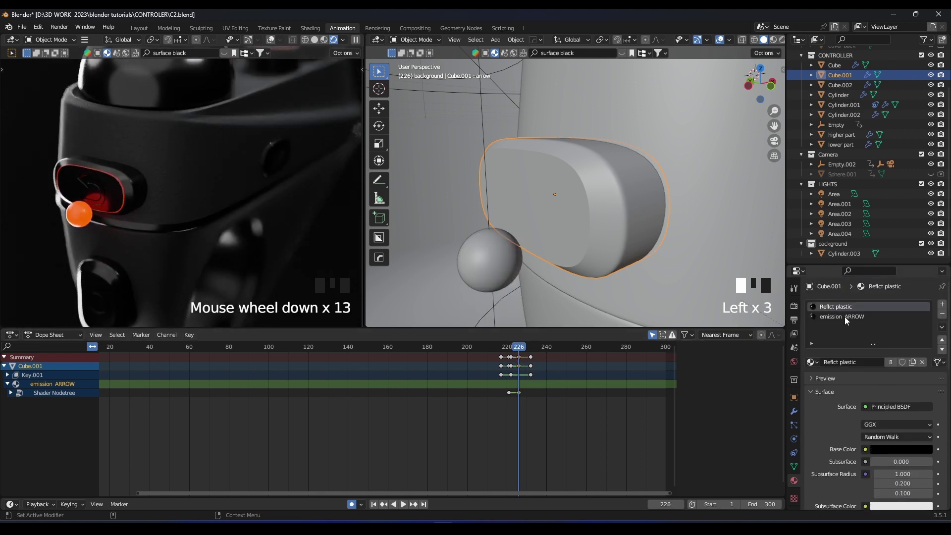
left_click(845, 317)
scroll(863, 406, "down", 13)
scroll(863, 406, "down", 3)
scroll(883, 404, "up", 1)
scroll(597, 407, "up", 6)
middle_click_drag(595, 407, 398, 364)
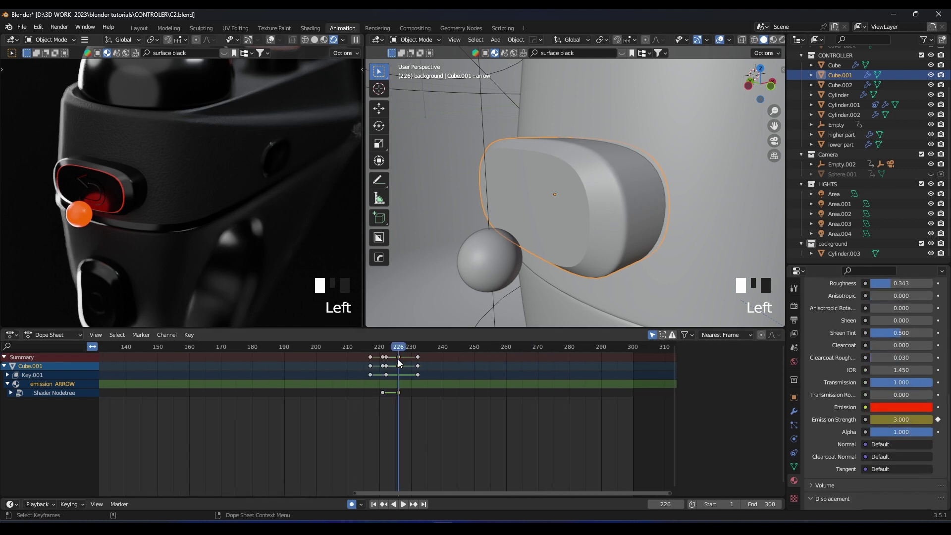
Move the animation to frame 251 and save the file
left_click_drag(403, 348, 479, 347)
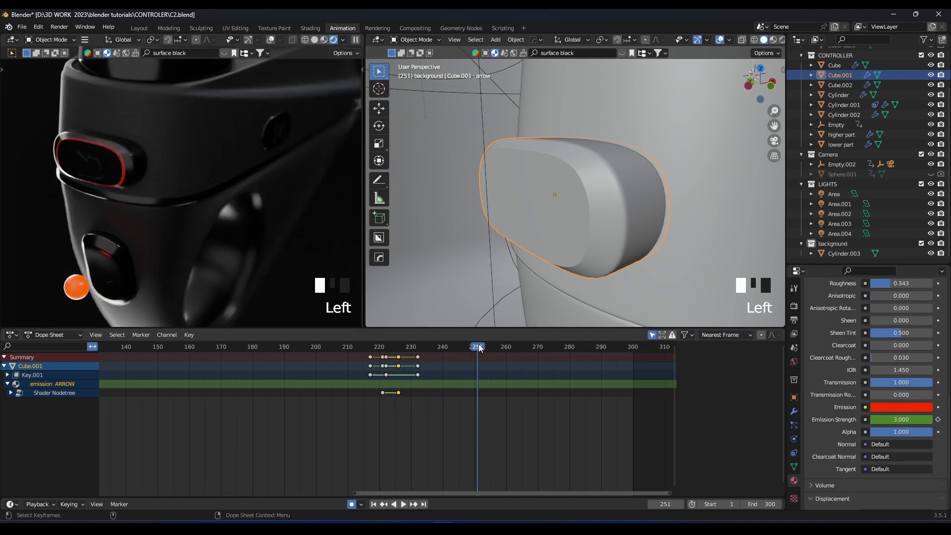
scroll(85, 170, "up", 2)
scroll(105, 172, "down", 3)
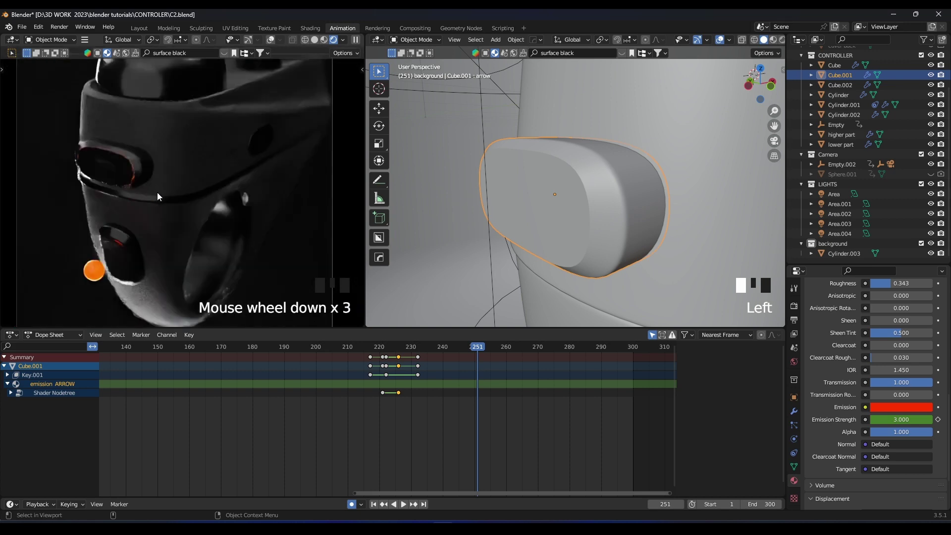
scroll(583, 230, "down", 8)
scroll(552, 190, "up", 2)
key("ctrl+s")
scroll(516, 173, "up", 1)
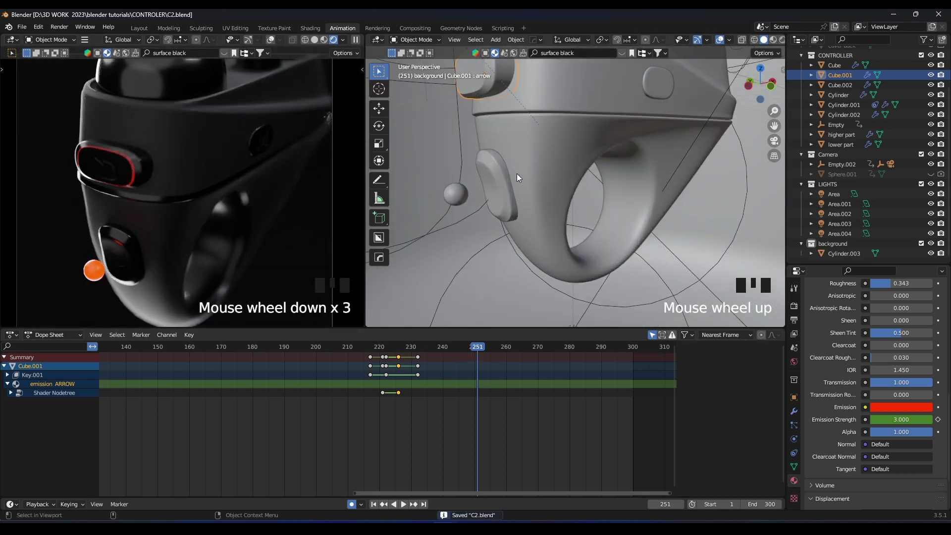
Enter Edit Mode on the lower button, Cube.002, and select its upper front face
left_click(490, 177)
middle_click_drag(490, 178, 515, 175)
scroll(515, 175, "up", 3)
key("Tab")
middle_click_drag(533, 102, 540, 149, "shift")
left_click(553, 139)
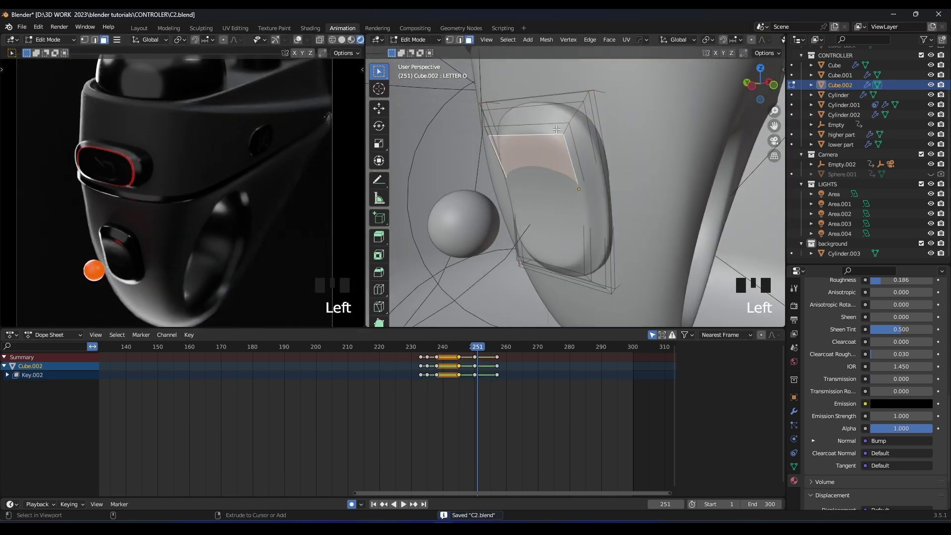
left_click(560, 133)
left_click(560, 132)
key("3")
left_click(557, 149)
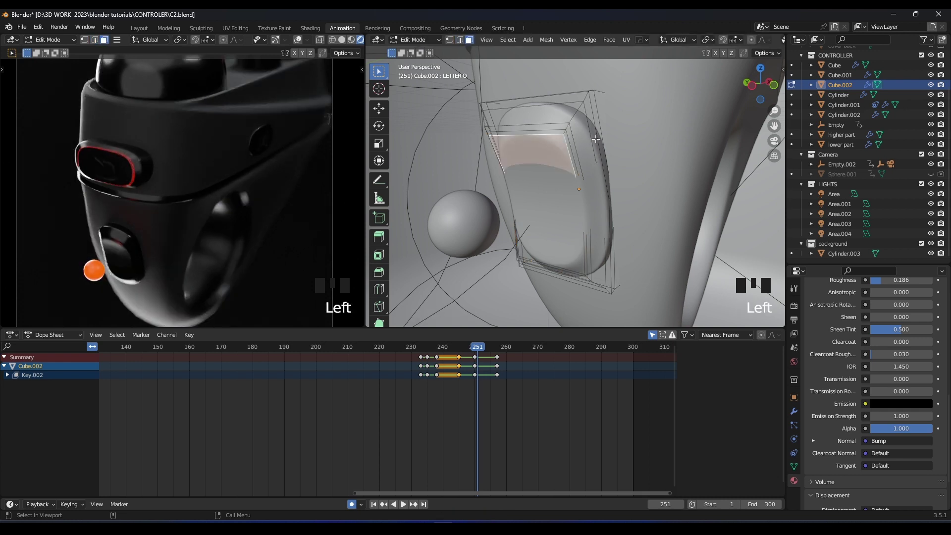
key("e")
key("s")
left_click(591, 139)
key("ctrl+z")
key("ctrl+z")
key("ctrl+z")
Extrude the upper and lower front faces of the lower button together and scale them slightly inward
left_click(549, 152)
left_click(554, 248, "shift")
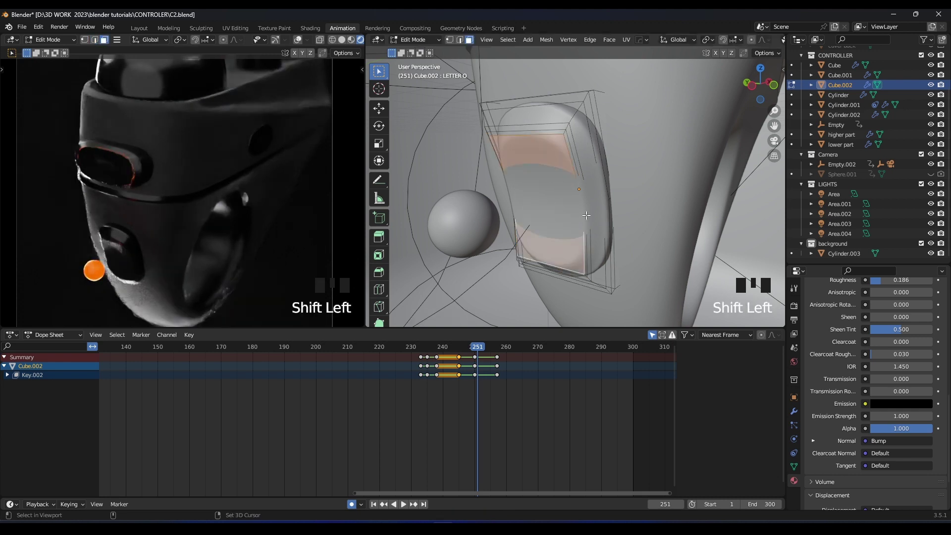
key("e")
key("s")
left_click(630, 195)
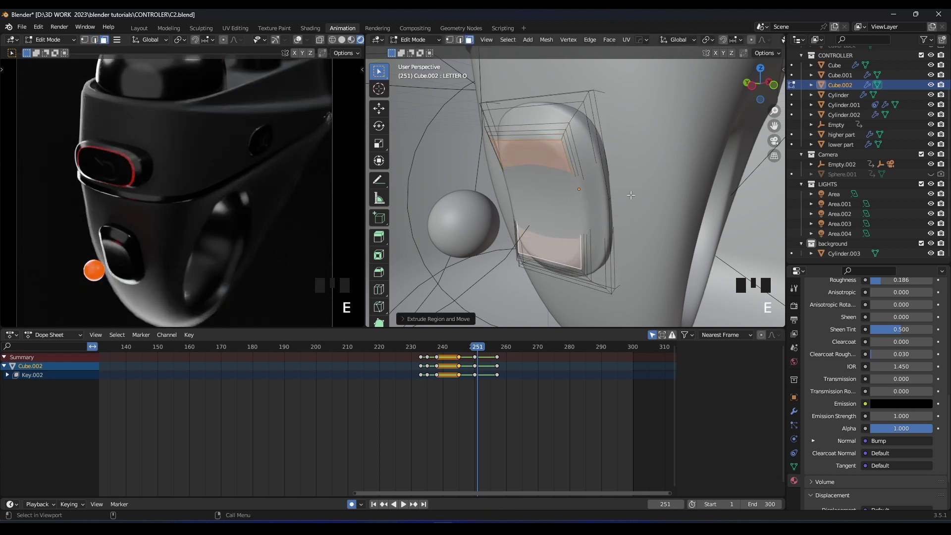
Select the lower button's narrow border faces and add a copy of emission A, named emission O, in a new material slot
double_click(564, 137)
double_click(566, 136)
double_click(566, 135)
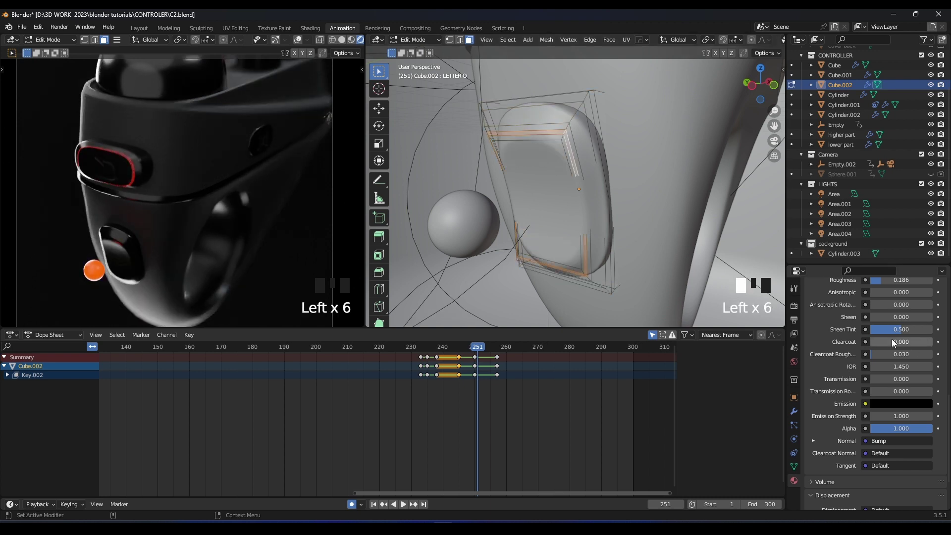
scroll(891, 339, "up", 10)
left_click(812, 375)
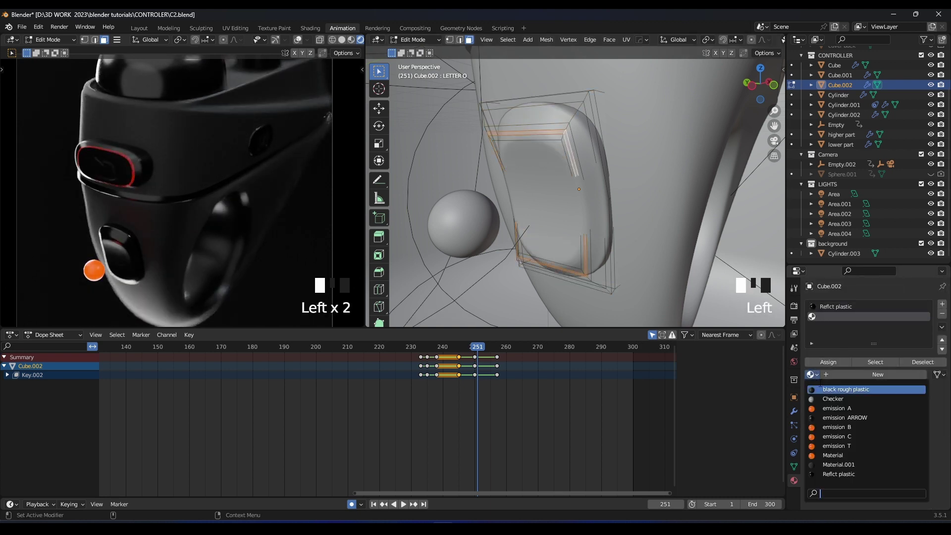
left_click(831, 408)
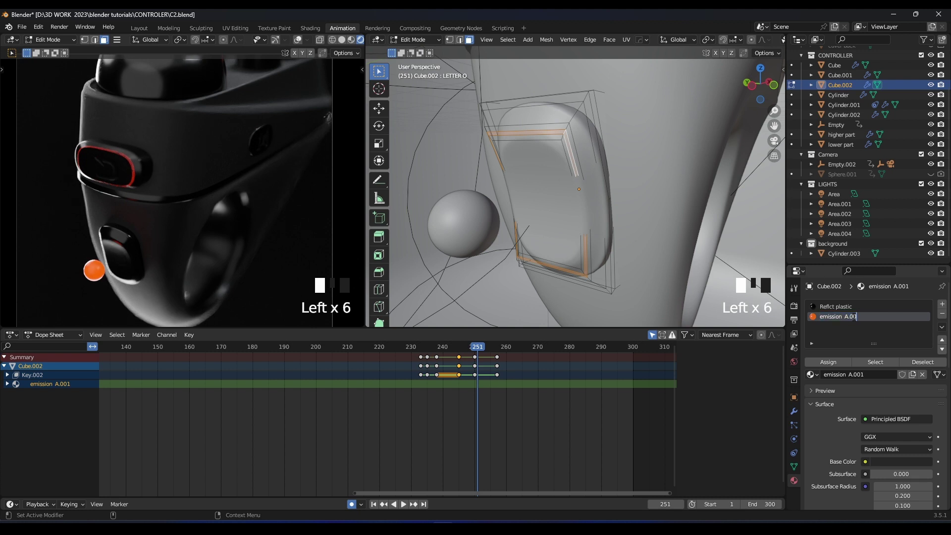
Clear the emission strength keyframes of emission O and set its emission strength to 0 on frame 239
scroll(856, 316, "down", 17)
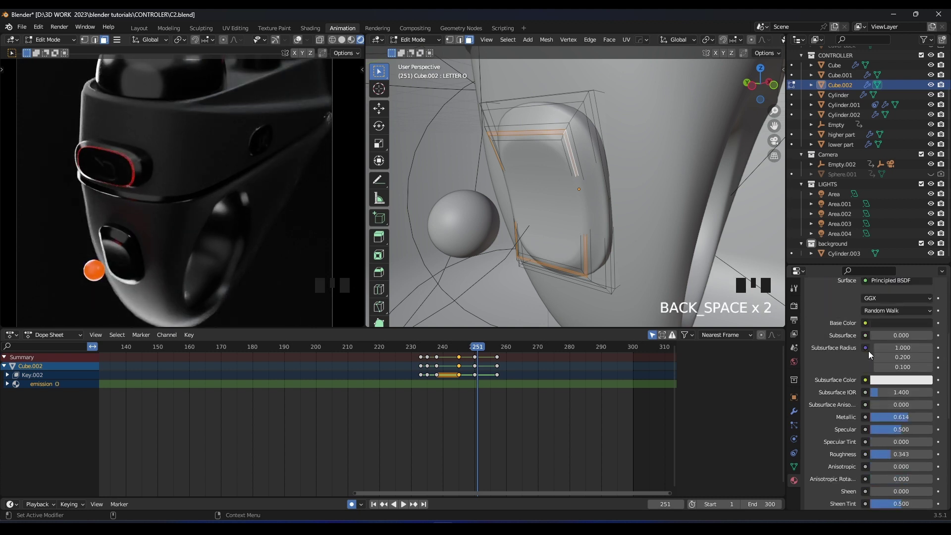
right_click(911, 395)
left_click(874, 397)
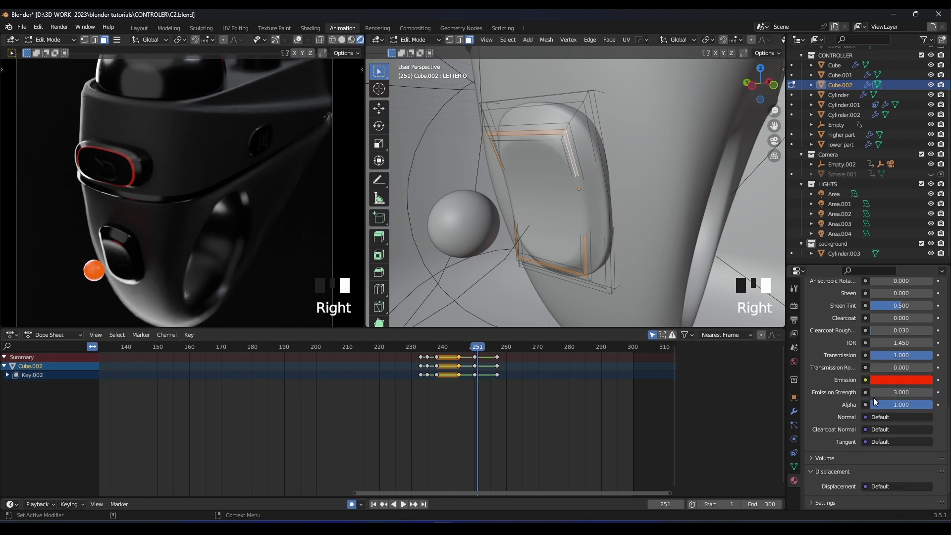
left_click_drag(474, 346, 439, 344)
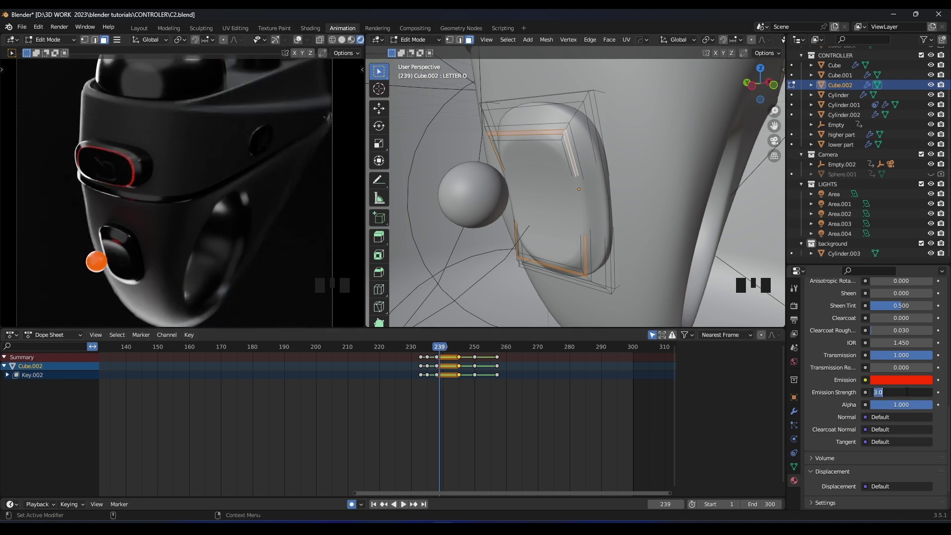
key("Return")
Assign the emission O material to the selected border faces of the lower button
scroll(897, 313, "up", 19)
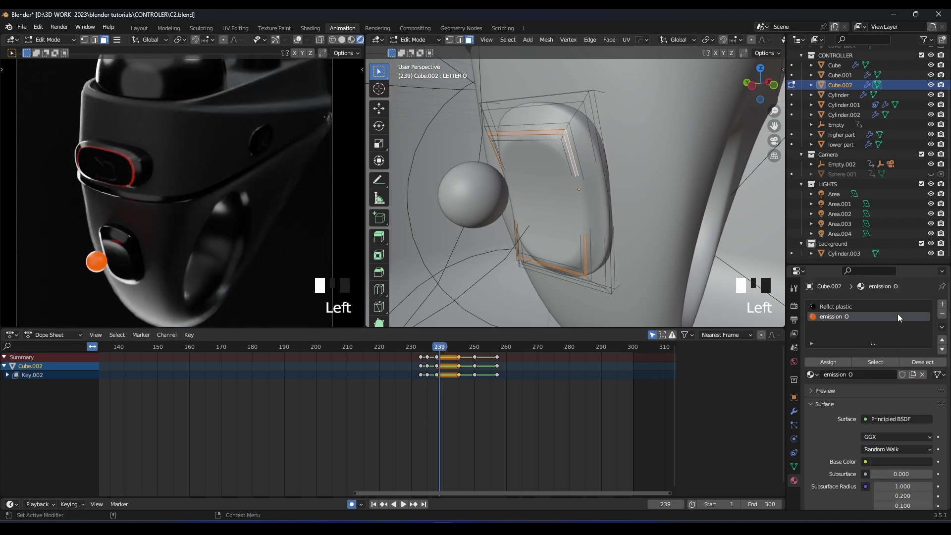
key("Tab")
key("Tab")
key("Tab")
key("Tab")
key("Left")
key("Left")
key("Left")
key("Left")
key("Left")
key("Left")
key("Left")
key("Left")
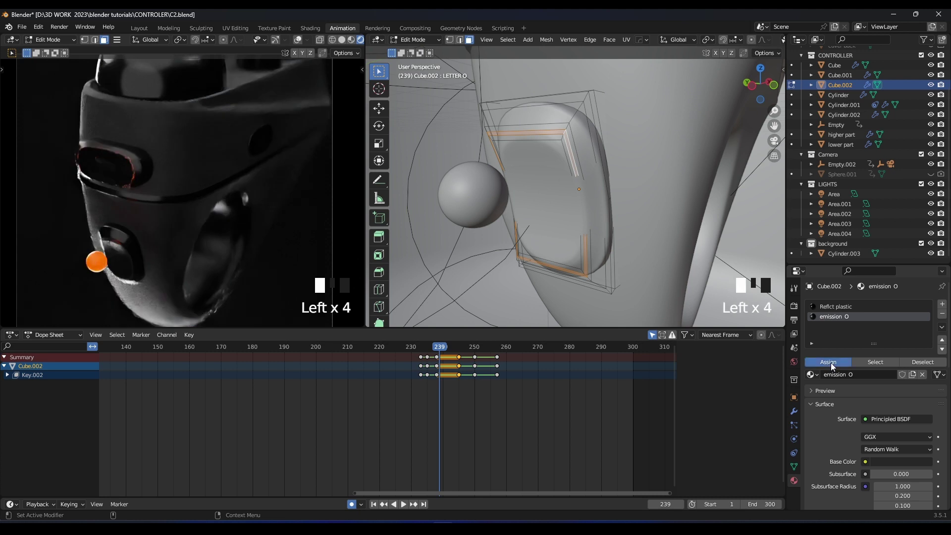
left_click(839, 361)
left_click(839, 362)
left_click(839, 362)
left_click(839, 362)
left_click(839, 362)
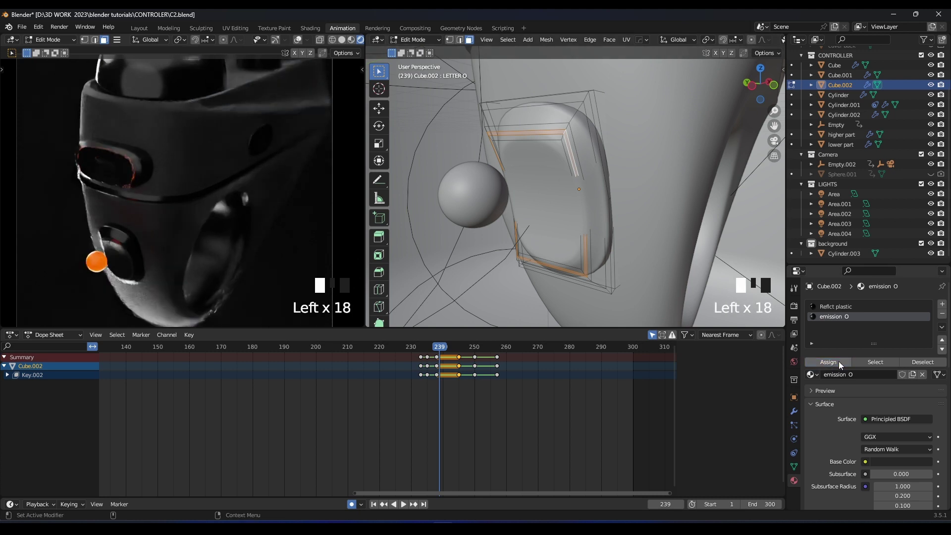
left_click(839, 362)
left_click(839, 362)
left_click(838, 362)
Keyframe the emission strength of emission O at 0 on frame 239 and at 3 on frame 241
key("Tab")
scroll(855, 346, "down", 18)
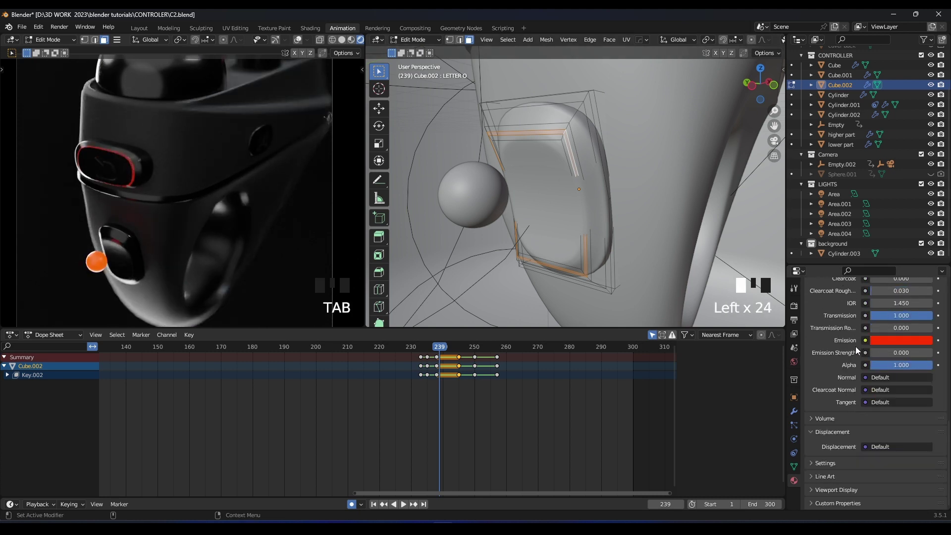
left_click(938, 352)
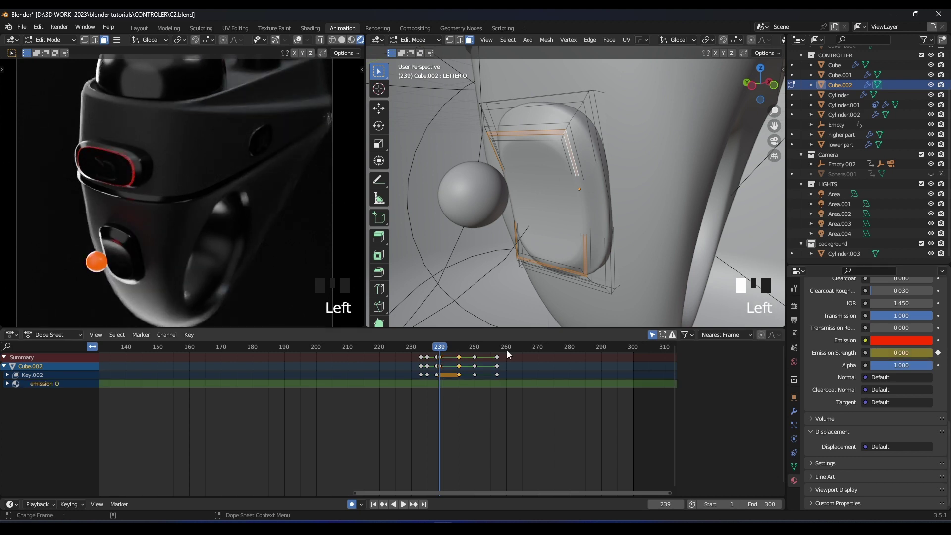
left_click(7, 384)
left_click(48, 393)
left_click_drag(438, 352, 444, 346)
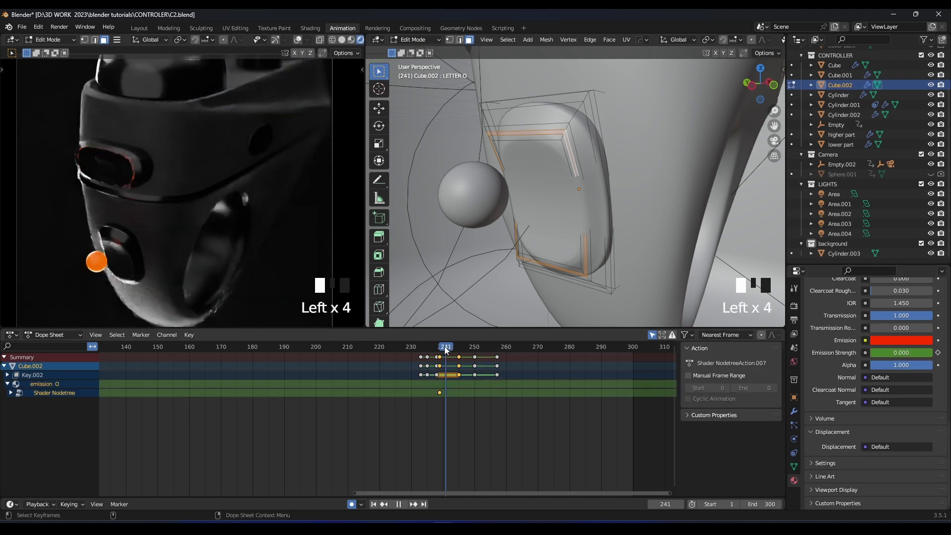
key("Return")
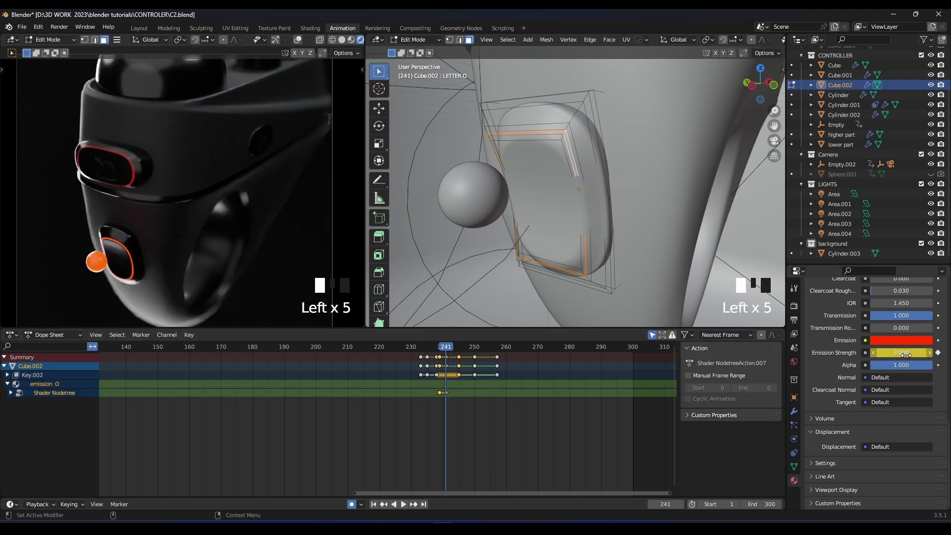
Leave Edit Mode and play the animation from frame 0 to check the glow of the buttons
key("Tab")
key("space")
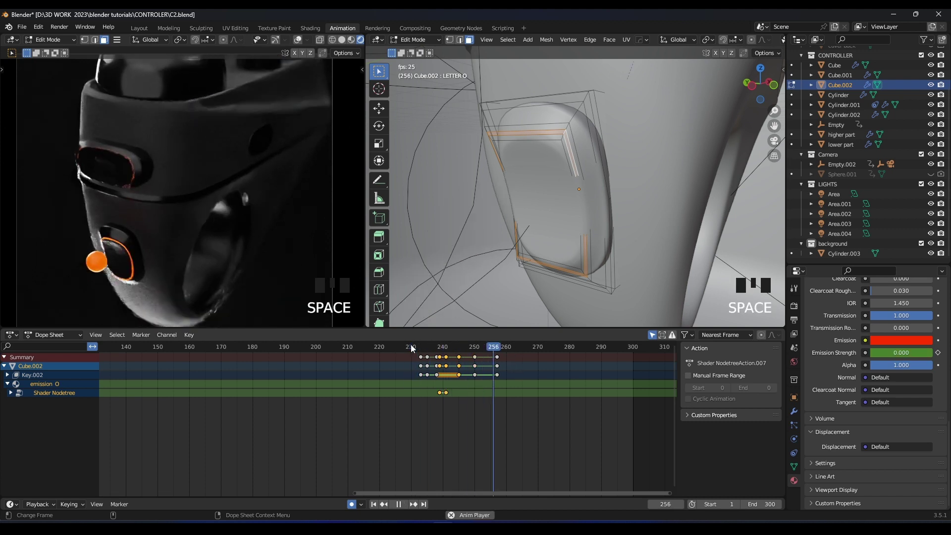
key("space")
scroll(220, 191, "down", 5)
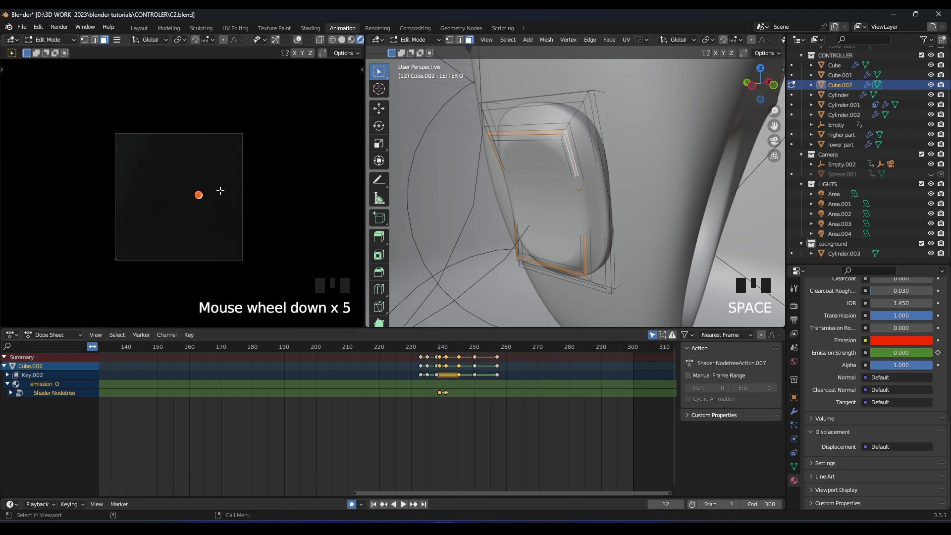
scroll(173, 373, "down", 5)
scroll(173, 372, "down", 6)
left_click(182, 346)
scroll(222, 231, "up", 2)
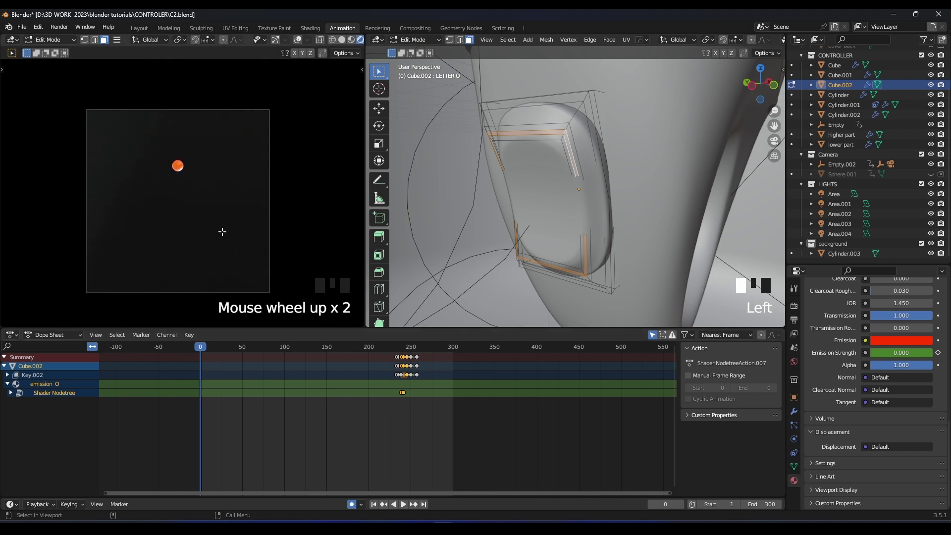
key("Tab")
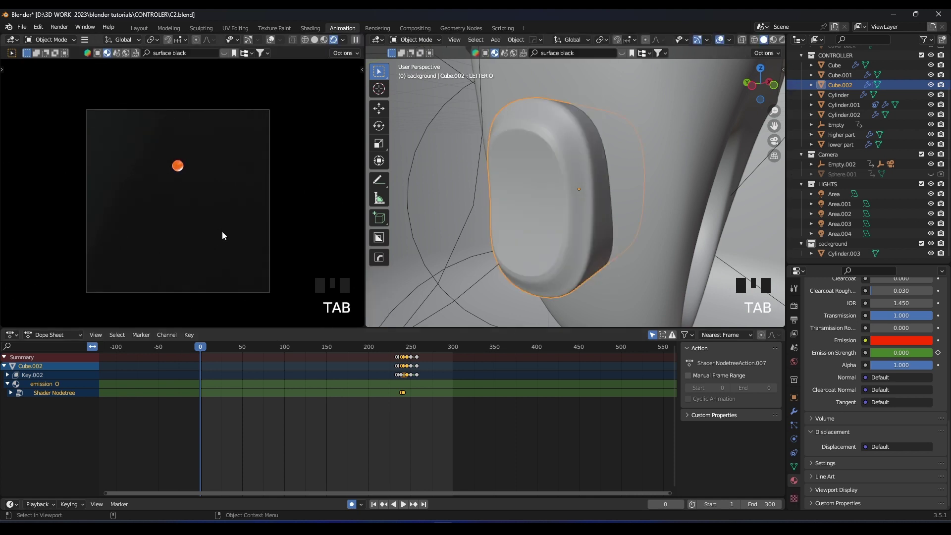
key("space")
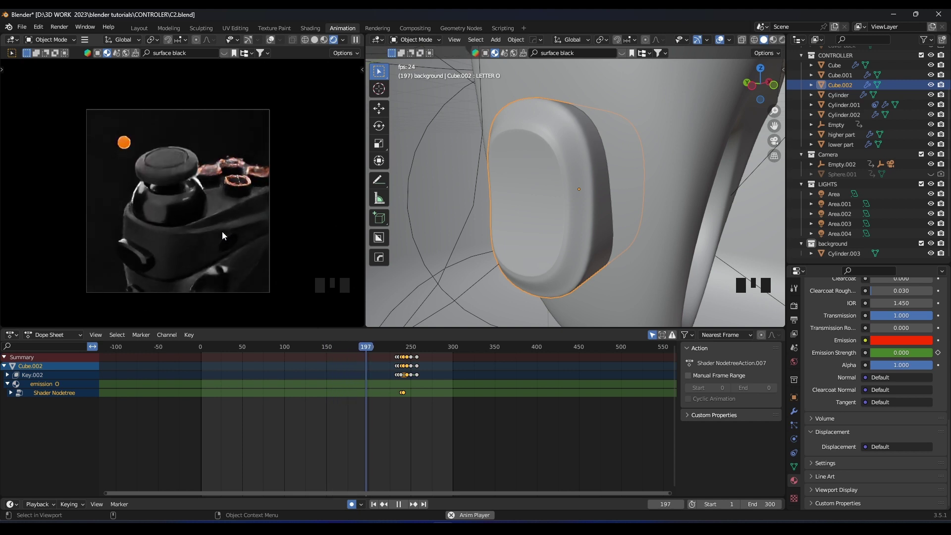
key("space")
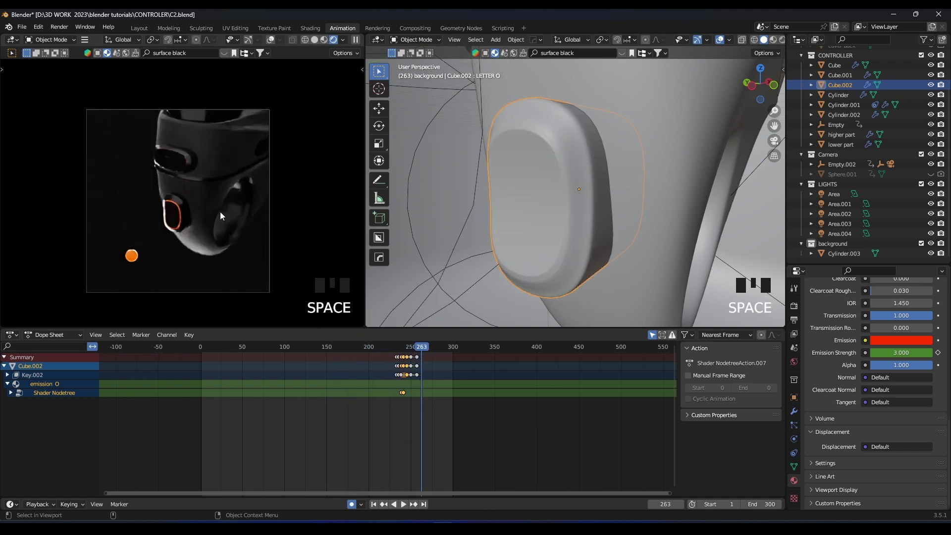
Select the arrow button, Cube.001, and set the emission strength of emission ARROW to 6 on frame 265
scroll(212, 158, "up", 3)
scroll(181, 239, "up", 1)
scroll(587, 137, "down", 5)
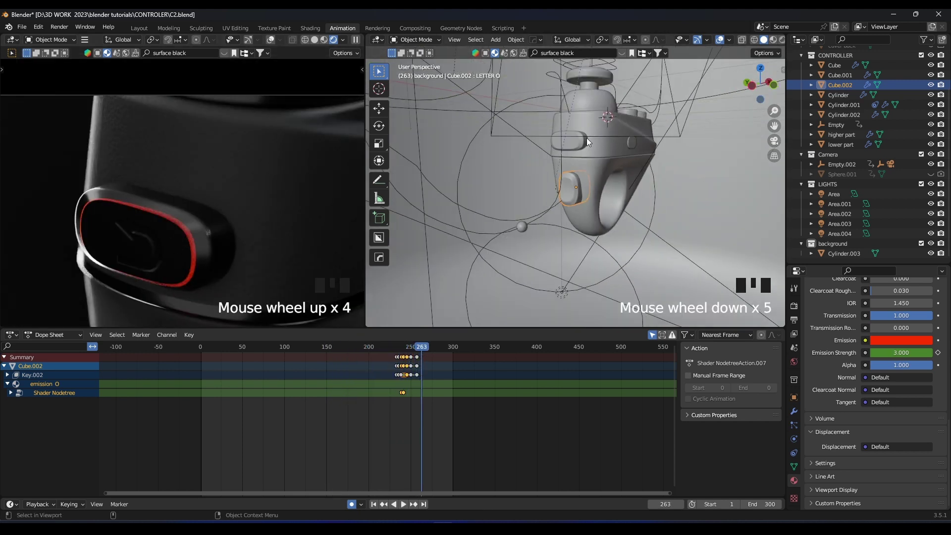
left_click(575, 140)
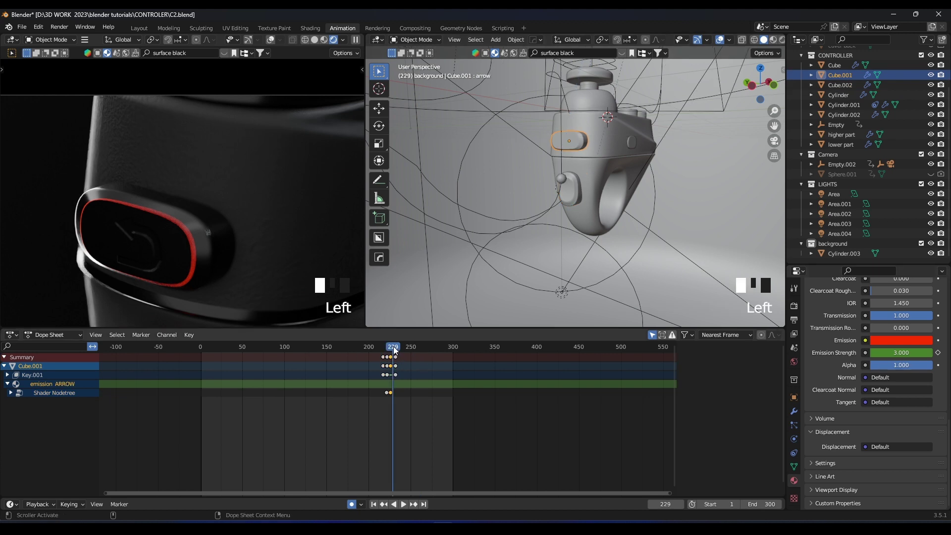
left_click(392, 349)
left_click_drag(393, 346, 424, 347)
scroll(837, 344, "up", 10)
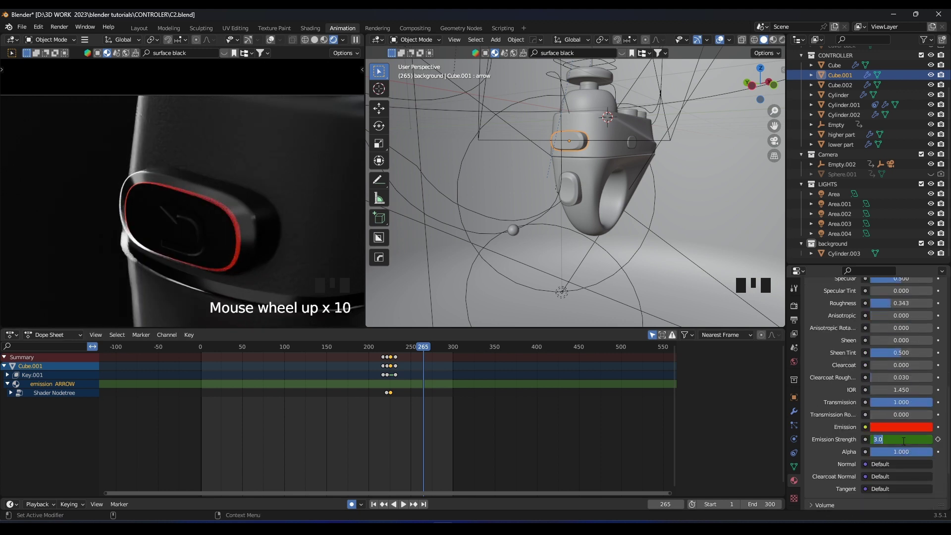
left_click(903, 441)
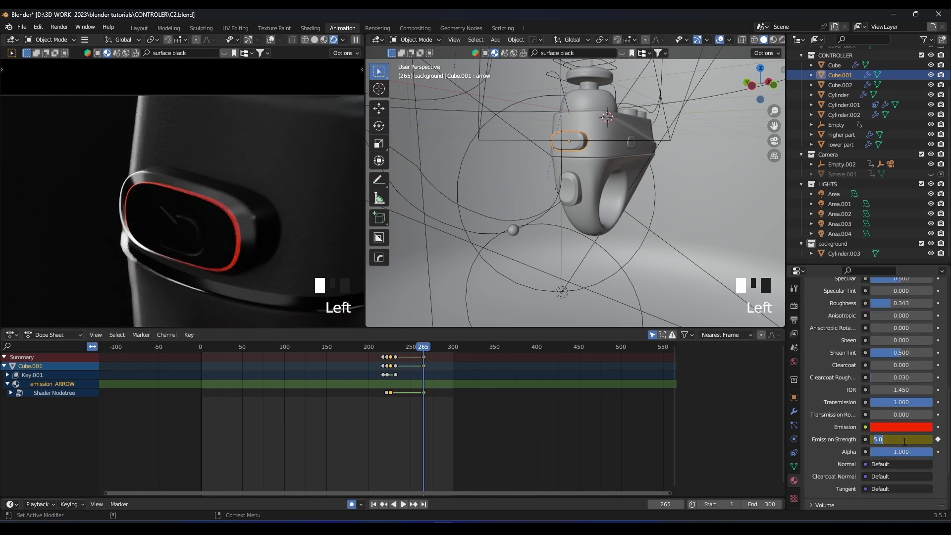
type("6")
key("Return")
Move the frame 265 keyframe of emission ARROW to frame 232 and play back the arrow button's glow
key("g")
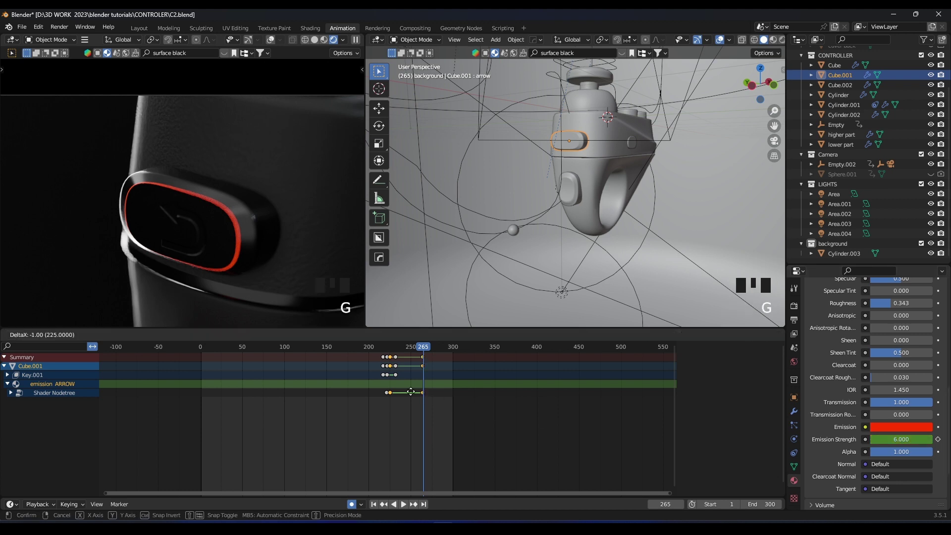
left_click(412, 394)
left_click(423, 393)
key("g")
left_click(394, 392)
left_click(380, 349)
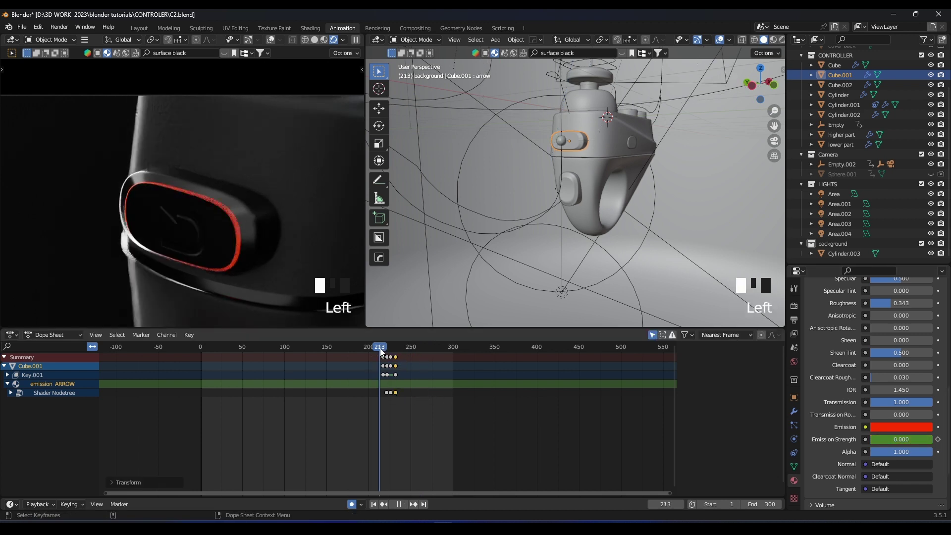
key("space")
scroll(159, 224, "down", 2)
key("space")
scroll(245, 214, "down", 1, "shift")
scroll(245, 214, "up", 3)
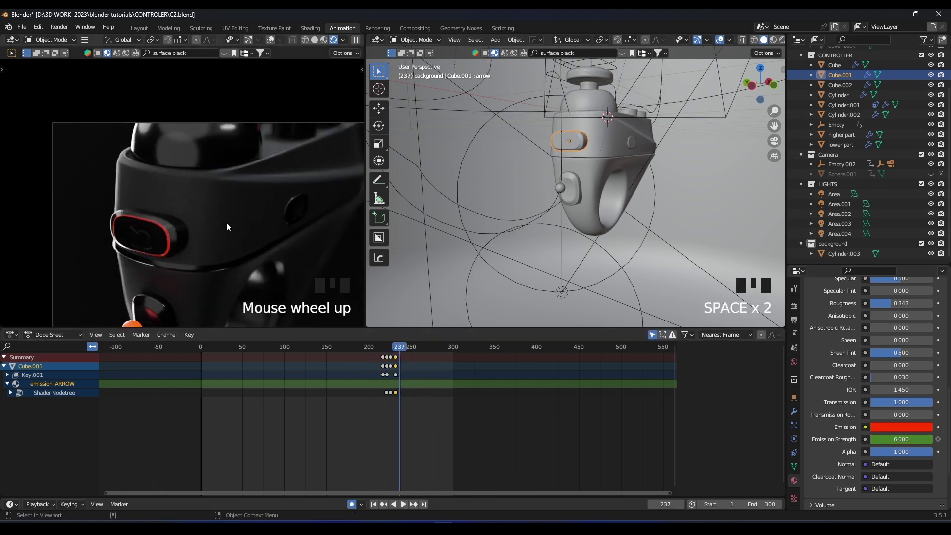
Move the last emission ARROW keyframe to frame 228 and play the animation to check the timing
scroll(438, 381, "up", 5)
key("g")
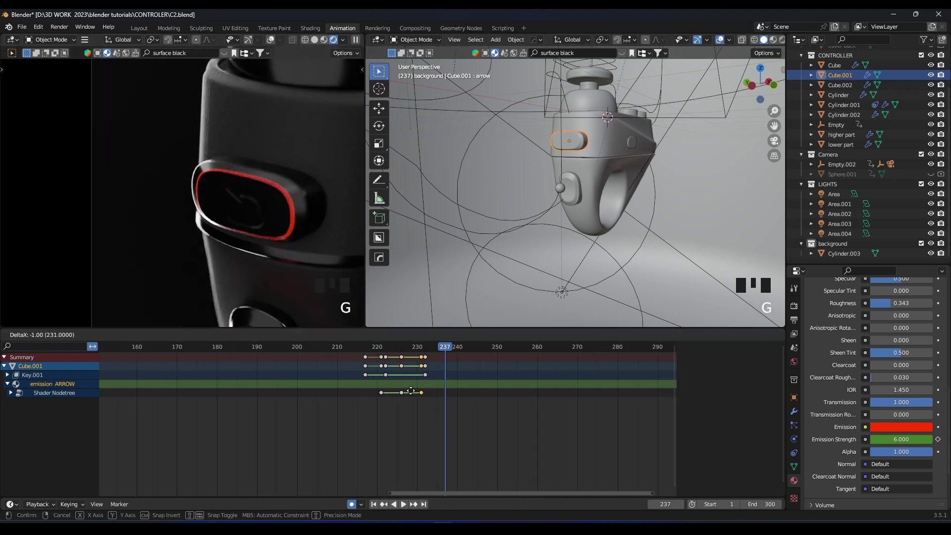
left_click(404, 393)
scroll(272, 212, "down", 5)
key("space")
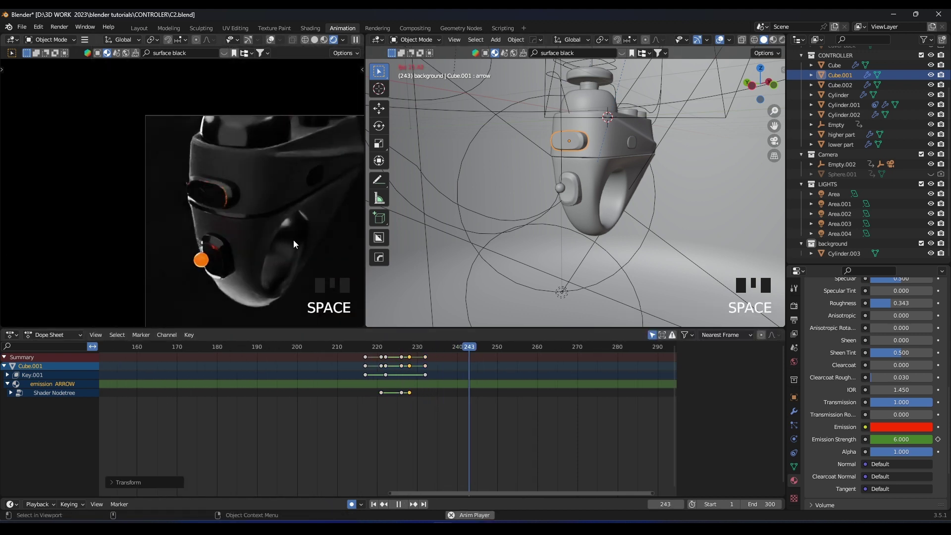
key("space")
key("space")
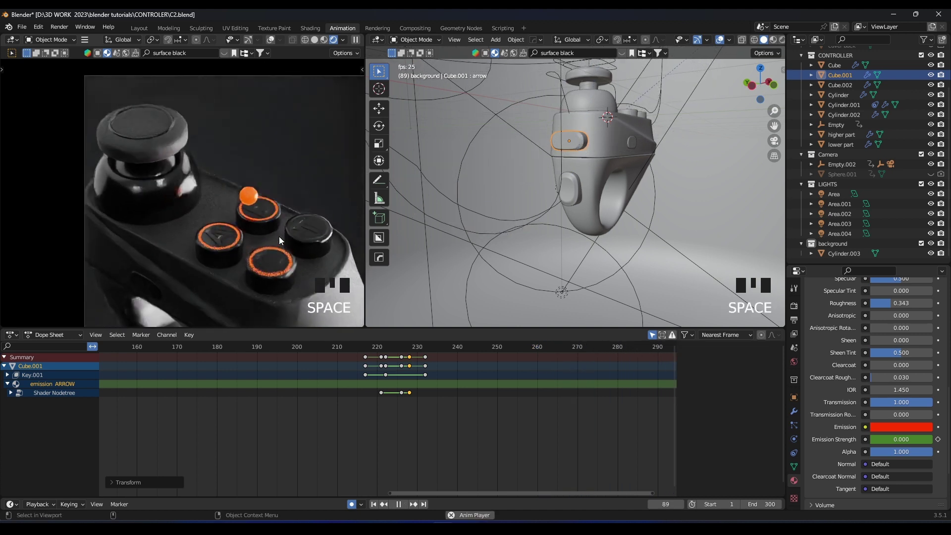
key("space")
Inspect the four round glowing buttons up close on frame 111 and save the file
scroll(280, 241, "up", 2)
middle_click_drag(279, 237, 270, 215, "shift")
scroll(266, 226, "up", 3)
scroll(285, 217, "down", 1)
scroll(285, 218, "down", 1)
key("ctrl+s")
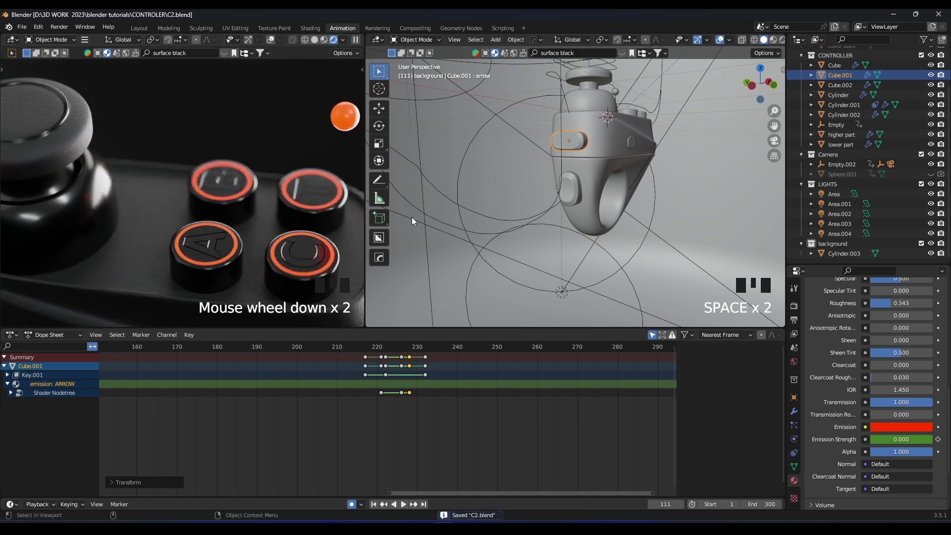
Select the thumbstick cap, Cylinder.001, and enter Edit Mode with its recessed top in view
middle_click_drag(614, 171, 502, 208)
scroll(502, 208, "up", 1)
middle_click_drag(225, 197, 144, 192, "shift")
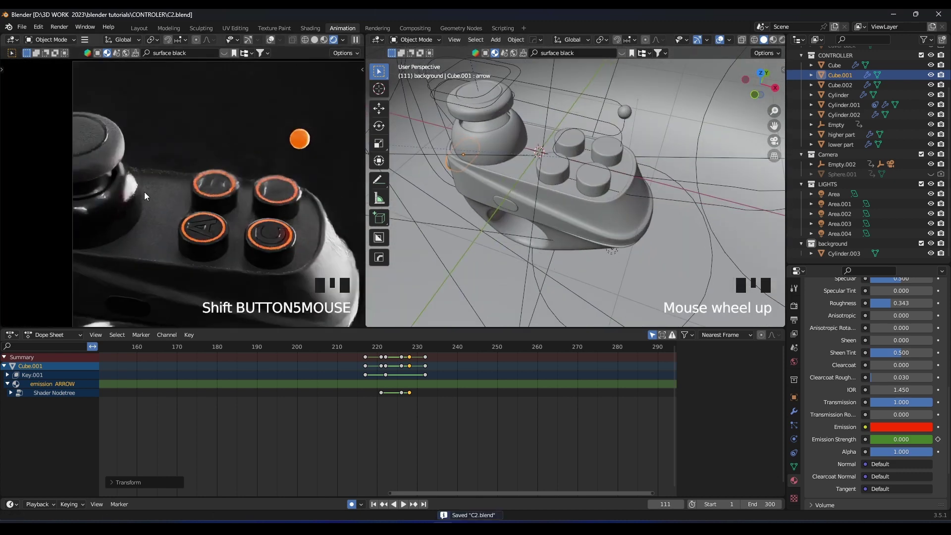
scroll(144, 192, "up", 1)
scroll(468, 136, "up", 1)
middle_click_drag(468, 135, 599, 185, "shift")
left_click(574, 171)
scroll(580, 168, "up", 1)
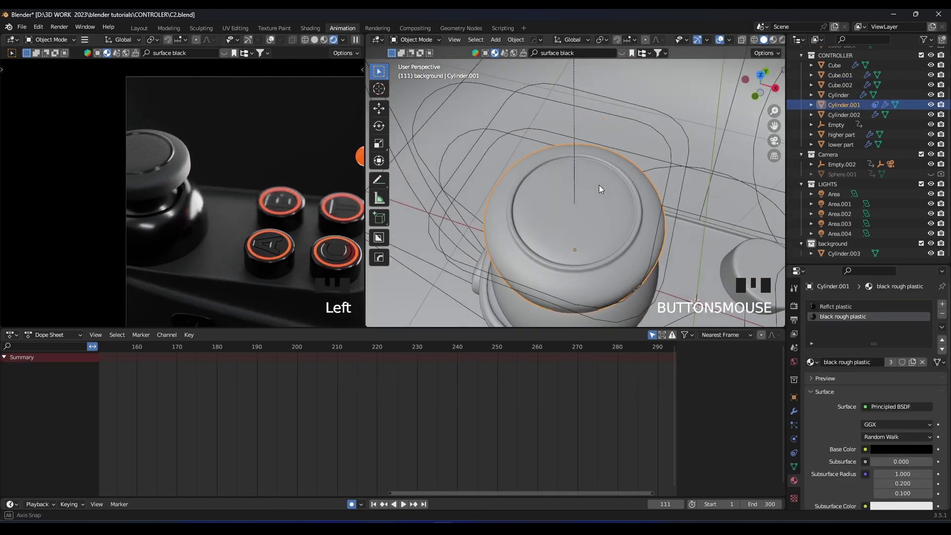
key("Tab")
scroll(597, 195, "up", 1)
scroll(182, 168, "down", 1)
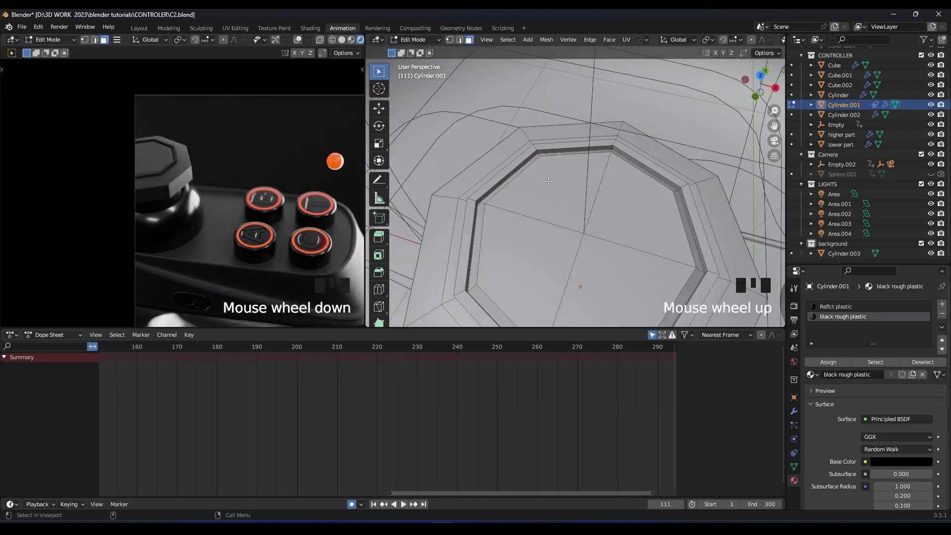
Select the four inner faces of the thumbstick cap's recessed top and extrude them scaled slightly inward
left_click(567, 184)
left_click(568, 188, "shift")
left_click(617, 200, "shift")
left_click(555, 253, "shift")
left_click(594, 263, "shift")
left_click(557, 196, "shift")
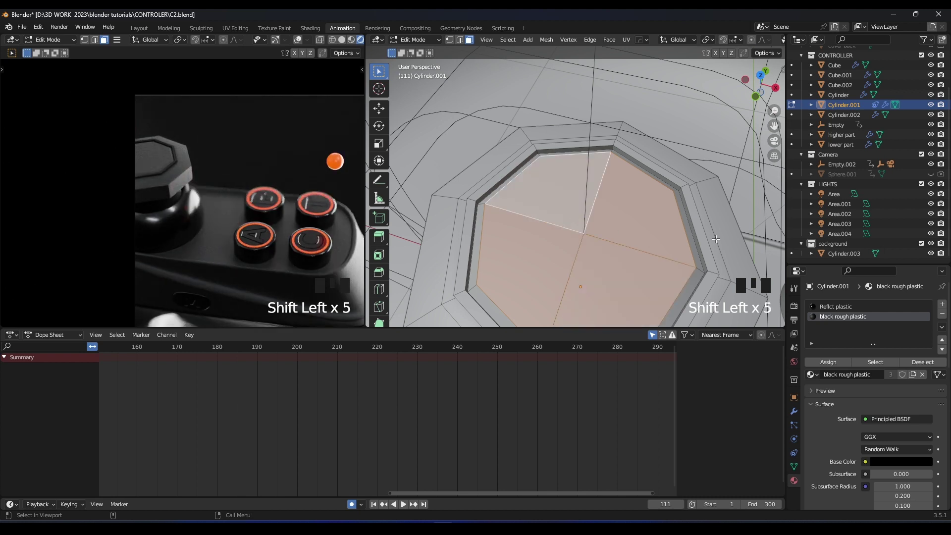
key("e")
key("s")
left_click(708, 238)
Extrude the recessed top faces again, scaled inward to about 0.95, to form a narrow border ring
middle_click_drag(708, 239, 686, 219)
key("e")
key("s")
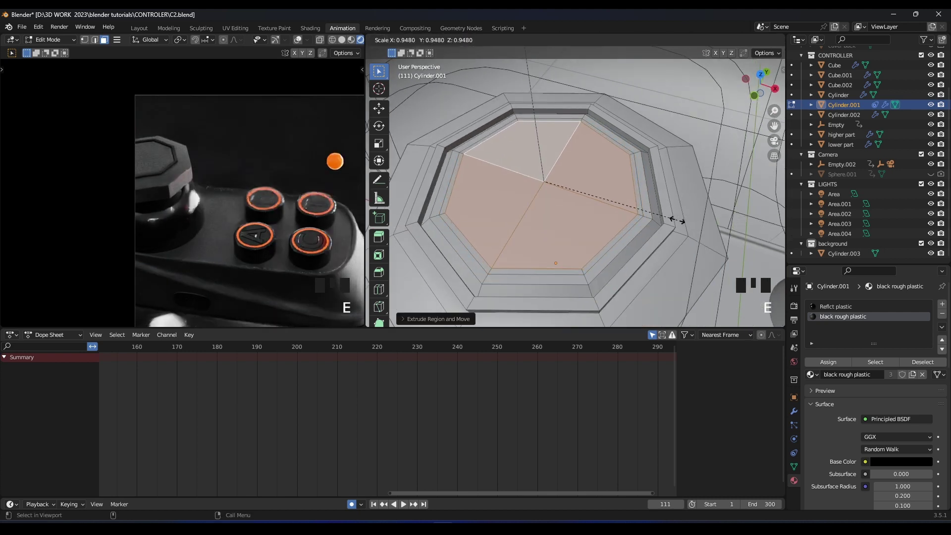
left_click(677, 218)
Select the narrow ring's face loop and add a material slot on Cylinder.001 using the emission A material
left_click(631, 158, "alt")
left_click(630, 153, "alt")
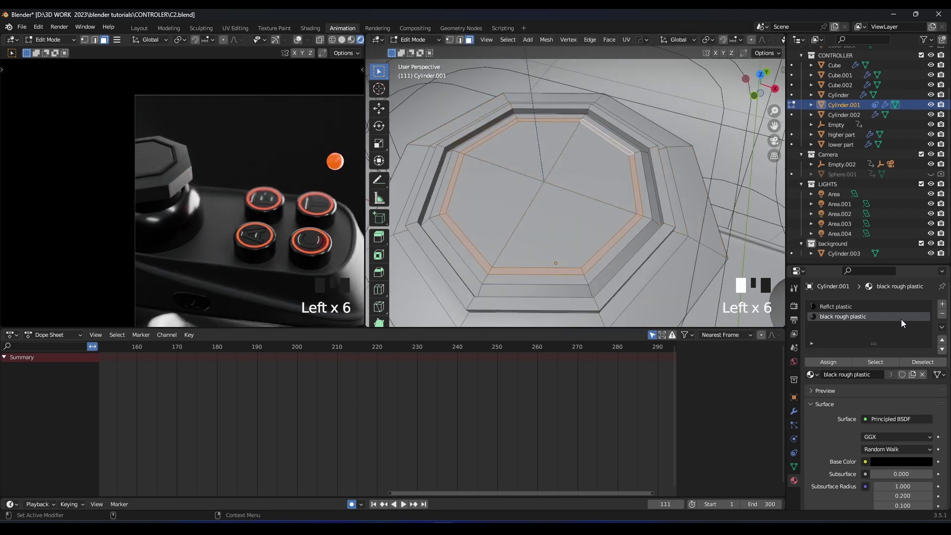
left_click(942, 304)
left_click(811, 375)
left_click(827, 409)
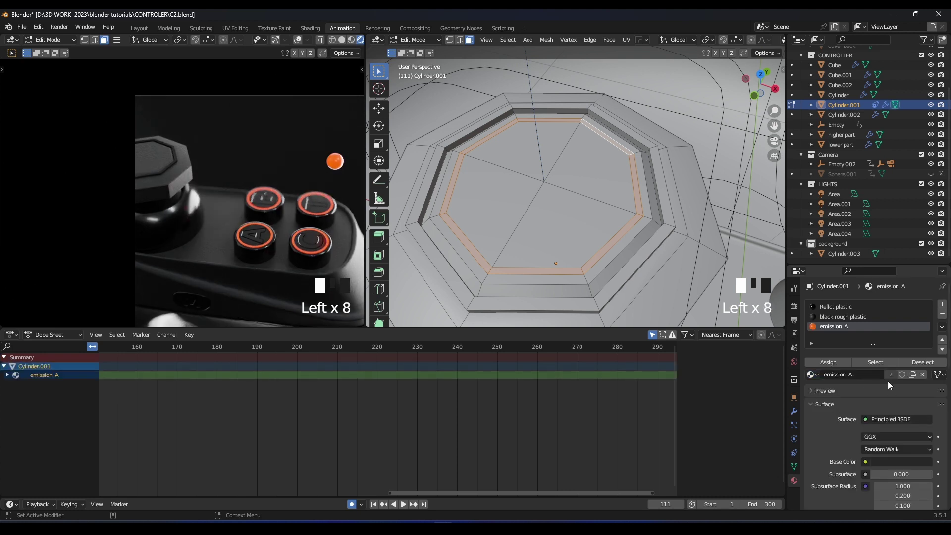
Assign the emission material to the ring faces, make it a single-user copy named emission joystick, and return to Object Mode
left_click(833, 361)
left_click(833, 361)
left_click(832, 361)
left_click(832, 361)
left_click(912, 374)
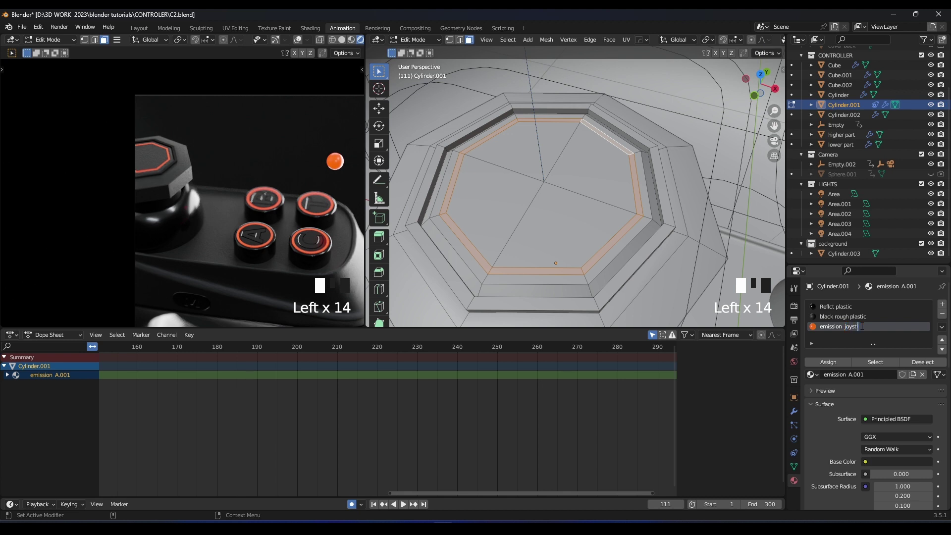
key("Tab")
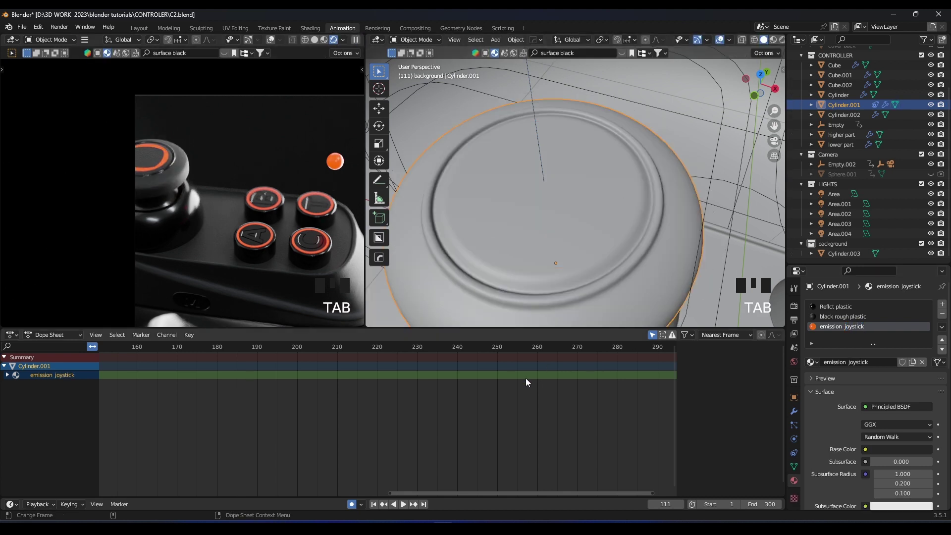
Select the four faces inside the glowing ring in Edit Mode and extrude them scaled slightly inward as a supporting loop
key("Tab")
key("ctrl+r")
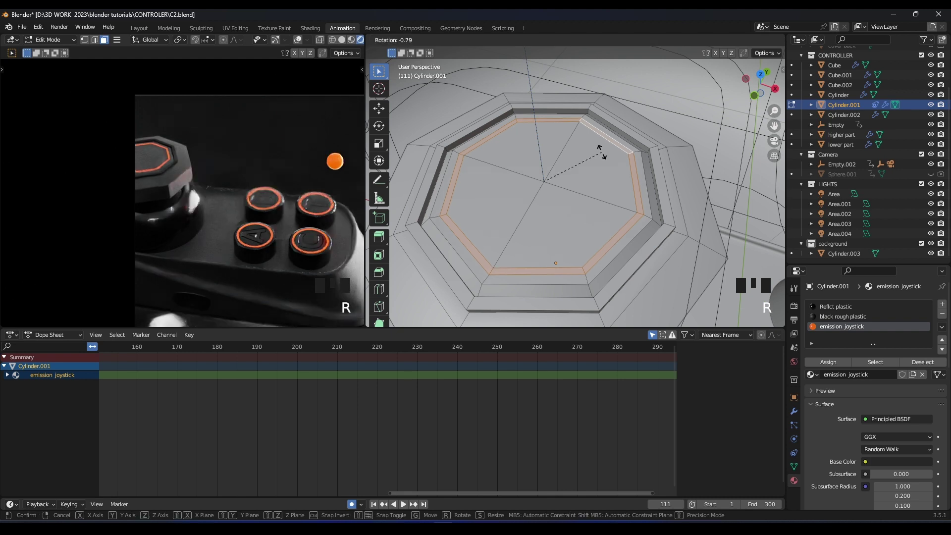
right_click(575, 143)
left_click(584, 156)
left_click(530, 148, "shift")
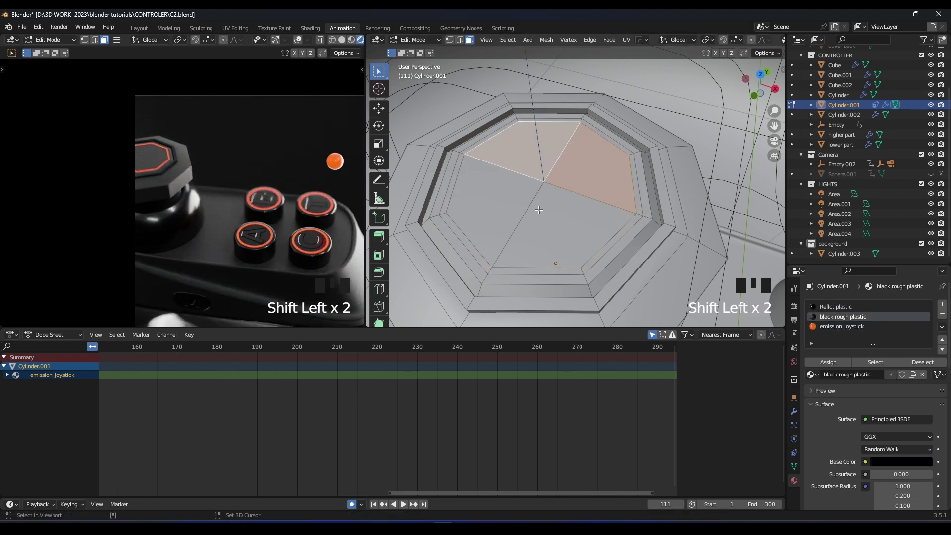
left_click(555, 222, "shift")
left_click(500, 206, "shift")
key("e")
key("s")
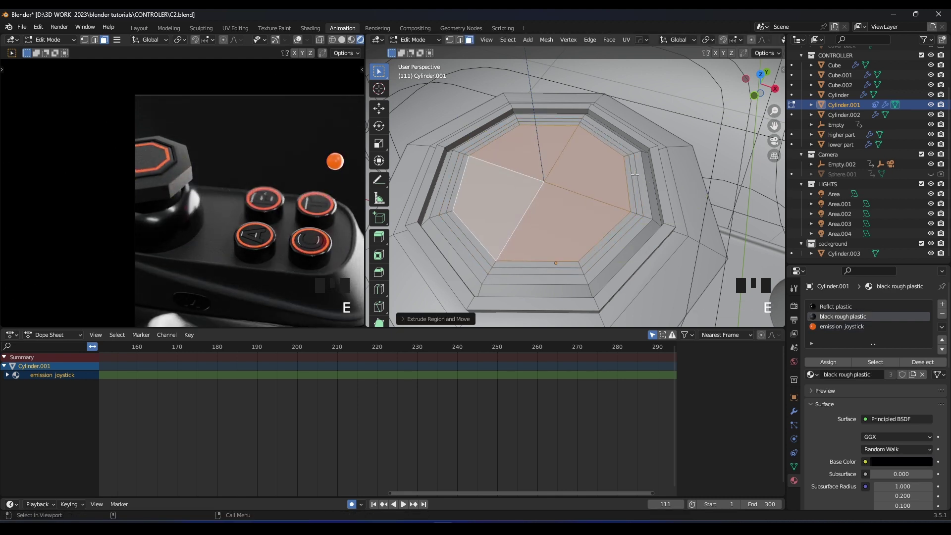
Assign black rough plastic to the faces inside the ring and inspect the thumbstick border in Object Mode
double_click(839, 366)
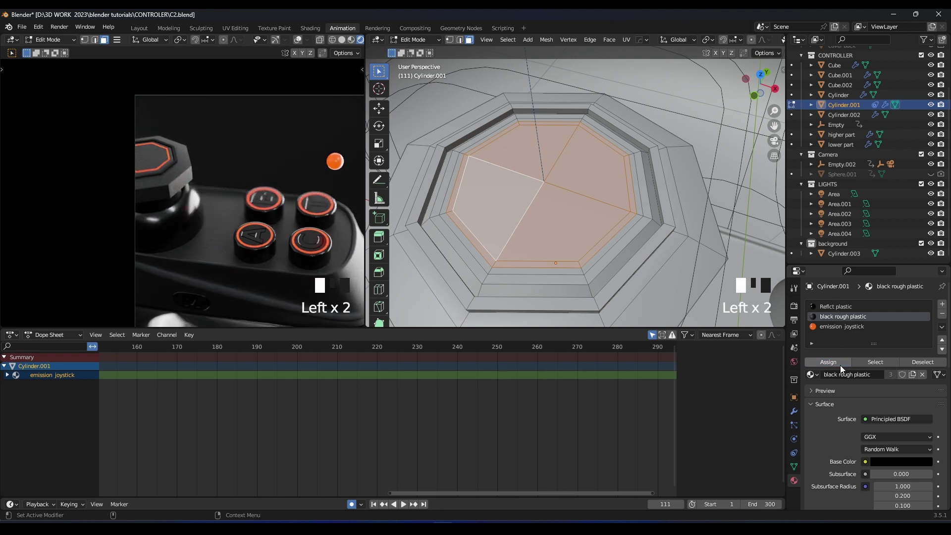
key("Tab")
scroll(229, 183, "up", 5)
scroll(235, 156, "up", 2)
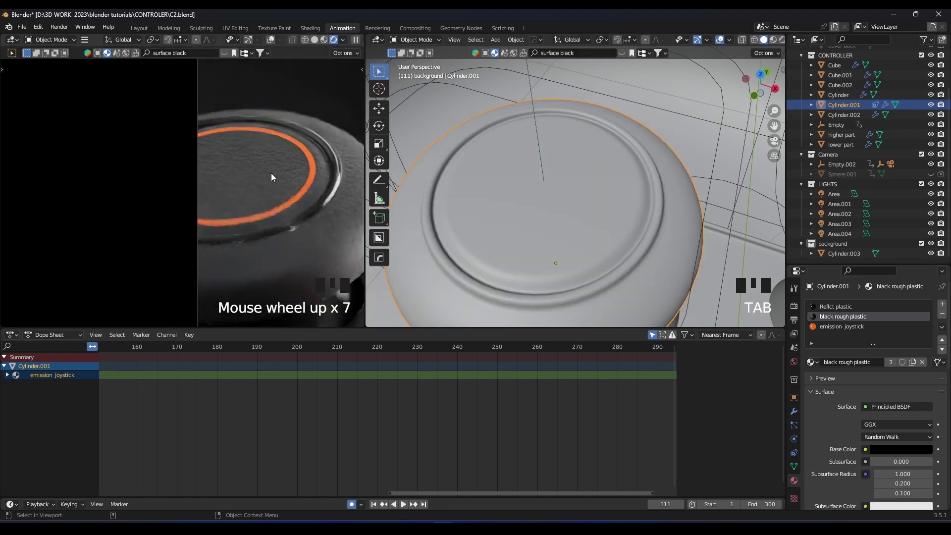
Select the glowing ring's face loop, scale it slightly outward and check the smoothed result in Object Mode
key("Tab")
left_click(631, 158)
left_click(632, 157)
left_click(631, 158)
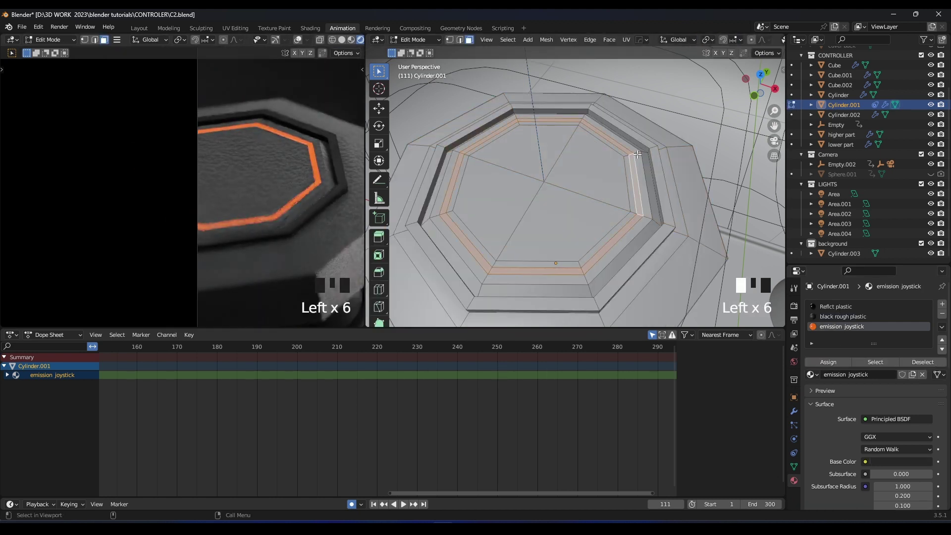
key("s")
left_click(668, 153)
key("Tab")
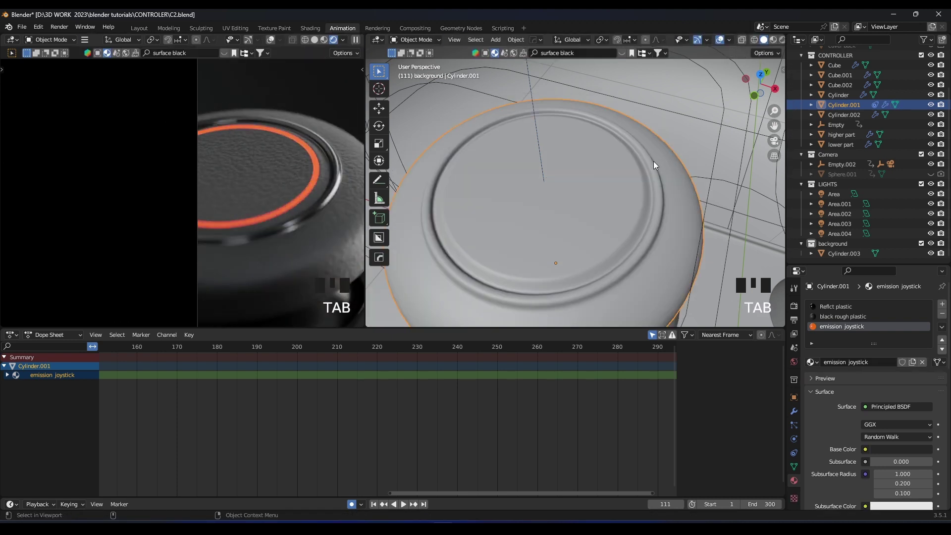
Slide the edge loop at the outer border of the recess floor by about -0.3 and check the smoothed shape
key("Tab")
key("2")
key("g")
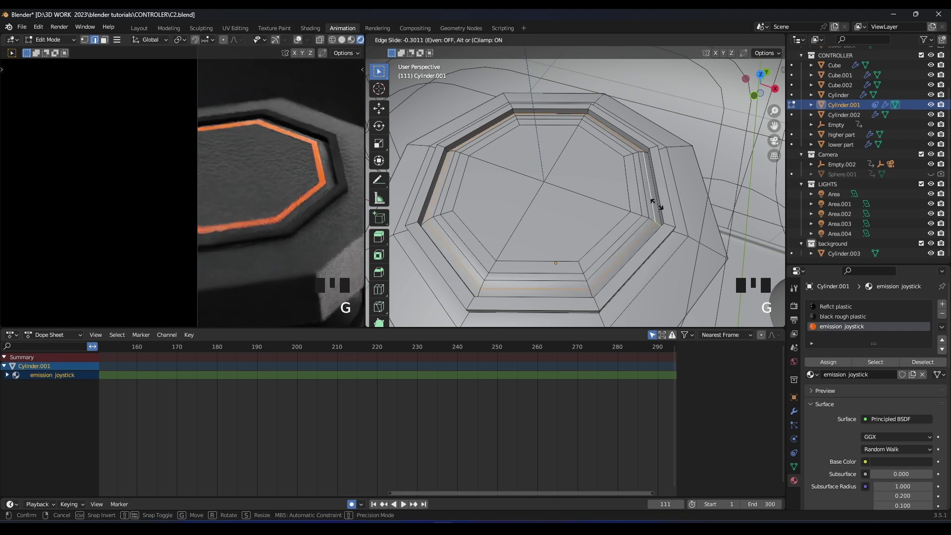
left_click(657, 204)
key("Tab")
key("Tab")
Slide the edge loops along the glowing ring's outer side to adjust the width of the border
key("g")
key("g")
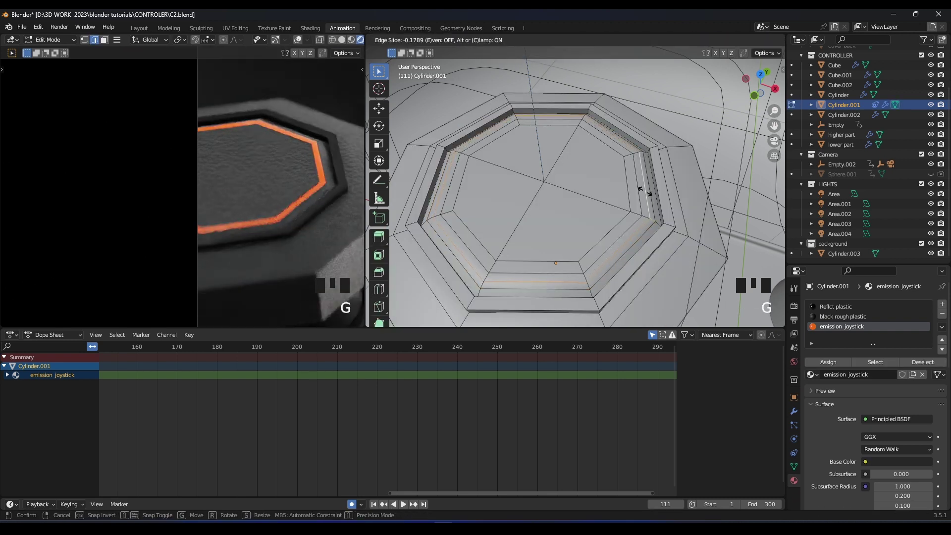
left_click(643, 190)
double_click(643, 190)
key("g")
key("g")
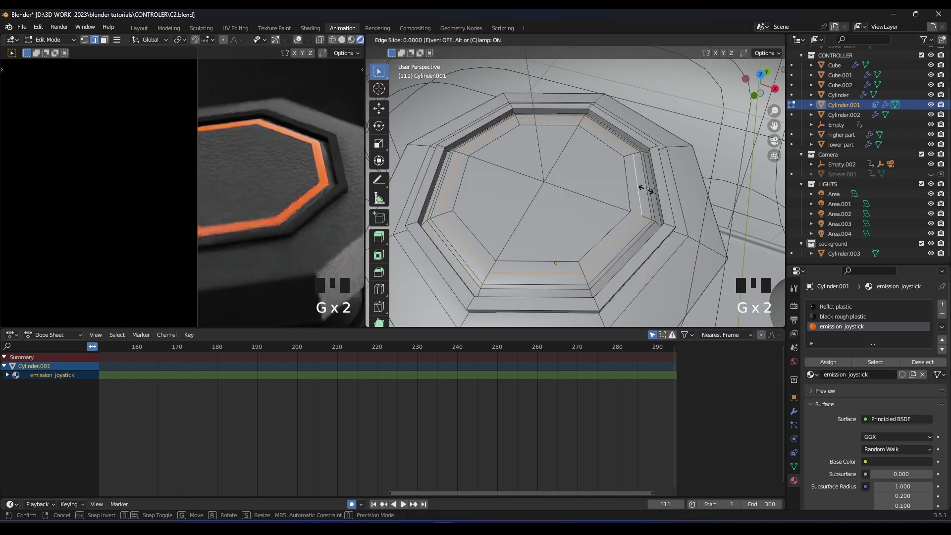
left_click(643, 190)
Return to Object Mode, inspect the finished glowing border on the thumbstick and save the file
key("Tab")
scroll(204, 169, "down", 6)
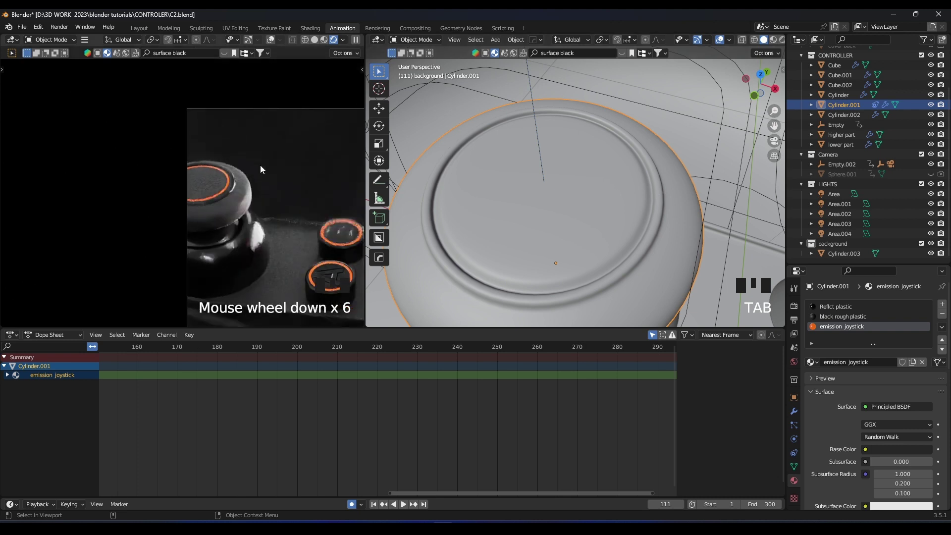
scroll(260, 165, "up", 4)
key("ctrl+s")
scroll(399, 165, "down", 2)
scroll(305, 171, "down", 6)
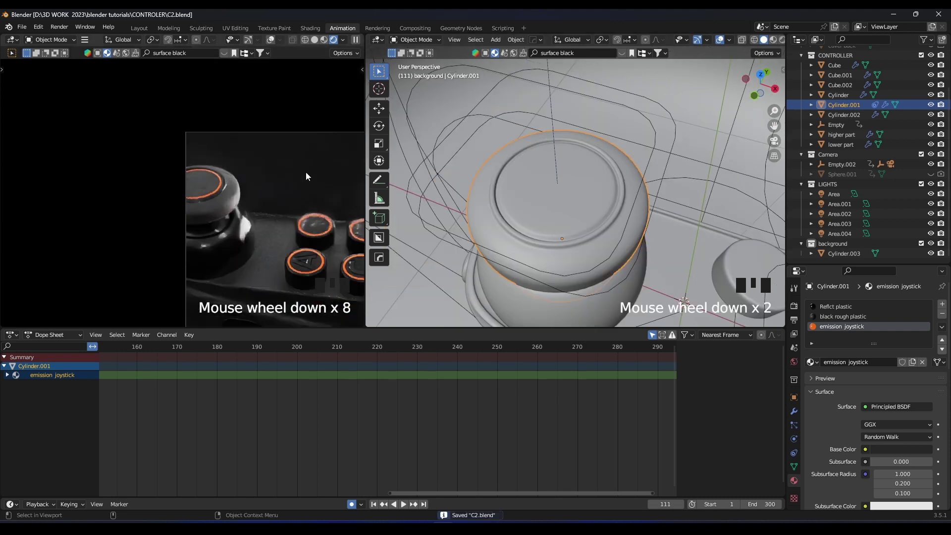
scroll(240, 174, "up", 2)
scroll(545, 181, "down", 2)
Clear the keyframes from the Emission Strength of the emission joystick material
scroll(859, 395, "down", 12)
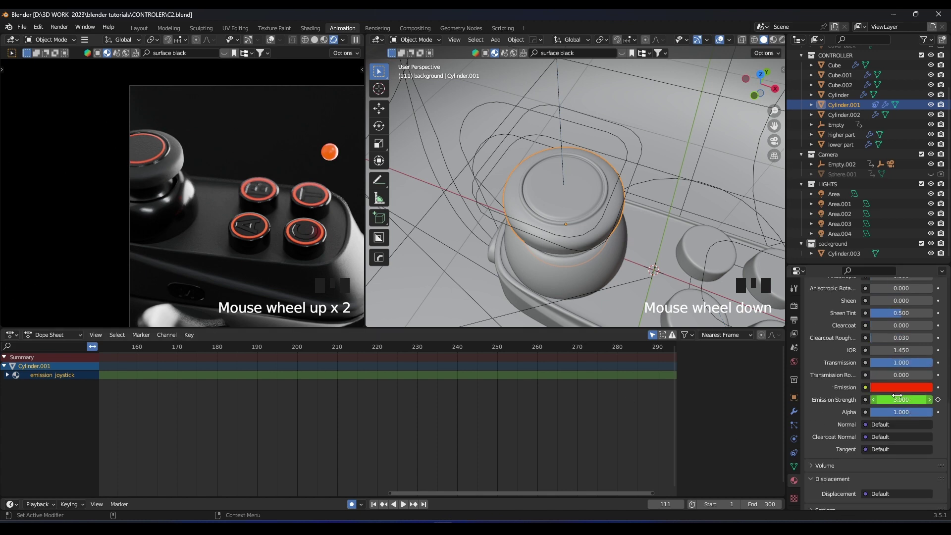
right_click(898, 400)
left_click(887, 398)
Find where the orange sphere approaches the thumbstick and keyframe emission joystick's Emission Strength at 0 on frame 134
left_click(336, 346)
scroll(531, 198, "down", 2)
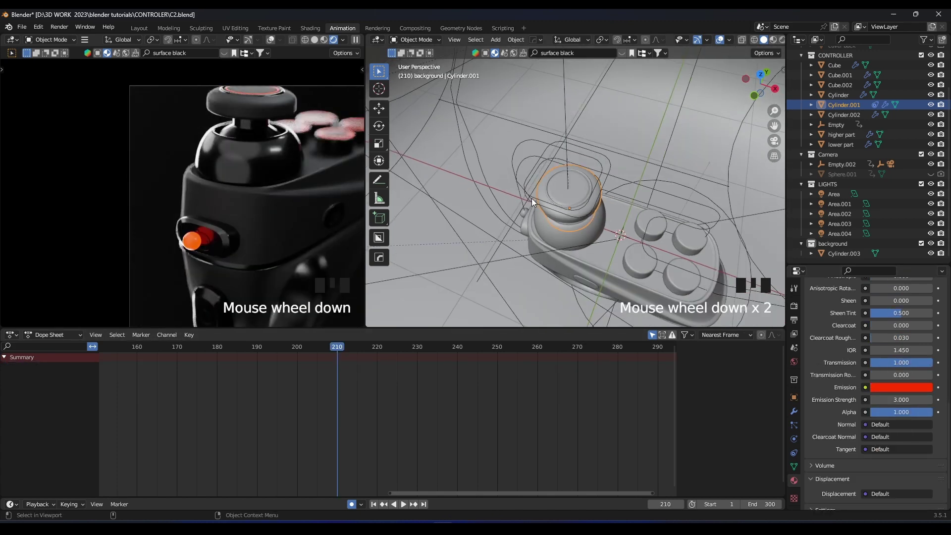
middle_click_drag(243, 173, 221, 220)
scroll(225, 212, "up", 3)
left_click_drag(319, 347, 204, 348)
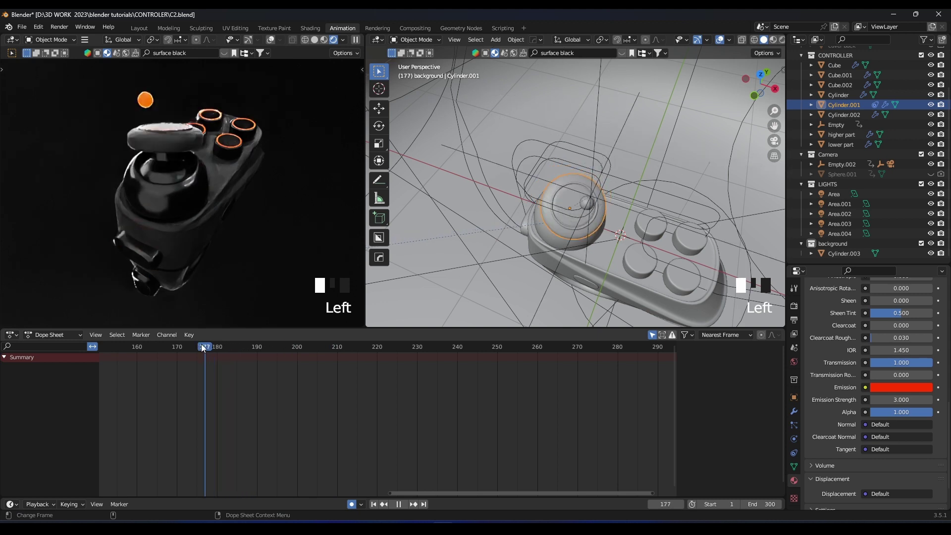
scroll(203, 348, "down", 5)
key("space")
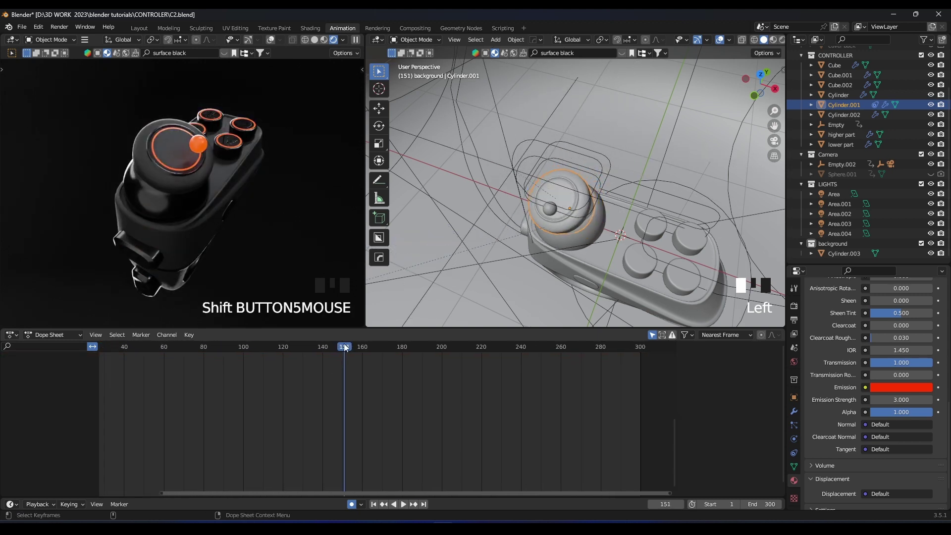
left_click_drag(345, 348, 237, 347)
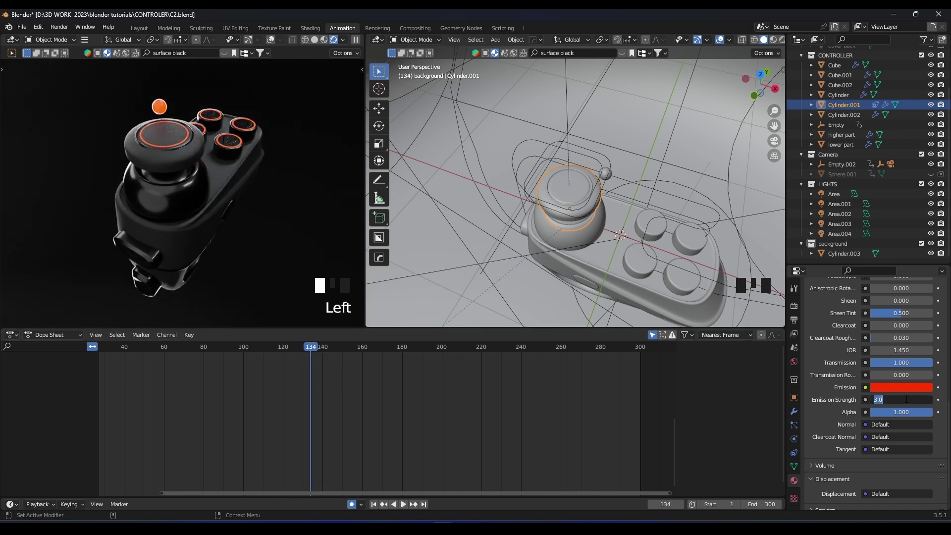
left_click(938, 399)
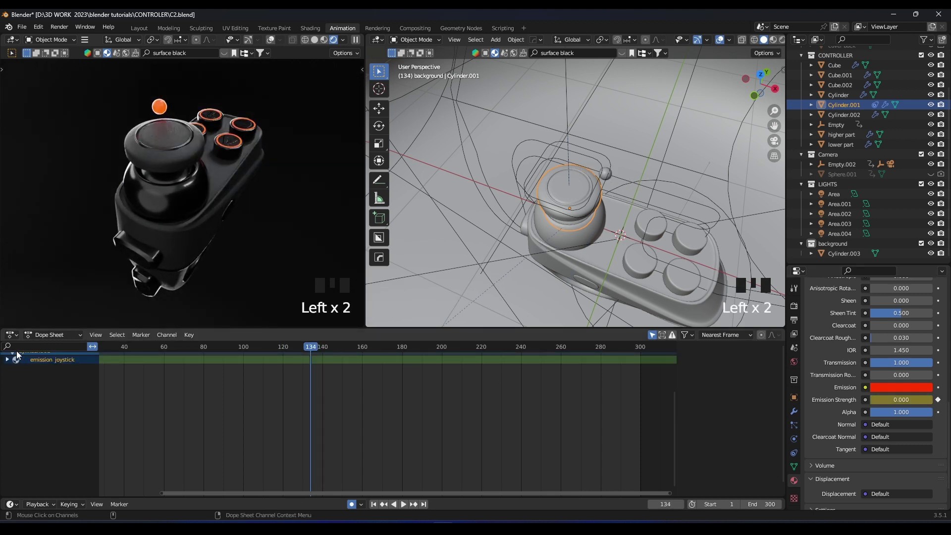
Keyframe emission joystick's Emission Strength at 3 on frame 141 and play back the thumbstick glow
left_click(8, 359)
left_click(43, 370)
mouse_move(321, 352)
left_mouse_down()
mouse_move(334, 348)
mouse_move(326, 352)
left_mouse_up()
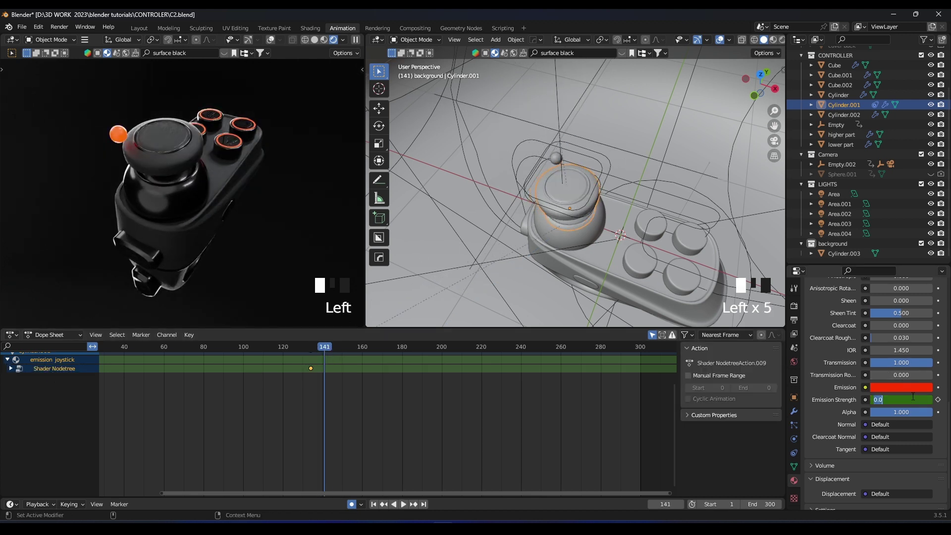
left_click(308, 342)
key("space")
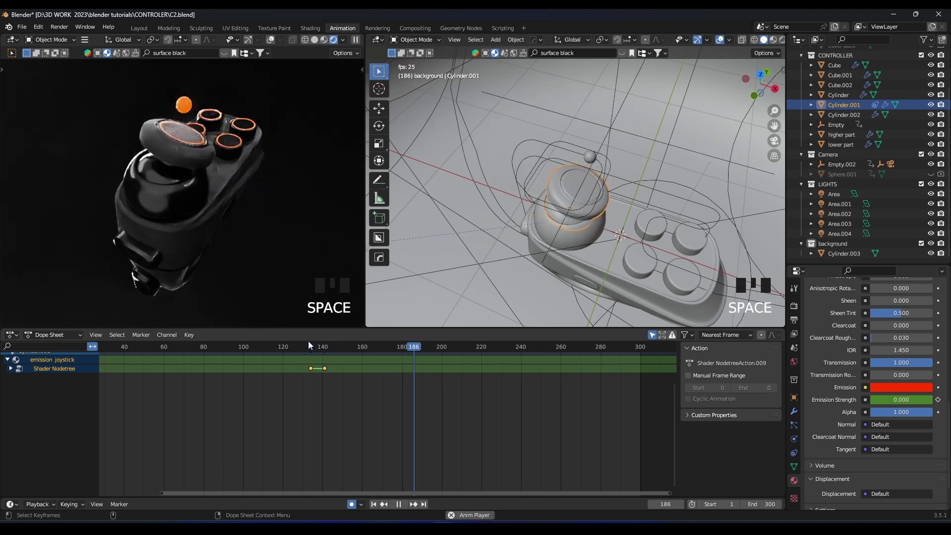
key("space")
Save the file and frame the whole camera view of the controller on frame 208
key("ctrl+s")
key("KP_0")
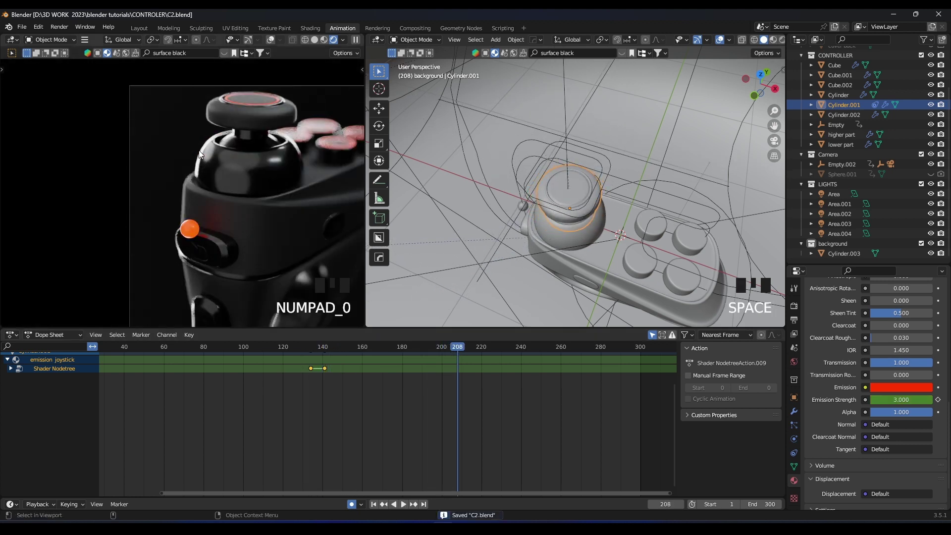
scroll(198, 150, "down", 3)
middle_click_drag(198, 150, 161, 124, "shift")
middle_click_drag(281, 157, 234, 159, "shift")
scroll(229, 150, "down", 1, "shift")
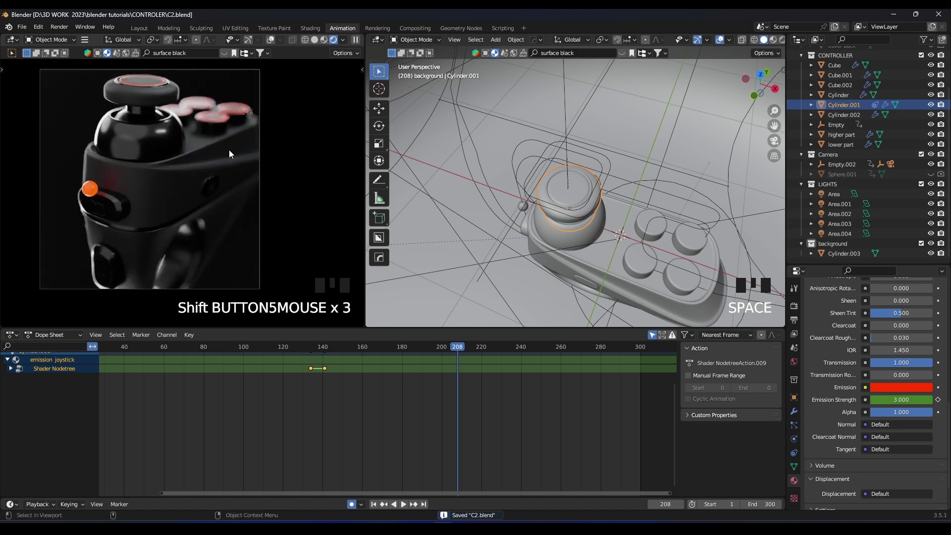
scroll(229, 150, "down", 1)
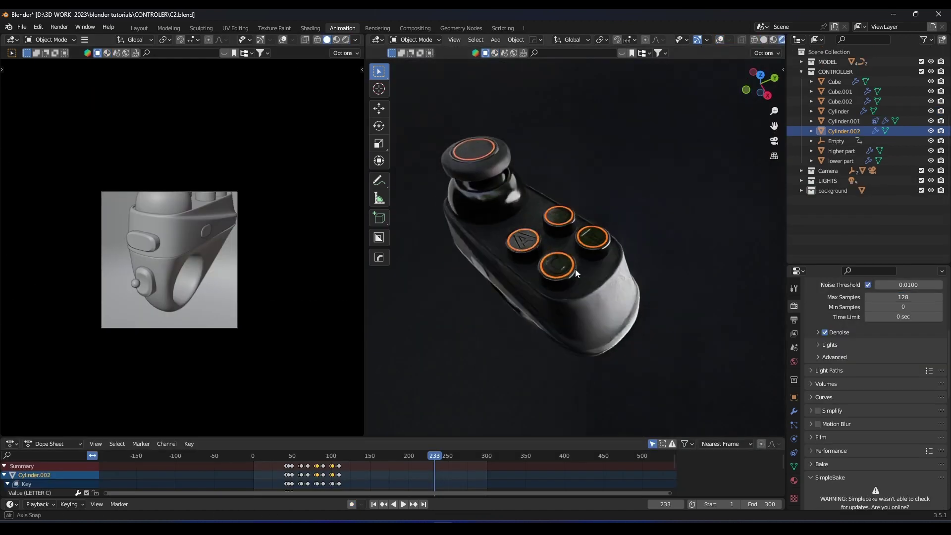
Examine the tops of the four letter buttons up close and open the Shading workspace
scroll(575, 269, "up", 5)
scroll(626, 248, "up", 4)
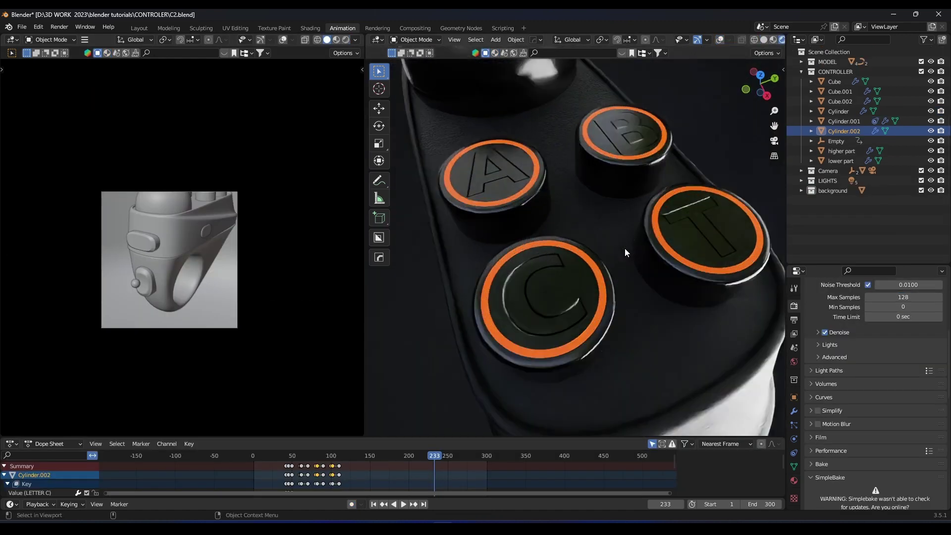
middle_click_drag(552, 287, 539, 218)
scroll(571, 212, "down", 3)
scroll(571, 212, "up", 2)
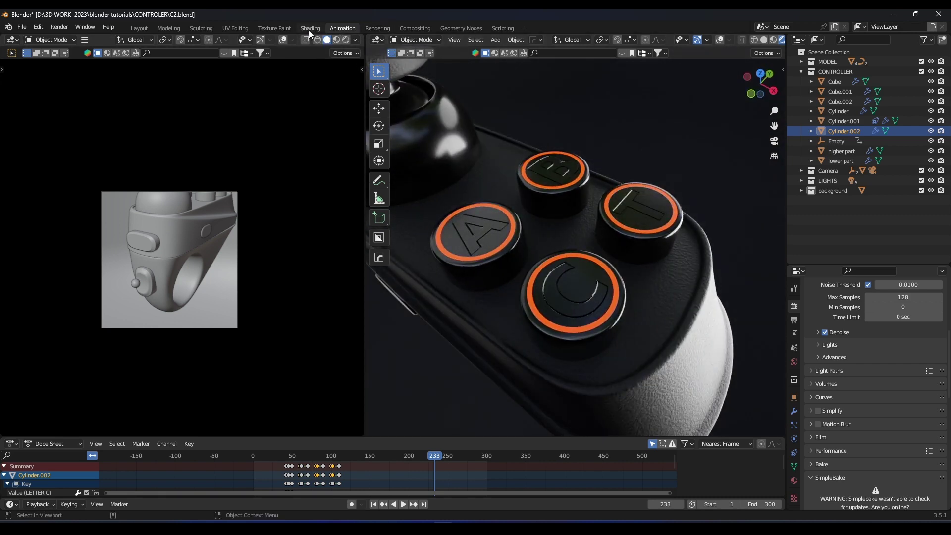
left_click(310, 28)
scroll(507, 176, "up", 5)
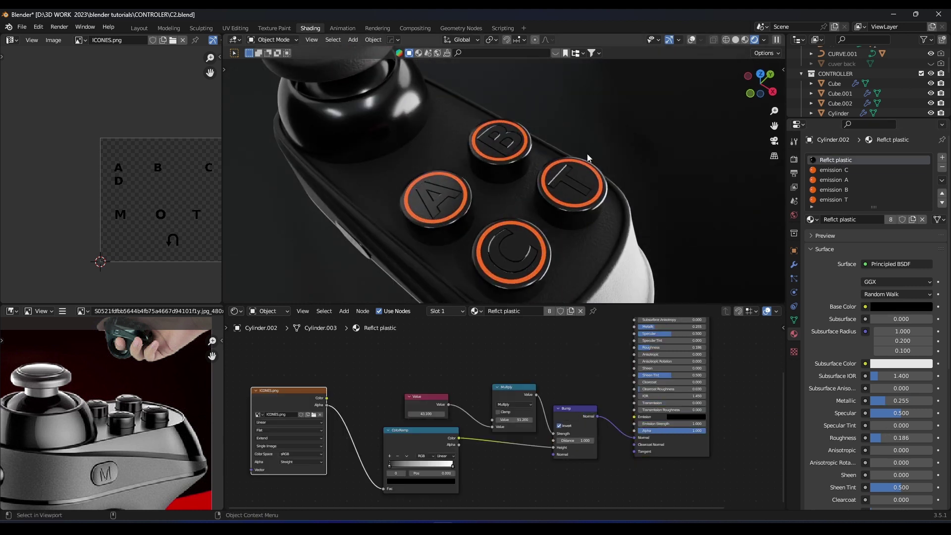
Show the viewport overlays and examine the Reflct plastic nodes from the ICONES.png texture to the Bump node
left_click(692, 39)
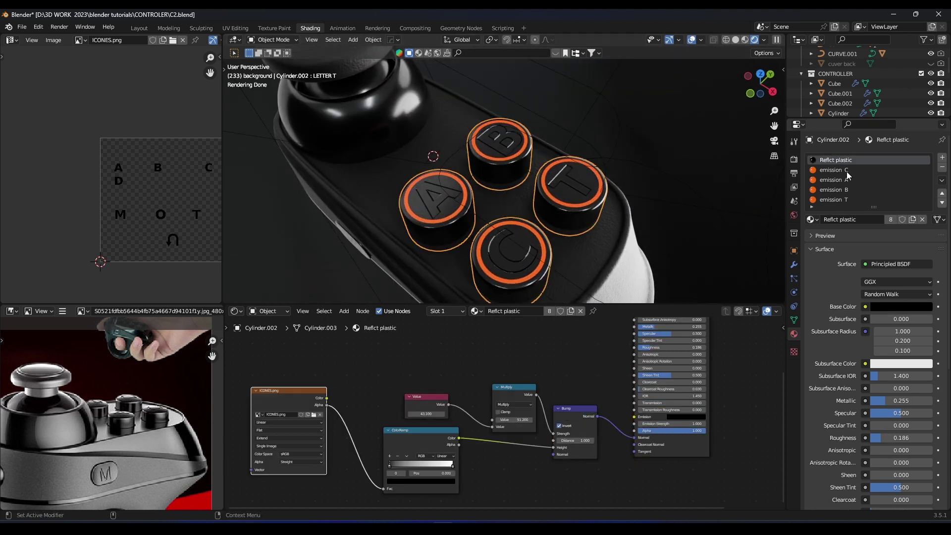
middle_click_drag(475, 413, 577, 386, "shift")
scroll(510, 401, "up", 3)
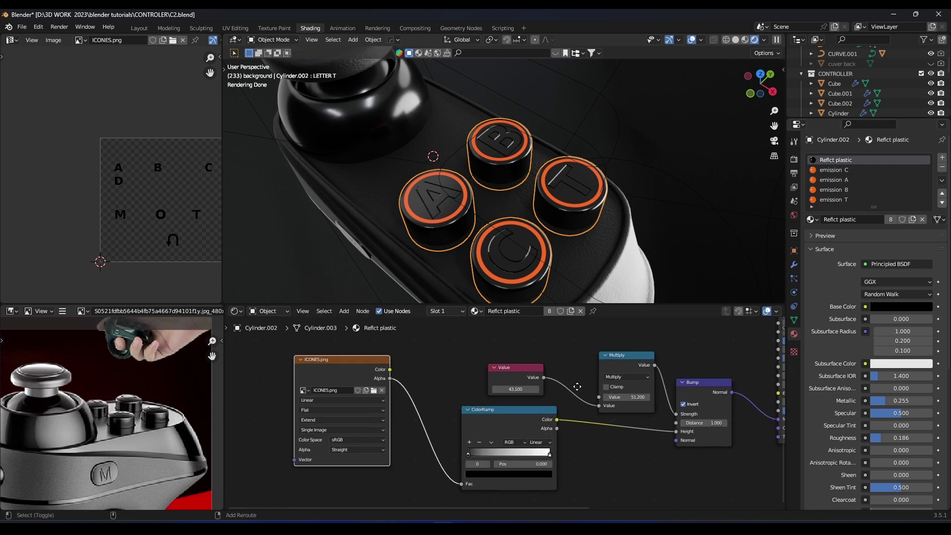
scroll(506, 227, "up", 3)
middle_click_drag(558, 425, 489, 419)
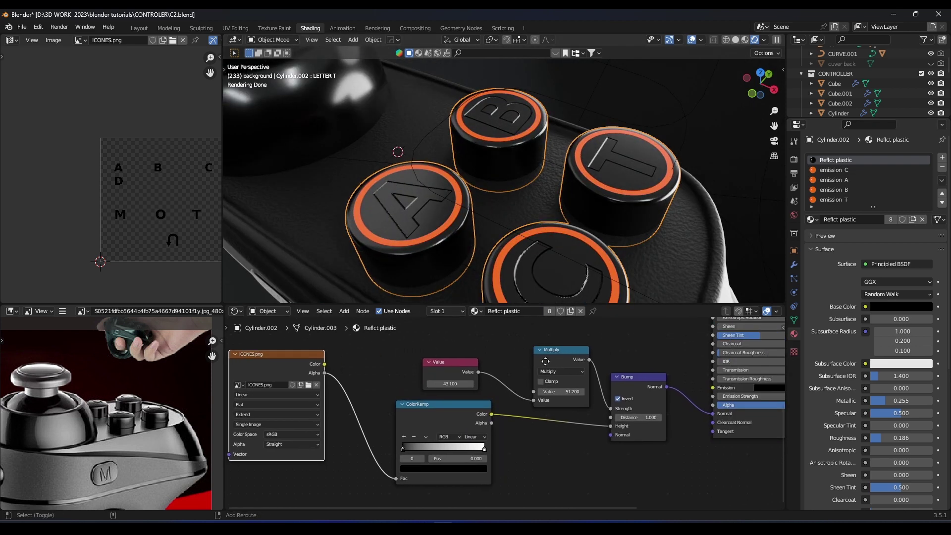
Move the bump nodes and the Principled BSDF lower, leaving free space beside the ICONES.png texture node
scroll(489, 419, "down", 1)
left_click_drag(616, 344, 413, 418)
key("g")
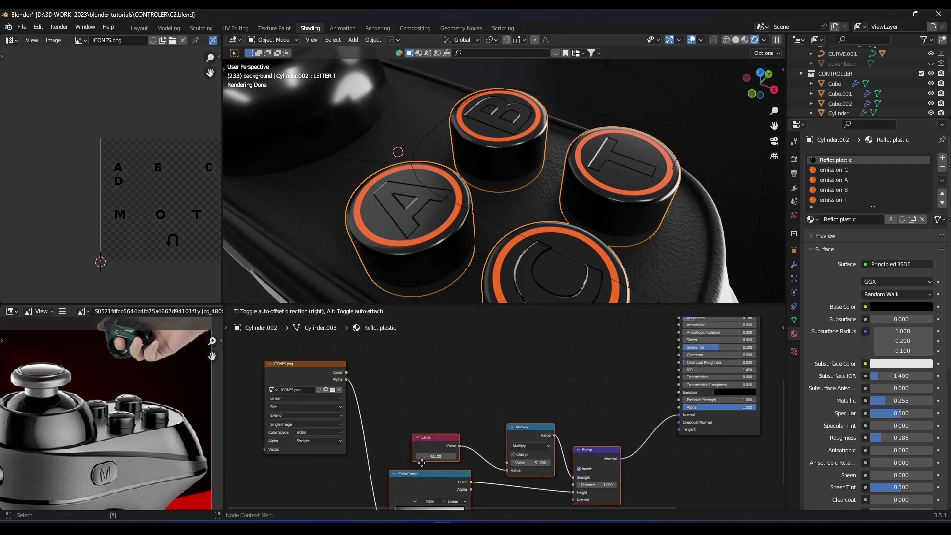
left_click(426, 458)
middle_click_drag(396, 421, 425, 433)
Link the ICONES.png texture's Alpha output to the Emission input of the Principled BSDF
left_click_drag(334, 379, 343, 368)
left_click(465, 368)
scroll(465, 368, "up", 1)
middle_click_drag(465, 369, 423, 384, "shift")
scroll(367, 388, "up", 1)
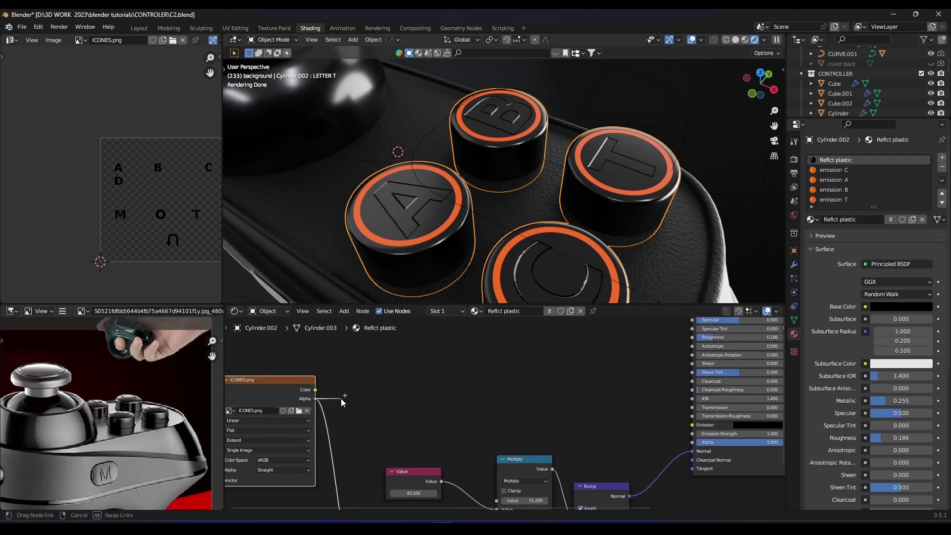
left_click_drag(692, 425, 692, 425)
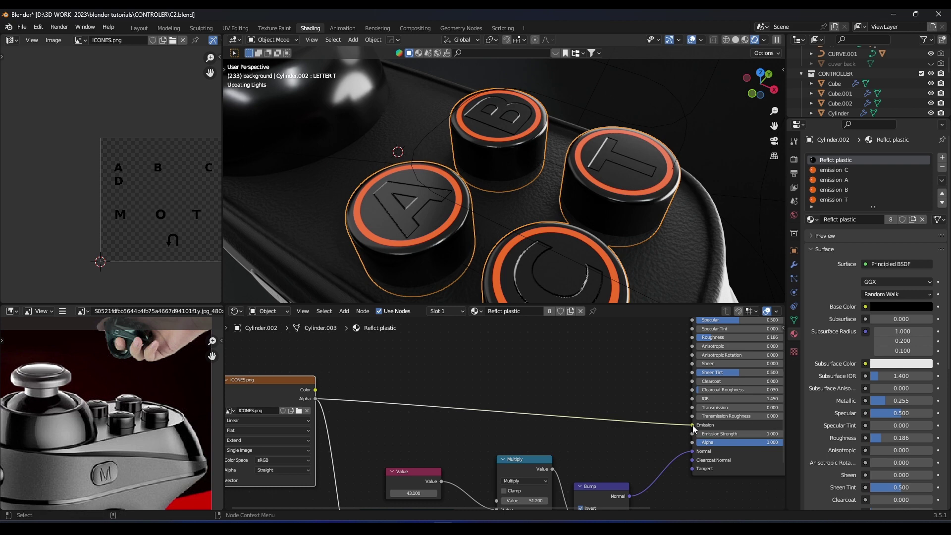
Try adjusting the Reflct plastic Emission Strength and inspect the letters on the four buttons
middle_click_drag(639, 219, 581, 220)
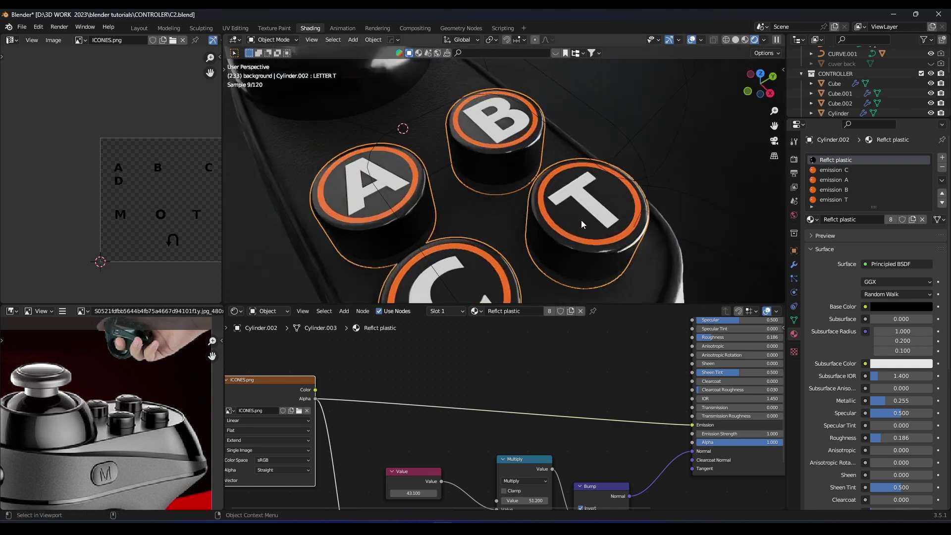
left_click_drag(738, 434, 762, 434)
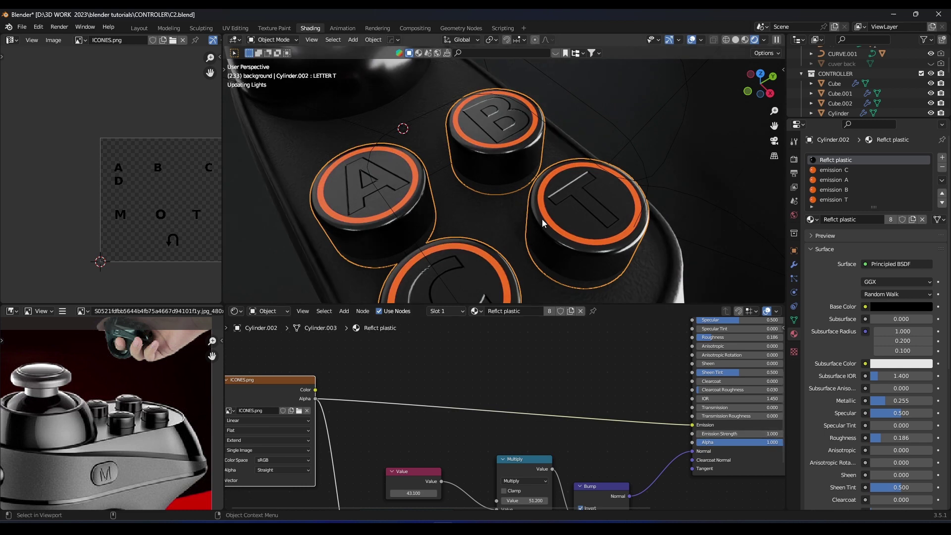
scroll(542, 223, "down", 3)
middle_click_drag(542, 223, 557, 213)
scroll(563, 210, "up", 2)
scroll(567, 212, "down", 1)
scroll(557, 212, "up", 2)
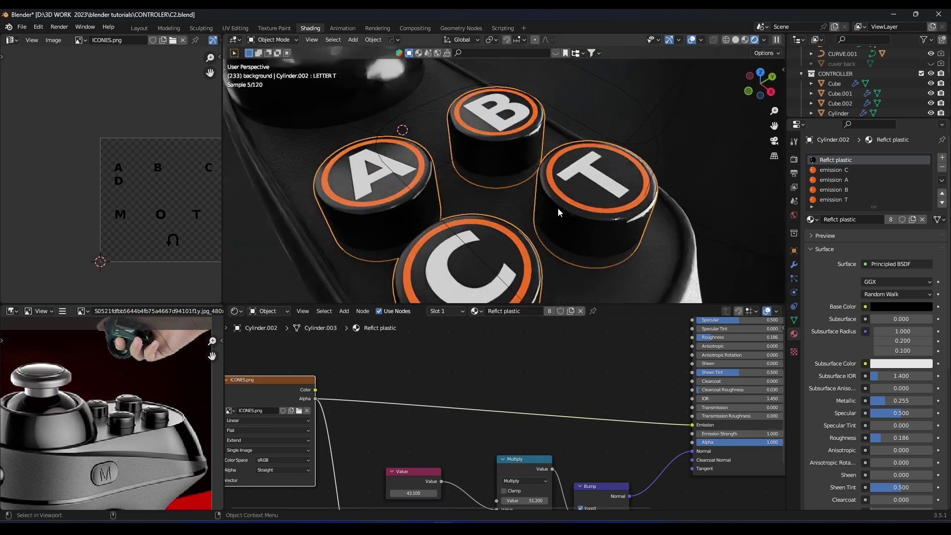
Insert a ColorRamp node on the link between the ICONES.png Alpha and the Emission input
left_click(577, 369)
middle_click_drag(525, 366, 561, 355)
key("shift+a")
left_click(528, 352)
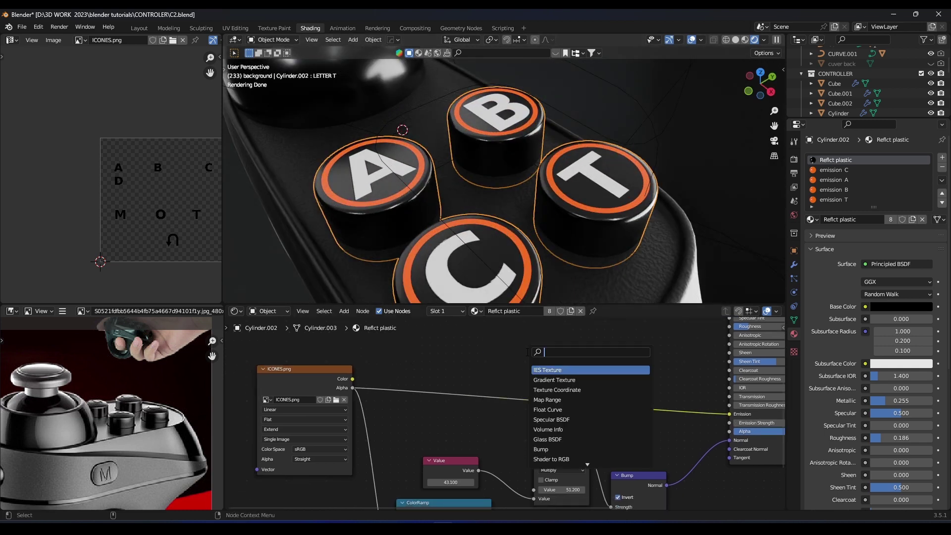
left_click(547, 380)
left_click(492, 374)
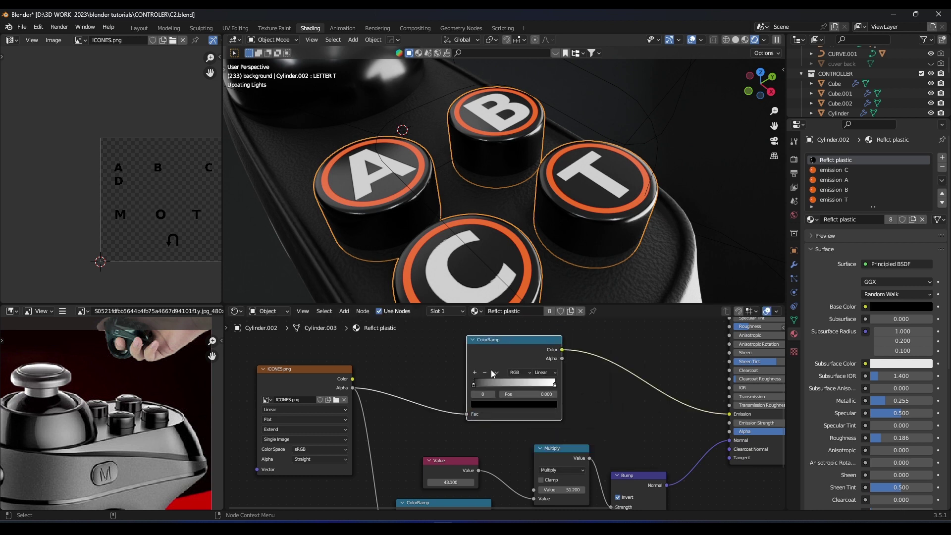
Set the new ColorRamp's white stop to orange with hue 0.015 and saturation 1, and save the file
left_click(545, 403)
mouse_move(508, 345)
left_mouse_down()
mouse_move(485, 342)
mouse_move(494, 347)
left_mouse_up()
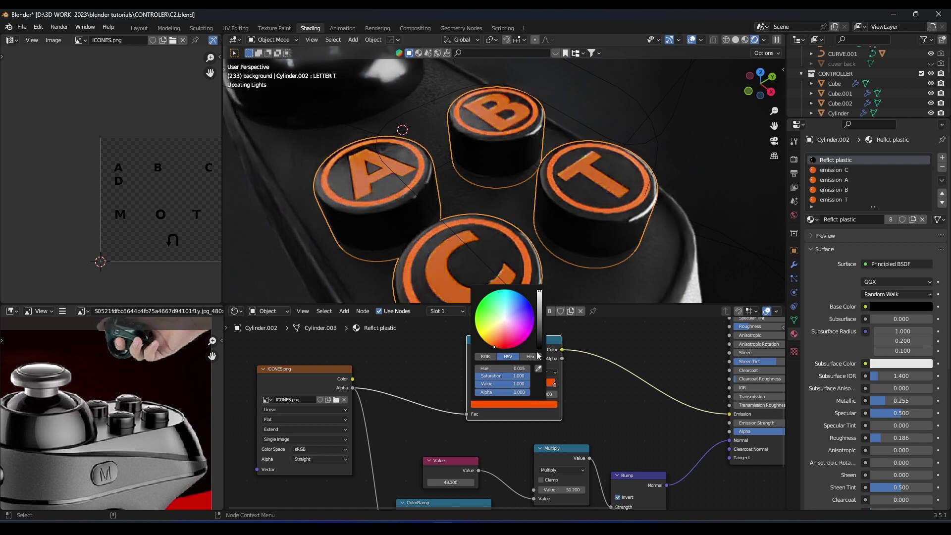
scroll(572, 249, "down", 3)
middle_click_drag(569, 218, 501, 184)
scroll(600, 212, "up", 4)
scroll(600, 212, "down", 6)
left_click(627, 204)
key("ctrl+s")
Edit the M side button's mesh and invert the face selection so its outer side faces are selected
scroll(515, 215, "up", 4)
scroll(539, 183, "up", 3)
left_click(498, 181)
key("z")
scroll(533, 143, "down", 2)
key("Tab")
middle_click_drag(533, 147, 463, 83)
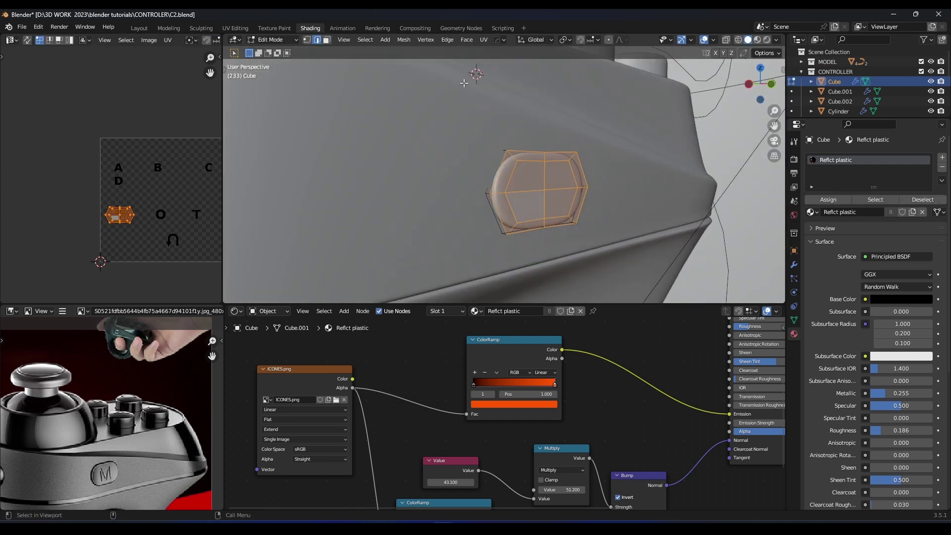
left_click(368, 41)
left_click(369, 71)
Move the selected faces' UVs off the icon texture and check the M button in material preview
scroll(180, 185, "down", 1)
key("a")
key("g")
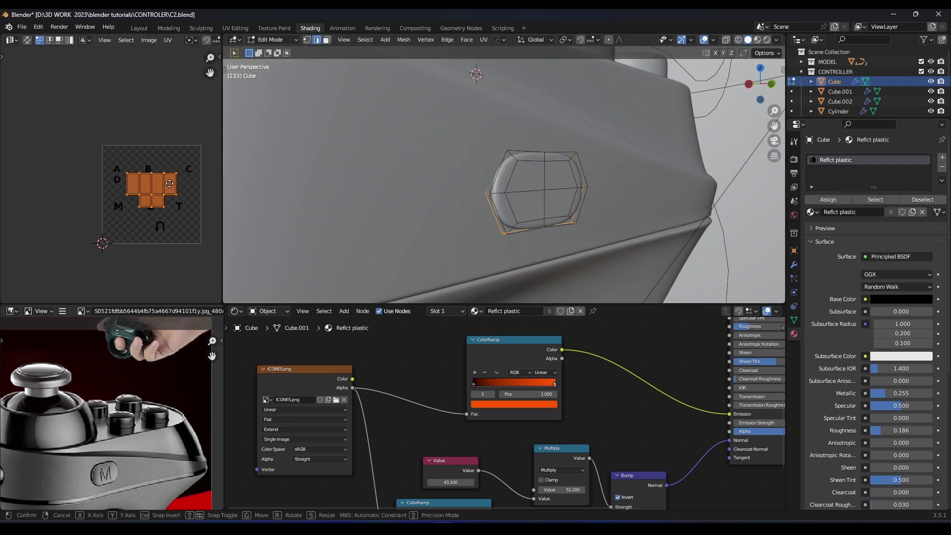
left_click(81, 186)
key("z")
left_click(406, 247)
key("Tab")
scroll(584, 198, "down", 3)
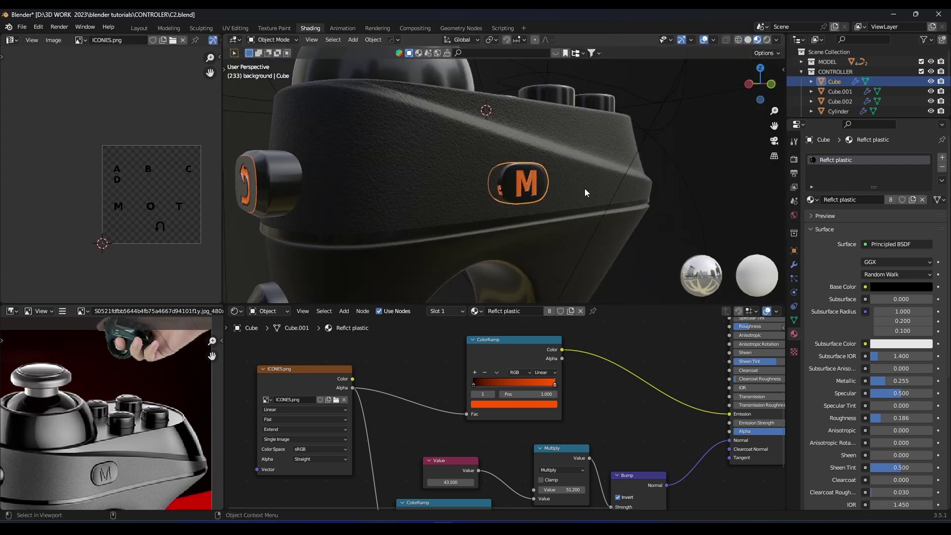
Select the loop of faces around the M button's rim and move their UVs off the icon texture
scroll(586, 193, "up", 3)
mouse_move(585, 193)
middle_mouse_down()
mouse_move(597, 187)
mouse_move(570, 185)
middle_mouse_up()
key("Tab")
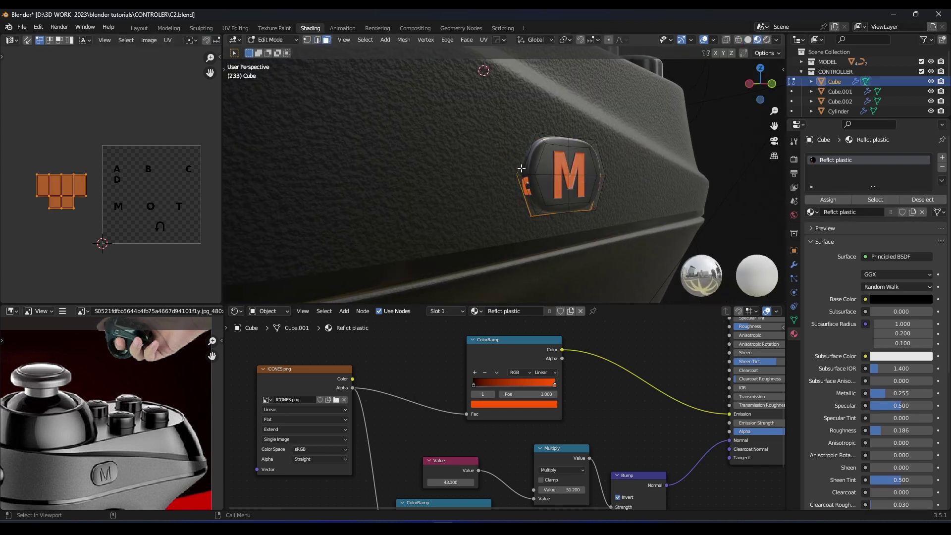
double_click(521, 168)
double_click(520, 176)
key("a")
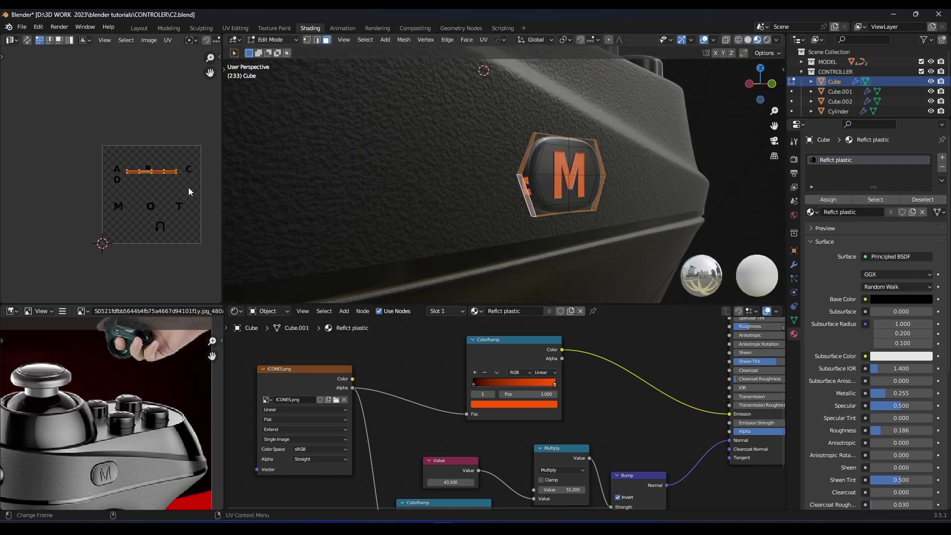
key("g")
left_click(97, 193)
Check the M button in object mode, save the file and frame the controller in the reference photo
key("Tab")
scroll(535, 185, "down", 3)
middle_click_drag(533, 186, 459, 191)
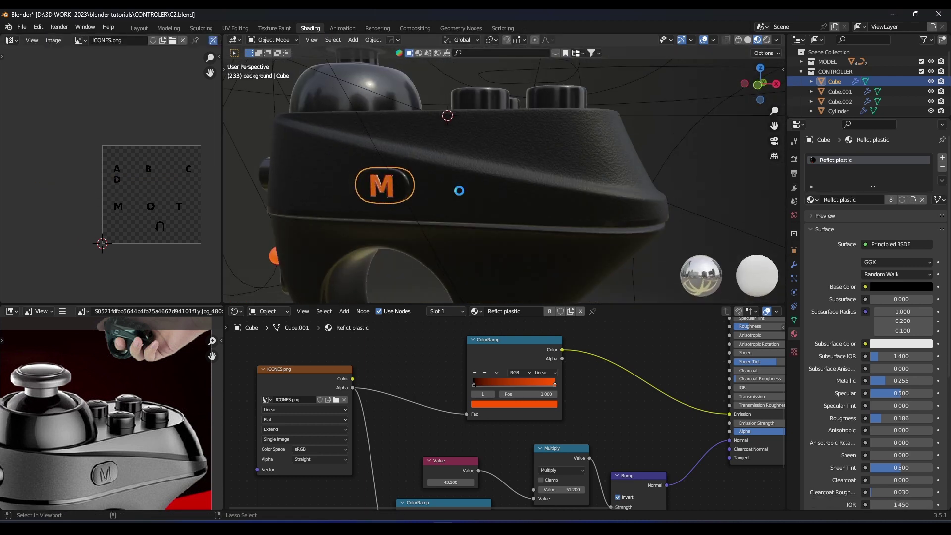
scroll(475, 198, "down", 5)
key("ctrl+s")
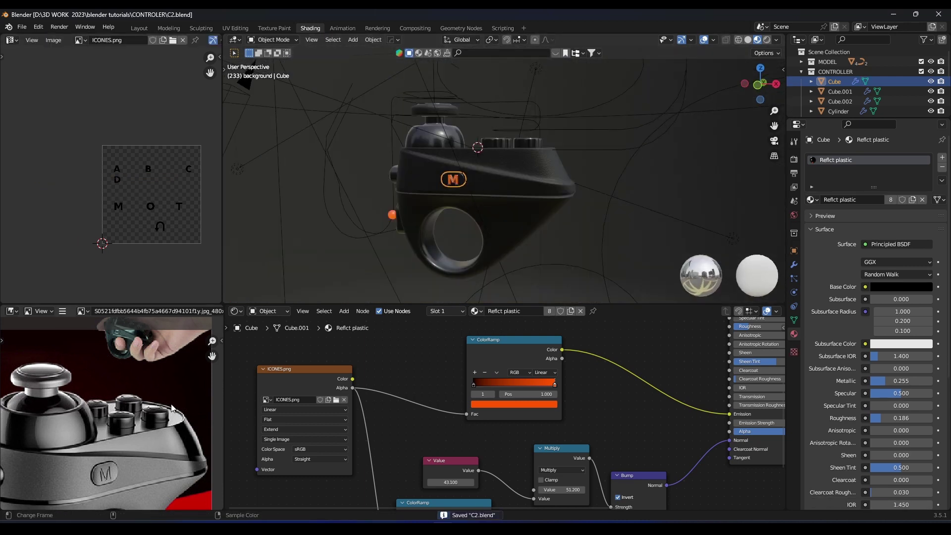
left_click_drag(229, 303, 242, 238)
scroll(167, 338, "down", 2)
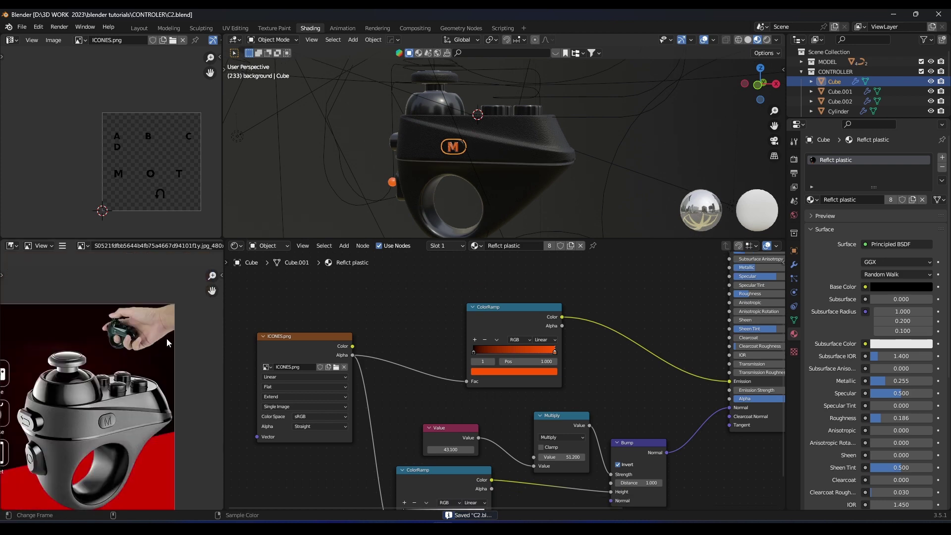
scroll(164, 347, "up", 1)
middle_click_drag(129, 421, 186, 373)
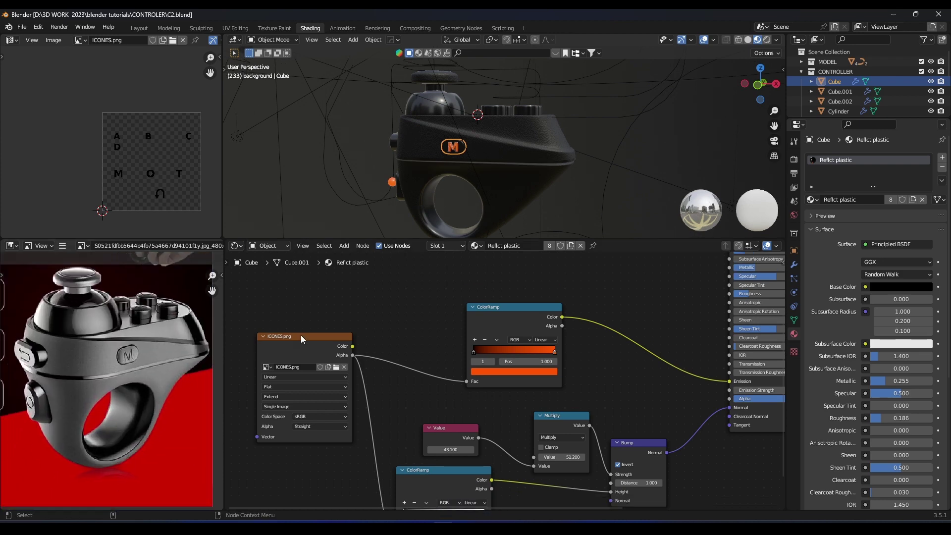
Isolate the controller's lower part in local front view and open its mesh for editing
middle_click_drag(458, 198, 534, 144)
left_click(523, 150)
key("KP_1")
scroll(523, 148, "down", 4)
key("period")
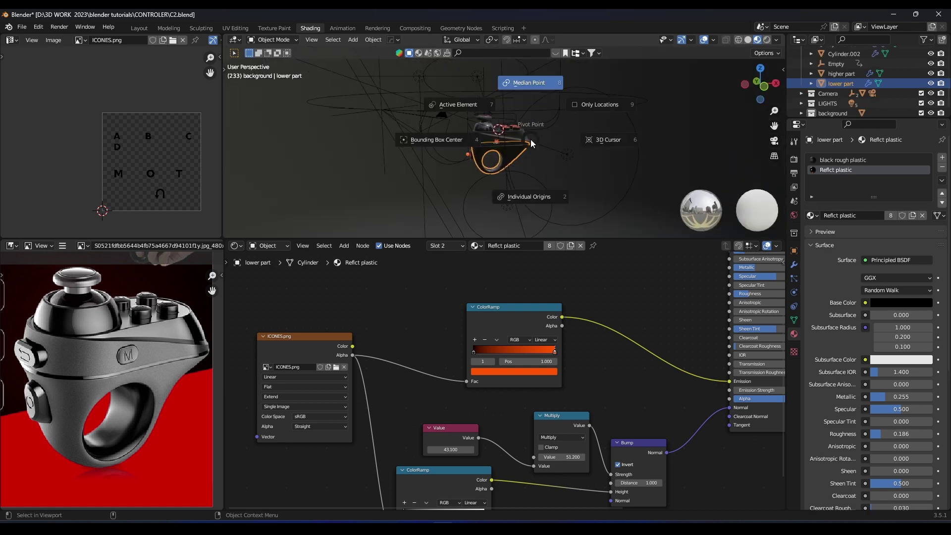
key("Escape")
key("KP_Divide")
key("KP_1")
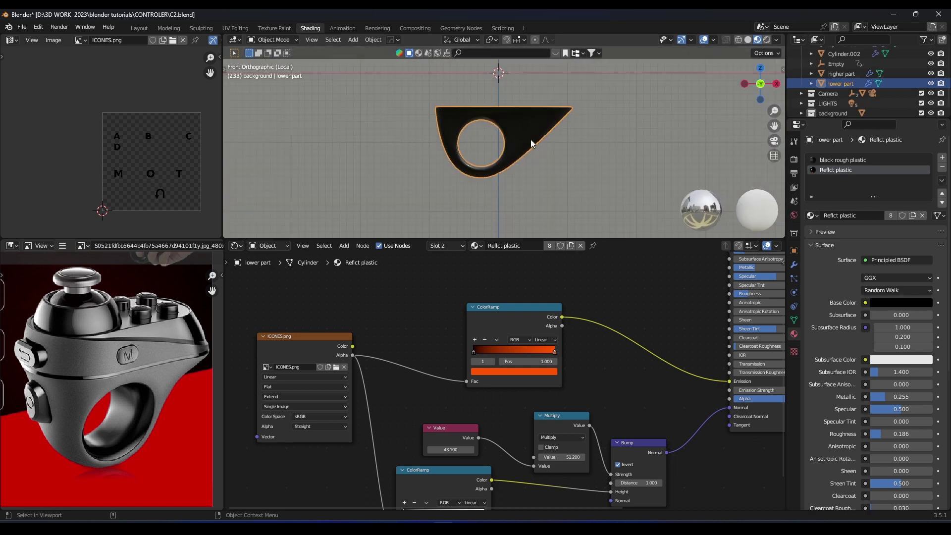
key("Tab")
scroll(531, 143, "up", 5)
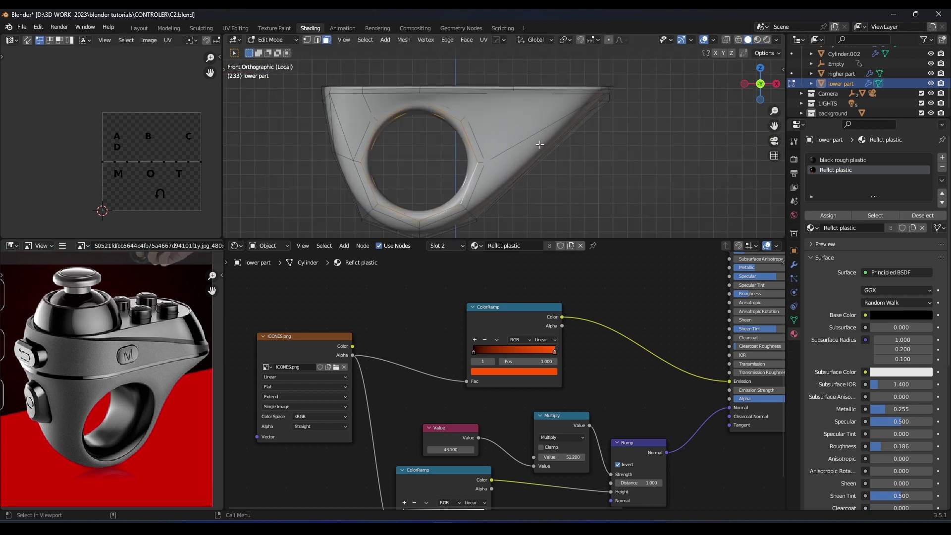
Switch to vertex selection, enlarge the viewport and hide the lower part's Subdivision modifier in it
key("1")
middle_click_drag(540, 144, 553, 145)
key("KP_1")
left_click(793, 264)
left_click_drag(620, 238, 611, 338)
left_click(898, 287)
middle_click_drag(556, 203, 547, 208, "shift")
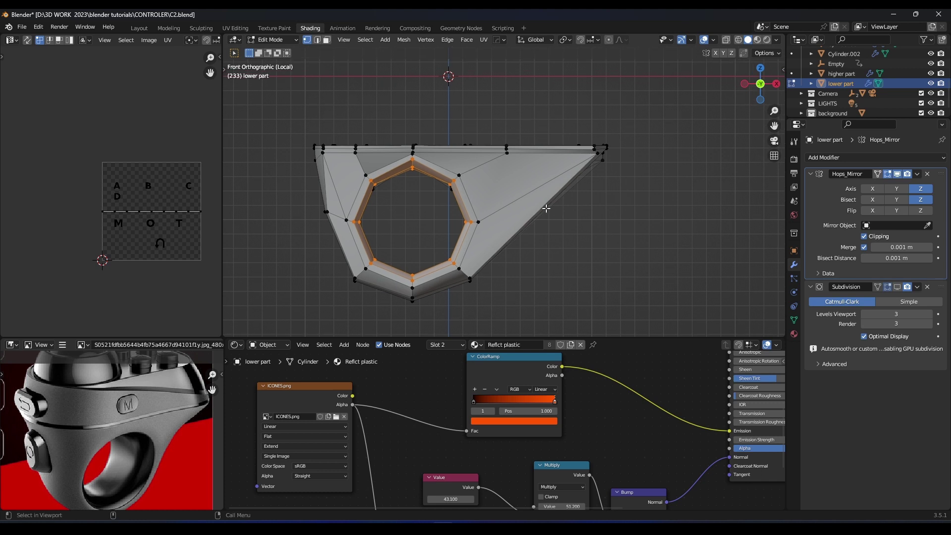
Knife-cut a line on the lower part from the upper edge vertex down to the slanted edge
key("k")
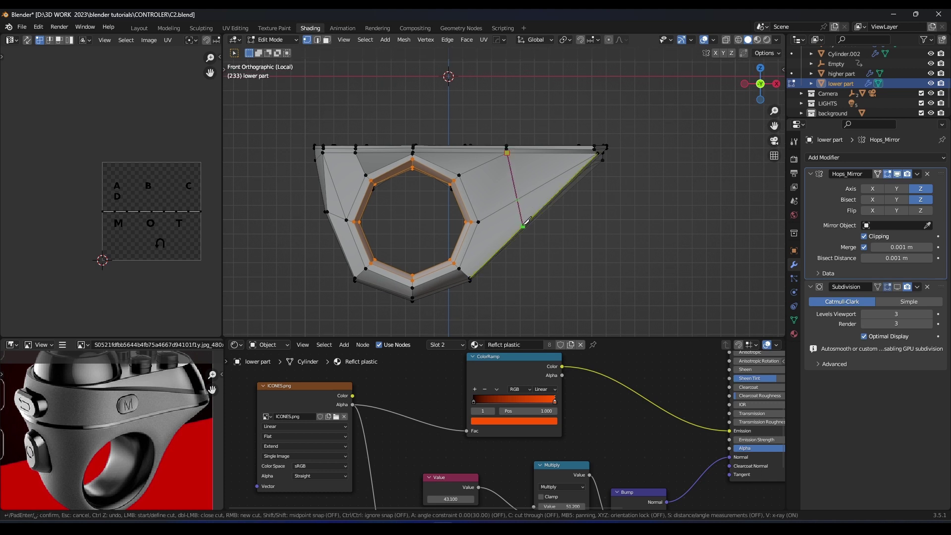
middle_click_drag(569, 231, 596, 204)
left_click(516, 219)
key("Return")
key("KP_1")
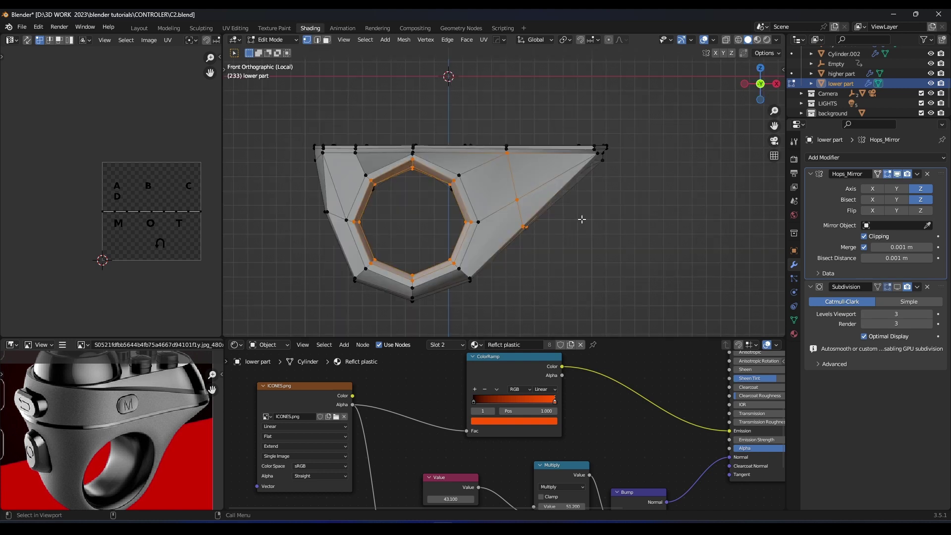
Select the new cut's lower vertices through the mesh in wireframe and raise them along Z
key("z")
left_click(471, 222)
left_click(576, 226)
left_click_drag(582, 209, 512, 239)
key("g")
key("z")
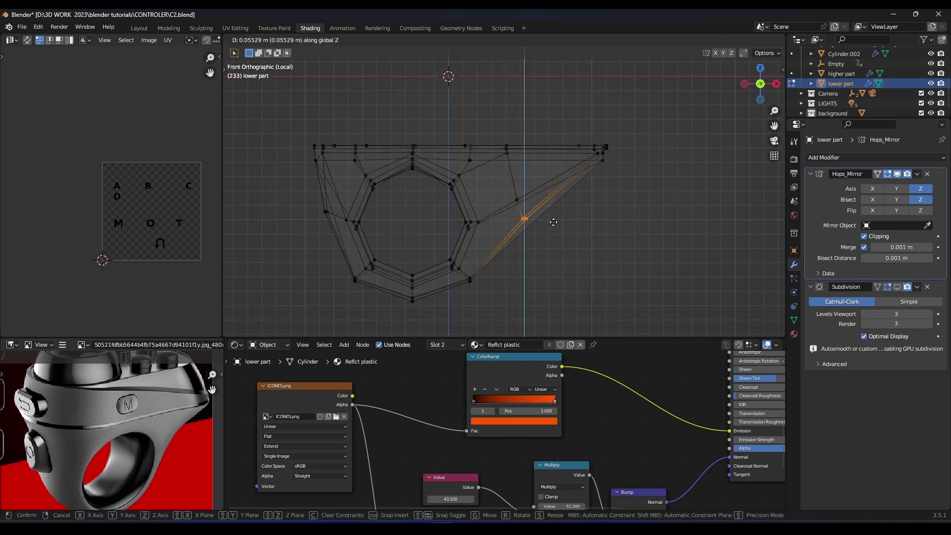
right_click(550, 190)
key("g")
key("z")
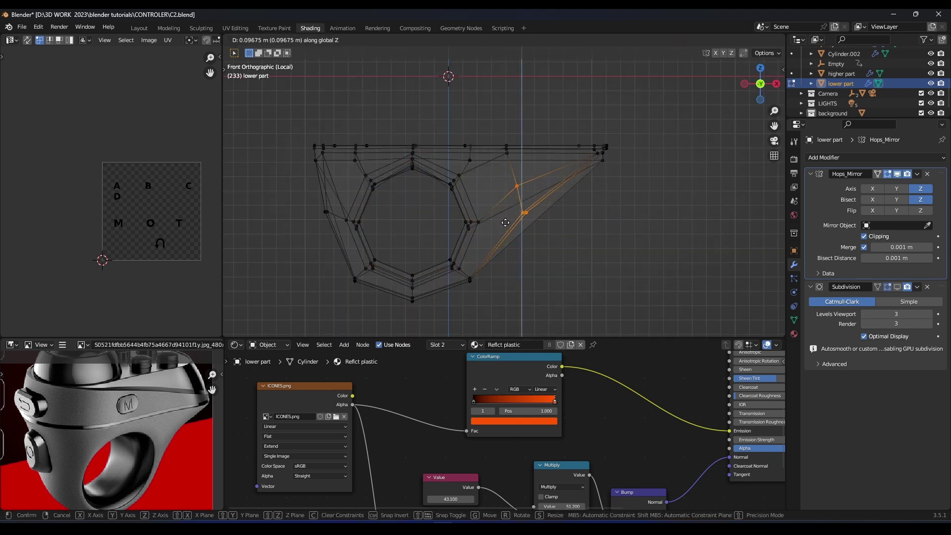
left_click(507, 211)
key("z")
left_click(564, 212)
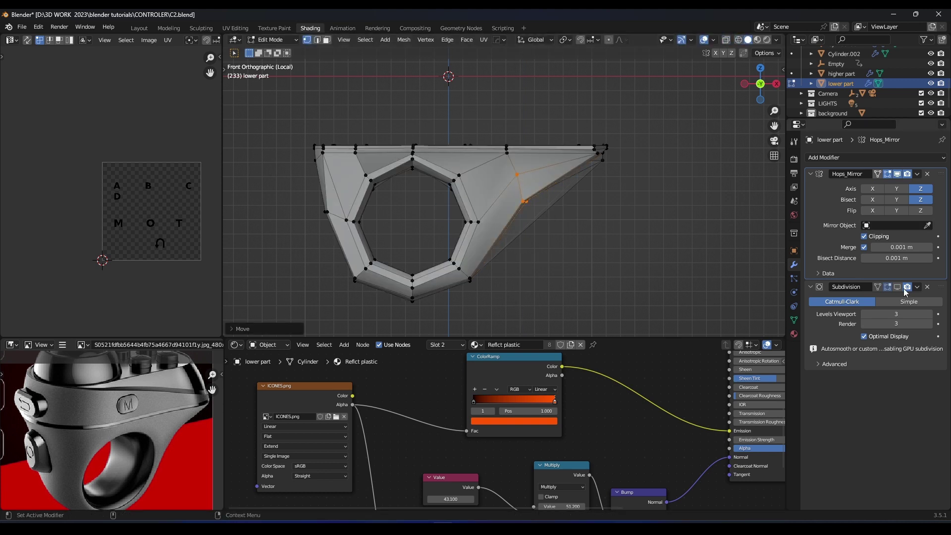
Show the Subdivision modifier on the lower part in the viewport again
left_click(898, 287)
key("g")
key("z")
right_click(552, 193)
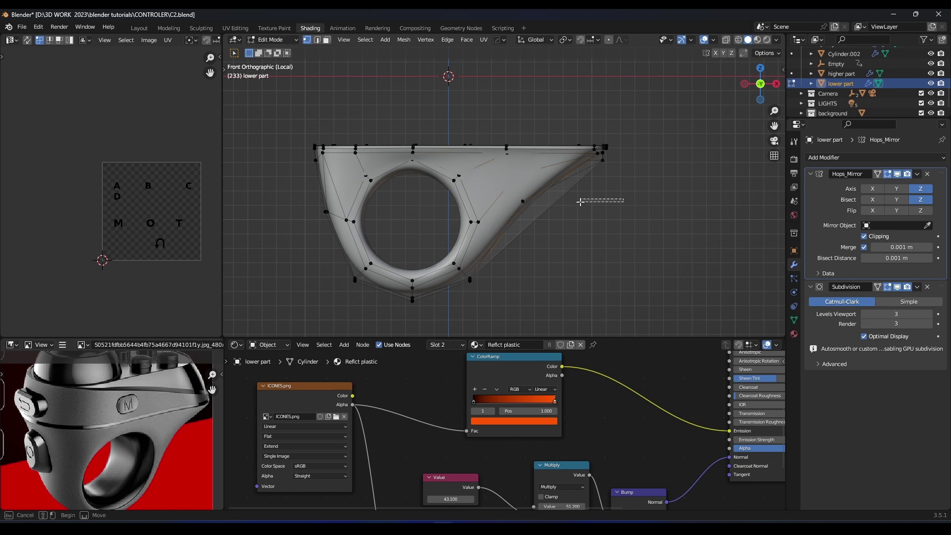
Raise the cut vertices on the slanted edge about 0.13 m along Z and compare the curve with the reference photo
left_click_drag(580, 202, 579, 203)
key("z")
left_click(537, 226)
left_click_drag(564, 237, 510, 195)
key("z")
left_click(569, 213)
key("g")
key("z")
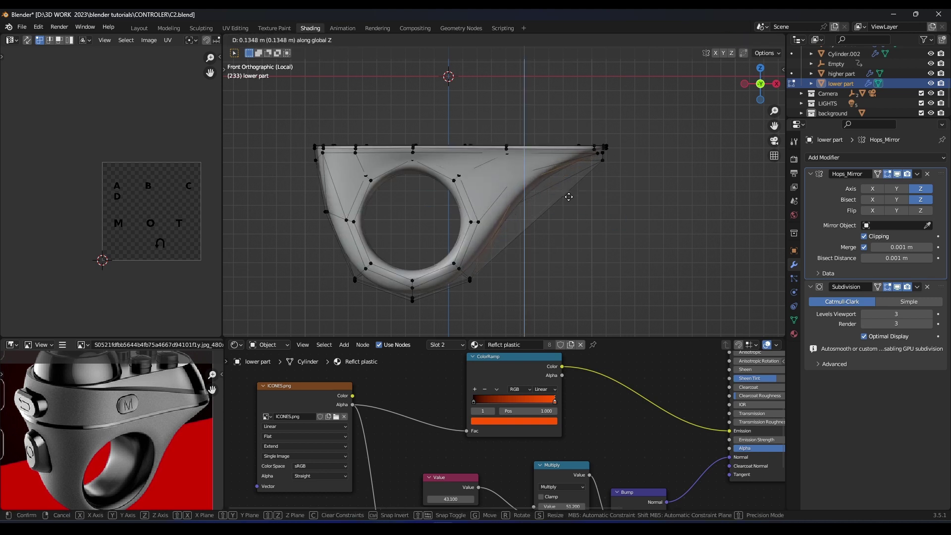
left_click(568, 197)
key("Tab")
scroll(163, 406, "down", 2)
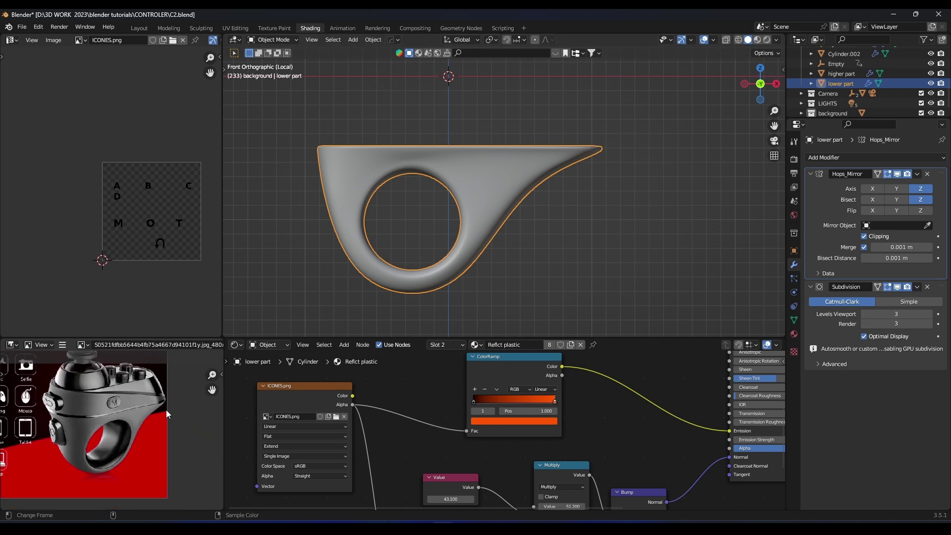
Knife-cut a line around the lower part near its pointed tip, from the top face down the side and across the underside
key("Tab")
scroll(559, 165, "up", 2)
key("ctrl+r")
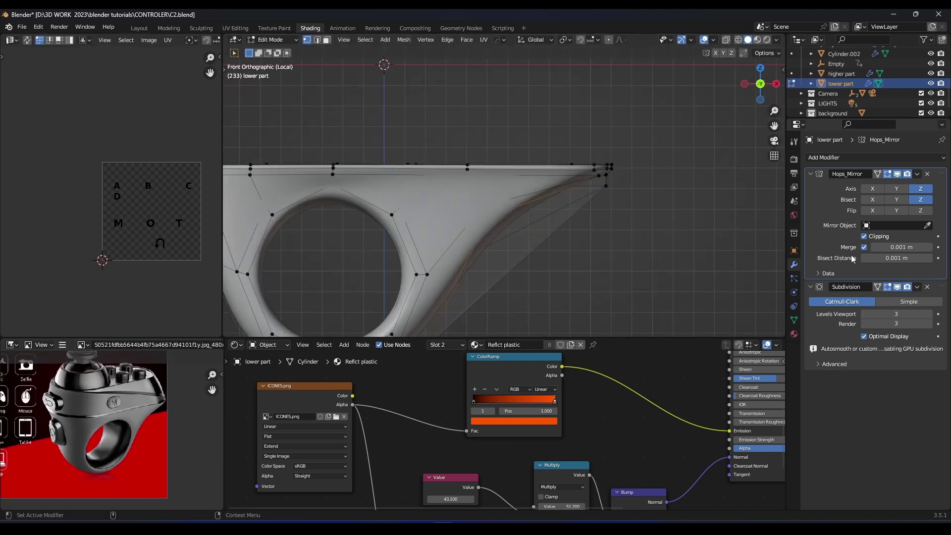
left_click(888, 287)
middle_click_drag(515, 218, 545, 208)
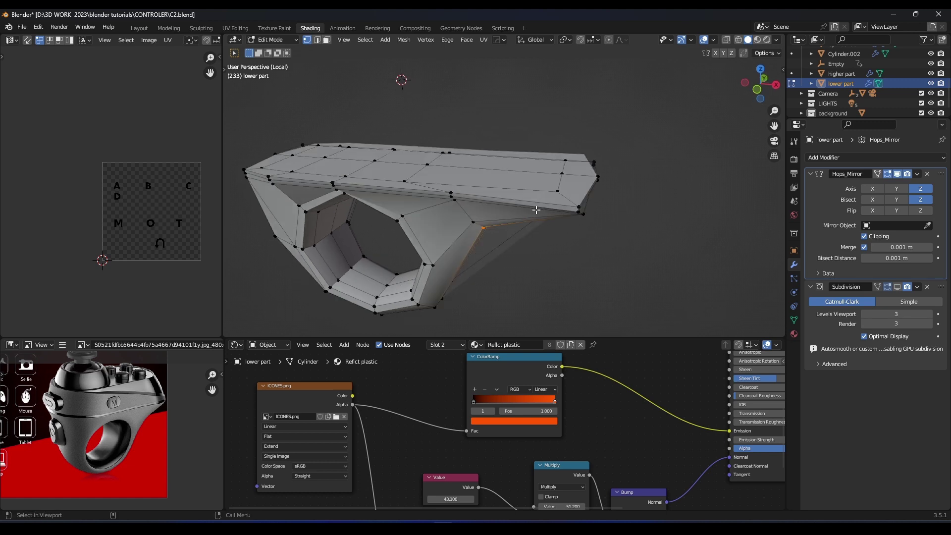
key("k")
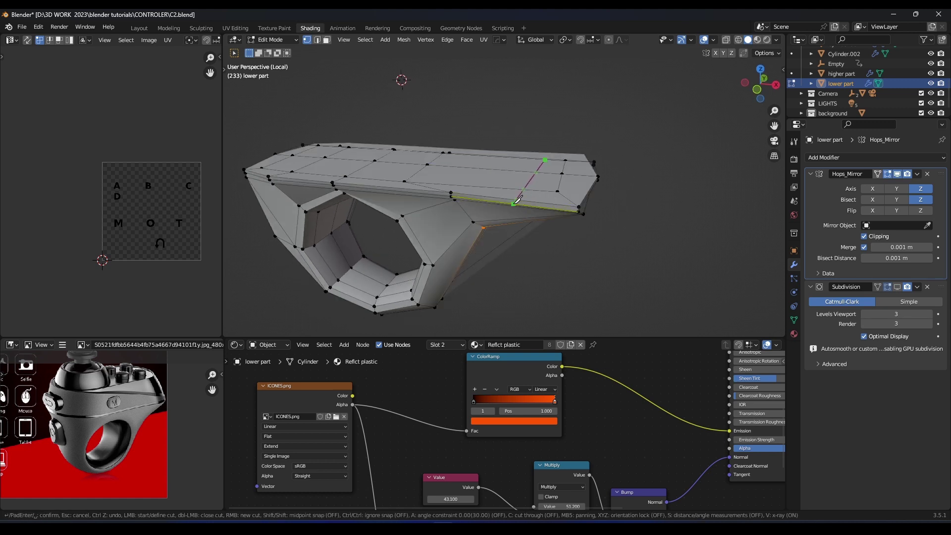
middle_click_drag(522, 218, 490, 170)
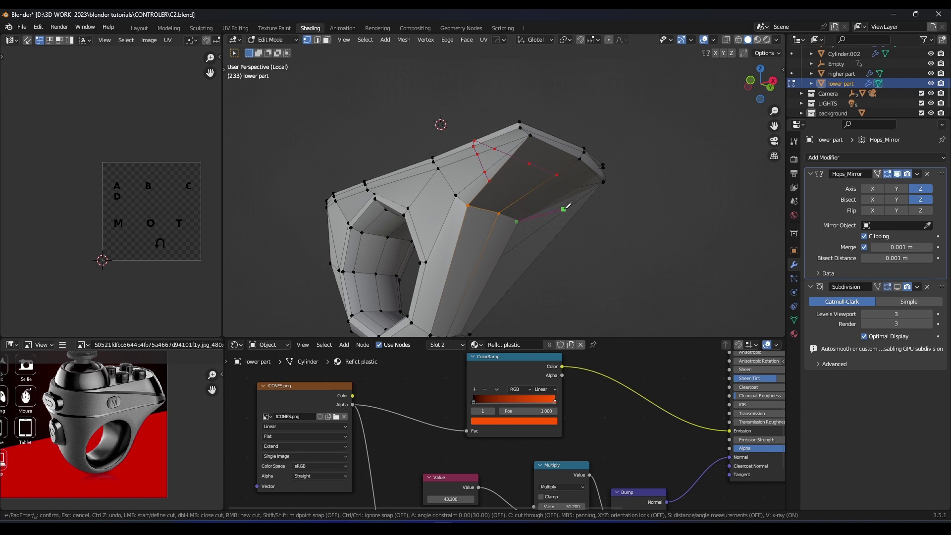
middle_click_drag(558, 202, 476, 175)
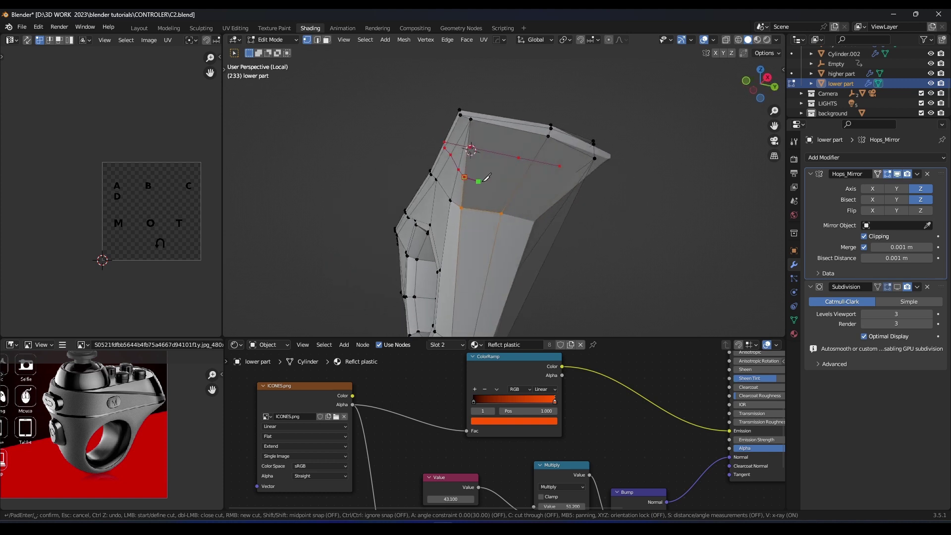
key("Return")
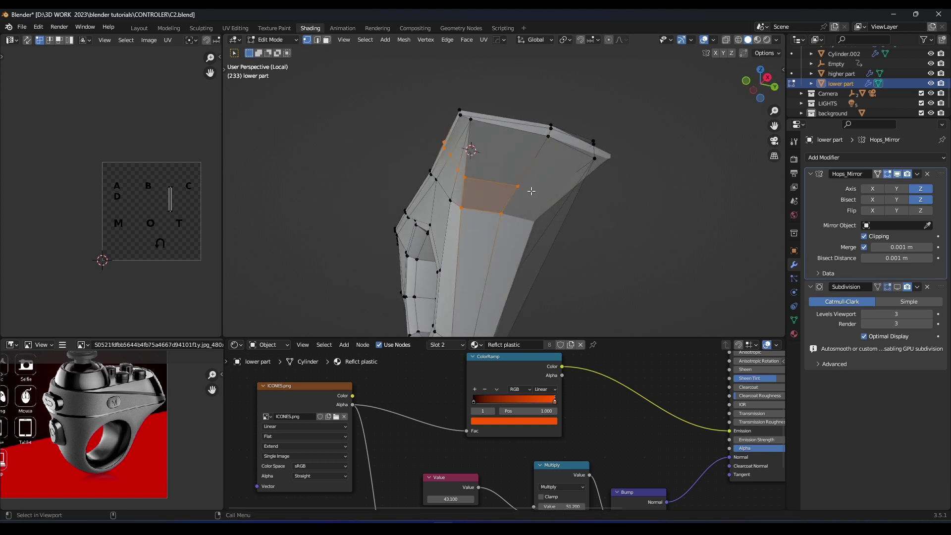
Flatten the new cut by scaling it to 0 along X and slide it toward the pointed tip
key("KP_1")
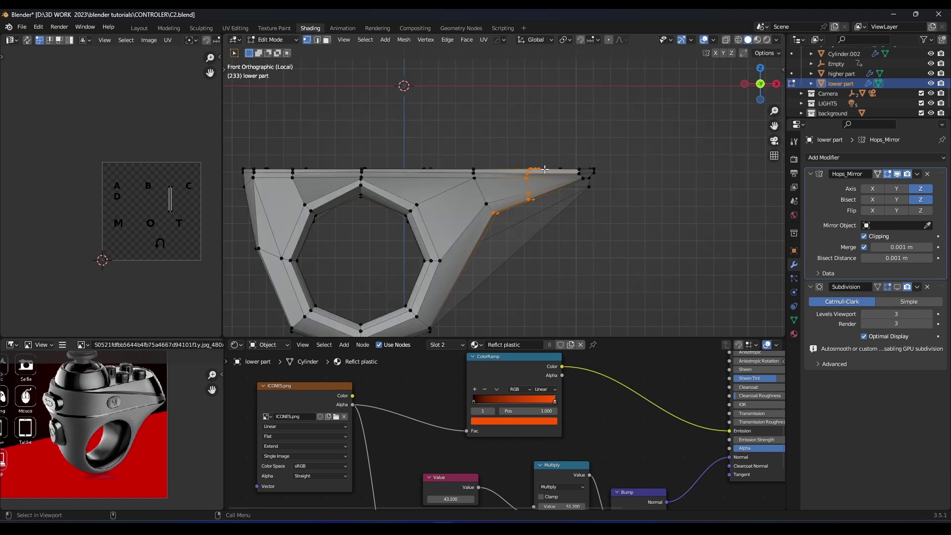
key("s")
key("y")
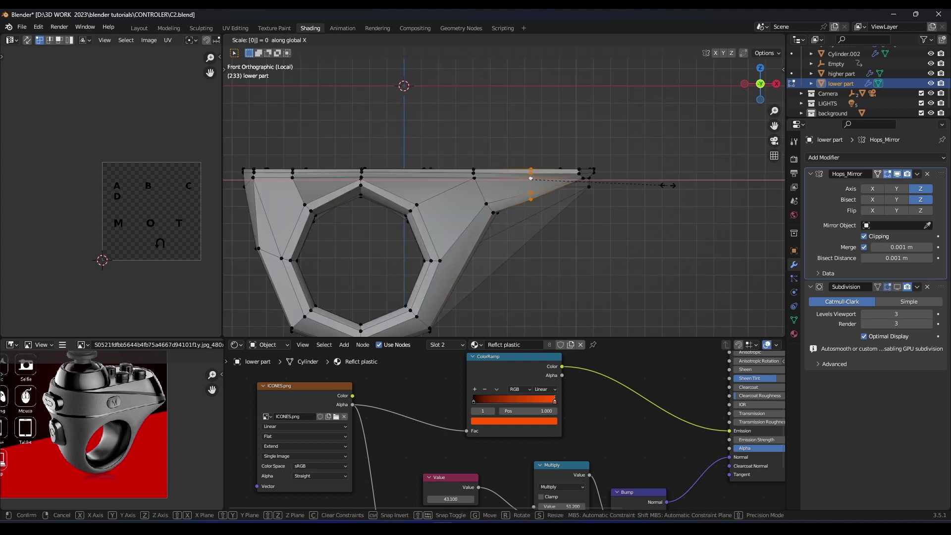
key("Return")
key("g")
key("g")
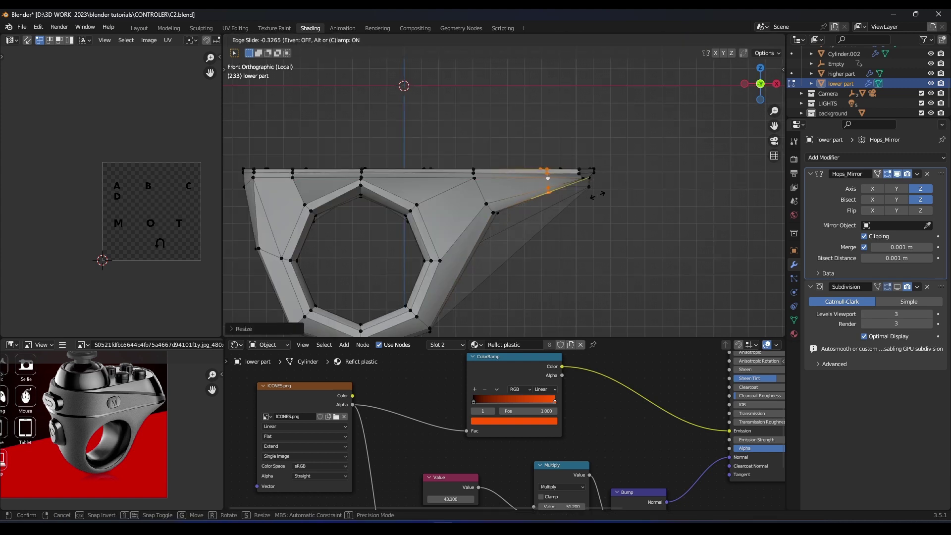
left_click(600, 195)
Show the Subdivision modifier in the viewport and slide the cut's underside edge along the surface
key("Tab")
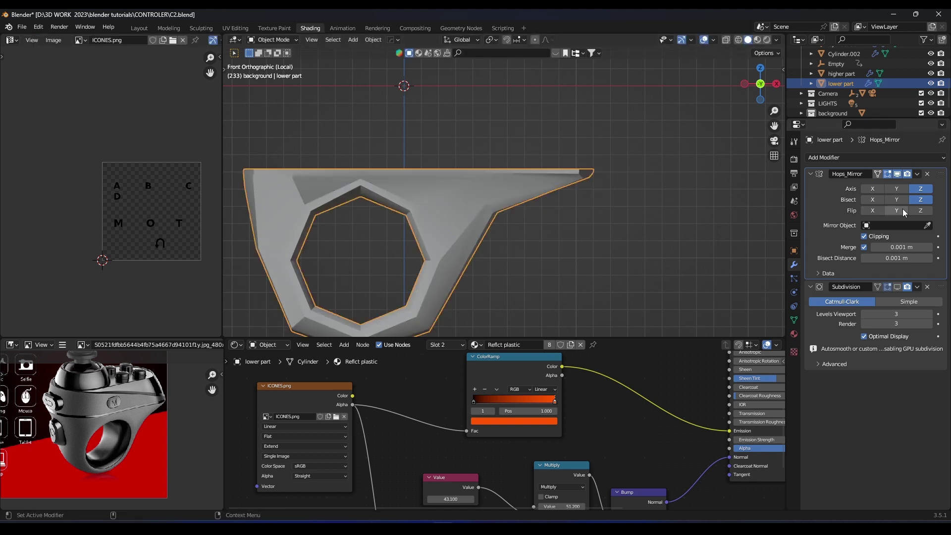
left_click(897, 289)
middle_click_drag(535, 179, 454, 156)
key("Tab")
left_click(430, 149)
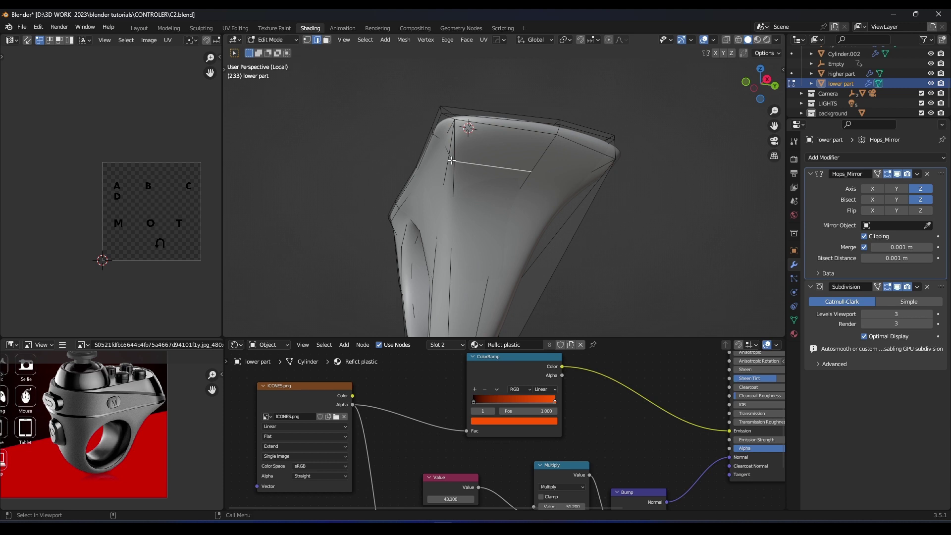
key("g")
key("g")
left_click(456, 184)
Slide the cut's side vertex near the tip along its edge toward the ring
key("1")
middle_click_drag(456, 184, 537, 176)
left_click(544, 159)
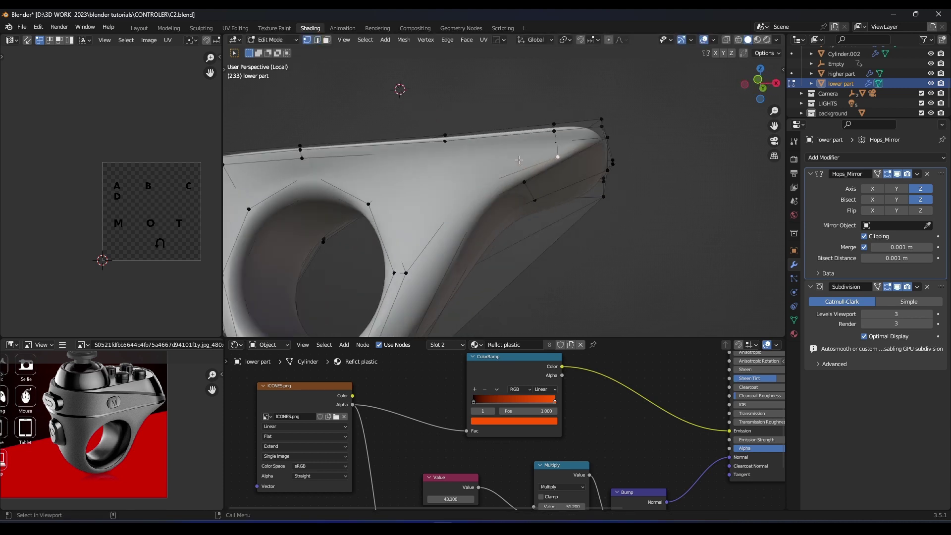
key("g")
key("g")
left_click(468, 177)
scroll(468, 176, "down", 3)
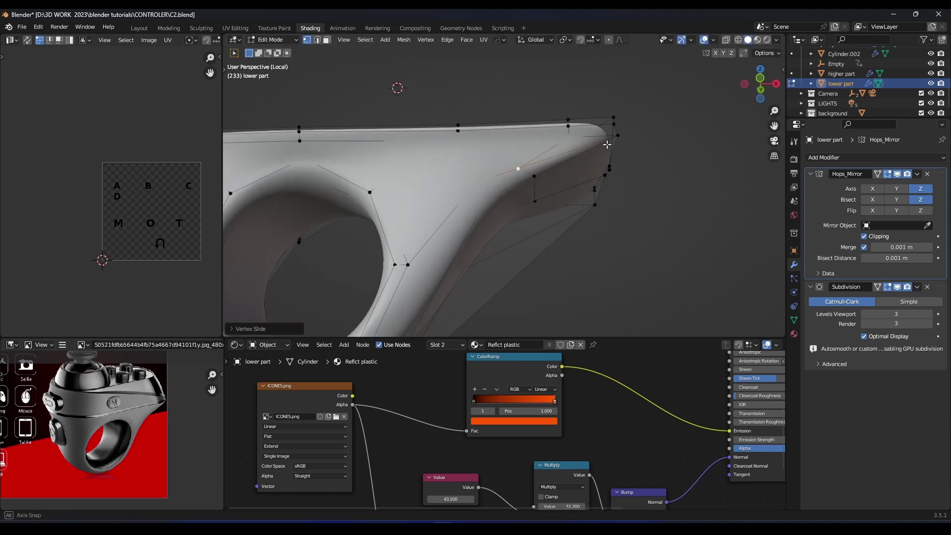
Try to slide the outer underside vertices near the tip along their edges
key("Tab")
middle_click_drag(603, 147, 454, 142)
key("Tab")
scroll(454, 143, "up", 2)
key("ctrl+r")
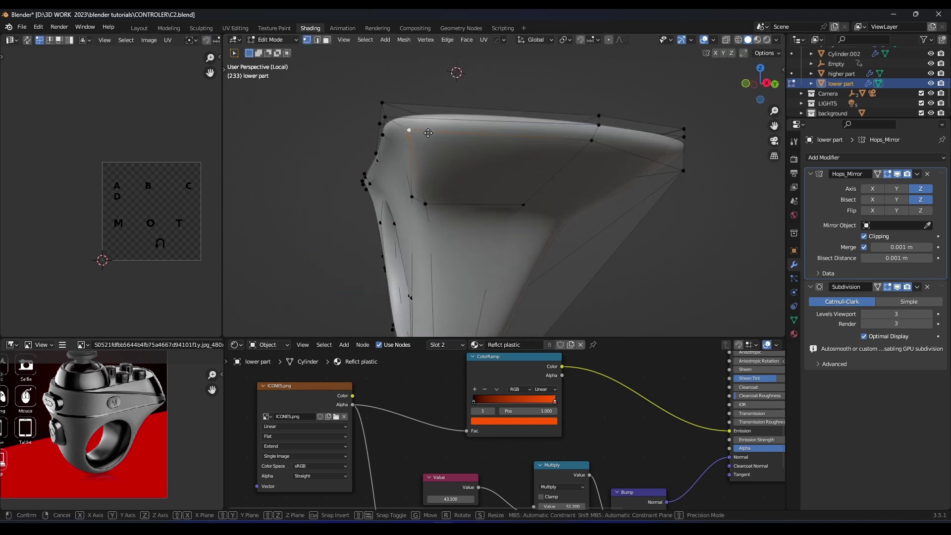
left_click(461, 194)
left_click(451, 177)
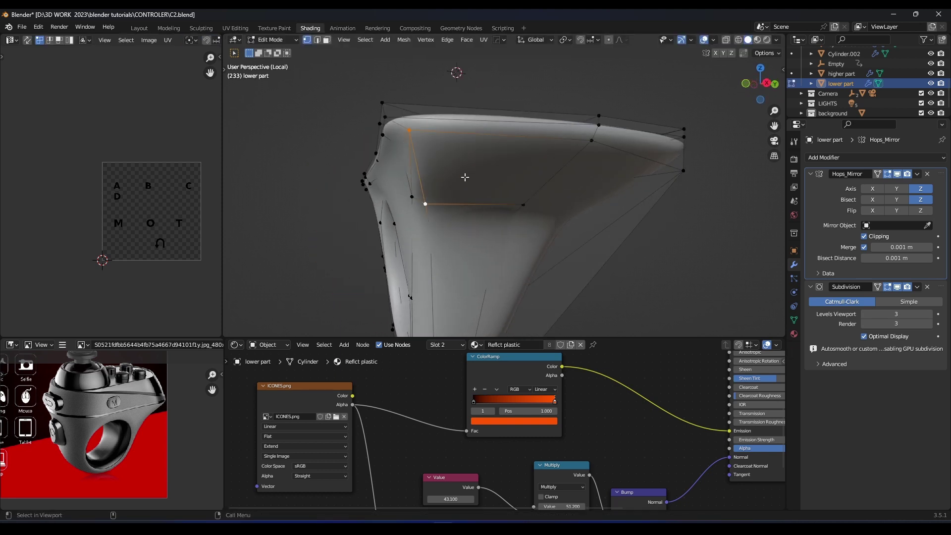
middle_click_drag(450, 178, 462, 147)
left_click(488, 158)
key("g")
key("g")
right_click(496, 160)
Hide the Subdivision modifier in the viewport and slide the underside vertex near the tip along its edge
left_click(887, 288)
key("g")
key("g")
right_click(530, 166)
key("g")
key("z")
right_click(528, 154)
key("g")
key("g")
left_click(472, 143)
Adjust the same underside vertex by moving it along Z and along X
key("g")
key("z")
left_click(470, 141)
key("g")
key("x")
left_click(467, 170)
Slide the neighbouring underside vertex and the corner vertex at the tip along their edges
left_click(458, 166)
key("g")
key("g")
left_click(460, 146)
left_click(469, 81)
key("g")
key("g")
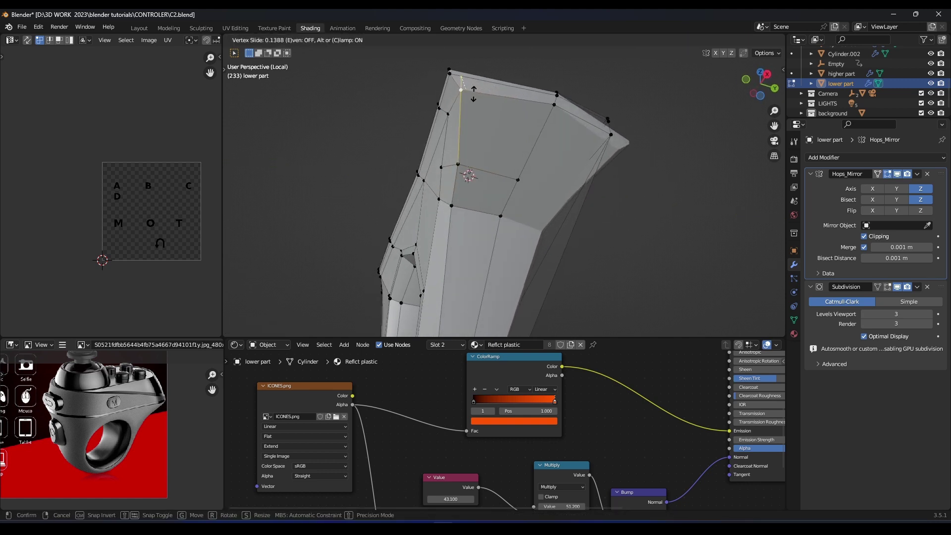
left_click(473, 92)
Slide the vertex on the side rim near the tip along its edge and check the smoothed shape in Object Mode
middle_click_drag(474, 92, 478, 170)
left_click(441, 133)
key("g")
key("g")
left_click(463, 128)
key("Tab")
key("Tab")
key("g")
key("g")
left_click(471, 170)
key("Tab")
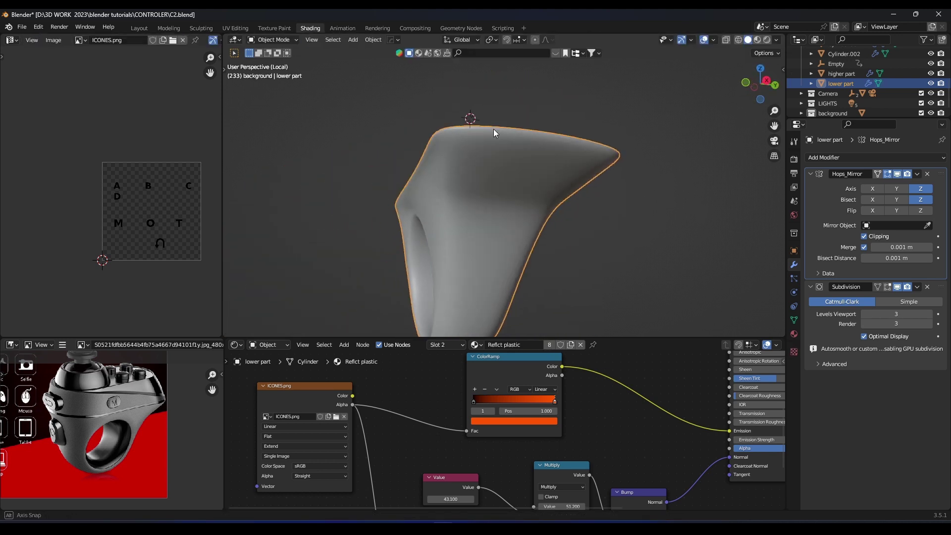
Slide the rim vertex further along the upper edge and leave local view to show the whole controller
middle_click_drag(493, 129, 558, 189)
key("Tab")
key("g")
key("g")
left_click(425, 85)
key("Tab")
key("KP_Divide")
key("Tab")
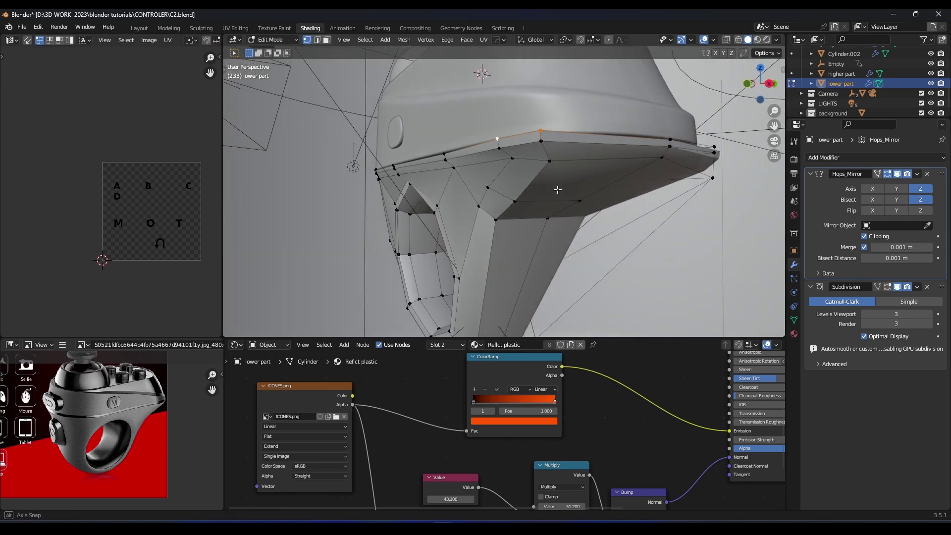
Enable proportional editing and move the selected rim vertices near the tip along Z
left_click(608, 41)
middle_click_drag(574, 94, 545, 112)
key("g")
key("z")
left_click(537, 145)
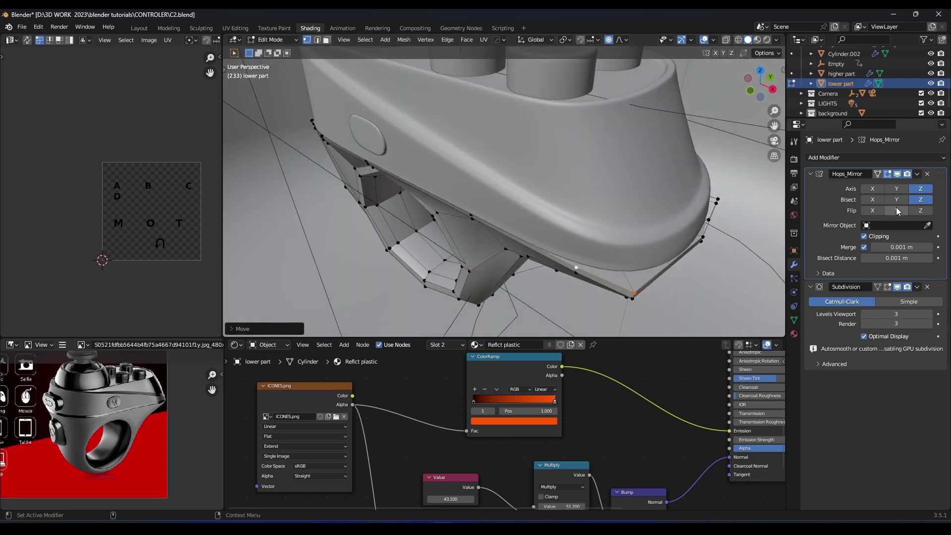
Show the Subdivision modifier in the viewport and move the tip's rim vertices about 0.08 m along Y, adjusting them along X
left_click(888, 288)
middle_click_drag(693, 218, 735, 208)
key("g")
key("y")
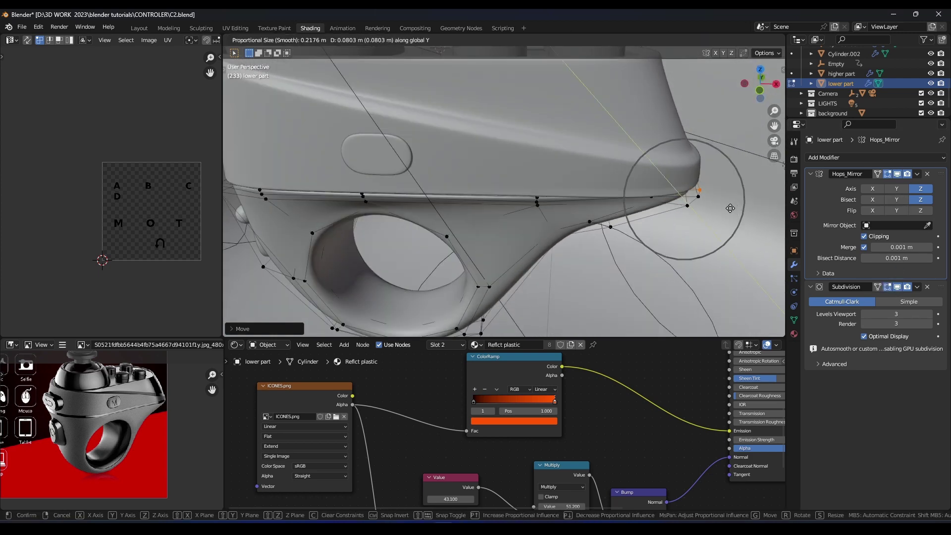
left_click(730, 208)
left_click(711, 200)
key("g")
key("x")
left_click(713, 199)
Move the tip's rim vertices along Z and Y to fit the upper body
middle_click_drag(712, 199, 569, 171)
key("g")
key("z")
left_click(679, 194)
left_click(600, 166)
key("g")
key("y")
left_click(630, 167)
Nudge the rim vertices along X and check the fit against the upper body in Object Mode
key("g")
key("x")
left_click(537, 99)
key("g")
key("x")
left_click(518, 117)
key("Tab")
scroll(605, 179, "down", 2)
left_click(643, 158)
left_click(539, 188)
Slide the edge on the curved underside down toward the ring with the Subdivision modifier hidden, and show the modifier again
key("Tab")
key("g")
key("g")
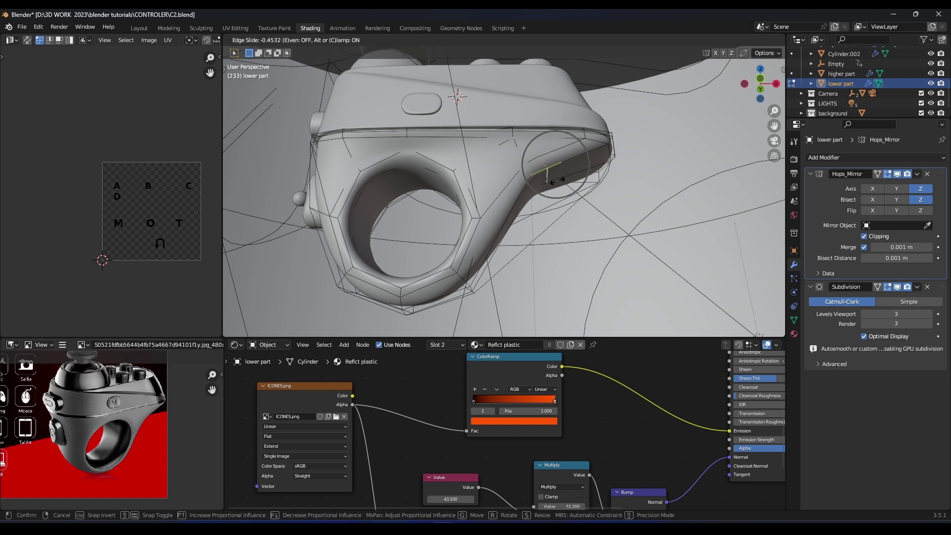
right_click(559, 181)
left_click(877, 287)
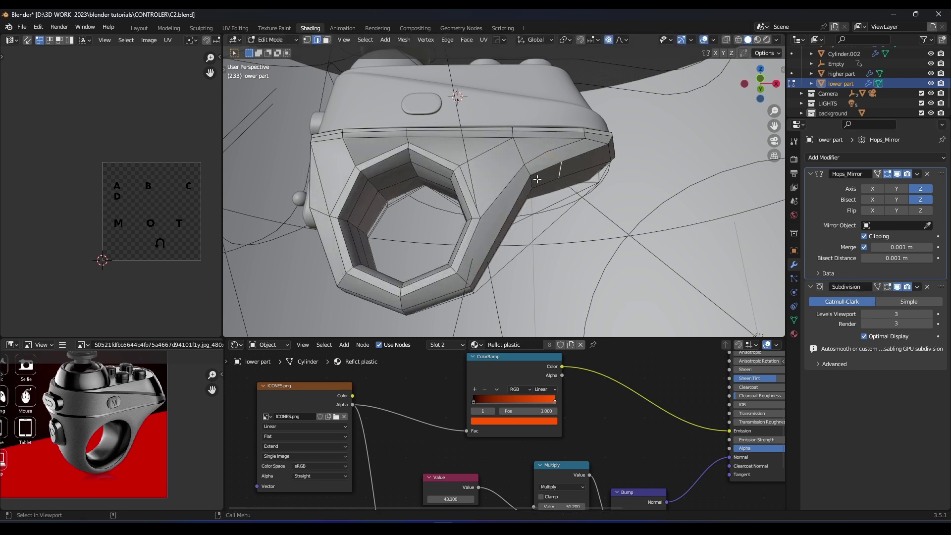
key("g")
key("g")
left_click(525, 190)
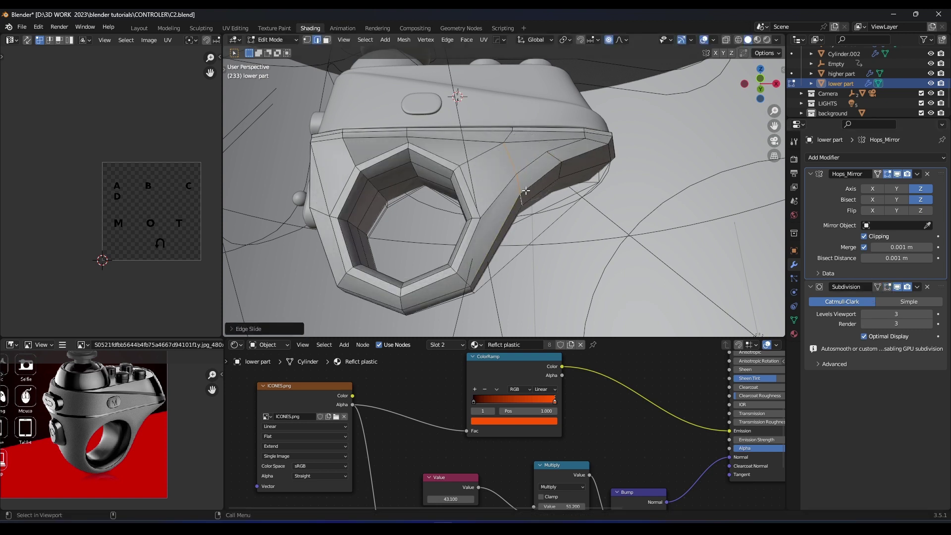
left_click(889, 287)
mouse_move(549, 188)
middle_mouse_down()
mouse_move(566, 198)
mouse_move(525, 173)
middle_mouse_up()
key("g")
right_click(563, 191)
key("z")
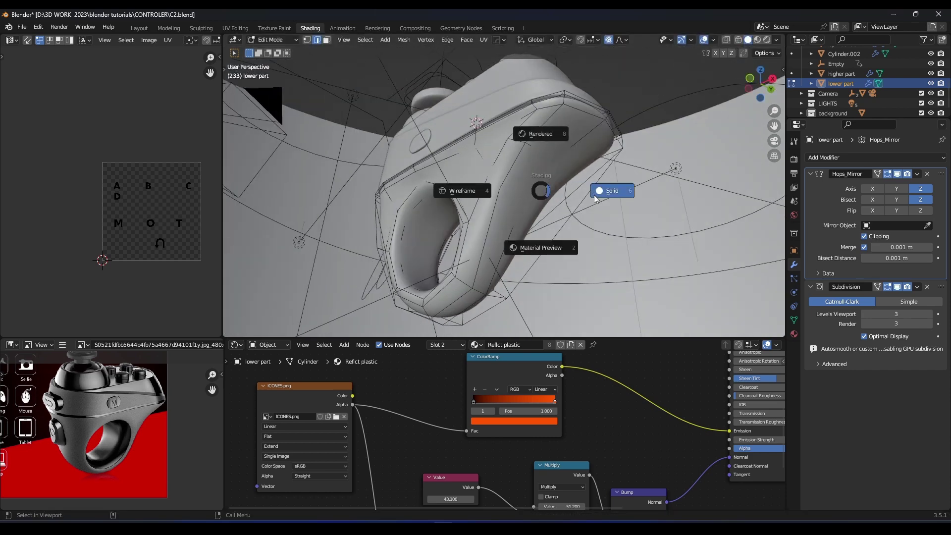
left_click(596, 199)
left_click(888, 288)
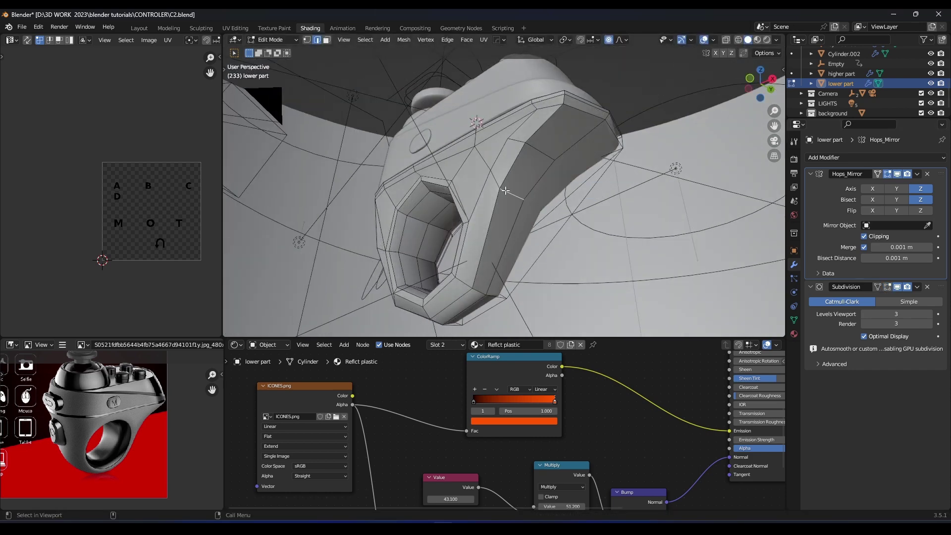
left_click(888, 287)
middle_click_drag(520, 190, 565, 196)
key("g")
right_click(566, 202)
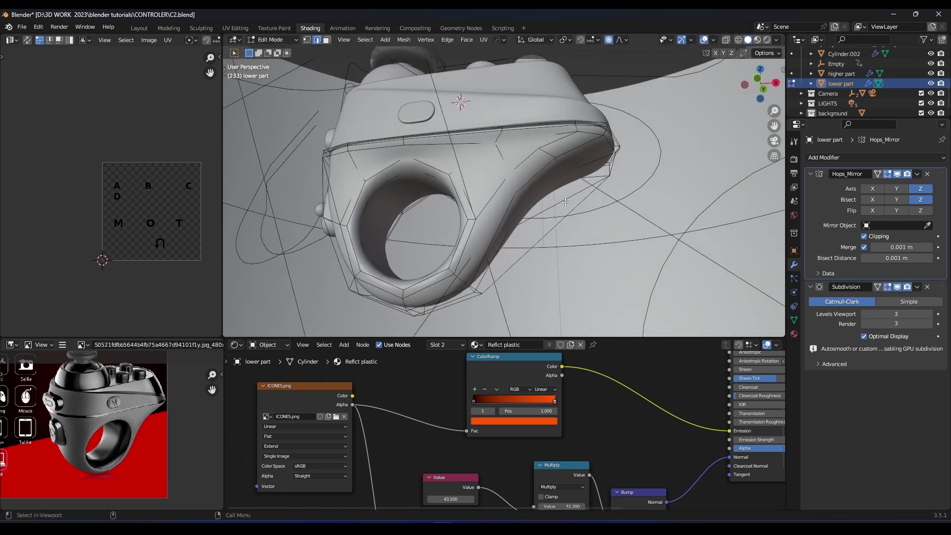
Isolate the lower part in front view and raise the slid underside edge about 0.17 m along Z
key("KP_1")
key("KP_Divide")
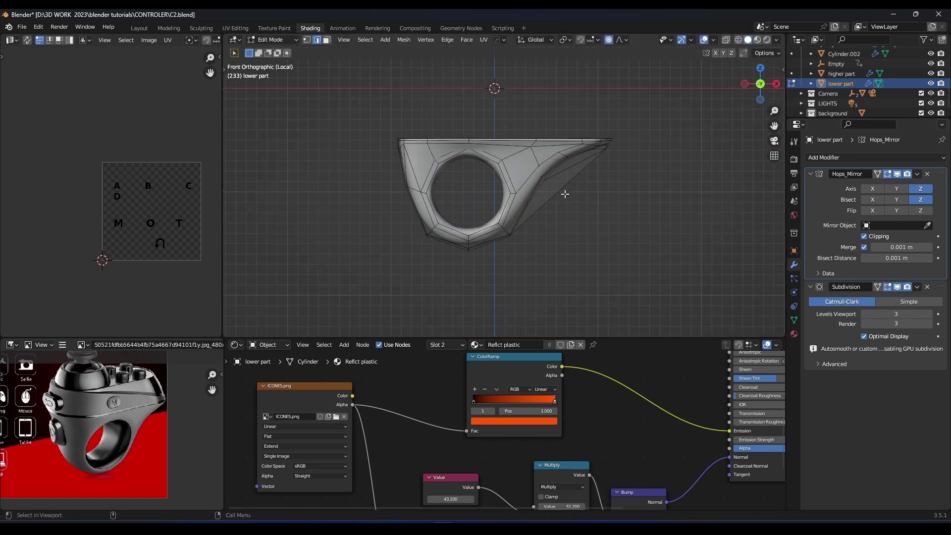
scroll(565, 194, "up", 3)
key("g")
key("g")
key("g")
key("z")
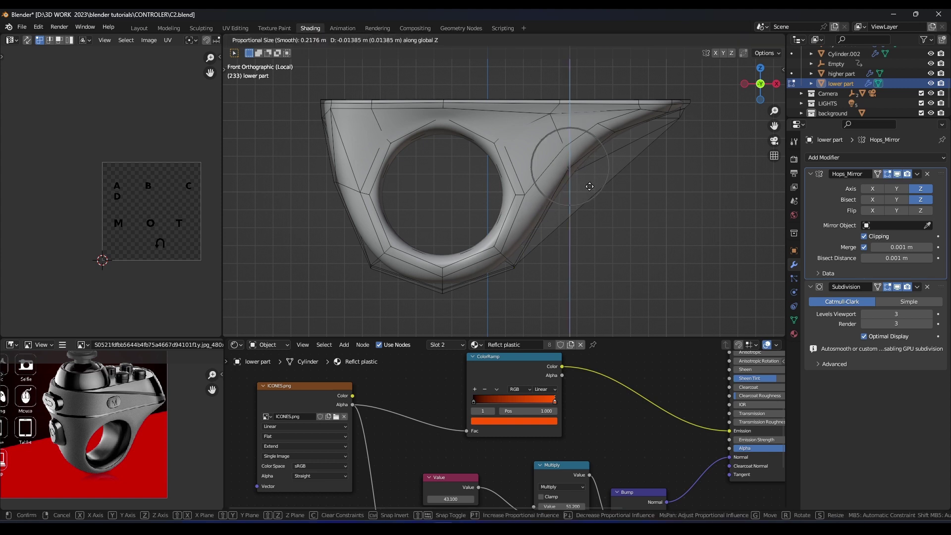
left_click(588, 192)
key("g")
key("z")
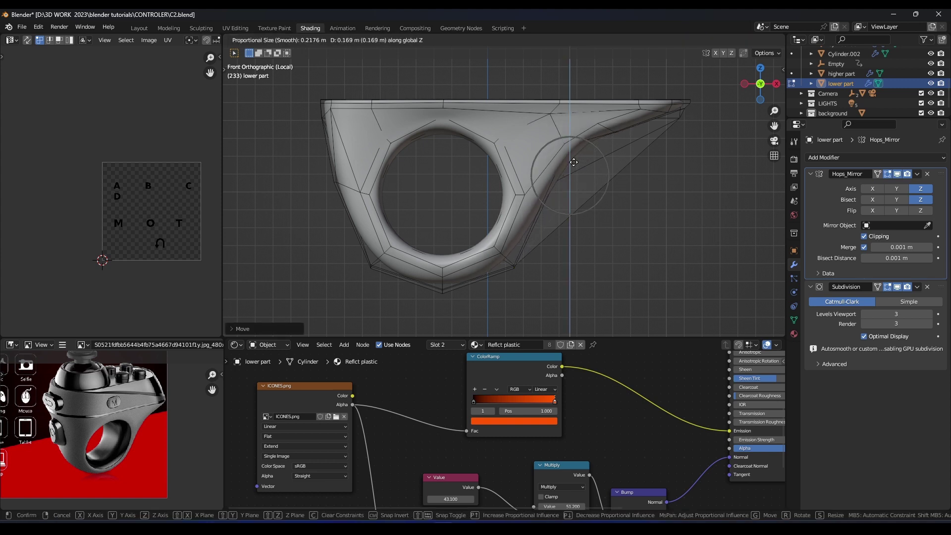
left_click(572, 162)
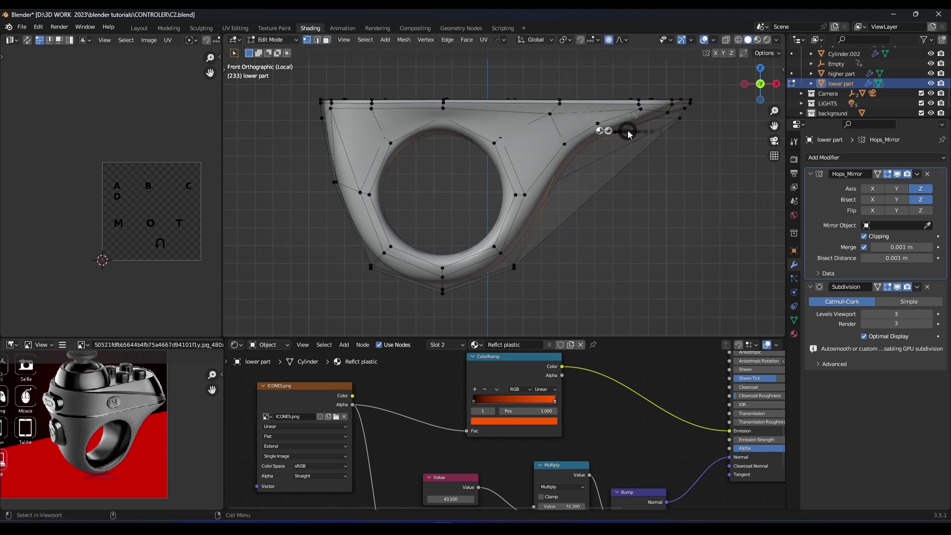
Move the neighbouring underside vertices between the ring and the tip along Z and return to Object Mode
left_click(614, 132)
key("g")
key("z")
left_click(608, 134)
key("Tab")
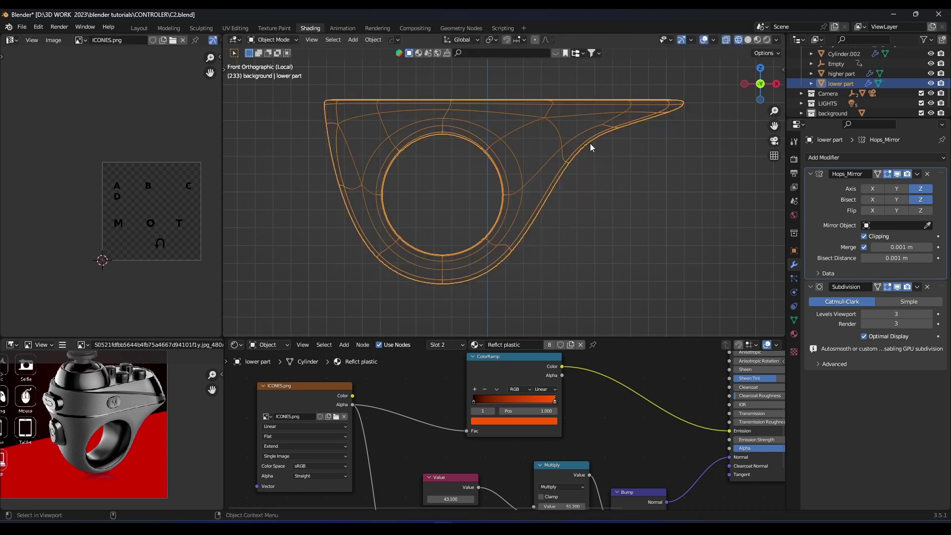
Move the vertex on the lower part's narrow end about 0.028 m along Y with proportional editing
key("z")
scroll(614, 142, "down", 3)
mouse_move(614, 142)
middle_mouse_down()
mouse_move(617, 155)
mouse_move(509, 126)
mouse_move(499, 141)
middle_mouse_up()
left_click(617, 156)
scroll(617, 156, "up", 3)
scroll(497, 151, "up", 2)
left_click(495, 156)
key("Tab")
left_click(479, 122)
key("g")
key("g")
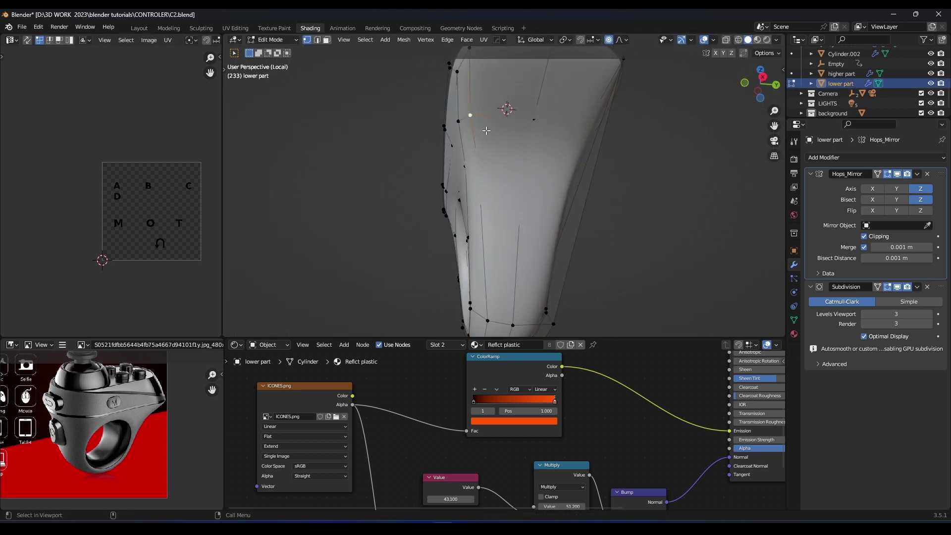
key("g")
key("x")
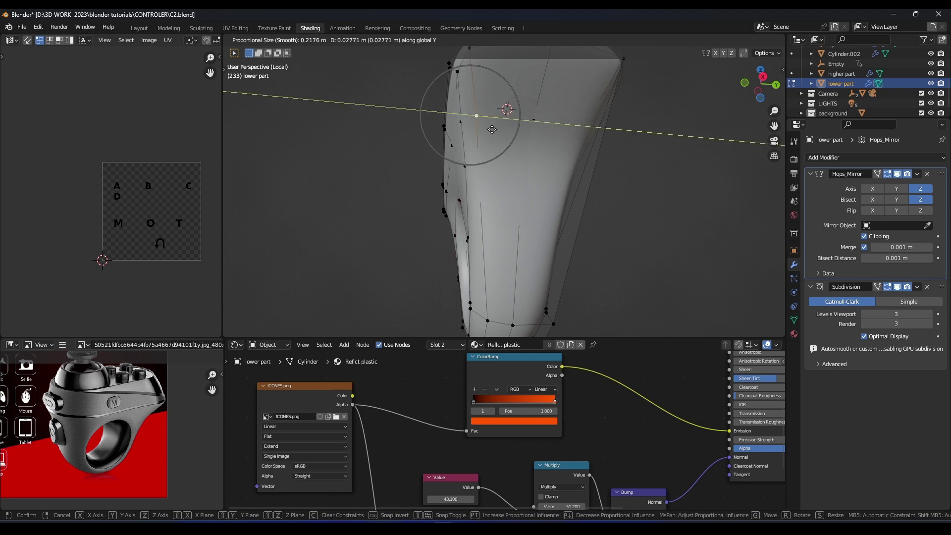
left_click(492, 129)
Return to Object Mode, bring the rest of the controller back from local view and save the file
scroll(495, 130, "down", 2)
middle_click_drag(498, 130, 570, 175)
key("Tab")
scroll(572, 143, "down", 5)
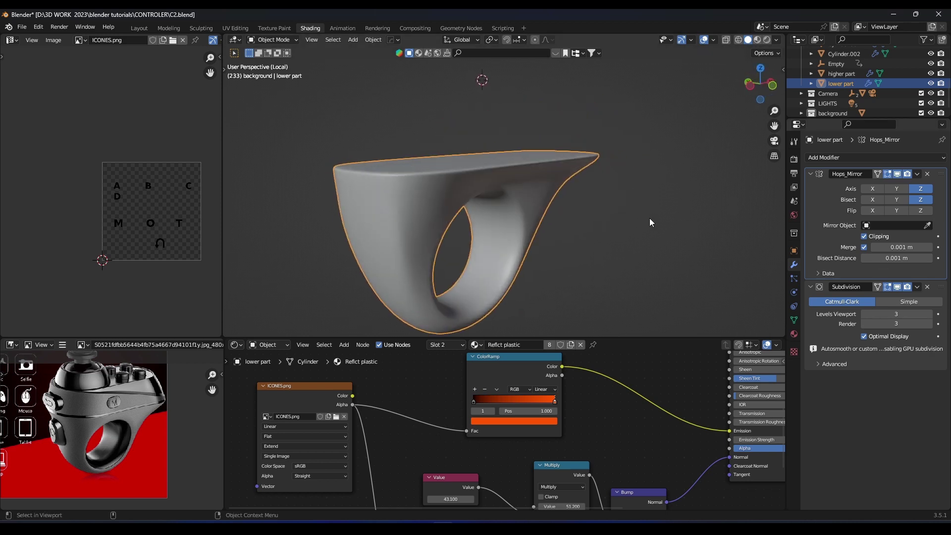
key("KP_Divide")
scroll(561, 210, "up", 3)
middle_click_drag(537, 188, 576, 174)
key("ctrl+s")
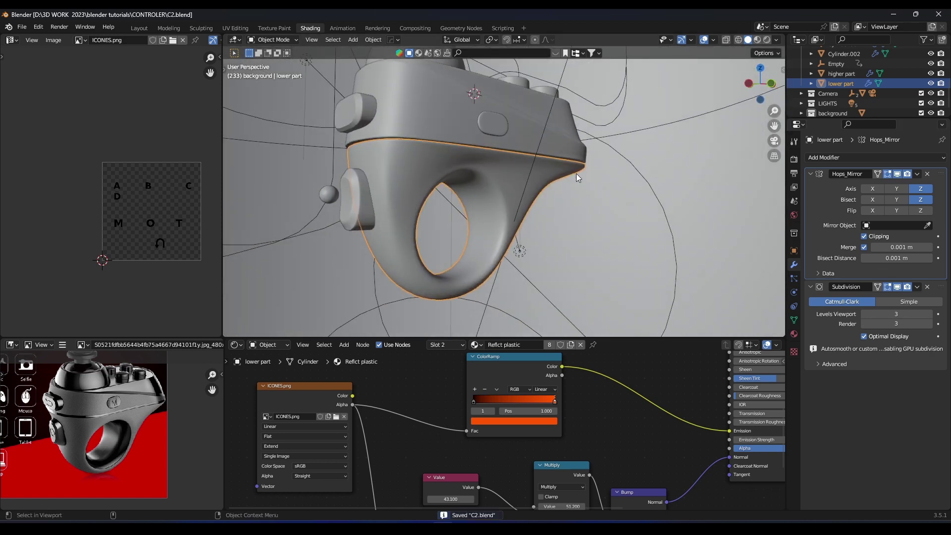
Display the controller in rendered shading, check the reshaped lower part from several sides and save the file
key("z")
left_click(577, 146)
scroll(578, 137, "down", 1)
middle_click_drag(577, 135, 551, 141)
left_click(557, 182)
scroll(557, 183, "down", 2)
middle_click_drag(555, 179, 566, 157)
key("ctrl+s")
Inspect the arrow button's border mesh in Edit Mode and view the controller around it
scroll(520, 148, "up", 3)
scroll(569, 179, "up", 2)
left_click(611, 190)
key("Tab")
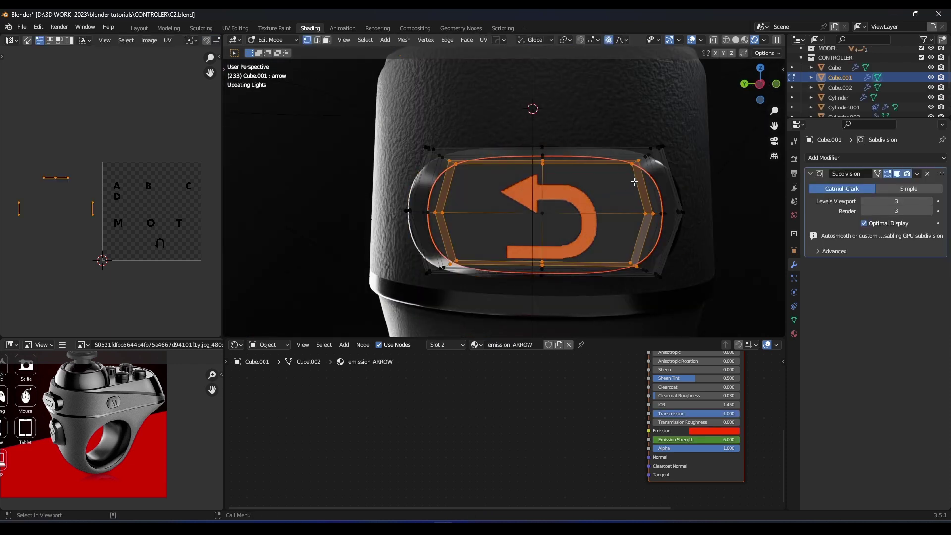
key("Tab")
middle_click_drag(638, 179, 609, 186)
scroll(609, 186, "down", 4)
middle_click_drag(673, 162, 511, 154)
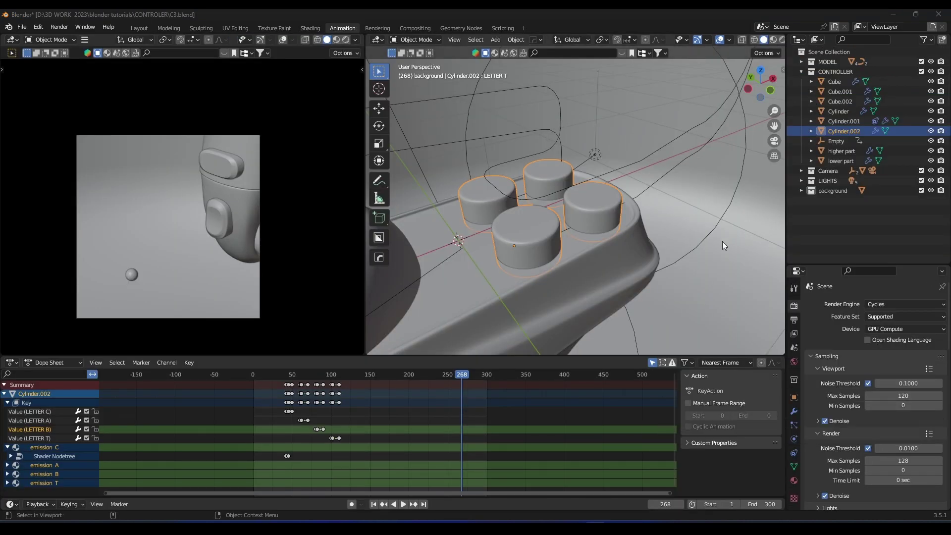
Go to frame 62 in the animation and show the camera view in Material Preview shading
mouse_move(639, 242)
middle_mouse_down()
mouse_move(582, 249)
mouse_move(628, 233)
mouse_move(626, 189)
mouse_move(605, 195)
mouse_move(615, 222)
mouse_move(629, 221)
middle_mouse_up()
key("z")
left_click_drag(275, 375, 304, 374)
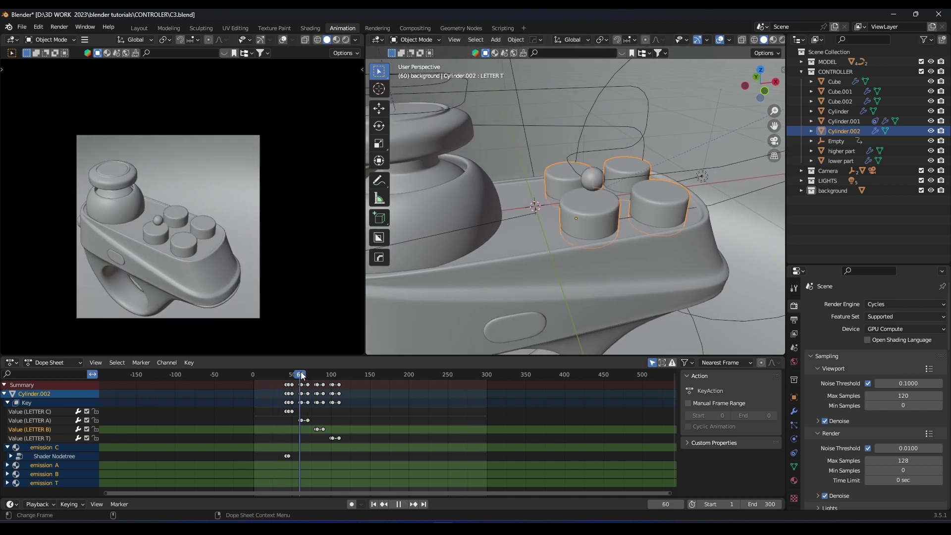
left_click(203, 324)
mouse_move(669, 250)
middle_mouse_down()
mouse_move(641, 260)
mouse_move(576, 202)
mouse_move(607, 206)
middle_mouse_up()
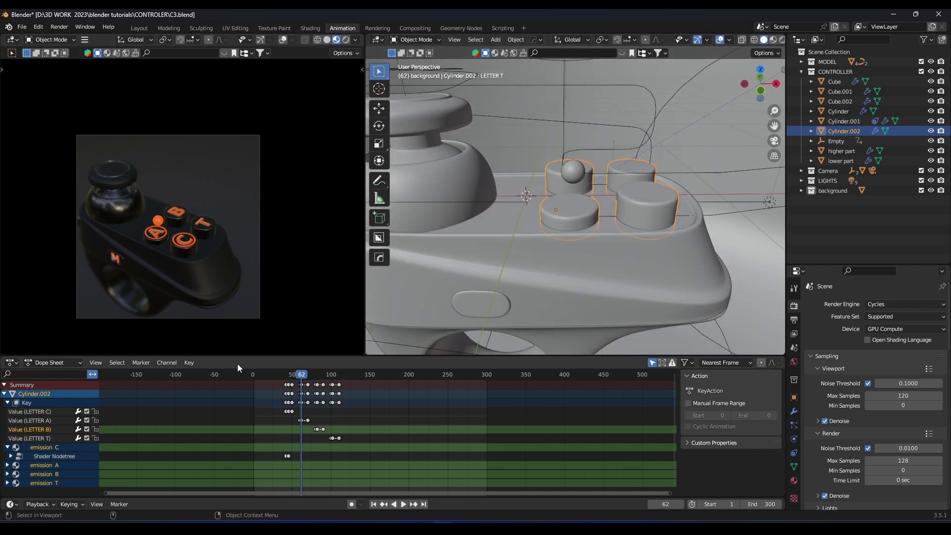
Add a cylinder mesh with 8 vertices at the world origin
key("Tab")
key("Tab")
middle_click_drag(608, 244, 621, 227)
key("shift+a")
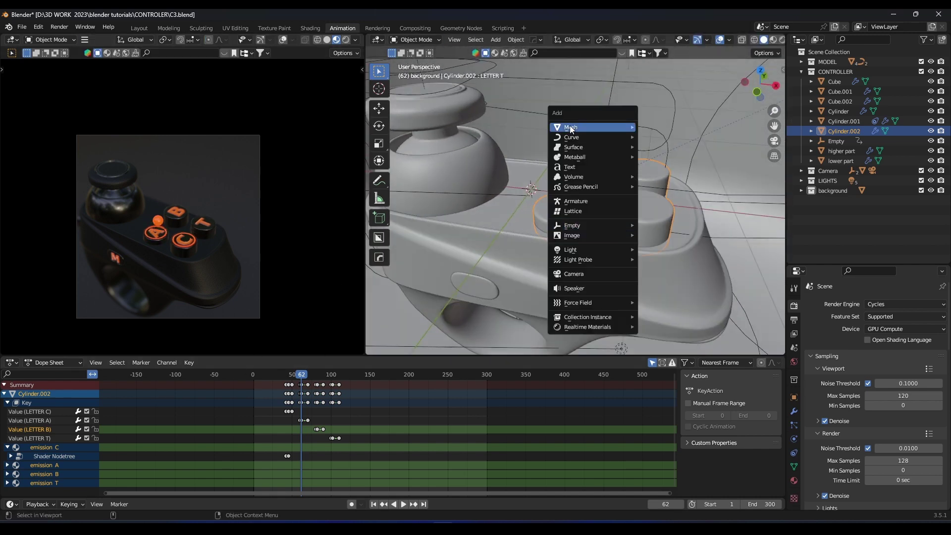
mouse_move(597, 125)
left_click(654, 178)
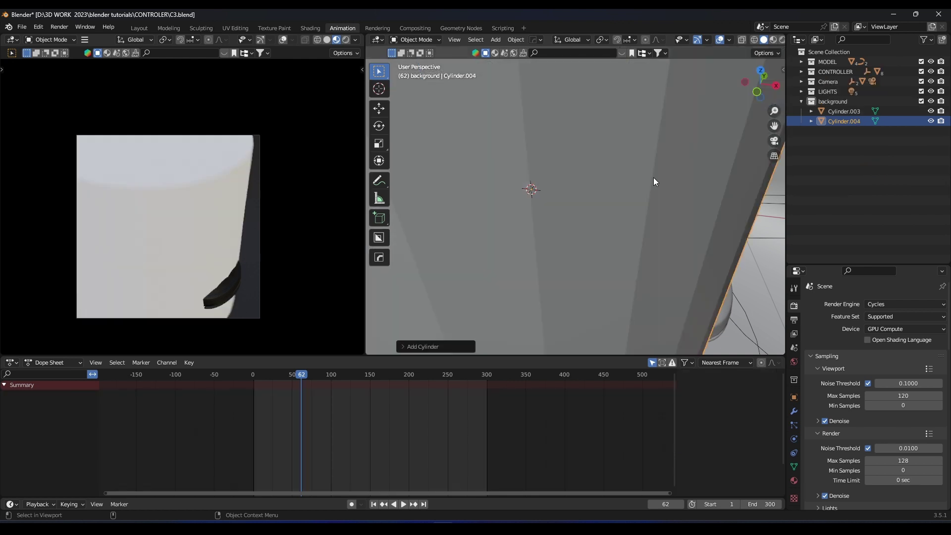
scroll(652, 178, "down", 5)
left_click(402, 343)
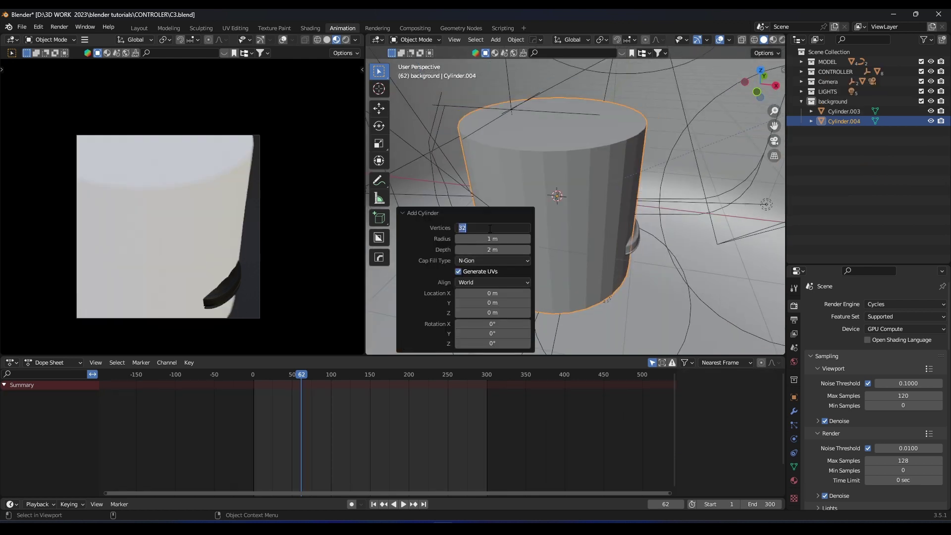
type("8")
key("Return")
Scale the cylinder down to about 0.16 and move it about 0.336 m along X between the letter buttons
scroll(669, 247, "up", 2)
key("s")
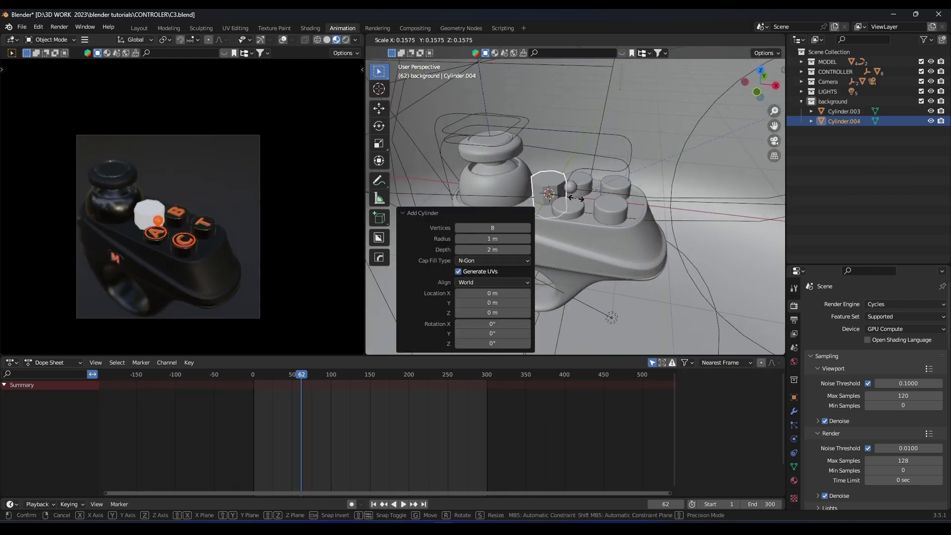
left_click(569, 198)
key("g")
key("y")
left_click(614, 197)
key("KP_7")
key("KP_Decimal")
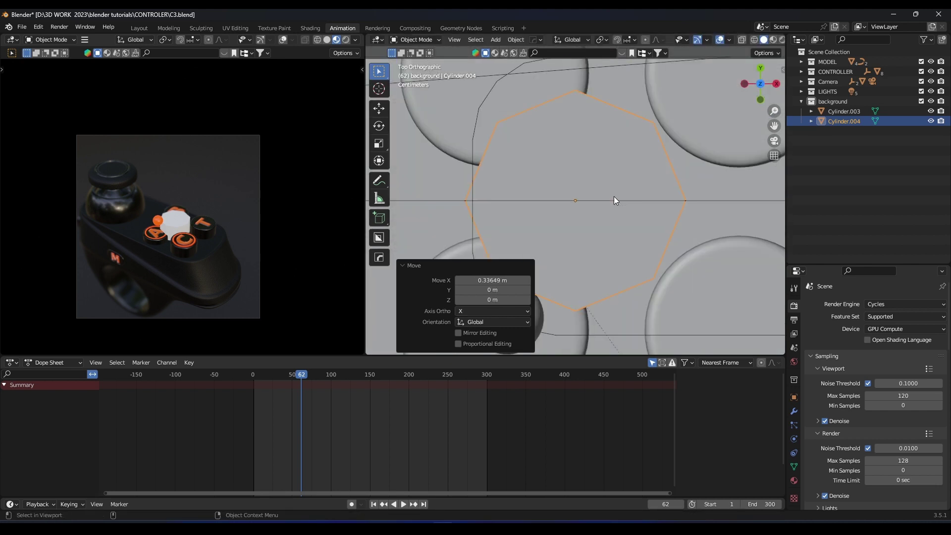
Hide the LIGHTS and Camera collections and move the new cylinder into the CONTROLLER collection
scroll(613, 198, "down", 5)
middle_click_drag(593, 142, 641, 114, "shift")
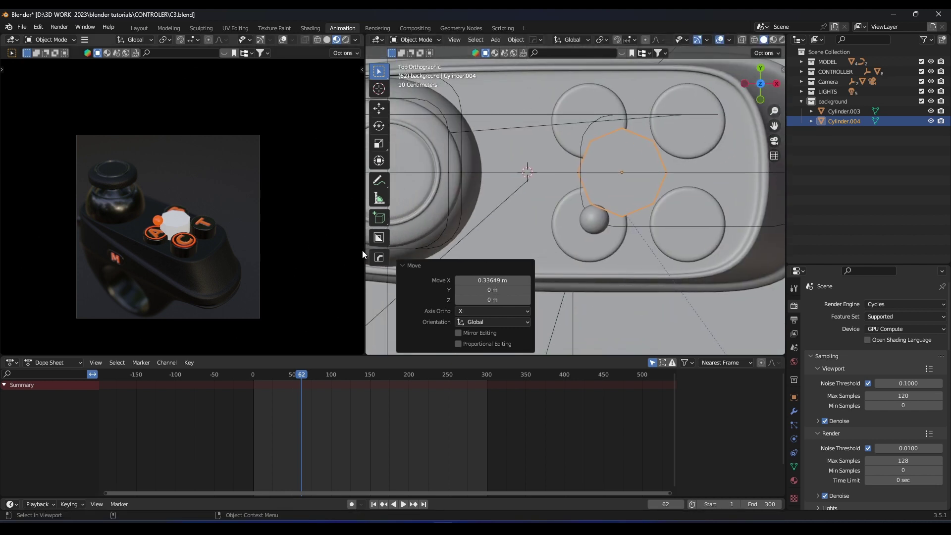
left_click_drag(341, 250, 213, 250)
left_click(930, 100)
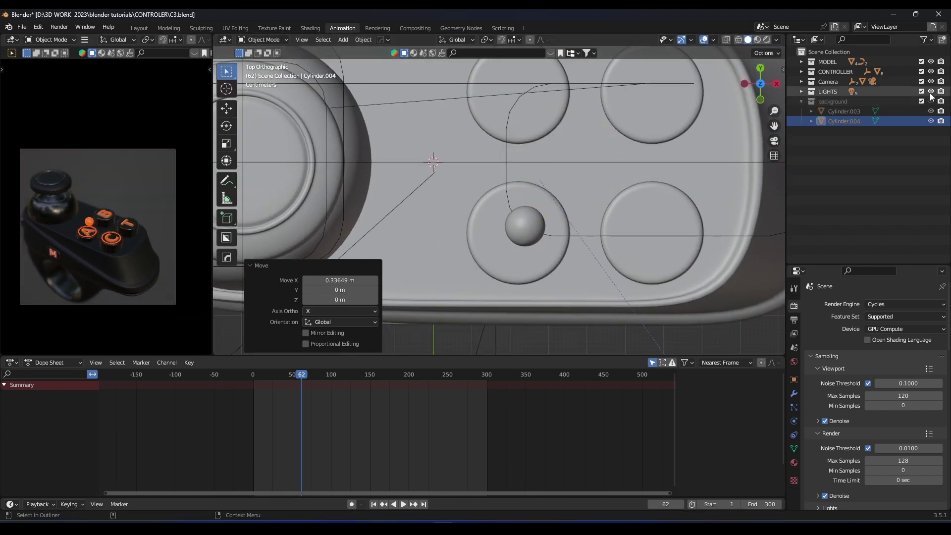
left_click(931, 101)
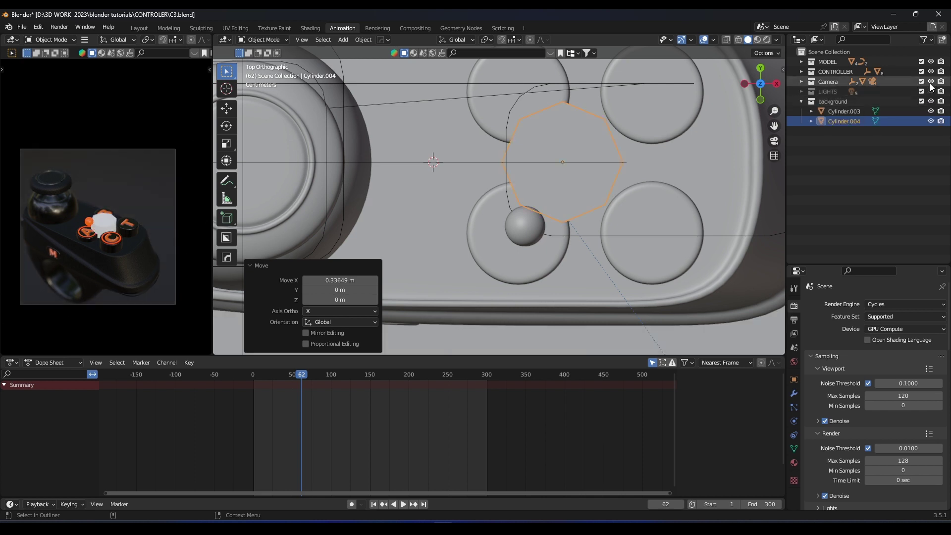
left_click_drag(843, 121, 905, 72)
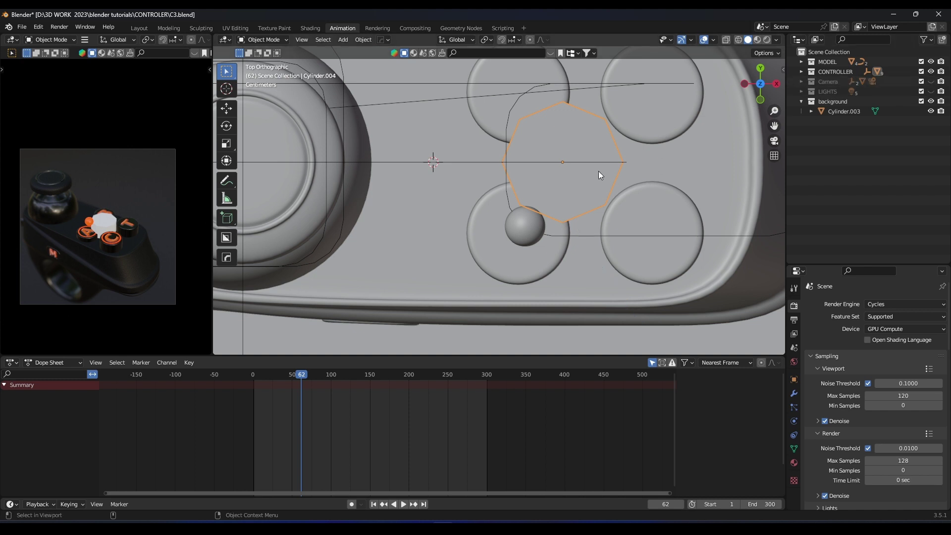
Move the cylinder along Y and about -0.113 m along X to centre it on the A button
scroll(598, 172, "down", 2)
key("g")
key("y")
left_click(551, 215)
key("g")
key("x")
left_click(520, 216)
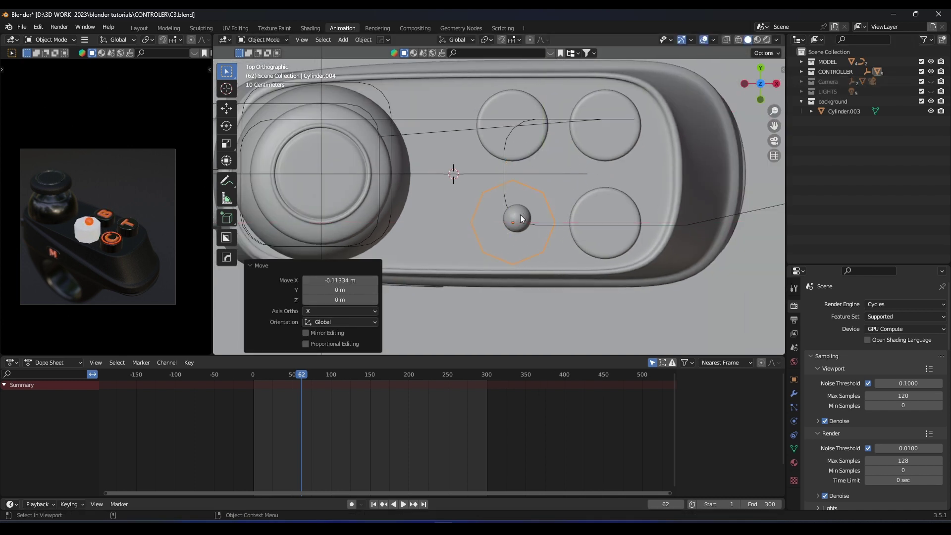
Flatten the cylinder to 0.358 along Z, lower it about 0.044 m to the A button's base and adjust its overall scale
middle_click_drag(521, 219, 530, 116)
scroll(531, 116, "up", 2)
key("s")
key("z")
left_click(554, 182)
key("g")
key("z")
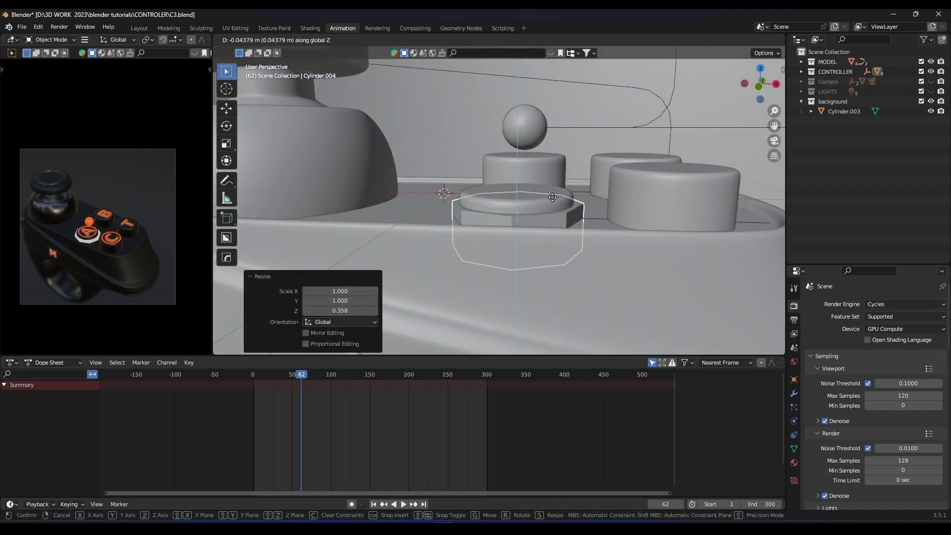
left_click(552, 197)
key("s")
left_click(562, 202)
Add a Subdivision Surface modifier with 3 viewport levels to the flattened cylinder
scroll(563, 206, "up", 3)
middle_click_drag(563, 206, 584, 203)
key("Tab")
key("Tab")
left_click(794, 392)
left_click(830, 302)
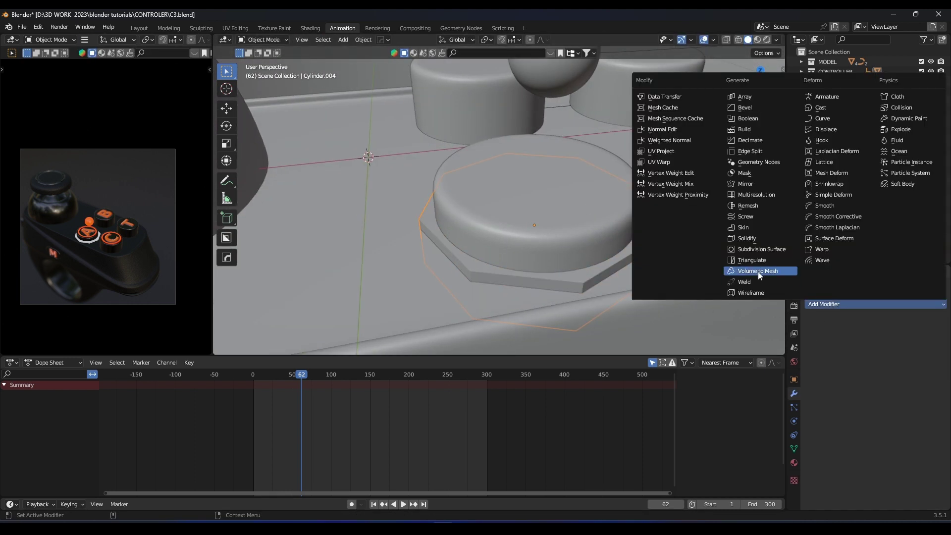
left_click(758, 272)
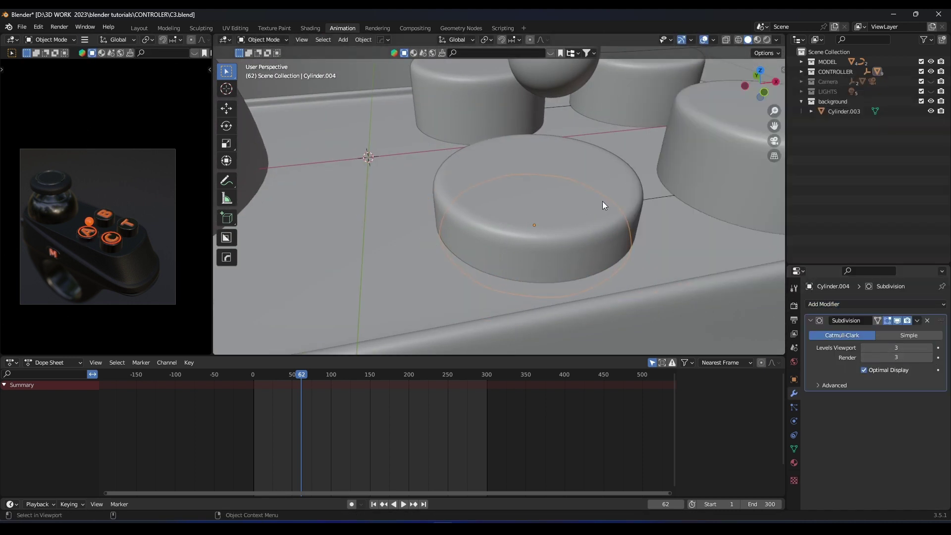
Move the subdivided disc along Z at the base of the A button
key("s")
middle_click_drag(603, 204, 578, 191)
right_click(611, 186)
key("g")
key("z")
left_click(600, 182)
Add loop cuts near the disc's upper and lower edges, isolating it in local view
key("Tab")
key("ctrl+r")
left_click(522, 242)
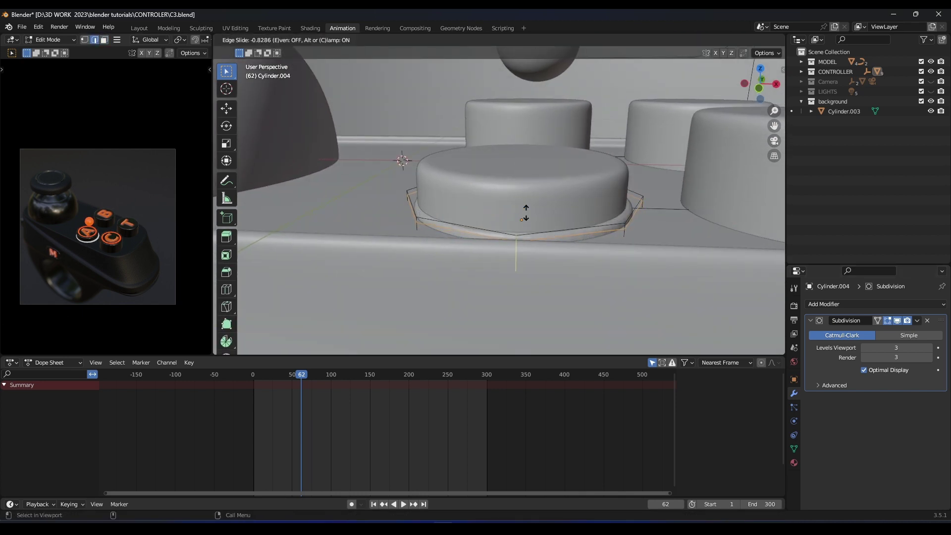
left_click(526, 218)
middle_click_drag(526, 218, 528, 195)
key("Tab")
key("KP_Divide")
key("Tab")
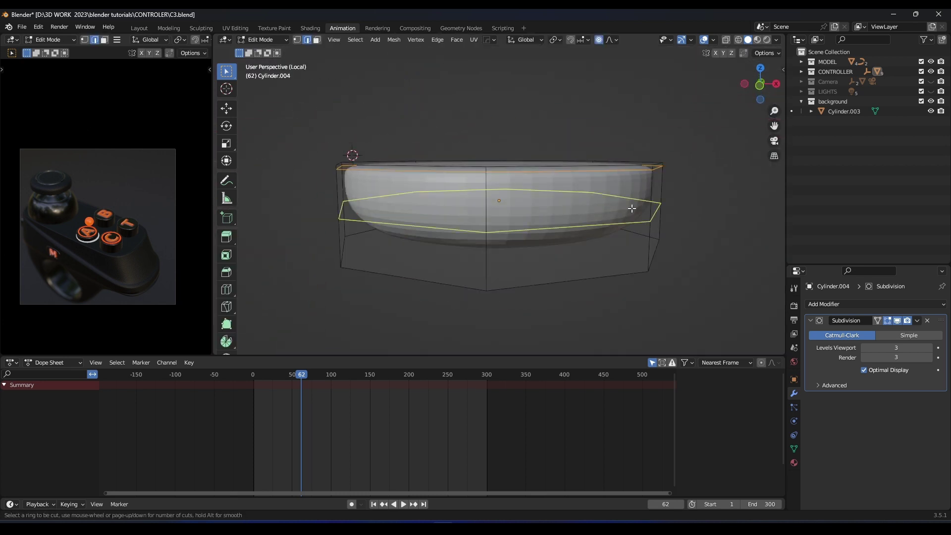
left_click(632, 209)
left_click(643, 249)
Extrude the disc's top face inward at a scale of 0.795, and extrude it down about 0.03 m as a recess
middle_click_drag(643, 248, 647, 300)
key("3")
left_click(543, 219)
key("e")
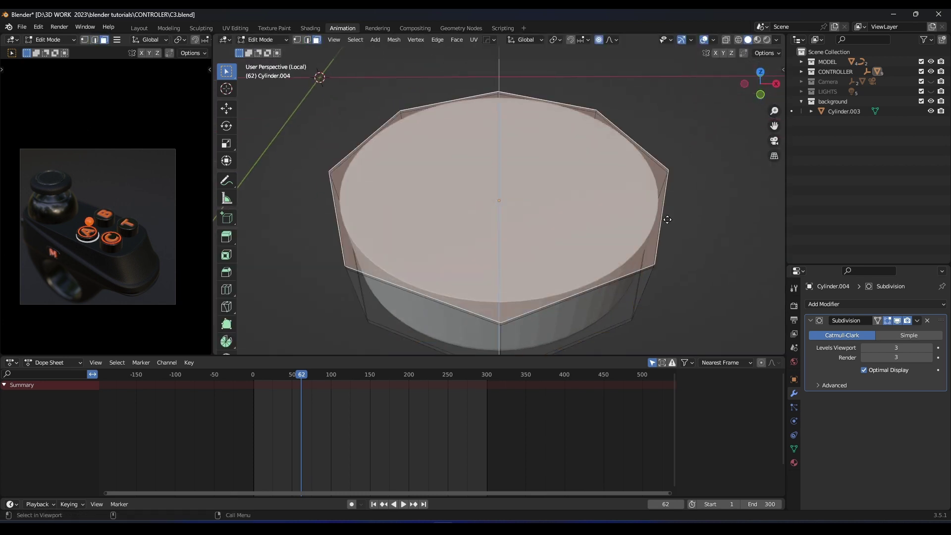
key("s")
left_click(633, 214)
middle_click_drag(632, 214, 617, 188)
key("e")
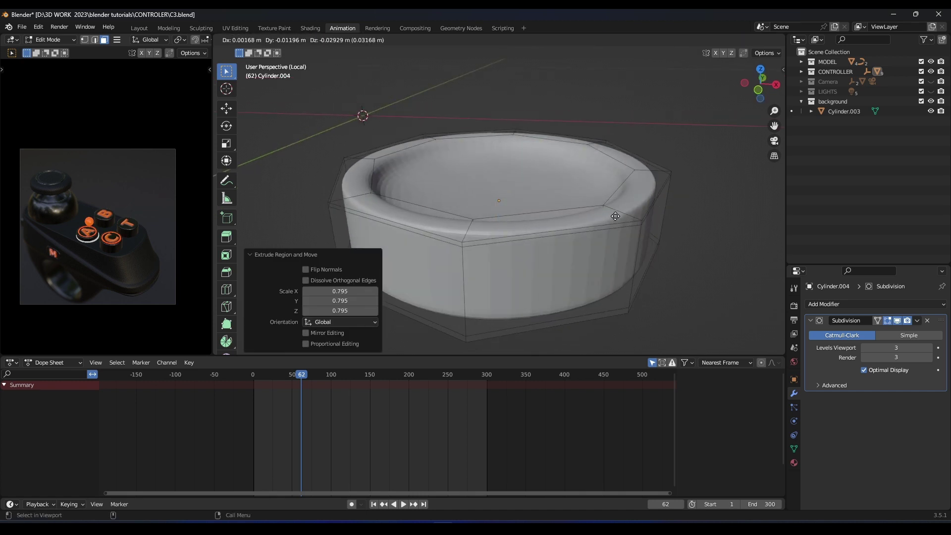
left_click(615, 224)
Add a loop cut around the recess's inner wall close to the rim
middle_click_drag(615, 225, 541, 239)
key("ctrl+r")
left_click(389, 156)
left_click(391, 149)
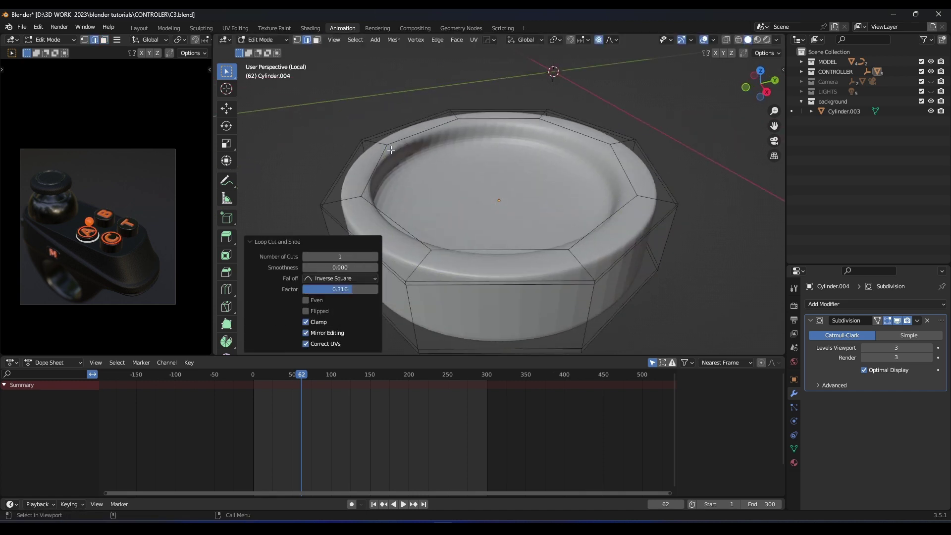
Raise the ring's top rim faces about 0.011 m along Z with proportional editing off
middle_click_drag(390, 149, 376, 162)
key("3")
left_click(353, 186, "alt")
key("g")
key("z")
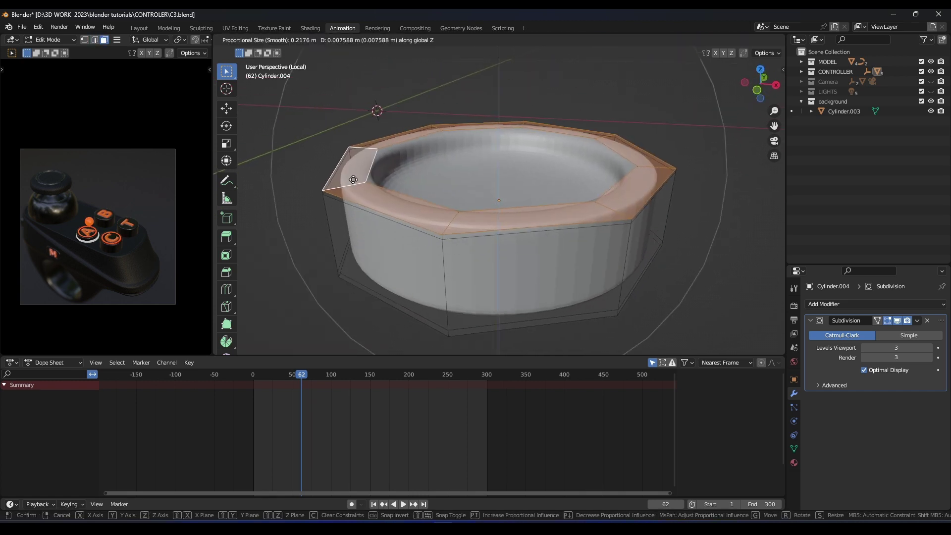
left_click(353, 179)
left_click(520, 166)
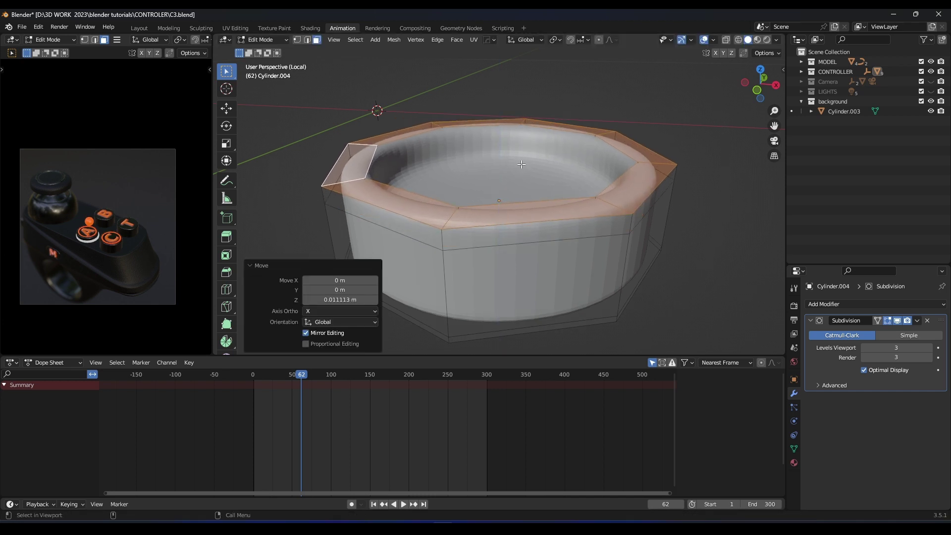
Apply Shade Auto Smooth to the ring and return to Edit Mode
key("Tab")
right_click(378, 166)
left_click(379, 167)
key("Tab")
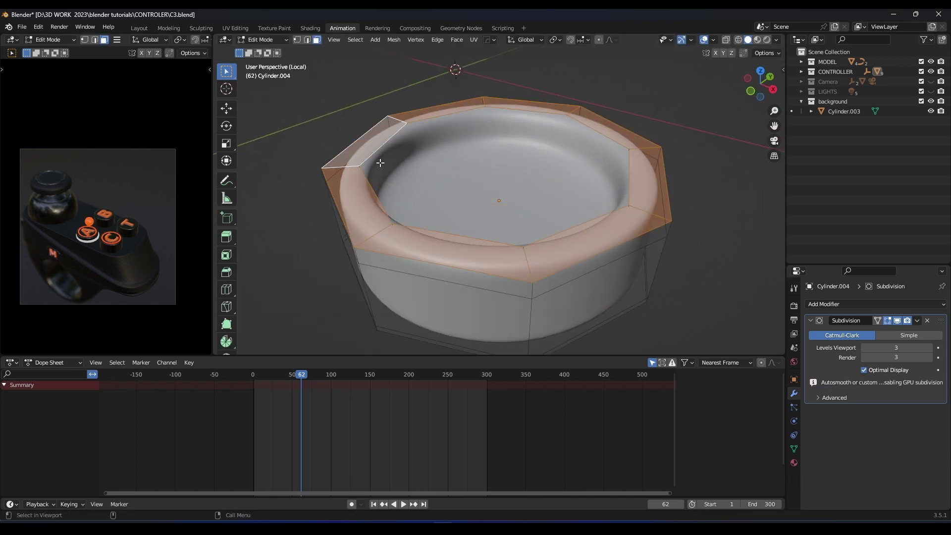
Add another loop cut just below the ring's rim and leave local view in Object Mode
key("ctrl+r")
left_click(391, 150)
left_click(391, 143)
middle_click_drag(391, 146, 455, 202)
key("Tab")
scroll(456, 203, "down", 3)
key("KP_Divide")
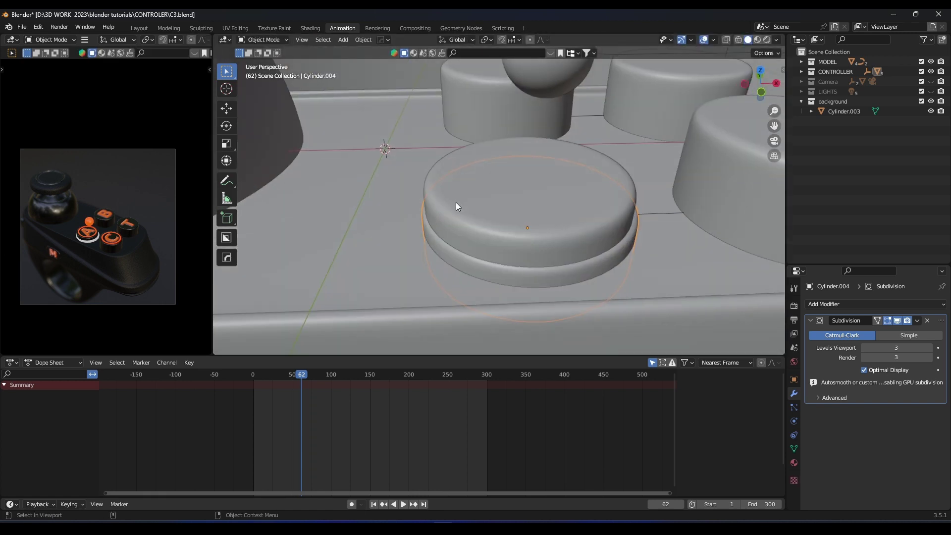
Widen the ring to about 1.2 in X and Y around the A button and fine-tune its width
key("s")
key("shift+z")
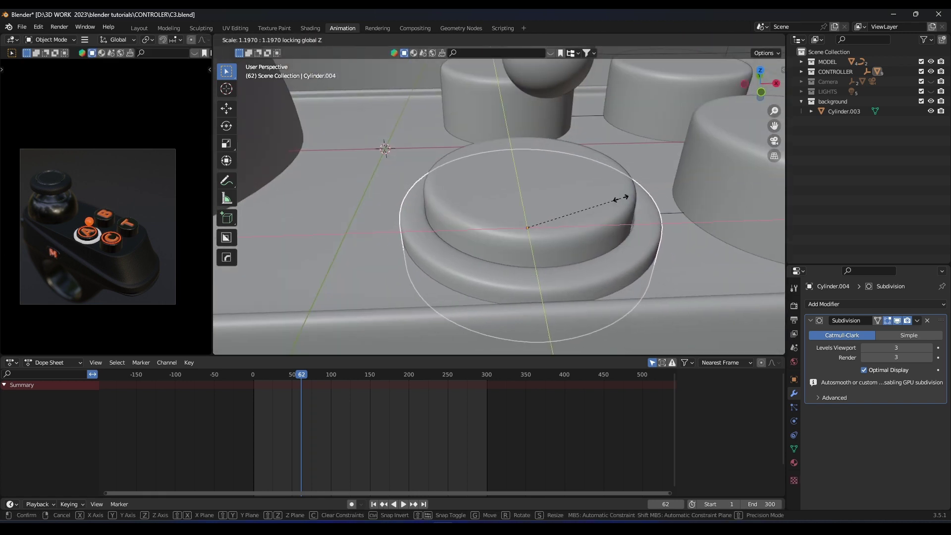
left_click(622, 199)
mouse_move(622, 200)
middle_mouse_down()
mouse_move(608, 213)
mouse_move(604, 203)
mouse_move(656, 219)
mouse_move(627, 201)
middle_mouse_up()
key("s")
key("shift+z")
left_click(654, 220)
Select the ring's outer side faces and scale them to 0.944 in X and Y
key("Tab")
key("3")
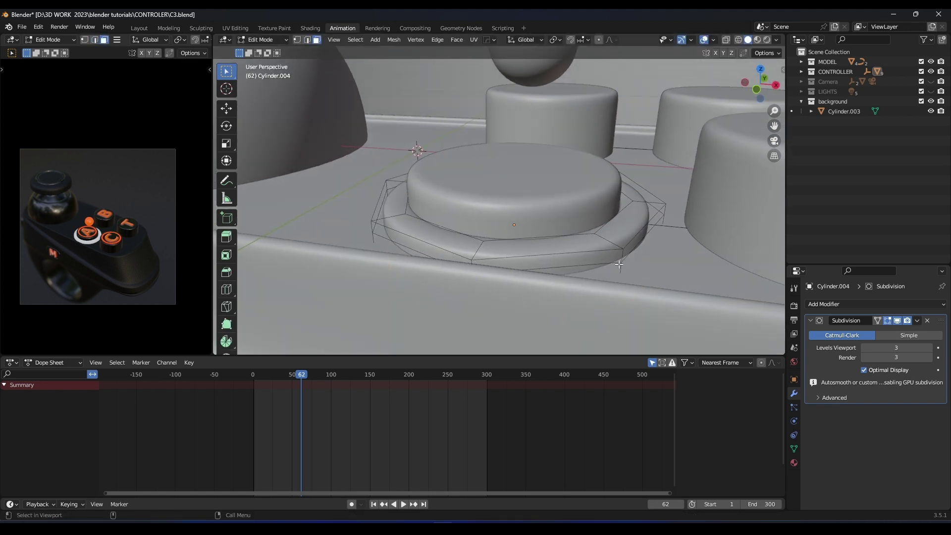
key("ctrl+KP_Add")
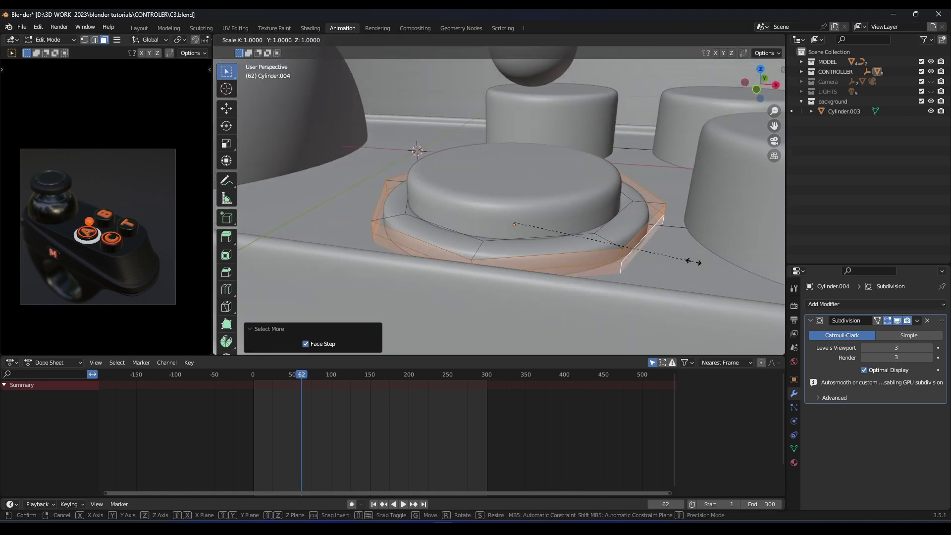
key("shift+z")
left_click(682, 261)
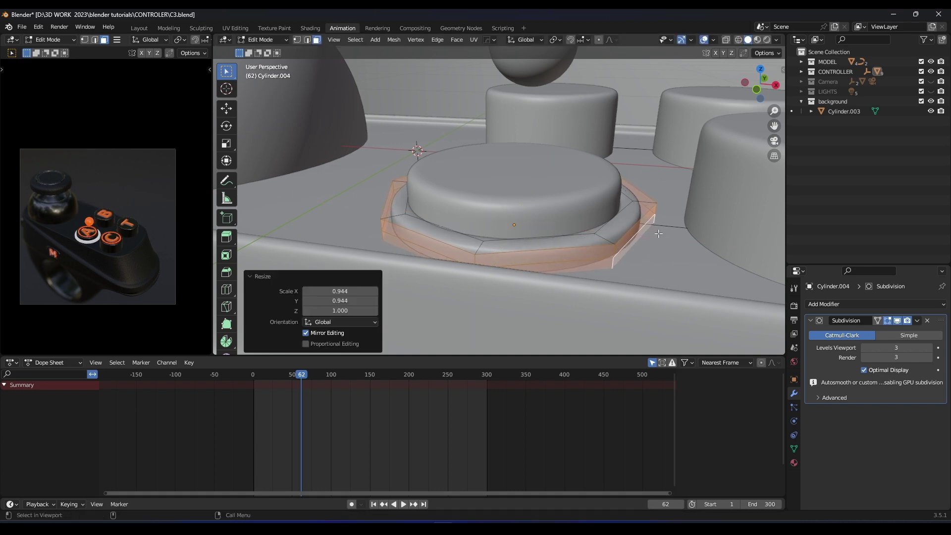
Return to Object Mode and view the ring around the A button in Material Preview shading
key("Tab")
mouse_move(638, 214)
middle_mouse_down()
mouse_move(649, 238)
mouse_move(616, 207)
middle_mouse_up()
scroll(616, 207, "down", 3)
key("z")
left_click(606, 240)
scroll(608, 241, "up", 2)
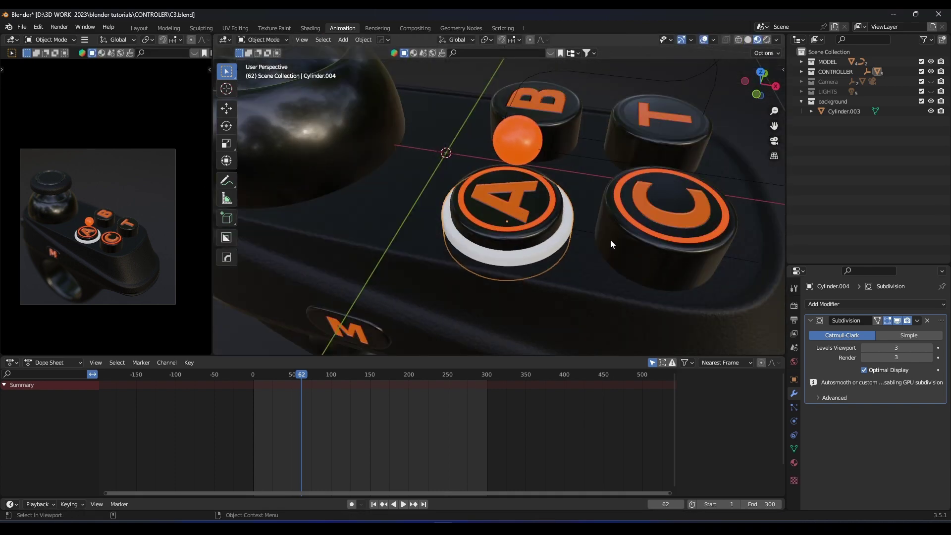
Assign the existing black rough plastic material to the ring around the A button and inspect it in Rendered shading
key("z")
left_click(612, 194)
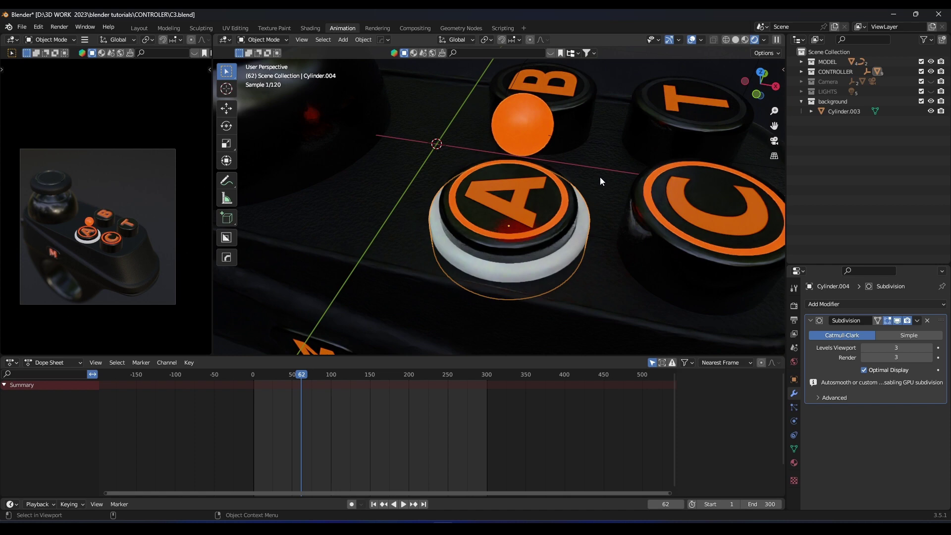
middle_click_drag(599, 177, 629, 186)
left_click(793, 462)
left_click(811, 345)
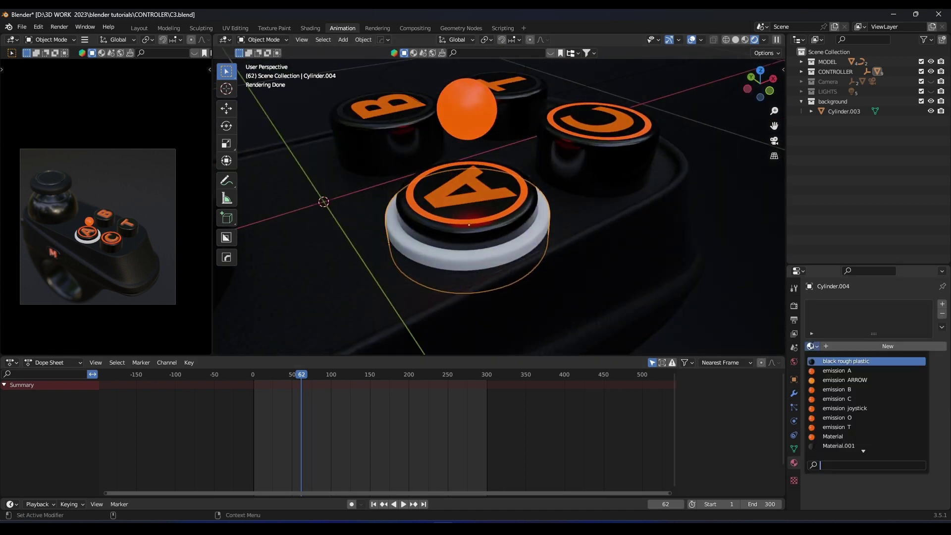
left_click(821, 361)
middle_click_drag(697, 275, 513, 179)
left_click(722, 227)
left_click(515, 197)
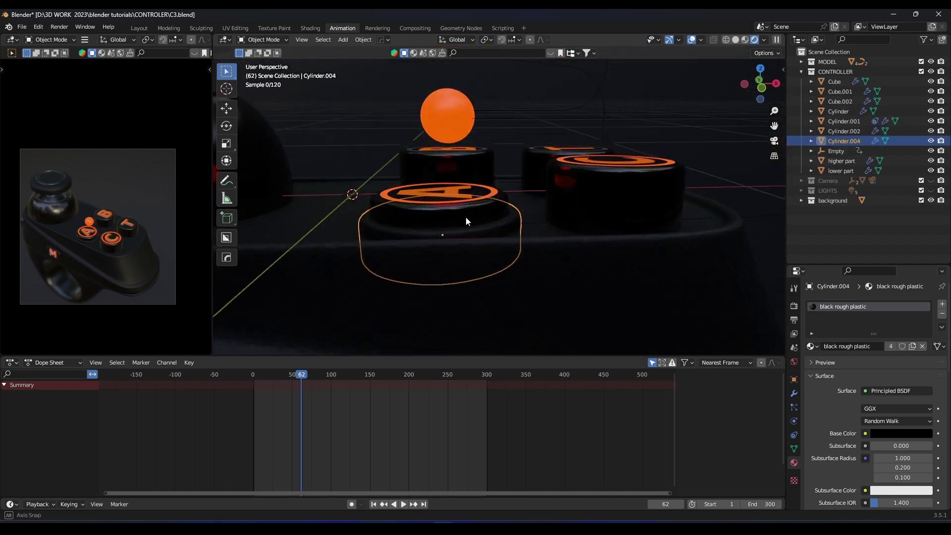
Array the ring into 2 copies along X, offset about 1.902, so the second ring surrounds the C button
key("z")
mouse_move(465, 217)
middle_mouse_down()
mouse_move(593, 244)
mouse_move(540, 234)
mouse_move(612, 237)
mouse_move(619, 215)
middle_mouse_up()
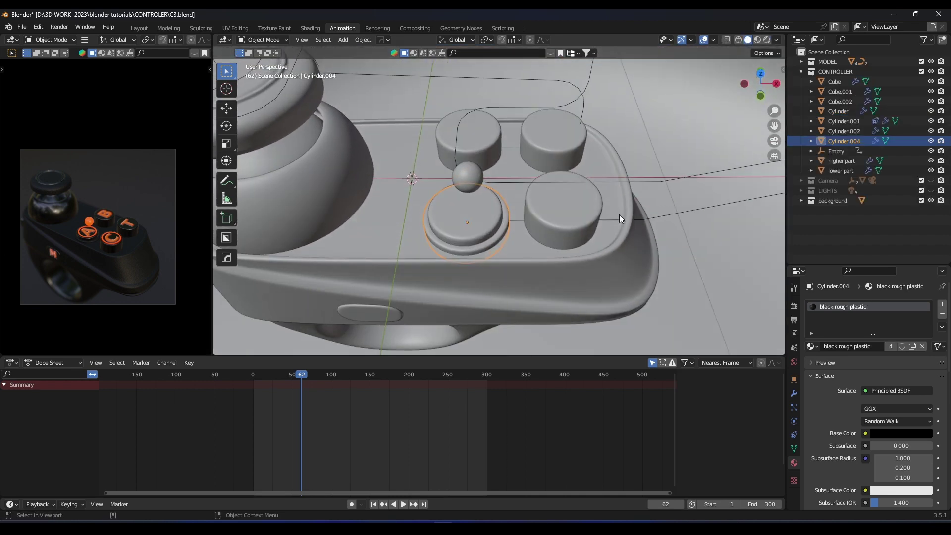
scroll(619, 215, "up", 2)
key("q")
left_click(590, 235)
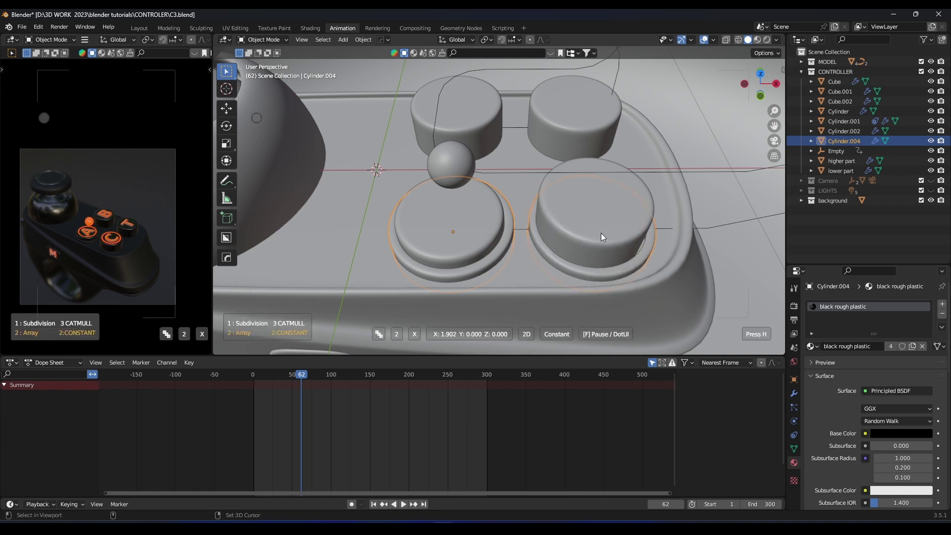
left_click(590, 232)
middle_click_drag(590, 232, 622, 249)
Add a second array of 2 copies along Y so rings also surround the B and T buttons
left_click(794, 393)
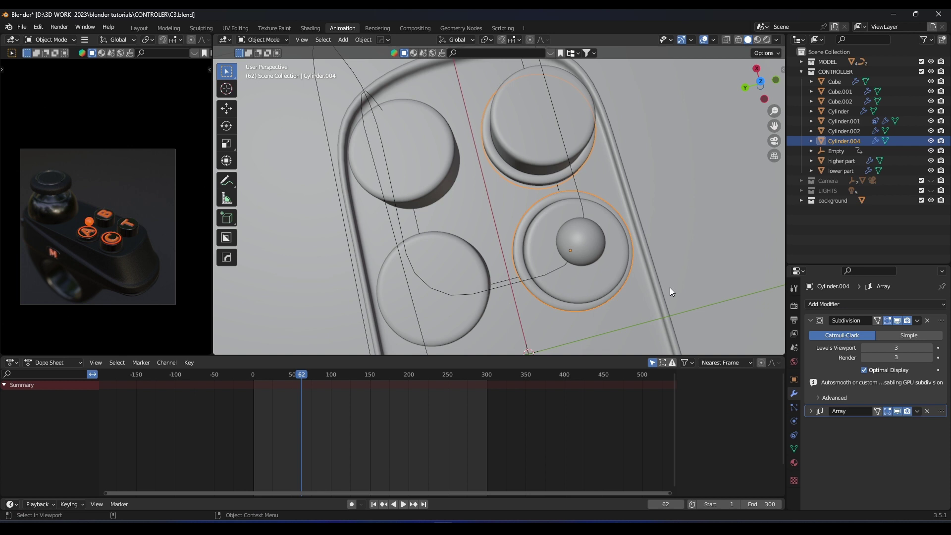
left_click(810, 321)
right_click(554, 222)
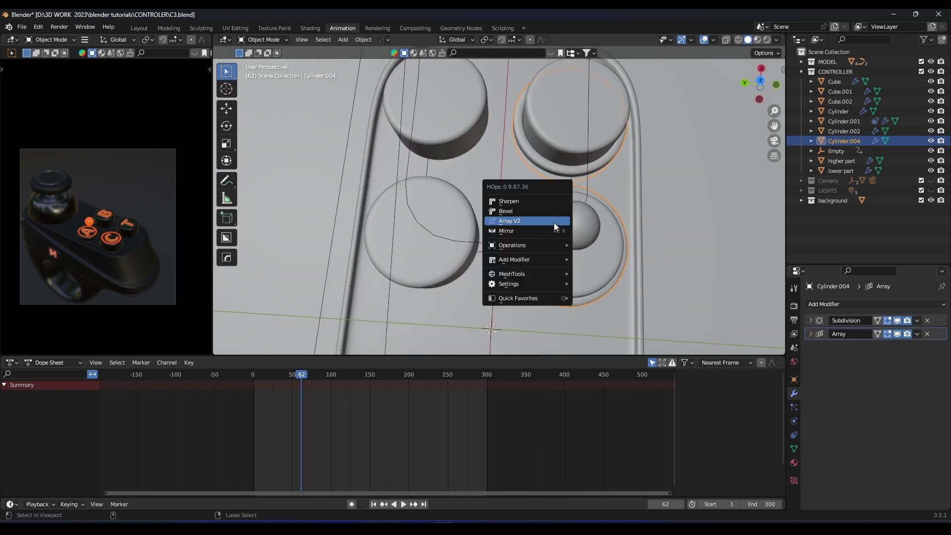
left_click(553, 222)
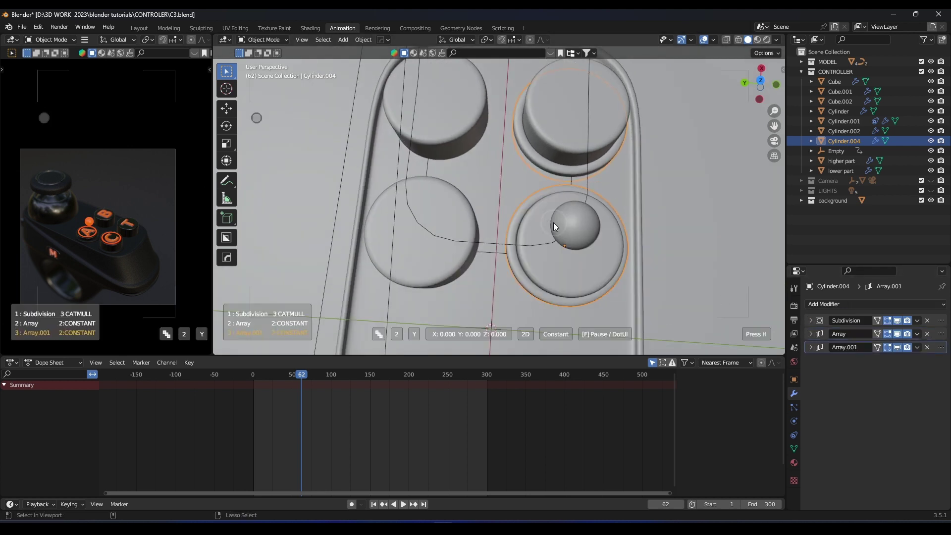
left_click(584, 222)
mouse_move(585, 222)
middle_mouse_down()
mouse_move(519, 152)
mouse_move(575, 151)
mouse_move(544, 182)
mouse_move(502, 158)
mouse_move(545, 152)
mouse_move(609, 207)
middle_mouse_up()
Save the file and inspect the four button rings in Rendered shading
key("ctrl+s")
key("z")
left_click(583, 165)
scroll(583, 165, "up", 2)
key("z")
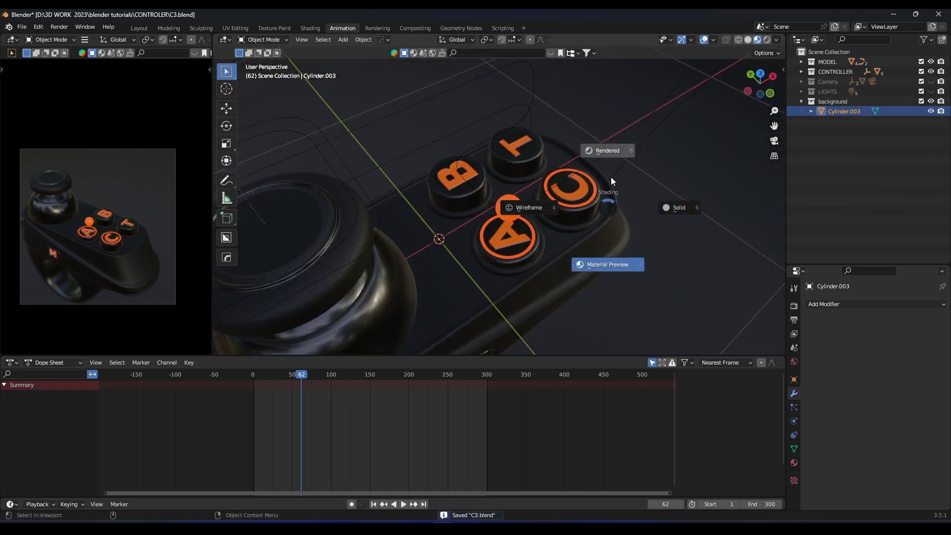
left_click(611, 174)
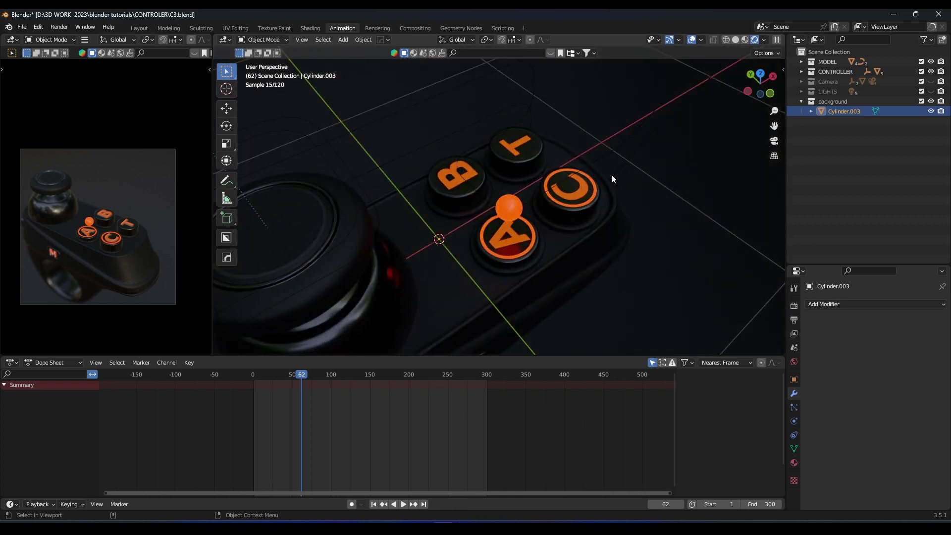
middle_click_drag(611, 174, 597, 192)
scroll(542, 203, "up", 2)
scroll(598, 194, "up", 2)
scroll(598, 191, "down", 3)
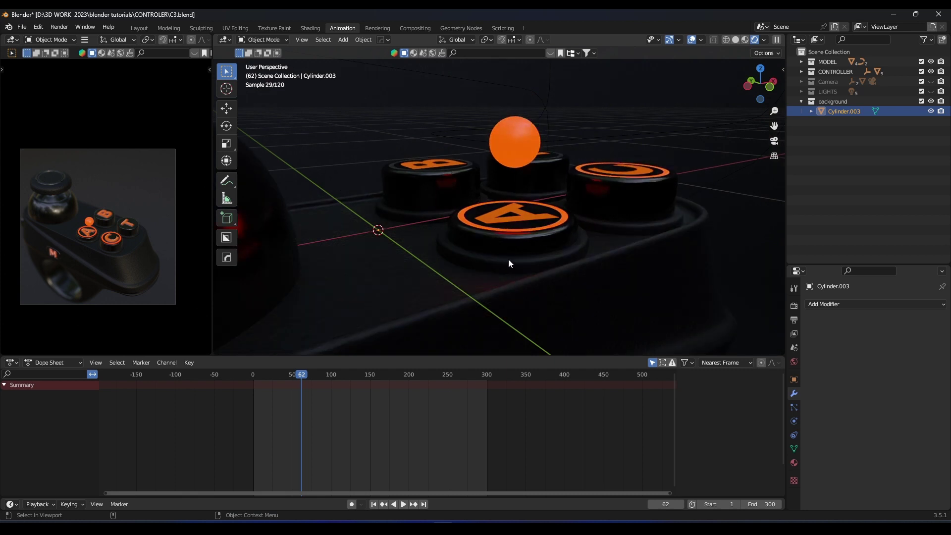
Lower the button rings about 0.007 m along Z and fine-tune their height in Solid shading
left_click(564, 252)
key("g")
key("z")
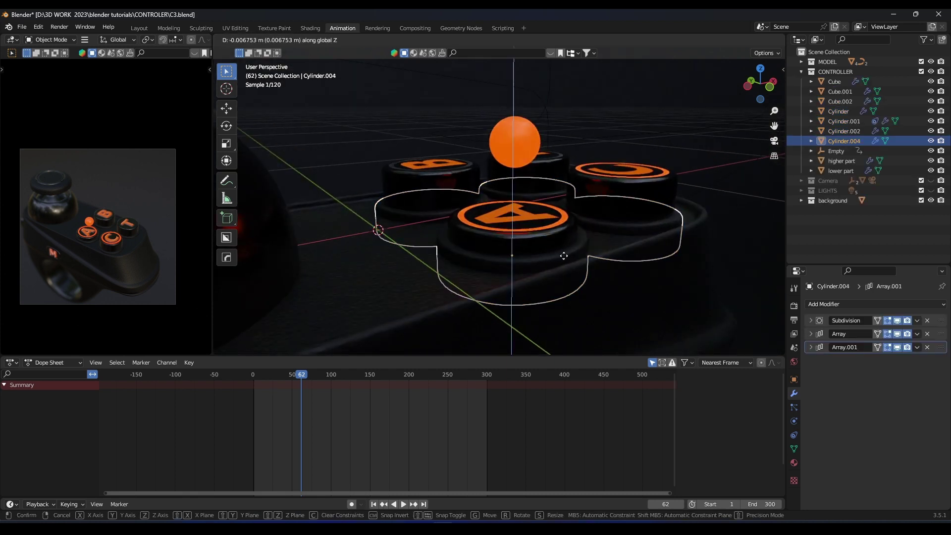
left_click(564, 256)
key("z")
left_click(613, 229)
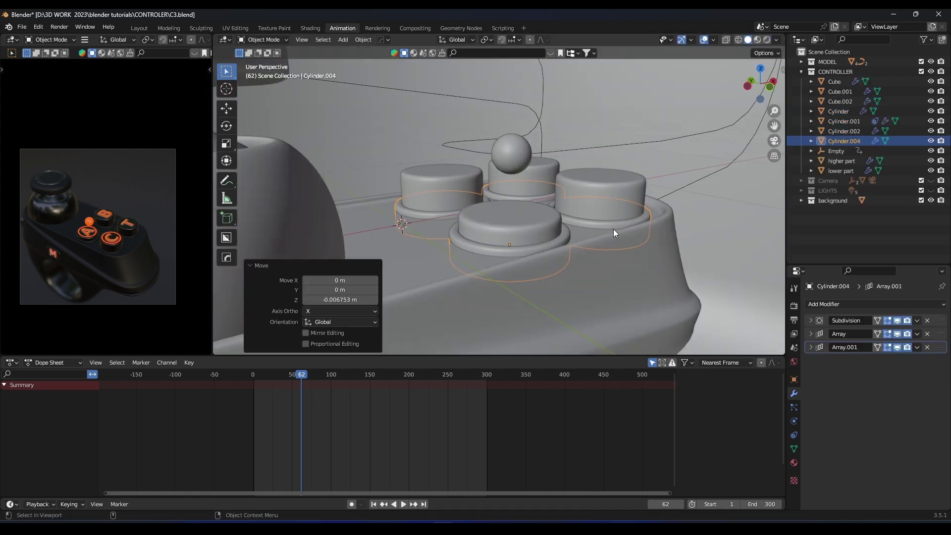
key("g")
key("z")
left_click(606, 226)
mouse_move(593, 227)
middle_mouse_down()
mouse_move(561, 262)
mouse_move(584, 227)
mouse_move(594, 248)
middle_mouse_up()
Check the lowered rings and the controller's side in Rendered shading, and save the file
key("z")
left_click(587, 203)
scroll(586, 203, "down", 2)
left_click(711, 201)
mouse_move(643, 208)
middle_mouse_down()
mouse_move(515, 261)
mouse_move(535, 216)
mouse_move(608, 219)
mouse_move(588, 218)
mouse_move(606, 209)
mouse_move(510, 206)
middle_mouse_up()
scroll(572, 222, "up", 2)
scroll(607, 218, "down", 3)
key("ctrl+s")
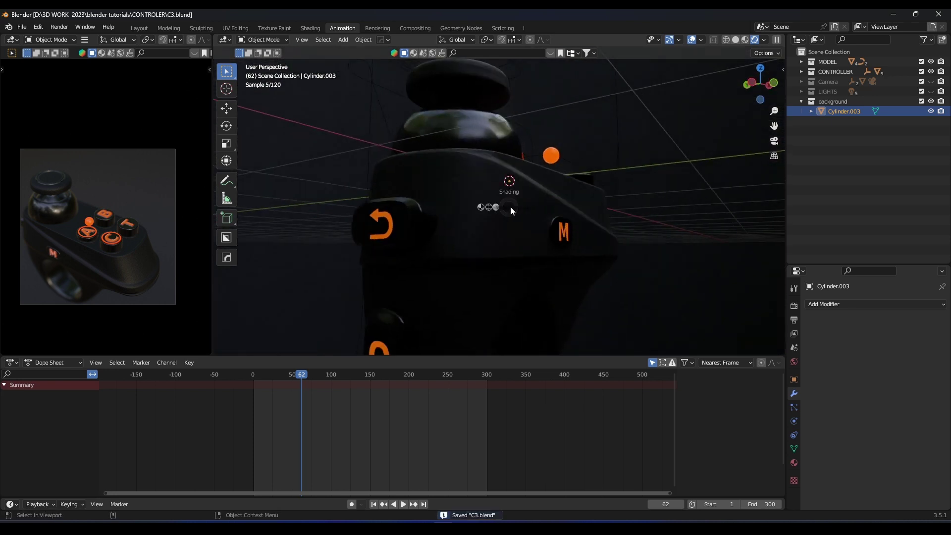
Duplicate the arrow button's side faces in place, scale the copy by 1.139, and separate it into its own object
key("z")
mouse_move(586, 198)
middle_mouse_down()
mouse_move(553, 171)
mouse_move(544, 207)
mouse_move(533, 190)
mouse_move(554, 212)
mouse_move(558, 194)
mouse_move(495, 205)
mouse_move(535, 209)
middle_mouse_up()
left_click(553, 212)
scroll(560, 195, "up", 2)
left_click(498, 201)
key("Tab")
key("shift+d")
right_click(649, 210)
key("s")
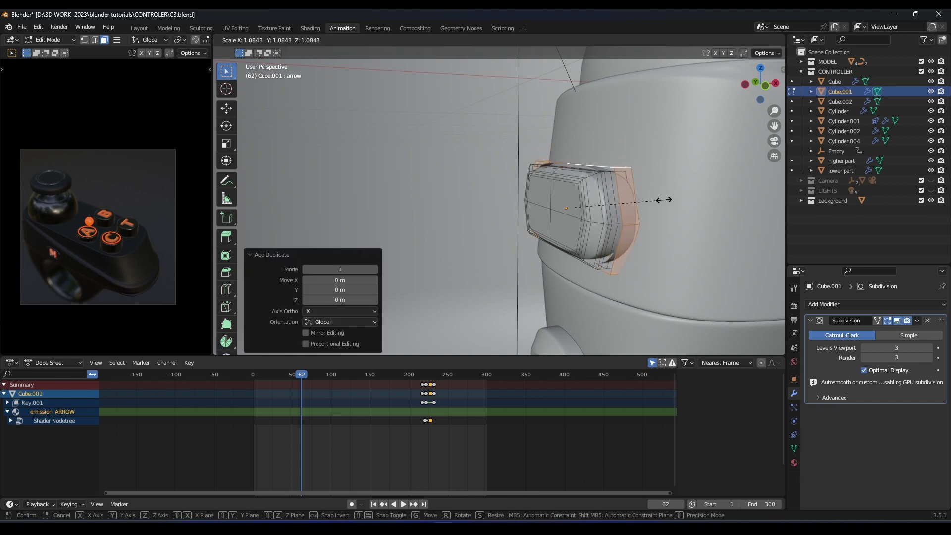
left_click(668, 198)
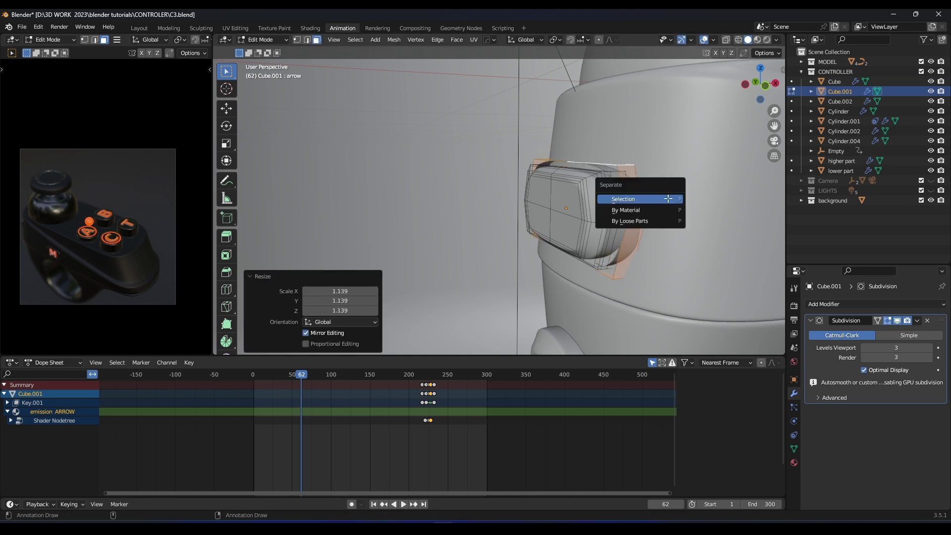
left_click(668, 199)
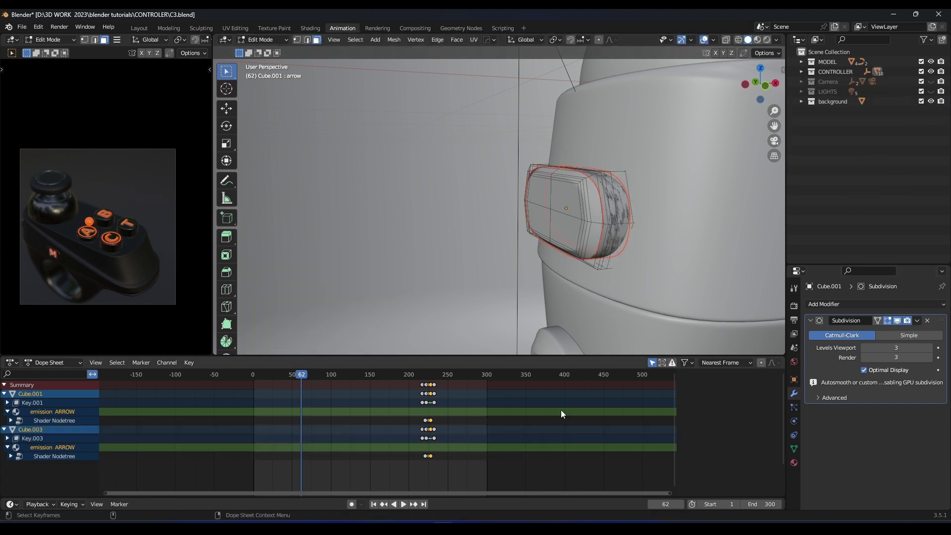
Delete the arrow button keyframes shown in the Dope Sheet and select the separated side piece in Object Mode
left_click(429, 426)
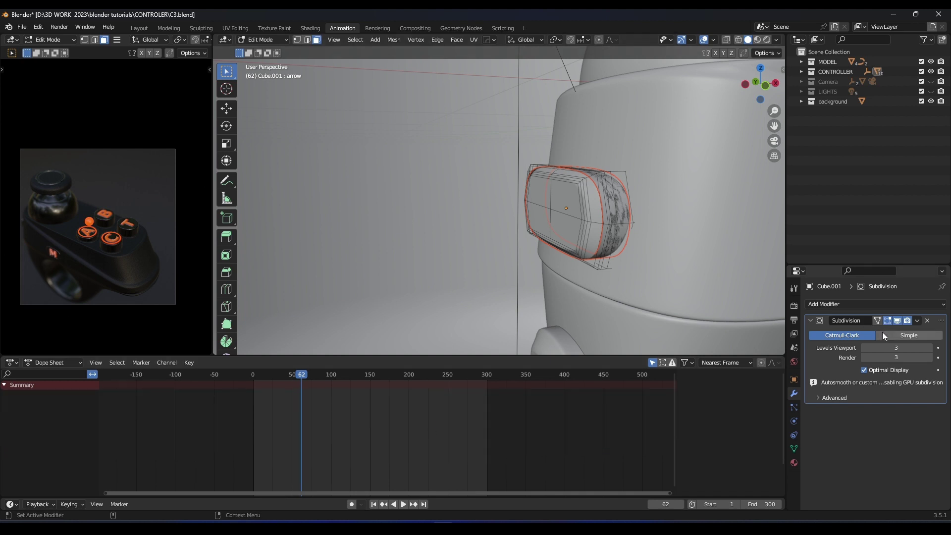
key("Tab")
key("Tab")
key("Tab")
left_click(633, 202)
left_click(620, 204)
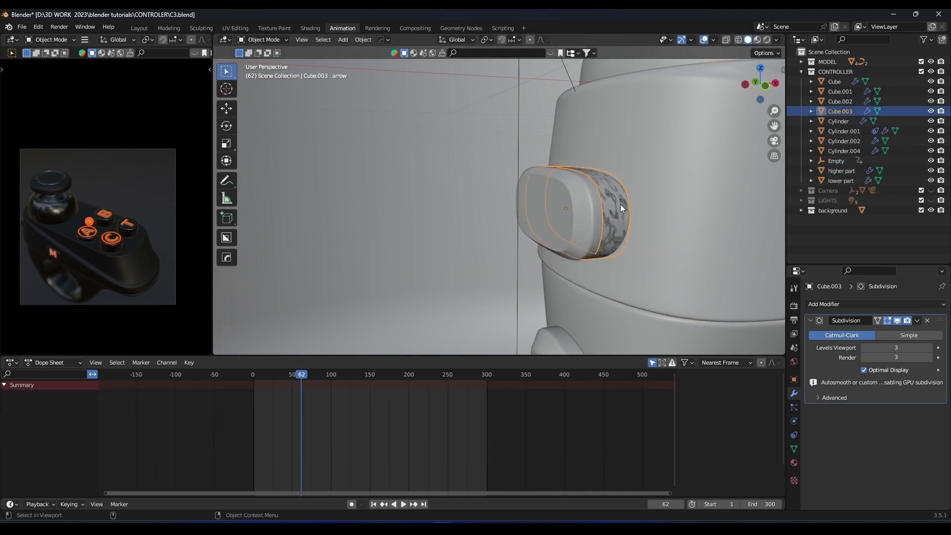
key("ctrl+z")
key("ctrl+z")
key("ctrl+z")
key("ctrl+z")
key("ctrl+z")
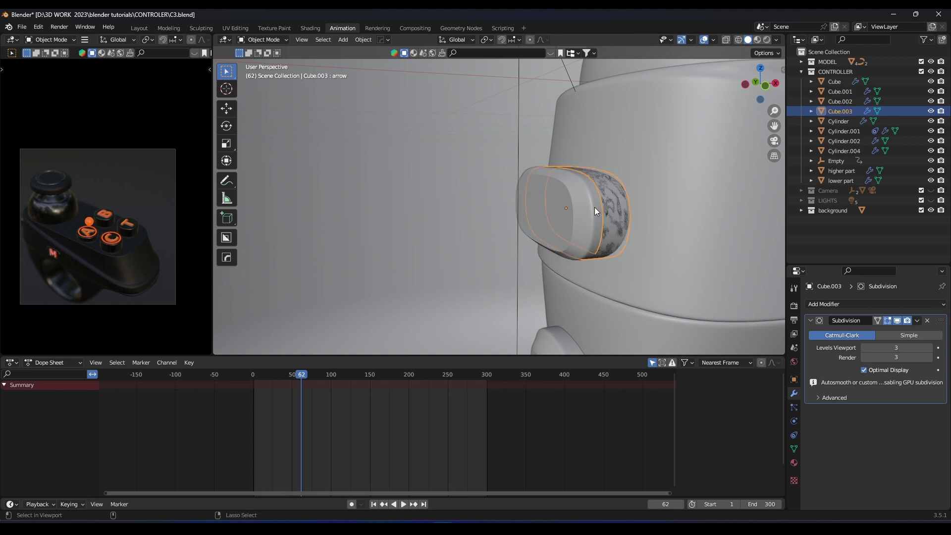
key("ctrl+shift+z")
key("ctrl+shift+z")
key("ctrl+shift+z")
key("ctrl+shift+z")
key("ctrl+shift+z")
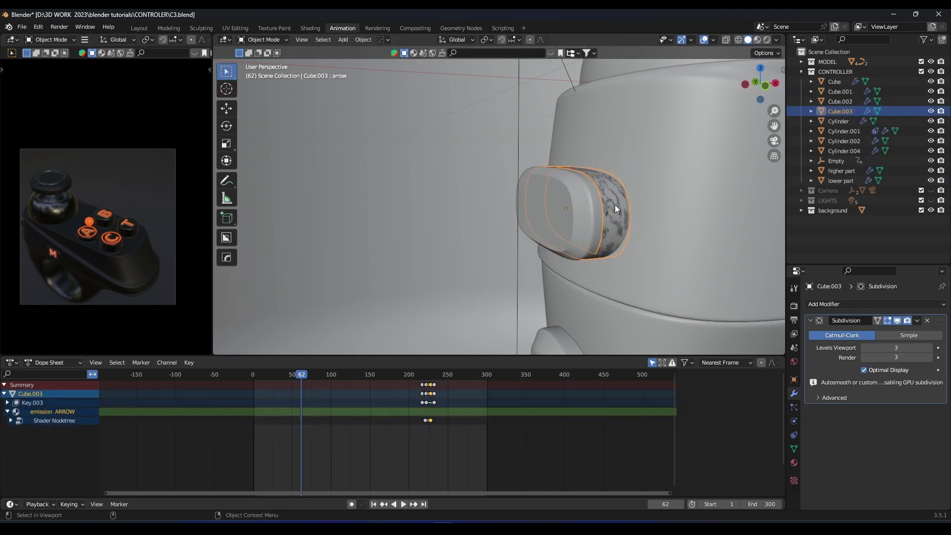
Scale the separated piece around the arrow button by 1.08
key("s")
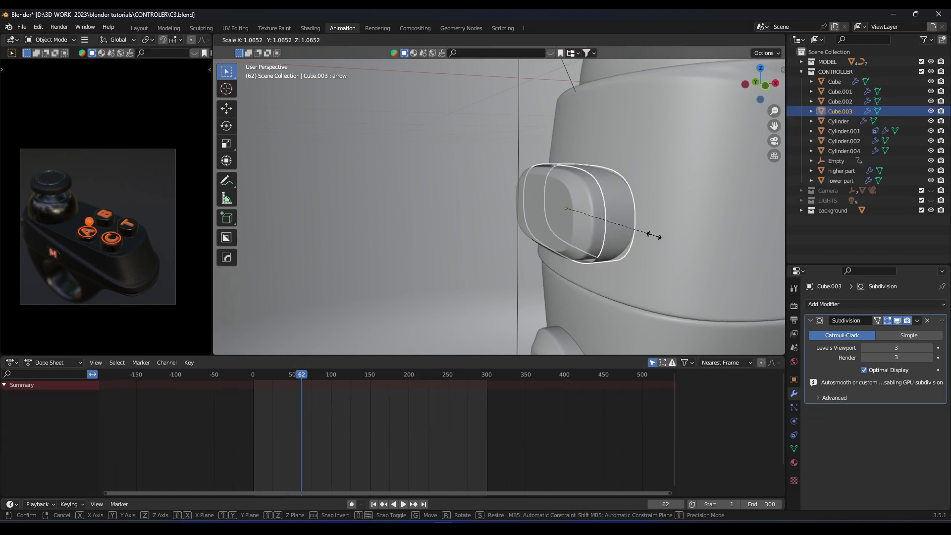
left_click(638, 231)
middle_click_drag(637, 231, 669, 226)
Add a Solidify modifier to the arrow button's surrounding piece and place it above the Subdivision modifier
left_click(831, 304)
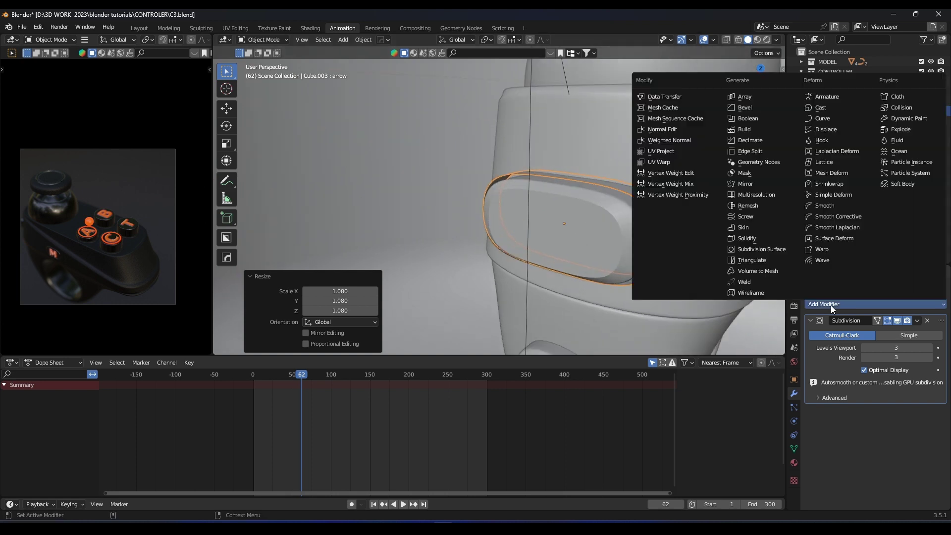
left_click(753, 237)
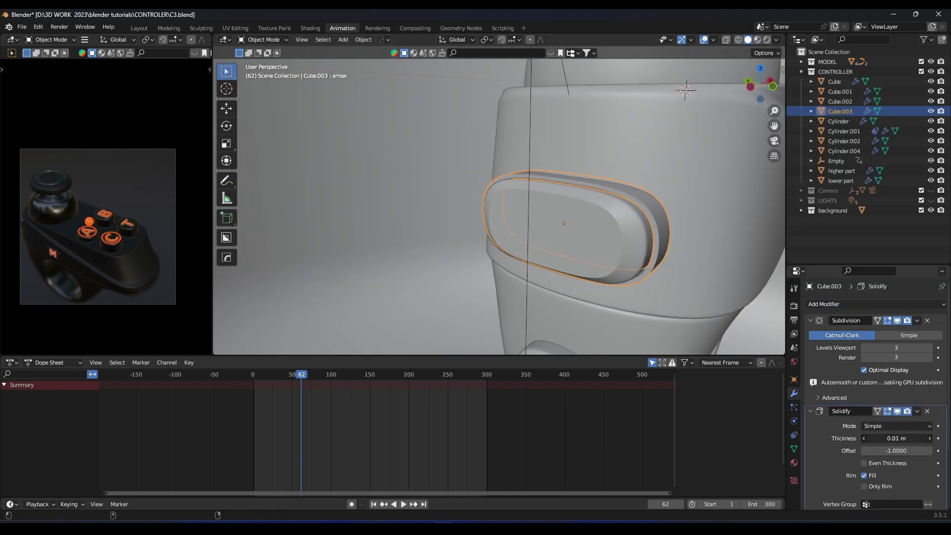
left_click(809, 320)
left_click(812, 334)
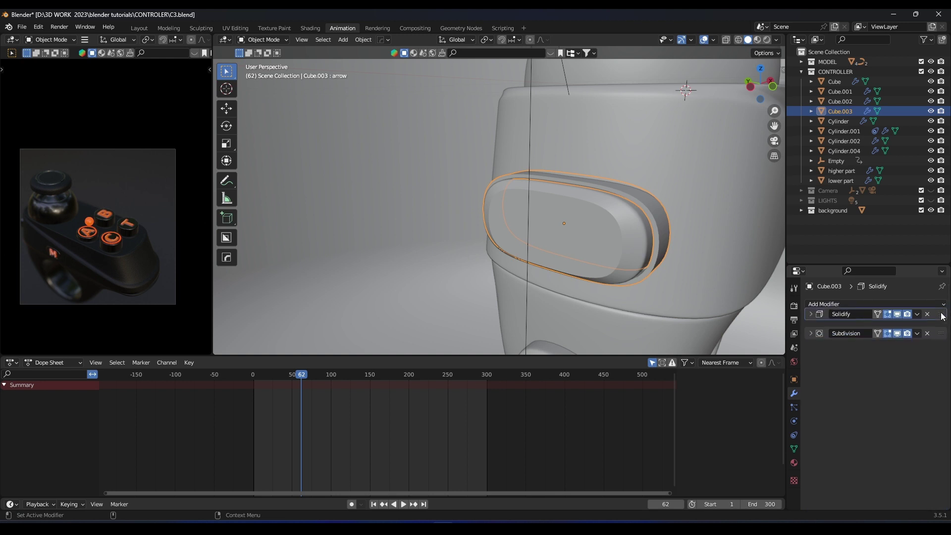
left_click_drag(941, 313, 940, 313)
middle_click_drag(609, 230, 628, 236)
scroll(643, 245, "up", 2)
key("Tab")
key("Tab")
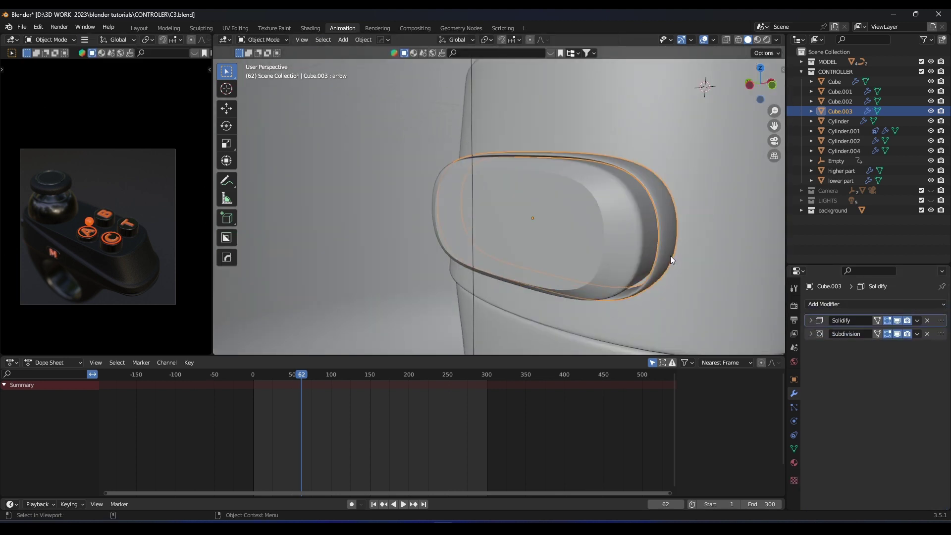
Set the Solidify thickness to 0.019 m and add a loop cut around the arrow button's surrounding piece
left_click(810, 321)
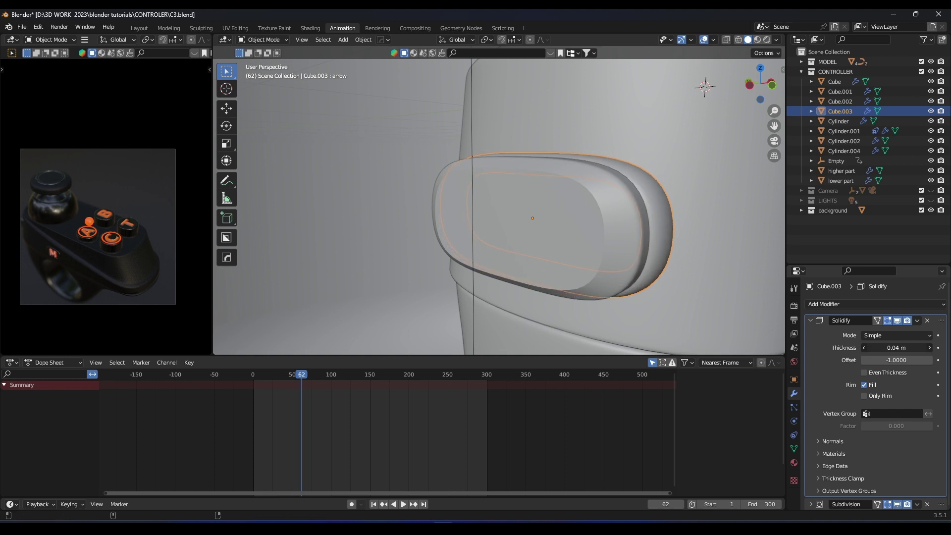
middle_click_drag(569, 237, 513, 233)
key("Tab")
key("ctrl+r")
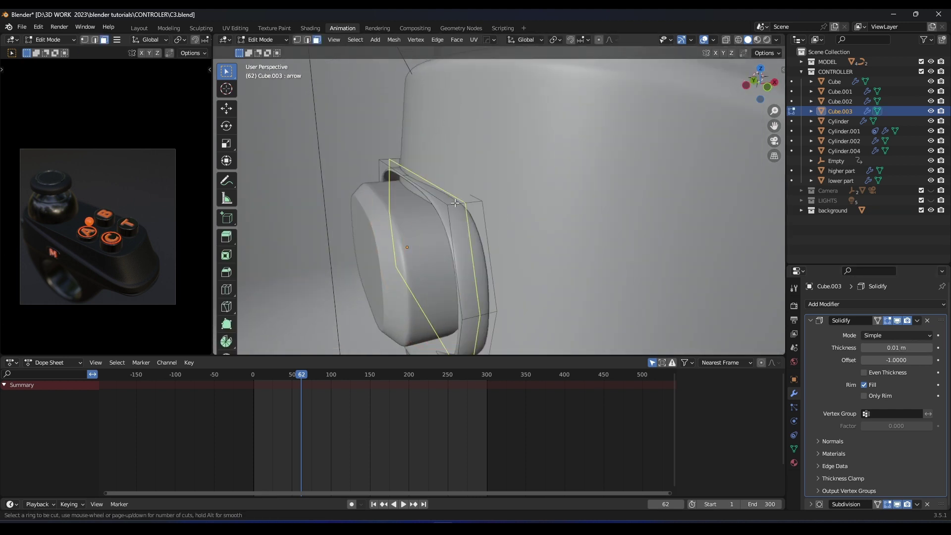
left_click(445, 203)
key("Tab")
middle_click_drag(446, 203, 565, 211)
Hide the Subdivision modifier in the viewport and try to apply the surrounding piece's Solidify modifier
left_click(897, 504)
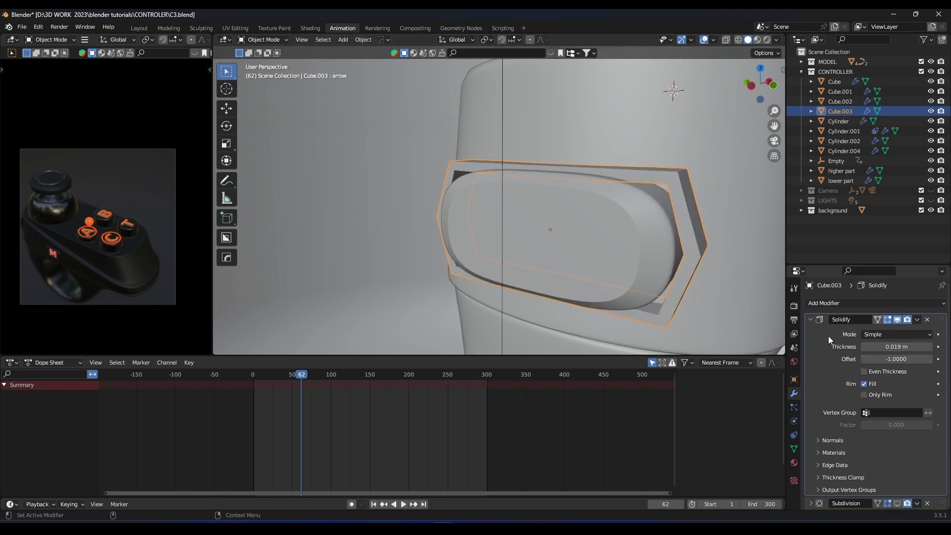
key("ctrl+a")
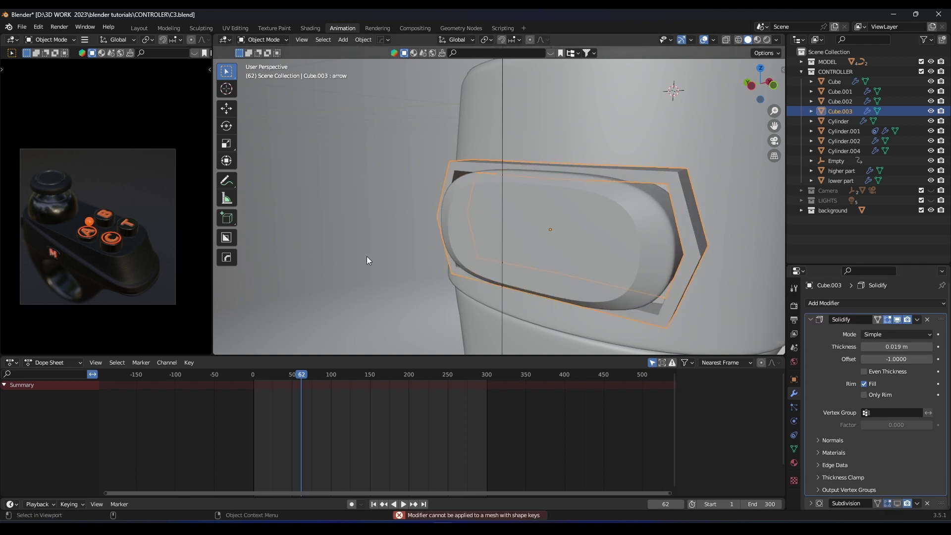
key("Tab")
key("Tab")
key("ctrl+a")
scroll(594, 179, "down", 3)
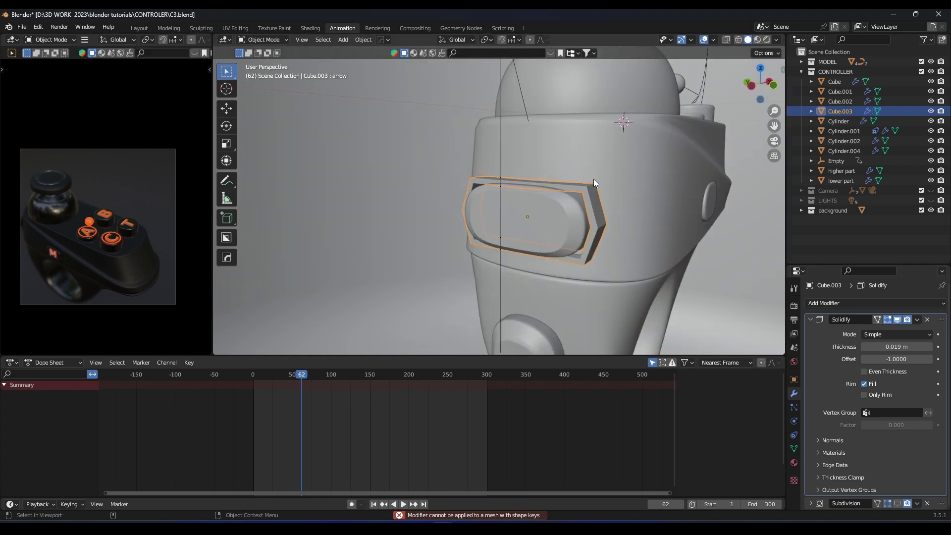
Remove the Basis and arrow shape keys from the arrow button's surrounding piece and apply its Solidify modifier
middle_click_drag(593, 179, 573, 208)
left_click(572, 212)
left_click(543, 248)
left_click(793, 449)
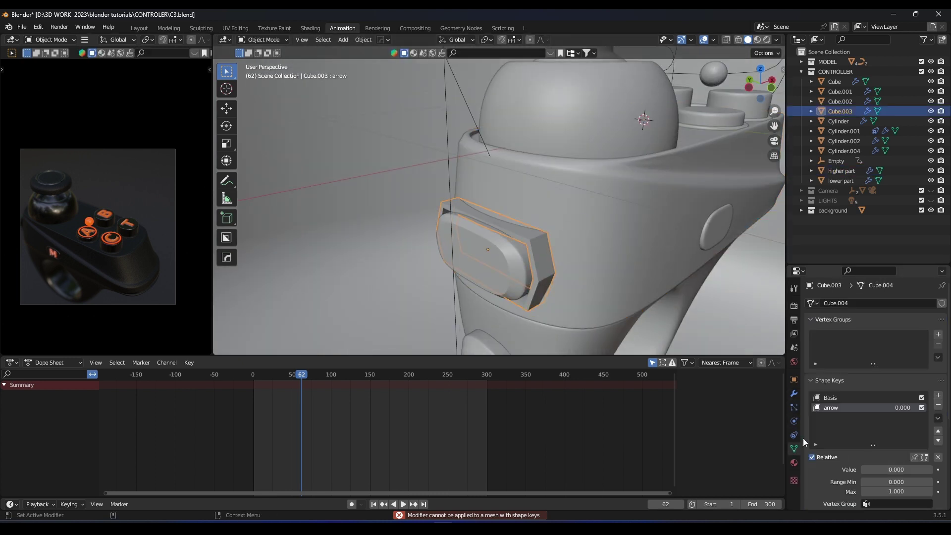
left_click(938, 387)
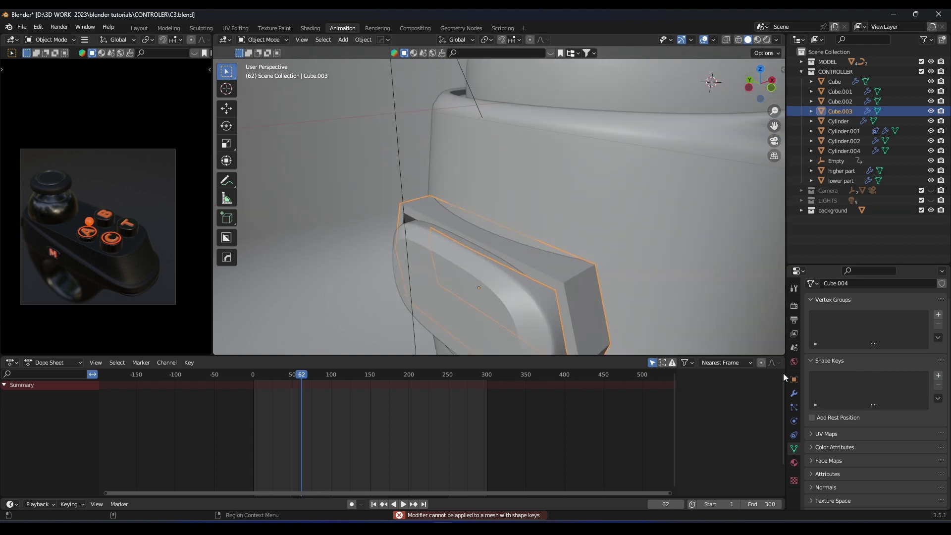
left_click(794, 393)
key("ctrl+a")
middle_click_drag(761, 331, 777, 312)
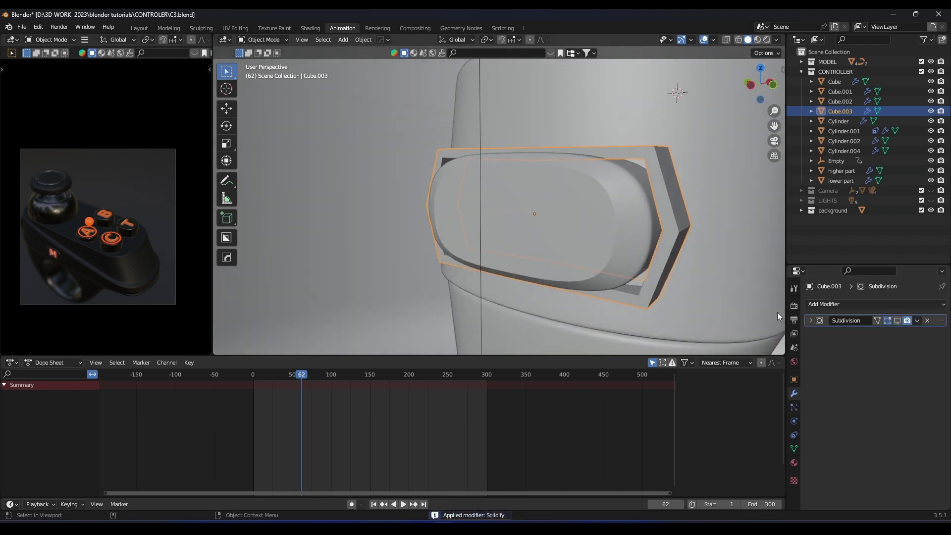
Show the Subdivision modifier in the viewport again and add loop cuts to the arrow button's surrounding piece
left_click(897, 320)
middle_click_drag(657, 220, 670, 216)
key("Tab")
key("ctrl+r")
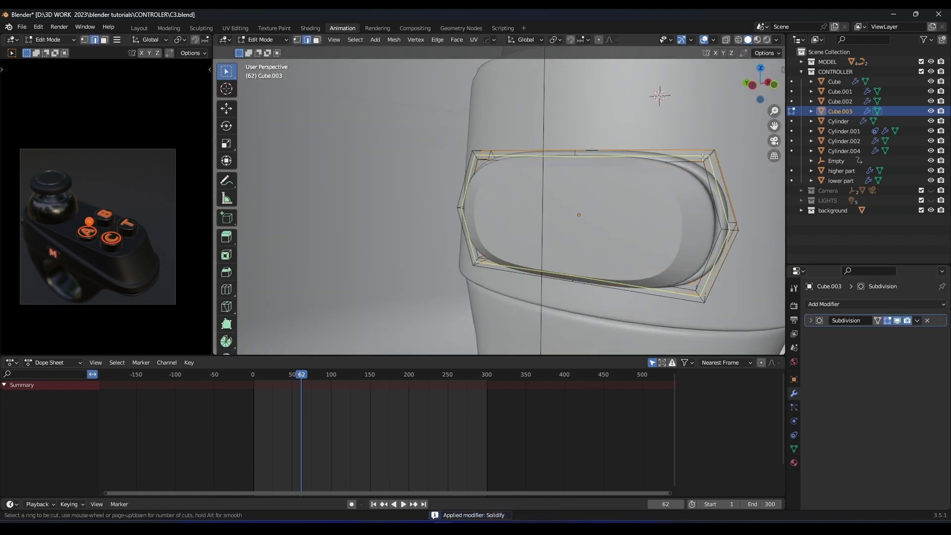
left_click(703, 157)
left_click(707, 157)
mouse_move(707, 157)
middle_mouse_down()
mouse_move(594, 164)
mouse_move(578, 181)
mouse_move(649, 143)
mouse_move(510, 201)
mouse_move(486, 190)
mouse_move(481, 212)
mouse_move(496, 170)
mouse_move(487, 178)
mouse_move(567, 137)
mouse_move(590, 138)
middle_mouse_up()
left_click(578, 181)
left_click(581, 162)
key("Tab")
Move the arrow button's surrounding piece about -0.0046 m along X and check it in Material Preview shading
key("g")
key("y")
key("x")
left_click(506, 188)
key("g")
key("x")
left_click(479, 213)
key("z")
left_click(507, 221)
scroll(487, 178, "up", 6)
scroll(589, 138, "down", 1)
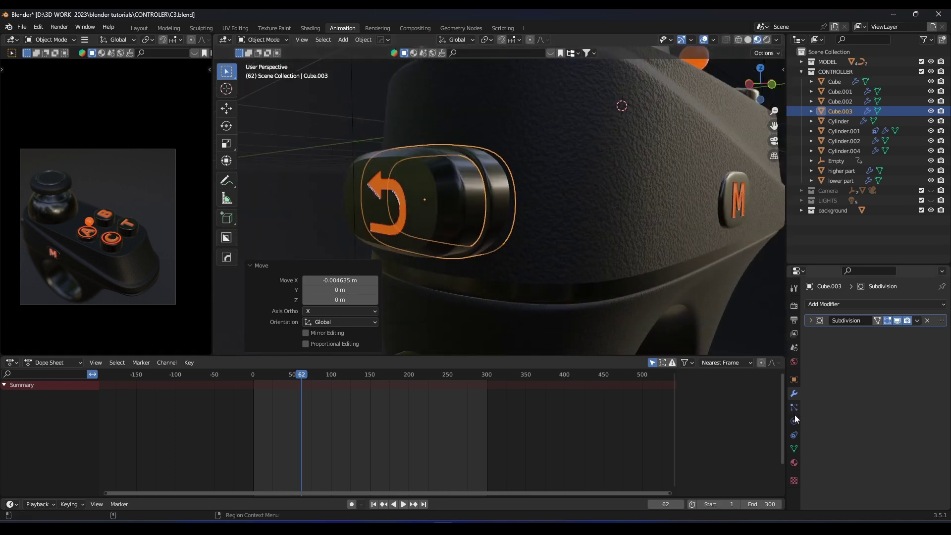
Replace the surrounding piece's first material with black rough plastic and nudge the piece along Y
left_click(796, 462)
left_click(810, 361)
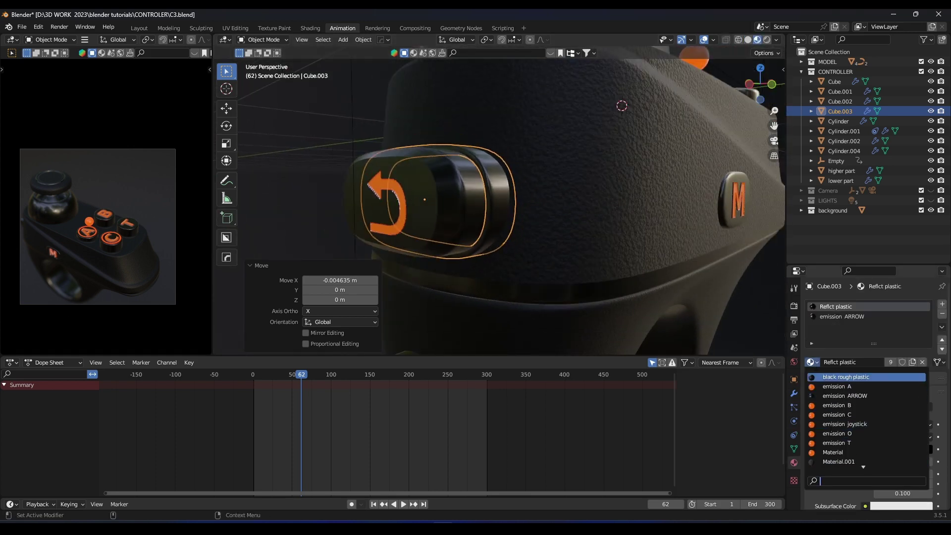
left_click(851, 377)
mouse_move(507, 186)
middle_mouse_down()
mouse_move(468, 154)
mouse_move(520, 144)
mouse_move(501, 162)
mouse_move(511, 167)
mouse_move(536, 134)
mouse_move(528, 168)
mouse_move(506, 159)
mouse_move(513, 205)
mouse_move(490, 185)
middle_mouse_up()
key("g")
key("y")
left_click(510, 170)
In wireframe top view, move the middle vertices of the arrow button's surrounding piece about -0.03 m along X
key("z")
left_click(620, 163)
key("Tab")
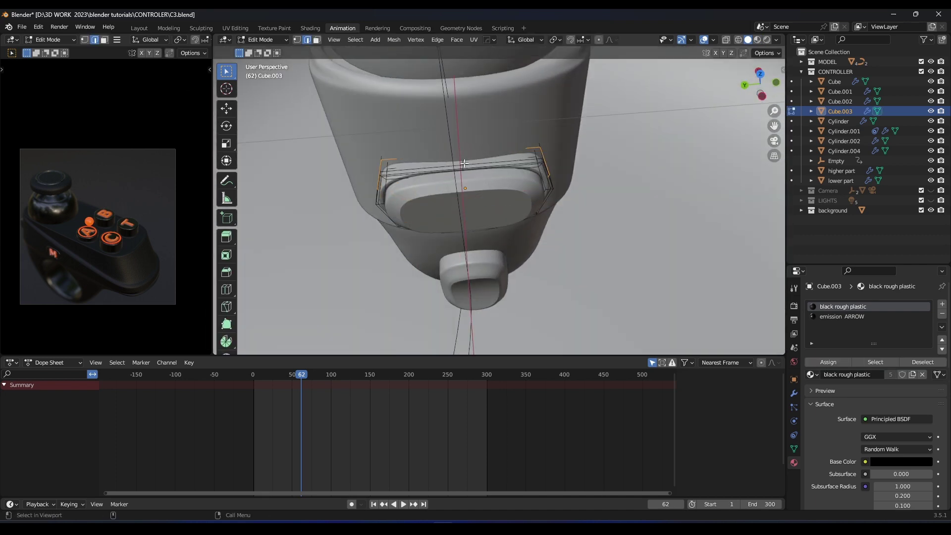
key("KP_7")
left_click(456, 157)
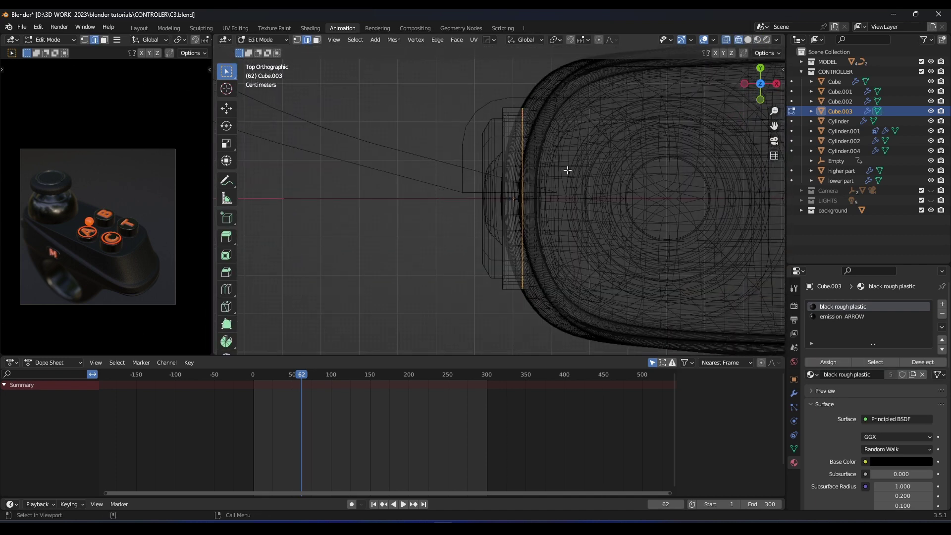
scroll(535, 197, "up", 2)
key("1")
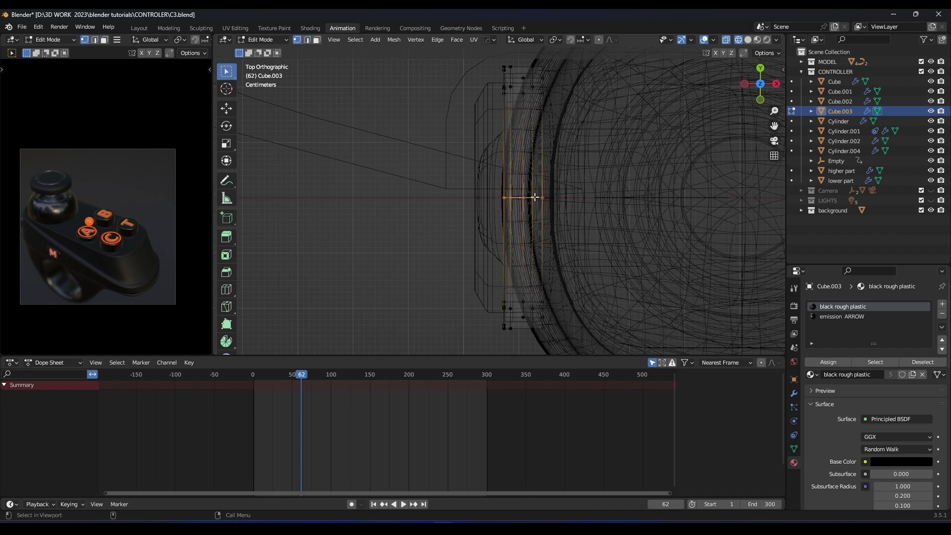
key("g")
key("x")
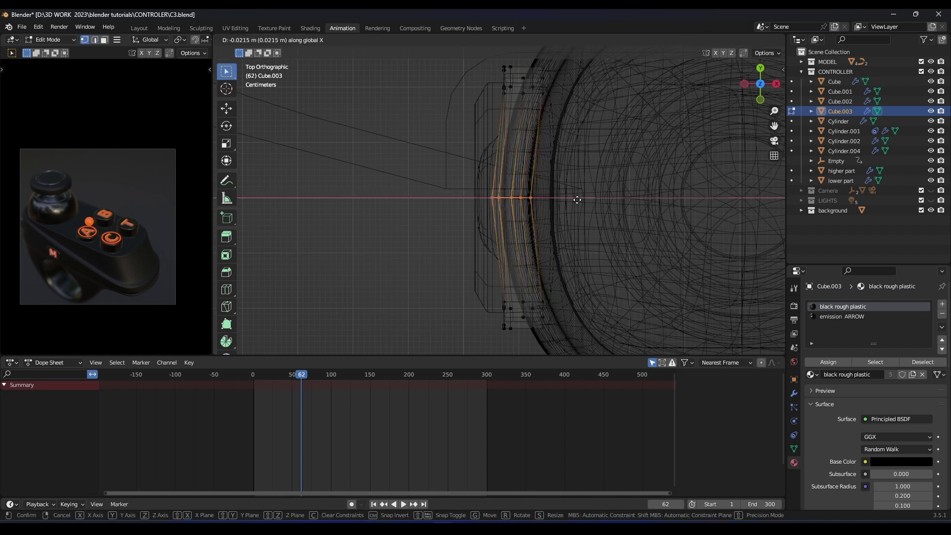
left_click(572, 201)
Bevel the surrounding piece's middle edges with one segment and return to Object Mode in Solid shading
key("ctrl+b")
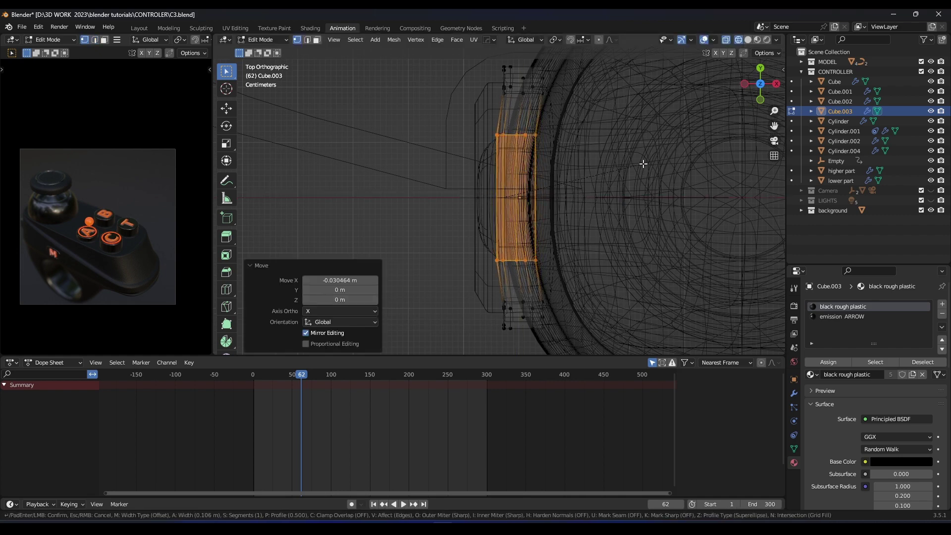
left_click(668, 158)
key("Tab")
middle_click_drag(529, 223, 602, 159)
key("shift+z")
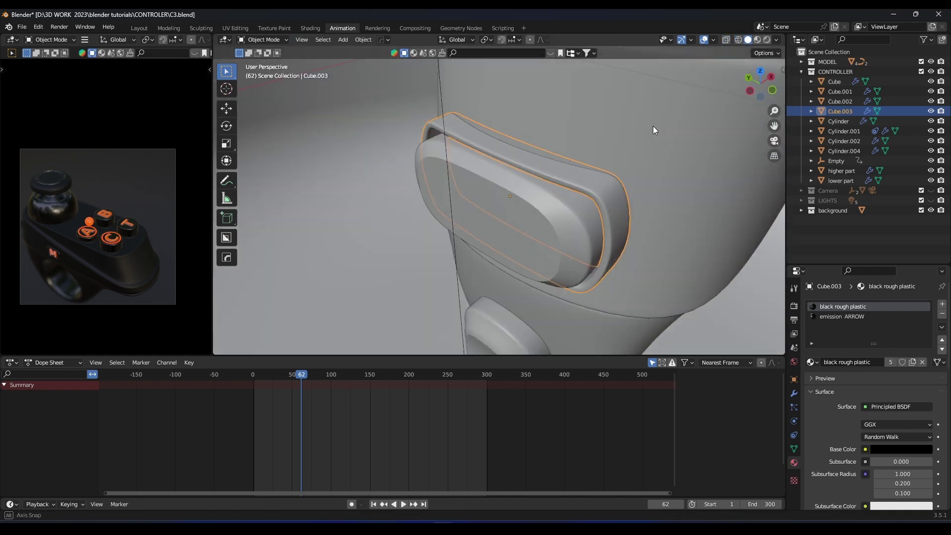
Scale the corner vertices at one end of the arrow button's surrounding piece closer together along Z
mouse_move(652, 126)
middle_mouse_down()
mouse_move(638, 99)
mouse_move(695, 100)
mouse_move(679, 118)
mouse_move(685, 146)
mouse_move(661, 123)
mouse_move(648, 132)
middle_mouse_up()
key("Tab")
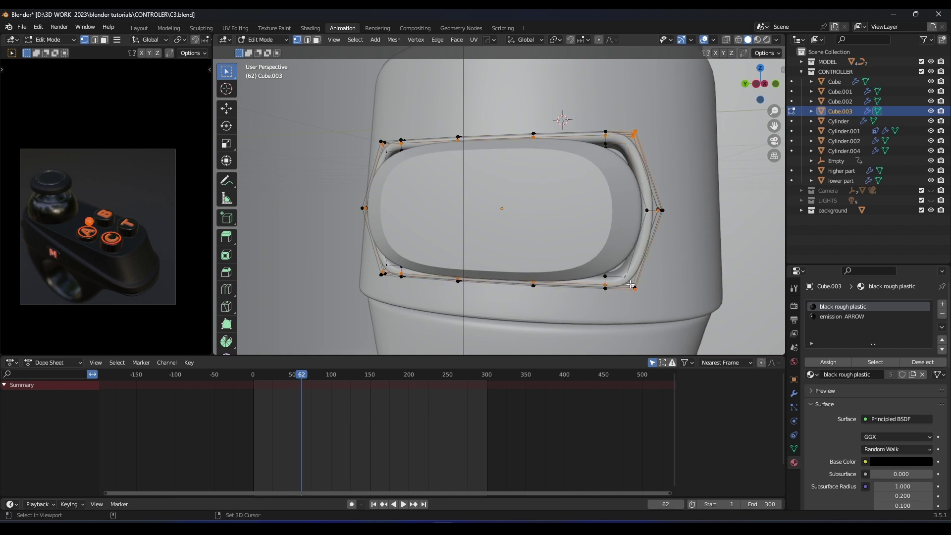
key("s")
key("z")
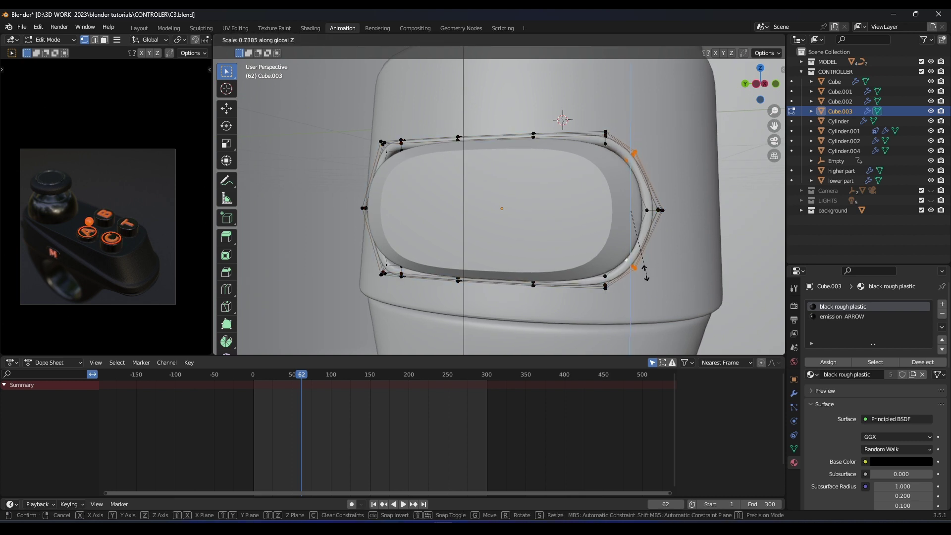
left_click(657, 275)
key("Tab")
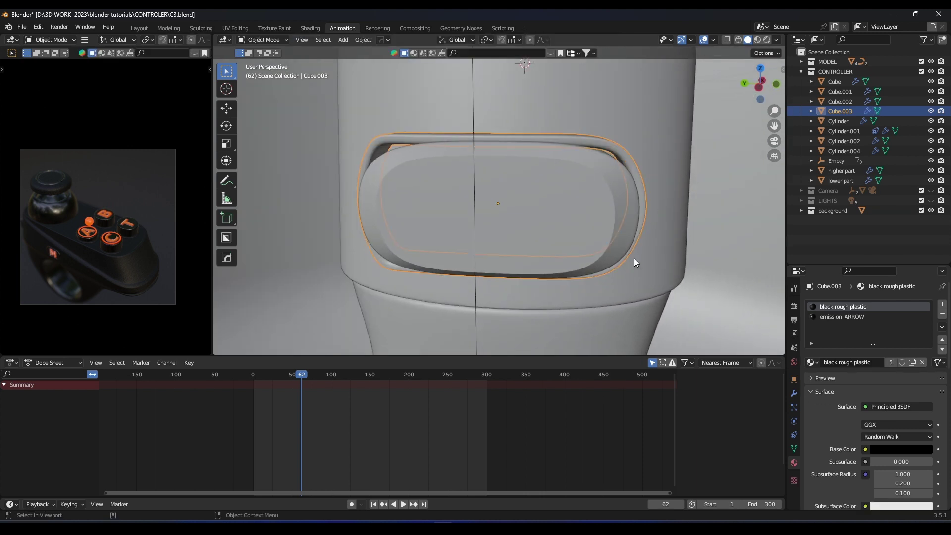
Mirror the arrow button's surrounding piece on the Y axis with Bisect and Flip, and apply the mirror modifier
left_click(793, 393)
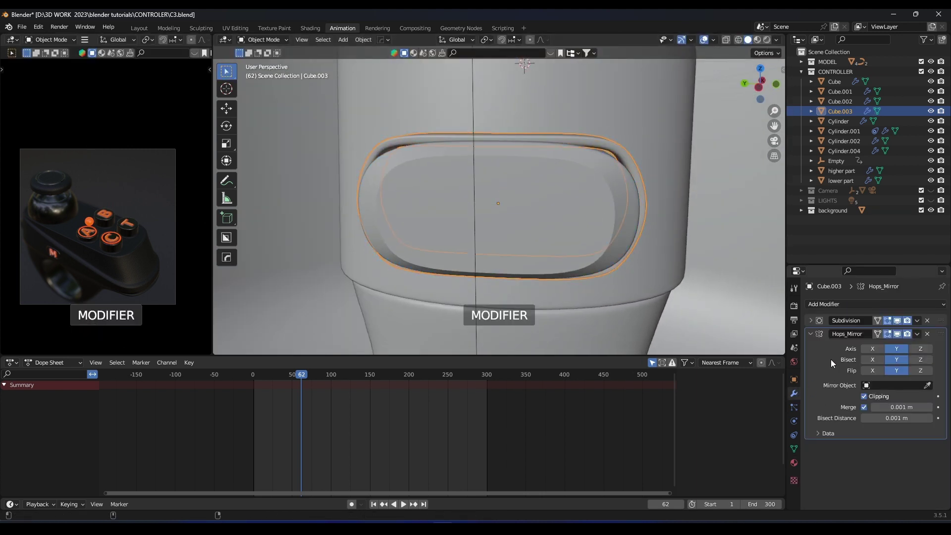
key("ctrl+a")
scroll(577, 184, "down", 2)
middle_click_drag(577, 184, 425, 154)
scroll(425, 154, "down", 2)
Examine the arrow button and its rim in Rendered and Material Preview shading around frames 211 to 223
key("z")
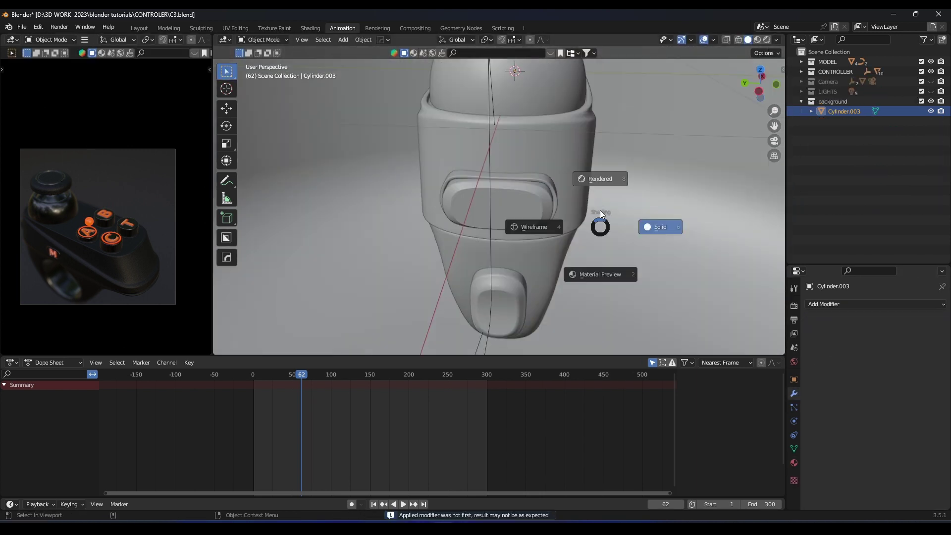
left_click(654, 224)
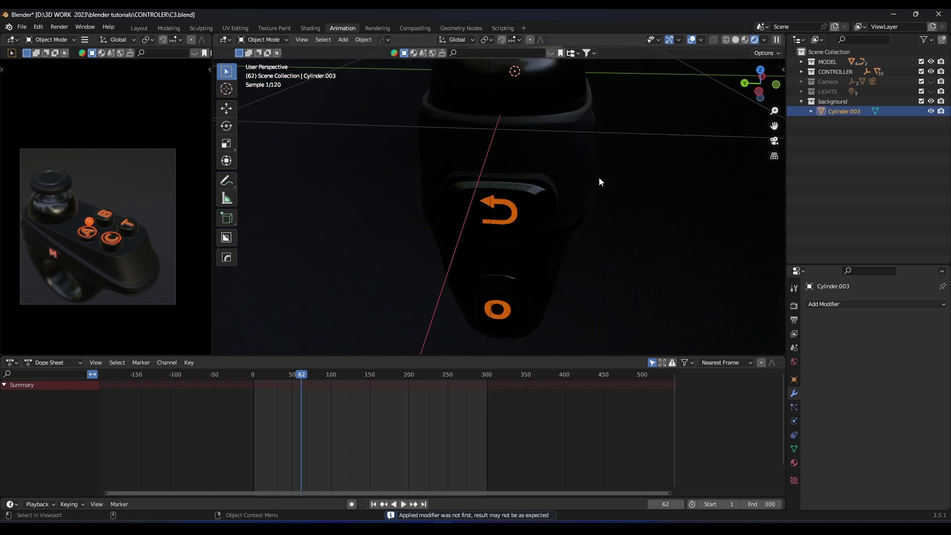
middle_click_drag(599, 177, 523, 147)
left_click_drag(321, 375, 417, 375)
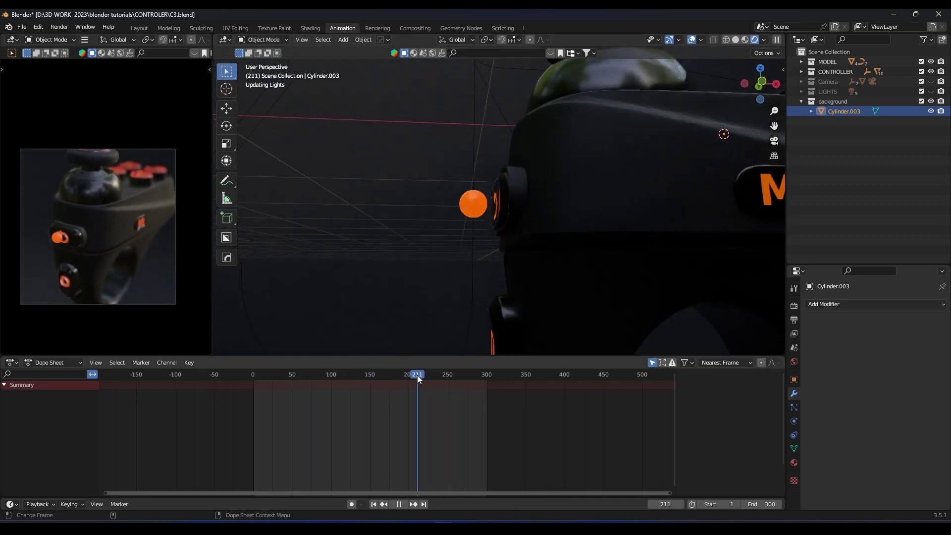
middle_click_drag(560, 191, 616, 185)
mouse_move(530, 187)
middle_mouse_down()
mouse_move(573, 189)
mouse_move(548, 199)
middle_mouse_up()
key("z")
left_click(593, 199)
key("z")
left_click(585, 251)
mouse_move(423, 374)
left_mouse_down()
mouse_move(434, 374)
mouse_move(406, 373)
mouse_move(428, 375)
left_mouse_up()
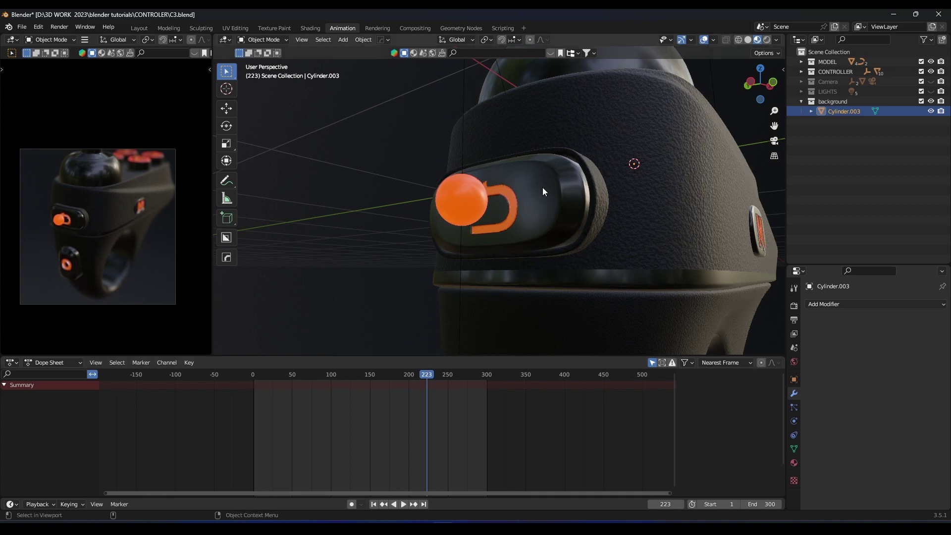
Shift the arrow button piece slightly along X and save the file
mouse_move(543, 188)
middle_mouse_down()
mouse_move(534, 217)
mouse_move(552, 208)
mouse_move(565, 173)
mouse_move(565, 135)
mouse_move(634, 112)
mouse_move(568, 110)
mouse_move(552, 197)
mouse_move(596, 198)
mouse_move(541, 189)
mouse_move(537, 211)
mouse_move(603, 197)
mouse_move(569, 157)
mouse_move(536, 162)
mouse_move(531, 140)
mouse_move(542, 144)
mouse_move(574, 157)
mouse_move(503, 136)
mouse_move(510, 149)
mouse_move(500, 157)
middle_mouse_up()
left_click(542, 209)
key("g")
key("x")
left_click(563, 205)
scroll(563, 205, "down", 2)
right_click(573, 137)
scroll(585, 134, "up", 2)
scroll(551, 197, "up", 2)
scroll(598, 198, "down", 3)
scroll(65, 205, "up", 2)
key("ctrl+s")
On the O button's Basis shape key, duplicate the face loop around its edge and scale the copy by 1.117
key("z")
left_click(515, 143)
key("Tab")
mouse_move(473, 119)
middle_mouse_down()
mouse_move(479, 129)
mouse_move(485, 123)
middle_mouse_up()
left_click(794, 448)
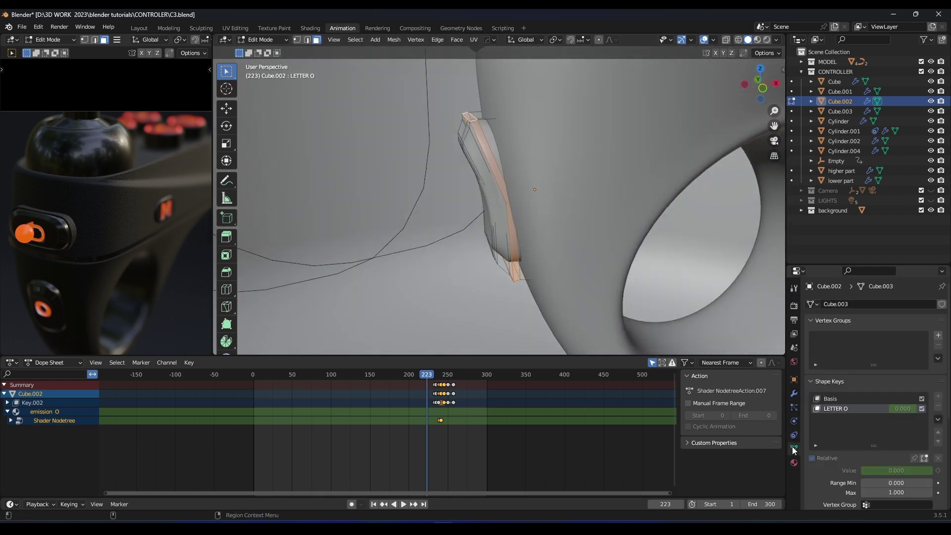
left_click(832, 400)
middle_click_drag(534, 194, 584, 164)
right_click(505, 188)
key("s")
left_click(531, 189)
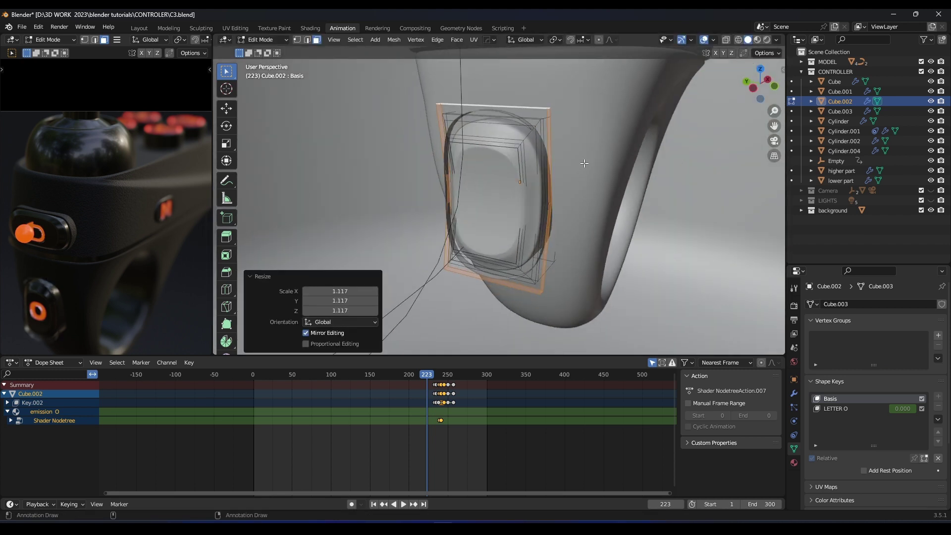
Separate the duplicated face loop from the O button and select it as its own object
left_click(584, 163)
key("Tab")
left_click(535, 134)
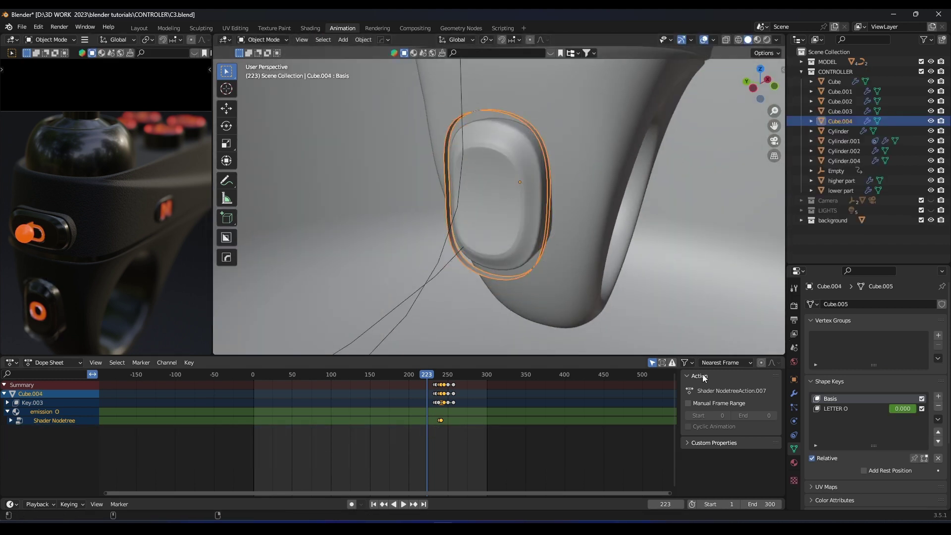
Delete the new O button surrounding piece's keyframes and its Basis and LETTER O shape keys
key("Delete")
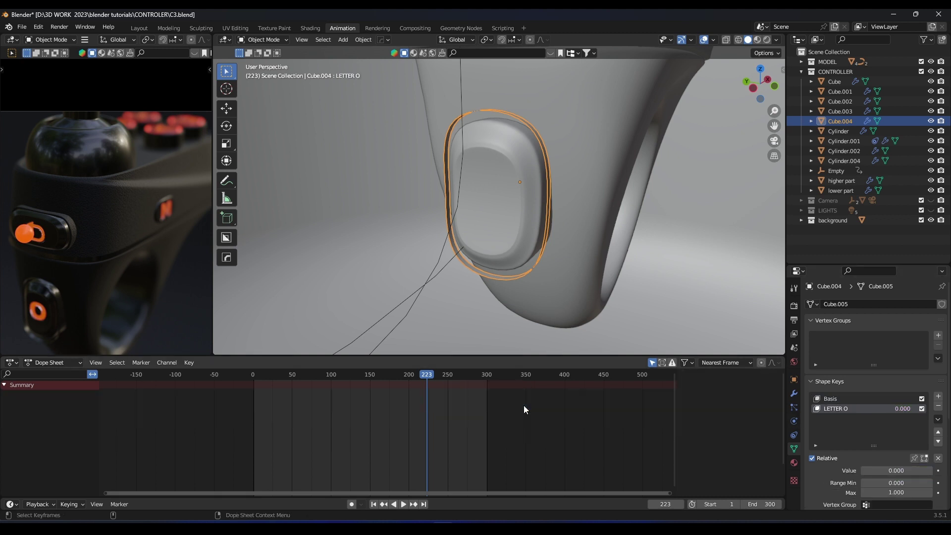
left_click(938, 406)
scroll(528, 183, "up", 3)
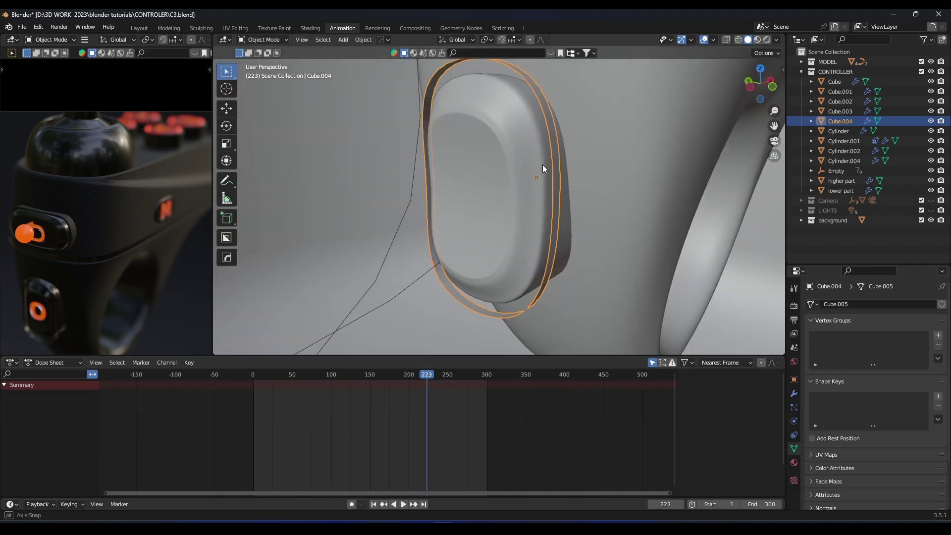
Add a Solidify modifier to the O button's surrounding piece
left_click(794, 394)
left_click(828, 304)
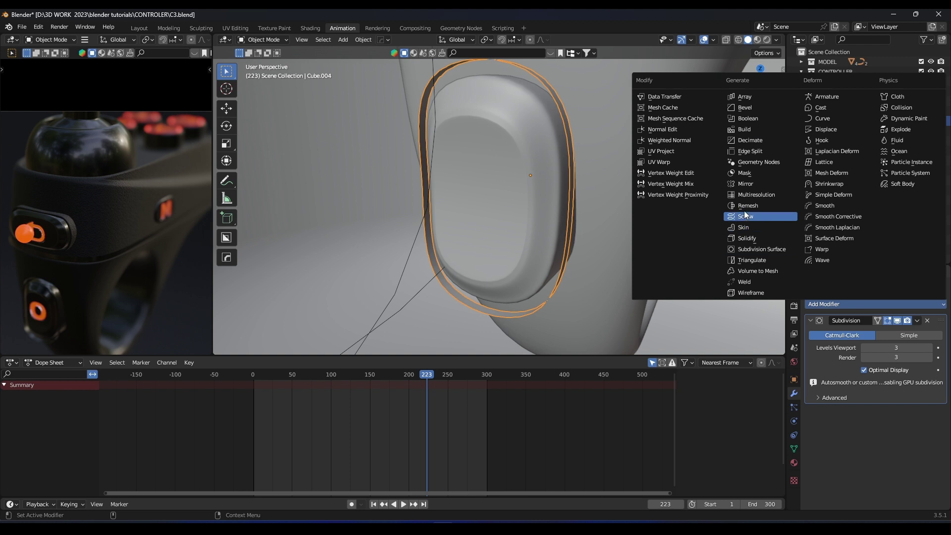
left_click(746, 238)
key("Tab")
middle_click_drag(545, 195, 526, 172)
key("Tab")
Set the surrounding piece's origin to its geometry and scale the piece by 2.235 along X
scroll(540, 174, "down", 3)
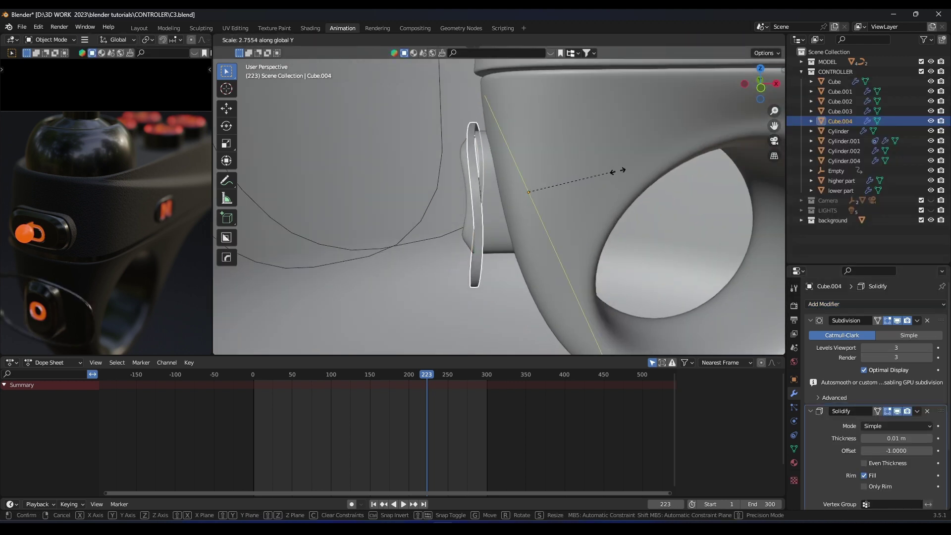
right_click(641, 171)
right_click(481, 206)
mouse_move(480, 207)
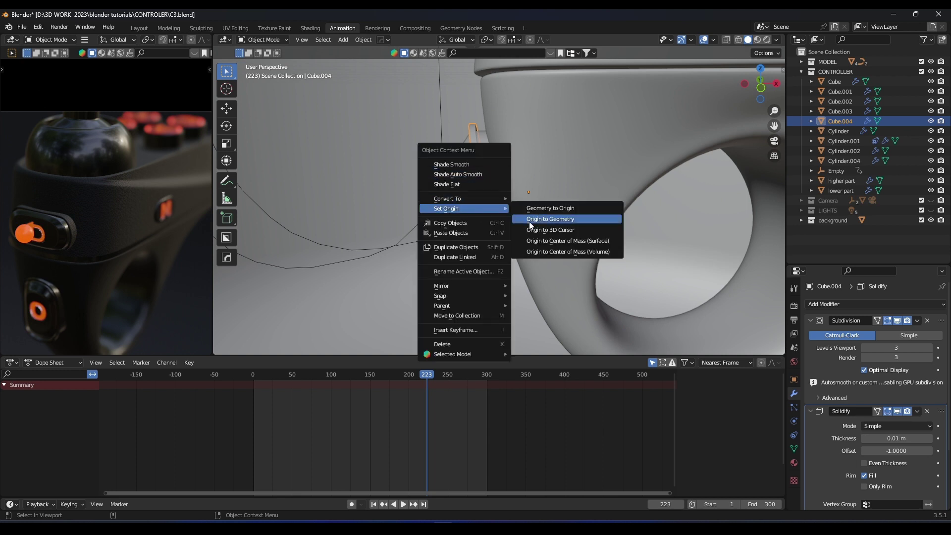
left_click(529, 220)
key("s")
left_click(595, 188)
Move the O button's surrounding piece back toward the controller body
key("g")
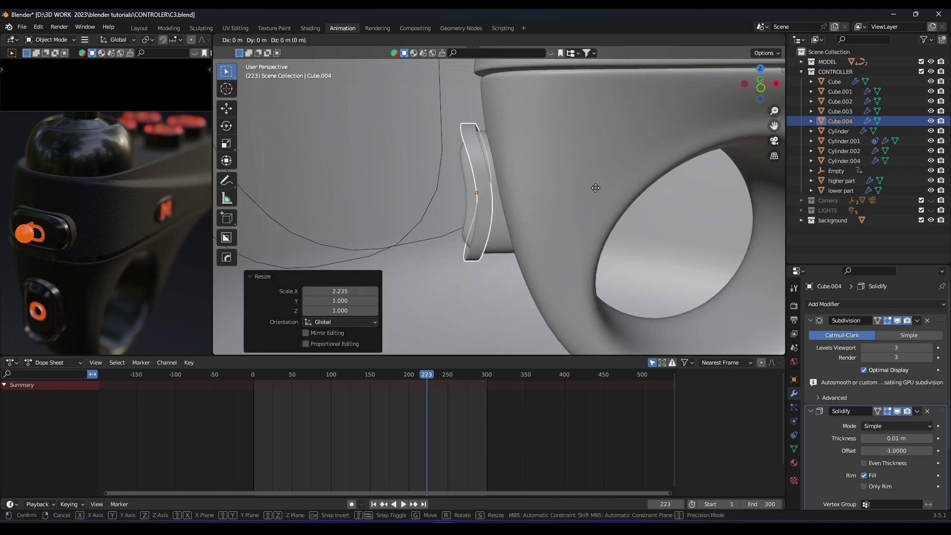
left_click(617, 188)
scroll(602, 181, "down", 2)
middle_click_drag(584, 185, 504, 225)
scroll(602, 176, "up", 4)
Move the surrounding piece's inner edge loop about 0.119 m along X into the body and flatten it along X
key("Tab")
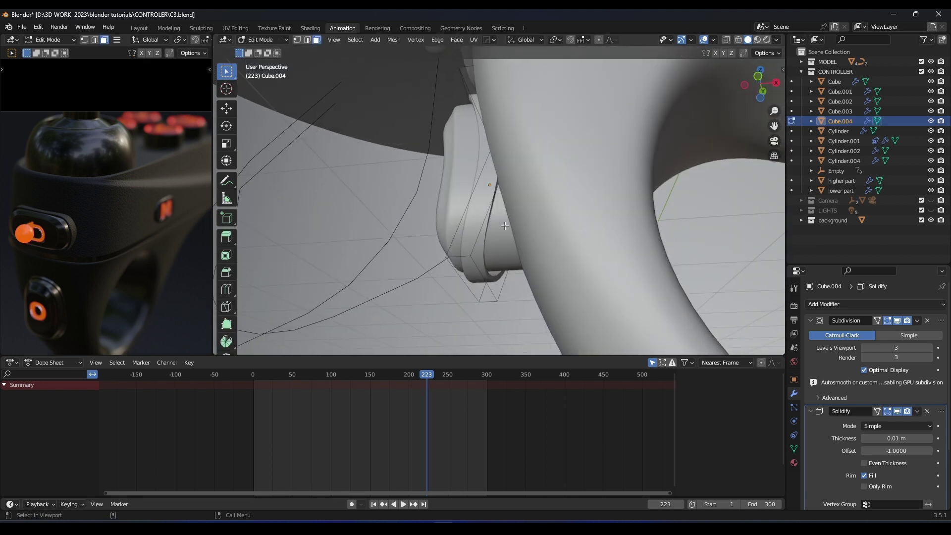
middle_click_drag(476, 266, 546, 244)
key("g")
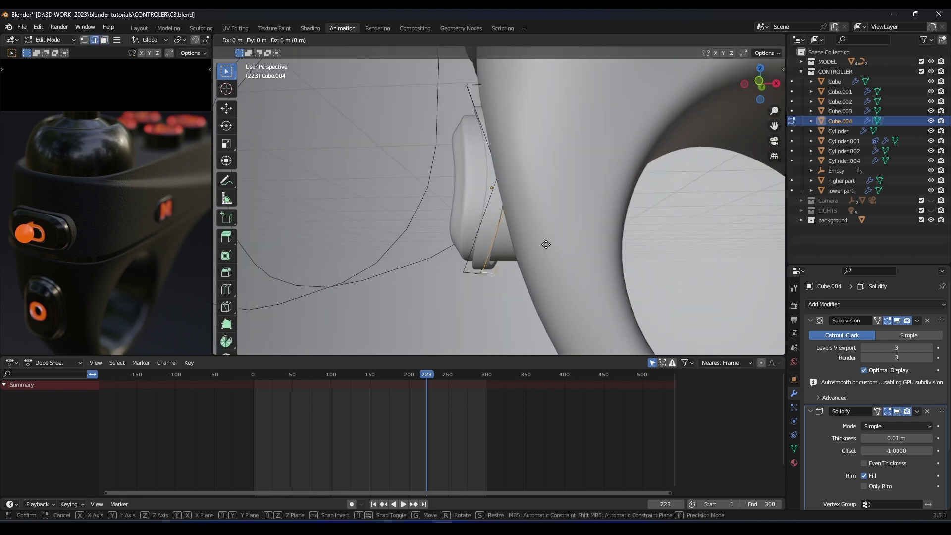
key("s")
key("x")
key("0")
key("Return")
key("shift+z")
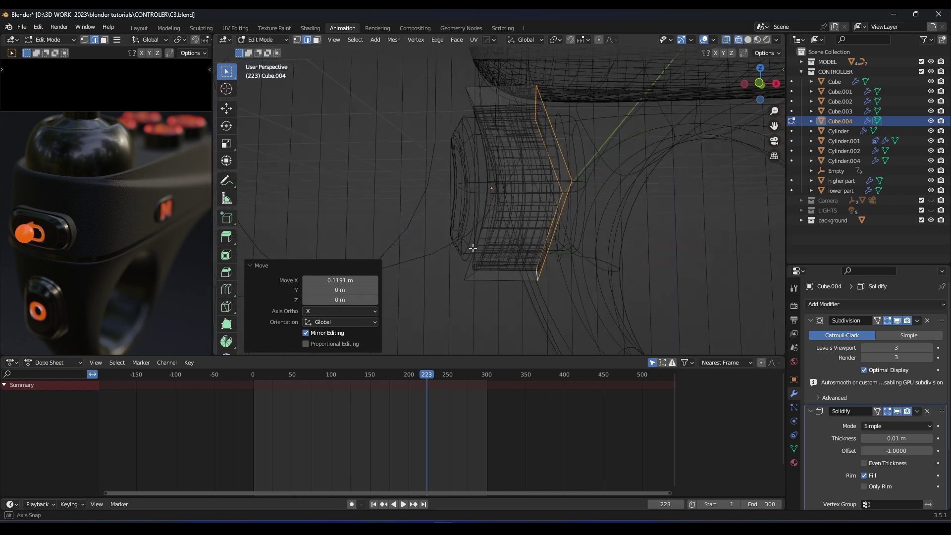
left_click(676, 222)
middle_click_drag(578, 224, 652, 205)
Move the lower outer edge of the O button's surrounding piece about 0.083 m along X
left_click(513, 266)
mouse_move(513, 266)
middle_mouse_down()
mouse_move(440, 278)
mouse_move(515, 267)
middle_mouse_up()
left_click(477, 280)
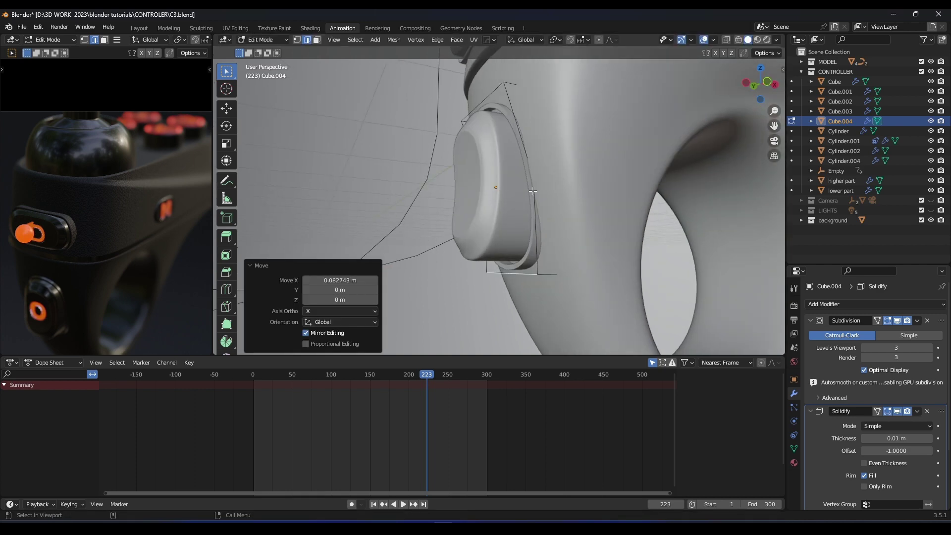
Select the surrounding piece's middle vertices in wireframe and move them to follow the body's slope
left_click(529, 191)
key("z")
left_click(497, 190)
mouse_move(495, 190)
middle_mouse_down()
mouse_move(548, 186)
mouse_move(507, 206)
mouse_move(564, 189)
mouse_move(615, 195)
middle_mouse_up()
key("1")
left_click(533, 195)
key("z")
left_click(555, 193)
key("g")
left_click(521, 201)
Set the Solidify thickness of the O button's surrounding piece to 0.016 m and apply the modifier
key("Tab")
scroll(615, 195, "up", 2)
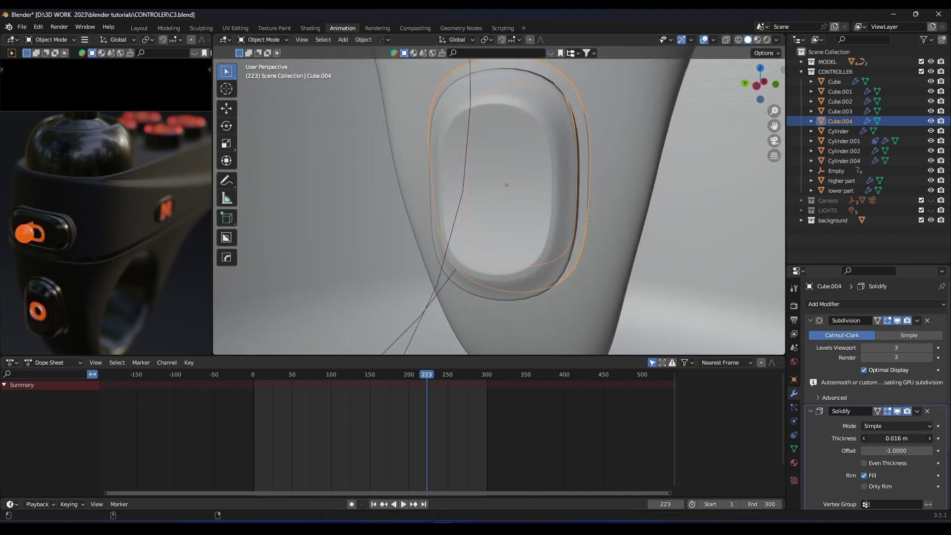
key("ctrl+a")
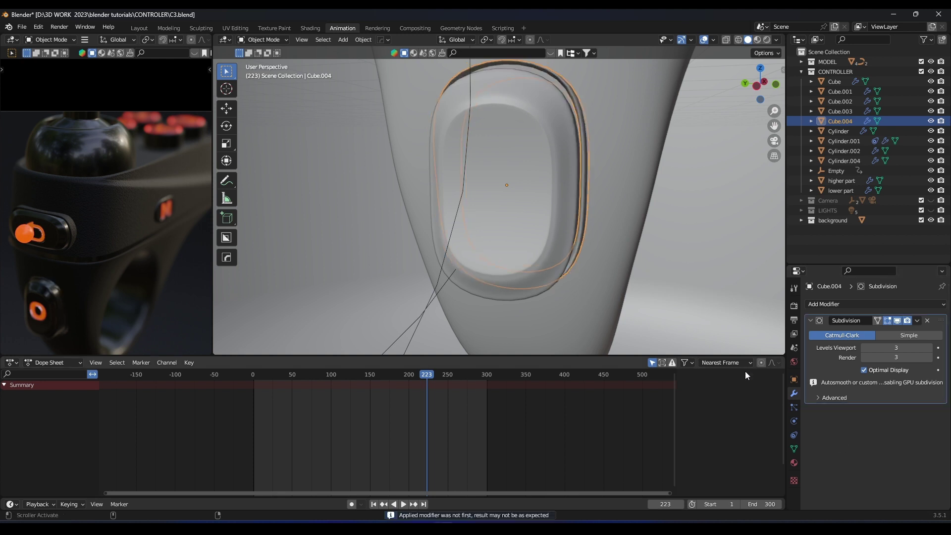
Slide an edge of the O button's surrounding piece and add a loop cut to sharpen its shape
middle_click_drag(570, 237, 510, 105)
key("Tab")
key("g")
key("g")
left_click(584, 73)
key("ctrl+r")
key("Tab")
Scale the O button's surrounding piece by 0.961 and save the file
key("s")
left_click(620, 95)
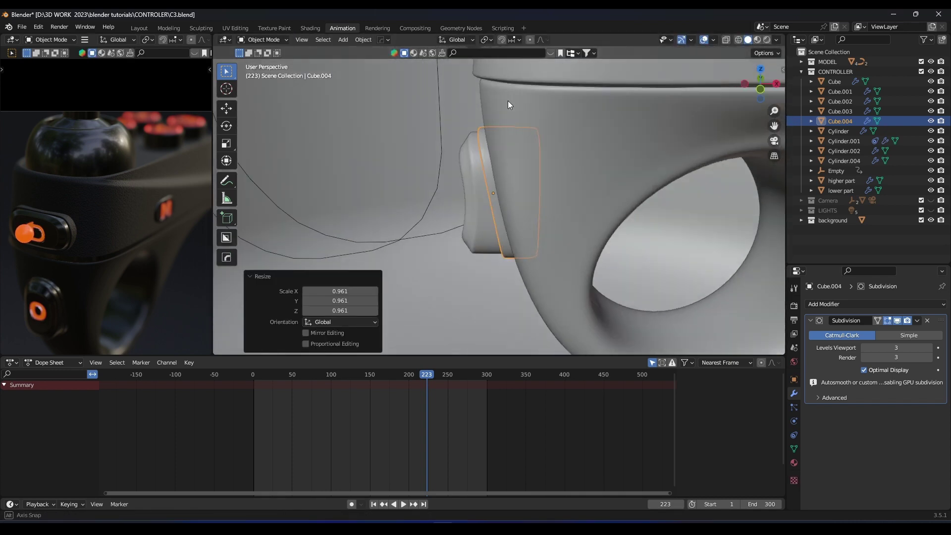
key("ctrl+s")
Go to frame 243, assign the black rough plastic material to the O button's surrounding piece and save the file
left_click_drag(426, 376, 441, 376)
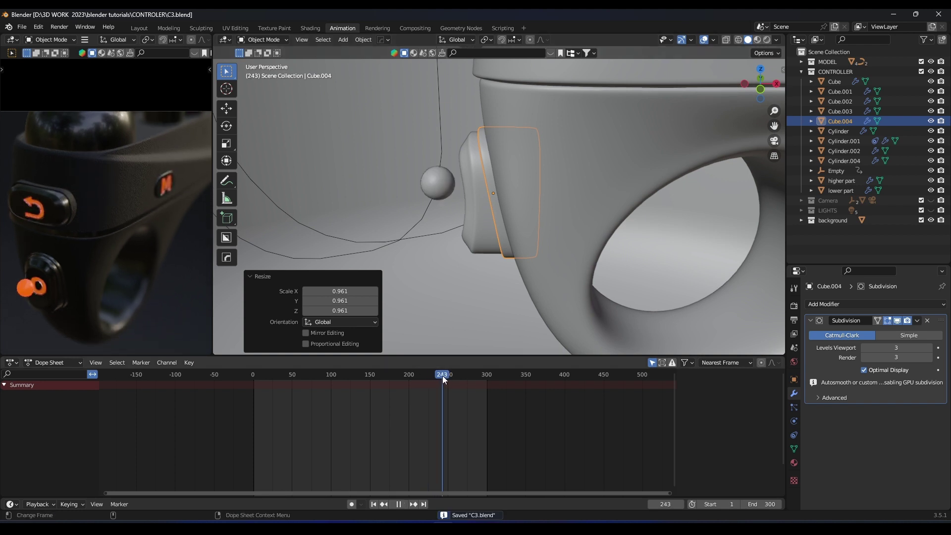
left_click(794, 462)
left_click(810, 362)
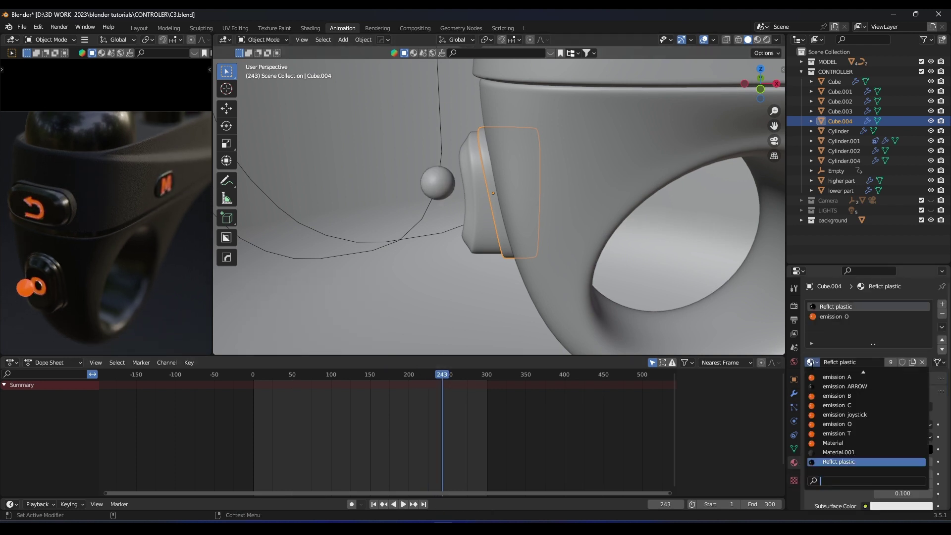
left_click(842, 377)
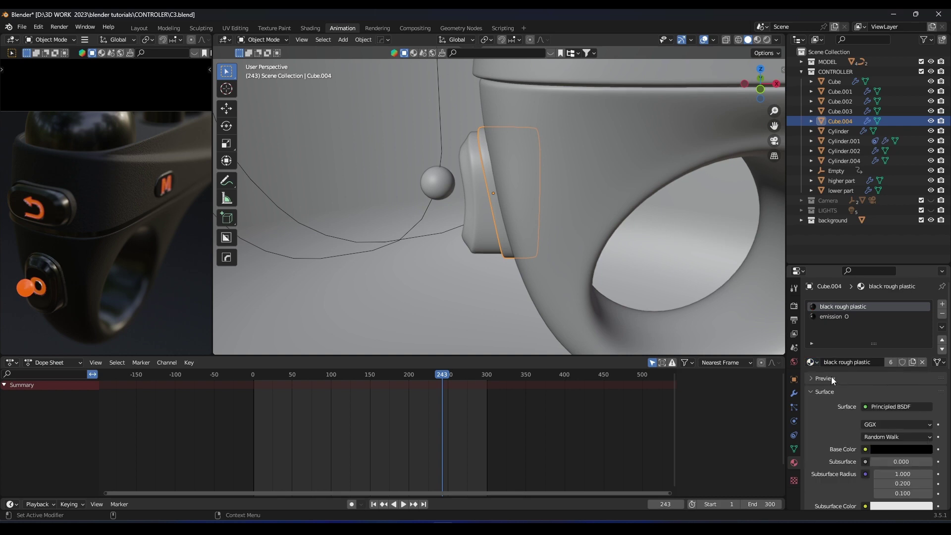
middle_click_drag(406, 248, 549, 237)
key("ctrl+s")
Show the controller in rendered shading with the viewport overlays hidden
key("z")
left_click(455, 246)
scroll(463, 273, "down", 3)
key("z")
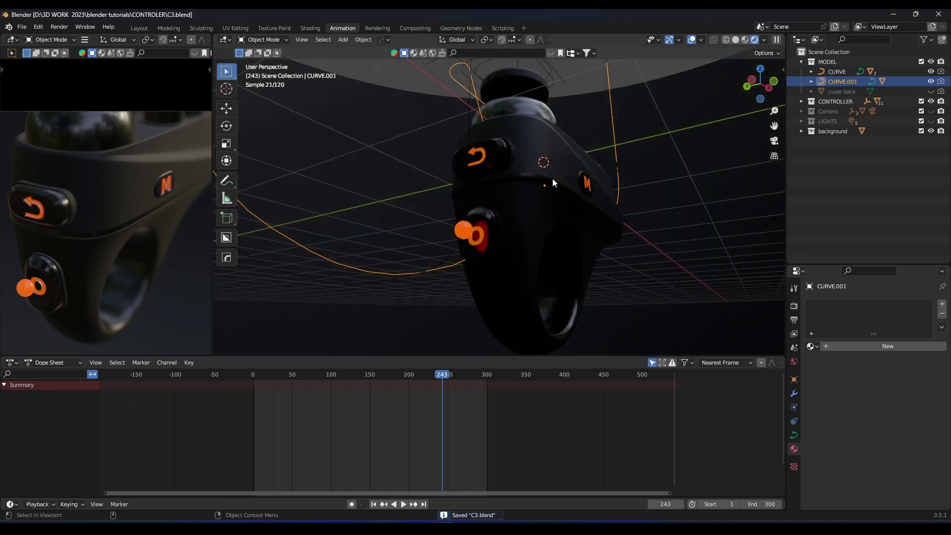
middle_click_drag(551, 178, 644, 128)
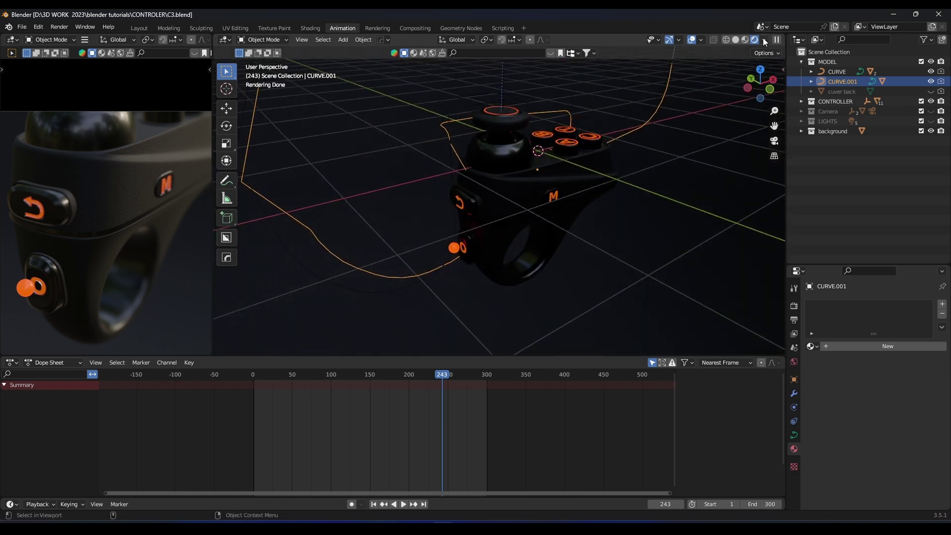
middle_click_drag(595, 185, 577, 237)
left_click(590, 213)
left_click(694, 41)
Raise the round bases of the A, B, C and T buttons by 0.00848 m along Z
scroll(551, 213, "up", 3)
scroll(557, 227, "up", 2)
middle_click_drag(644, 236, 531, 198, "shift")
key("ctrl+s")
left_click(500, 202)
key("g")
key("z")
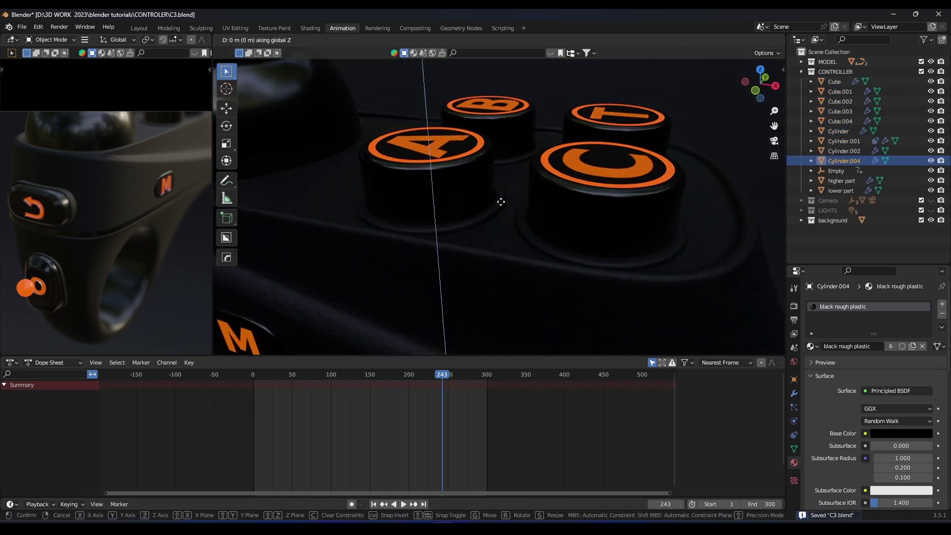
left_click(501, 198)
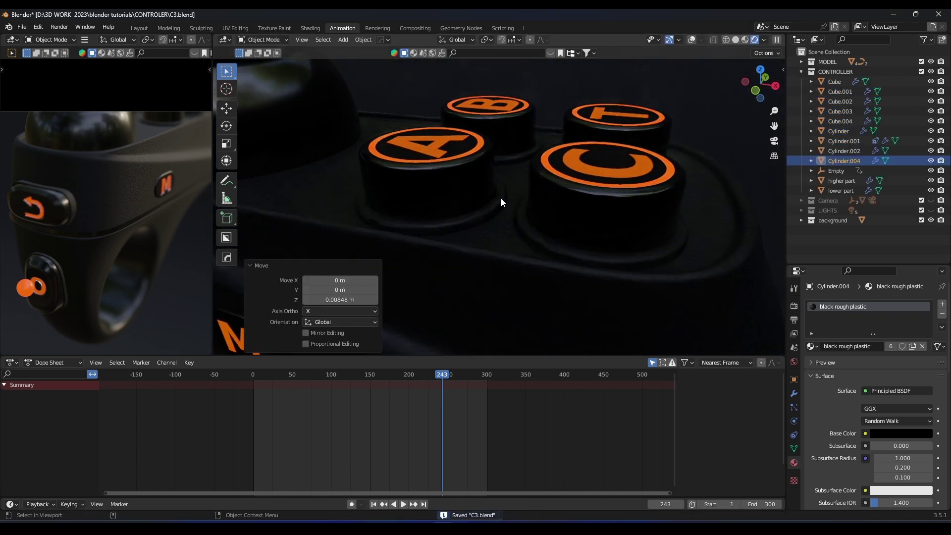
Move the top buttons' round bases another 0.010889 m up along Z and save the file
key("g")
key("z")
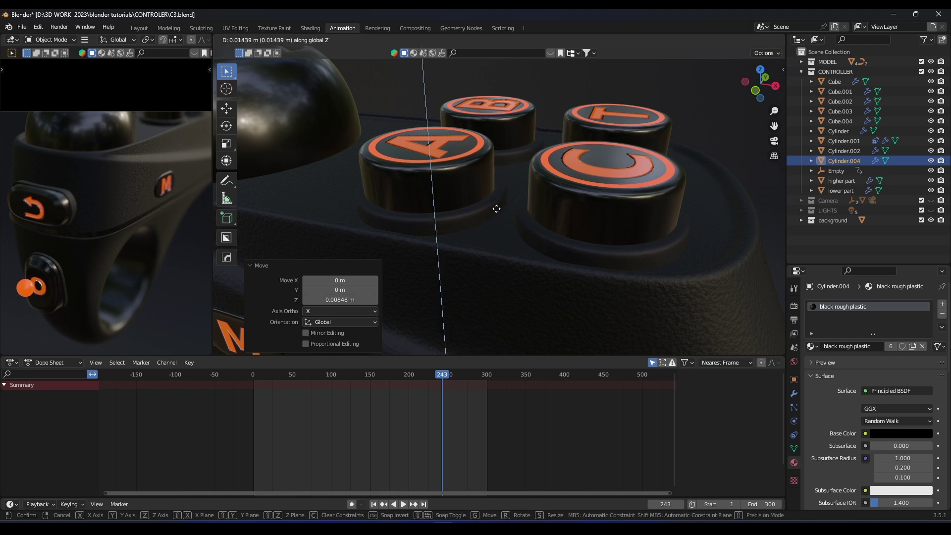
left_click(496, 209)
mouse_move(496, 209)
middle_mouse_down()
mouse_move(573, 197)
mouse_move(530, 198)
mouse_move(578, 154)
mouse_move(545, 225)
mouse_move(474, 230)
mouse_move(506, 191)
mouse_move(572, 168)
mouse_move(493, 193)
mouse_move(538, 226)
middle_mouse_up()
key("ctrl+s")
key("ctrl+s")
Examine the whole controller from the side and through the camera in rendered shading, and save the file
key("z")
left_click(540, 198)
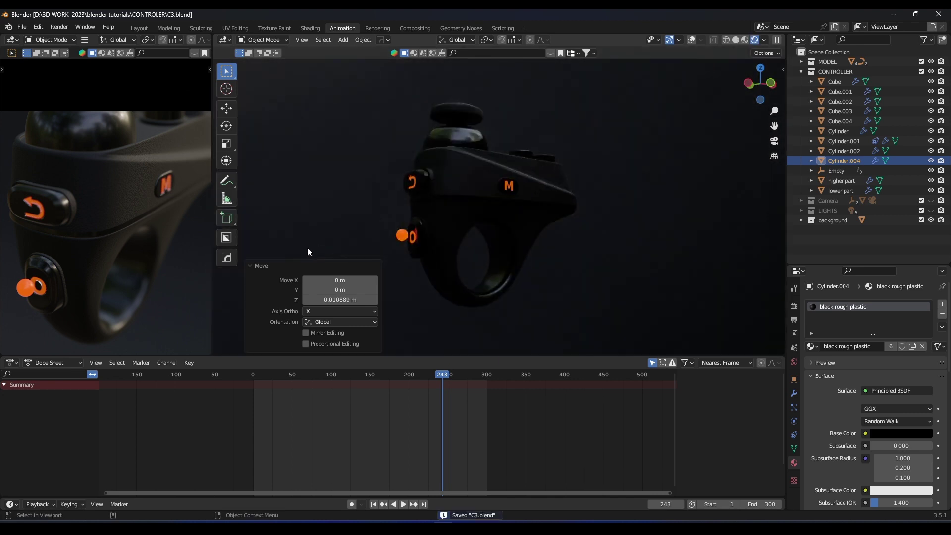
left_click(248, 267)
middle_click_drag(532, 244, 501, 246)
scroll(560, 225, "up", 5)
key("ctrl+s")
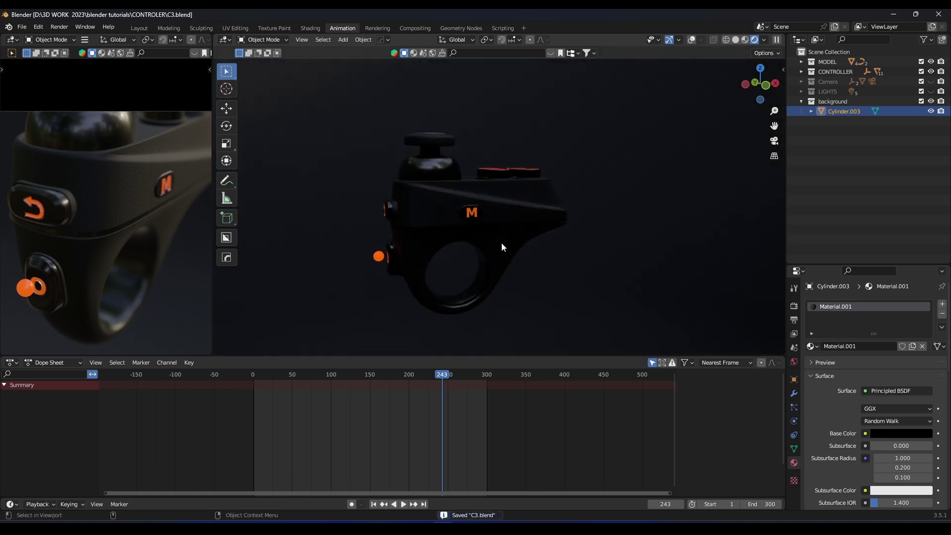
key("KP_1")
key("KP_0")
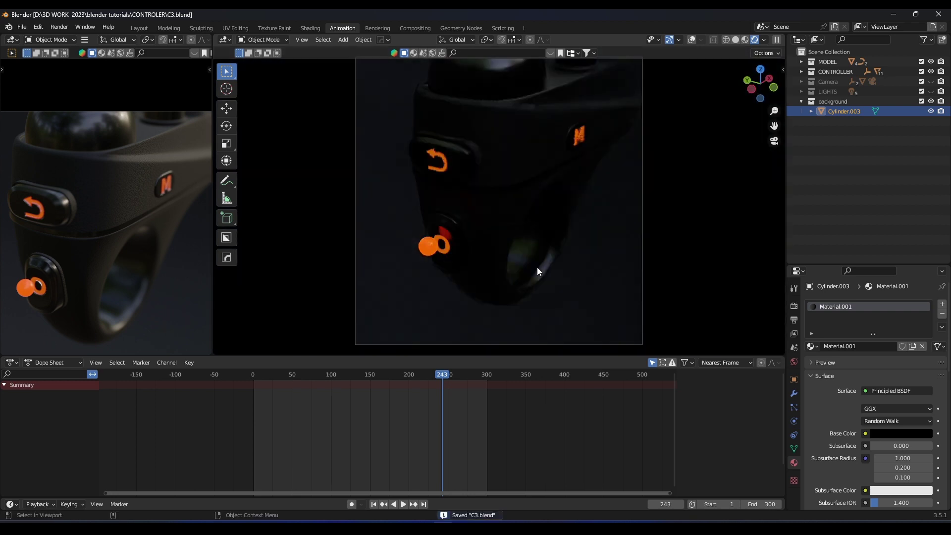
scroll(536, 169, "down", 2)
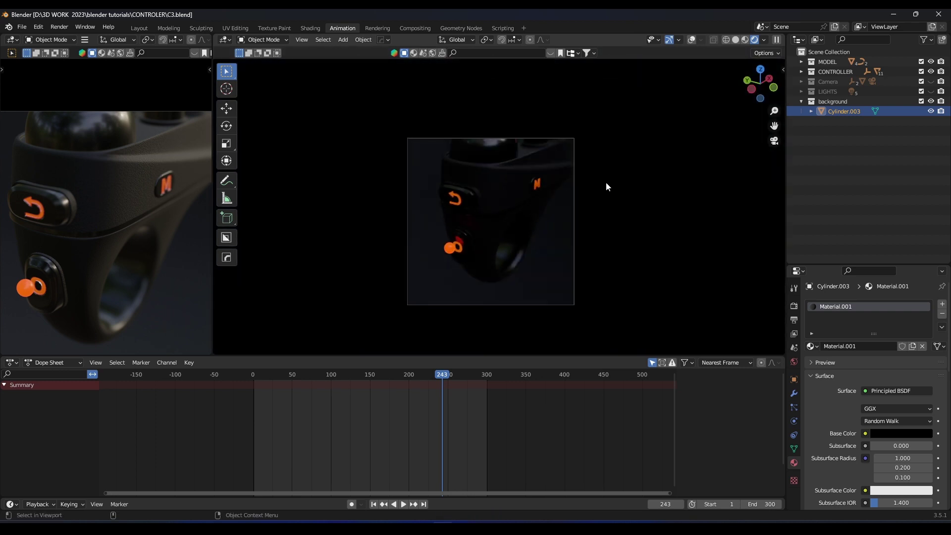
scroll(607, 184, "up", 1)
Go to frame 0, enable Scene World lighting for the rendered preview and scrub through the timeline
left_click(253, 374)
left_click(763, 40)
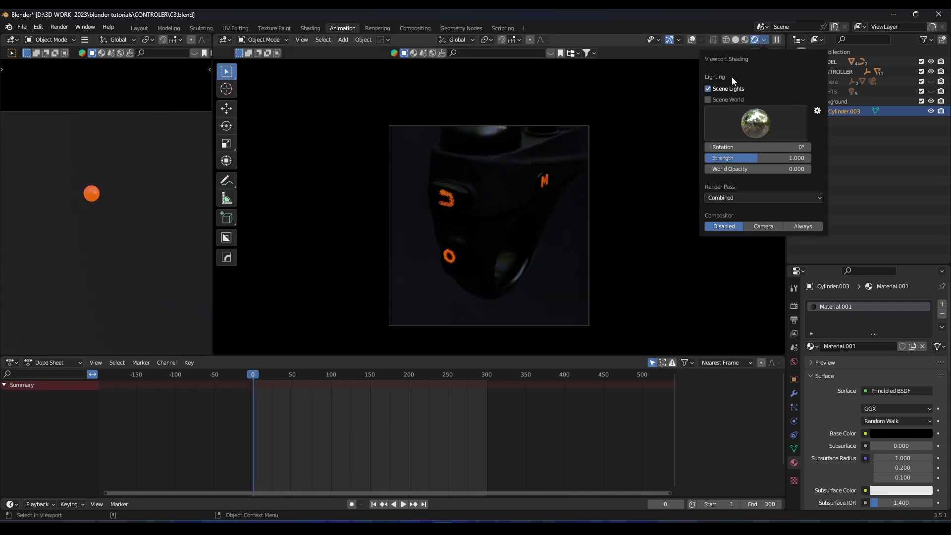
left_click(708, 101)
scroll(525, 209, "up", 1)
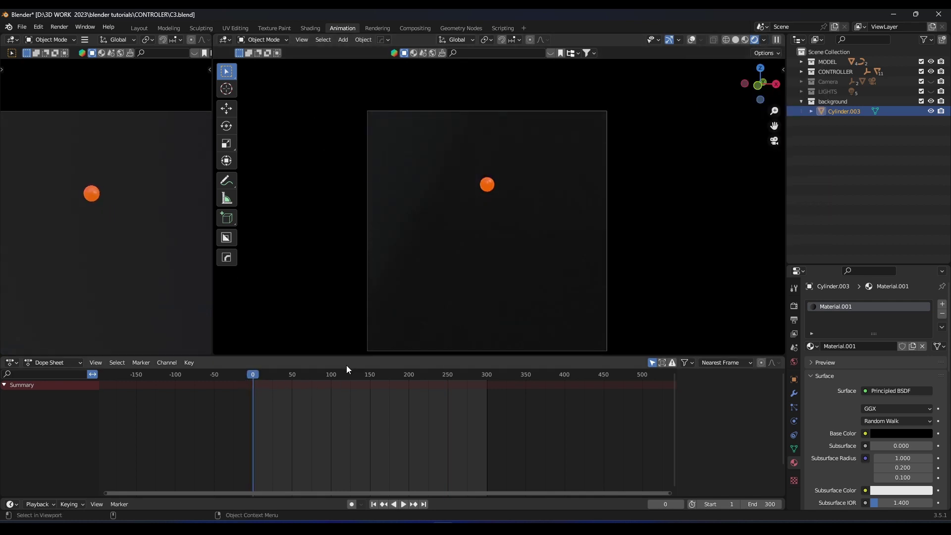
left_click_drag(349, 375, 382, 376)
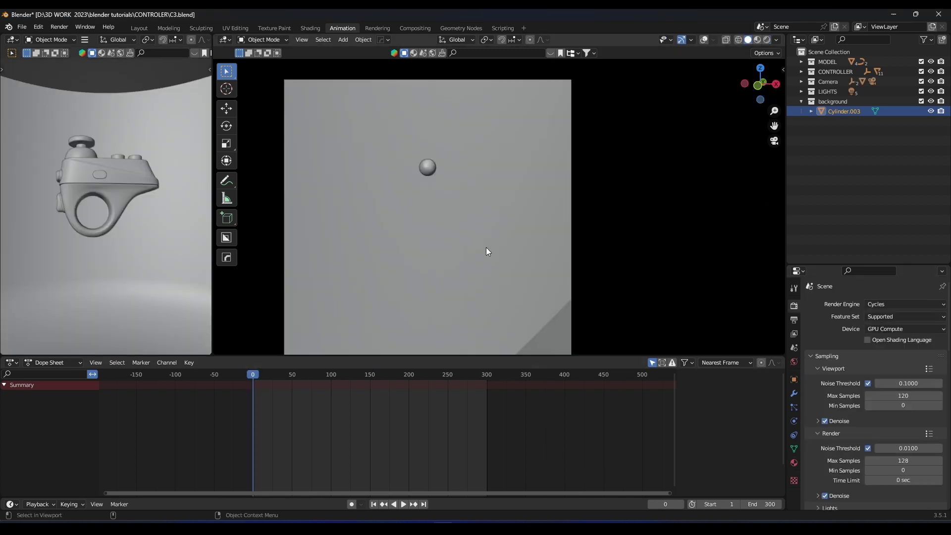
Play the animation in the rendered camera view, stop at frame 75 and examine the joystick and top buttons up close
key("z")
left_click(490, 226)
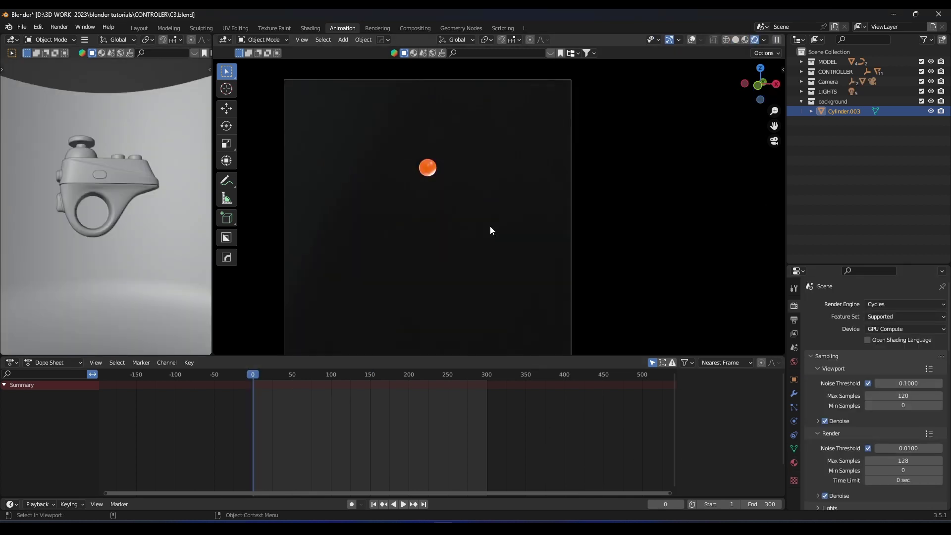
scroll(489, 226, "down", 2)
middle_click_drag(490, 226, 486, 214, "shift")
scroll(485, 214, "up", 1)
key("space")
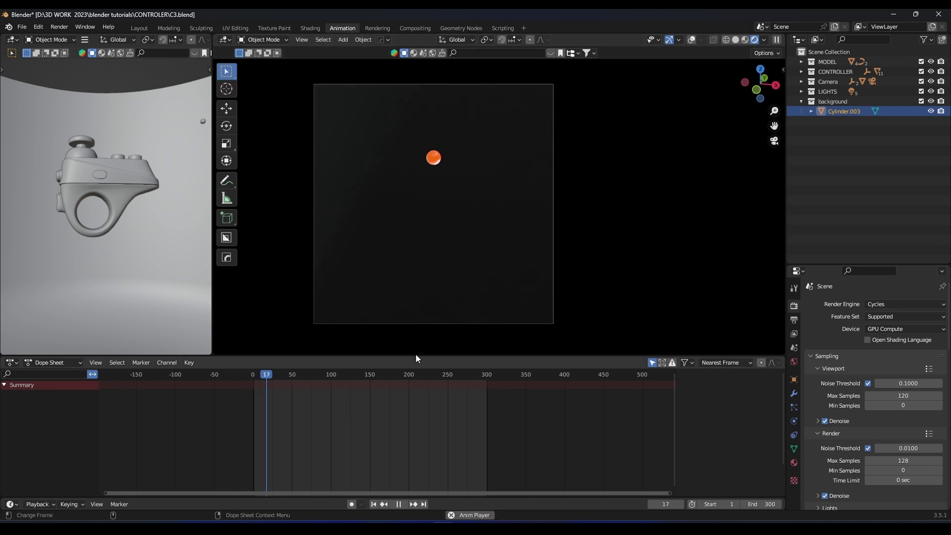
key("space")
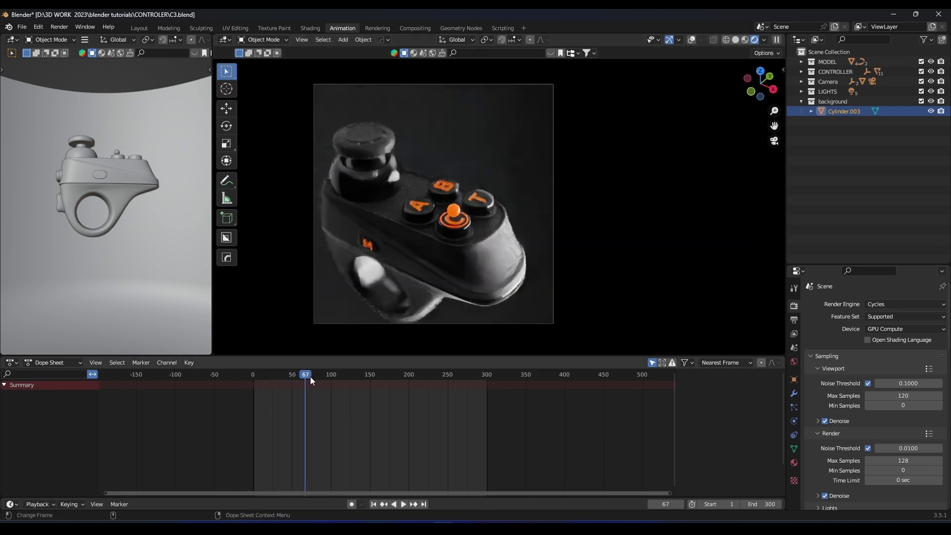
left_click_drag(310, 377, 311, 378)
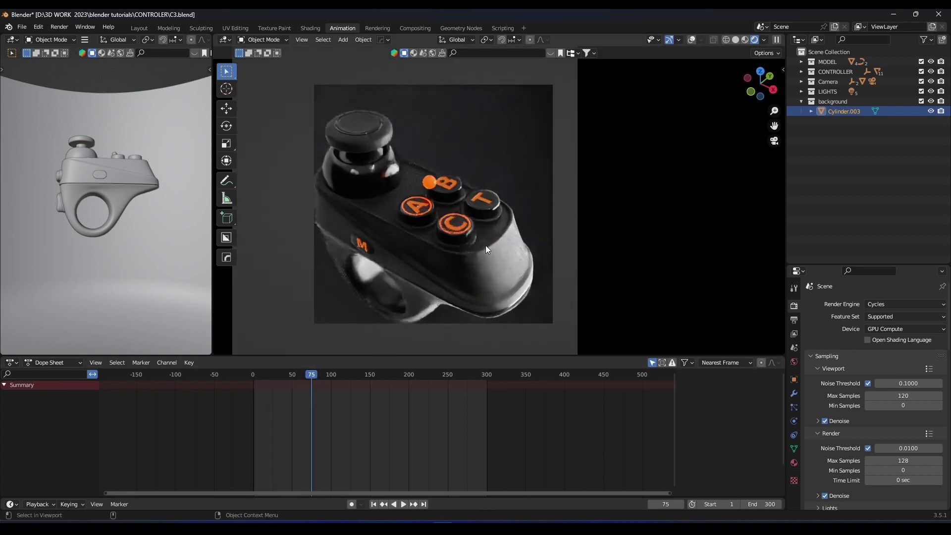
scroll(484, 247, "up", 3)
middle_click_drag(488, 249, 604, 243, "shift")
middle_click_drag(639, 205, 563, 219, "shift")
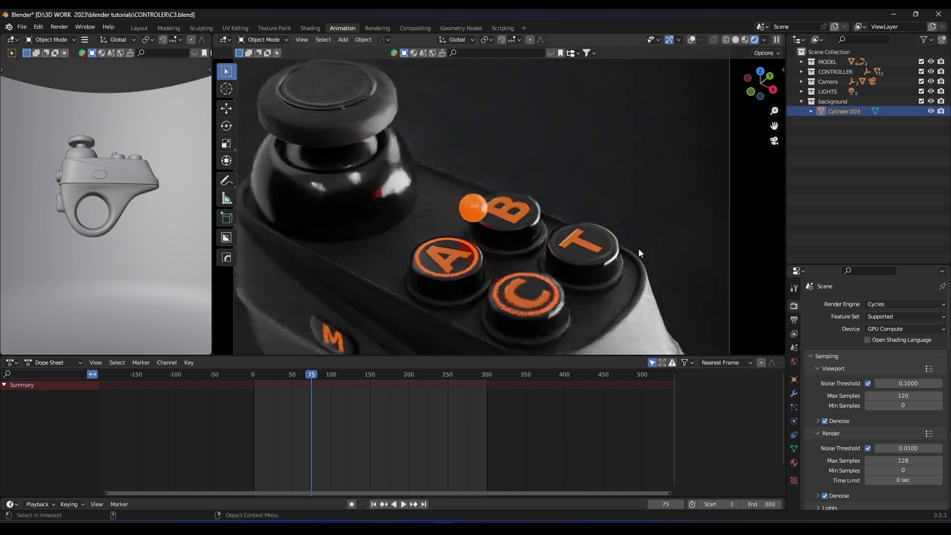
scroll(584, 254, "down", 2)
scroll(562, 219, "down", 1)
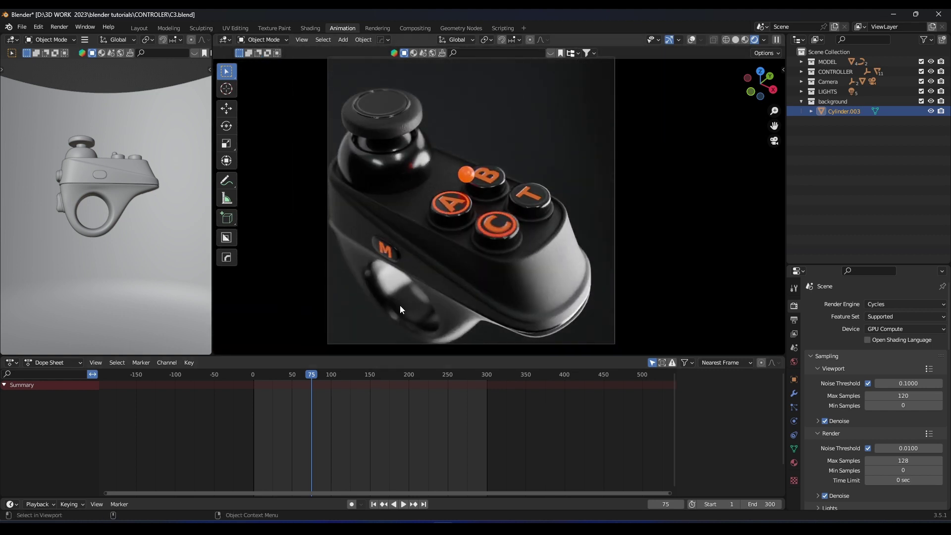
Switch the main view to solid shading and set the render engine to Eevee
key("z")
left_click(500, 272)
left_click(892, 306)
left_click(886, 314)
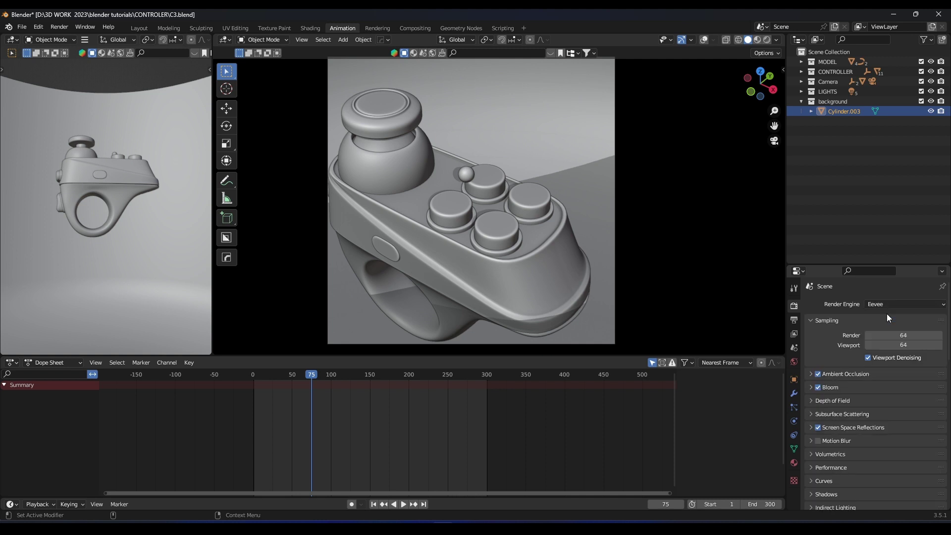
Return to rendered shading and set the ambient occlusion distance to 1 m
left_click(810, 374)
left_click(811, 373)
left_click(811, 374)
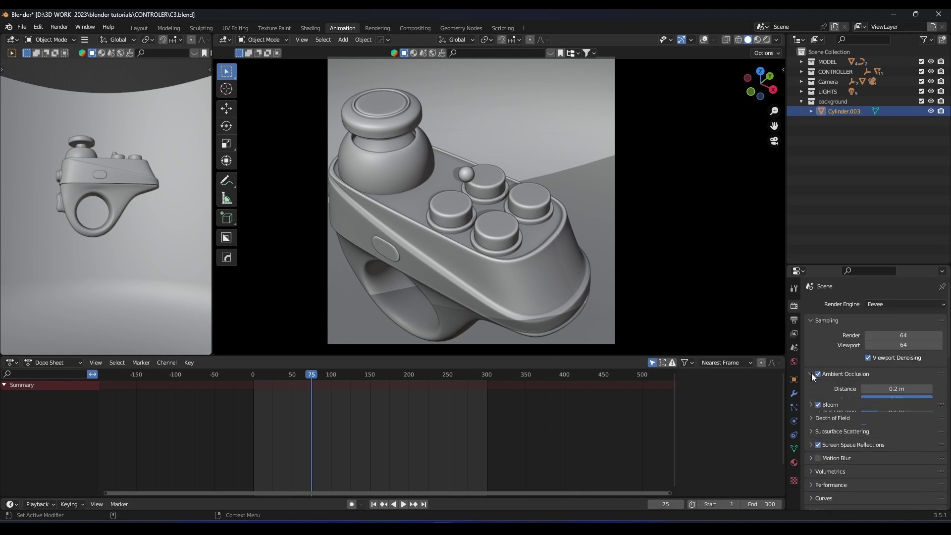
scroll(819, 401, "down", 2)
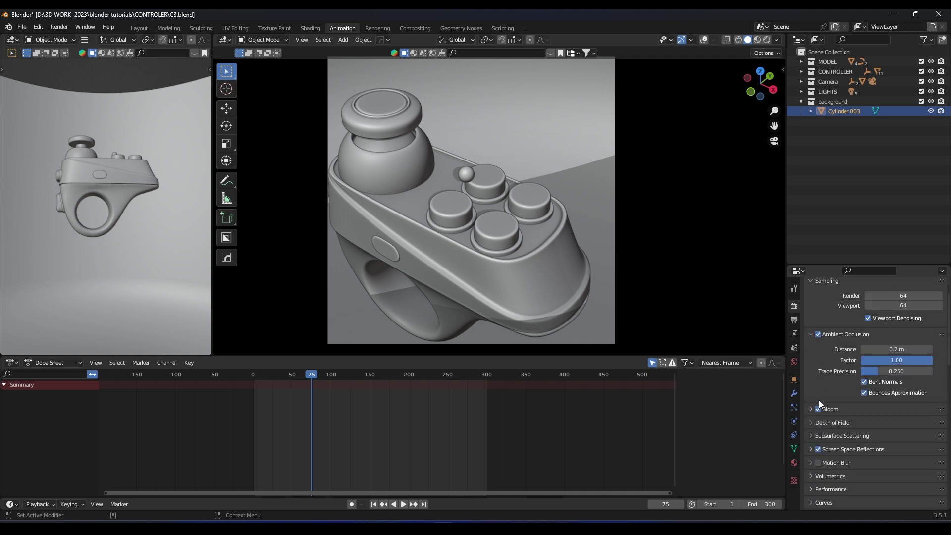
left_click(813, 450)
key("z")
left_click(488, 213)
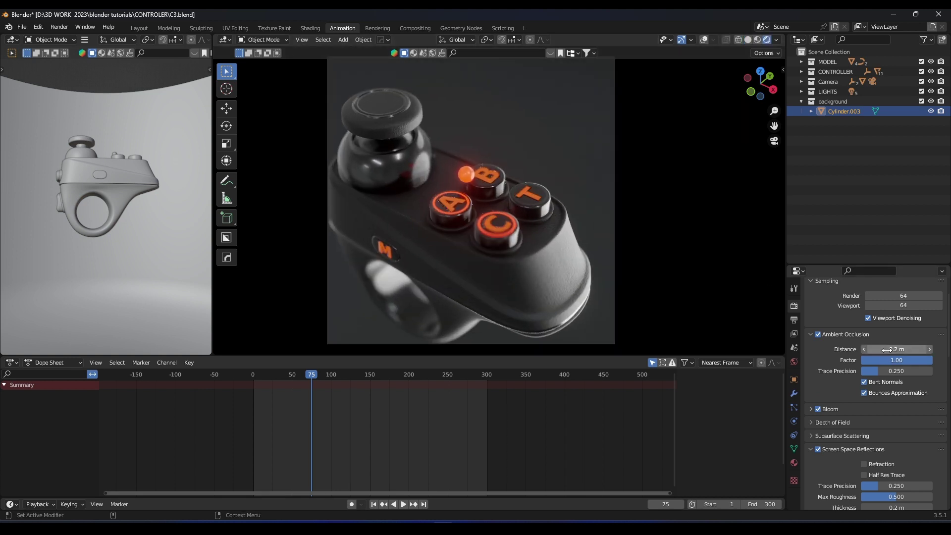
double_click(890, 348)
type("1")
key("Return")
Enable Refraction for screen space reflections and set their trace precision to 1.000
scroll(877, 349, "down", 5)
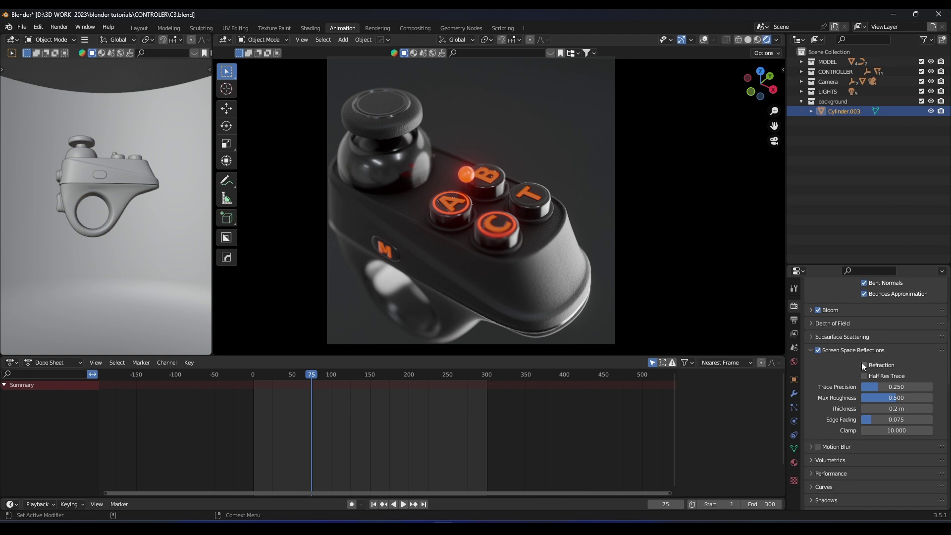
left_click_drag(874, 391, 932, 391)
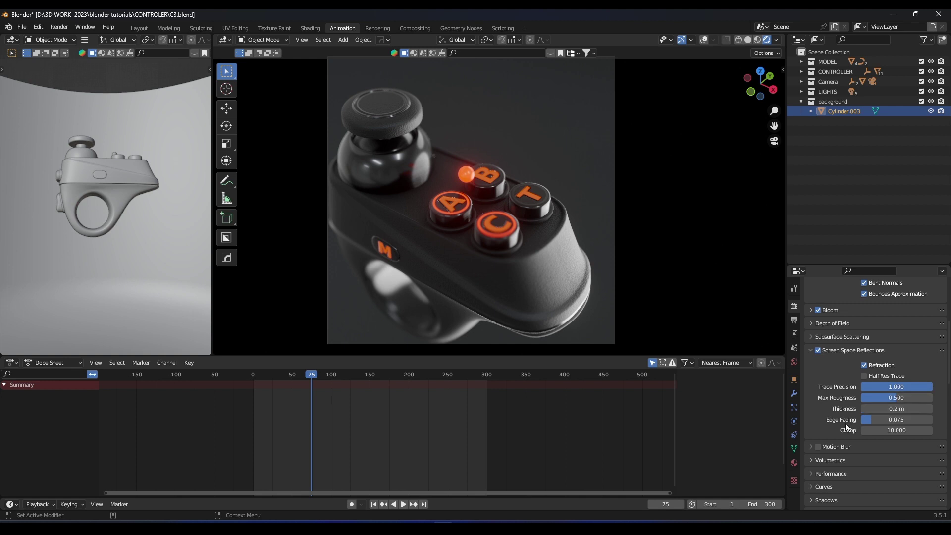
Enable Motion Blur and High Quality Normals in the Eevee render settings
scroll(846, 423, "down", 2)
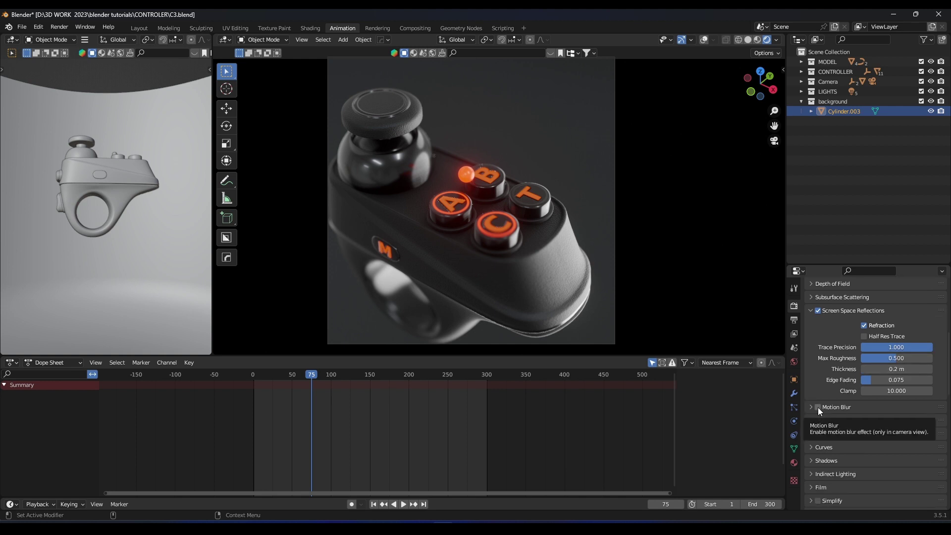
left_click(818, 407)
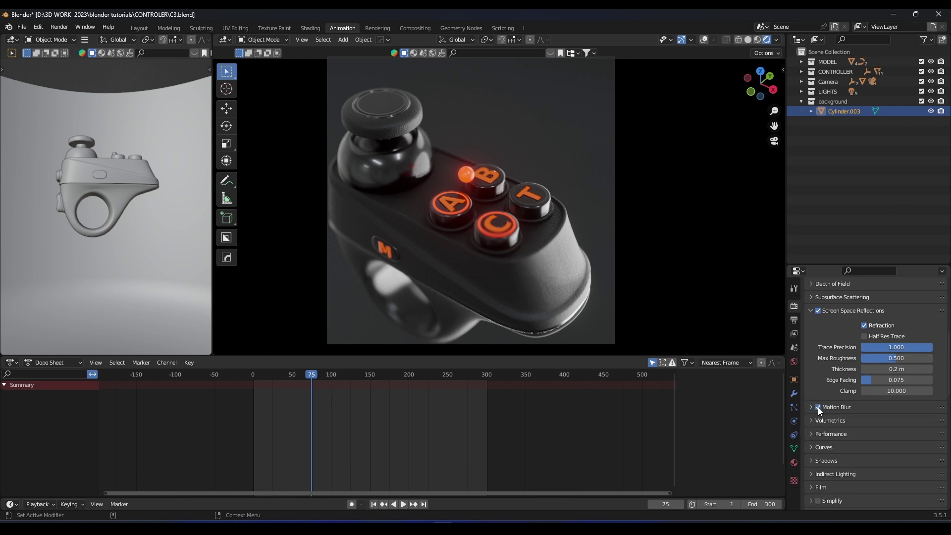
left_click(812, 434)
scroll(842, 429, "down", 2)
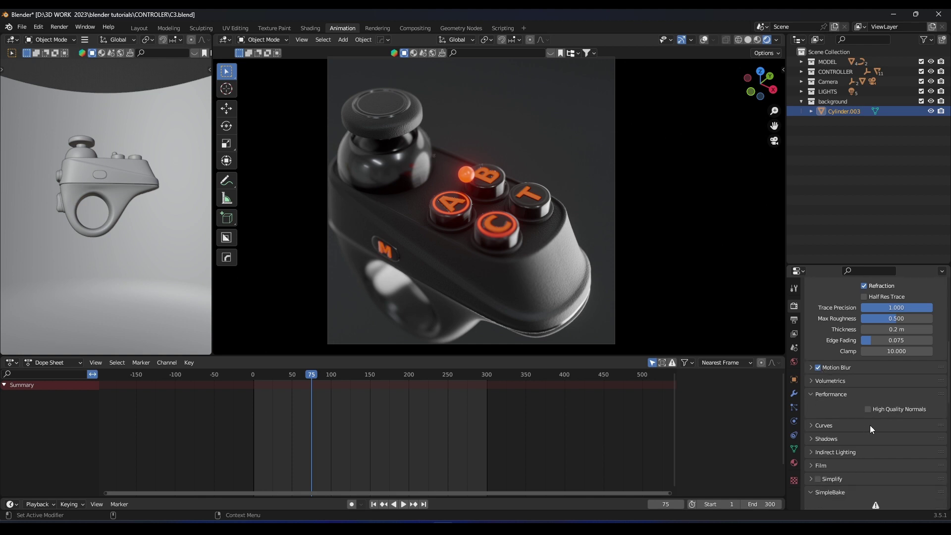
left_click(871, 409)
Enable Contact Shadows on the lights Area, Area.001 and Area.002
scroll(637, 227, "down", 3)
left_click(801, 91)
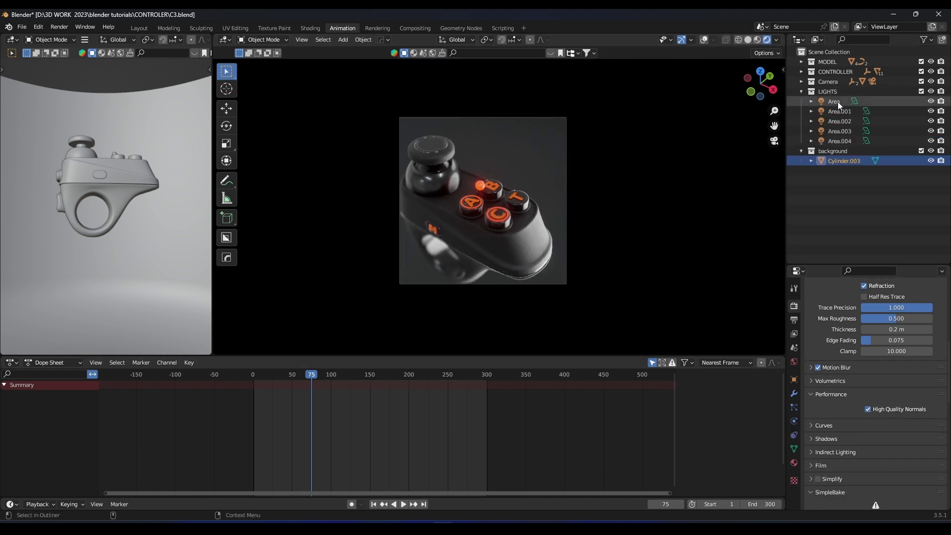
left_click(837, 102)
left_click(794, 421)
left_click(813, 462)
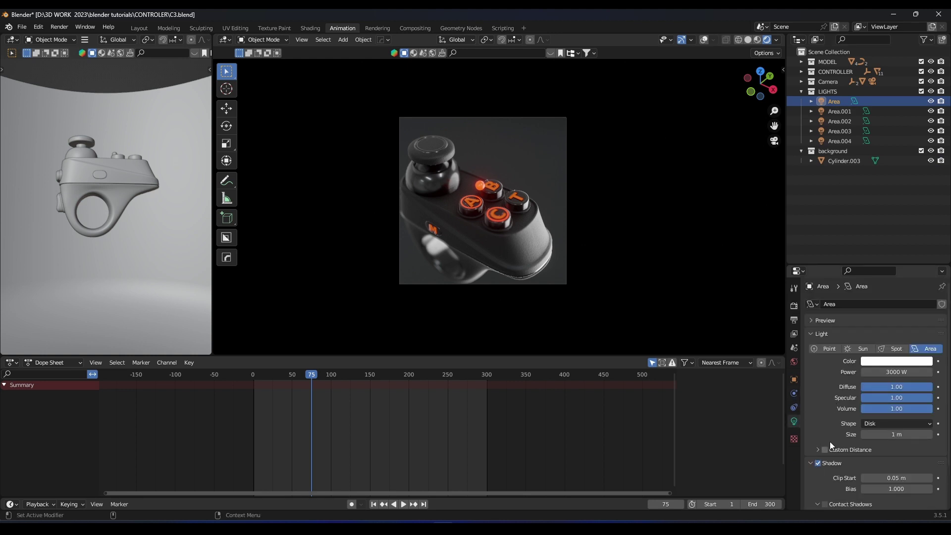
scroll(830, 442, "down", 3)
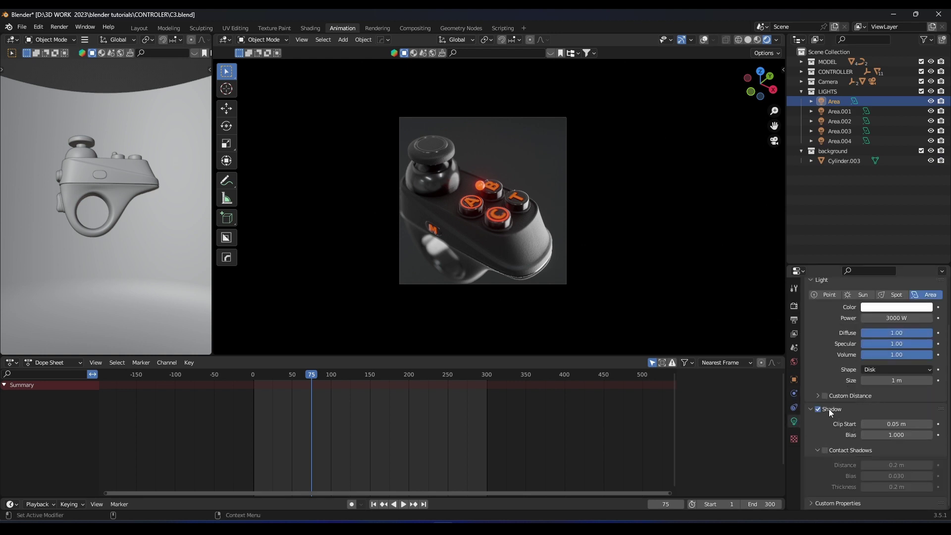
left_click(825, 451)
left_click(848, 110)
left_click(825, 451)
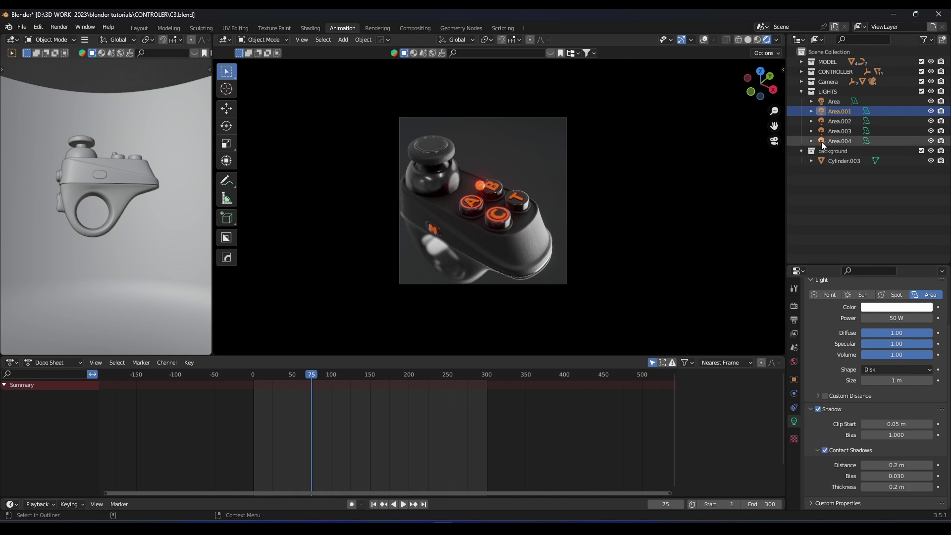
left_click(839, 121)
left_click(825, 450)
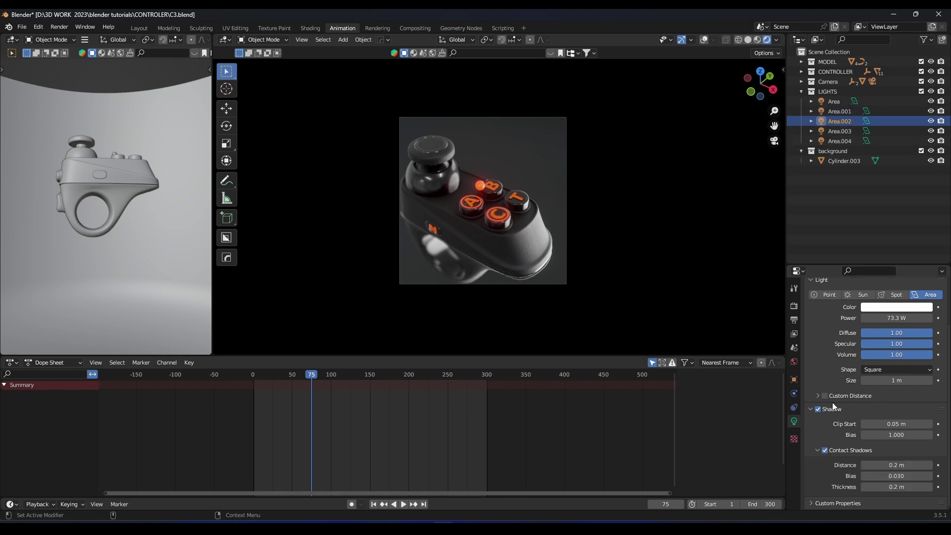
Enable Contact Shadows on the lights Area.003 and Area.004
left_click(849, 132)
left_click(824, 450)
left_click(842, 141)
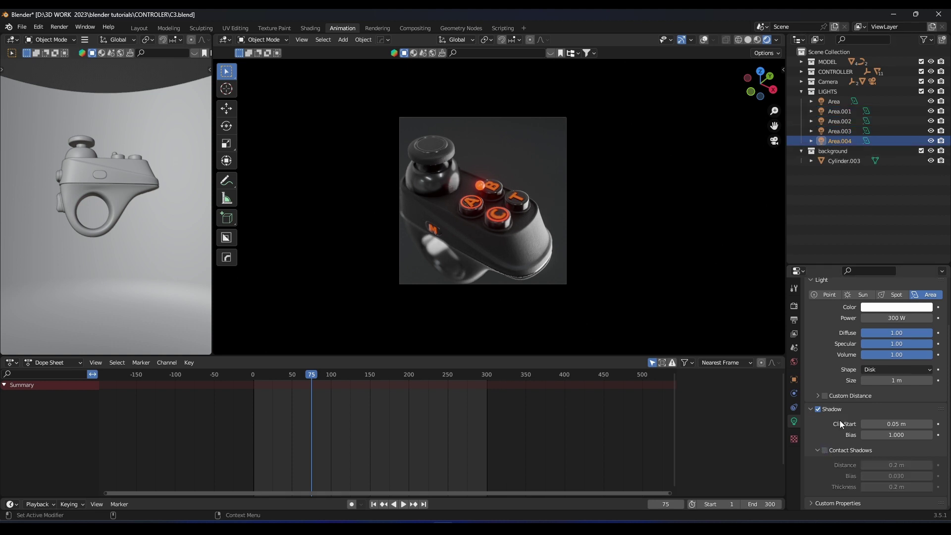
left_click(824, 450)
scroll(680, 169, "up", 4)
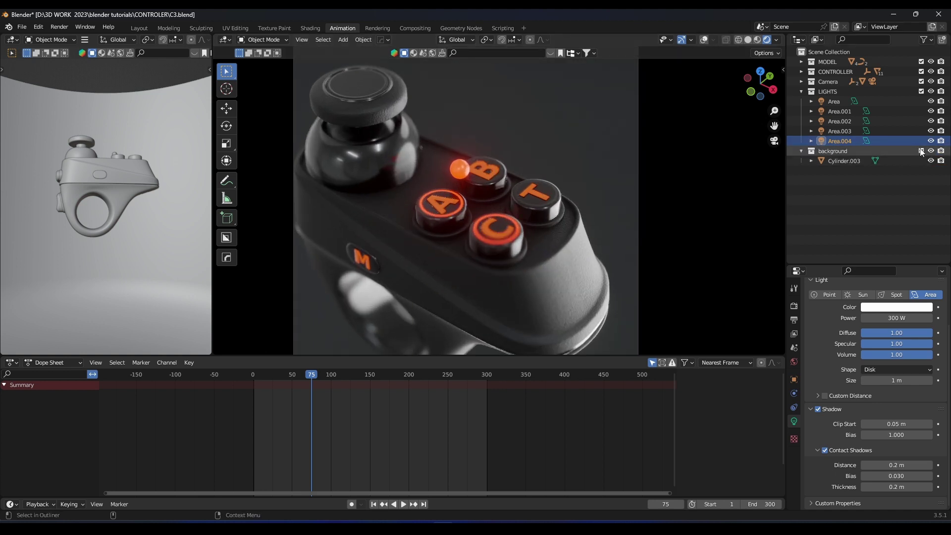
scroll(613, 98, "down", 4)
scroll(129, 166, "down", 2)
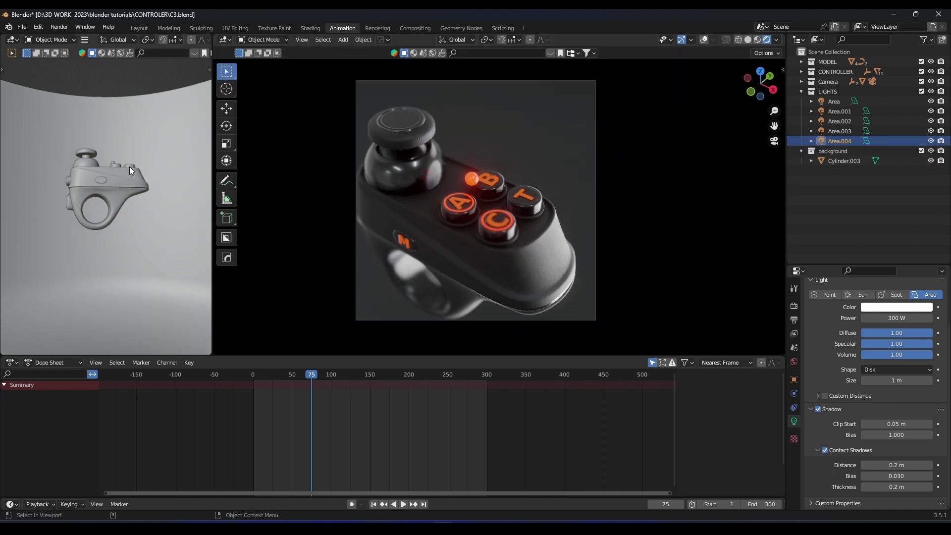
Widen the secondary viewport and show it in rendered camera view, switching the main viewport to solid shading
key("KP_0")
left_click_drag(211, 182, 403, 186)
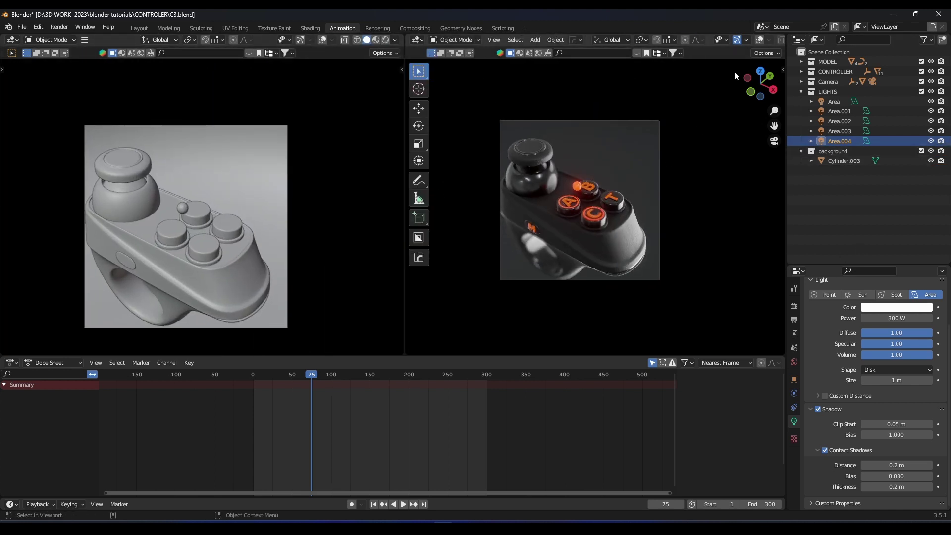
scroll(734, 75, "down", 4)
scroll(723, 40, "down", 3)
left_click(748, 40)
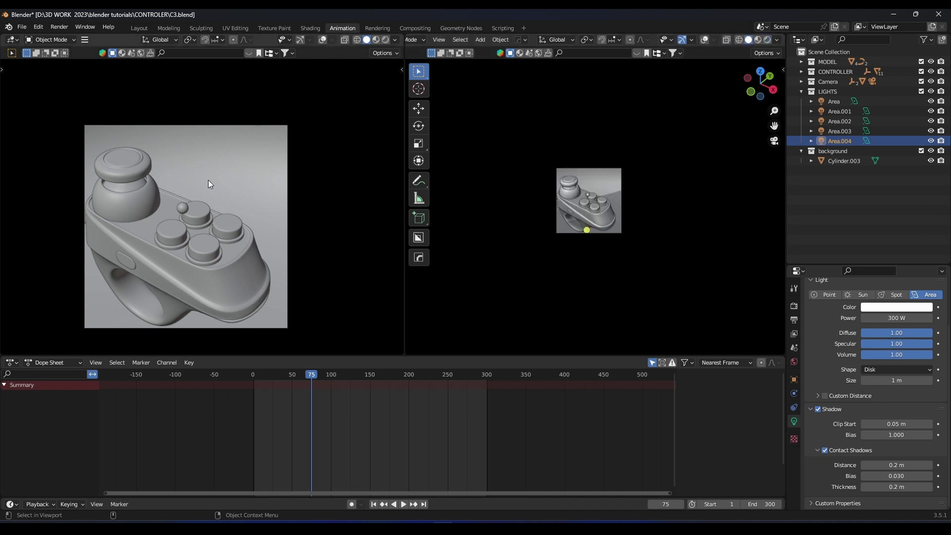
key("z")
left_click(227, 153)
Play back the glowing controller animation in the rendered camera view to check motion and lighting
key("space")
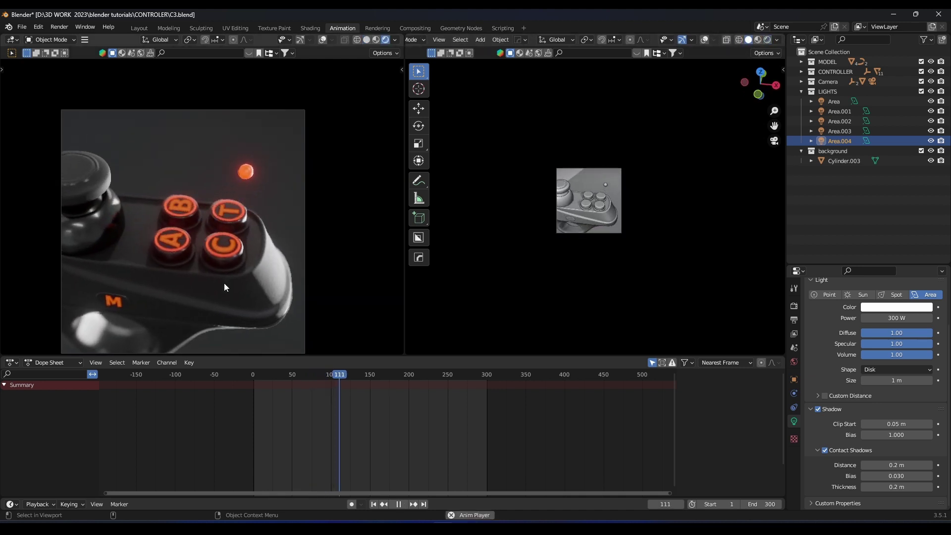
key("space")
left_click(240, 376)
key("space")
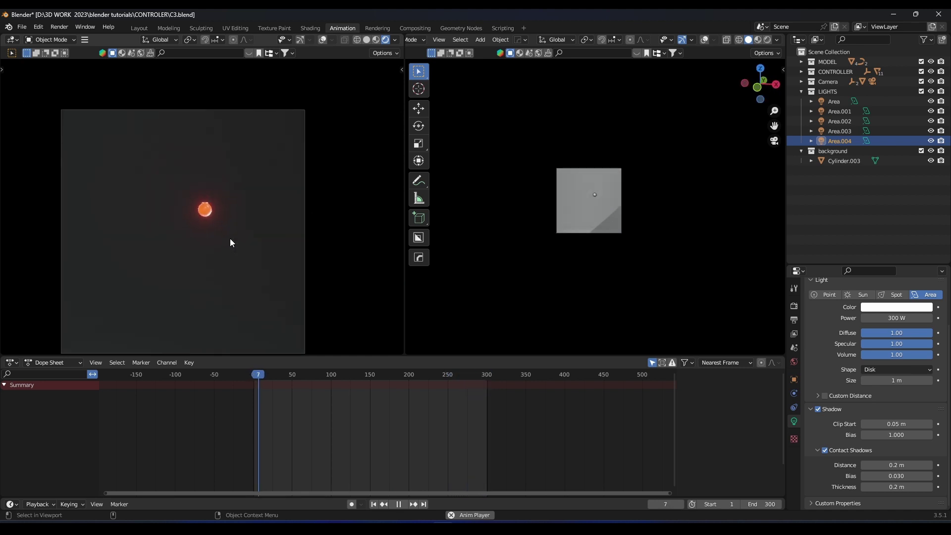
key("space")
left_click(395, 40)
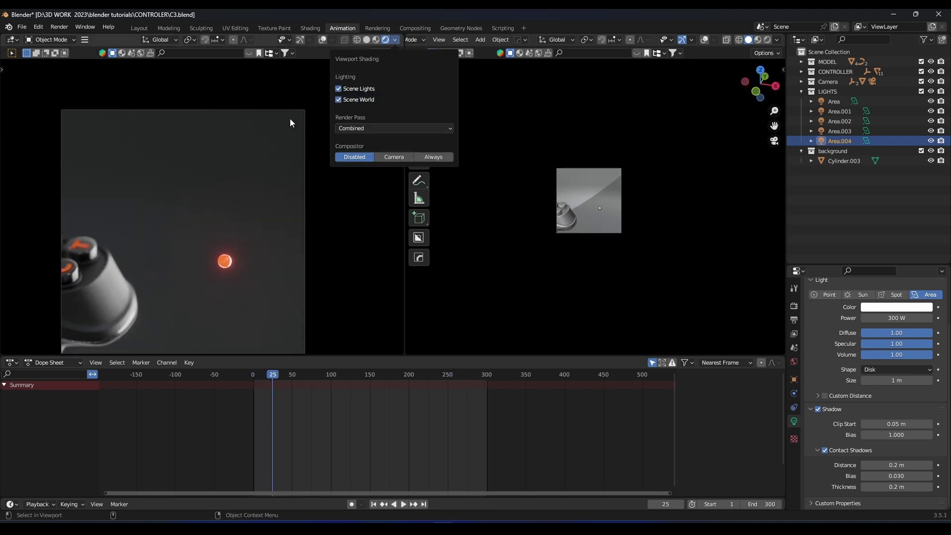
key("space")
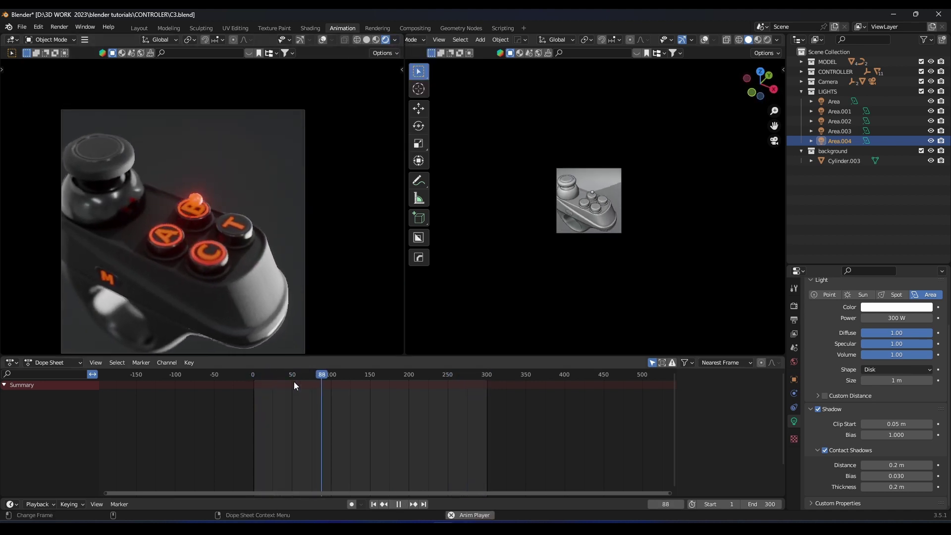
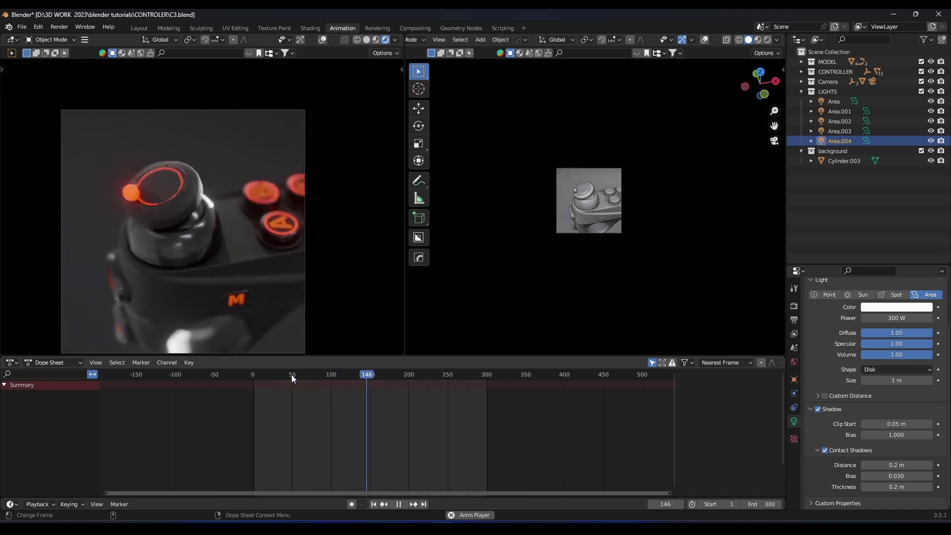
key("space")
Scrub the animation between about frames 213 and 198 and examine the side buttons and joystick up close
left_click_drag(291, 375, 419, 373)
scroll(201, 246, "up", 1)
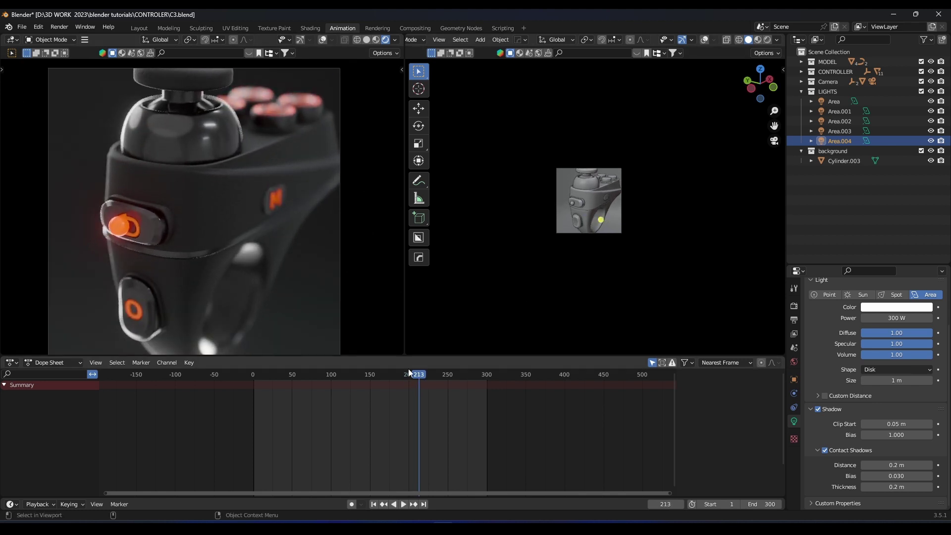
left_click(418, 375)
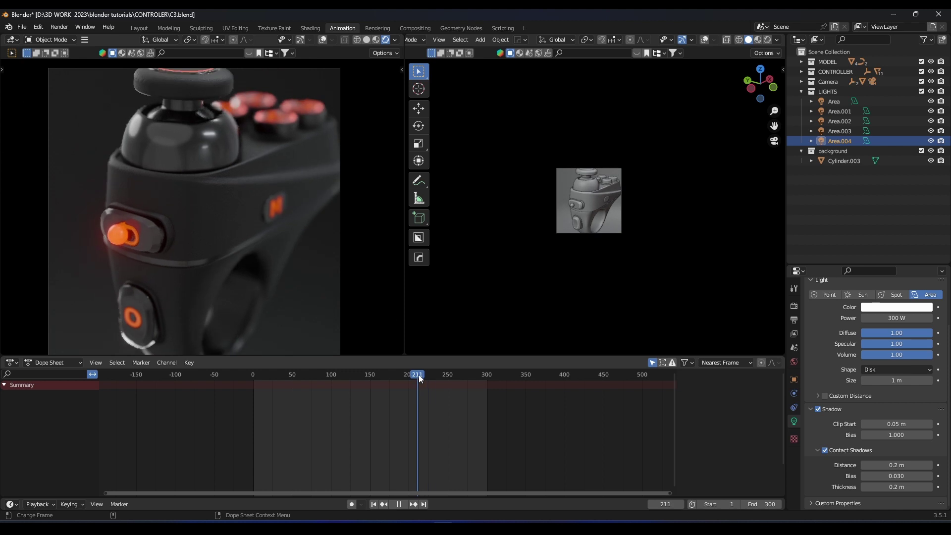
scroll(223, 249, "down", 2)
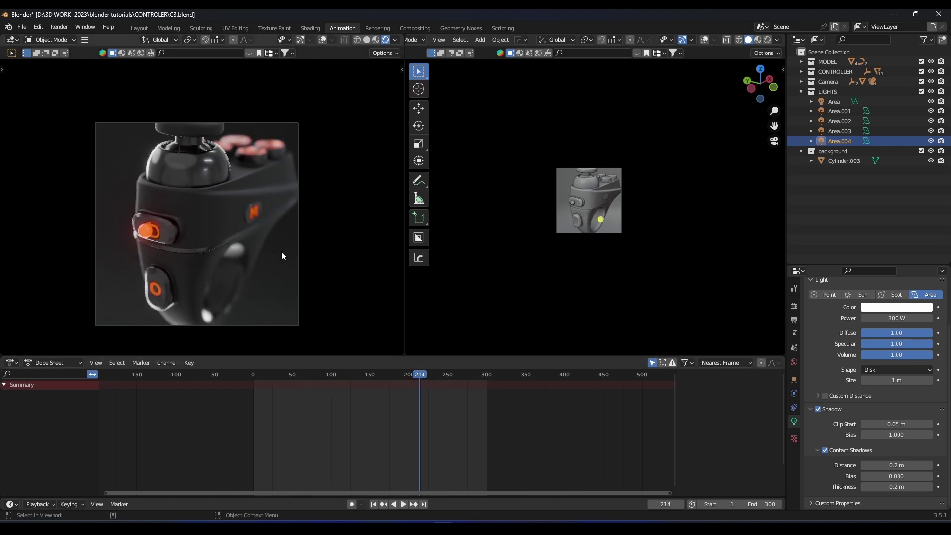
scroll(135, 224, "up", 2)
scroll(182, 215, "up", 2)
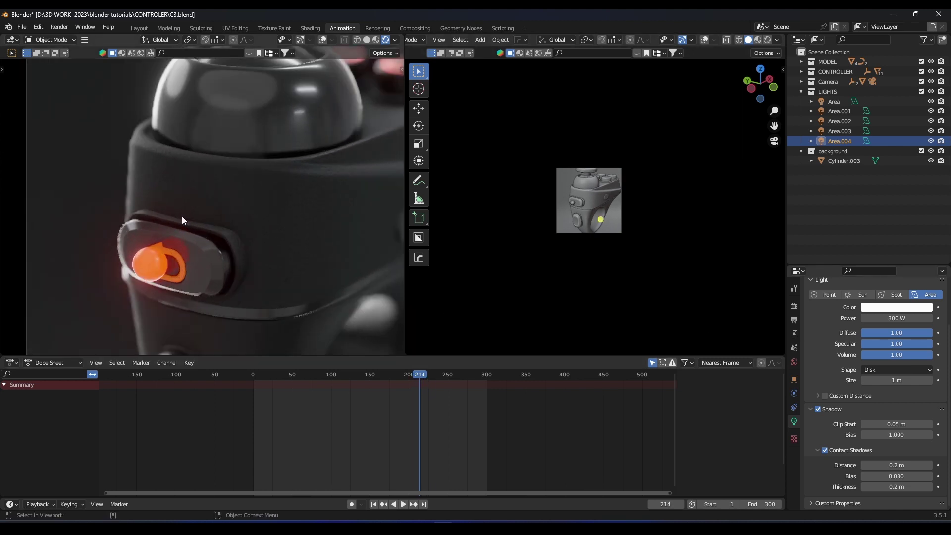
scroll(270, 290, "down", 2)
mouse_move(417, 379)
left_mouse_down()
mouse_move(468, 373)
mouse_move(407, 374)
left_mouse_up()
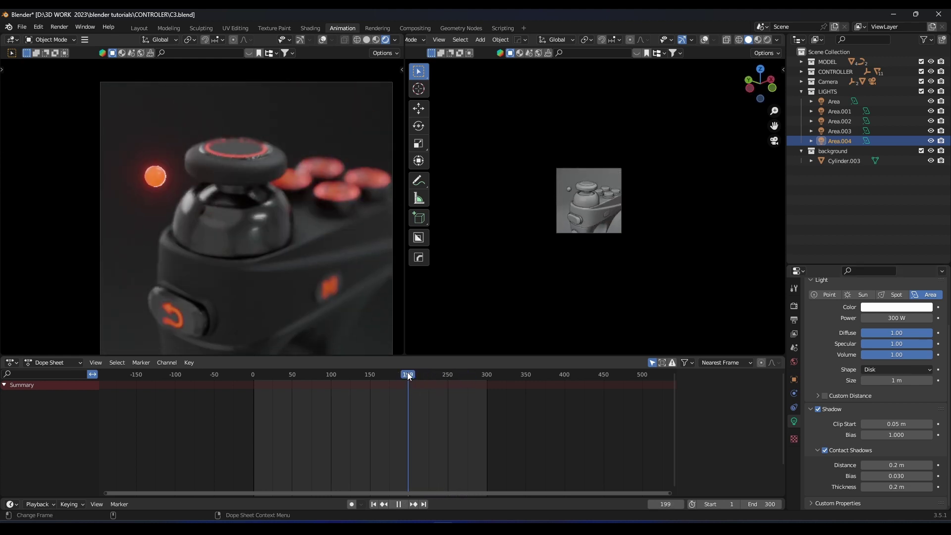
Leave the camera view in the solid viewport, turn on its overlays and select the scene camera
middle_click_drag(639, 111, 543, 151)
scroll(585, 232, "down", 8)
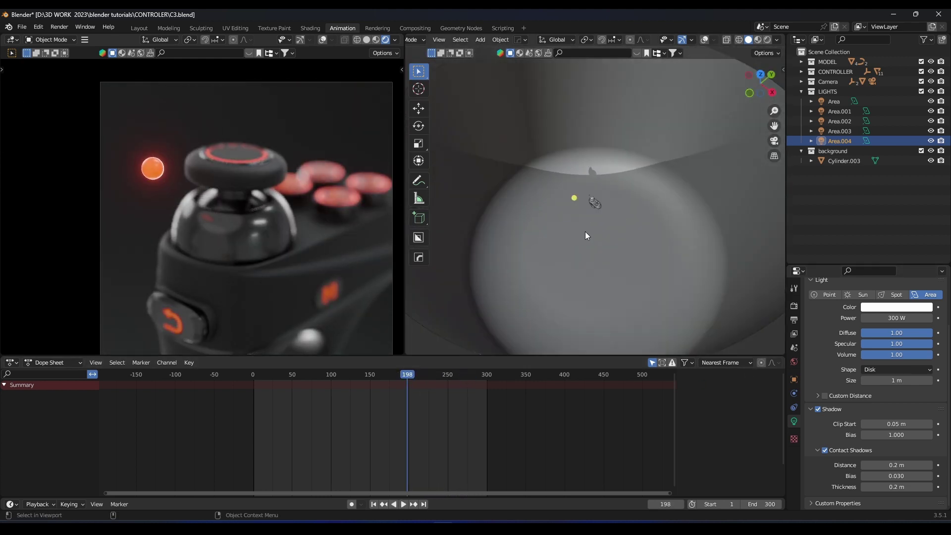
left_click(705, 39)
scroll(595, 199, "up", 6)
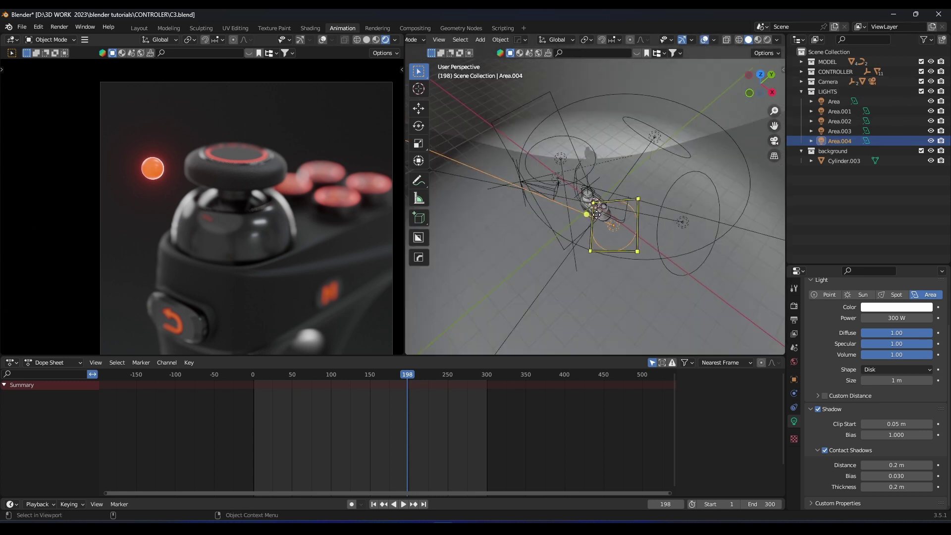
middle_click_drag(624, 164, 510, 197)
left_click(509, 213)
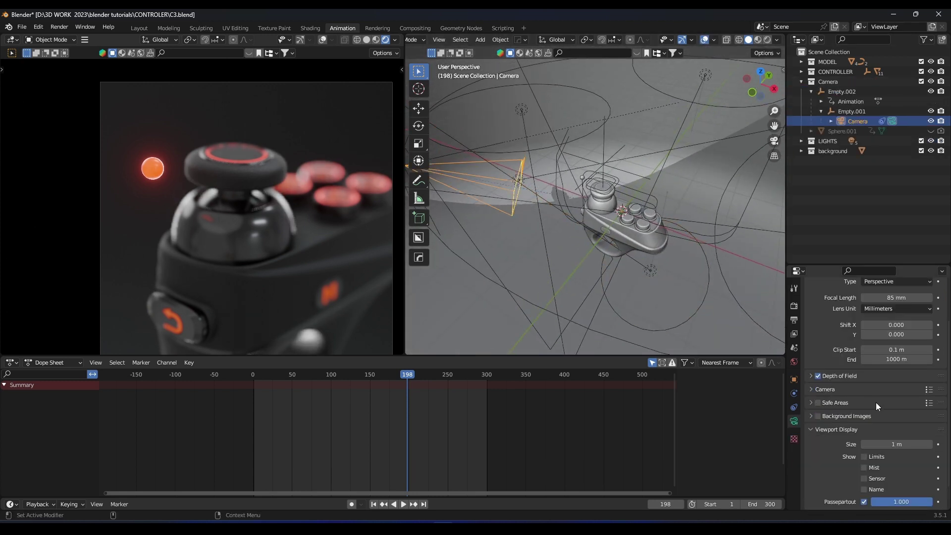
Set the camera's depth of field F-Stop to 0.4
scroll(876, 402, "down", 4)
scroll(812, 357, "up", 1)
left_click(895, 404)
type("3.5")
key("Return")
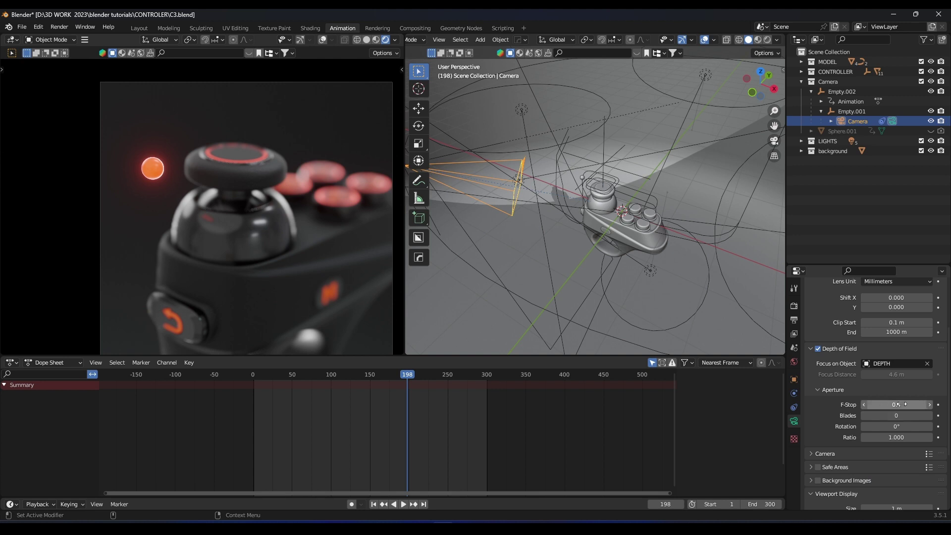
left_click_drag(895, 404, 881, 404)
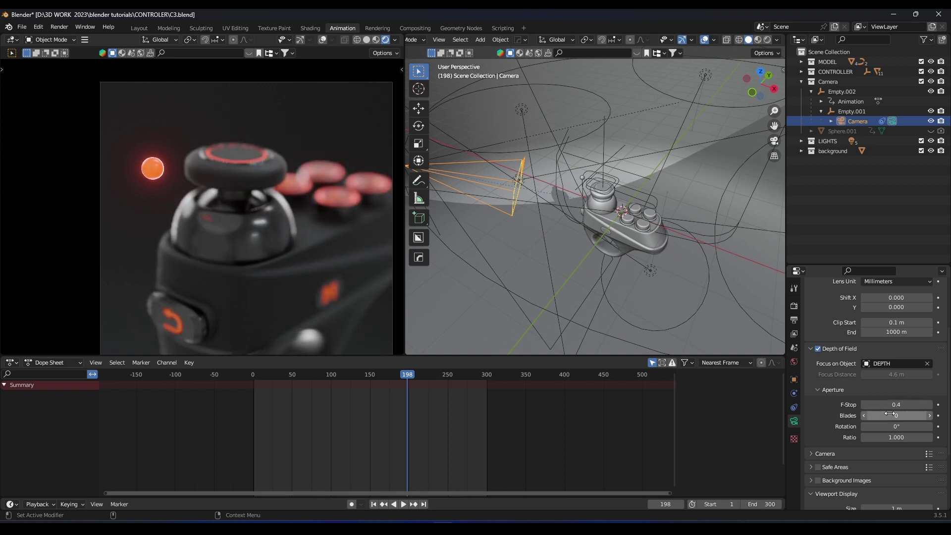
Try clearing the DEPTH focus object and picking a point on the controller, undo it and return to camera view
left_click(927, 364)
left_click(927, 364)
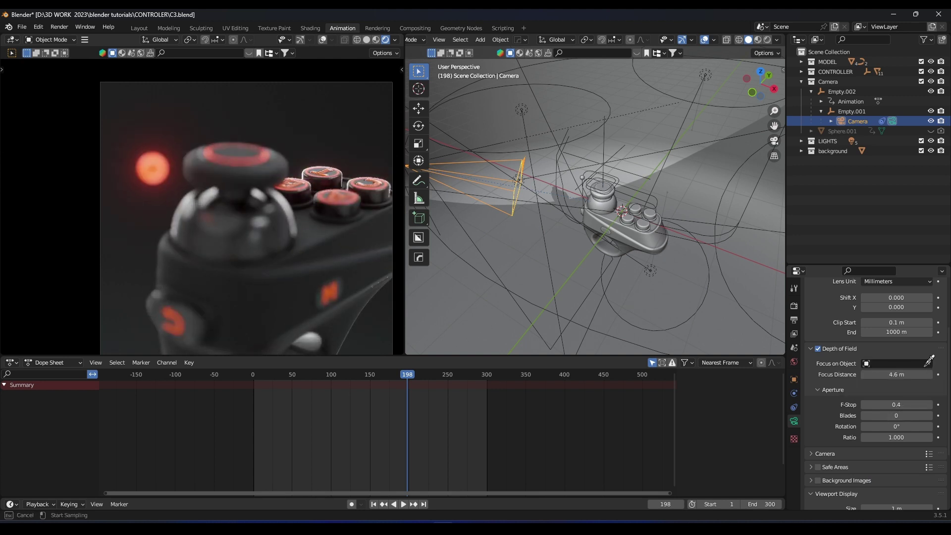
left_click(249, 228)
middle_click_drag(243, 244, 328, 268)
key("ctrl+z")
key("ctrl+z")
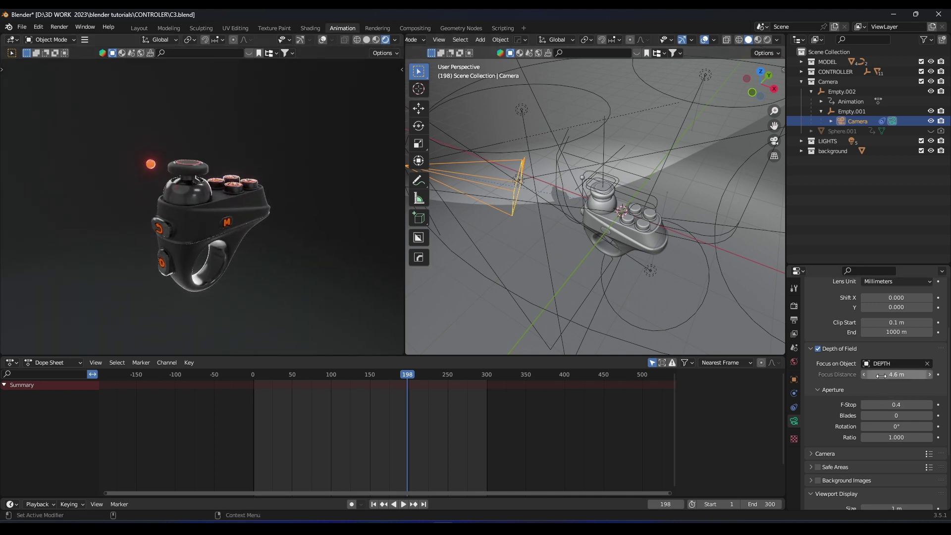
key("KP_0")
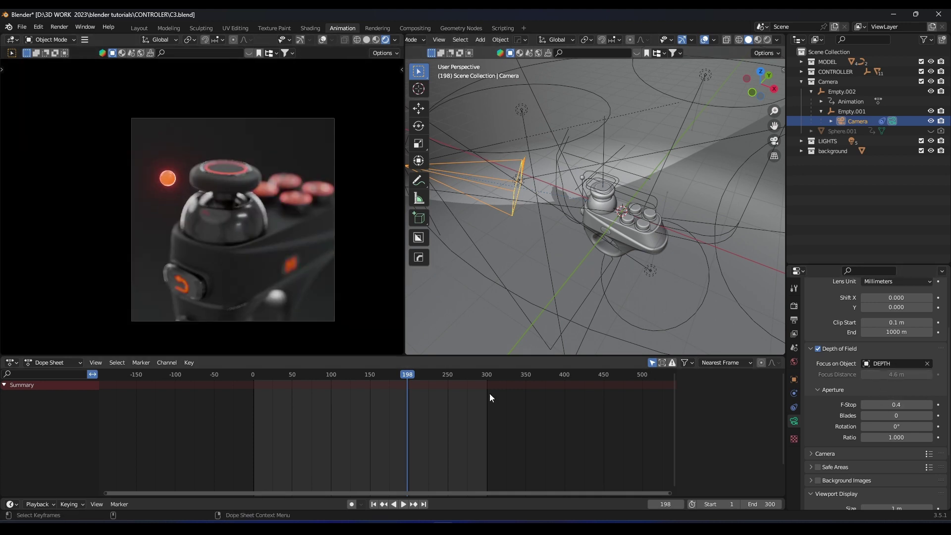
Change the Eevee render sample count and review the remaining render settings
left_click(794, 306)
scroll(846, 315, "up", 2)
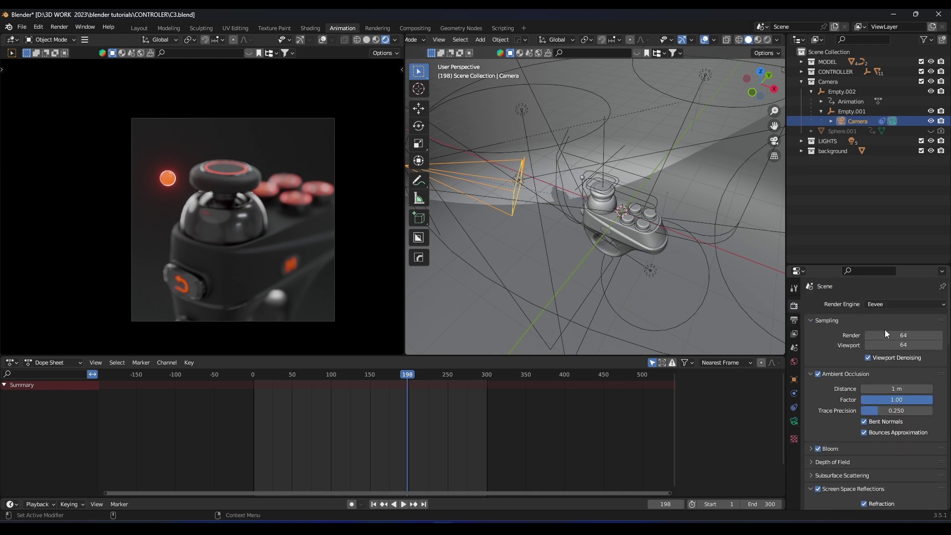
double_click(915, 335)
key("Return")
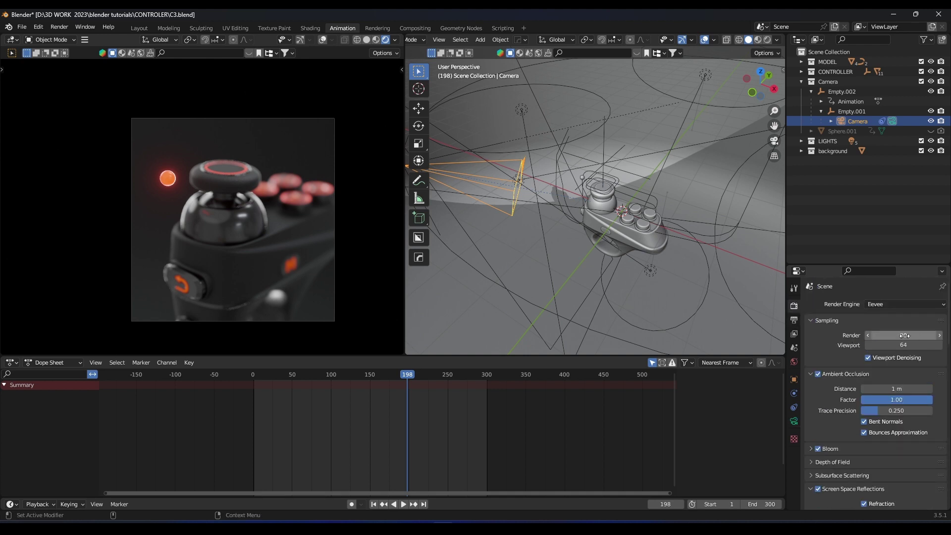
scroll(936, 355, "down", 15)
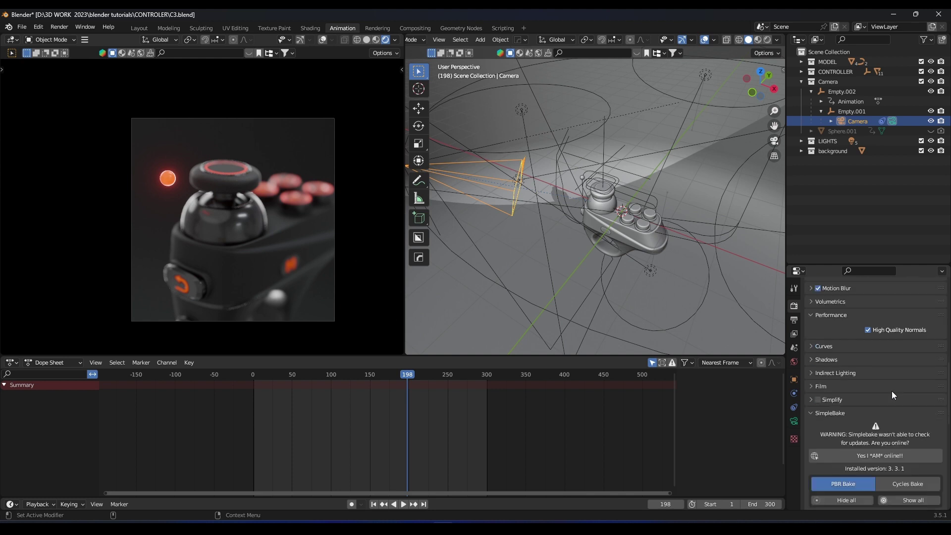
scroll(885, 354, "up", 15)
scroll(924, 361, "down", 8)
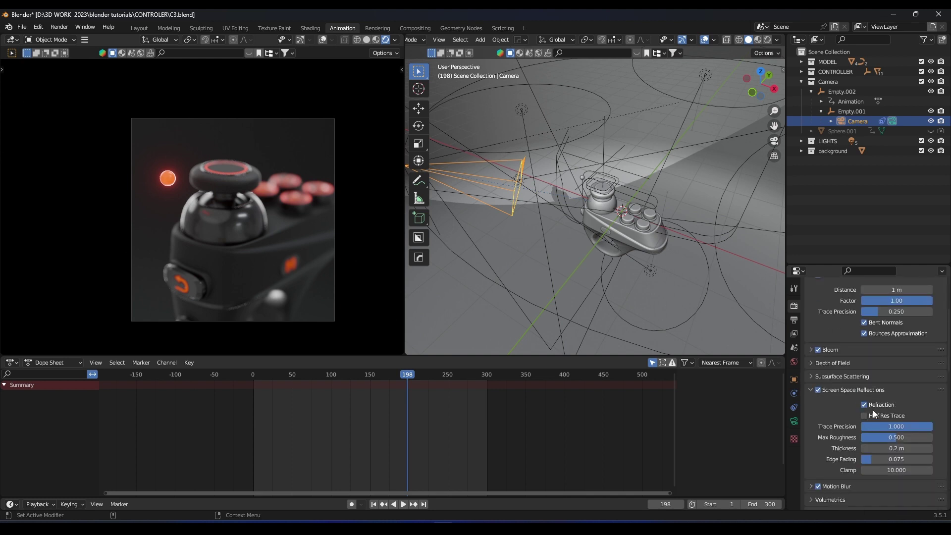
Check the output resolution, frame range and file format, and save the blend file
left_click(797, 317)
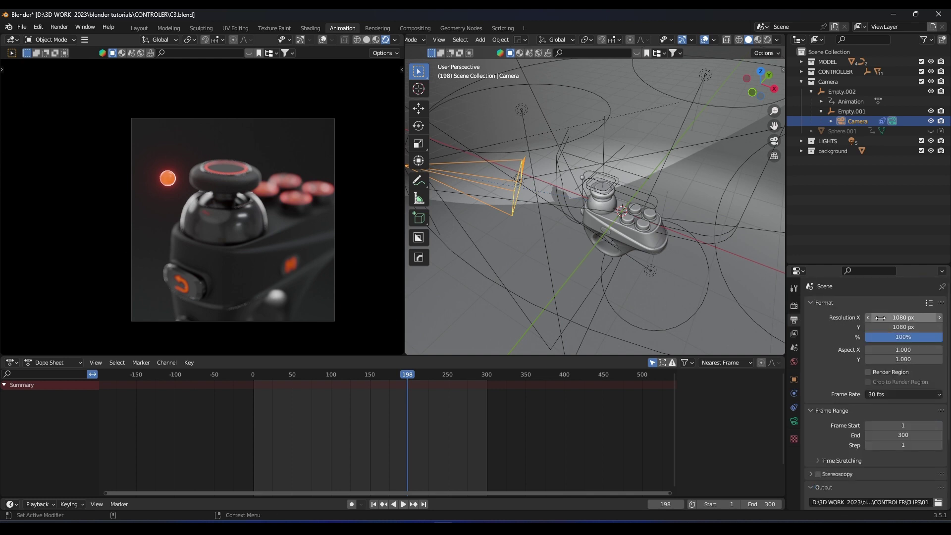
scroll(877, 380, "down", 5)
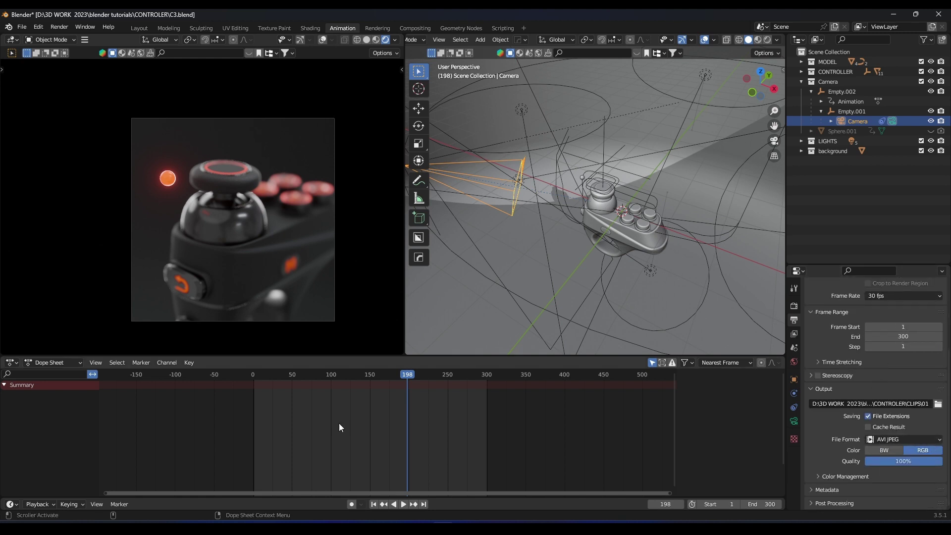
key("ctrl+s")
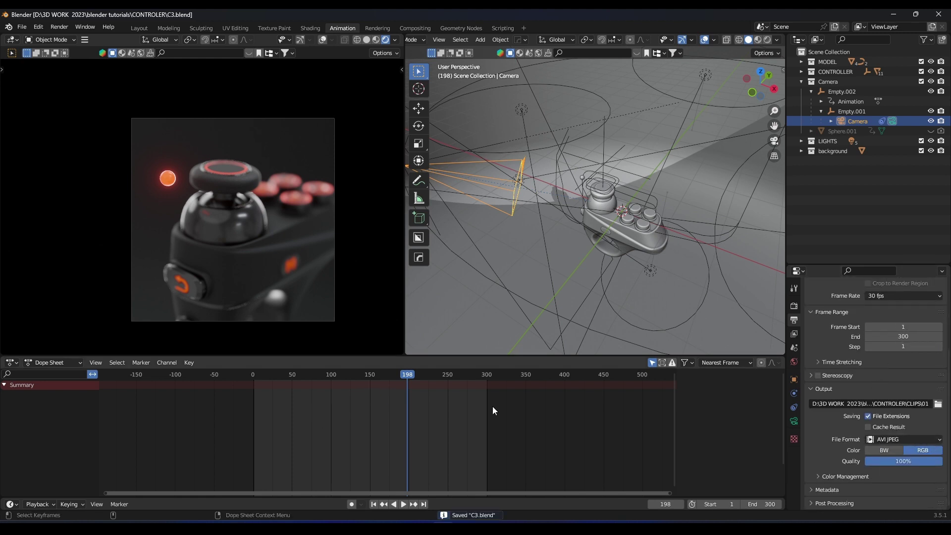